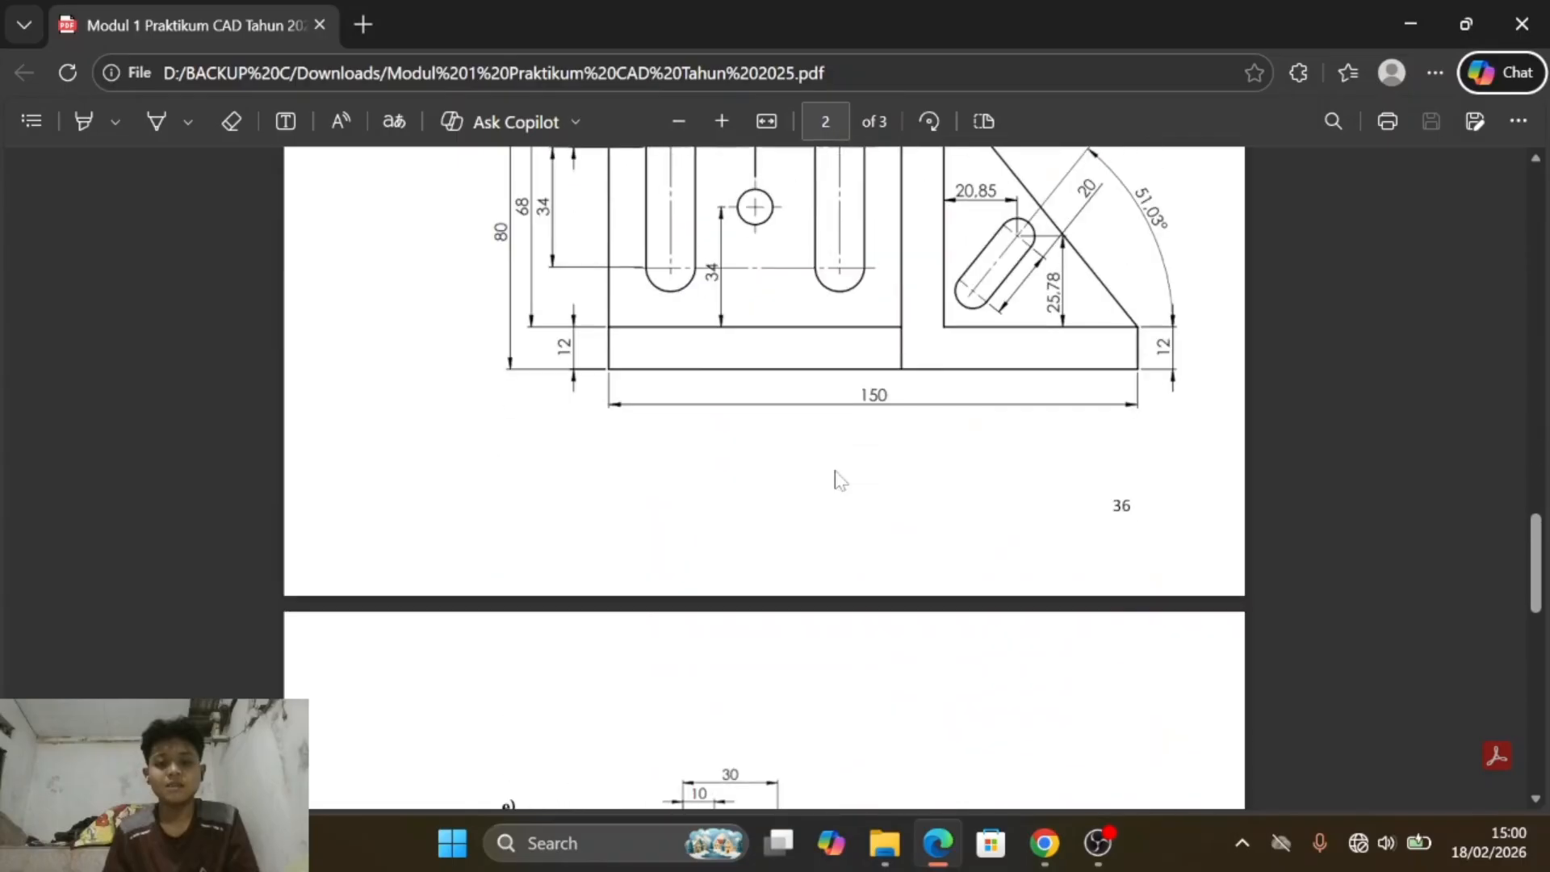
# - Look through the exercise drawings in the PDF module, going back to exercise a) on page 1
pyautogui.scroll(6, 837, 478)
pyautogui.scroll(15, 837, 479)
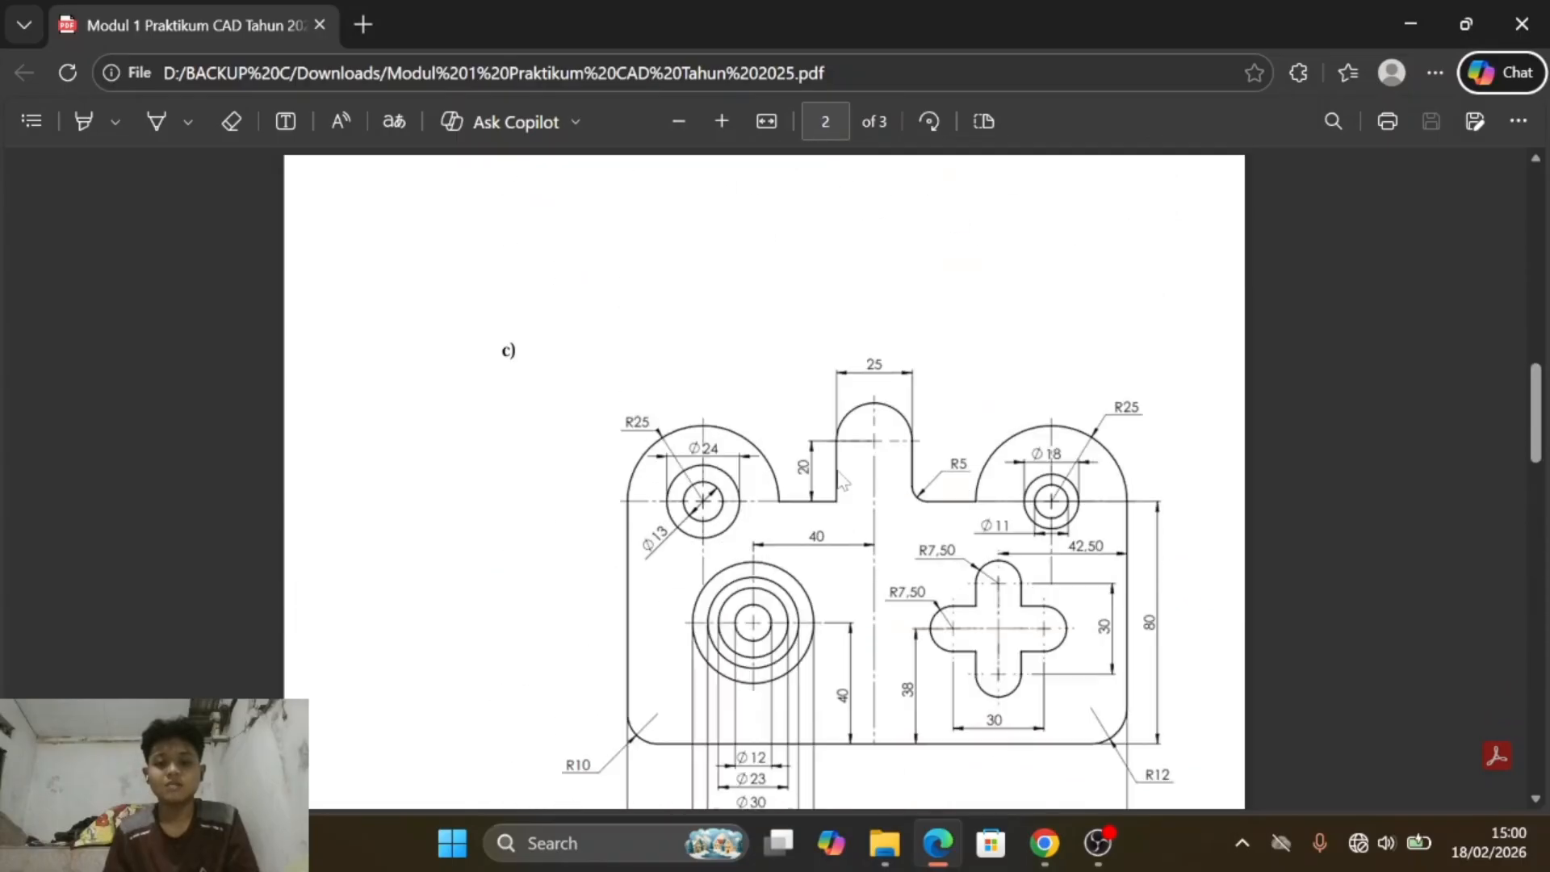
pyautogui.scroll(5, 857, 479)
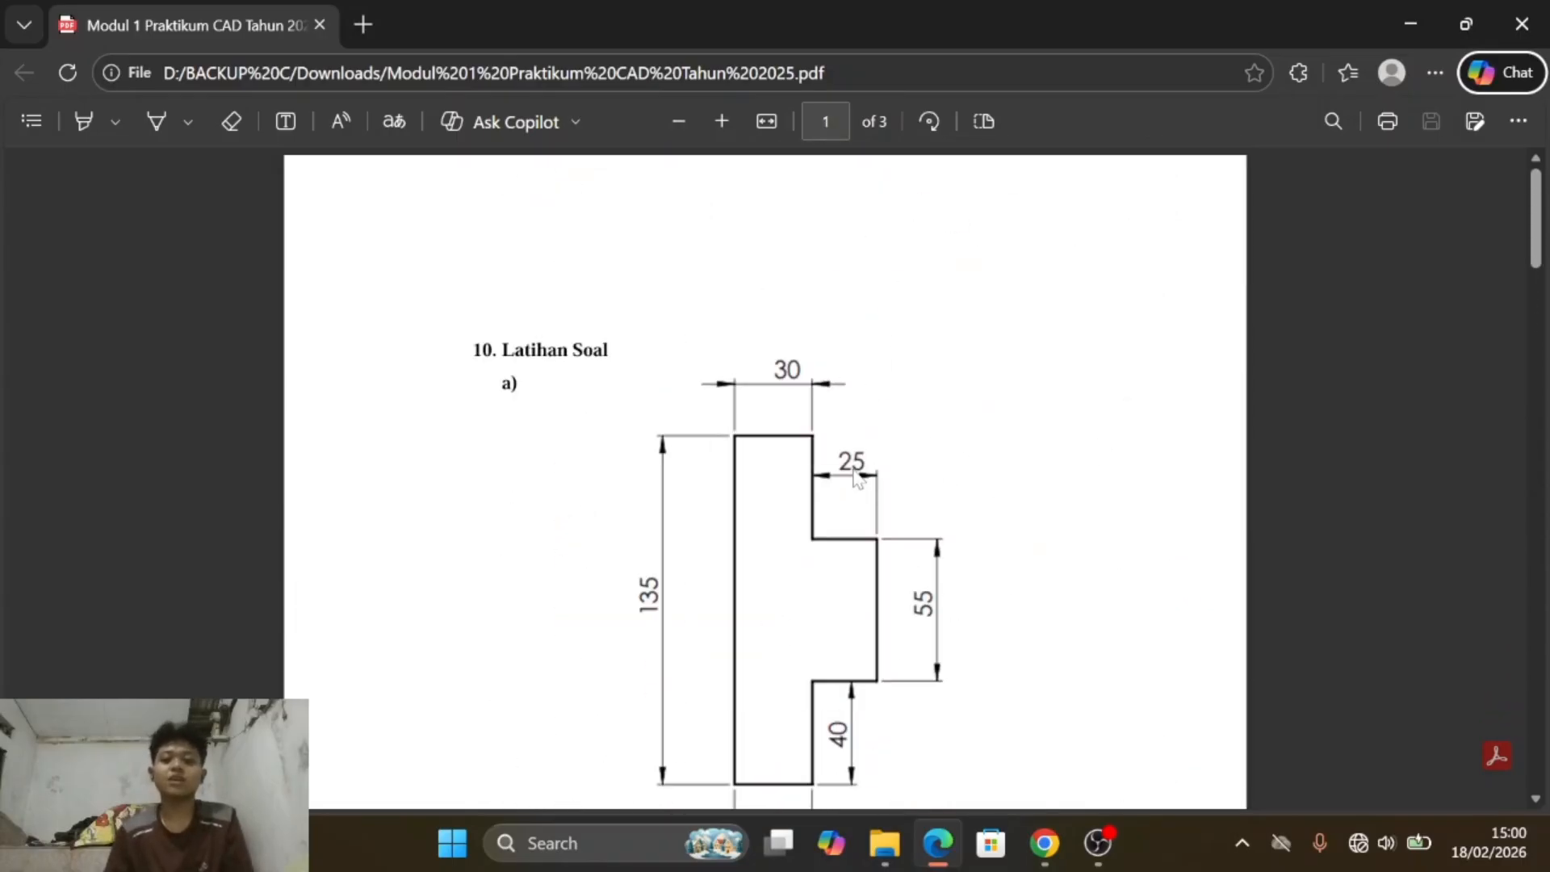
pyautogui.scroll(-3, 732, 413)
pyautogui.scroll(3, 732, 413)
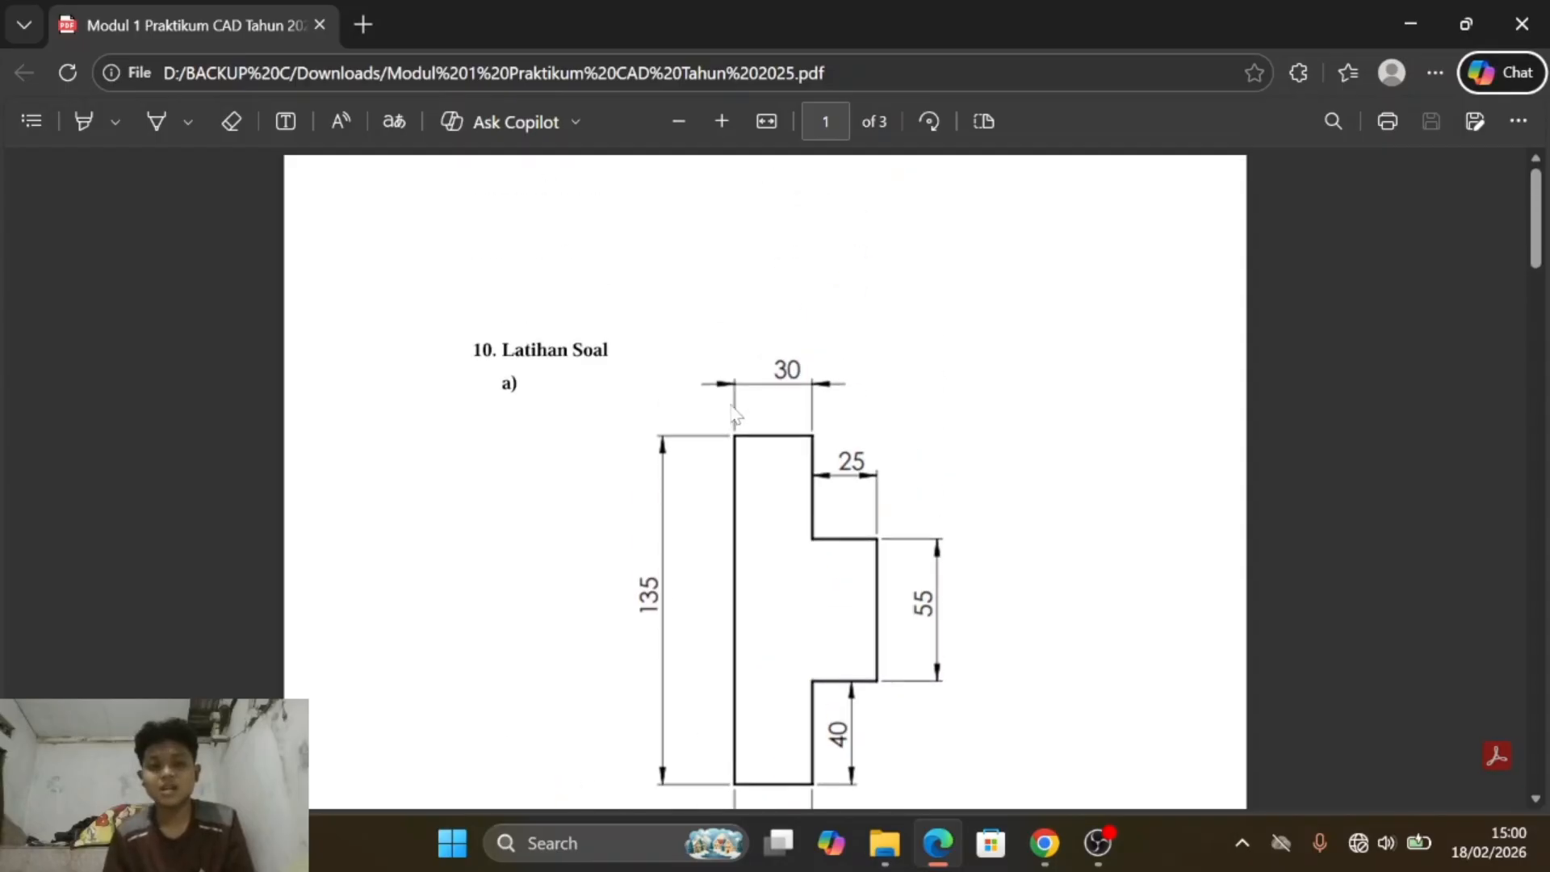
pyautogui.scroll(-3, 732, 413)
pyautogui.scroll(2, 733, 414)
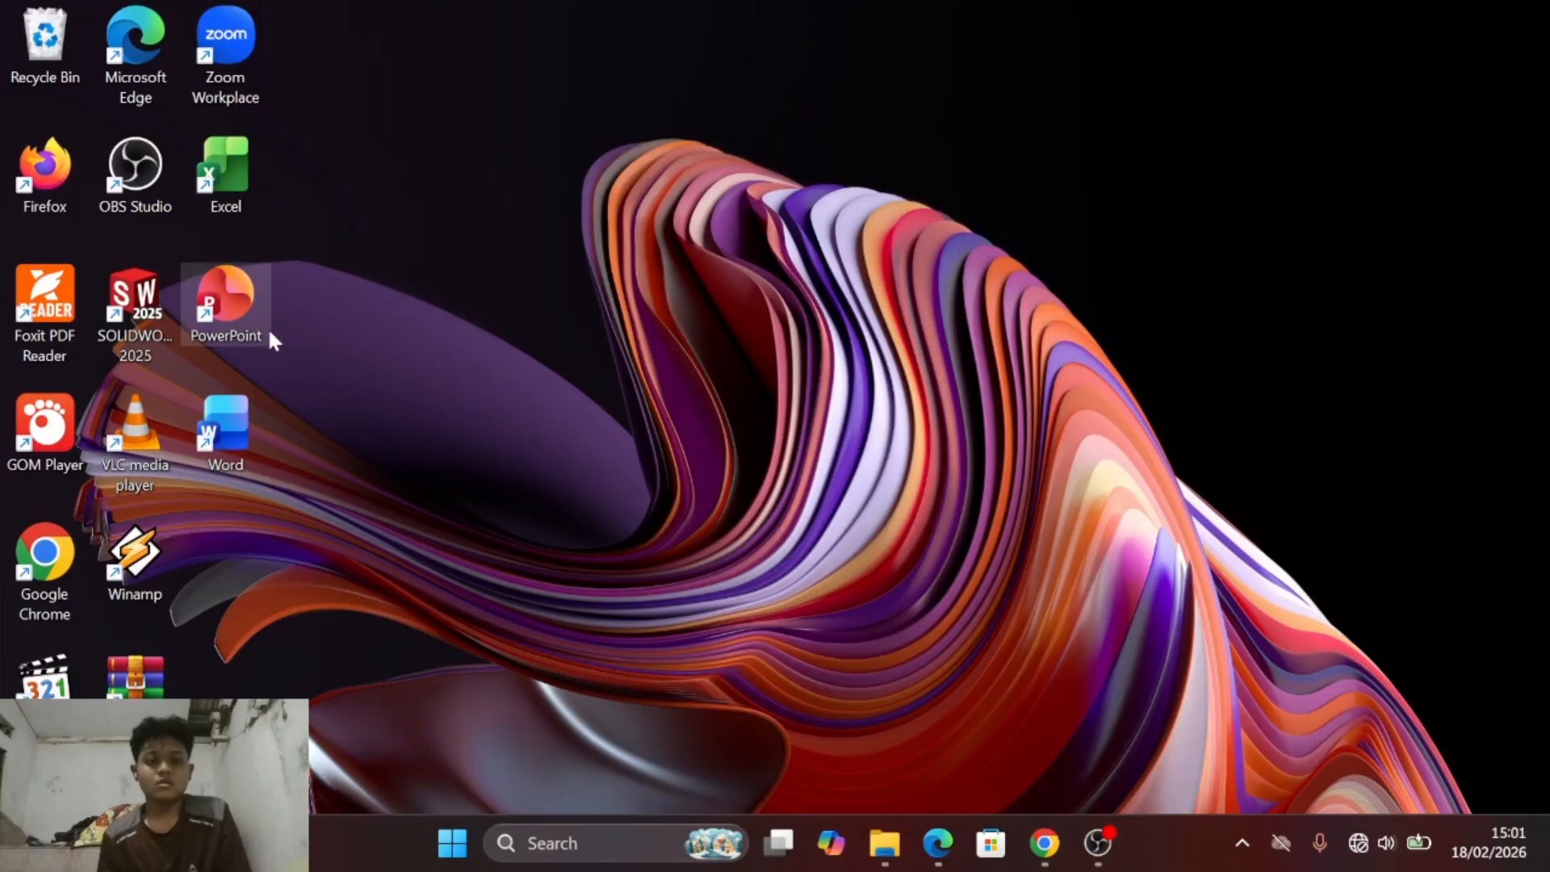
# - Launch SOLIDWORKS 2025 and create a new part document
pyautogui.moveTo(134, 300); pyautogui.dragTo(389, 298)
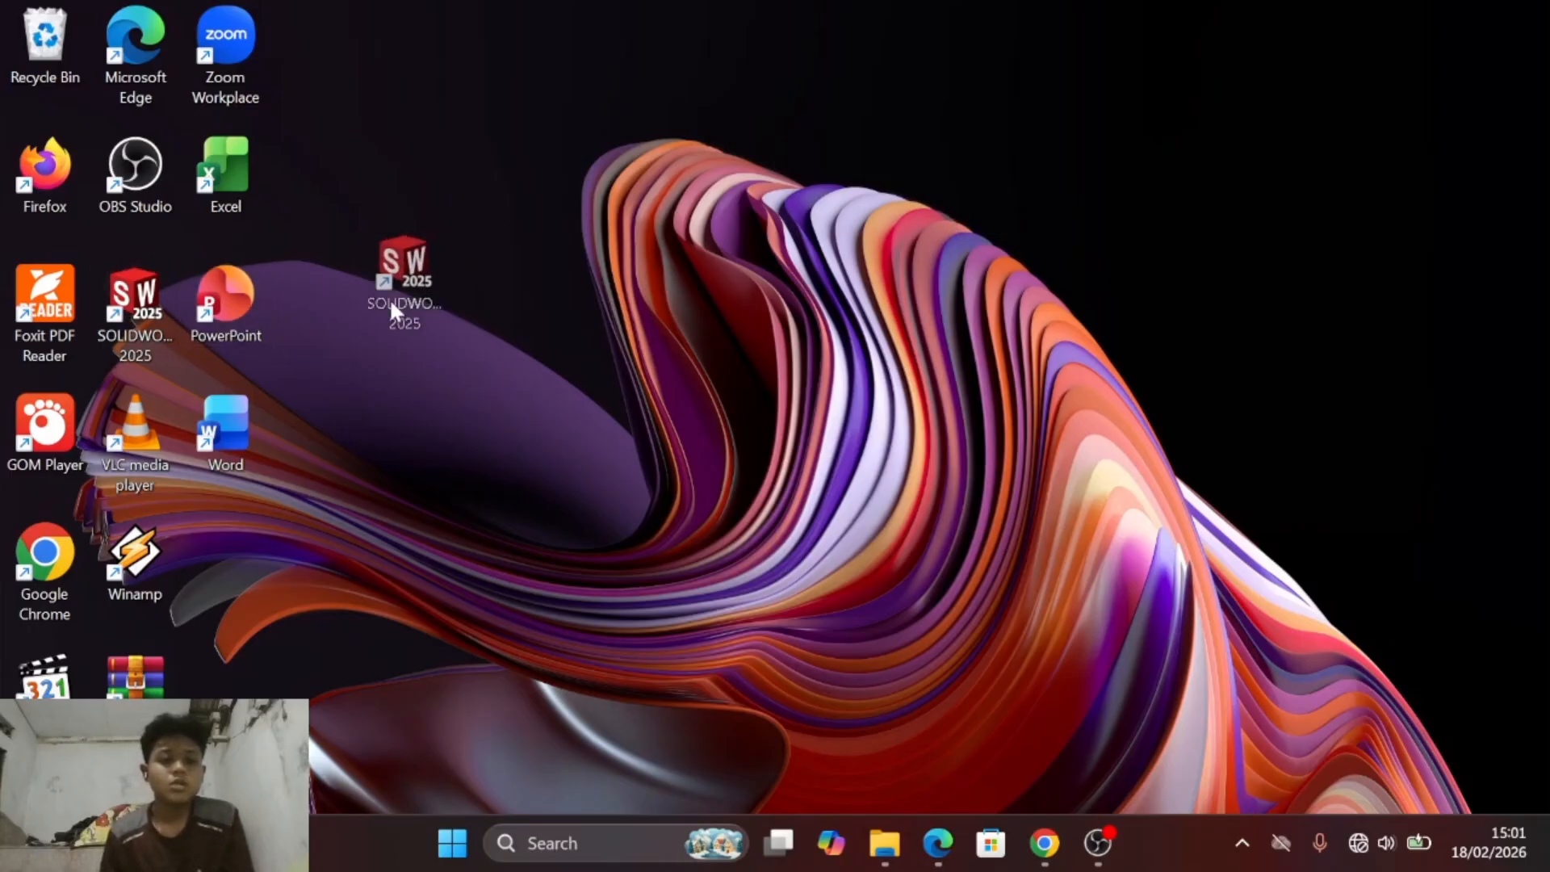
pyautogui.moveTo(297, 280); pyautogui.dragTo(147, 317)
pyautogui.doubleClick(148, 318)
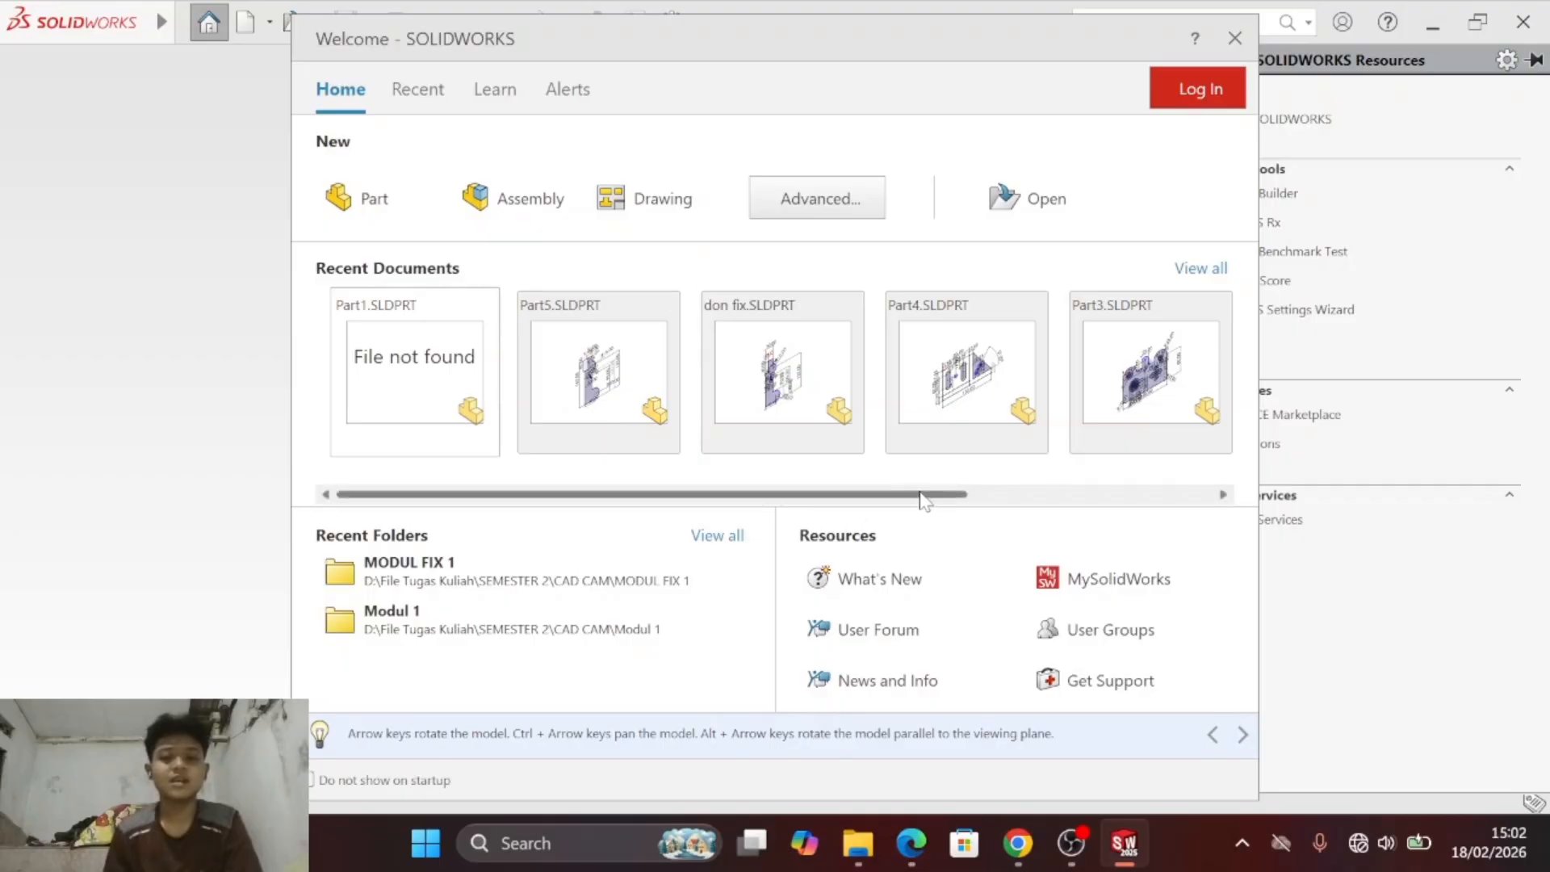
pyautogui.click(400, 202)
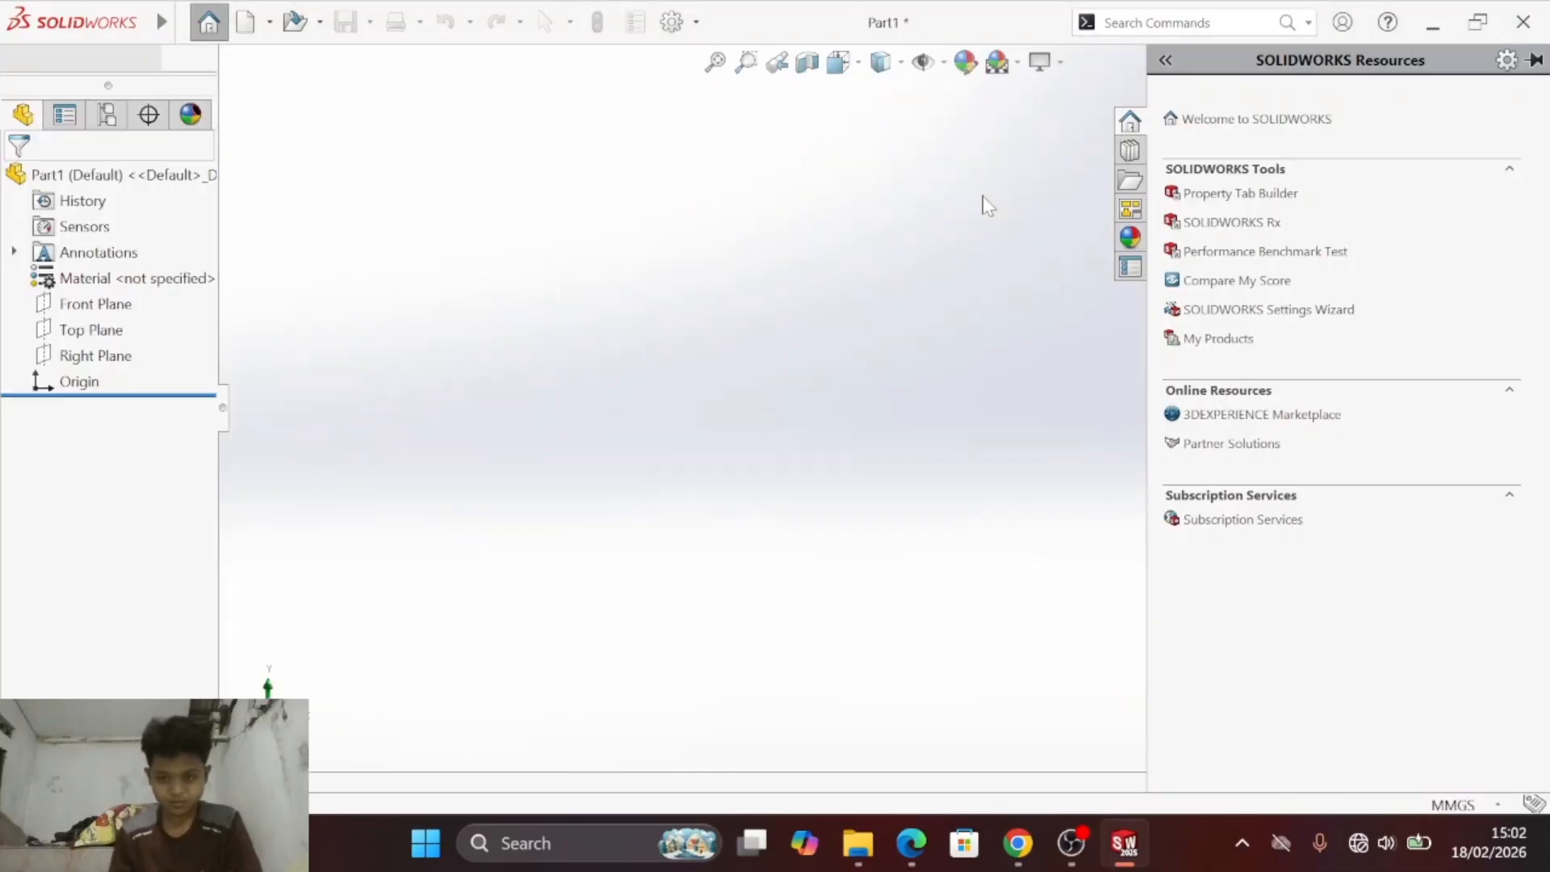
pyautogui.click(854, 334)
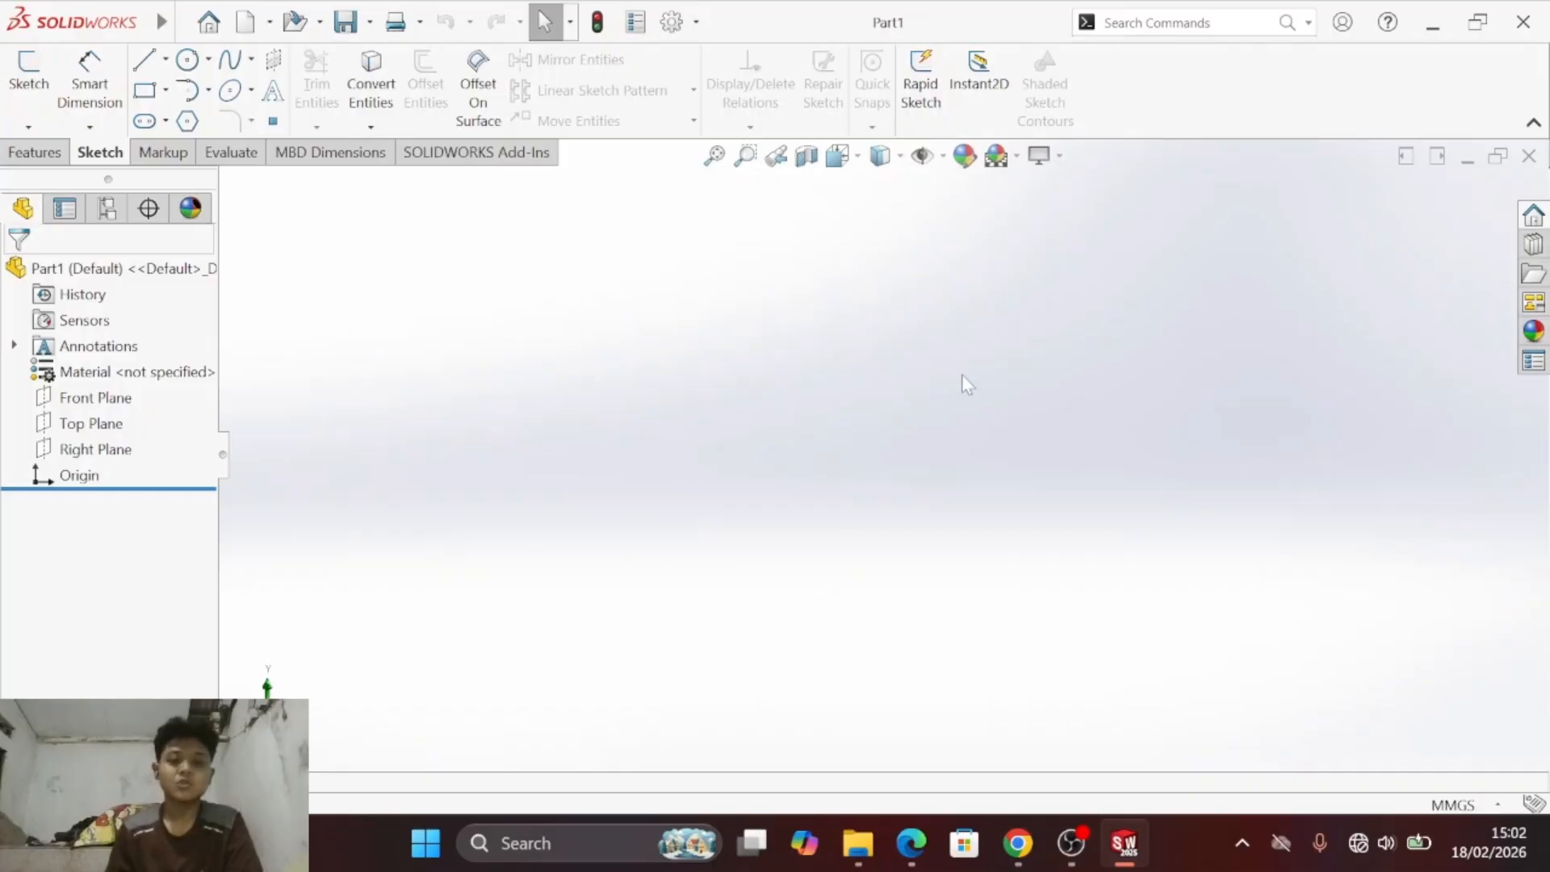
# - Consult exercise a) in the PDF module and start a sketch on the Right Plane of the new part
pyautogui.hotkey('alt', 'Tab')
pyautogui.hotkey('alt', 'Tab')
pyautogui.hotkey('alt', 'Tab')
pyautogui.hotkey('alt', 'Tab')
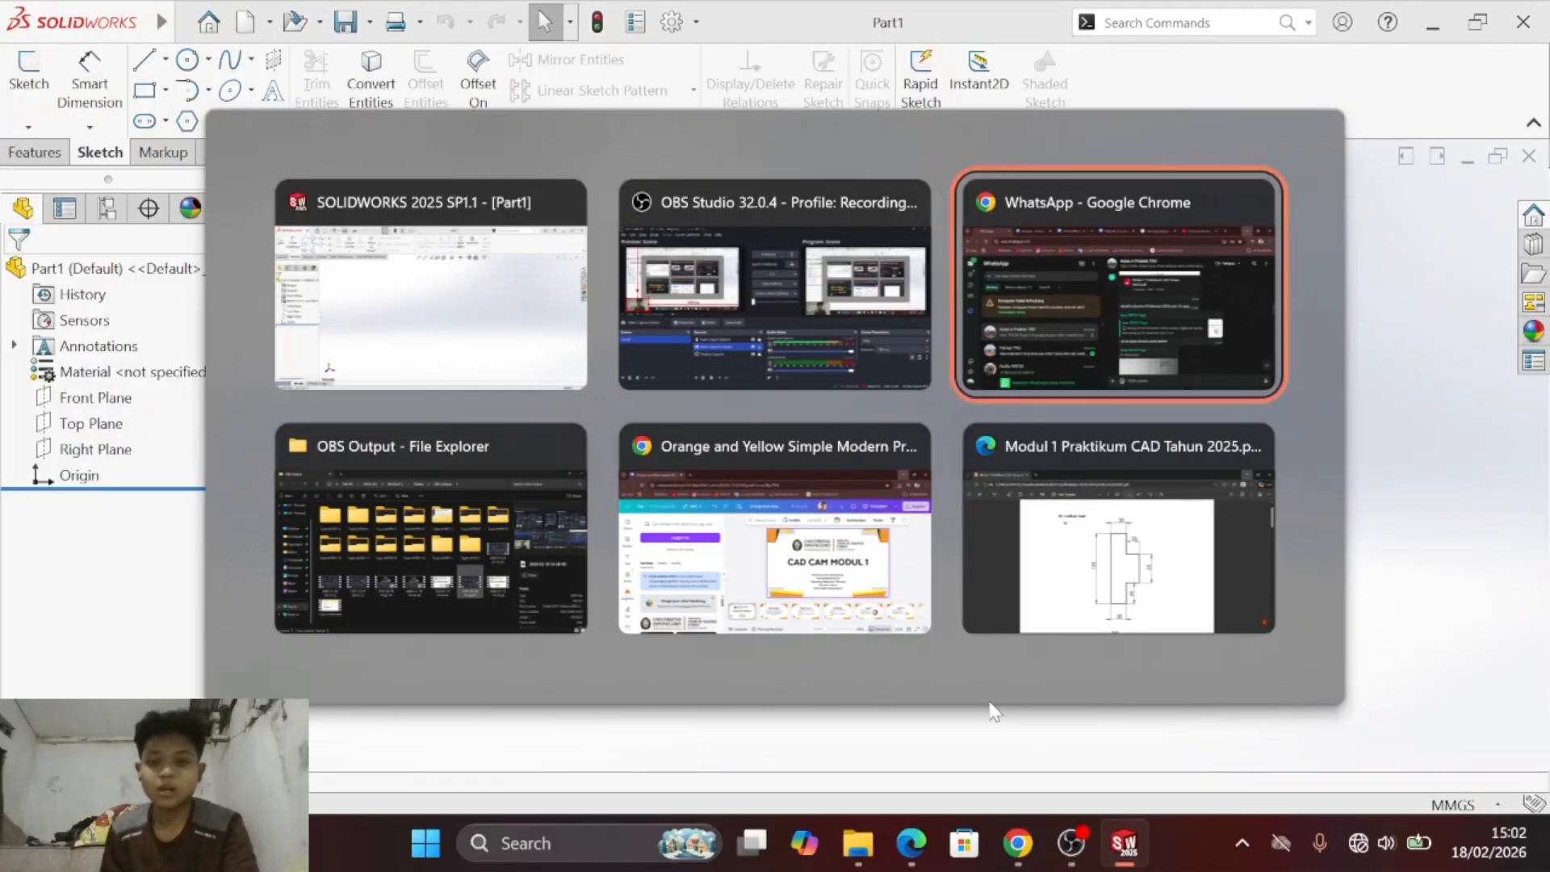
pyautogui.press('super+Up')
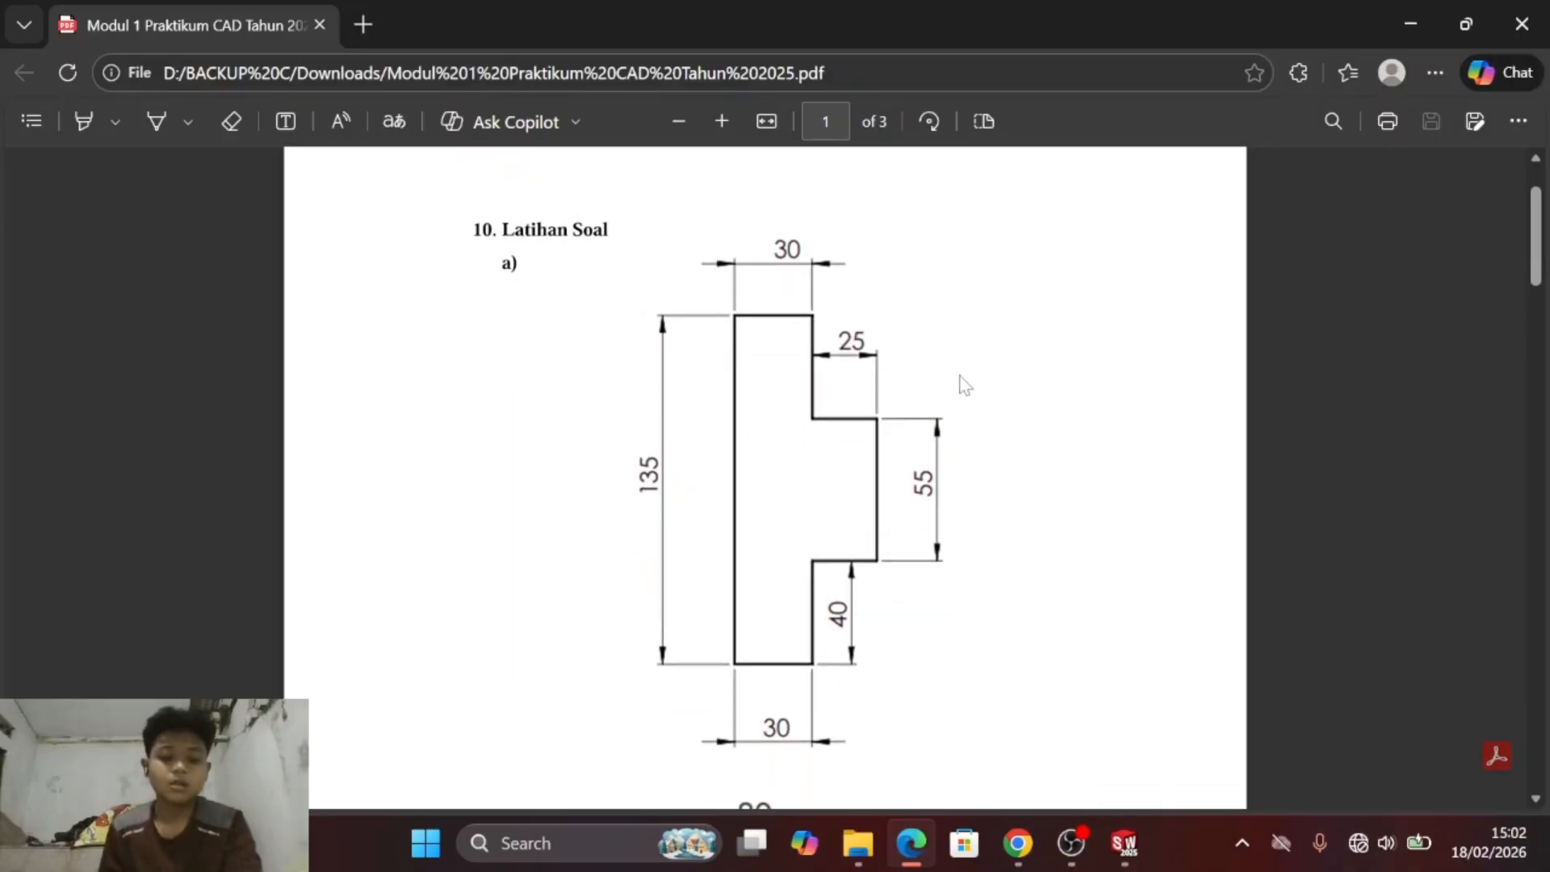
pyautogui.hotkey('alt', 'Tab')
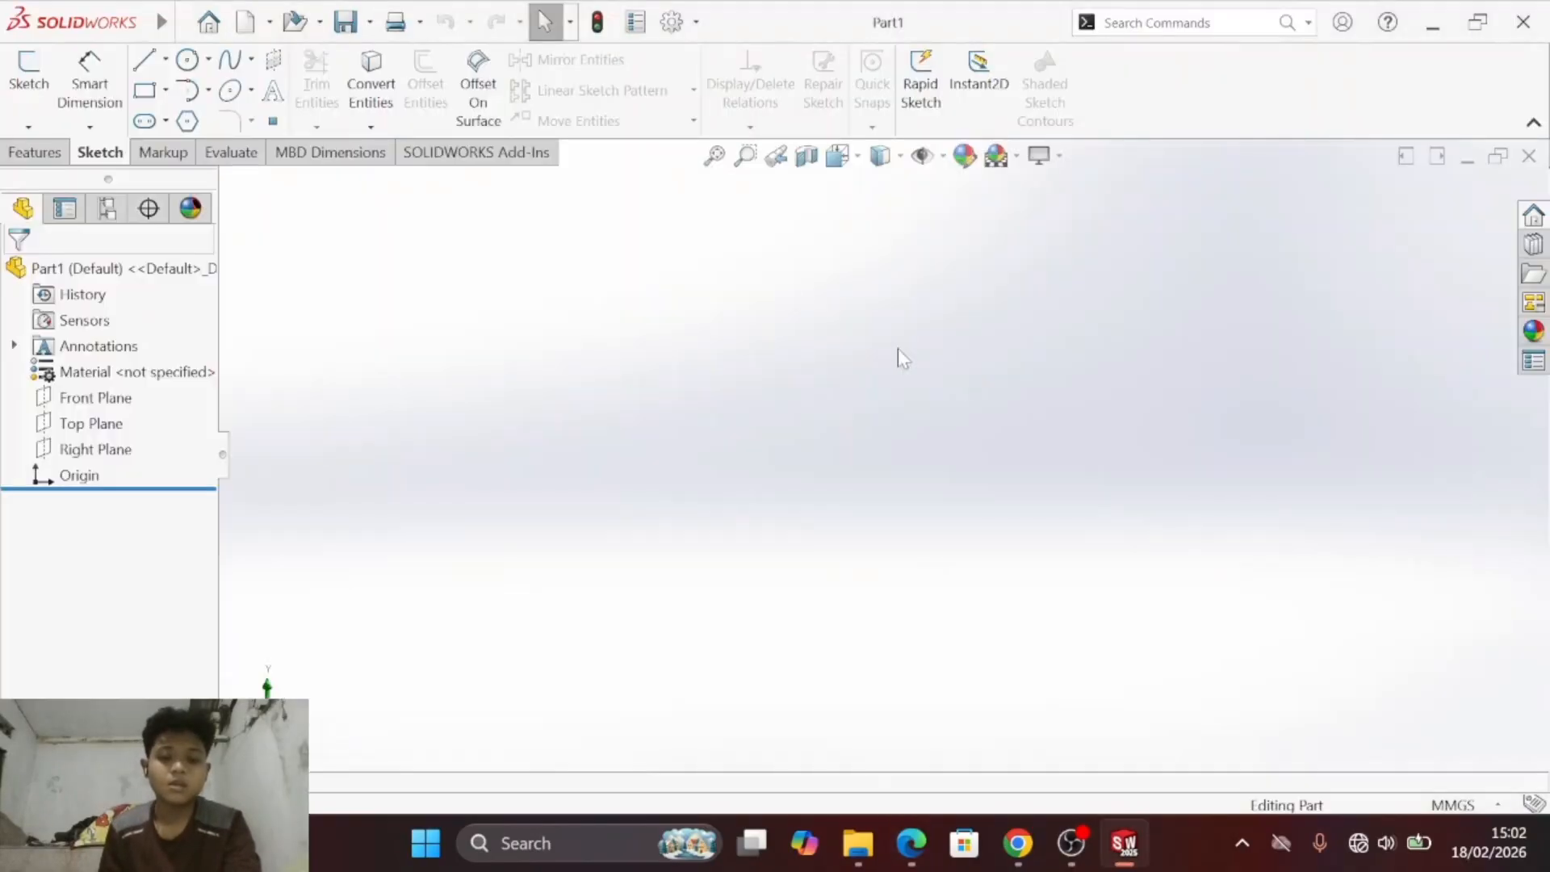
pyautogui.click(30, 88)
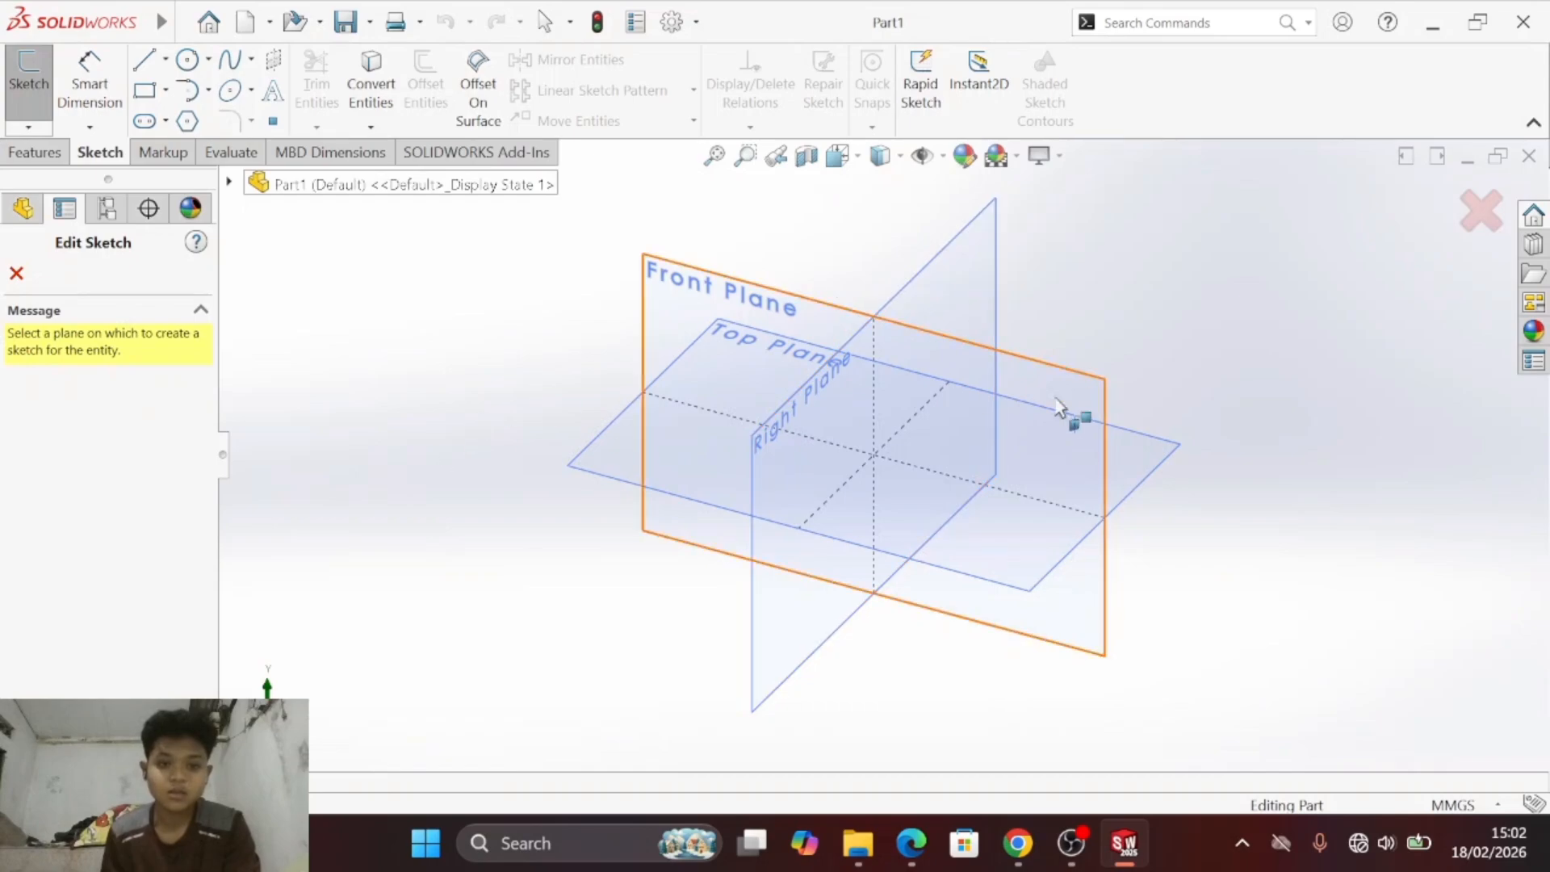
pyautogui.click(997, 227)
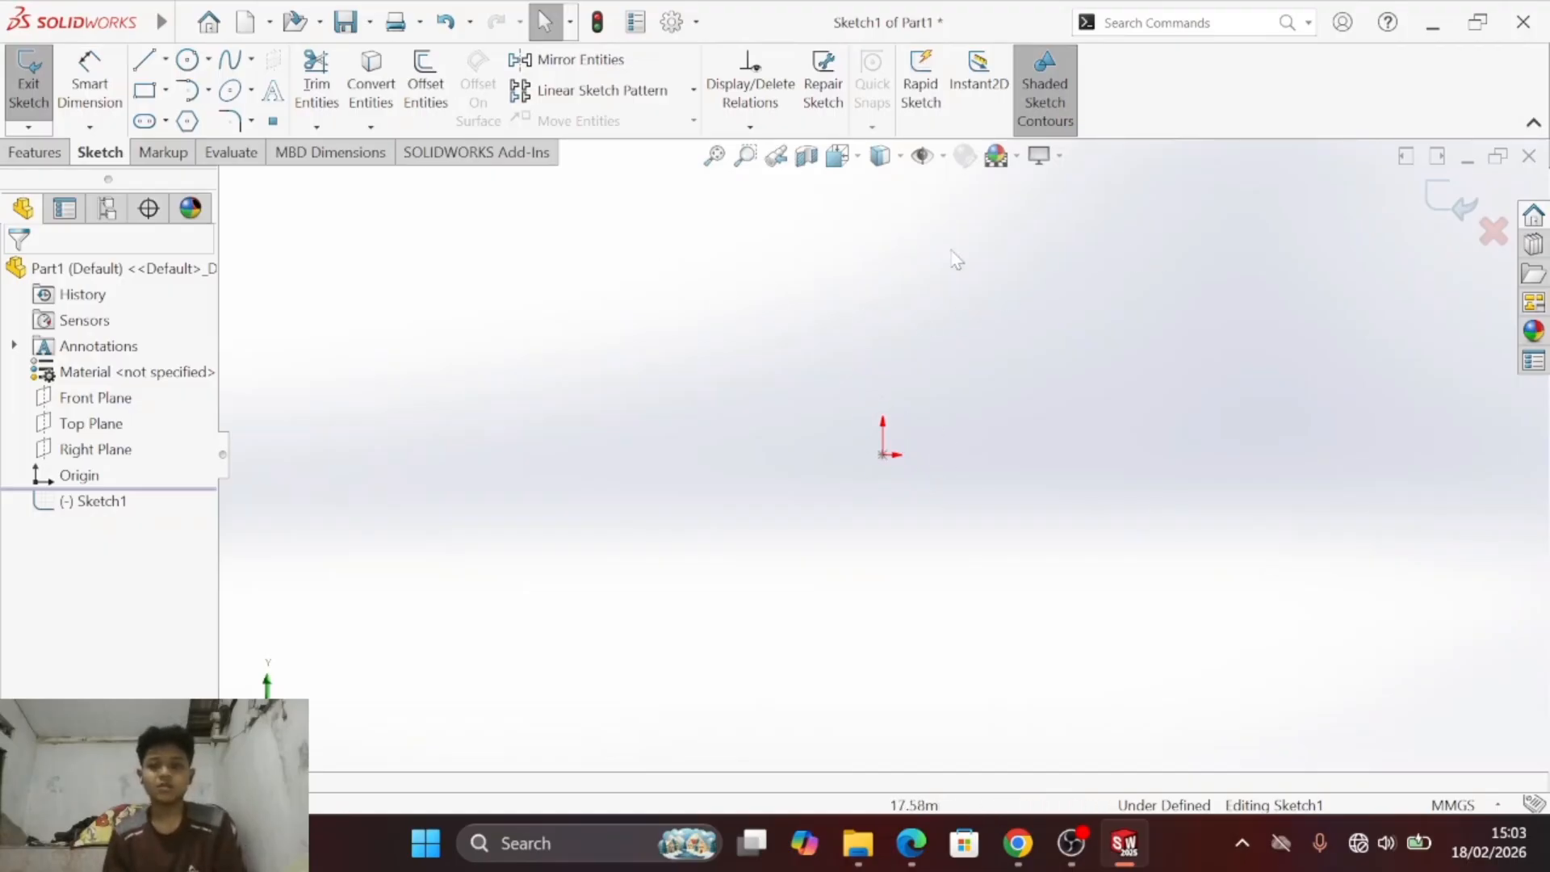
# - Make room below the sketch origin and study the outline and dimensions of exercise a) in the PDF
pyautogui.press('s')
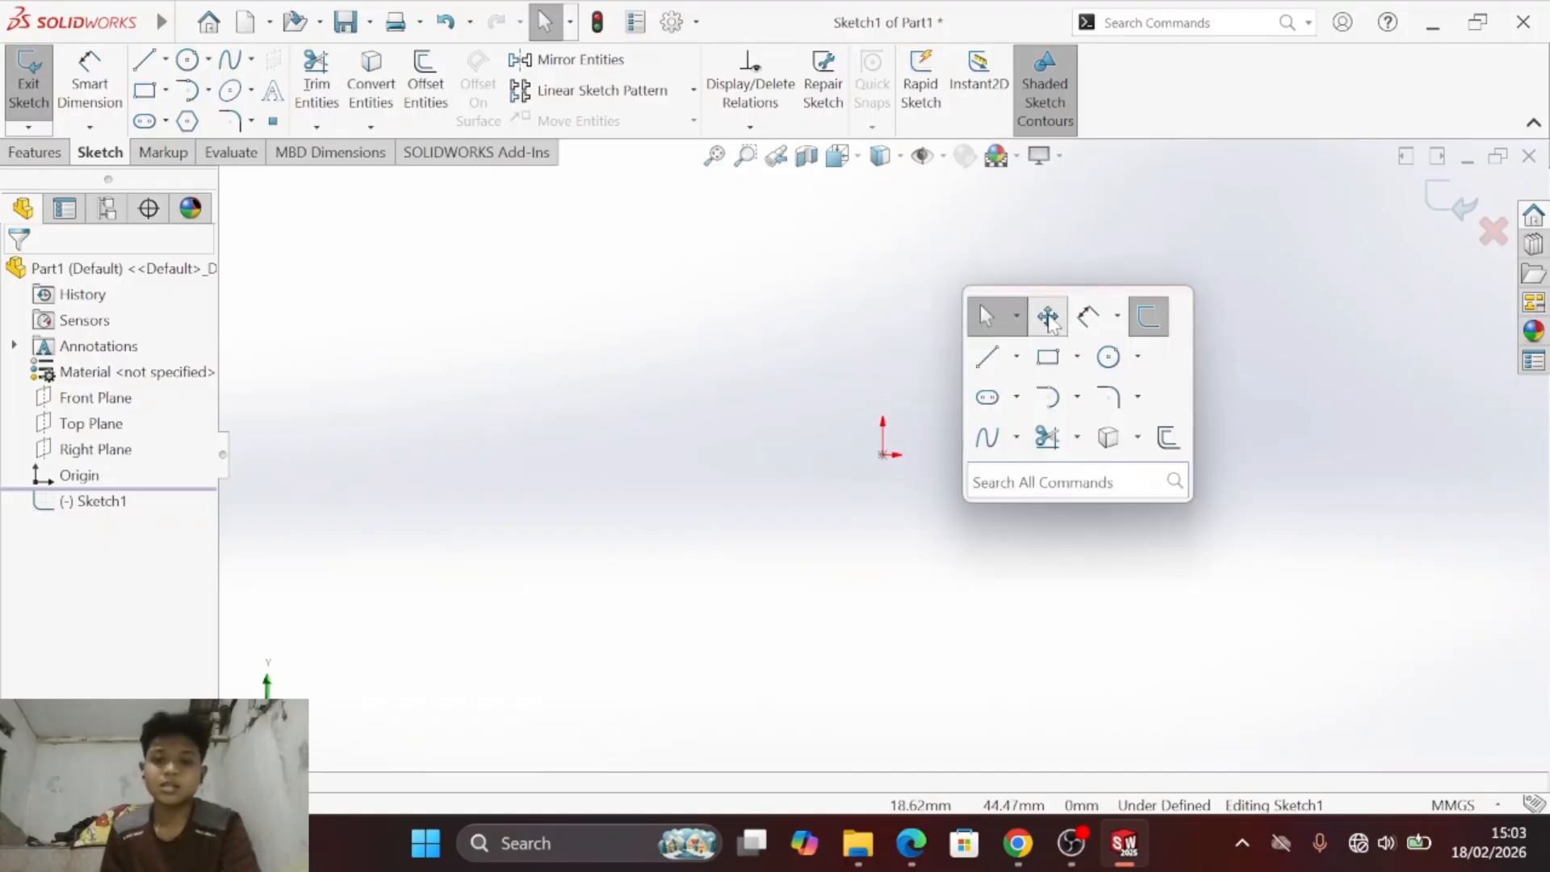
pyautogui.click(1049, 314)
pyautogui.moveTo(993, 403); pyautogui.dragTo(774, 278)
pyautogui.press('Escape')
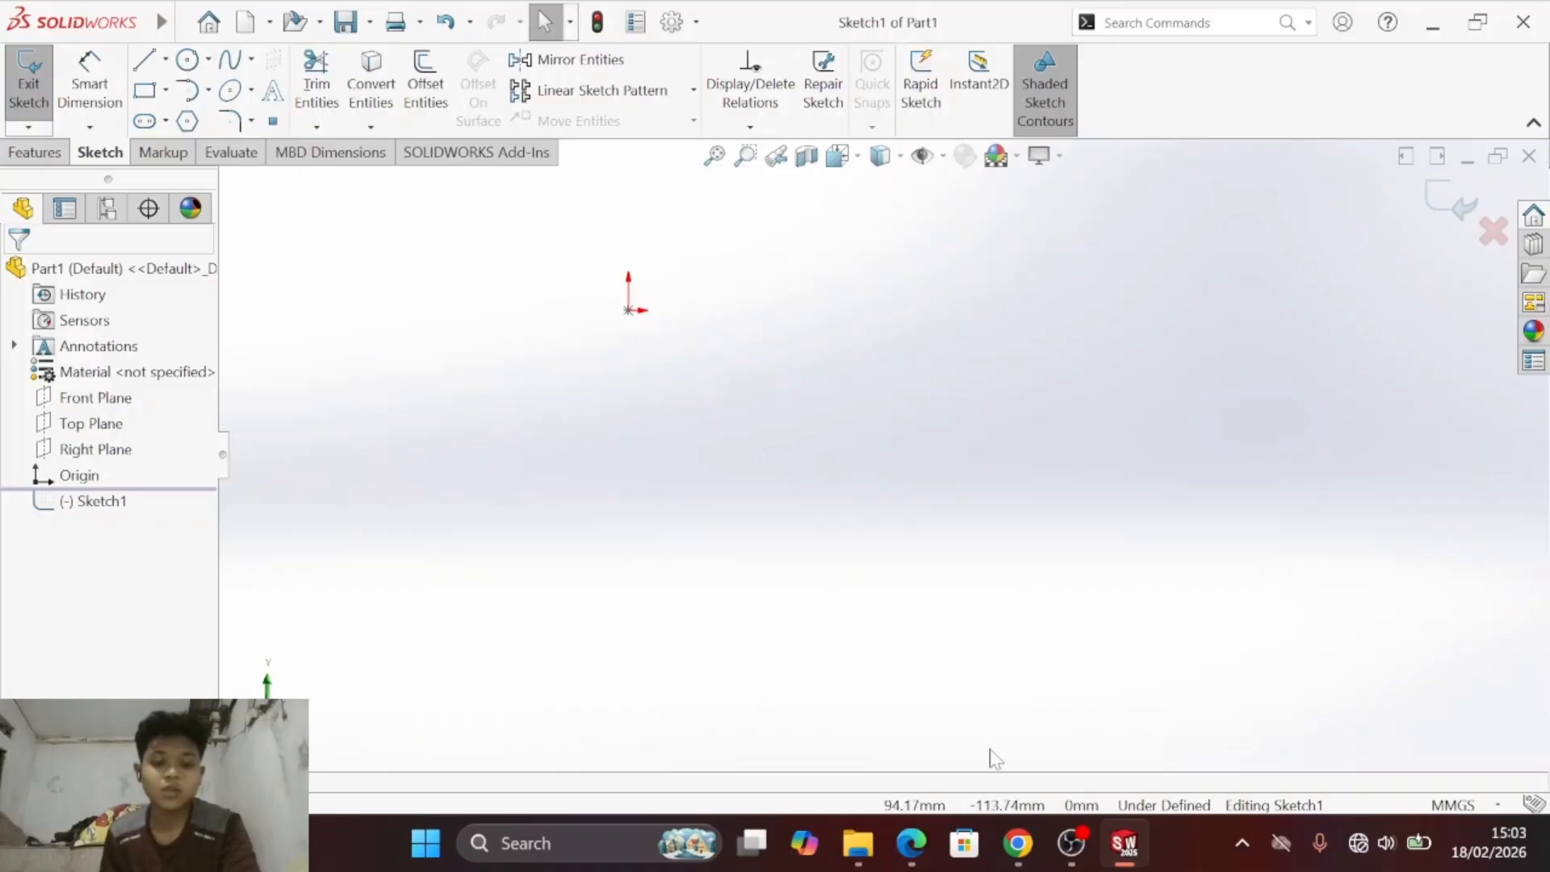
pyautogui.moveTo(911, 843)
pyautogui.click(894, 751)
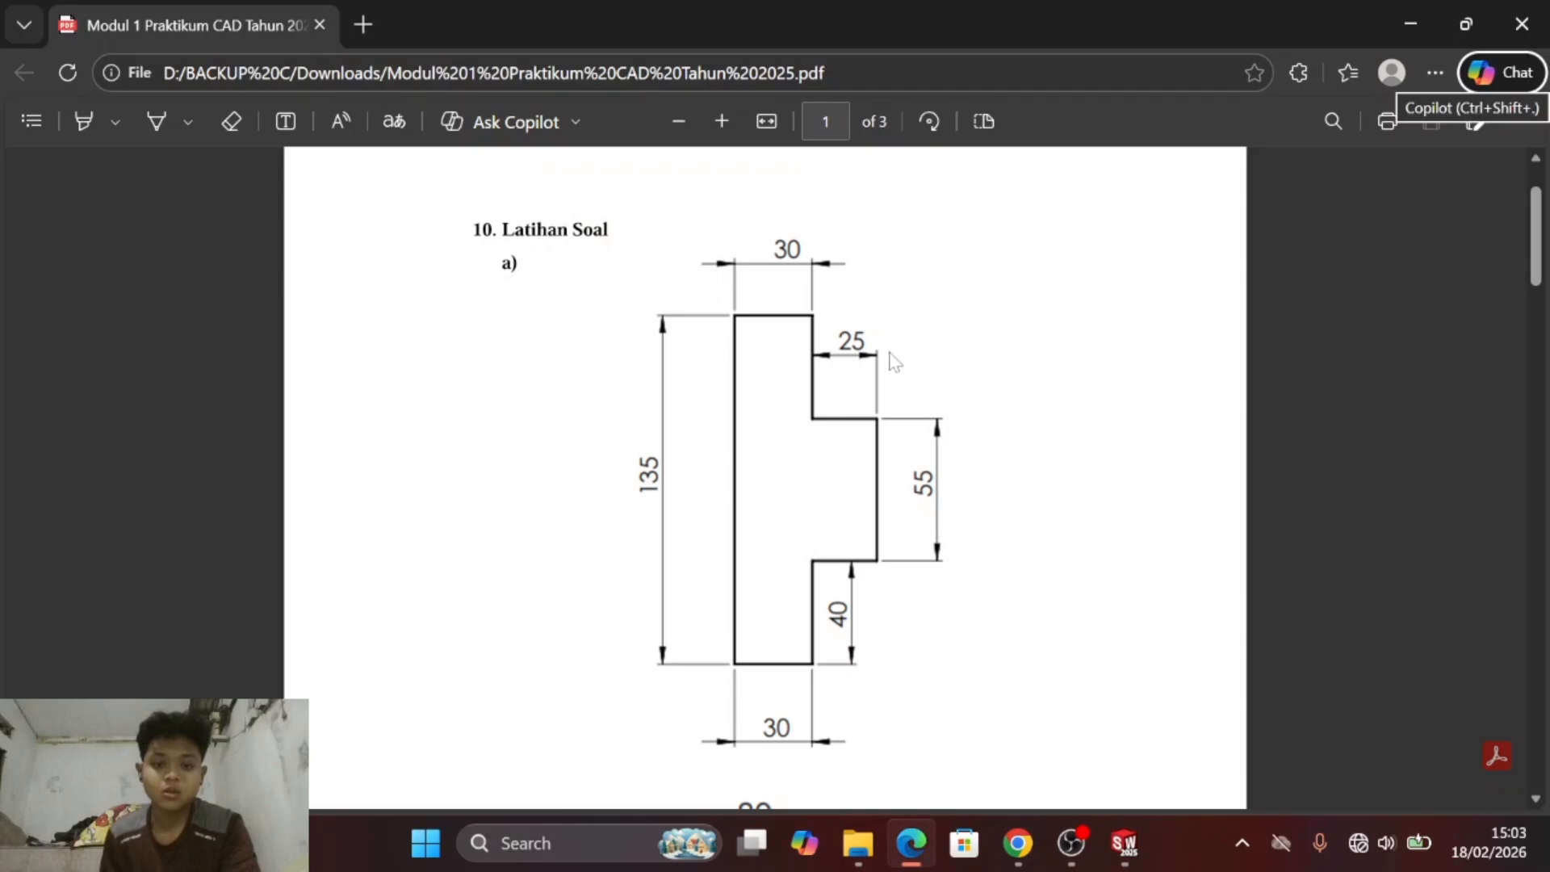
pyautogui.scroll(-3, 892, 353)
pyautogui.scroll(3, 888, 355)
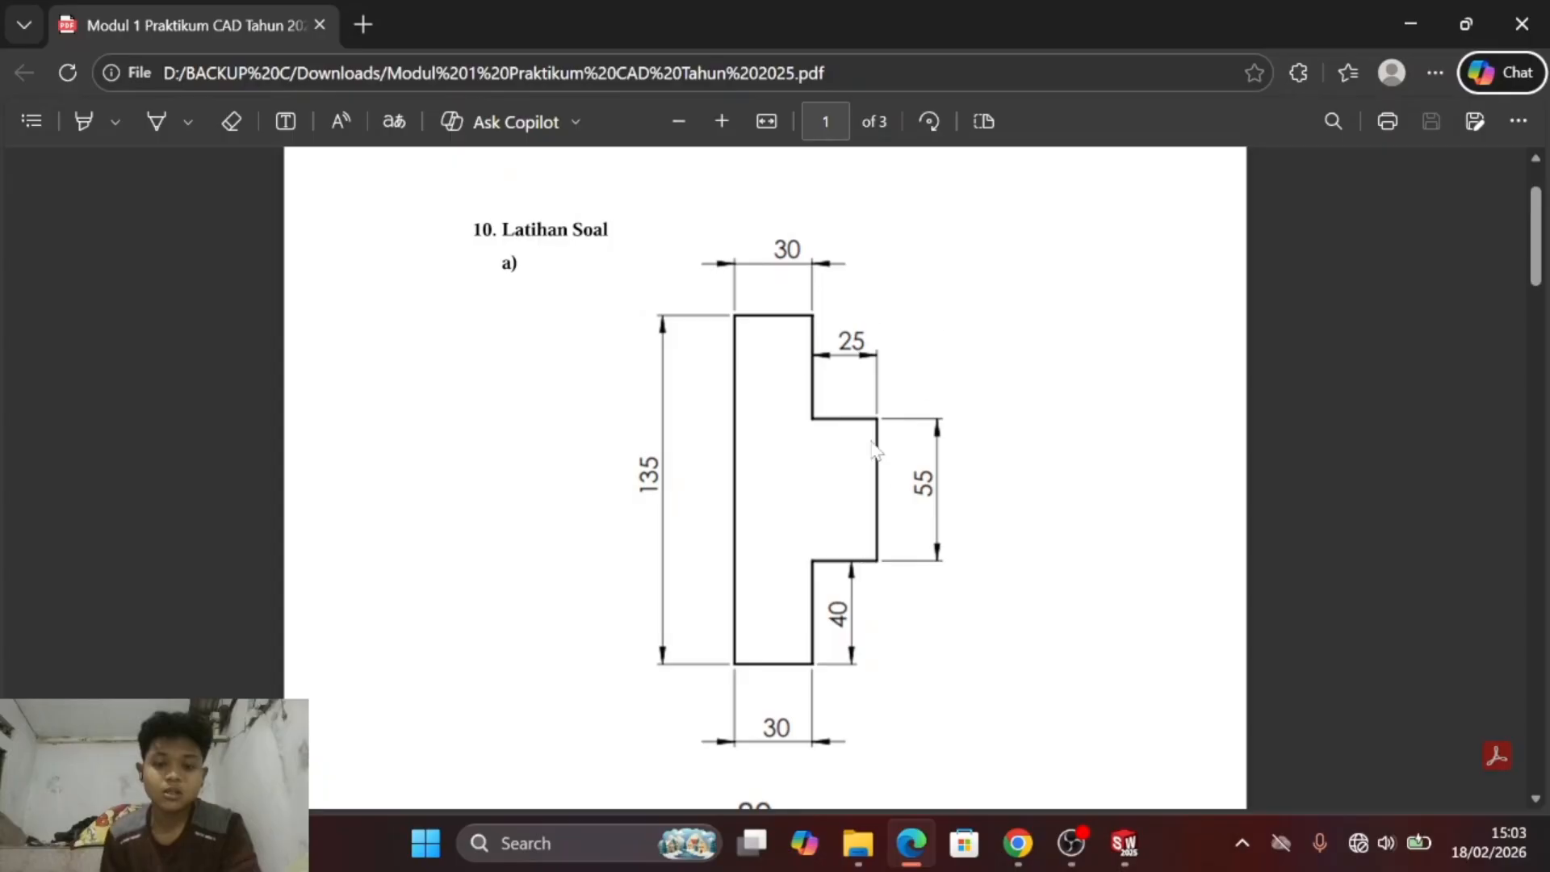
pyautogui.hotkey('alt', 'Tab')
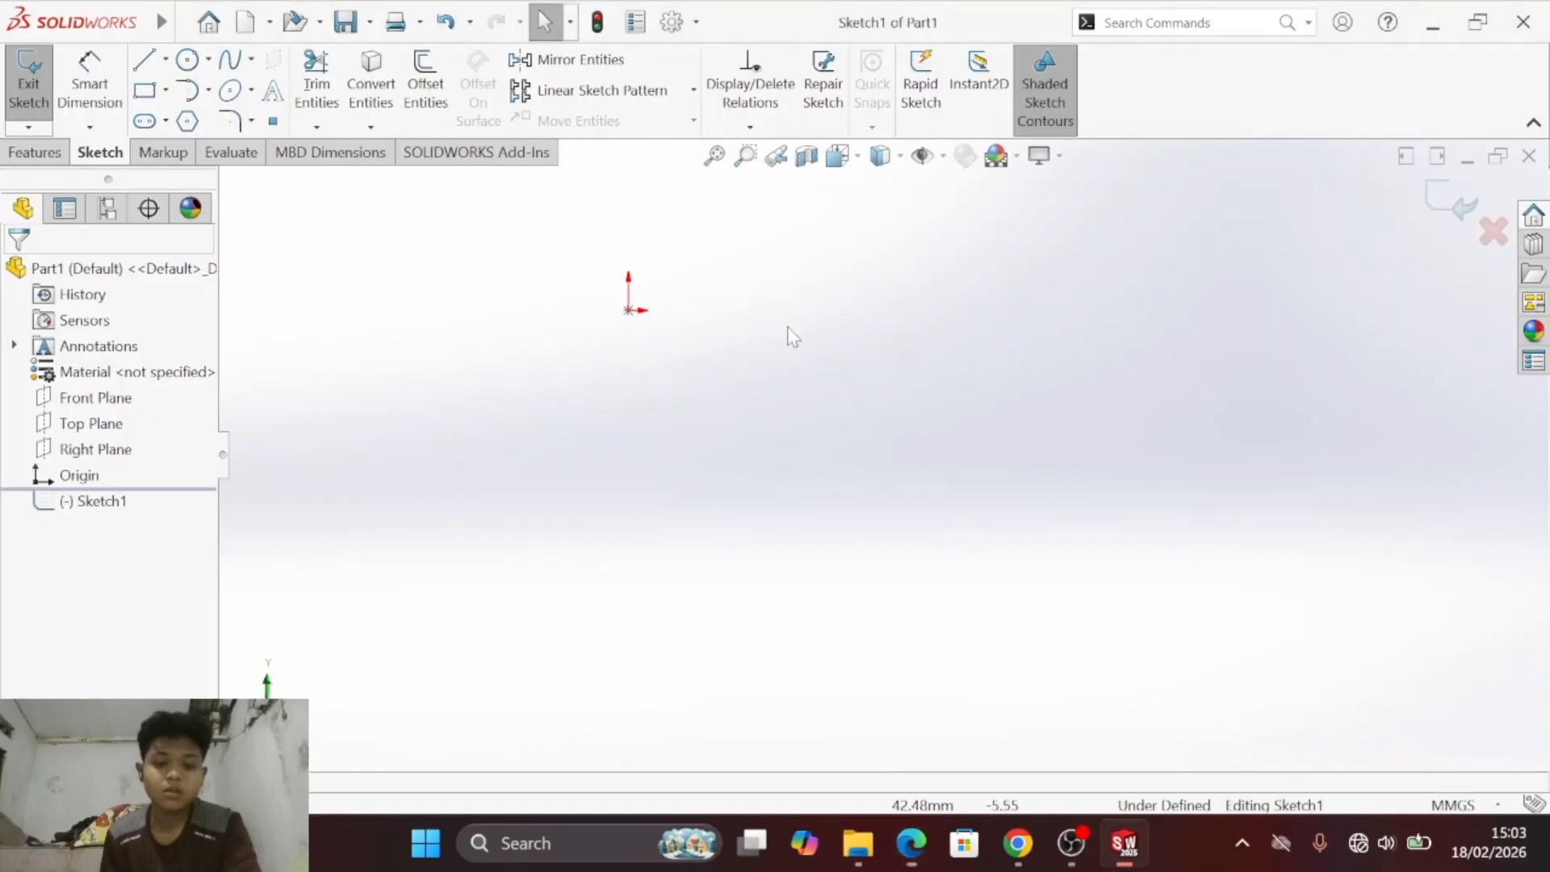
# - Sketch a closed stepped line profile down from the origin, about 92 mm tall and 33 mm wide, with a protrusion about 22 mm deep
pyautogui.click(144, 61)
pyautogui.click(629, 310)
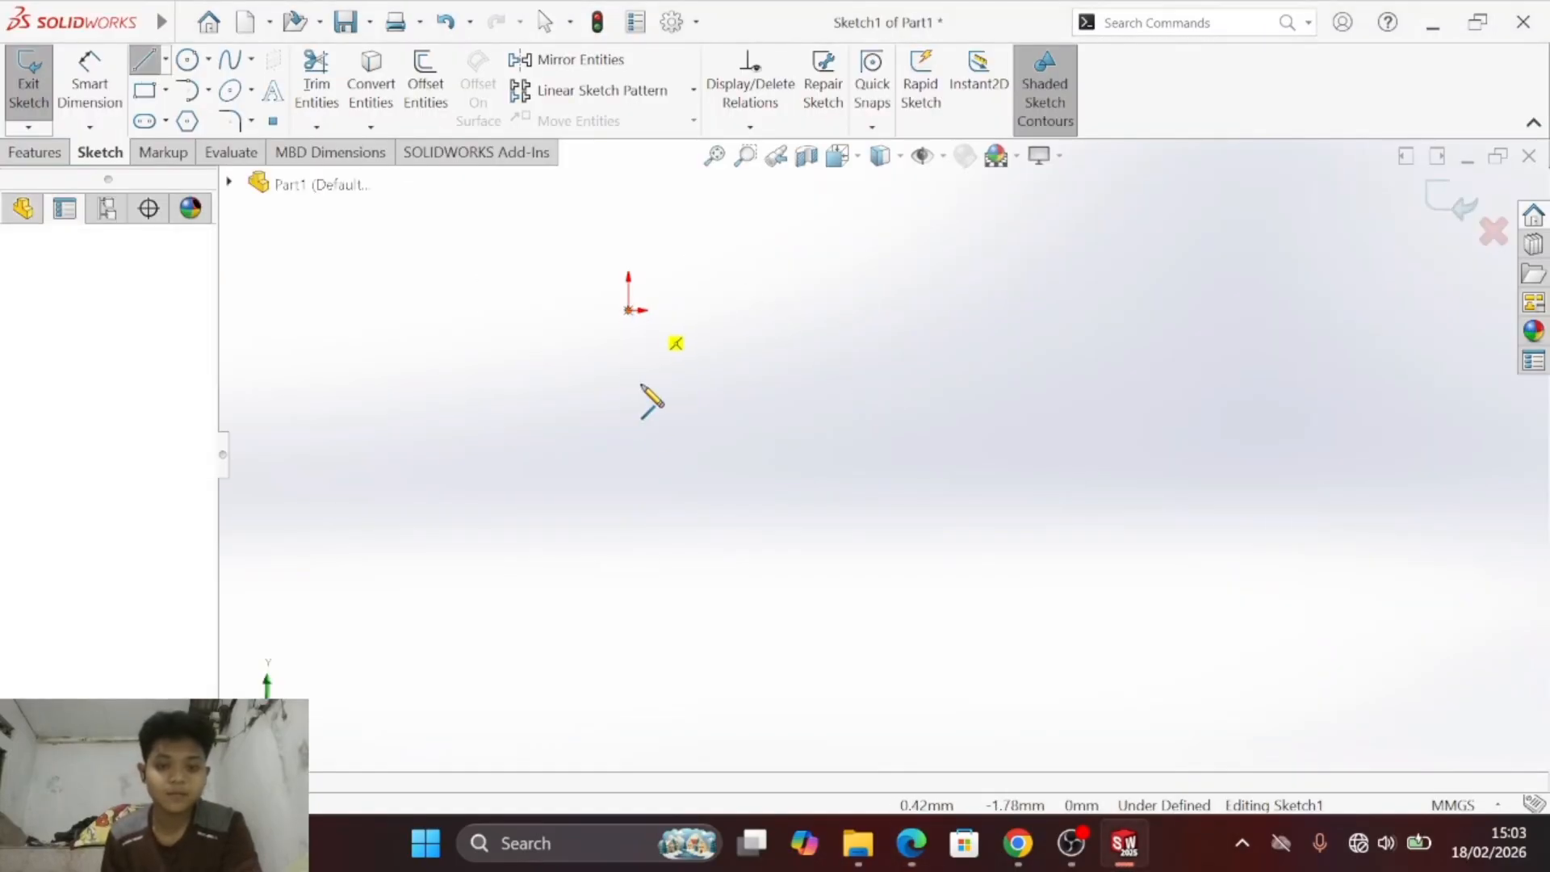
pyautogui.click(629, 667)
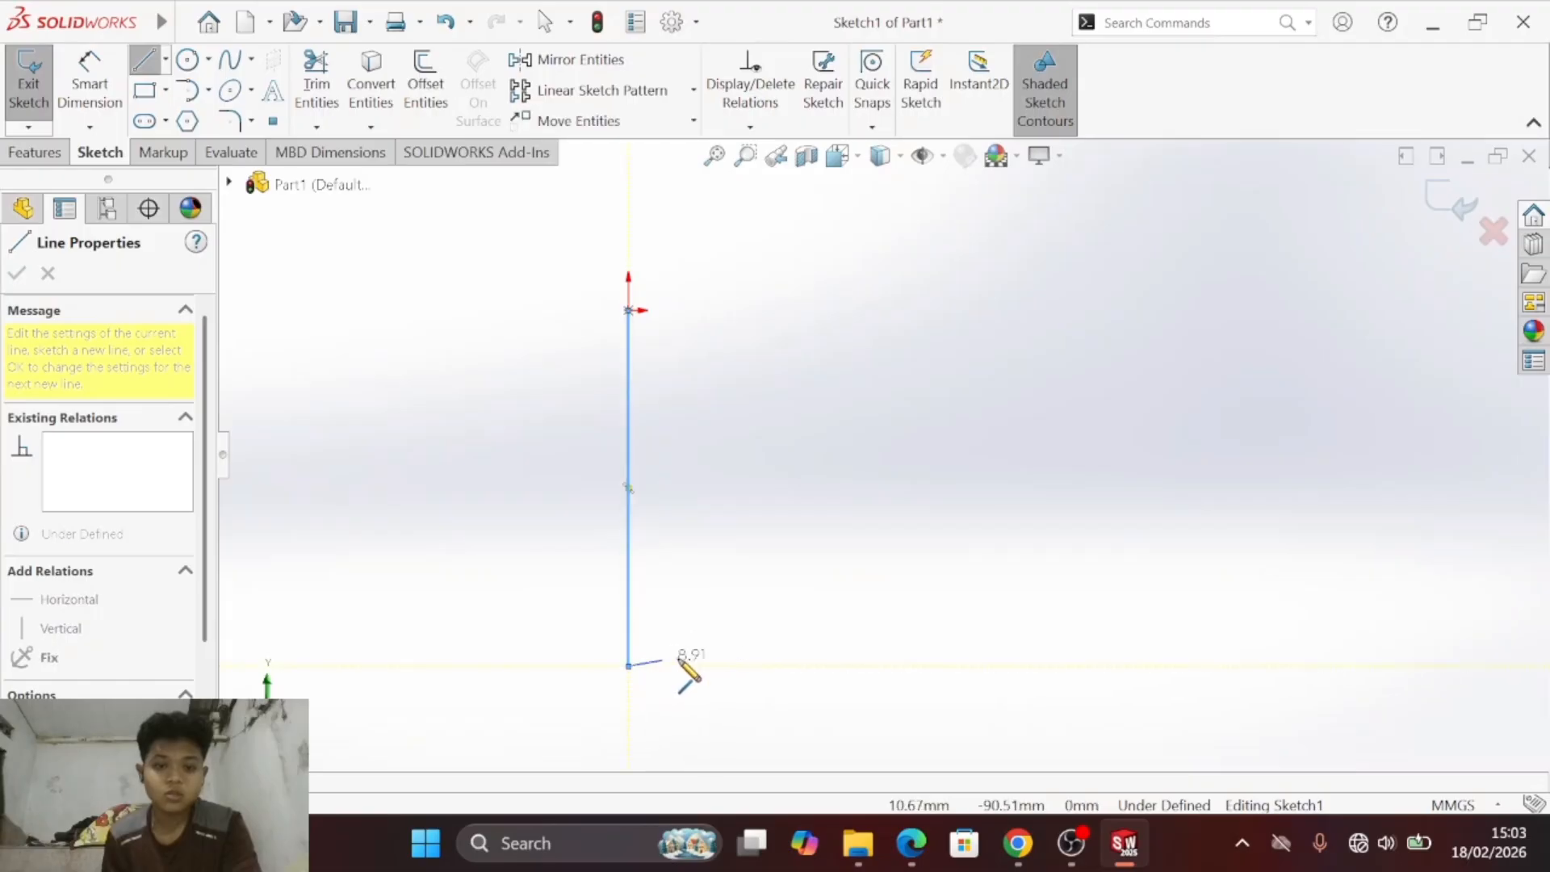
pyautogui.click(754, 667)
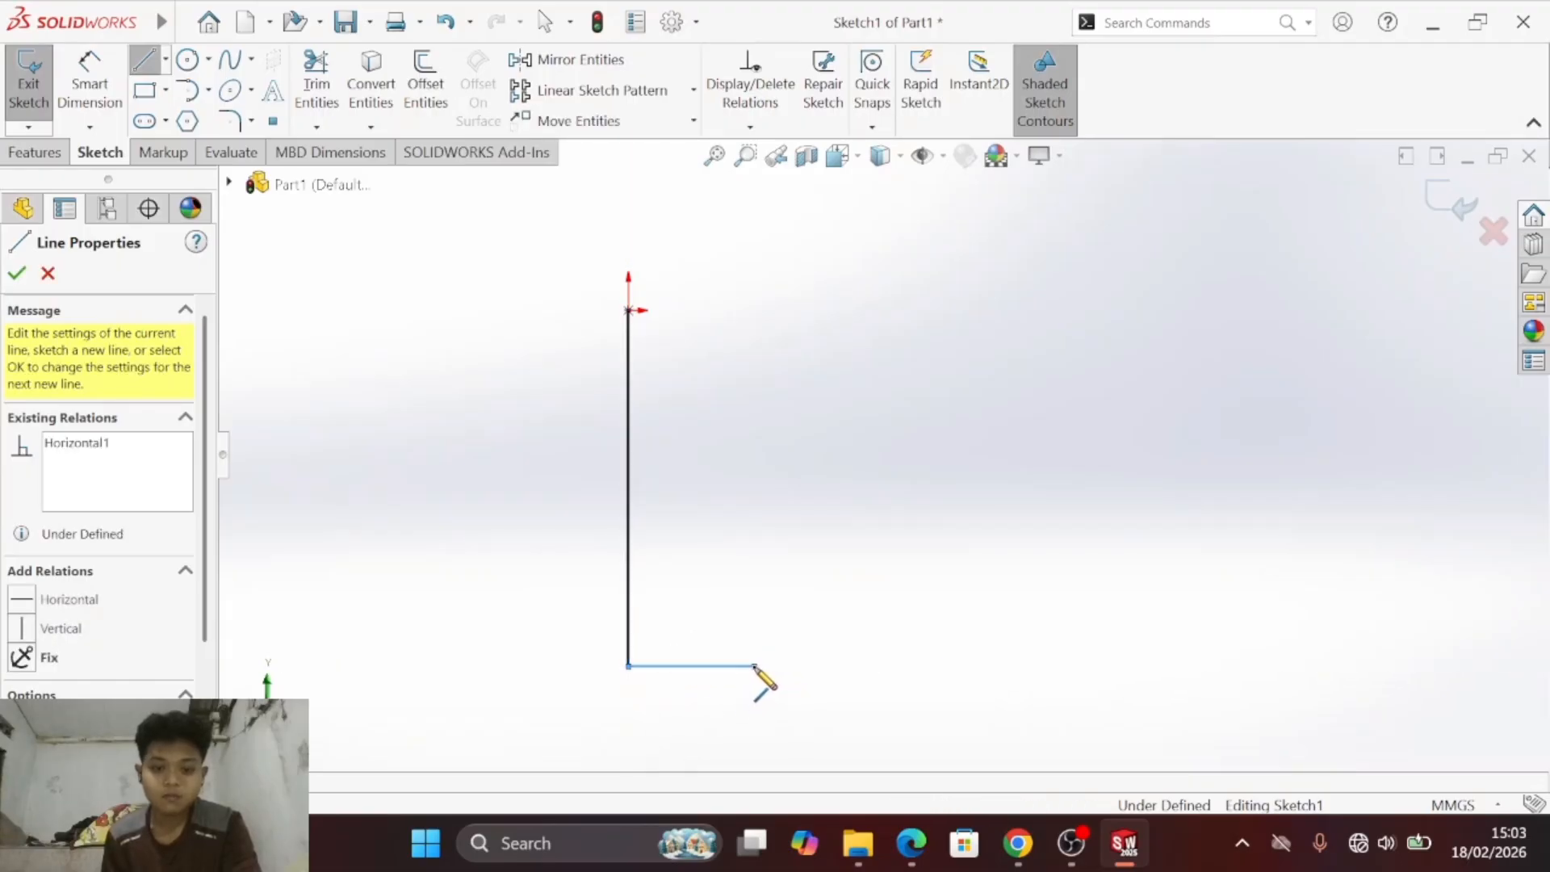
pyautogui.click(754, 563)
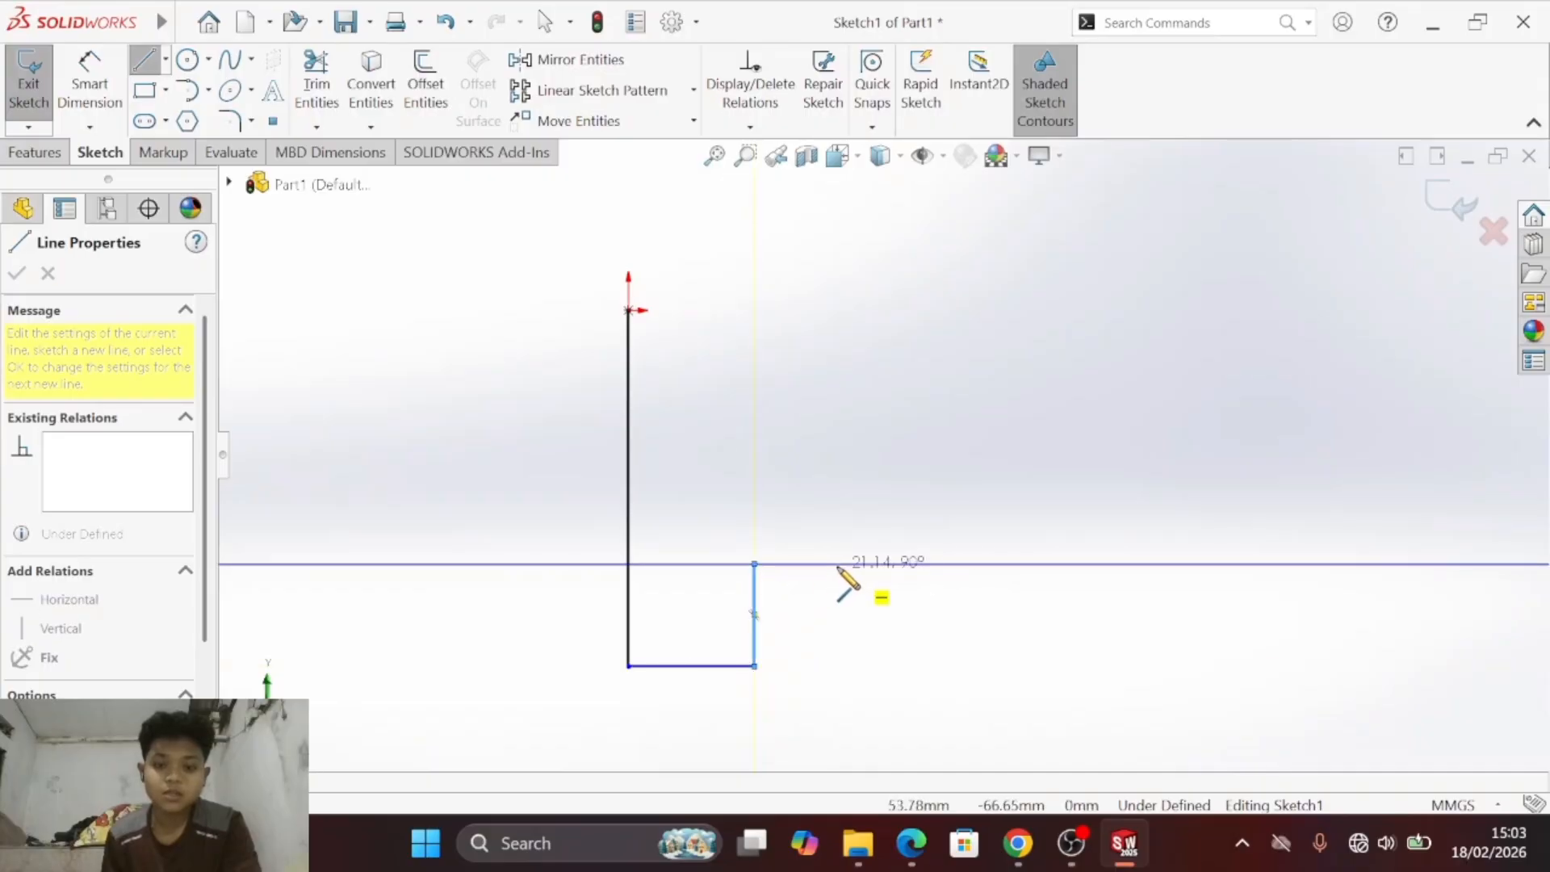
pyautogui.click(840, 564)
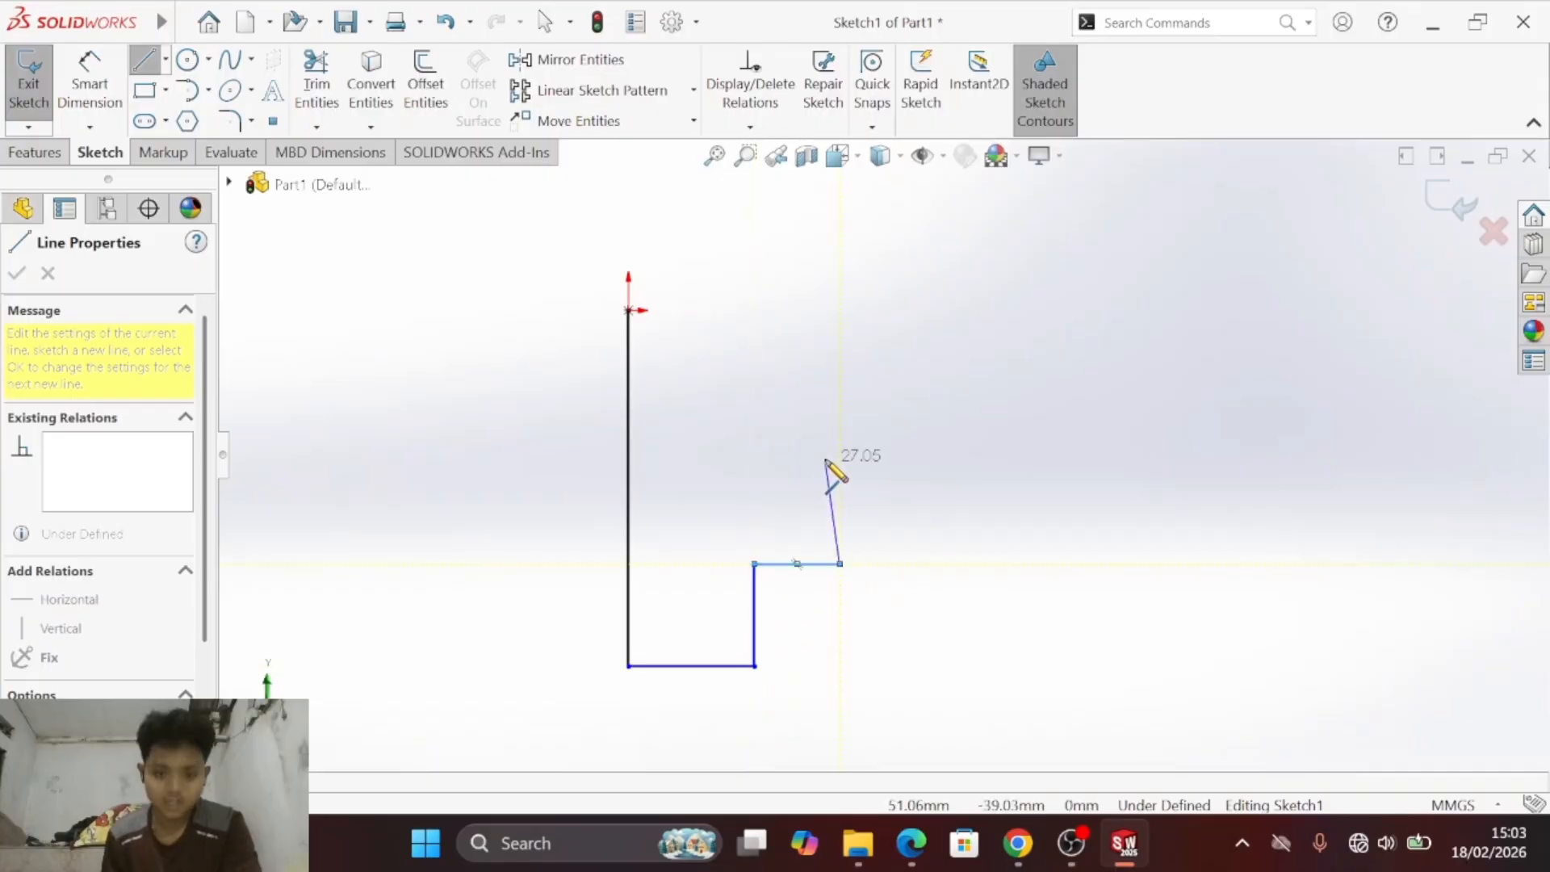
pyautogui.click(840, 411)
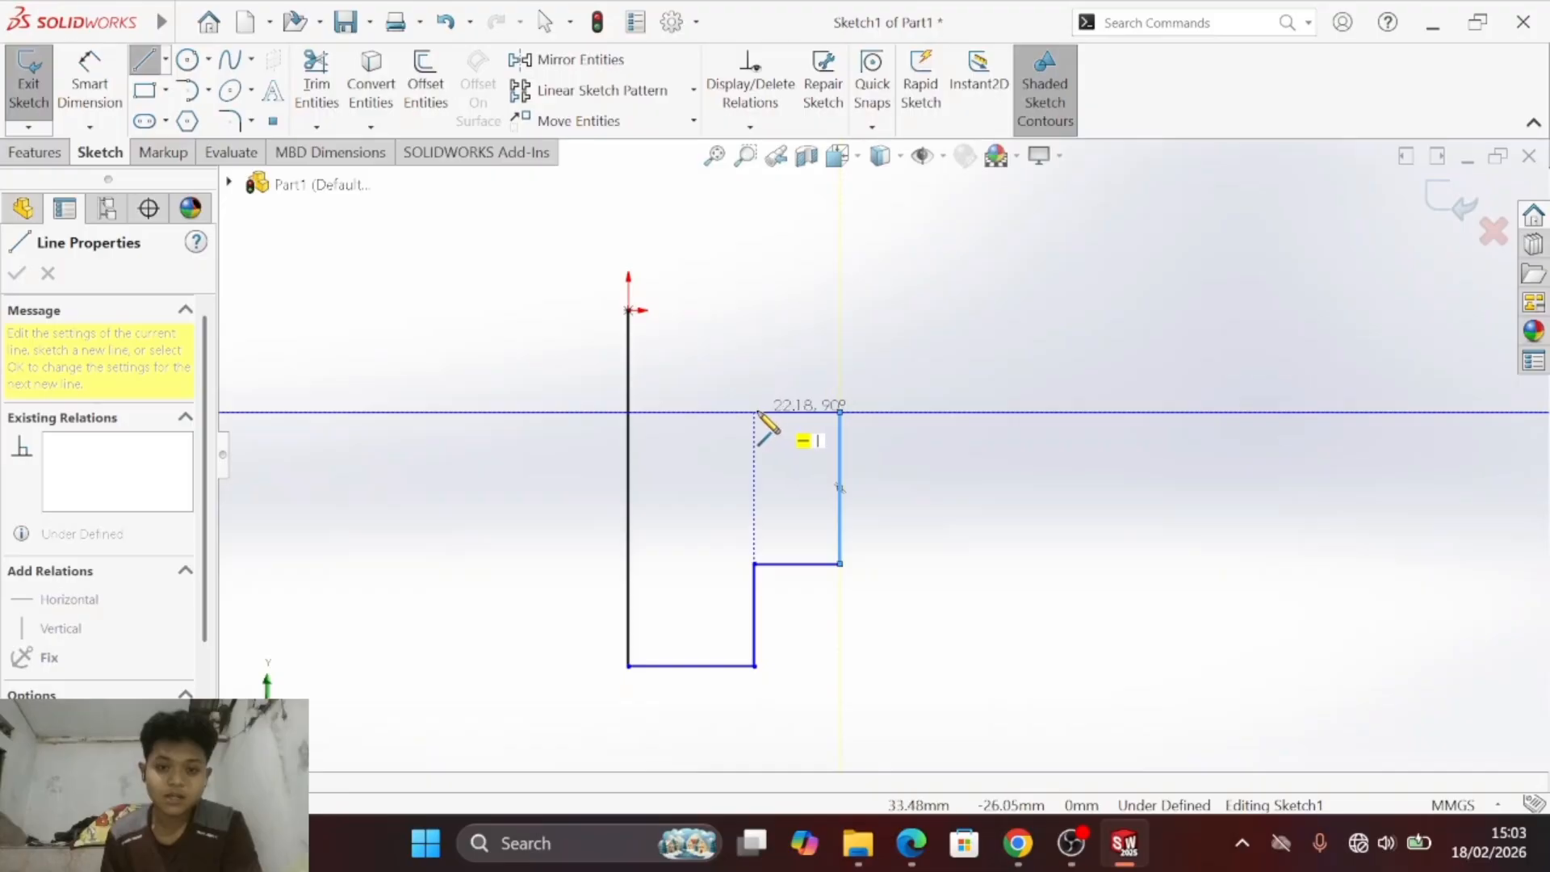
pyautogui.click(754, 413)
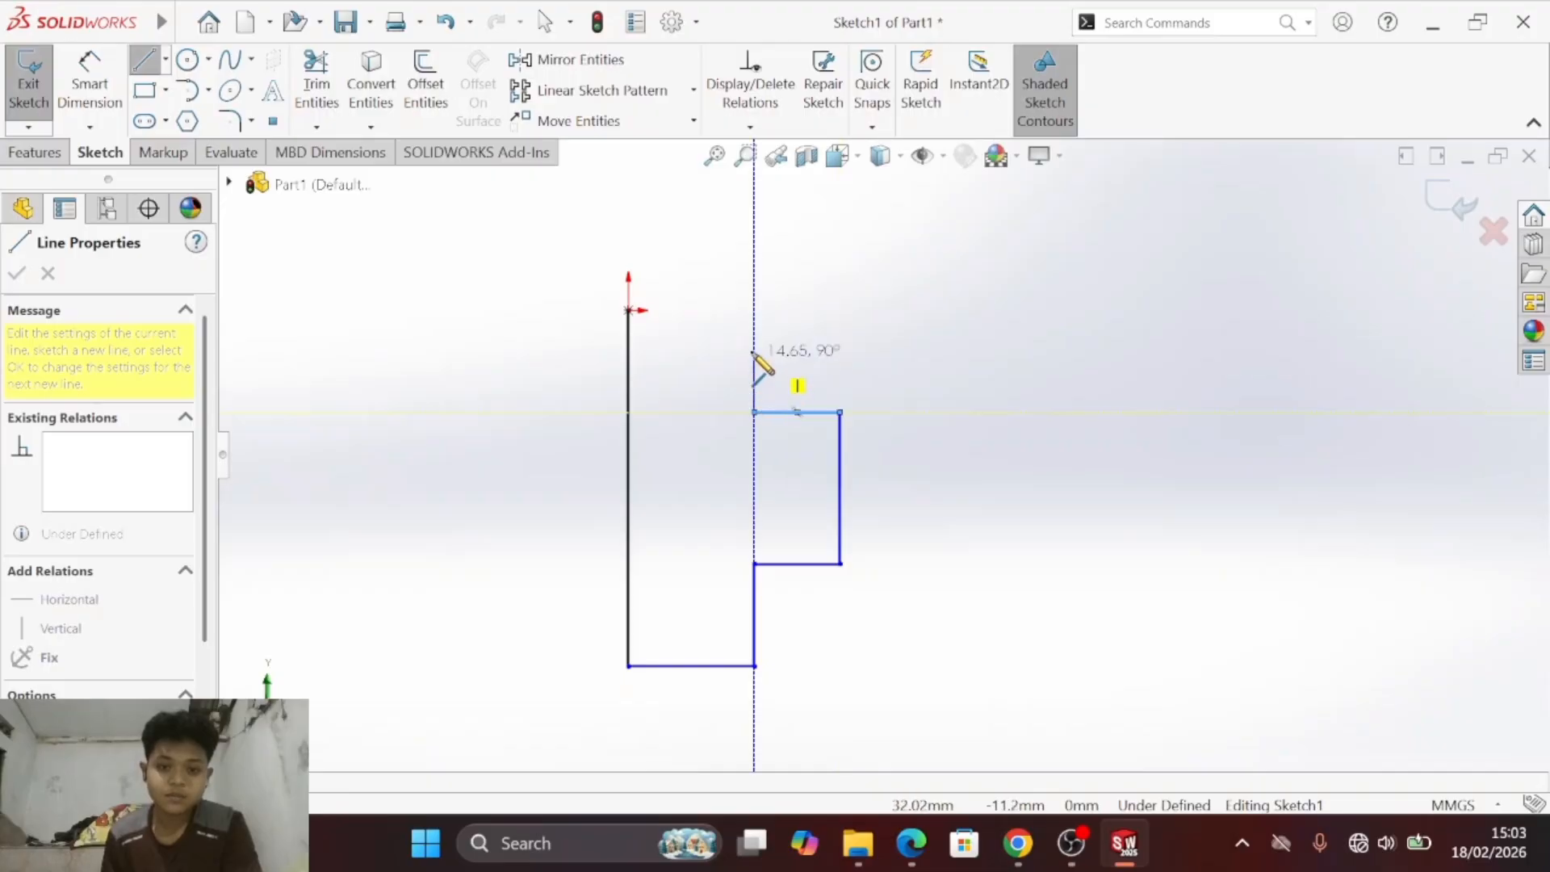
pyautogui.click(754, 310)
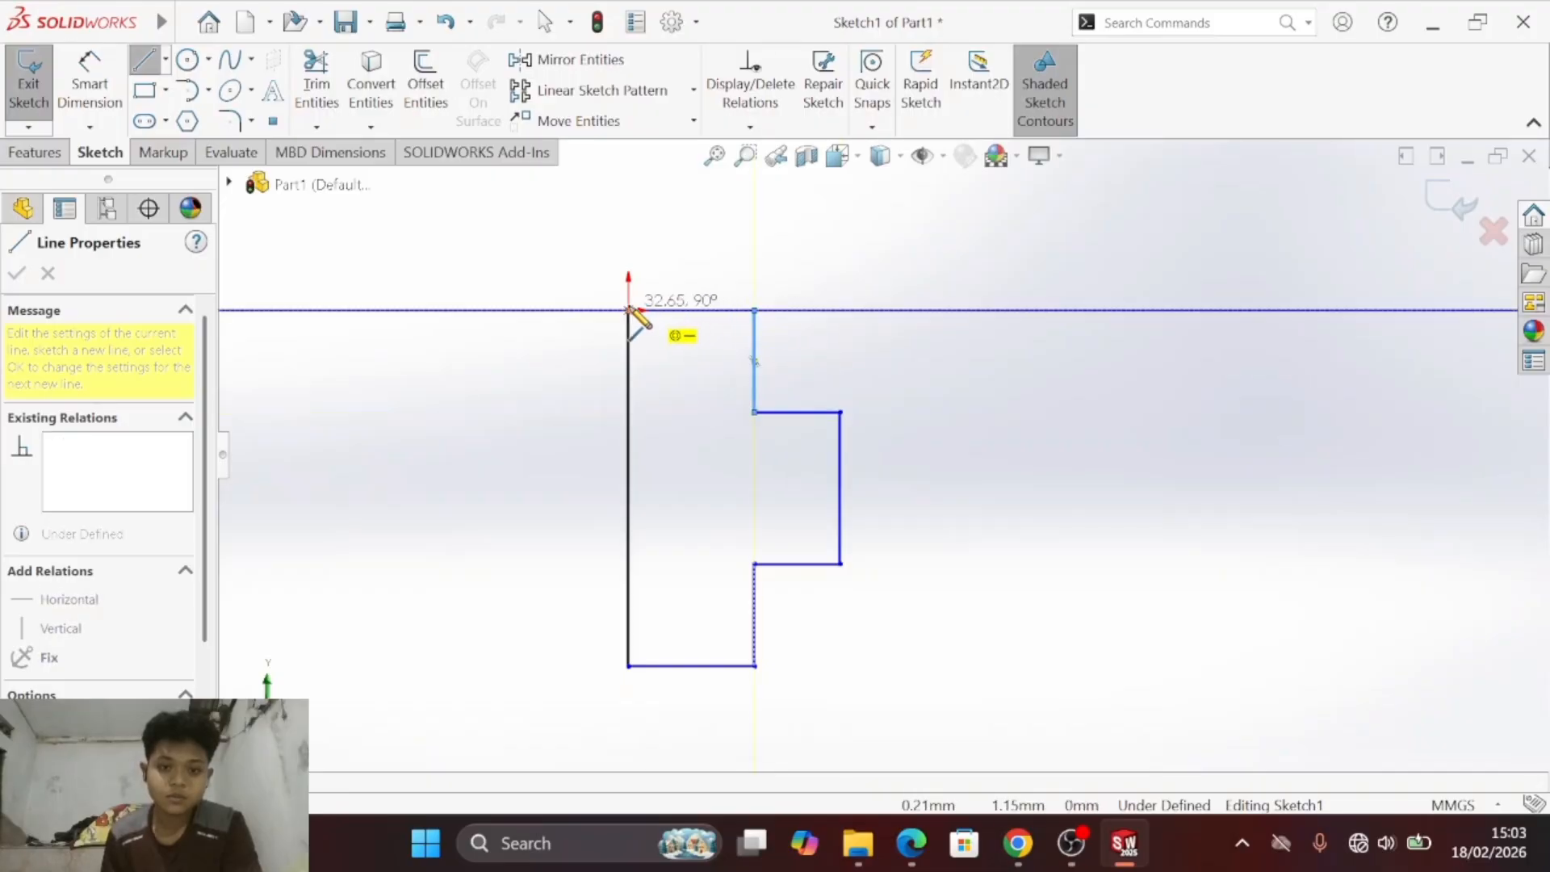
pyautogui.click(628, 310)
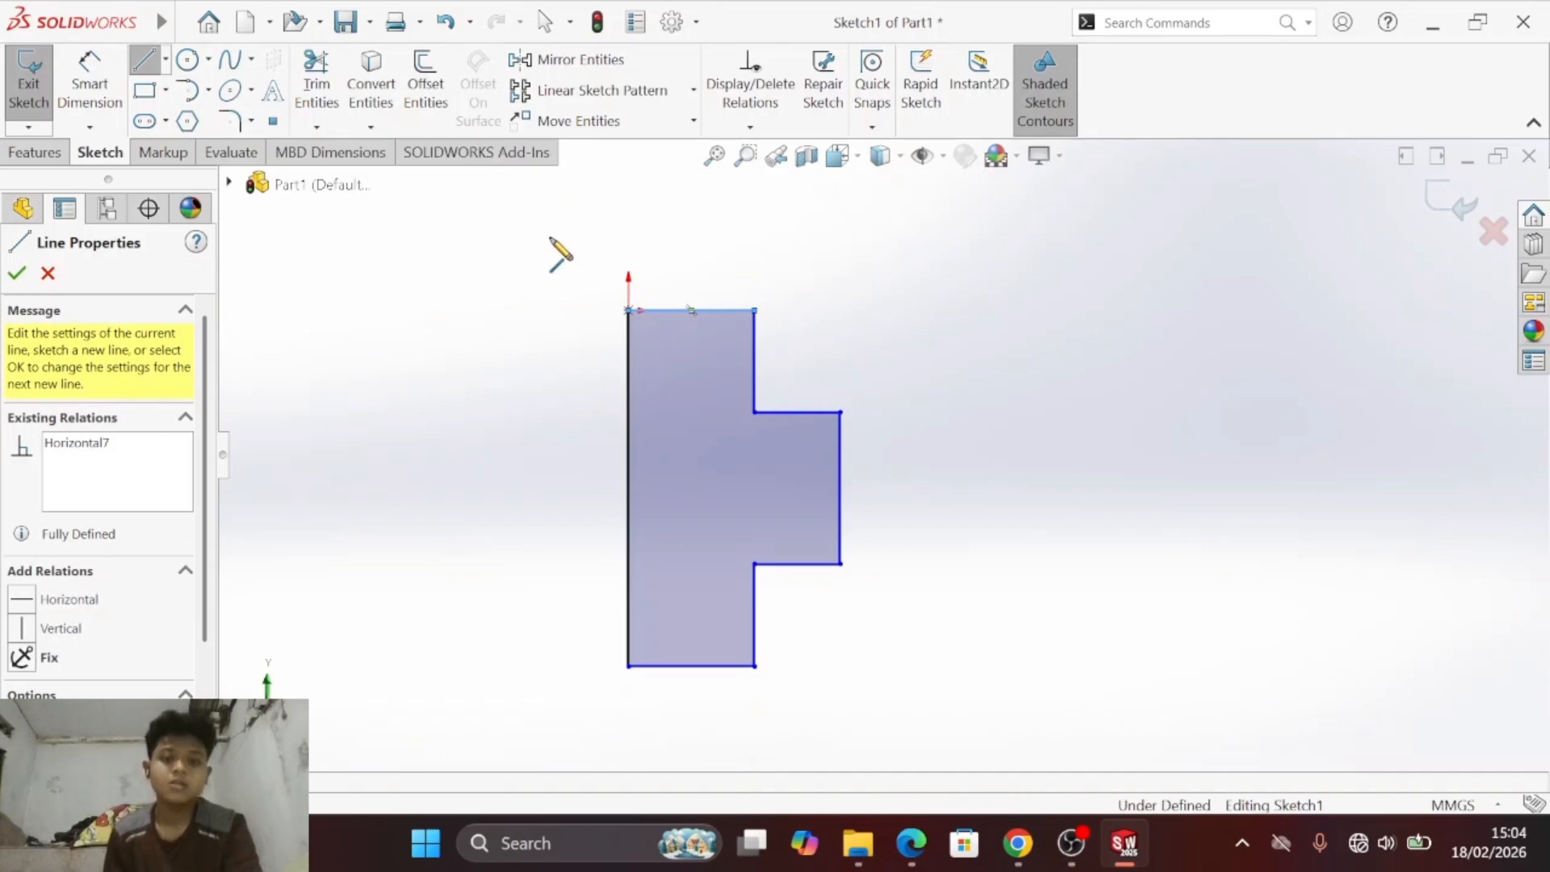
pyautogui.press('Escape')
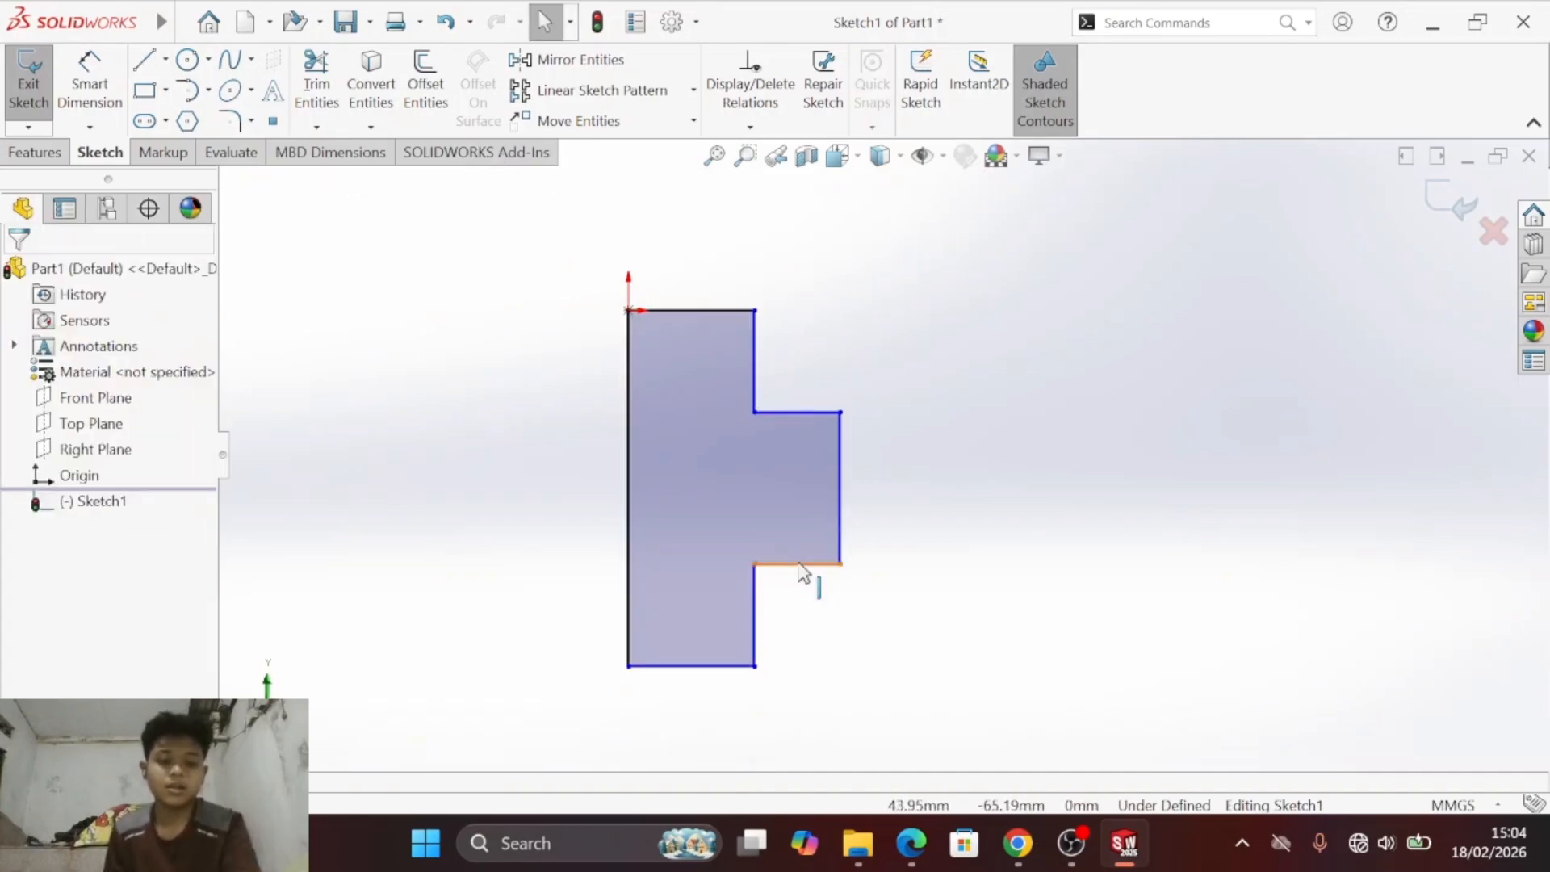
# - Following the PDF, dimension the profile's height 135 mm, top and bottom widths 30 mm, lower vertical edge 40 mm and protrusion depth 25 mm
pyautogui.hotkey('alt', 'Tab')
pyautogui.hotkey('alt', 'Tab')
pyautogui.hotkey('alt', 'Tab')
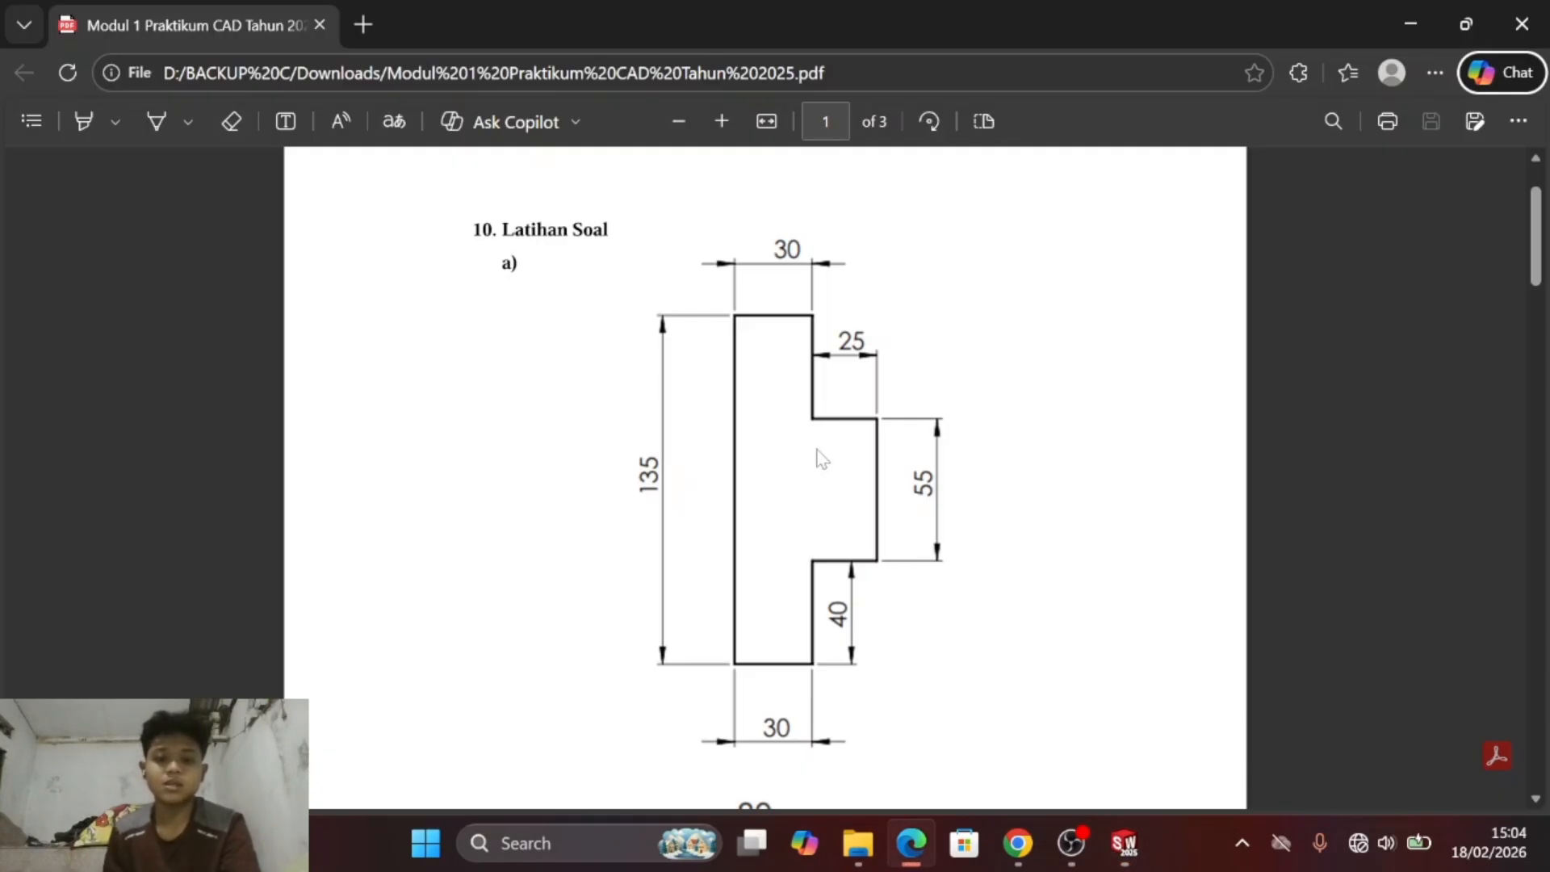
pyautogui.hotkey('alt', 'Tab')
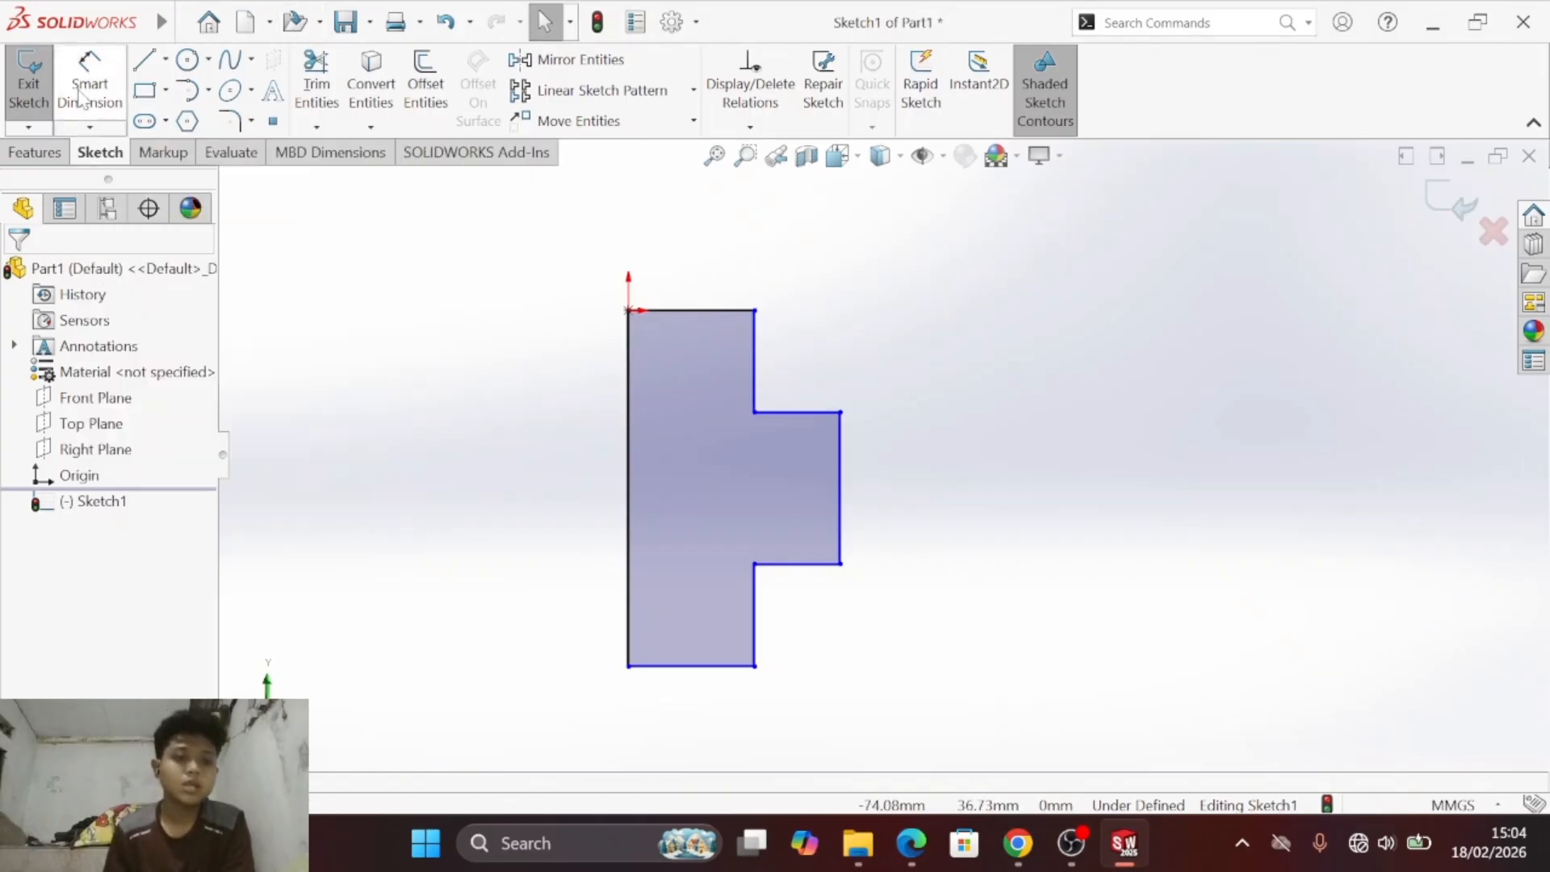
pyautogui.click(81, 96)
pyautogui.click(628, 454)
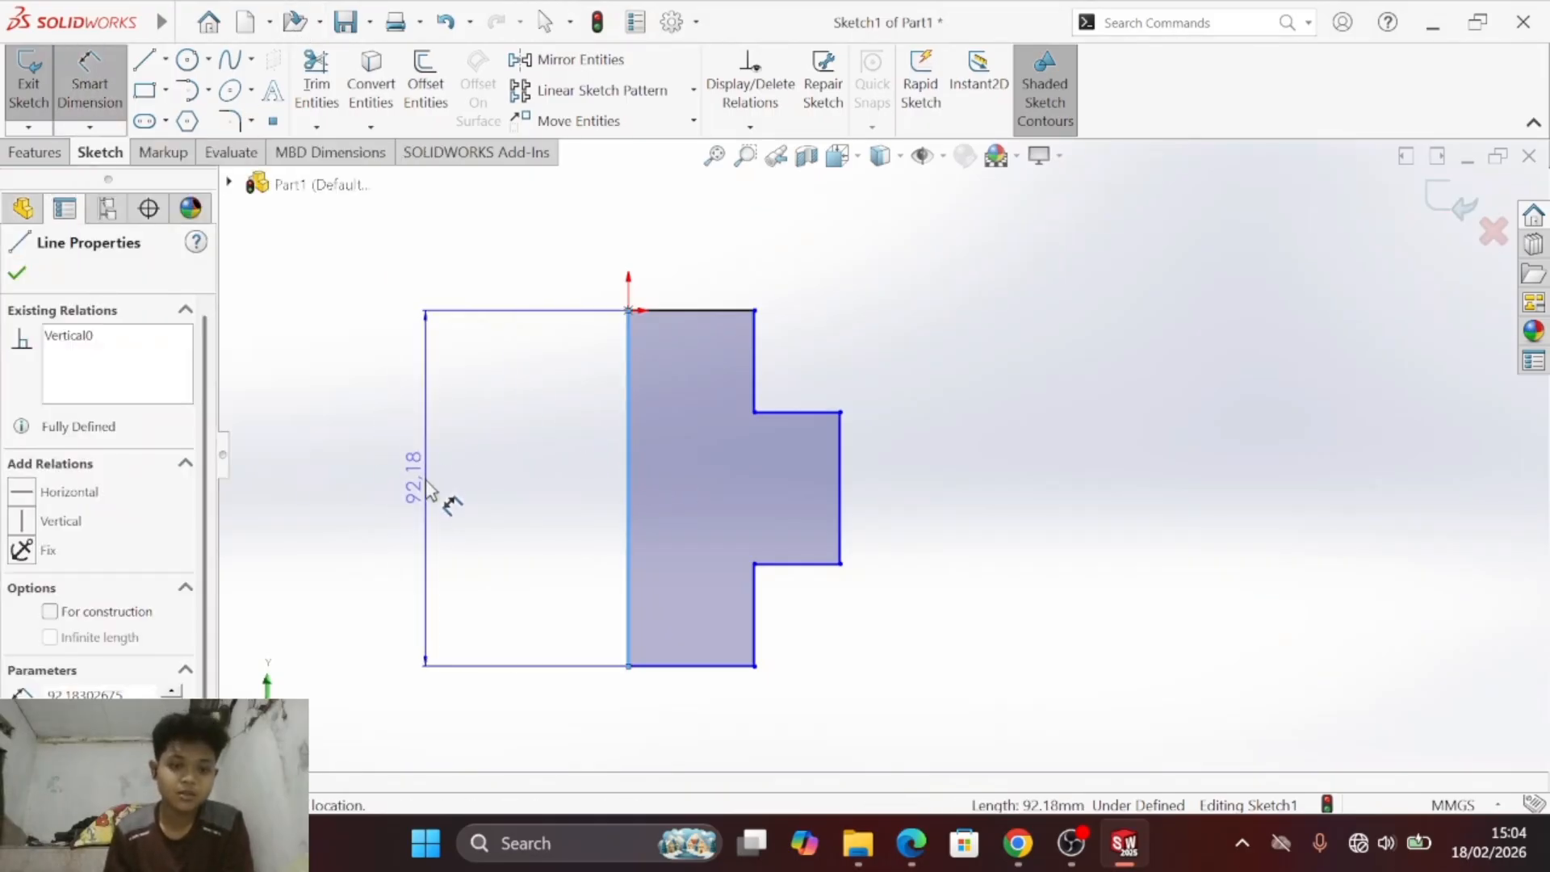
pyautogui.click(468, 511)
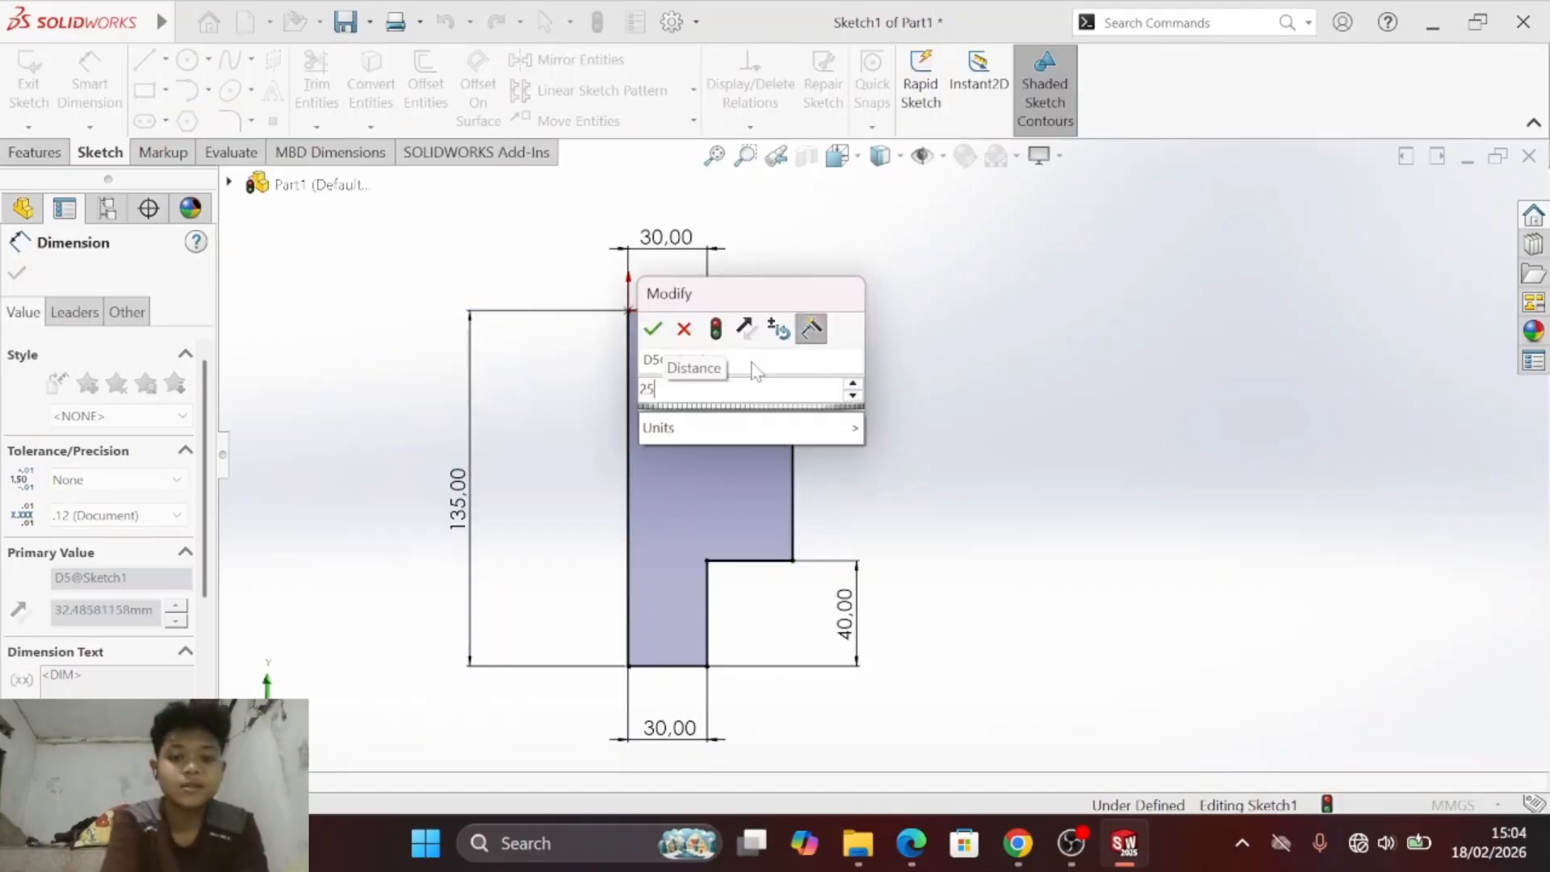
pyautogui.press('Return')
# - Dimension the protrusion's outer vertical edge as 55 mm and compare the sketch with exercise a) in the PDF
pyautogui.click(773, 469)
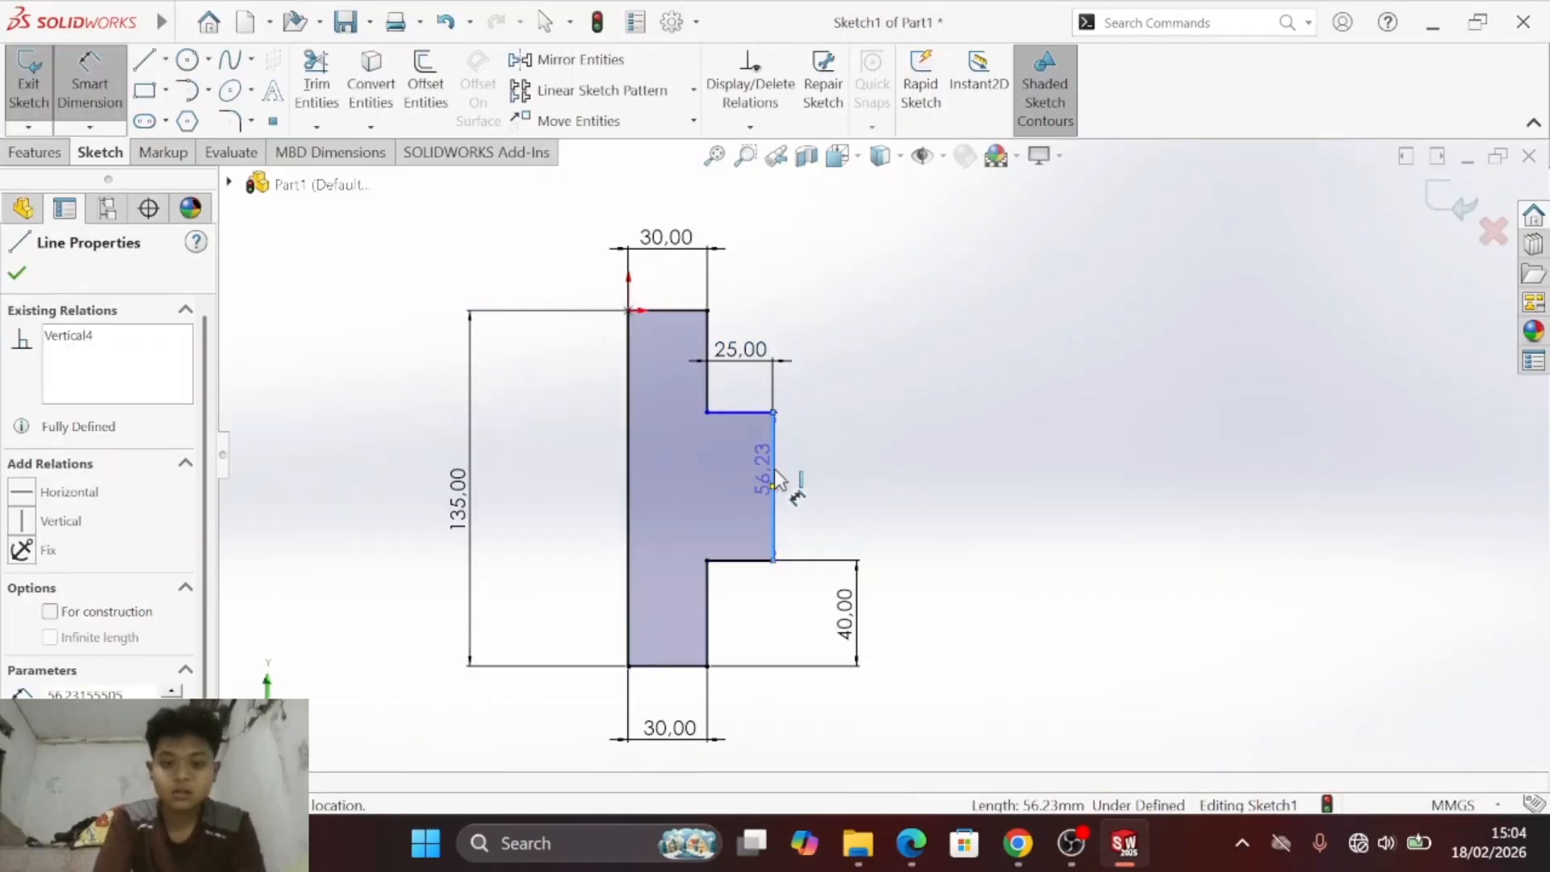
pyautogui.click(878, 485)
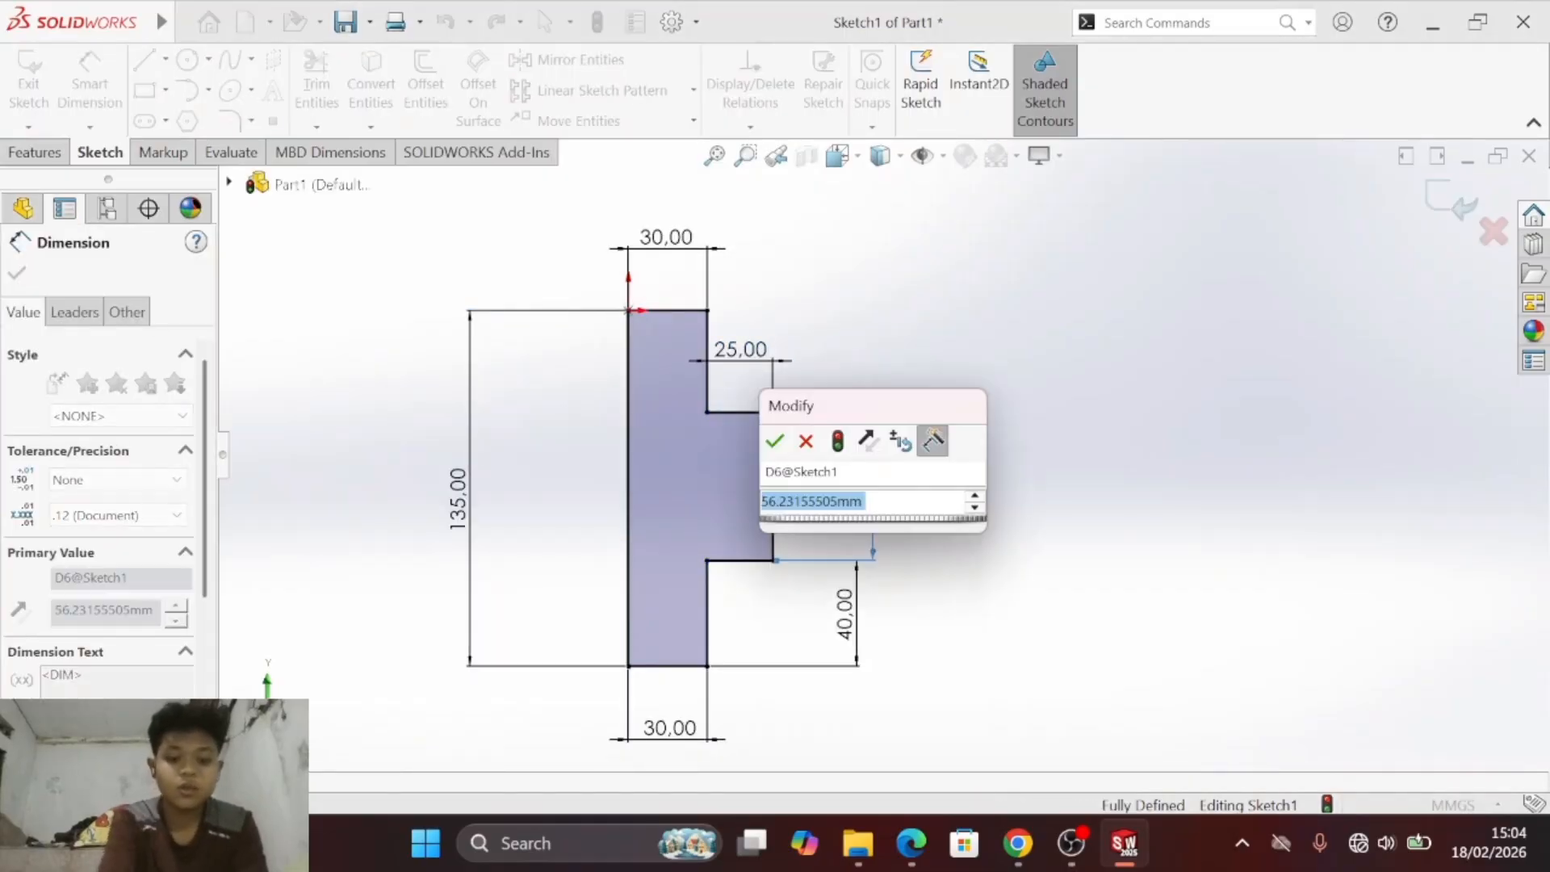
pyautogui.write('55')
pyautogui.press('Return')
pyautogui.hotkey('alt', 'Tab')
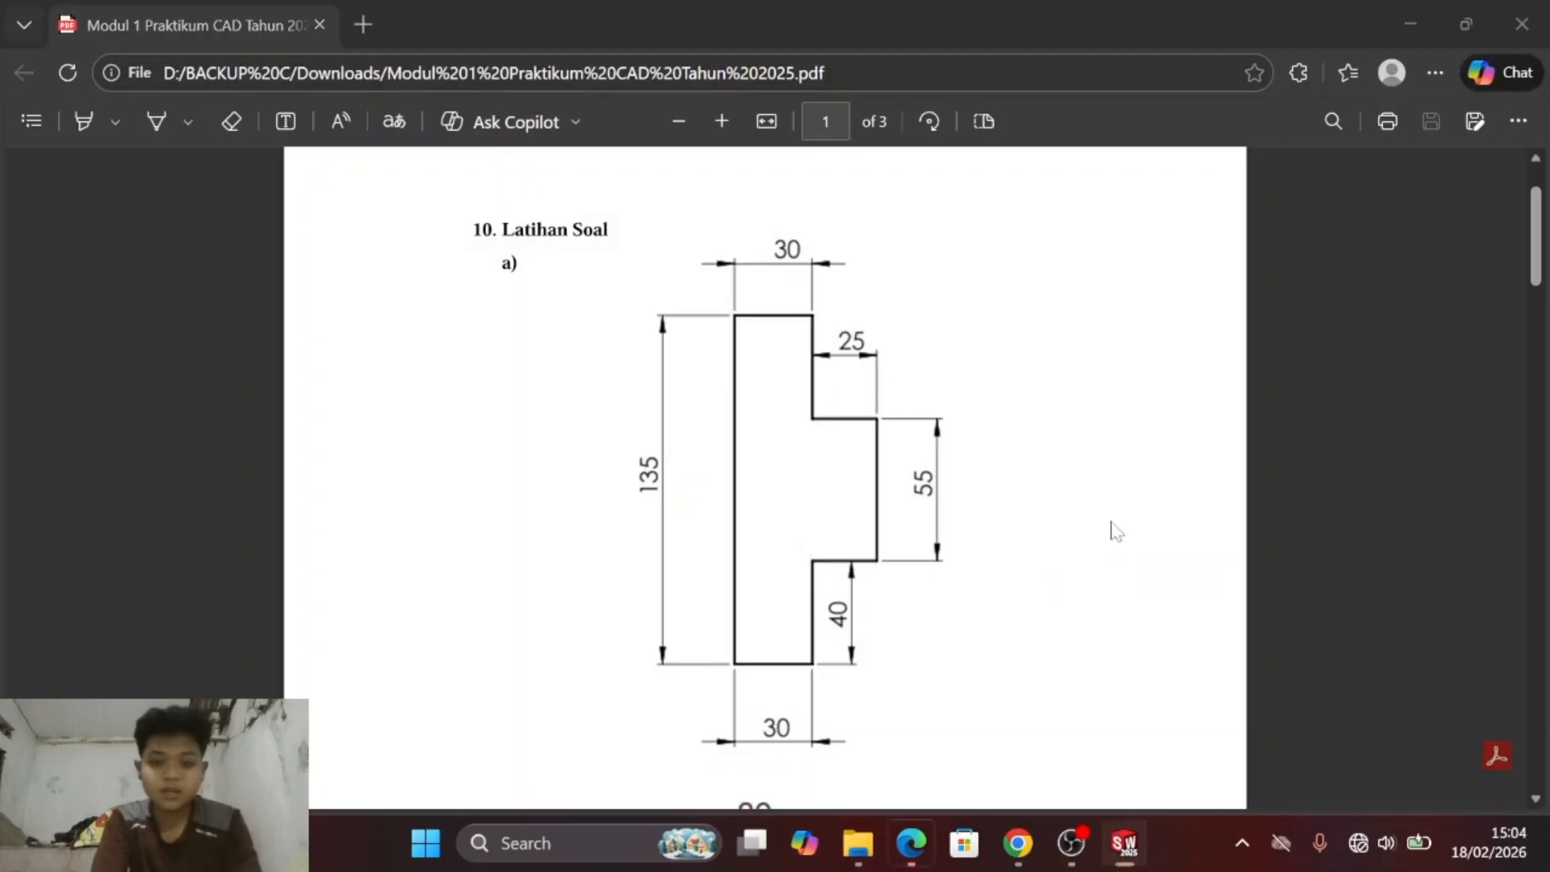
# - Compare the sketch with exercise a) in the PDF and move the 40 mm and 135 mm dimensions closer to the profile
pyautogui.hotkey('alt', 'Tab')
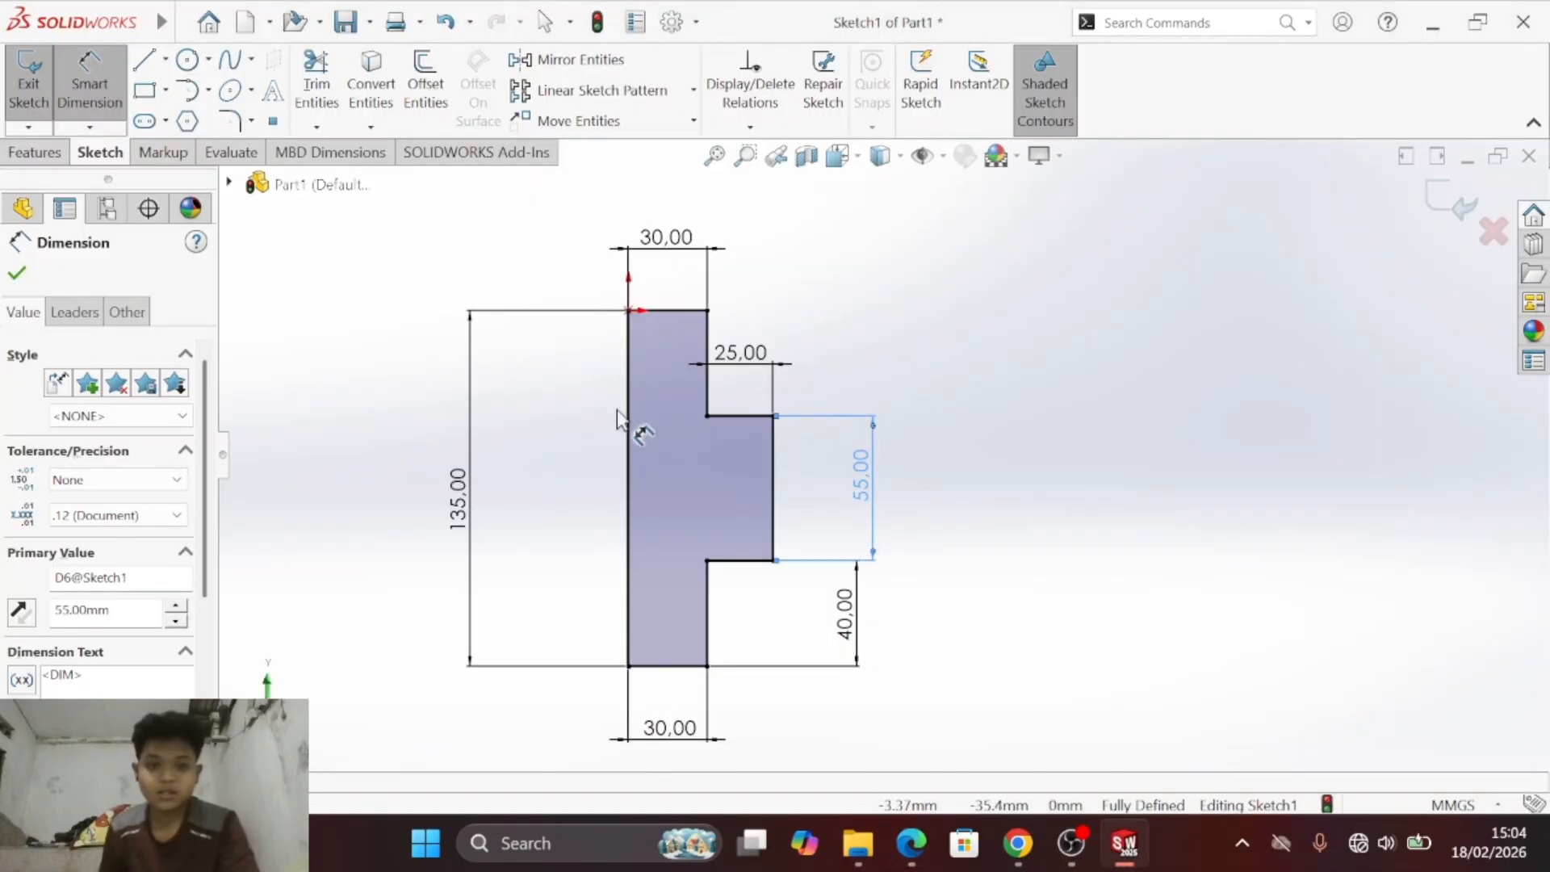
pyautogui.hotkey('alt', 'Tab')
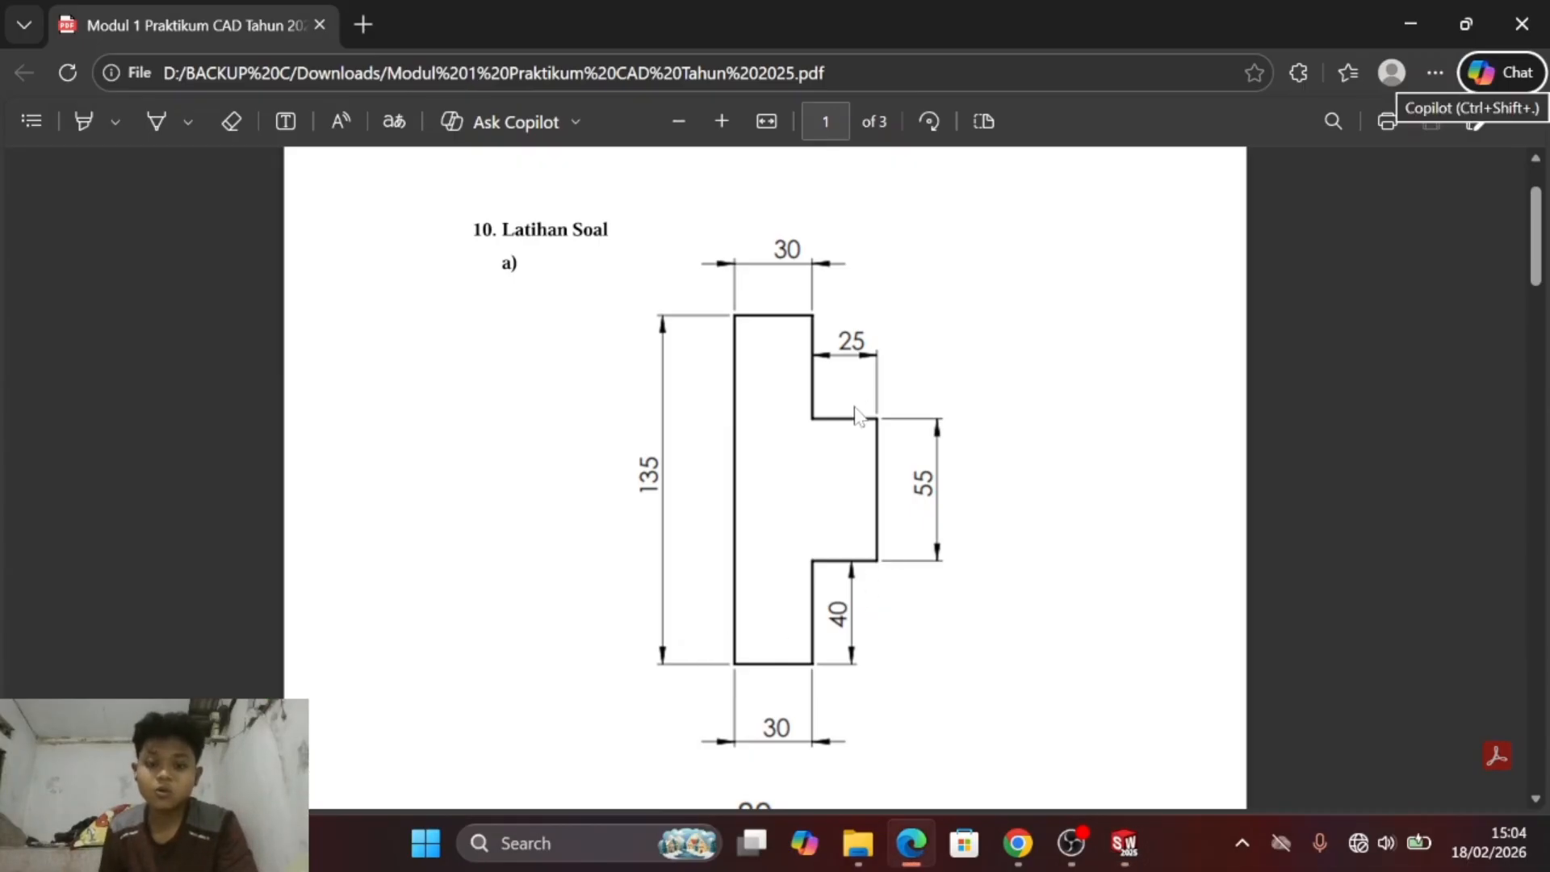
pyautogui.hotkey('alt', 'Tab')
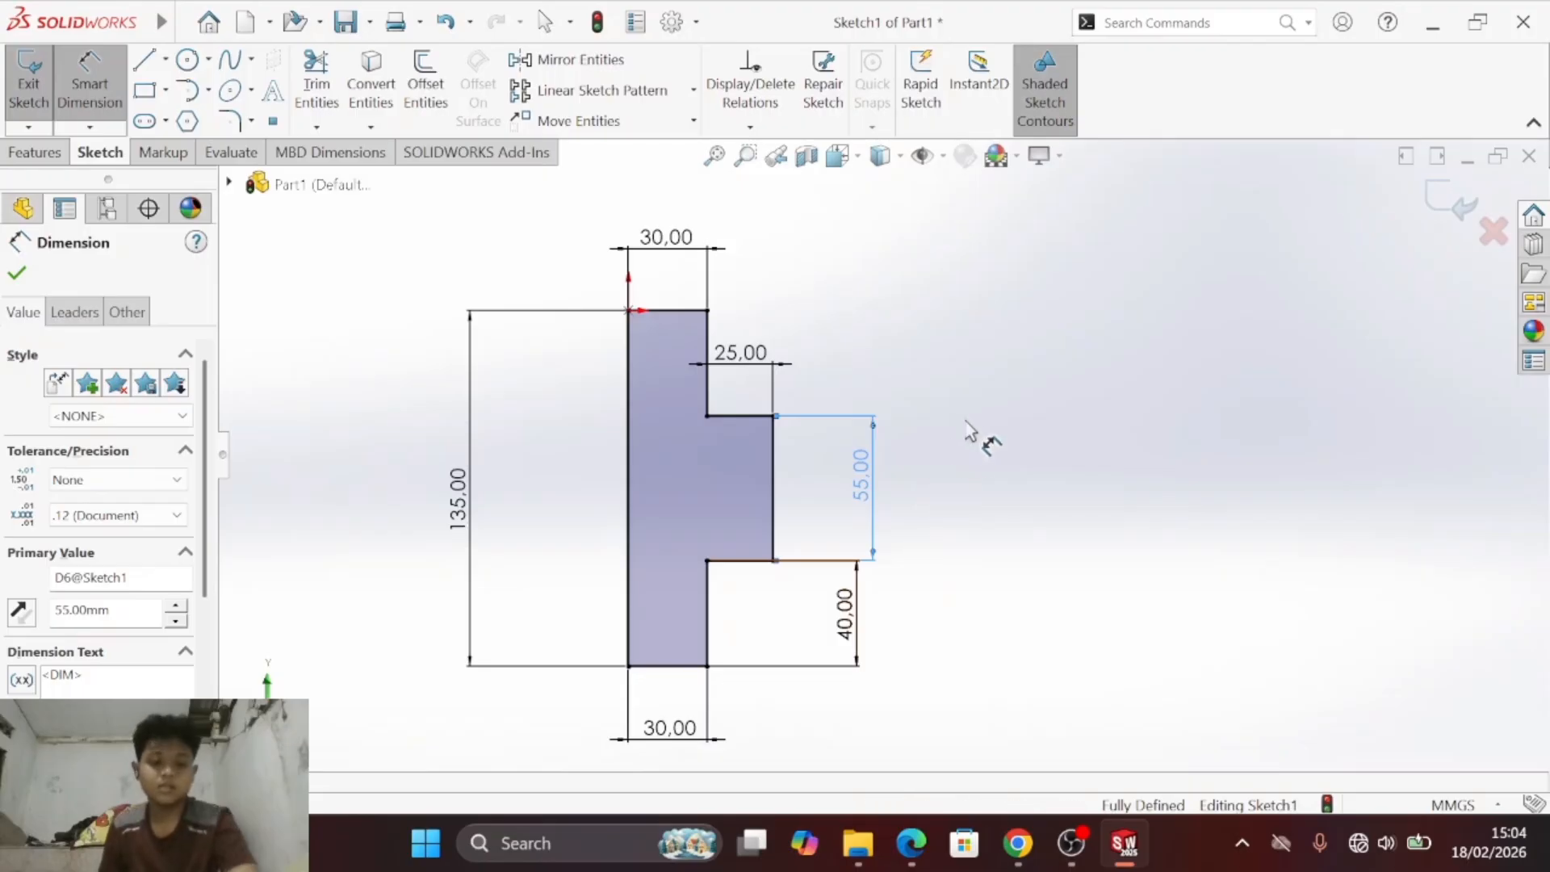
pyautogui.press('Escape')
pyautogui.moveTo(852, 623); pyautogui.dragTo(752, 629)
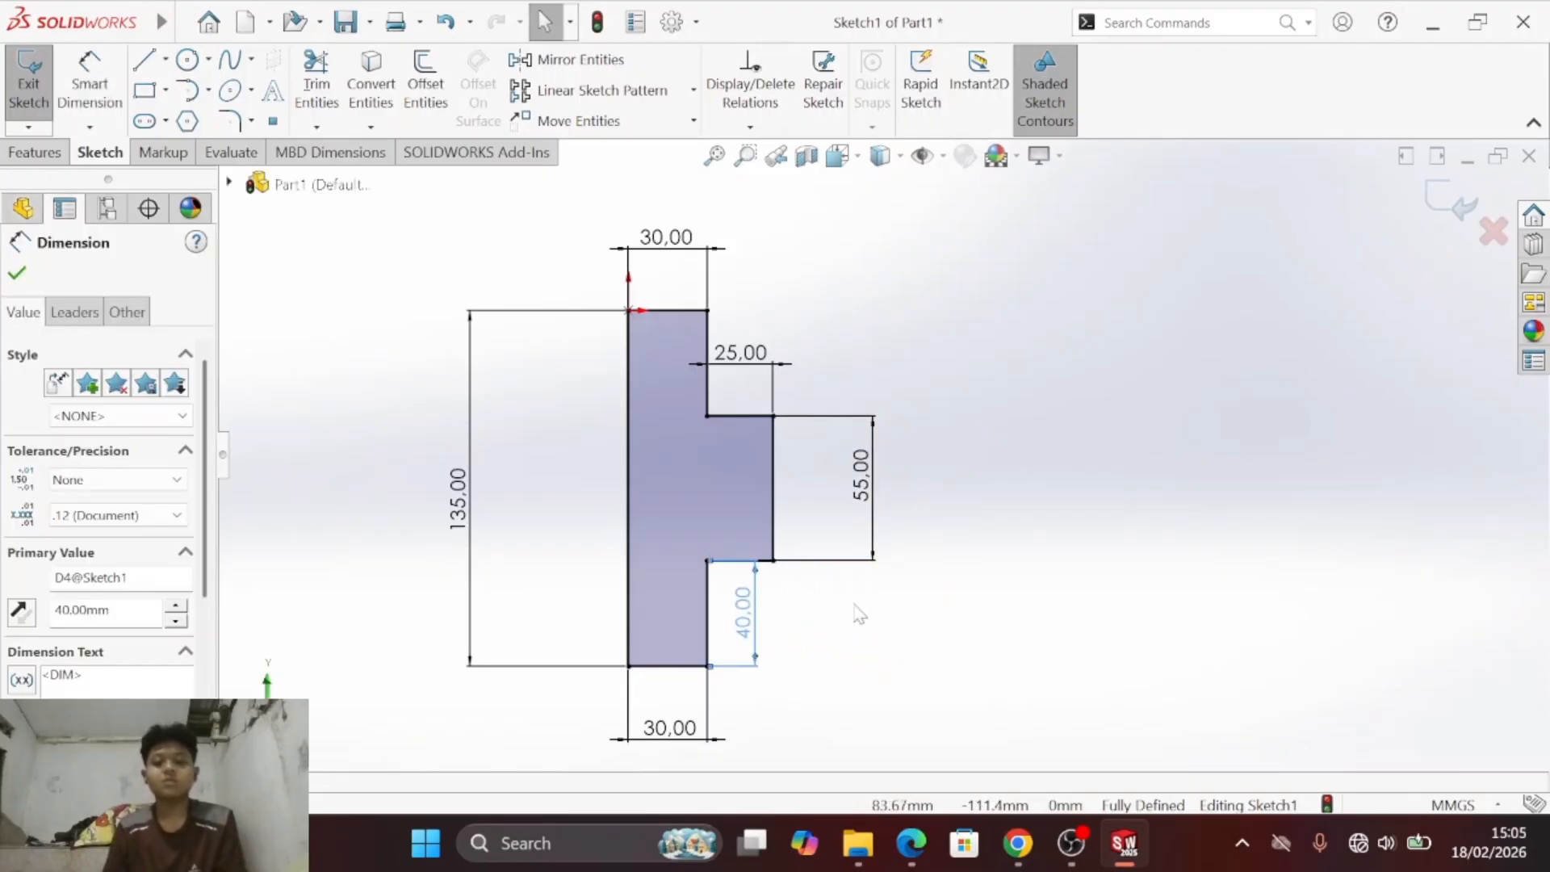
pyautogui.click(900, 538)
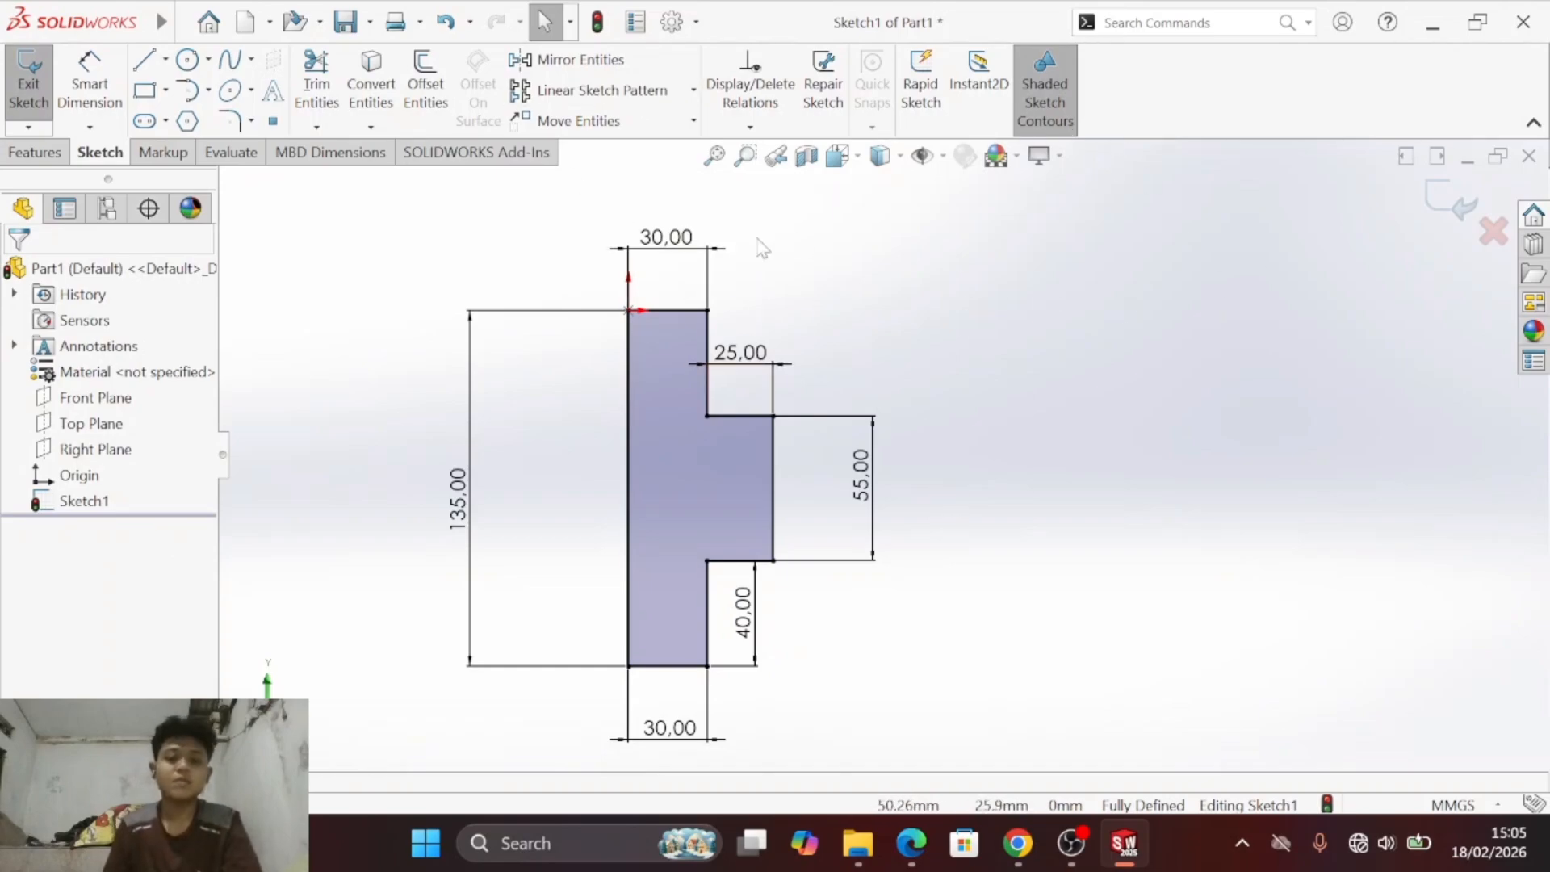
pyautogui.moveTo(483, 519); pyautogui.dragTo(552, 494)
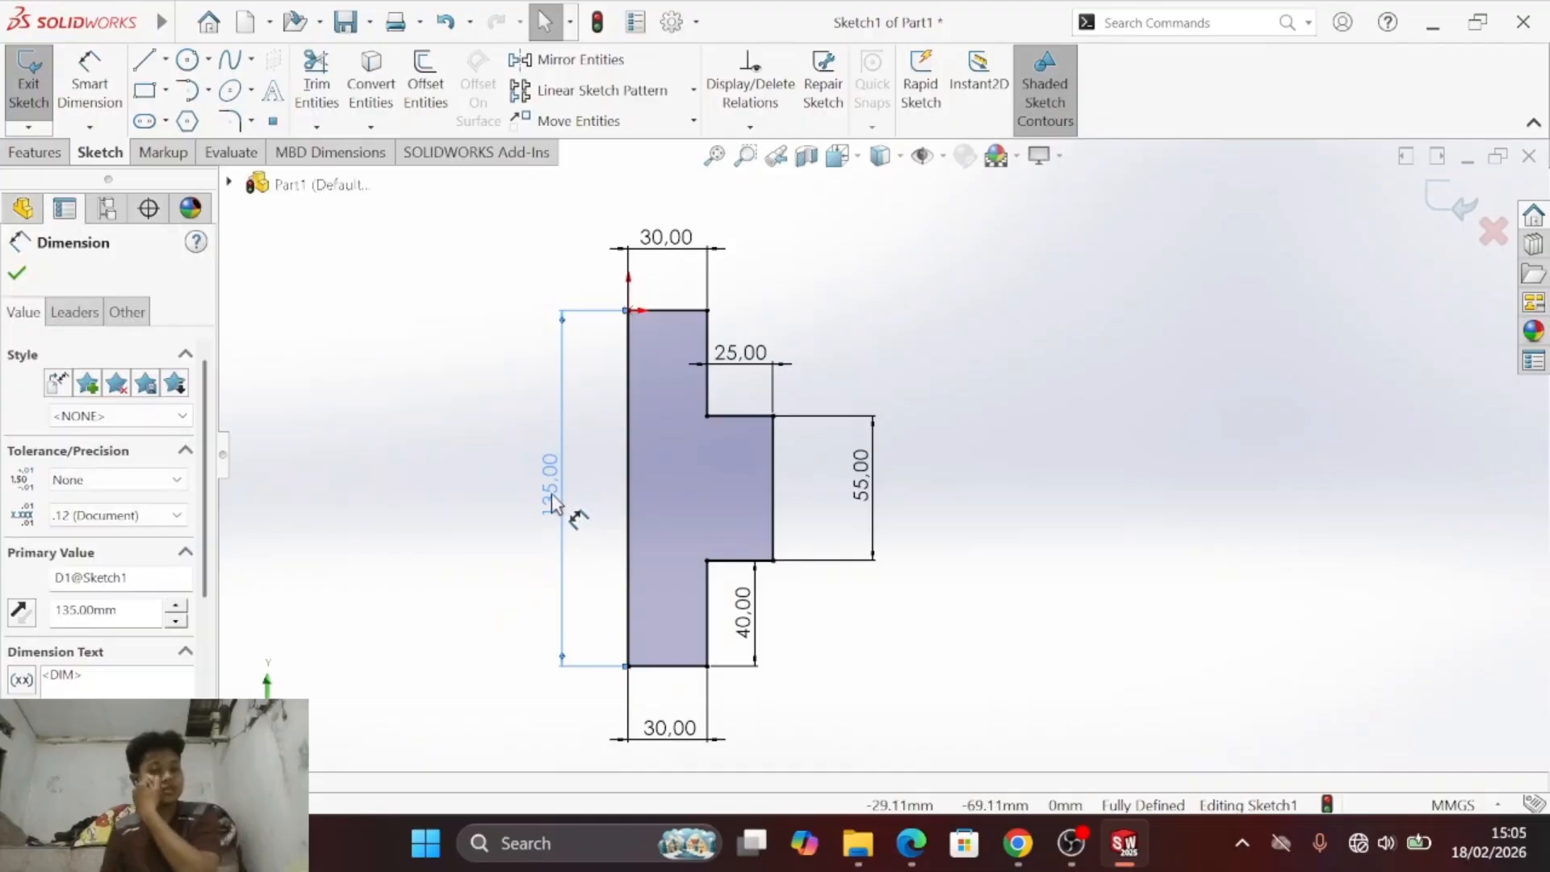
pyautogui.click(715, 157)
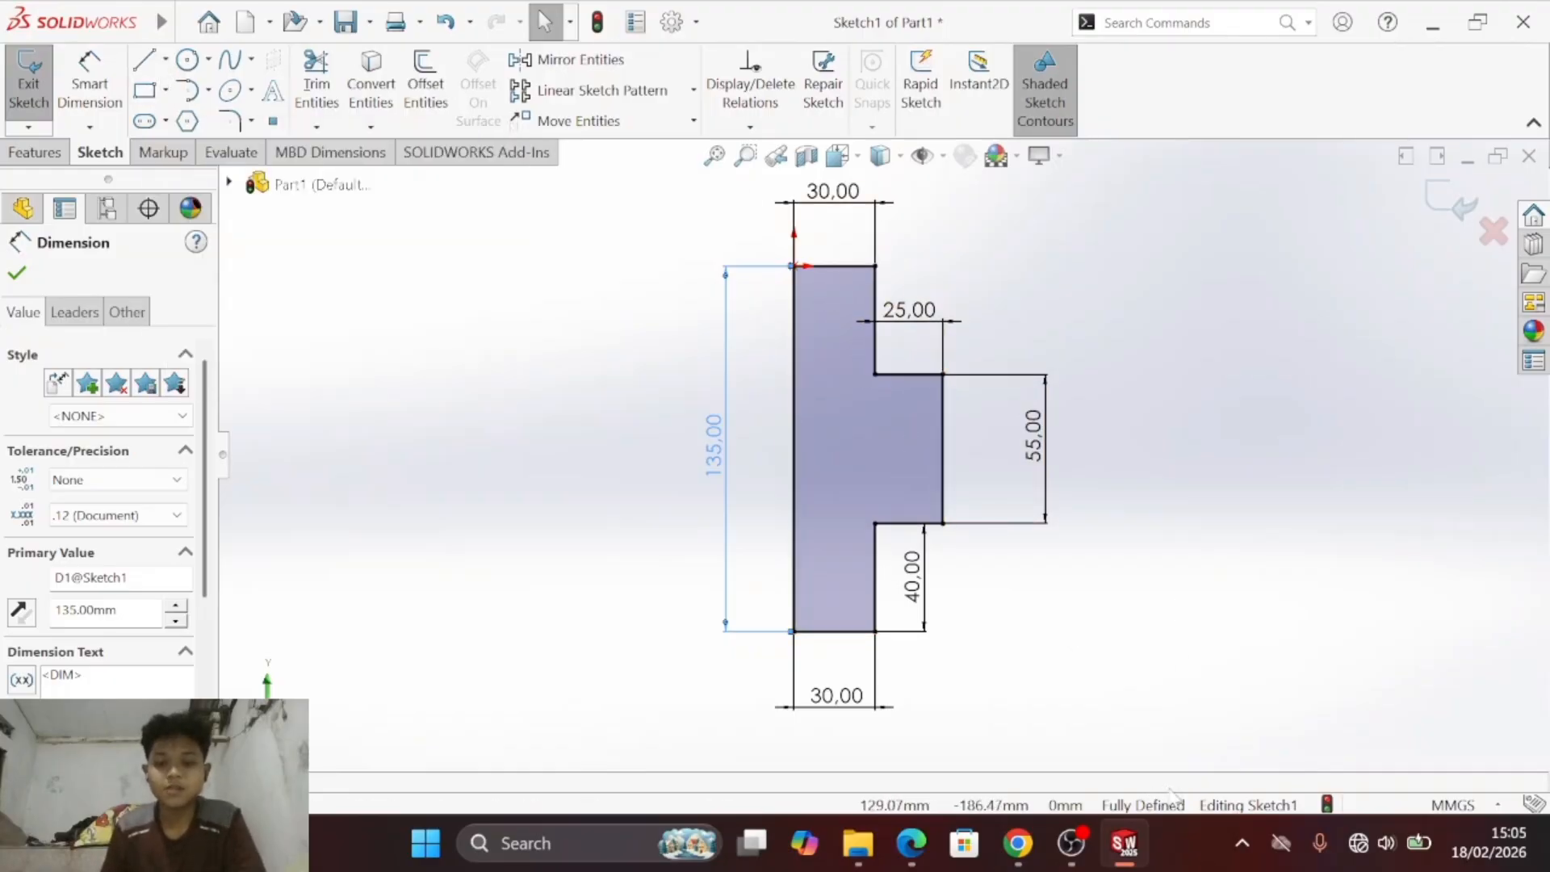
# - Sketch an undimensioned trial rectangle about 64 mm wide beside the profile and stretch its lower edge downward
pyautogui.click(943, 452)
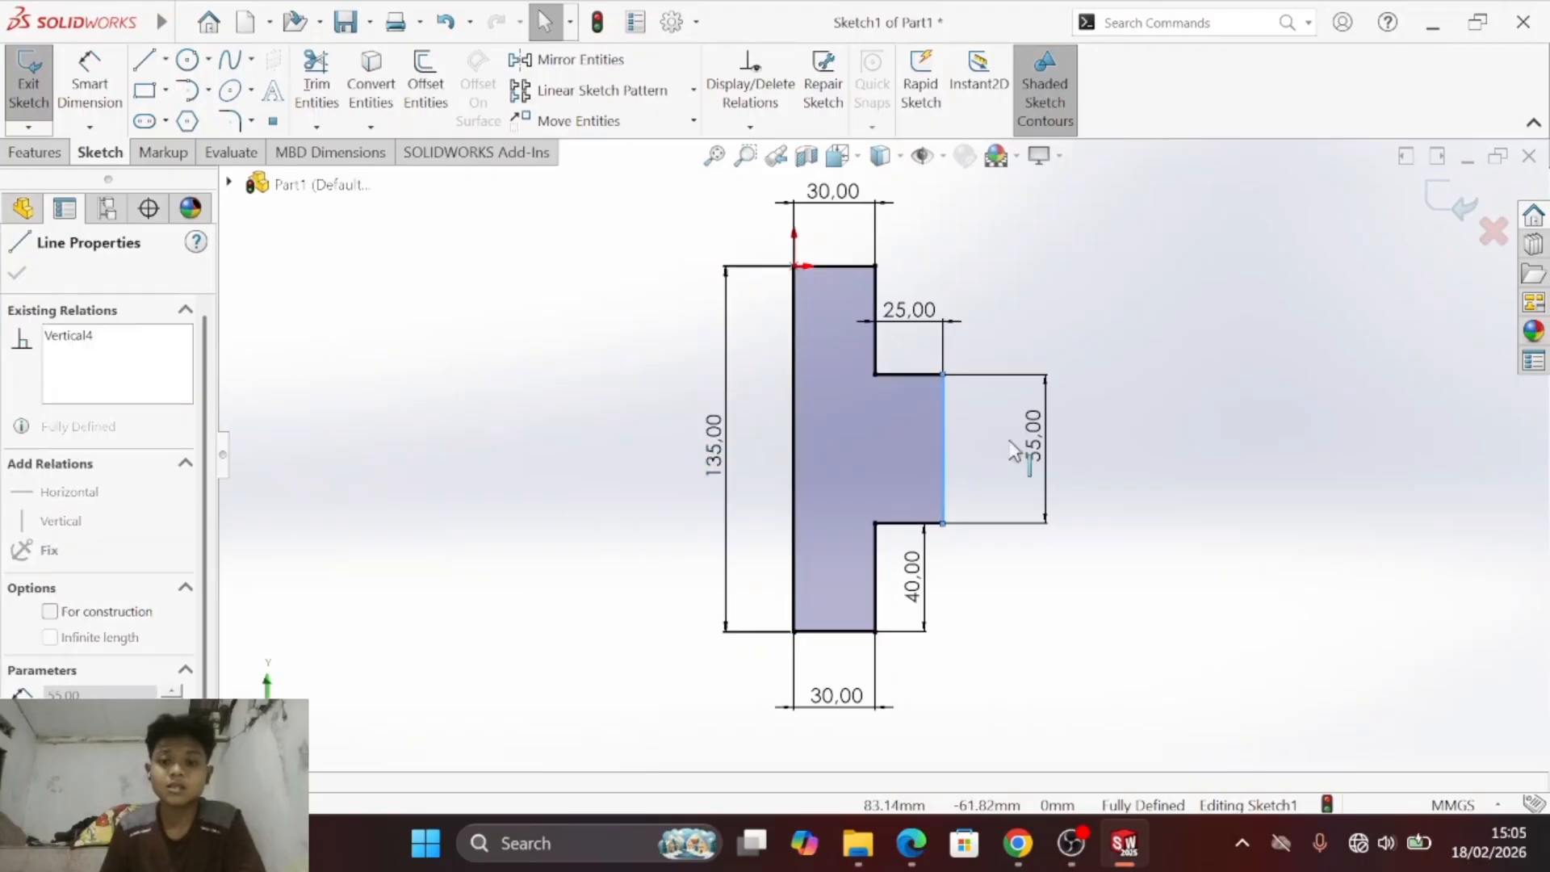
pyautogui.click(144, 90)
pyautogui.click(1144, 231)
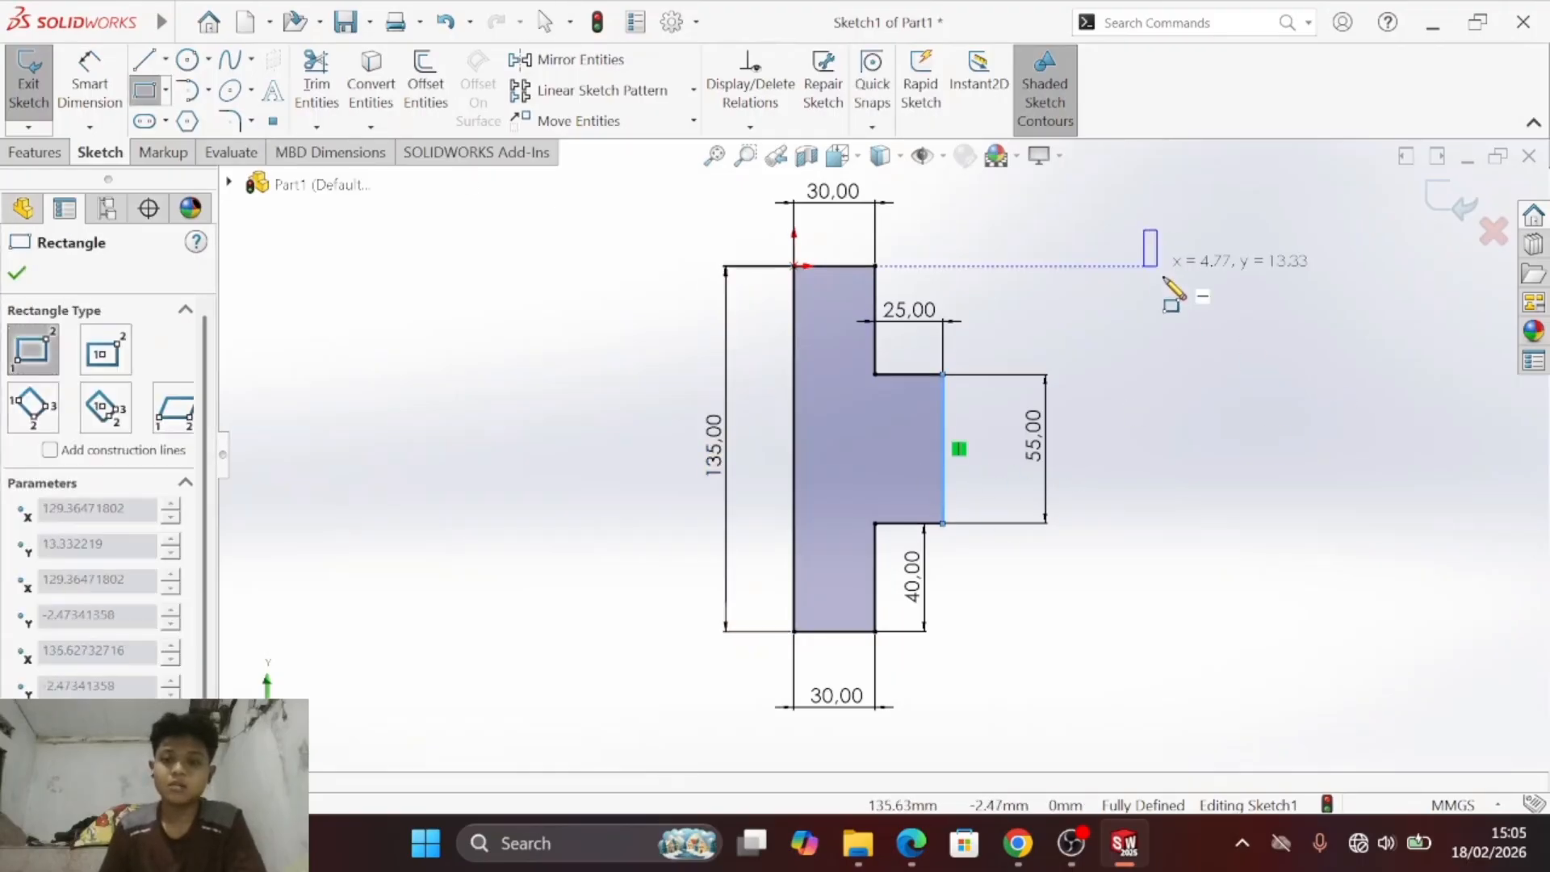
pyautogui.click(1317, 335)
pyautogui.press('Escape')
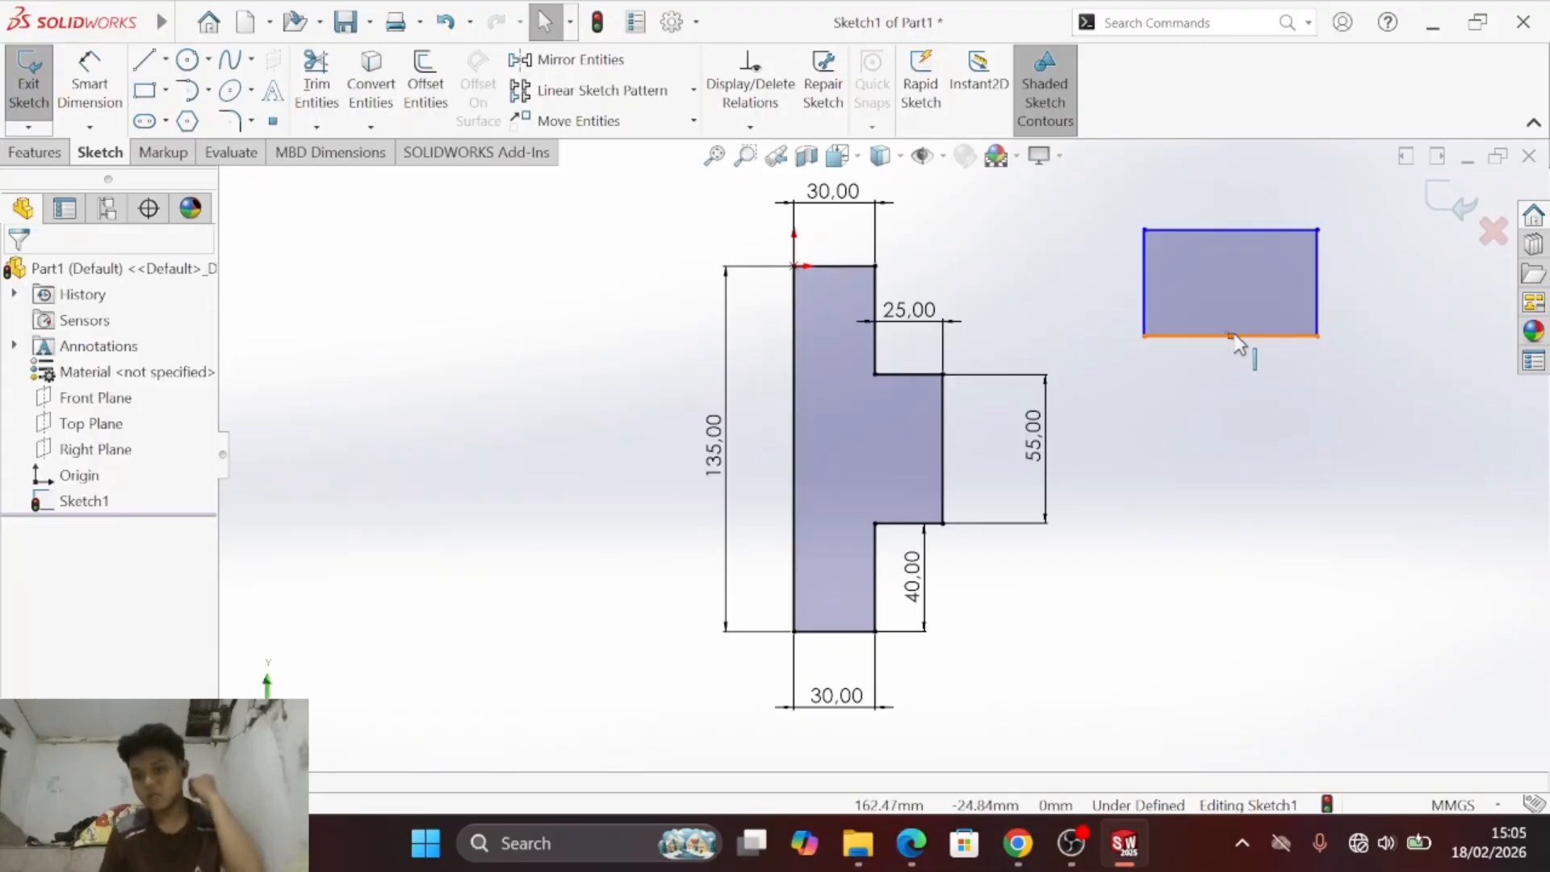
pyautogui.moveTo(1261, 339); pyautogui.dragTo(1284, 369)
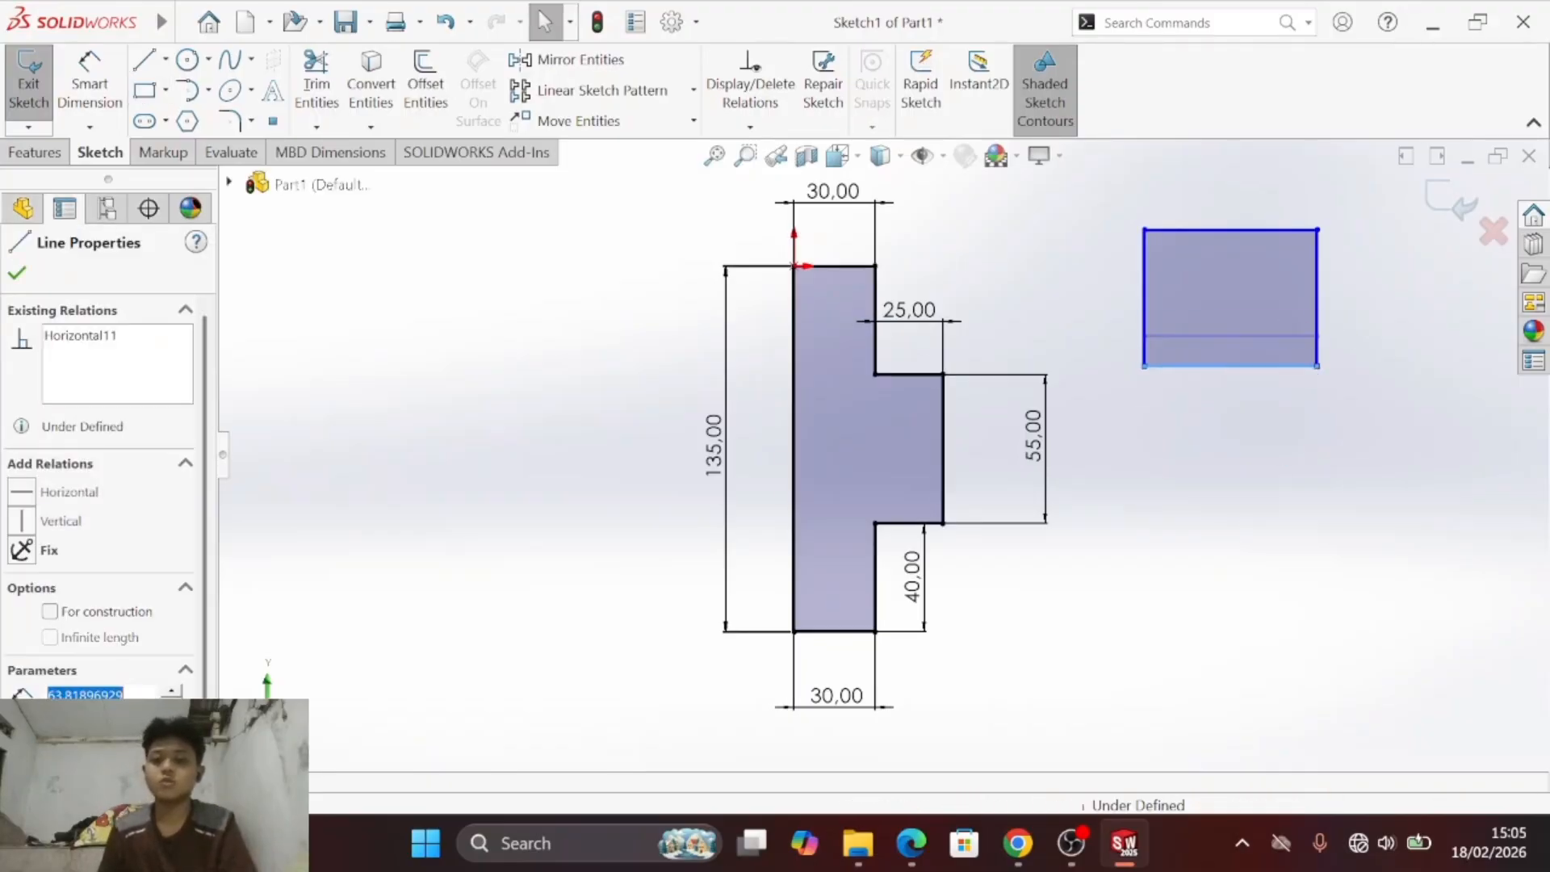
# - Check the dimensioned profile's edges against the trial rectangle, then delete the rectangle
pyautogui.click(944, 453)
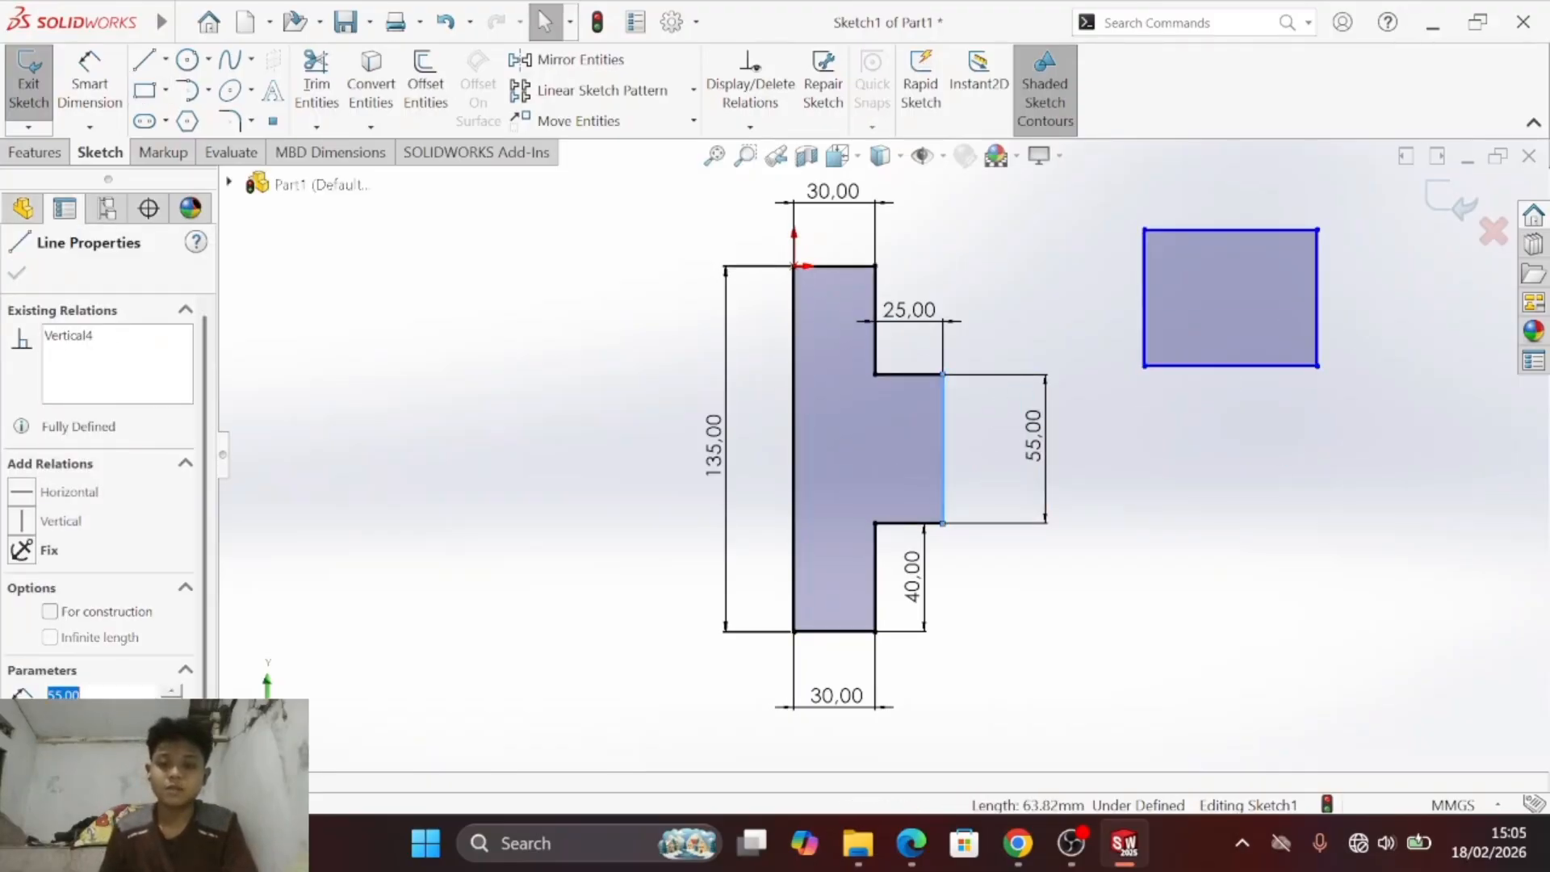
pyautogui.click(793, 426)
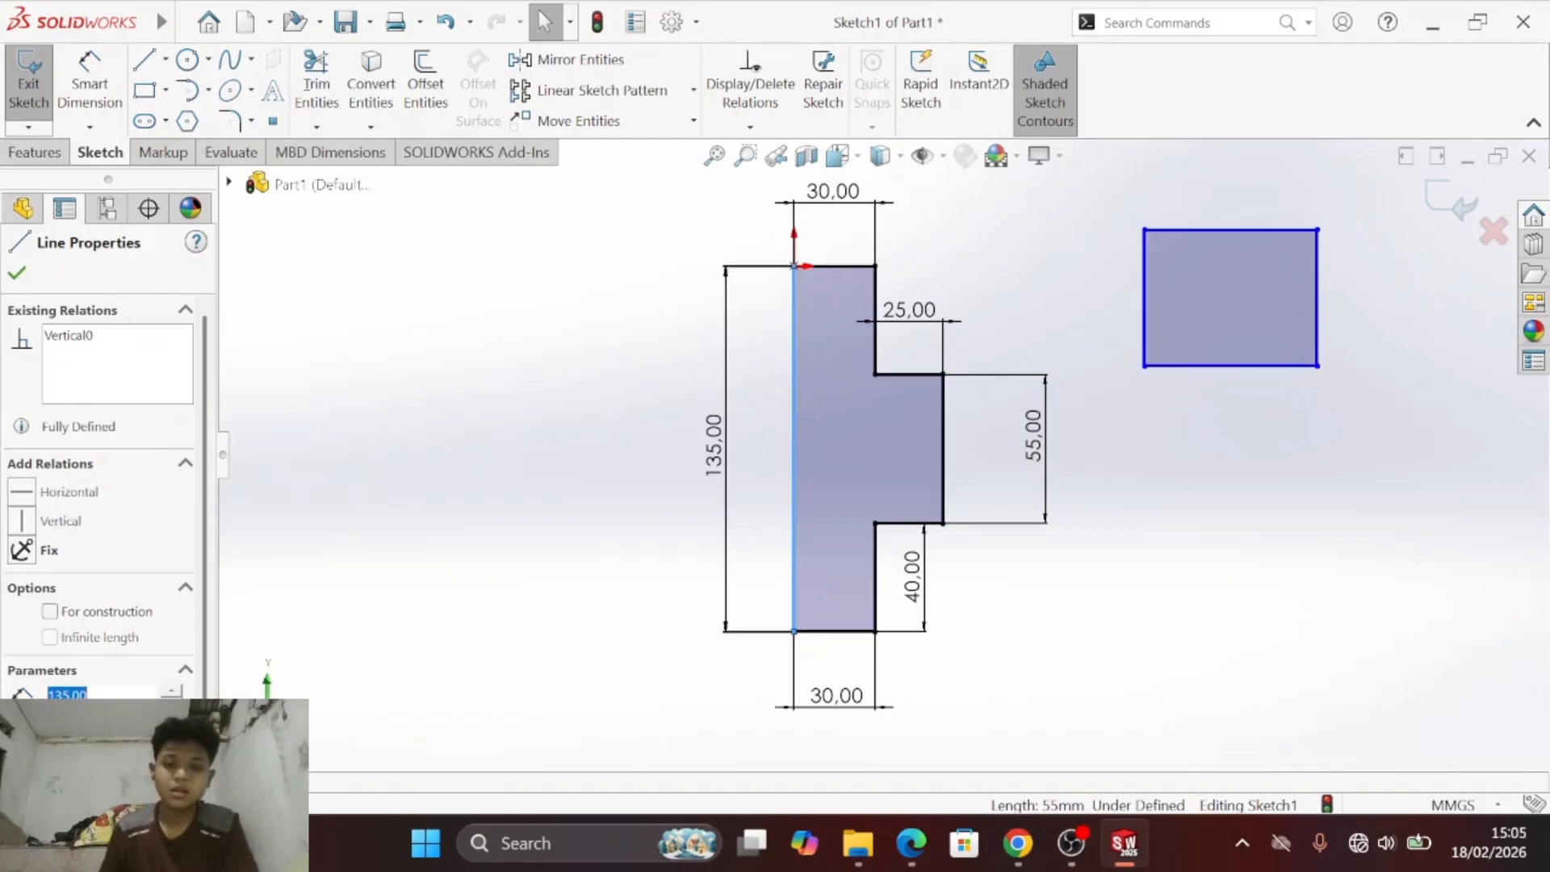
pyautogui.click(840, 265)
pyautogui.click(1025, 279)
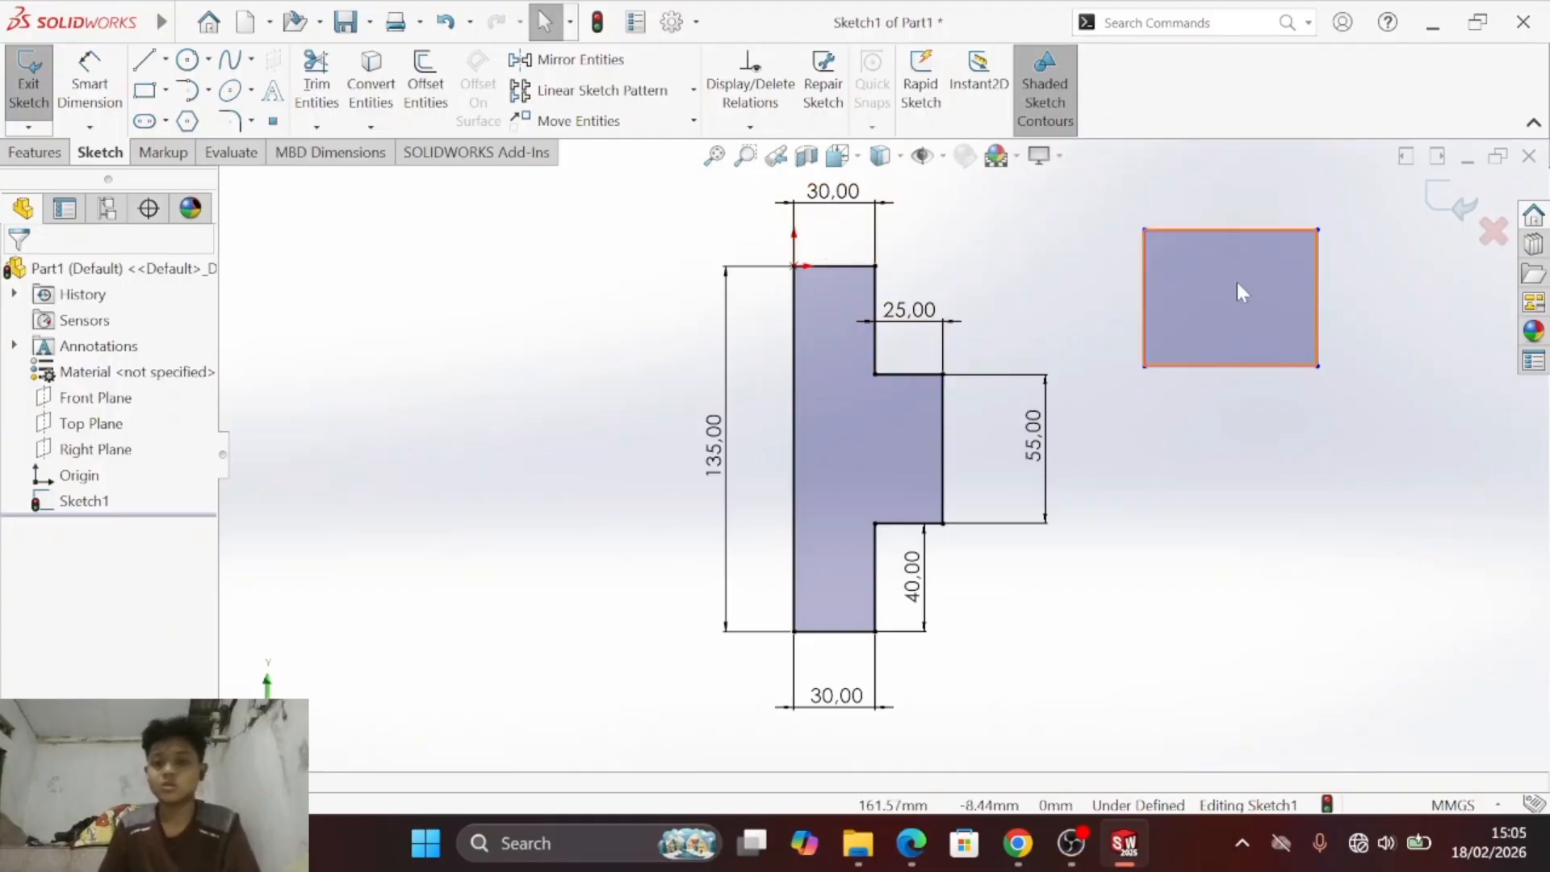
pyautogui.moveTo(1097, 194); pyautogui.dragTo(1365, 451)
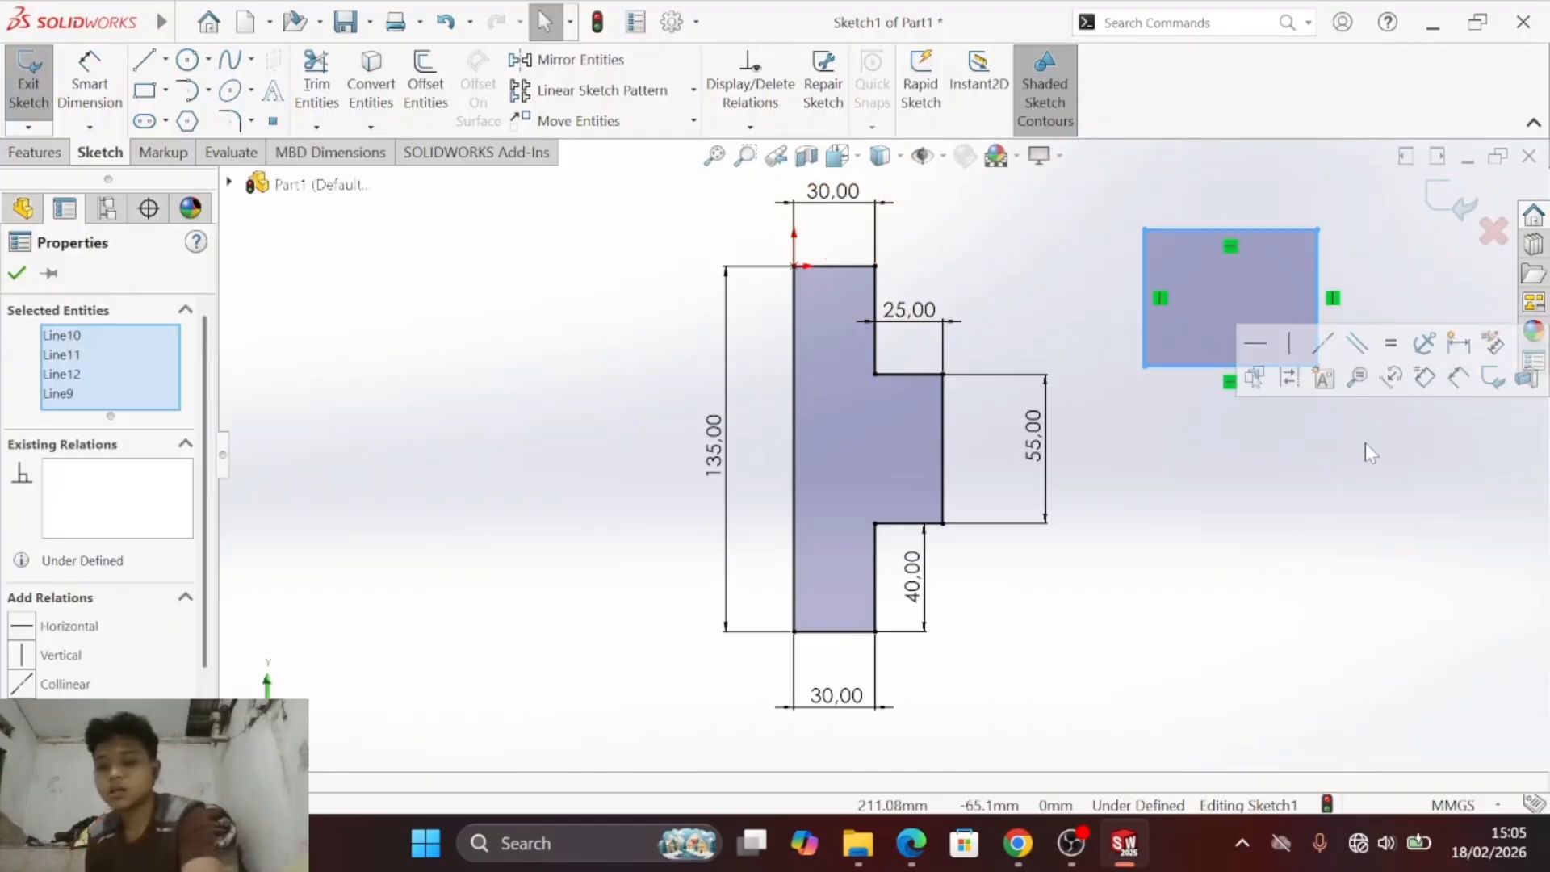
pyautogui.press('Delete')
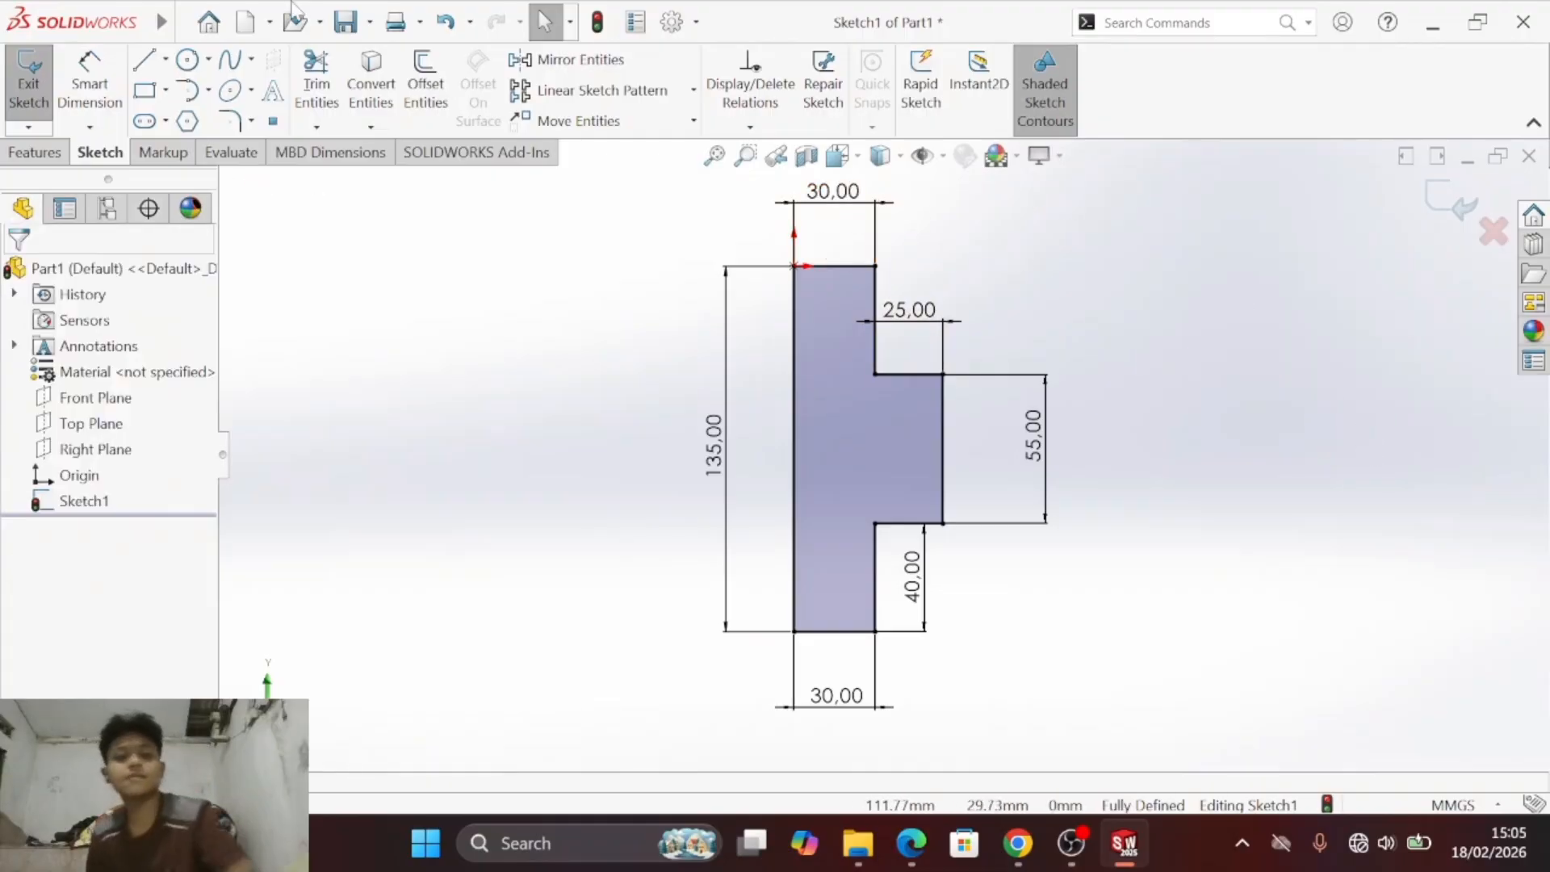
# - Save the part as Part1 in the MODUL FIX 1 folder, as a SOLIDWORKS Part file
pyautogui.click(347, 26)
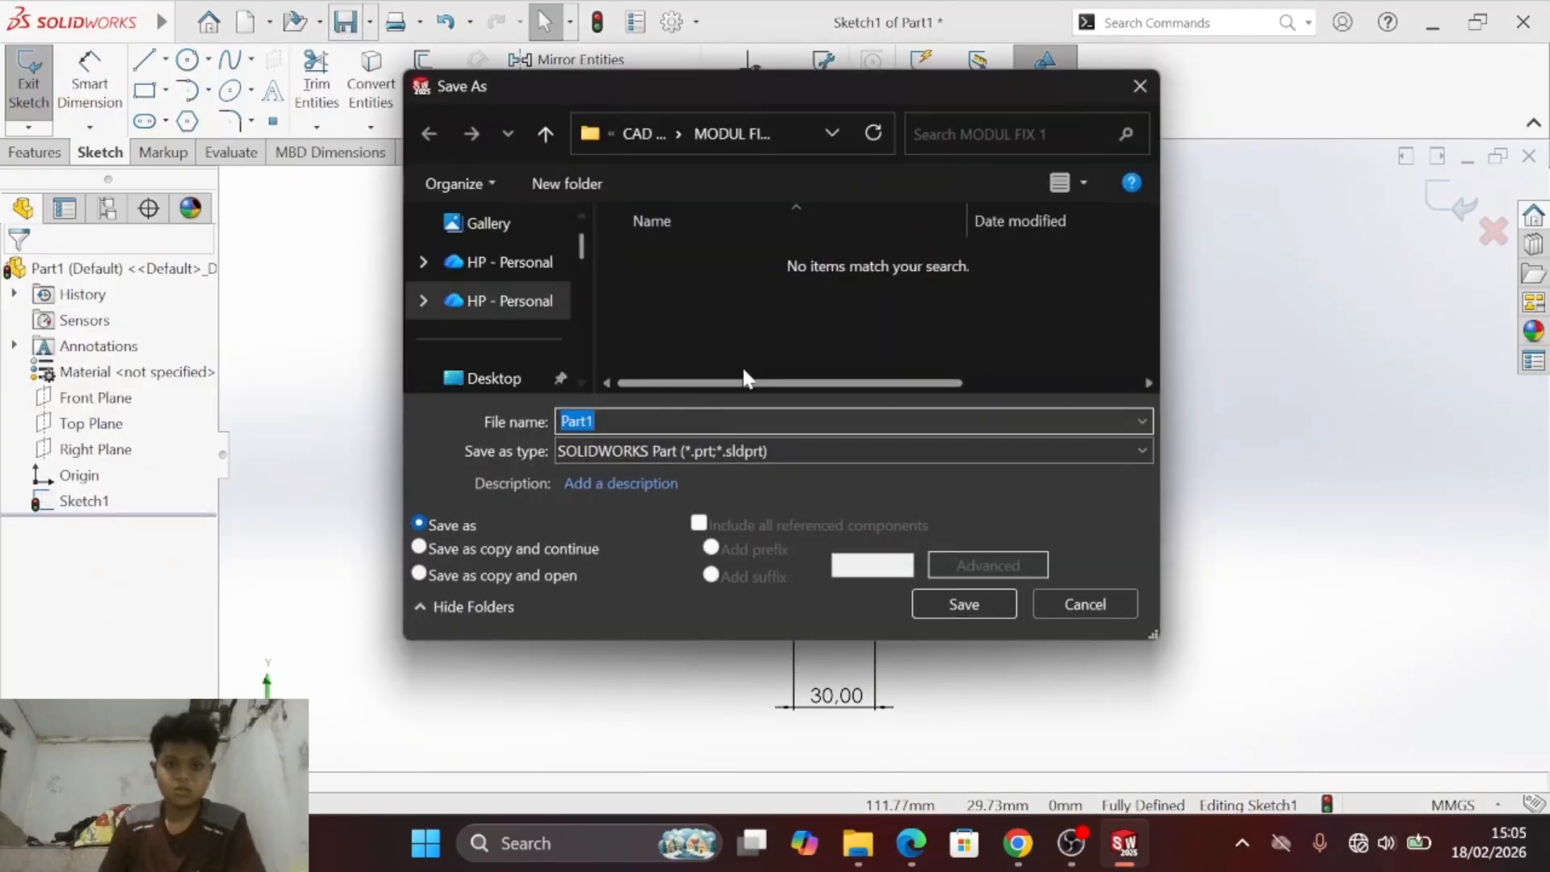
pyautogui.click(641, 129)
pyautogui.doubleClick(709, 282)
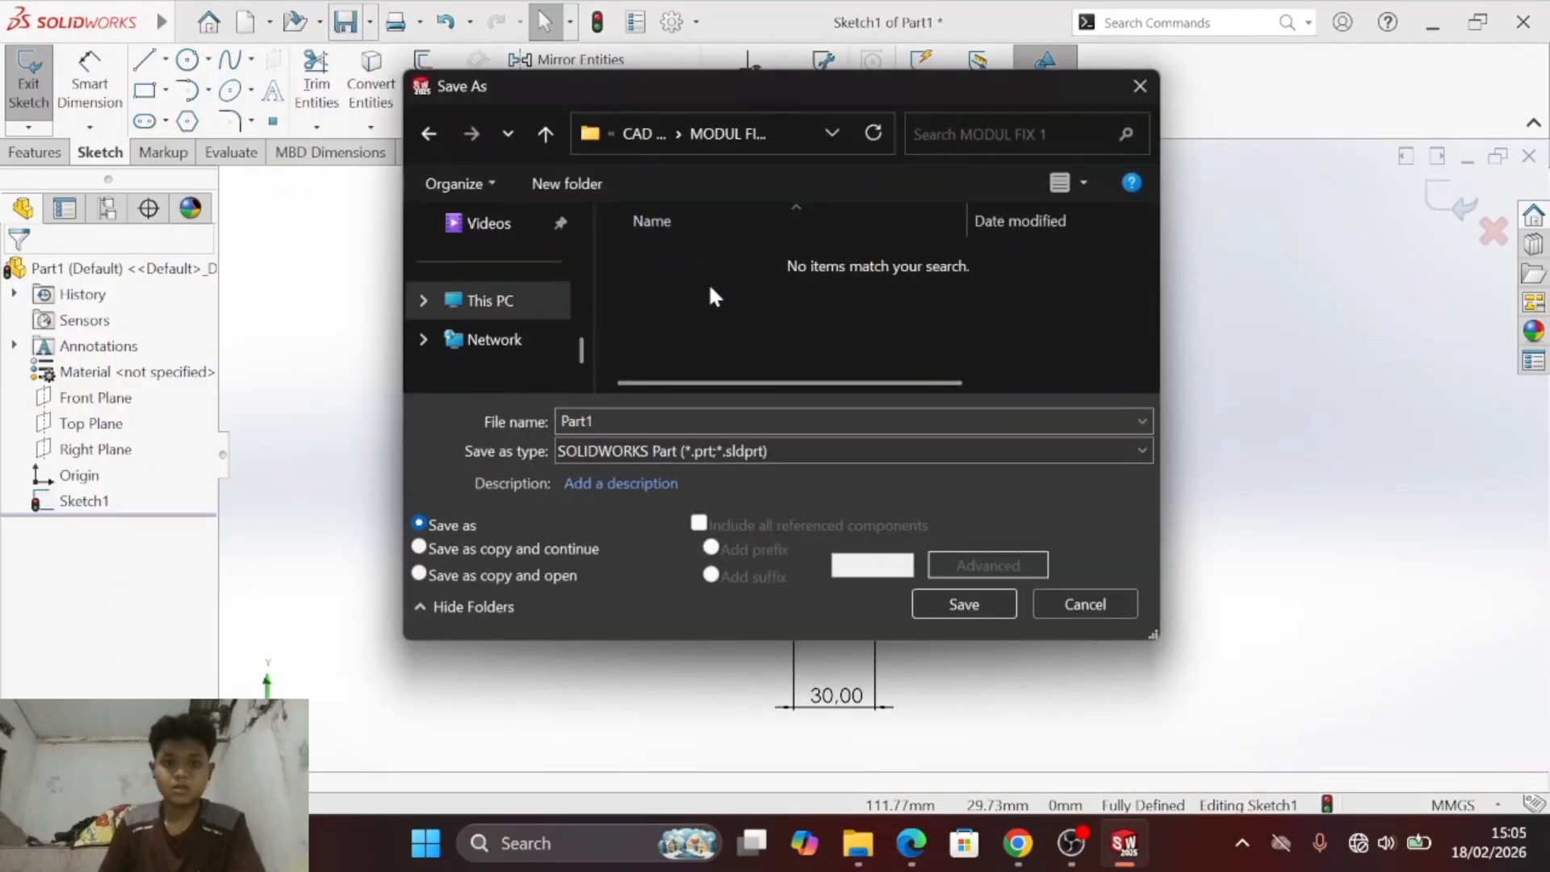
pyautogui.click(965, 605)
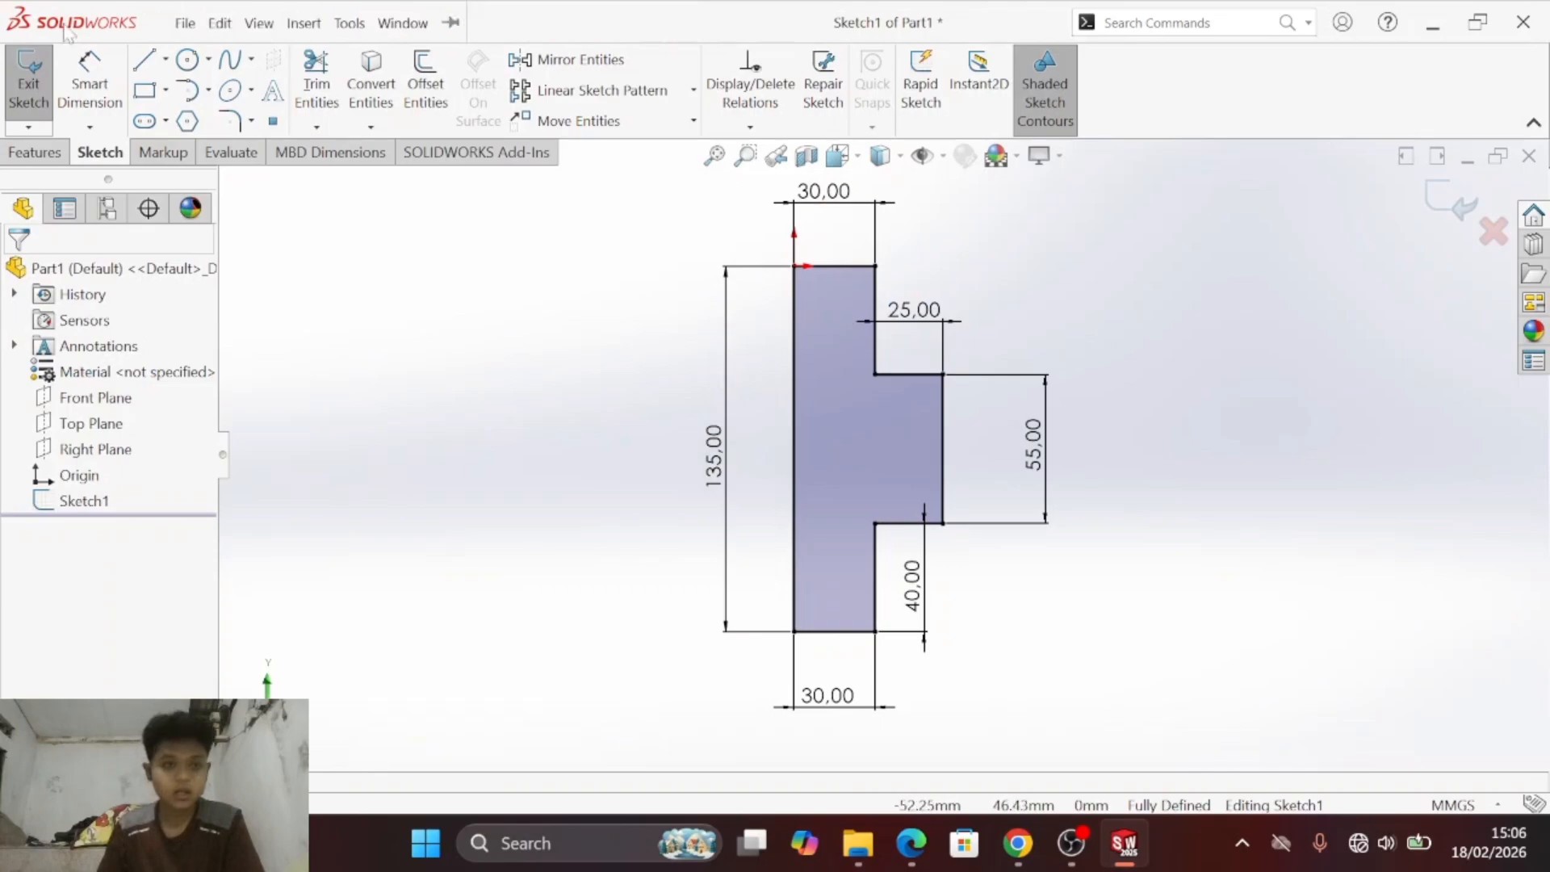
# - Create a new part document and start a sketch on the Right Plane
pyautogui.click(185, 22)
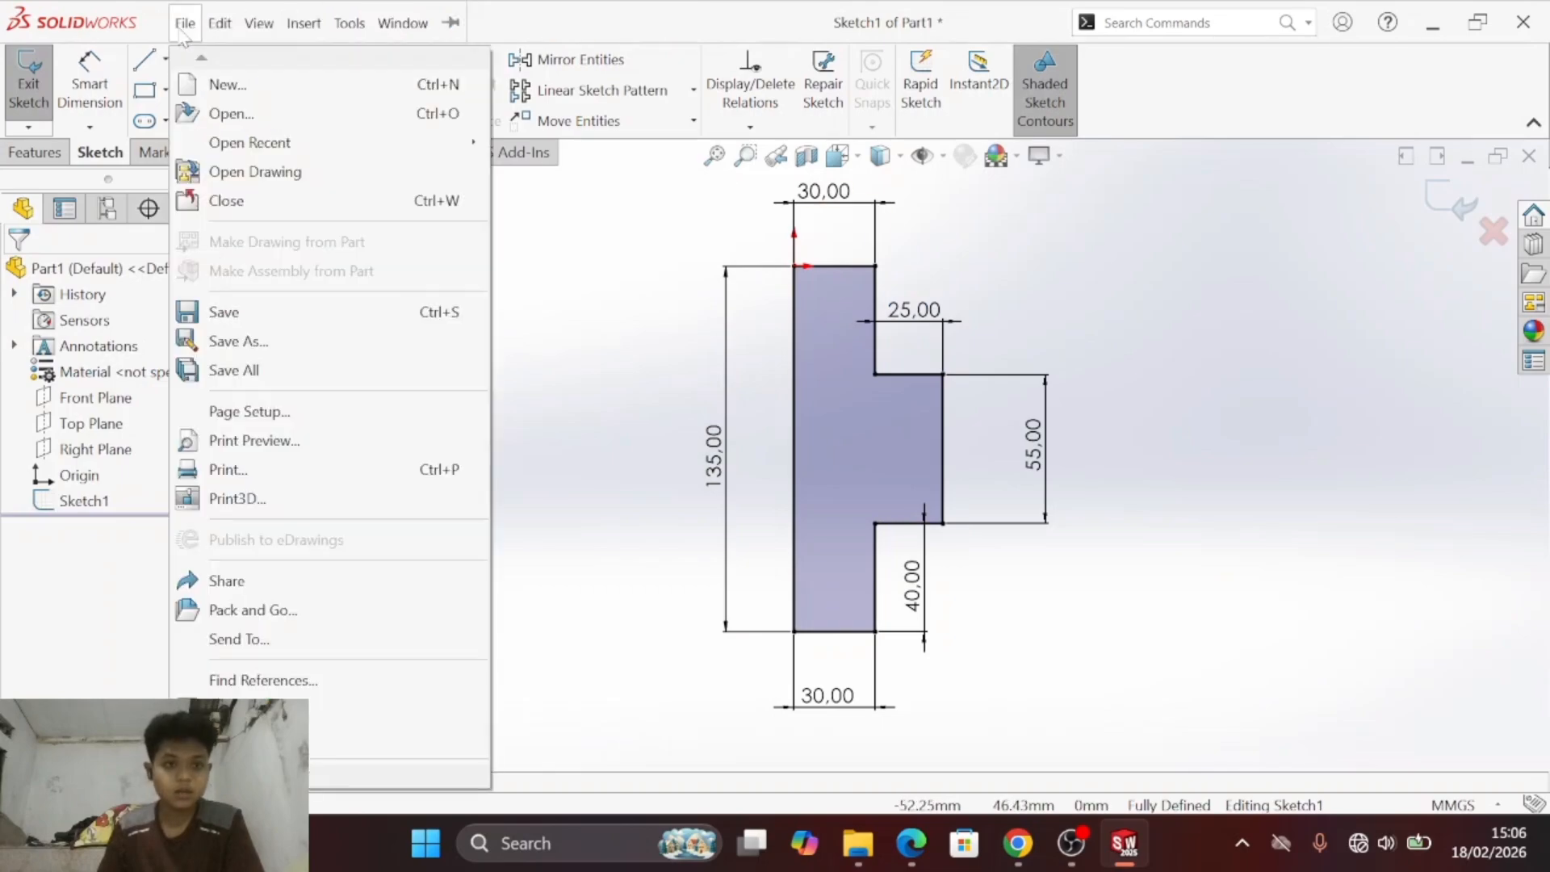
pyautogui.click(227, 85)
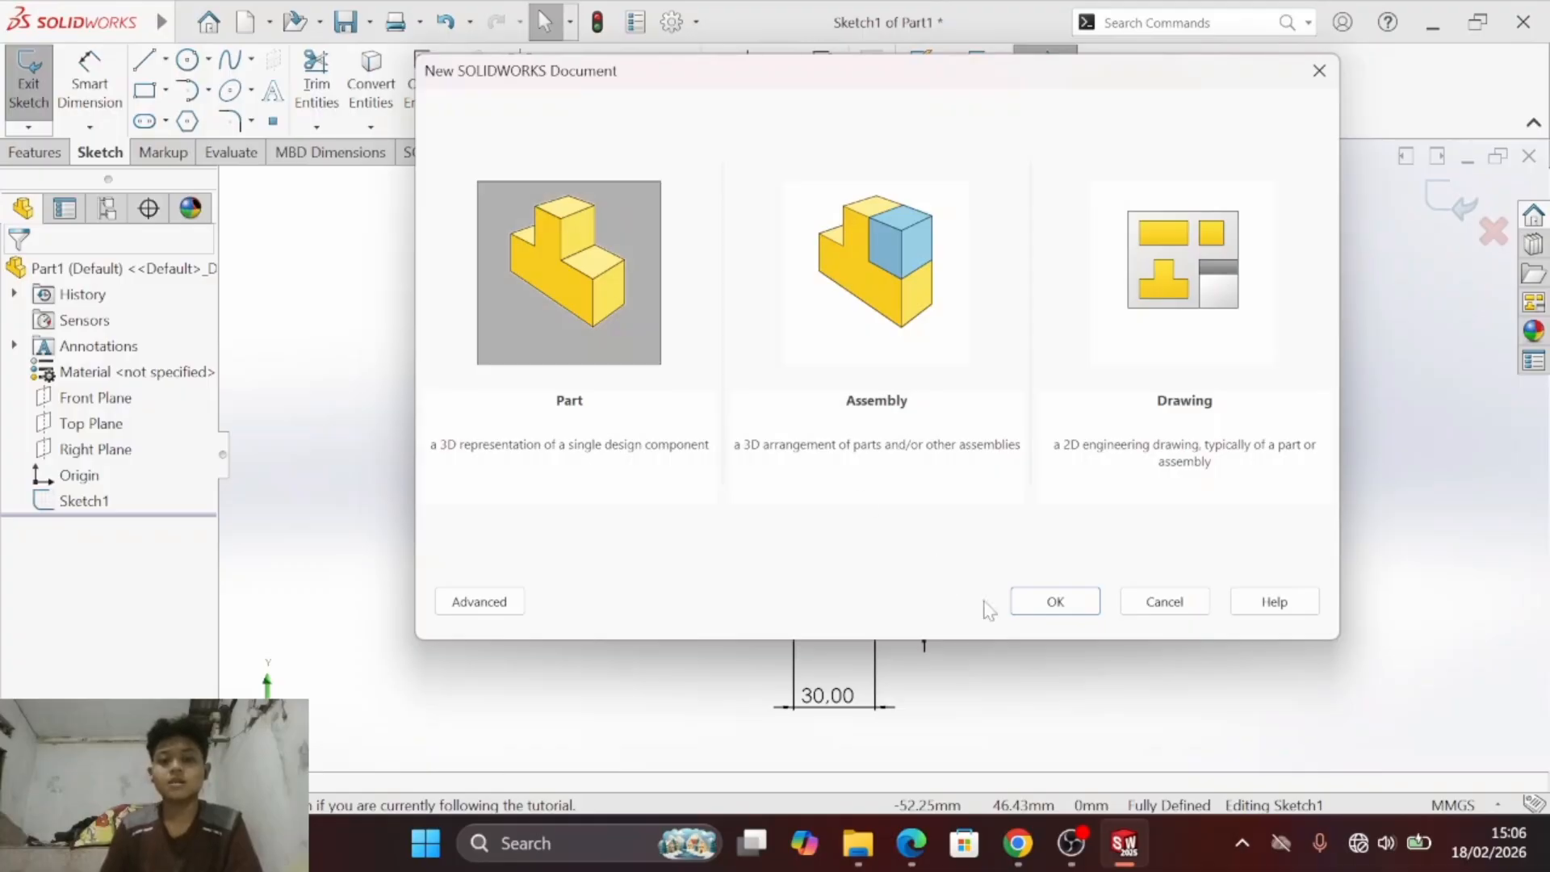
pyautogui.click(1079, 603)
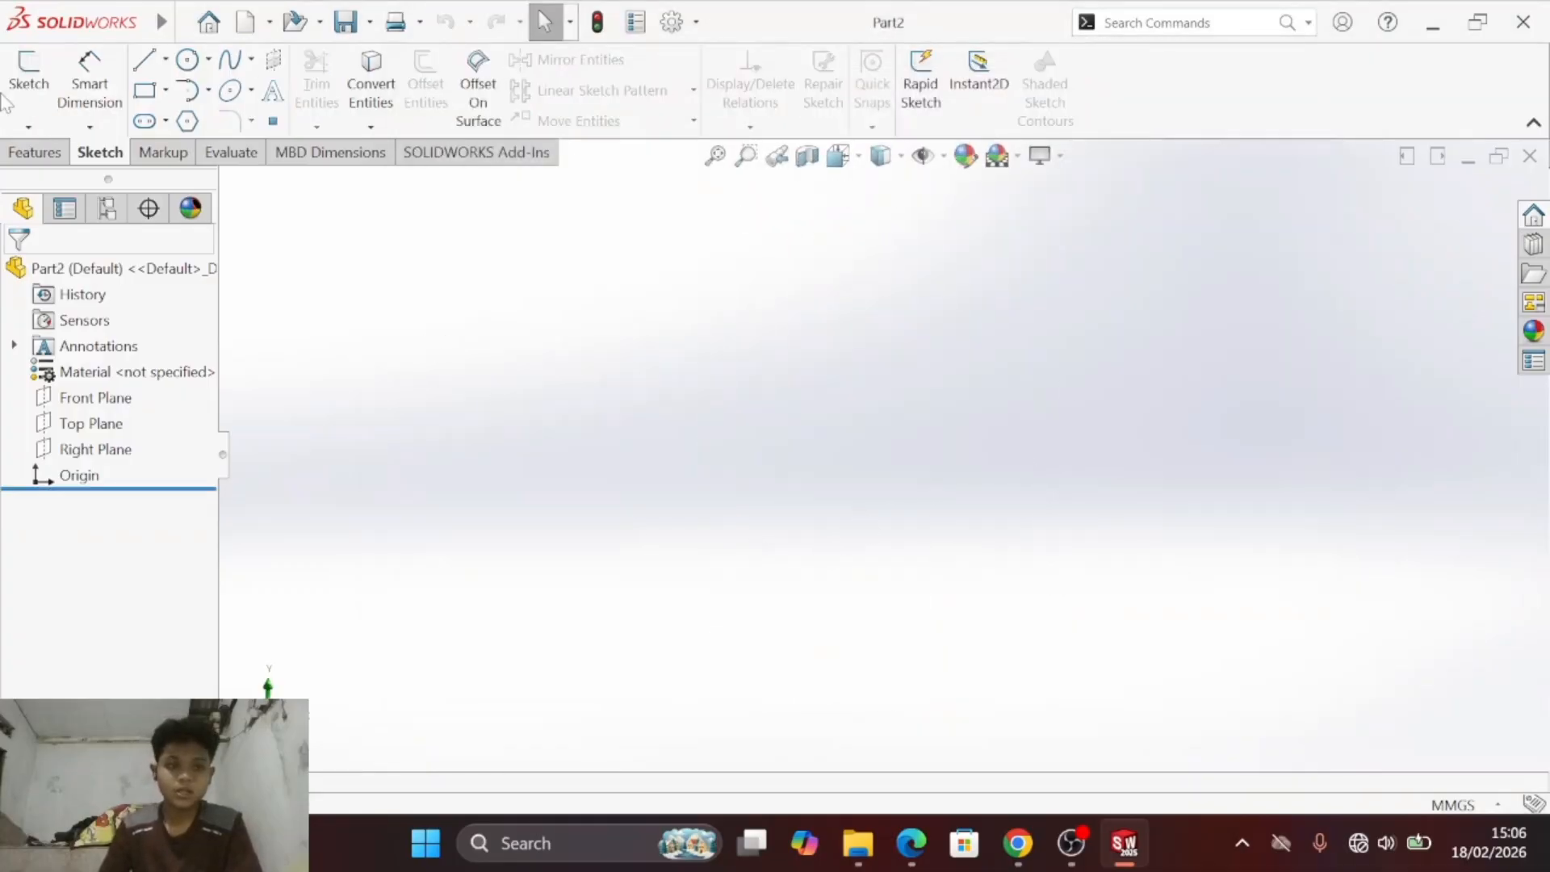
pyautogui.click(28, 81)
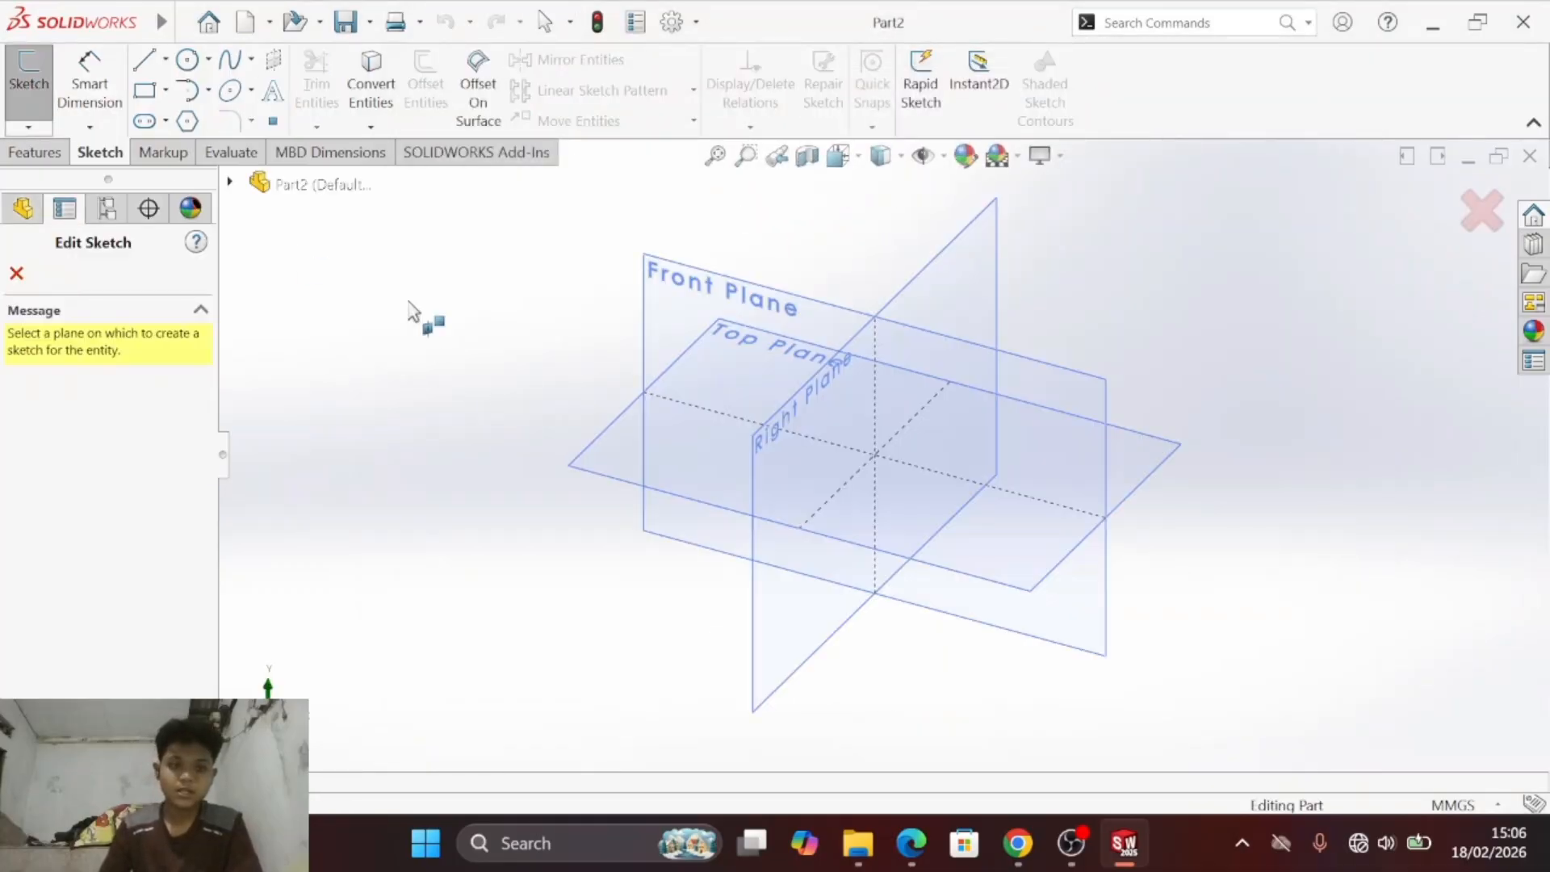
pyautogui.click(997, 255)
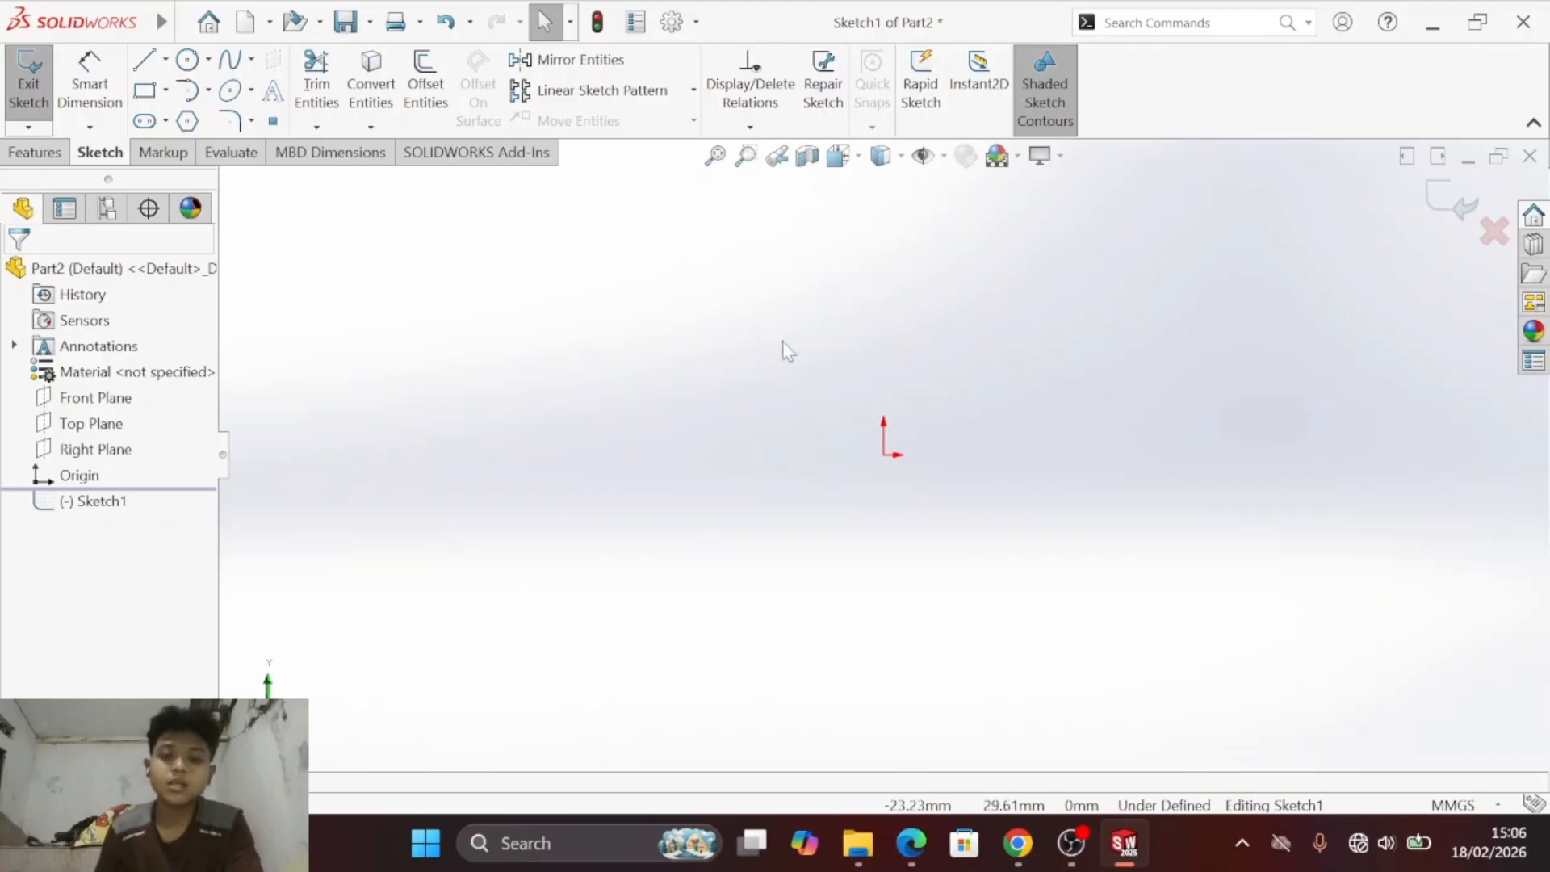
pyautogui.press('s')
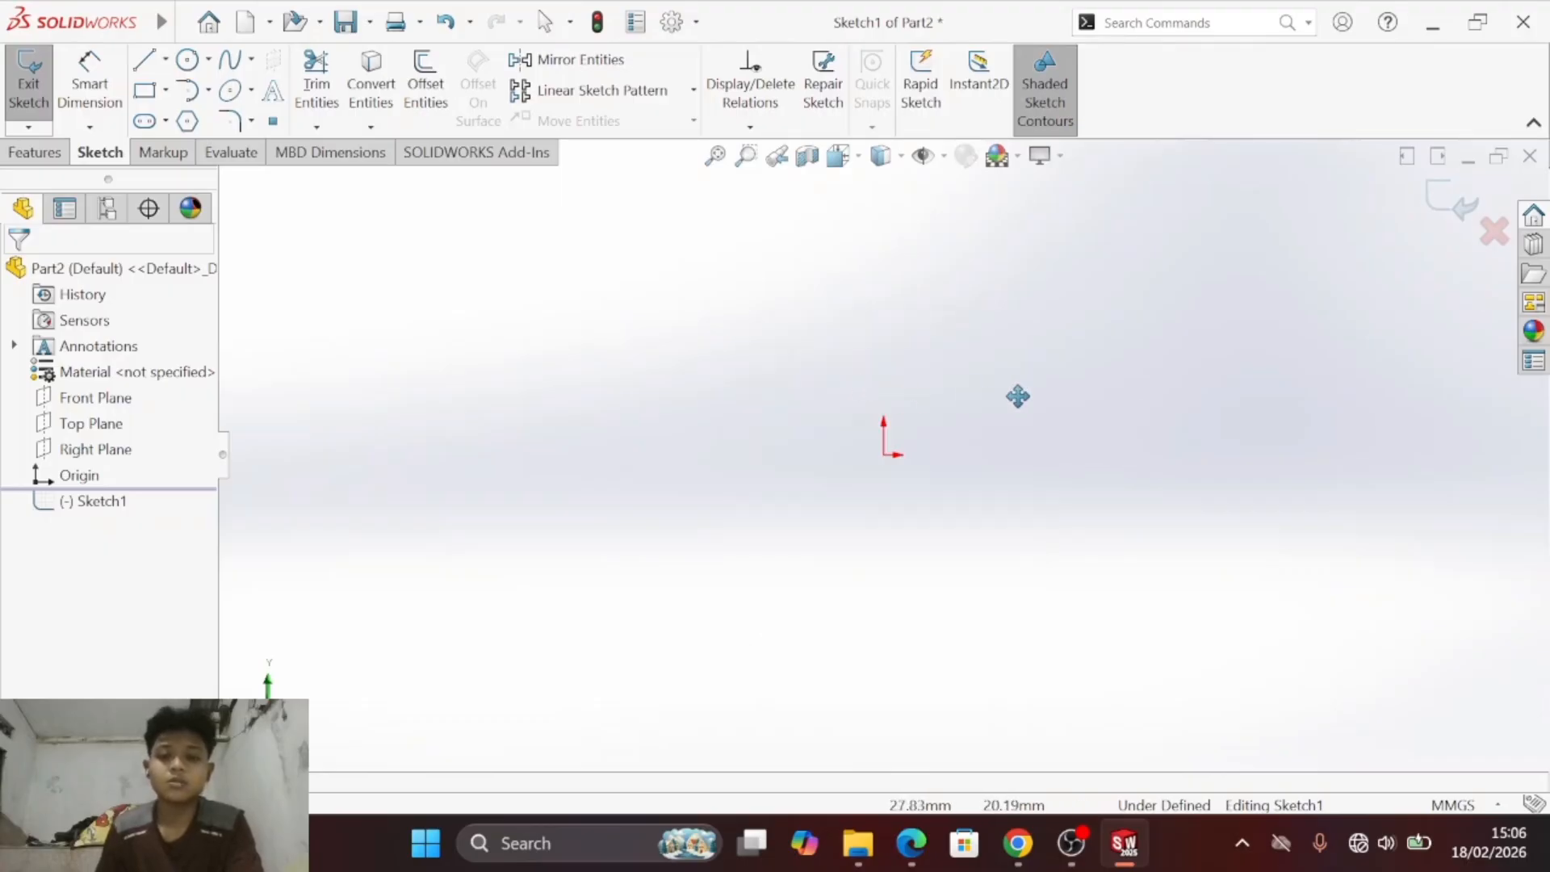
pyautogui.keyDown('ctrl'); pyautogui.moveTo(1017, 394); pyautogui.dragTo(709, 249, button='middle'); pyautogui.keyUp('ctrl')
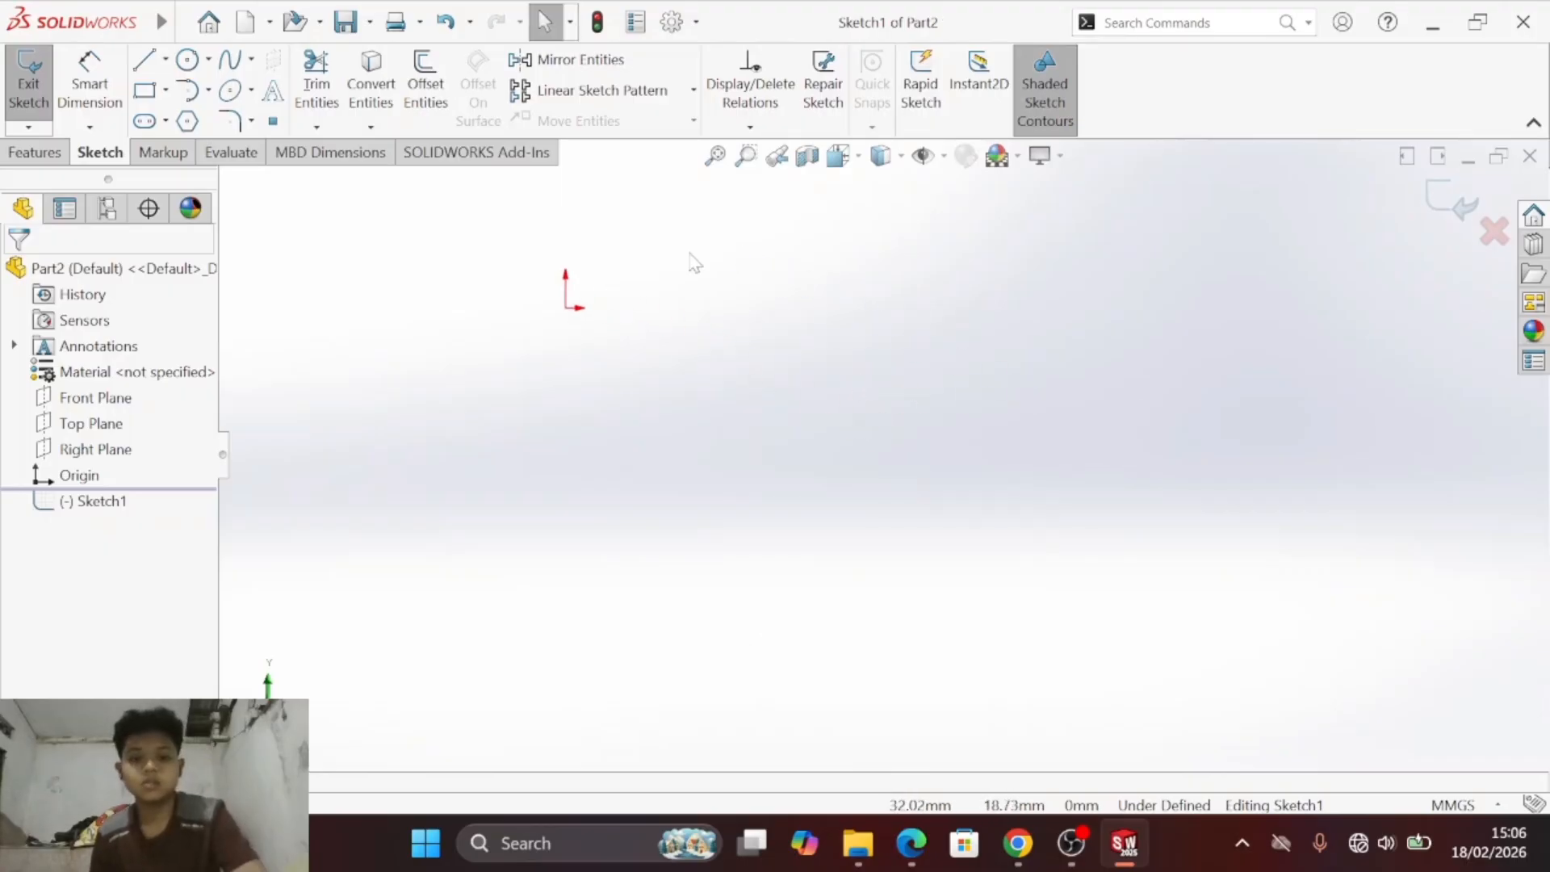
# - Study the outline, centerline and dimensions of exercise b) in the PDF
pyautogui.hotkey('alt', 'Tab')
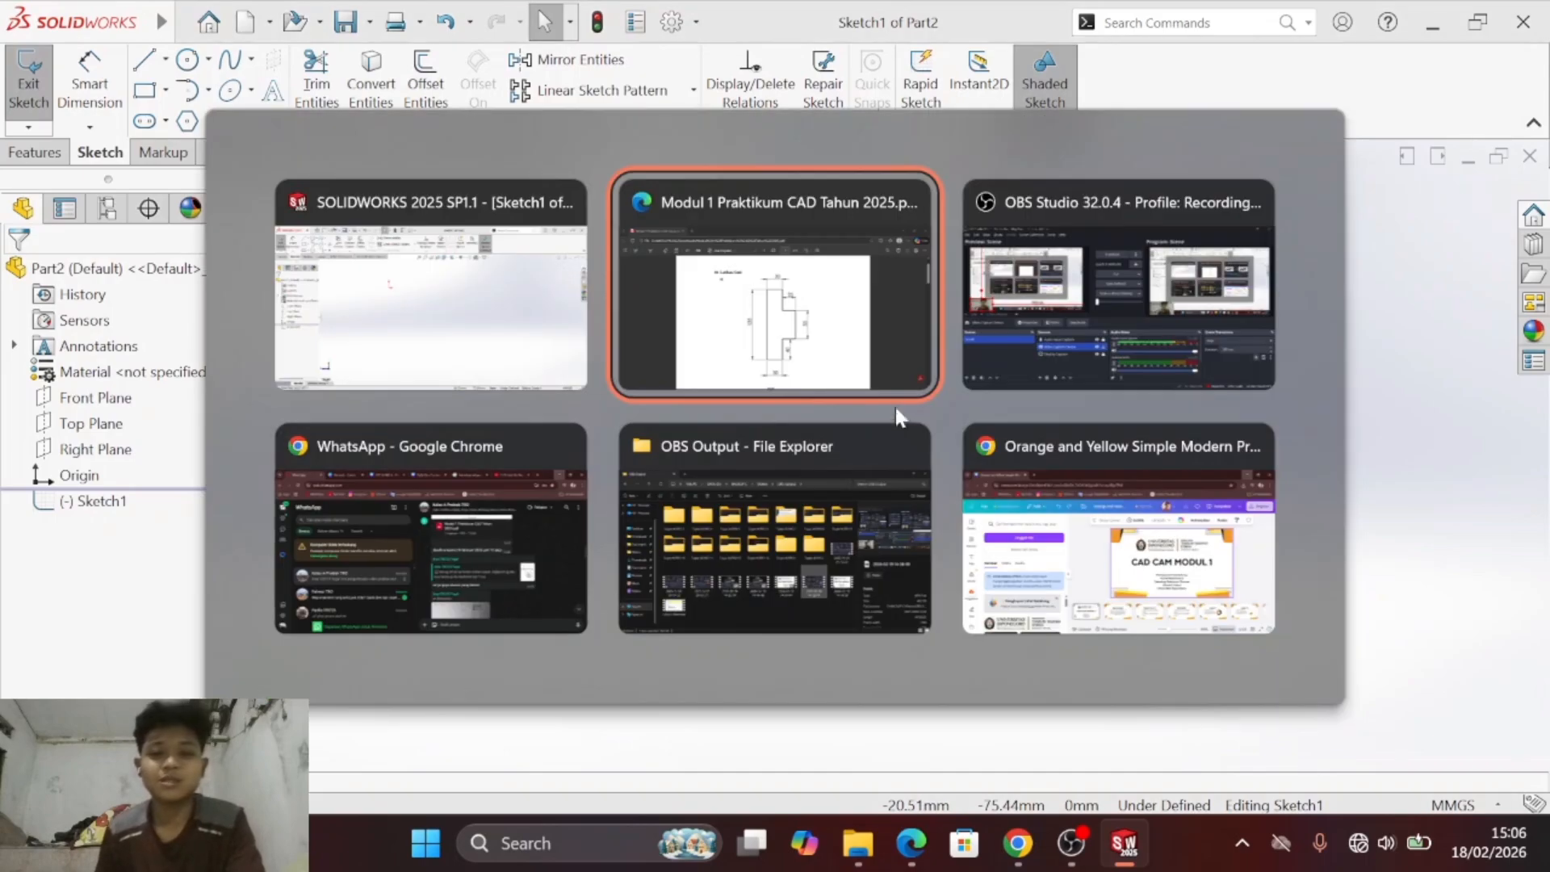
pyautogui.scroll(-3, 787, 440)
pyautogui.scroll(-4, 787, 440)
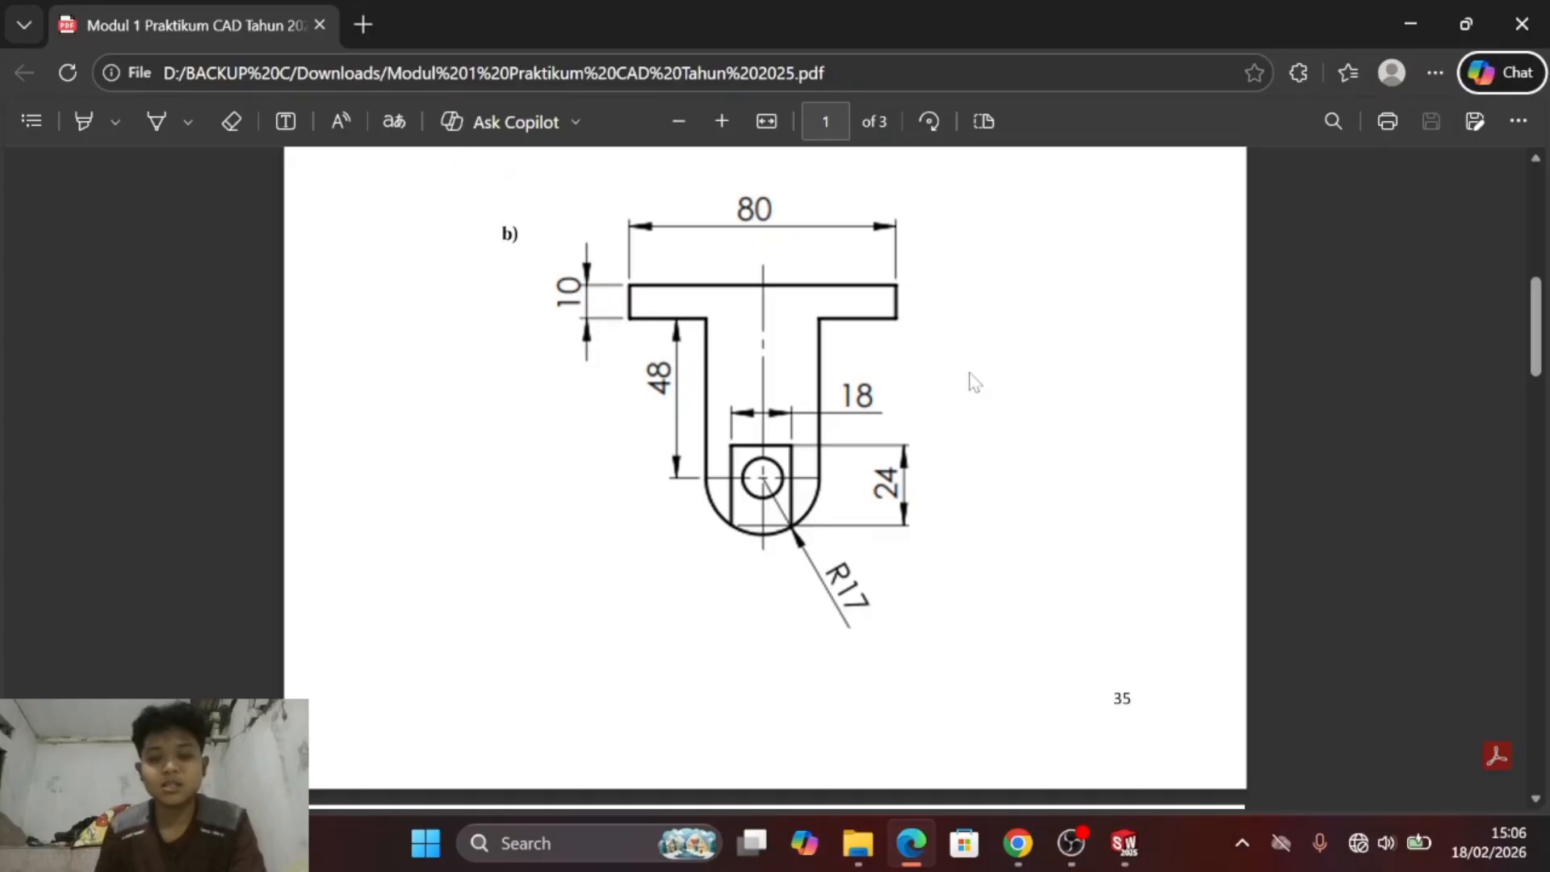
pyautogui.hotkey('alt', 'Tab')
# - Sketch a flat corner rectangle from the origin, about 131 by 10 mm, and a vertical centerline about 117 mm long through its midpoint
pyautogui.hotkey('alt', 'Tab')
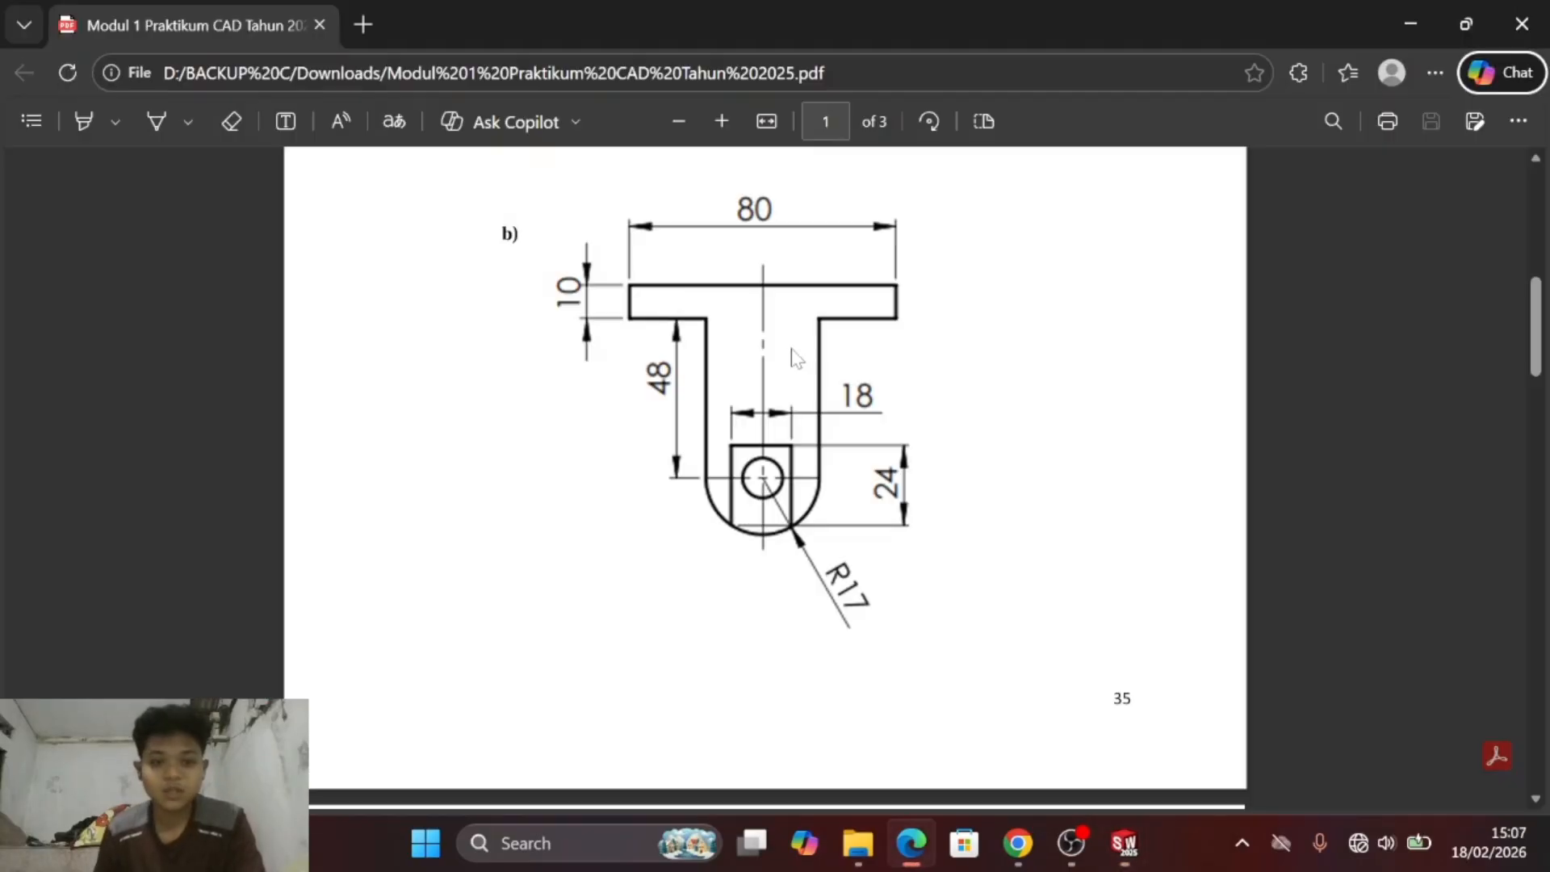
pyautogui.hotkey('alt', 'Tab')
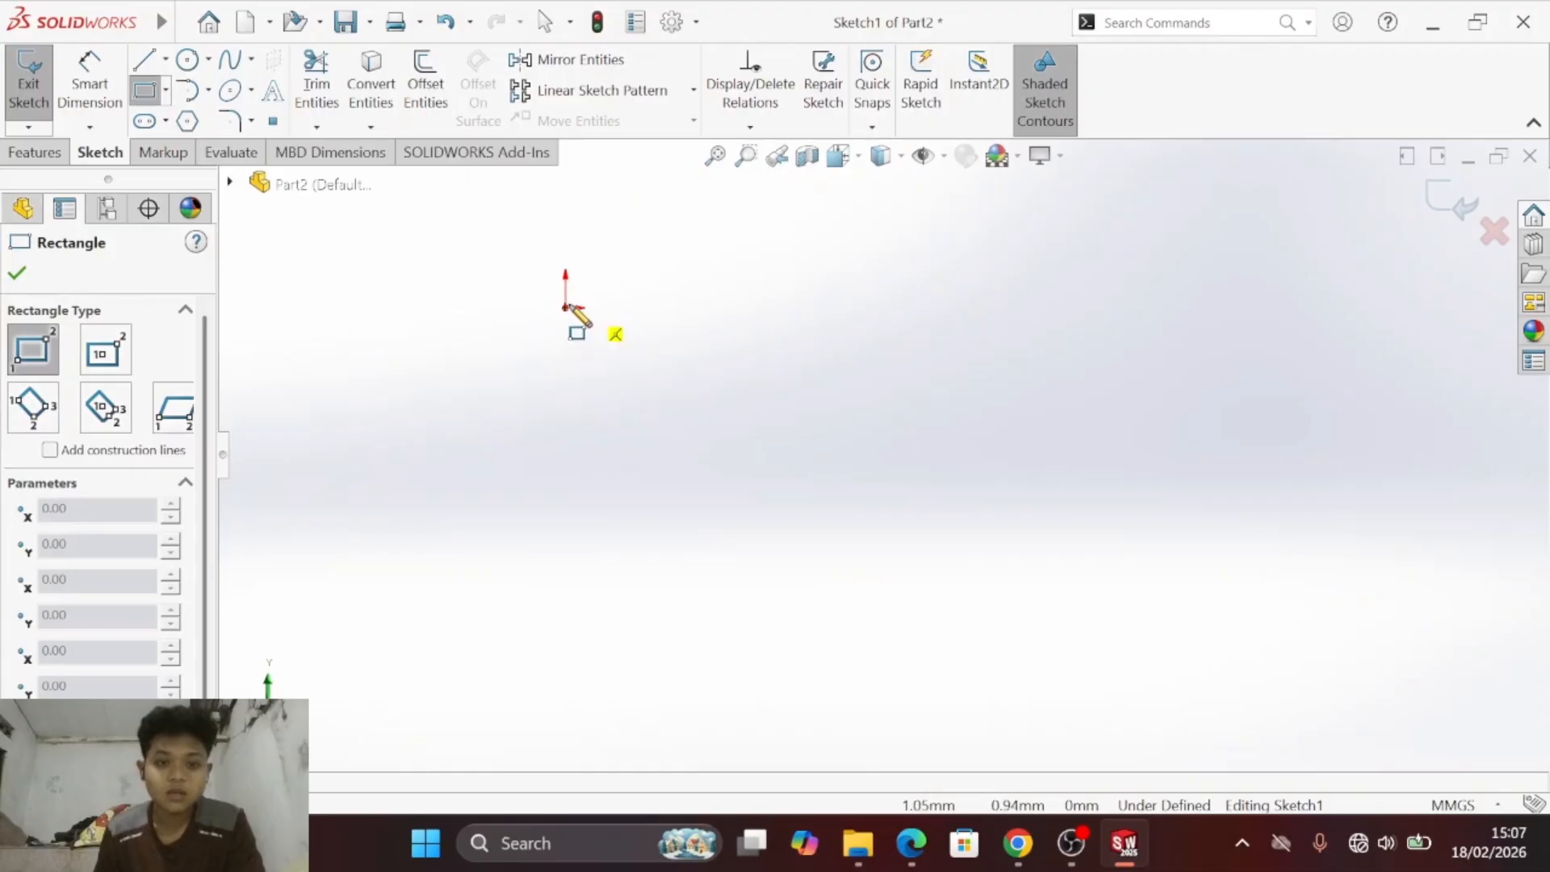
pyautogui.moveTo(565, 308); pyautogui.dragTo(1073, 347)
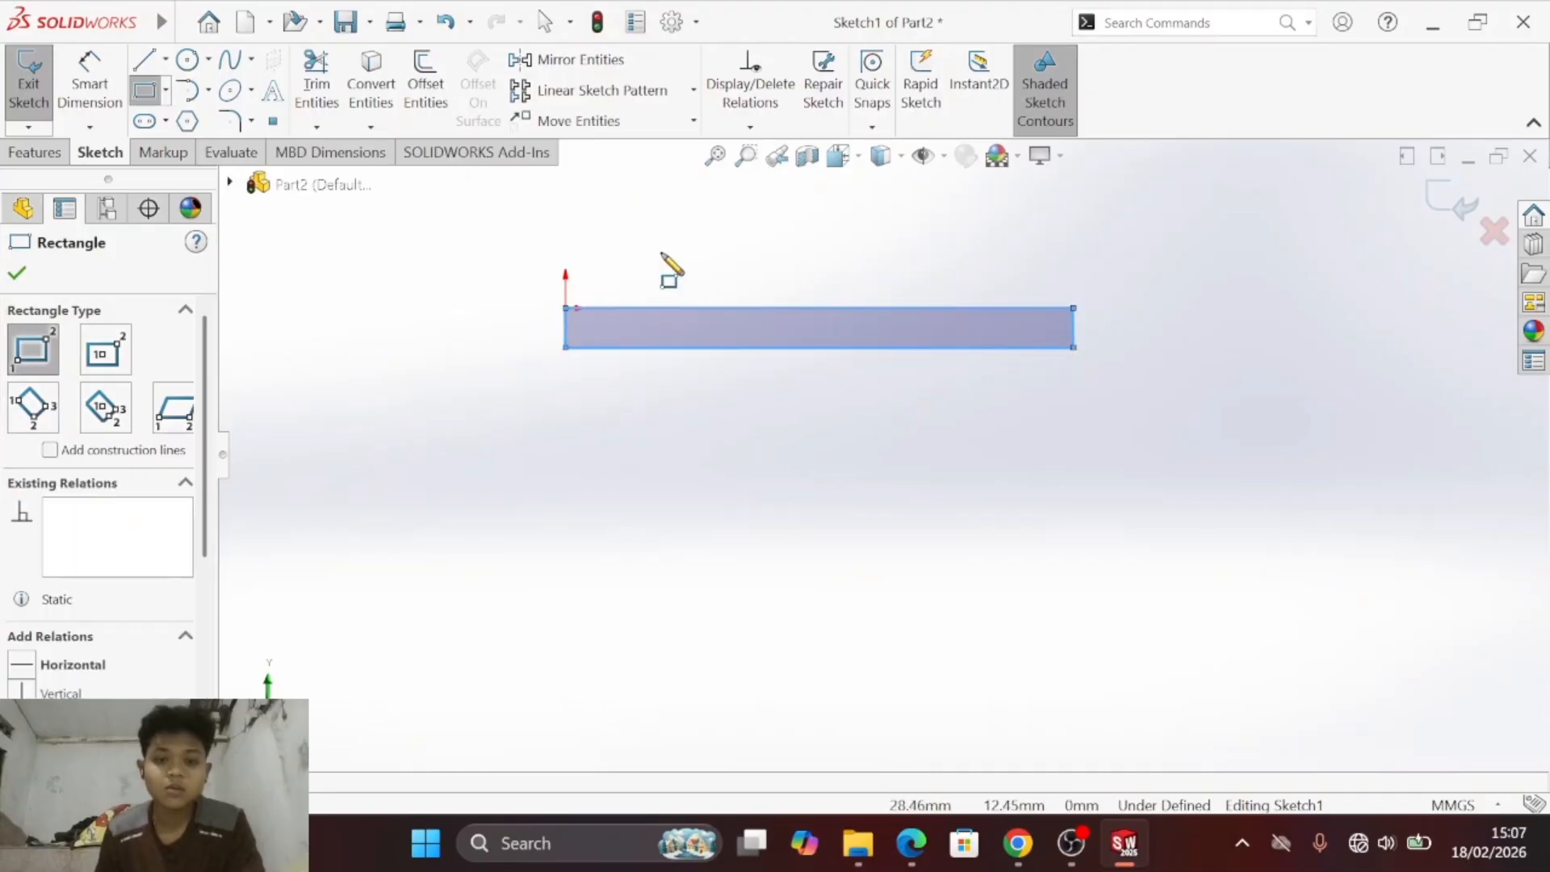
pyautogui.click(165, 61)
pyautogui.click(190, 113)
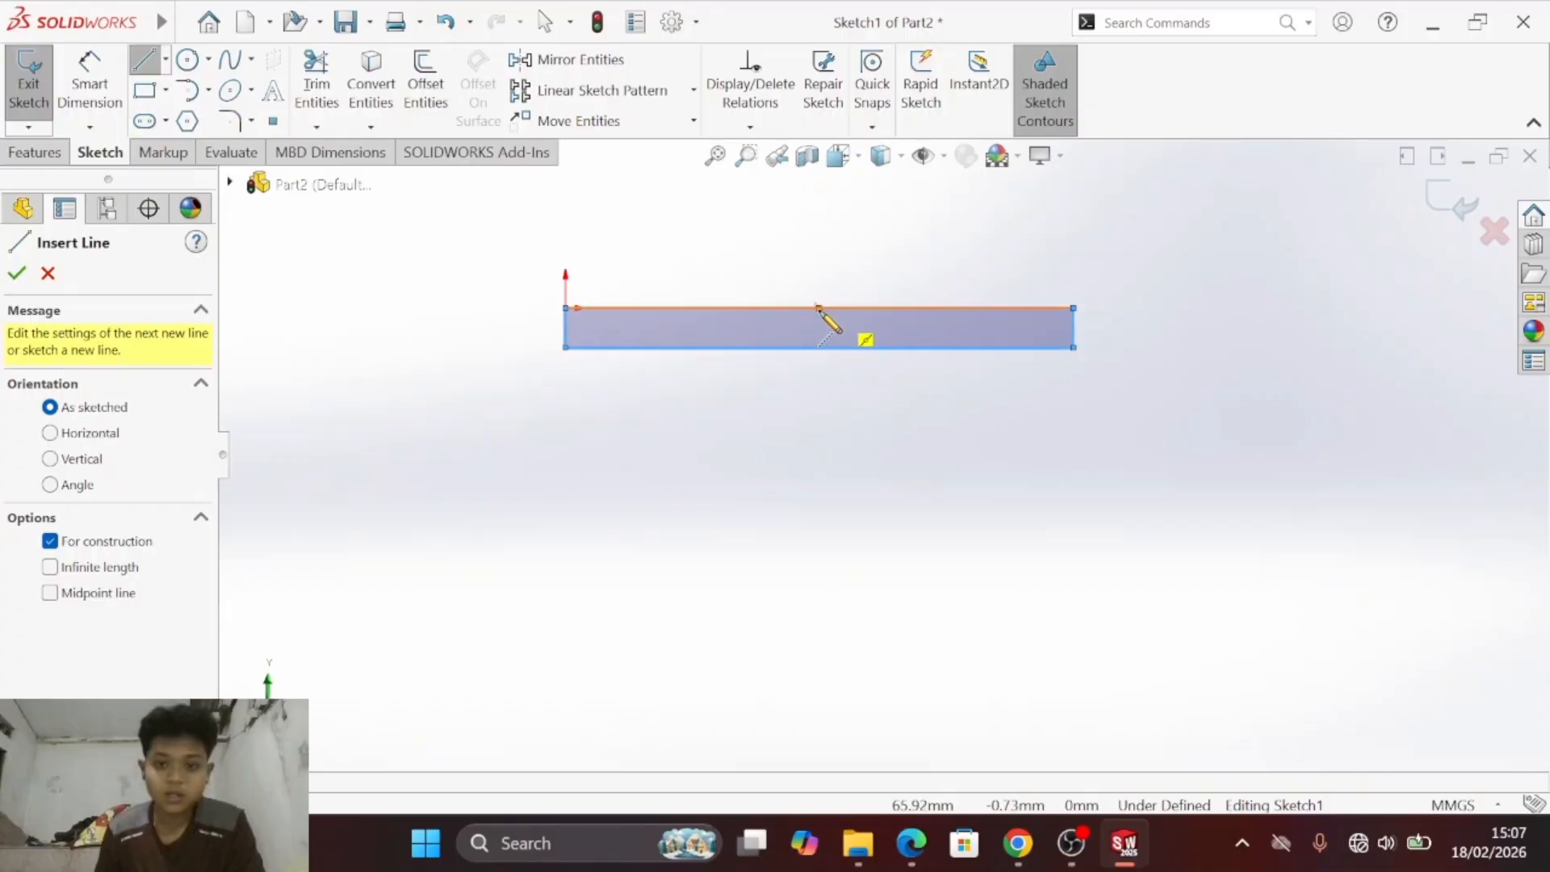
pyautogui.click(821, 260)
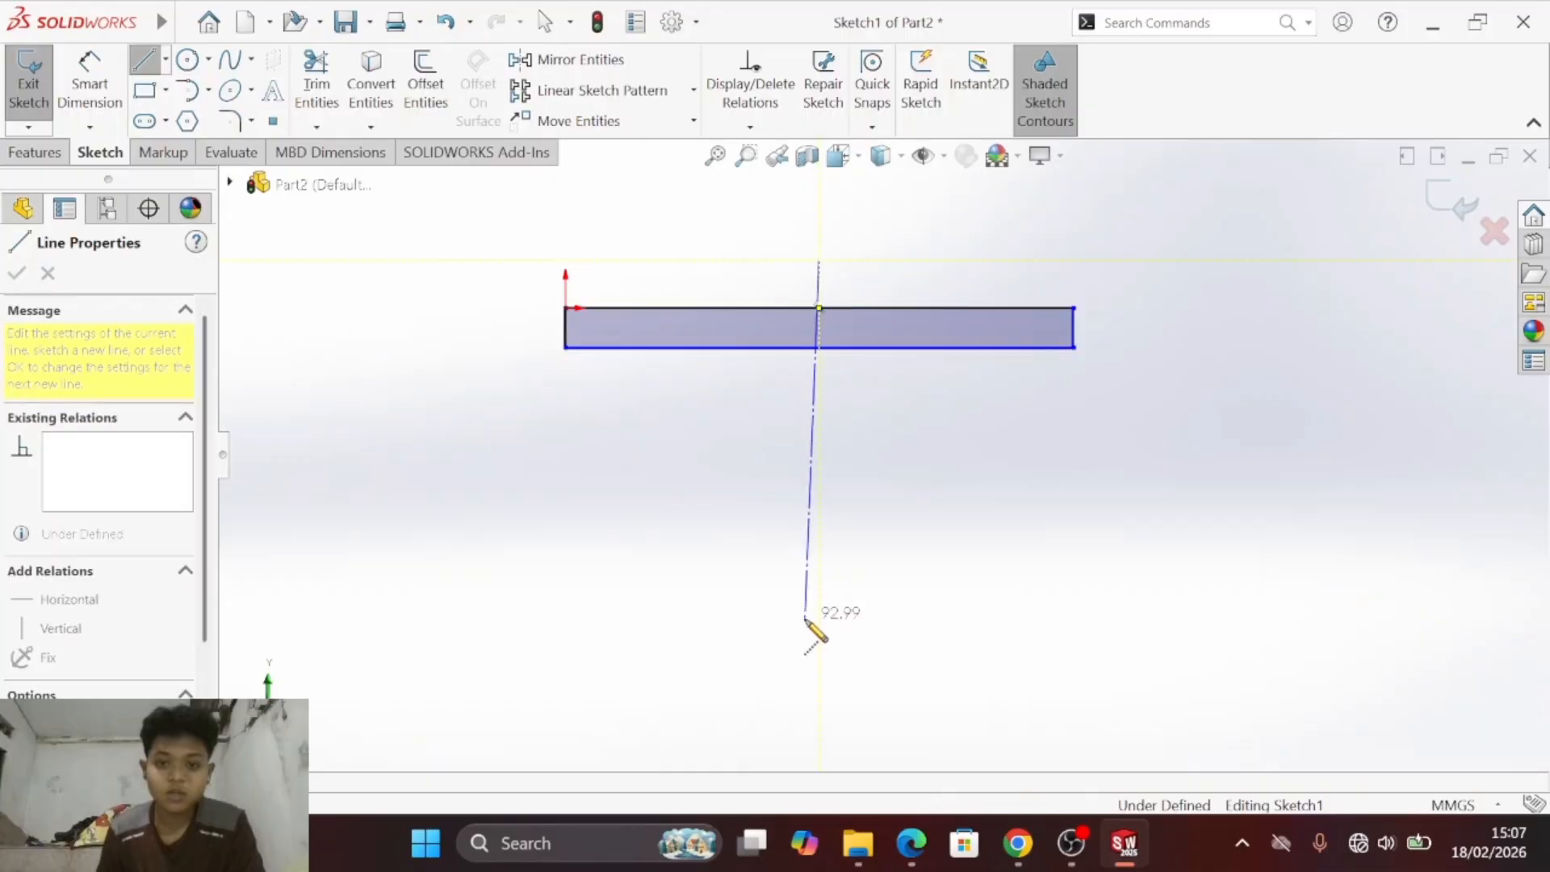
pyautogui.click(820, 713)
pyautogui.press('Escape')
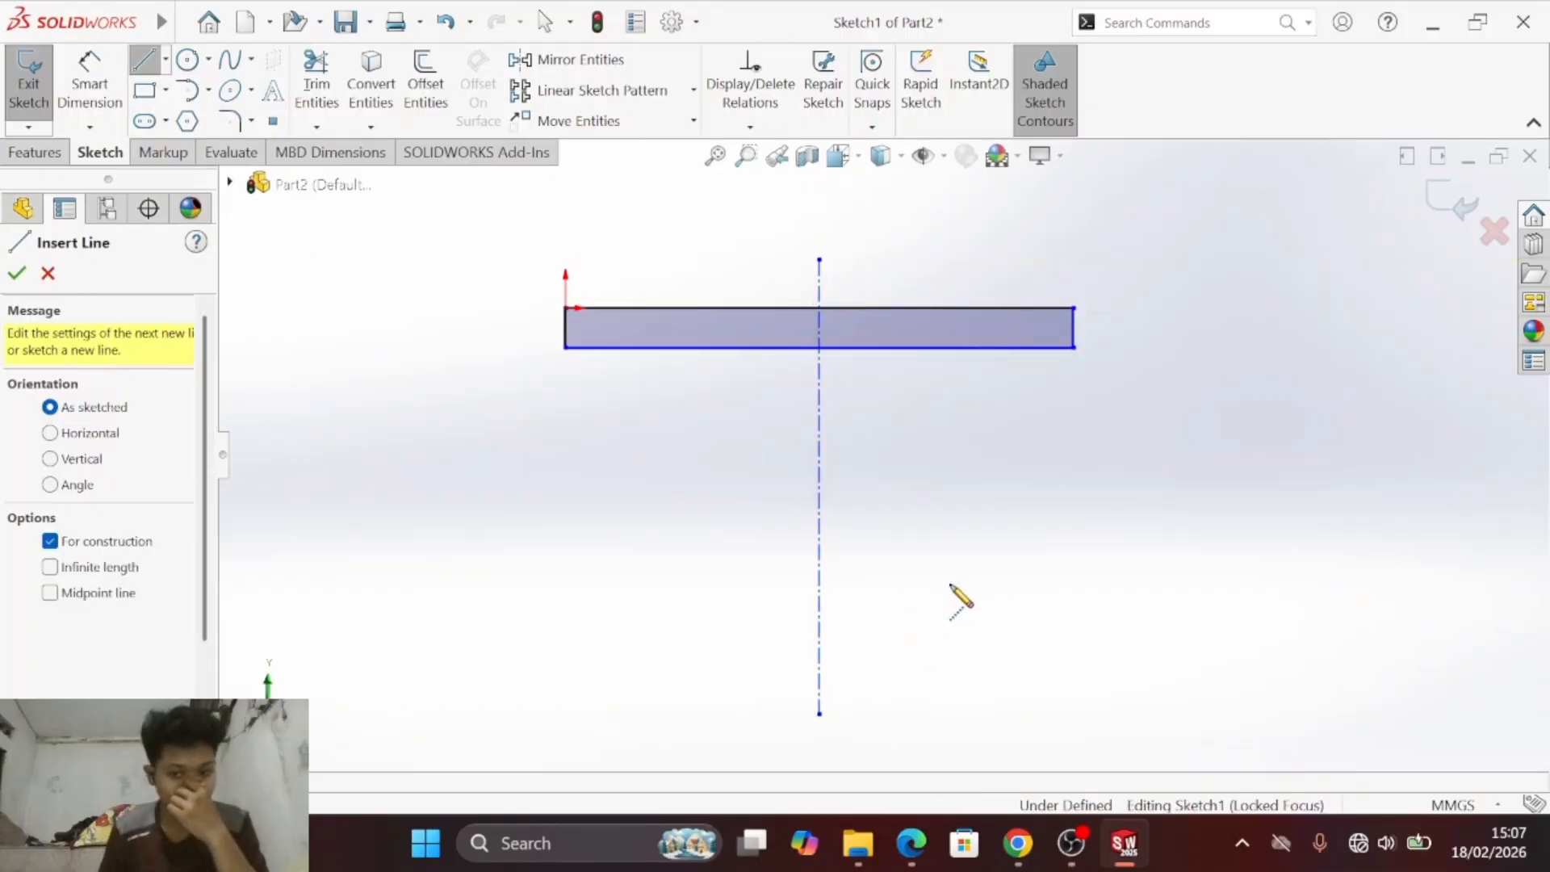
# - Sketch a circle about 36 mm in diameter centred on the vertical centerline near its lower end
pyautogui.click(187, 60)
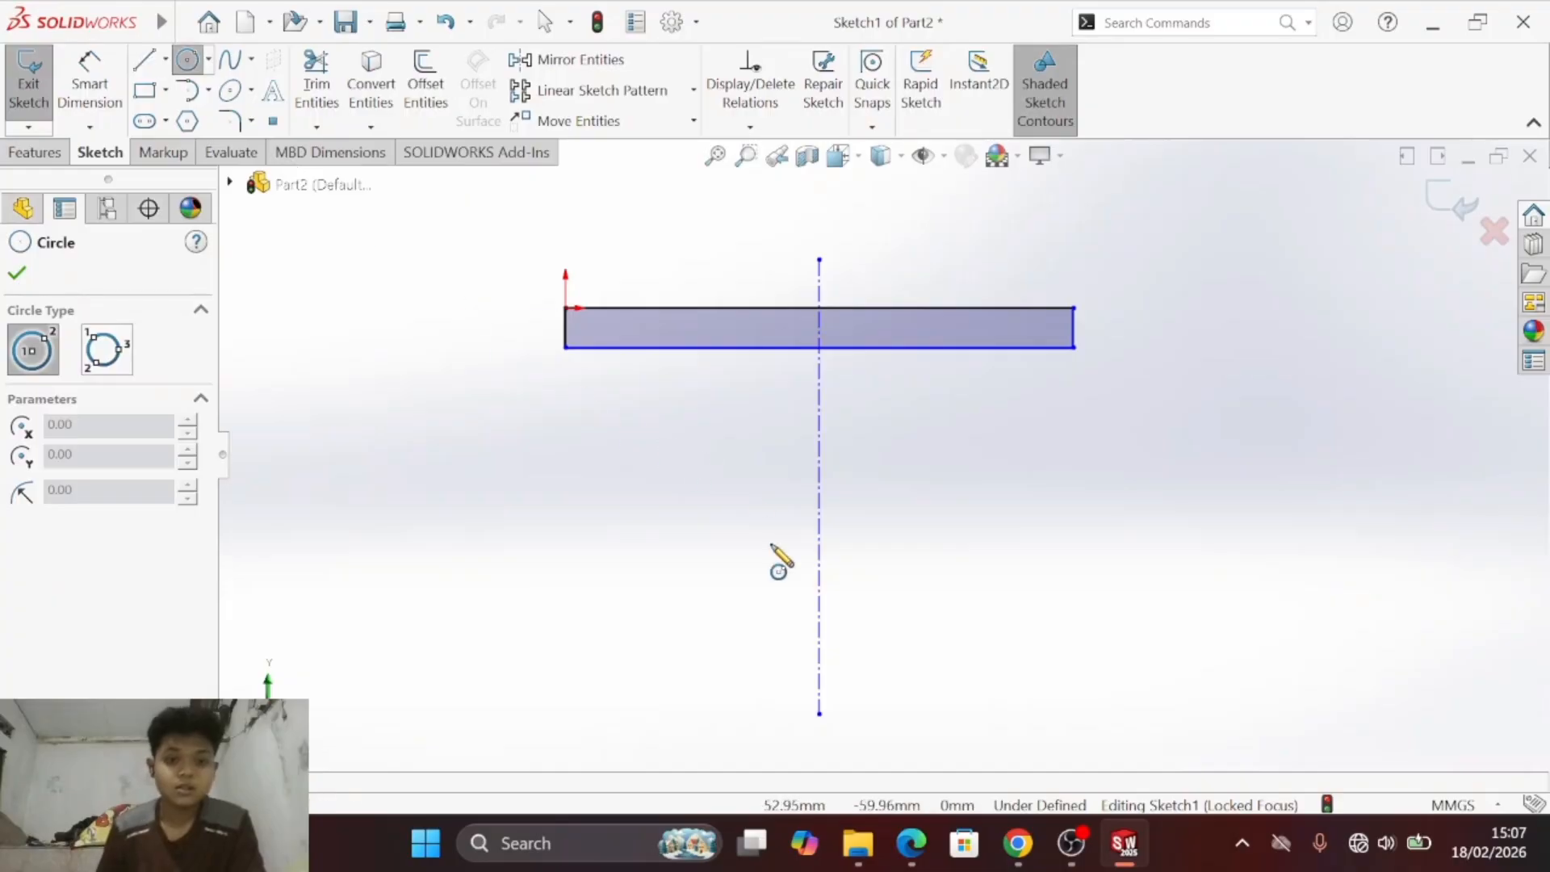
pyautogui.click(819, 631)
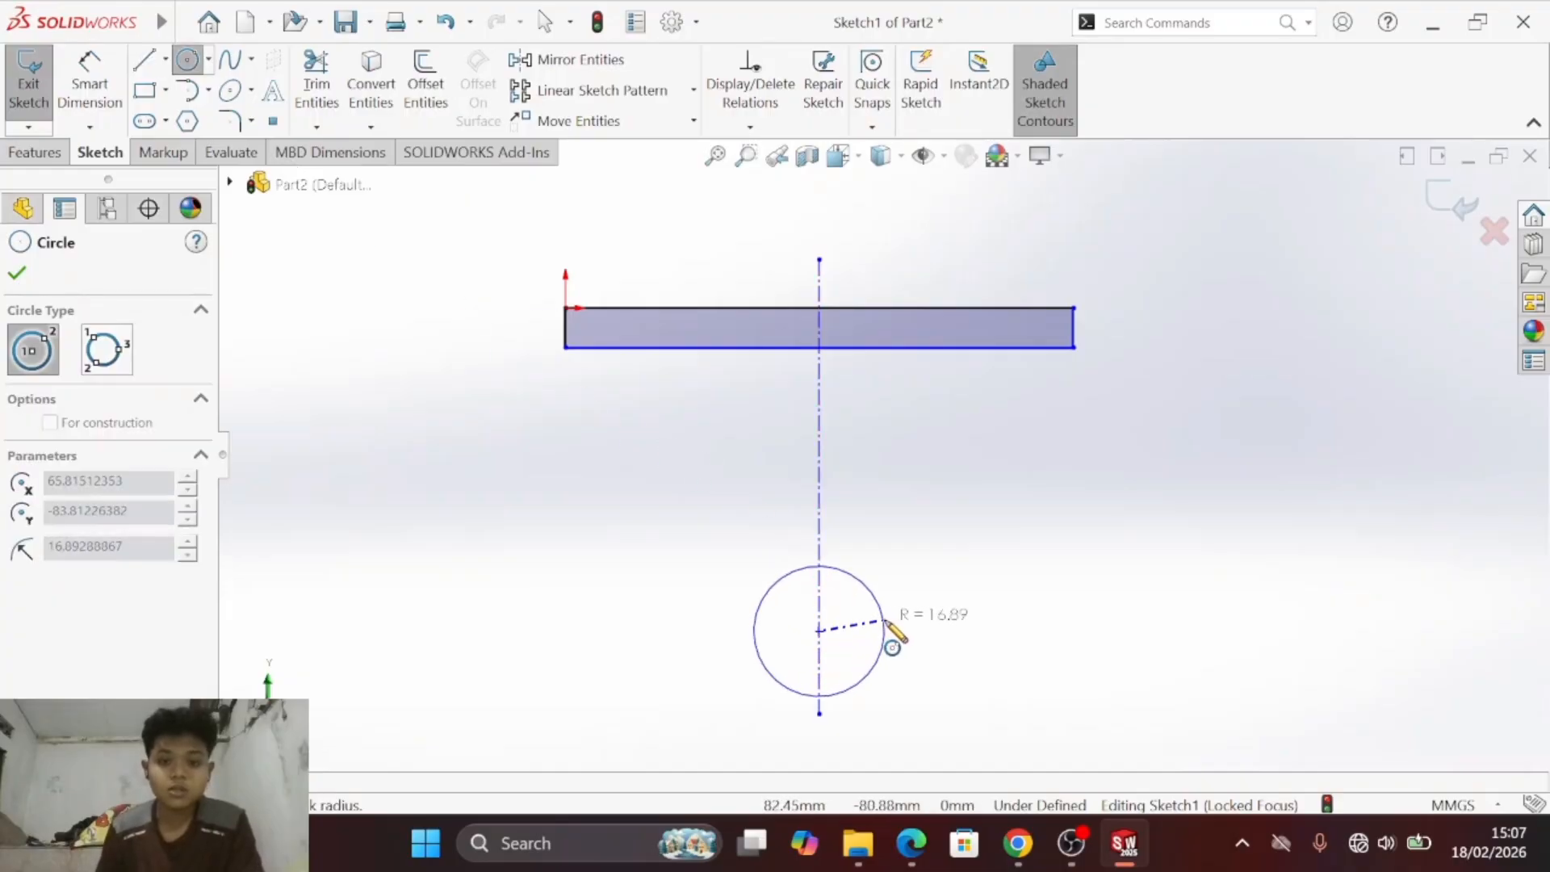
pyautogui.click(889, 635)
pyautogui.press('Escape')
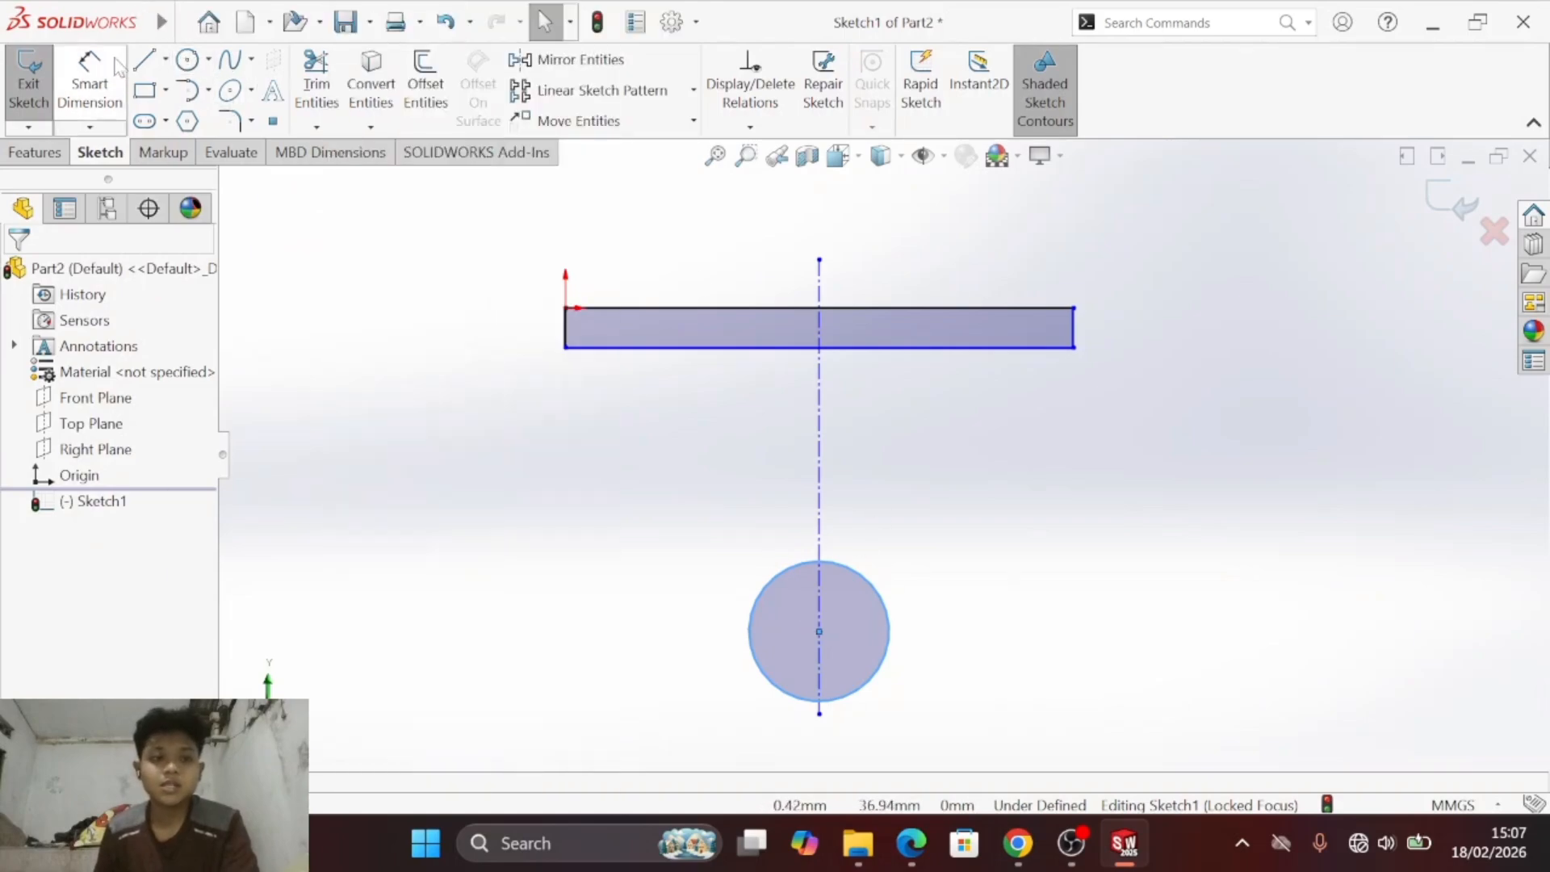
# - Dimension the rectangle to a length of 80 mm and a height of 10 mm
pyautogui.click(89, 81)
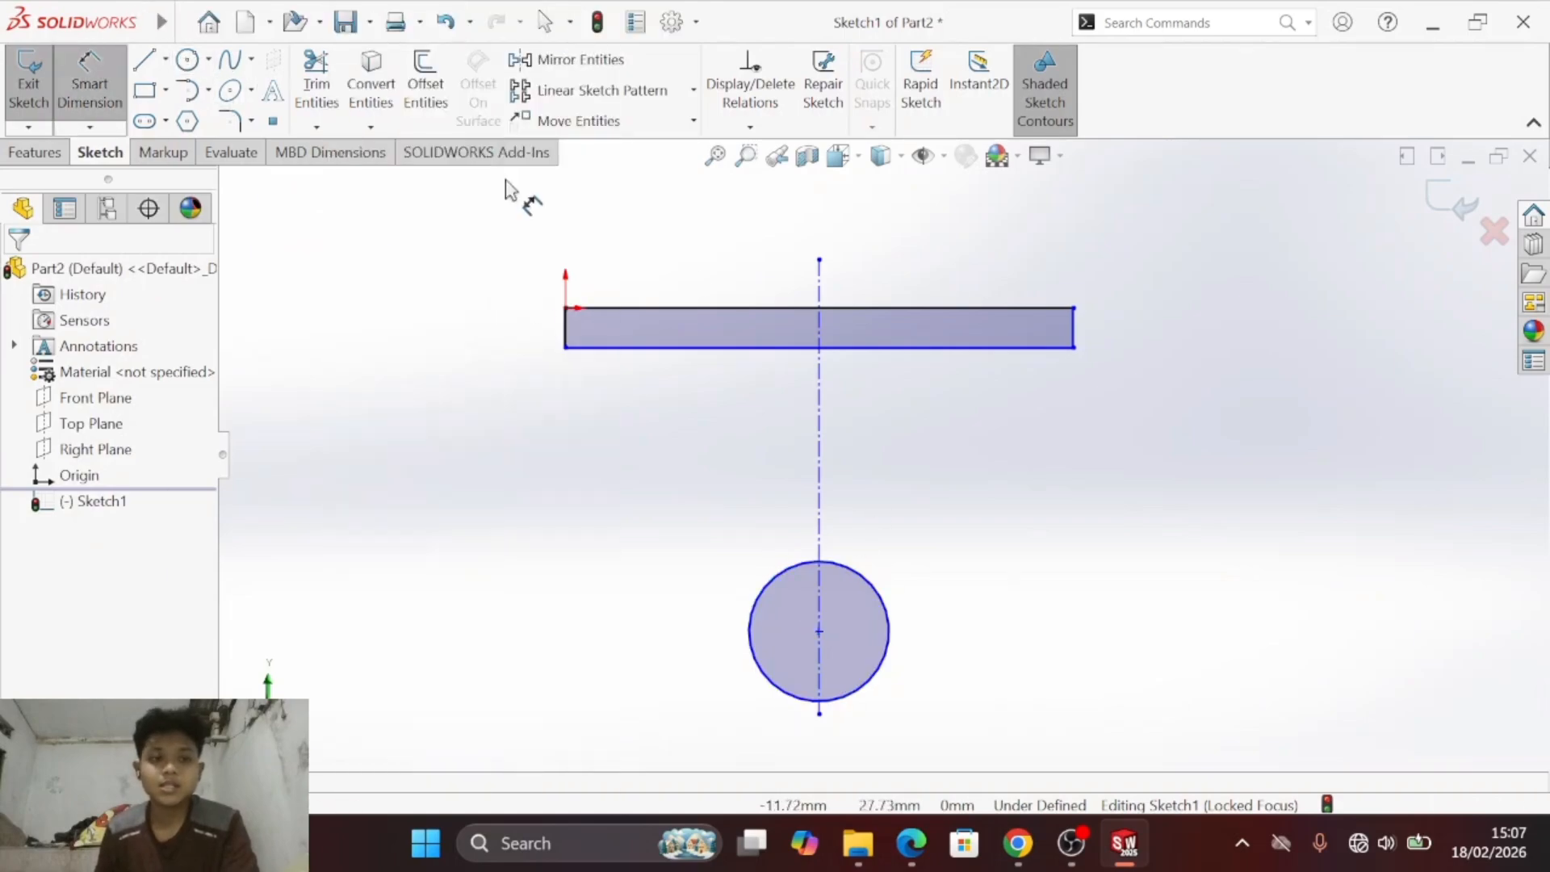
pyautogui.click(890, 628)
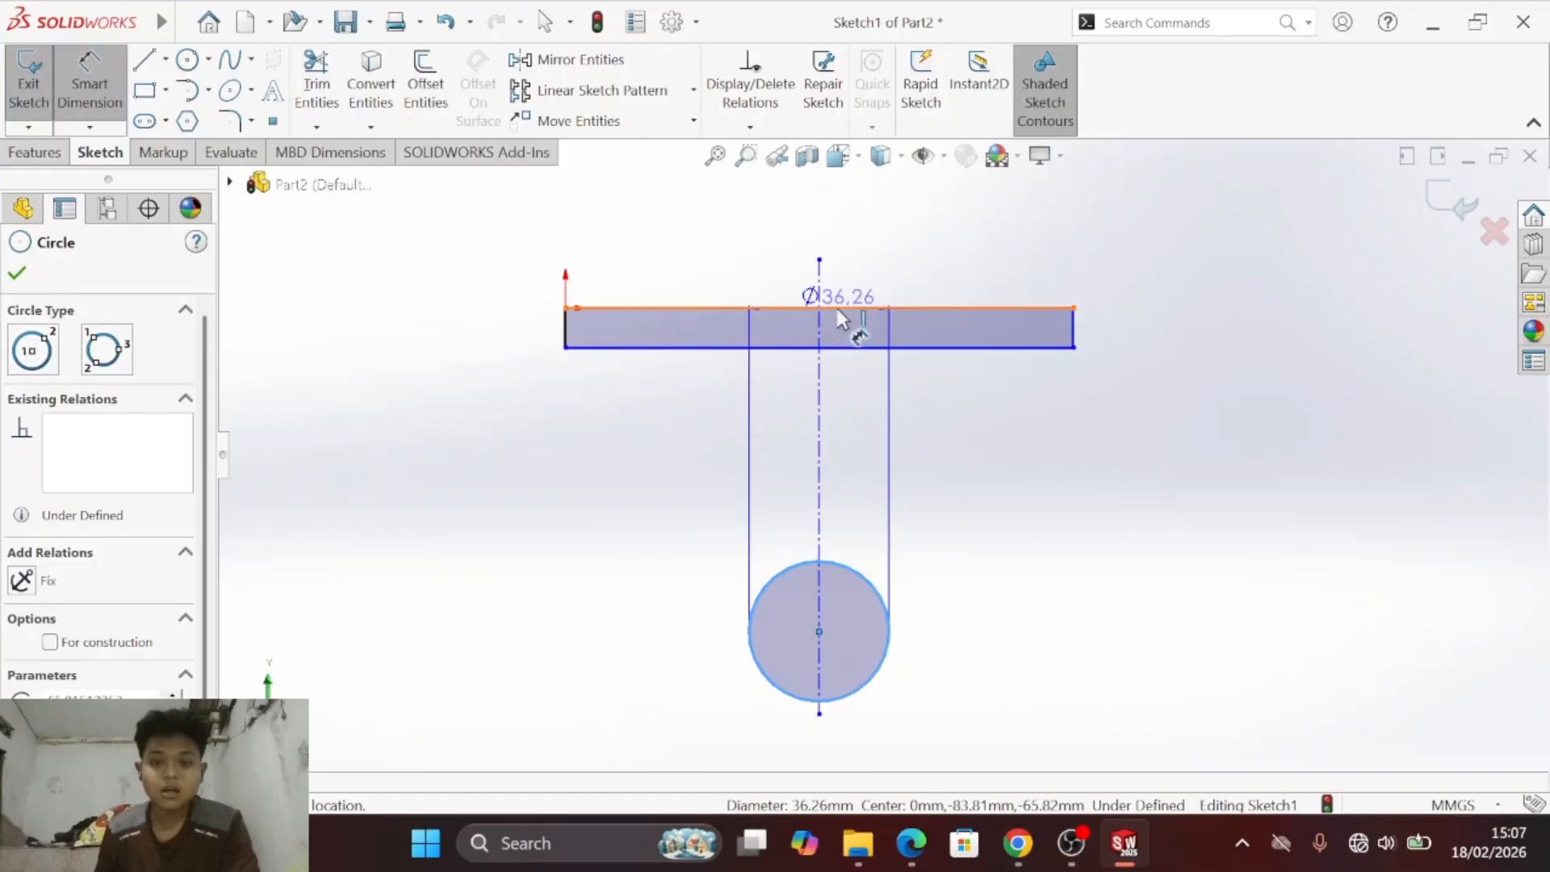
pyautogui.press('Escape')
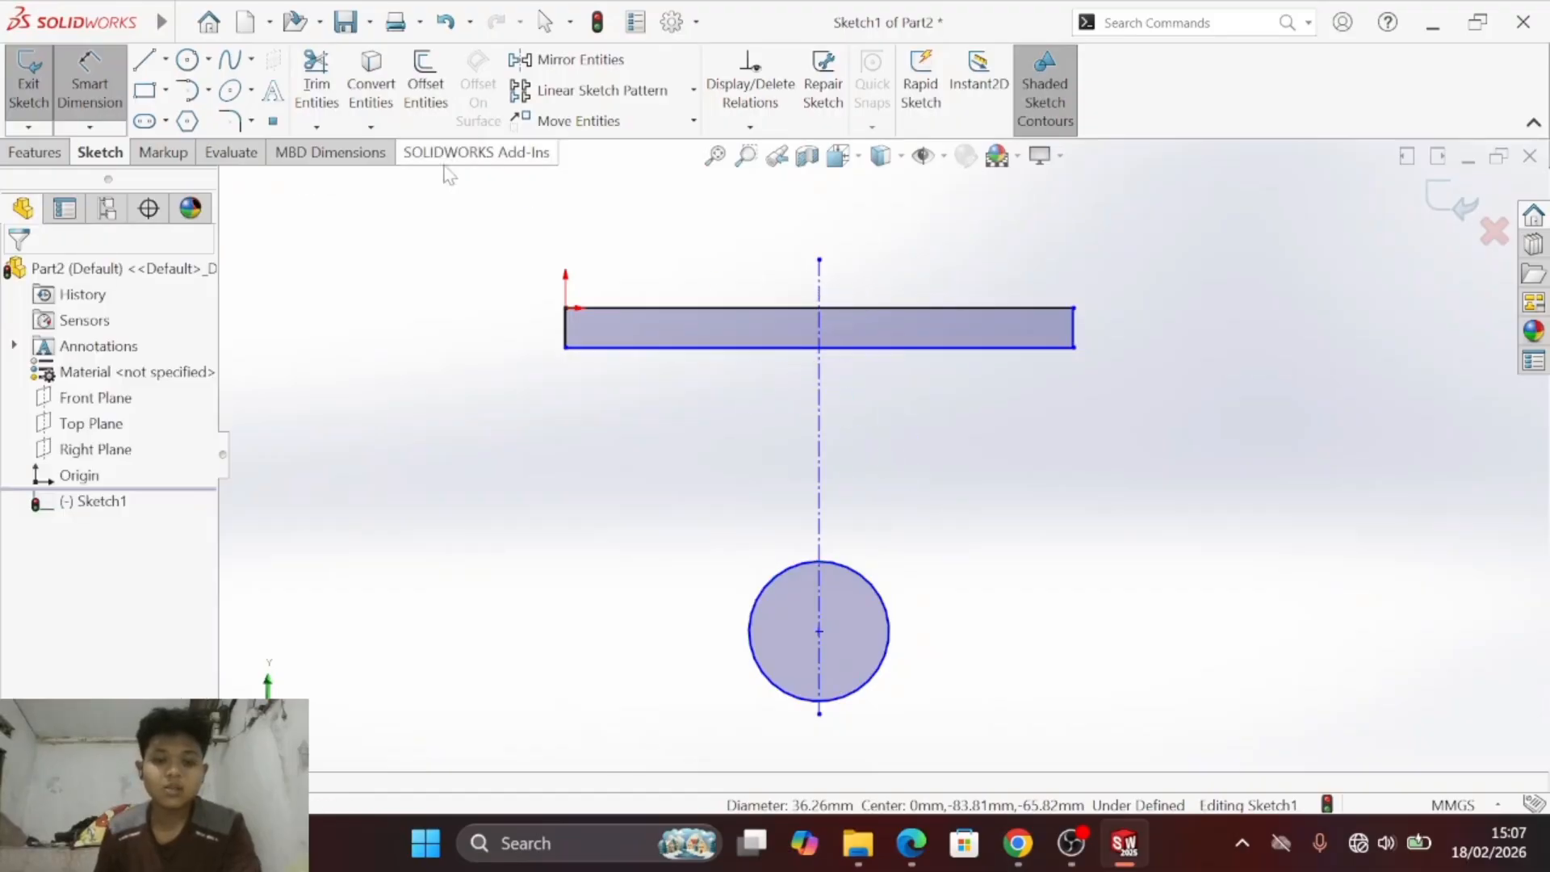
pyautogui.click(752, 313)
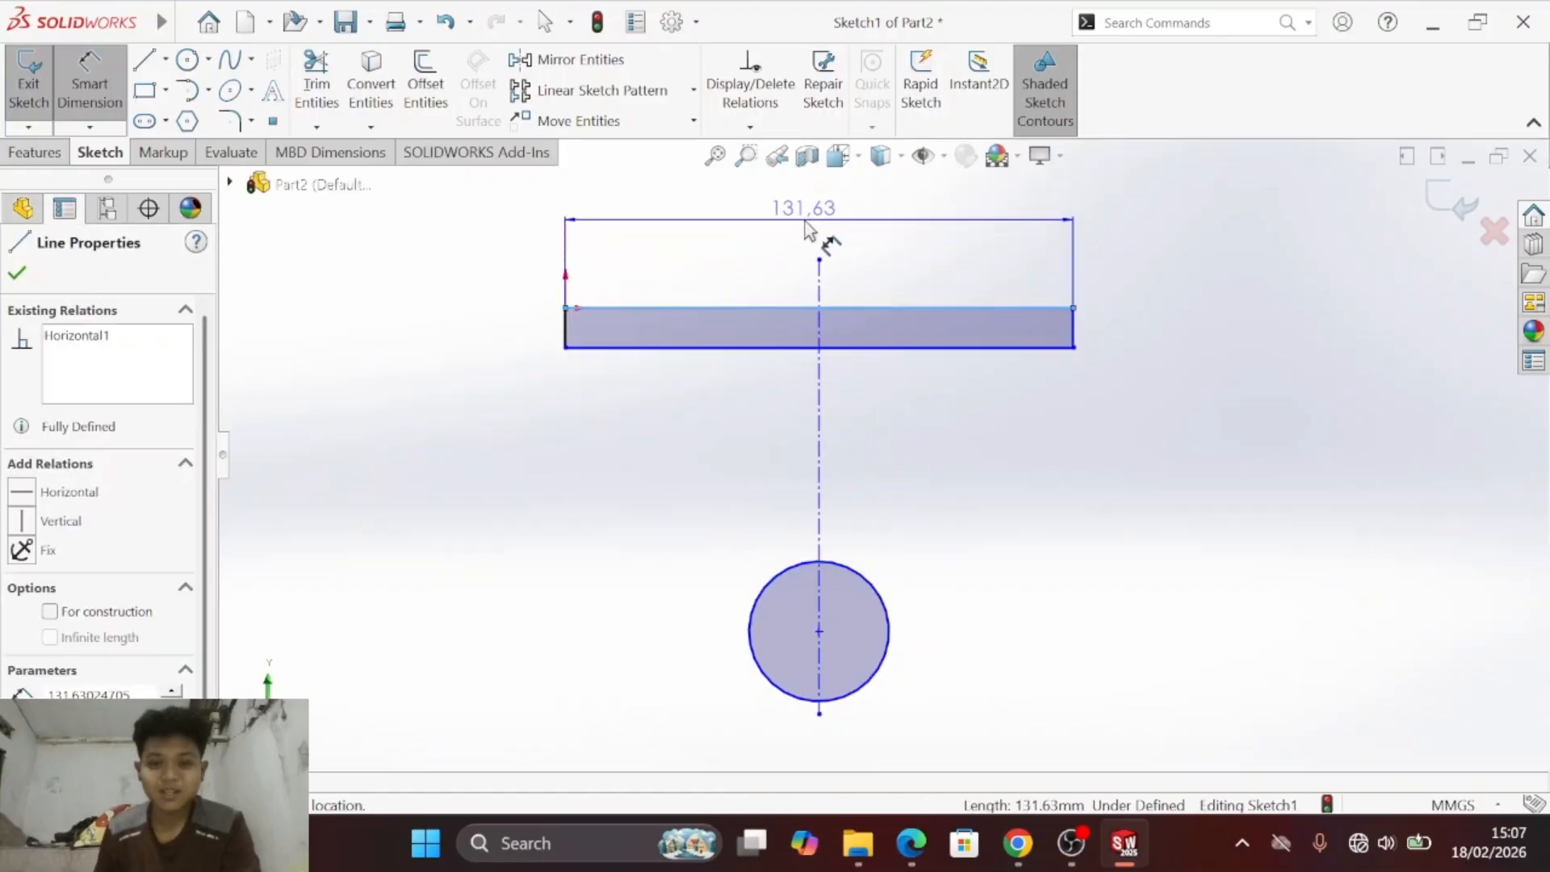
pyautogui.click(885, 267)
pyautogui.write('80')
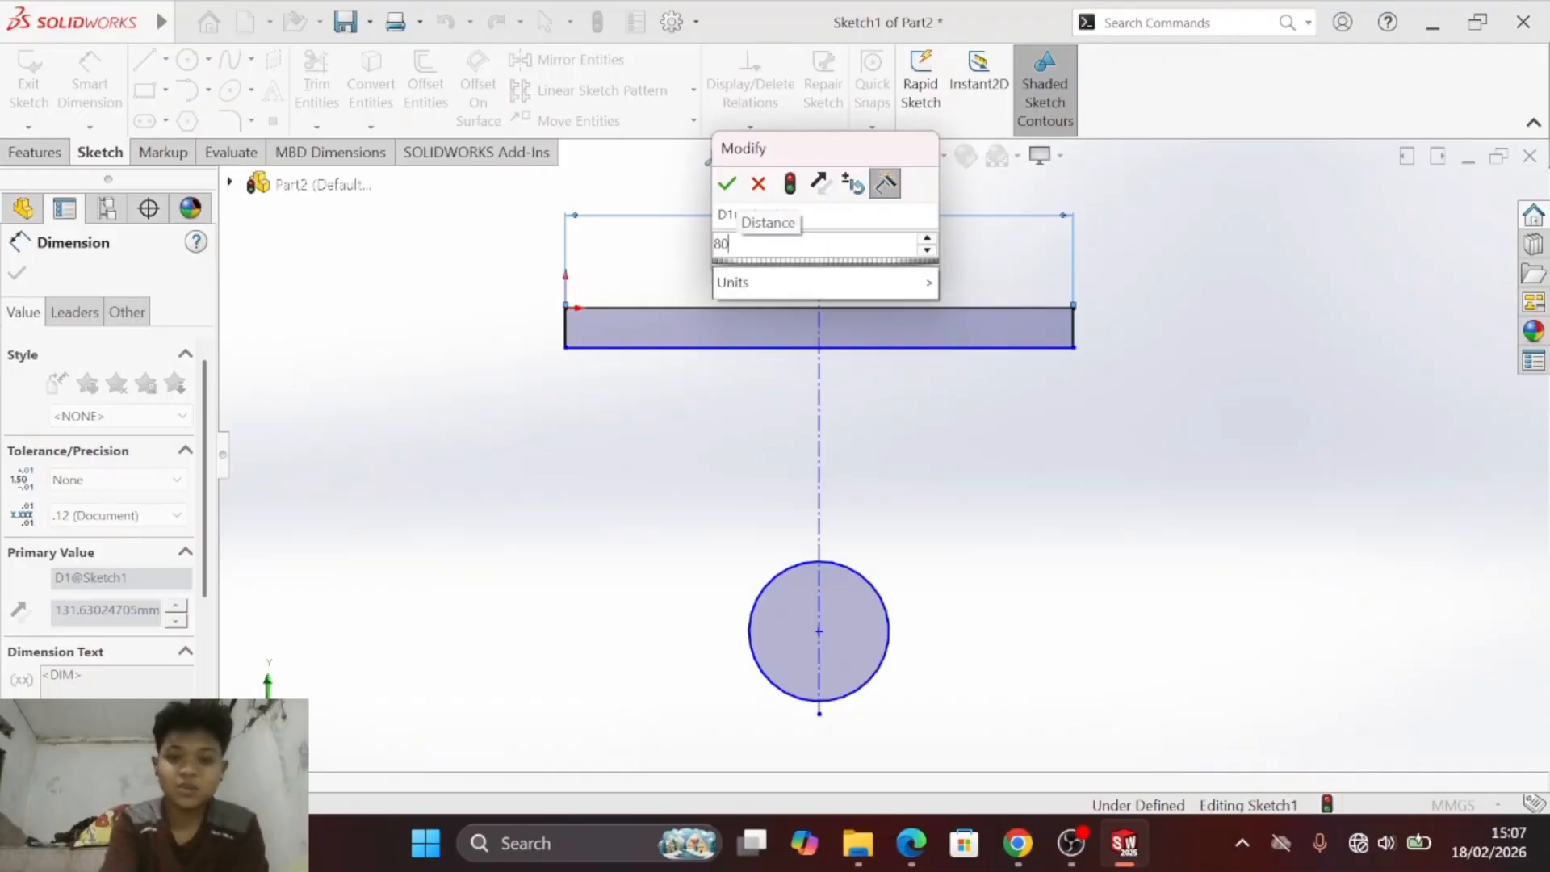
pyautogui.press('Return')
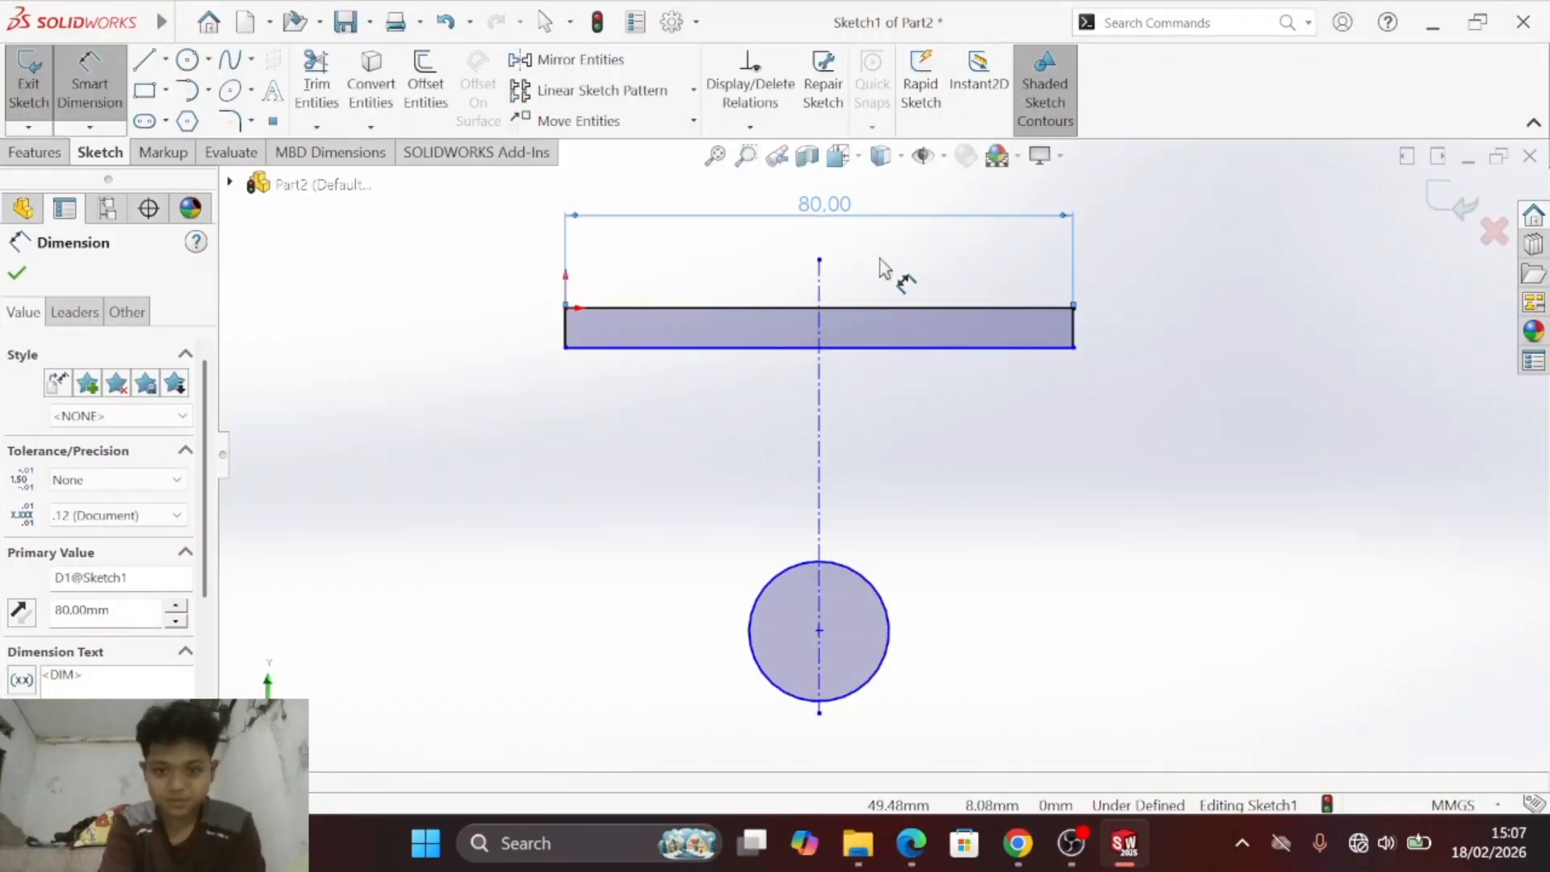
pyautogui.click(564, 324)
pyautogui.click(461, 320)
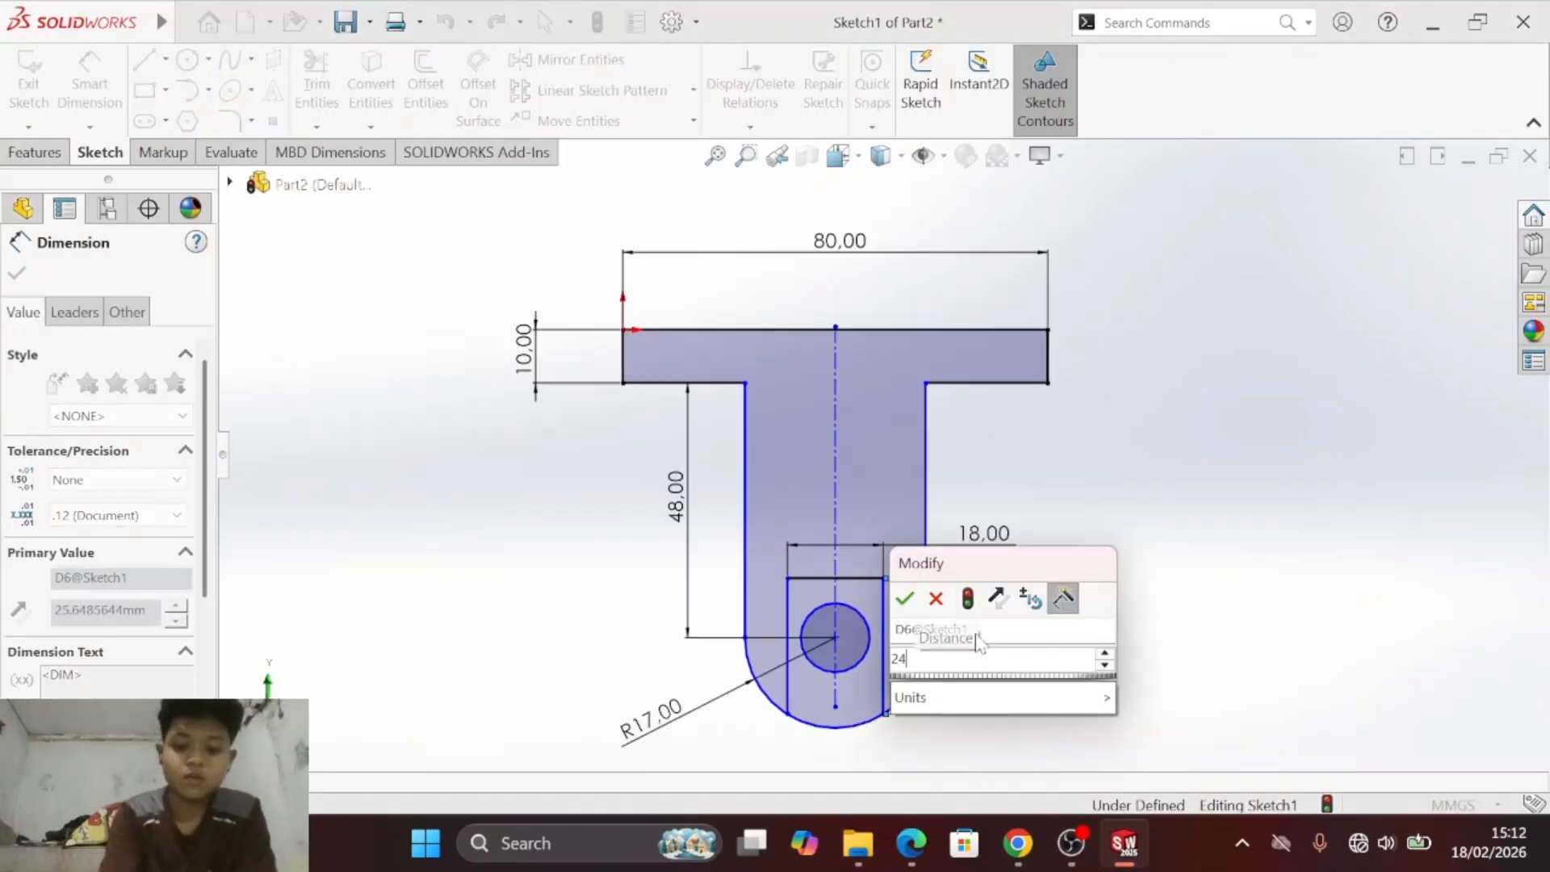
pyautogui.press('Return')
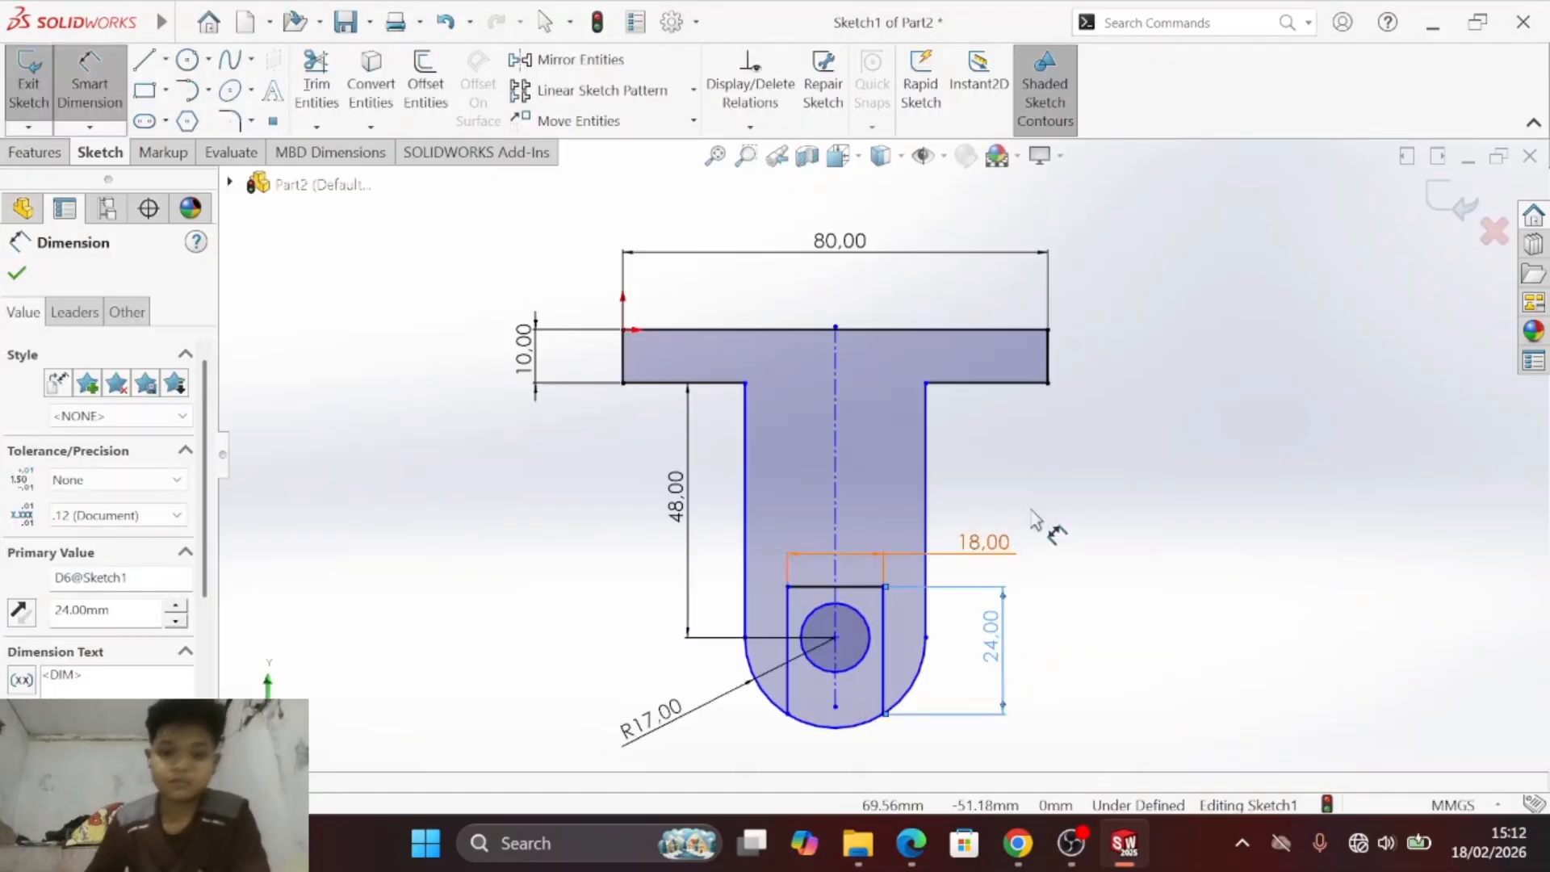
# - Delete the 48 mm vertical dimension and the R17 radius dimension of the lower arc
pyautogui.press('Escape')
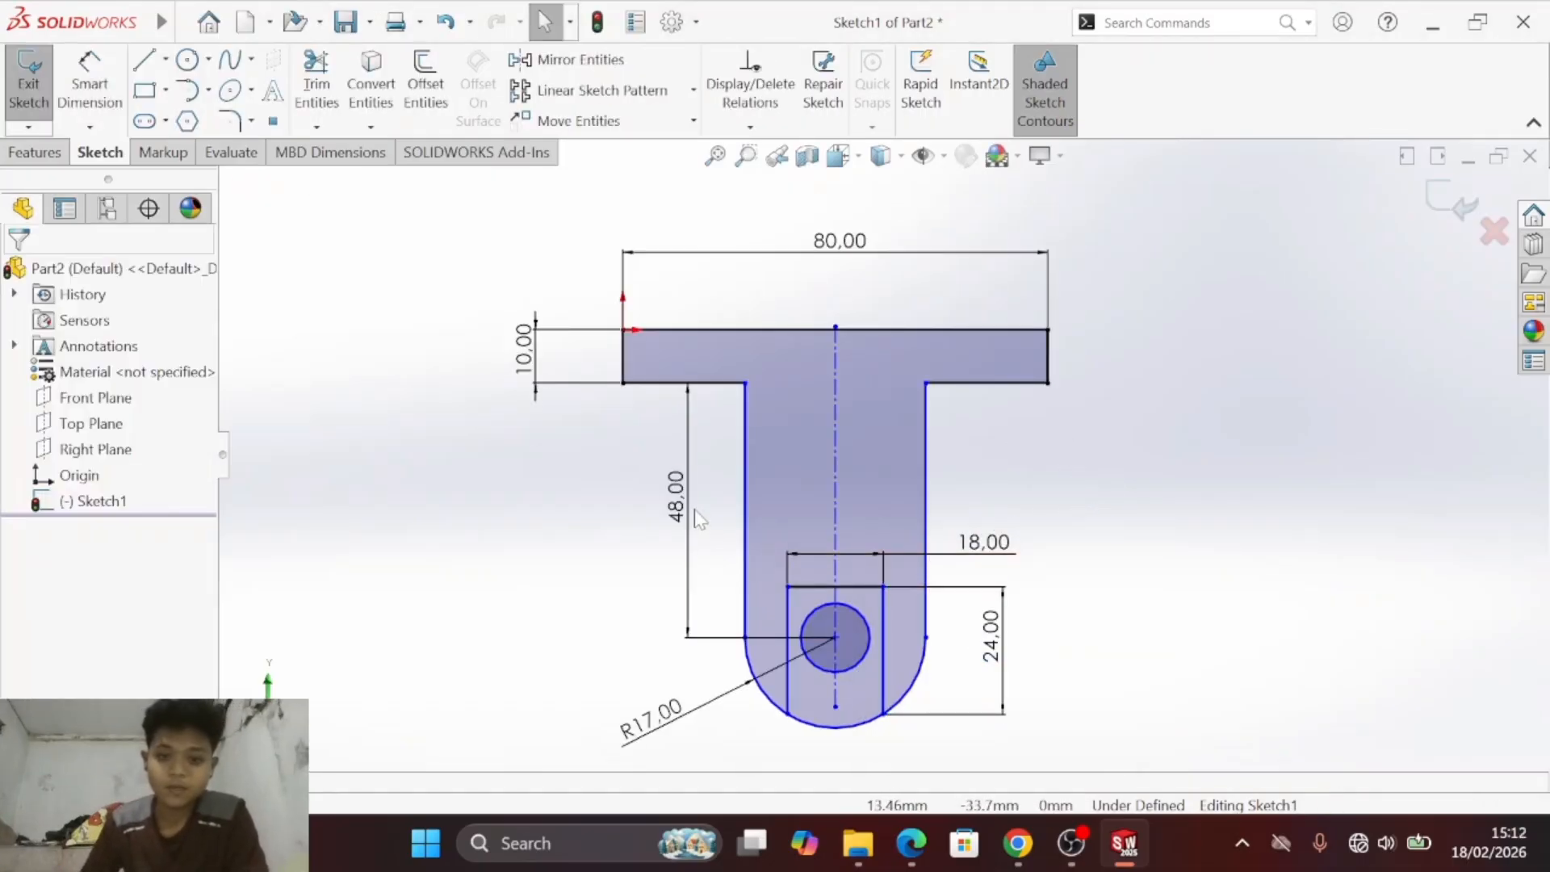
pyautogui.click(653, 715)
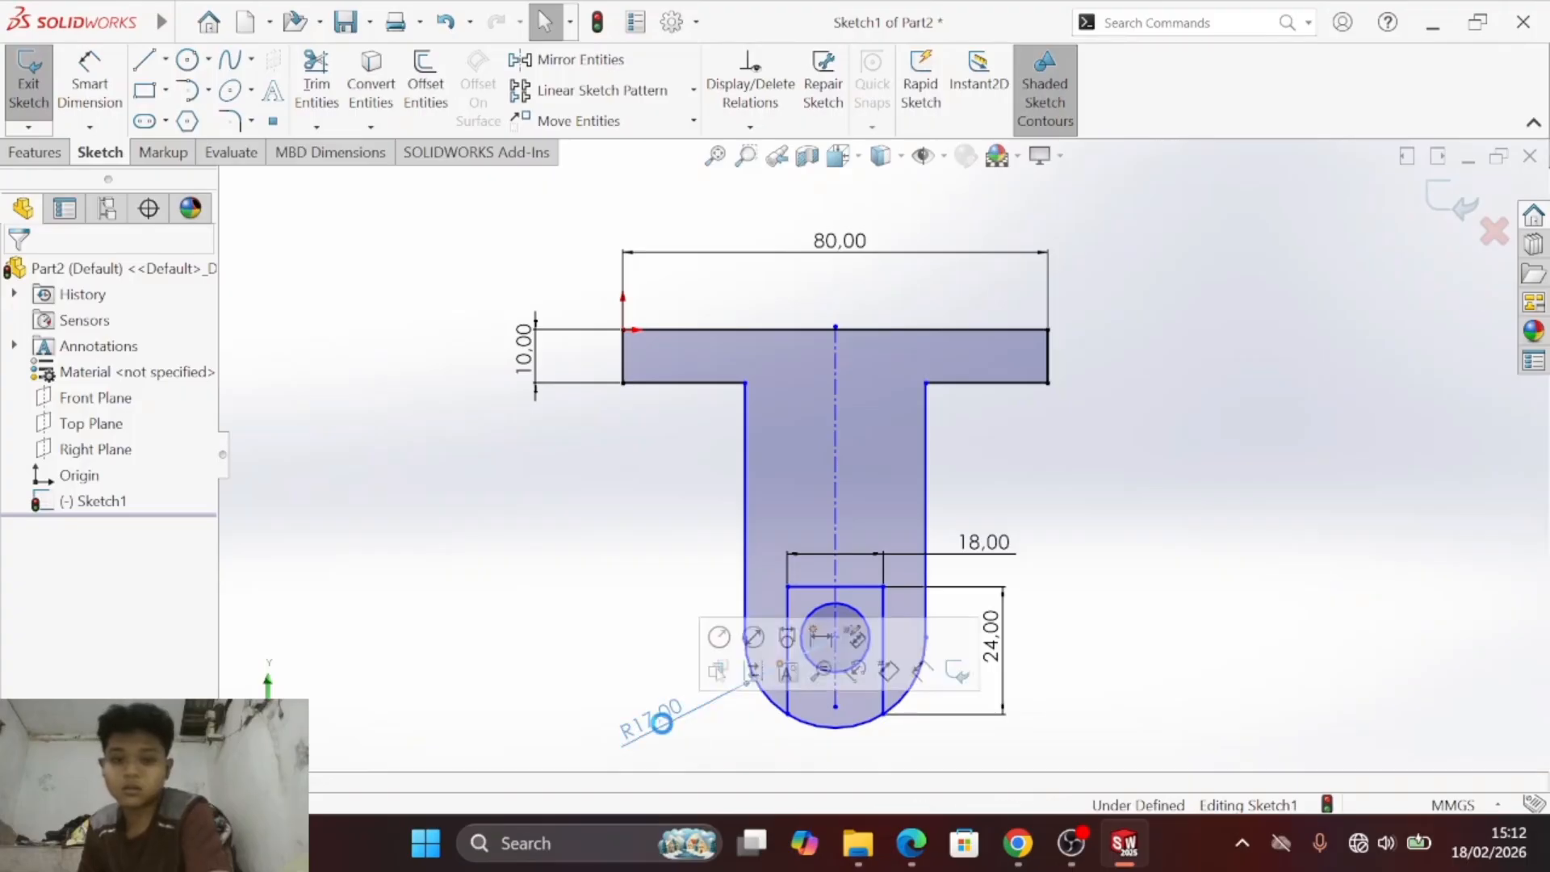
pyautogui.press('Delete')
# - Dimension the vertical distance from the flange's underside to the centre of the lower arc as 48 mm
pyautogui.click(117, 93)
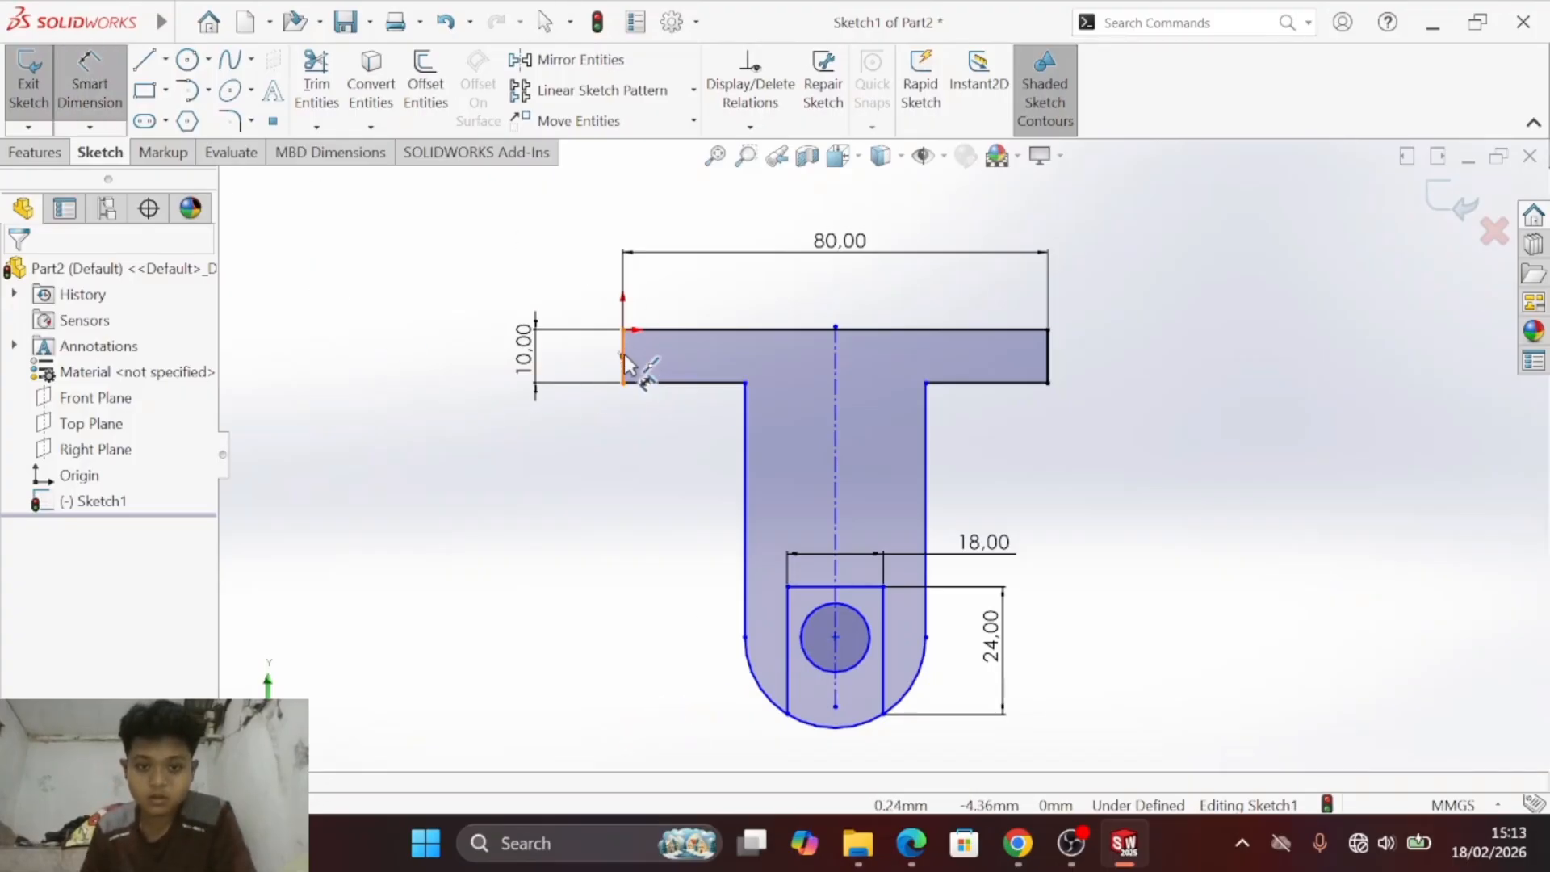
pyautogui.click(641, 386)
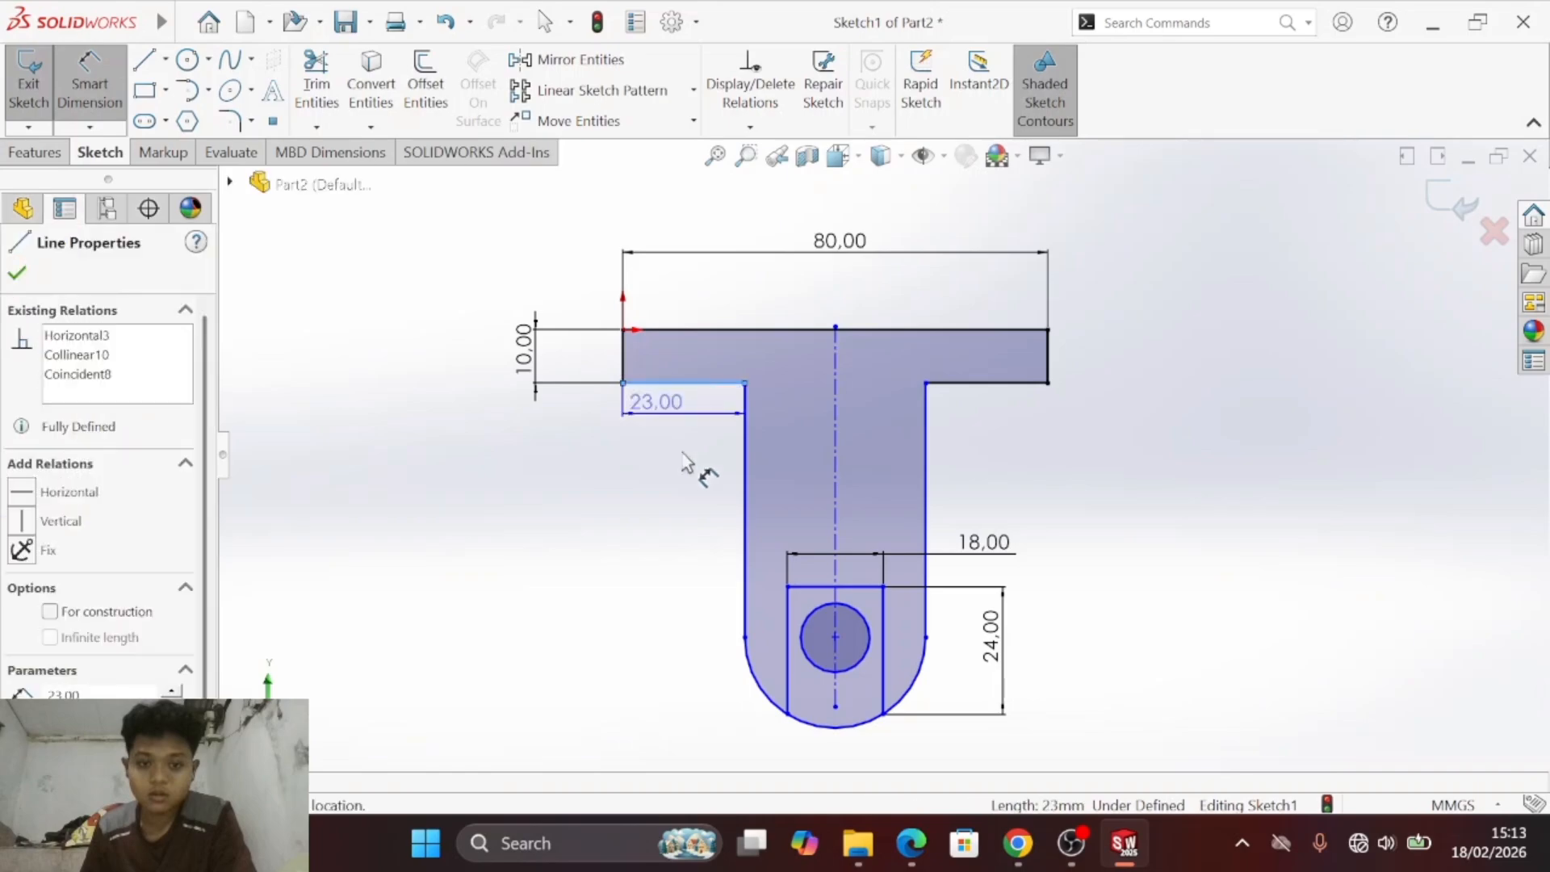
pyautogui.click(756, 687)
pyautogui.click(682, 517)
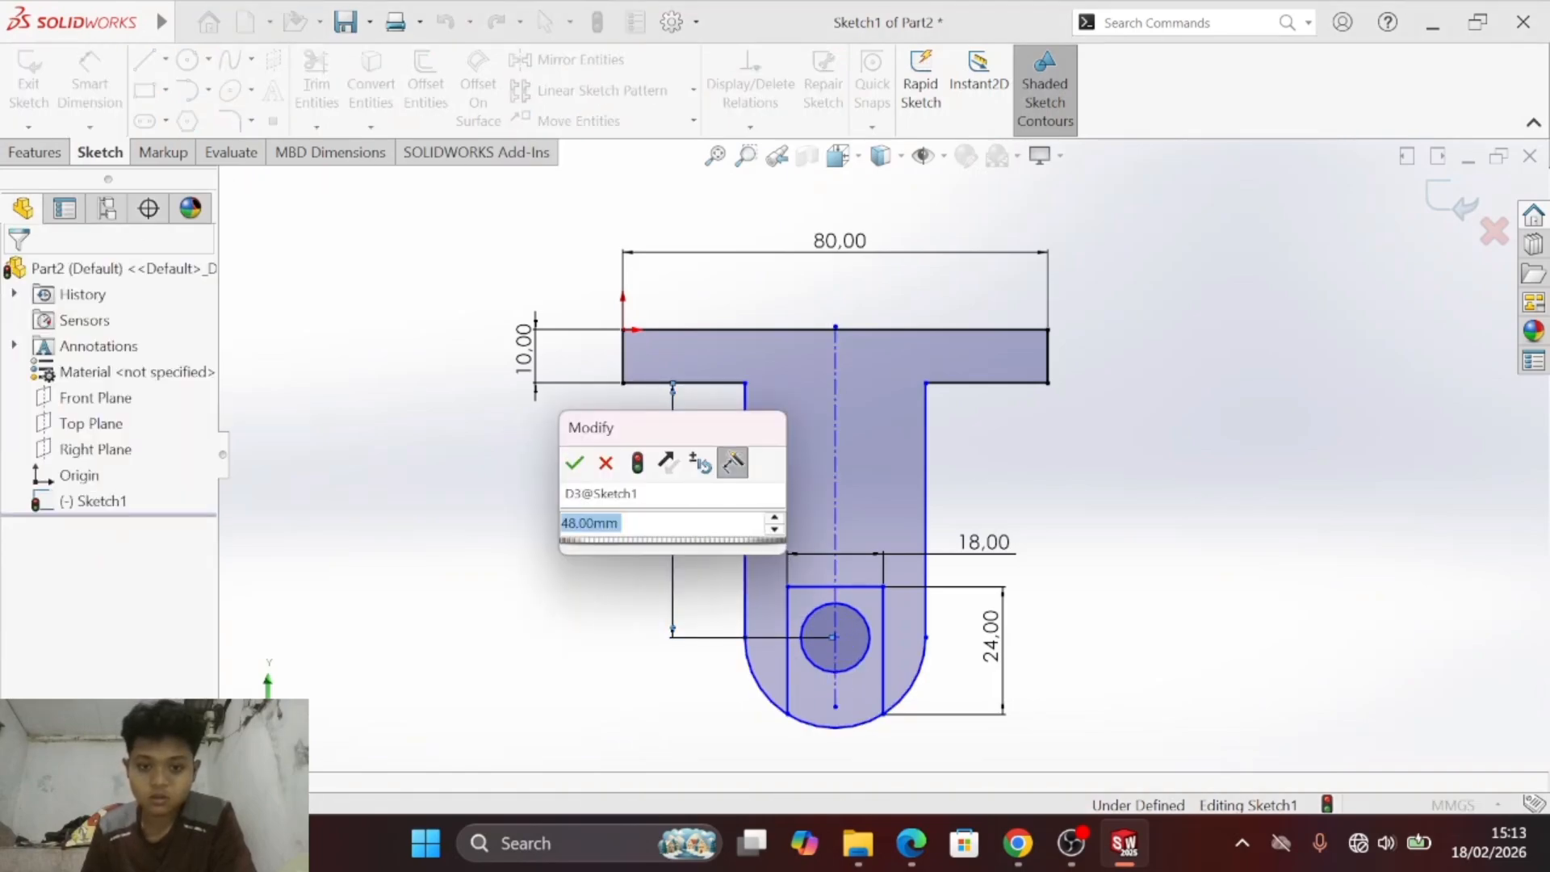
pyautogui.click(575, 463)
pyautogui.press('Escape')
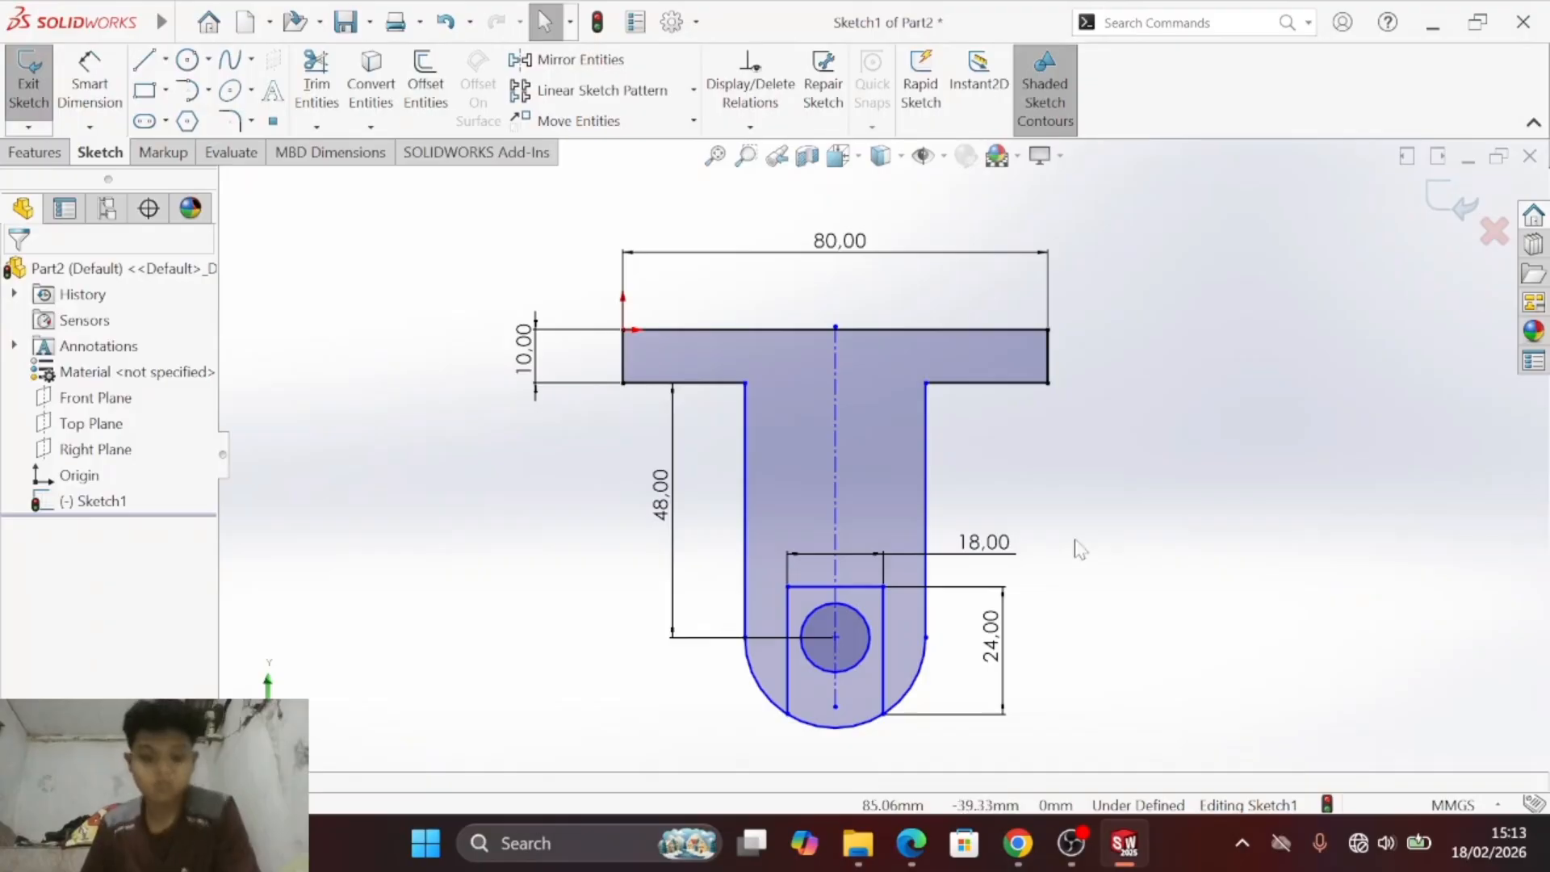
# - Compare the sketch with exercise b) in the PDF and dimension the lower arc with a radius of 17 mm
pyautogui.hotkey('alt', 'Tab')
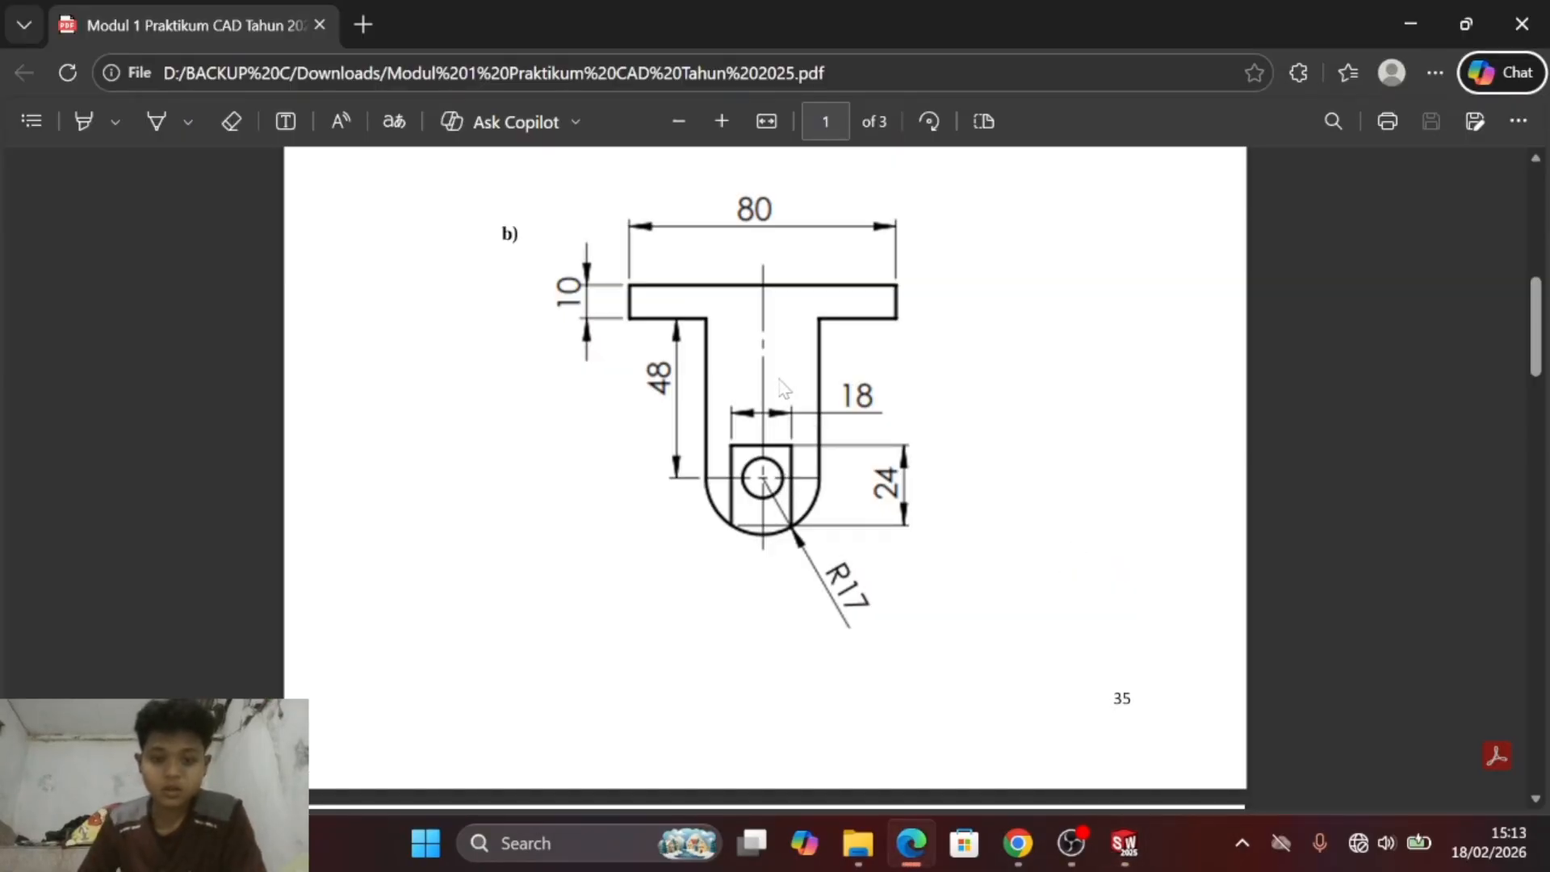
pyautogui.hotkey('alt', 'Tab')
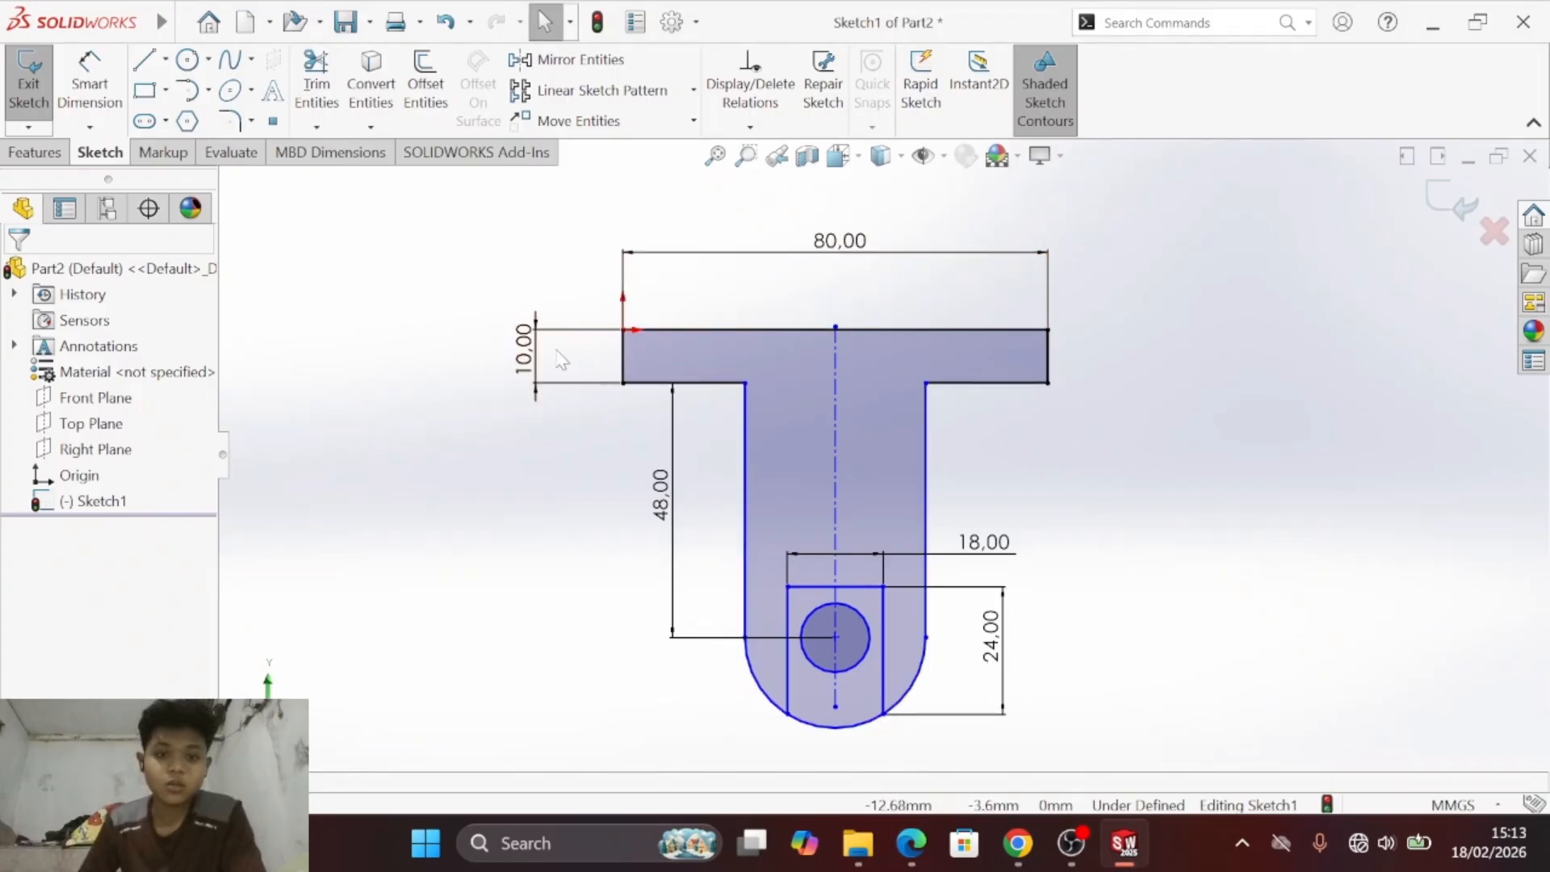
pyautogui.hotkey('alt', 'Tab')
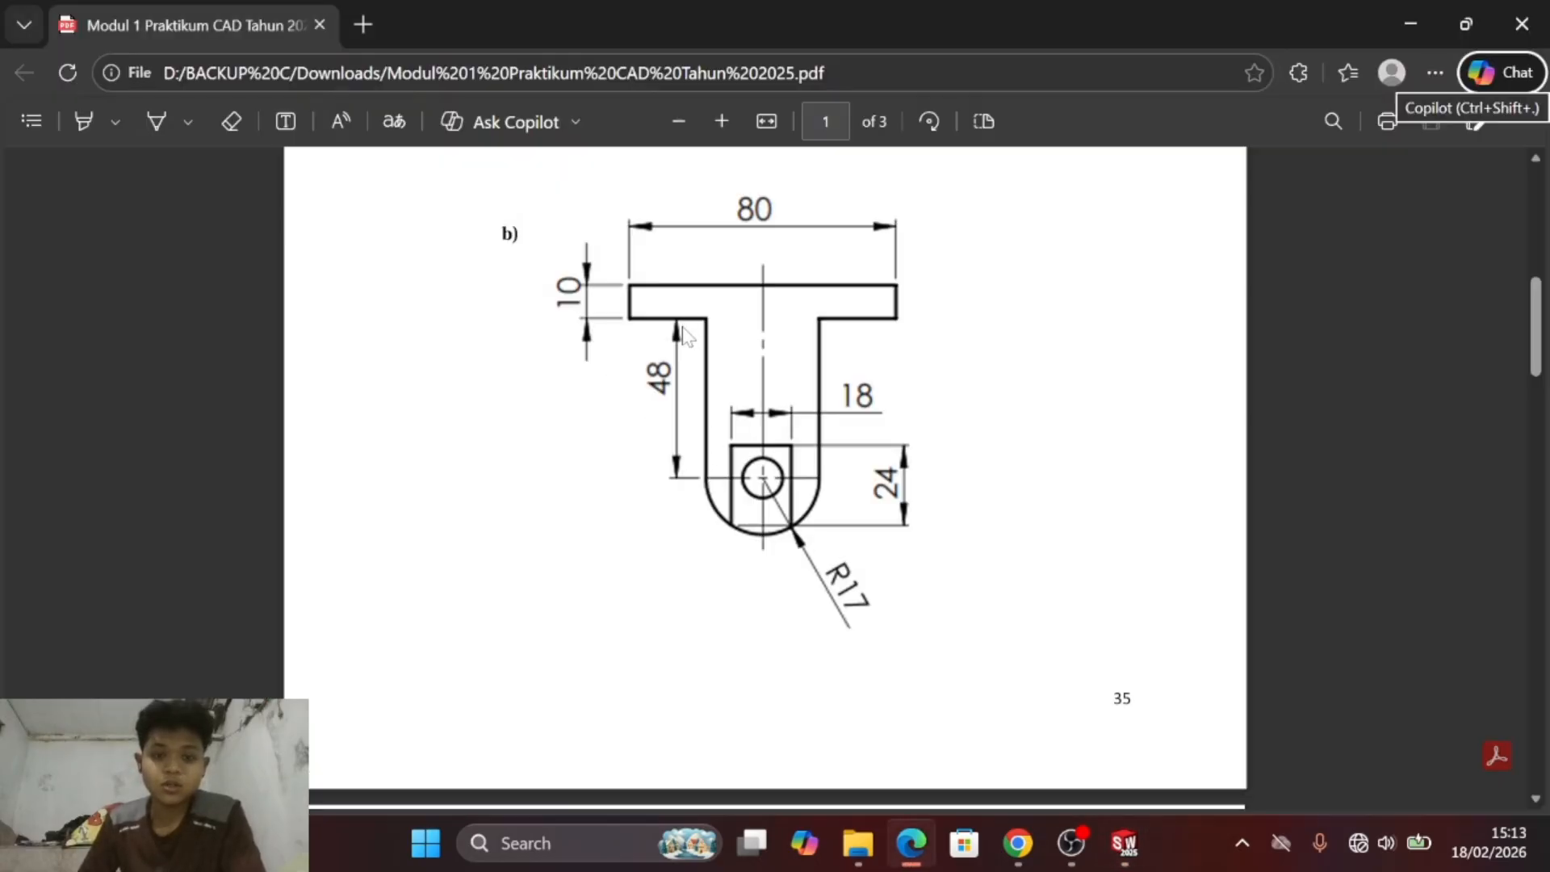
pyautogui.hotkey('alt', 'Tab')
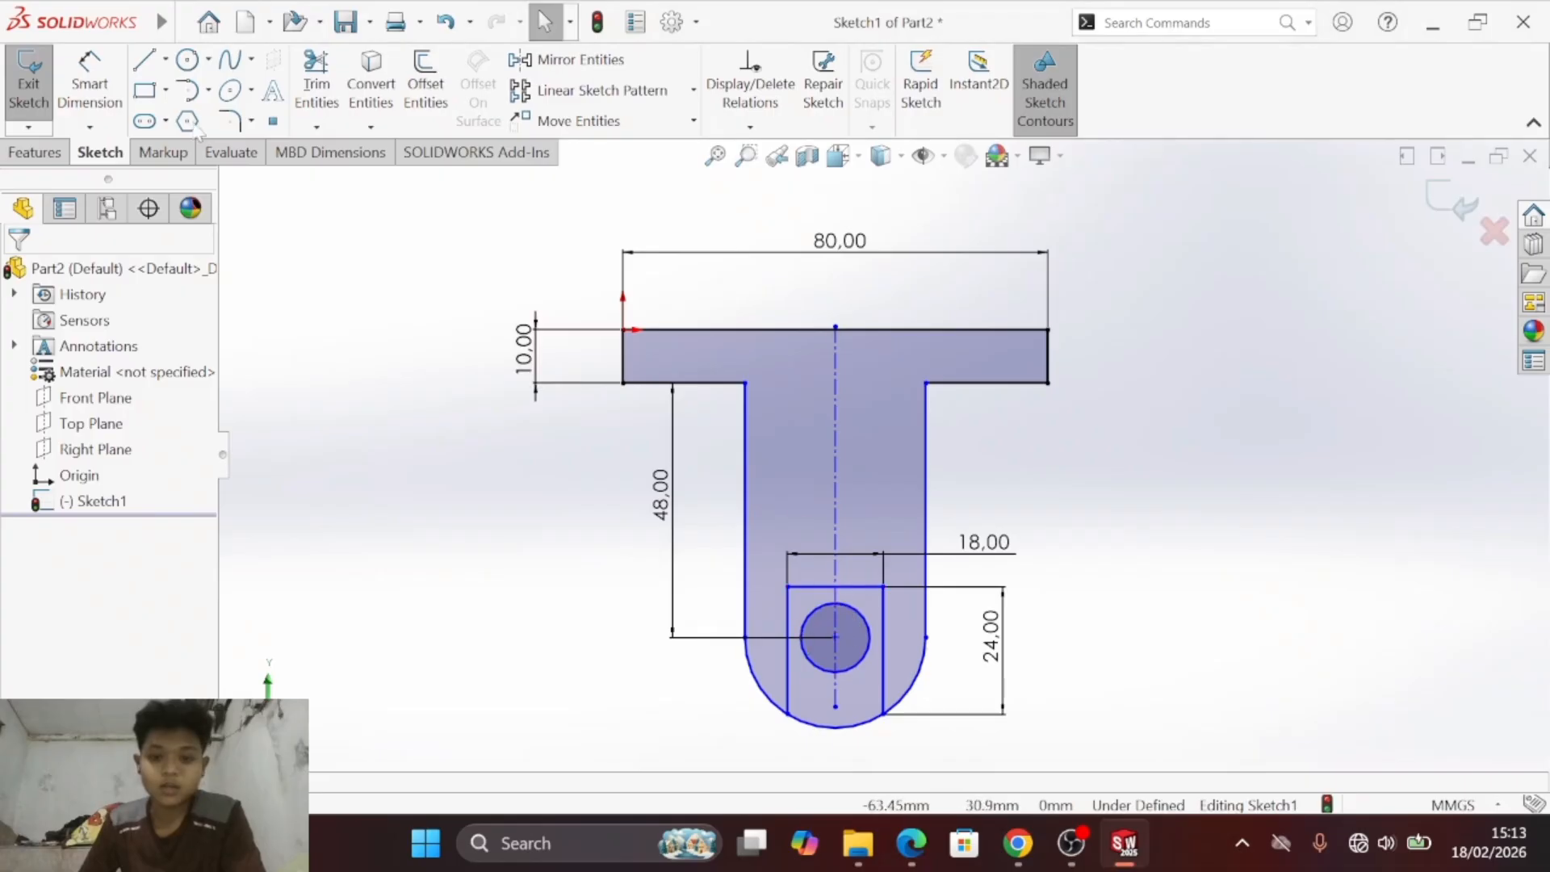
pyautogui.click(89, 85)
pyautogui.click(754, 682)
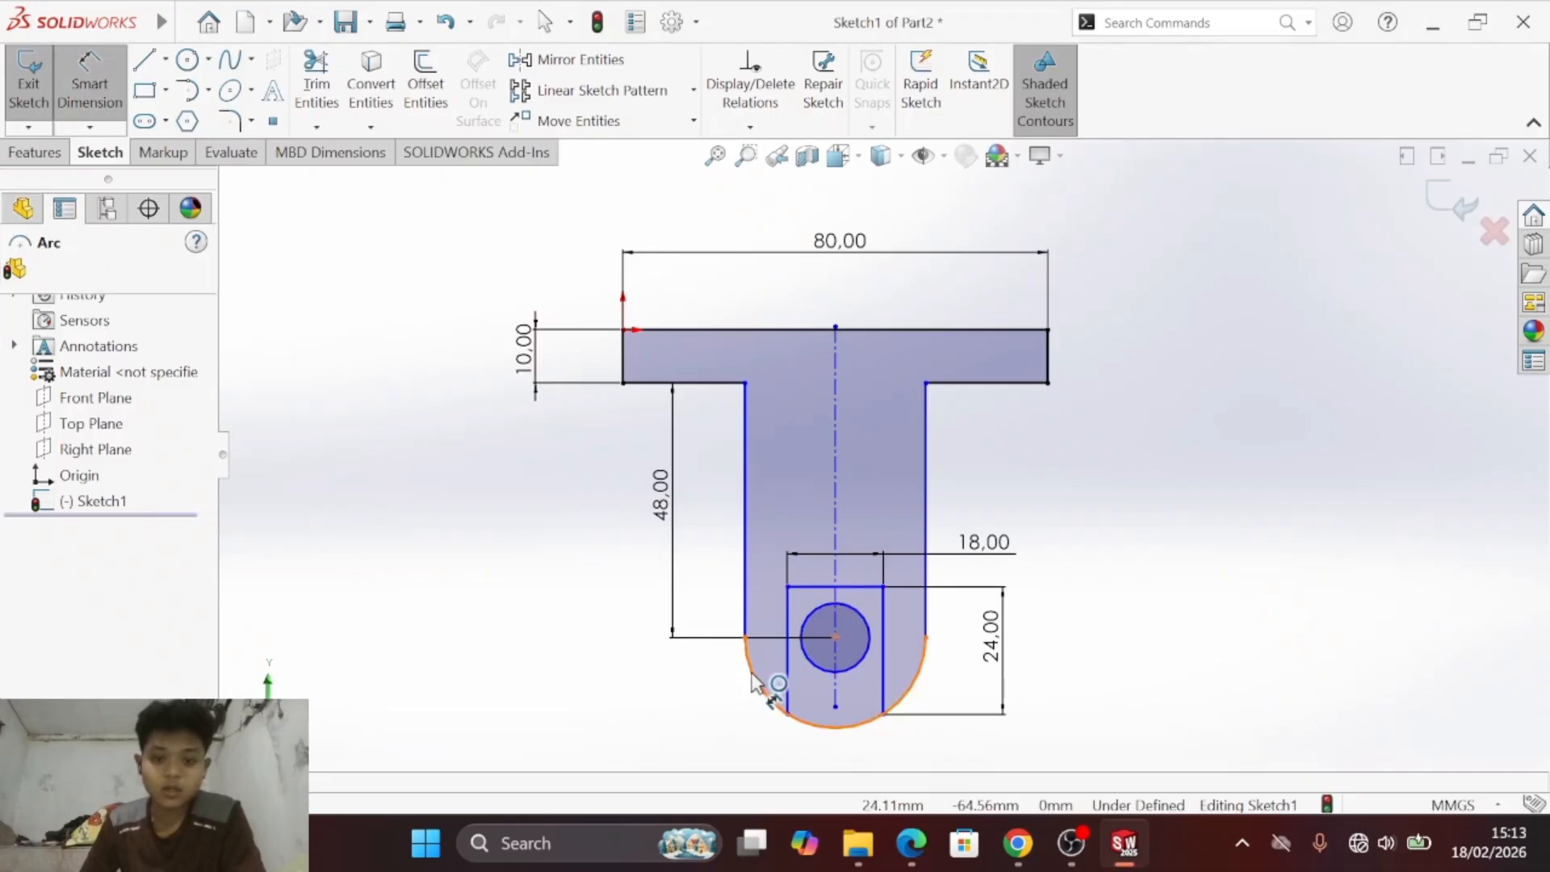
pyautogui.click(666, 726)
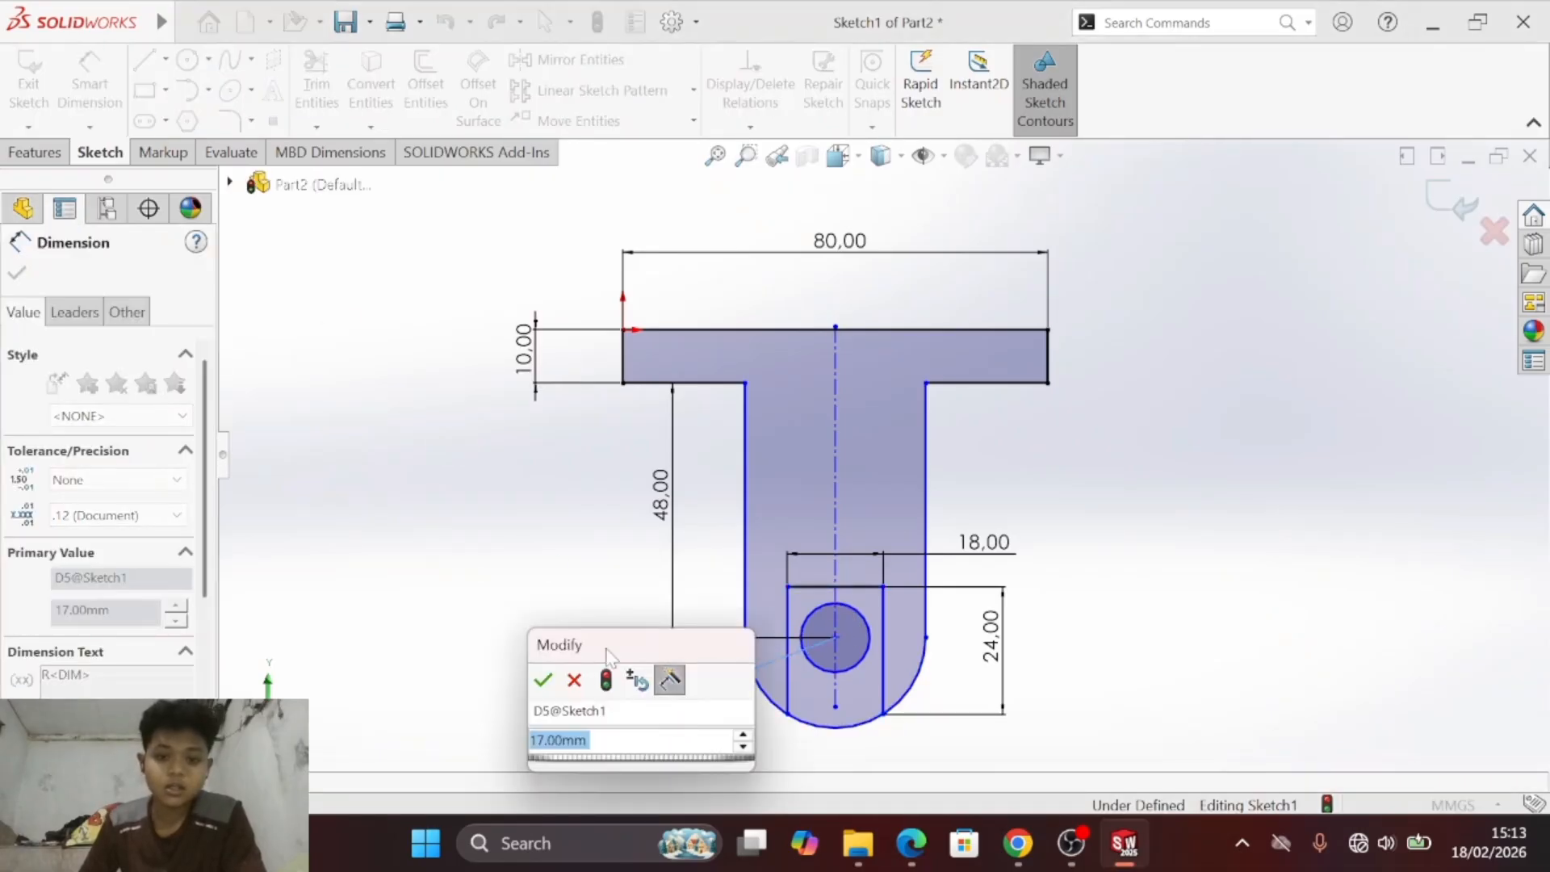
pyautogui.click(544, 680)
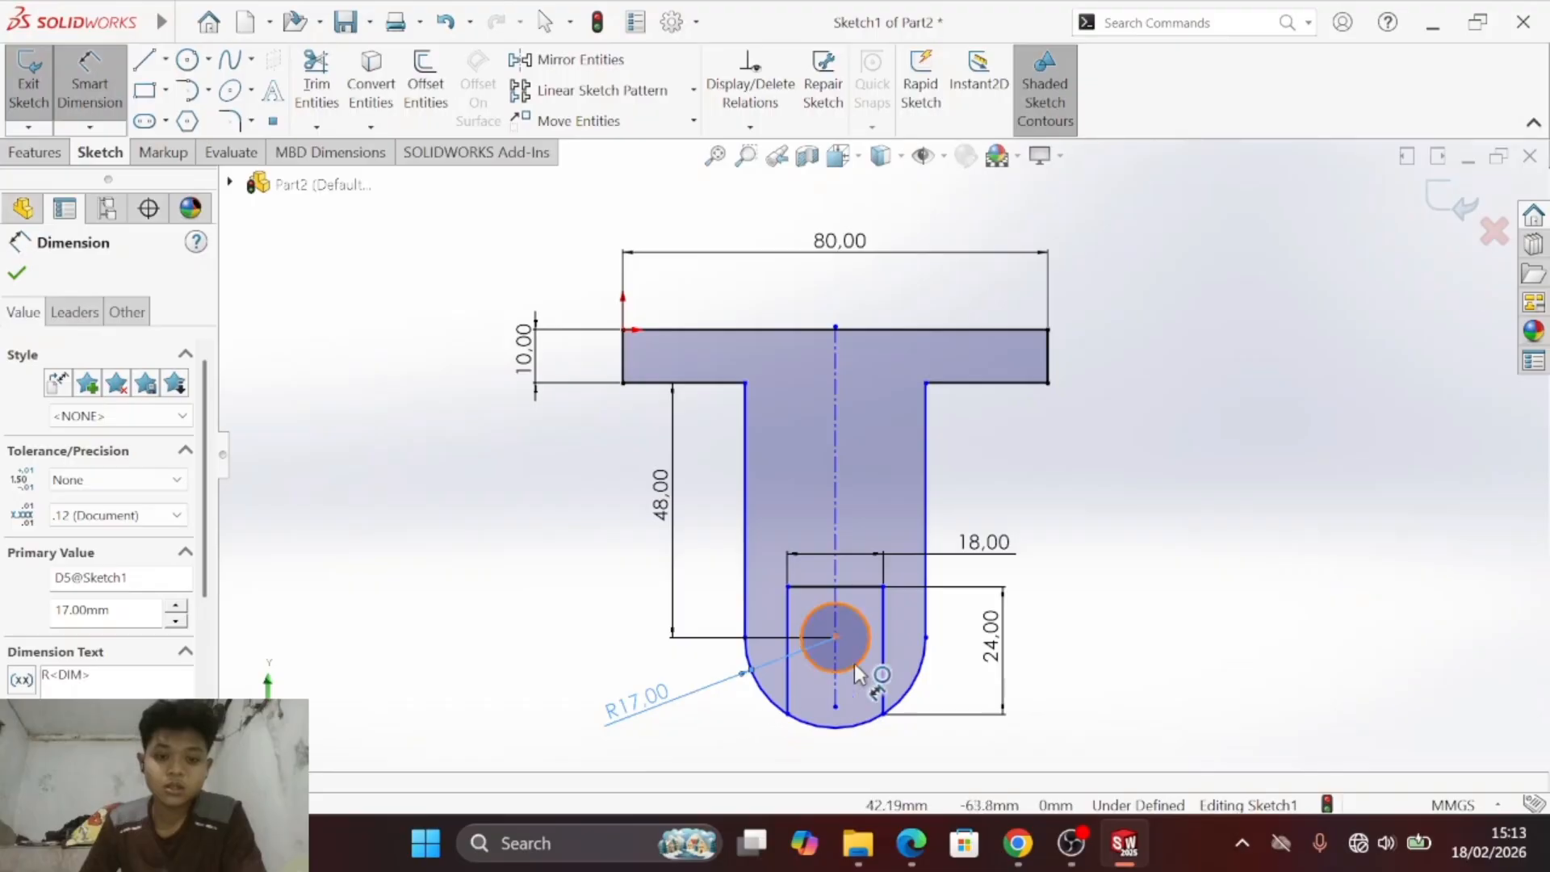
# - Check the hole in the PDF drawing of exercise b) and dimension the small circle with a 13 mm diameter
pyautogui.hotkey('alt', 'Tab')
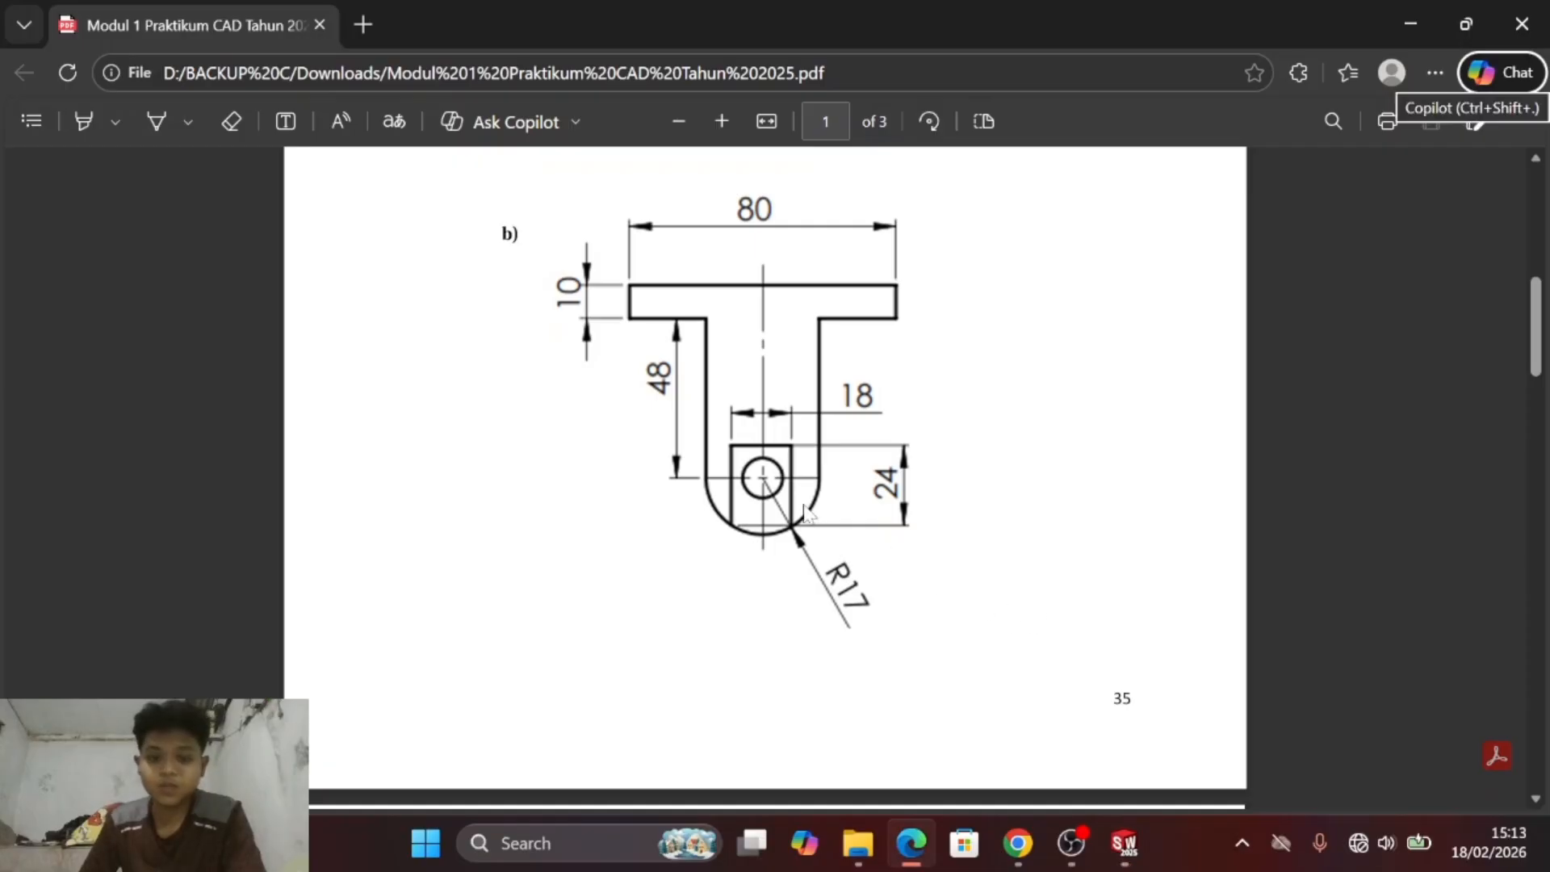
pyautogui.hotkey('alt', 'Tab')
pyautogui.hotkey('alt', 'Tab')
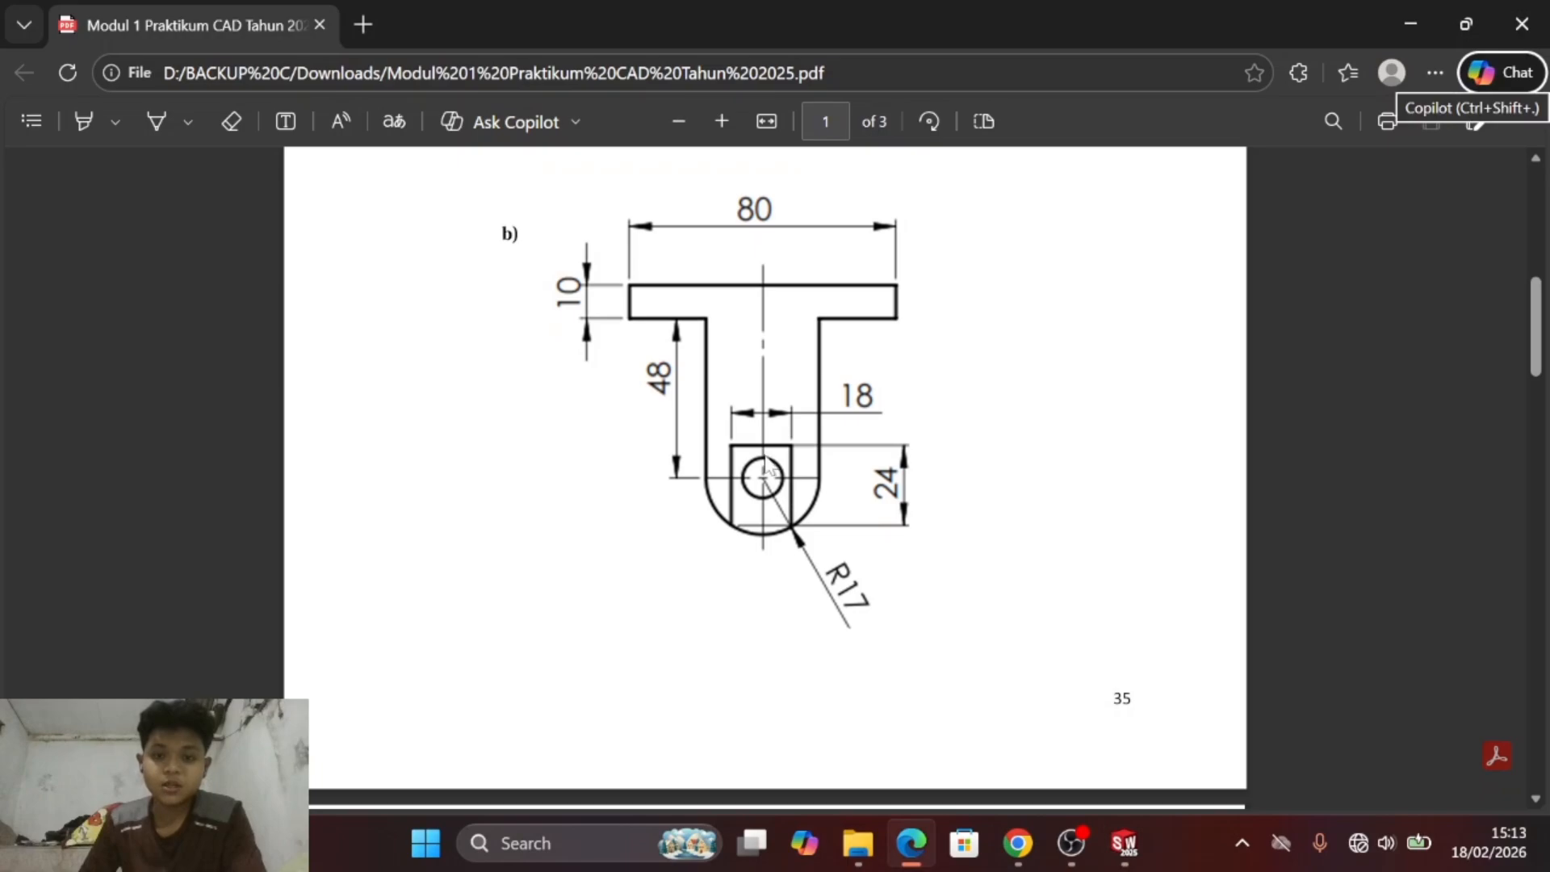
pyautogui.hotkey('alt', 'Tab')
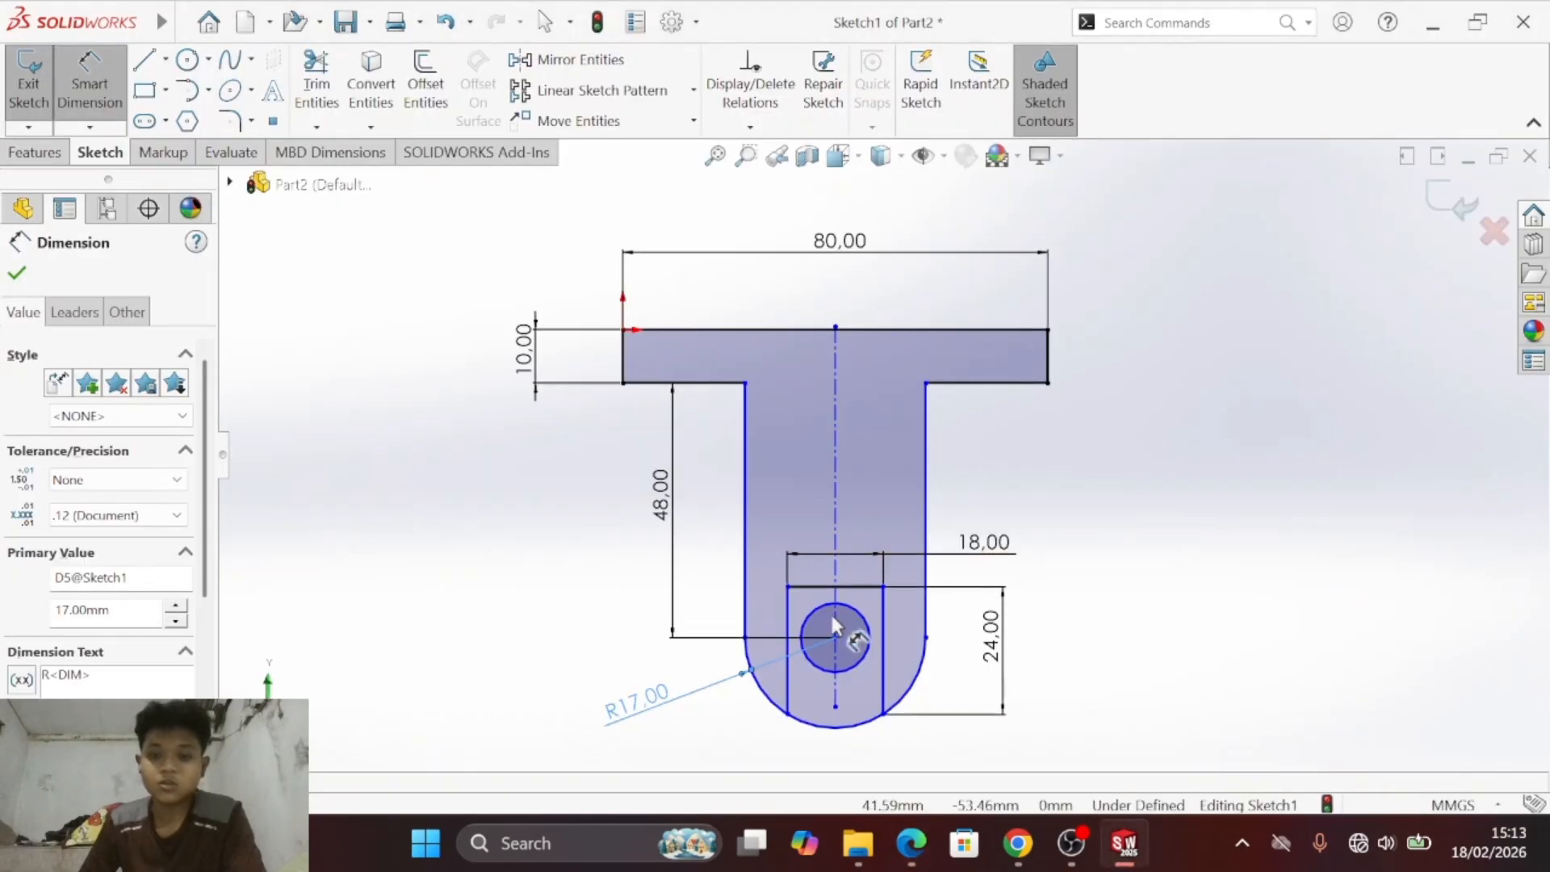
pyautogui.click(857, 665)
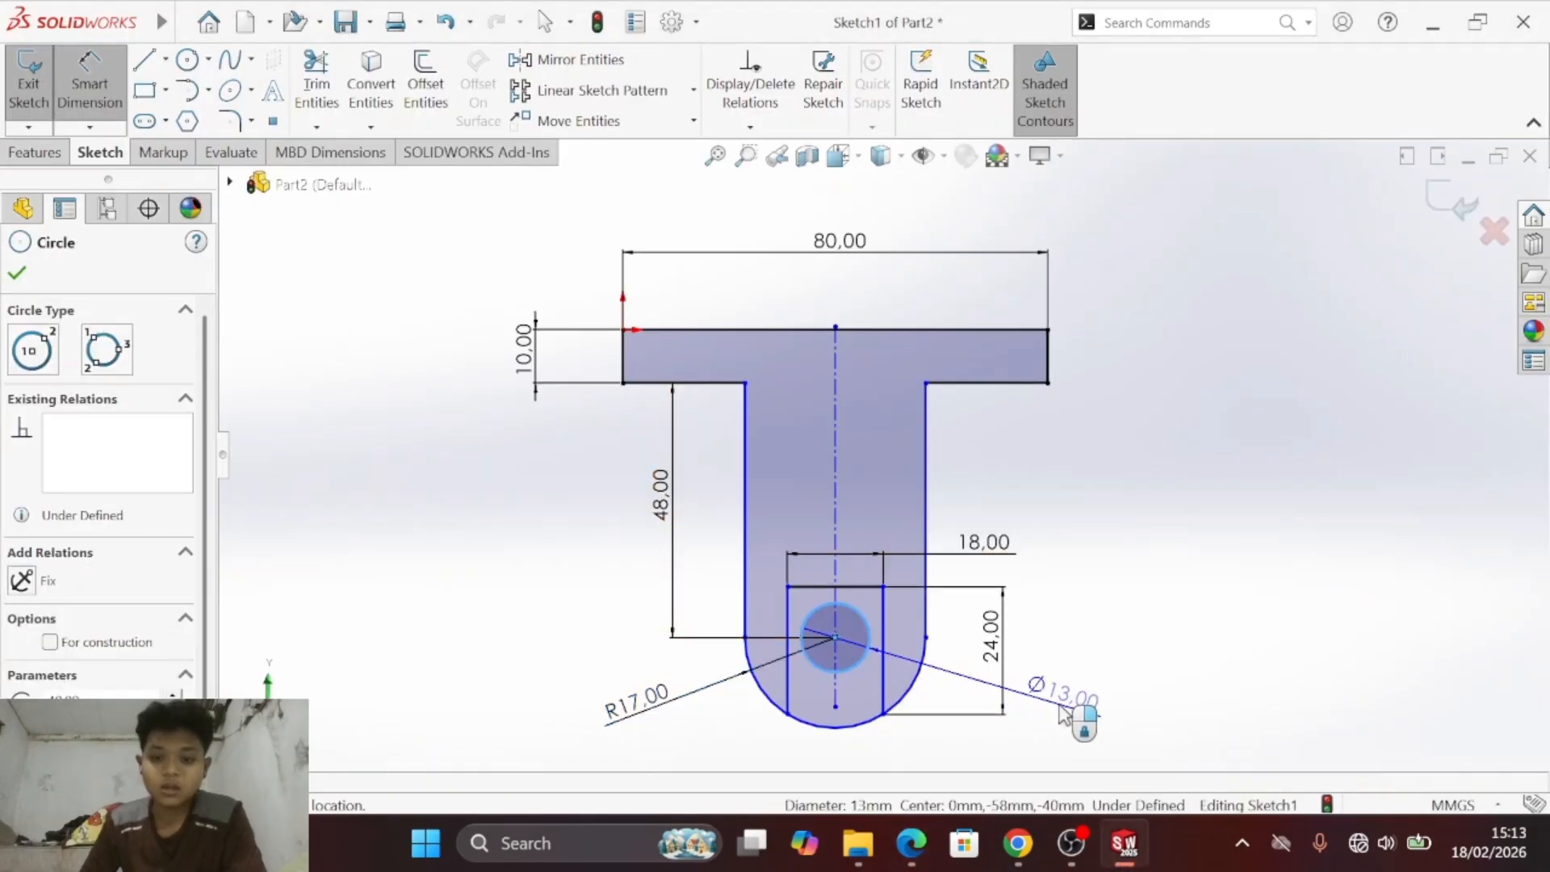
pyautogui.click(1064, 714)
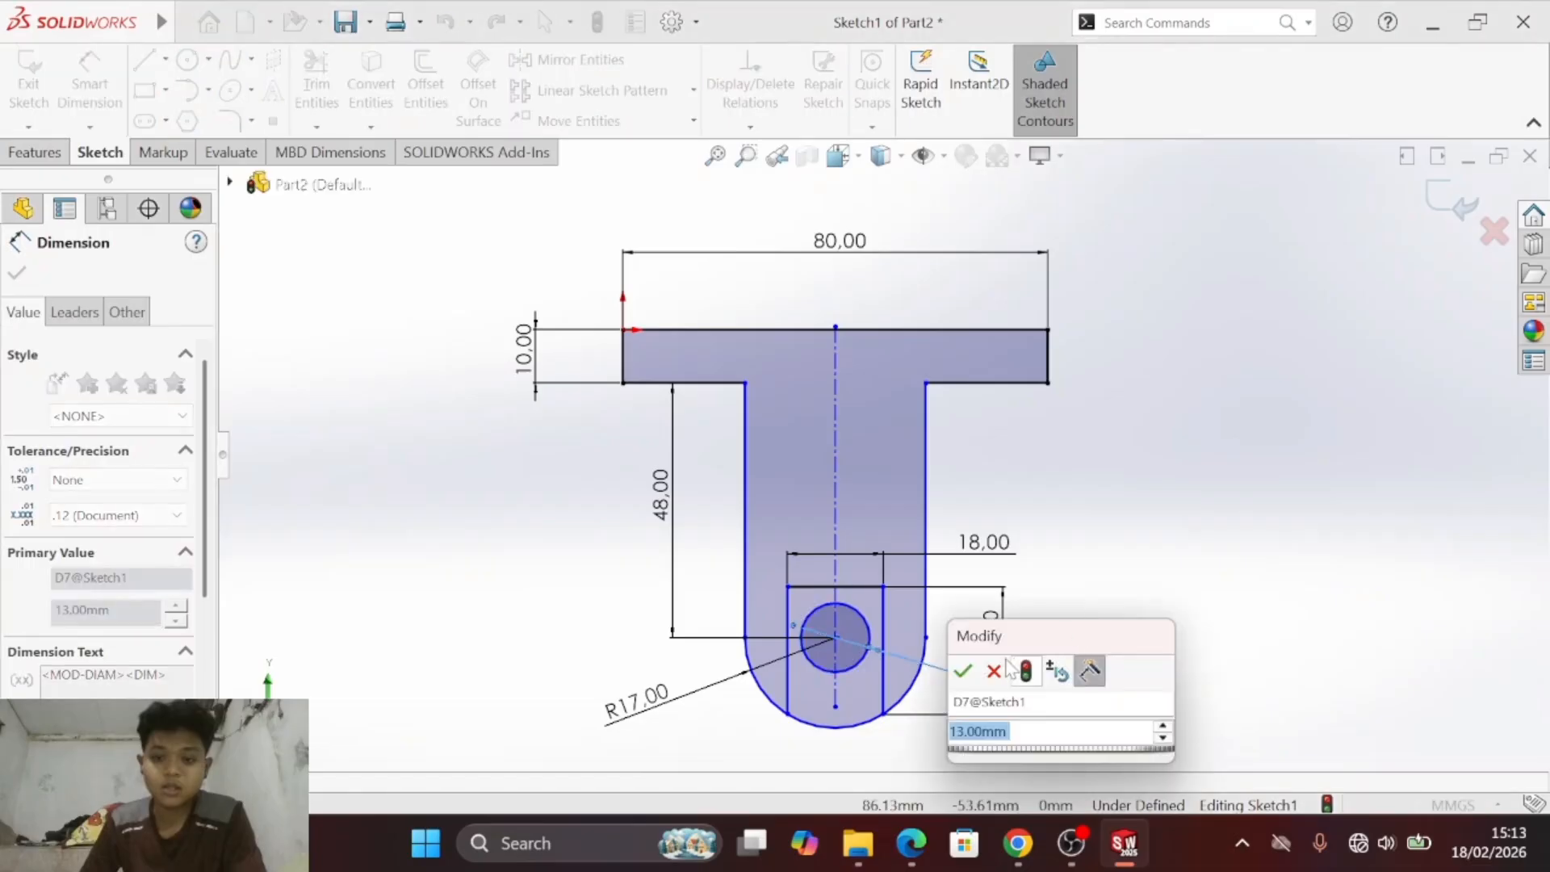
pyautogui.click(966, 671)
pyautogui.hotkey('alt', 'Tab')
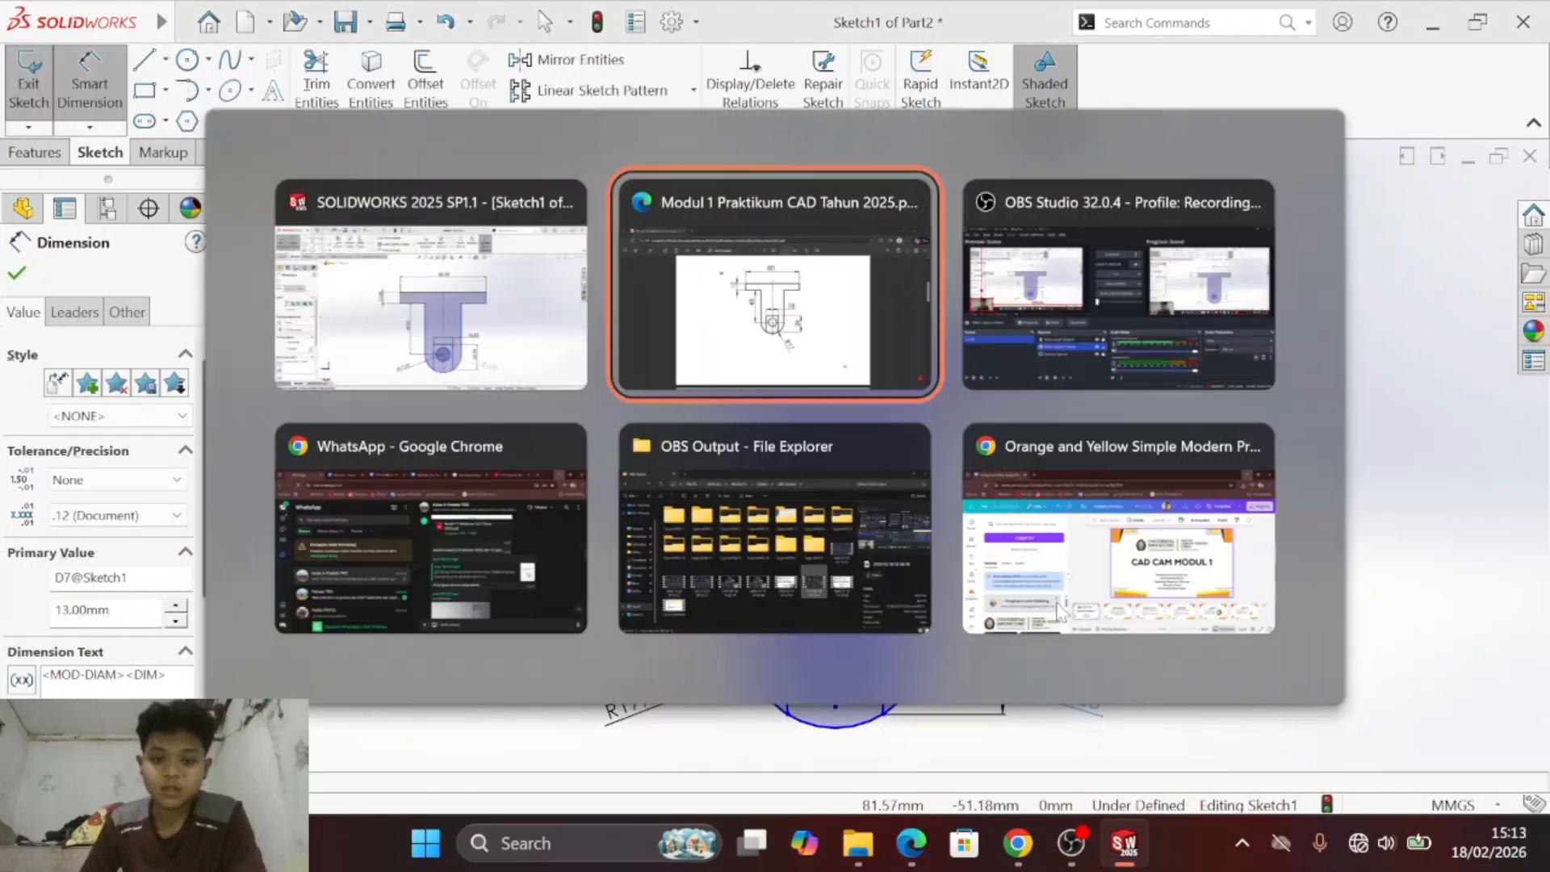
pyautogui.hotkey('alt', 'Tab')
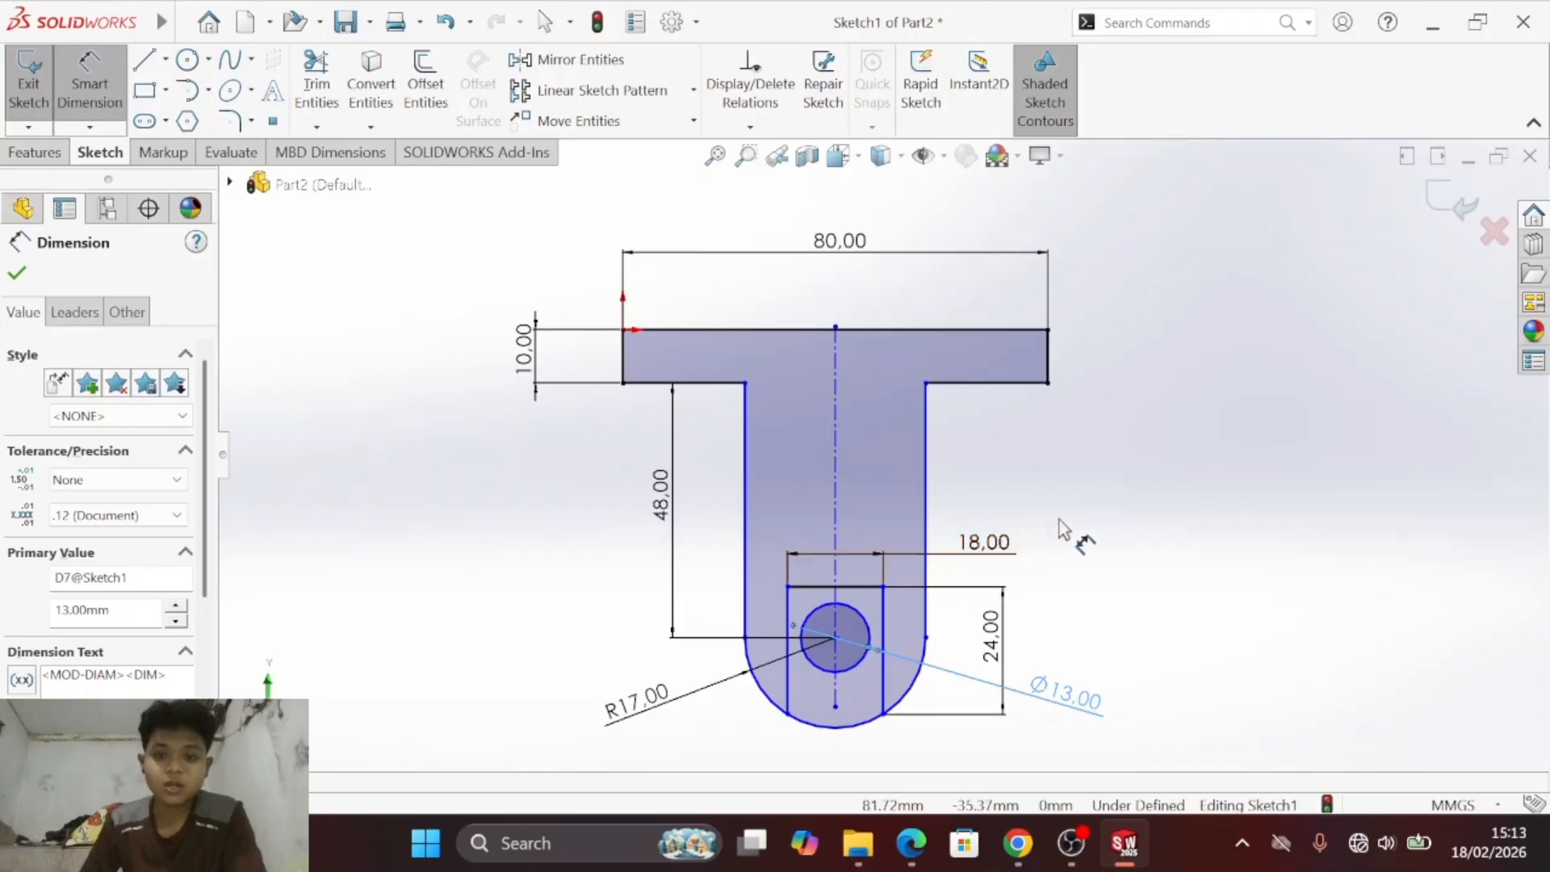
# - Try to add a width dimension between the two vertical sides of the stem
pyautogui.click(744, 453)
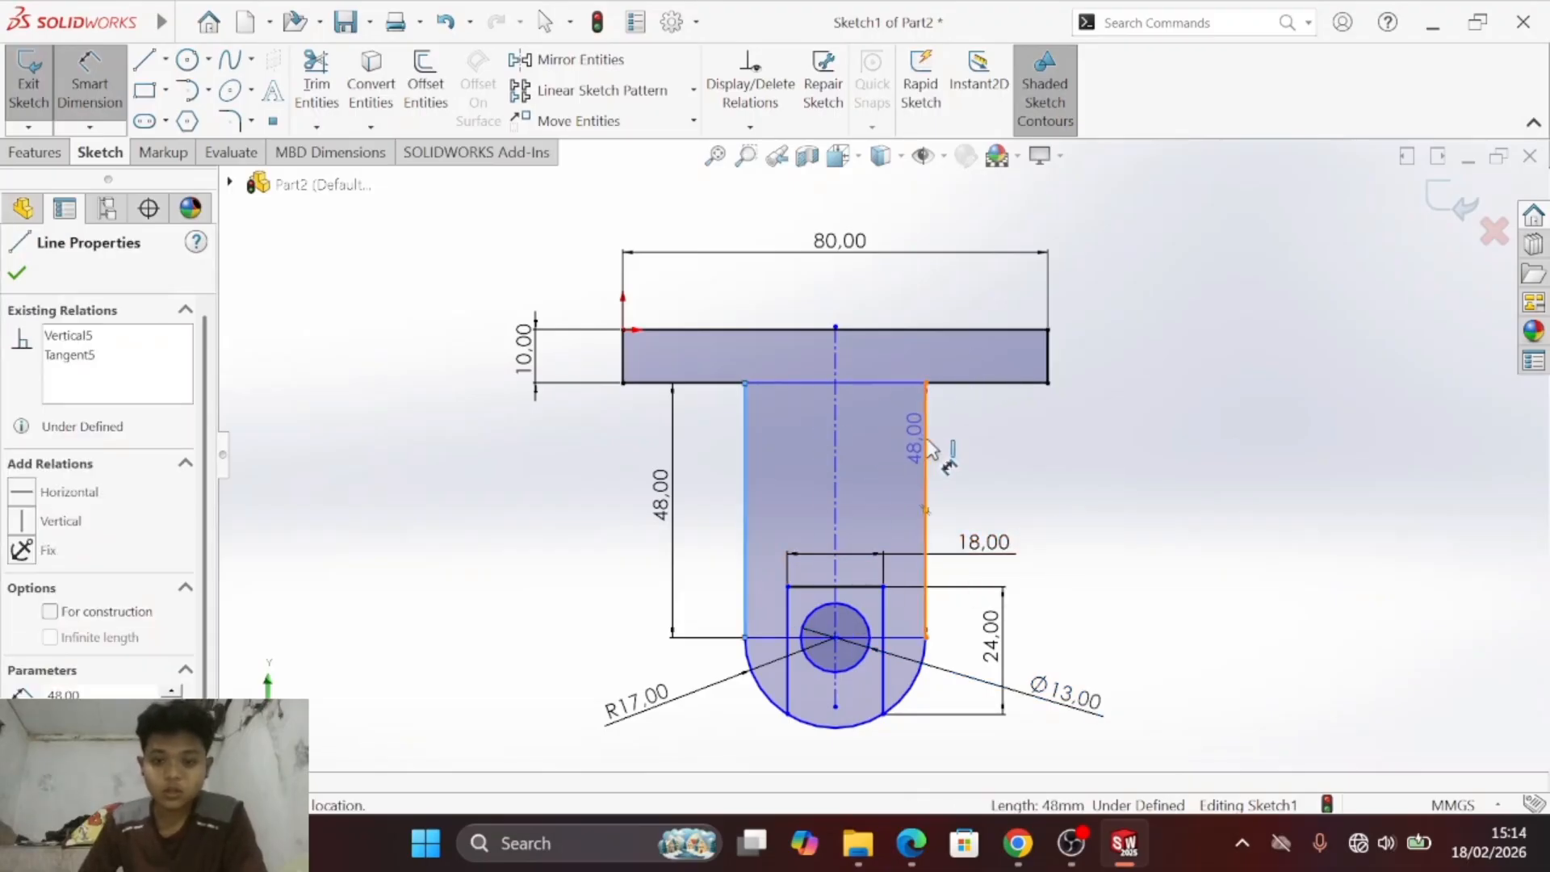
pyautogui.click(926, 443)
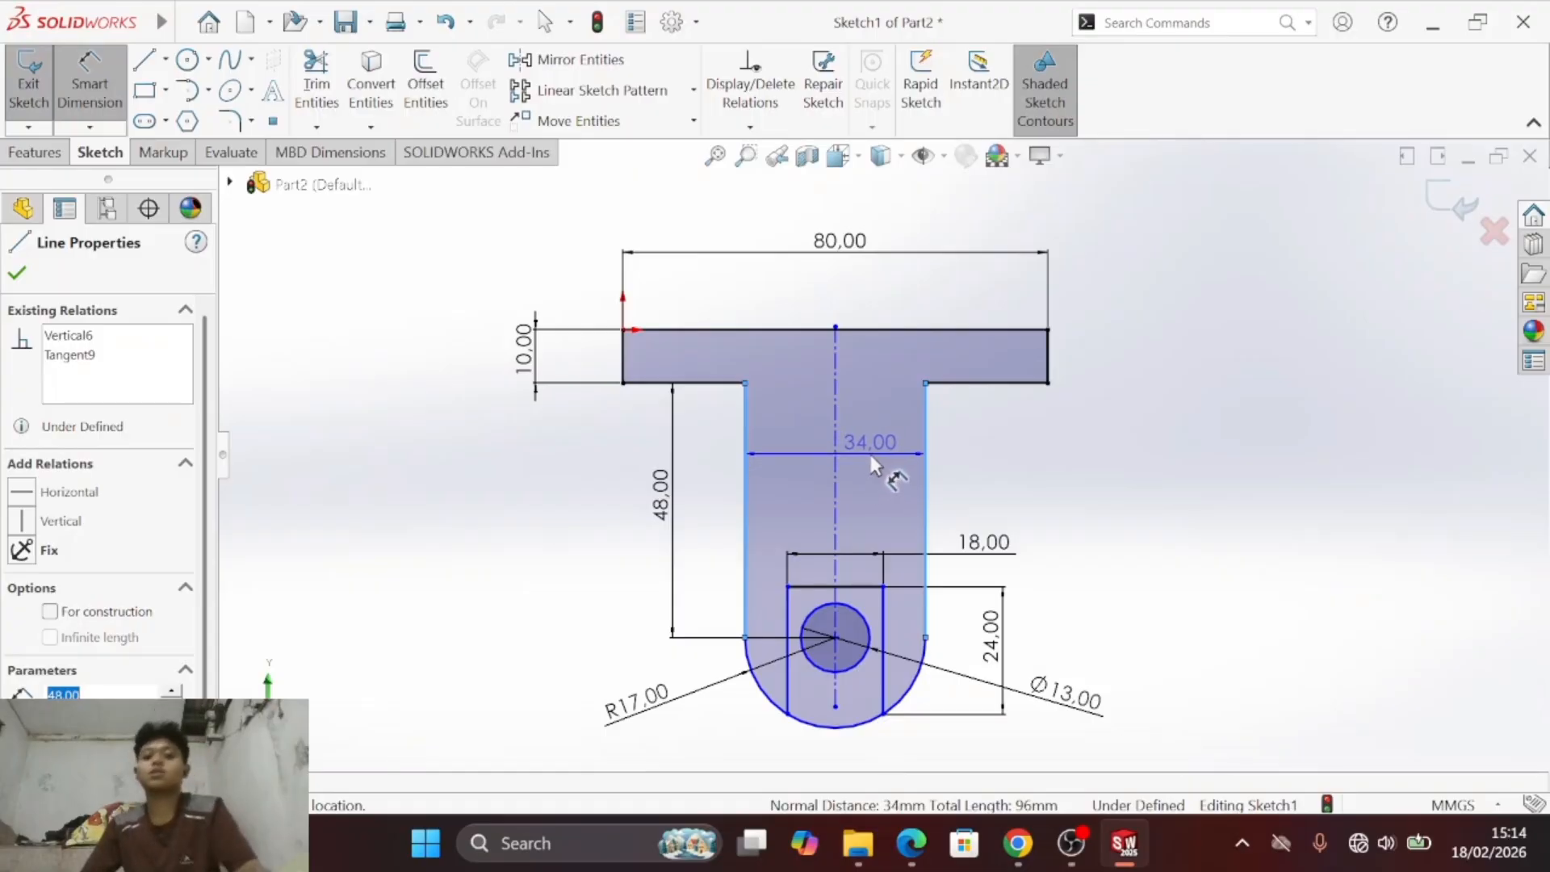
pyautogui.click(868, 456)
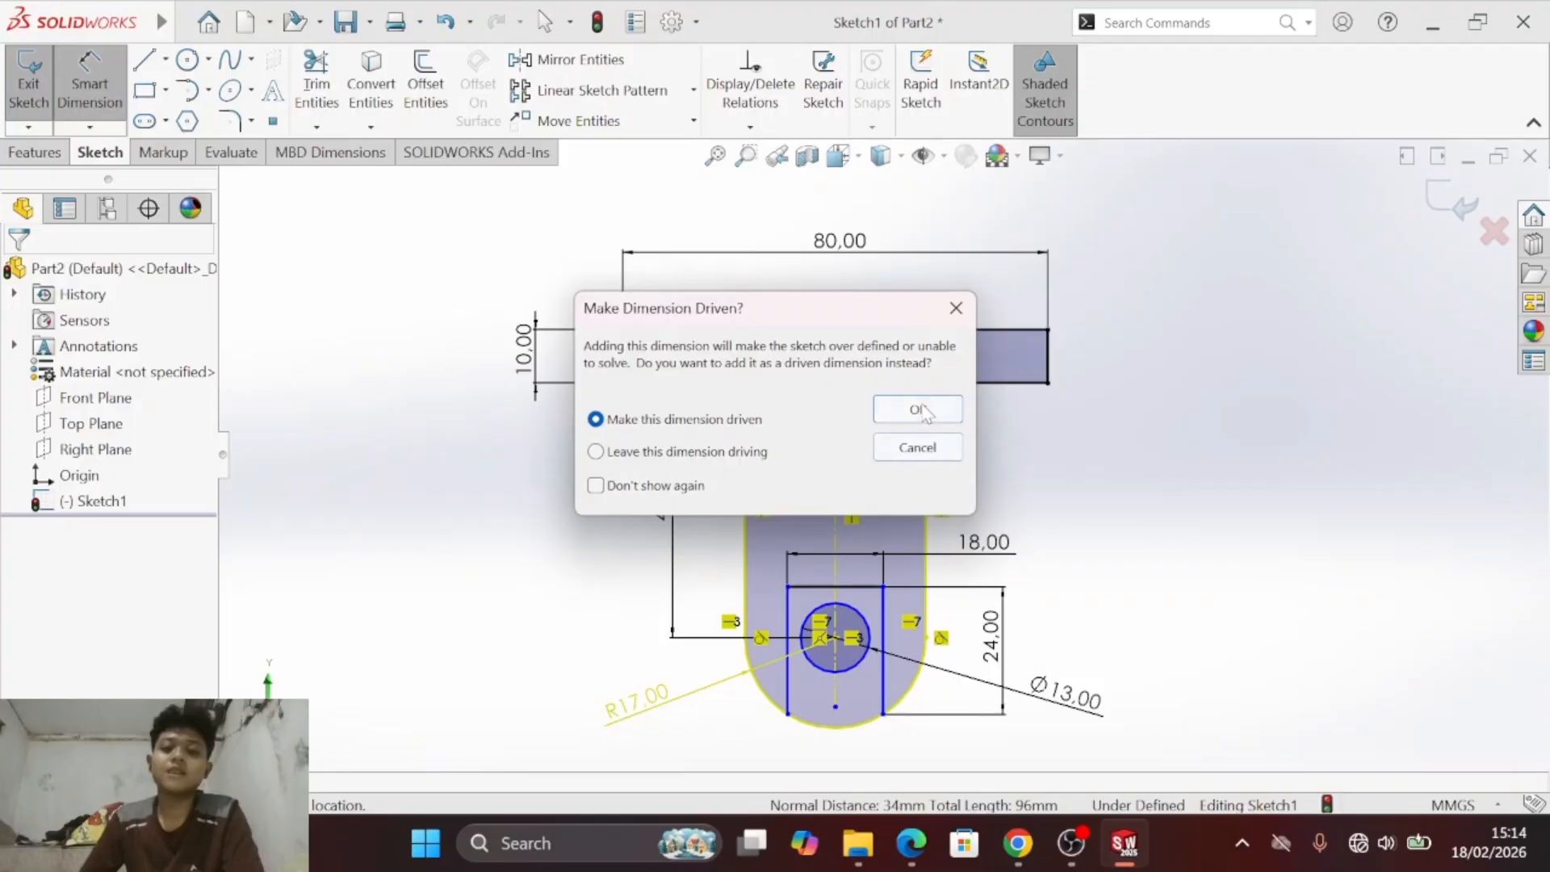
pyautogui.click(918, 447)
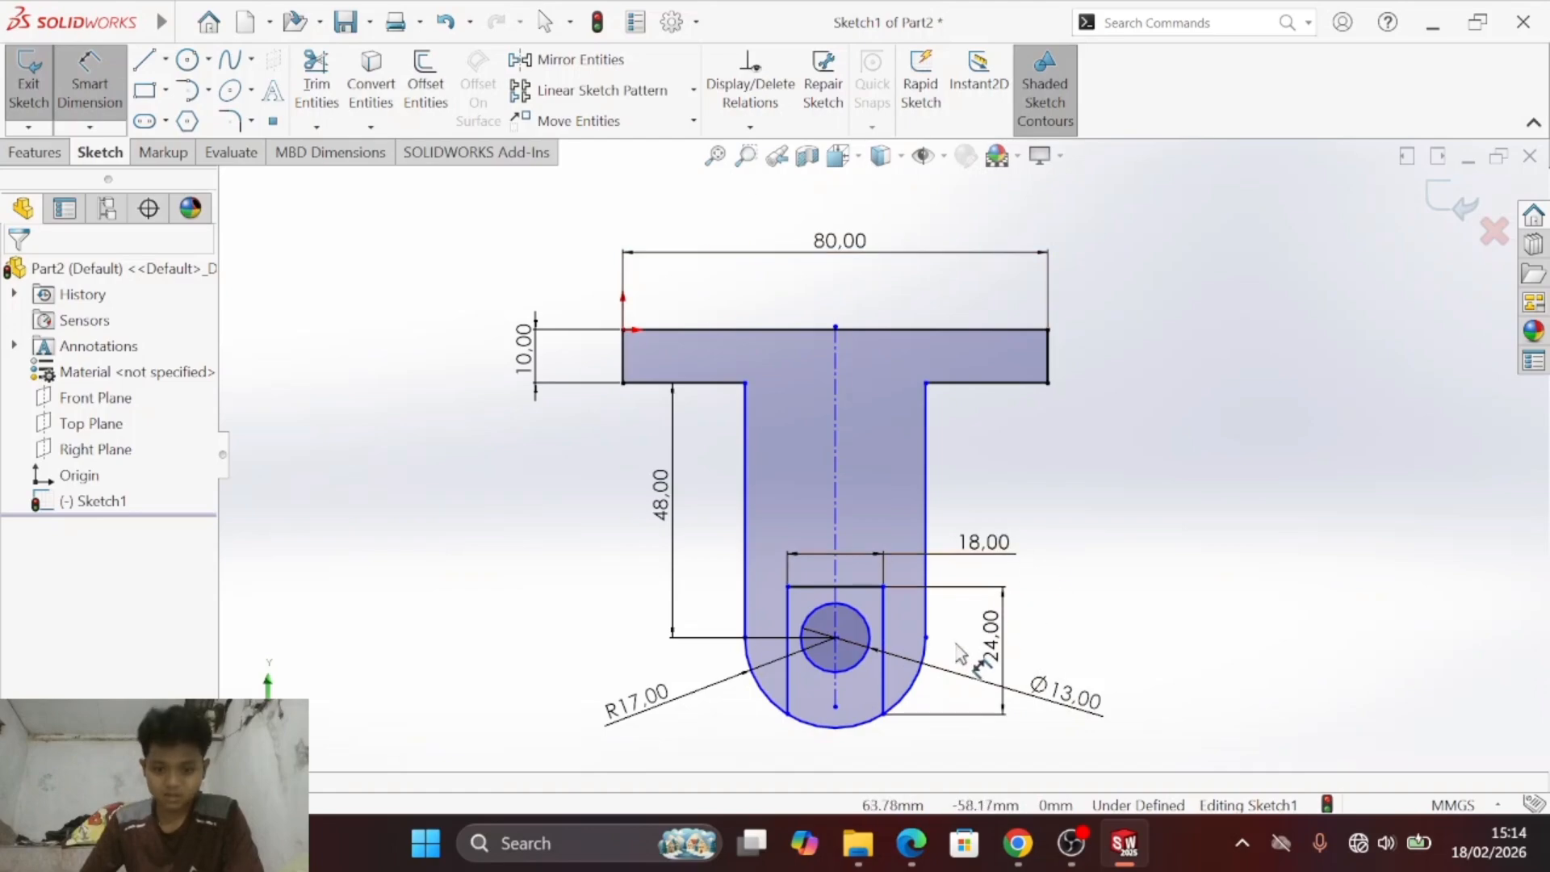
# - Try to add another radius dimension to the lower arc of the stem
pyautogui.moveTo(823, 732); pyautogui.dragTo(850, 408)
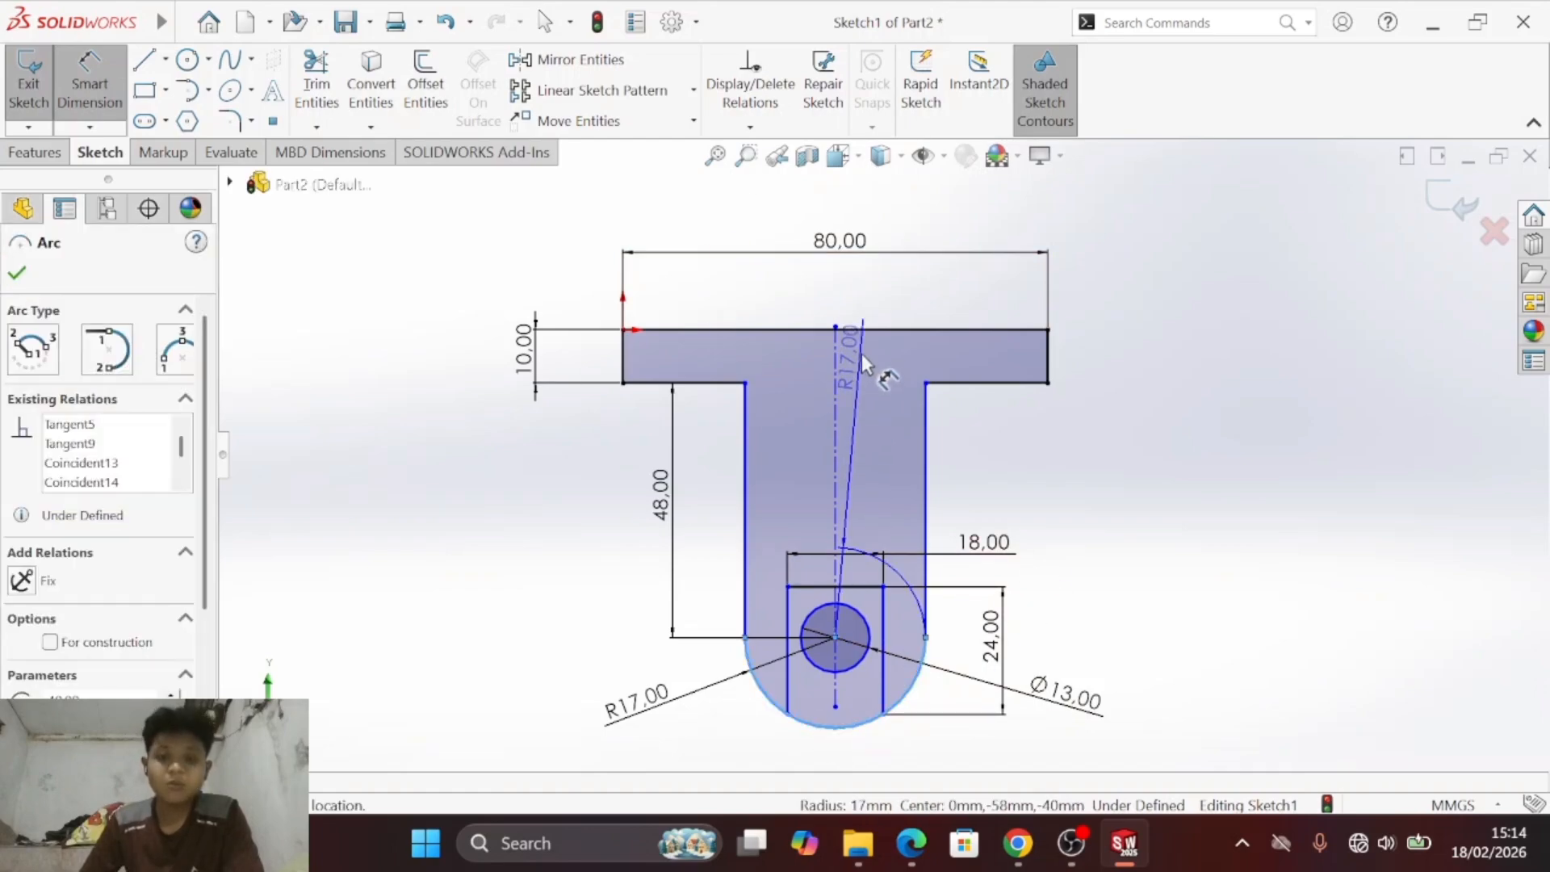
pyautogui.click(863, 320)
pyautogui.click(919, 446)
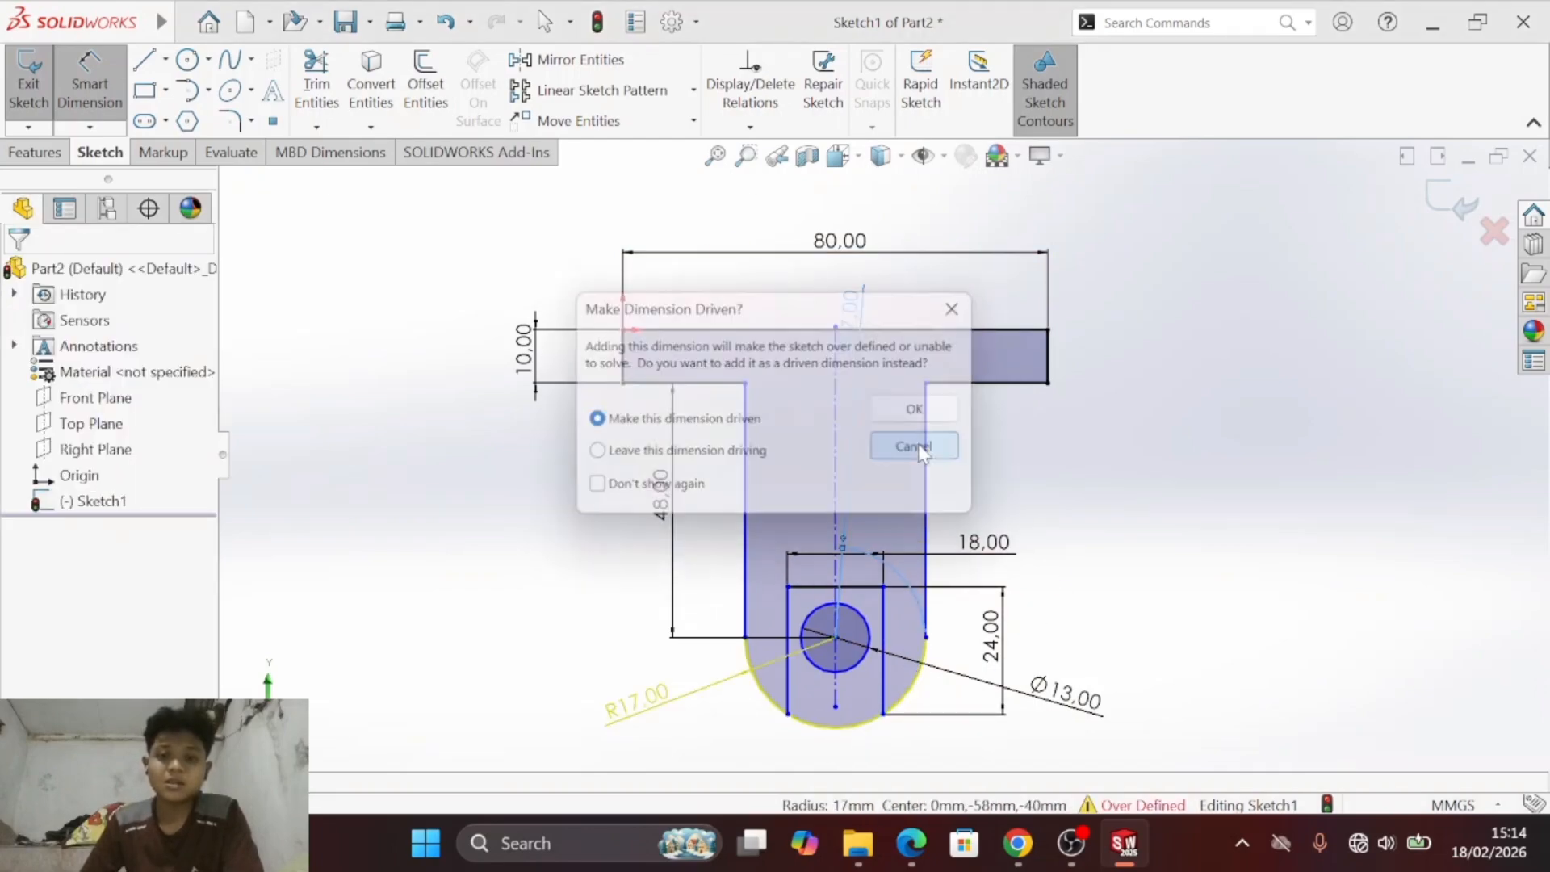
# - Try to dimension the vertical distance from the flange's upper edge to the centre of the lower arc
pyautogui.click(831, 731)
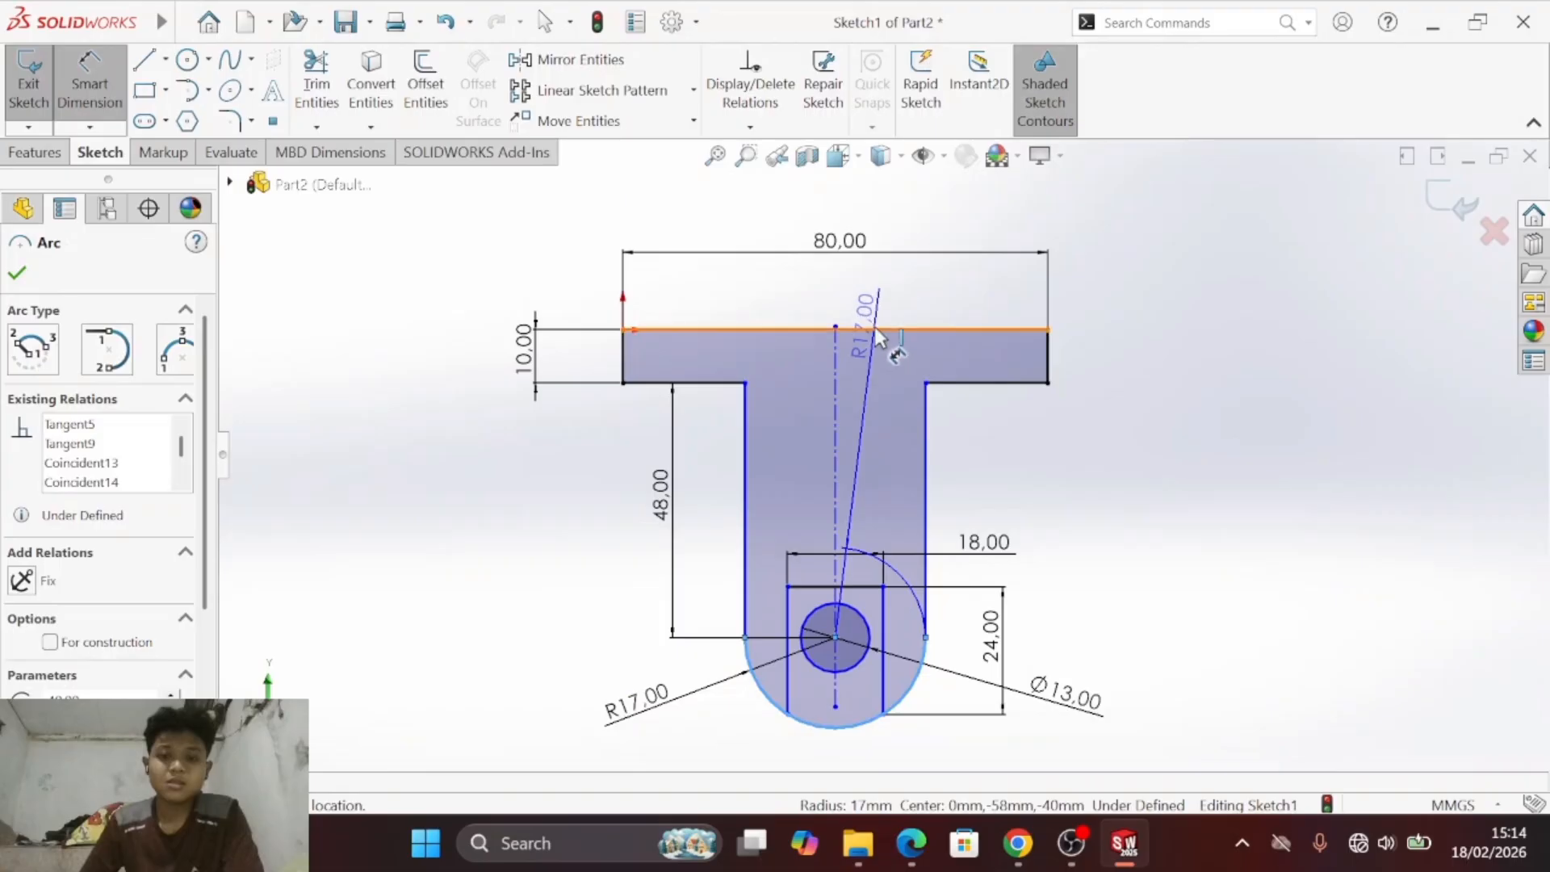
pyautogui.click(876, 331)
pyautogui.click(1215, 492)
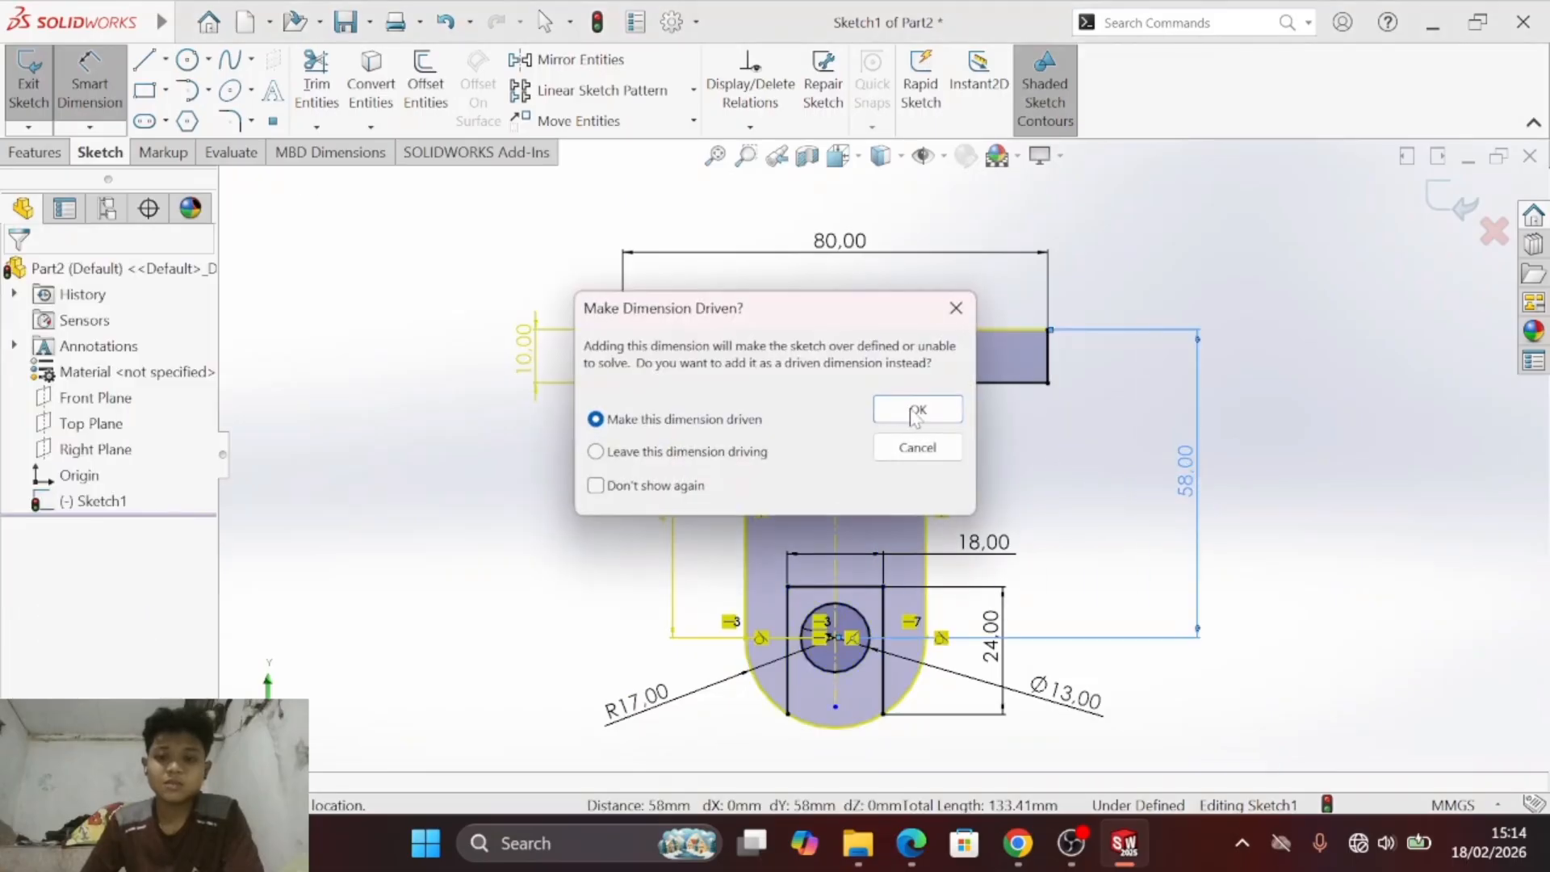
pyautogui.click(917, 448)
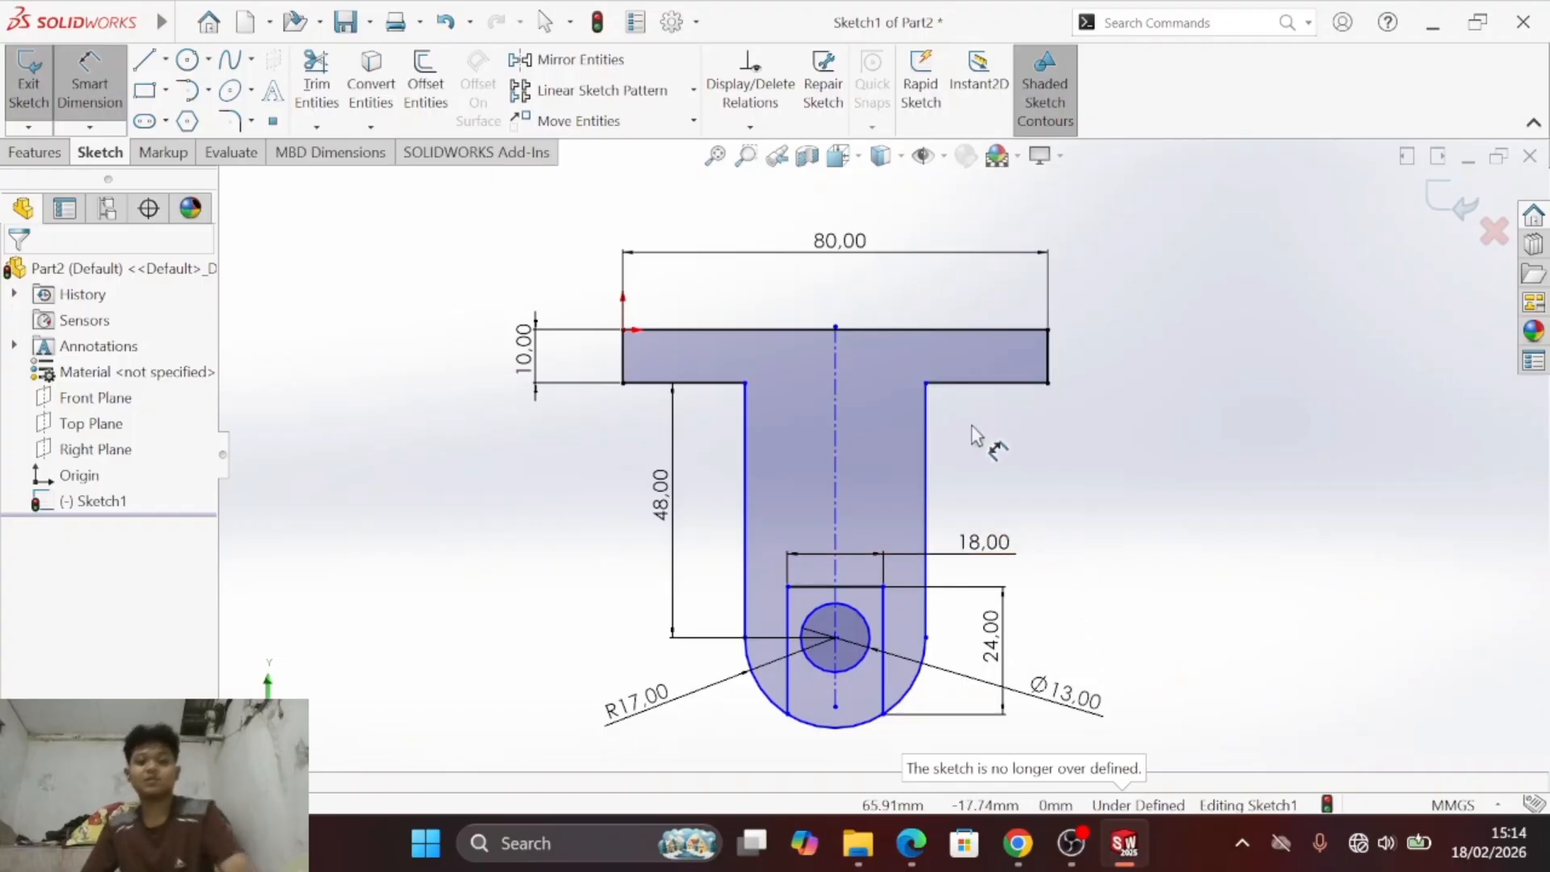
pyautogui.press('Escape')
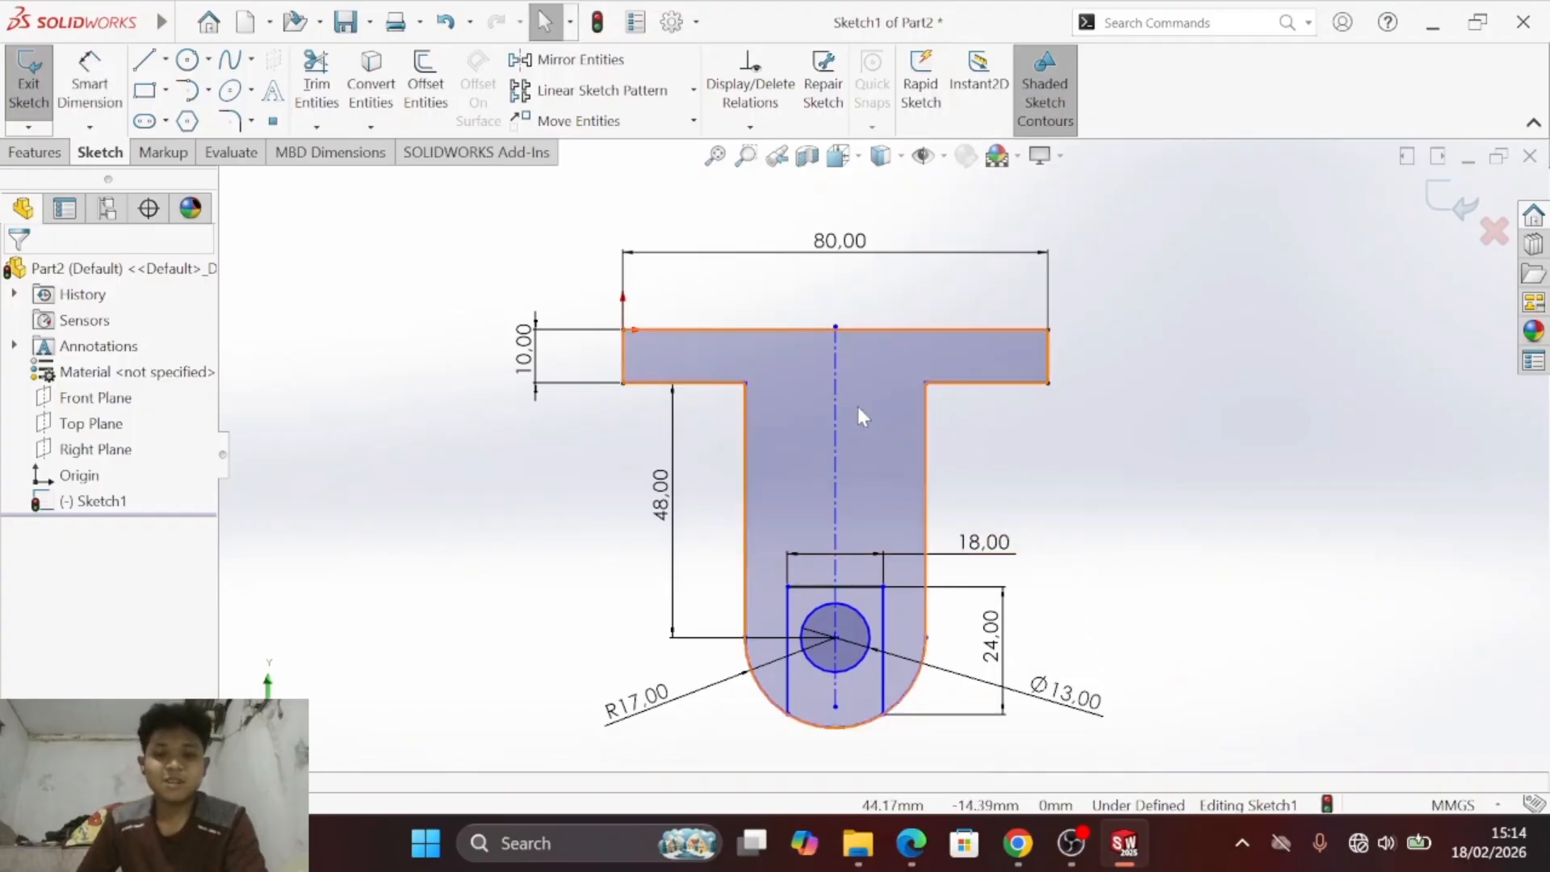
pyautogui.click(928, 403)
pyautogui.press('Escape')
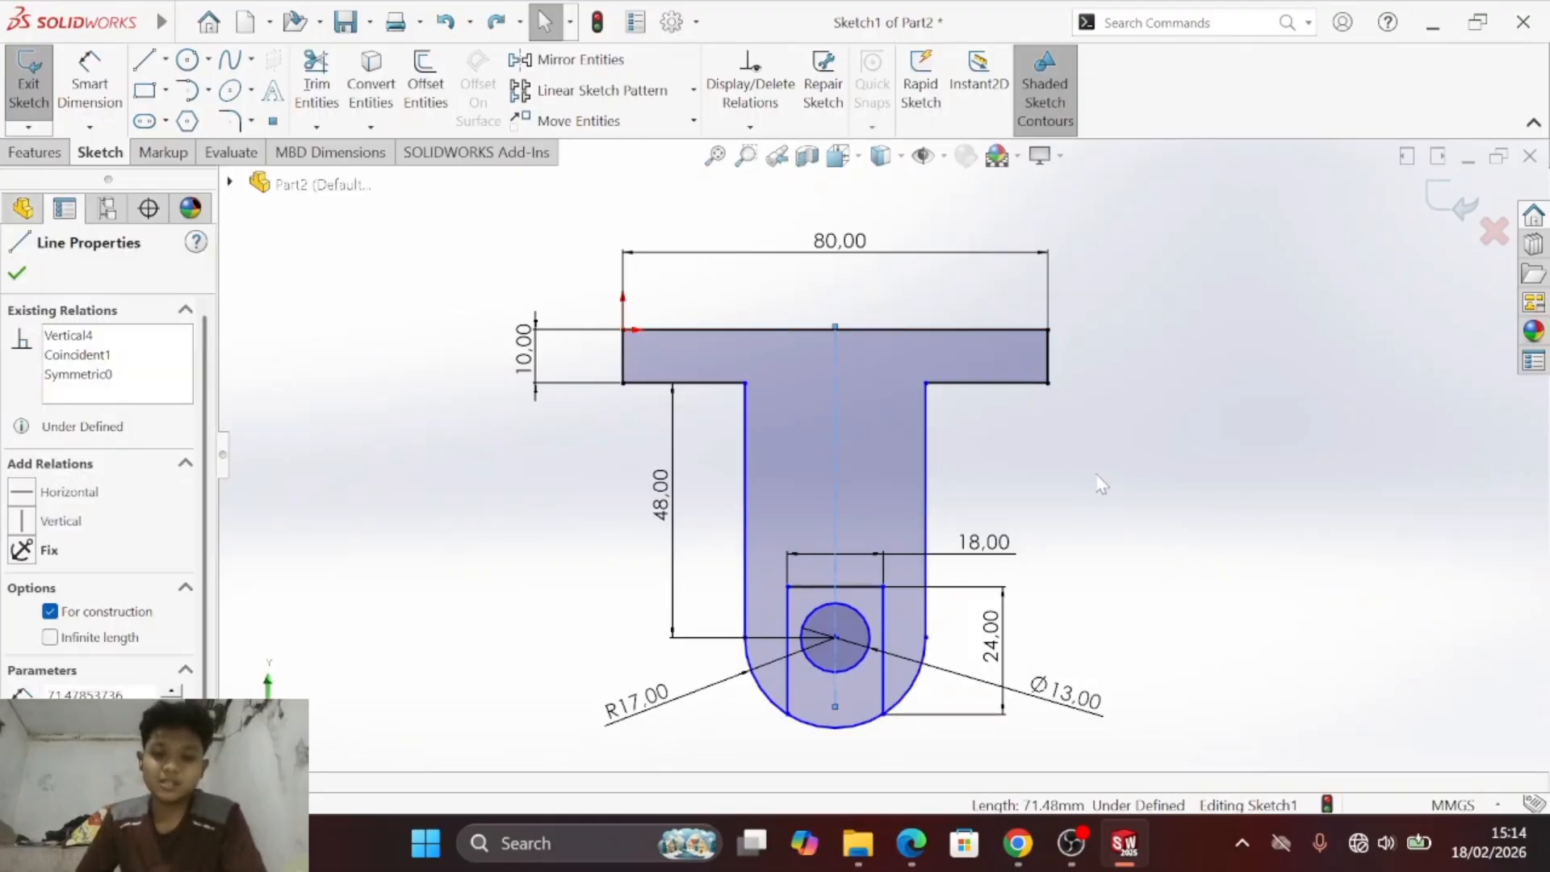
pyautogui.press('Escape')
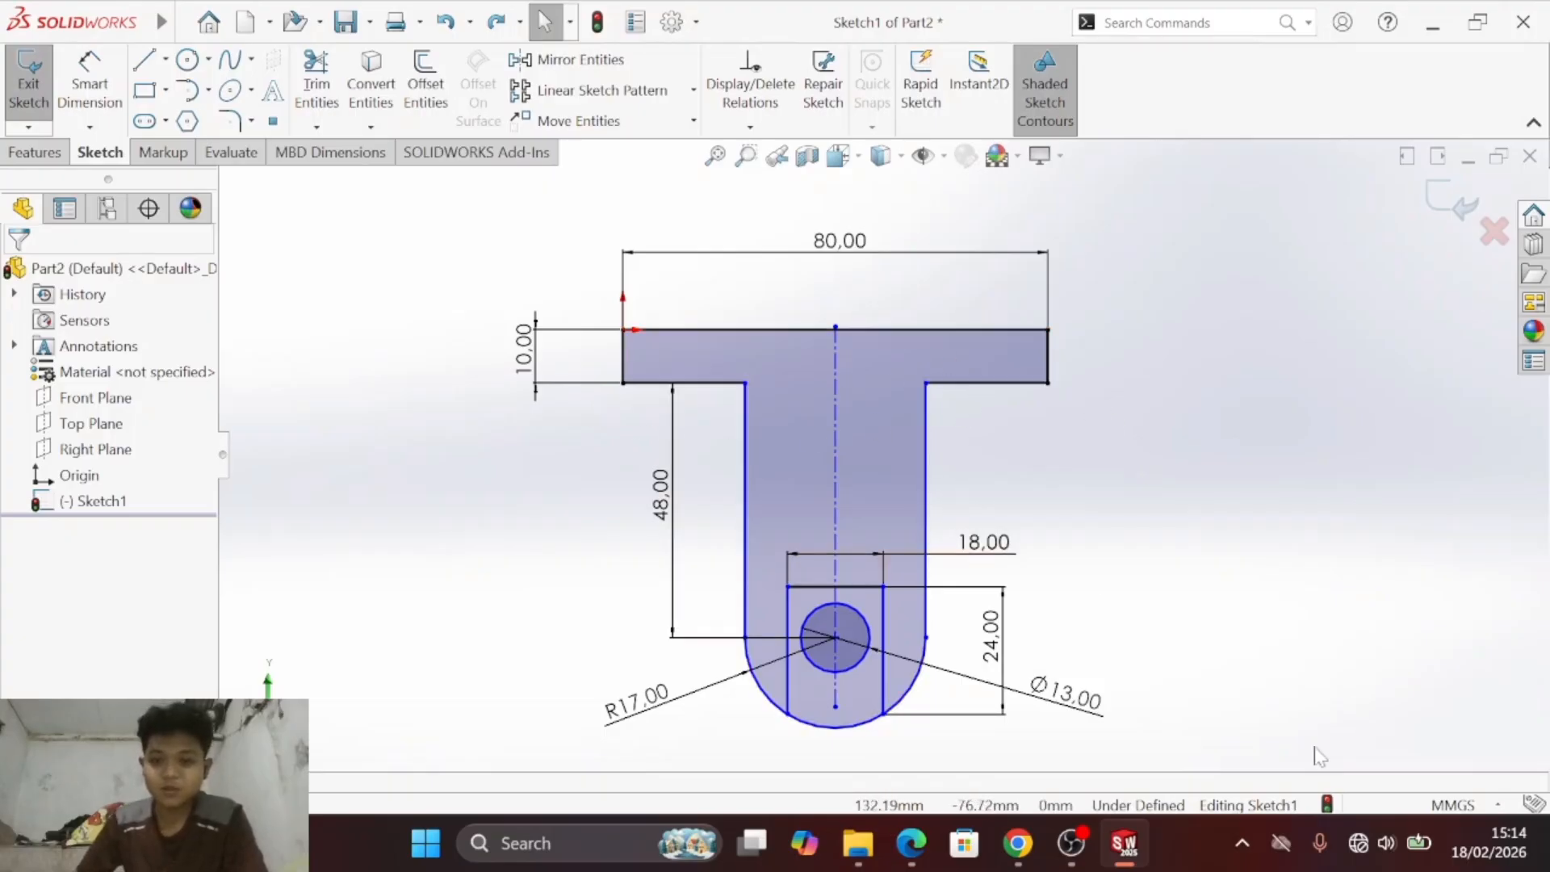
# - Compare the sketch with exercise b) in the PDF and save the part as Part2 in the module folder
pyautogui.hotkey('alt', 'Tab')
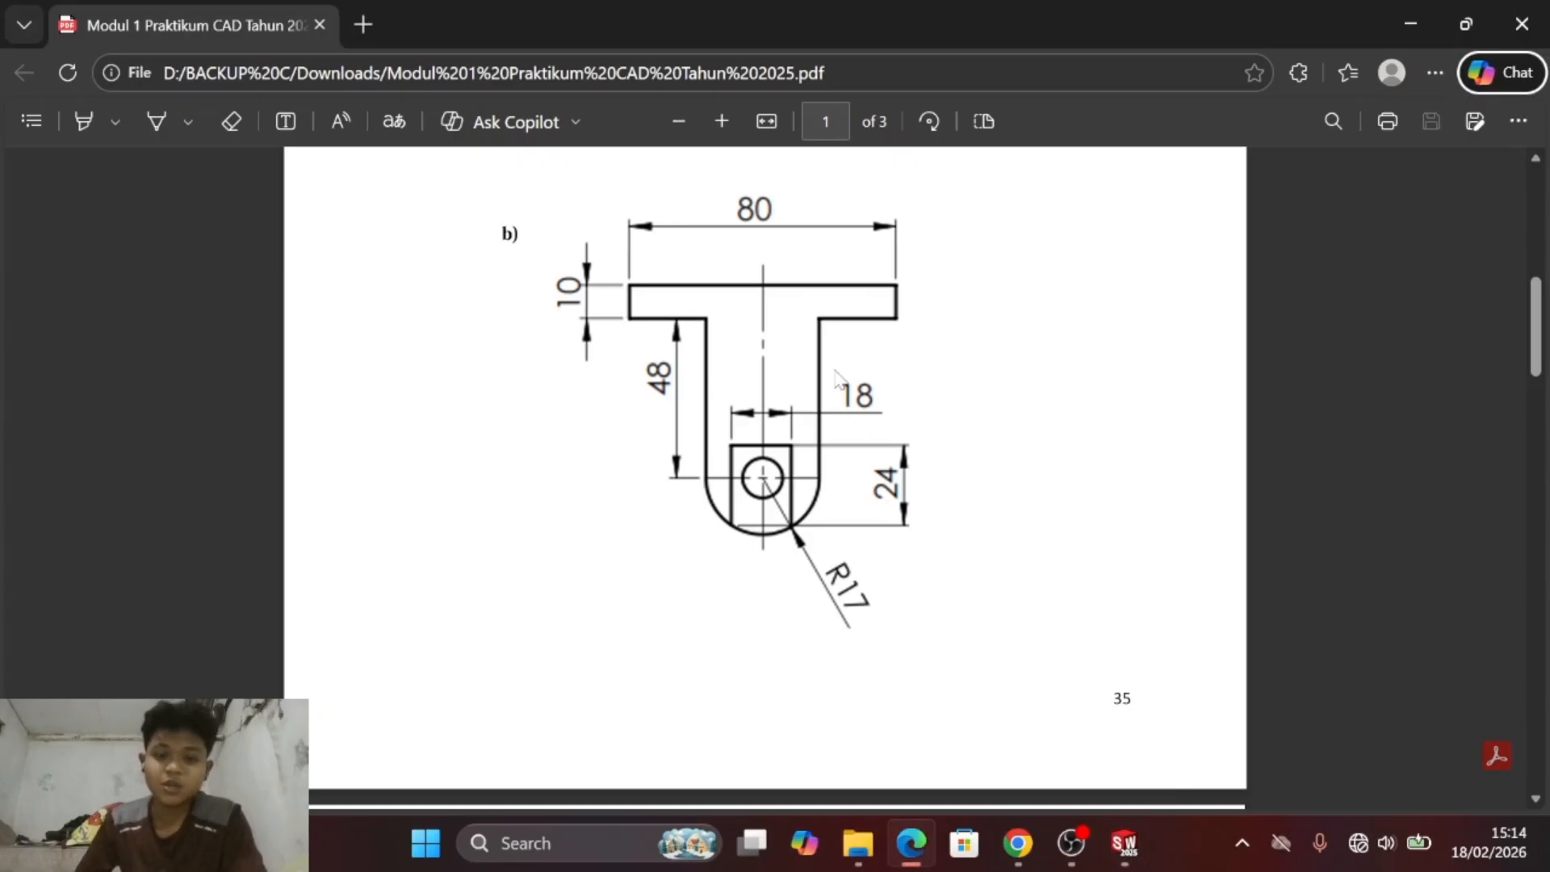
pyautogui.hotkey('alt', 'Tab')
pyautogui.hotkey('alt', 'Tab')
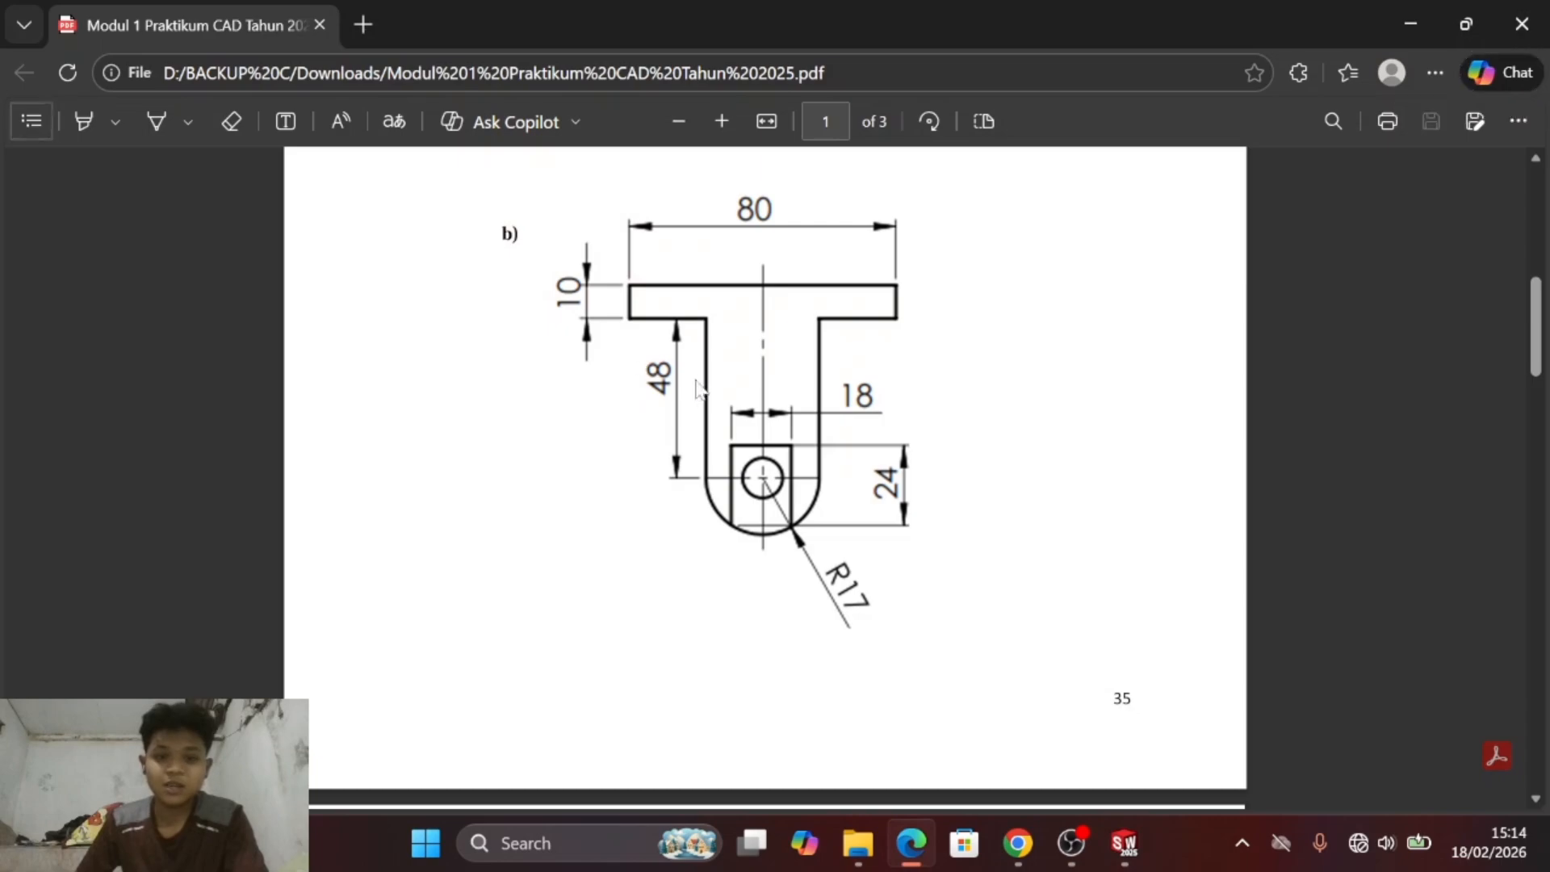
pyautogui.hotkey('alt', 'Tab')
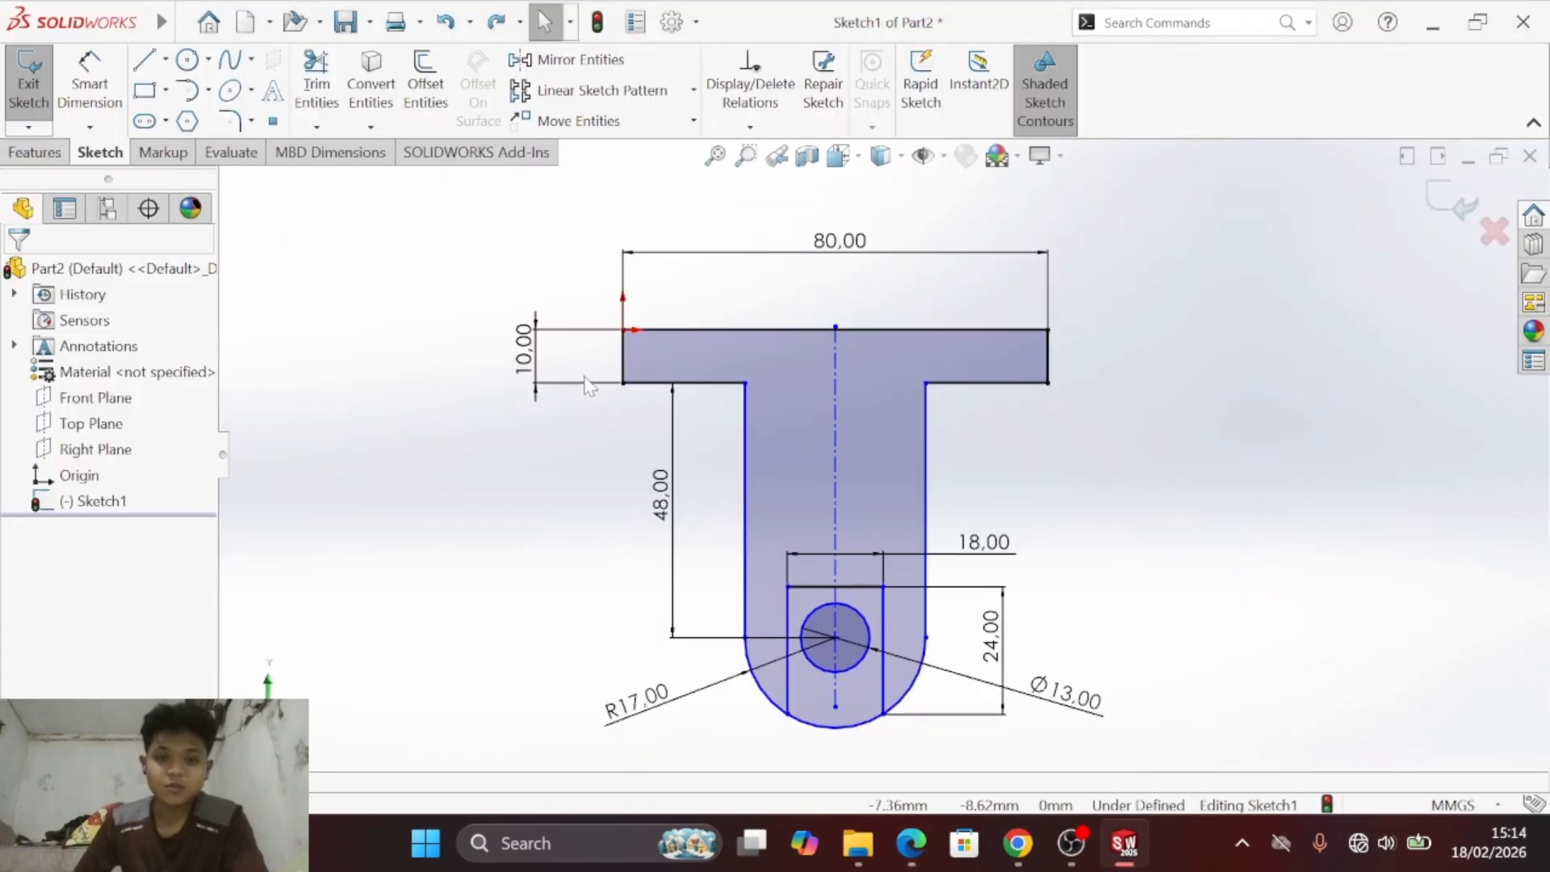
pyautogui.hotkey('alt', 'Tab')
pyautogui.hotkey('alt', 'Tab')
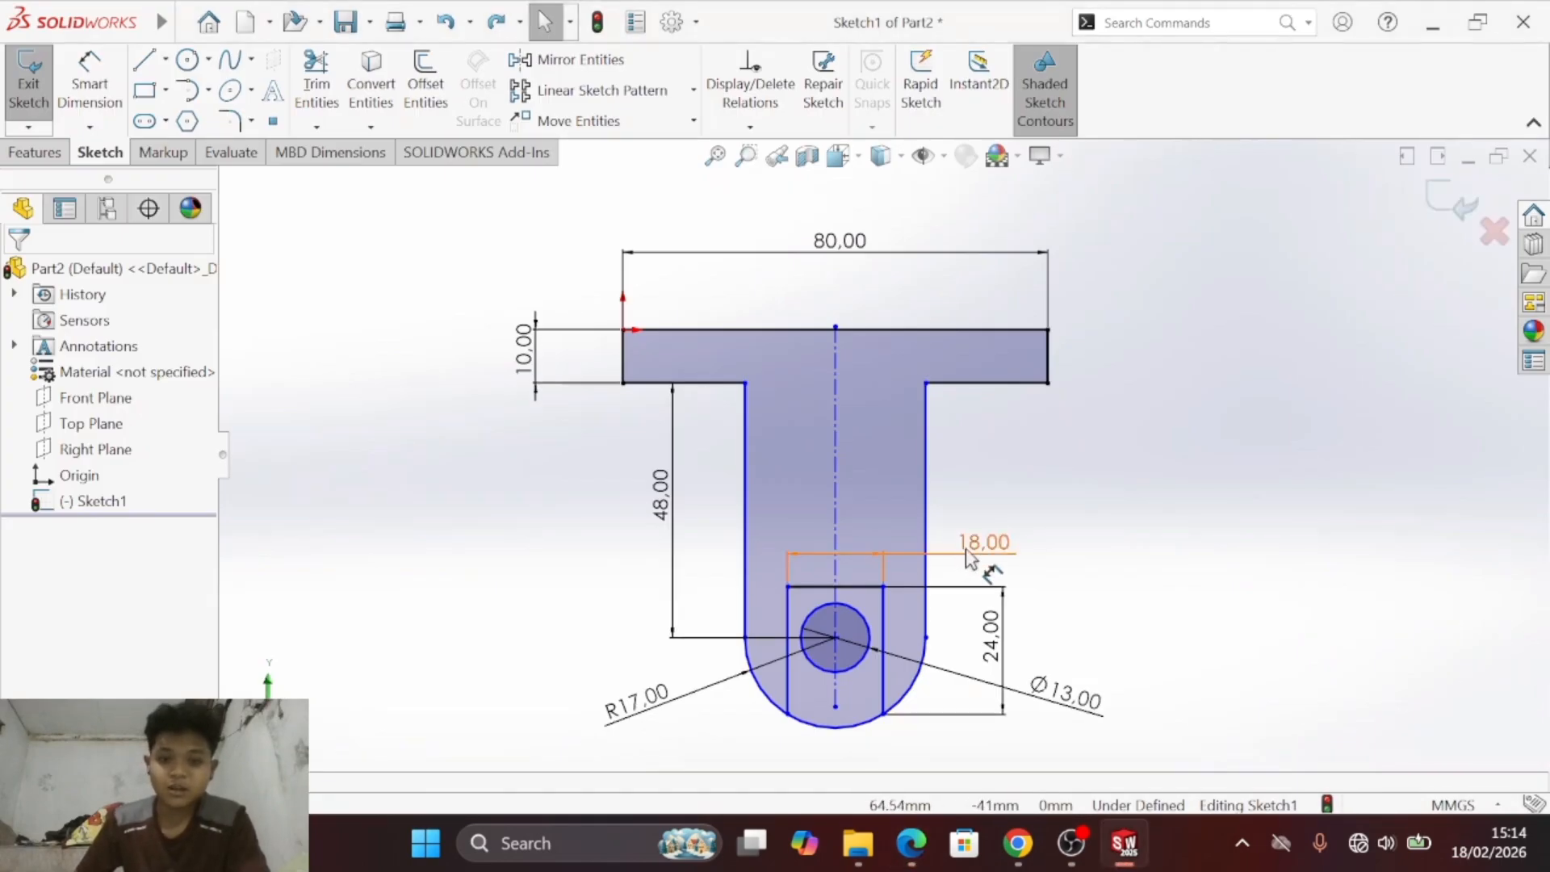
pyautogui.hotkey('alt', 'Tab')
pyautogui.hotkey('alt', 'Tab')
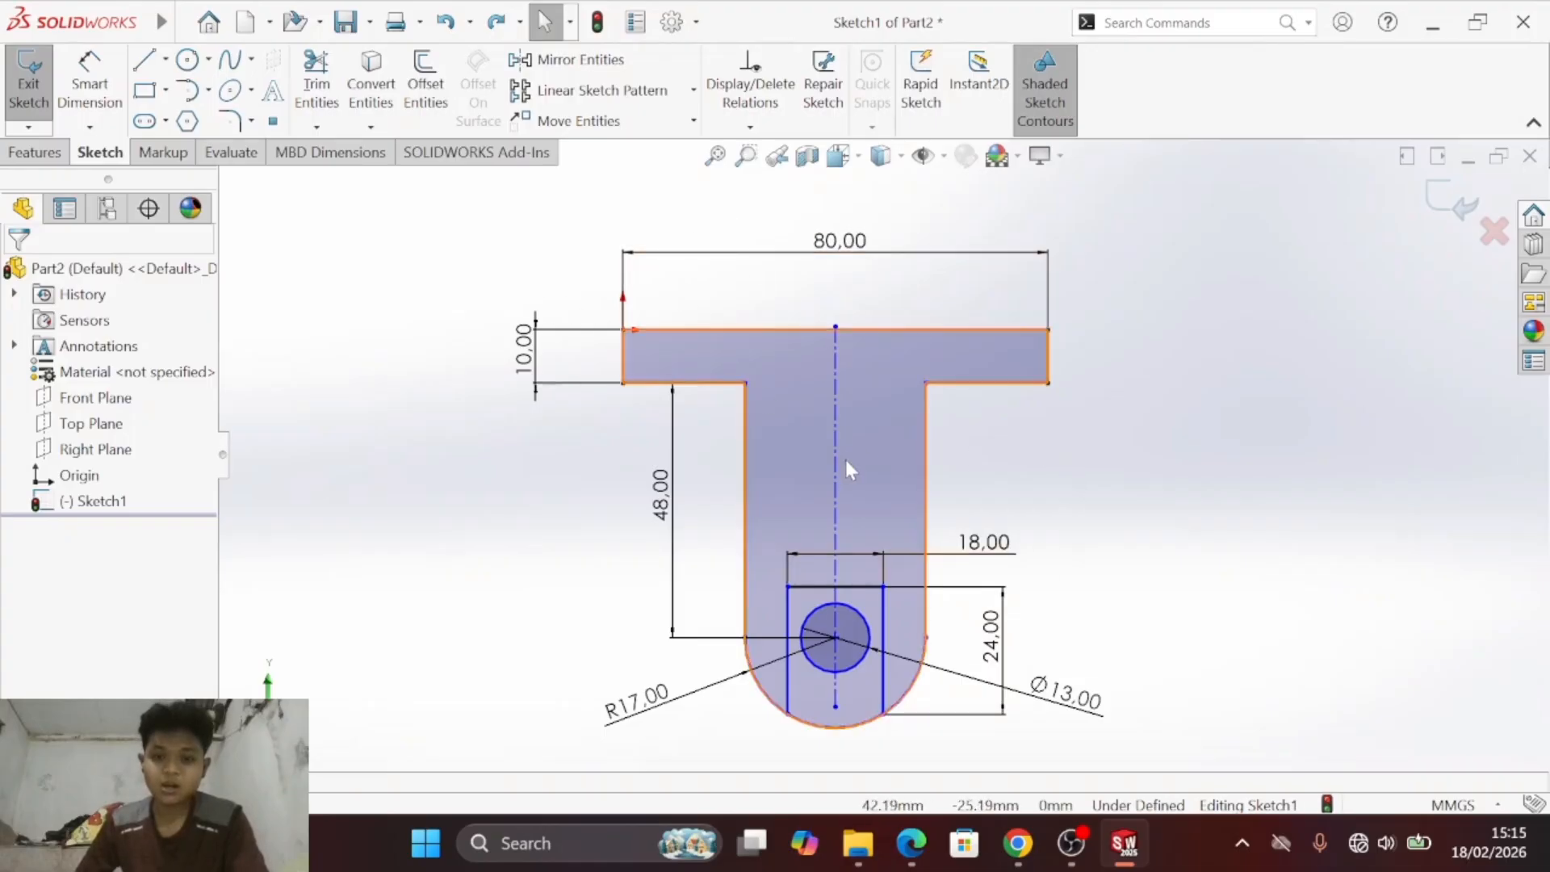
pyautogui.click(361, 30)
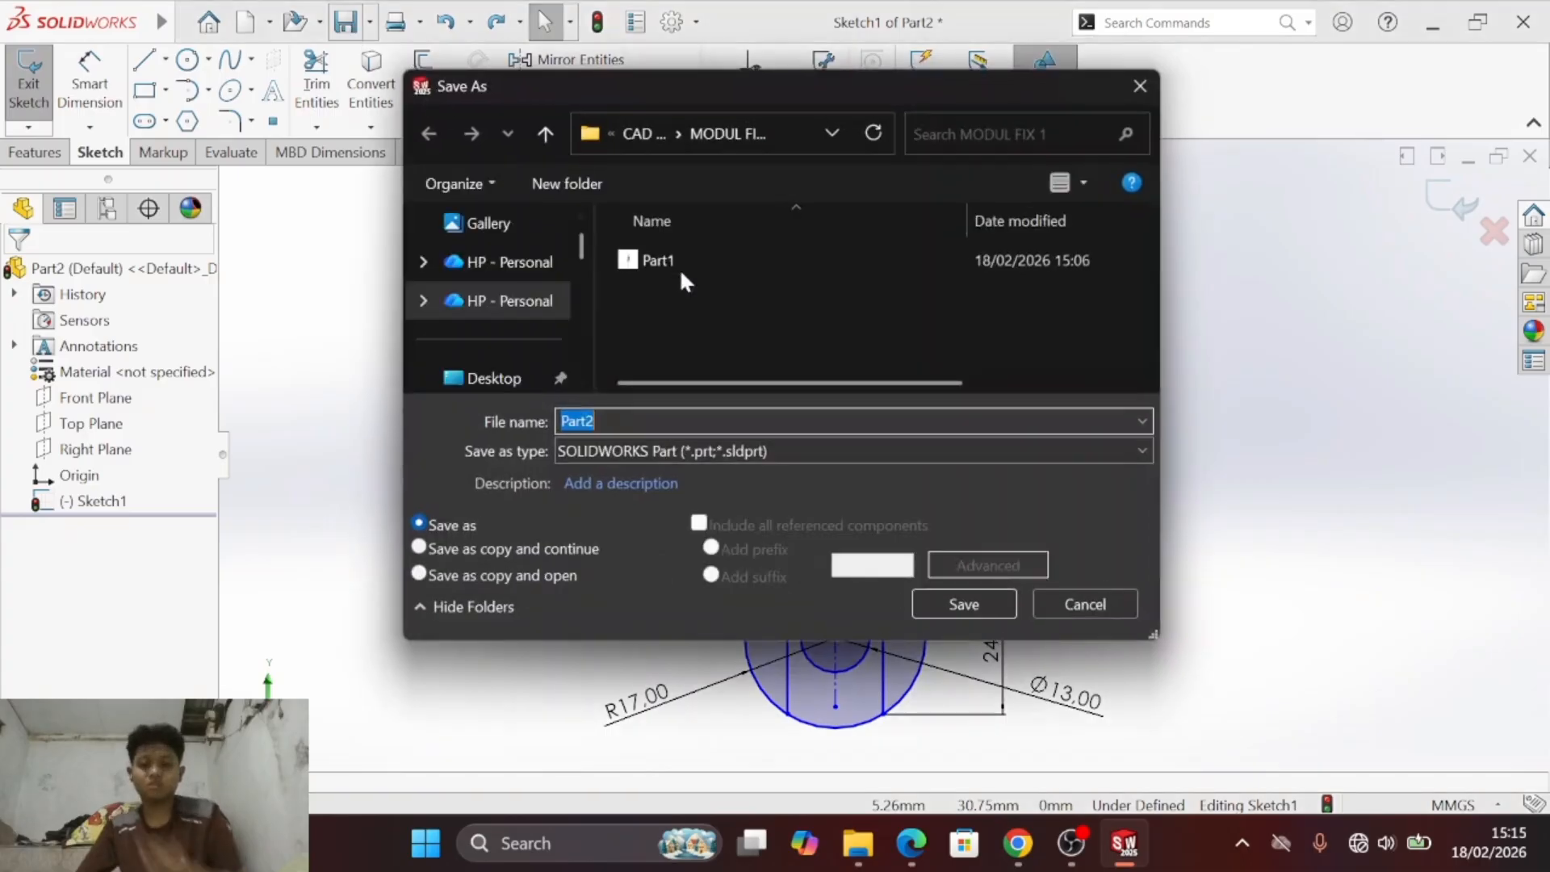
pyautogui.click(970, 595)
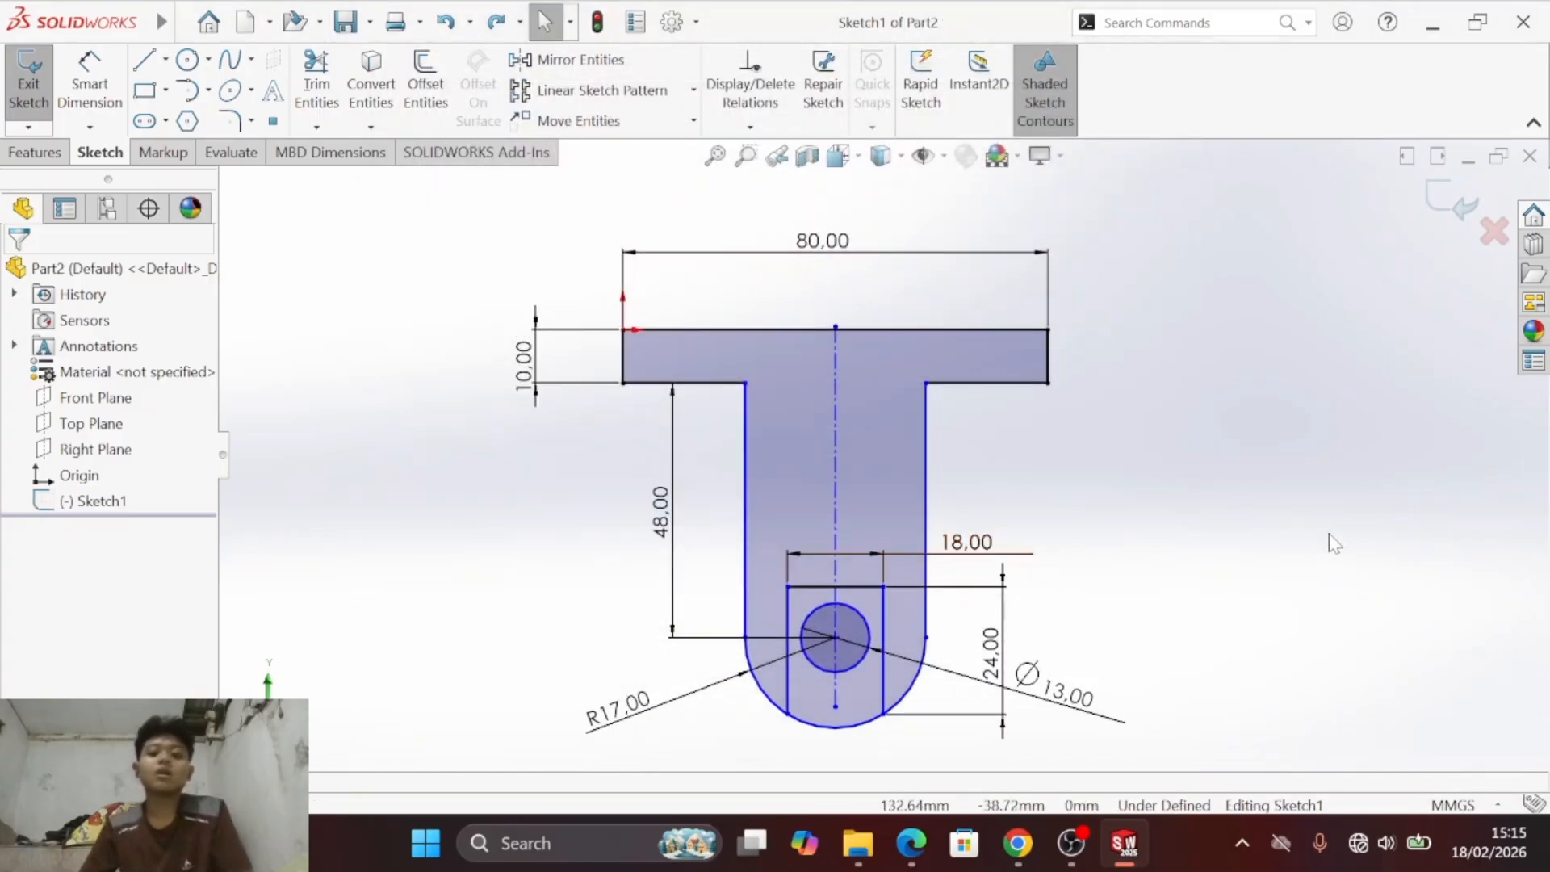
# - Look up exercise c) in the PDF and create a new part document
pyautogui.hotkey('alt', 'Tab')
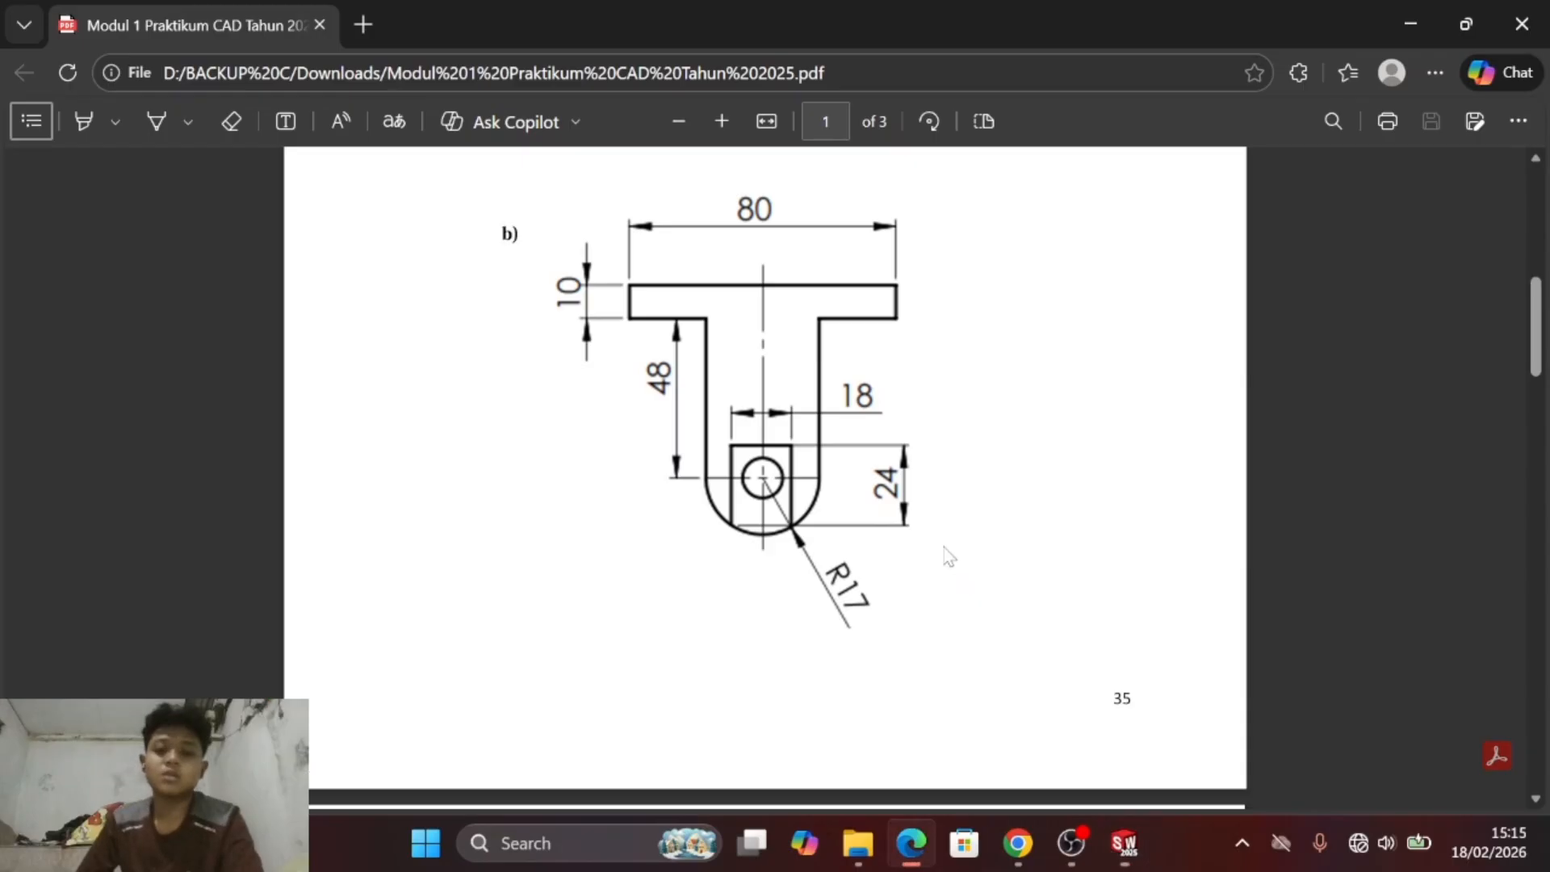
pyautogui.scroll(-10, 972, 446)
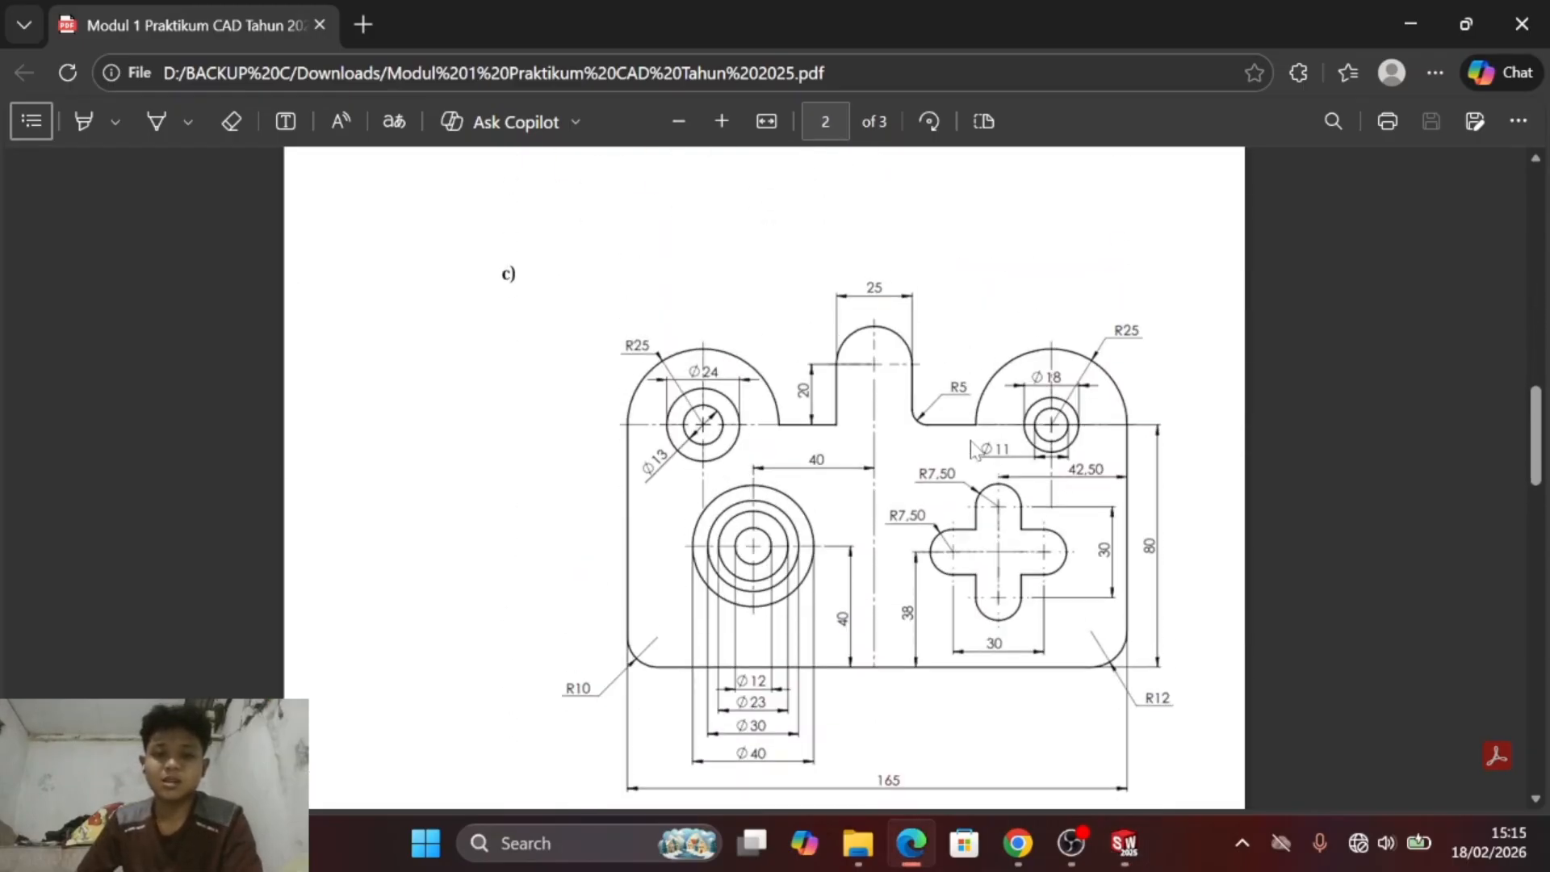
pyautogui.scroll(-10, 972, 447)
pyautogui.scroll(8, 972, 447)
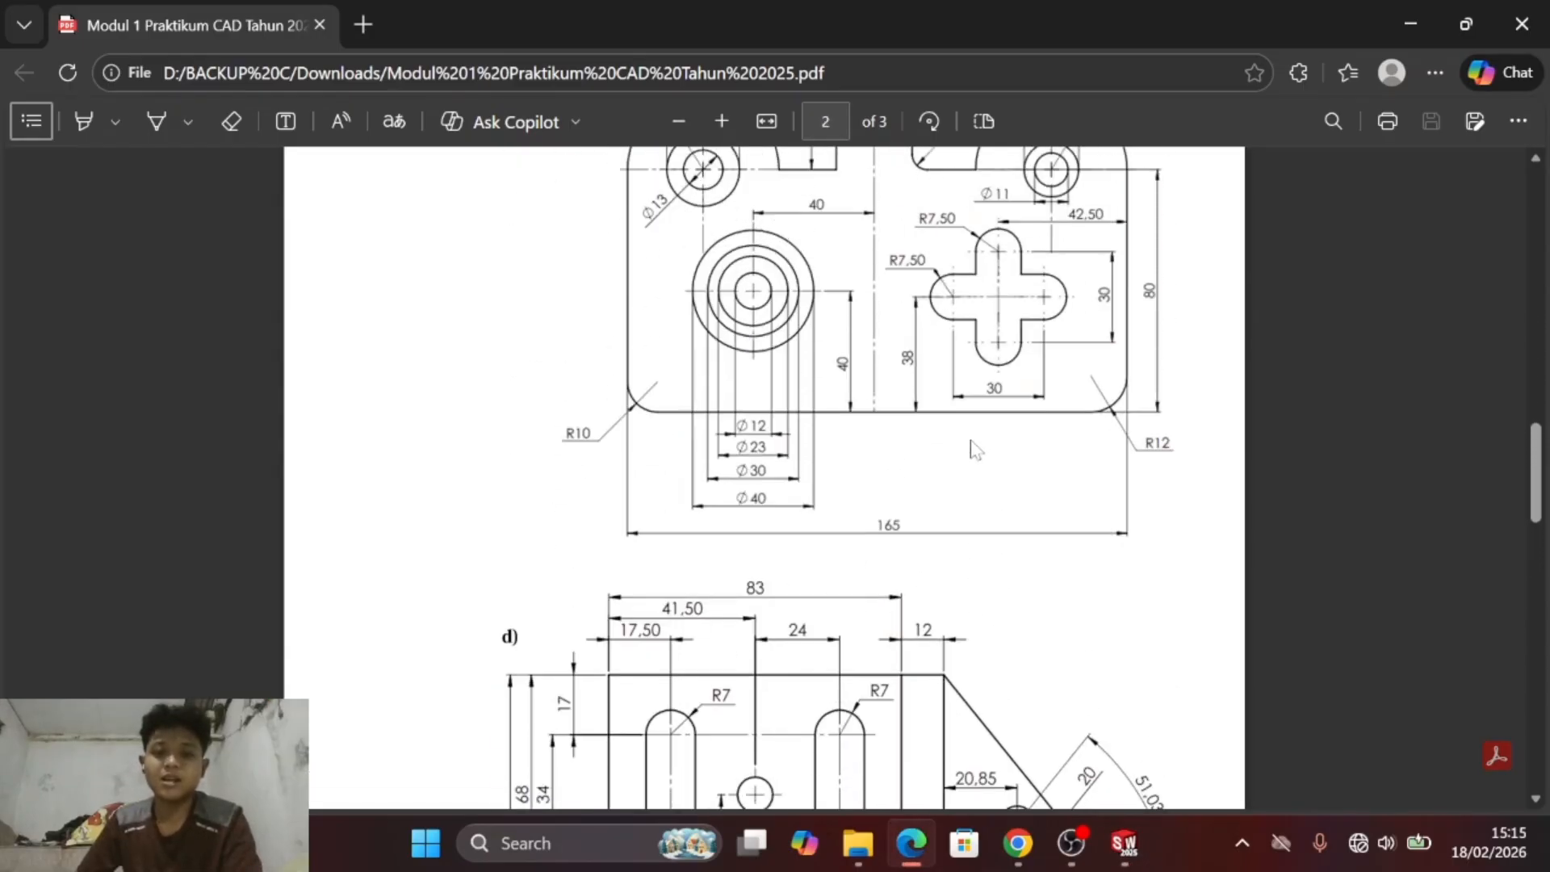
pyautogui.scroll(3, 972, 447)
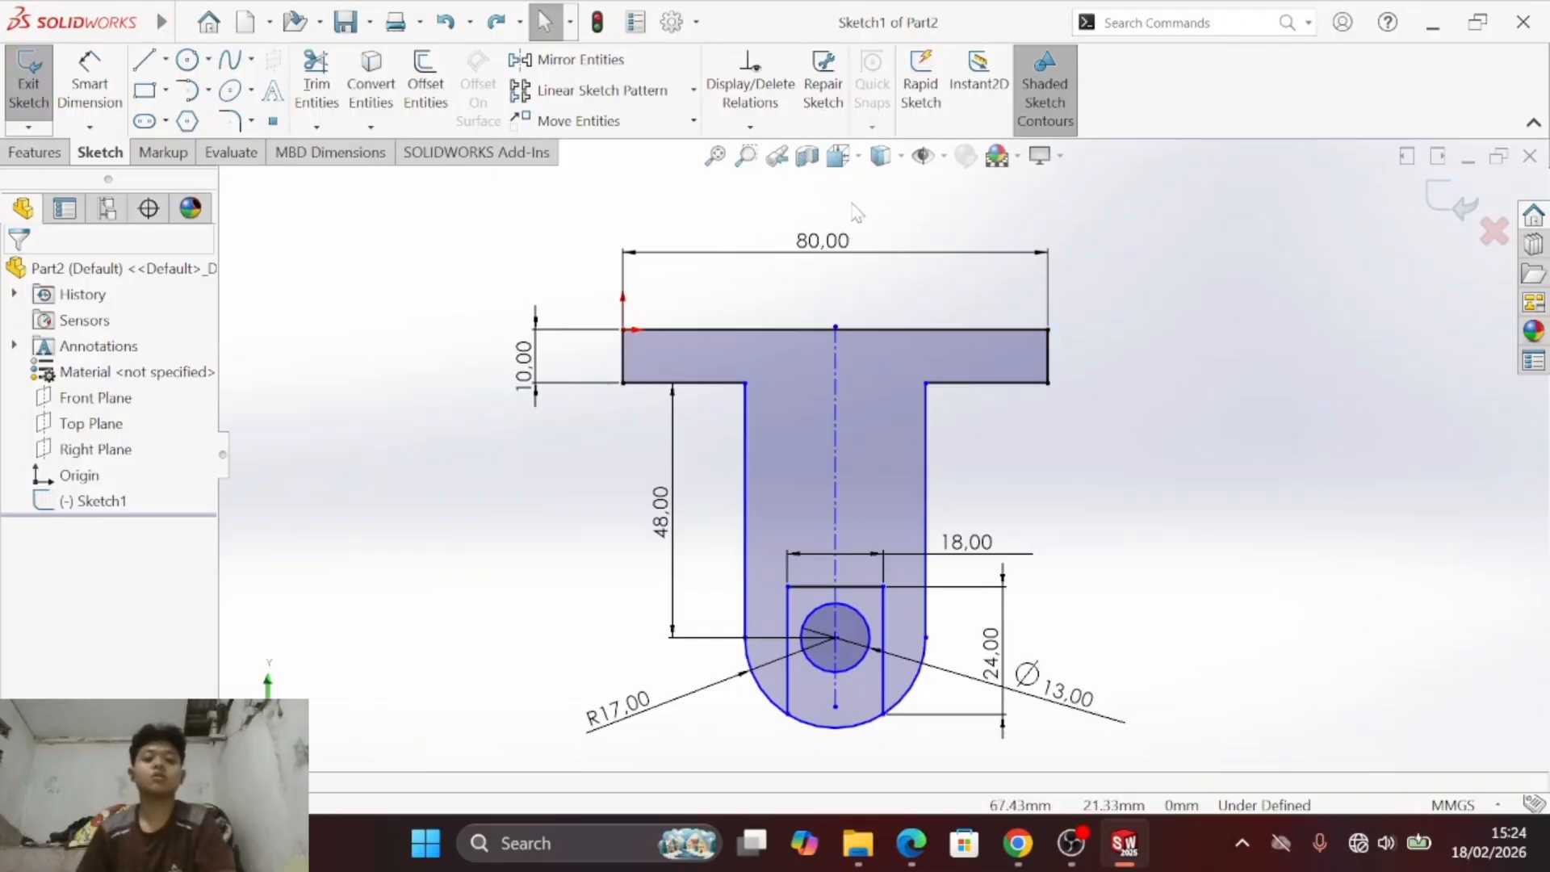
pyautogui.click(180, 22)
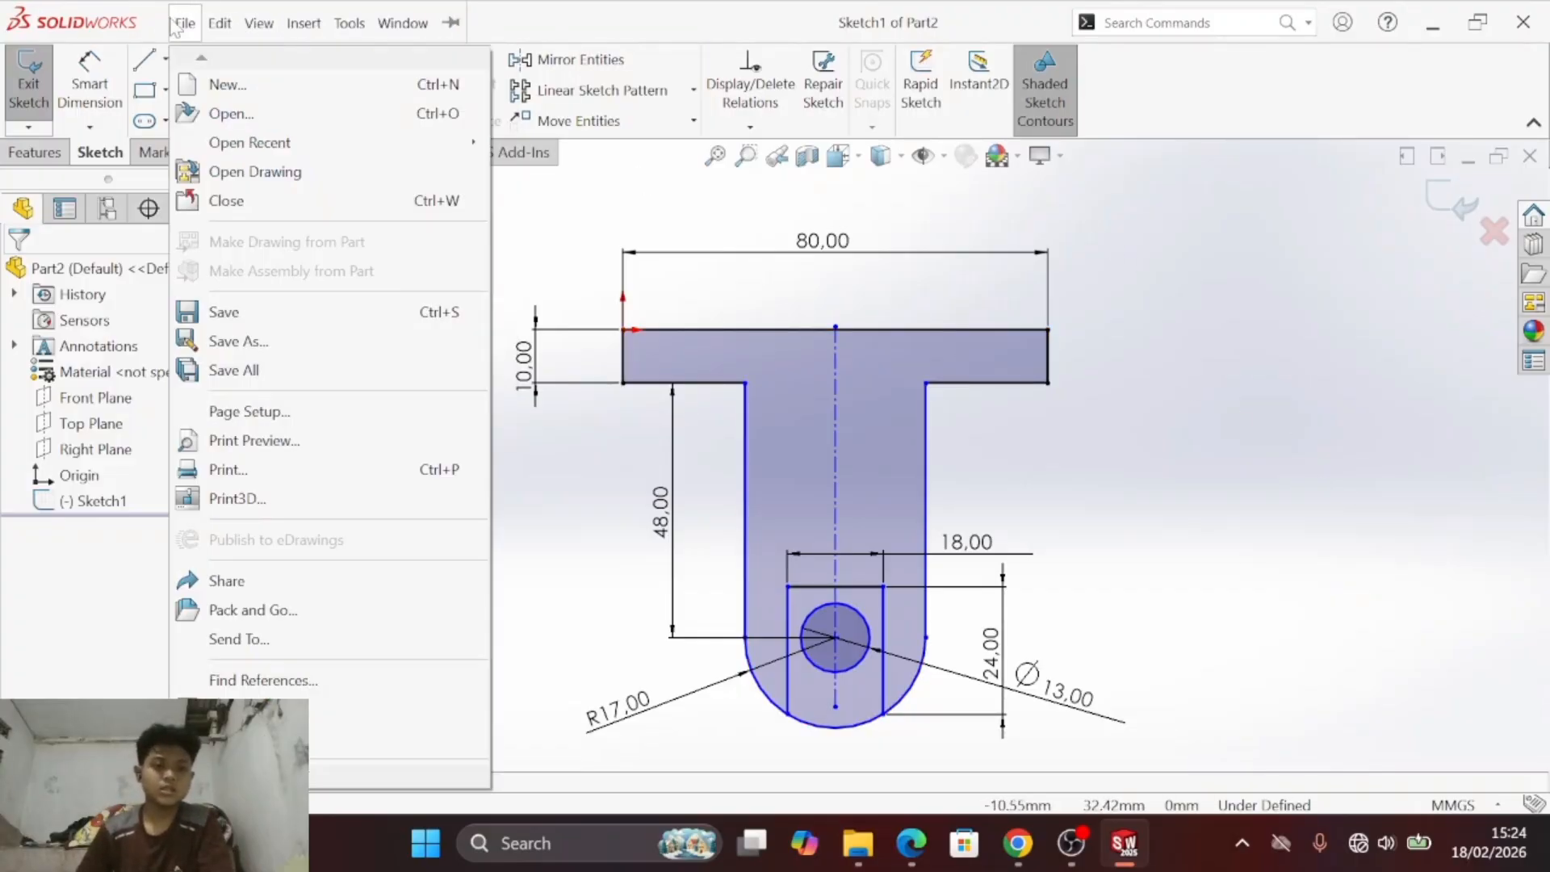
pyautogui.click(219, 88)
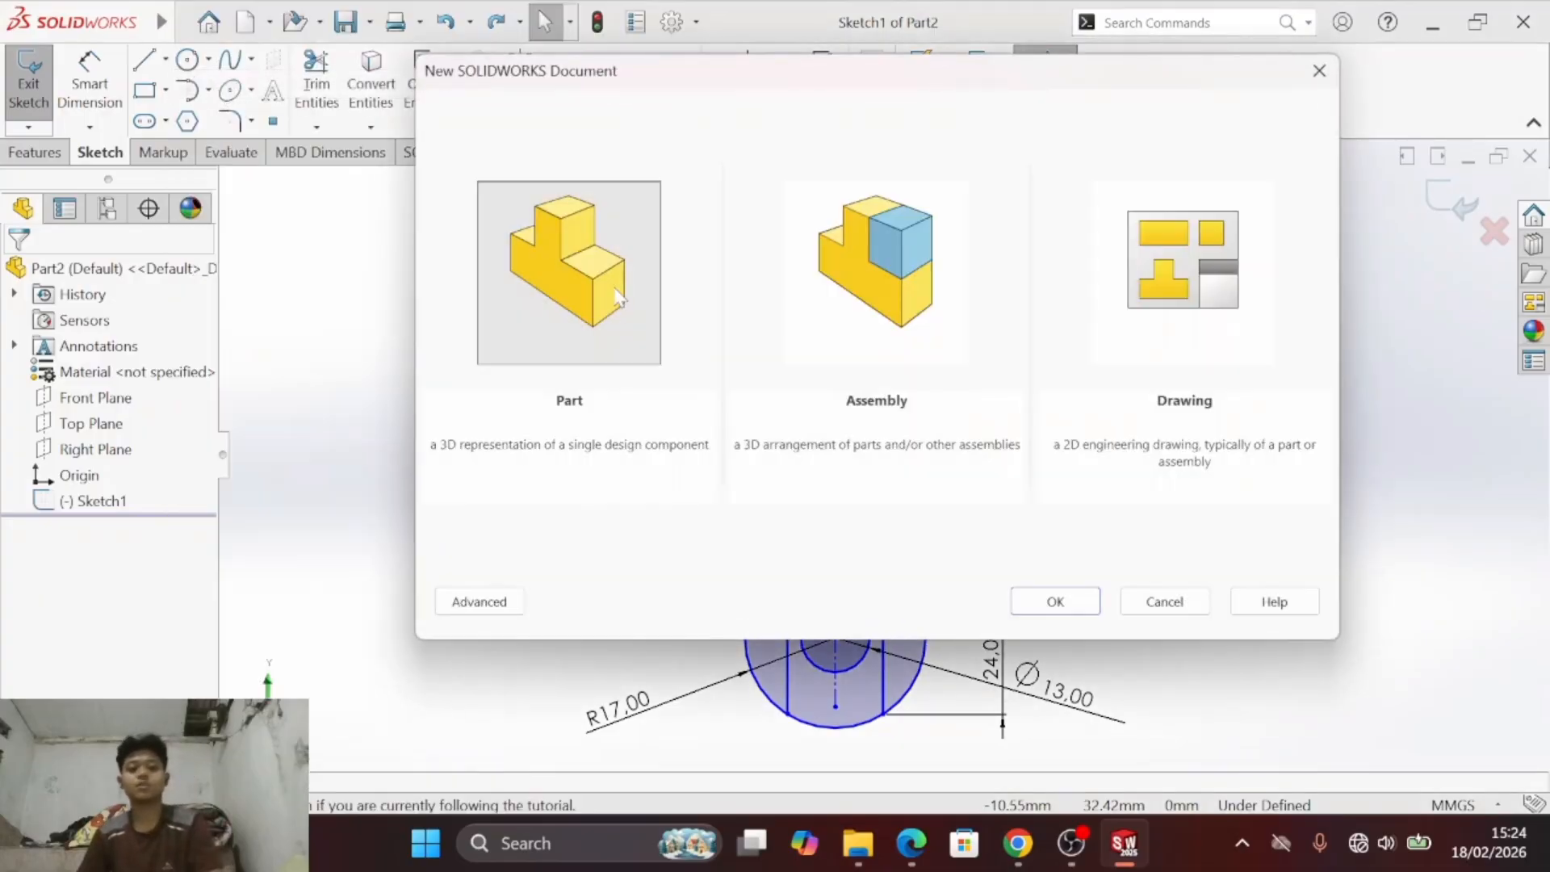
pyautogui.click(1058, 602)
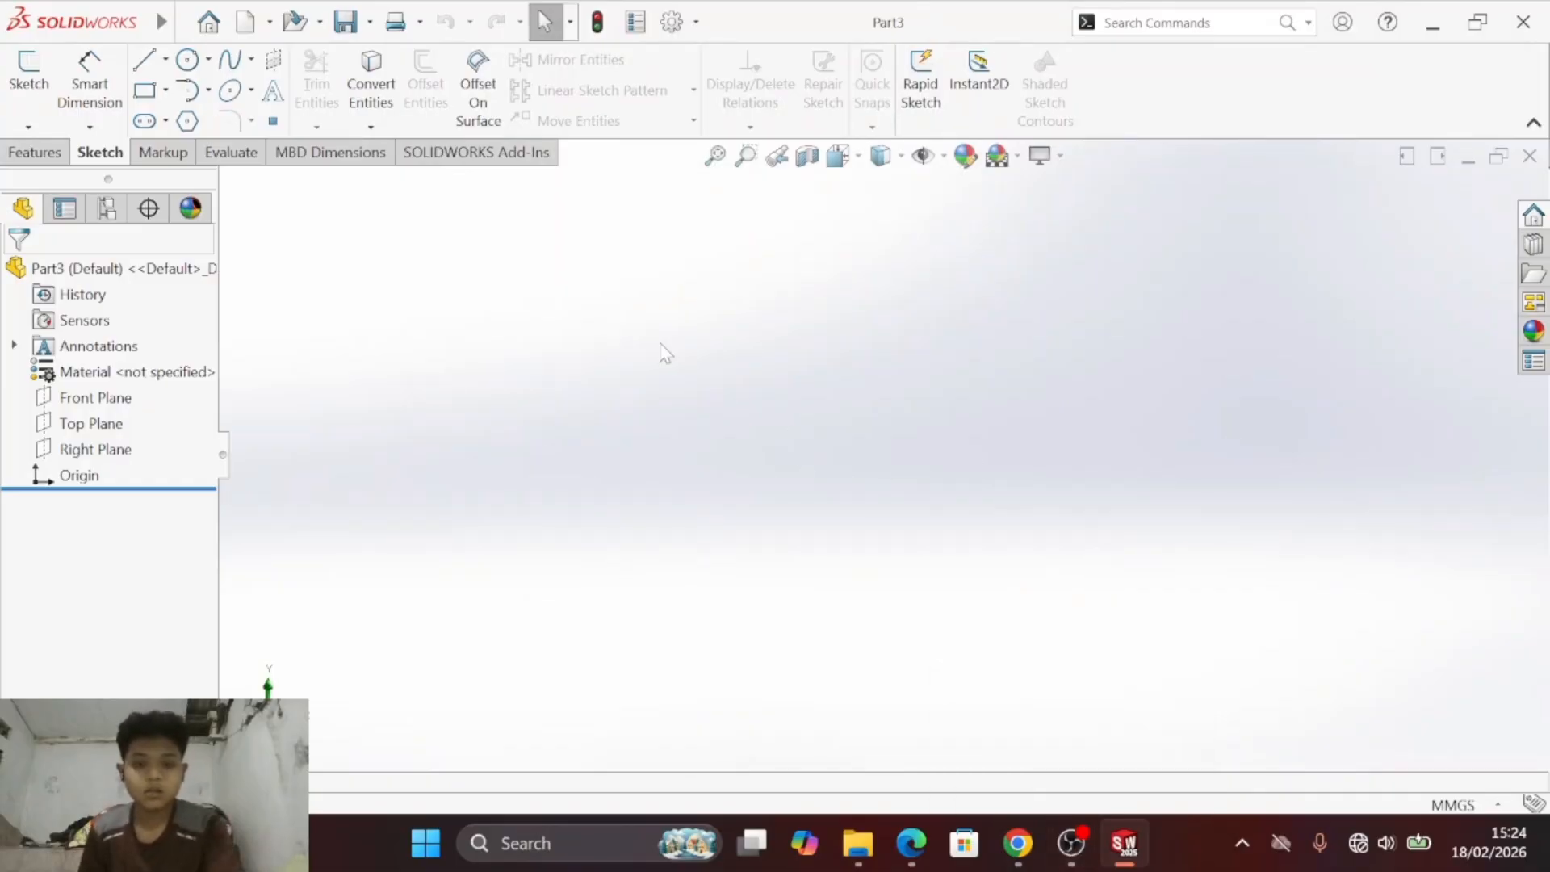
# - Examine the shapes and dimensions of the exercise c) drawing in the PDF and return to the new part
pyautogui.hotkey('alt', 'Tab')
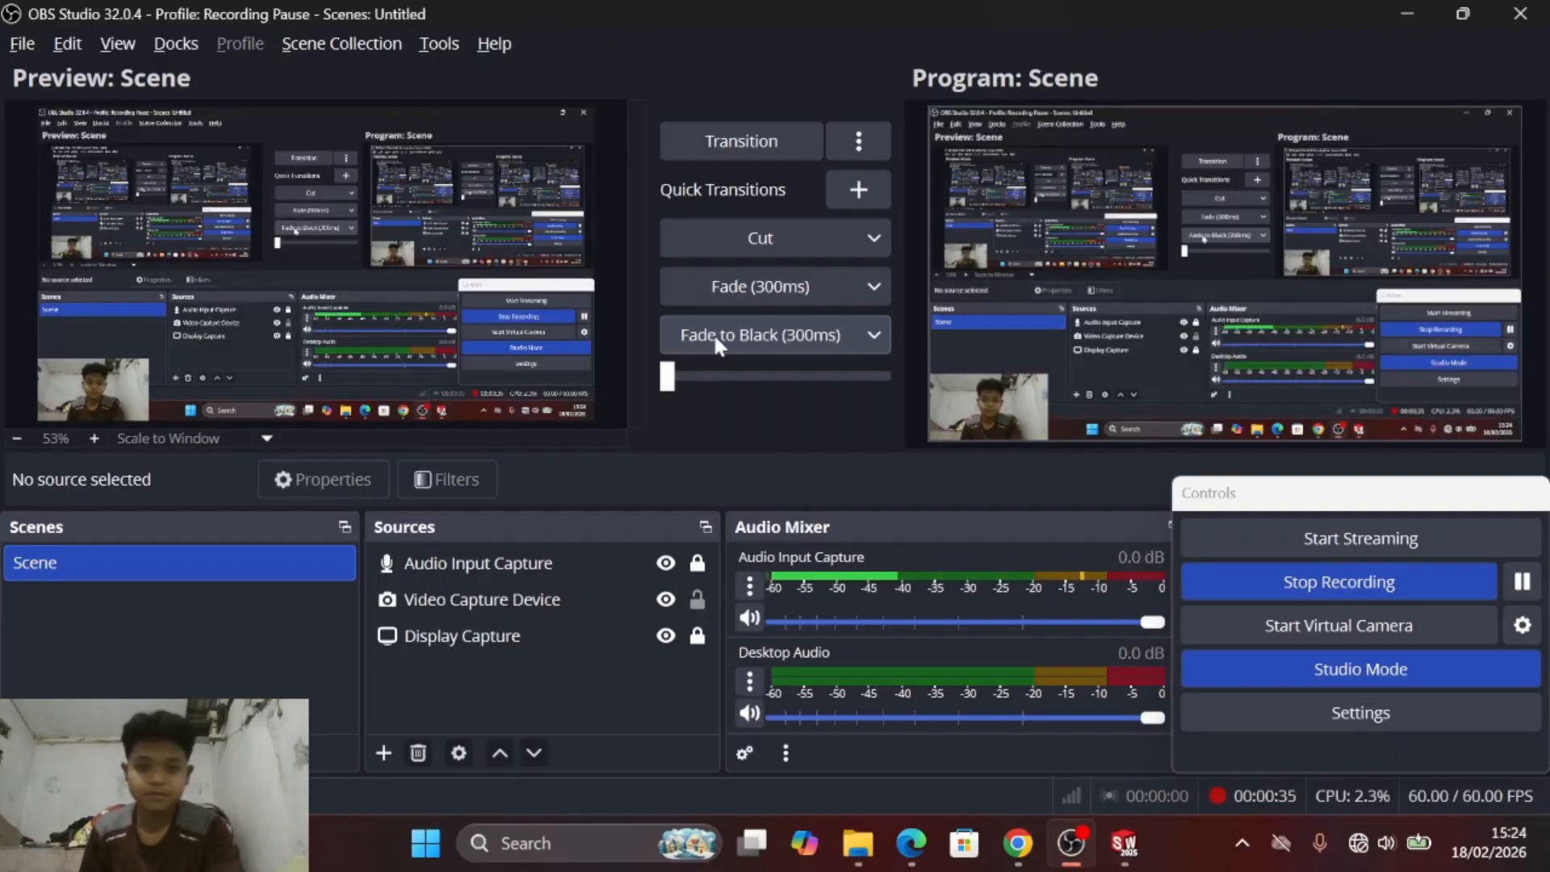
pyautogui.hotkey('alt', 'Tab')
pyautogui.hotkey('alt', 'Tab')
pyautogui.hotkey('alt', 'Tab')
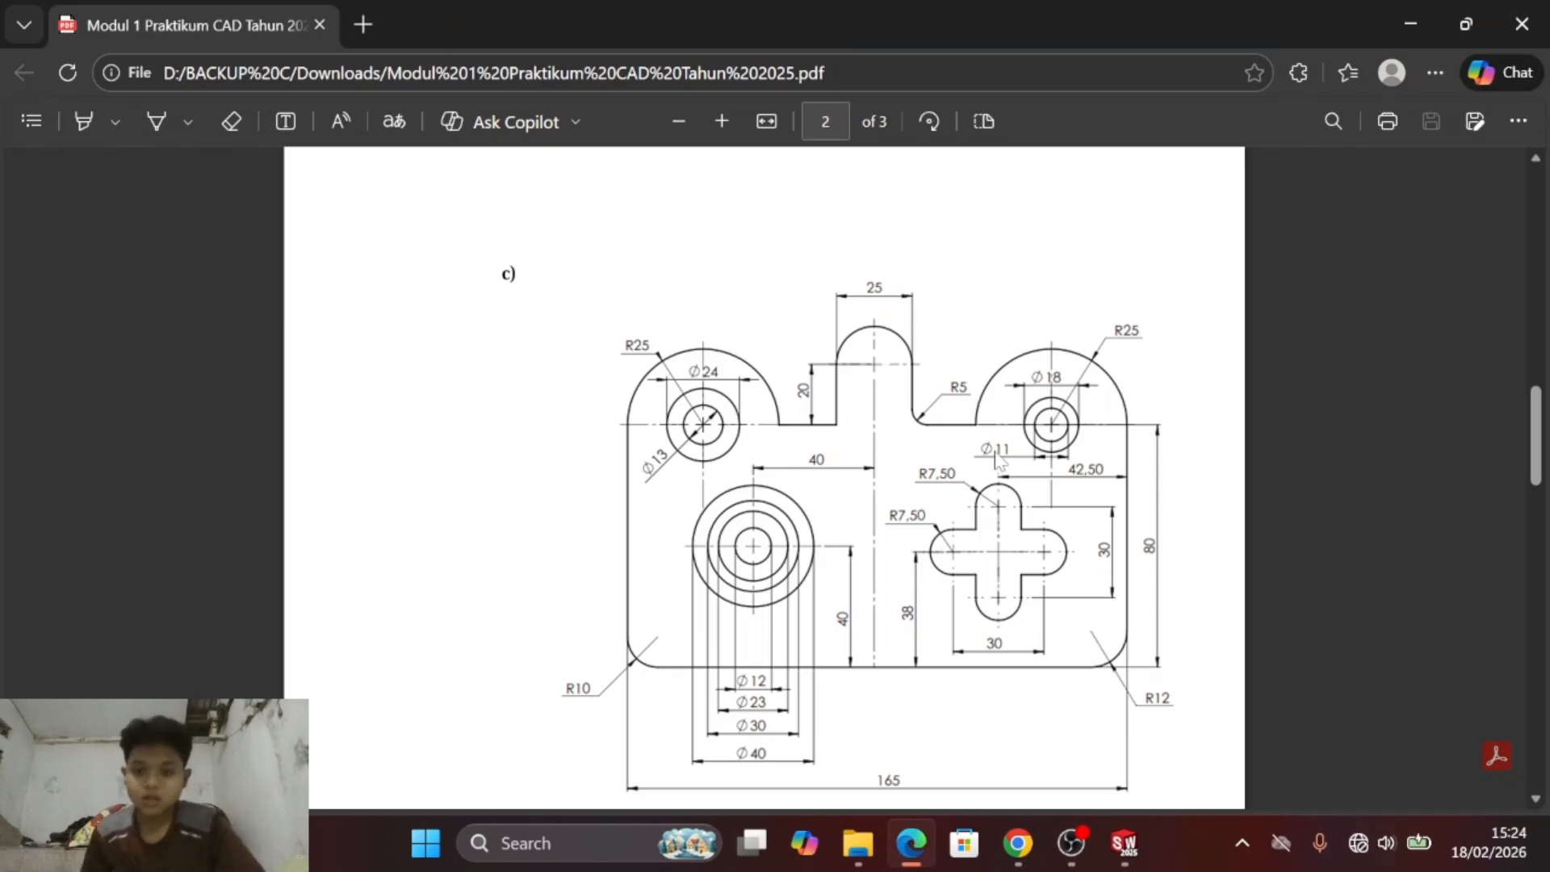
pyautogui.scroll(-1, 842, 532)
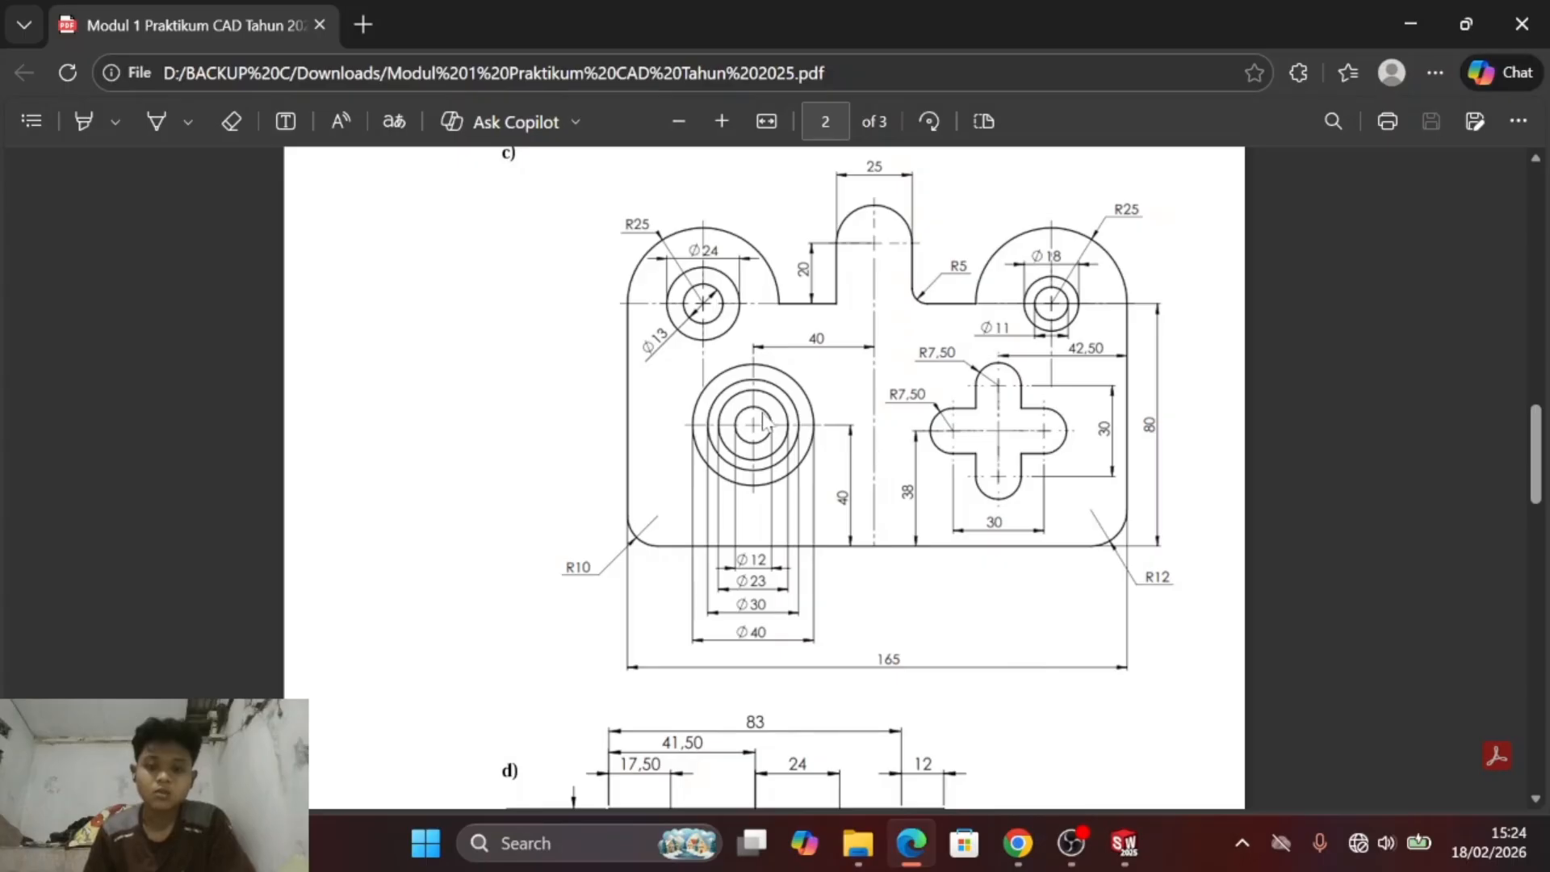
pyautogui.scroll(1, 959, 457)
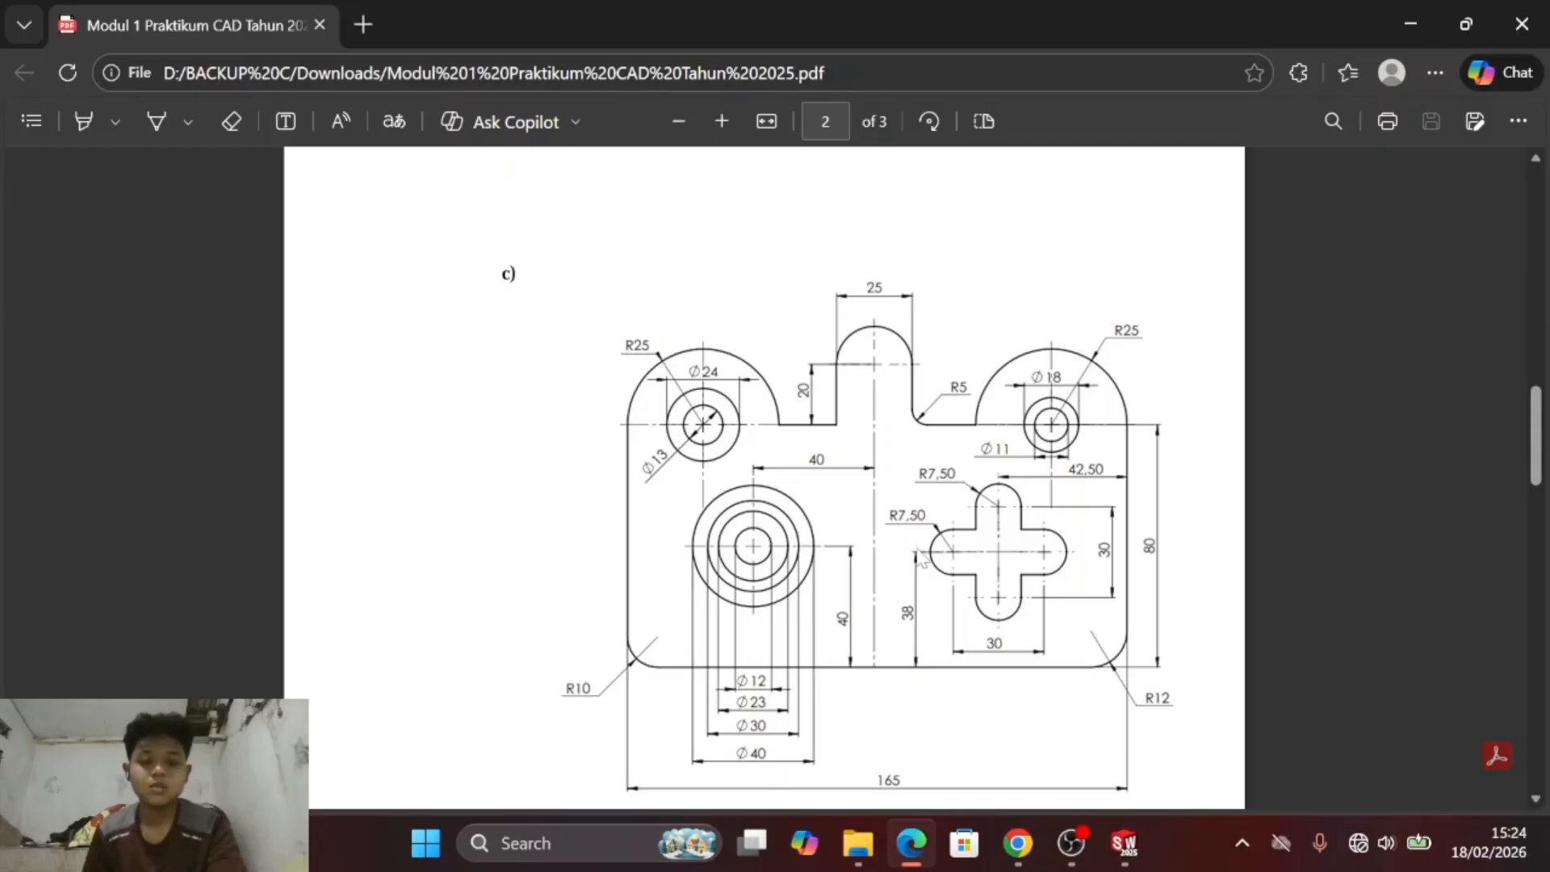
pyautogui.hotkey('alt', 'Tab')
pyautogui.hotkey('alt', 'Tab')
pyautogui.hotkey('alt', 'Tab')
pyautogui.press('Tab')
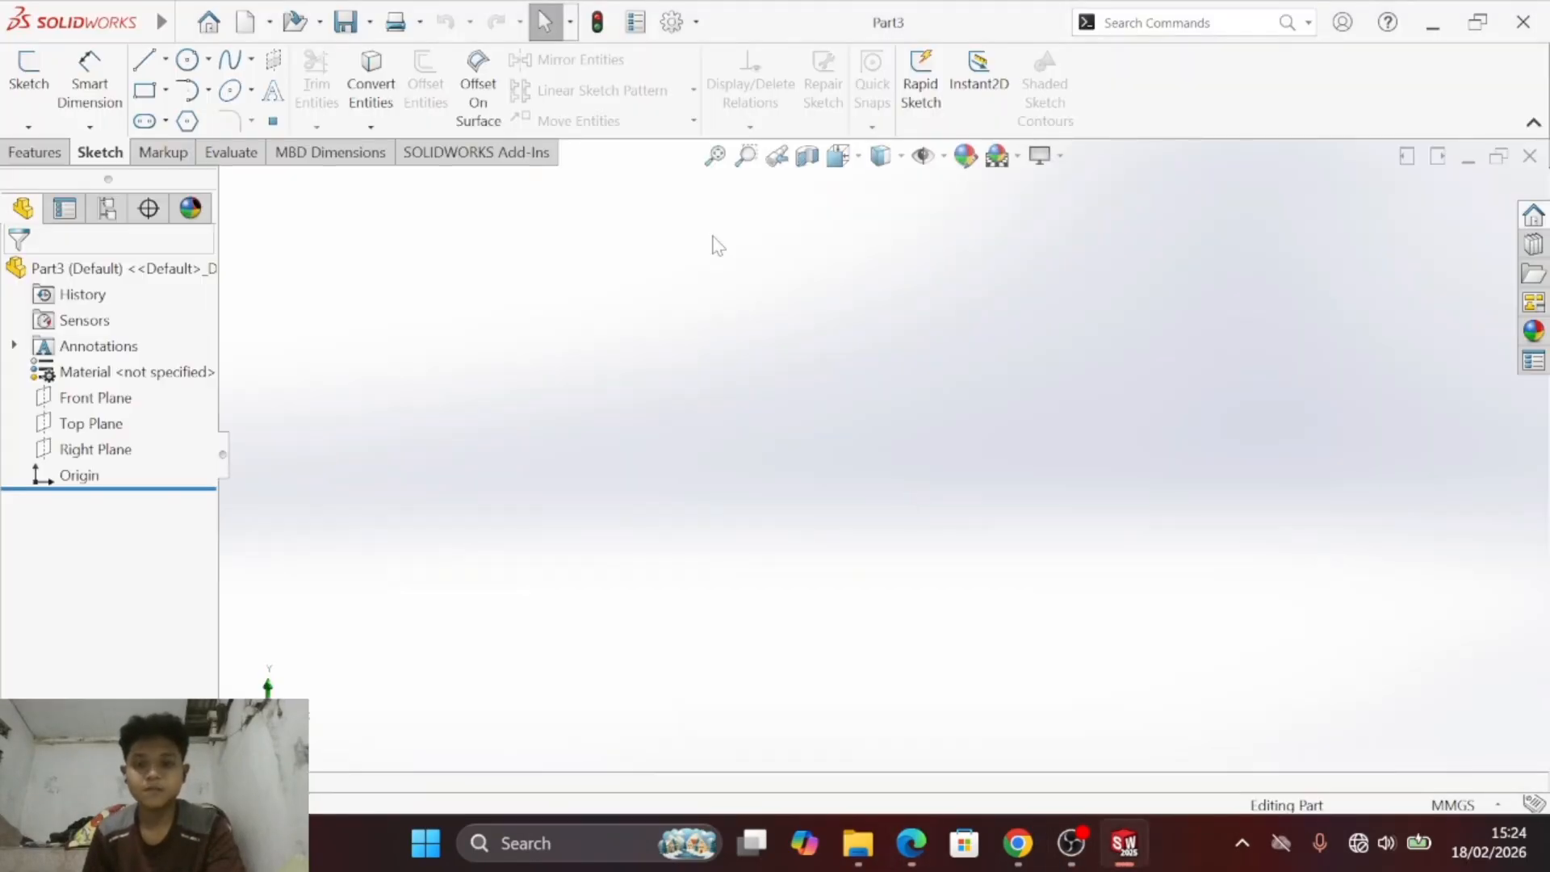
# - Start a sketch on the Right Plane and draw a wide corner rectangle with its upper-left corner at the origin
pyautogui.click(29, 73)
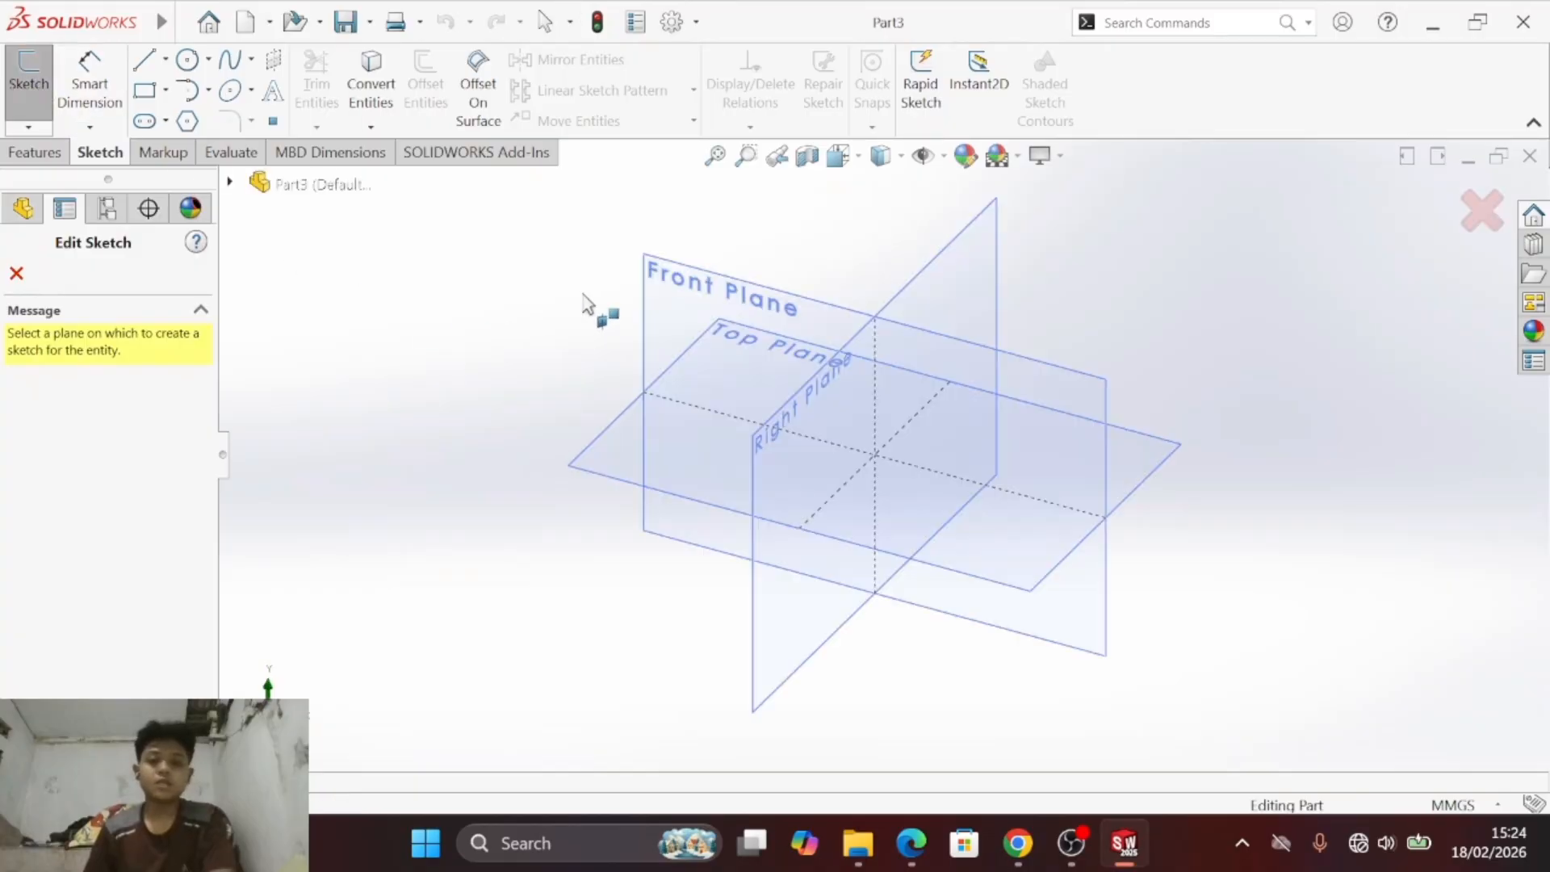
pyautogui.click(986, 240)
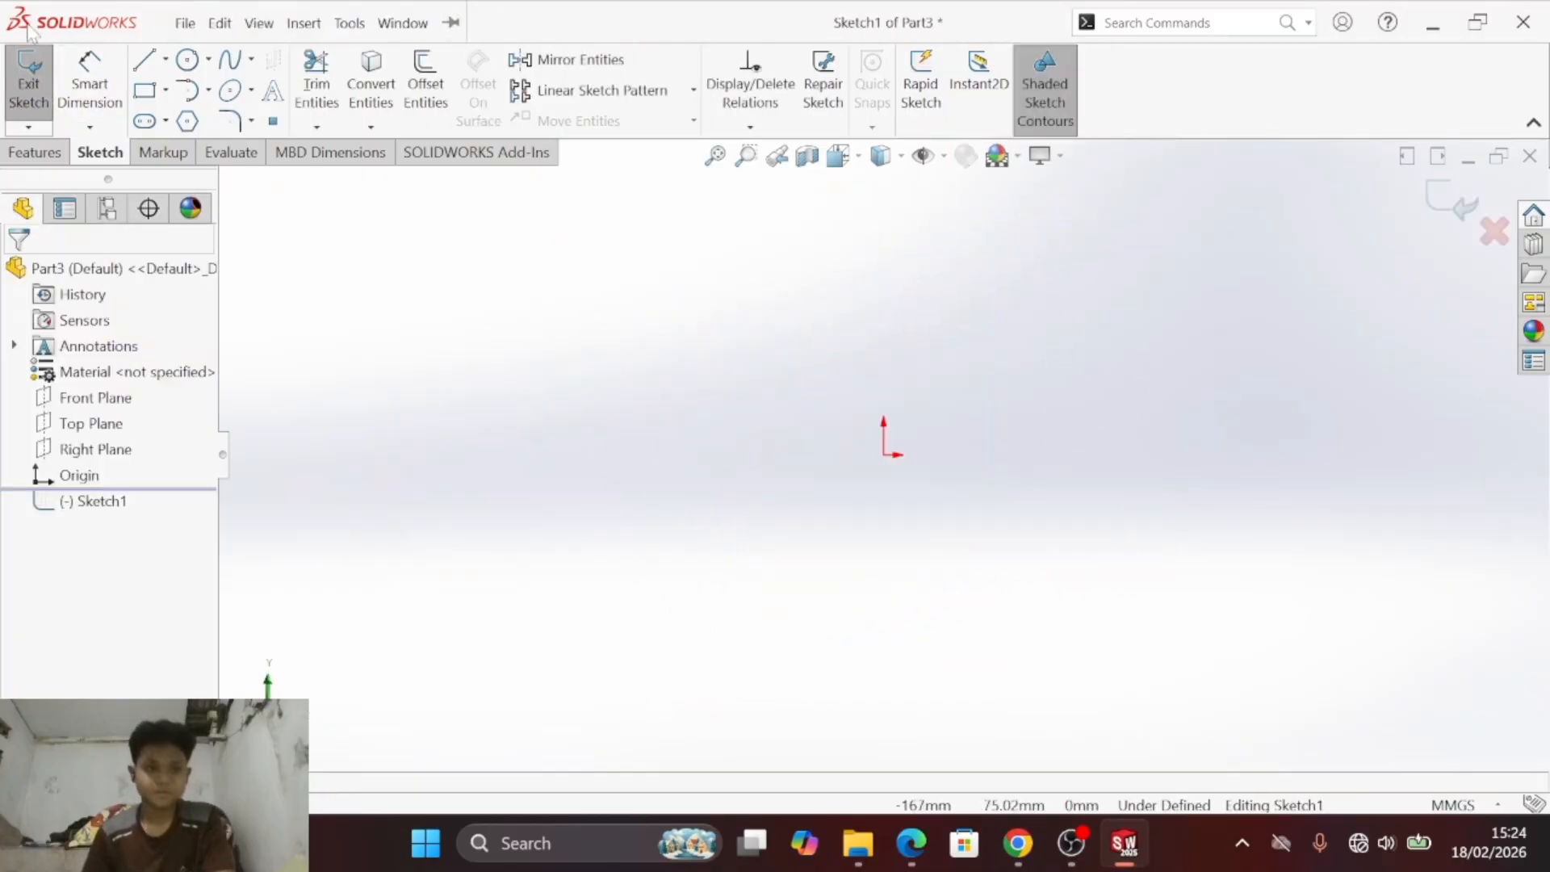
pyautogui.click(148, 91)
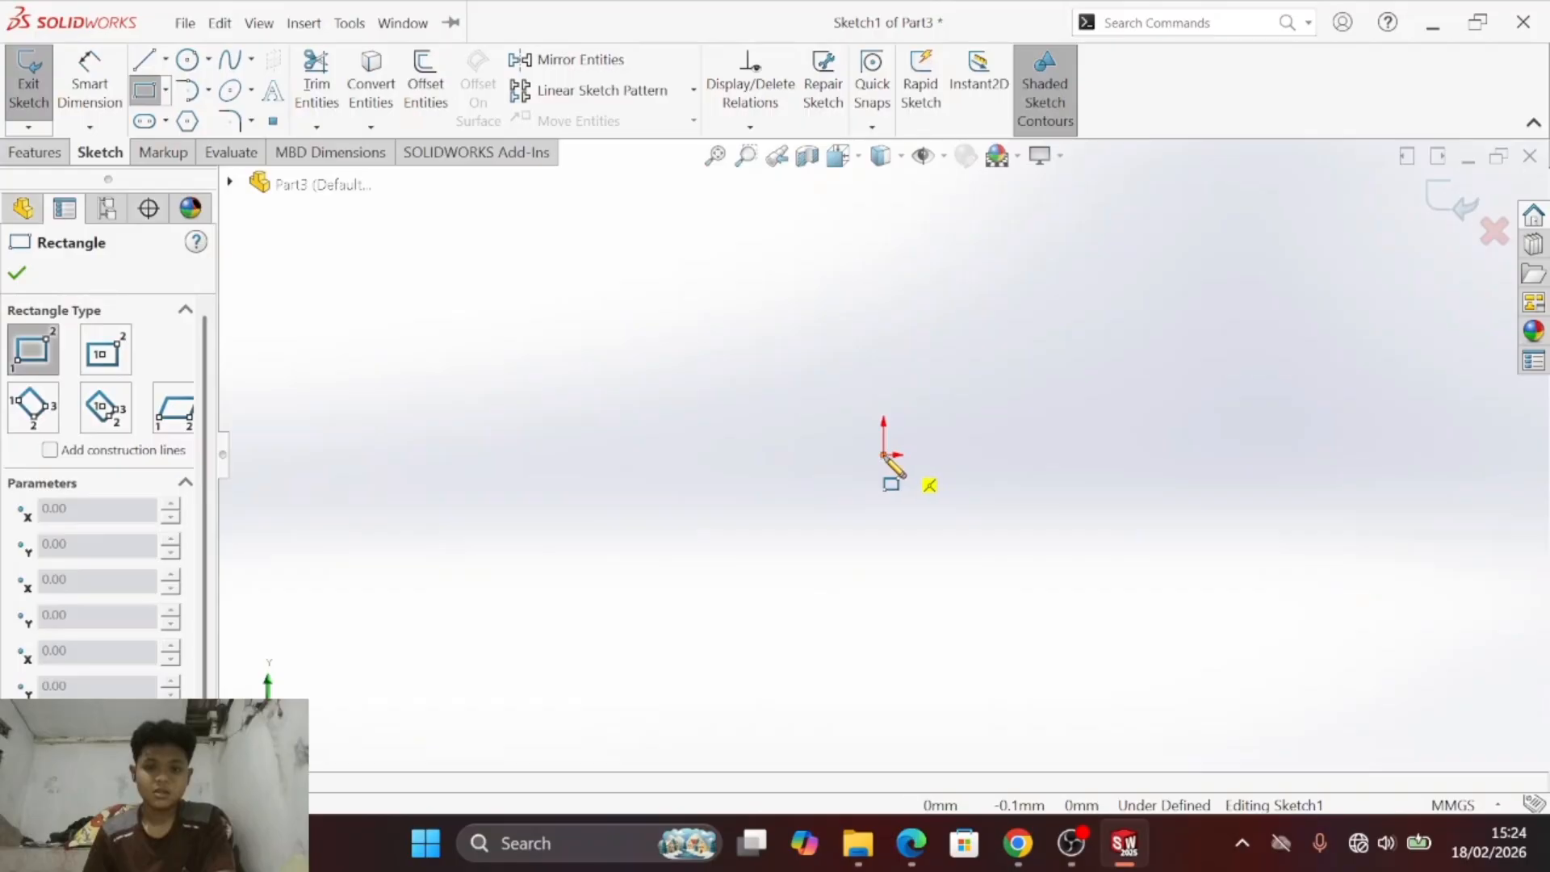
pyautogui.moveTo(884, 457)
pyautogui.mouseDown()
pyautogui.moveTo(1270, 665)
pyautogui.moveTo(1443, 724)
pyautogui.moveTo(1464, 714)
pyautogui.mouseUp()
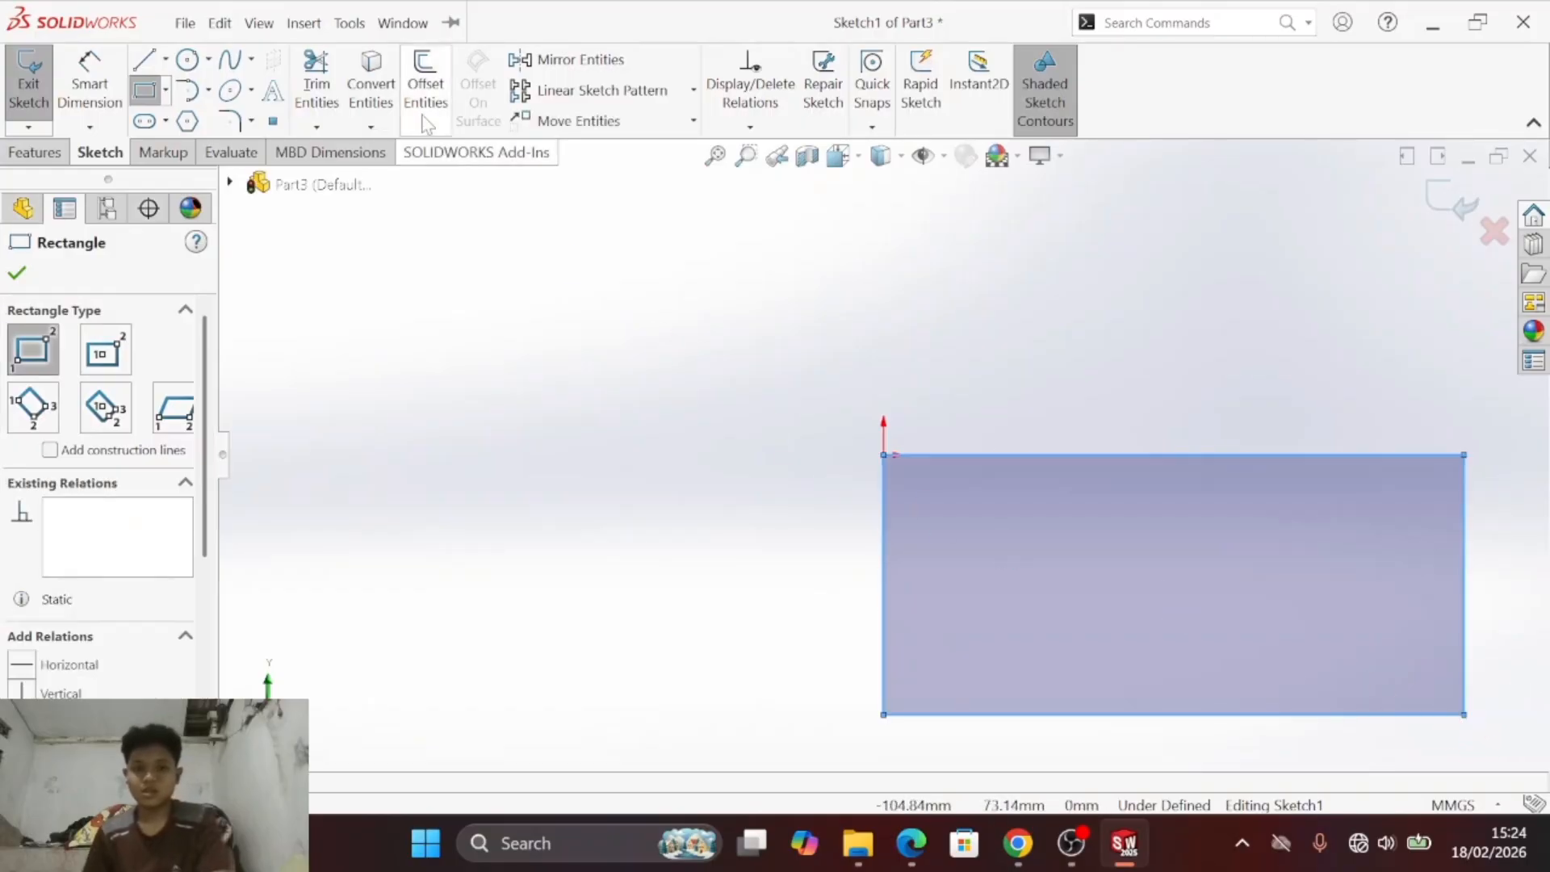
pyautogui.click(715, 155)
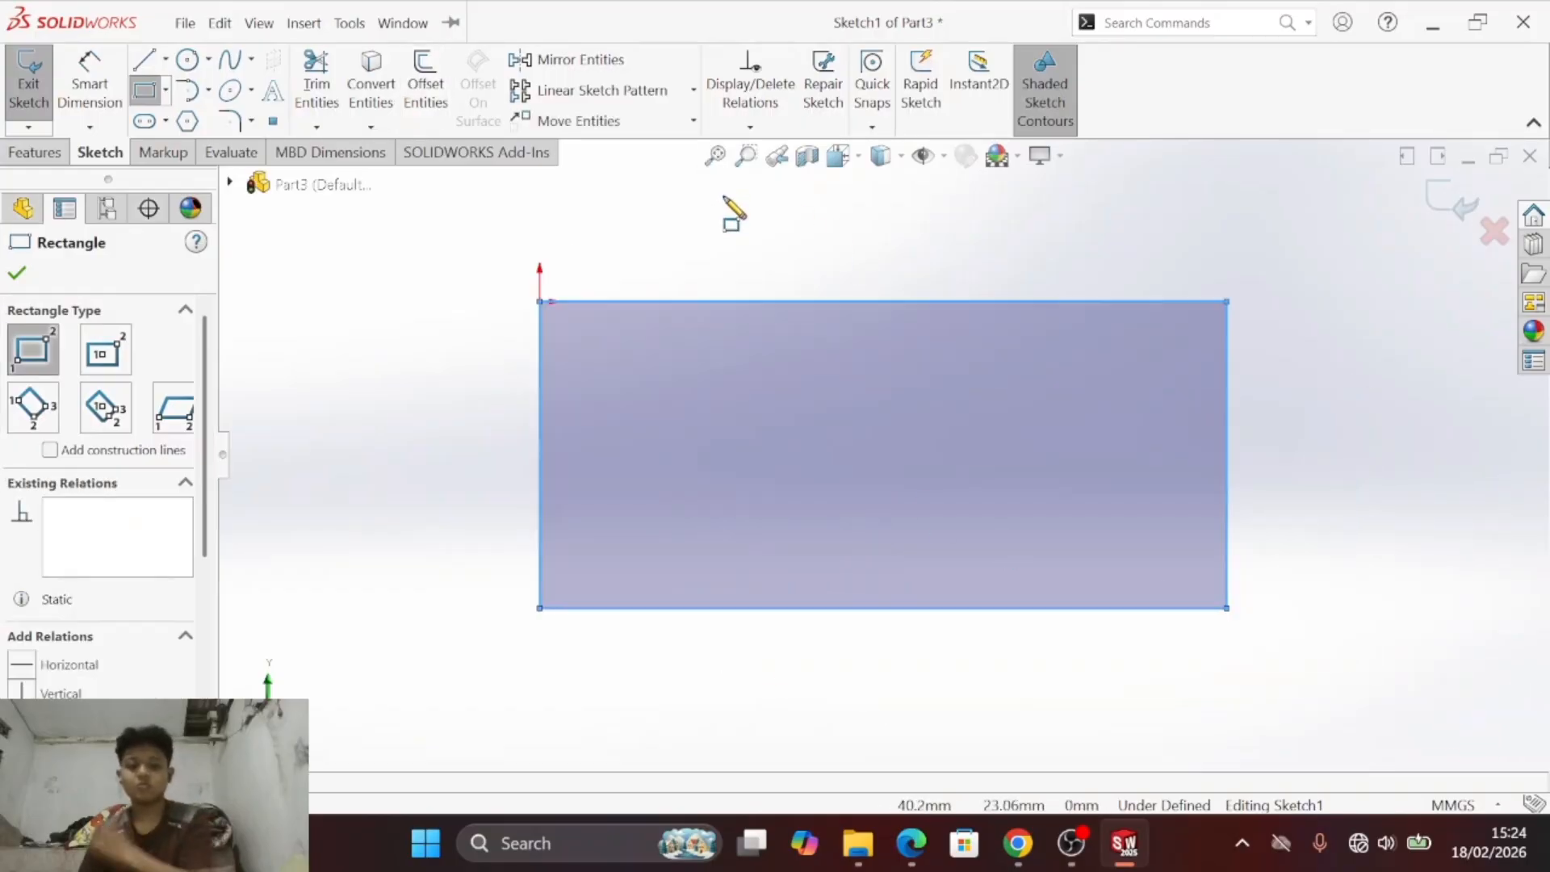
# - Check the overall size of exercise c) in the PDF and dimension the rectangle 165 mm wide and 80 mm high
pyautogui.hotkey('alt', 'Tab')
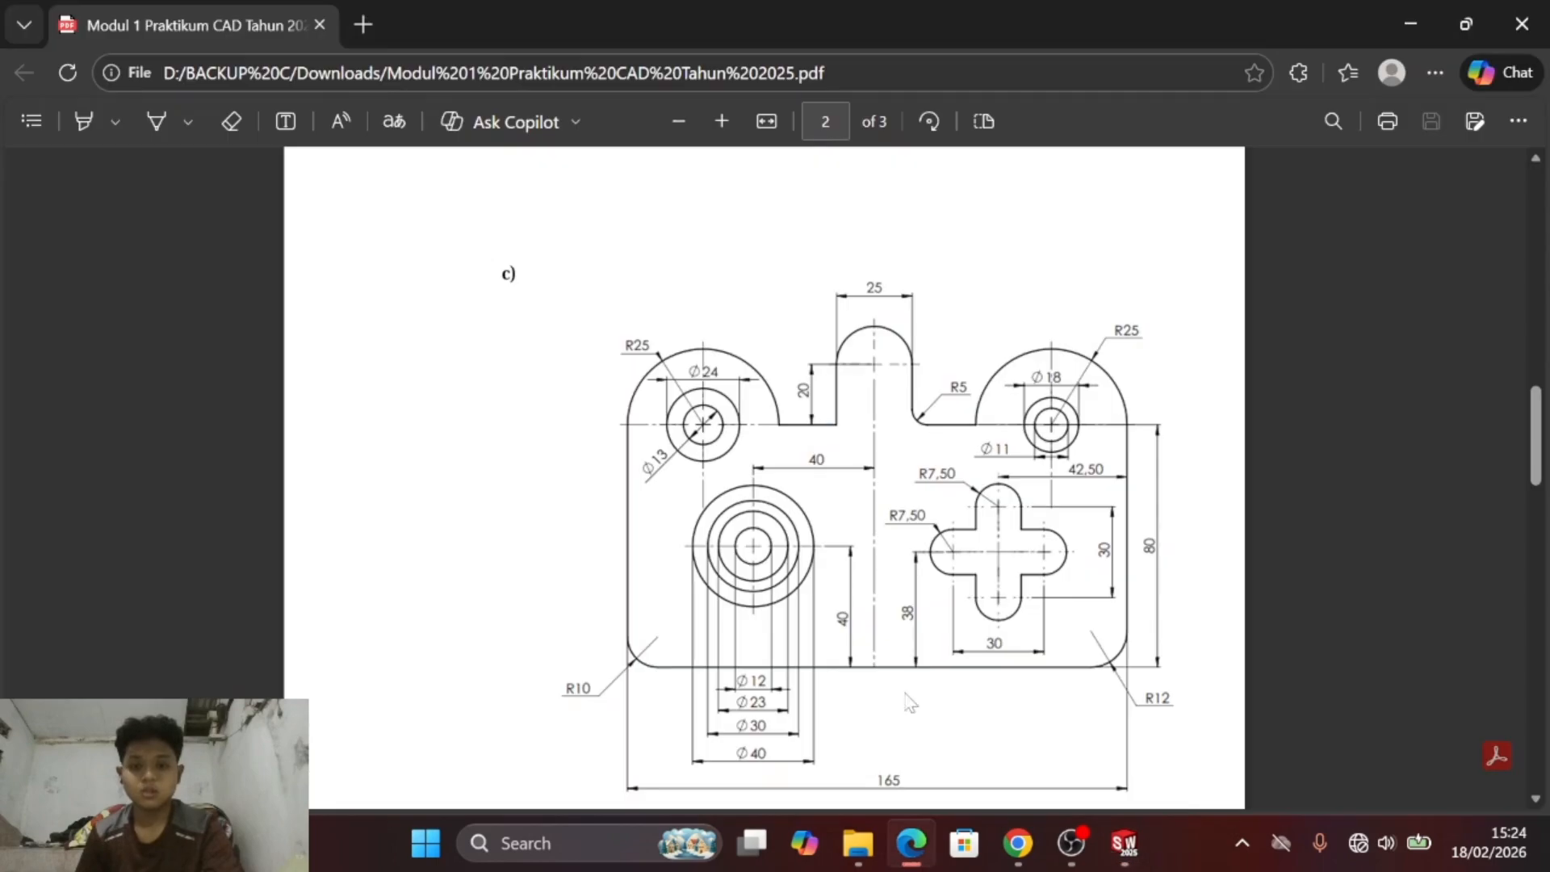
pyautogui.scroll(-3, 936, 537)
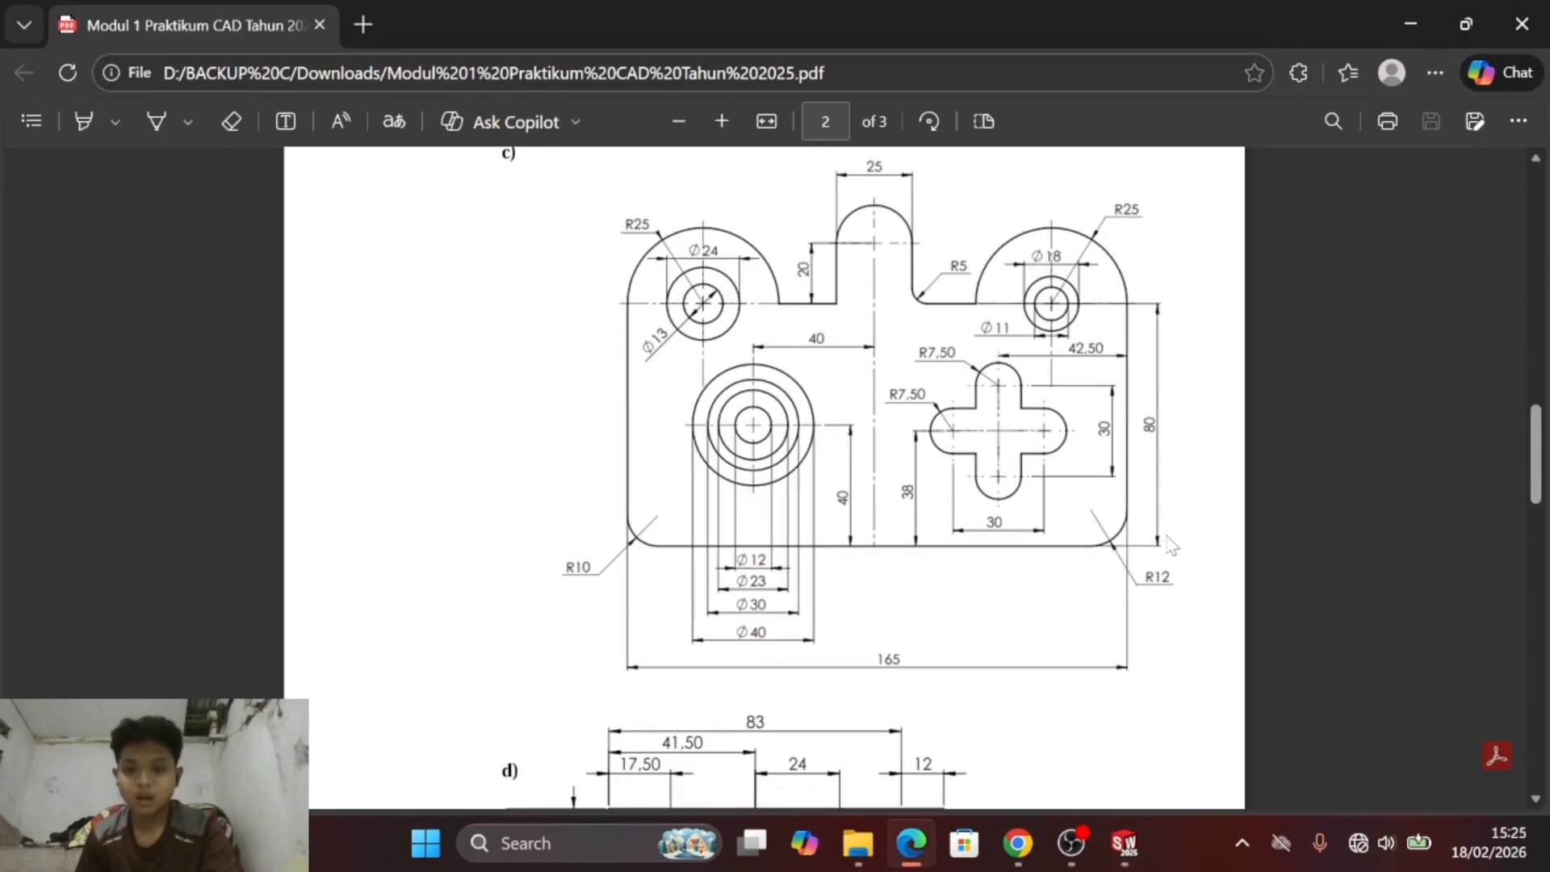
pyautogui.hotkey('alt', 'Tab')
pyautogui.click(259, 22)
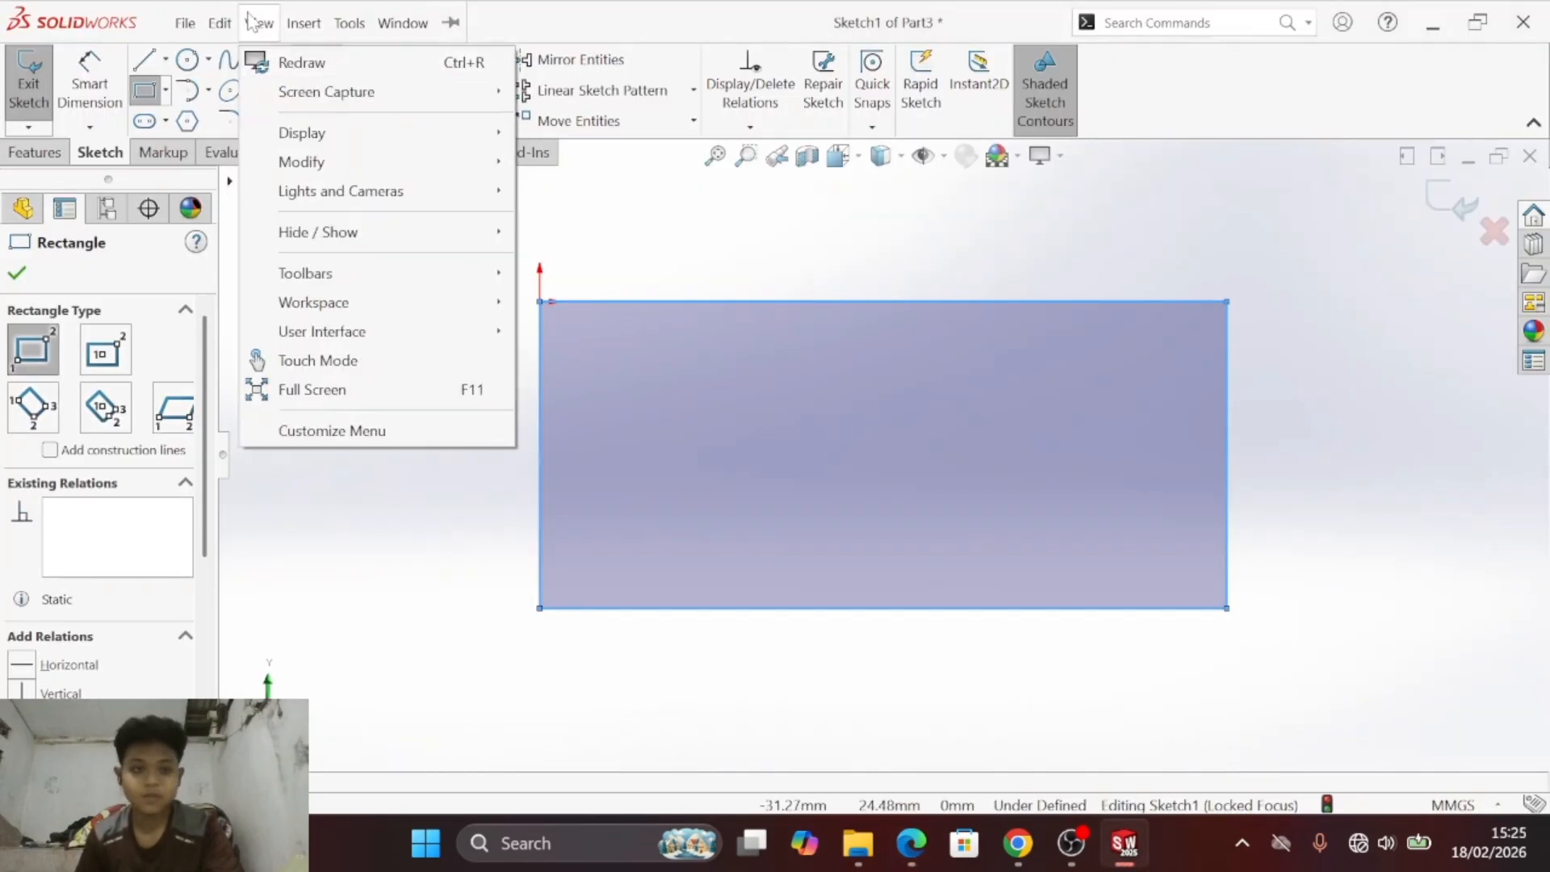
pyautogui.click(349, 65)
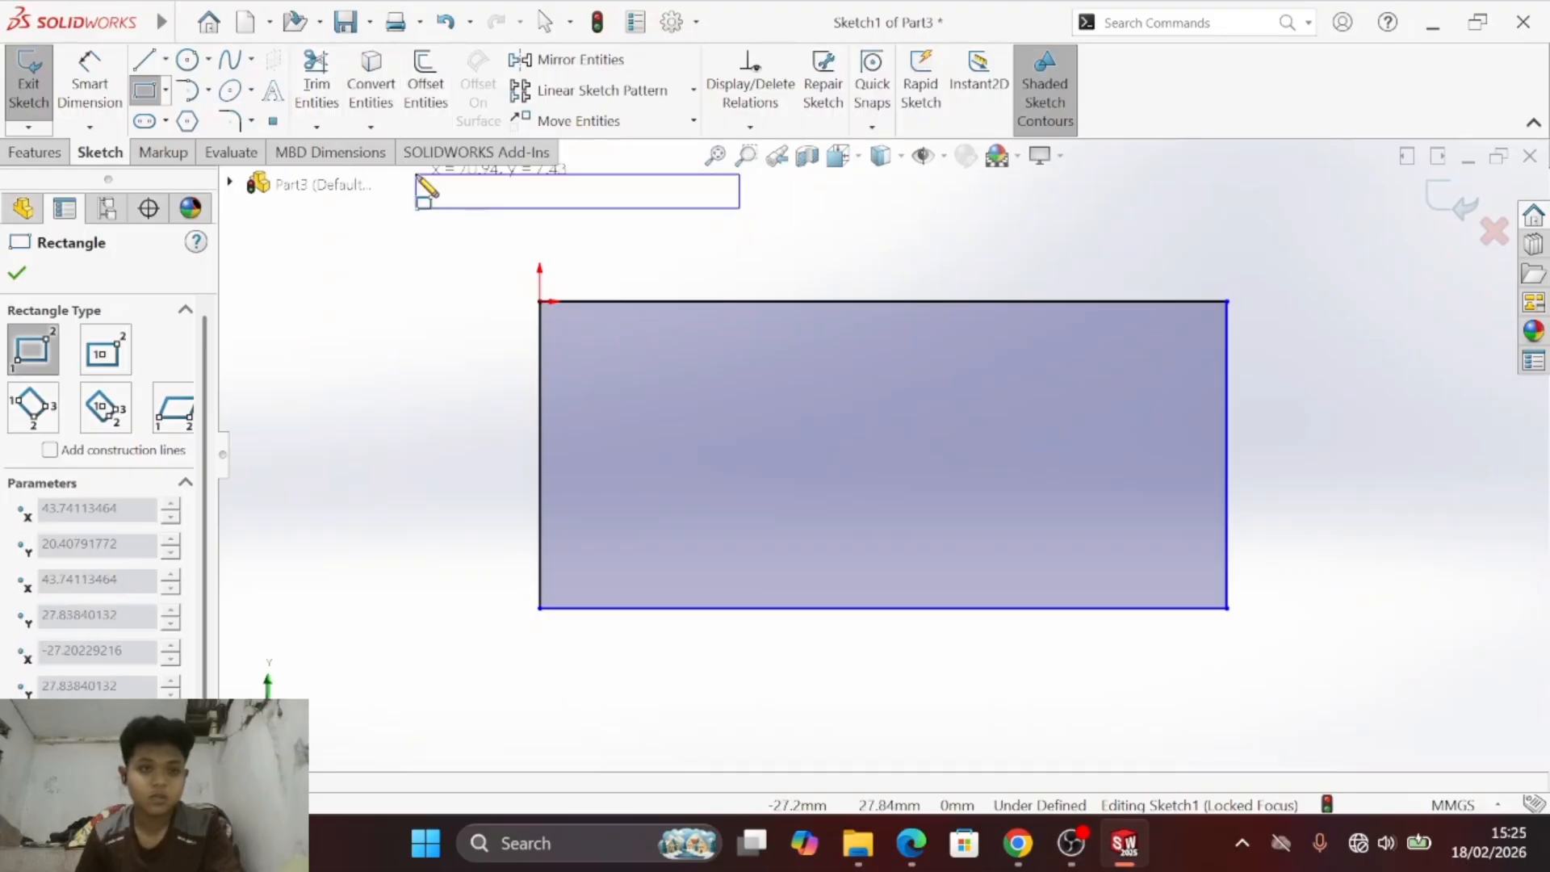
pyautogui.press('Escape')
pyautogui.click(89, 81)
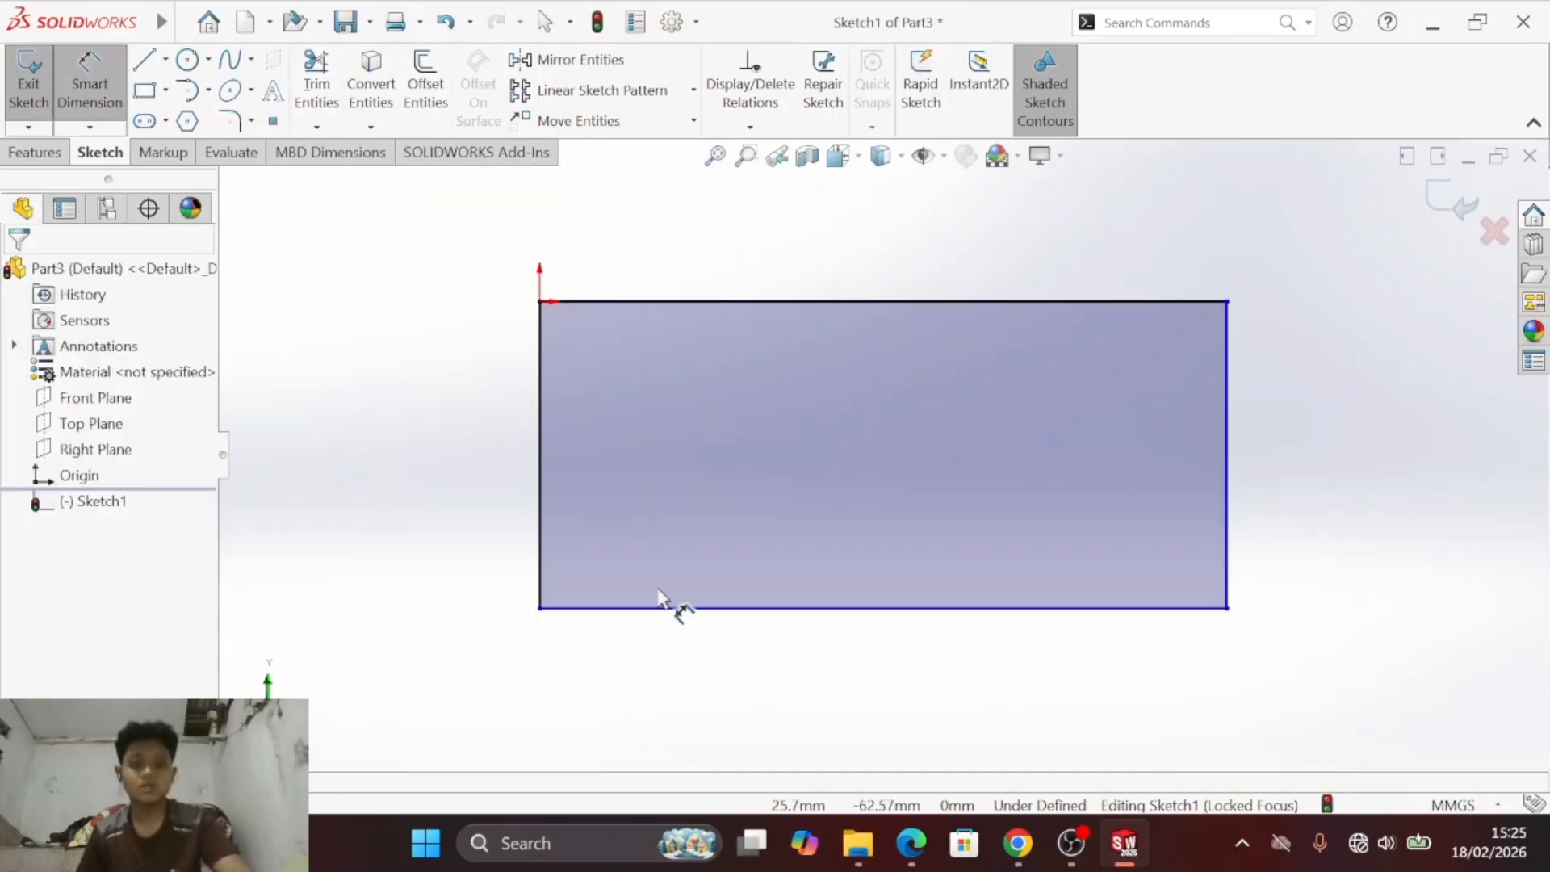
pyautogui.click(719, 614)
pyautogui.click(892, 686)
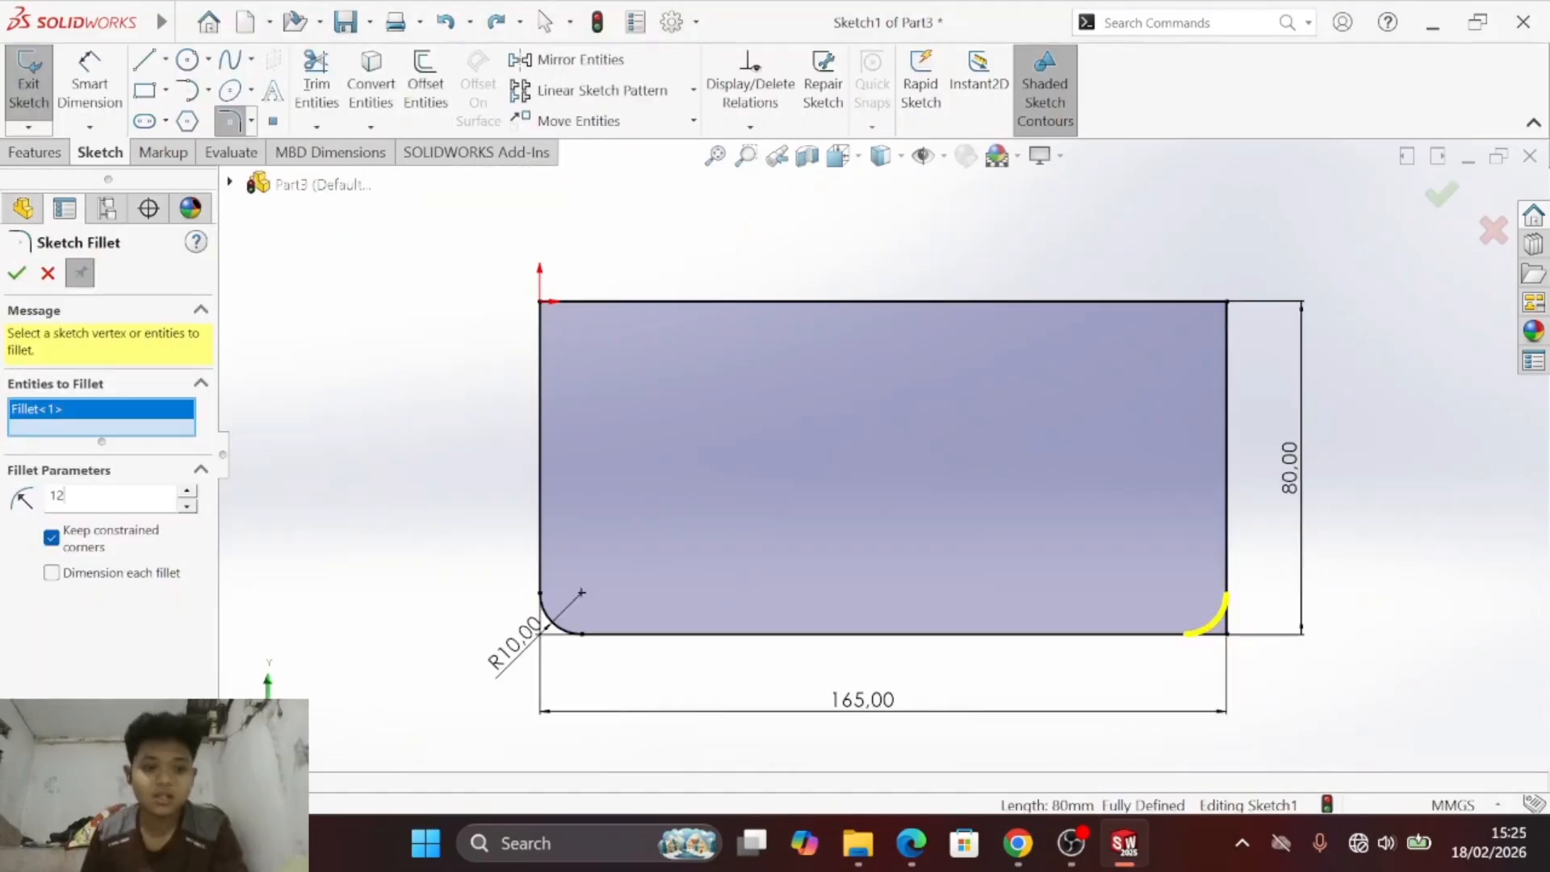
# - Fillet the rectangle's lower corners with a 10 mm radius on the left and 12 mm on the right
pyautogui.press('Return')
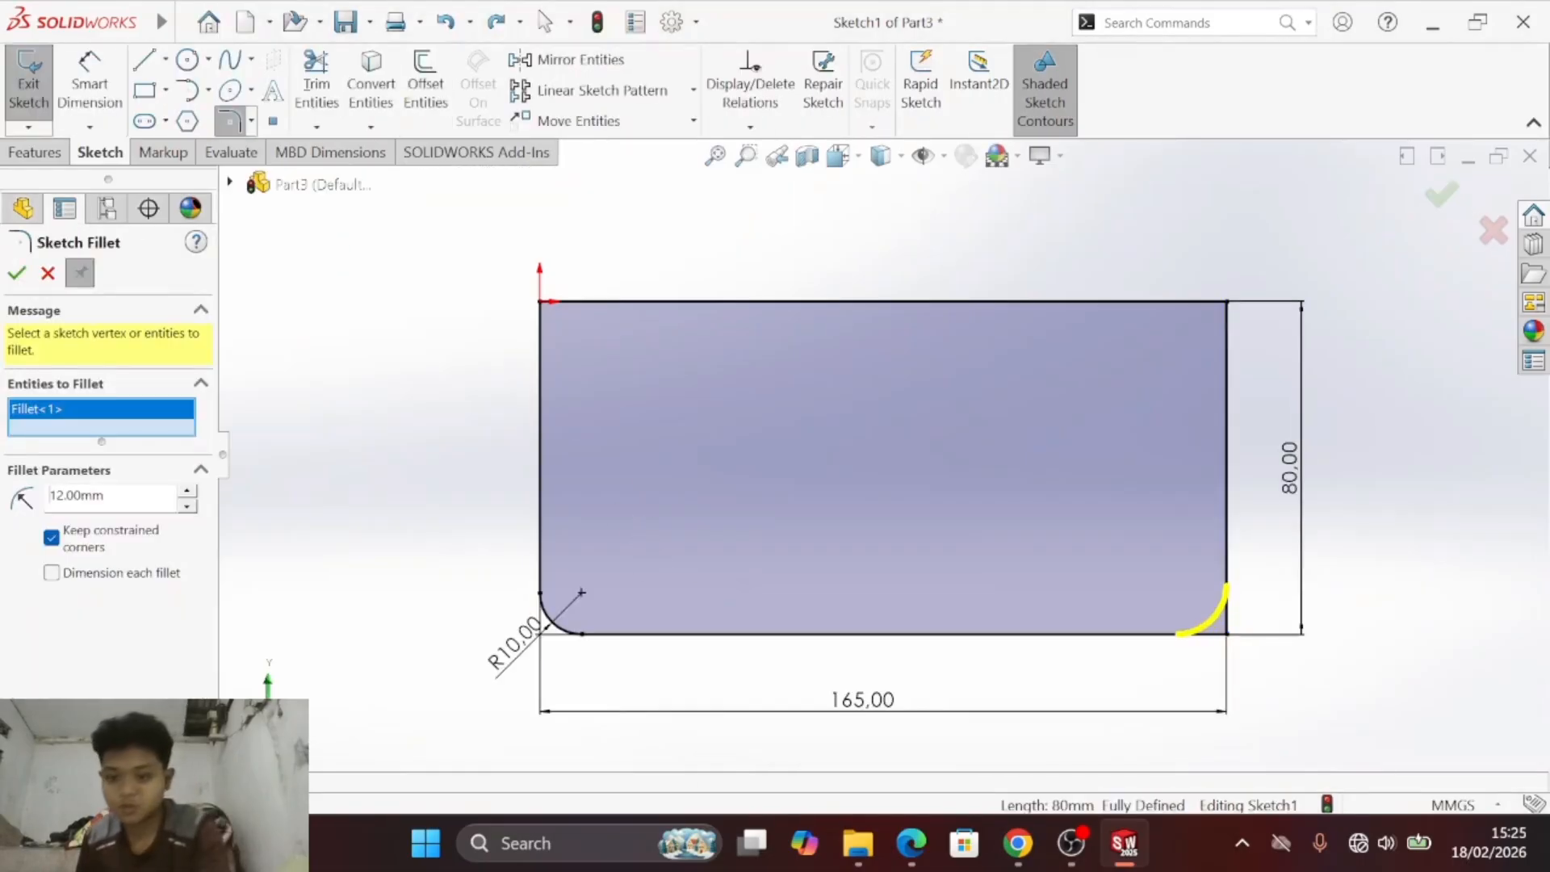
pyautogui.click(18, 274)
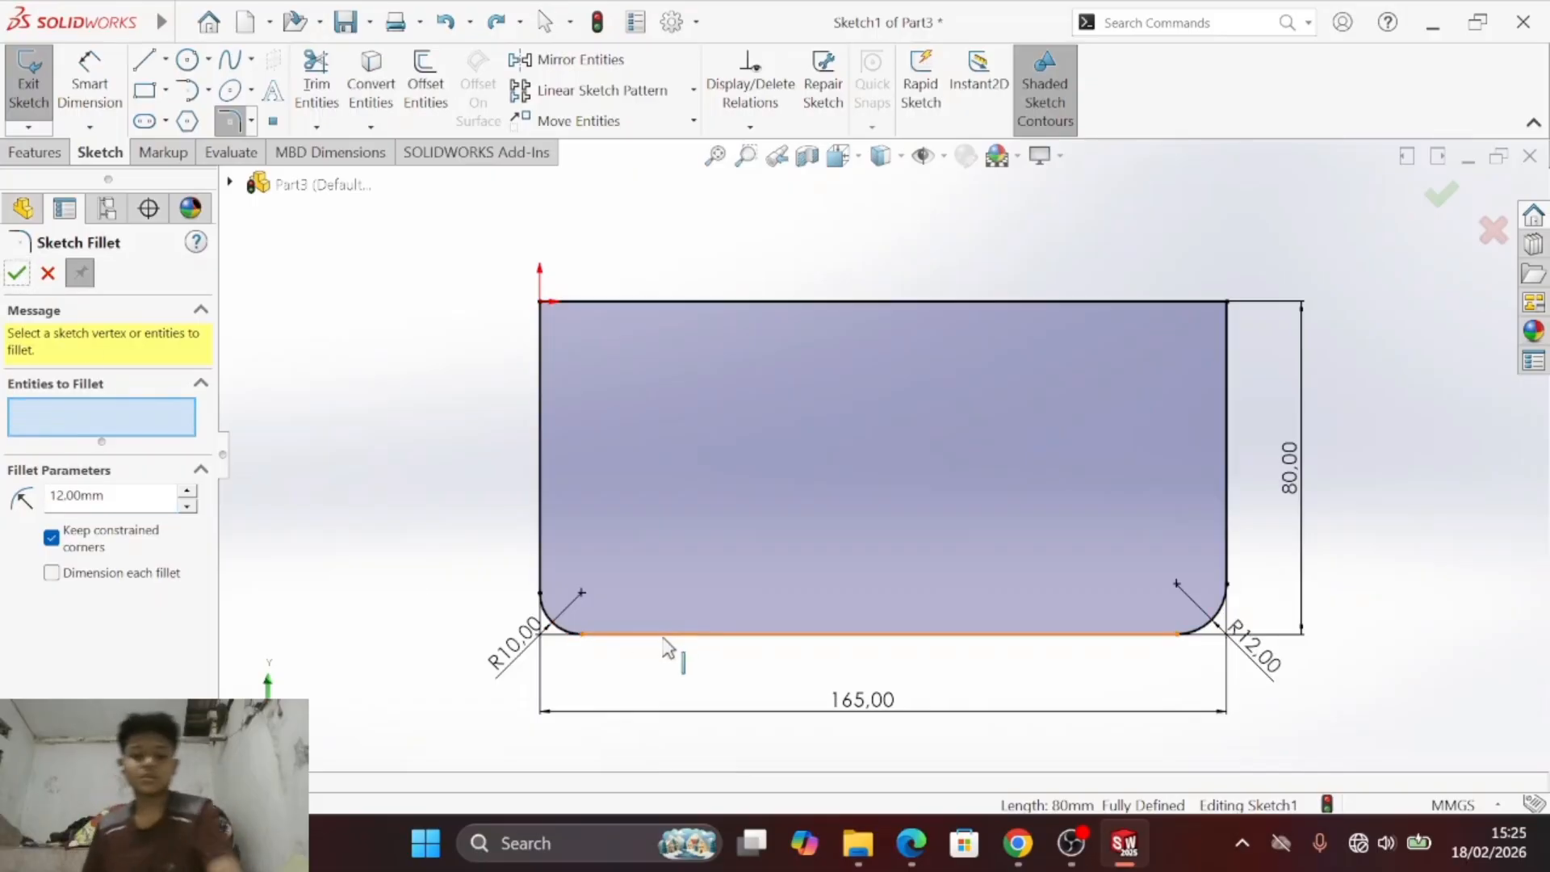
# - Draw a vertical centerline about 115 mm long through the middle of the rectangle, extending past both horizontal edges
pyautogui.hotkey('alt', 'Tab')
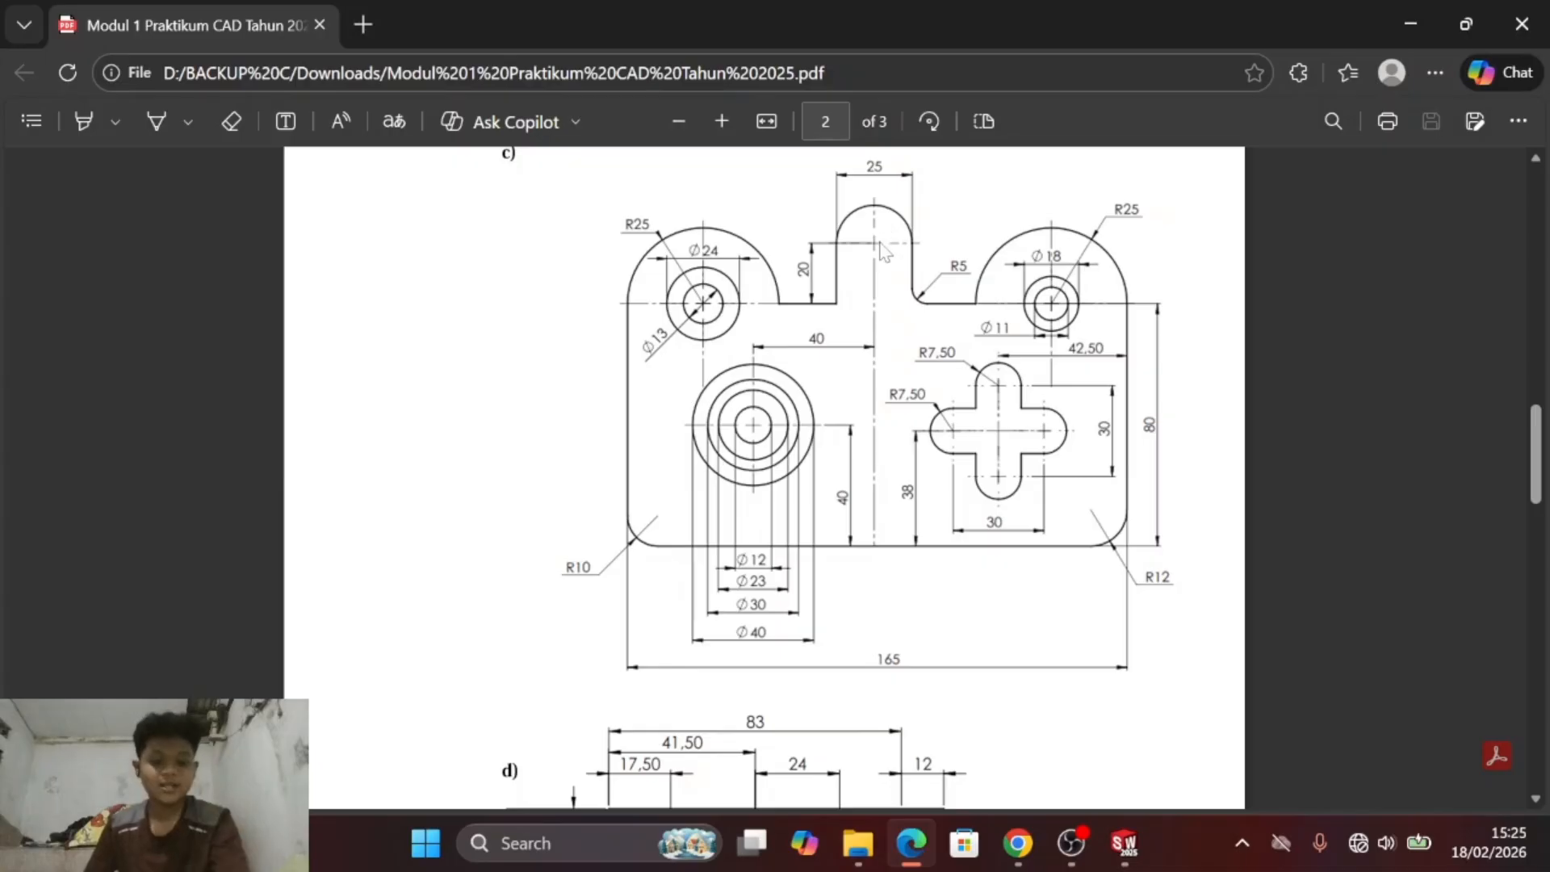
pyautogui.hotkey('alt', 'Tab')
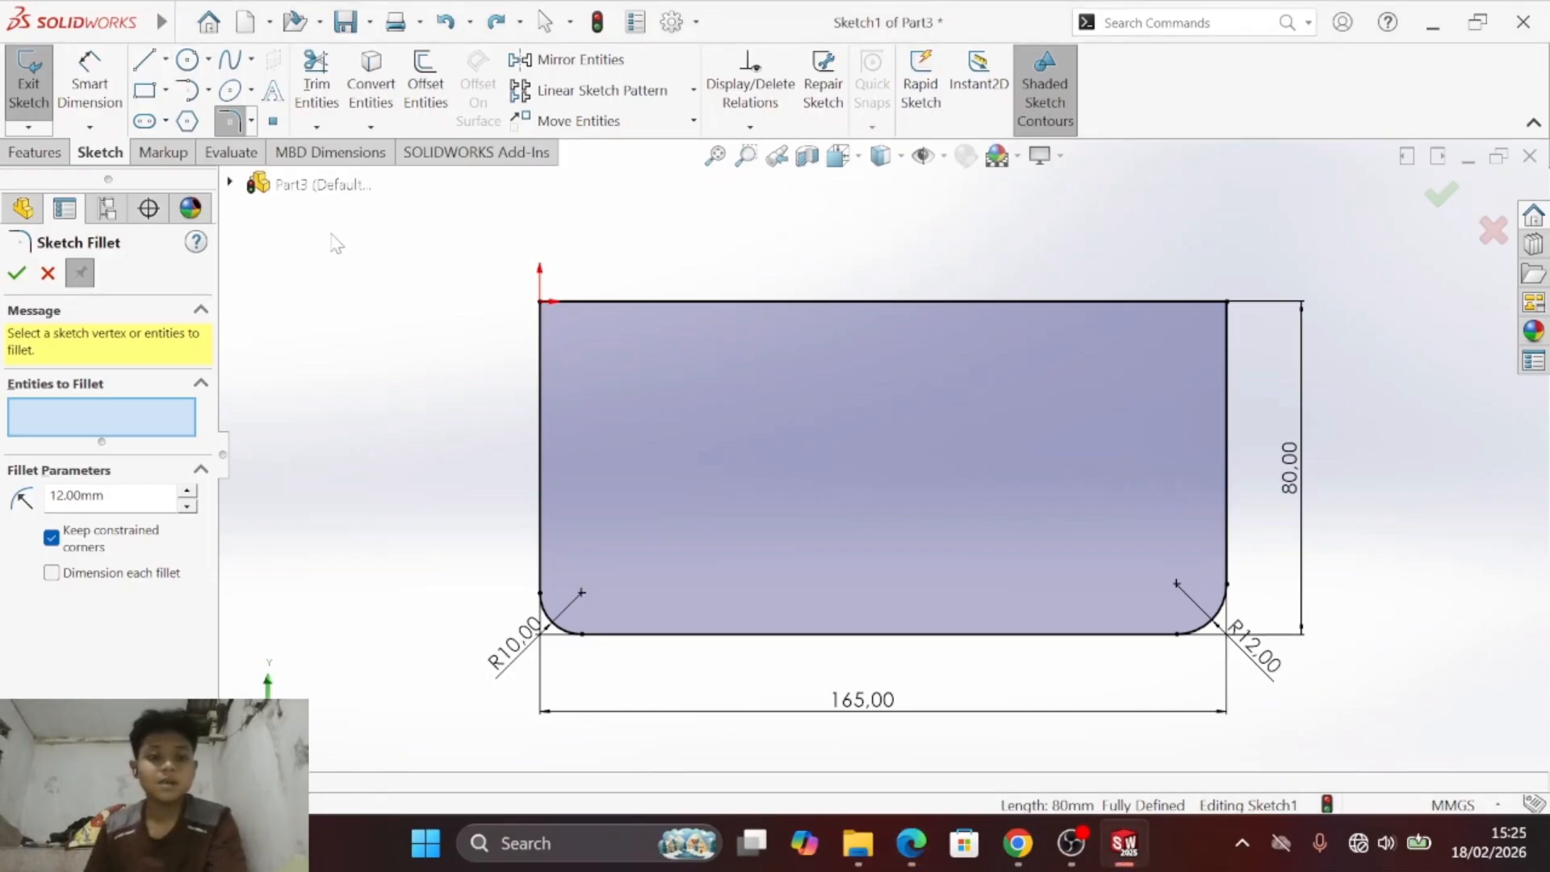
pyautogui.press('s')
pyautogui.click(411, 341)
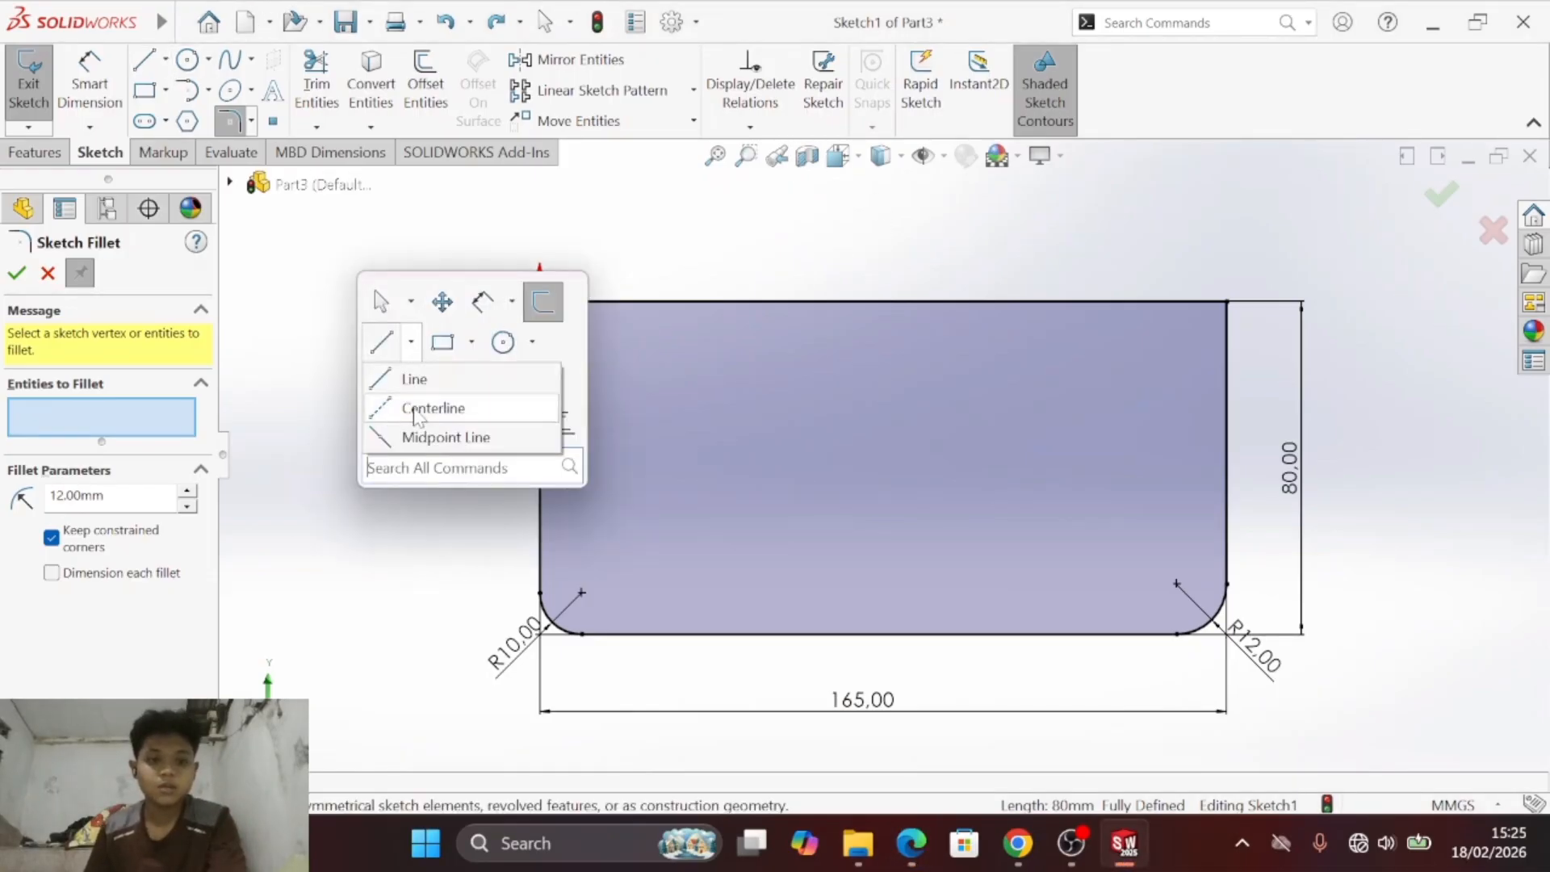
pyautogui.click(416, 410)
pyautogui.click(879, 634)
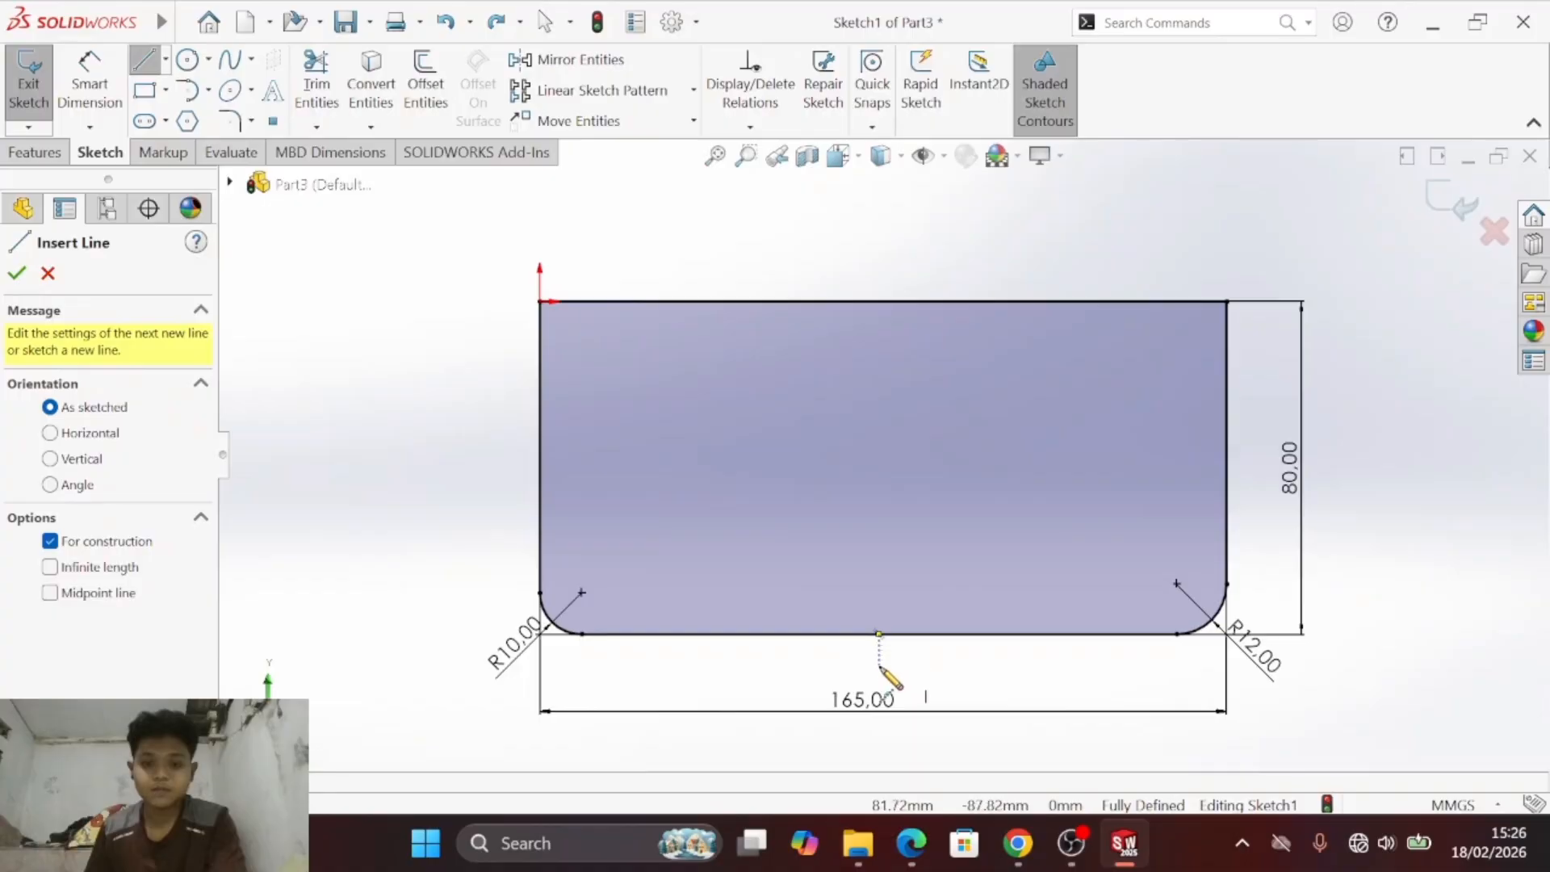
pyautogui.click(879, 193)
pyautogui.press('Escape')
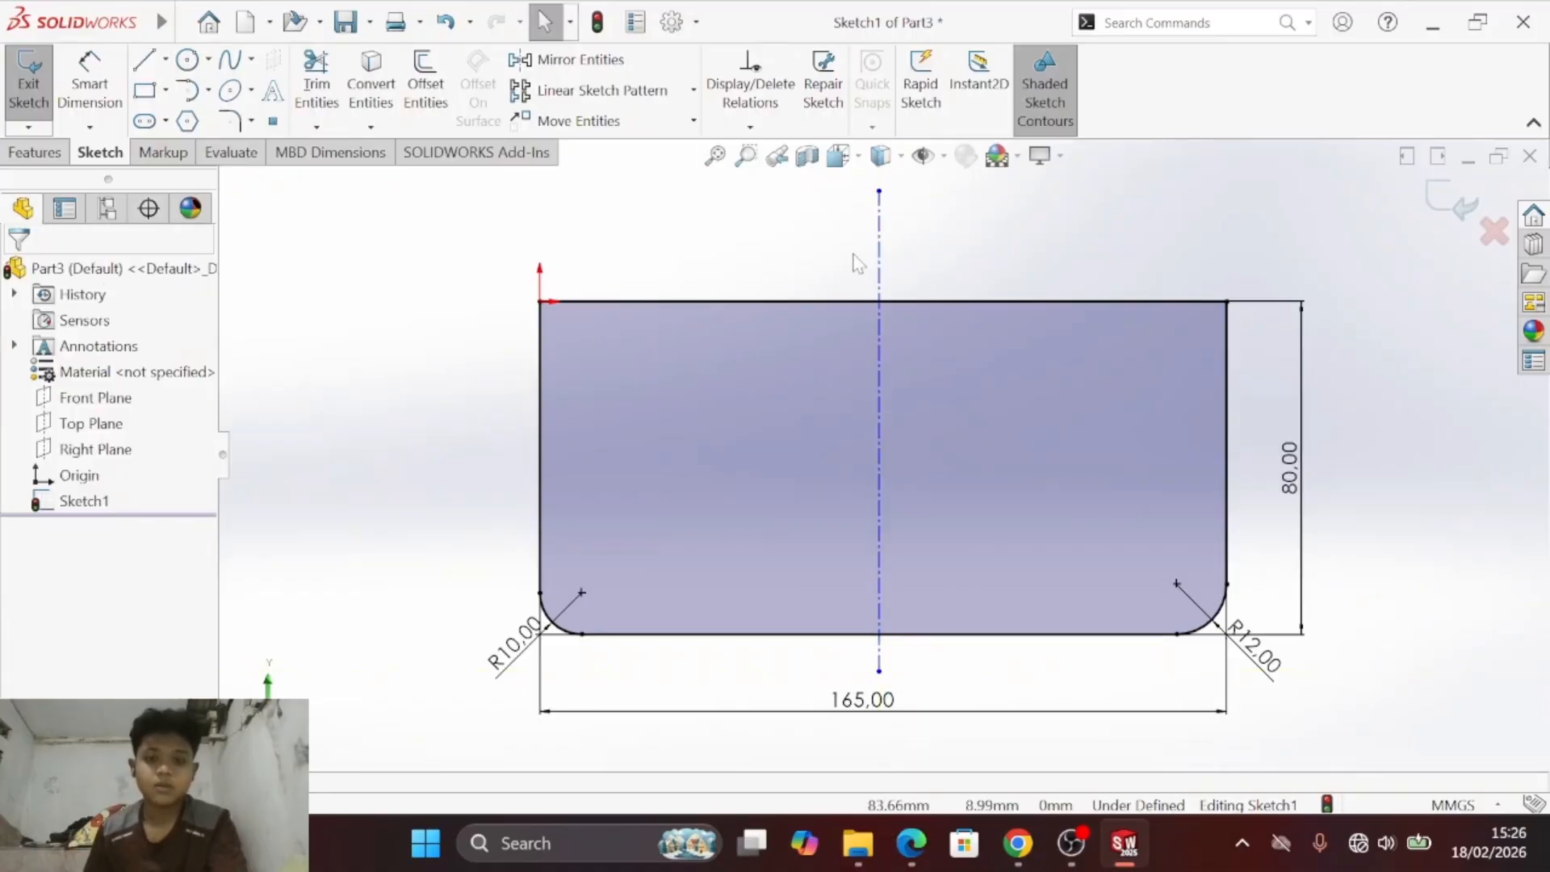
# - Compare the sketch with the upper outline of exercise c) in the PDF, then remove the centerline and the rectangle's top edge
pyautogui.hotkey('alt', 'Tab')
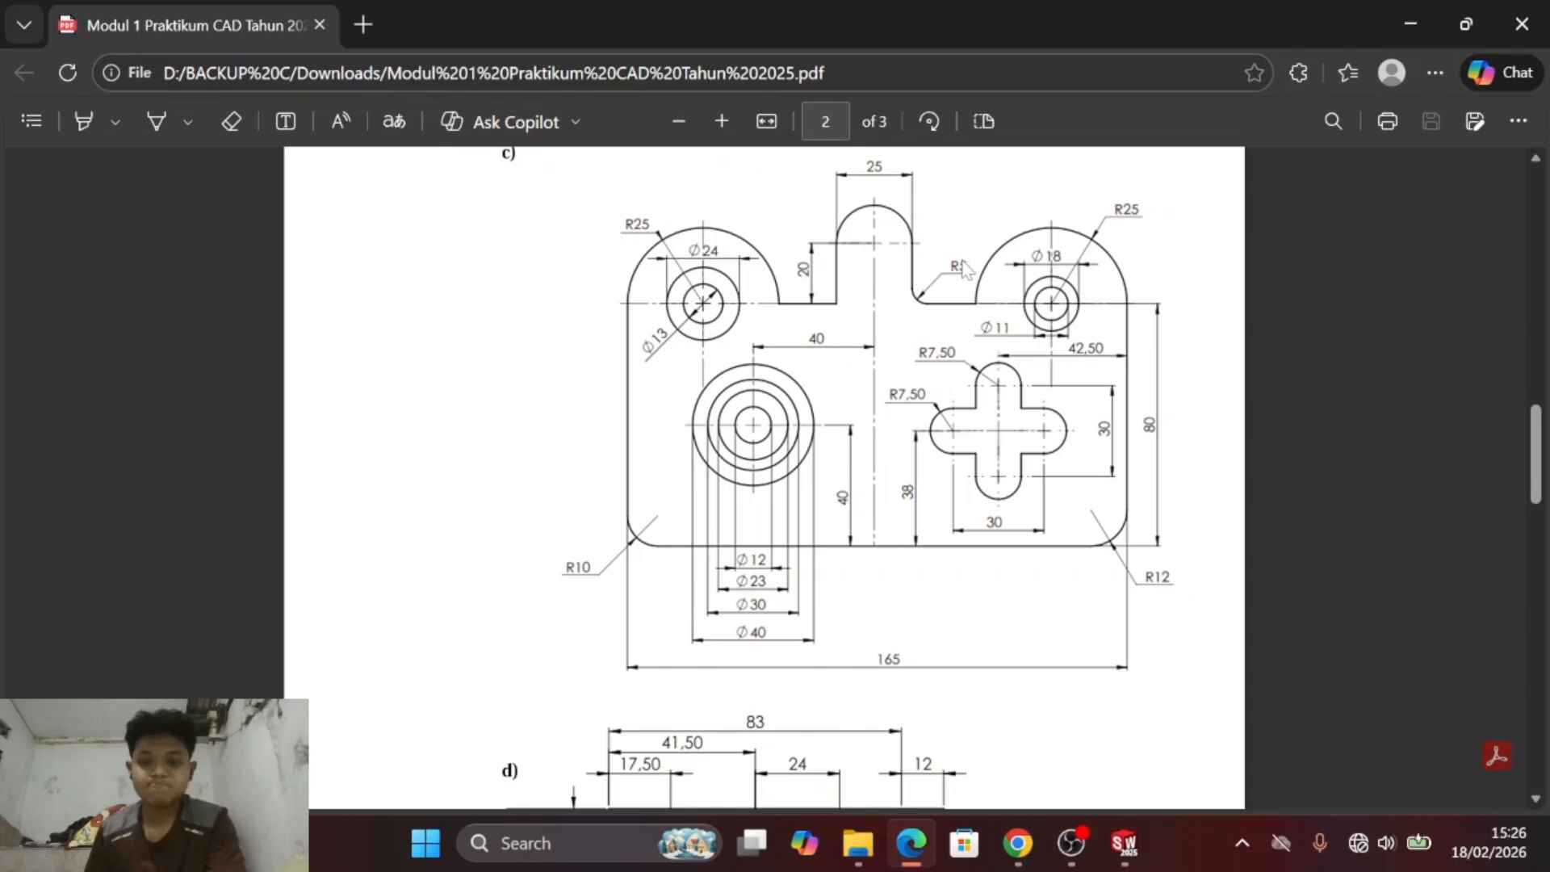
pyautogui.hotkey('alt', 'Tab')
pyautogui.hotkey('alt', 'Tab')
pyautogui.hotkey('alt', 'Tab')
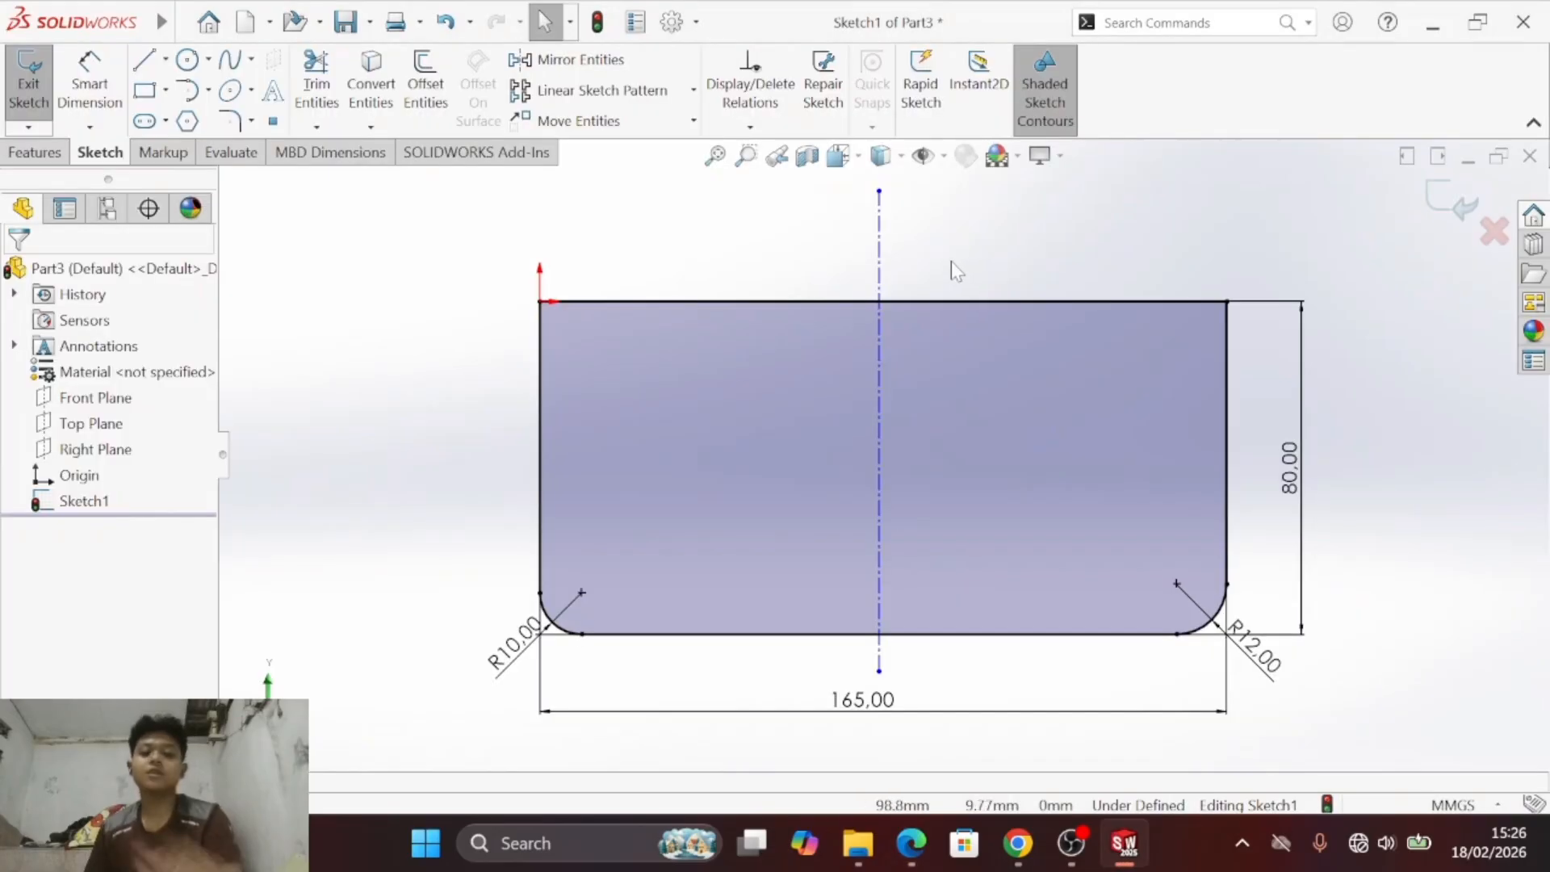
pyautogui.hotkey('alt', 'Tab')
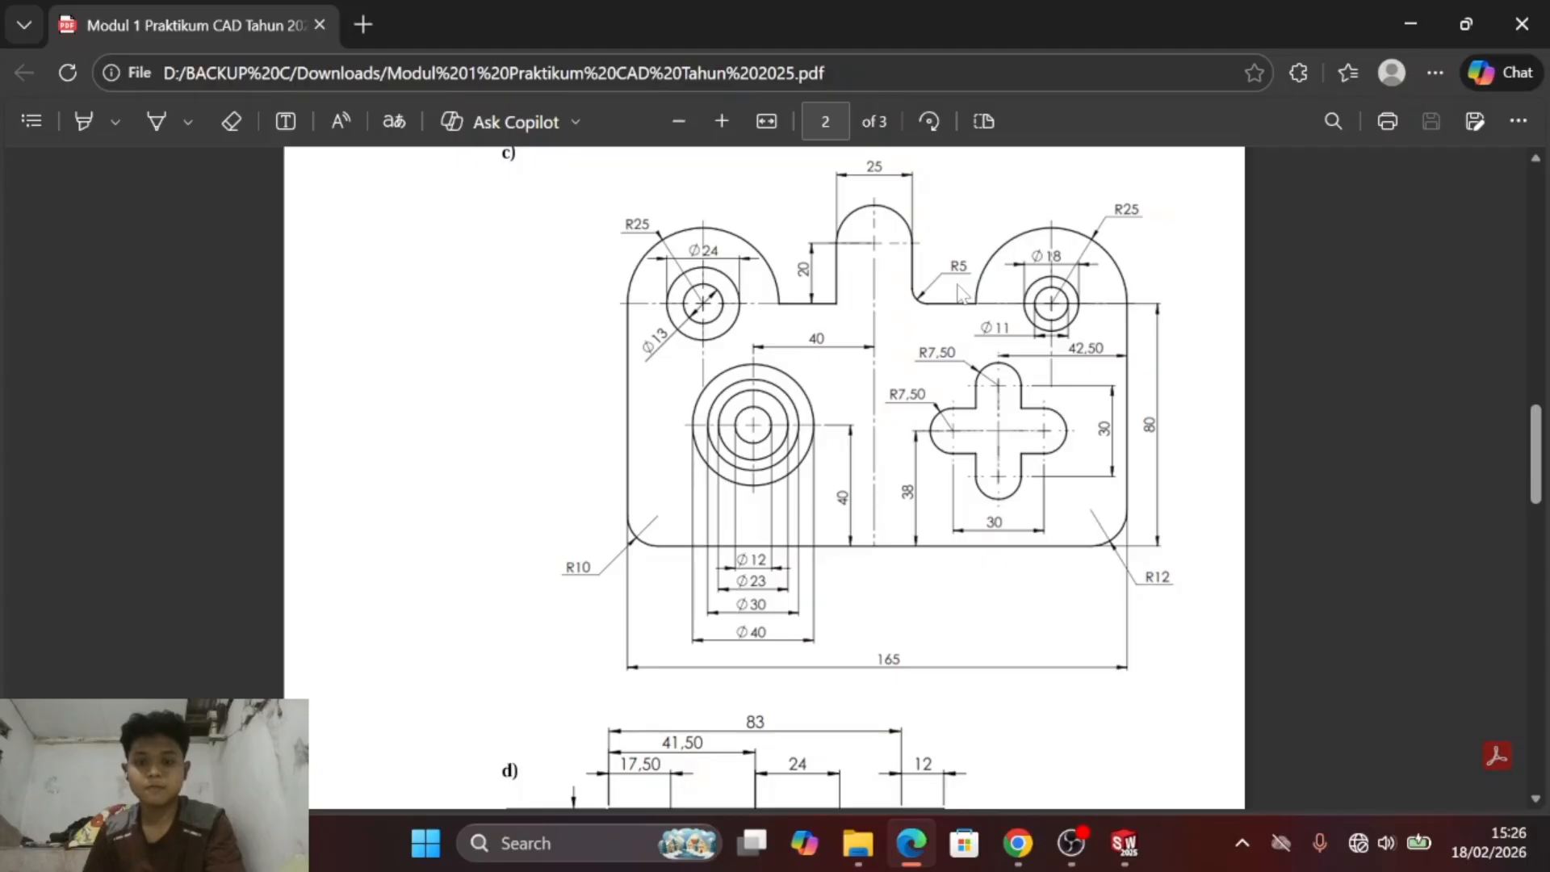
pyautogui.hotkey('alt', 'Tab')
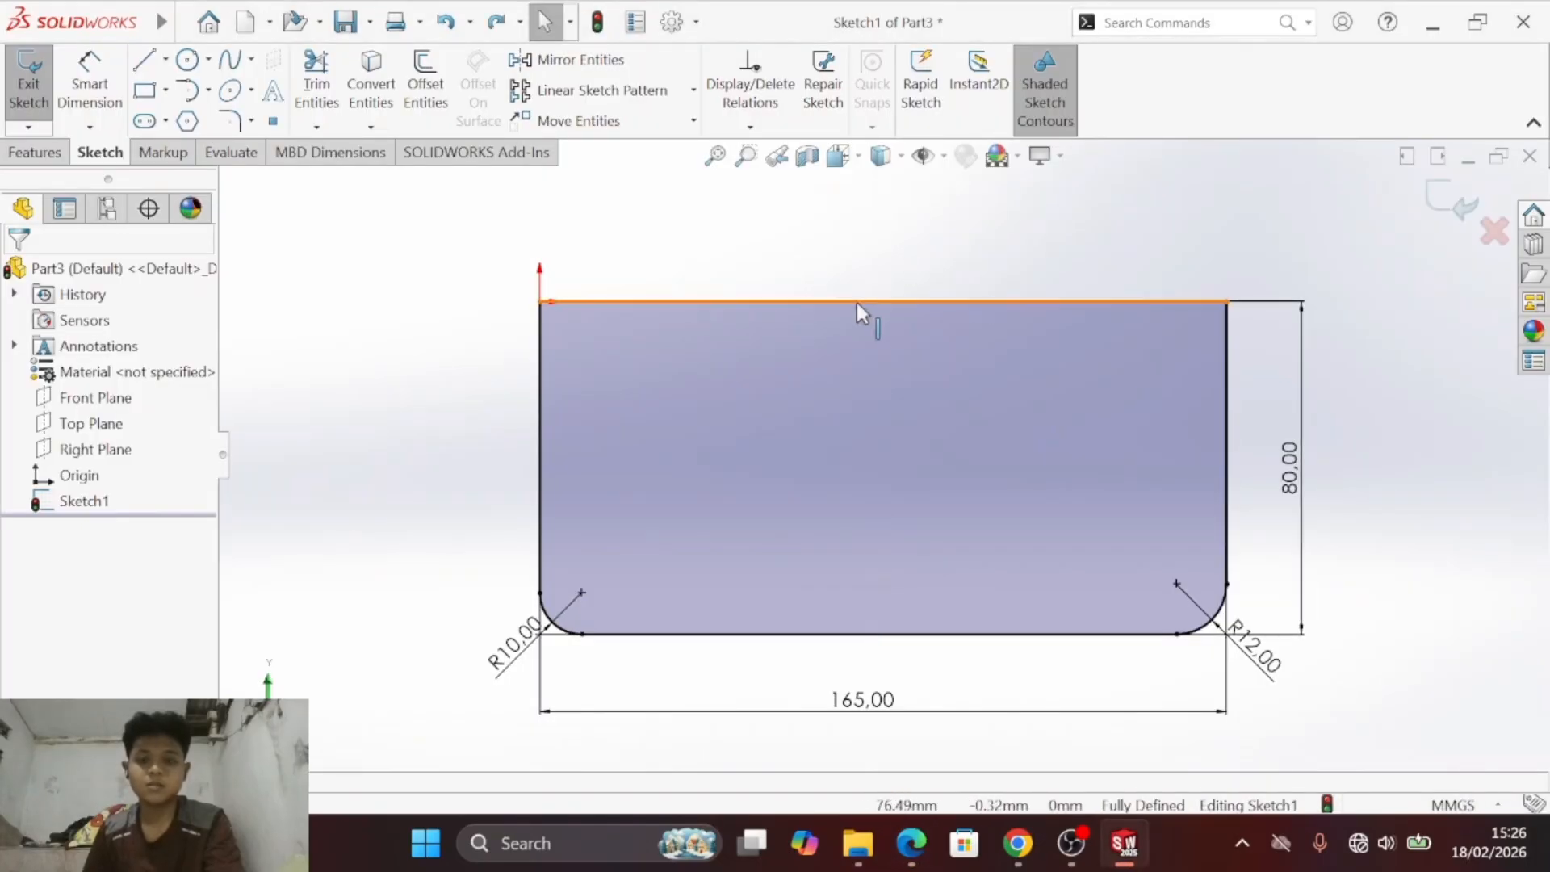
pyautogui.click(856, 302)
pyautogui.press('Delete')
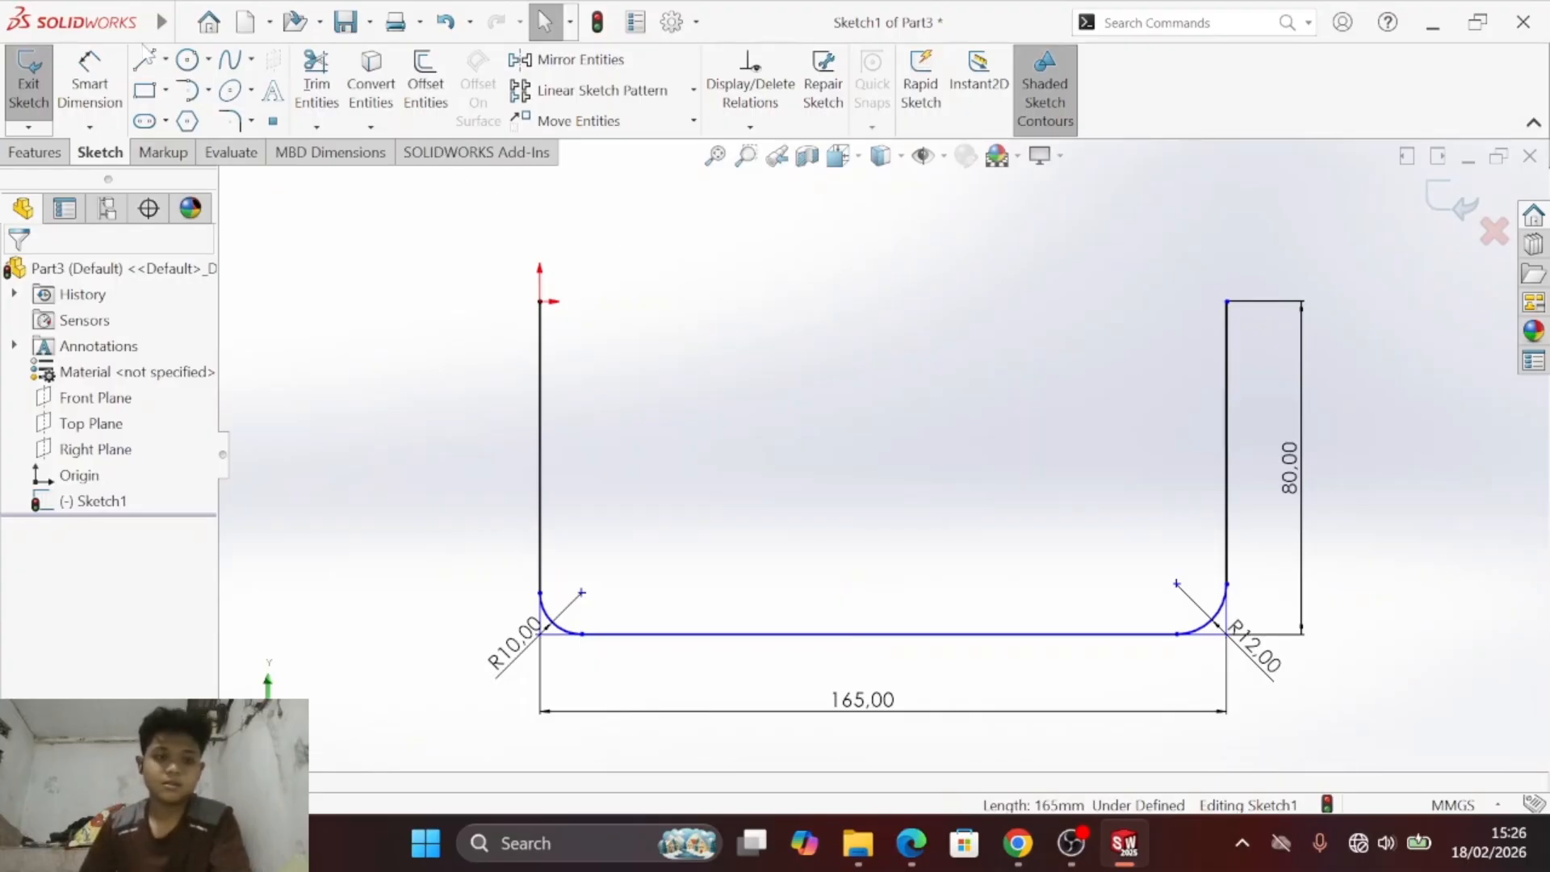
# - Draw a 180° tangent arc of about 20 mm radius from the top of the left edge at the origin
pyautogui.click(189, 91)
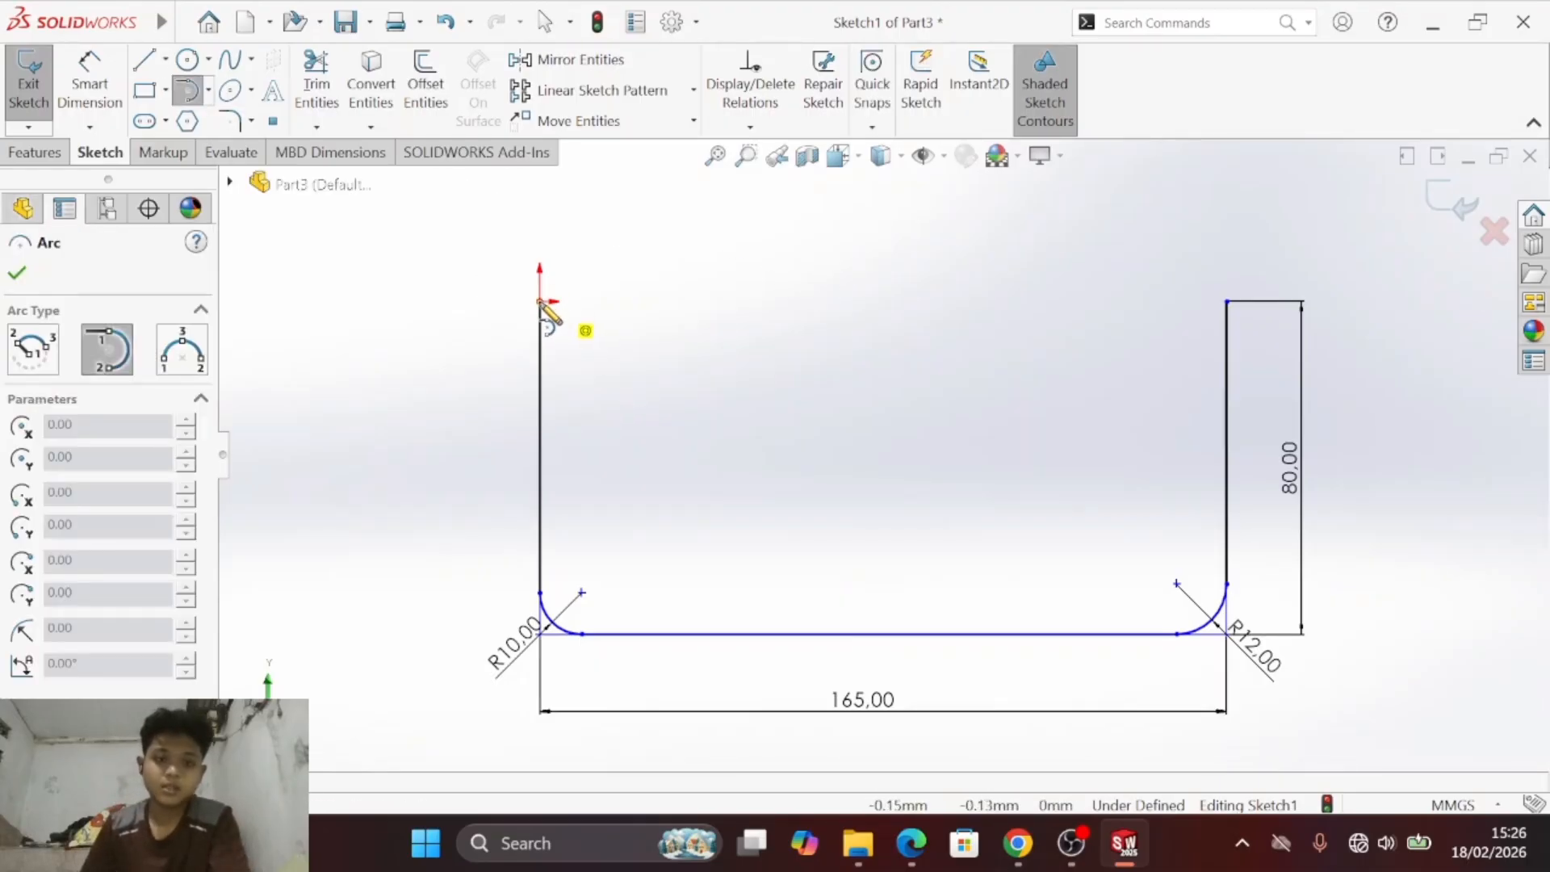
pyautogui.click(209, 92)
pyautogui.click(229, 154)
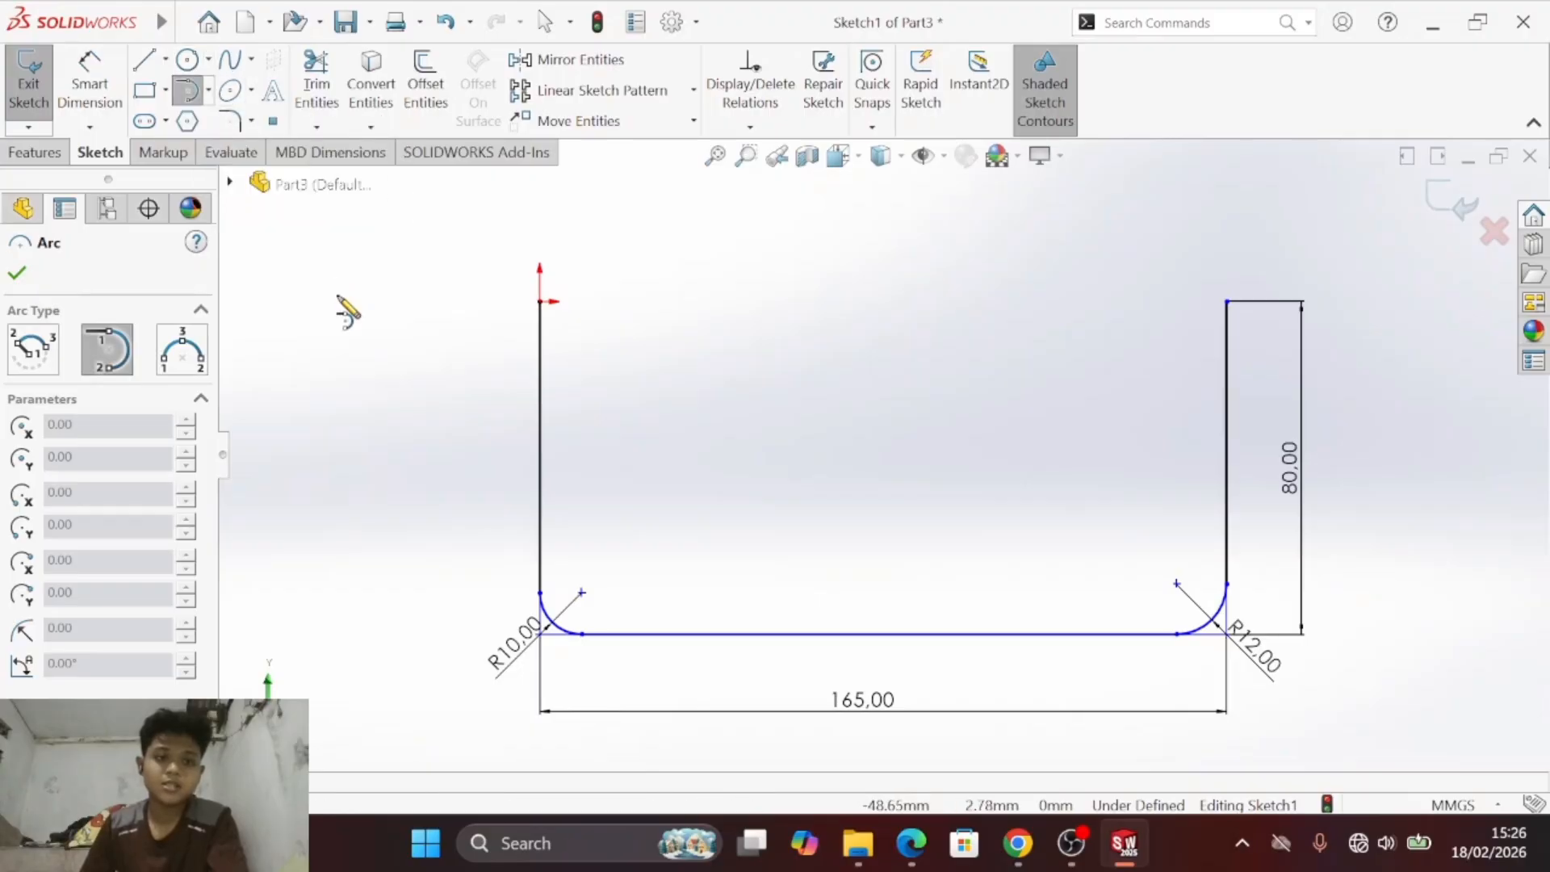
pyautogui.click(540, 301)
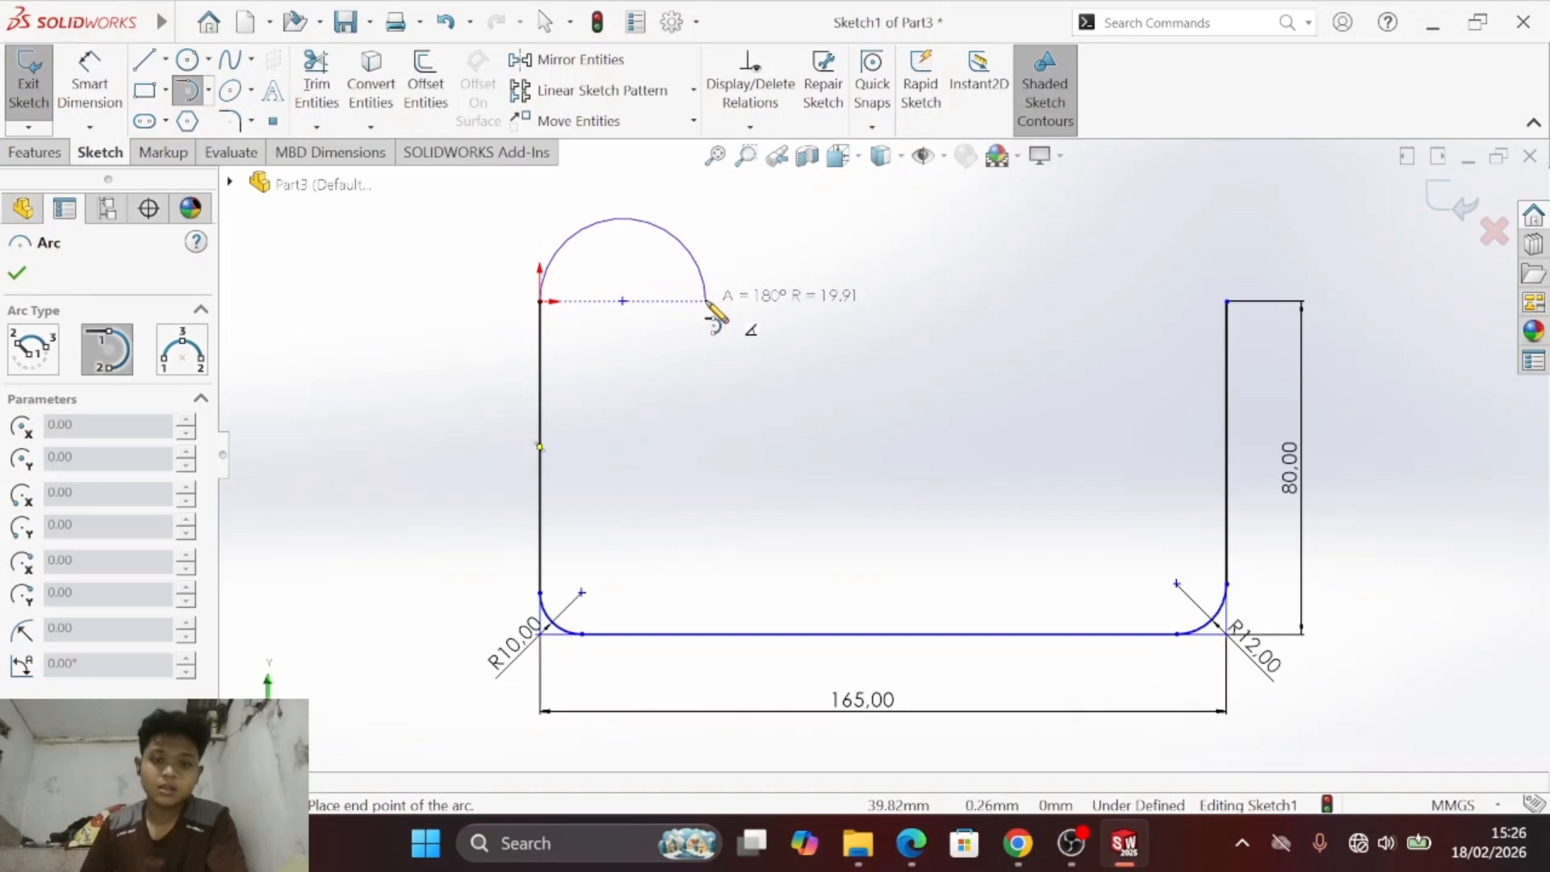
pyautogui.click(708, 301)
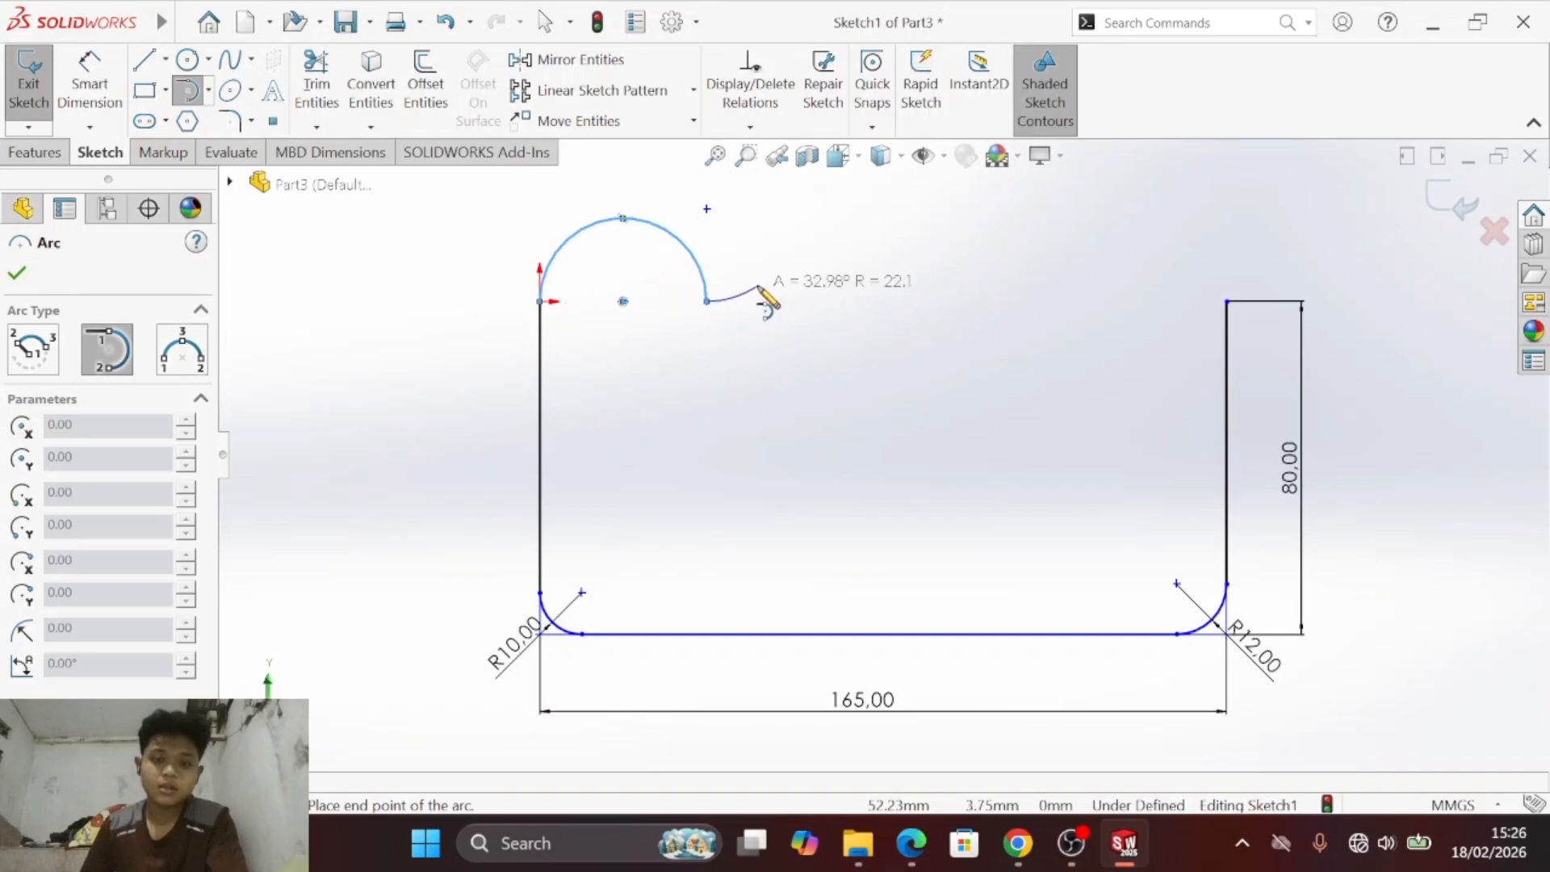
# - From the arc's right end, draw a horizontal line about 28 mm long and a vertical line up about 16 mm
pyautogui.press('s')
pyautogui.click(797, 359)
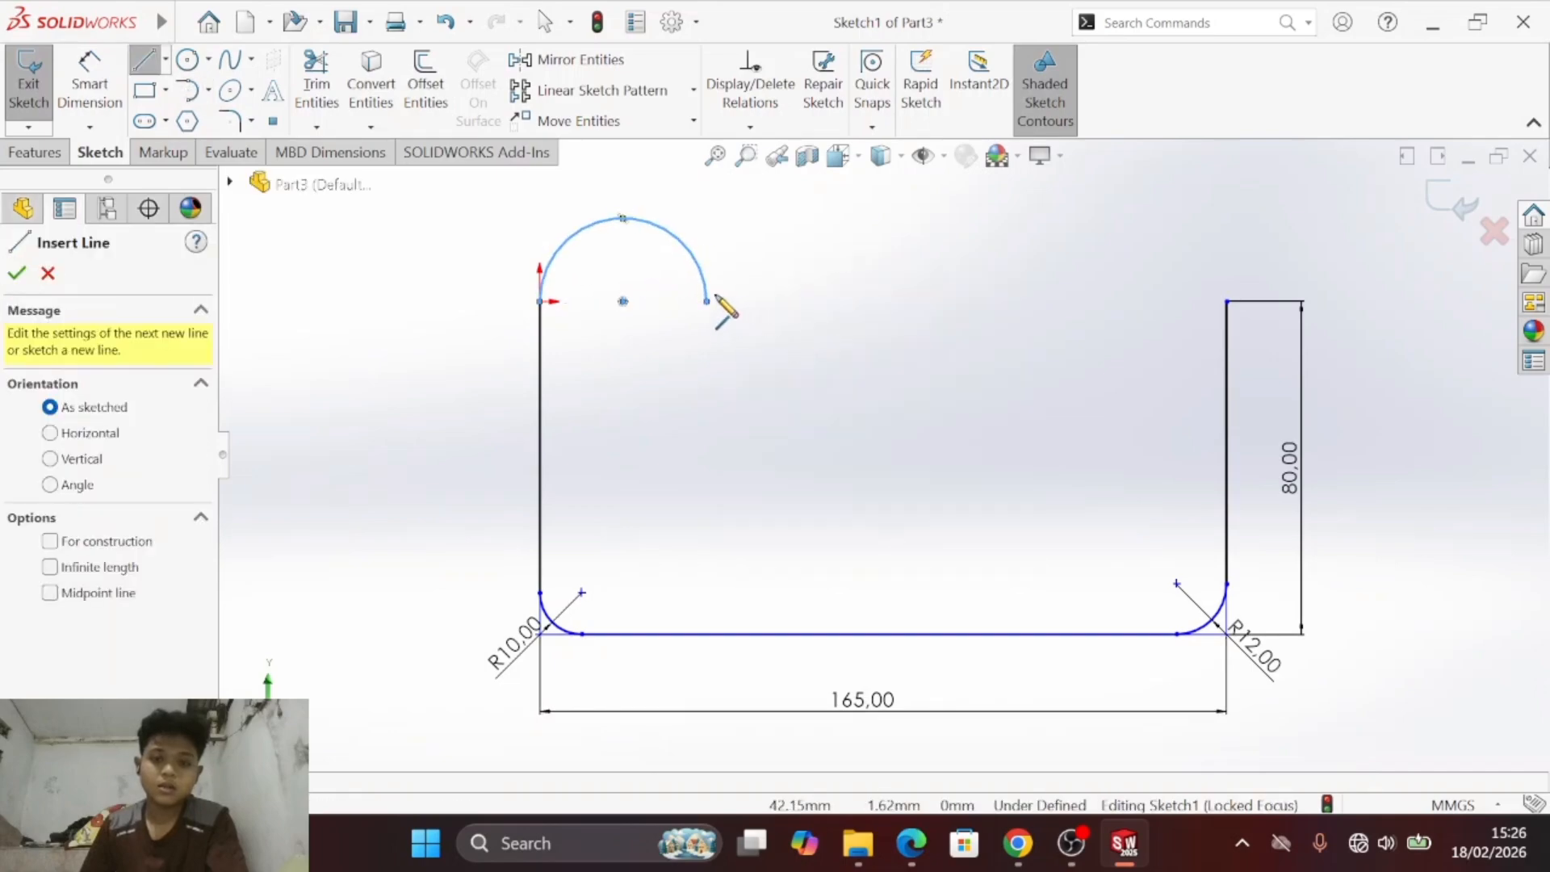
pyautogui.click(708, 302)
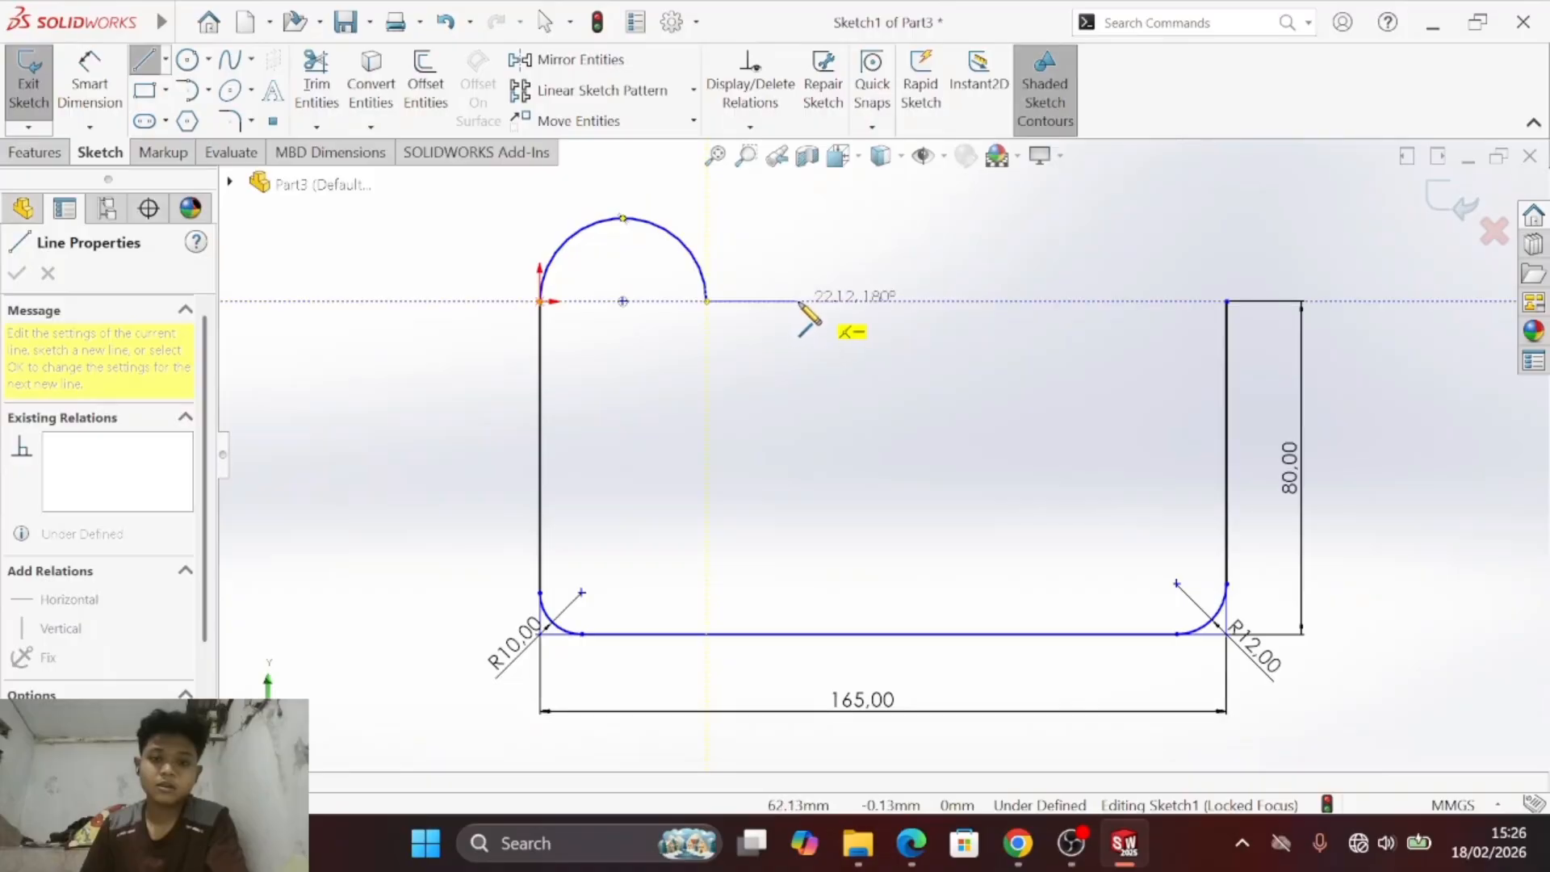
pyautogui.click(824, 301)
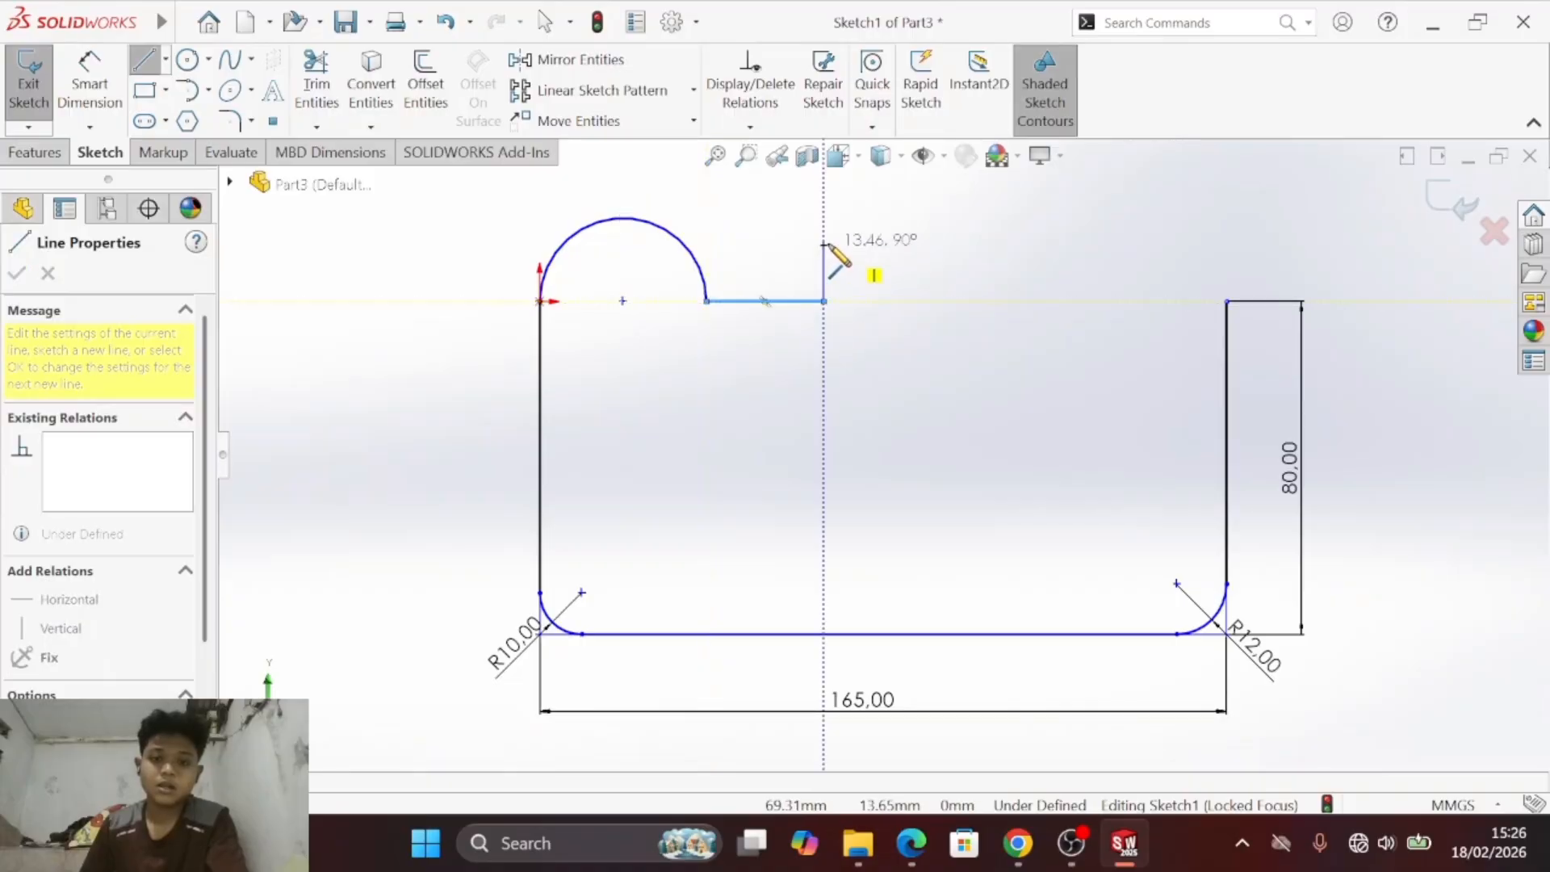
pyautogui.click(823, 234)
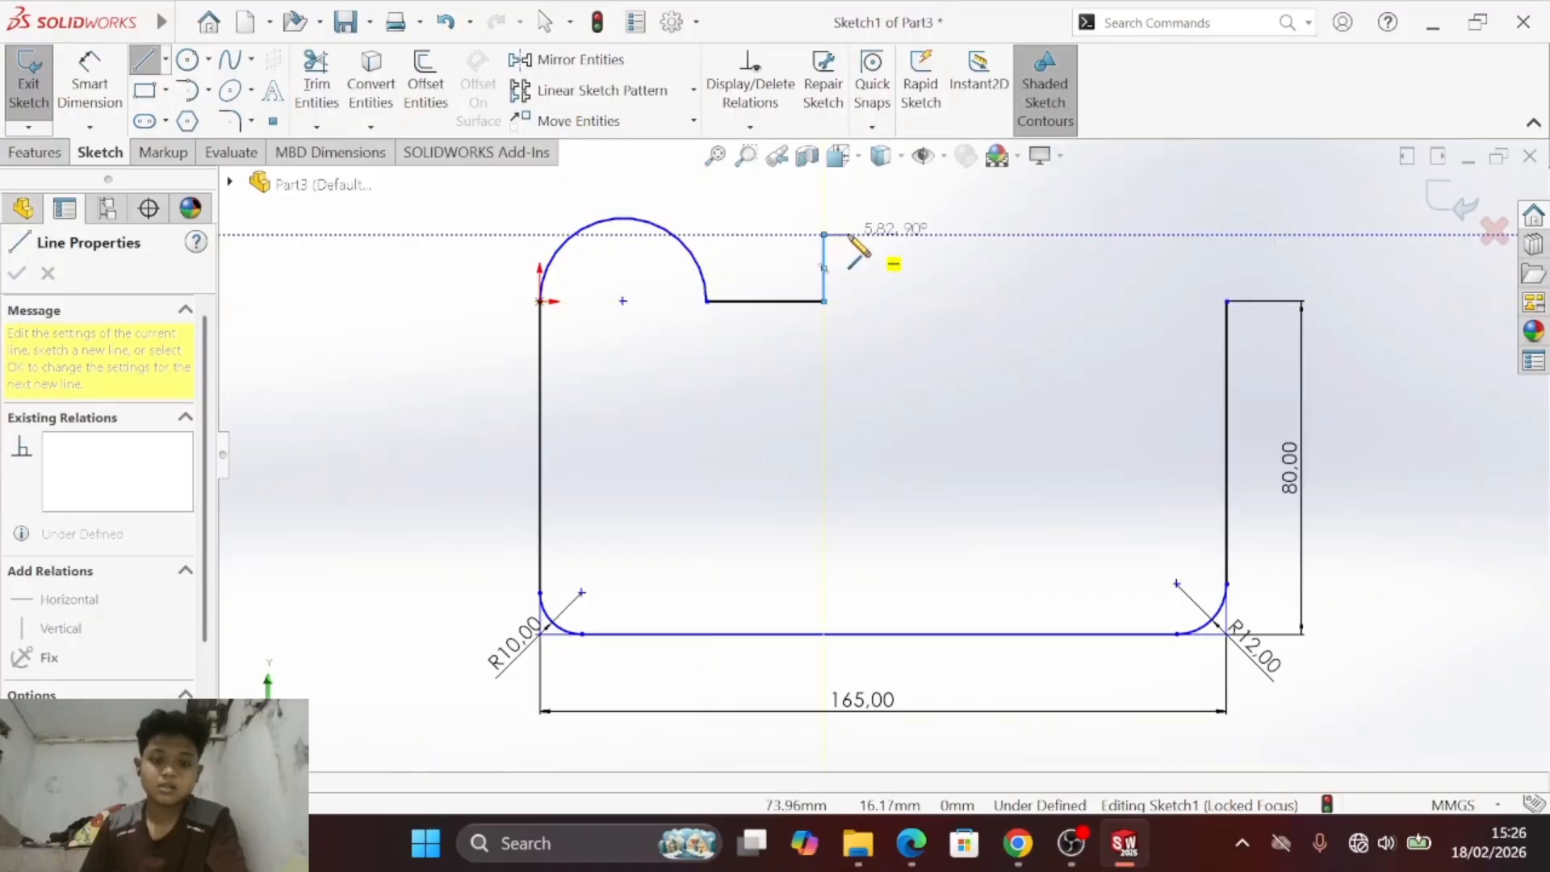
# - Cap the central tab with a 180° tangent arc of about 15.8 mm radius and a vertical line down to the origin's height
pyautogui.press('s')
pyautogui.click(940, 347)
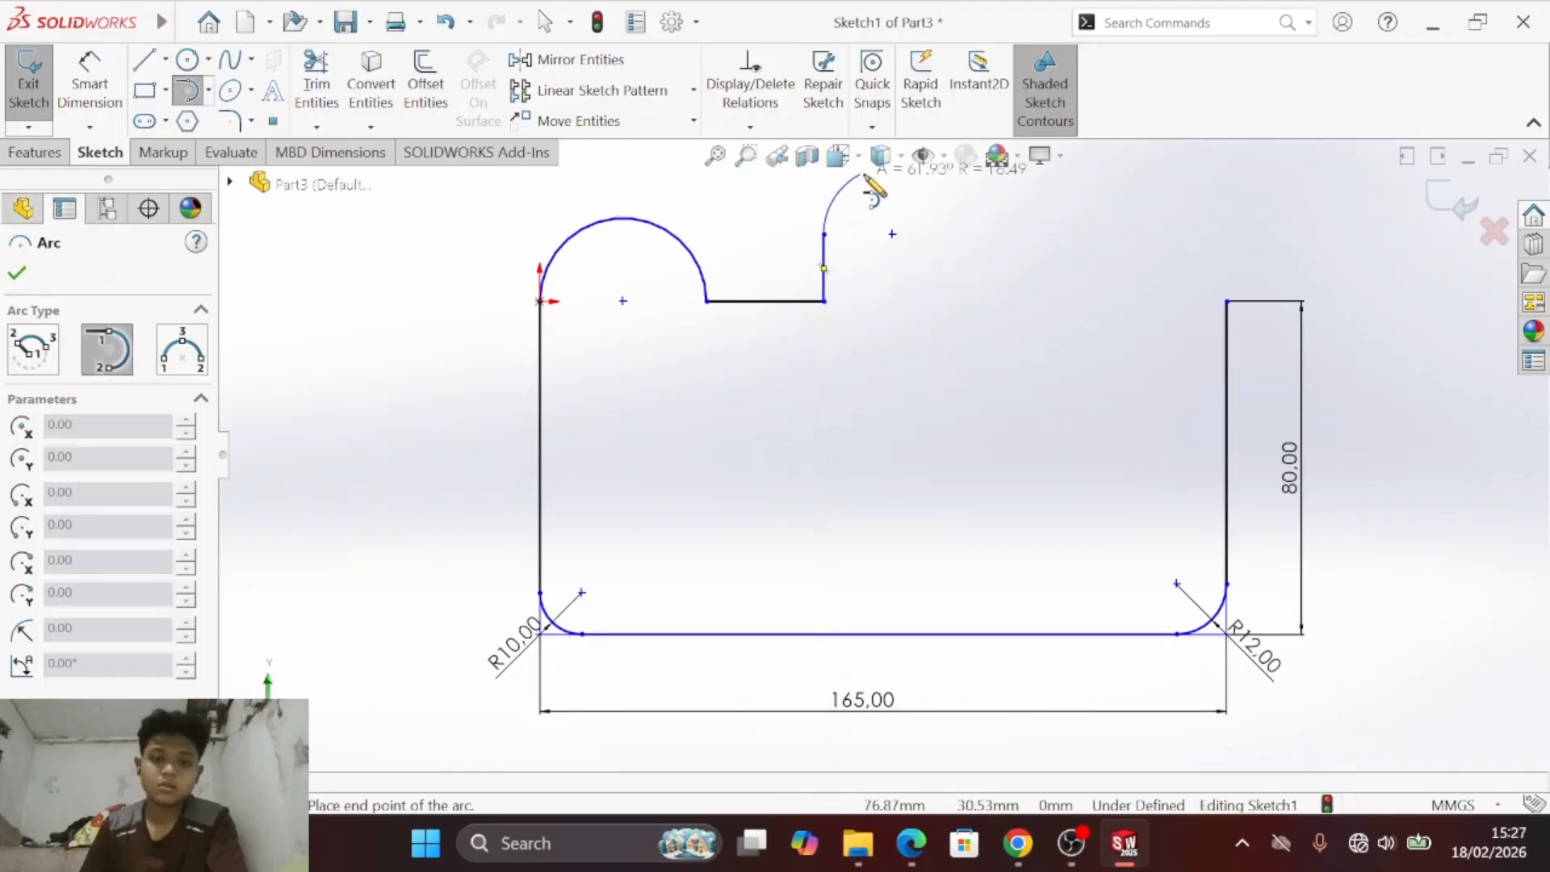
pyautogui.click(954, 234)
pyautogui.press('s')
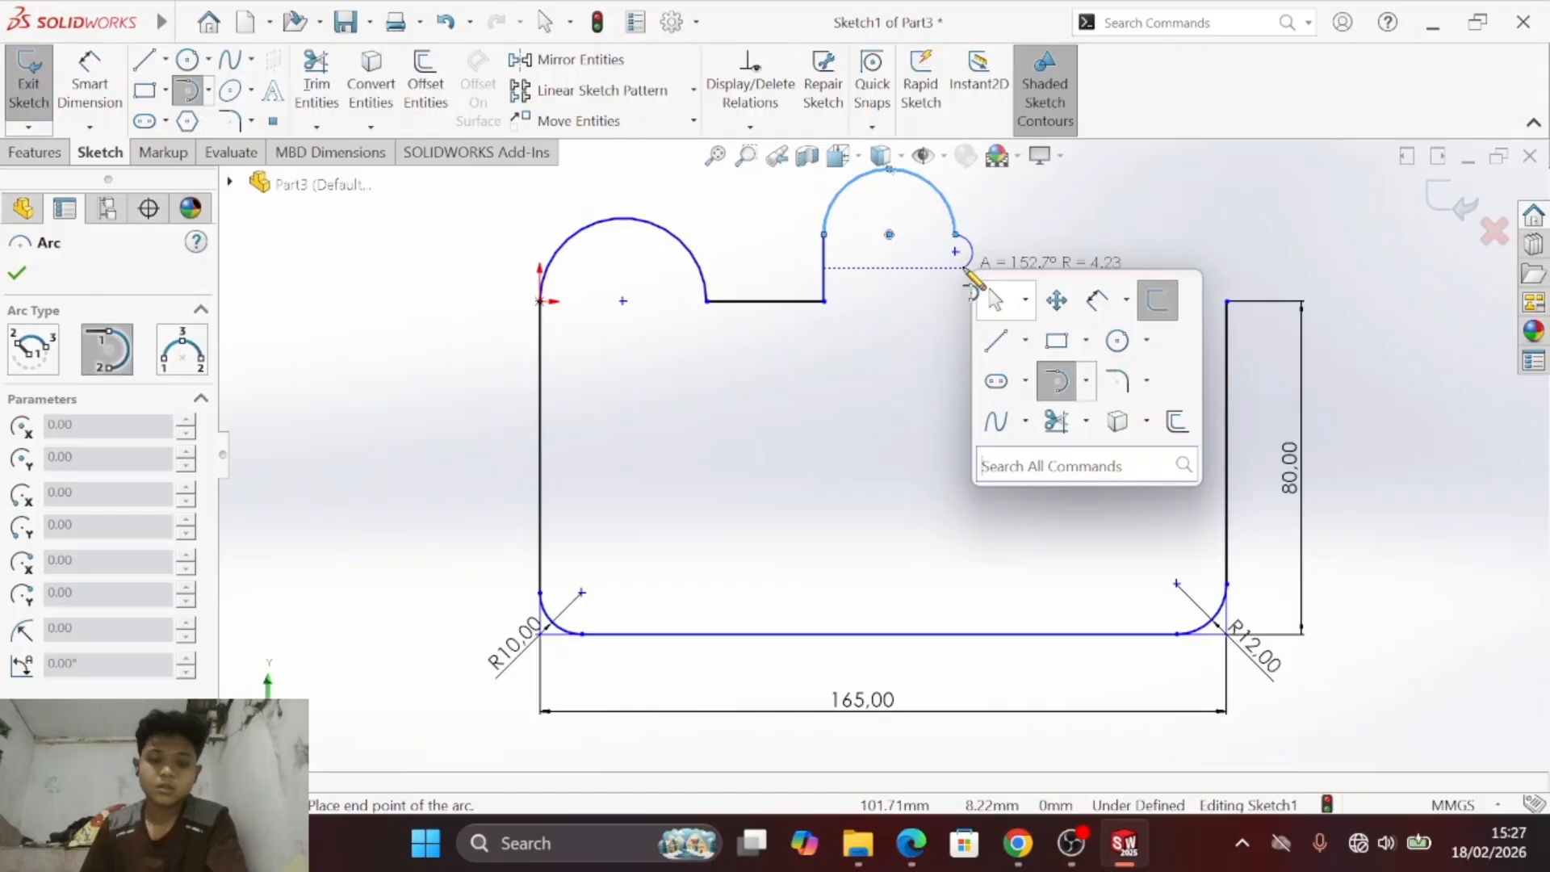
pyautogui.click(998, 339)
pyautogui.click(955, 235)
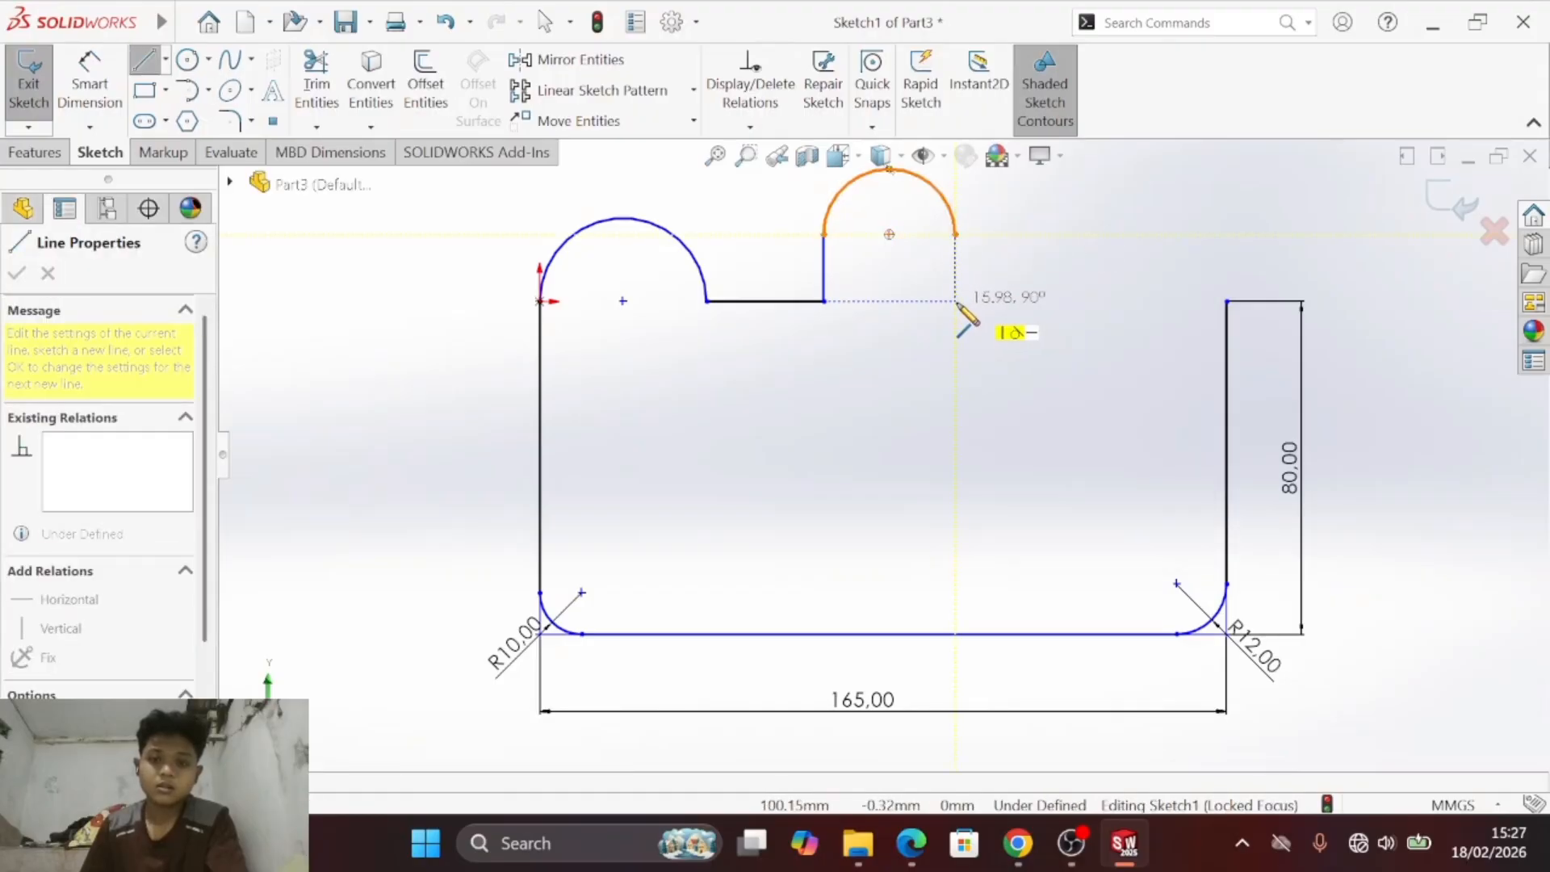
pyautogui.click(956, 301)
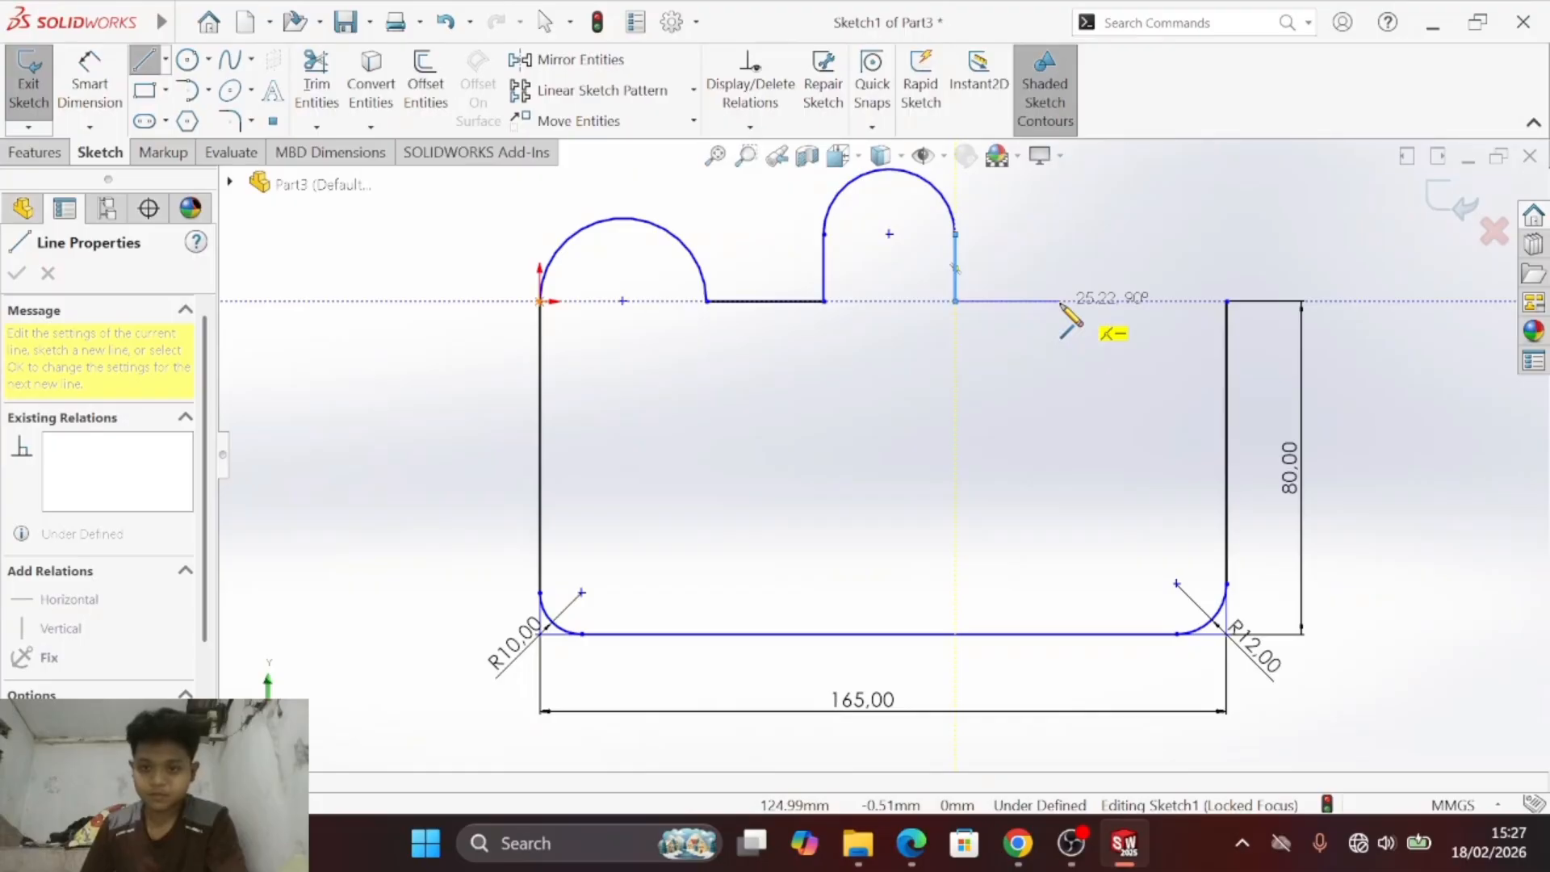
# - Close the outline with a horizontal line about 25 mm long and a tangent arc of about 20 mm radius ending on the right edge
pyautogui.click(1061, 301)
pyautogui.press('s')
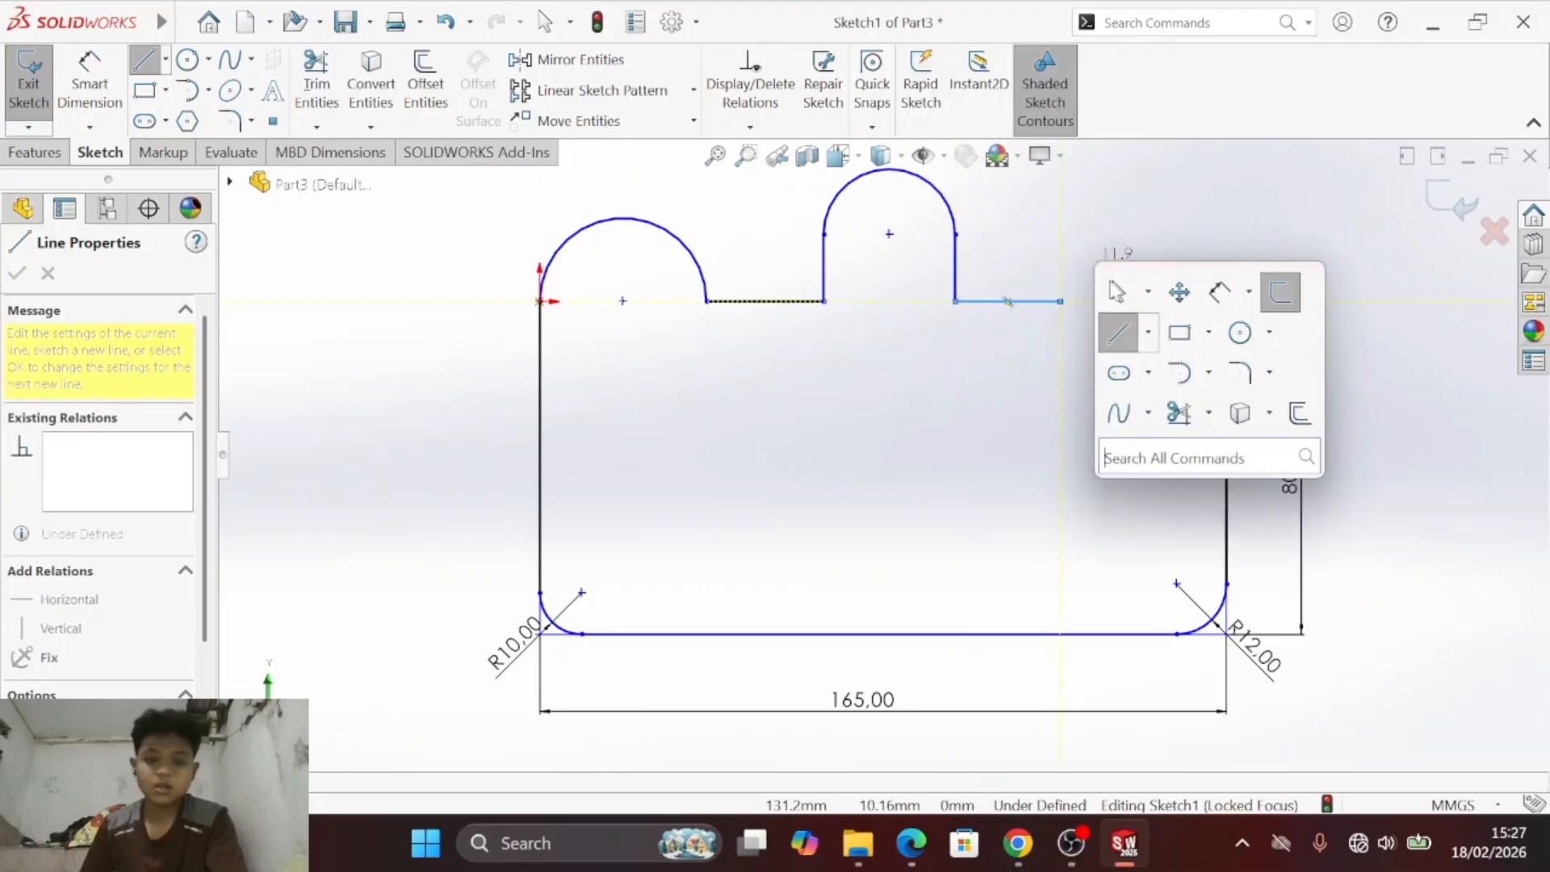
pyautogui.click(1180, 374)
pyautogui.click(1061, 301)
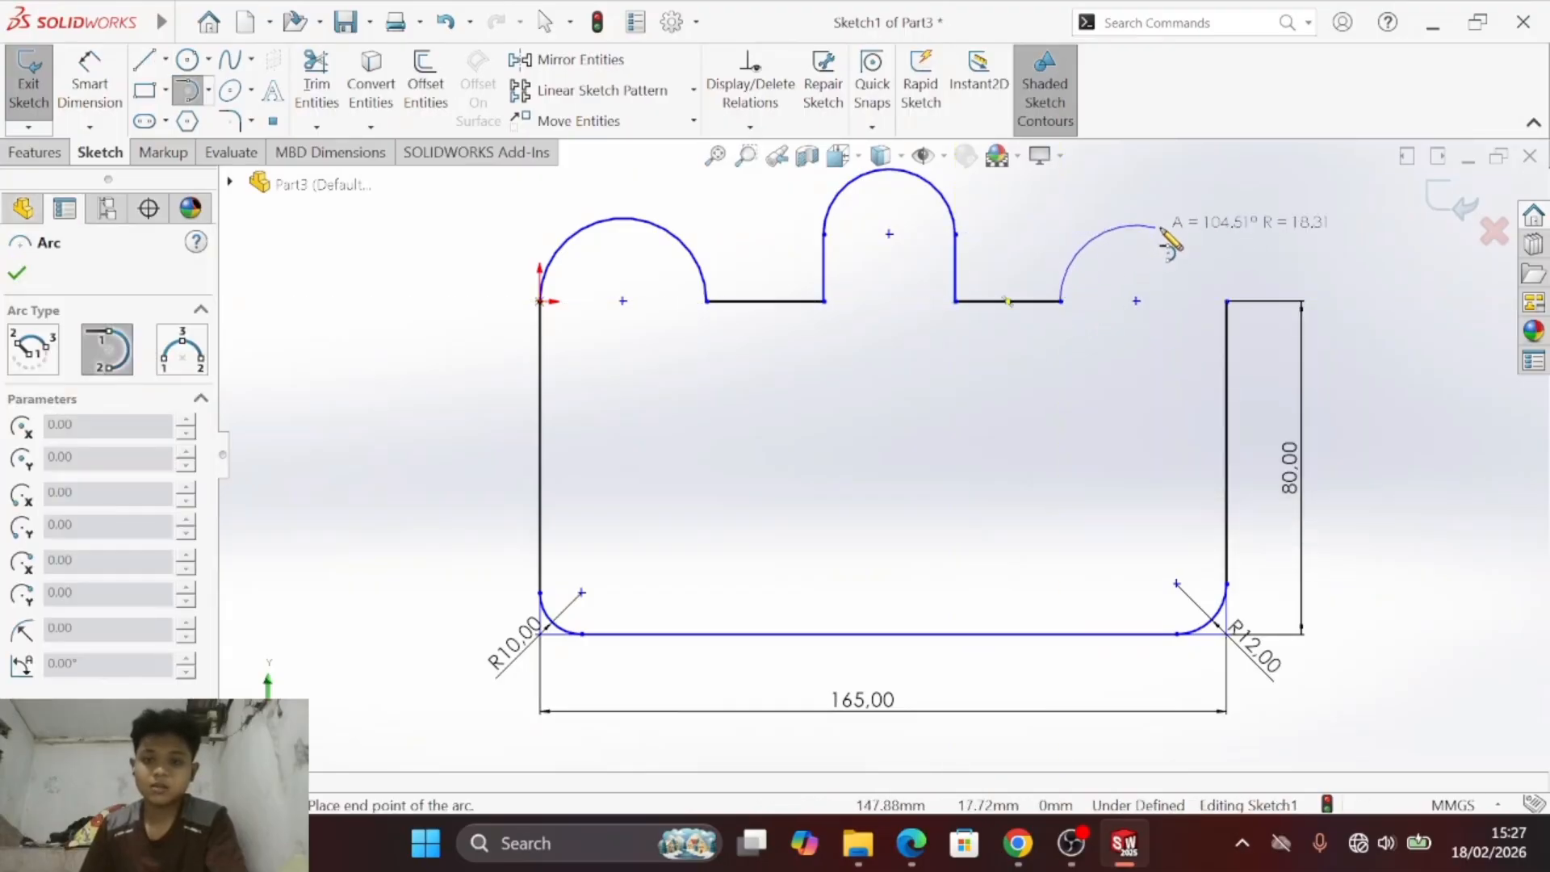
pyautogui.click(1227, 302)
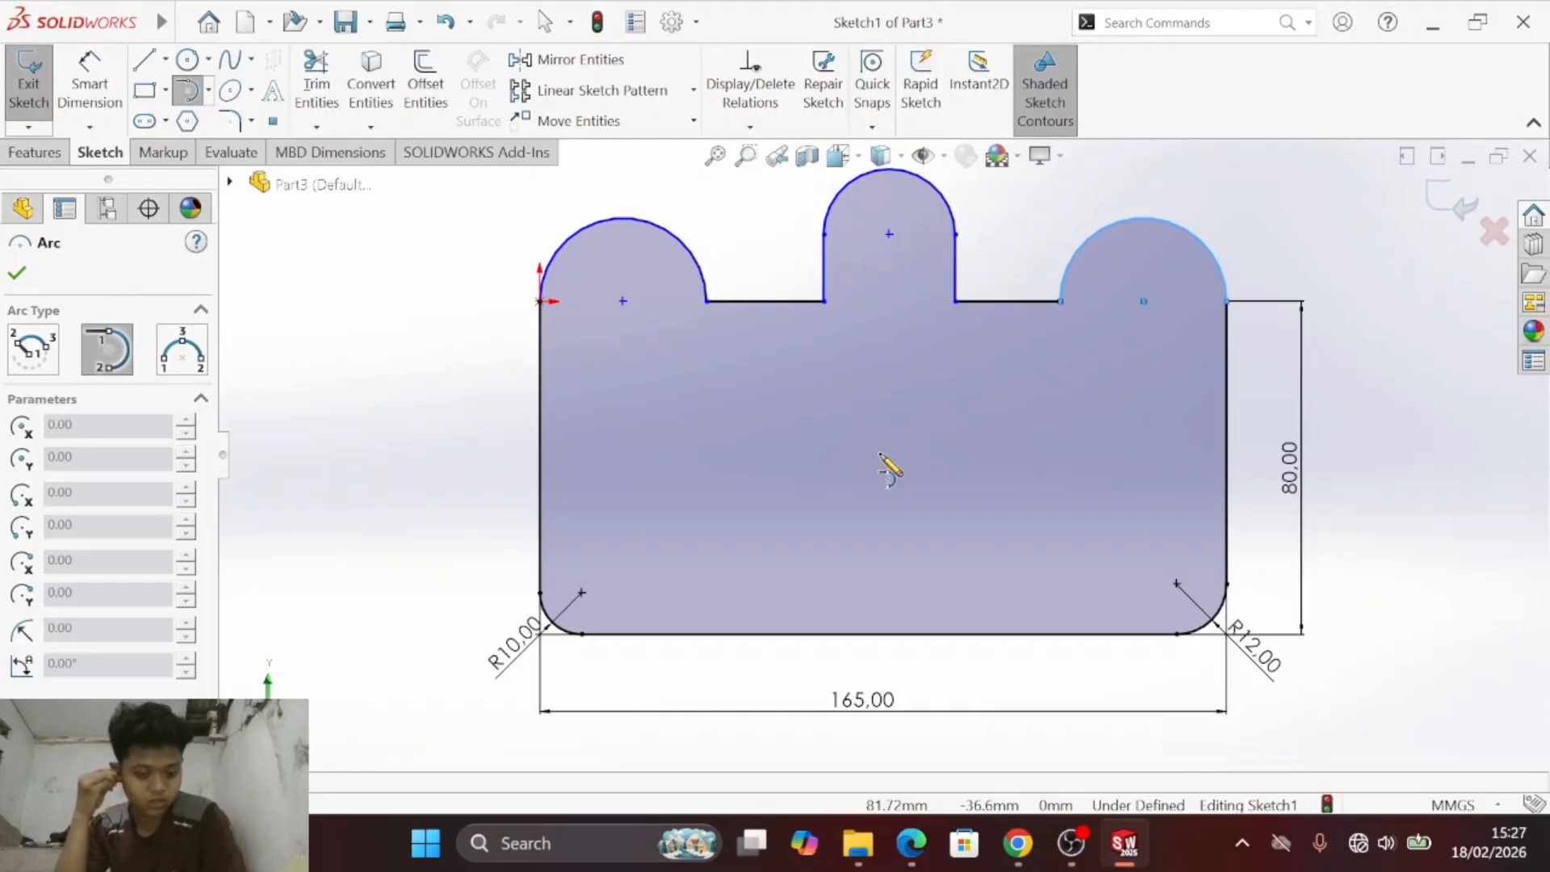
# - Check exercise c) in the PDF and dimension the left lobe's arc with a radius of 25 mm
pyautogui.hotkey('alt', 'Tab')
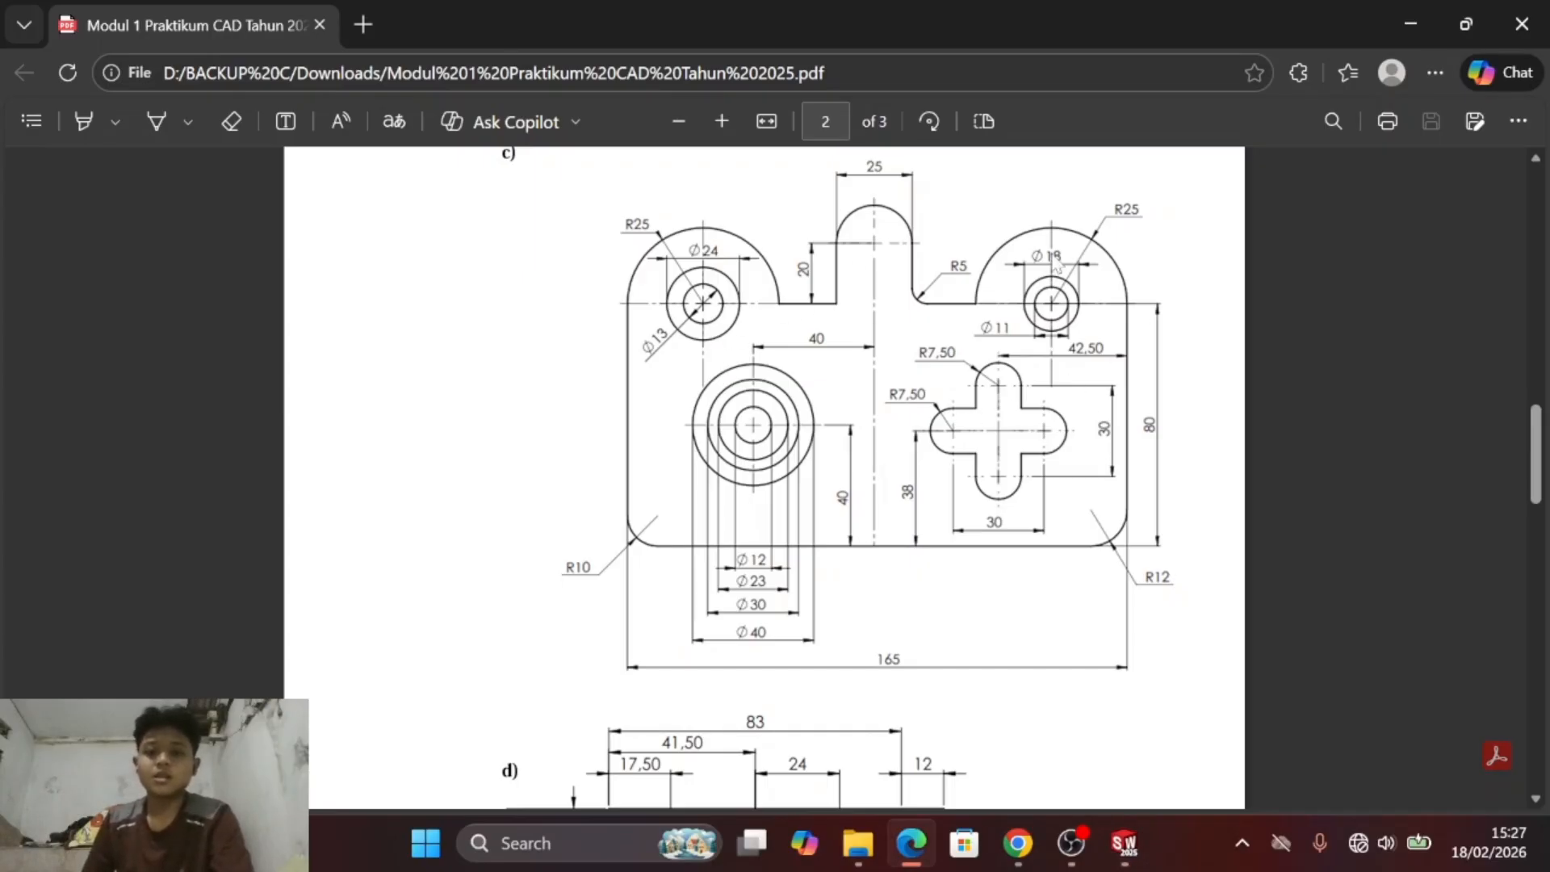
pyautogui.hotkey('alt', 'Tab')
pyautogui.hotkey('alt', 'Tab')
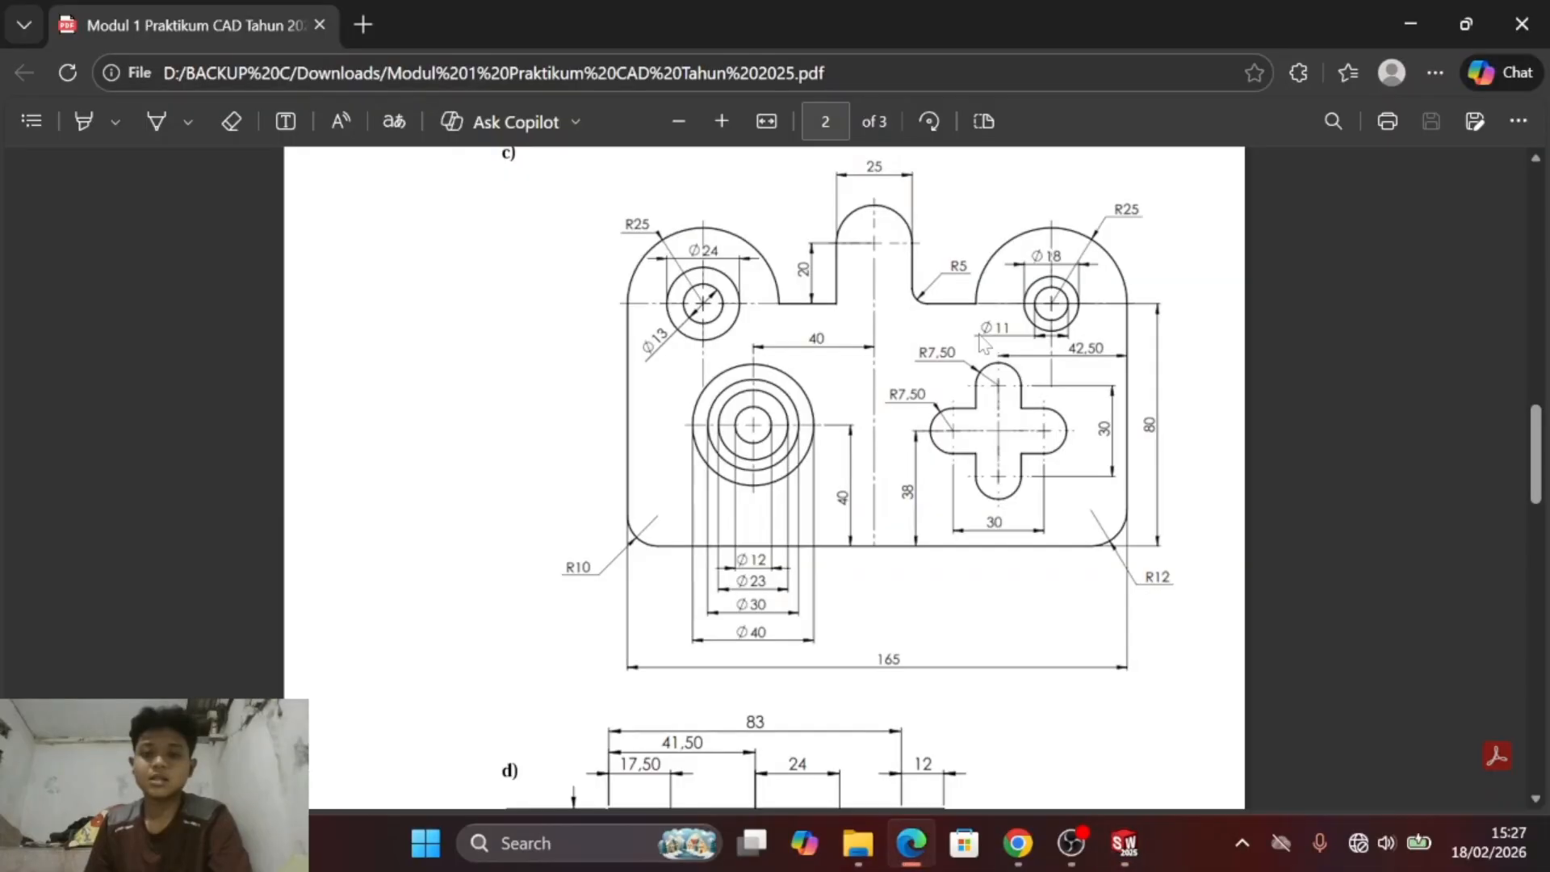
pyautogui.hotkey('alt', 'Tab')
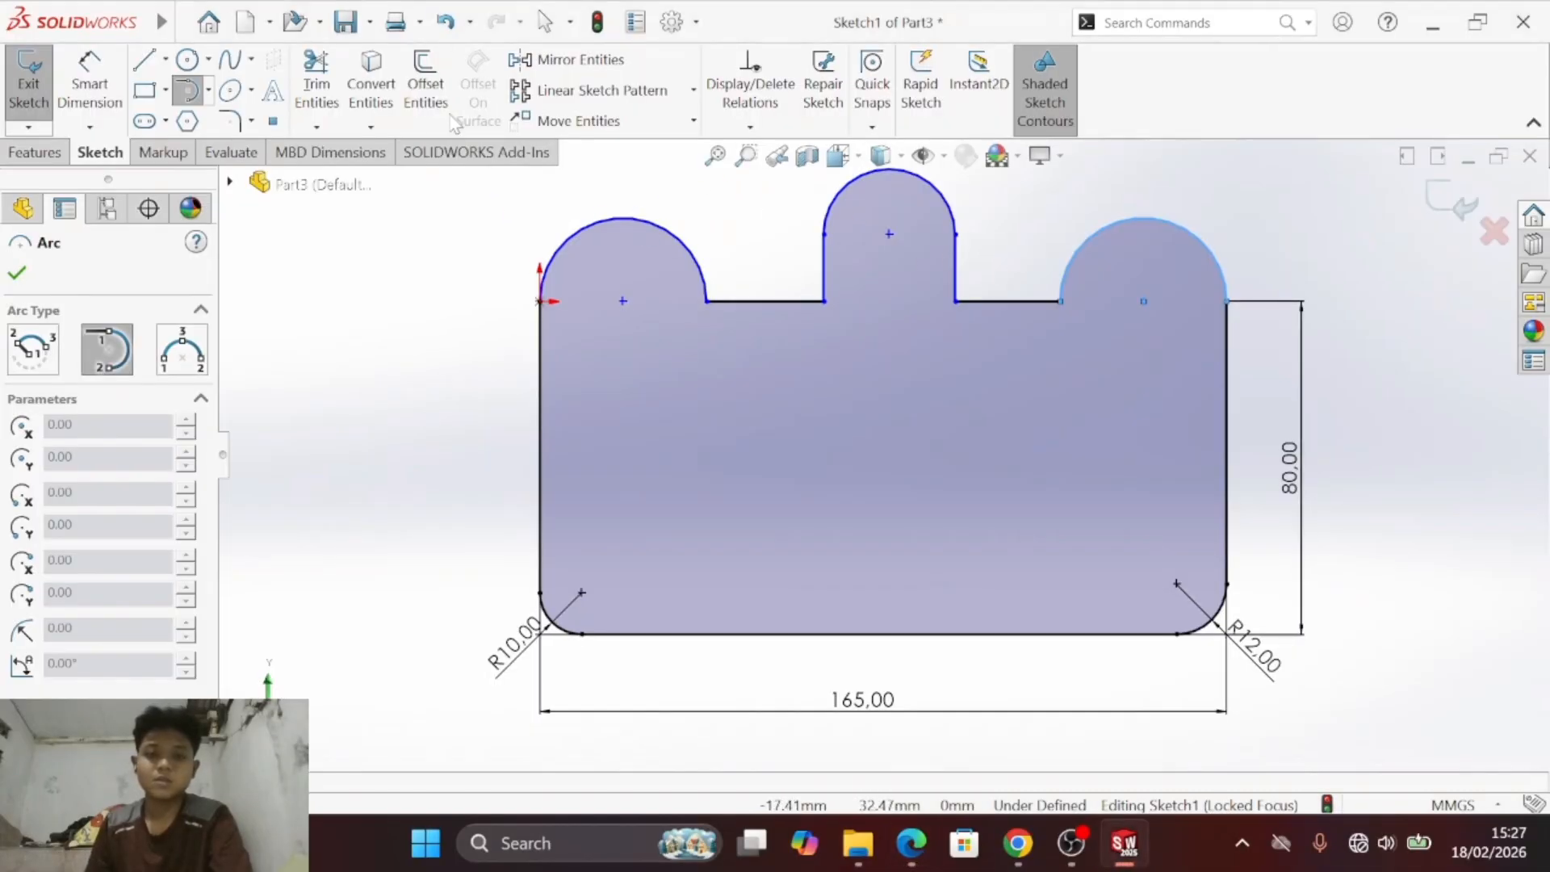
pyautogui.click(88, 69)
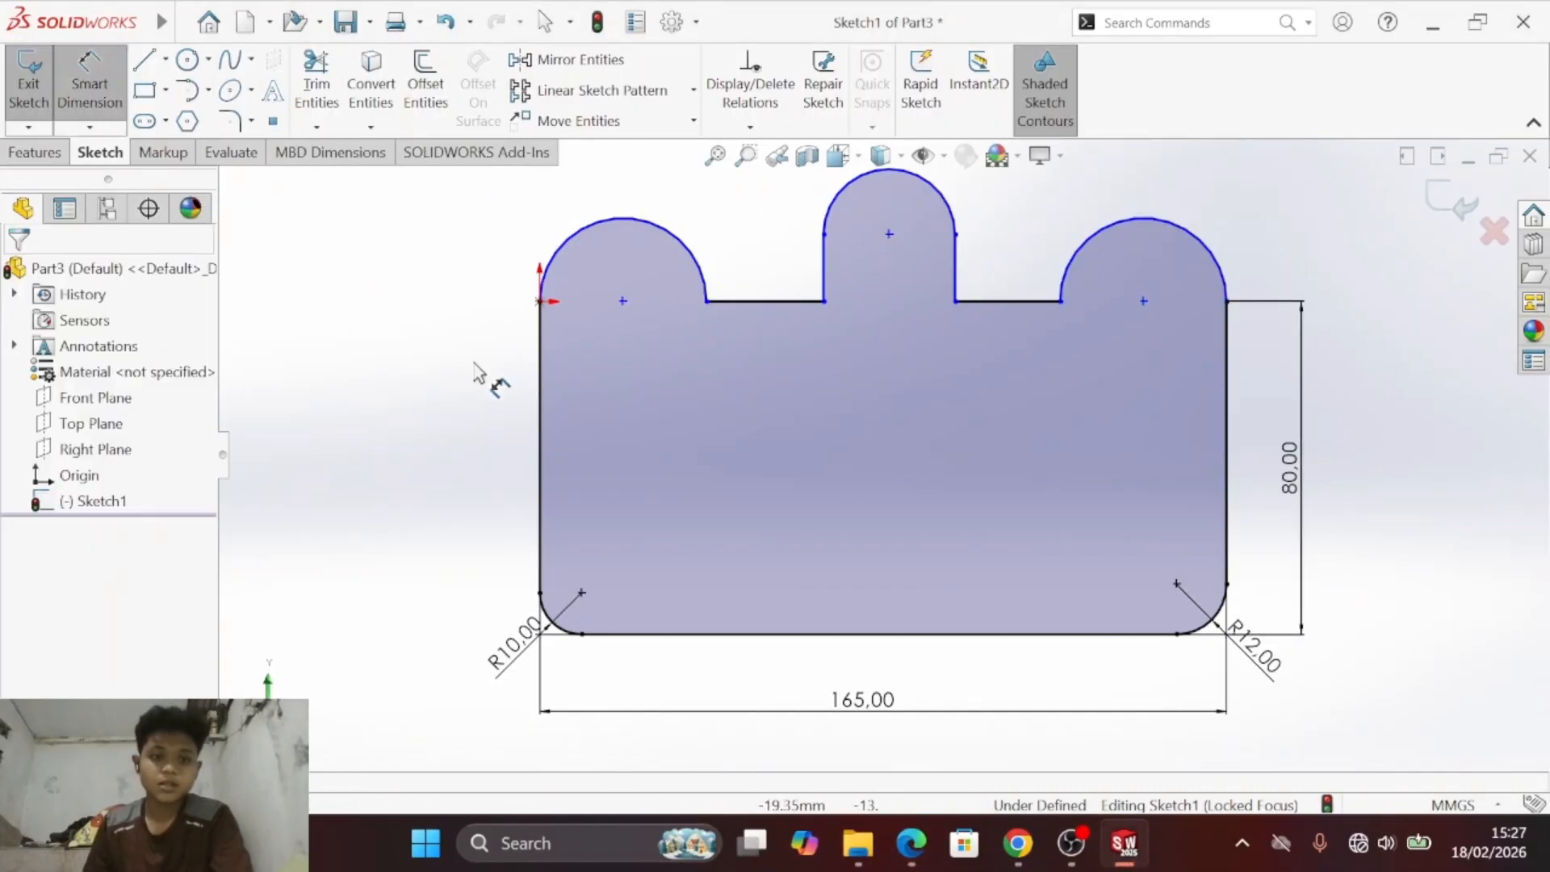
pyautogui.click(595, 231)
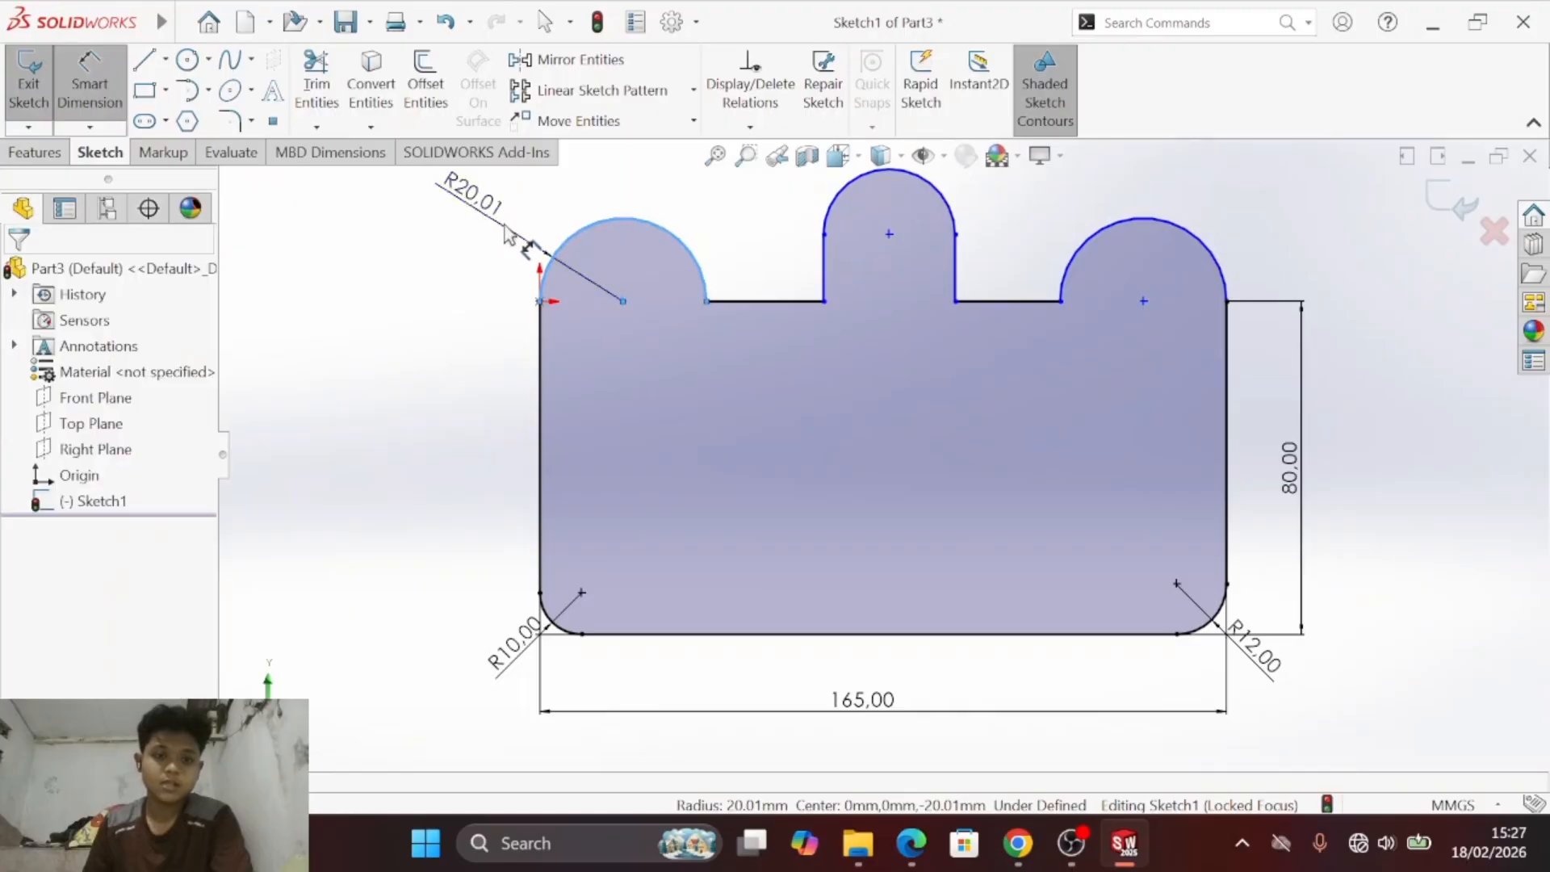
pyautogui.click(478, 212)
pyautogui.write('25')
pyautogui.press('Return')
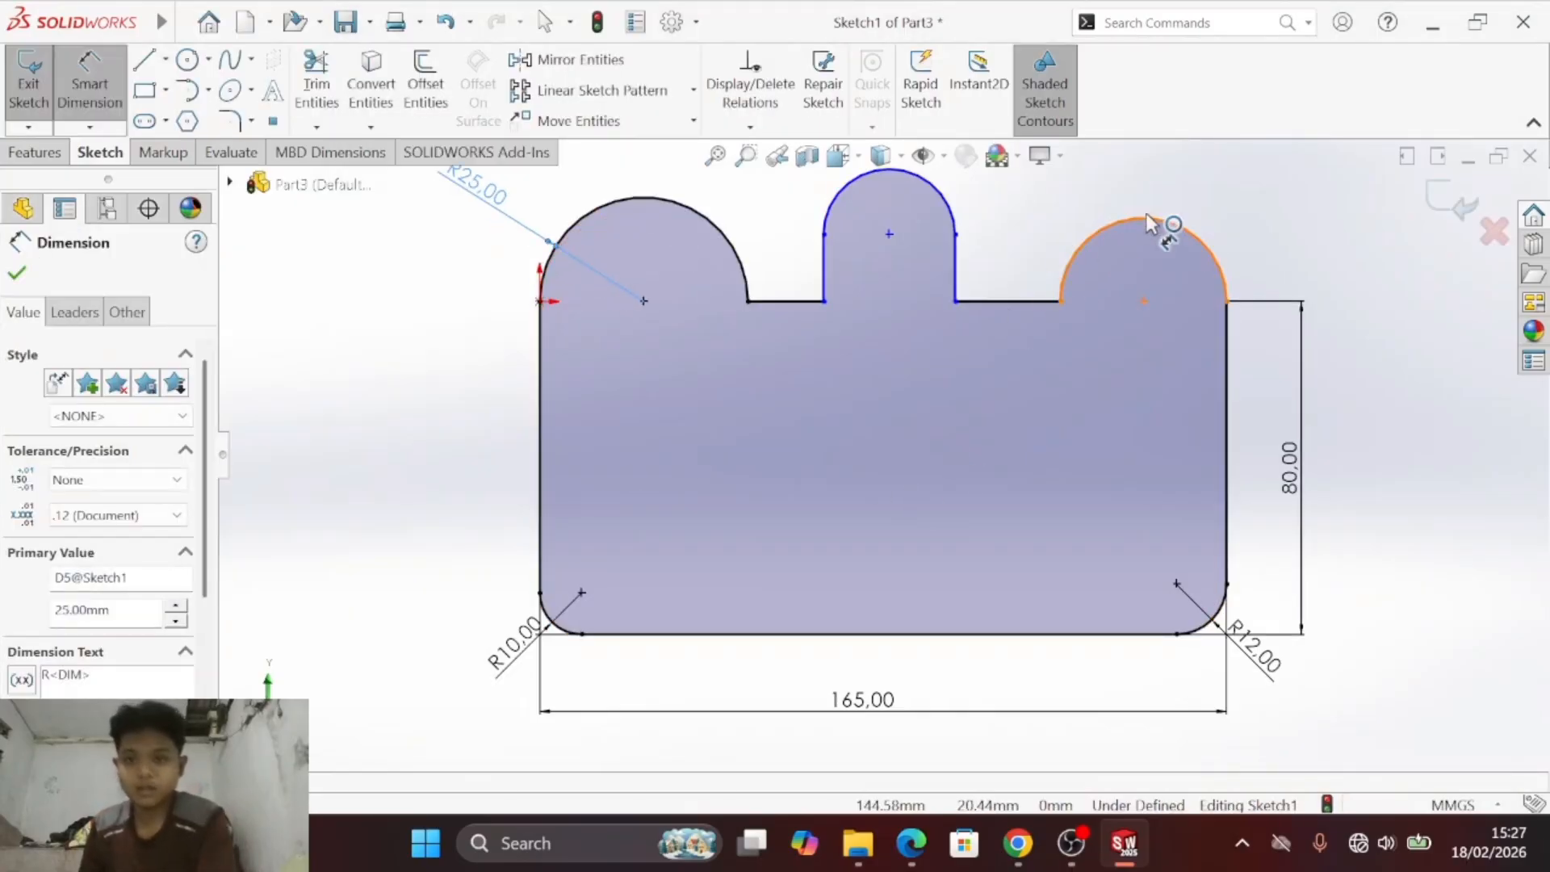
# - Dimension the right lobe's arc with a radius of 25 mm
pyautogui.click(1164, 223)
pyautogui.click(1291, 226)
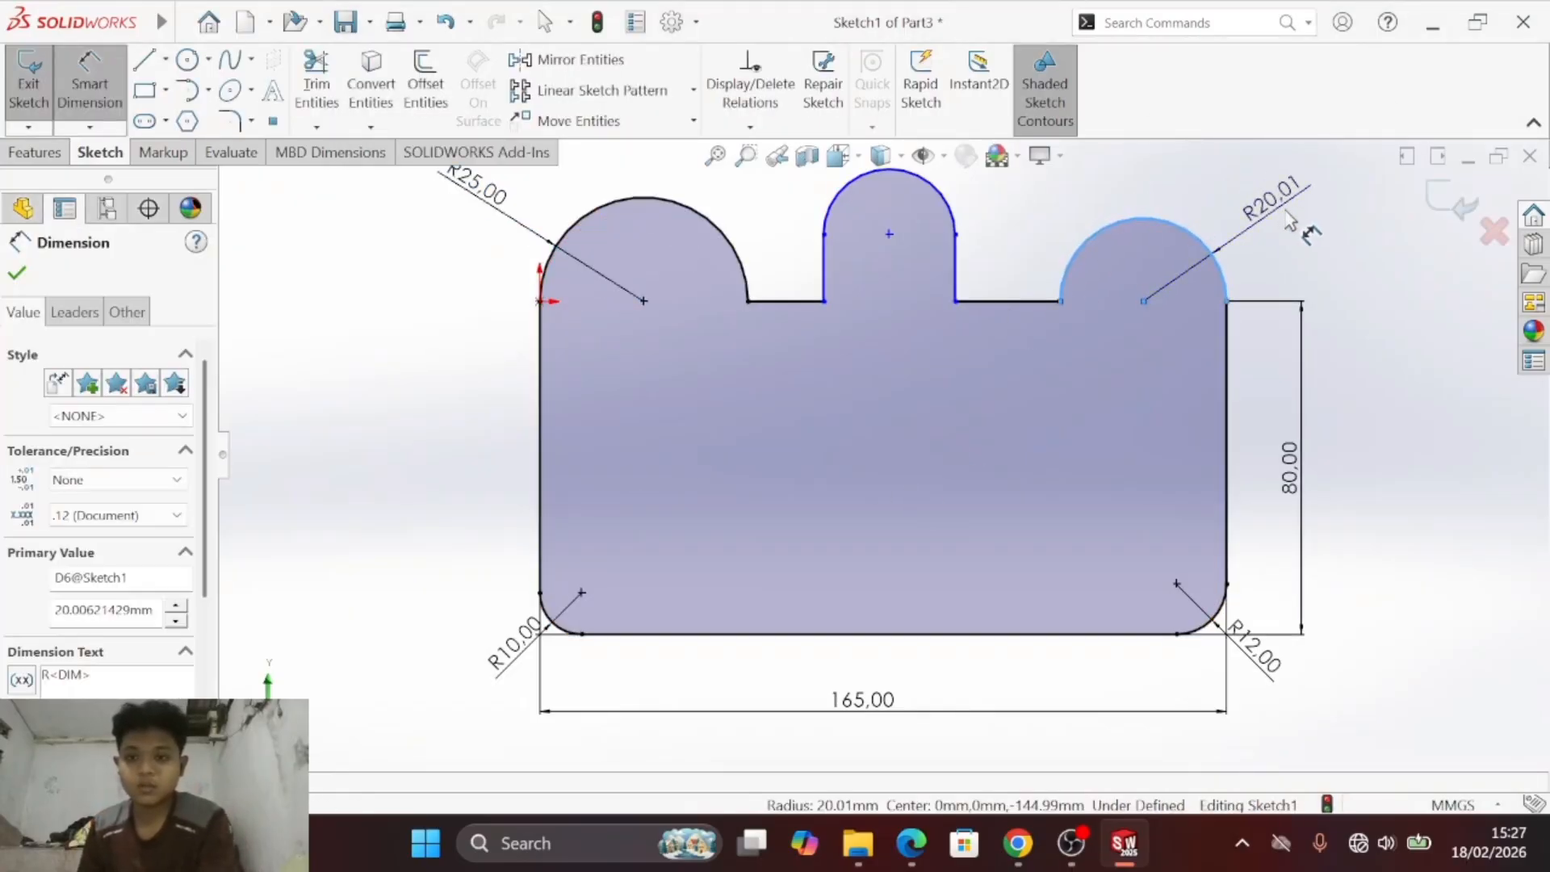
pyautogui.write('25')
pyautogui.press('Return')
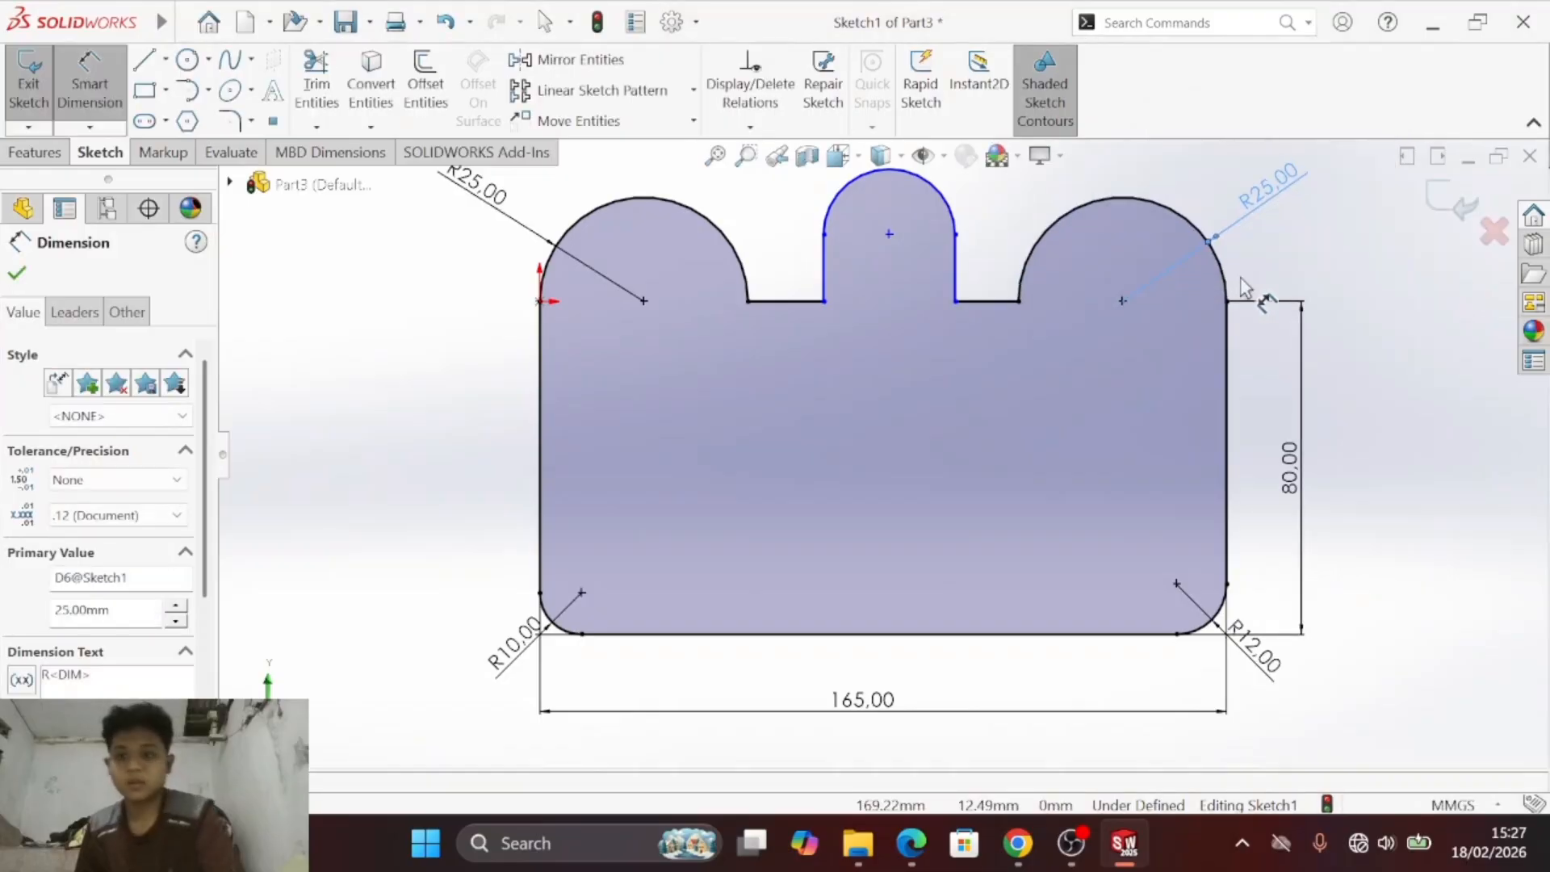
# - Check the central tab's width in the PDF drawing and set its arc's radius to 12.5 mm
pyautogui.hotkey('alt', 'Tab')
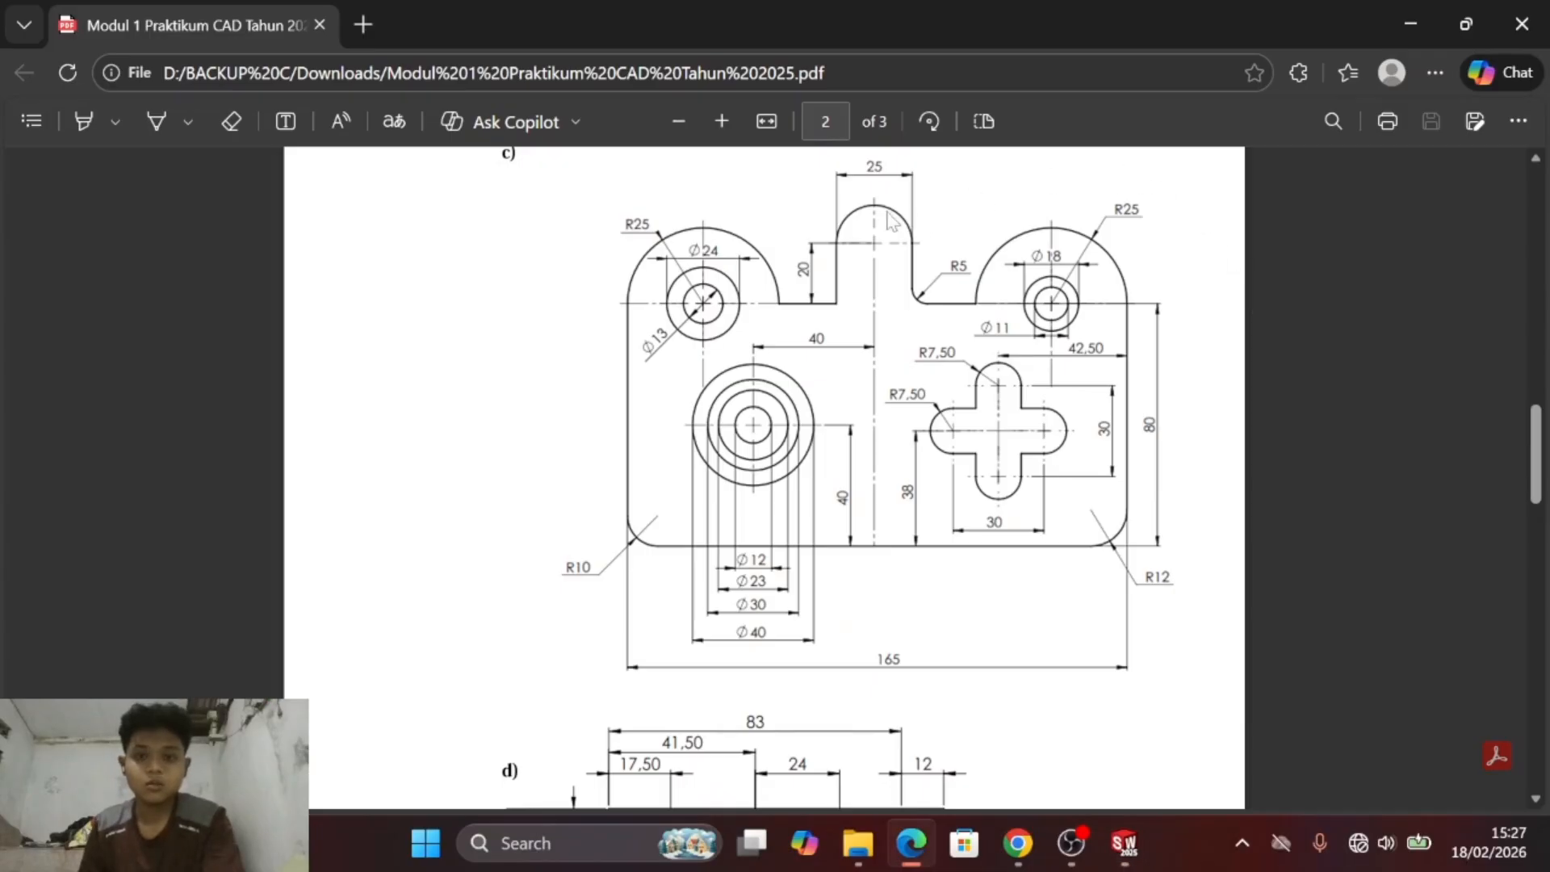
pyautogui.hotkey('alt', 'Tab')
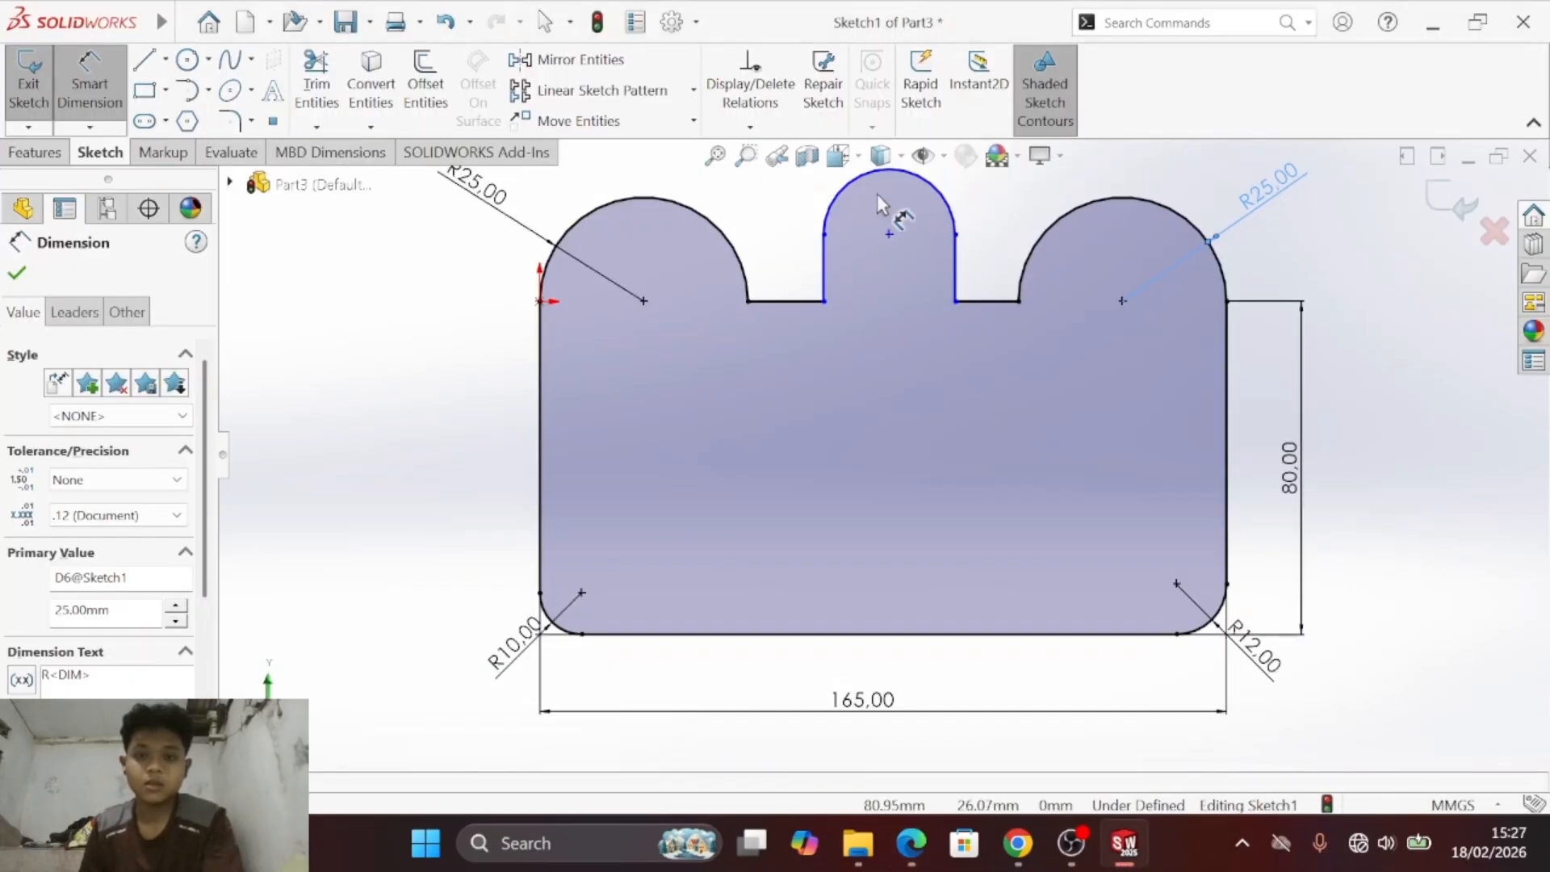
pyautogui.click(715, 157)
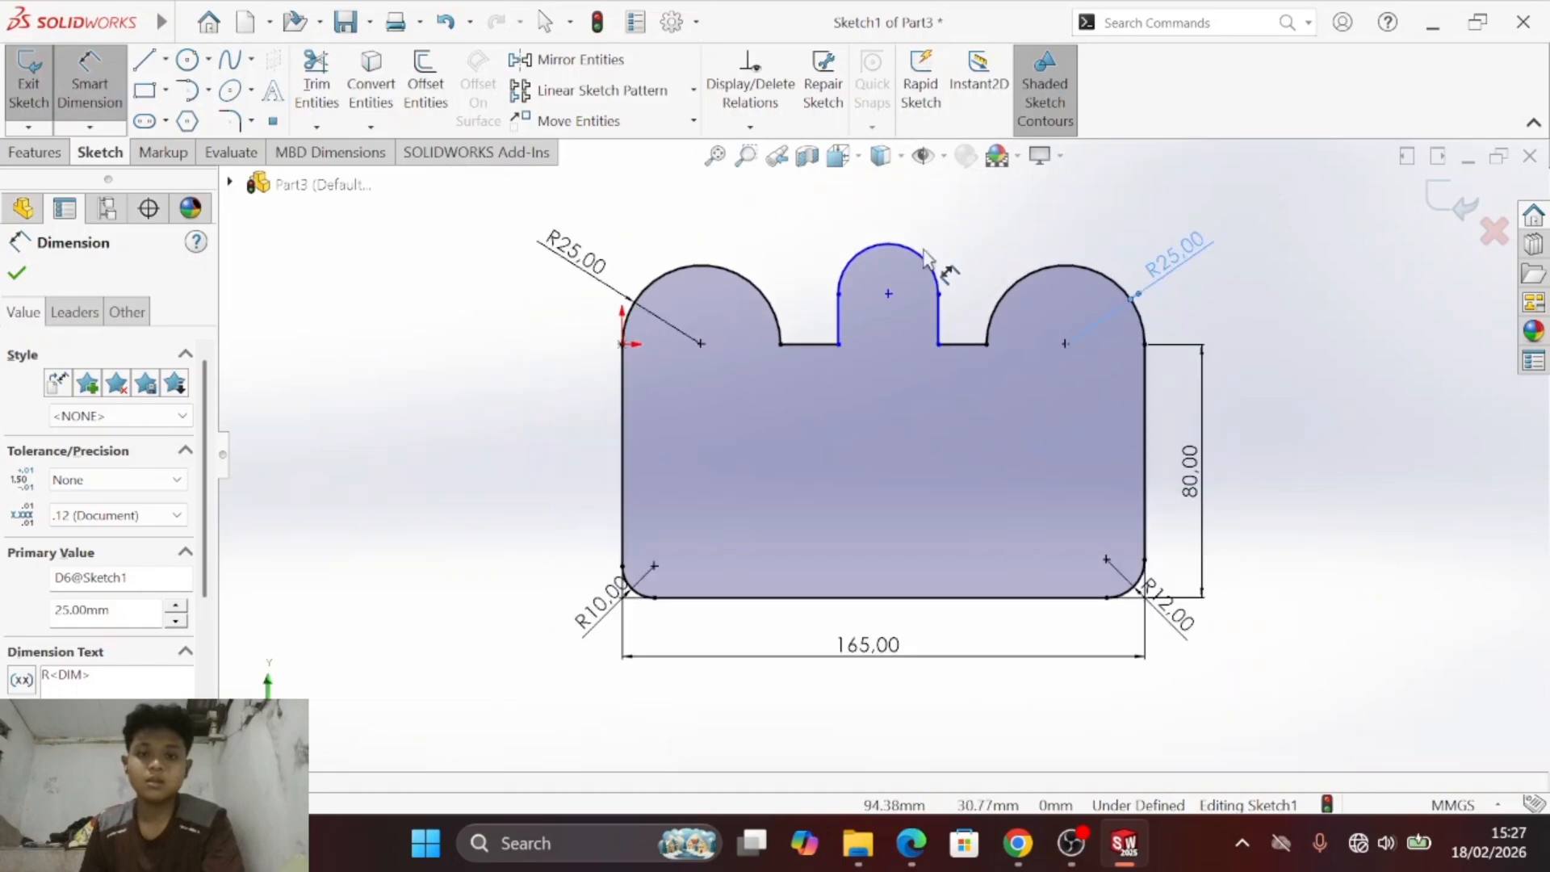
pyautogui.click(915, 260)
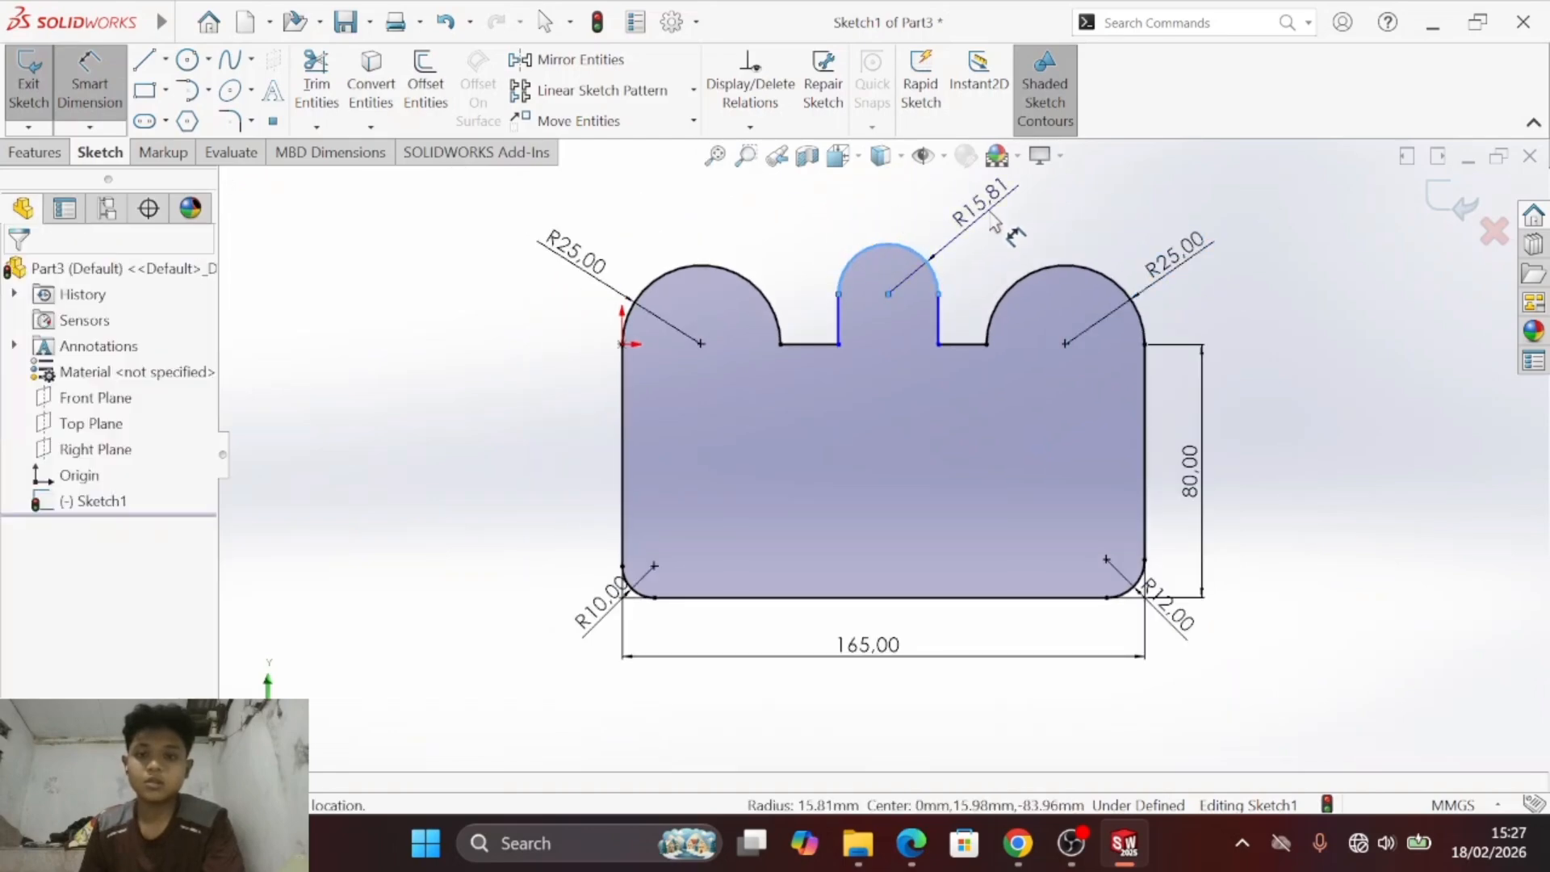
pyautogui.click(1009, 234)
pyautogui.write('12.5')
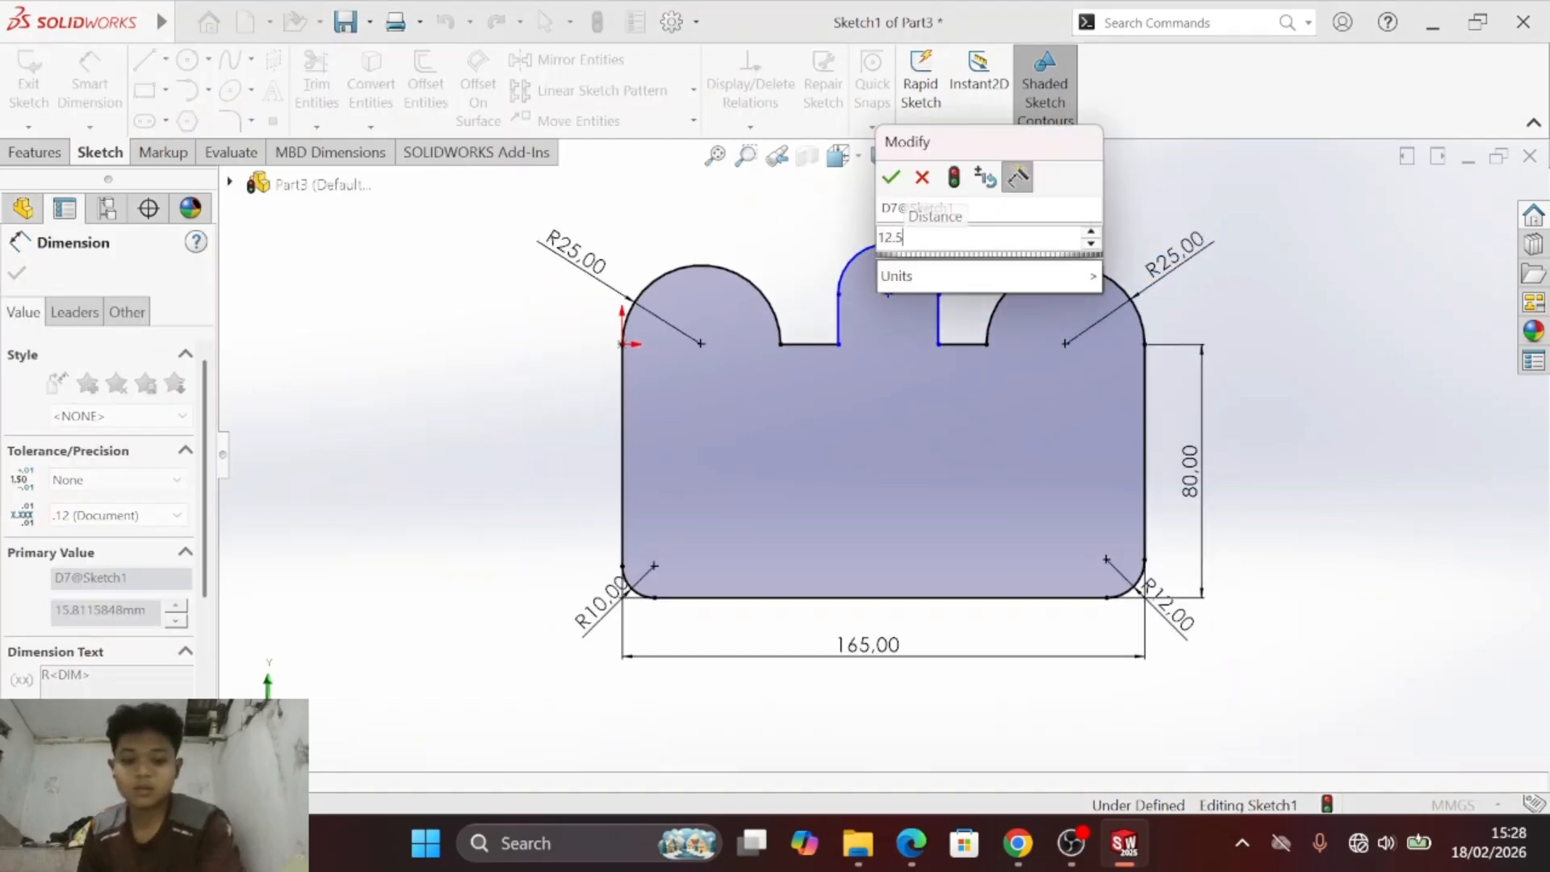
pyautogui.press('Return')
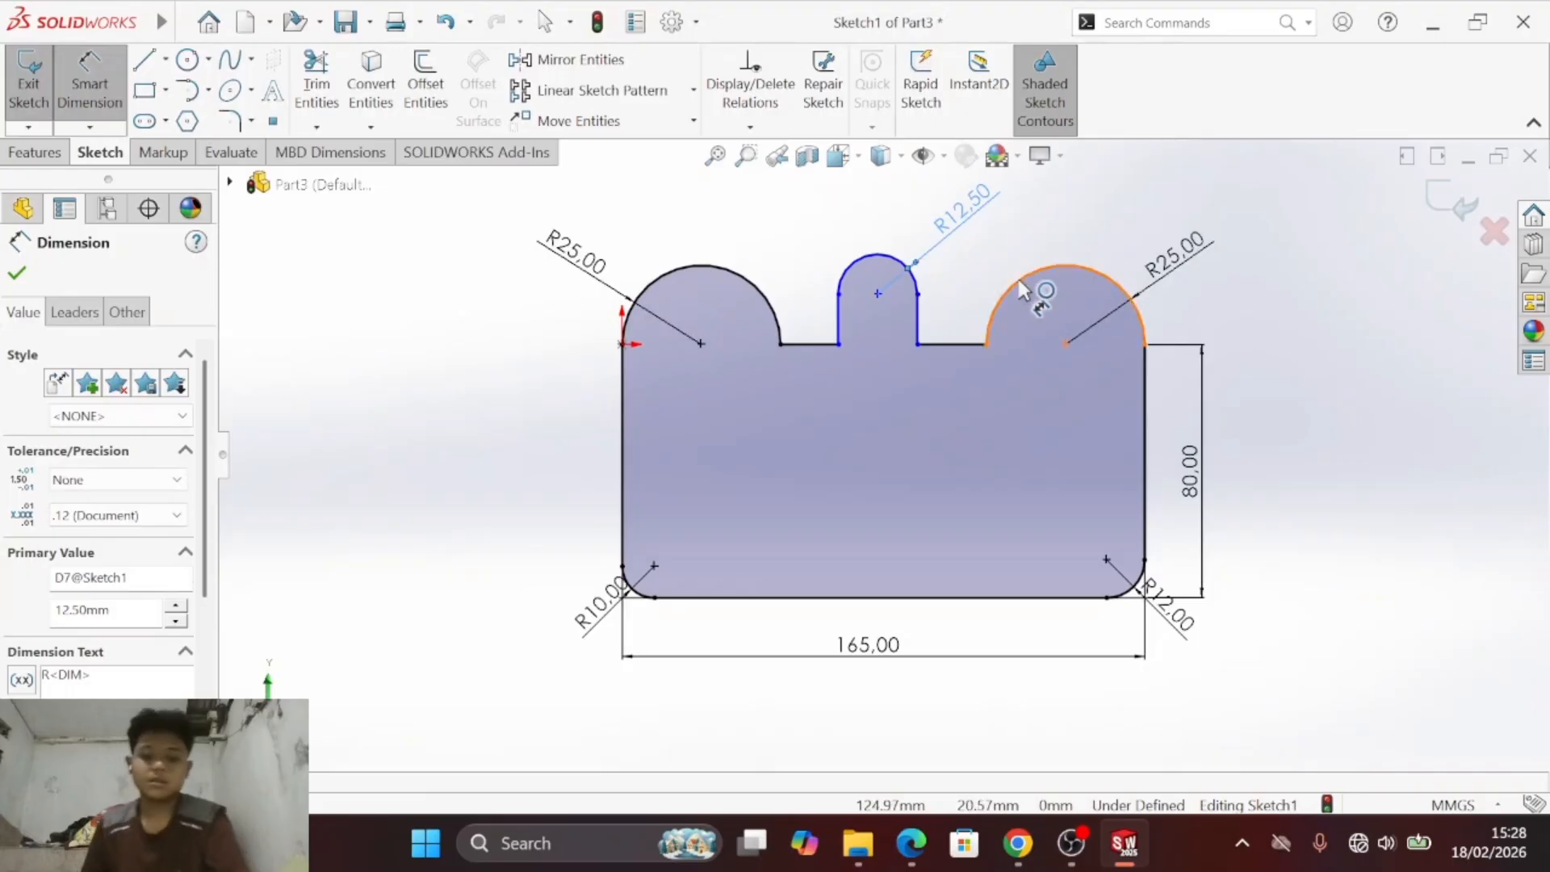
pyautogui.hotkey('alt', 'Tab')
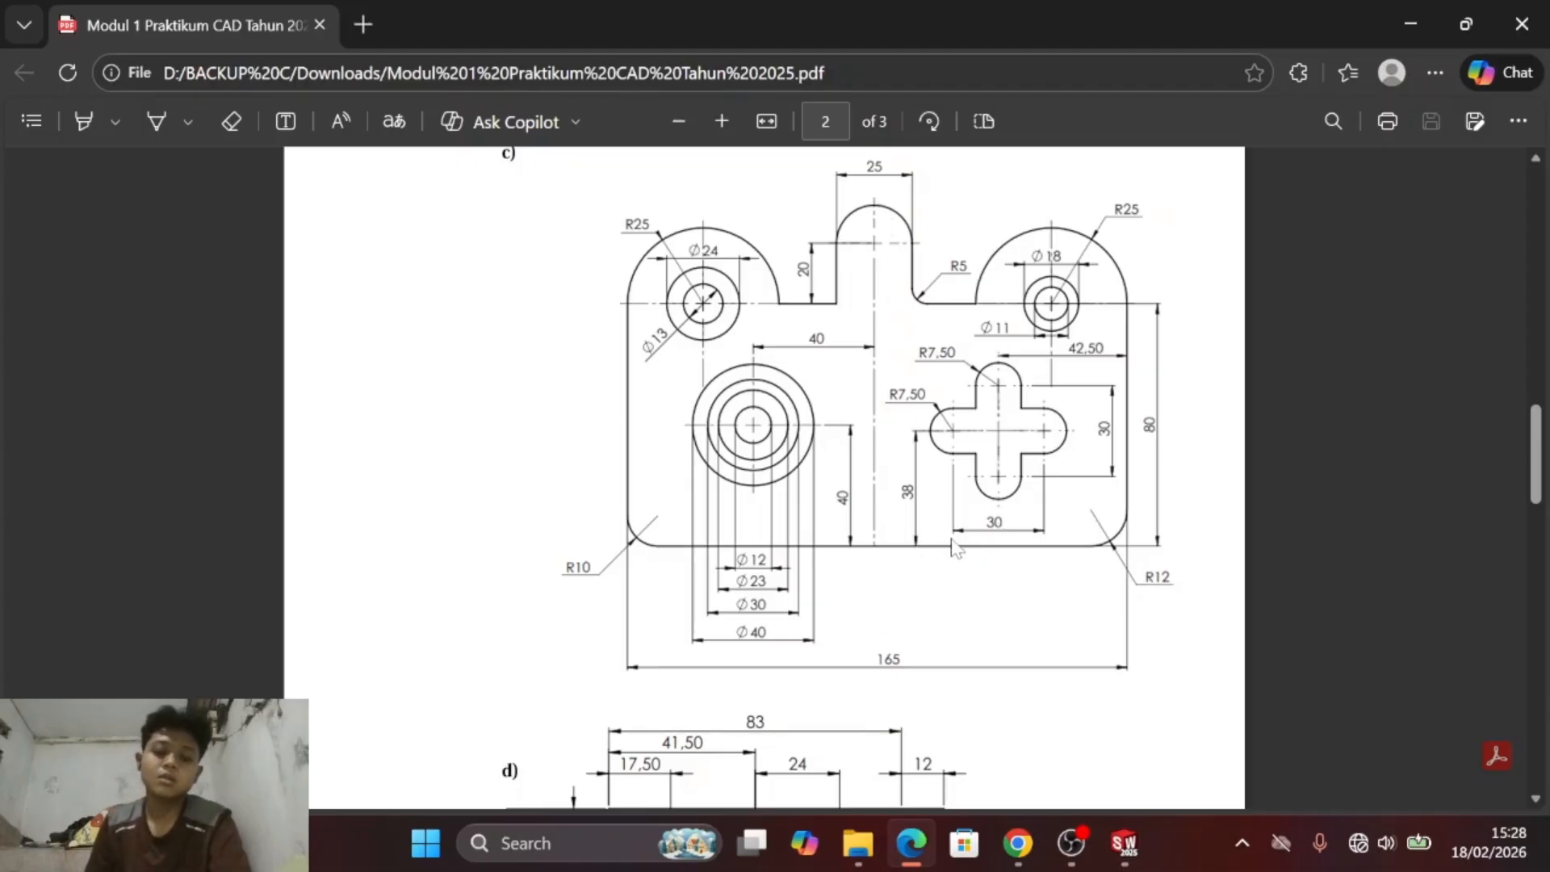
pyautogui.hotkey('alt', 'Tab')
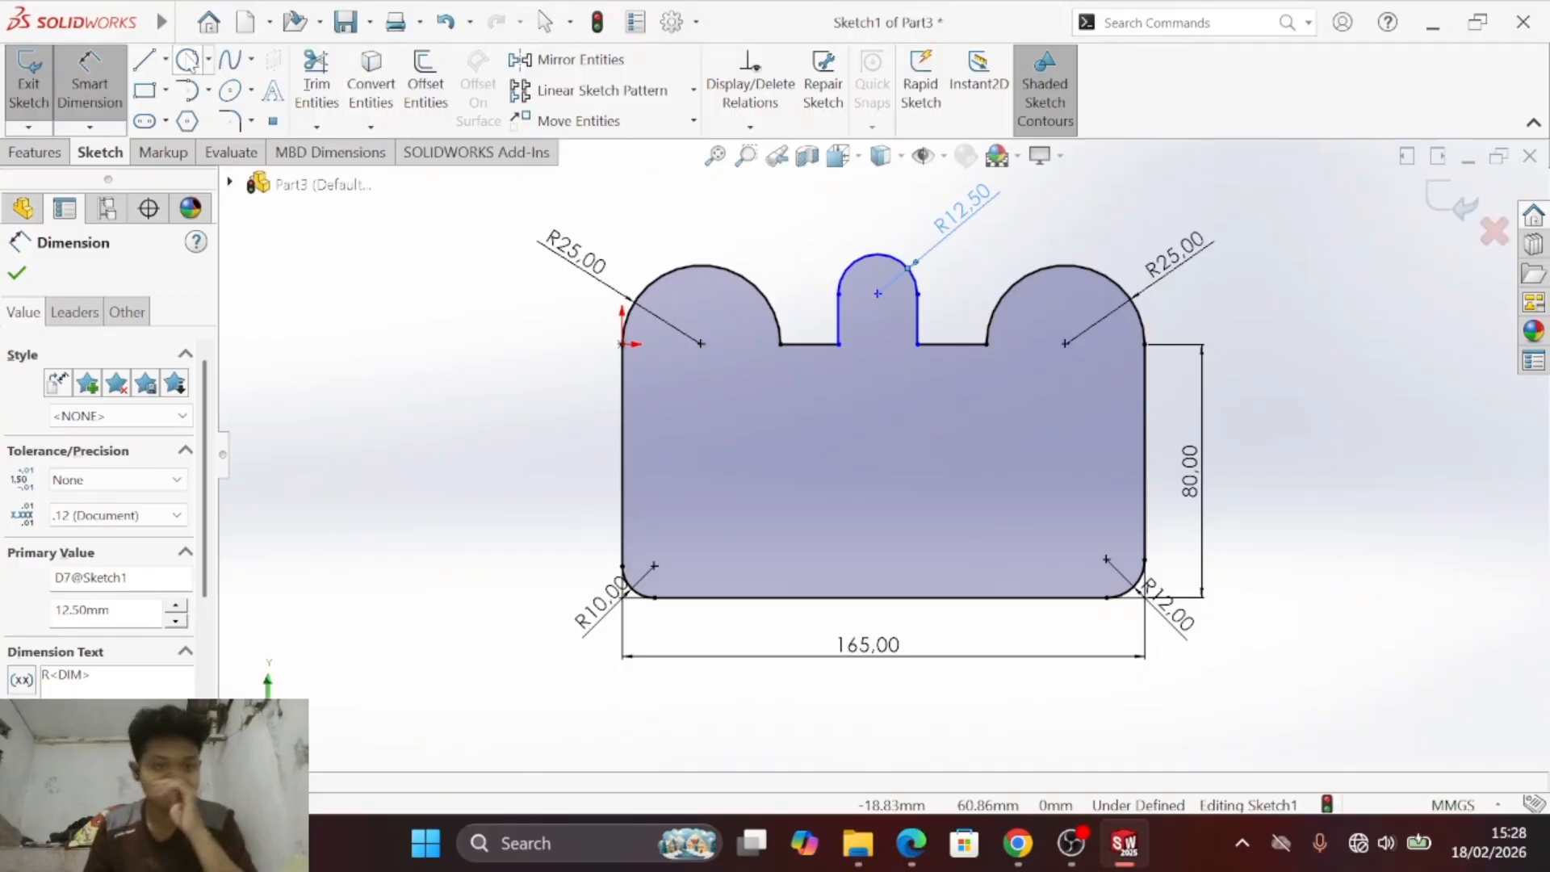
pyautogui.click(207, 59)
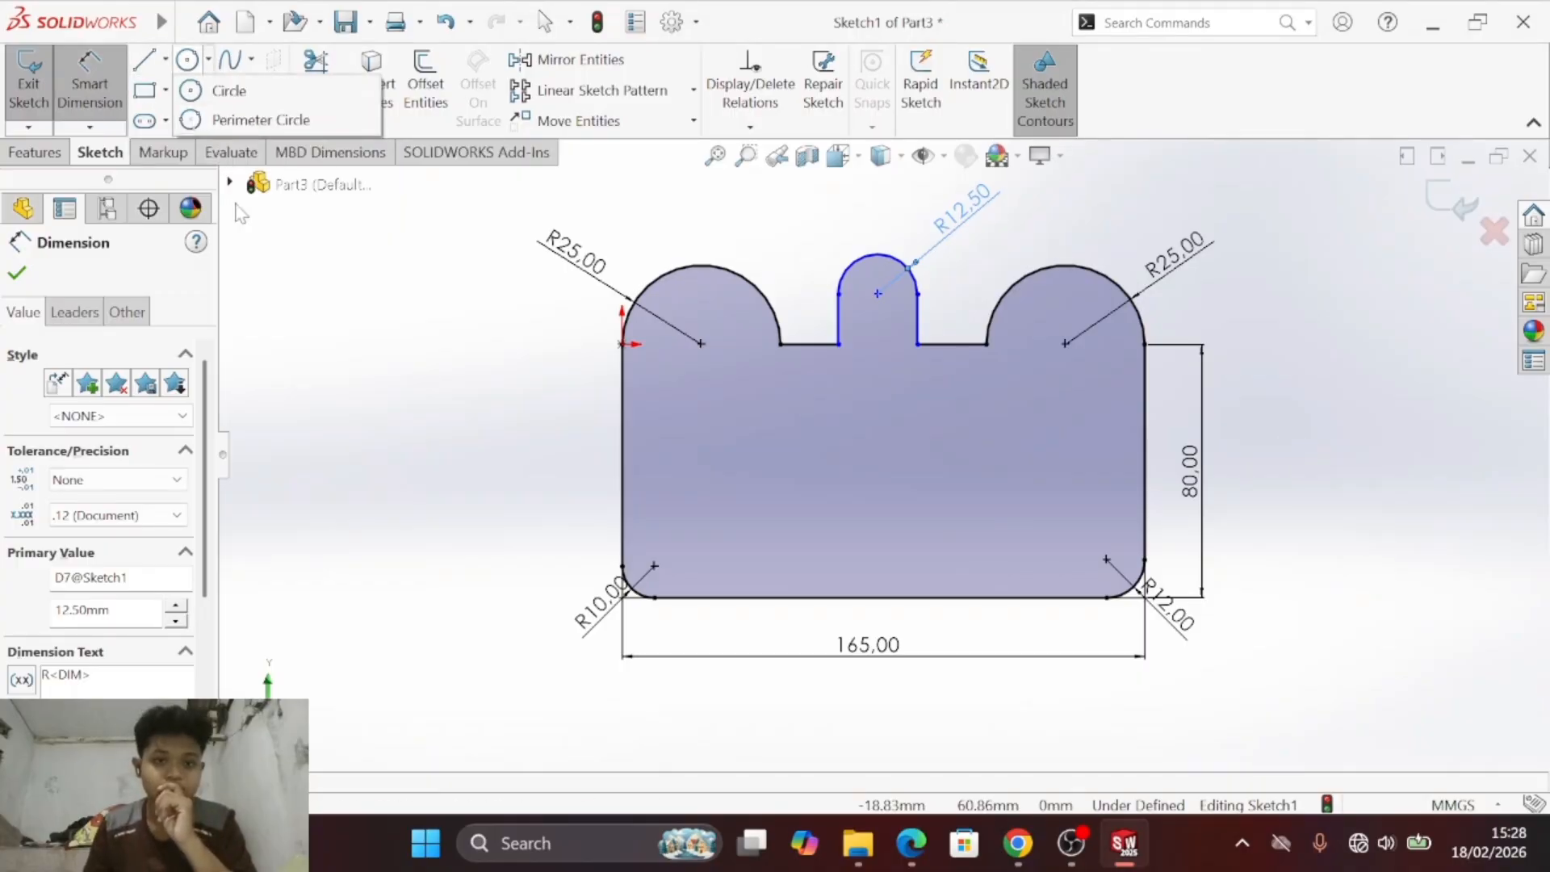
pyautogui.click(166, 59)
pyautogui.click(178, 121)
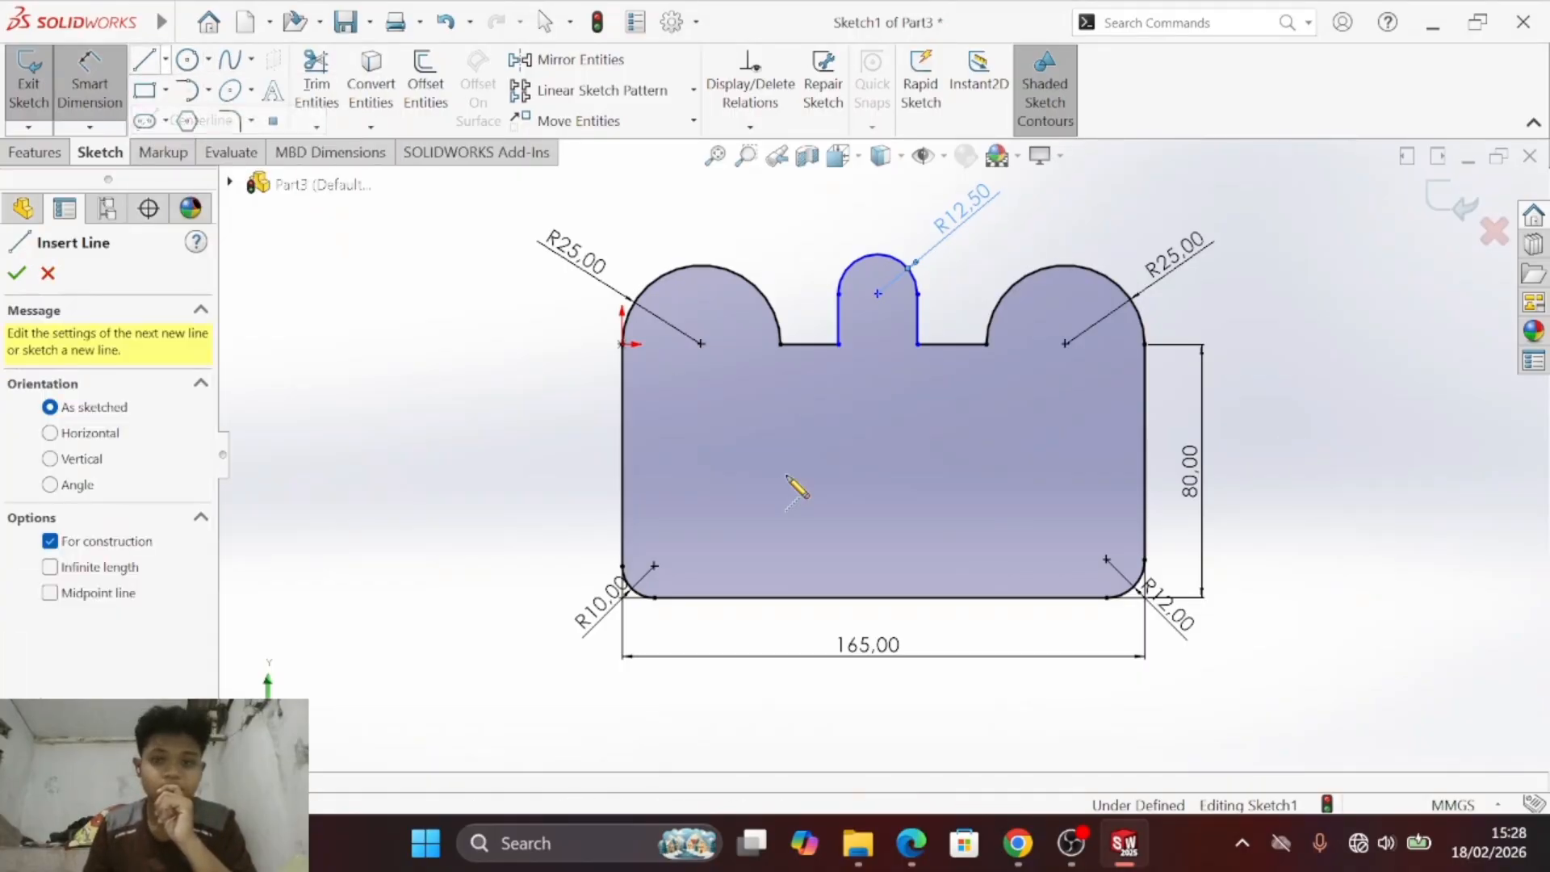
pyautogui.click(878, 597)
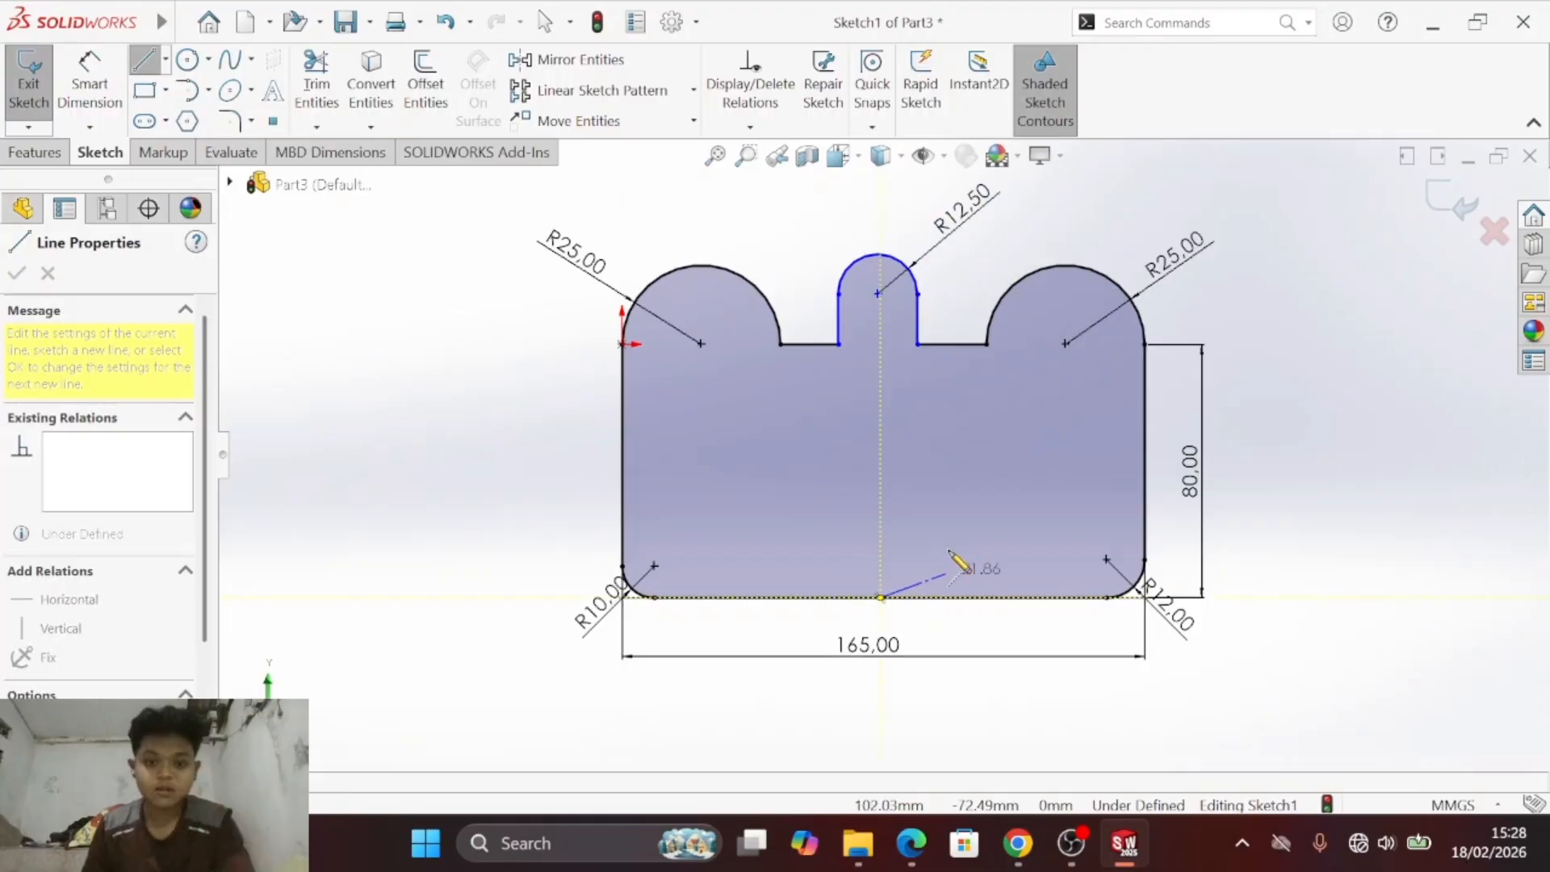
pyautogui.press('Escape')
# - Draw a vertical centerline about 140 mm long through the middle of the plate, from below the lower edge to above the central tab
pyautogui.click(166, 59)
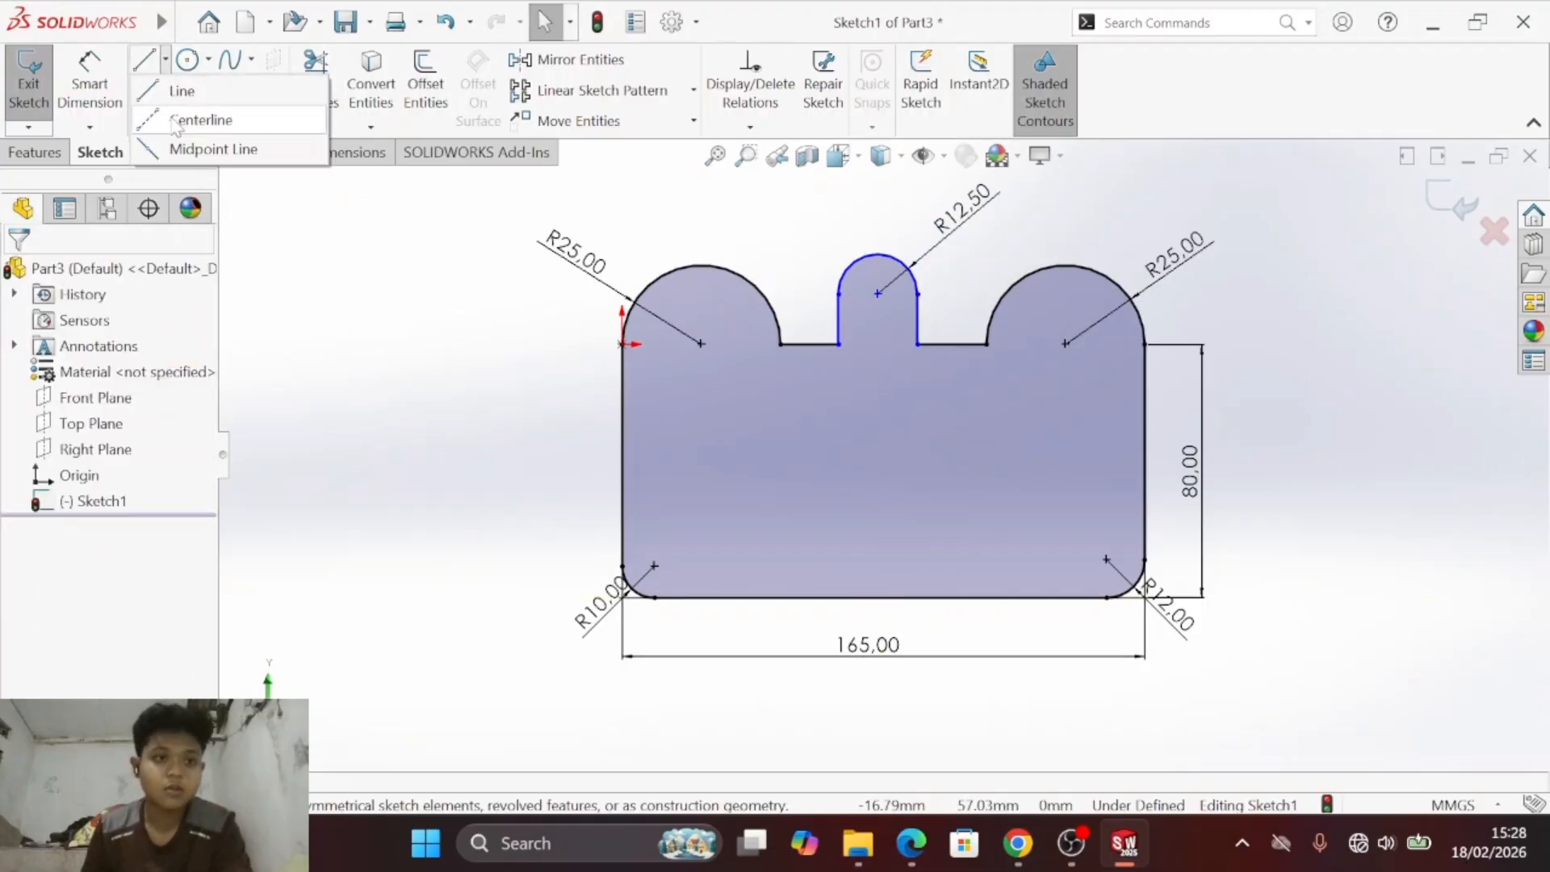
pyautogui.click(177, 121)
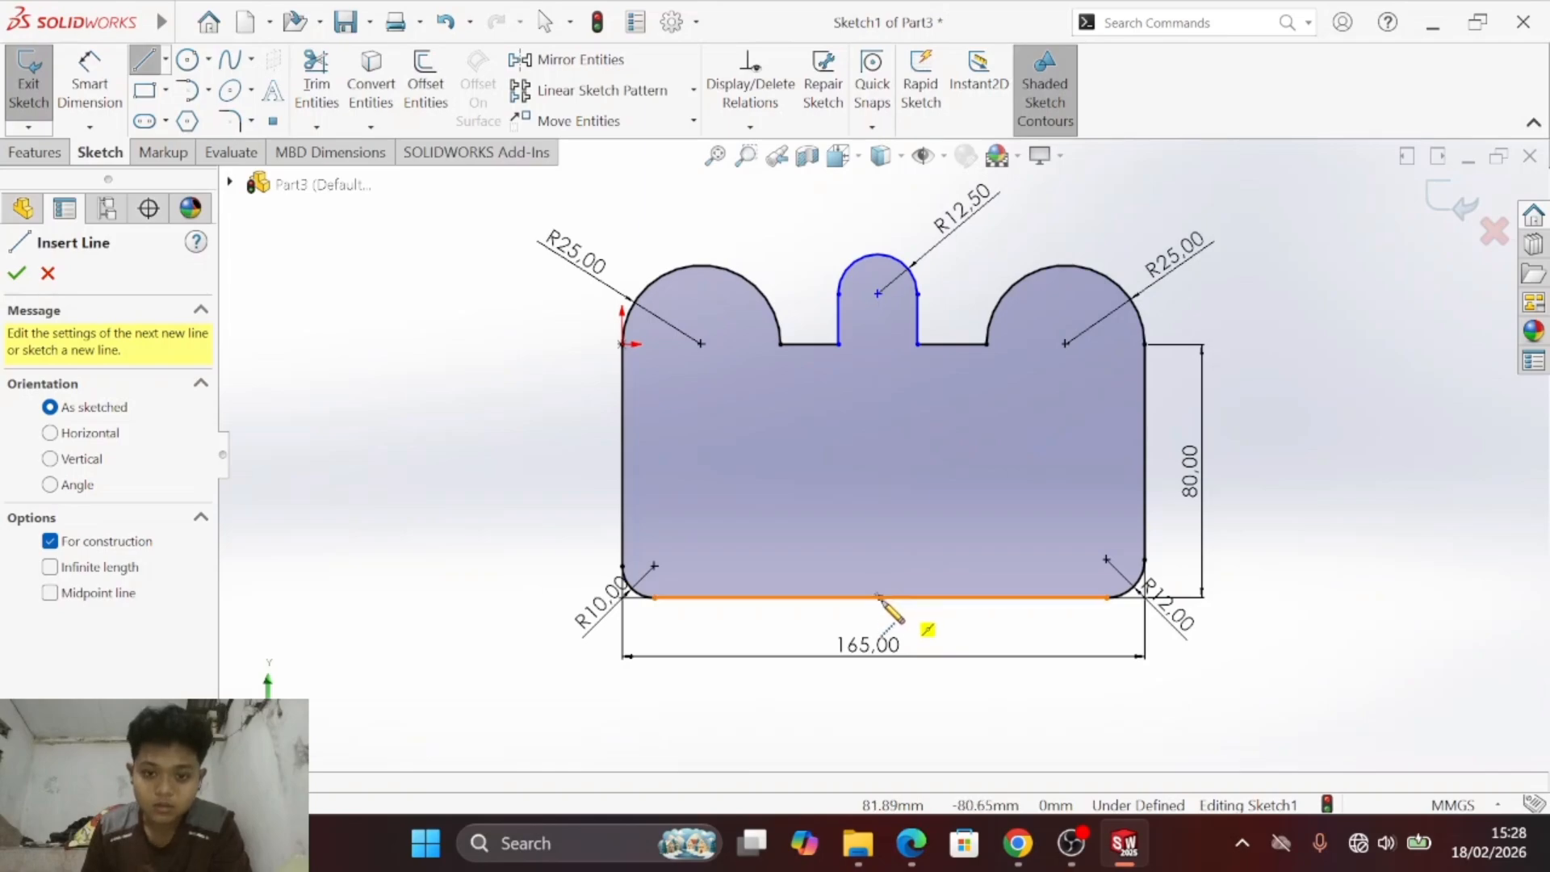
pyautogui.click(879, 598)
pyautogui.click(881, 634)
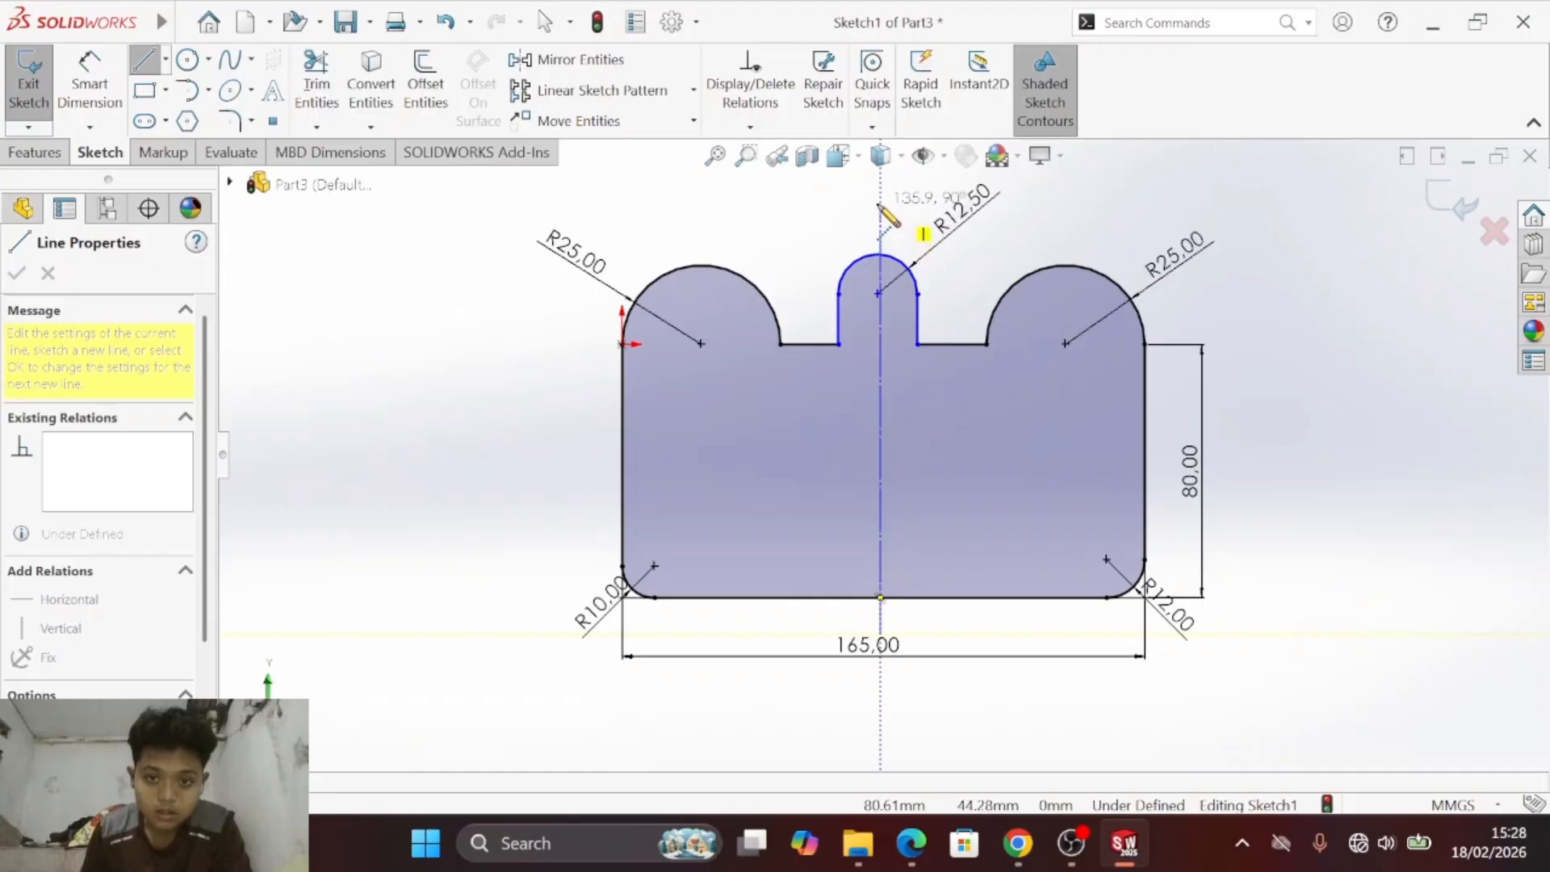
pyautogui.click(881, 192)
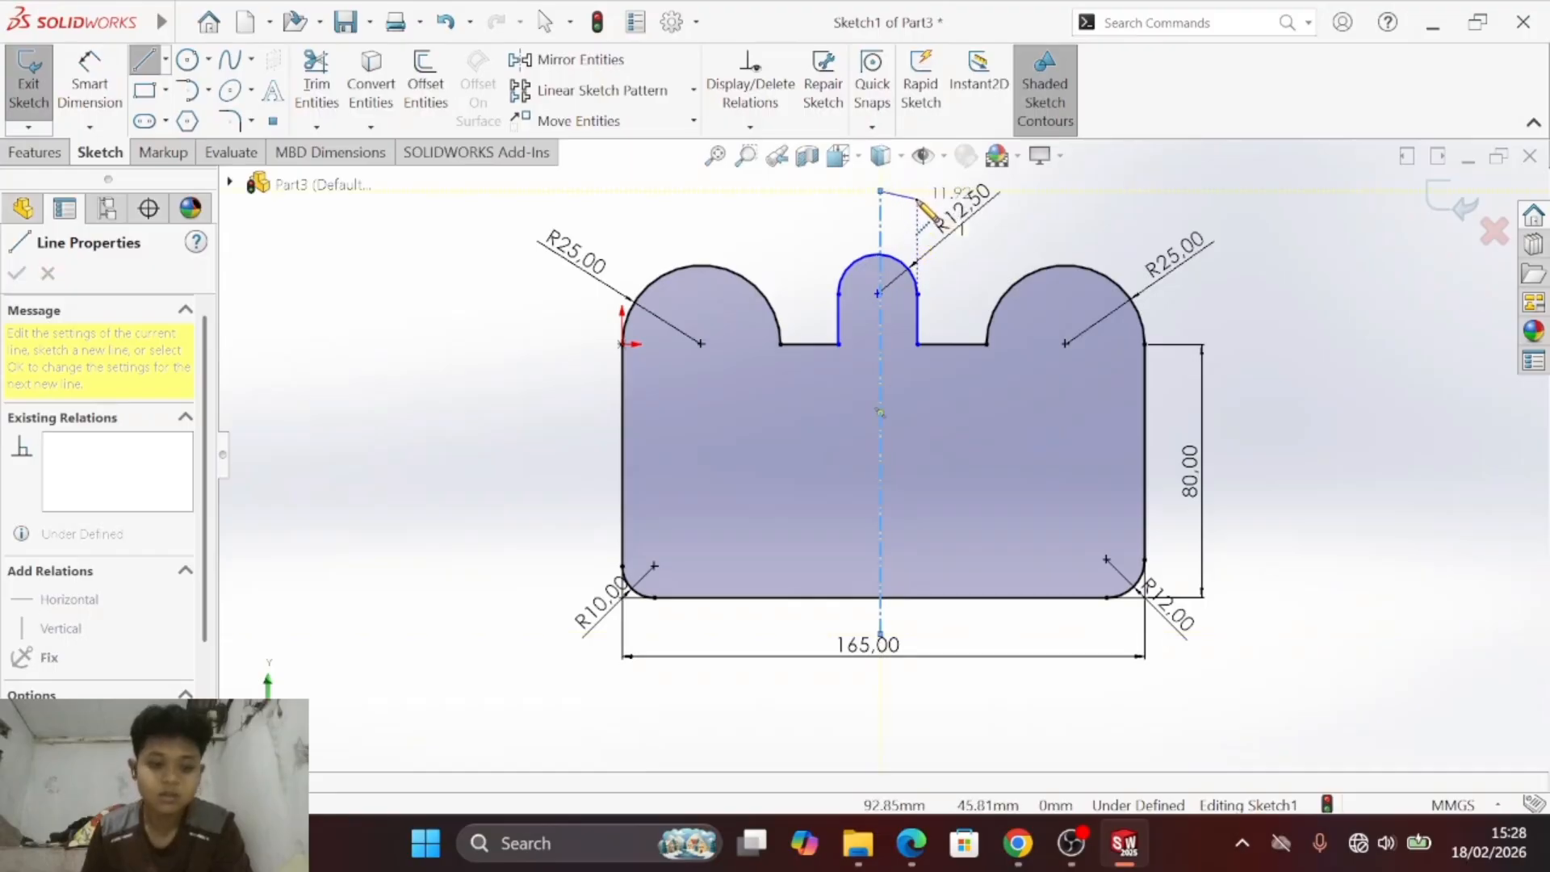
pyautogui.press('Escape')
pyautogui.scroll(-3, 890, 303)
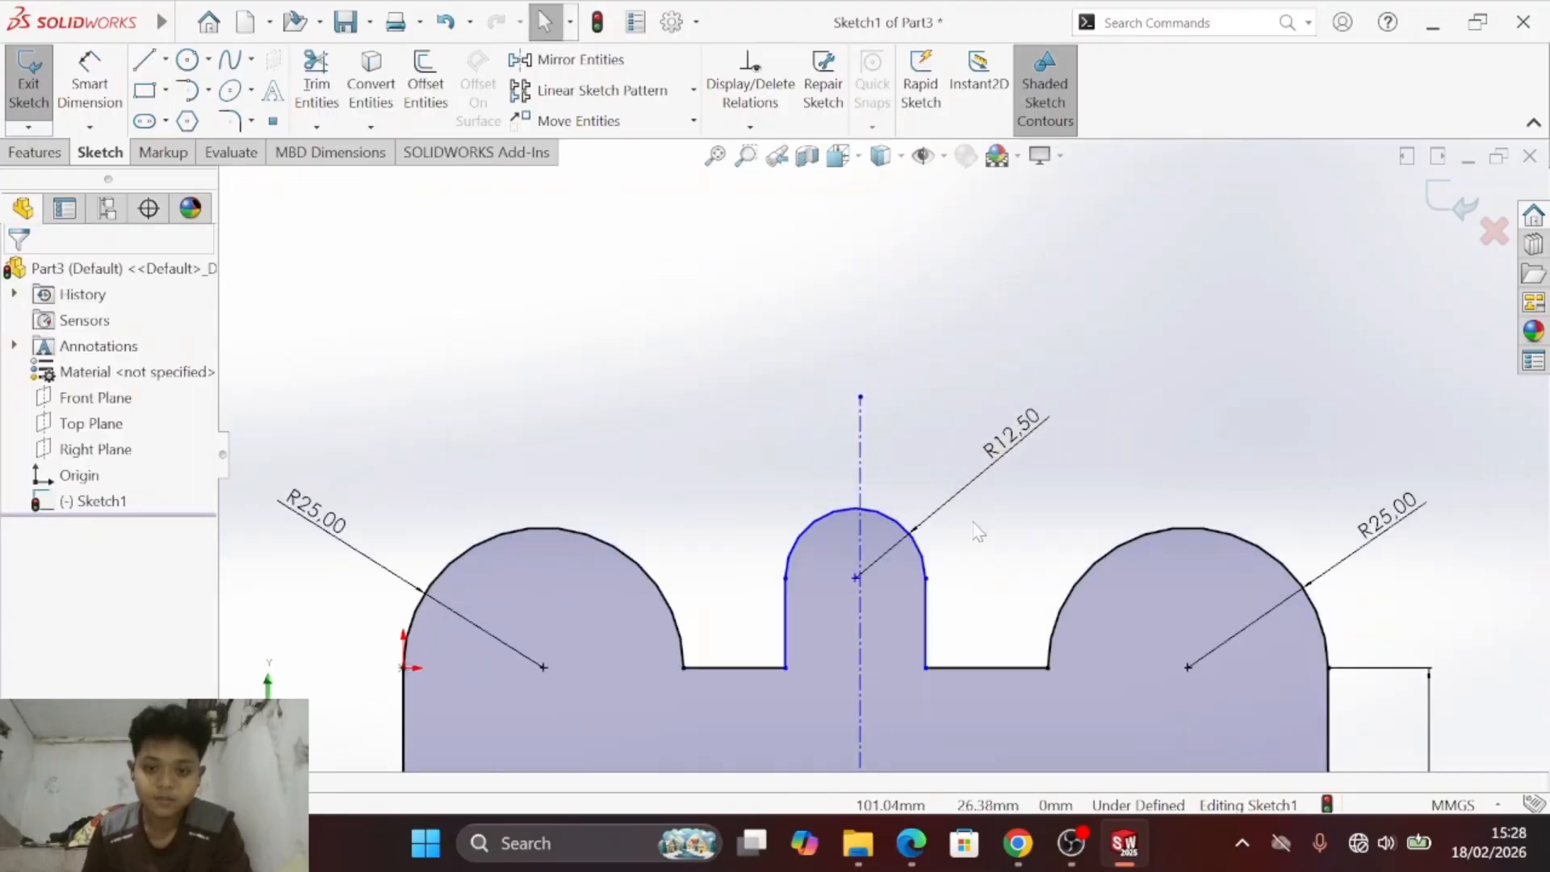
pyautogui.moveTo(974, 525); pyautogui.dragTo(980, 505, button='middle')
pyautogui.press('s')
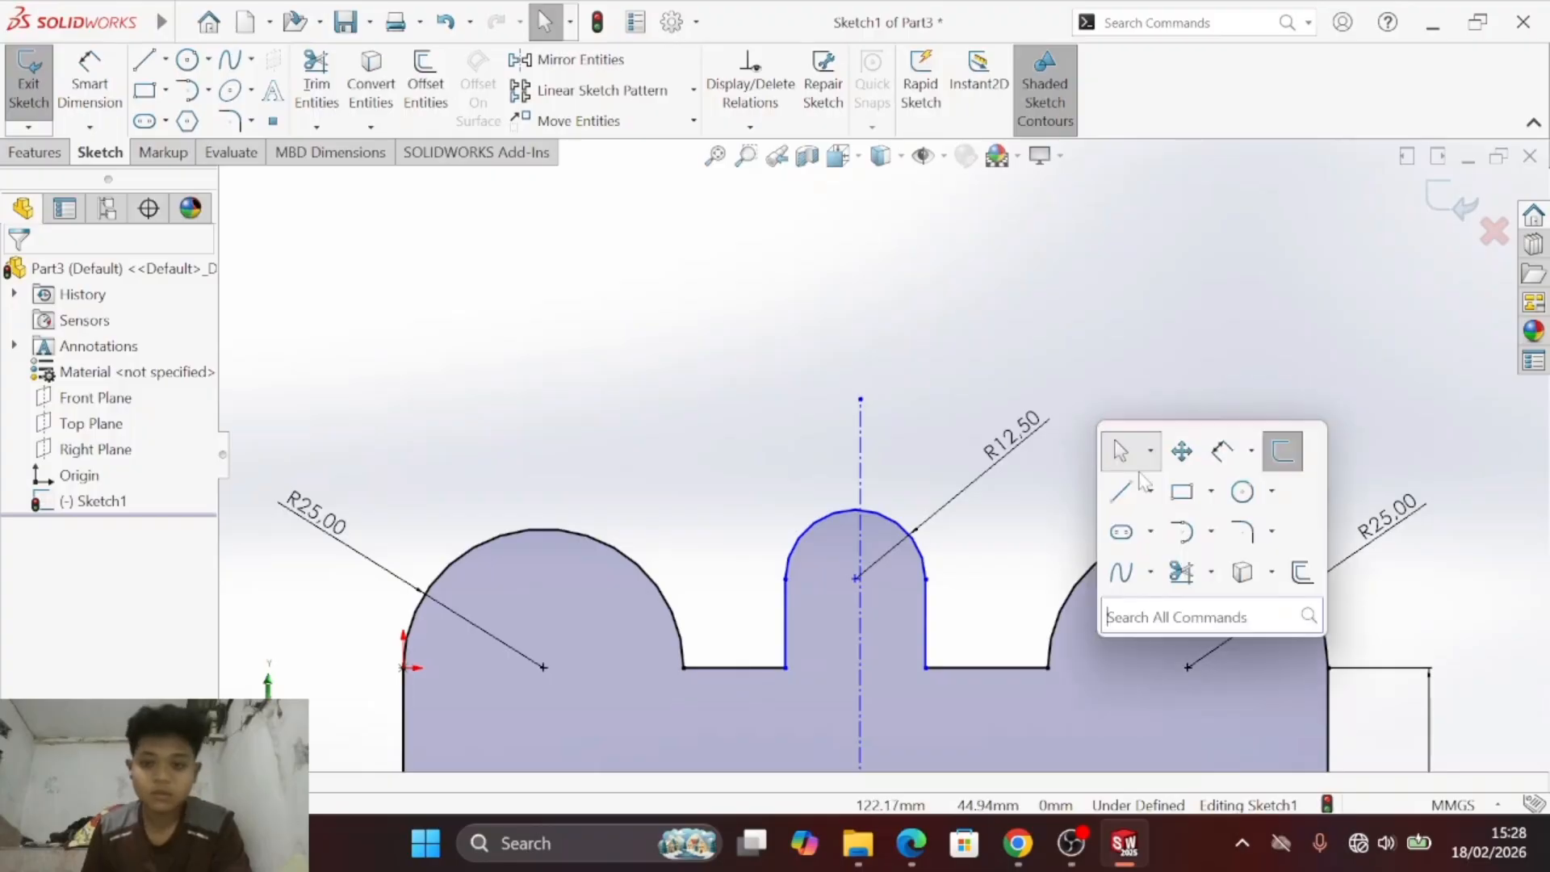
pyautogui.click(1165, 461)
pyautogui.moveTo(1081, 536); pyautogui.dragTo(1115, 319)
pyautogui.scroll(2, 1098, 356)
pyautogui.press('f')
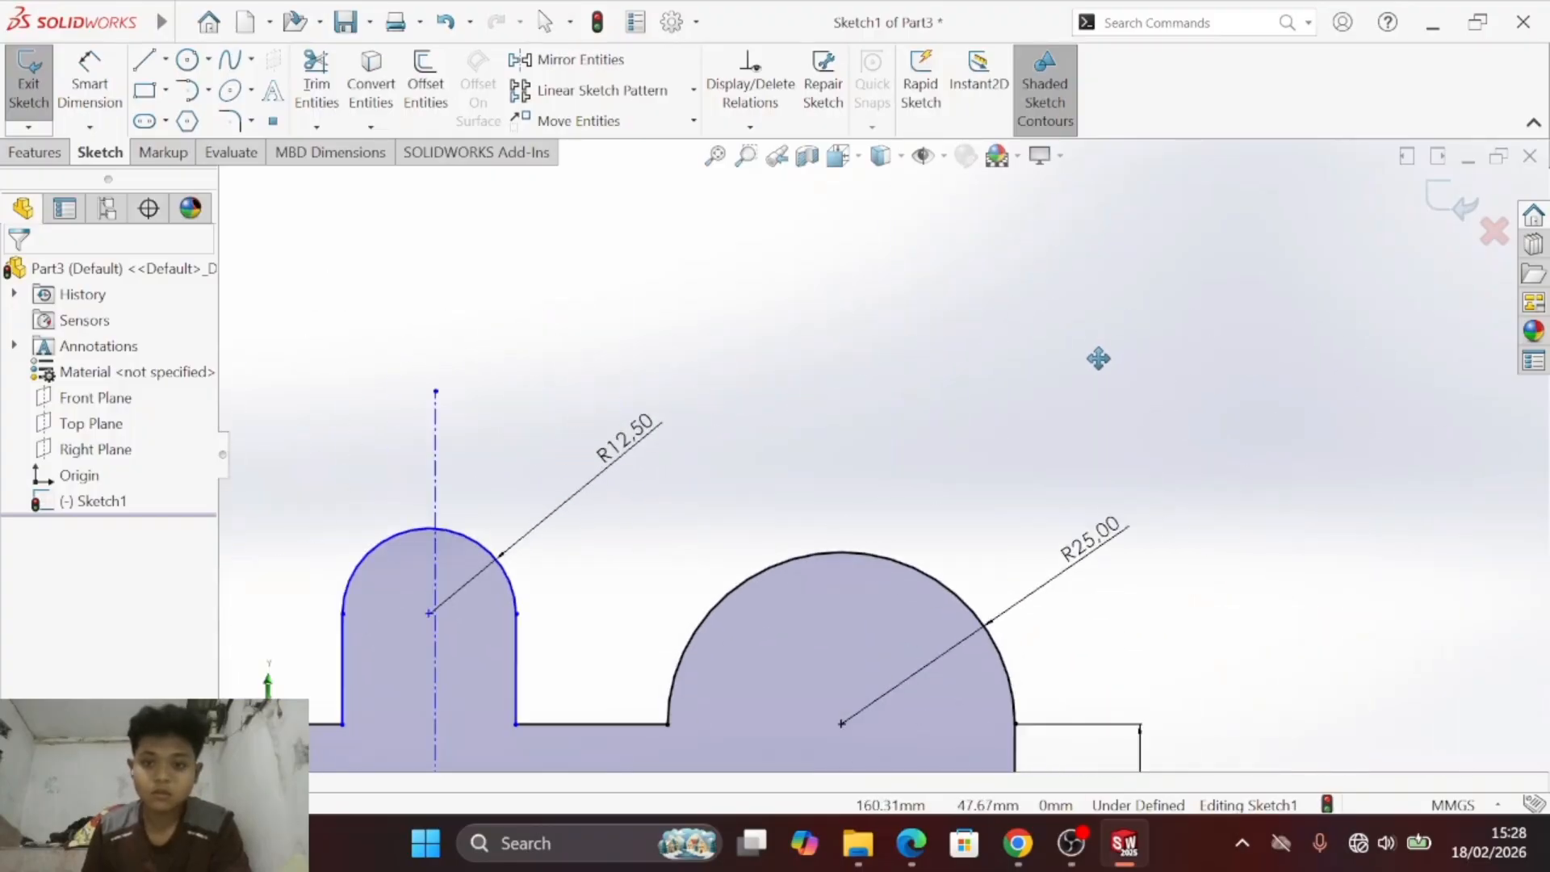
pyautogui.press('Escape')
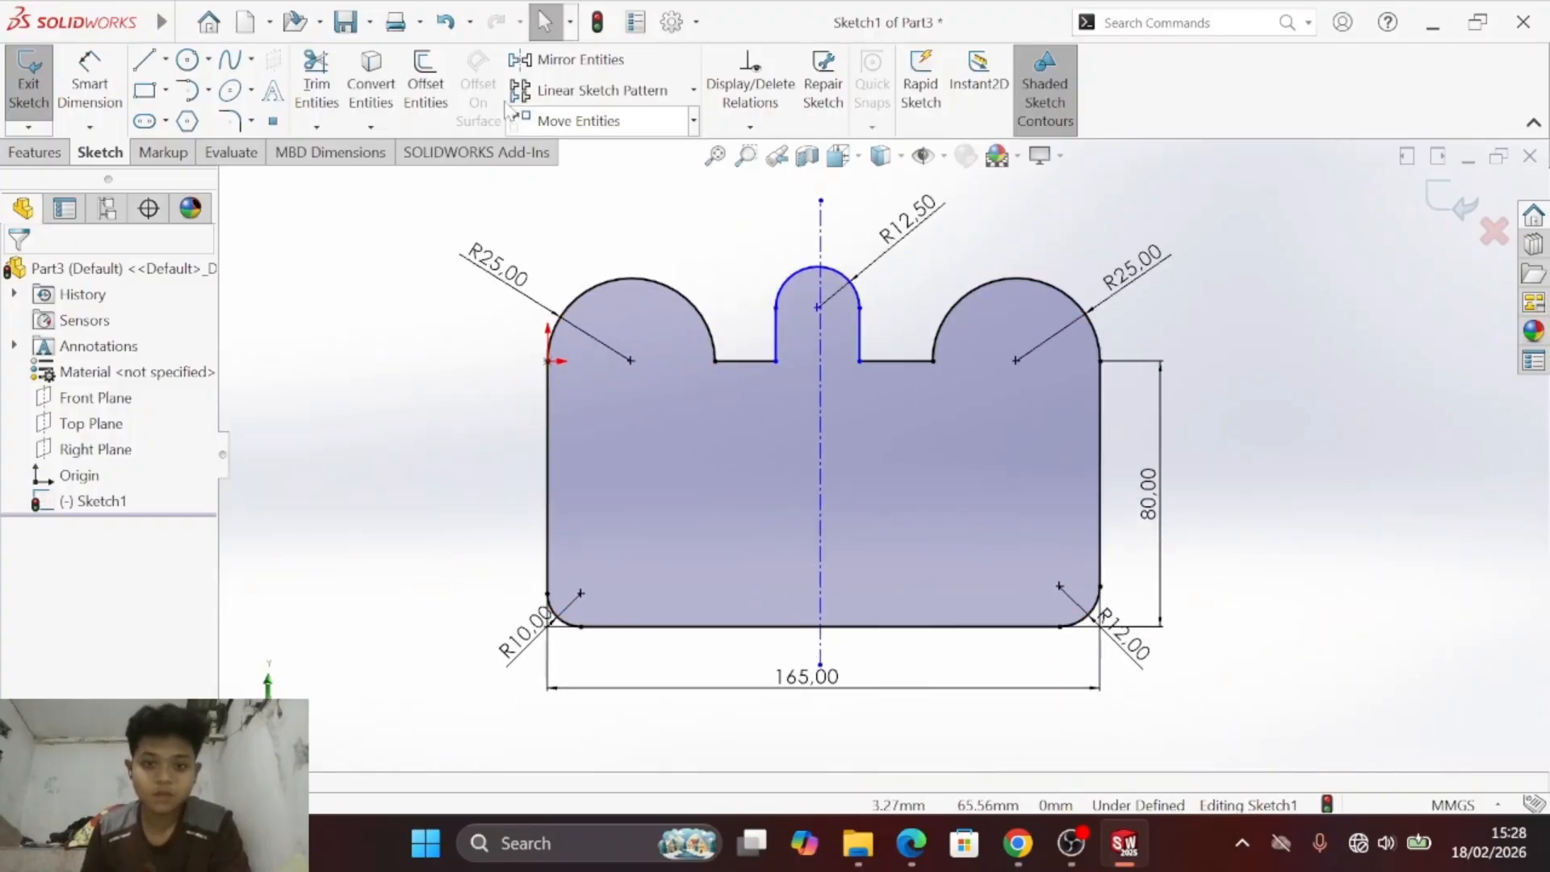
# - Dimension the horizontal distance from the central tab's arc to the plate's right edge as 165/2 (82.5 mm)
pyautogui.click(88, 85)
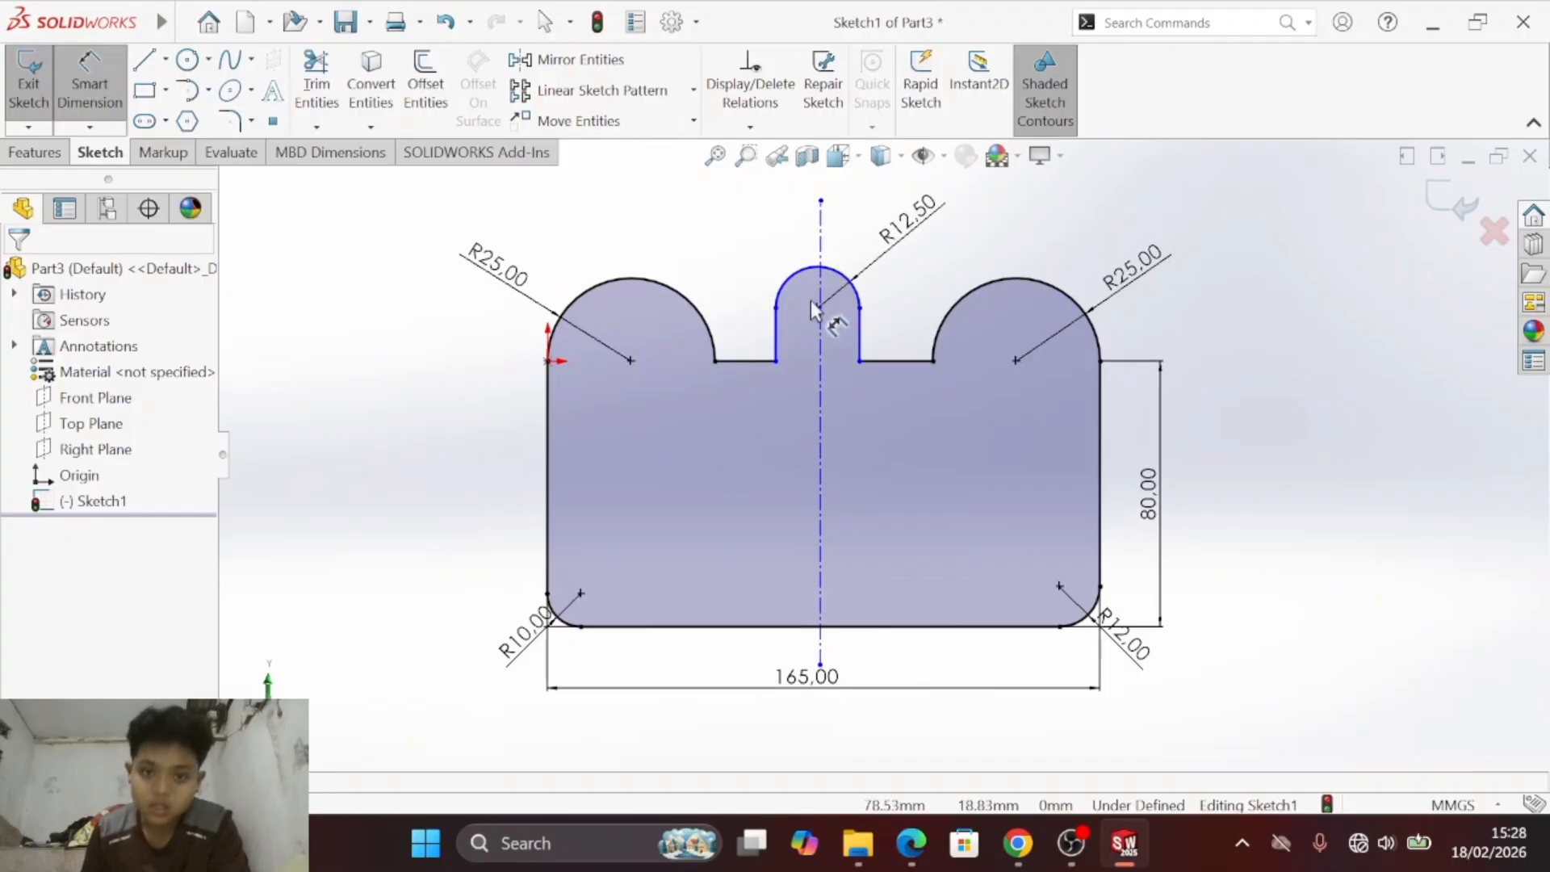
pyautogui.click(856, 294)
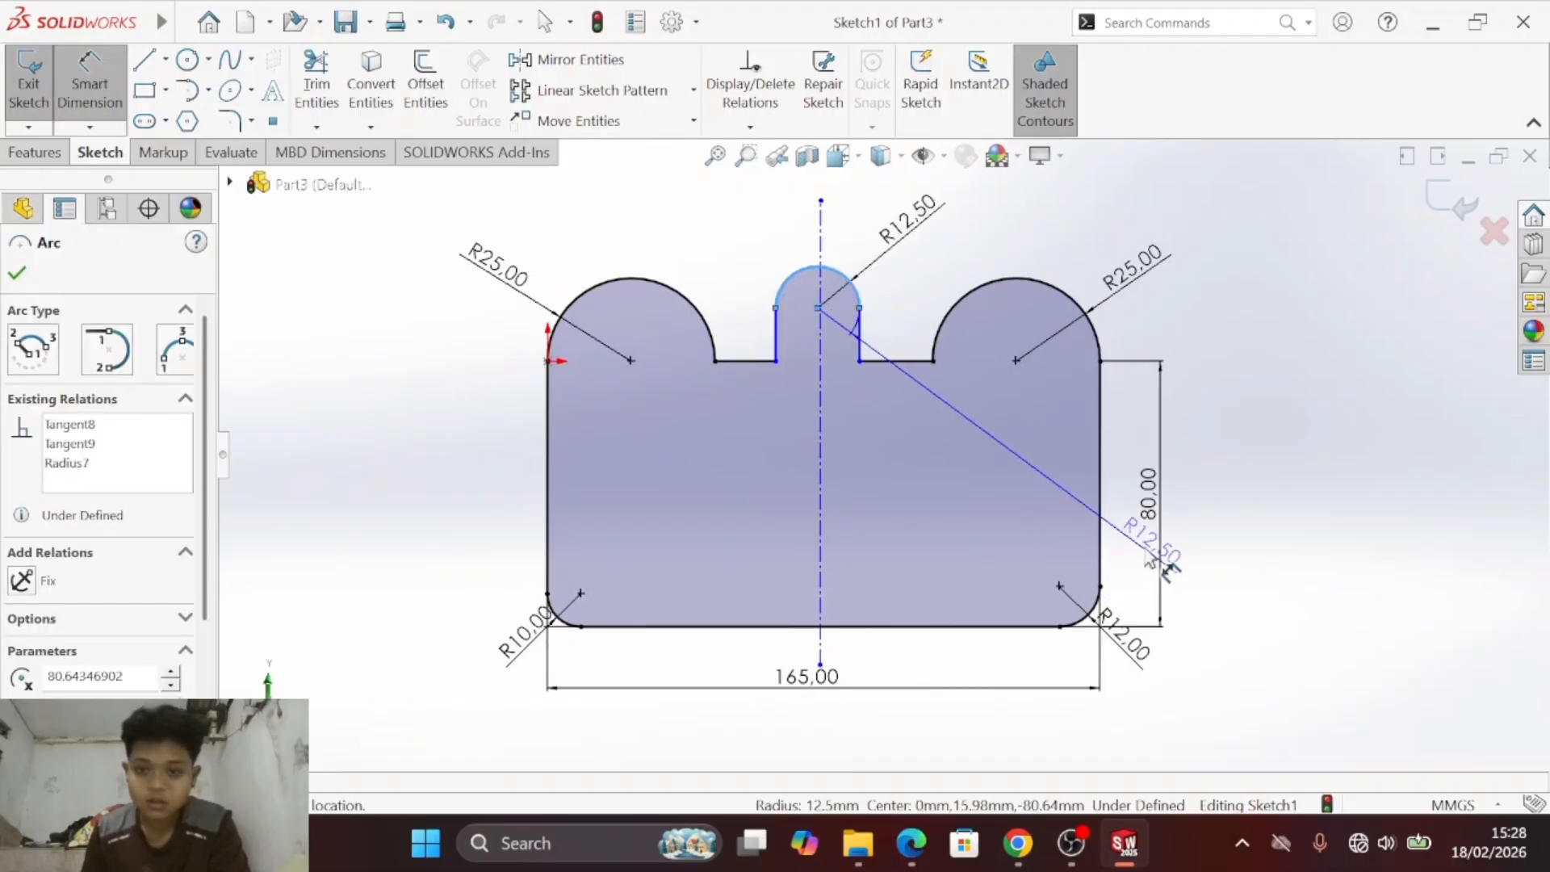
pyautogui.click(1103, 529)
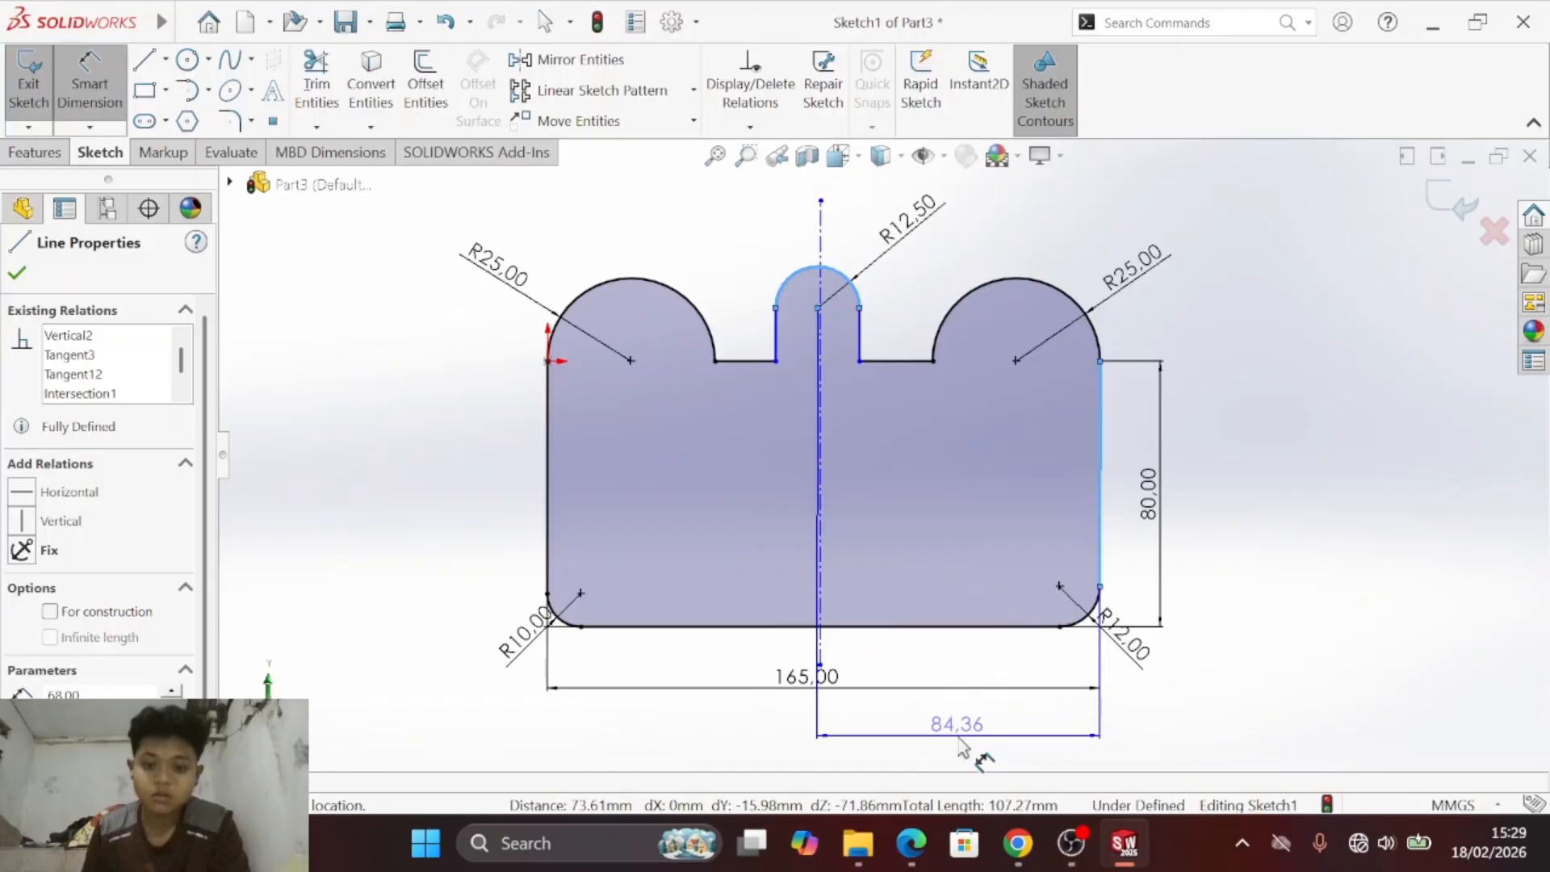
pyautogui.click(963, 747)
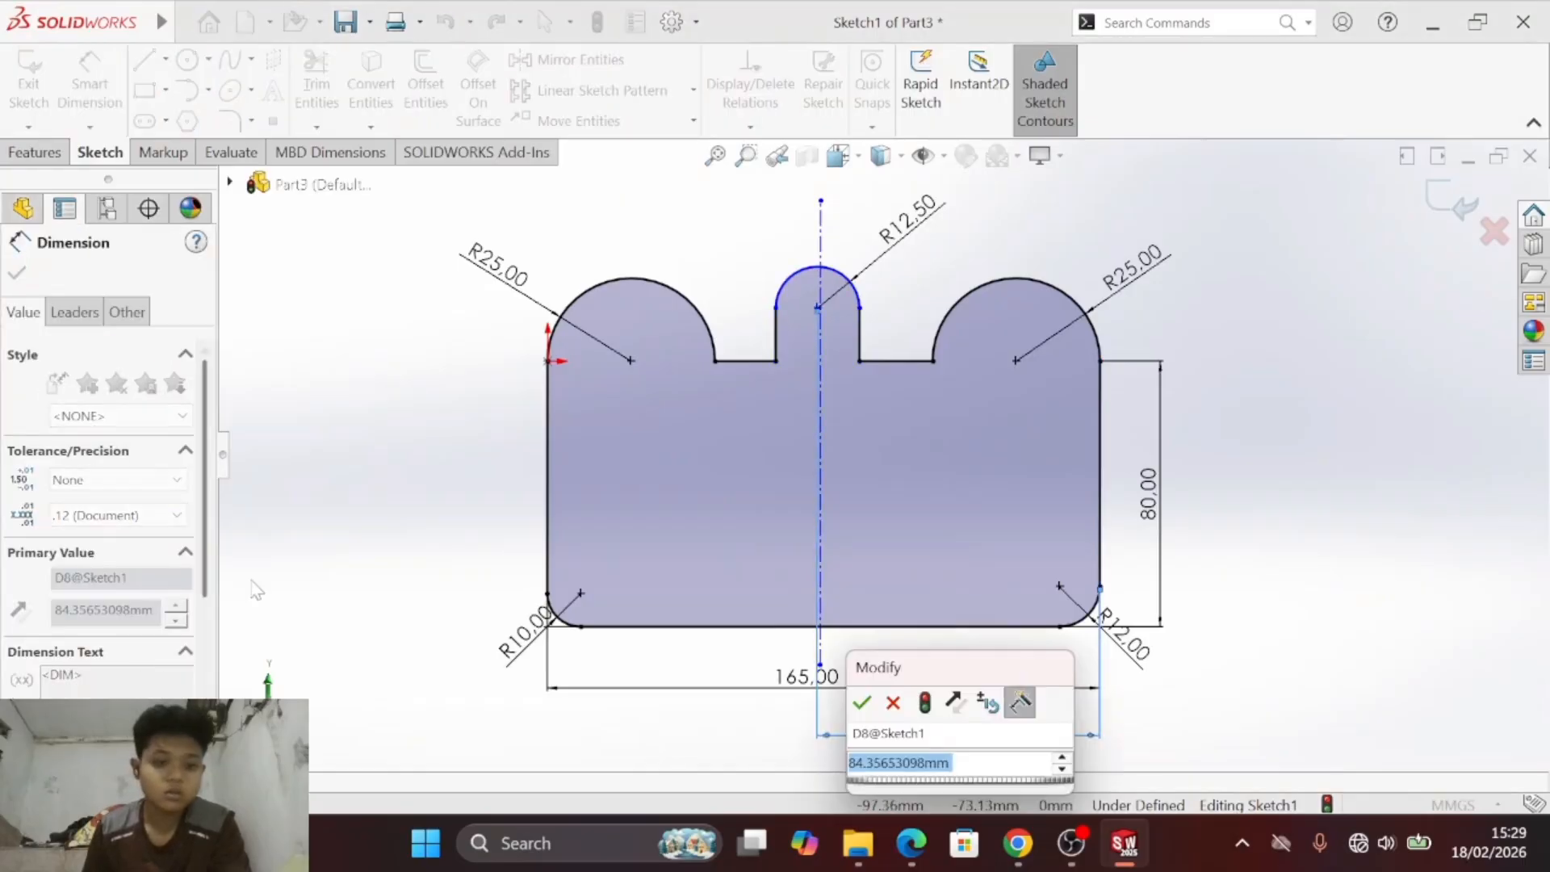
pyautogui.write('165/2')
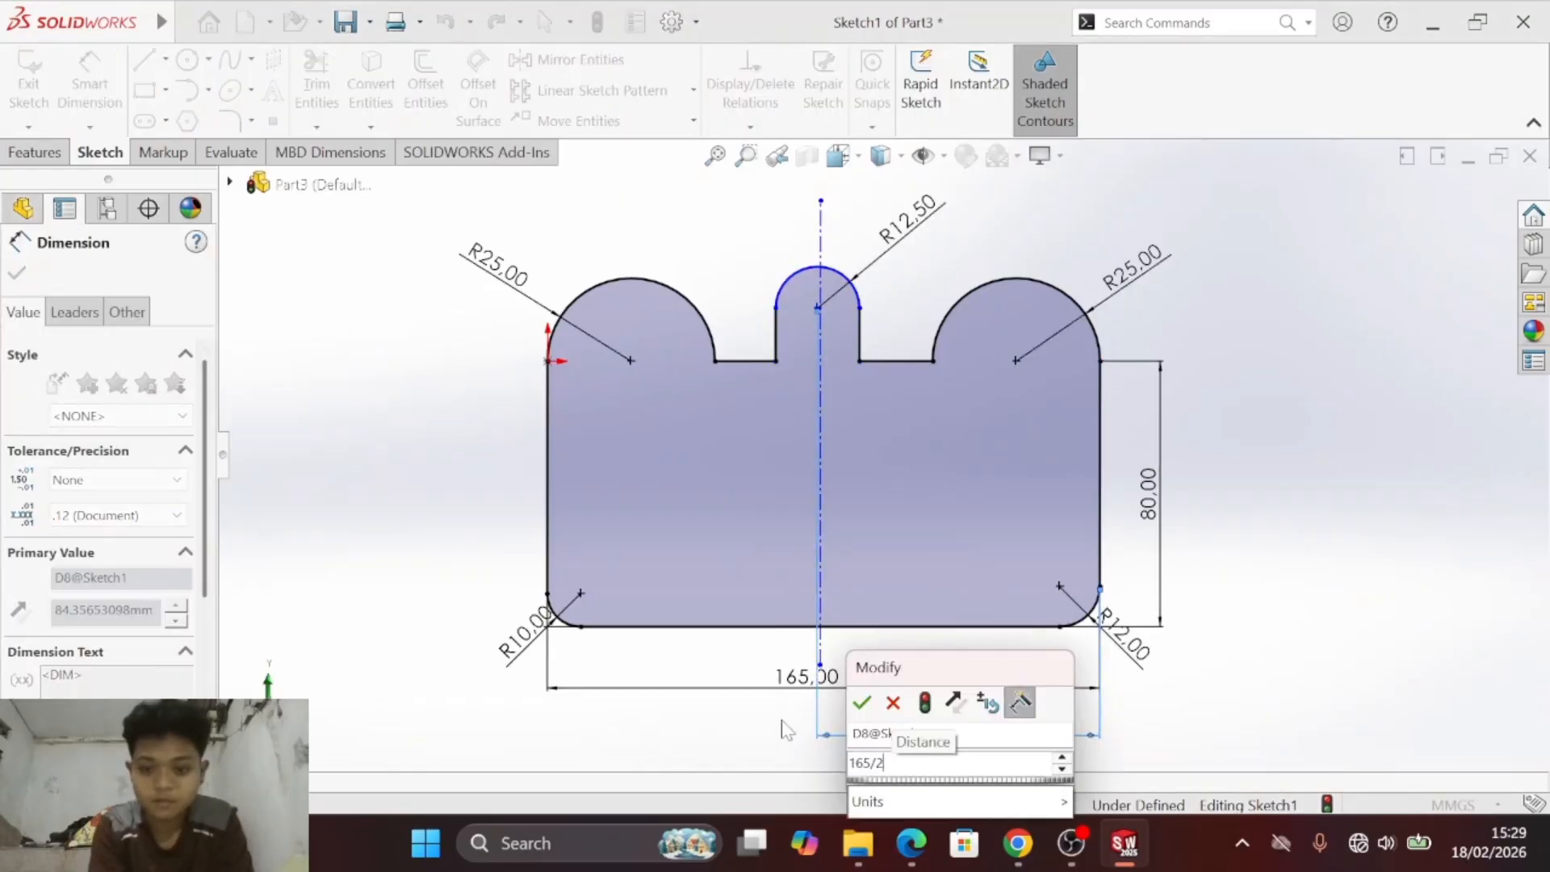
pyautogui.press('Return')
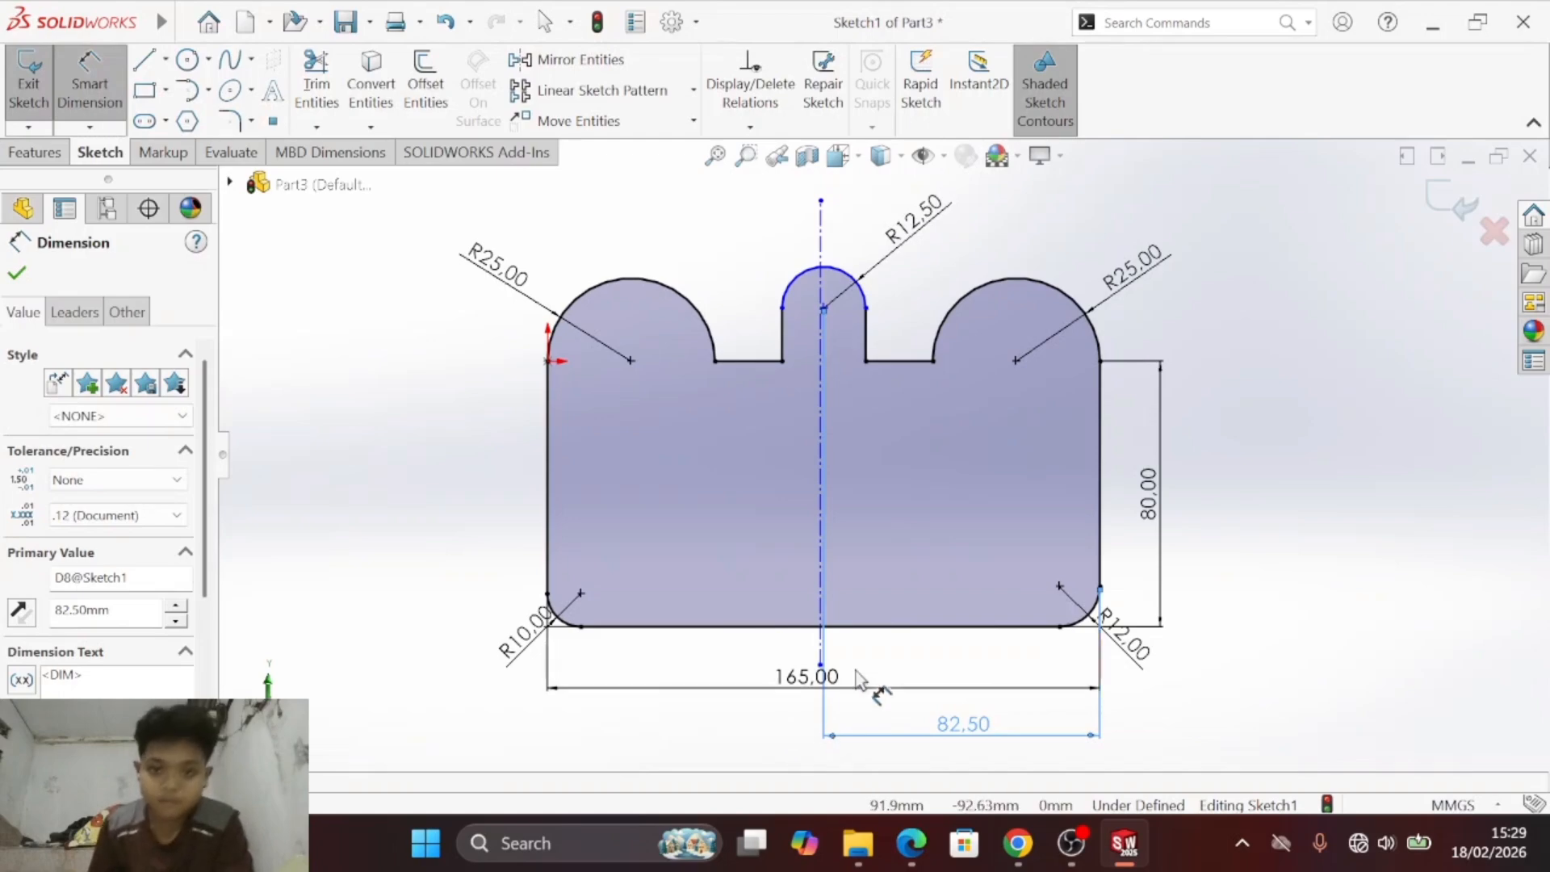
pyautogui.press('Escape')
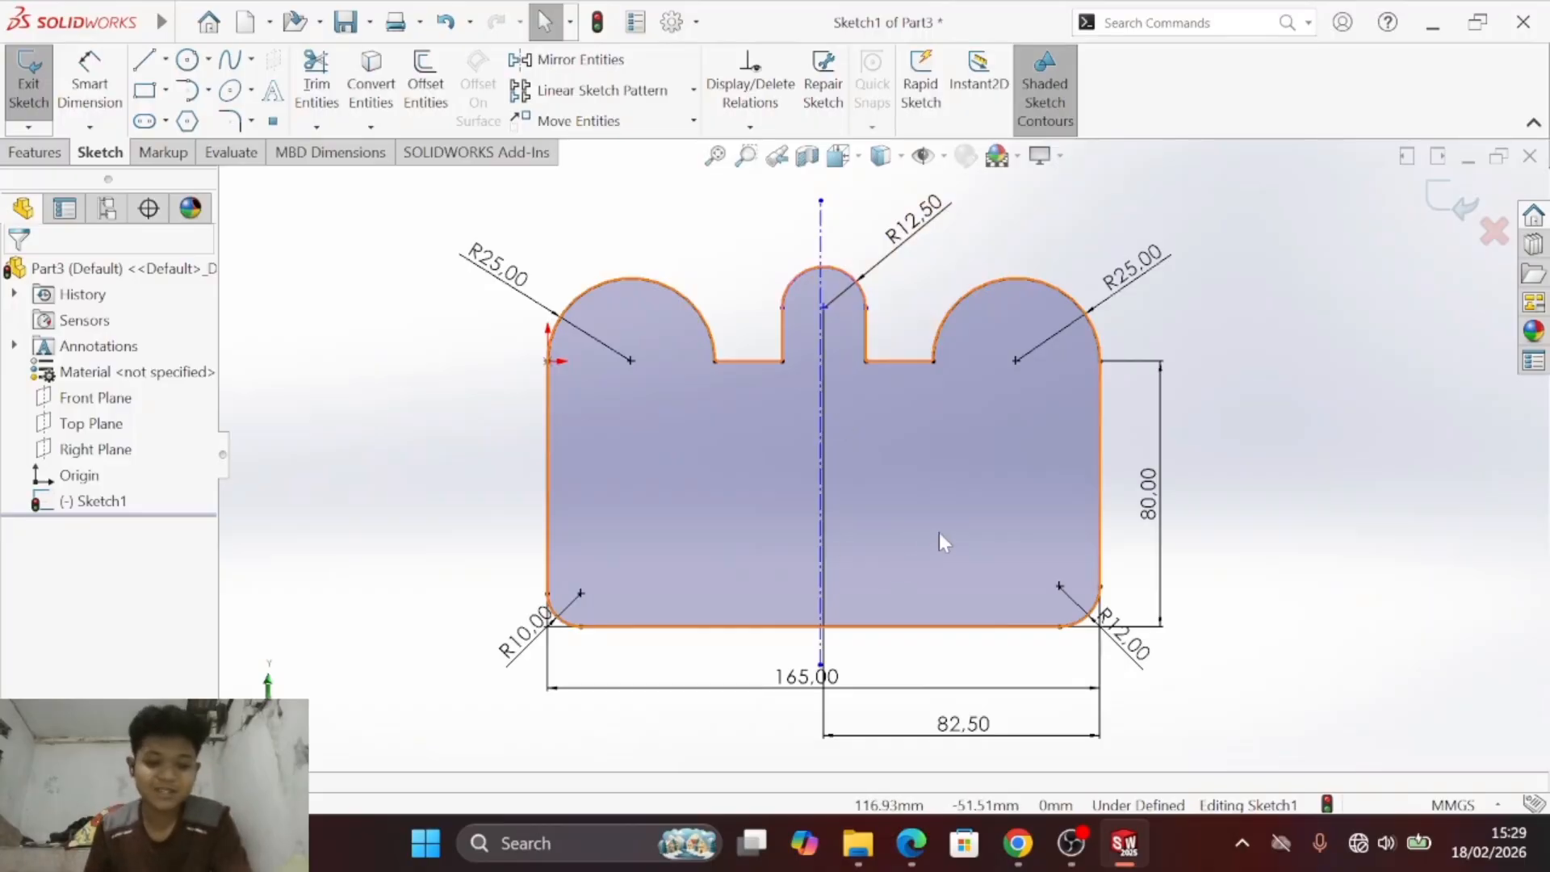
pyautogui.click(858, 288)
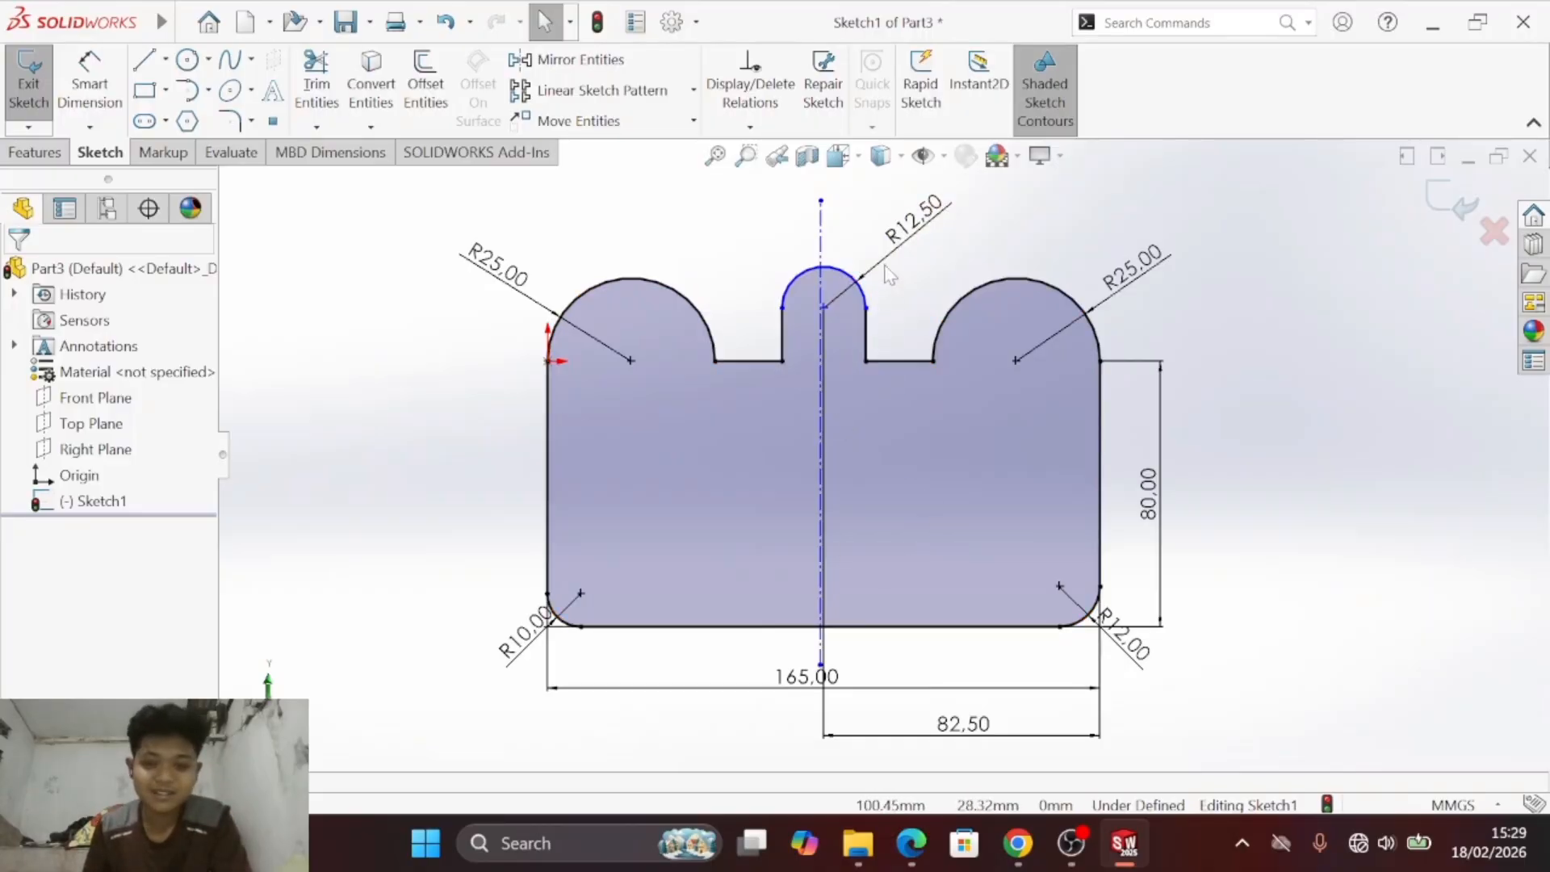
# - Delete the vertical centerline and the 82.5 mm dimension between the central tab's arc and the plate's right edge
pyautogui.click(824, 229)
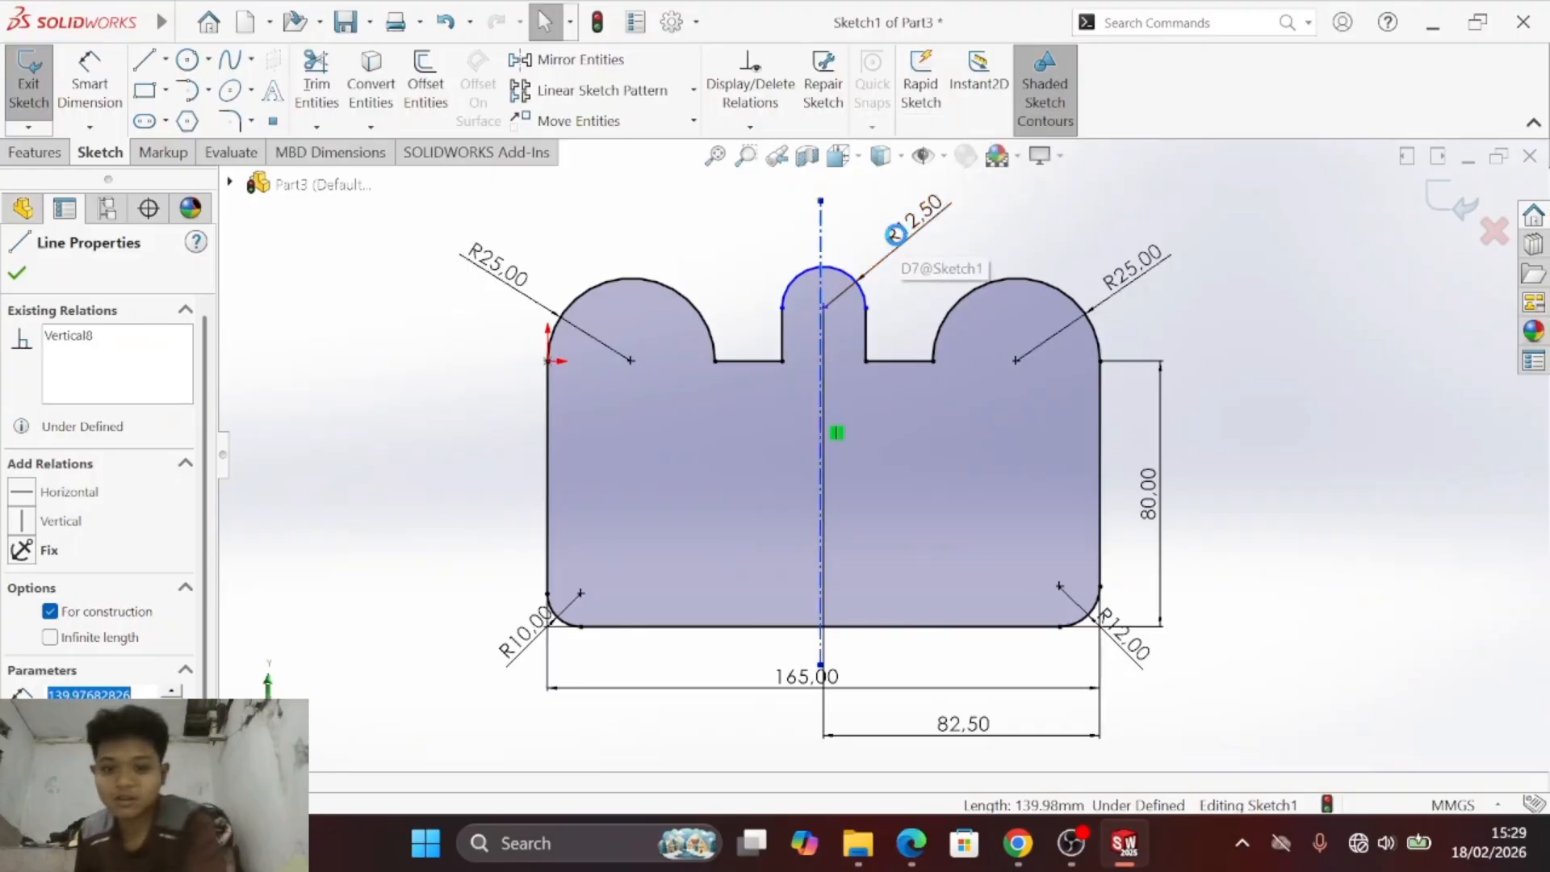
pyautogui.press('Escape')
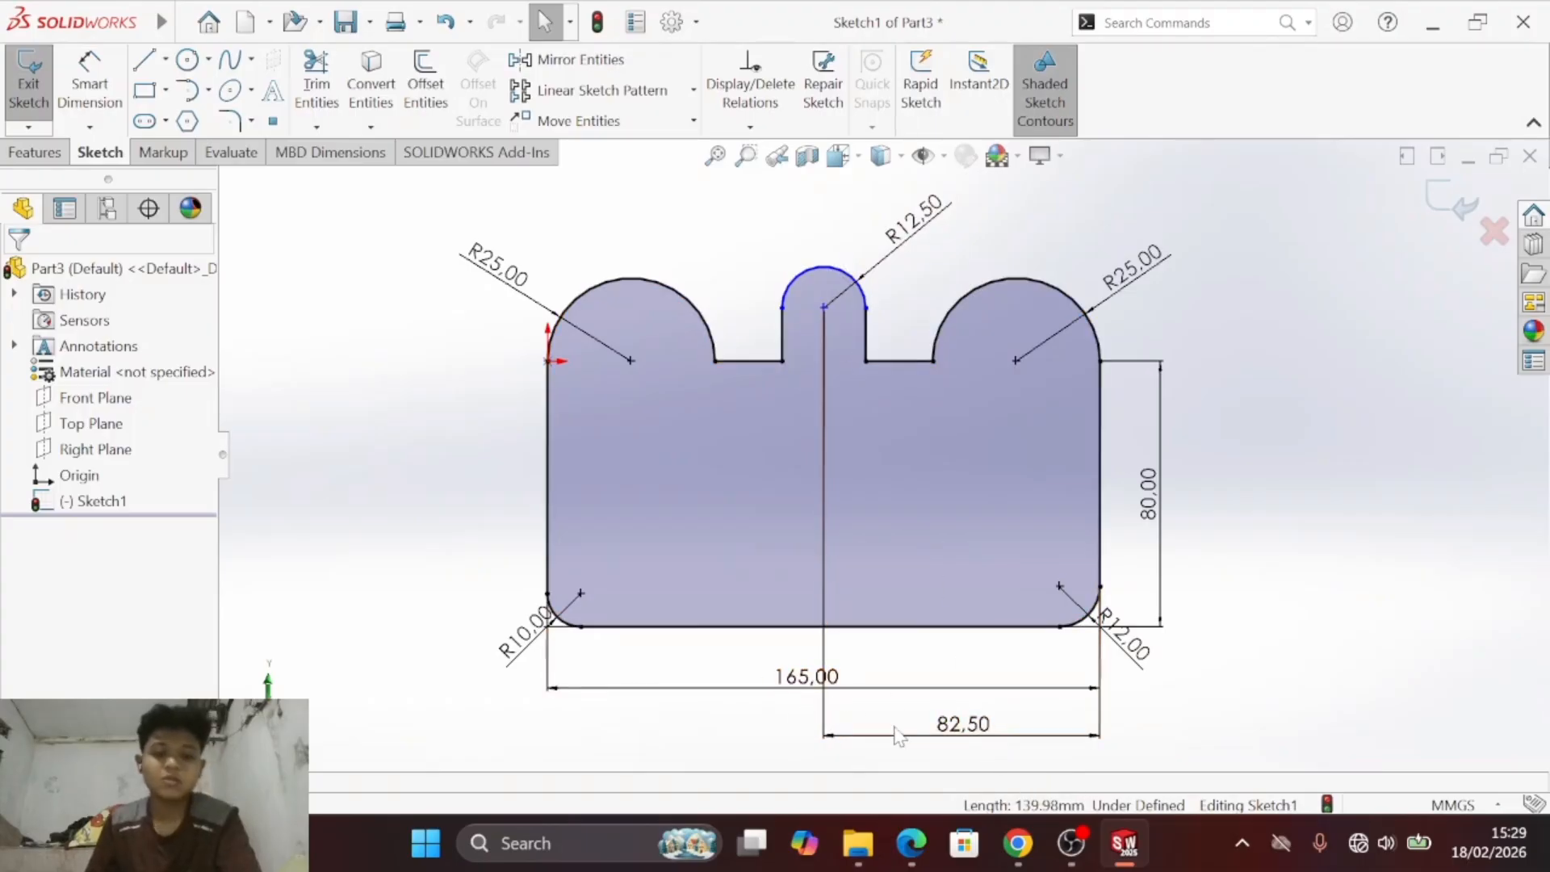
pyautogui.click(985, 741)
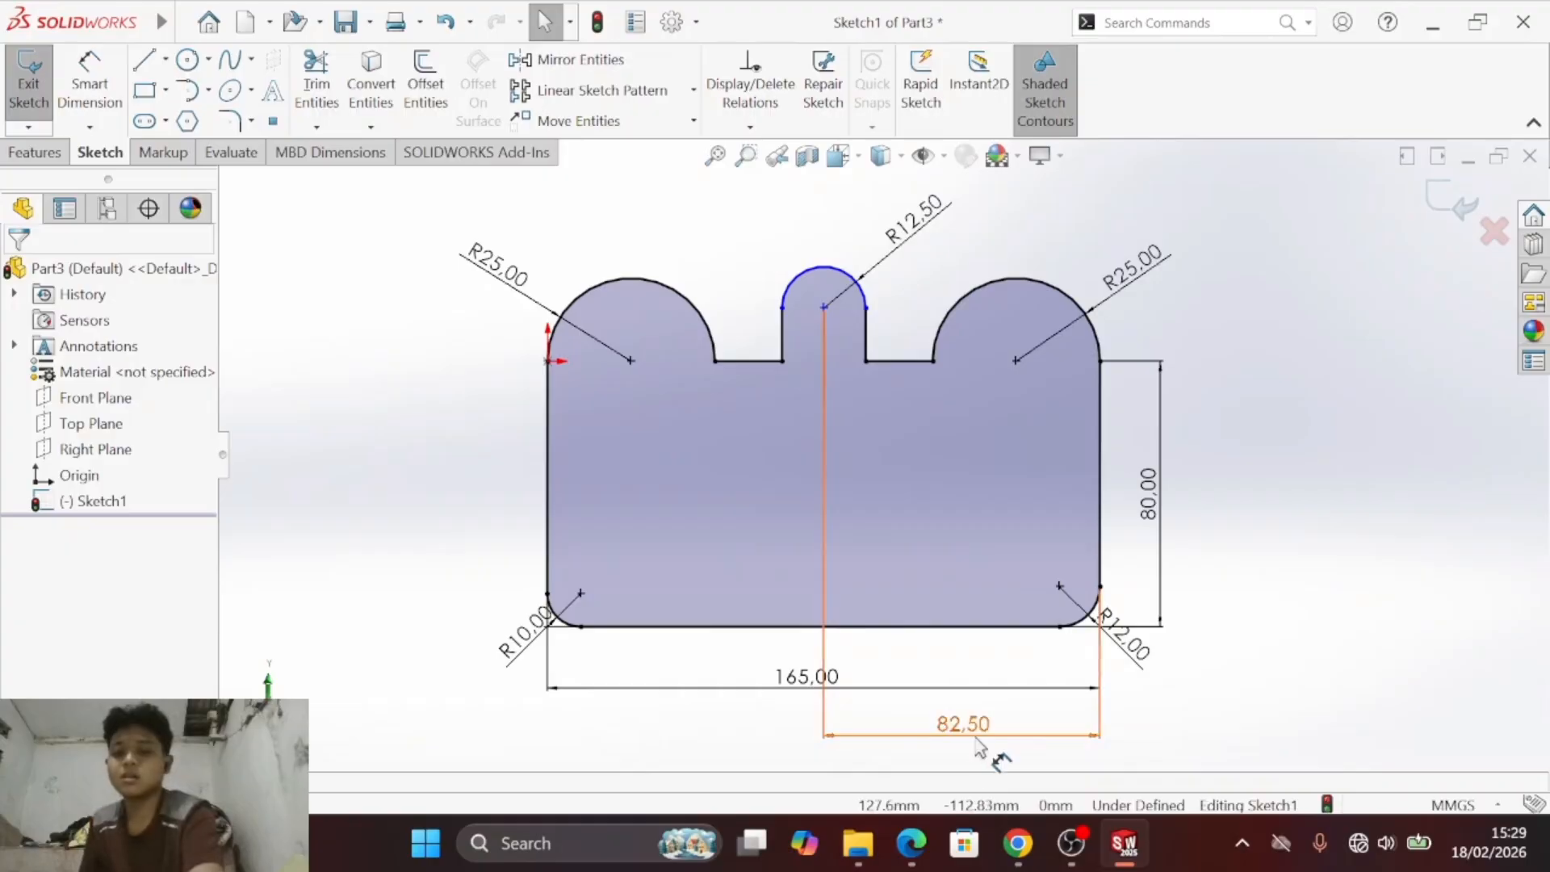
pyautogui.press('Delete')
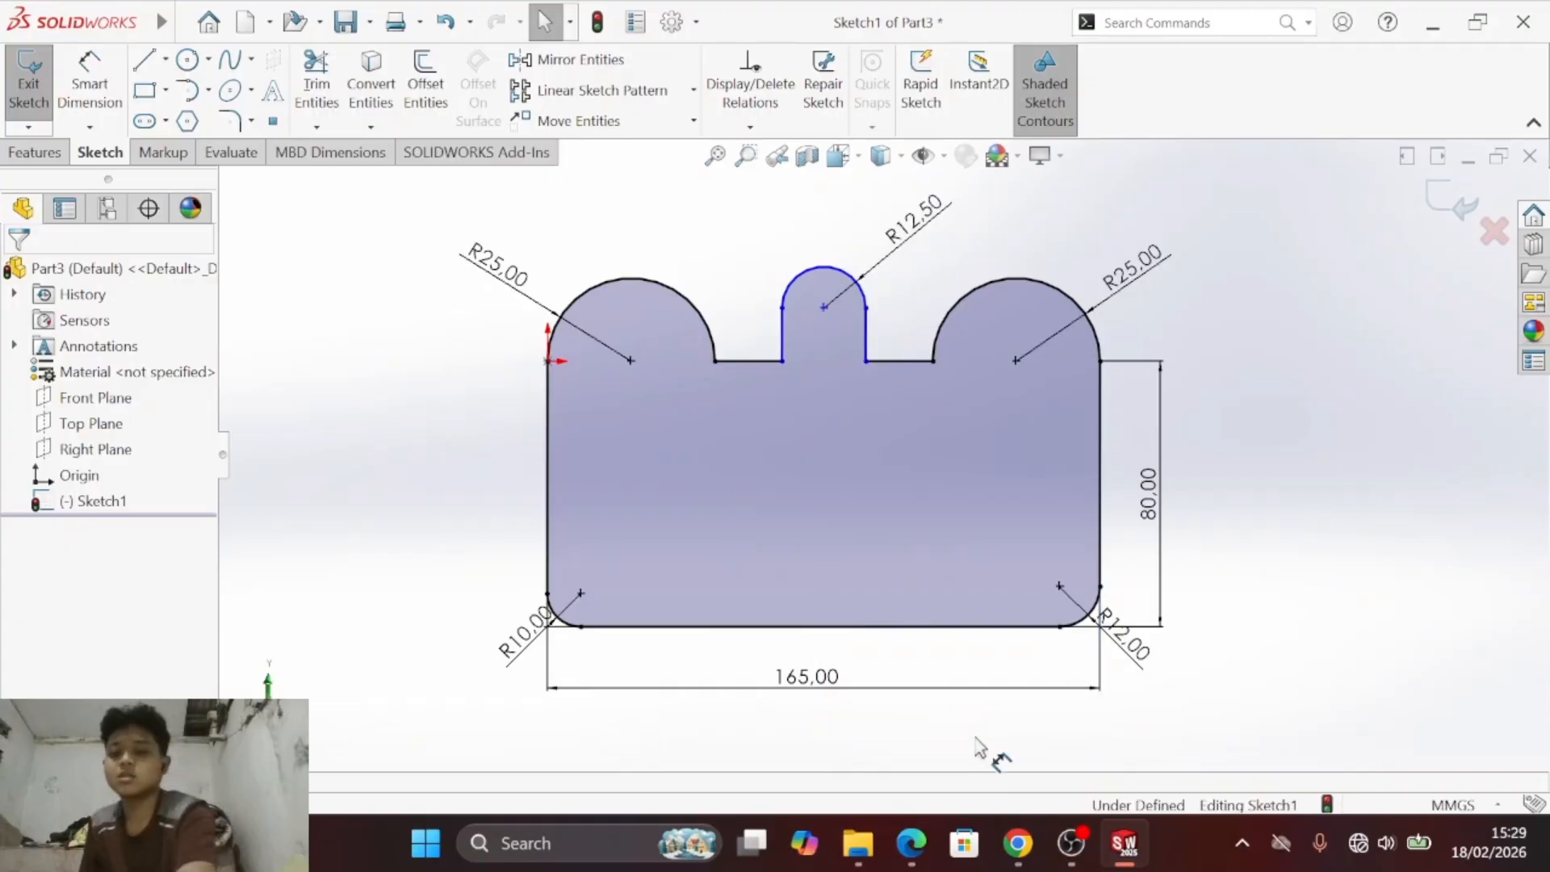
# - Draw a vertical centerline about 139 mm long through the central tab's arc centre, from below the lower edge to above the tab
pyautogui.click(164, 60)
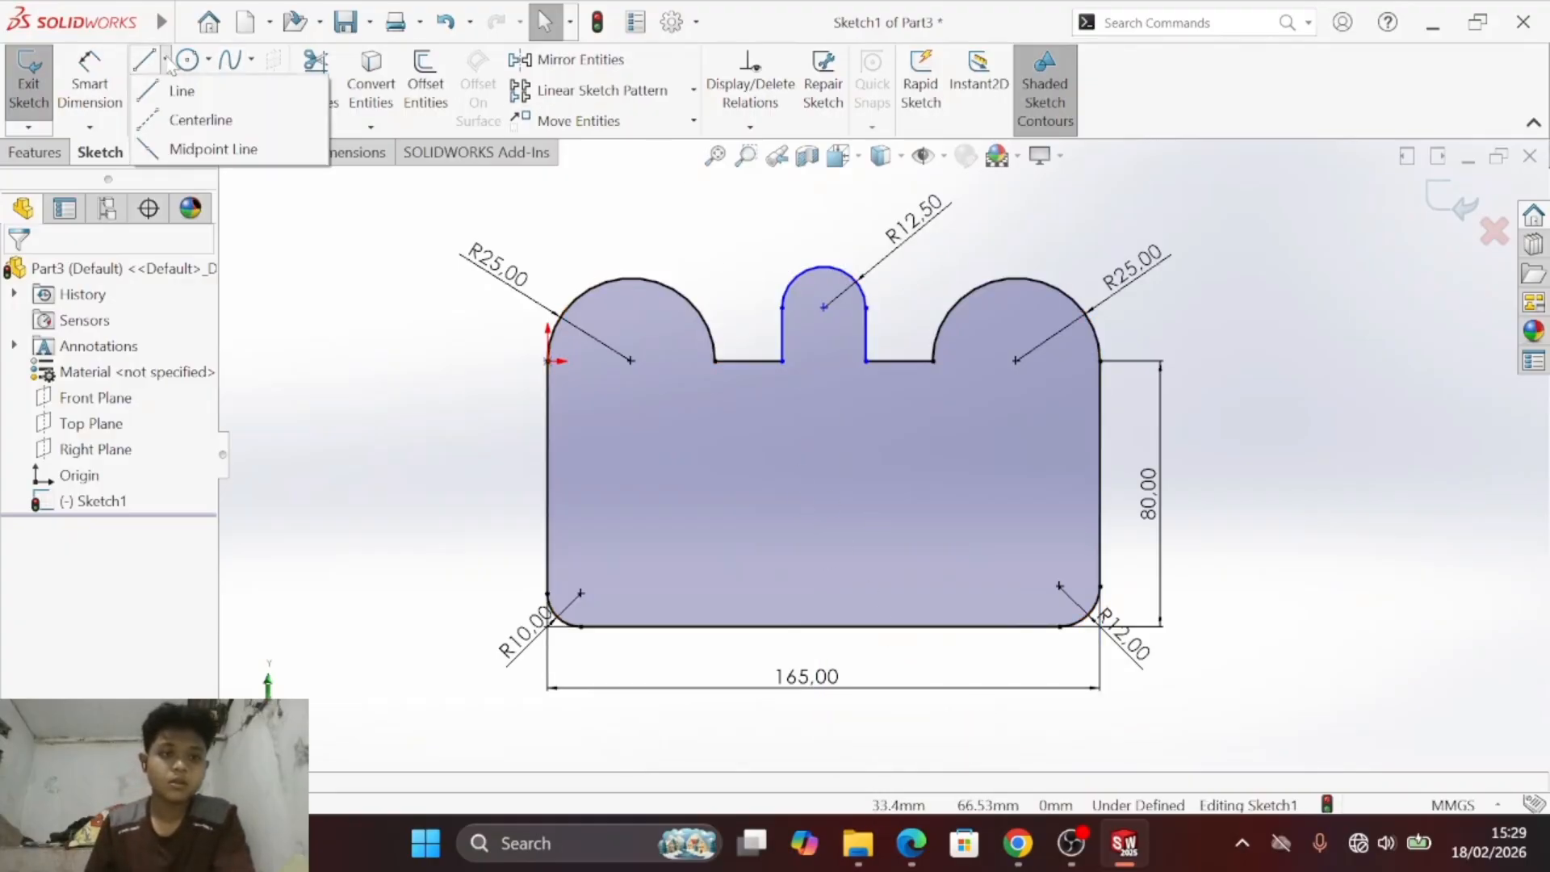
pyautogui.click(197, 118)
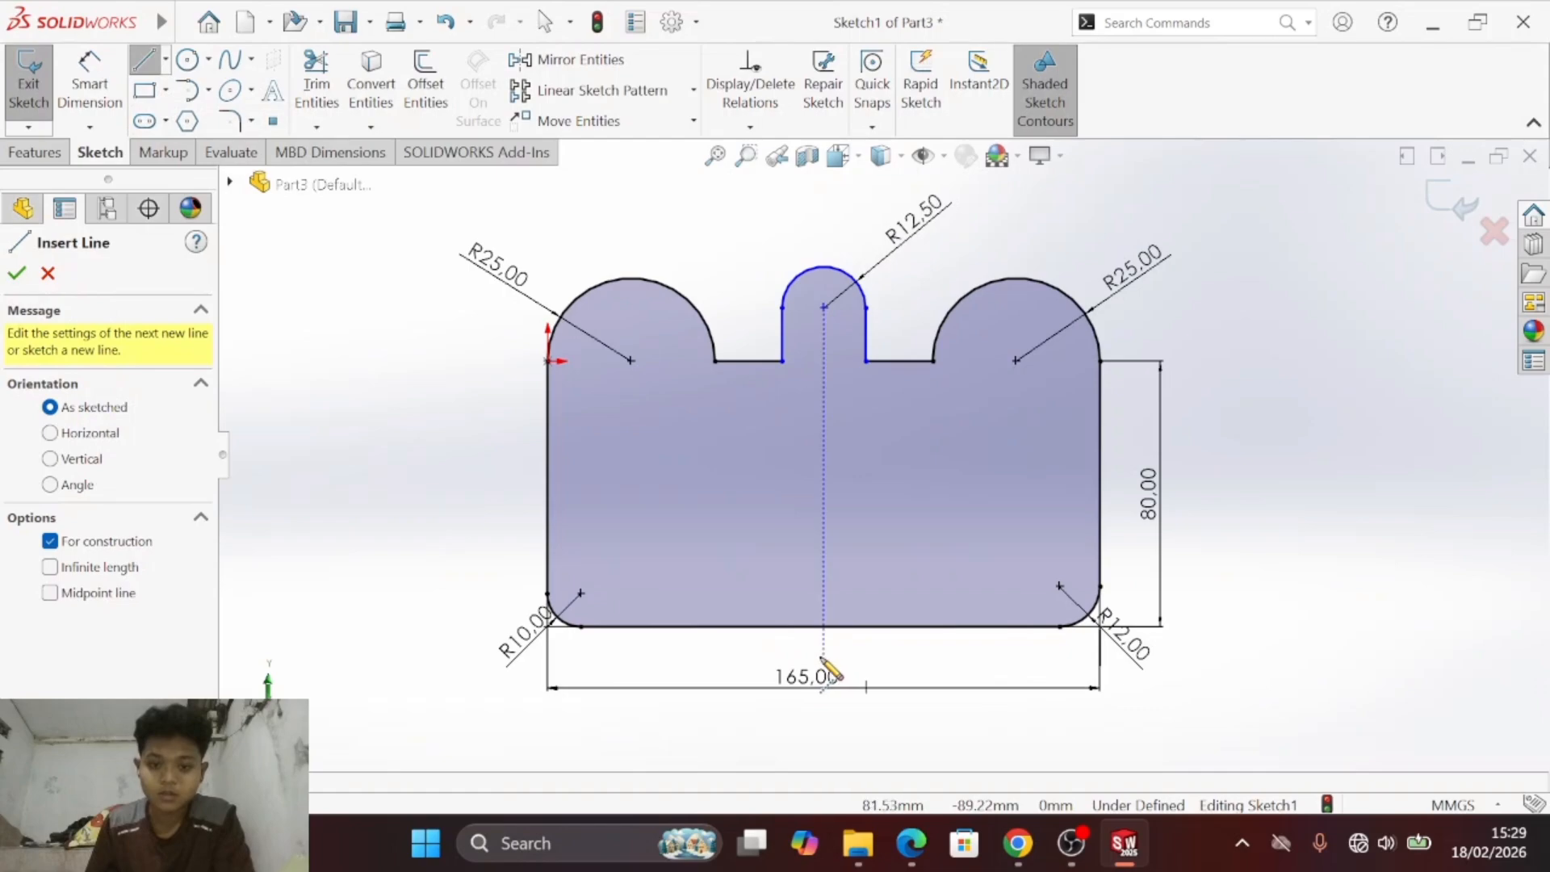
pyautogui.click(823, 626)
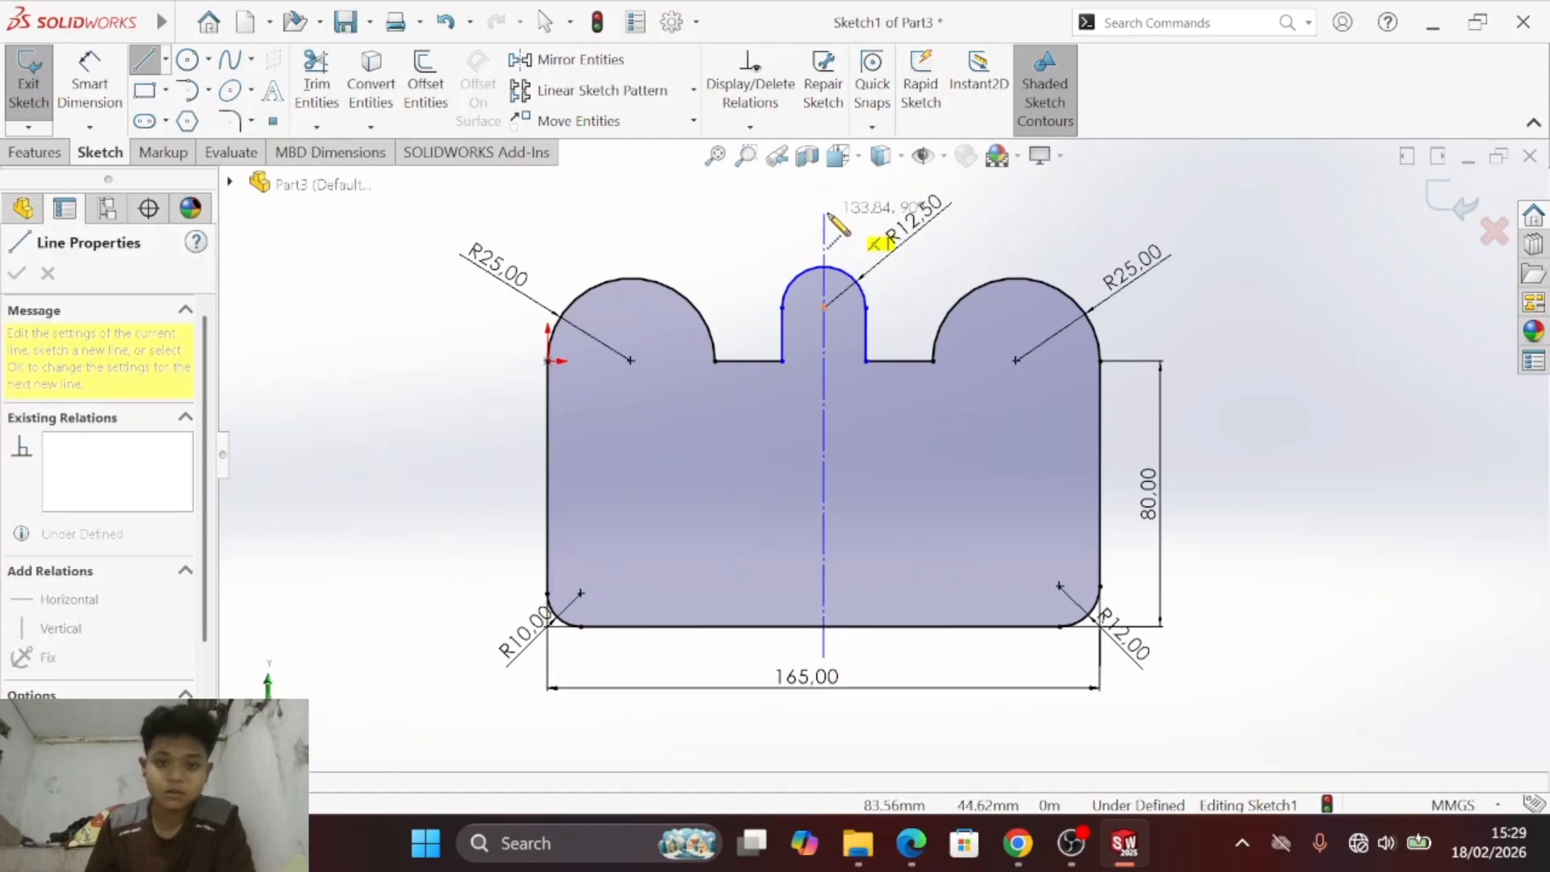
pyautogui.click(824, 199)
pyautogui.press('Escape')
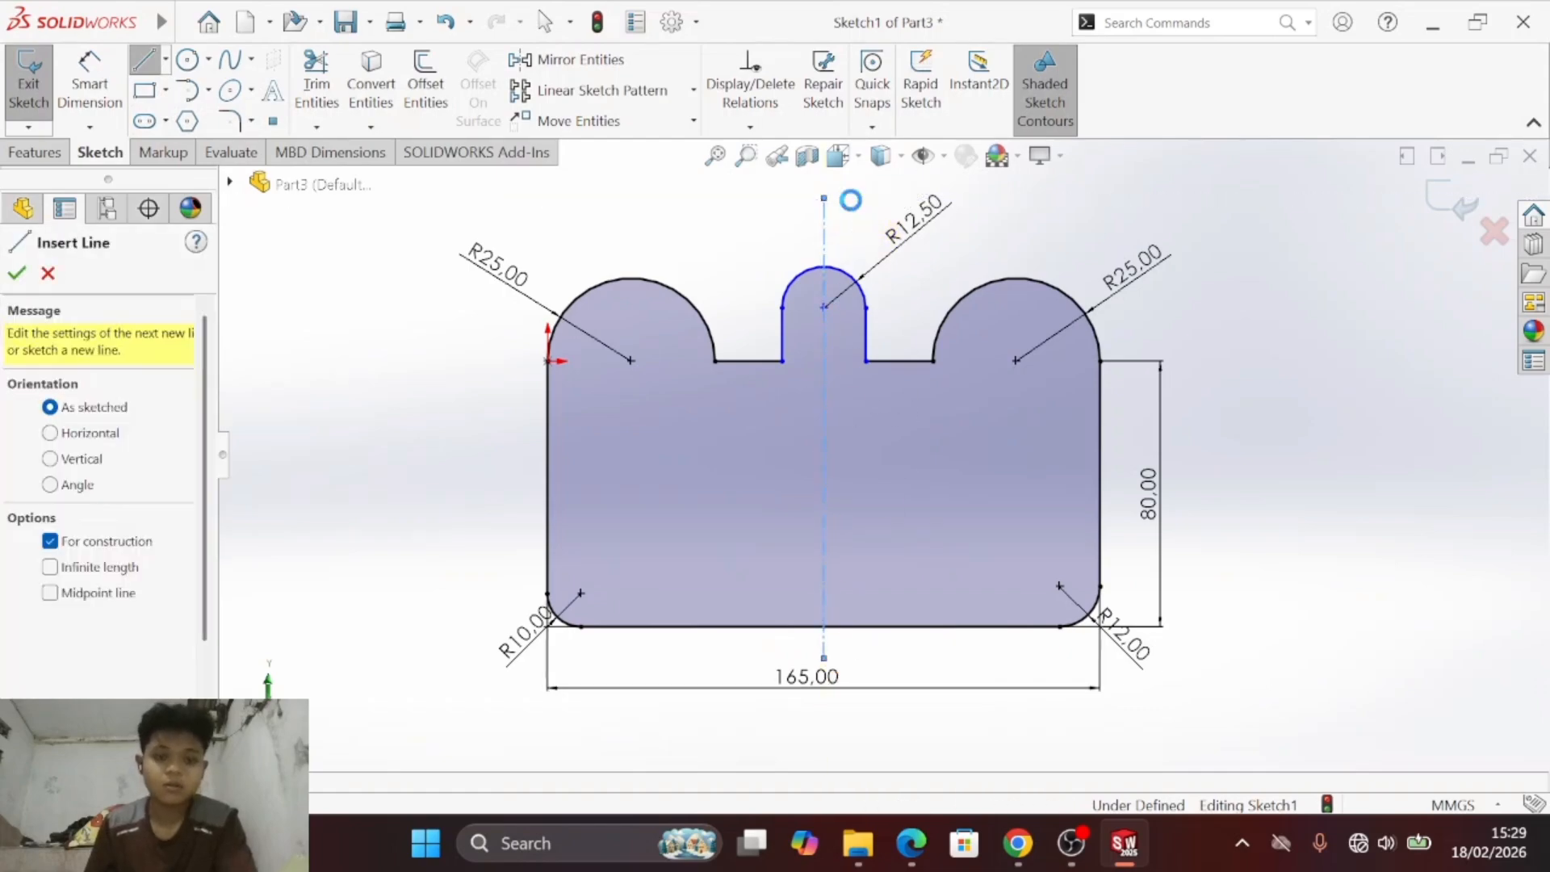
pyautogui.press('Escape')
# - Check the distance from the vertical centerline to the plate's left and right edges
pyautogui.click(123, 71)
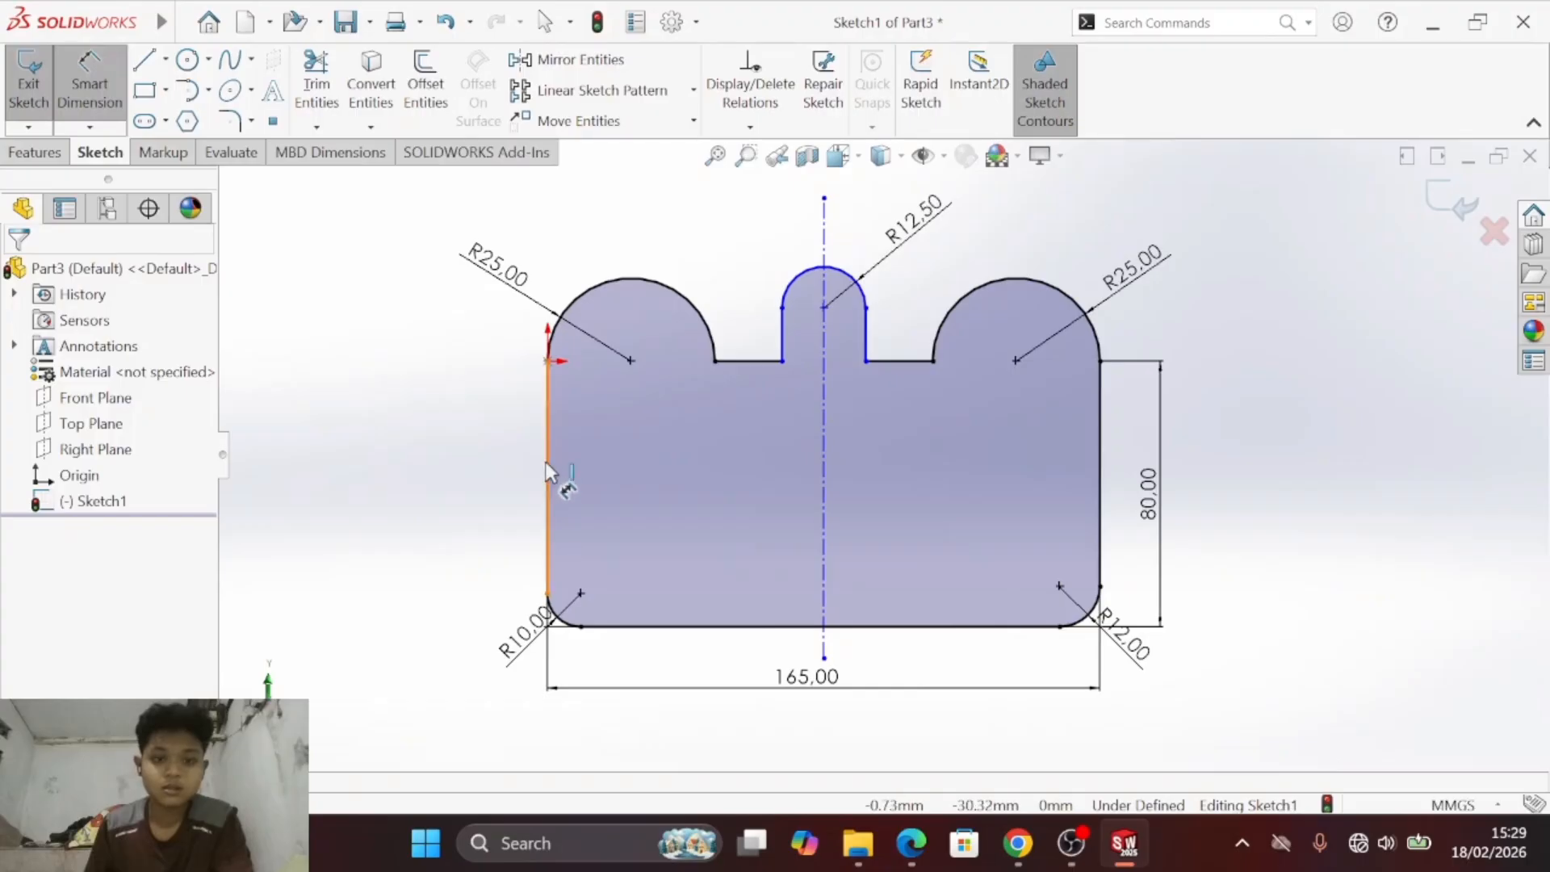
pyautogui.click(547, 464)
pyautogui.click(823, 456)
pyautogui.click(711, 518)
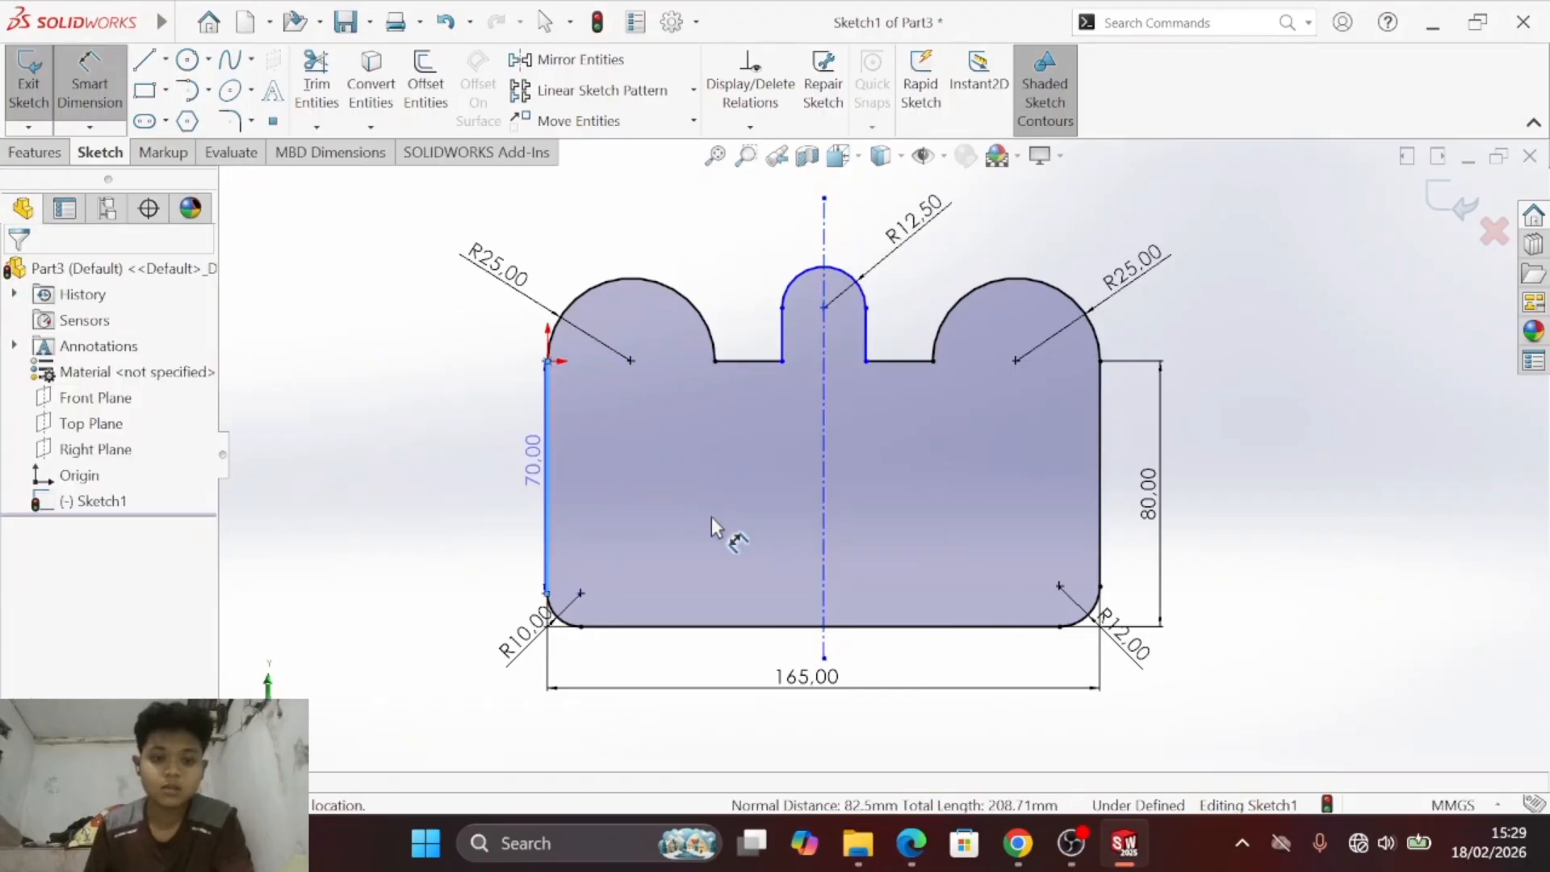
pyautogui.press('Escape')
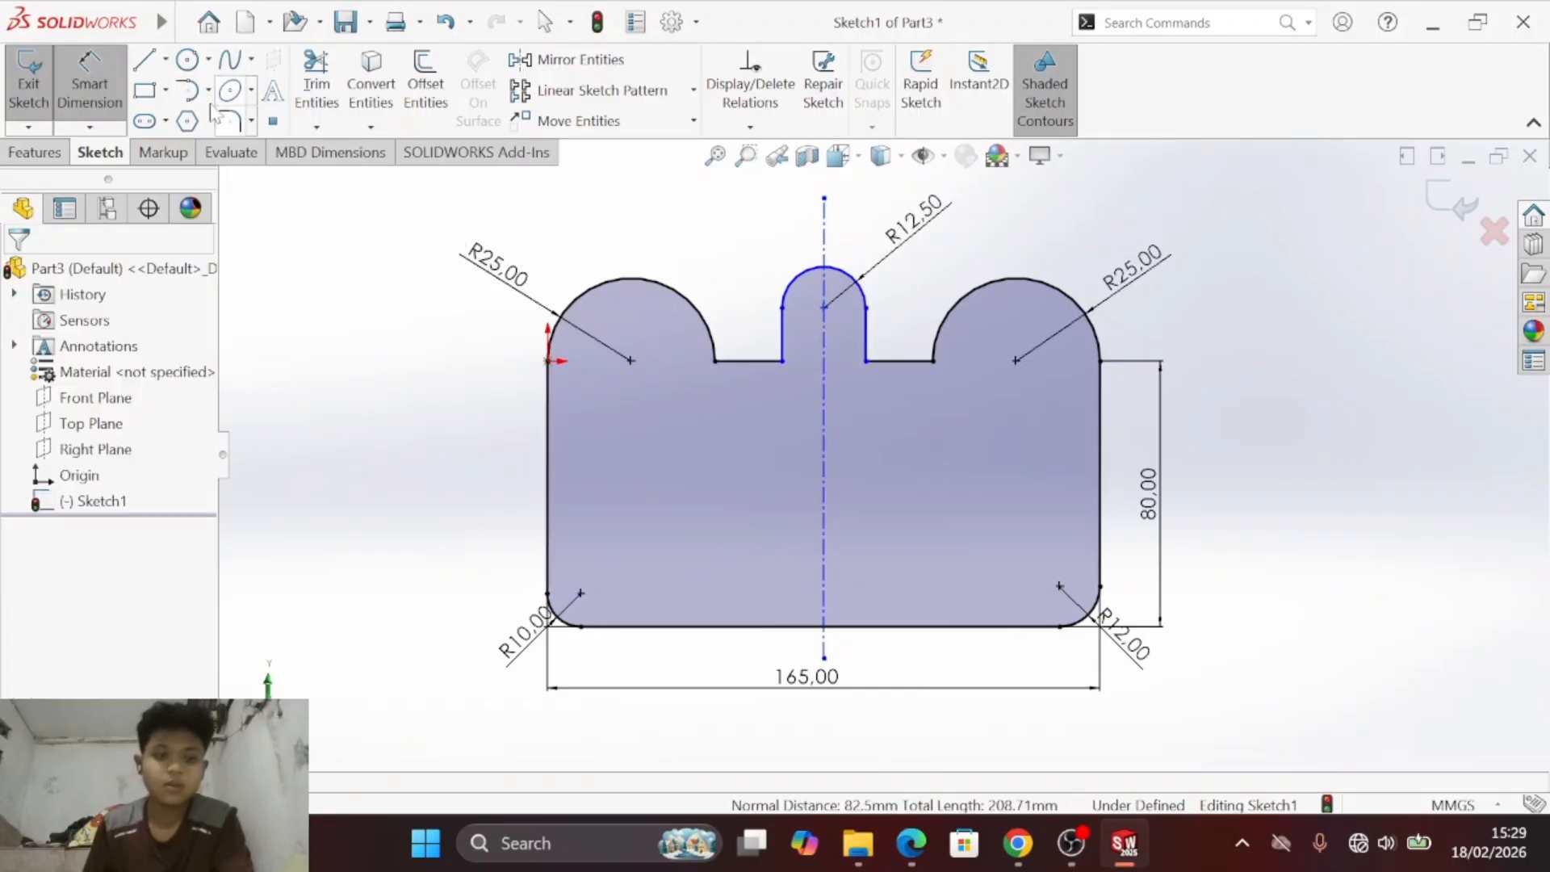
pyautogui.click(823, 505)
pyautogui.click(1098, 489)
pyautogui.press('Escape')
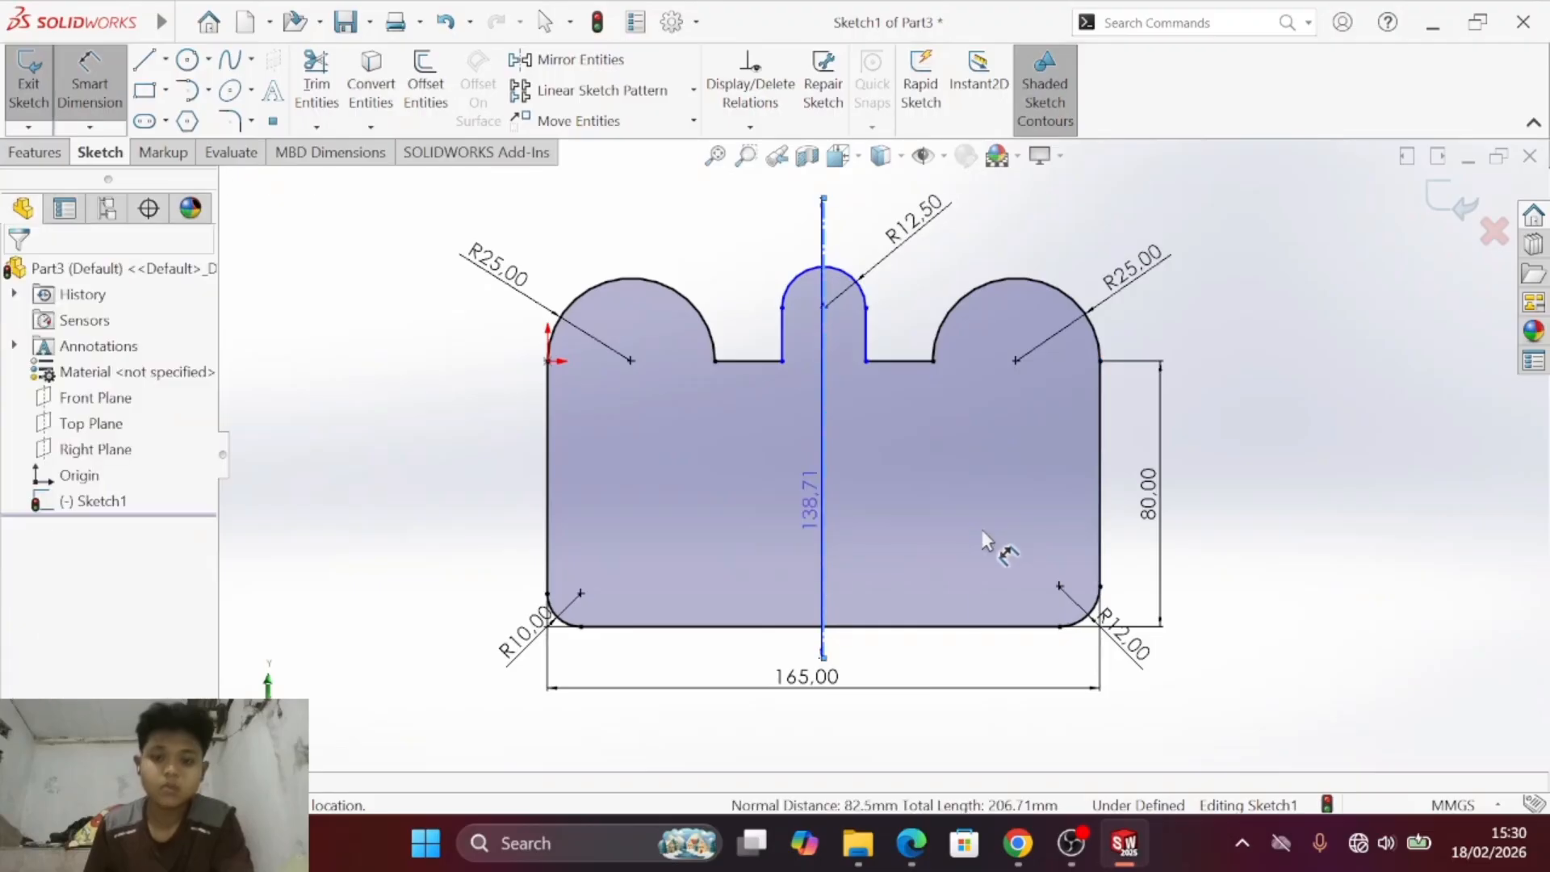
# - Check the central tab's height in the PDF drawing and dimension its arc centre 20 mm above the left shoulder line
pyautogui.hotkey('alt', 'Tab')
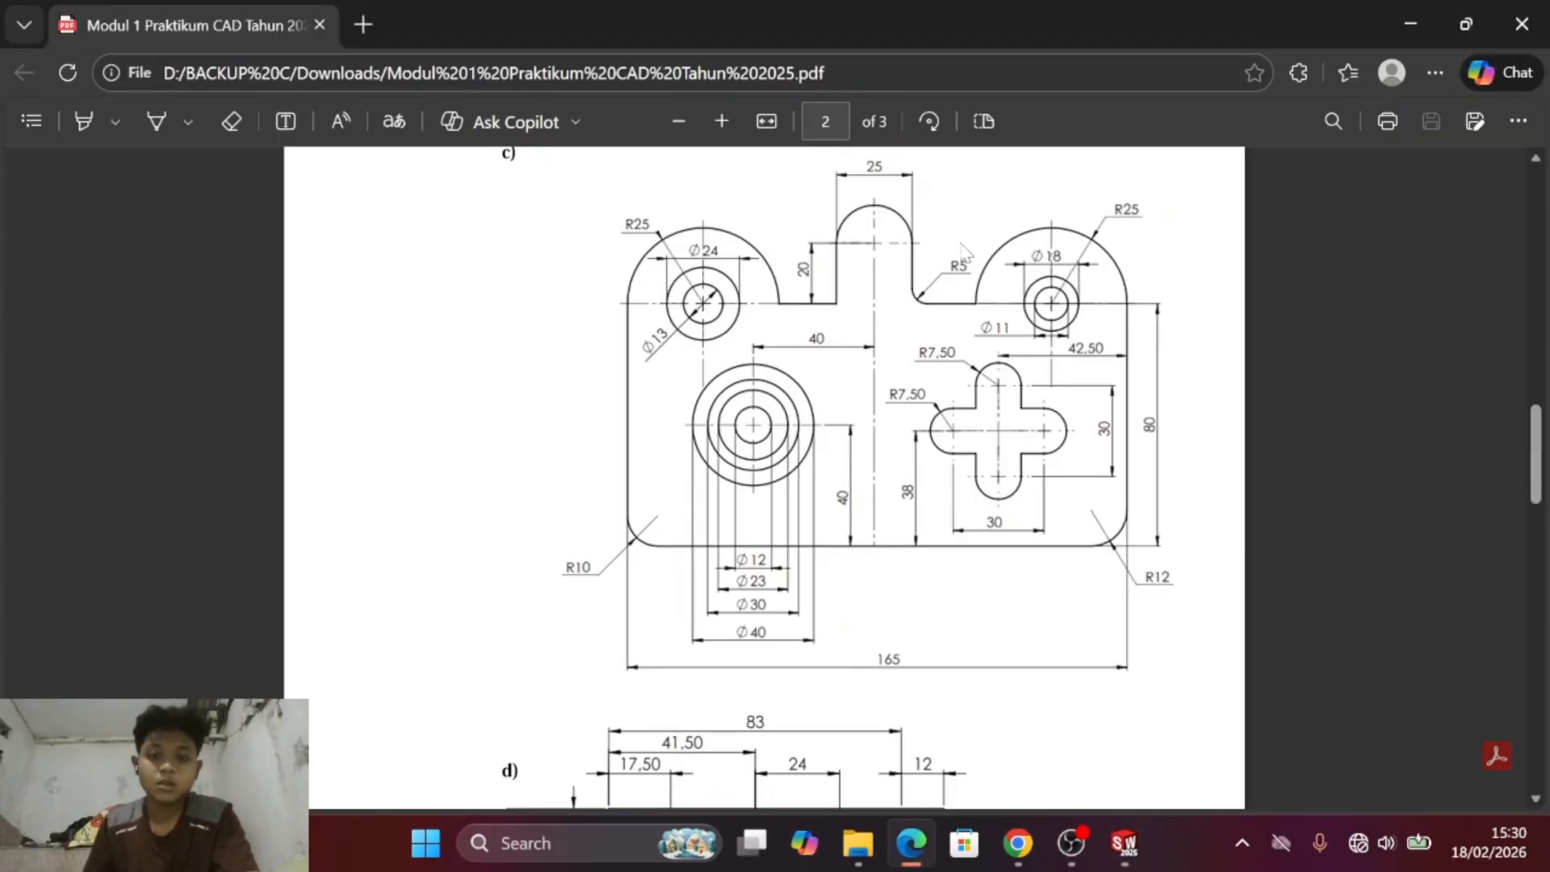
pyautogui.hotkey('alt', 'Tab')
pyautogui.hotkey('alt', 'Tab')
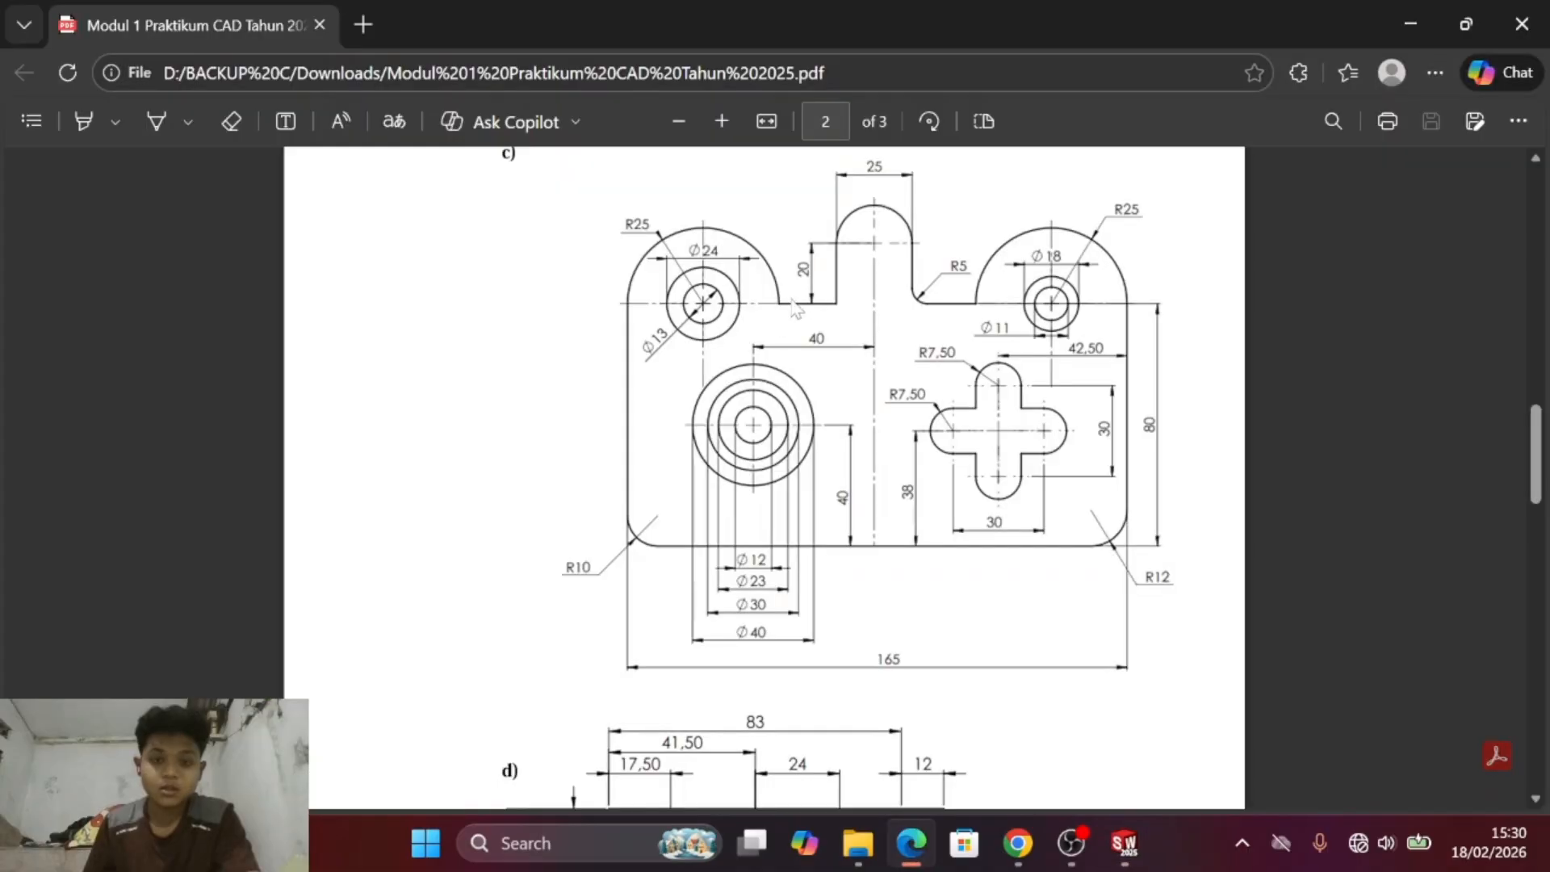
pyautogui.hotkey('alt', 'Tab')
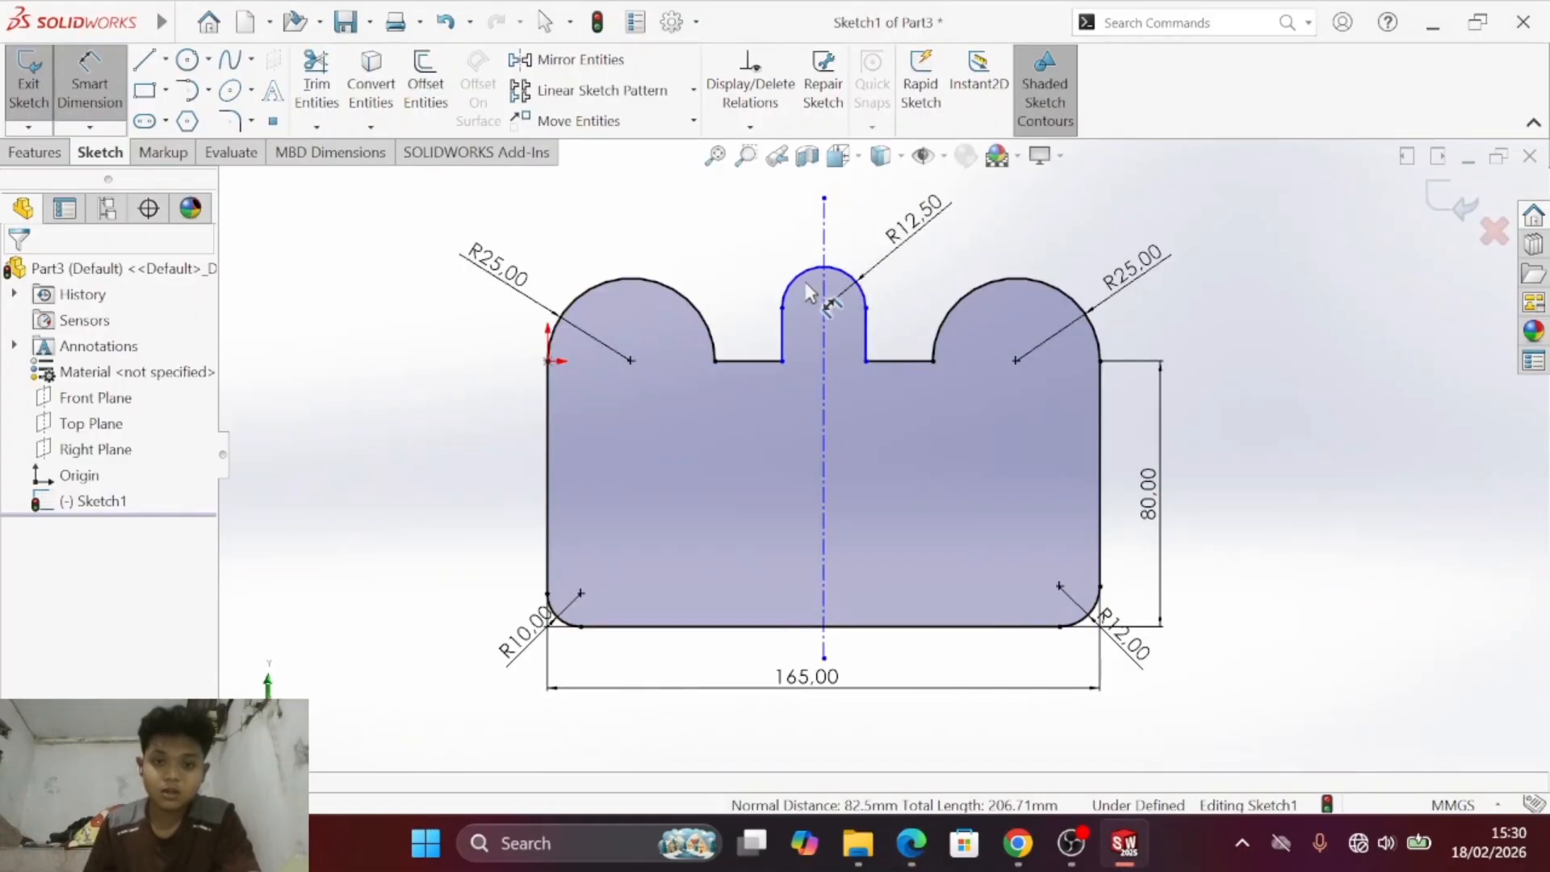
pyautogui.click(839, 271)
pyautogui.click(750, 361)
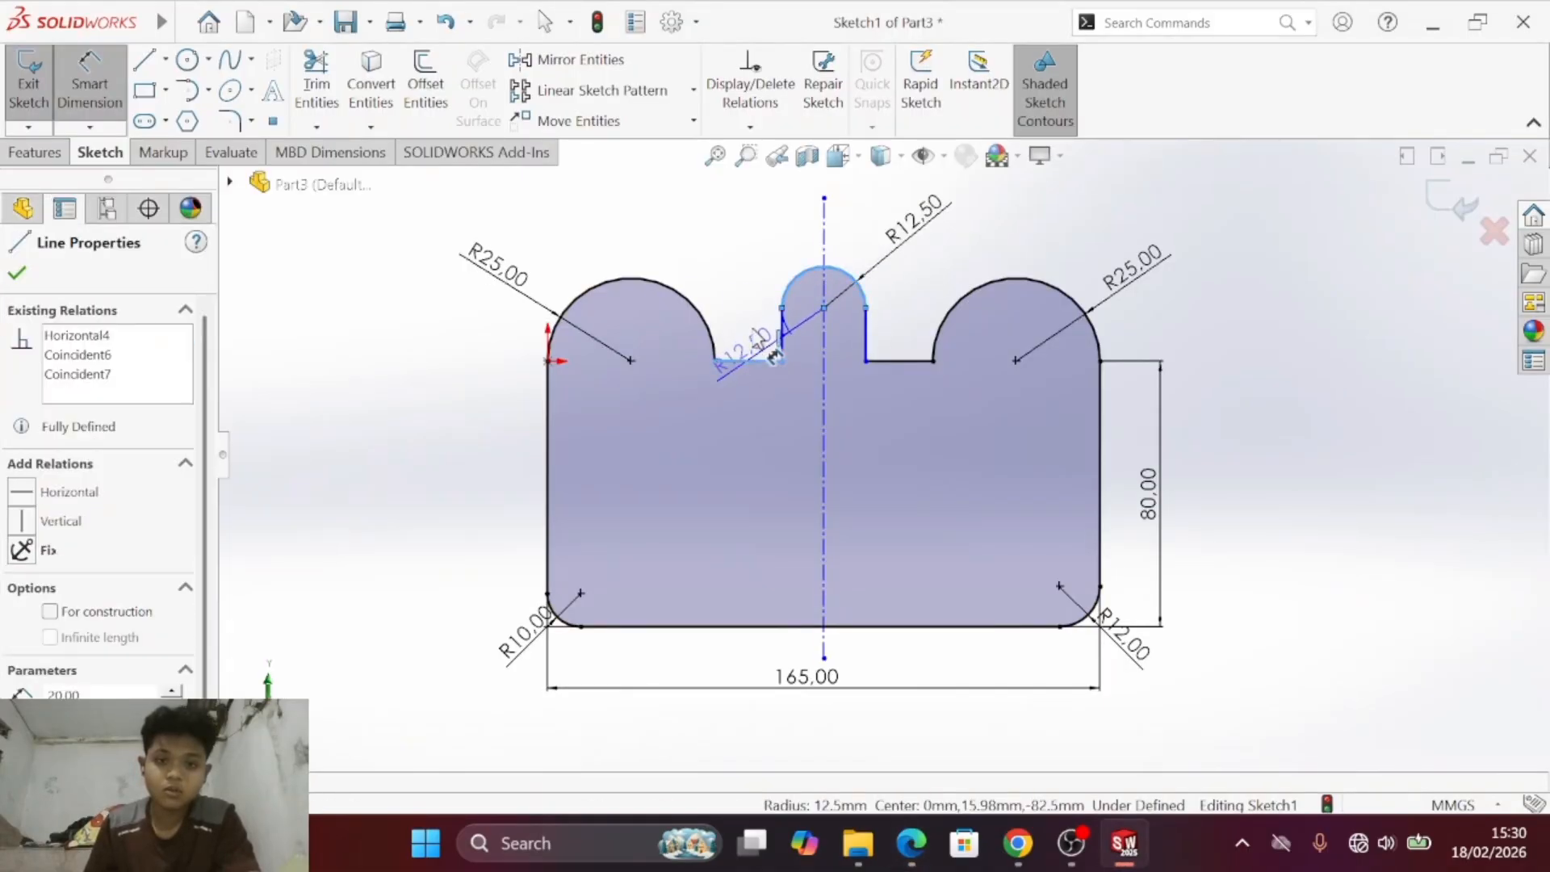
pyautogui.click(771, 353)
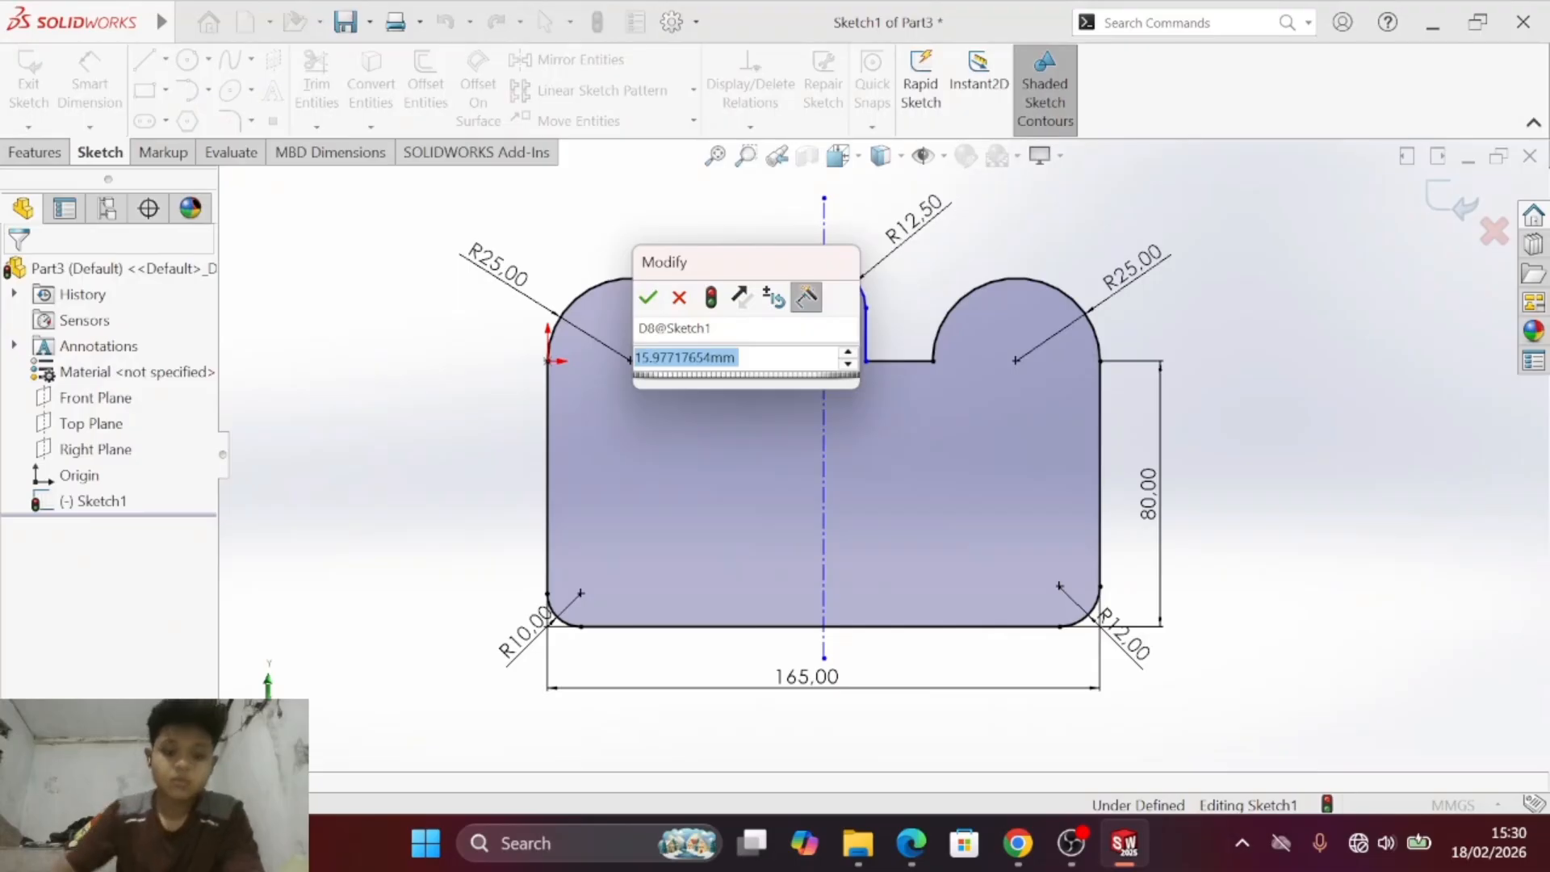
pyautogui.write('20')
pyautogui.press('Return')
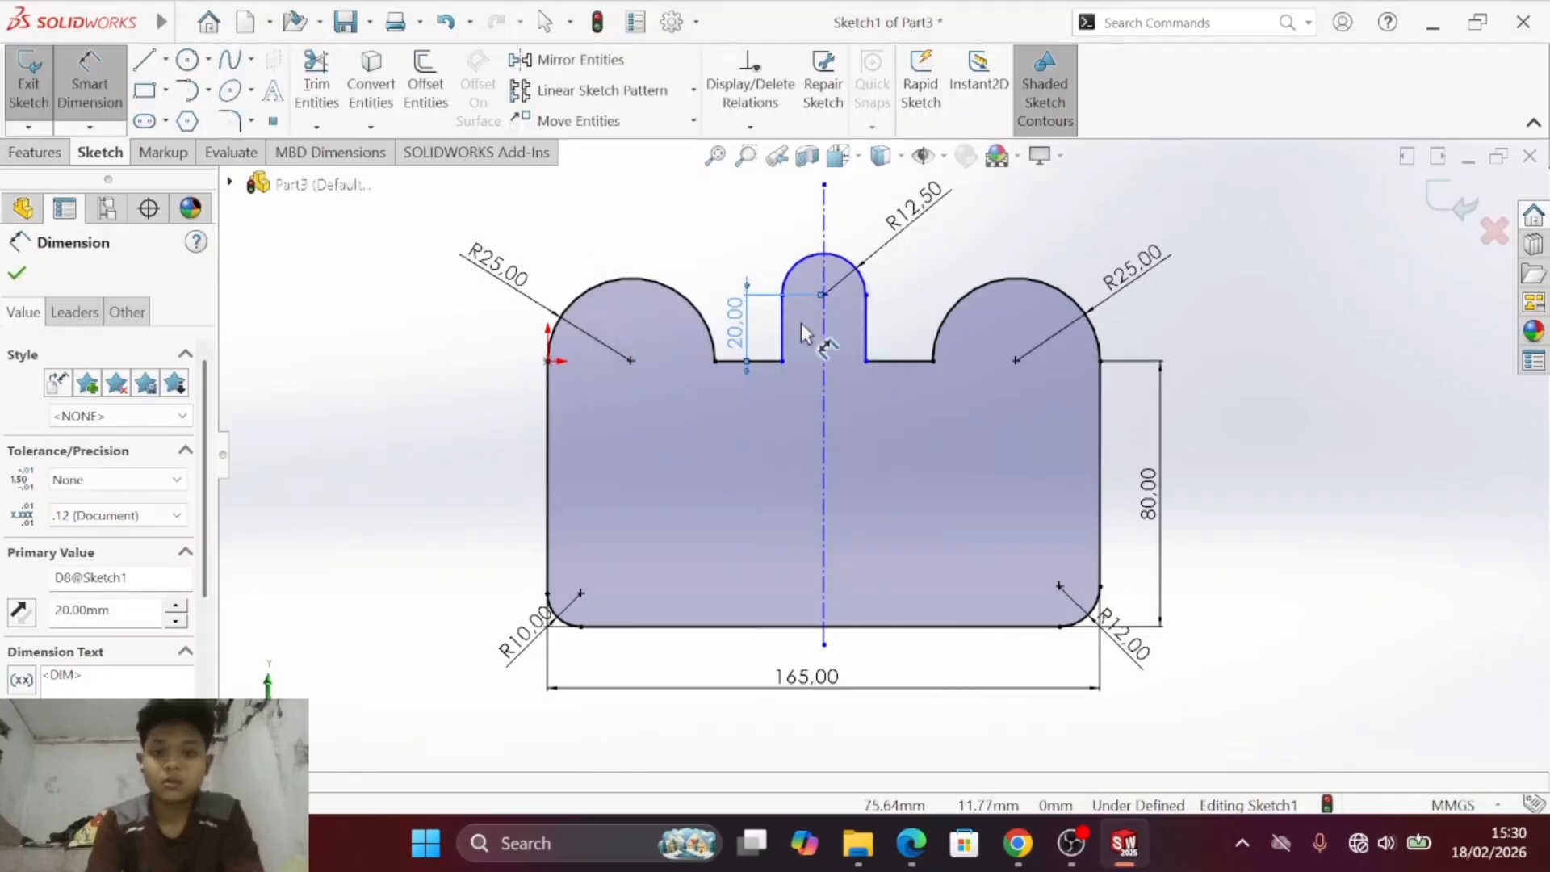
# - Compare the tab with the PDF drawing and replace its radius dimension with a 25 mm width between the arc's endpoints
pyautogui.hotkey('alt', 'Tab')
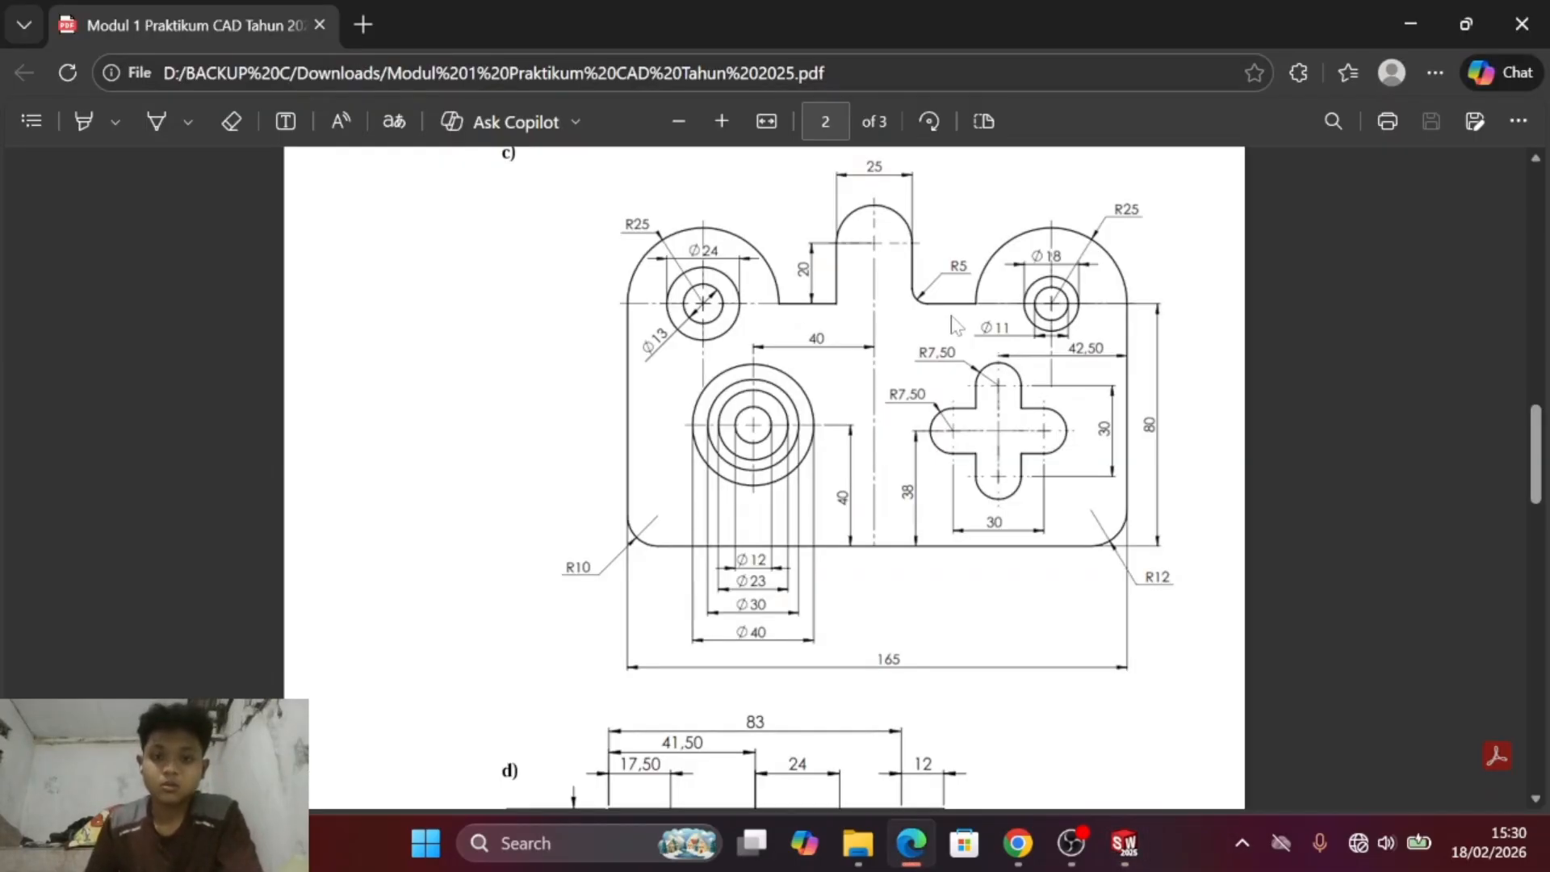
pyautogui.hotkey('alt', 'Tab')
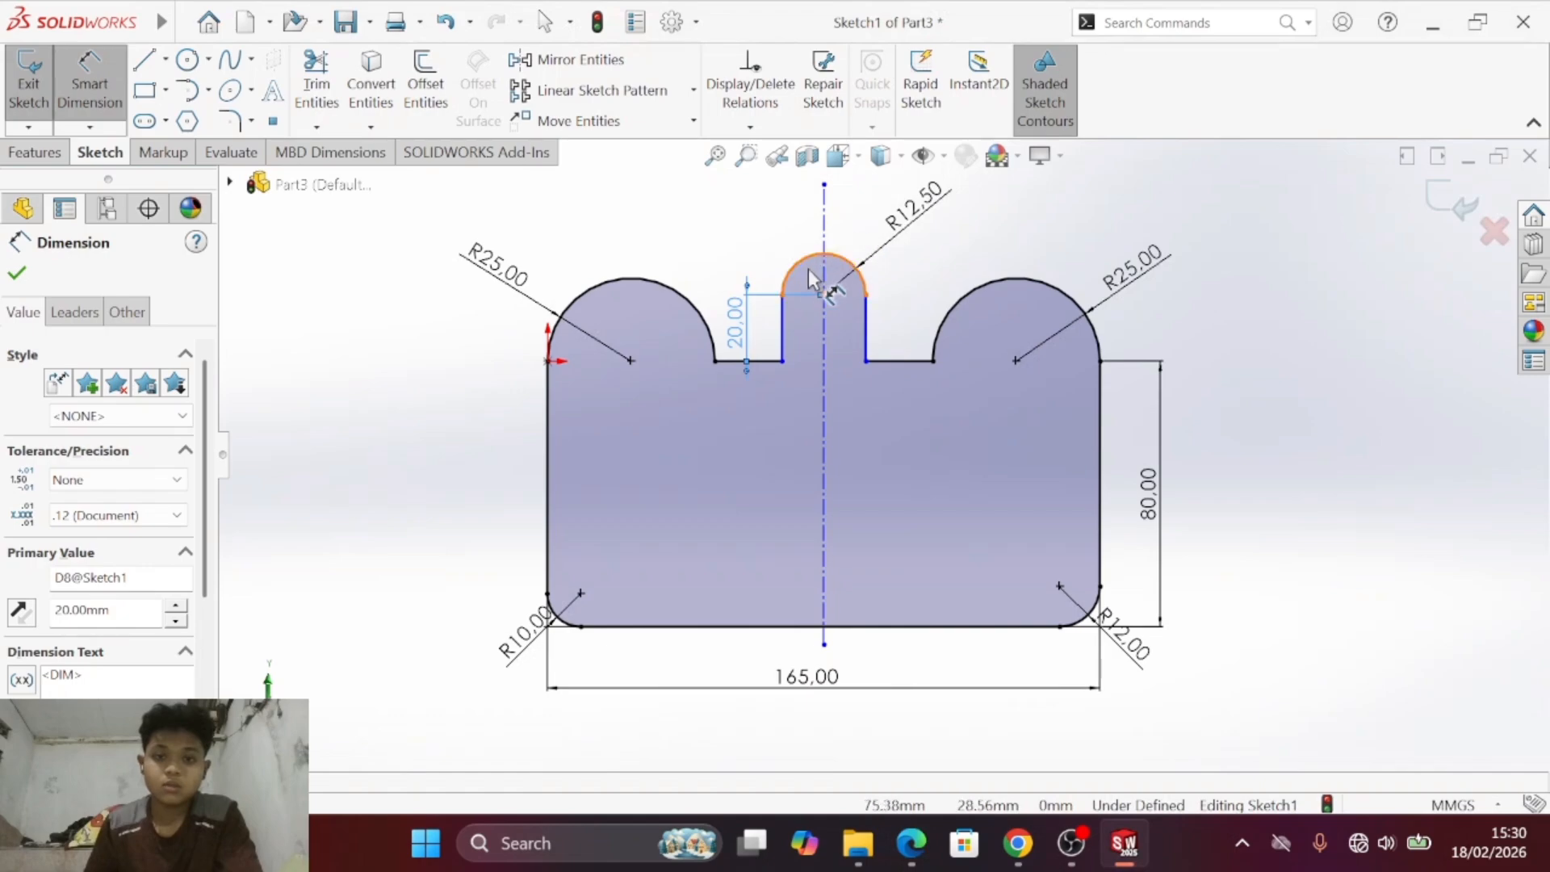
pyautogui.hotkey('alt', 'Tab')
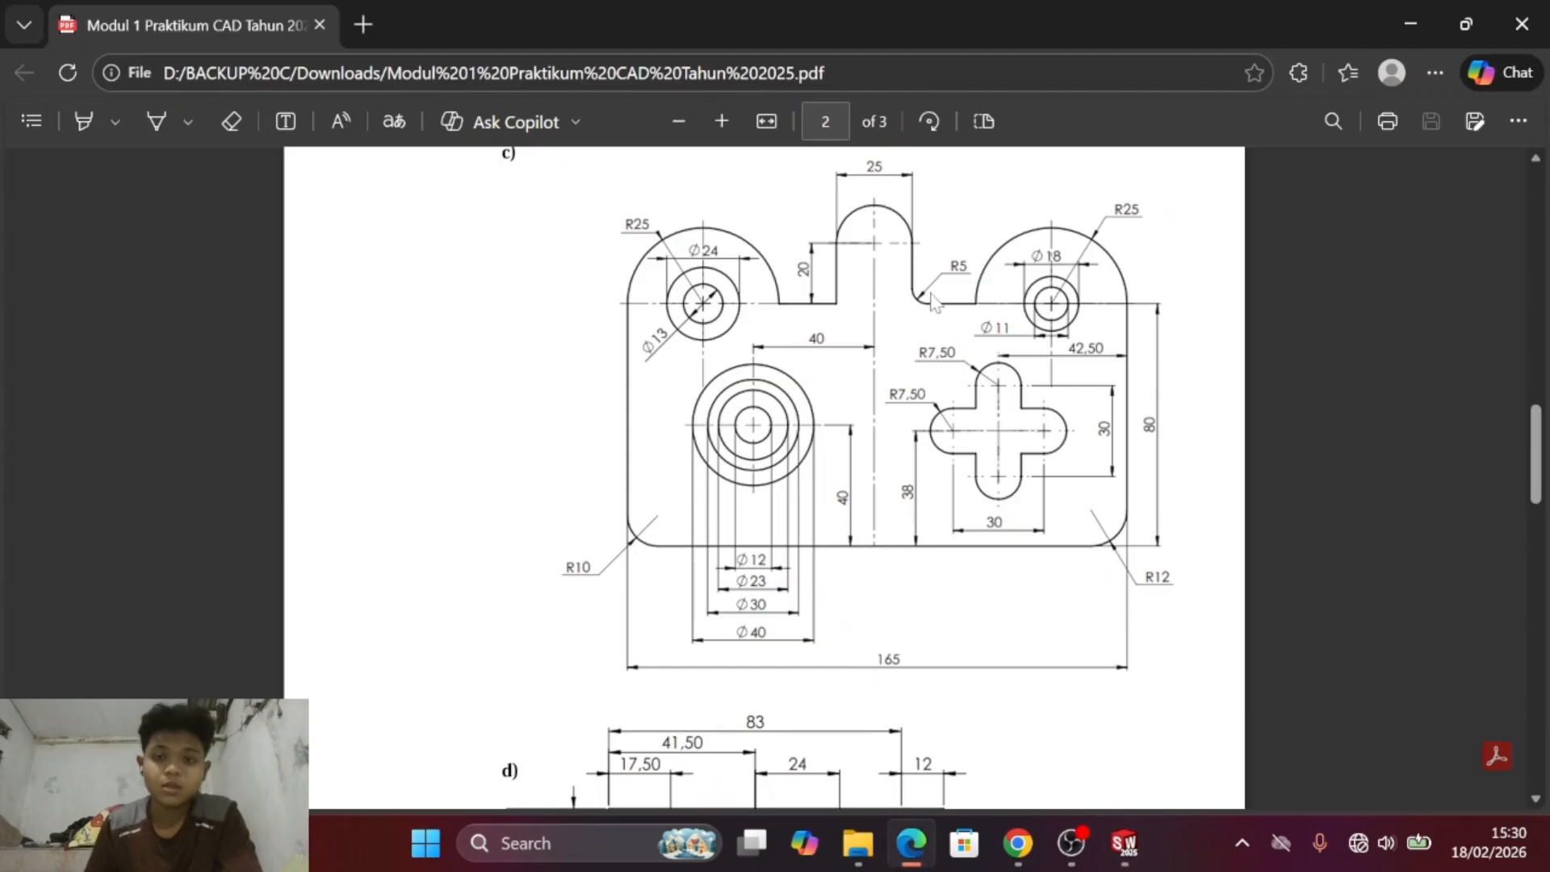
pyautogui.hotkey('alt', 'Tab')
pyautogui.press('Escape')
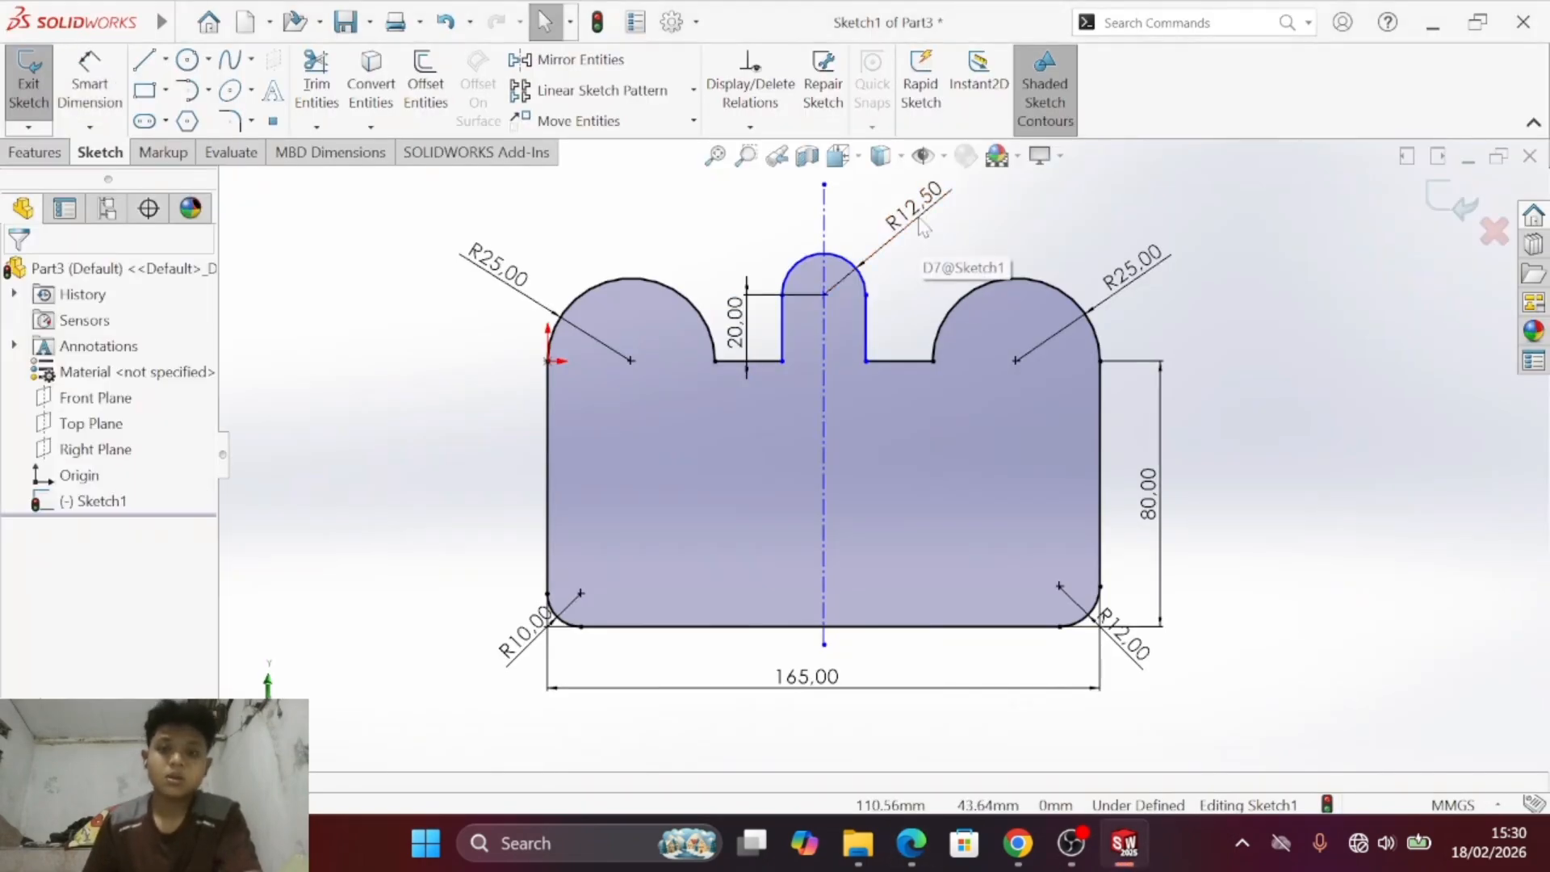
pyautogui.press('Delete')
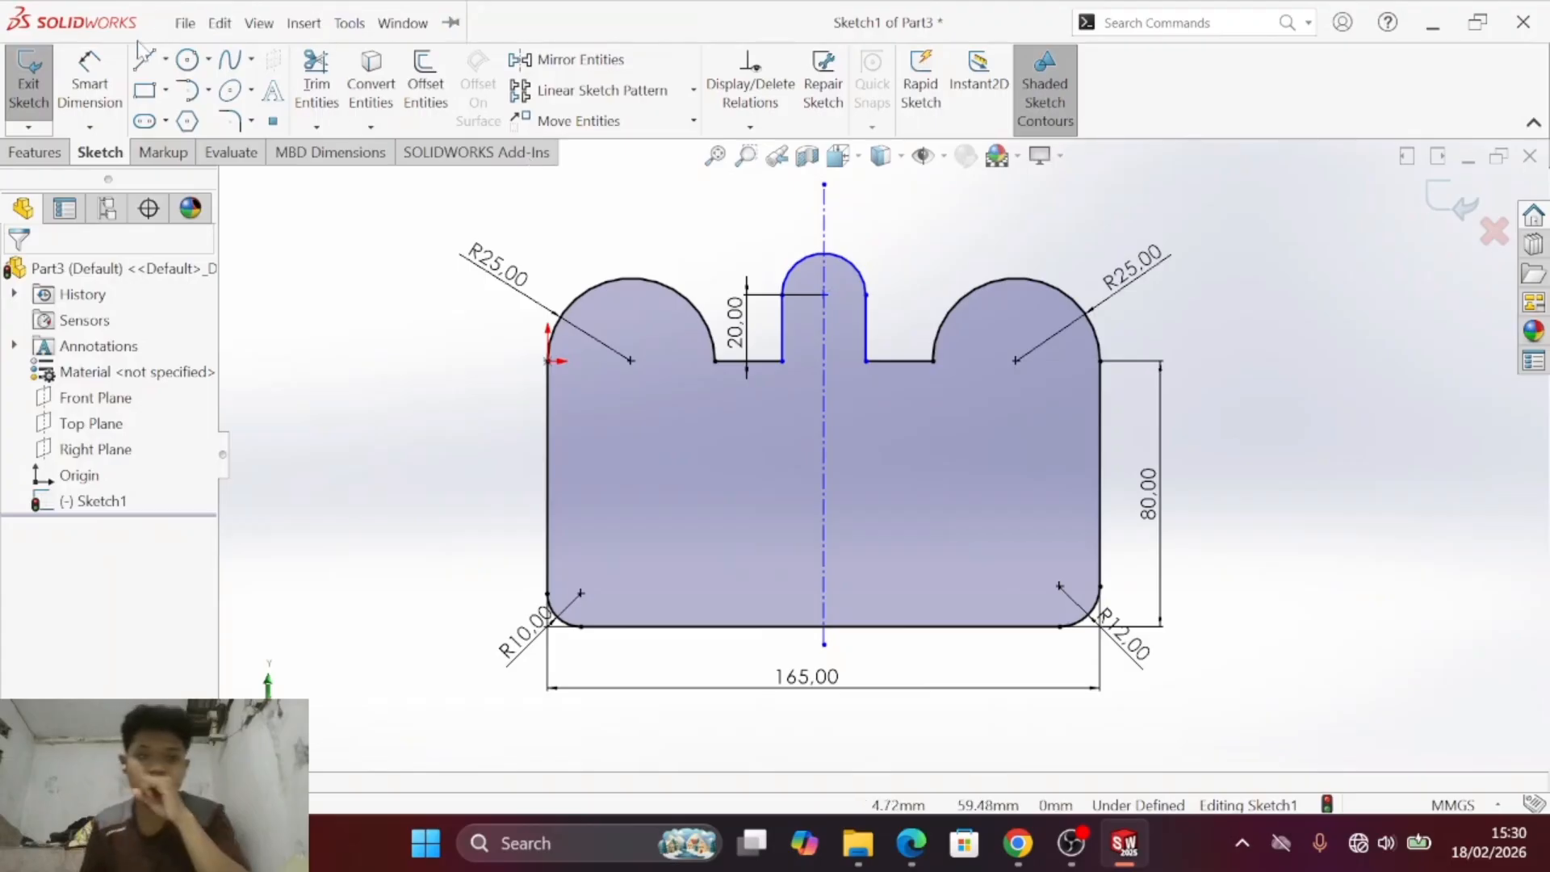
pyautogui.click(93, 81)
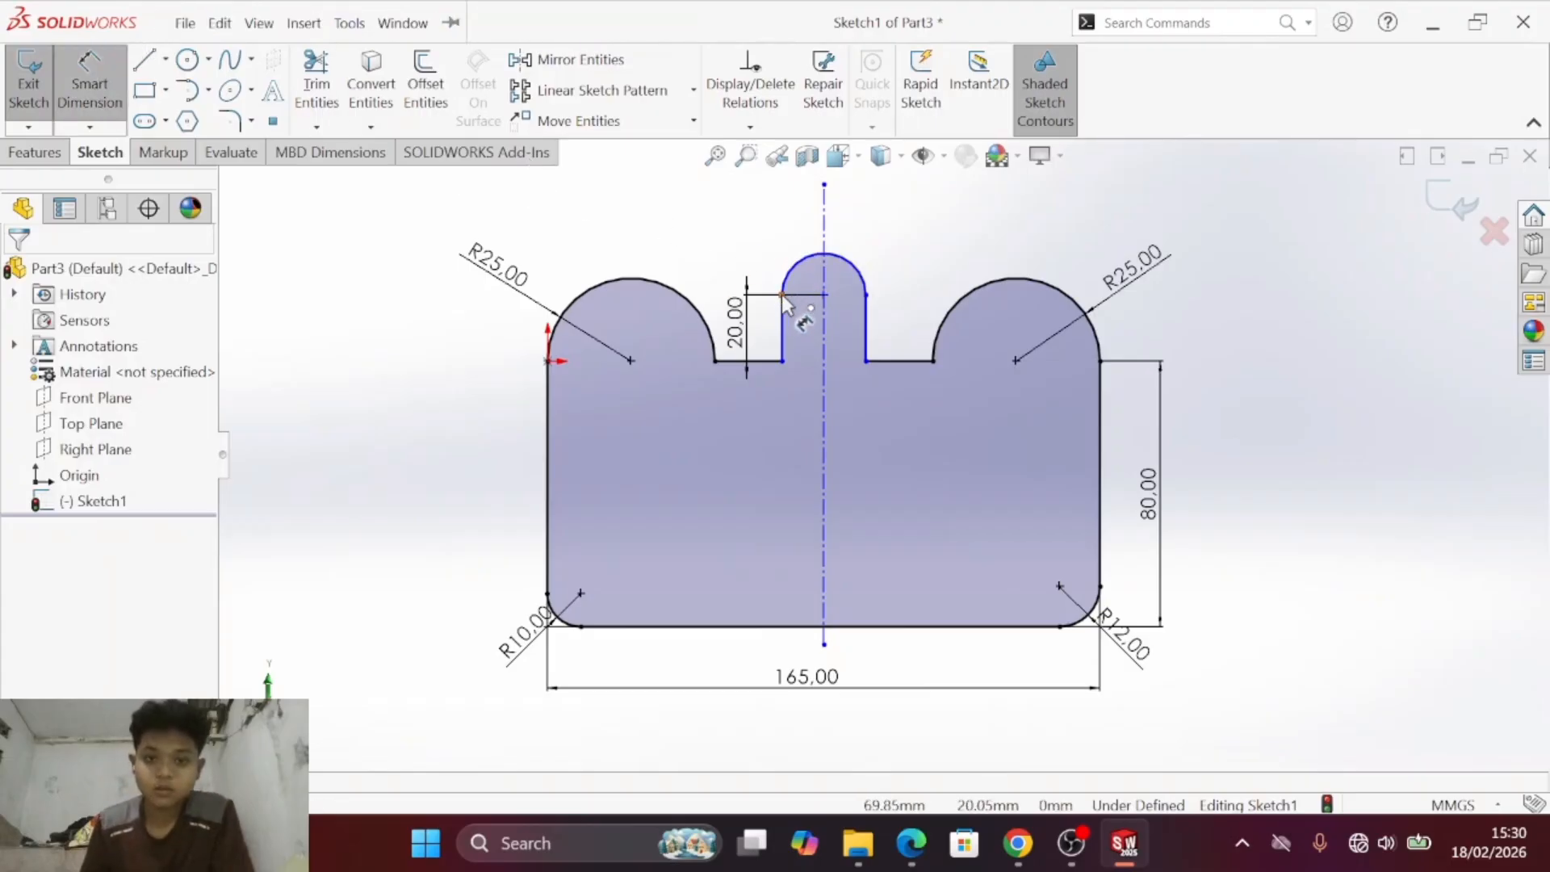
pyautogui.click(868, 296)
pyautogui.click(868, 296)
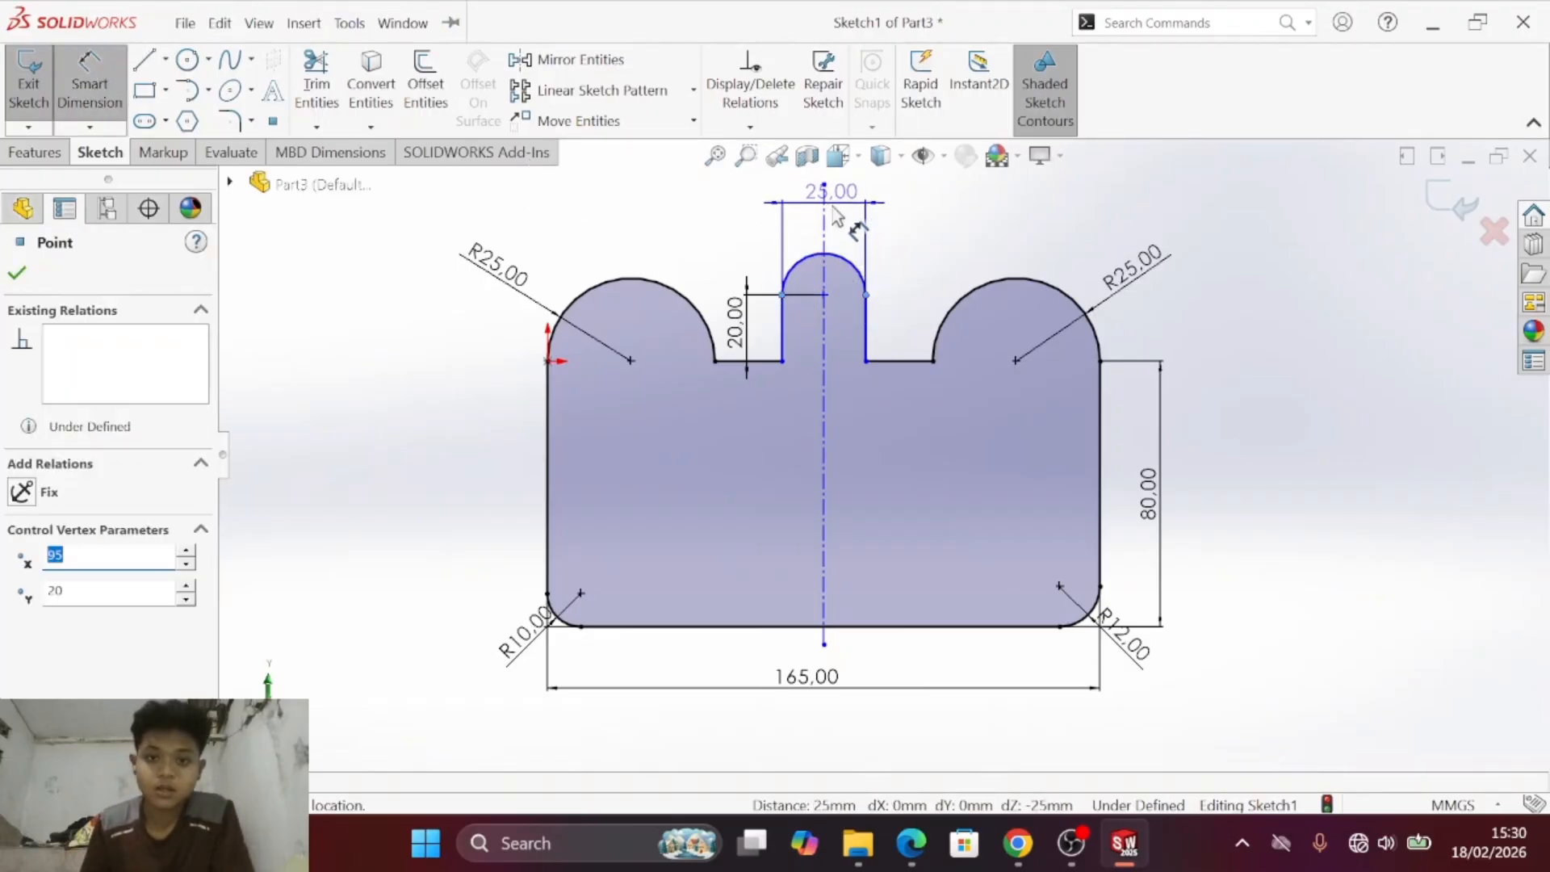
pyautogui.click(834, 228)
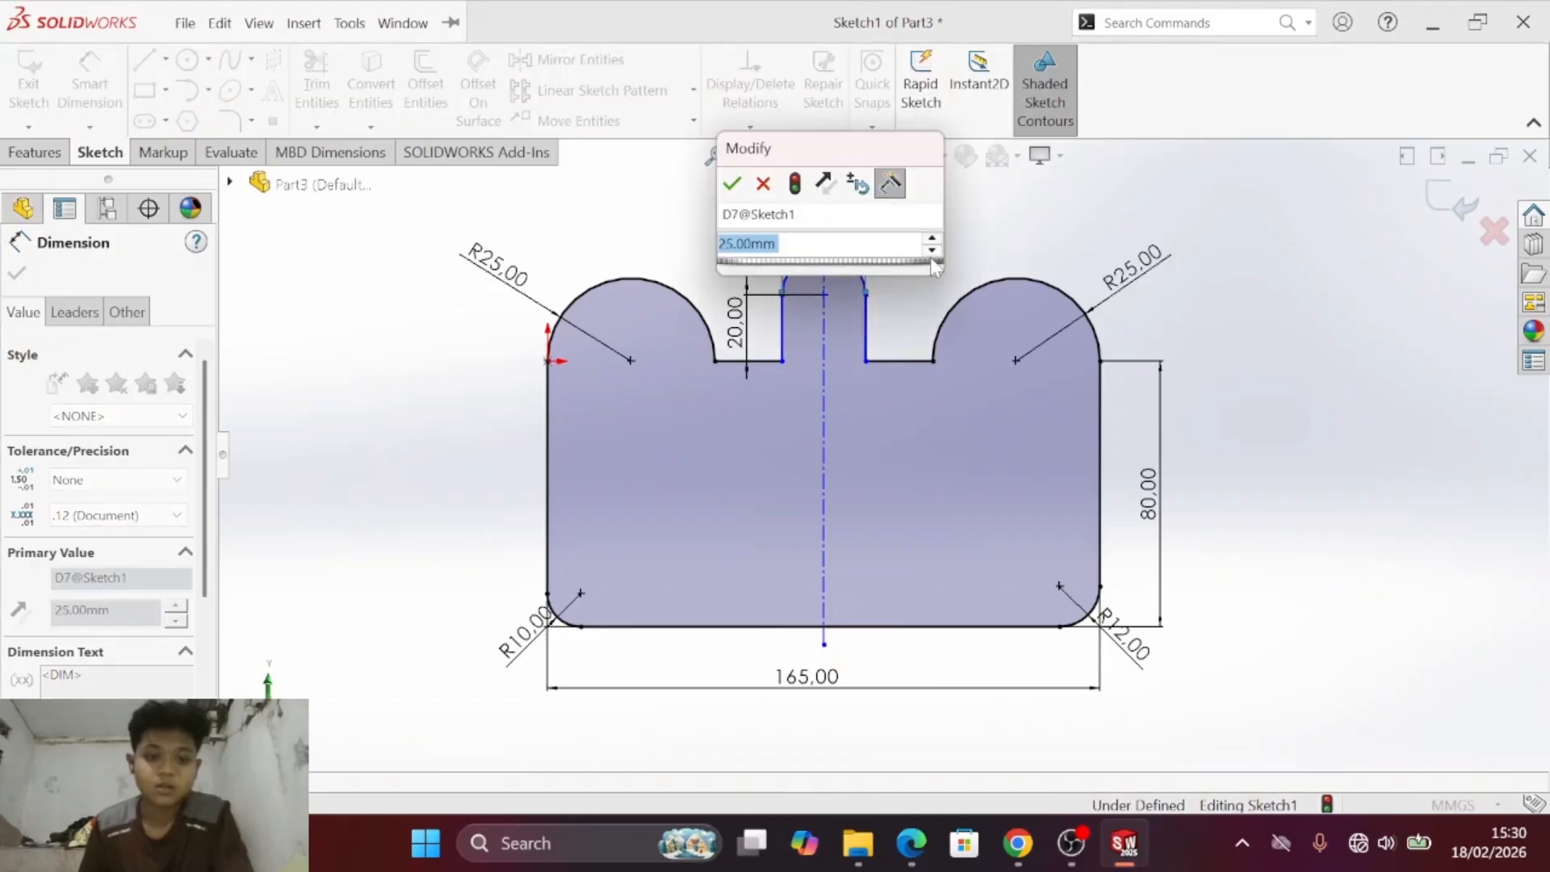
pyautogui.press('Return')
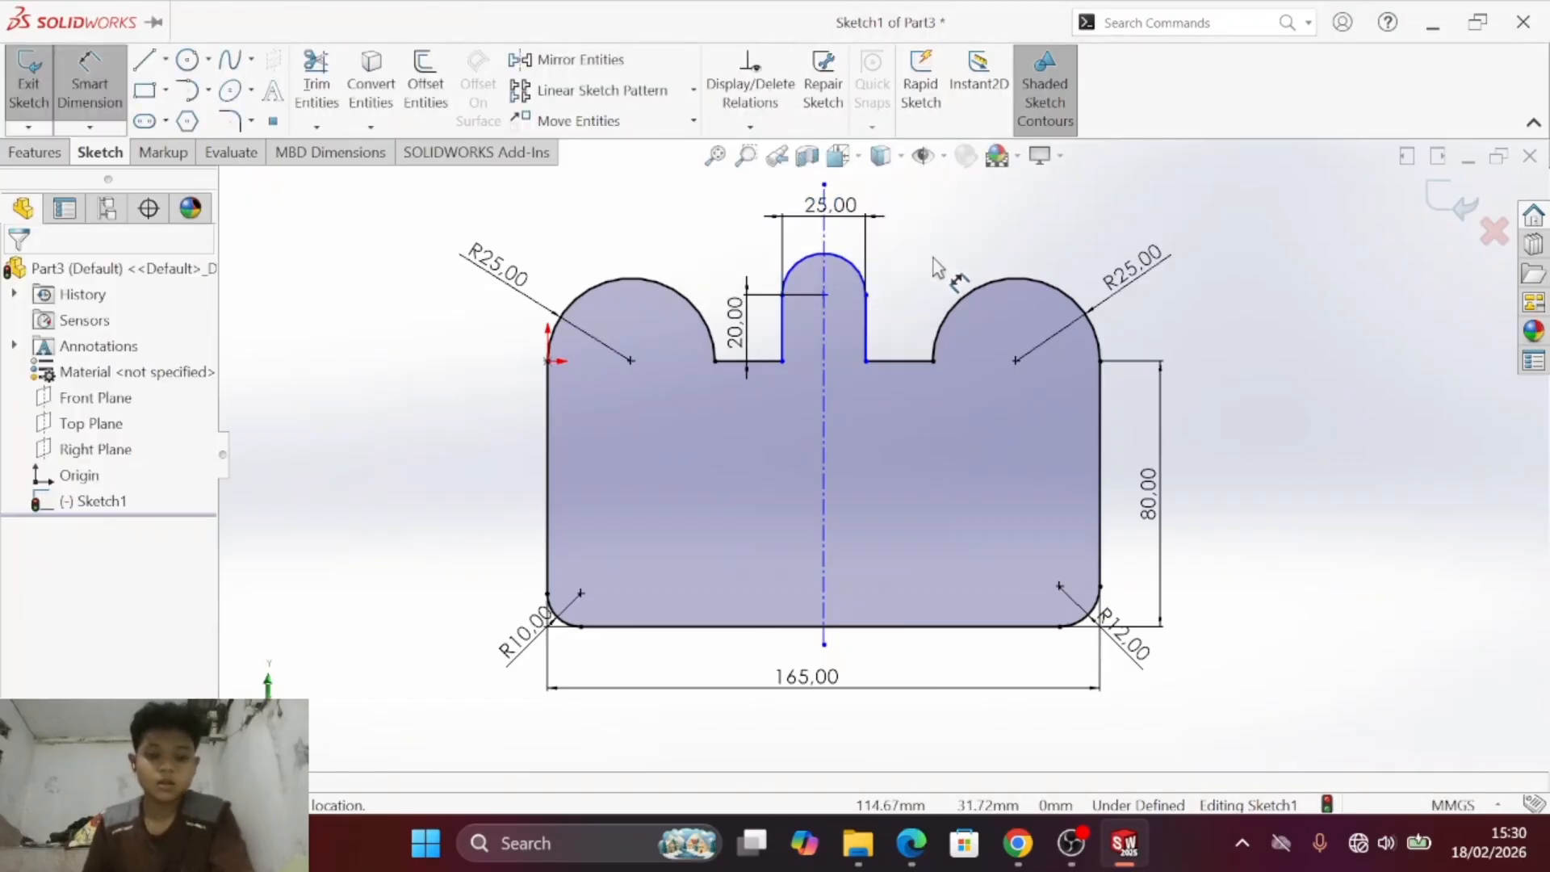
# - Add a 5 mm sketch fillet at the corner between the central tab's right side and the right shoulder line, checking the PDF drawing
pyautogui.hotkey('alt', 'Tab')
pyautogui.hotkey('alt', 'Tab')
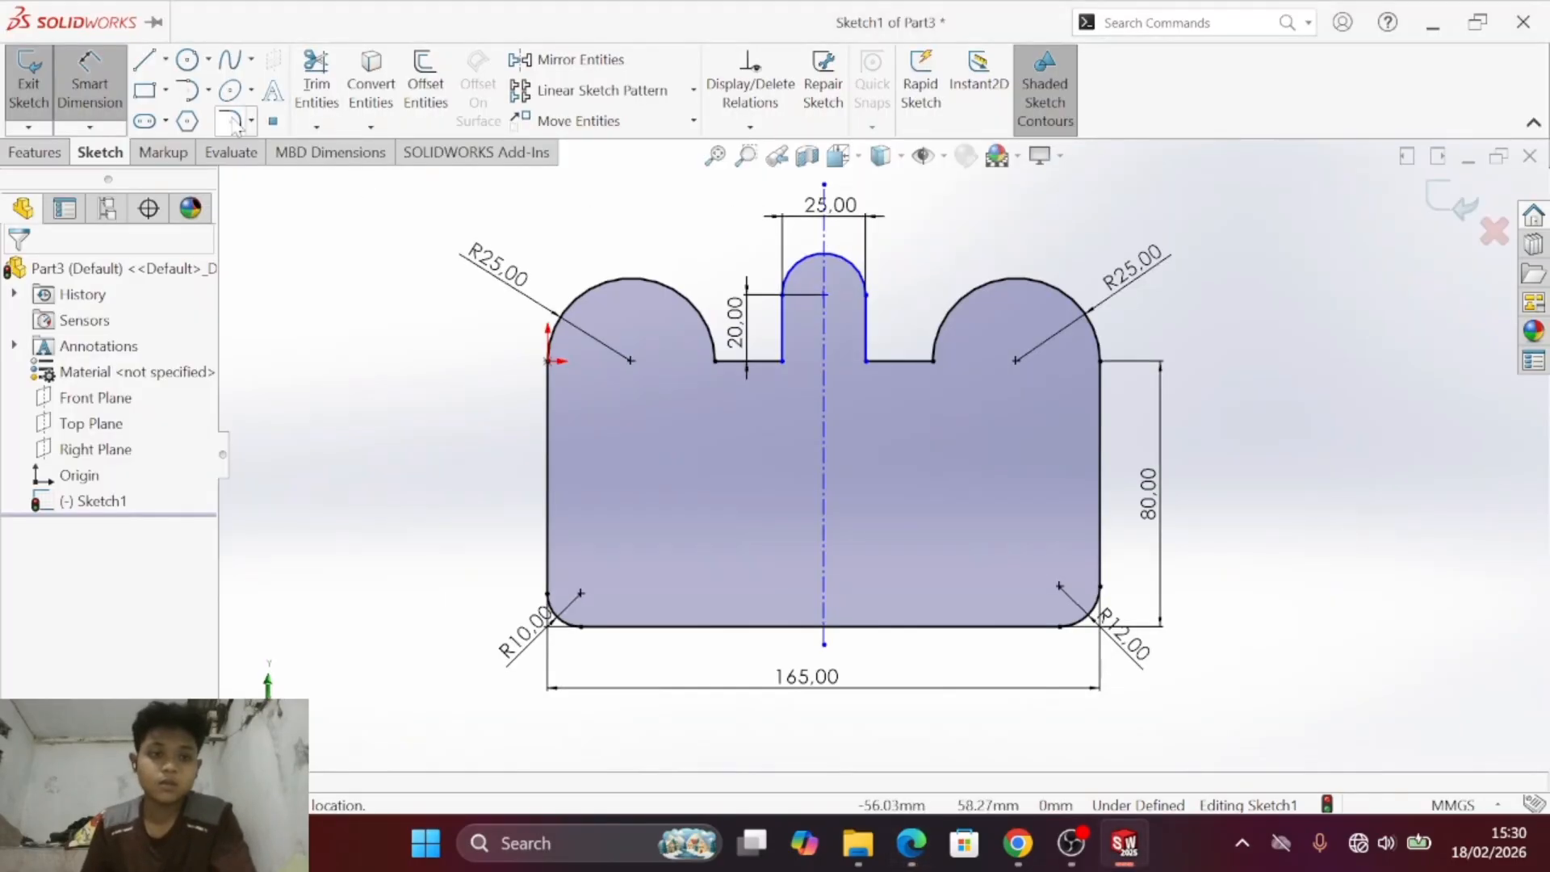
pyautogui.click(230, 121)
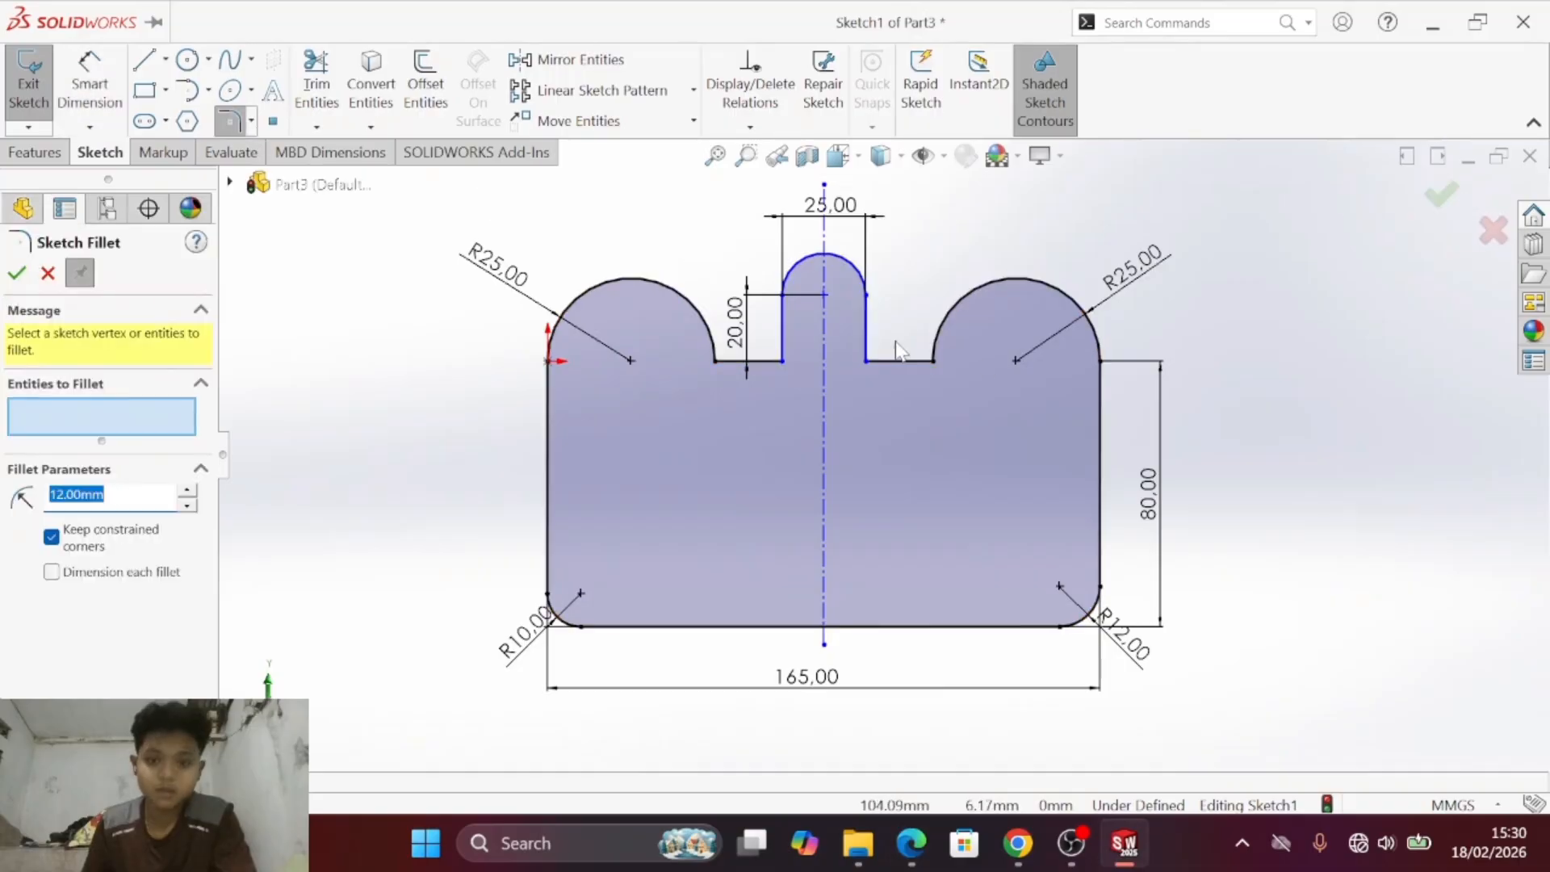
pyautogui.click(868, 348)
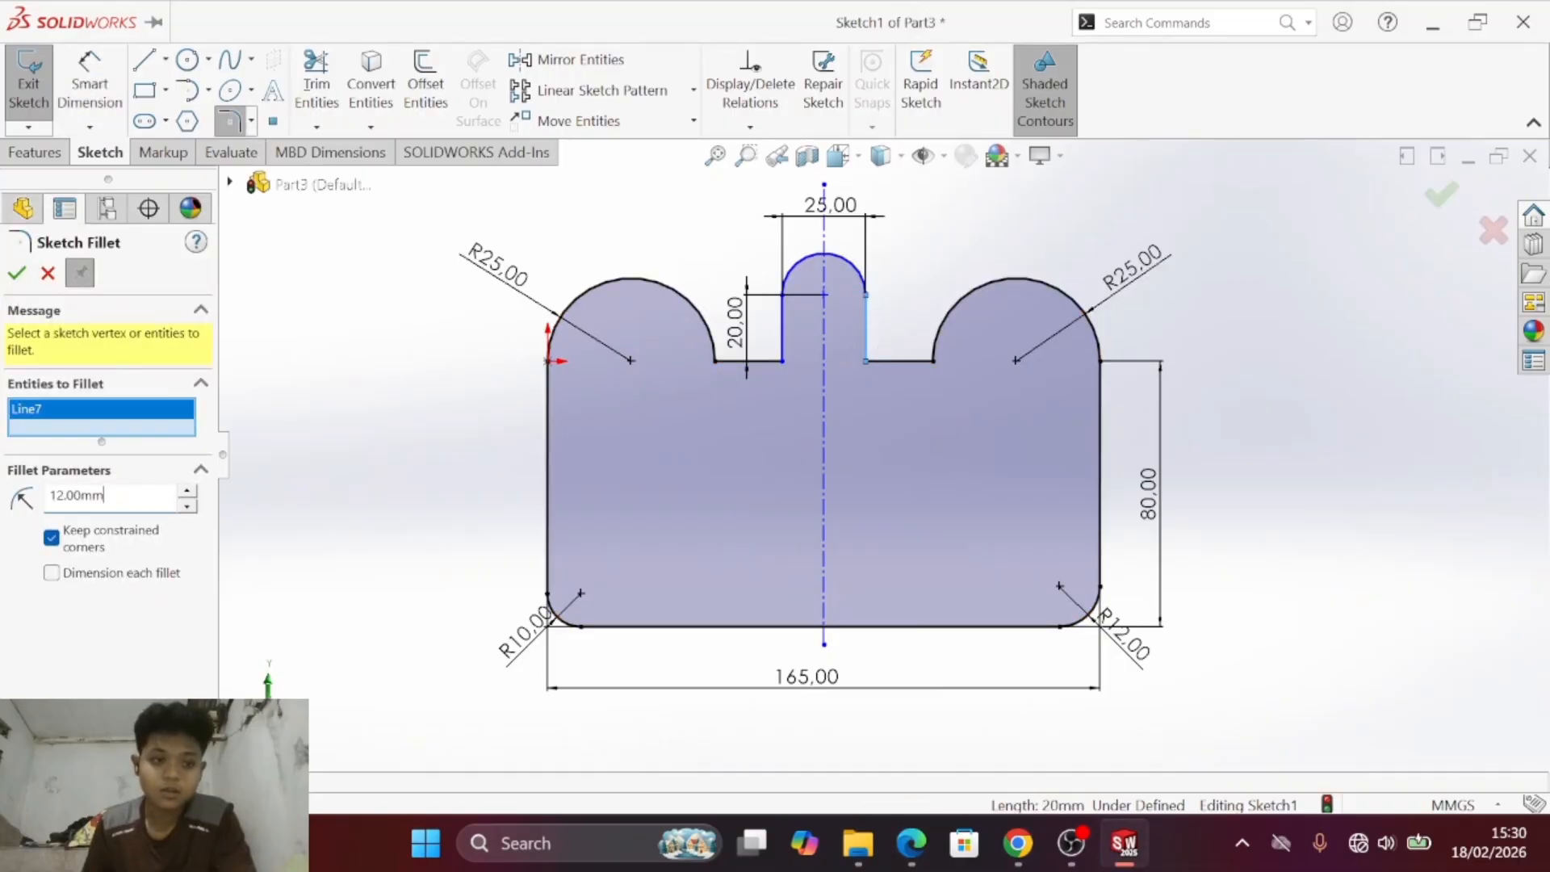
pyautogui.write('5')
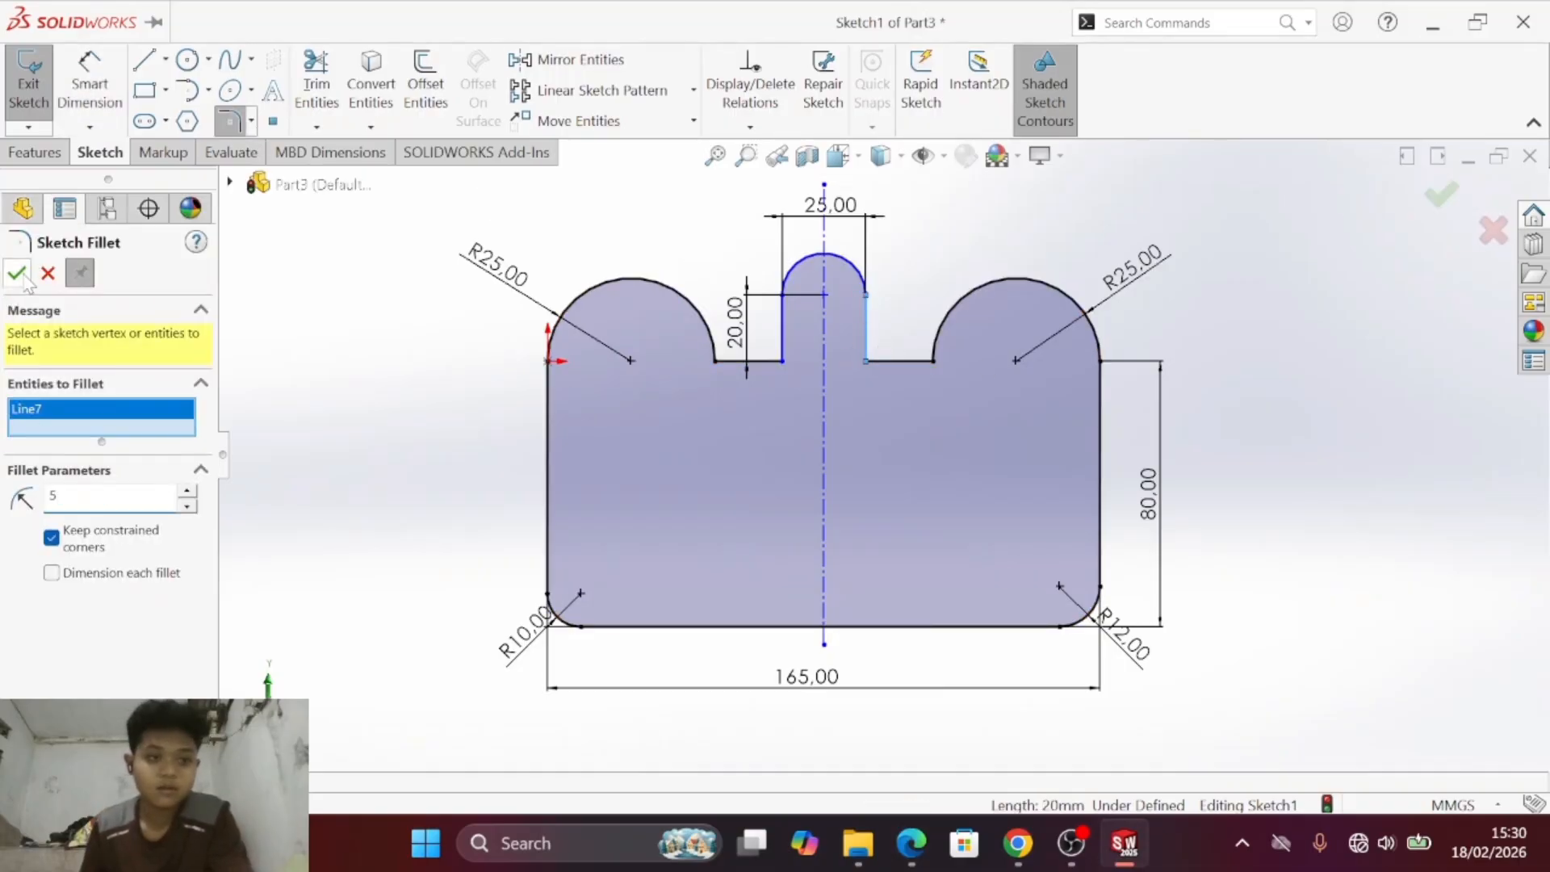
pyautogui.click(17, 274)
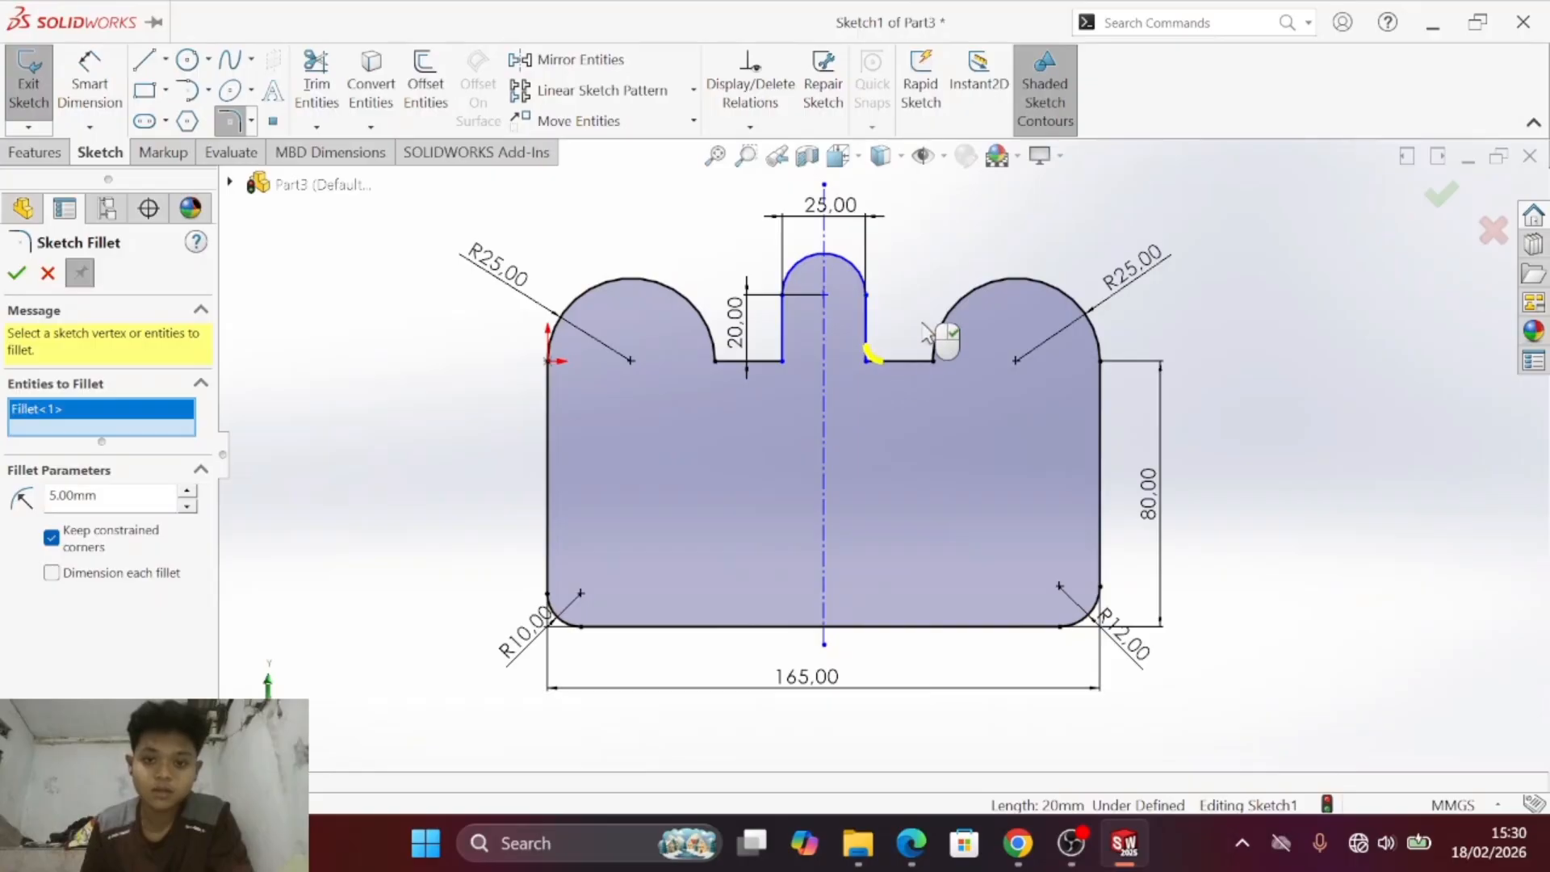
pyautogui.click(17, 274)
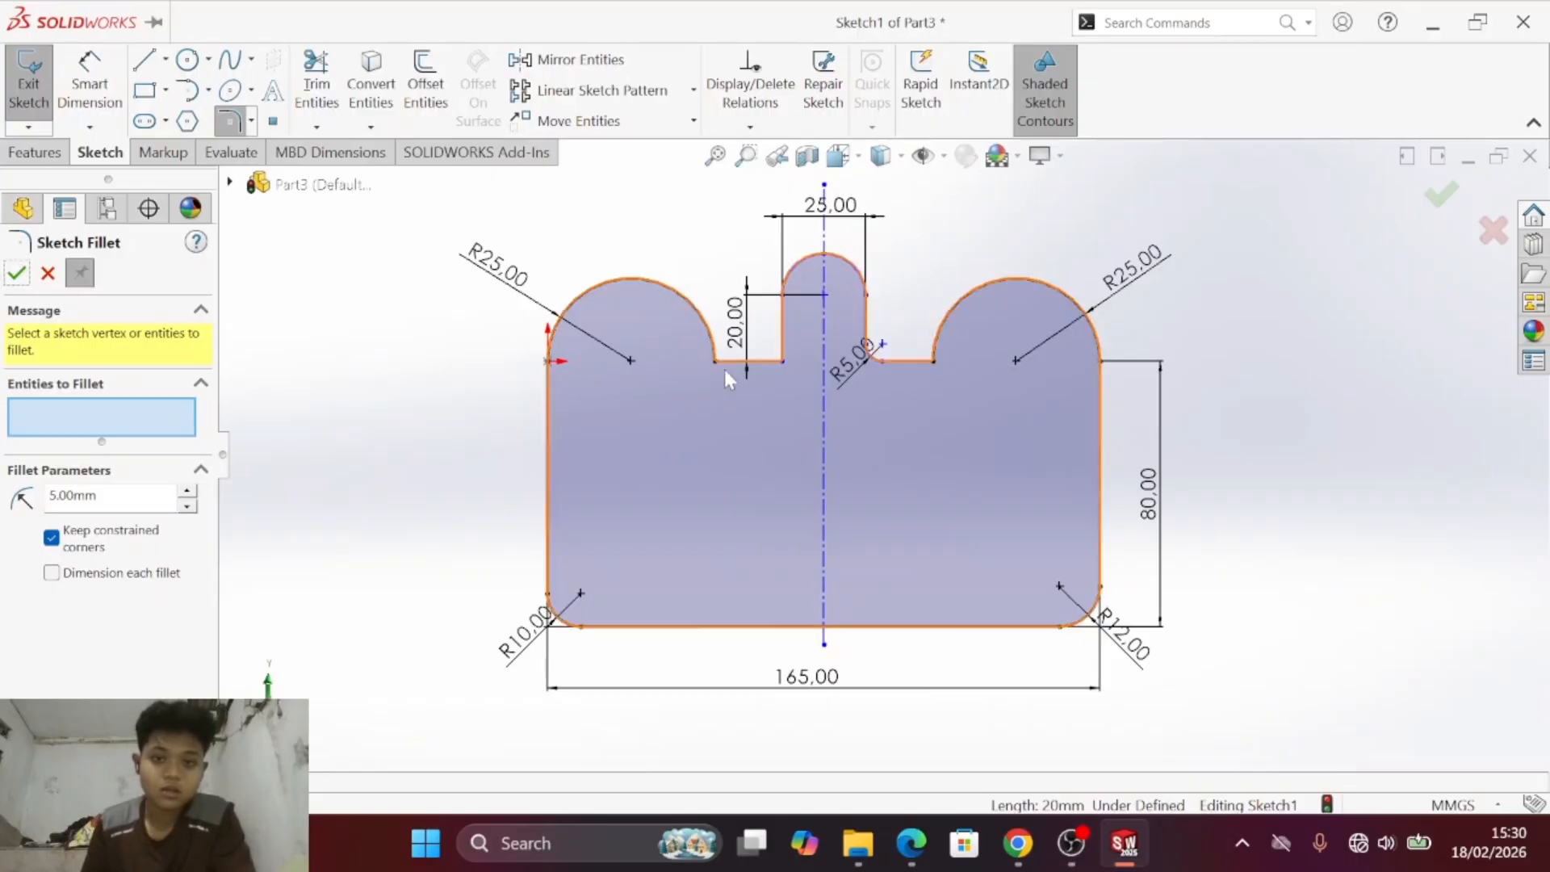
pyautogui.hotkey('alt', 'Tab')
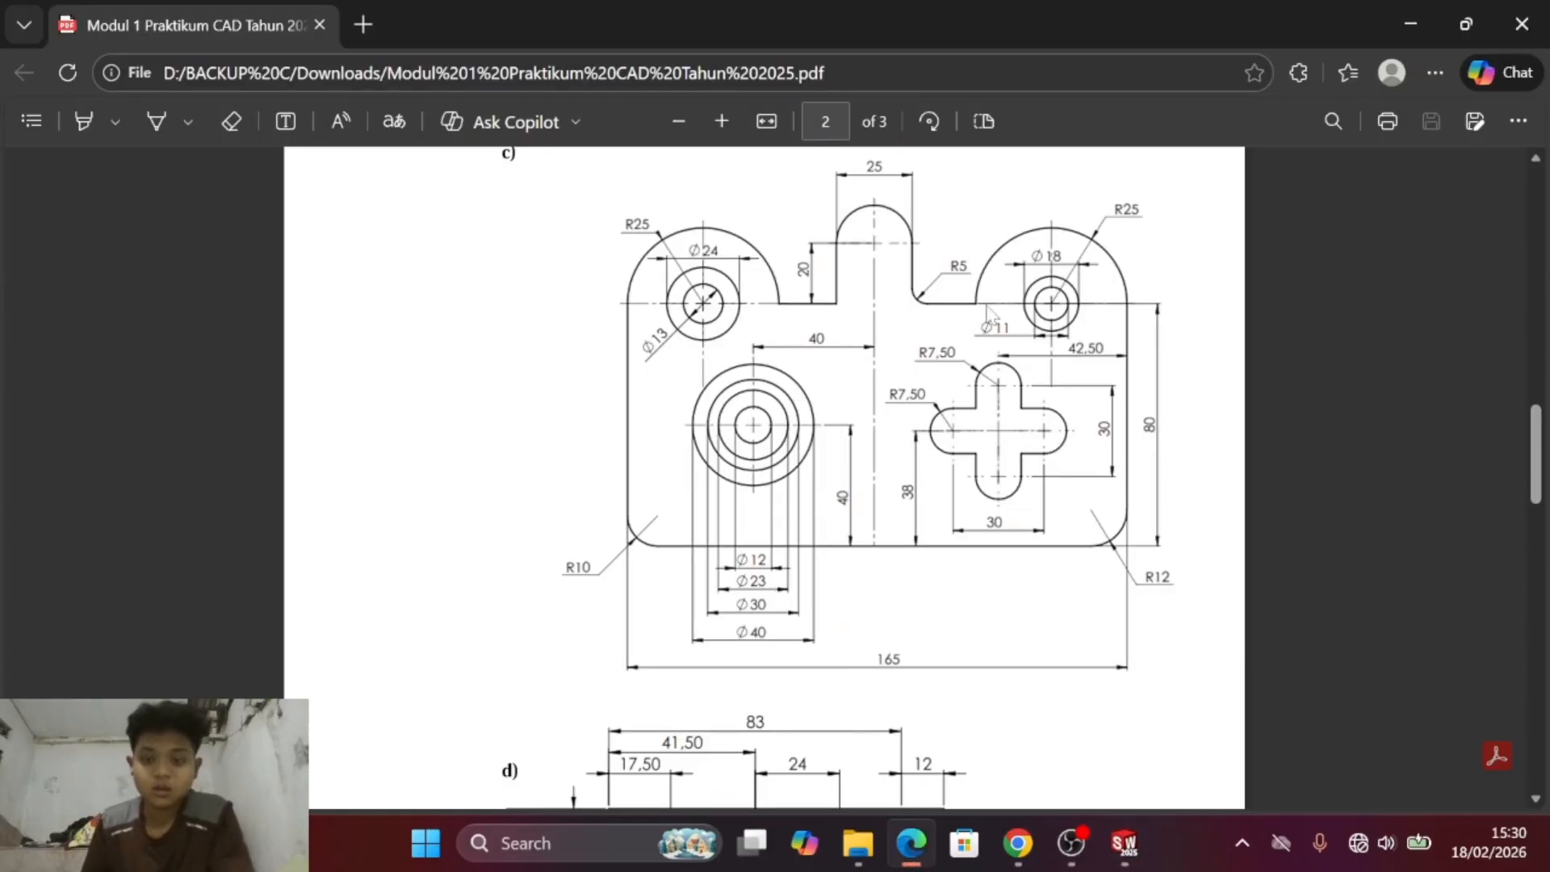
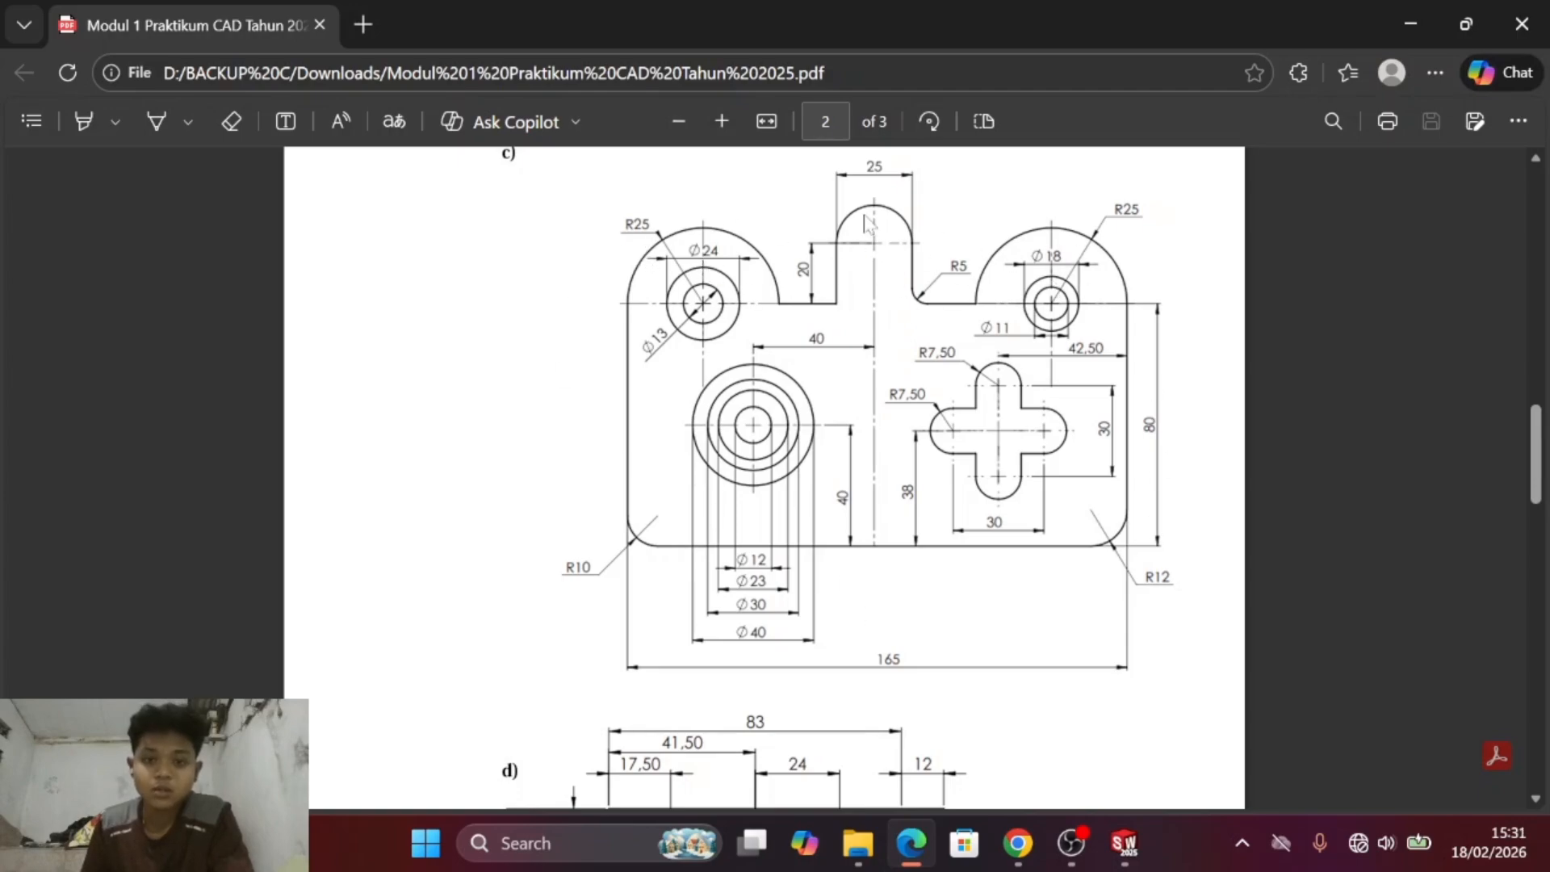
# - Sketch two concentric circles about 28 mm and 13 mm in diameter at the left lobe's arc centre, consulting the PDF drawing
pyautogui.hotkey('alt', 'Tab')
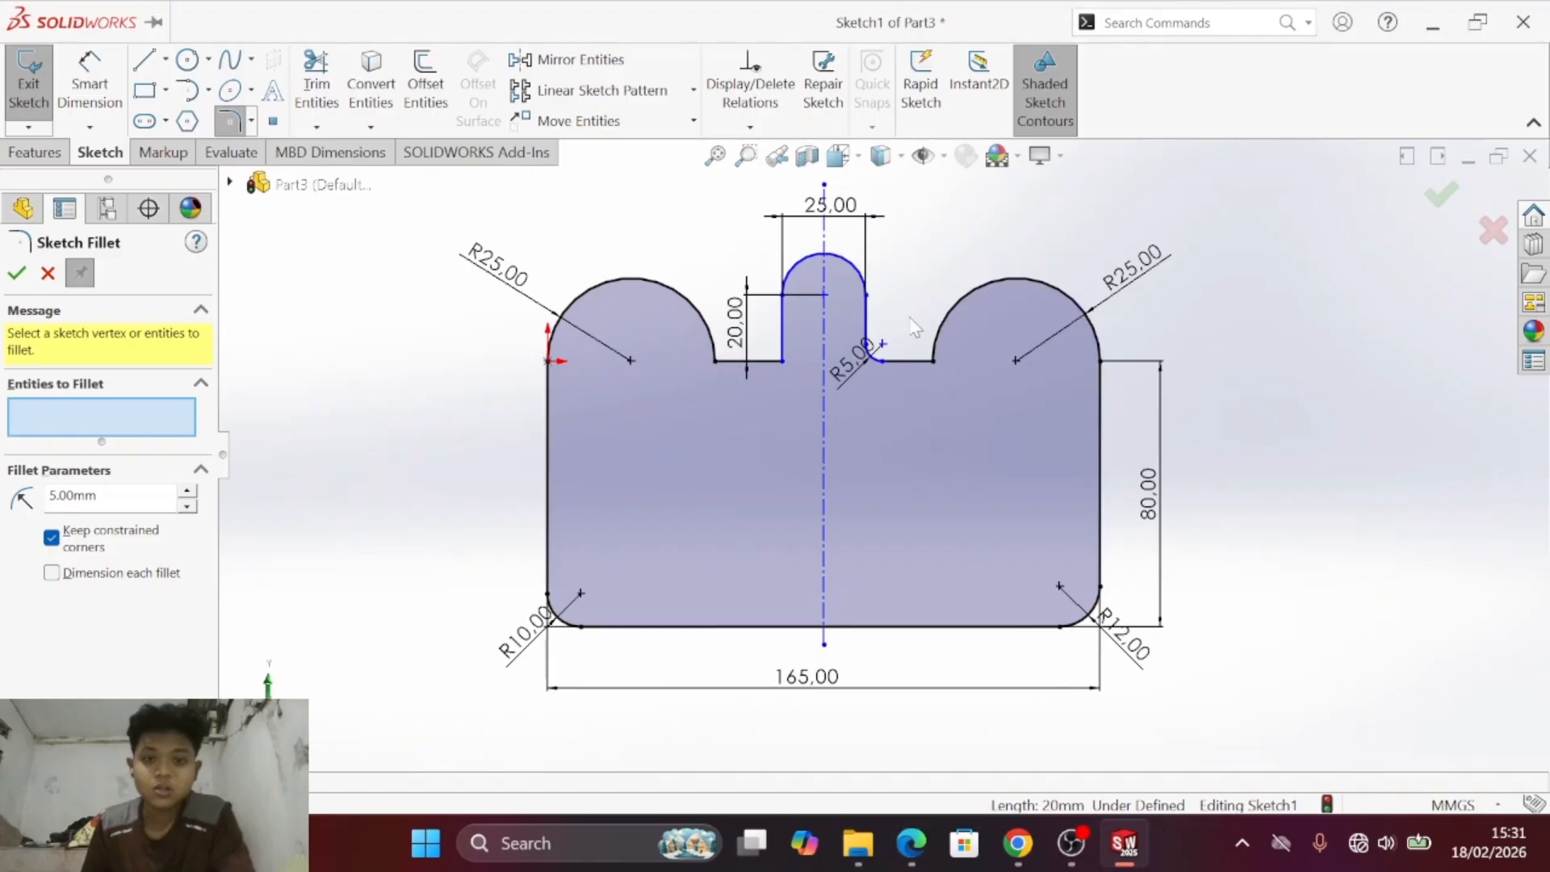
pyautogui.hotkey('alt', 'Tab')
pyautogui.hotkey('alt', 'Tab')
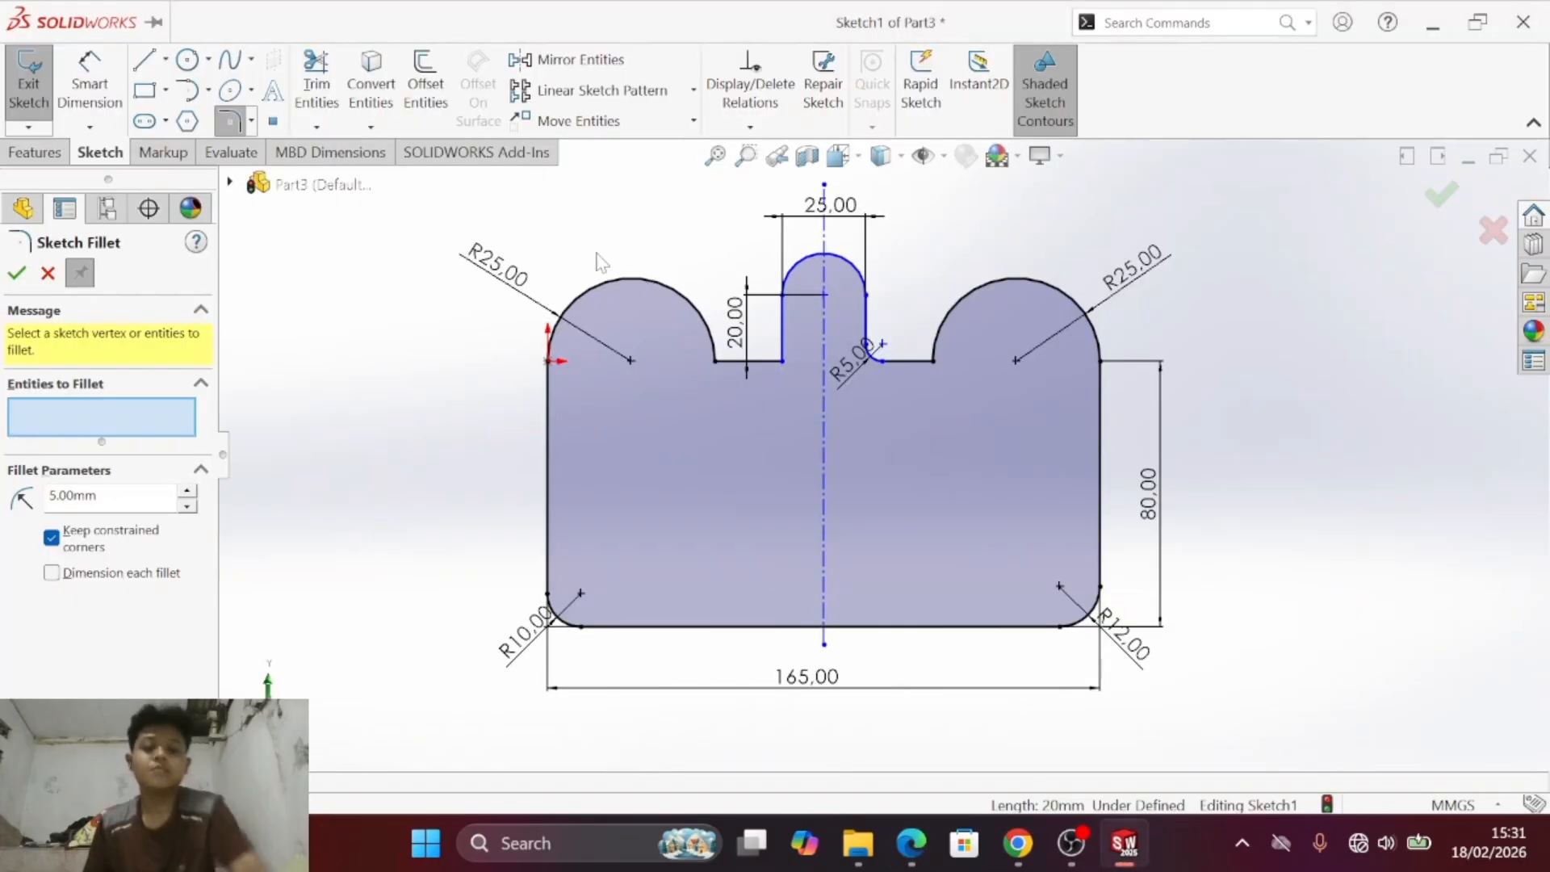
pyautogui.click(187, 59)
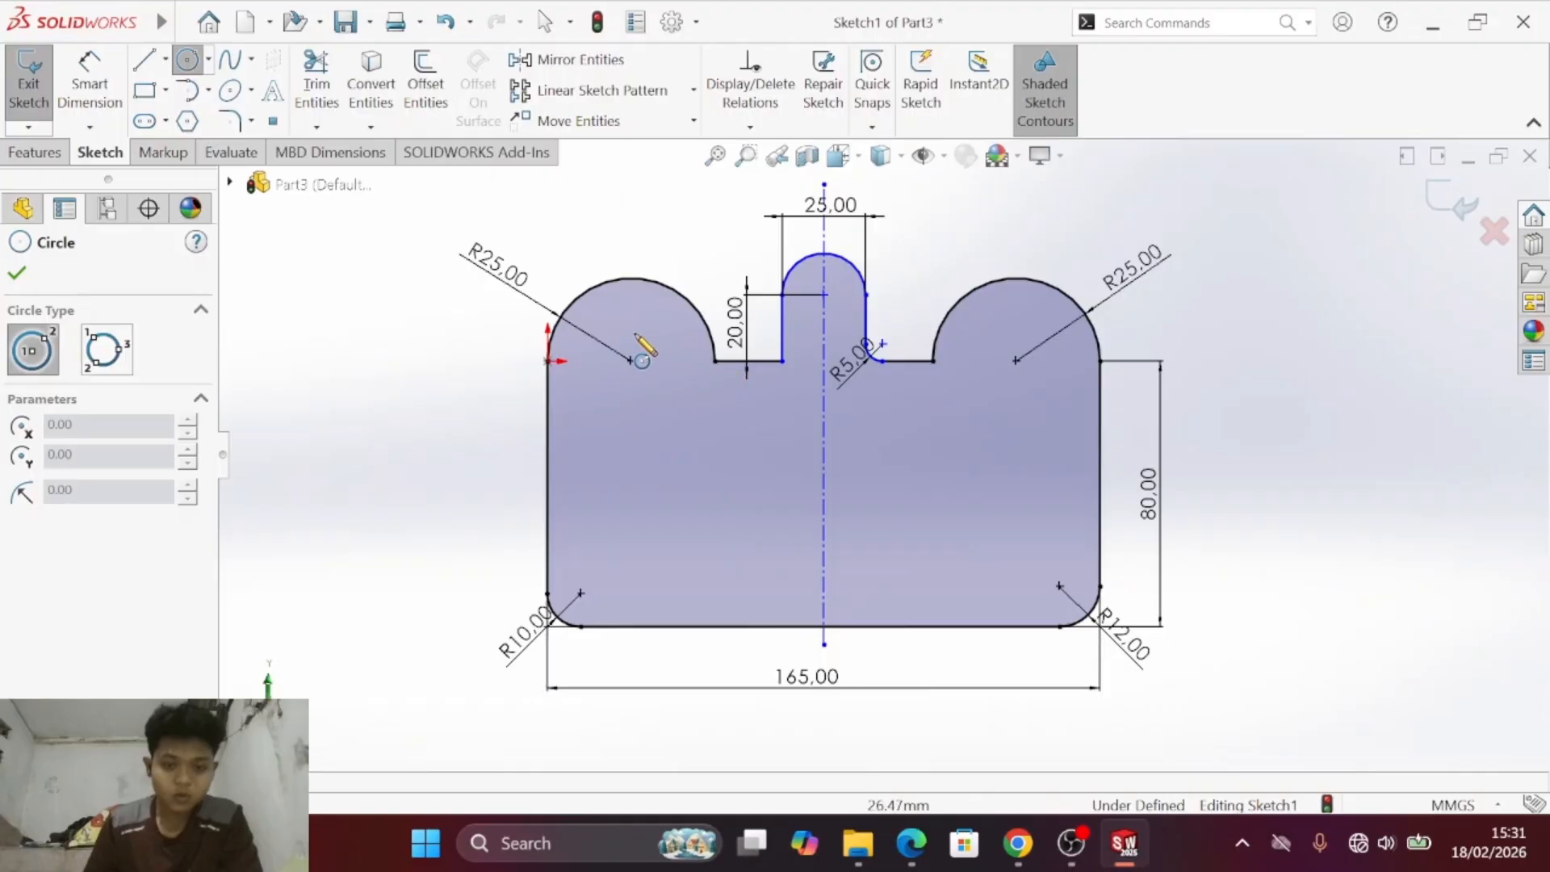
pyautogui.click(632, 360)
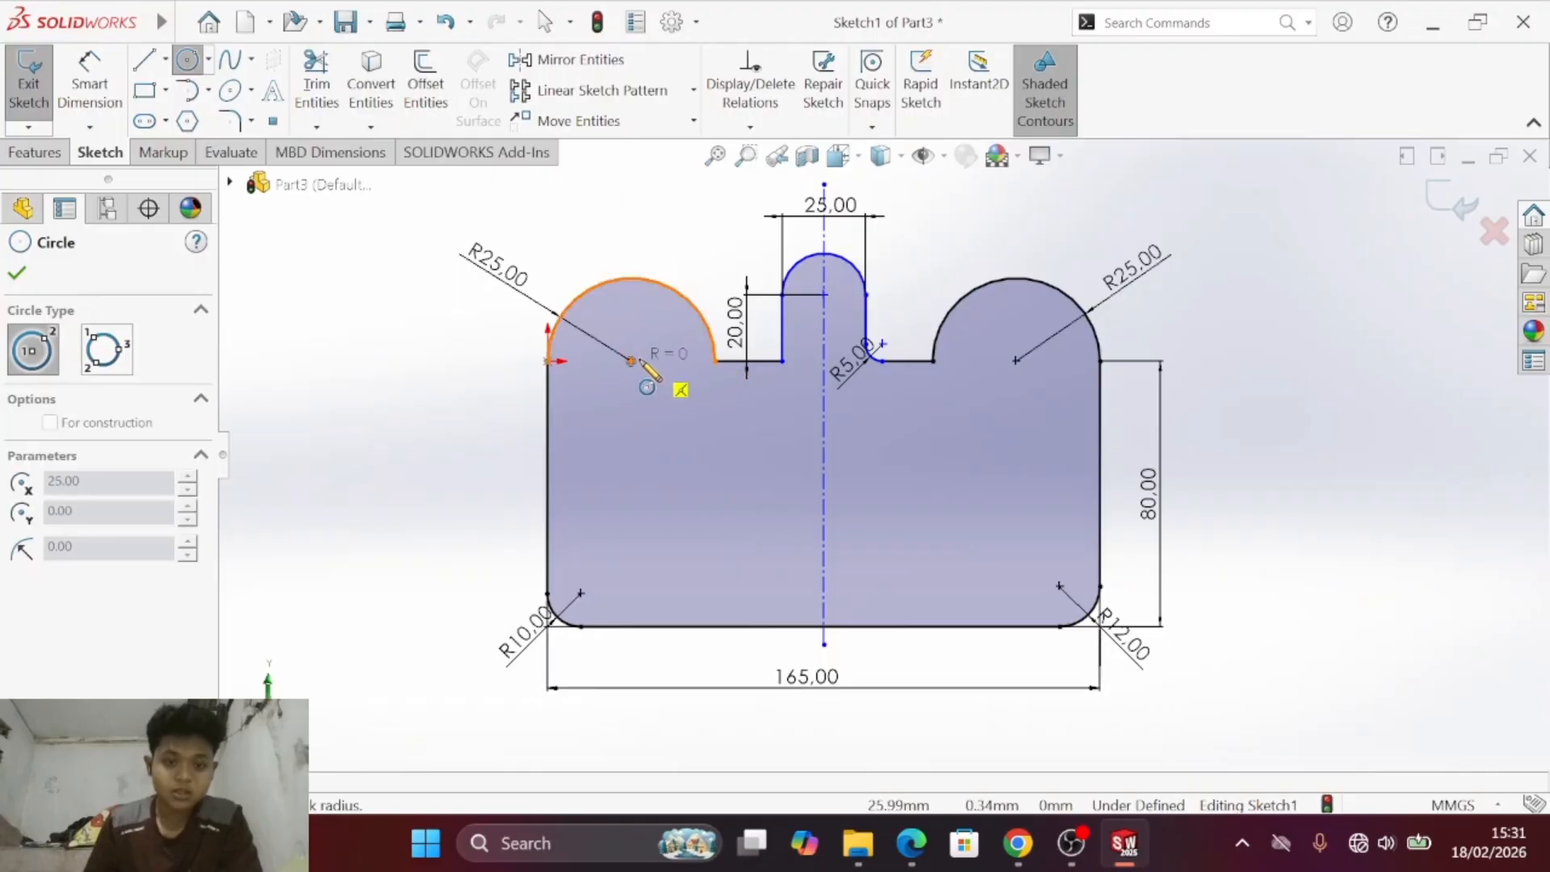
pyautogui.click(677, 353)
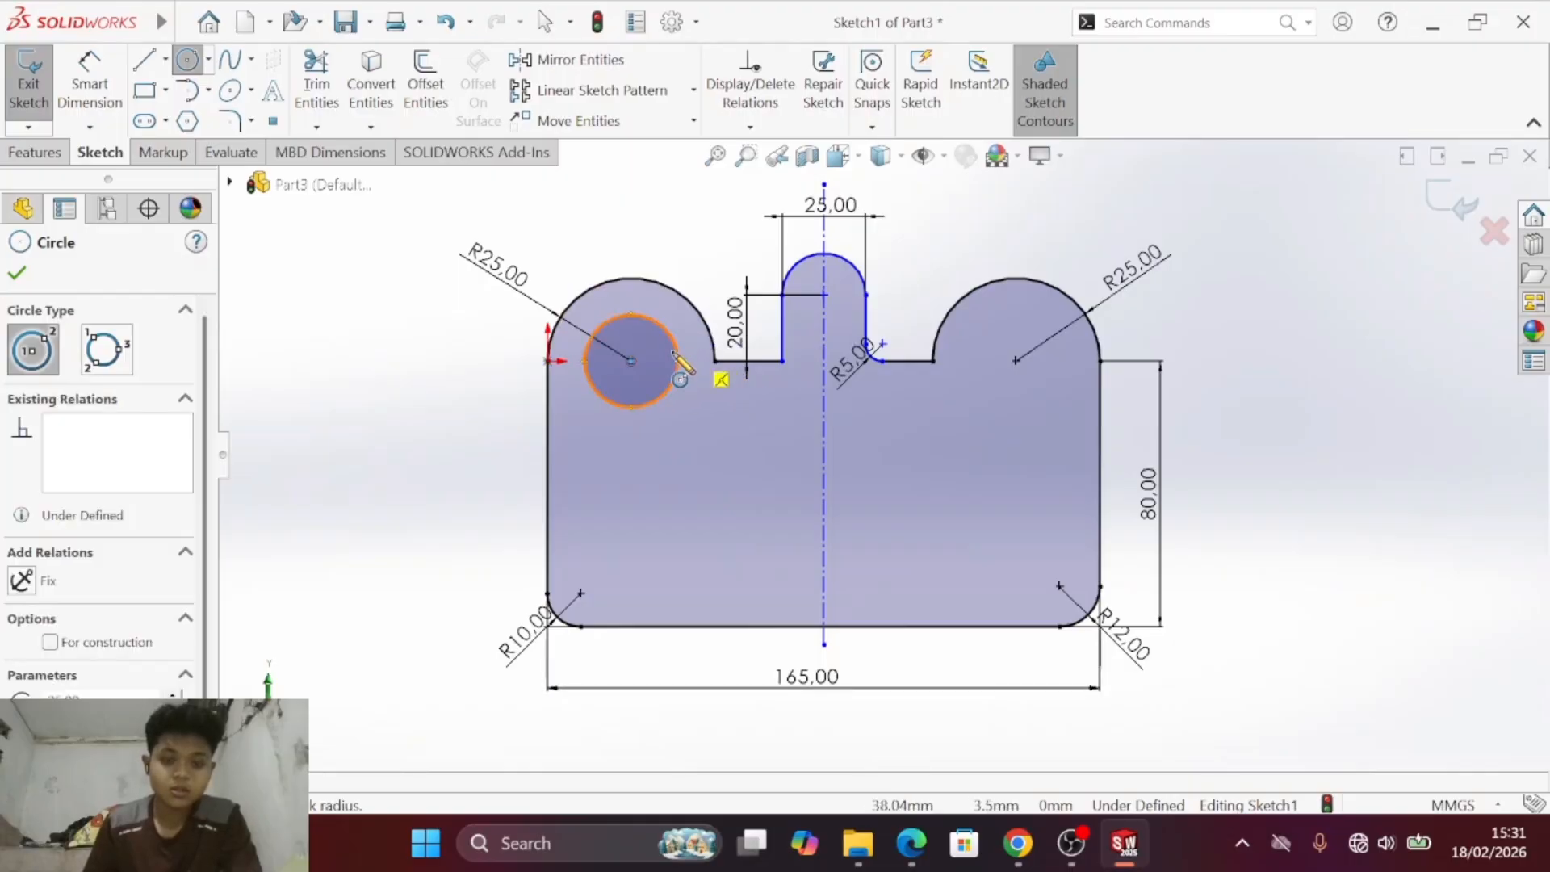
pyautogui.click(631, 360)
pyautogui.click(653, 365)
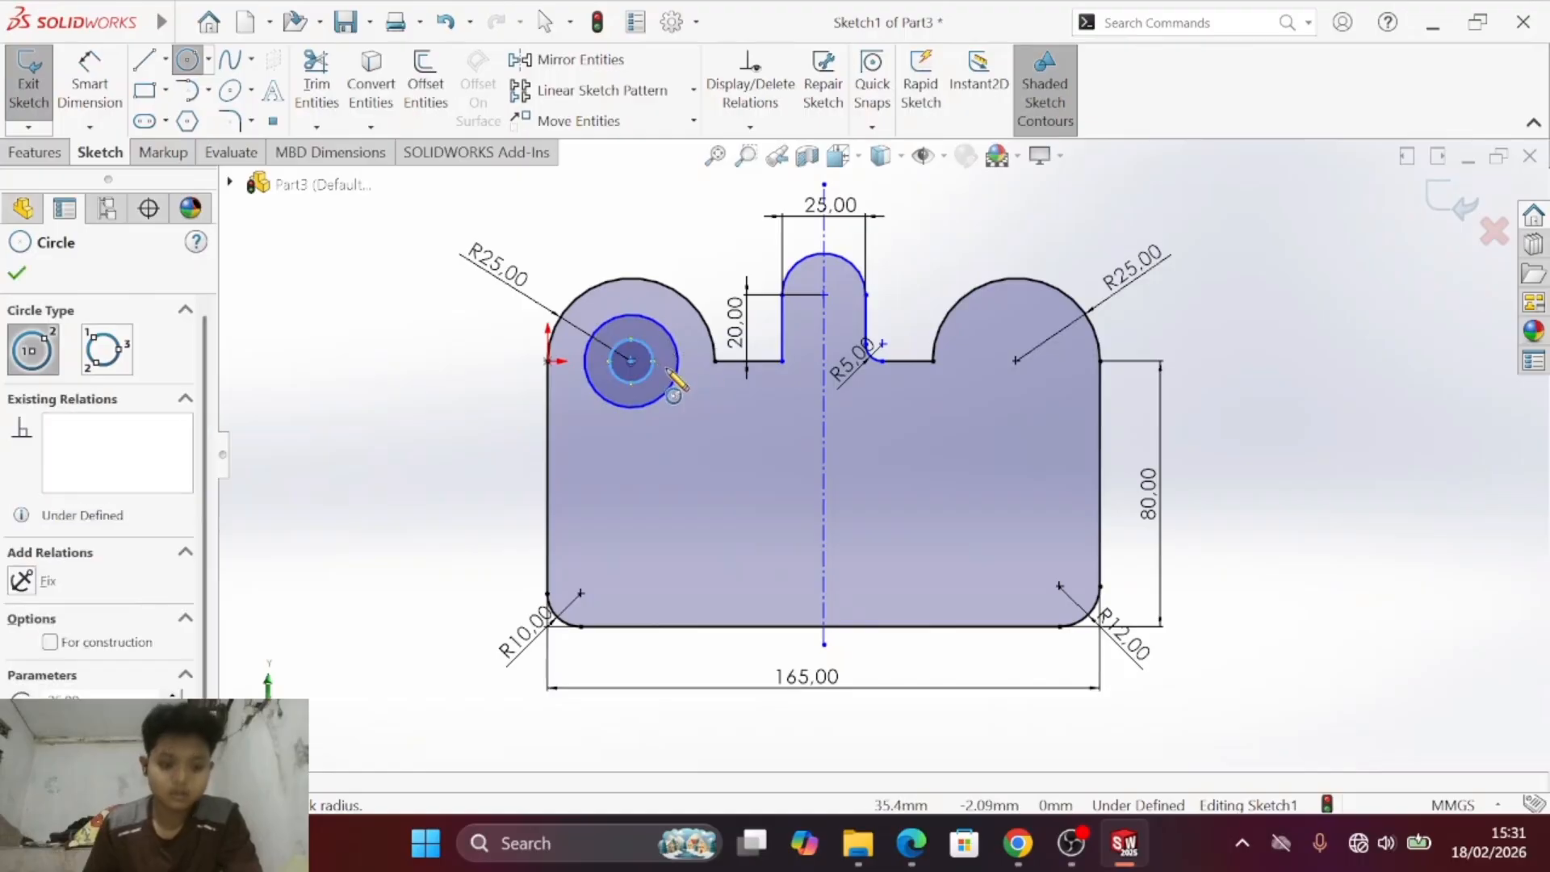
# - Check the PDF drawing and sketch two concentric circles at the right lobe's arc centre
pyautogui.hotkey('alt', 'Tab')
pyautogui.hotkey('alt', 'Tab')
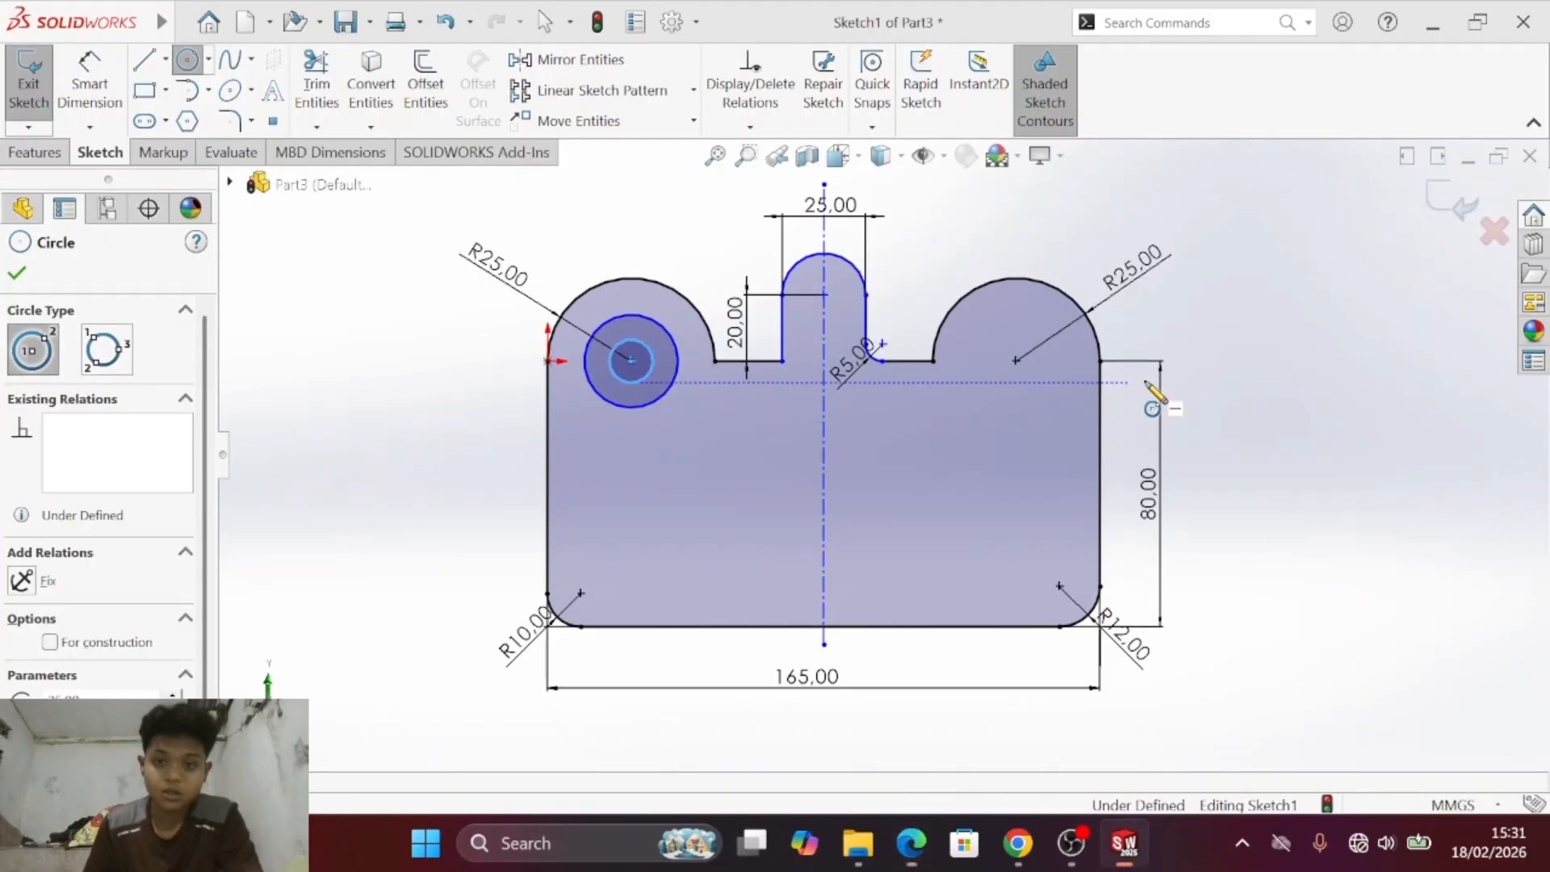
pyautogui.click(1017, 360)
pyautogui.click(1064, 352)
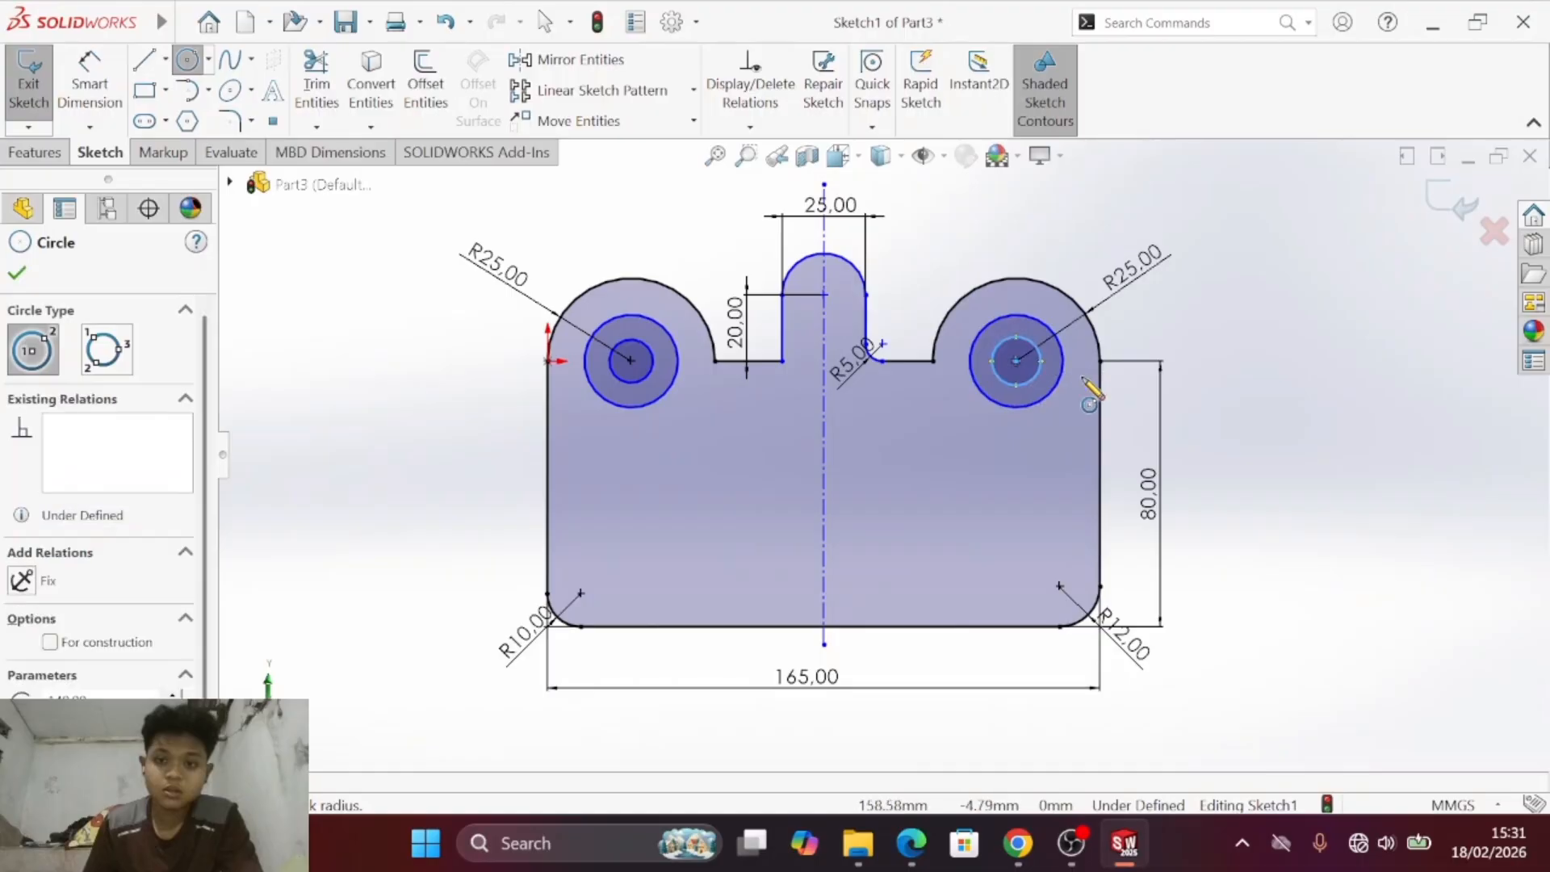
pyautogui.press('Escape')
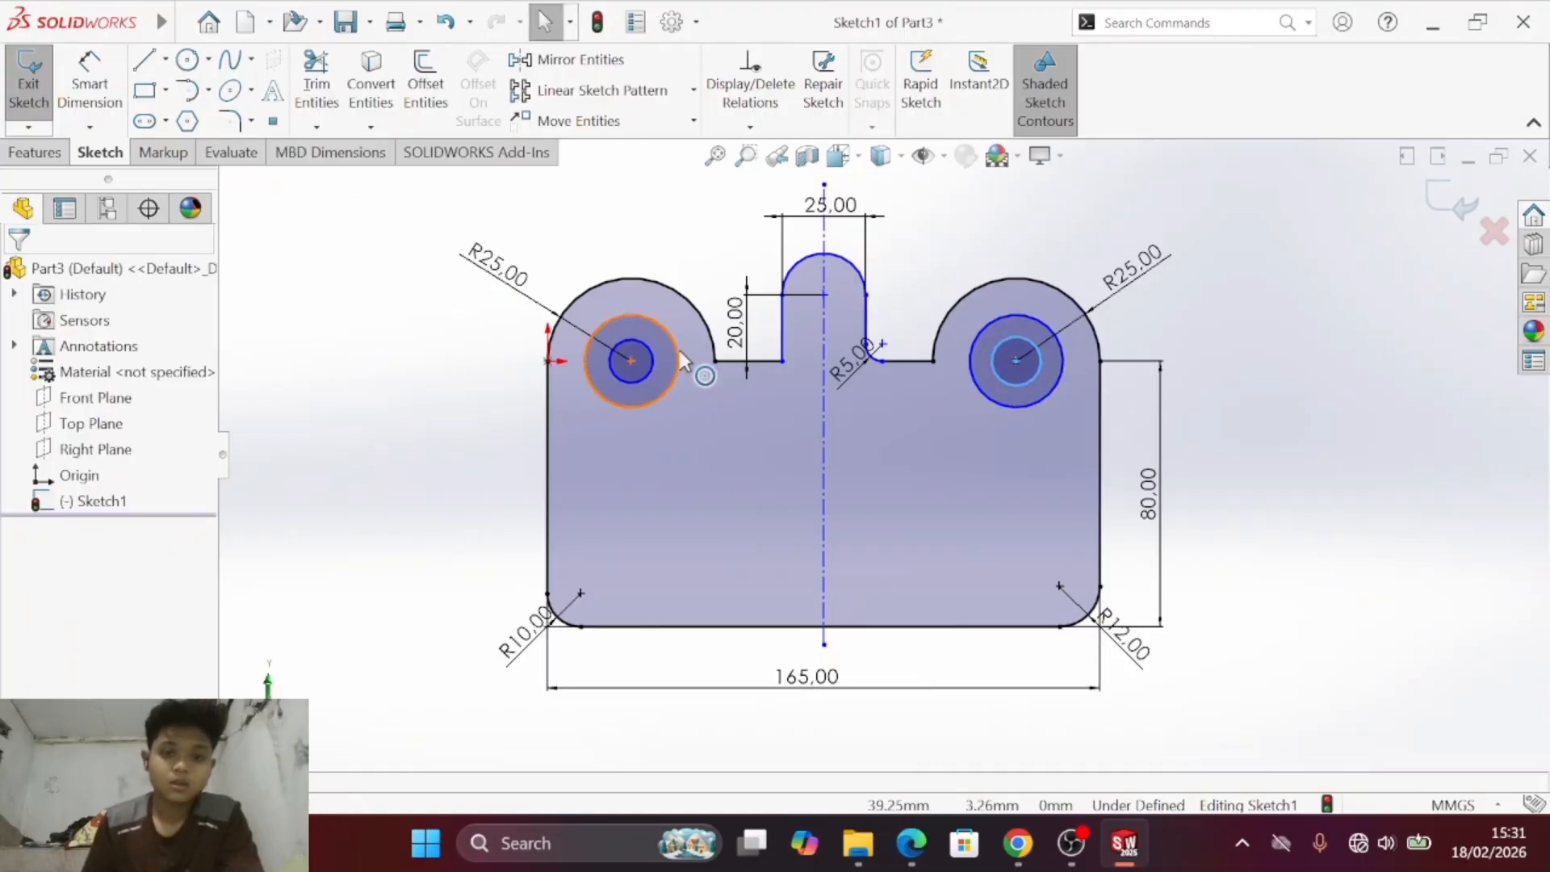
# - Look up the left lobe's circle sizes in the PDF drawing and set its outer circle's radius to 12 mm
pyautogui.hotkey('alt', 'Tab')
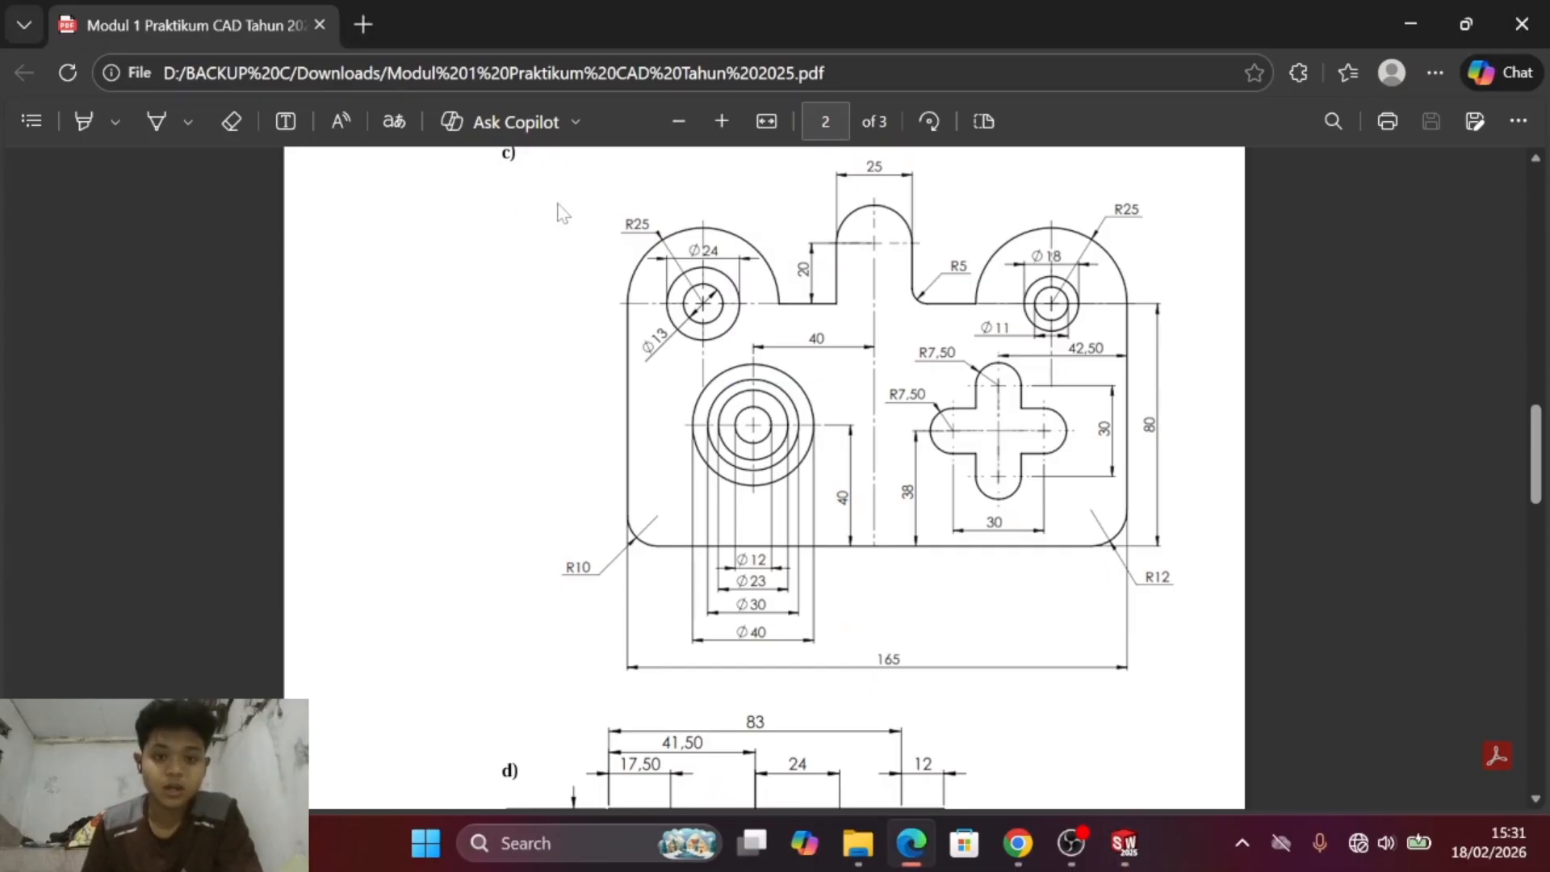
pyautogui.hotkey('alt', 'Tab')
pyautogui.hotkey('alt', 'Tab')
pyautogui.hotkey('alt', 'Tab')
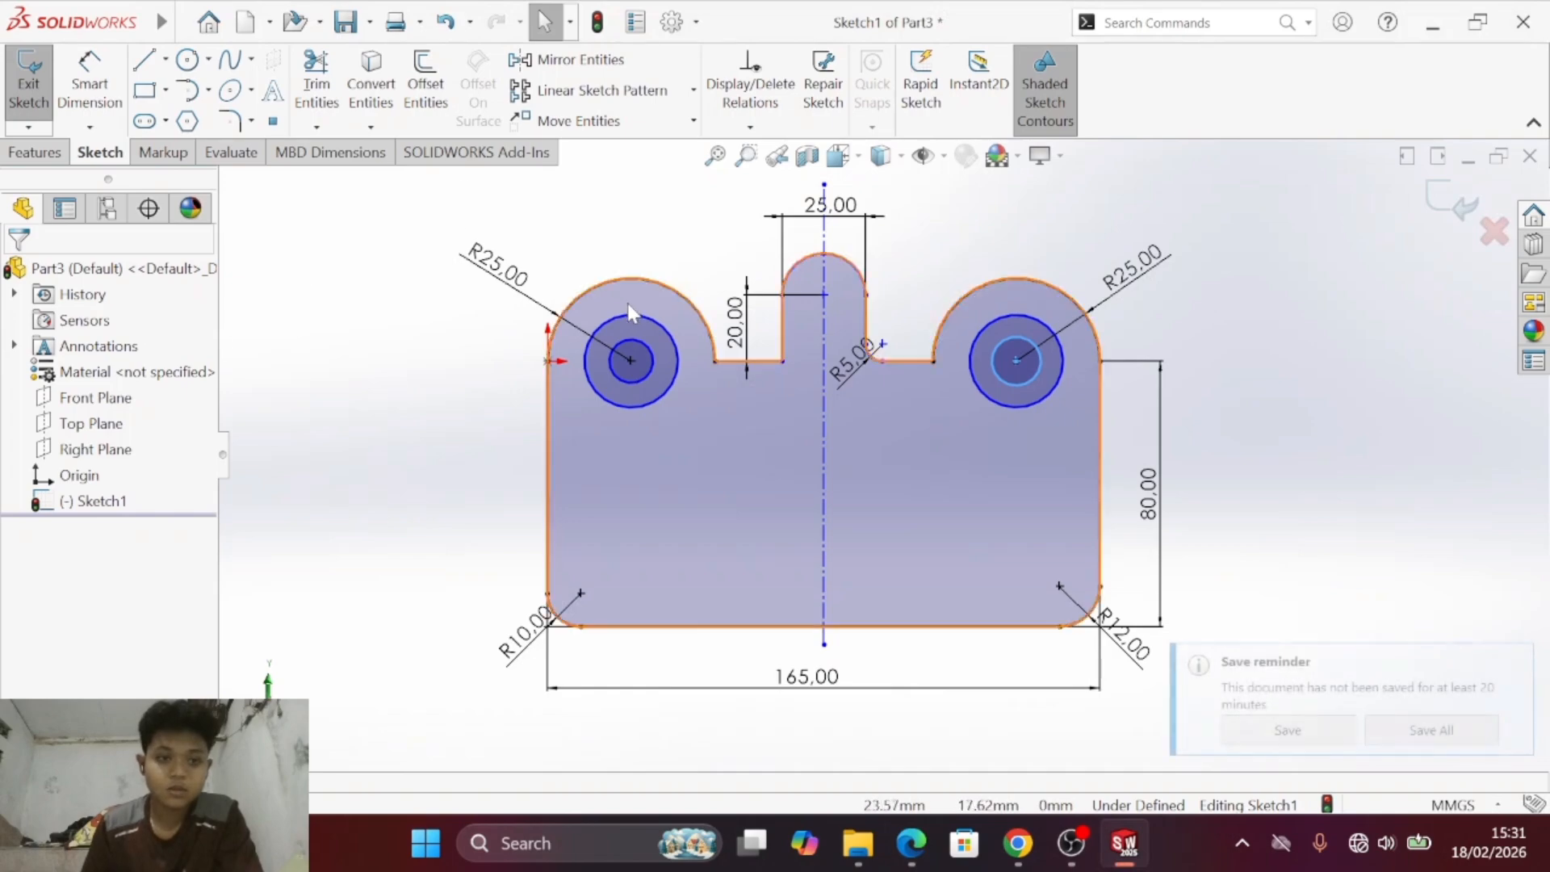
pyautogui.click(656, 323)
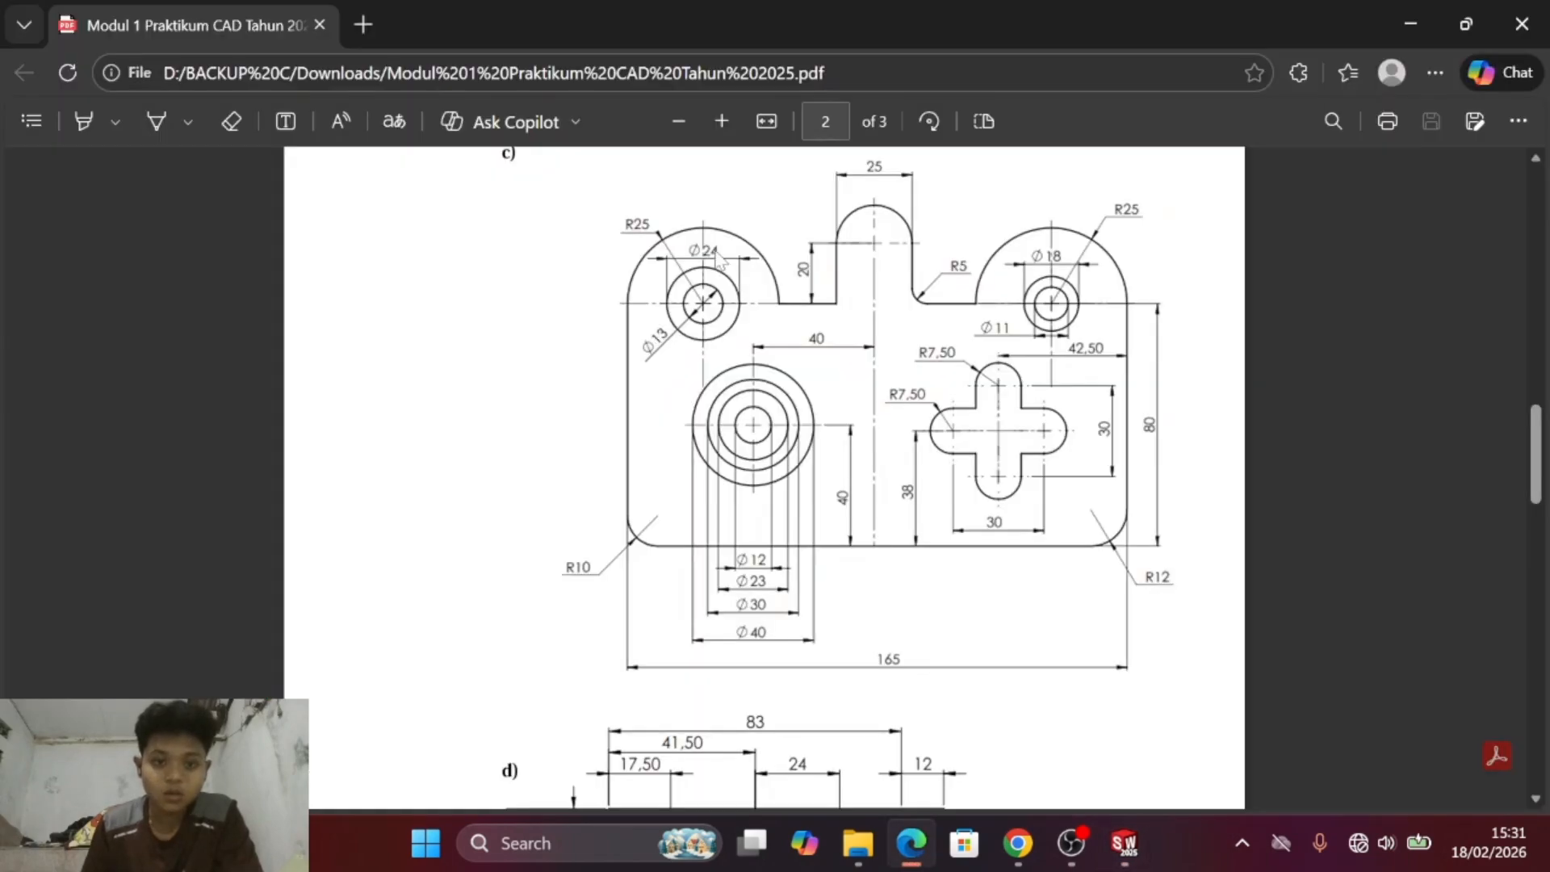
pyautogui.hotkey('alt', 'Tab')
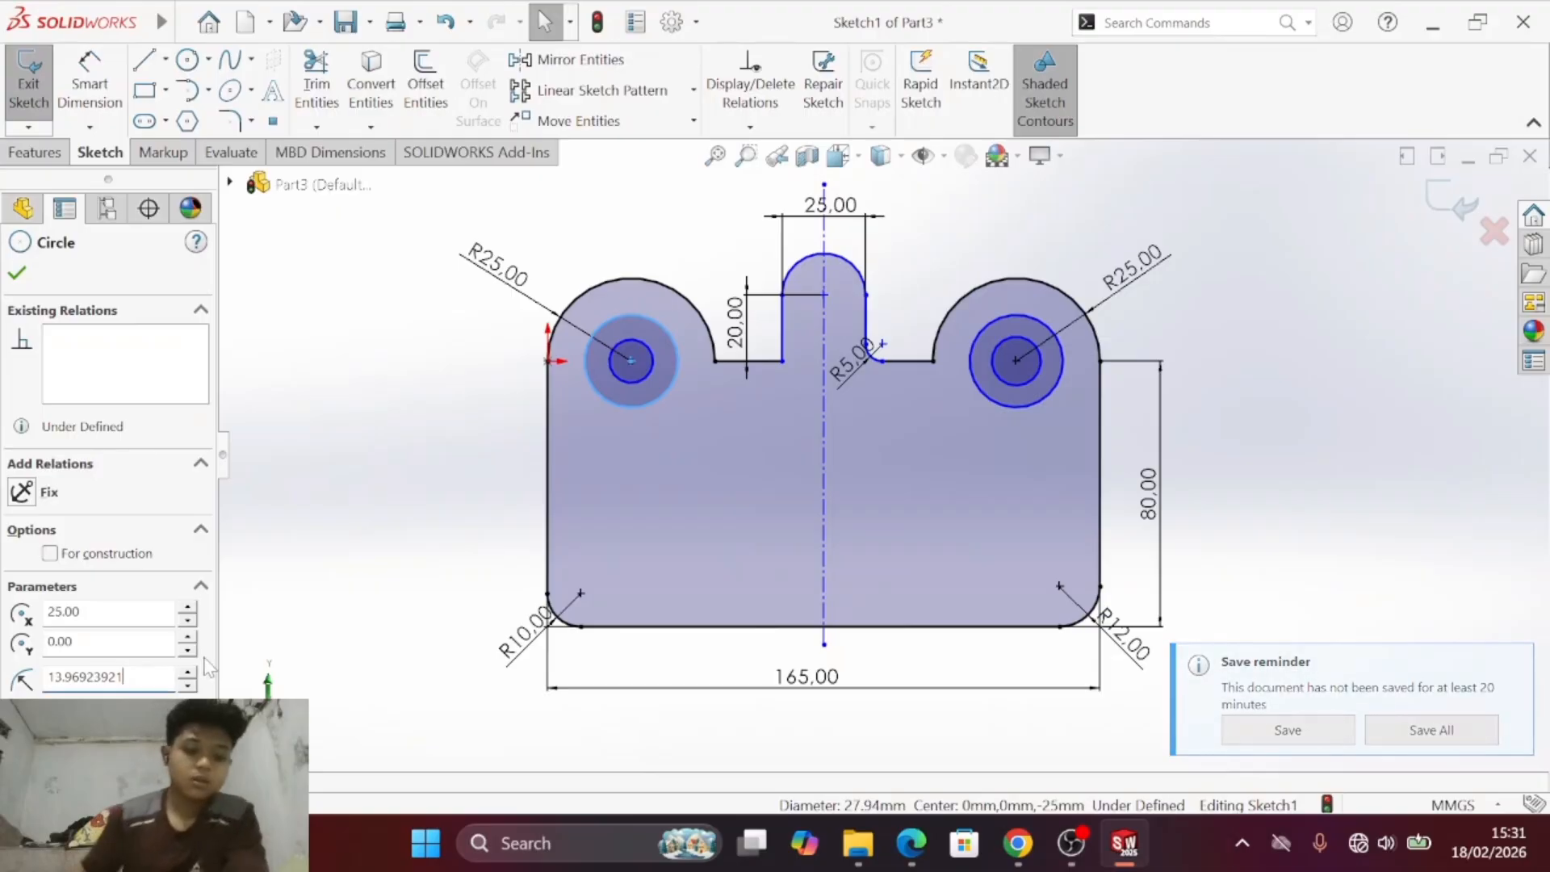
pyautogui.hotkey('ctrl', 'a')
pyautogui.write('12')
pyautogui.press('Return')
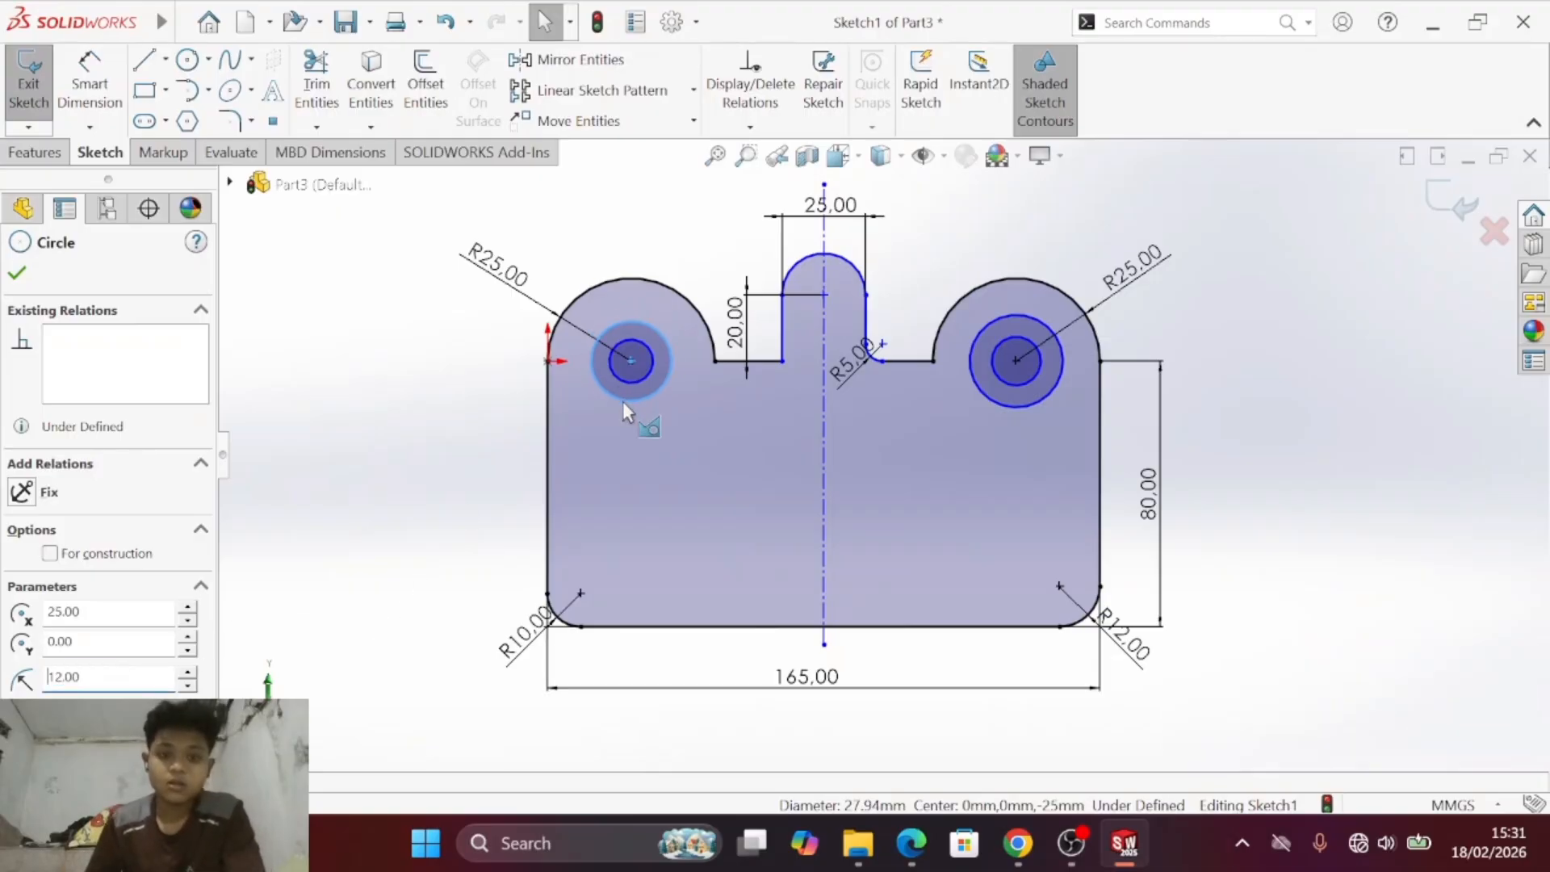
# - Recheck the PDF drawing and set the radius of the left lobe's inner circle to 6.50 mm
pyautogui.hotkey('alt', 'Tab')
pyautogui.hotkey('alt', 'Tab')
pyautogui.hotkey('alt', 'Tab')
pyautogui.hotkey('alt', 'Tab')
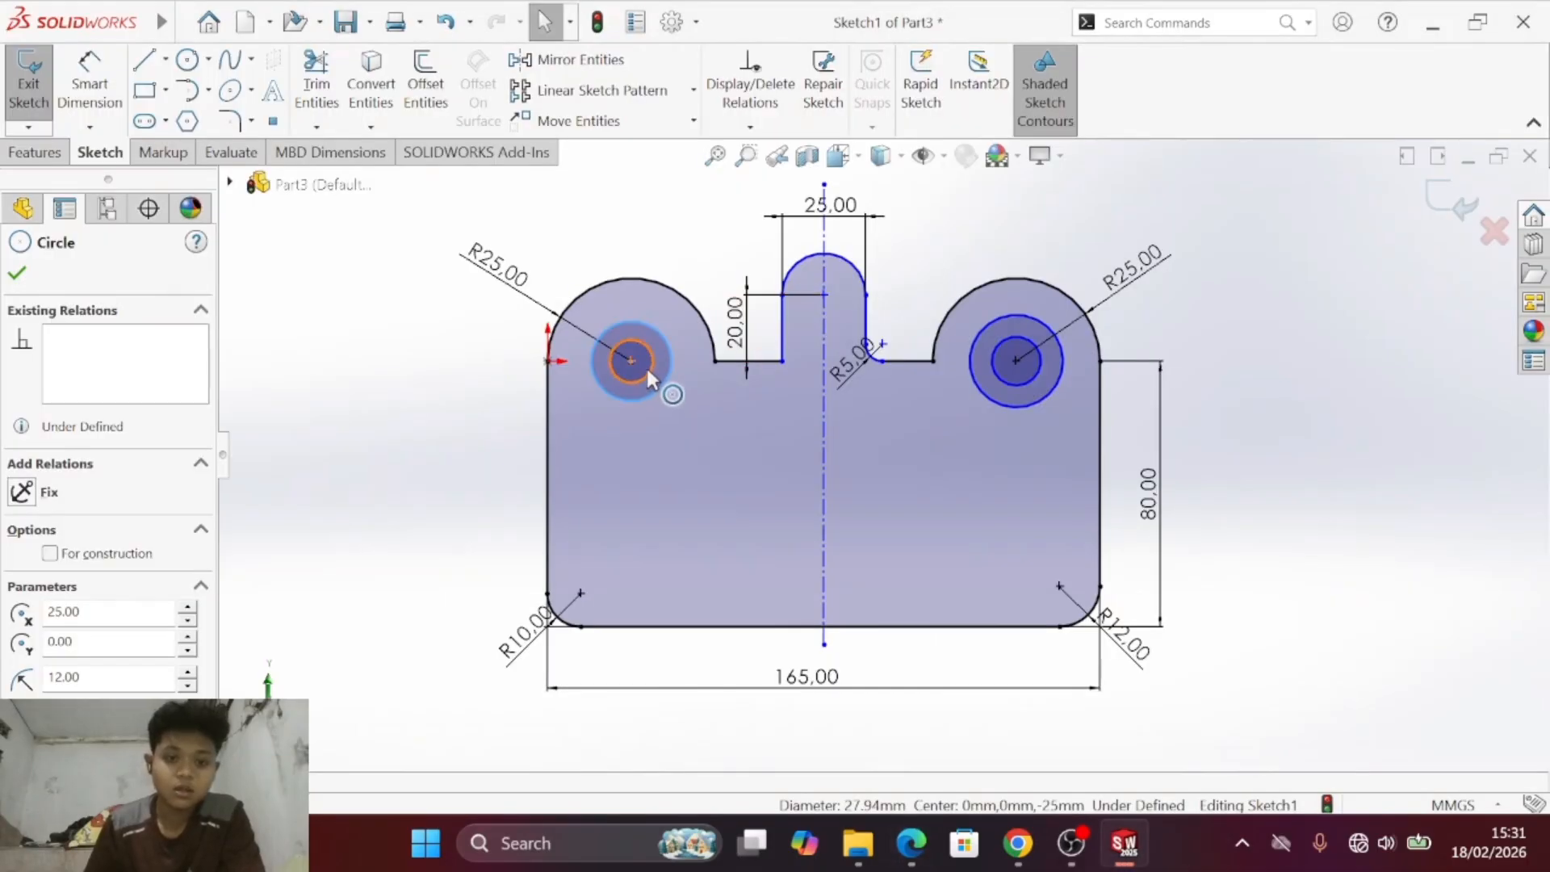
pyautogui.click(646, 370)
pyautogui.write('6.50')
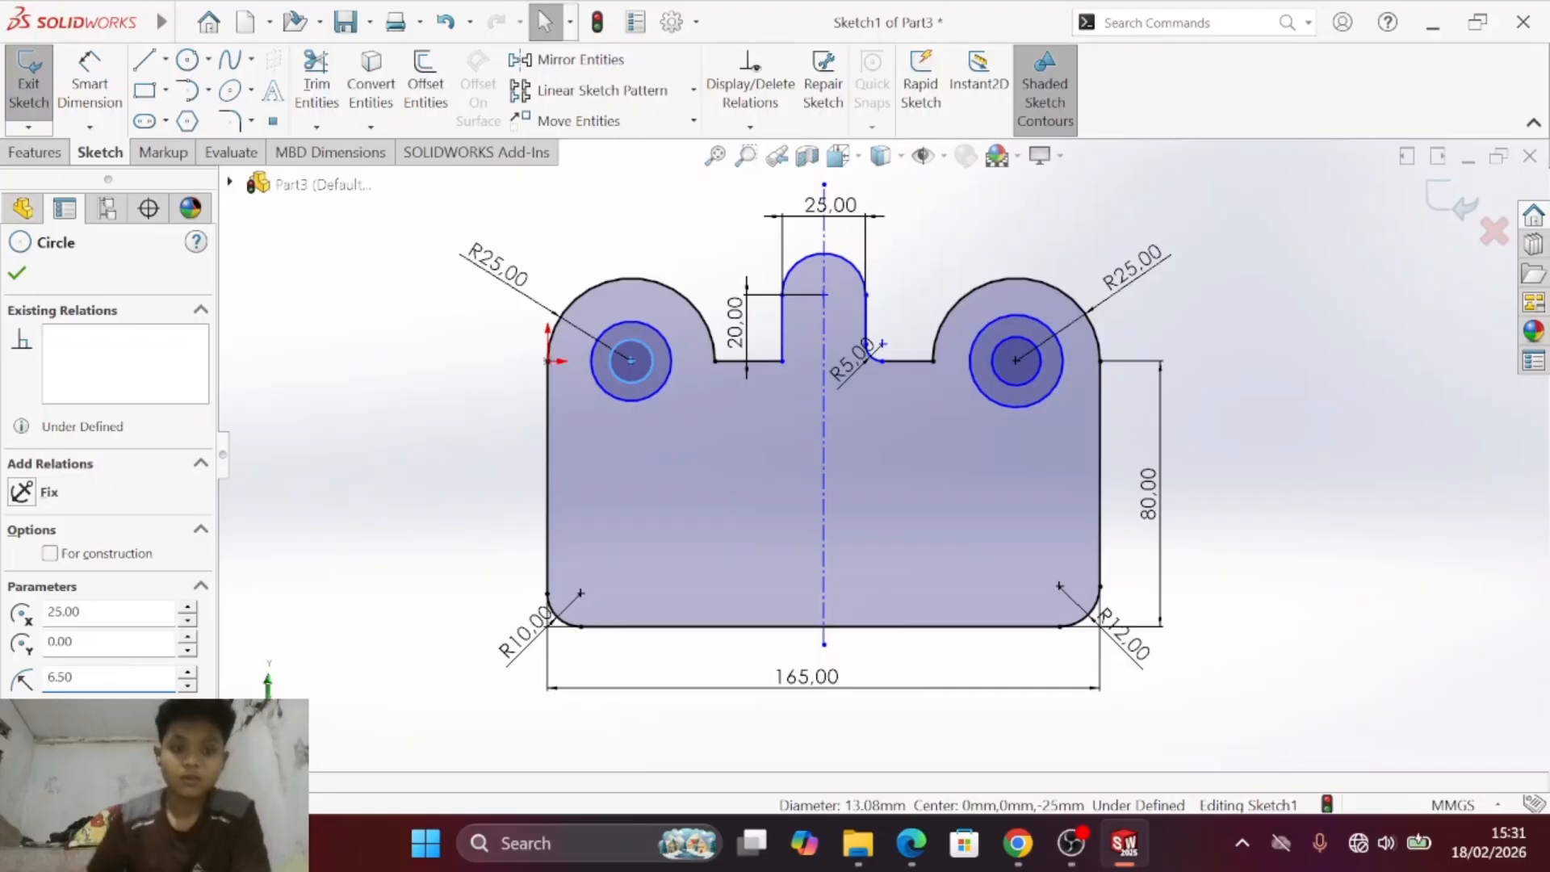
# - Dimension the diameter of the left lobe's outer circle and place the dimension text outside the circle, towards the lower right
pyautogui.click(90, 82)
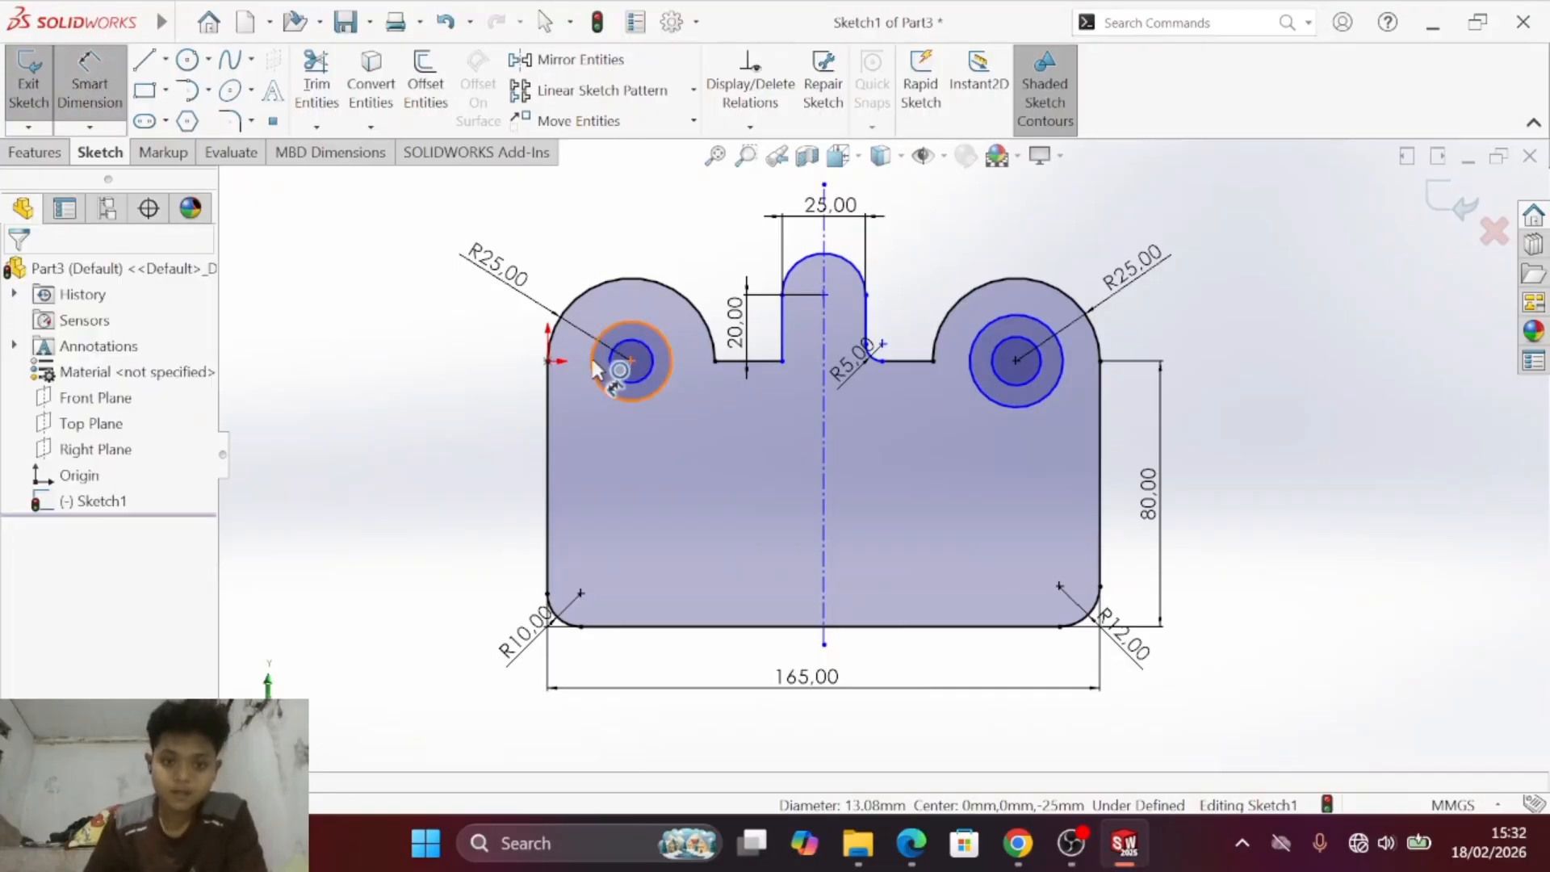
pyautogui.scroll(-5, 593, 365)
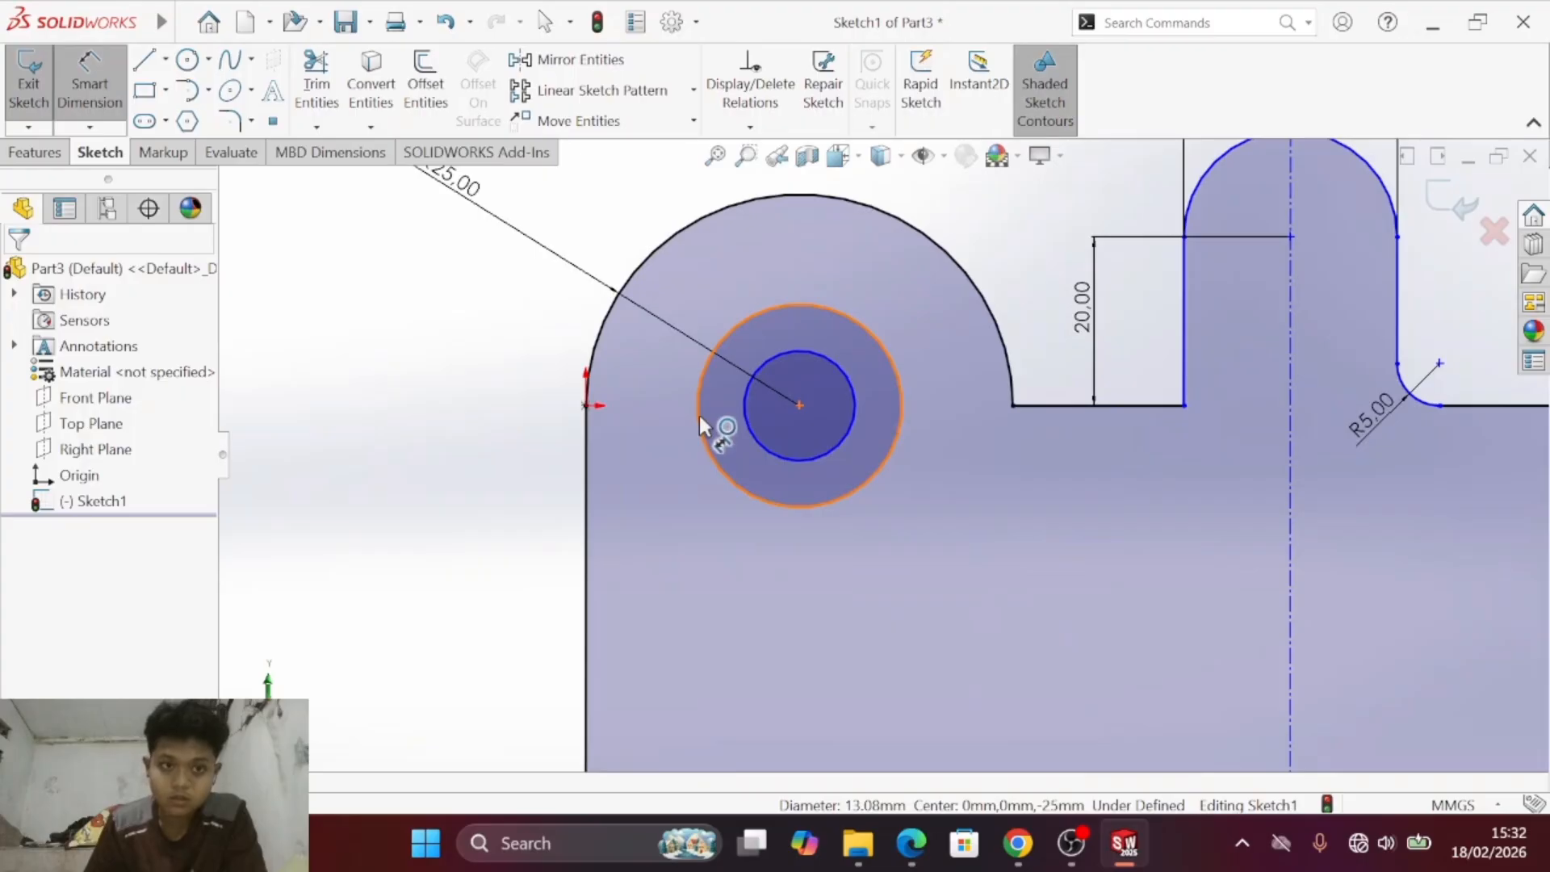
pyautogui.click(700, 415)
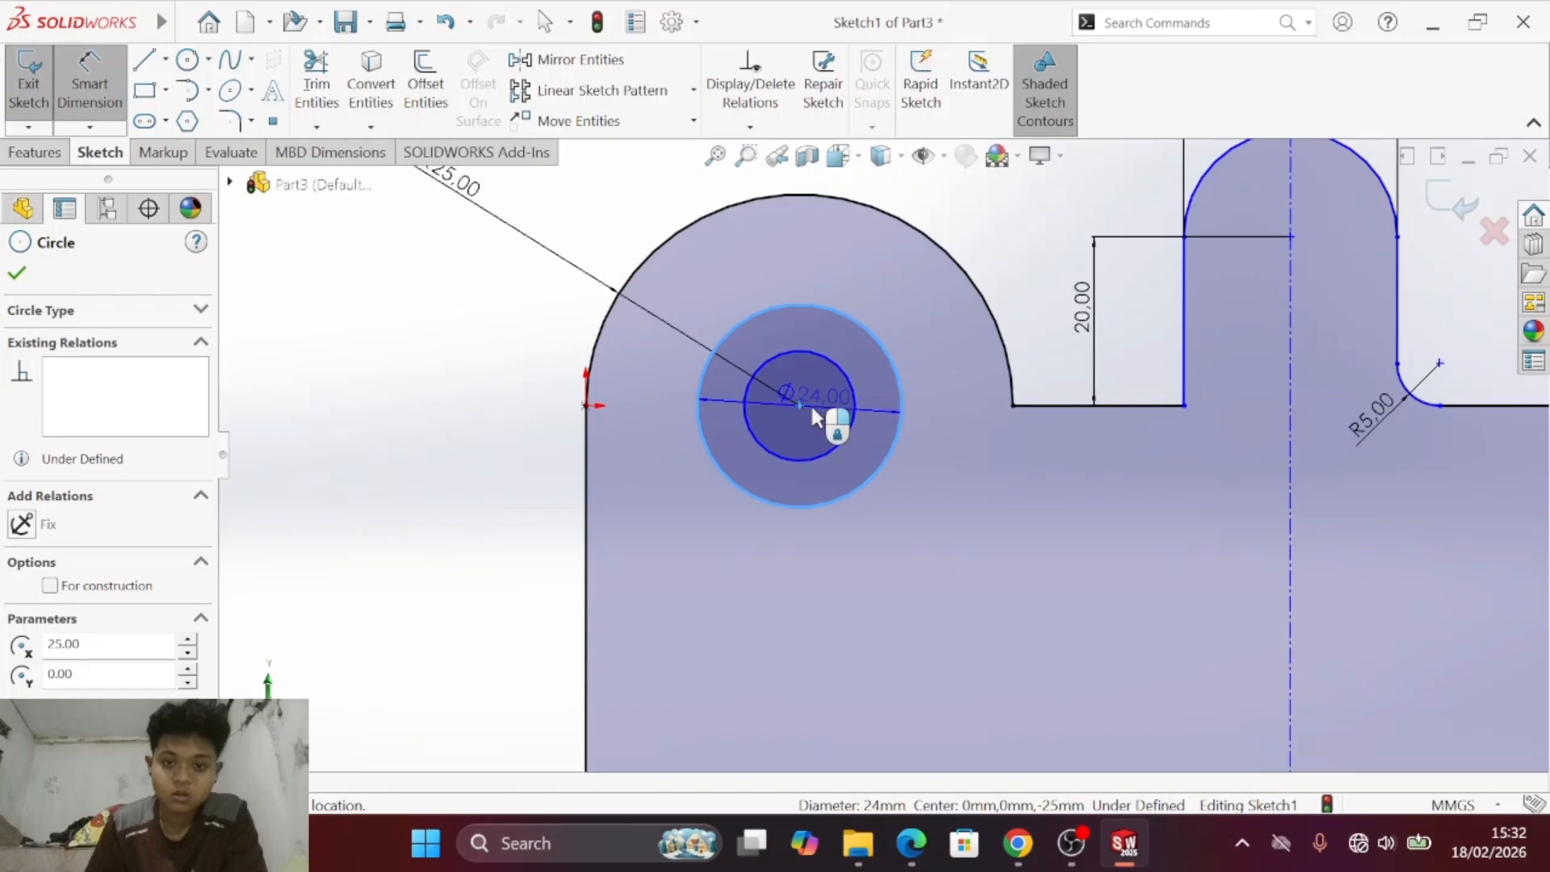
pyautogui.click(815, 407)
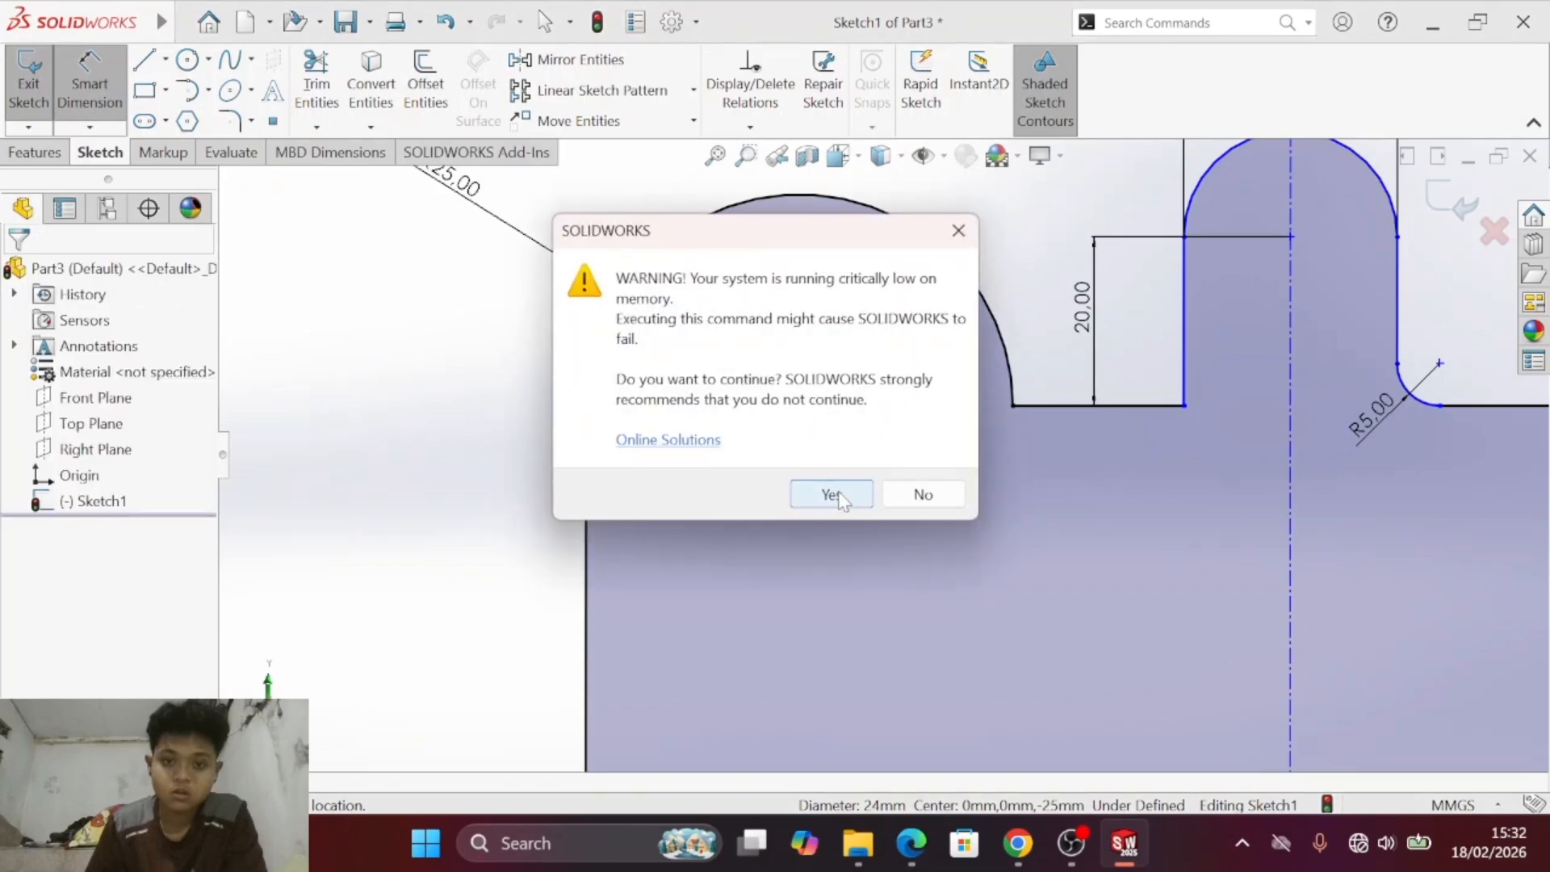
pyautogui.click(923, 494)
pyautogui.click(822, 414)
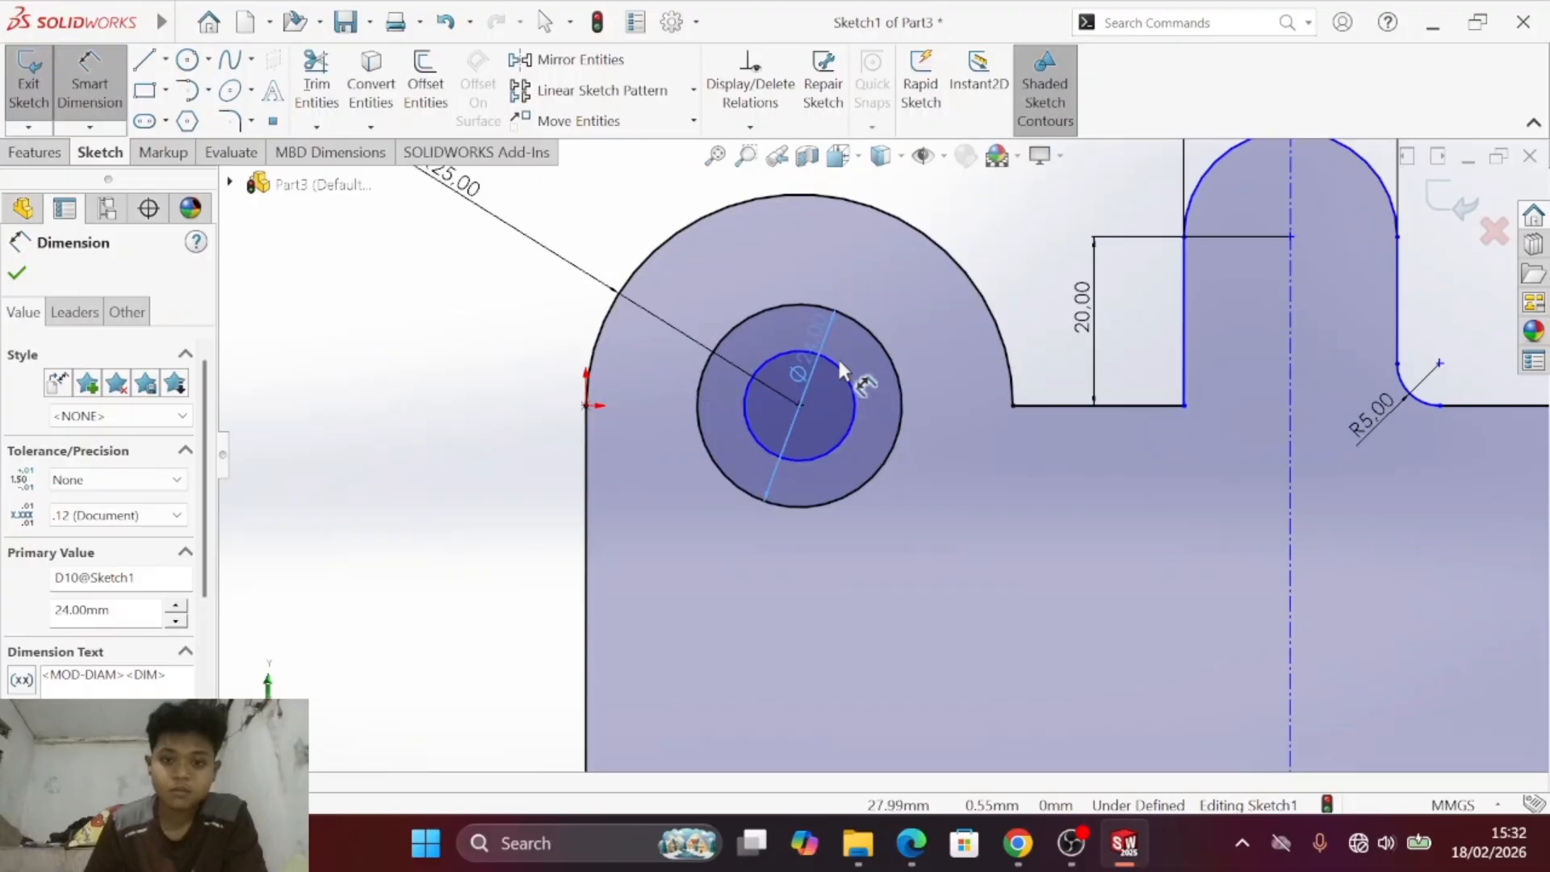
pyautogui.moveTo(840, 363); pyautogui.dragTo(834, 418)
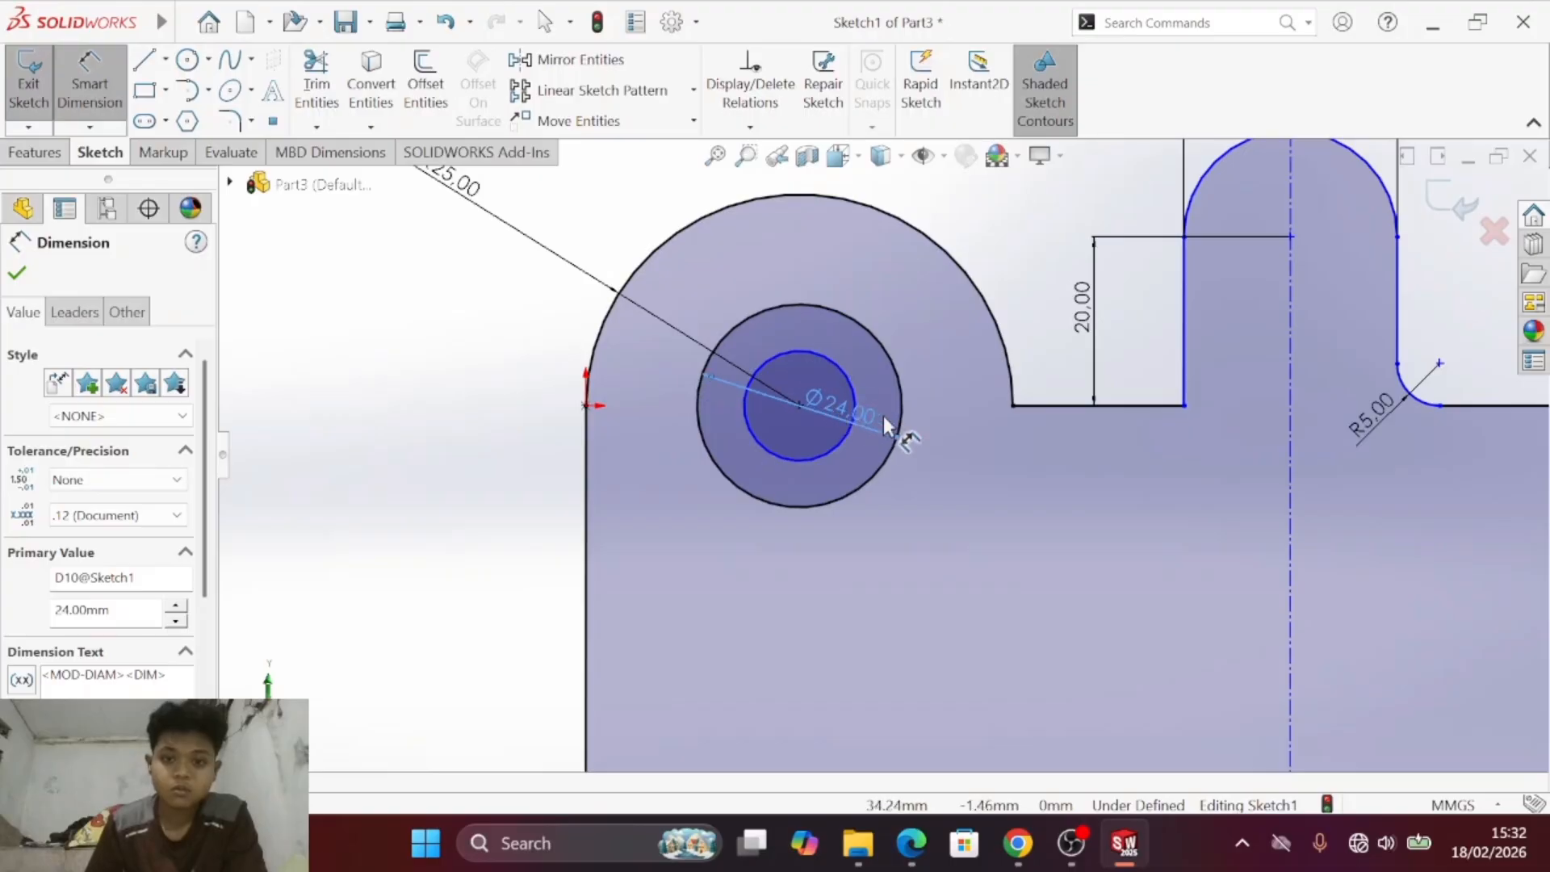
pyautogui.press('Escape')
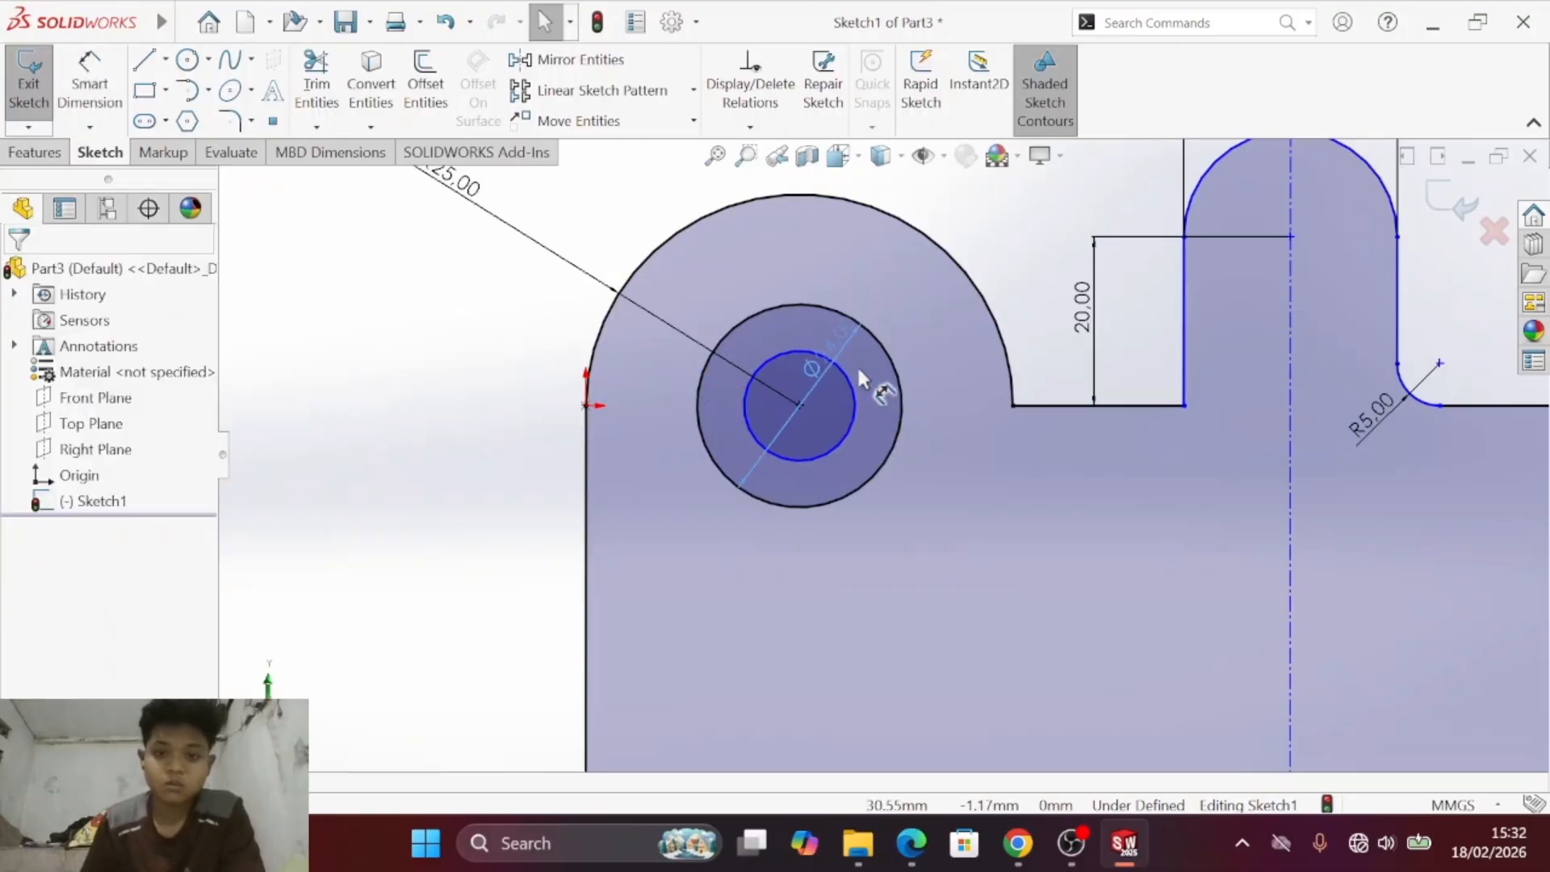
pyautogui.moveTo(839, 246); pyautogui.dragTo(1023, 526)
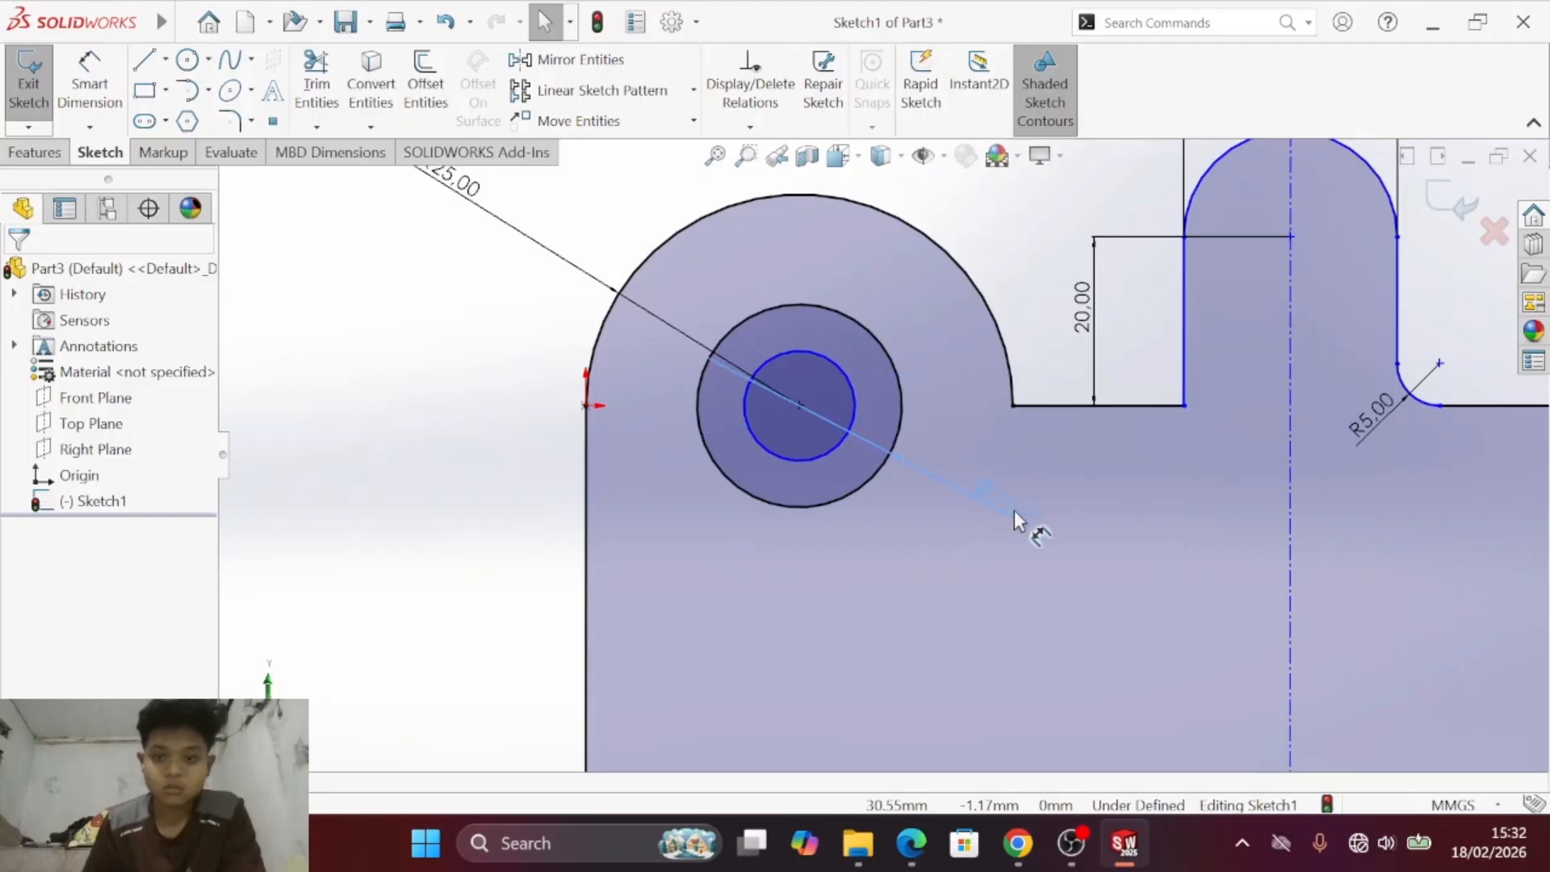
pyautogui.press('Escape')
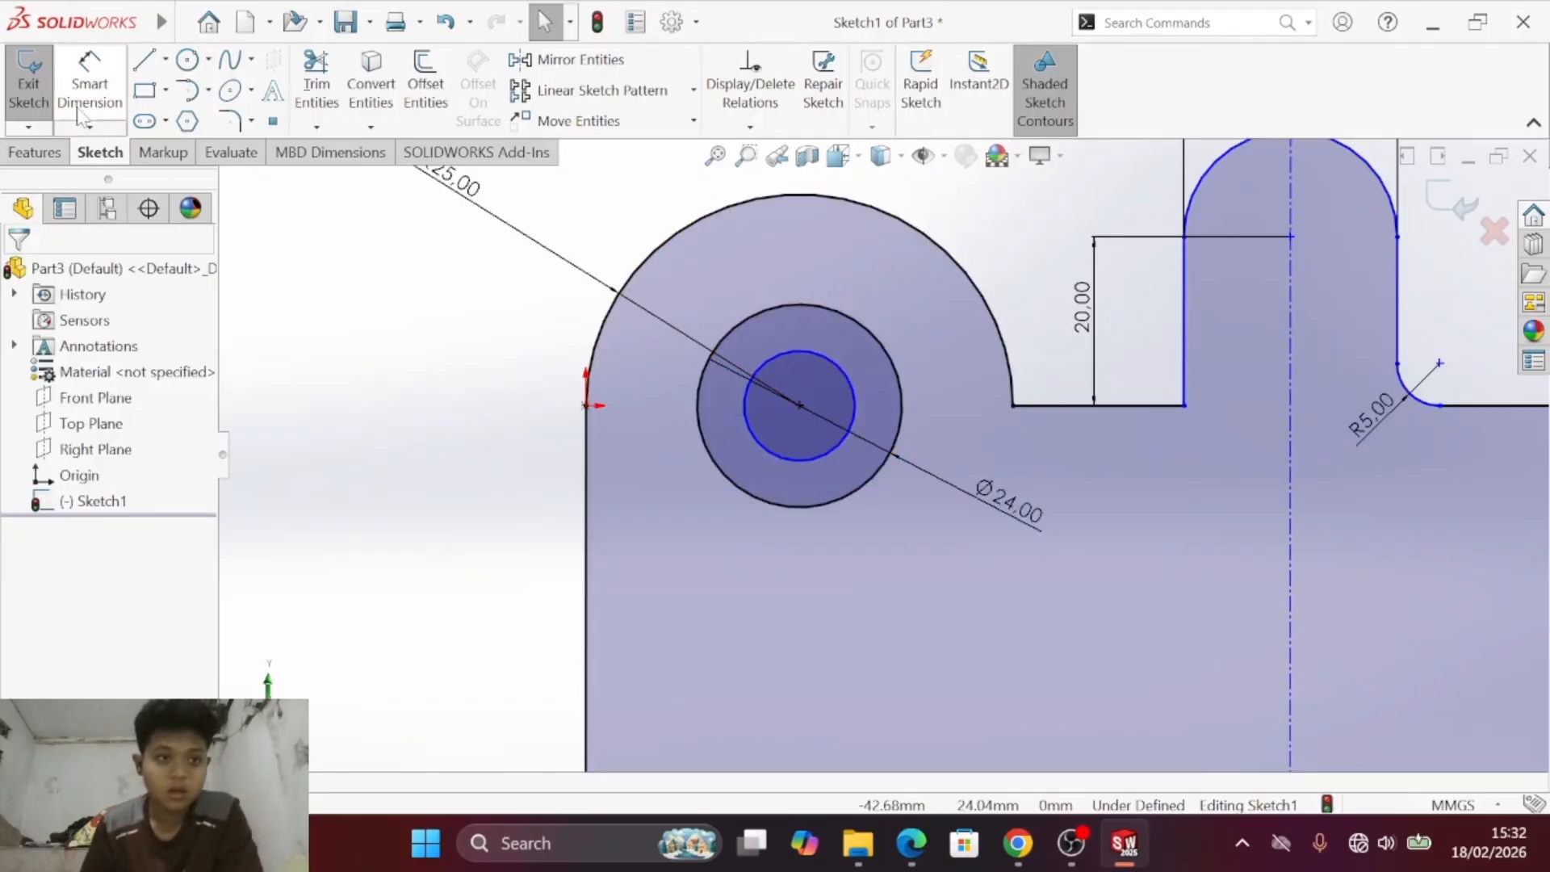
# - Dimension the diameter of the left lobe's inner circle, placing the text below and to the left of the circles
pyautogui.click(105, 71)
pyautogui.click(777, 459)
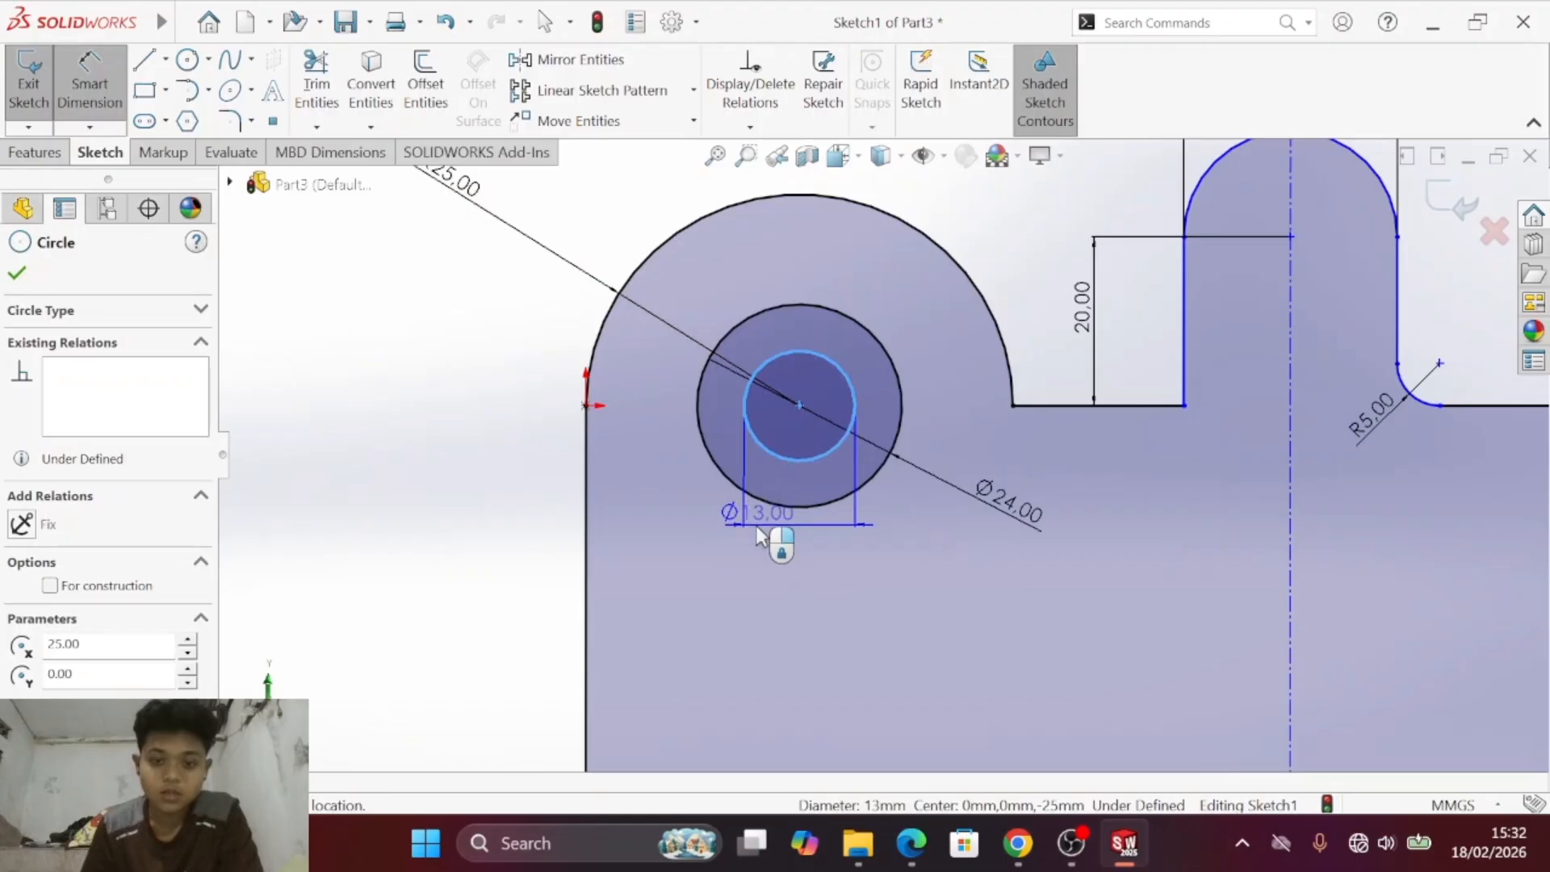
pyautogui.click(700, 558)
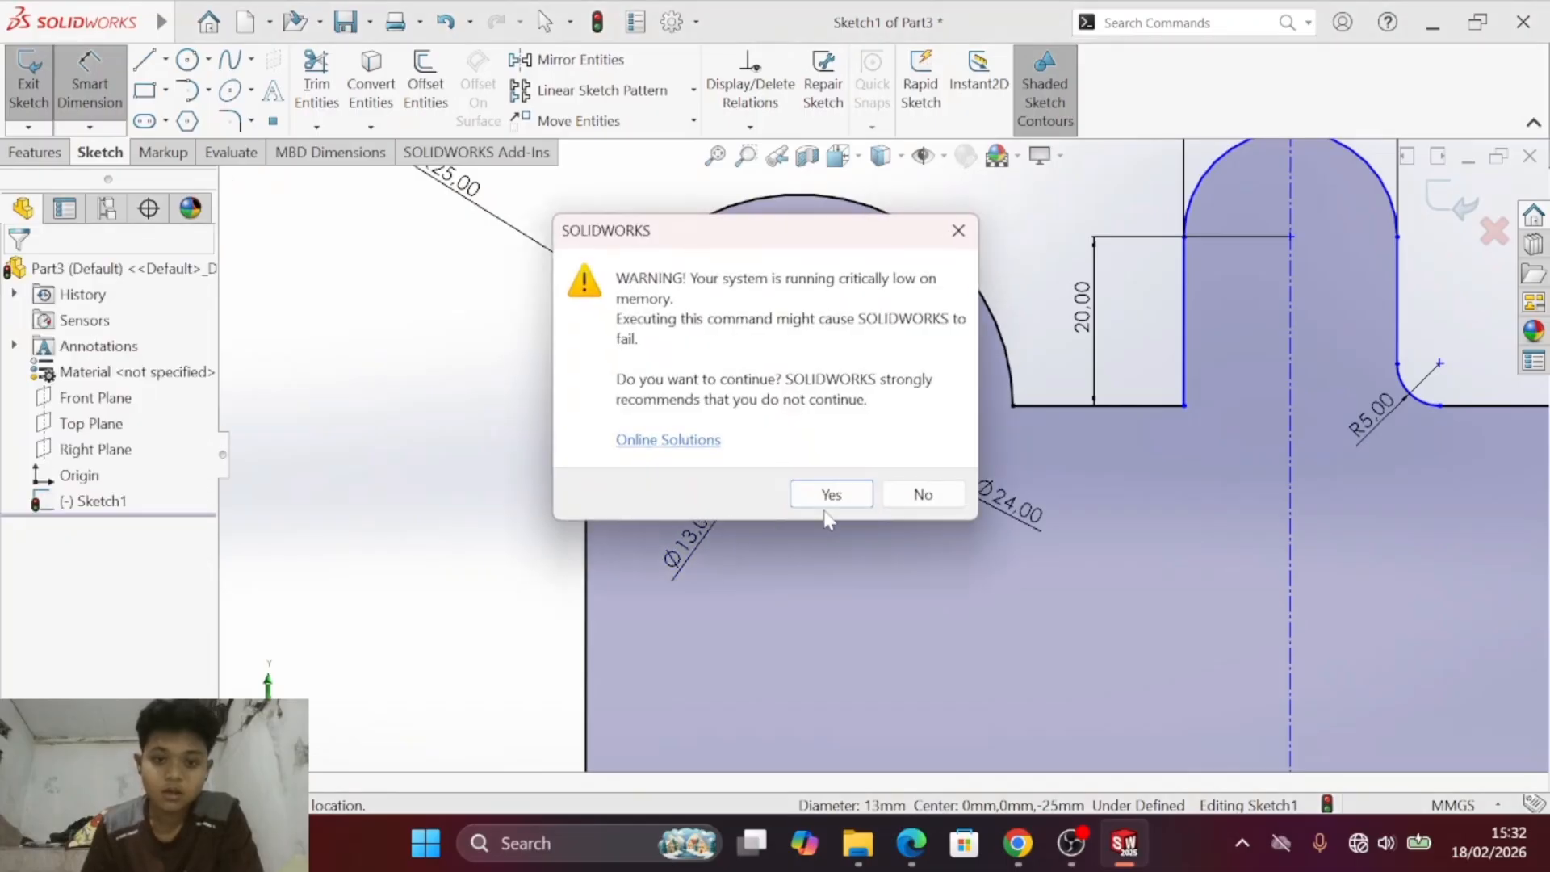
pyautogui.click(906, 492)
pyautogui.press('Escape')
pyautogui.scroll(6, 873, 493)
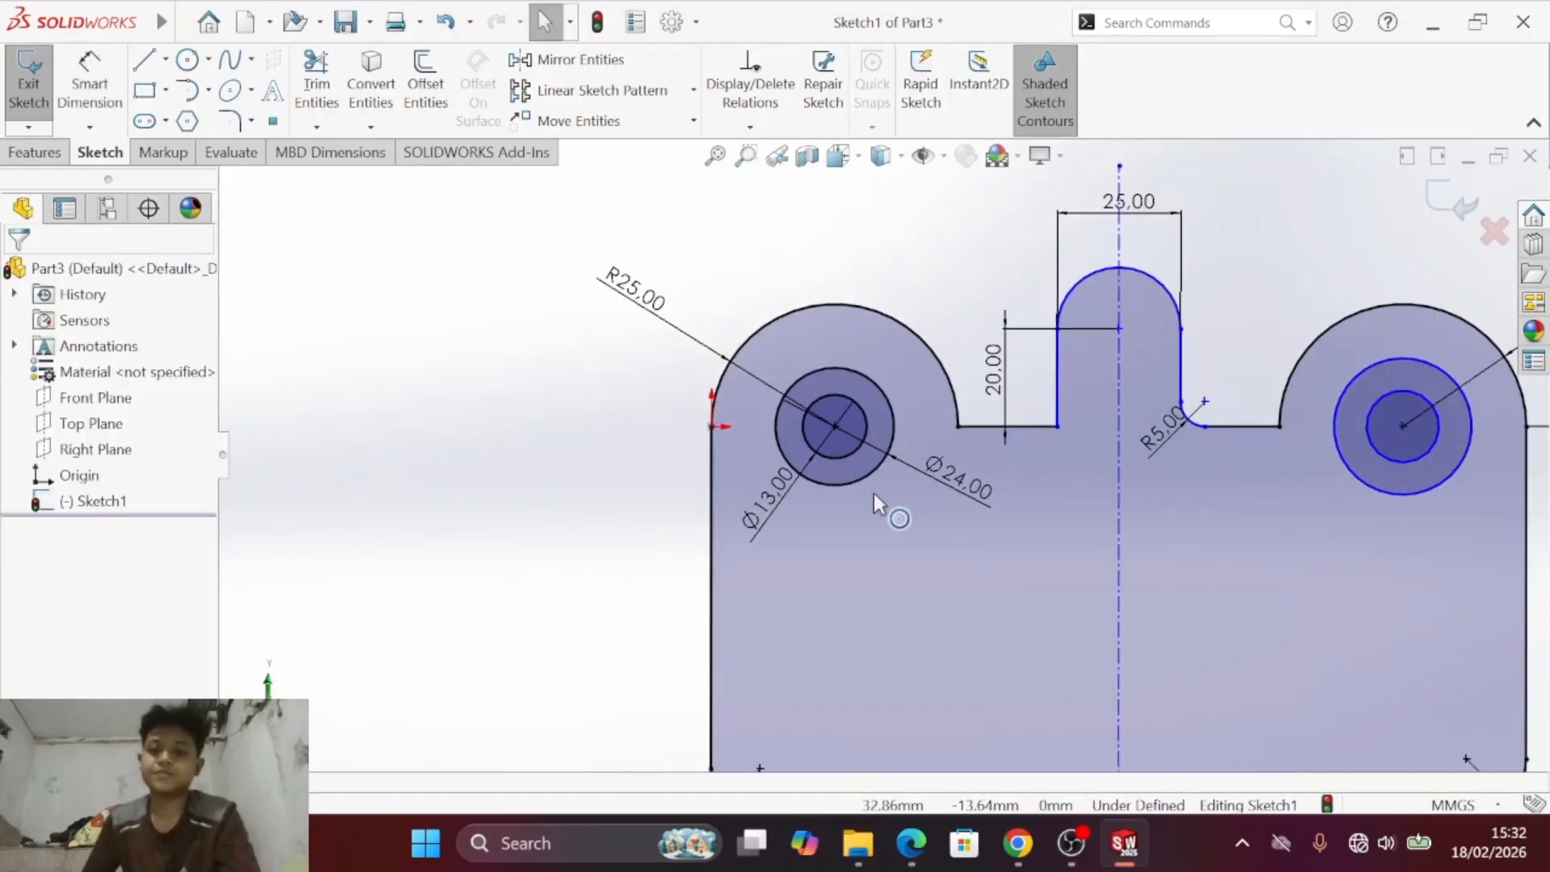
# - Compare the left lobe's dimensioned circles with drawing c) in the PDF and examine the circles in the right lobe
pyautogui.hotkey('alt', 'Tab')
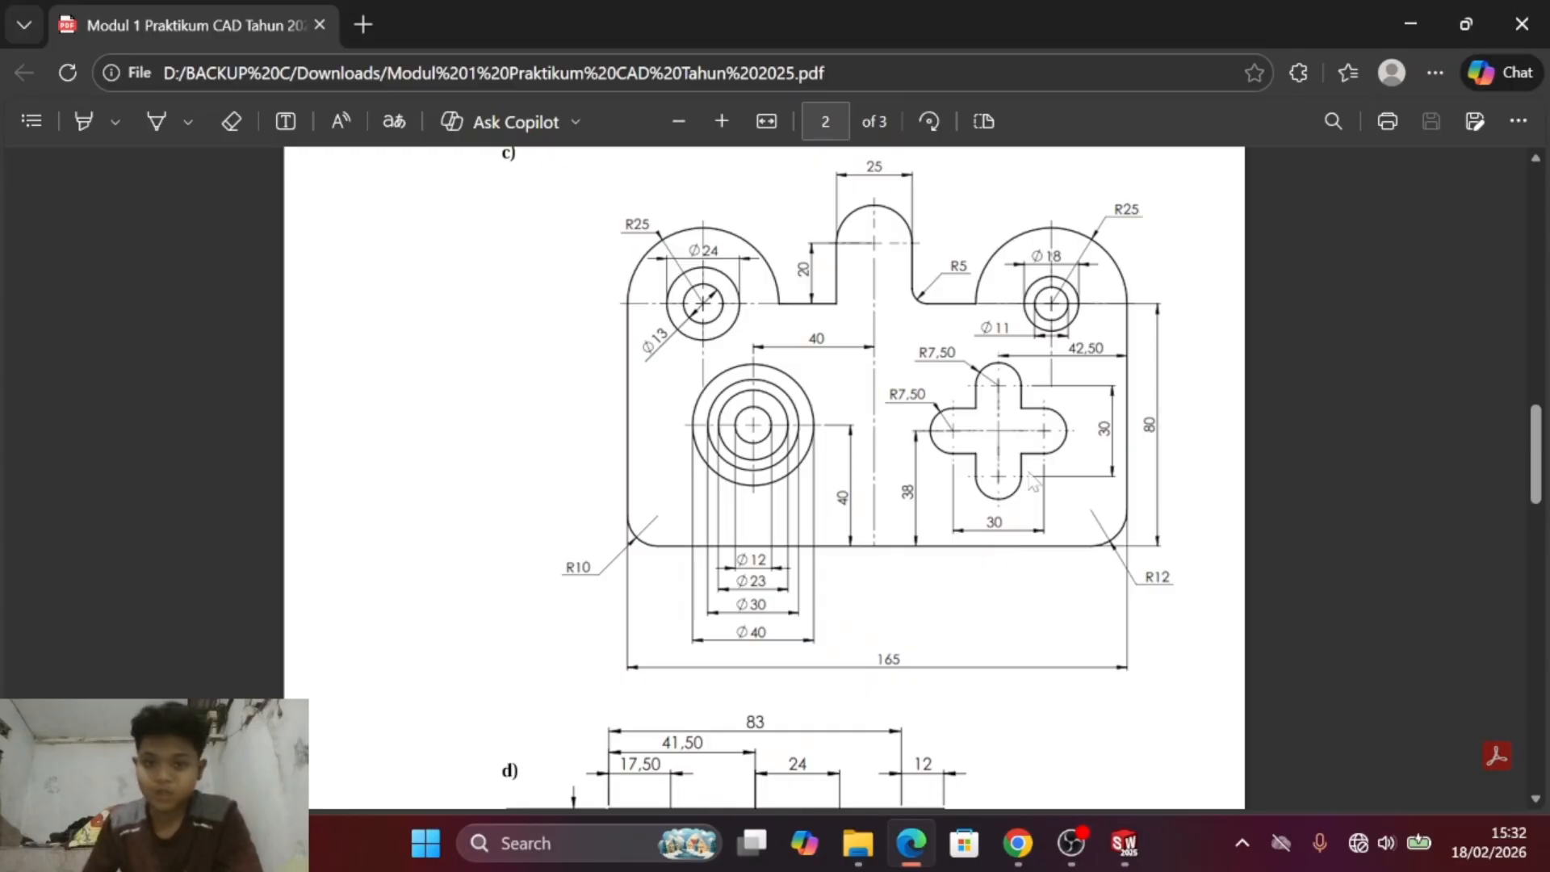
pyautogui.hotkey('alt', 'Tab')
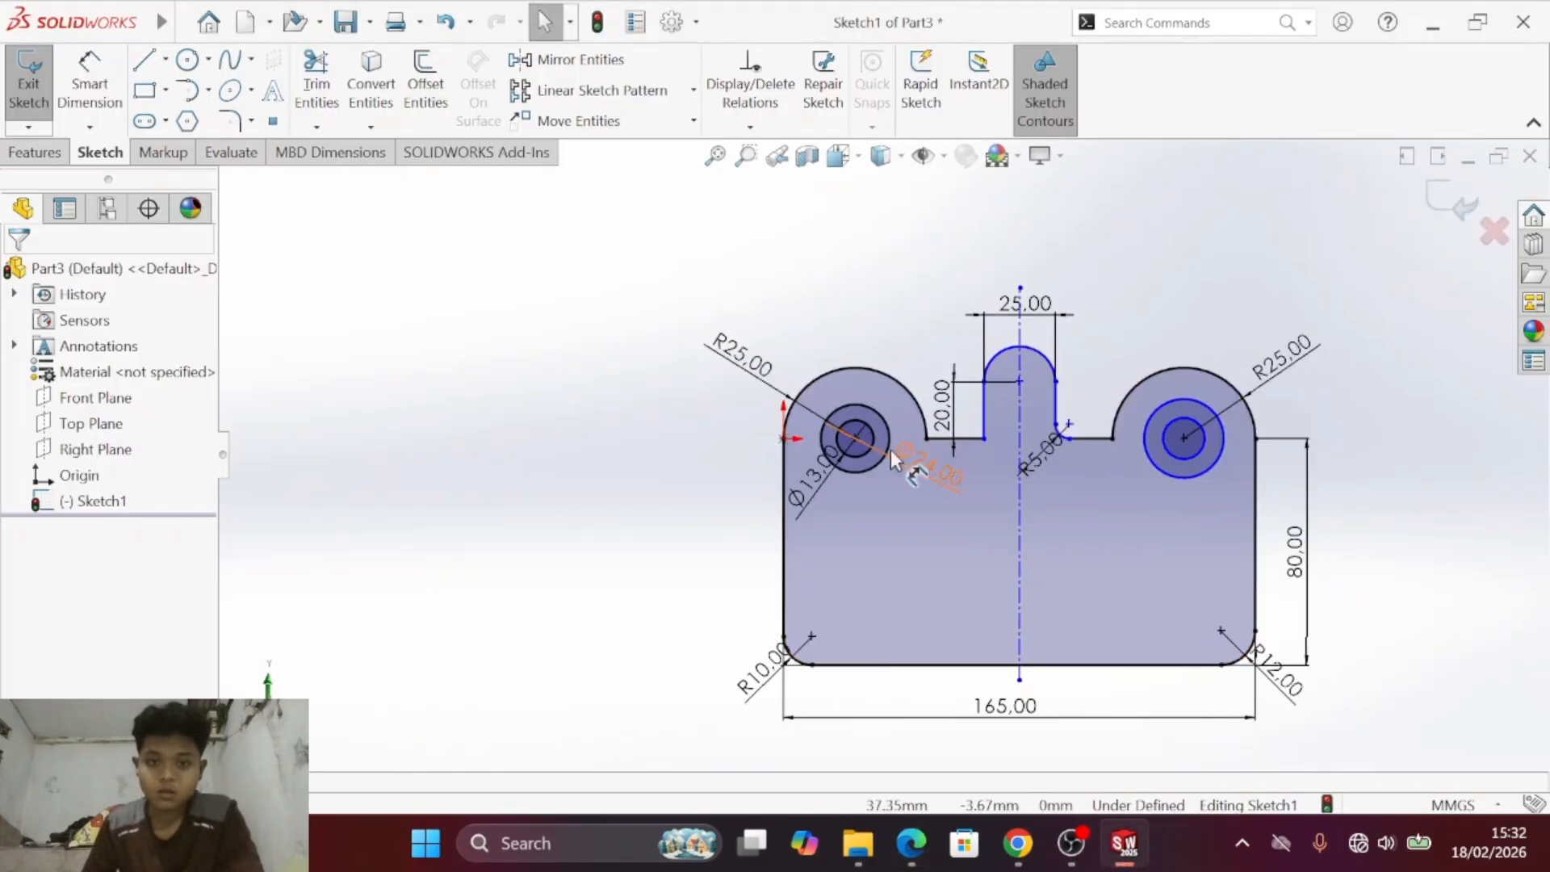
pyautogui.click(929, 481)
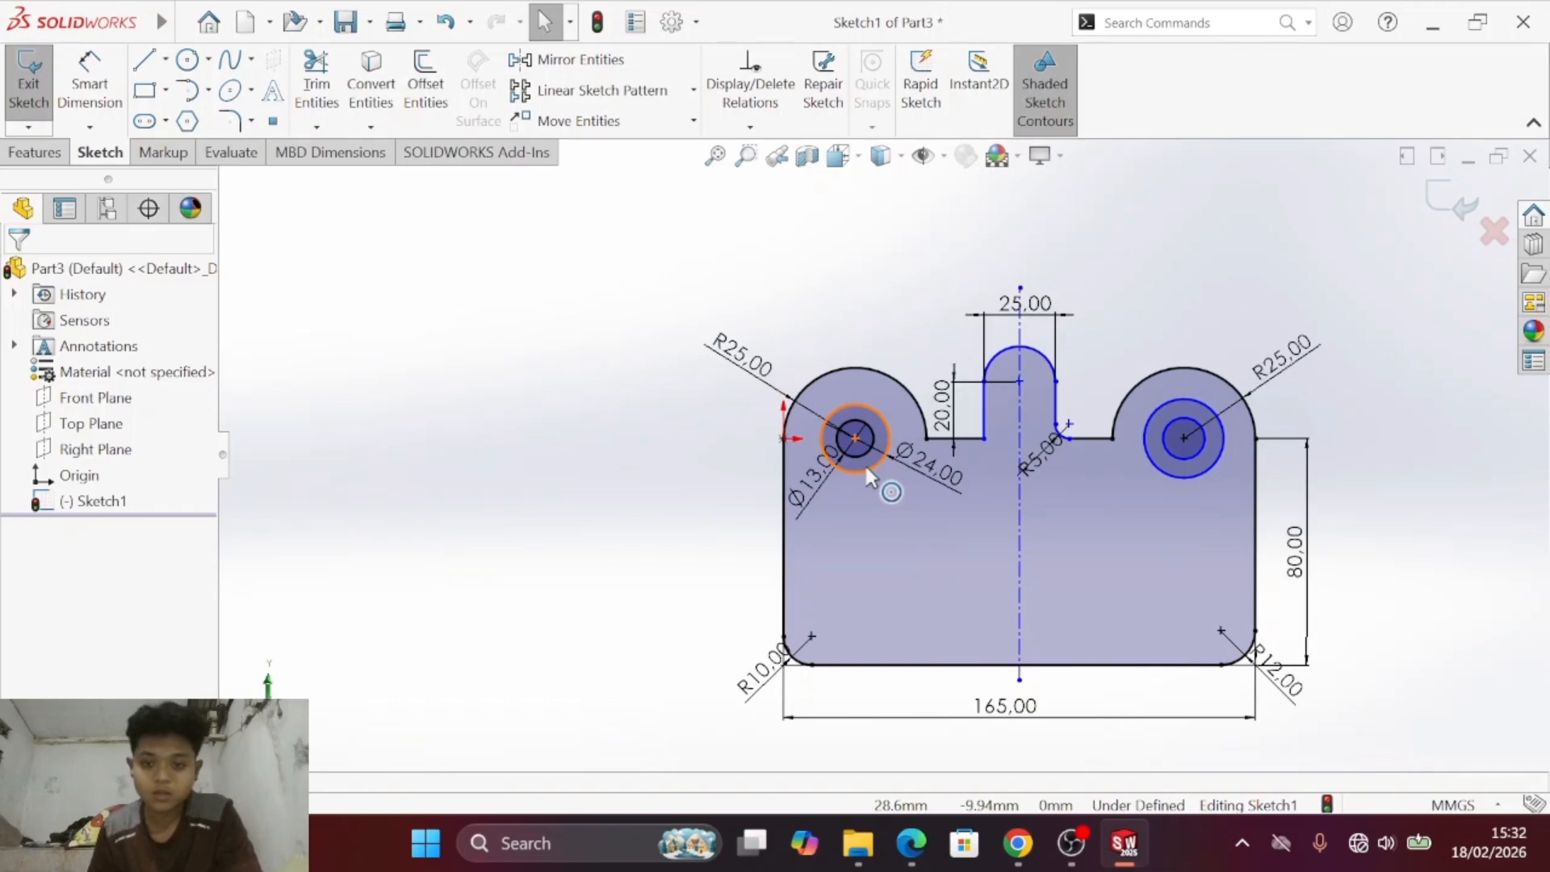
pyautogui.scroll(2, 866, 470)
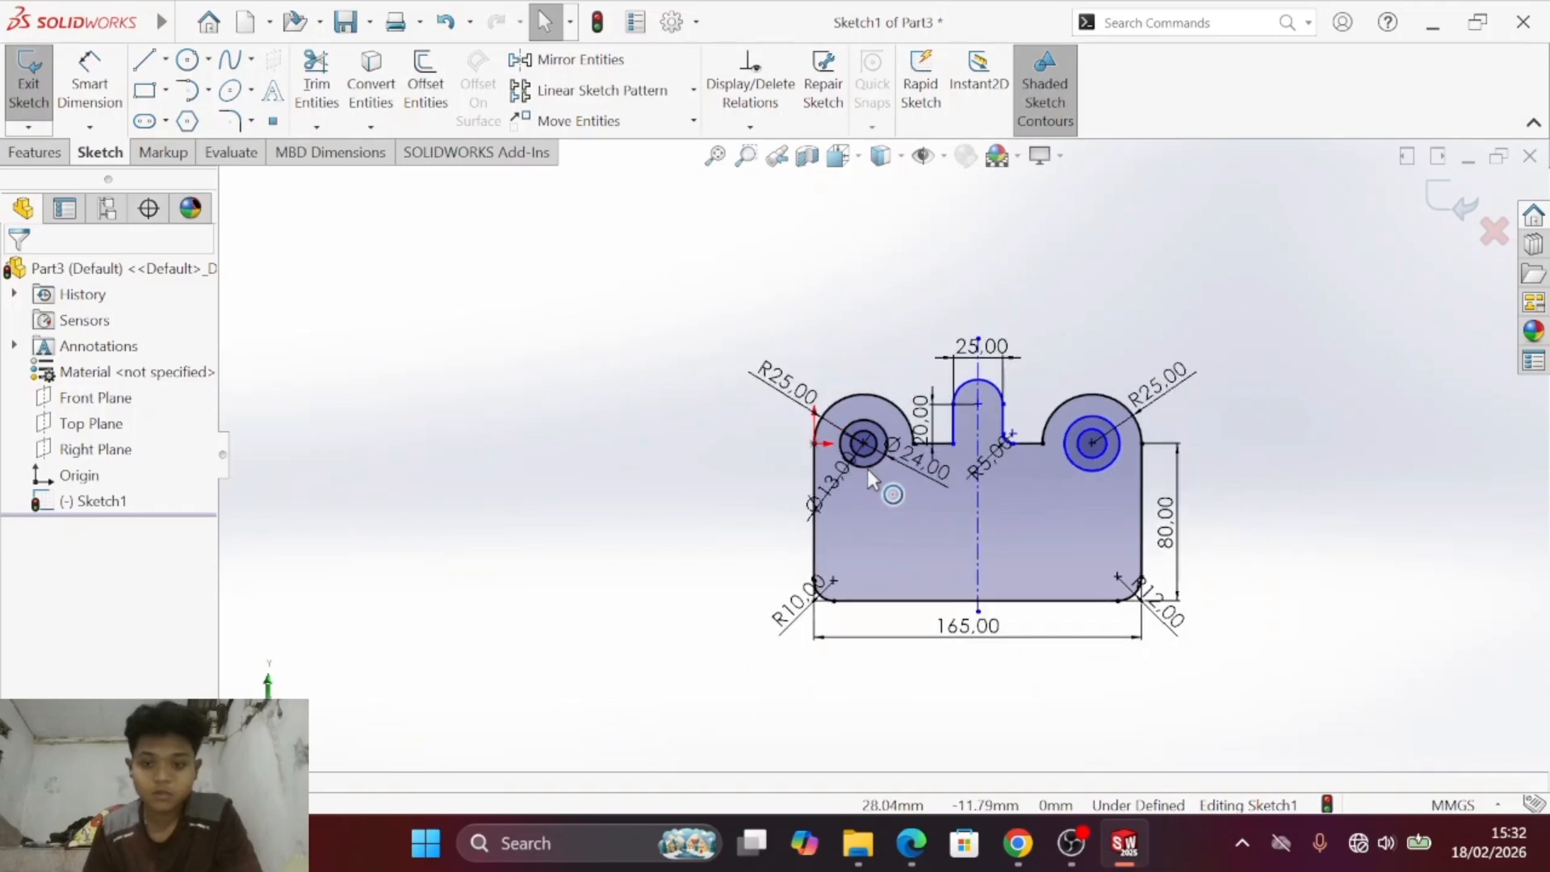
pyautogui.scroll(-5, 869, 466)
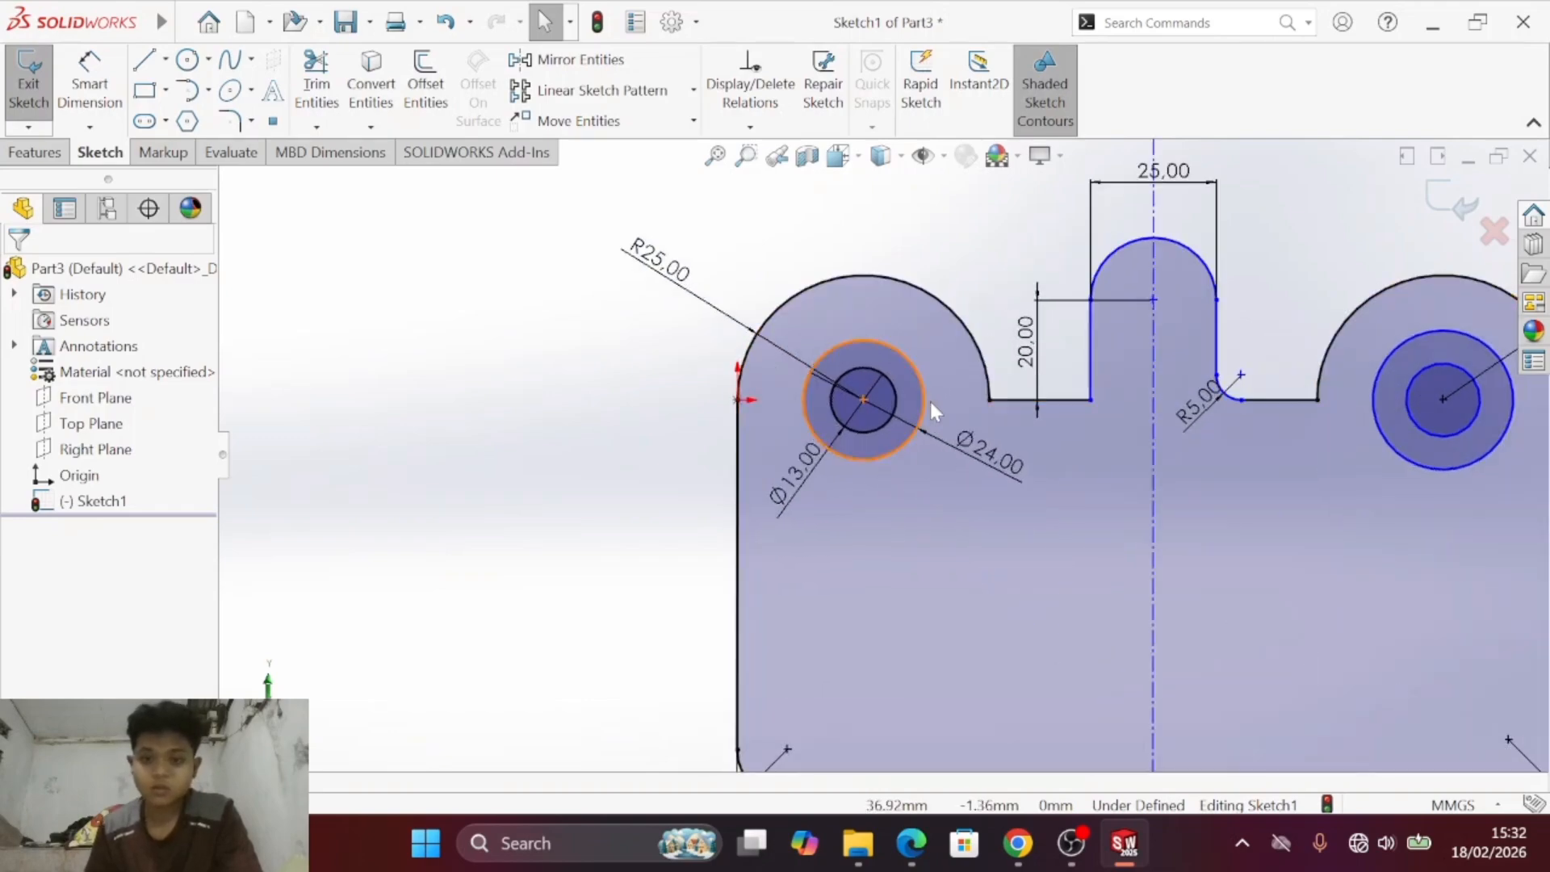
pyautogui.press('s')
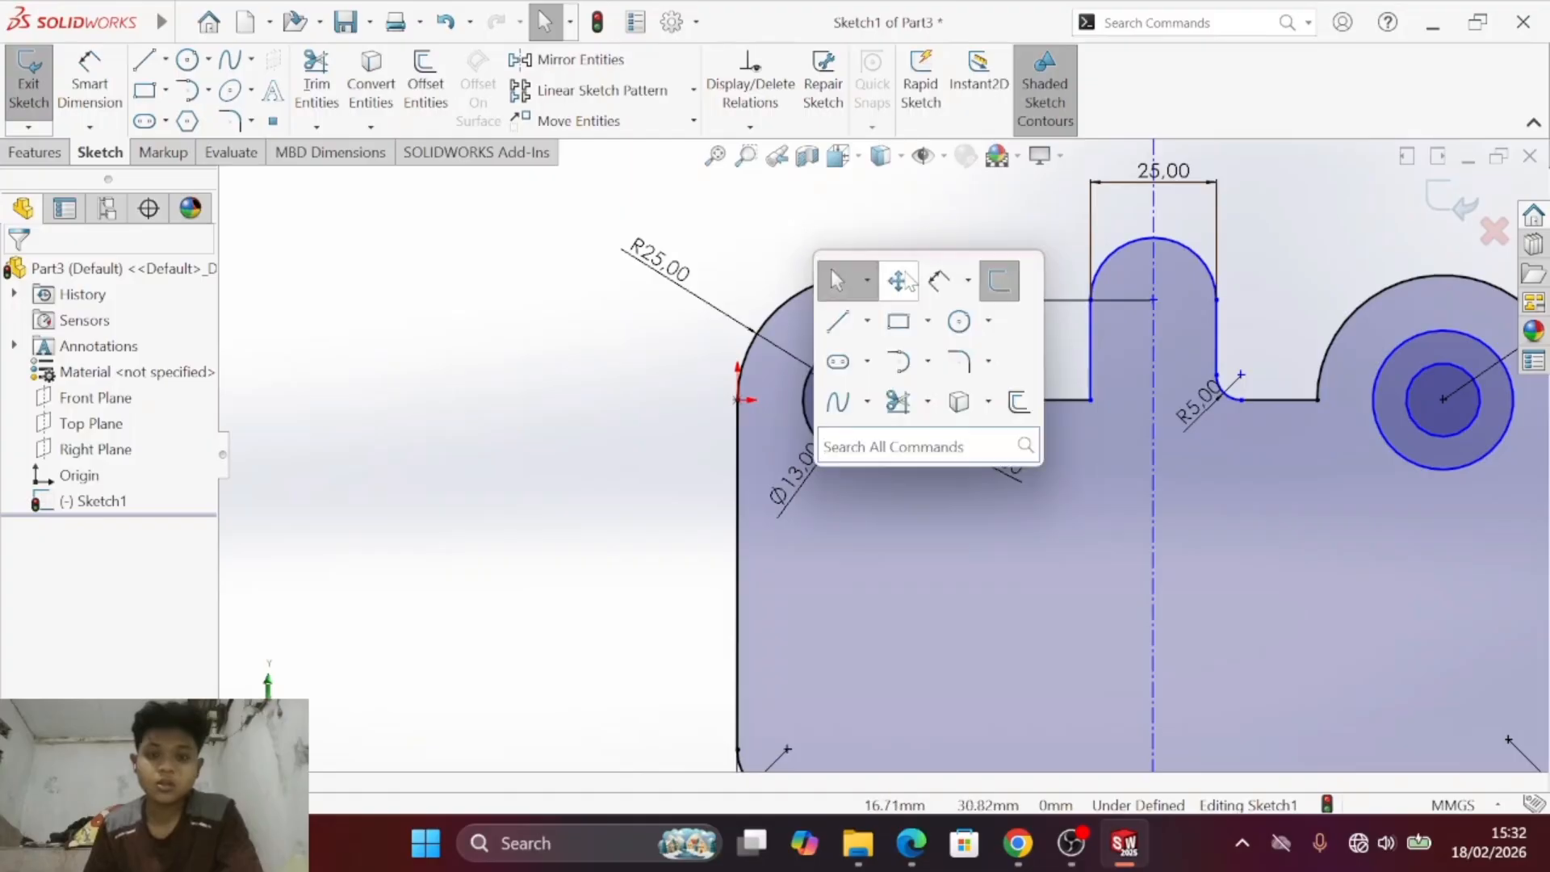
pyautogui.click(902, 286)
pyautogui.moveTo(1000, 251); pyautogui.dragTo(636, 242)
pyautogui.scroll(-2, 710, 389)
pyautogui.scroll(4, 711, 389)
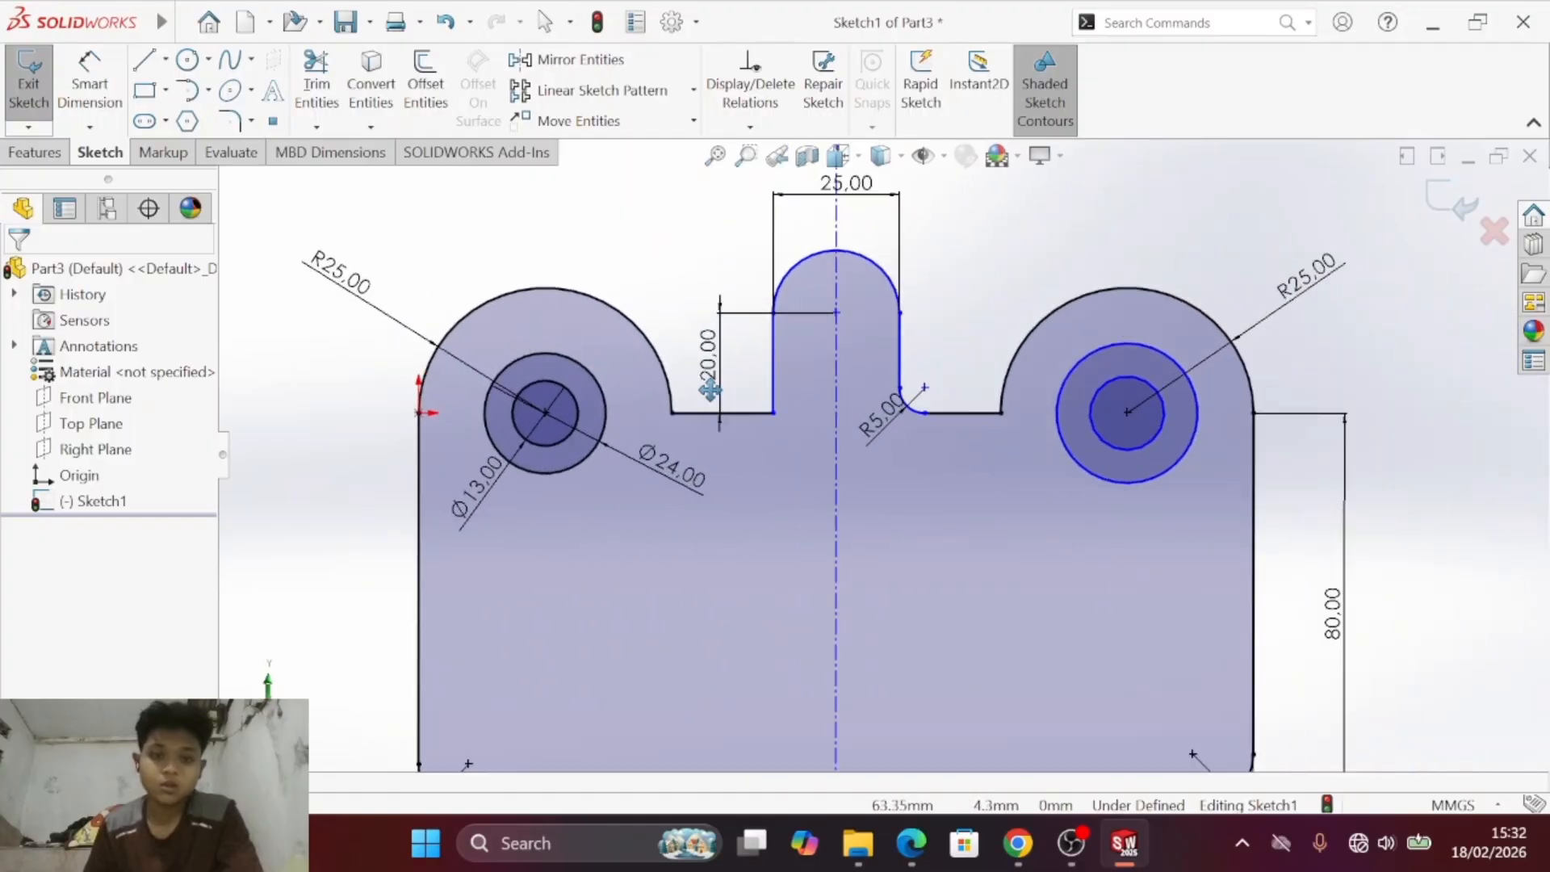
# - Recheck drawing c) in the PDF and delete the diameter dimension of the left lobe's outer circle
pyautogui.hotkey('alt', 'Tab')
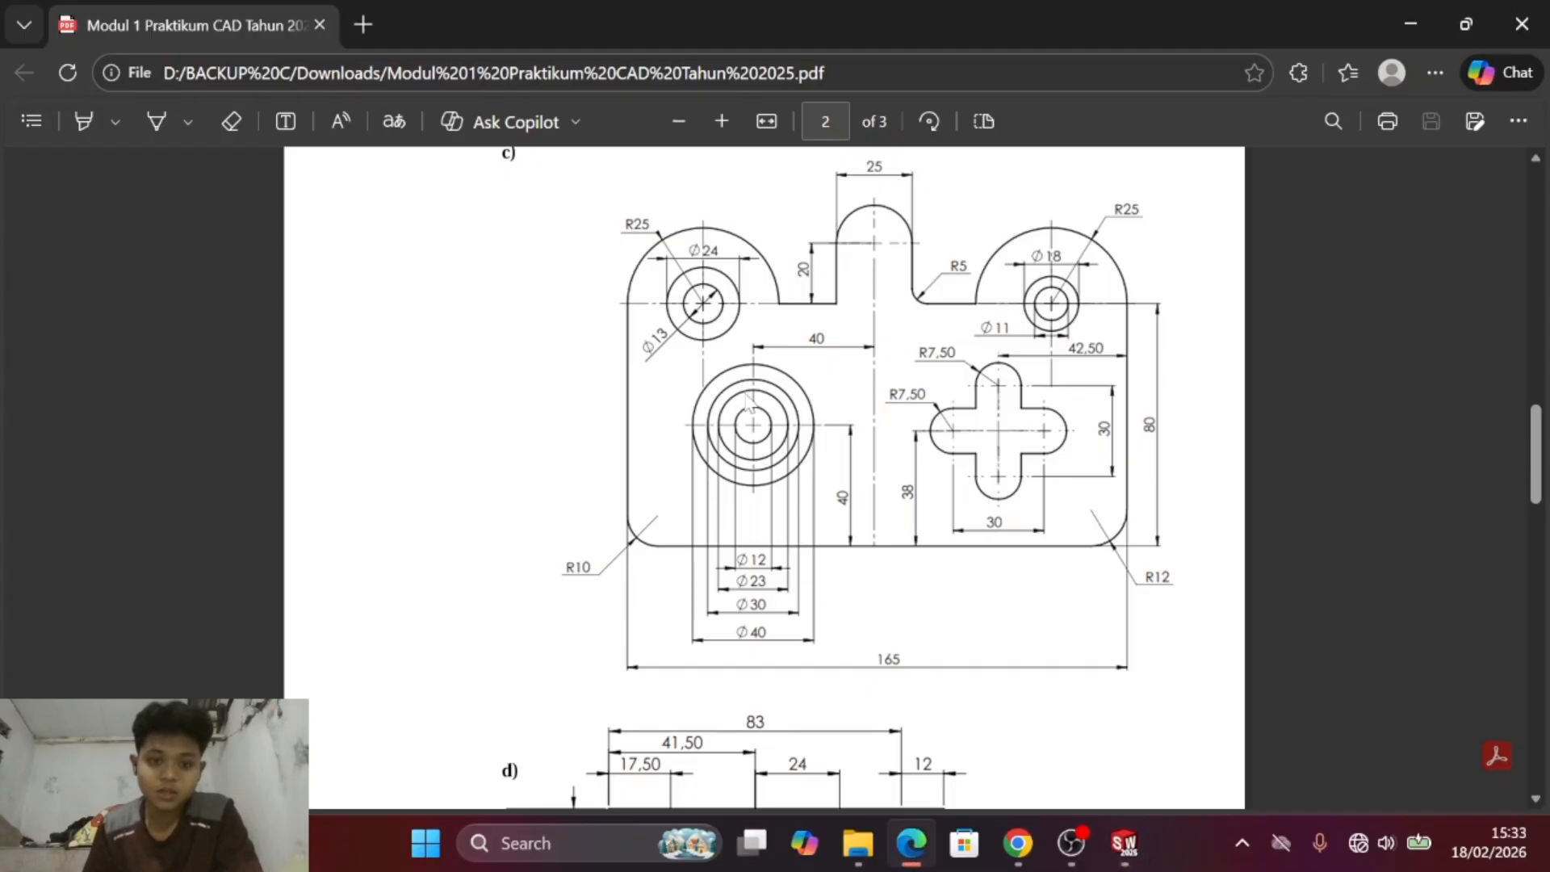
pyautogui.hotkey('alt', 'Tab')
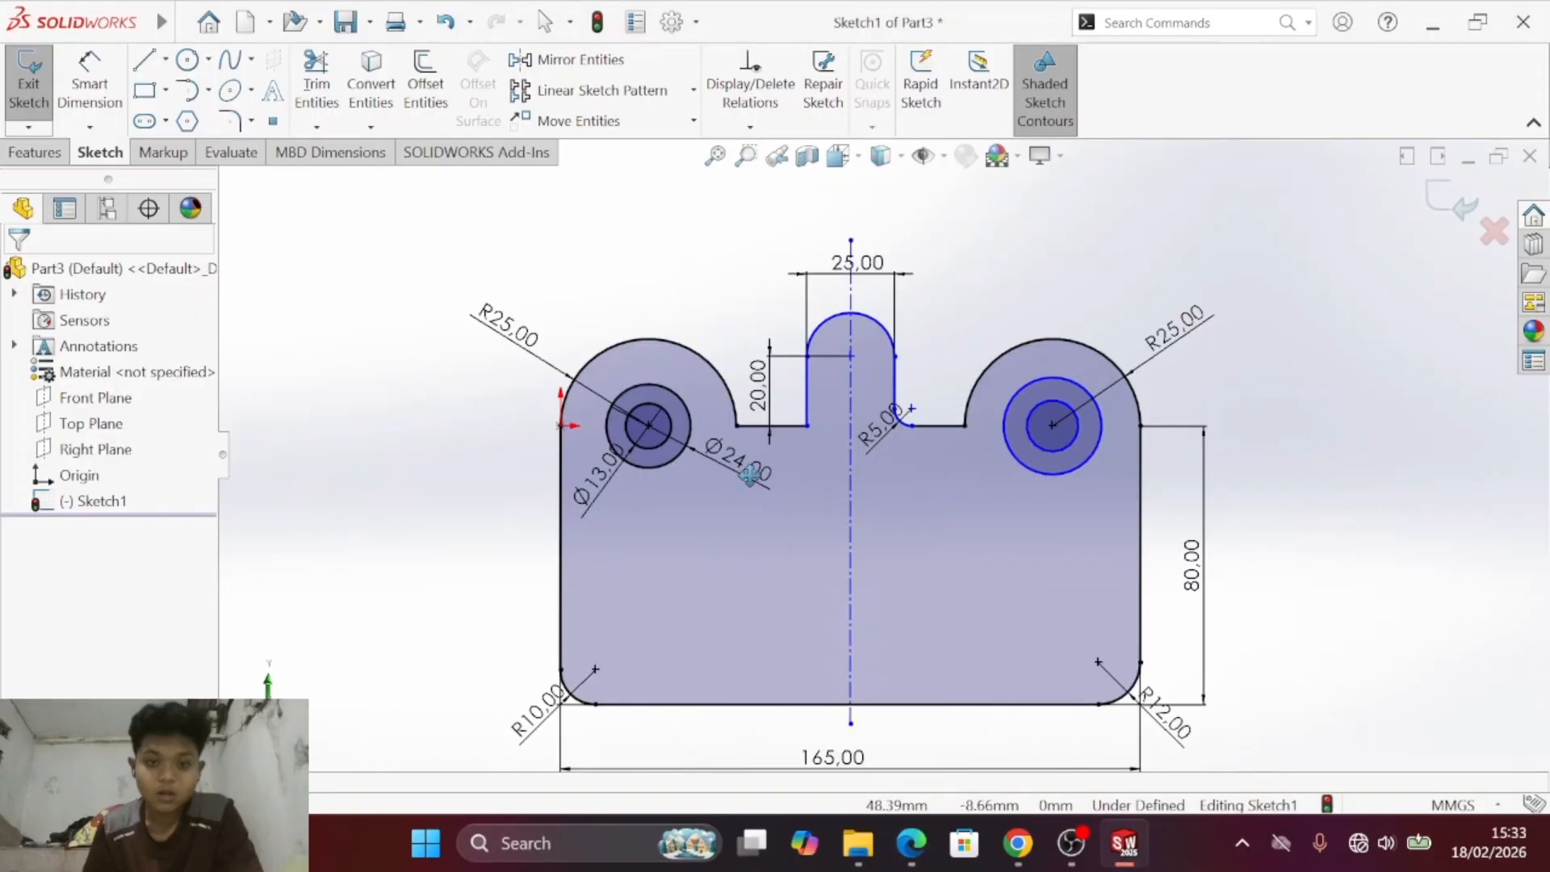
pyautogui.hotkey('alt', 'Tab')
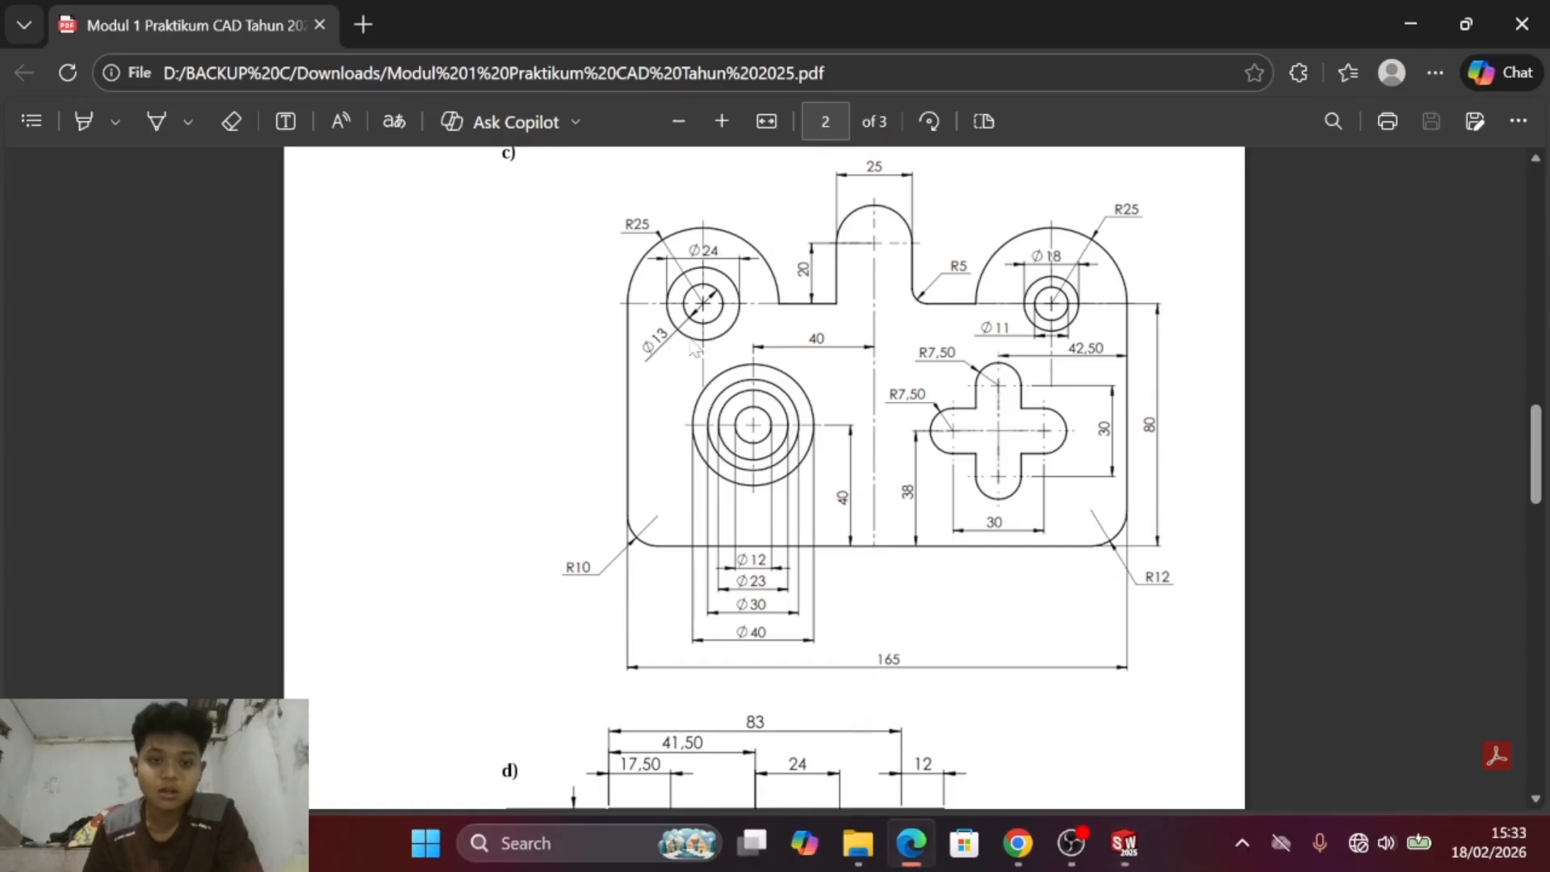
pyautogui.hotkey('alt', 'Tab')
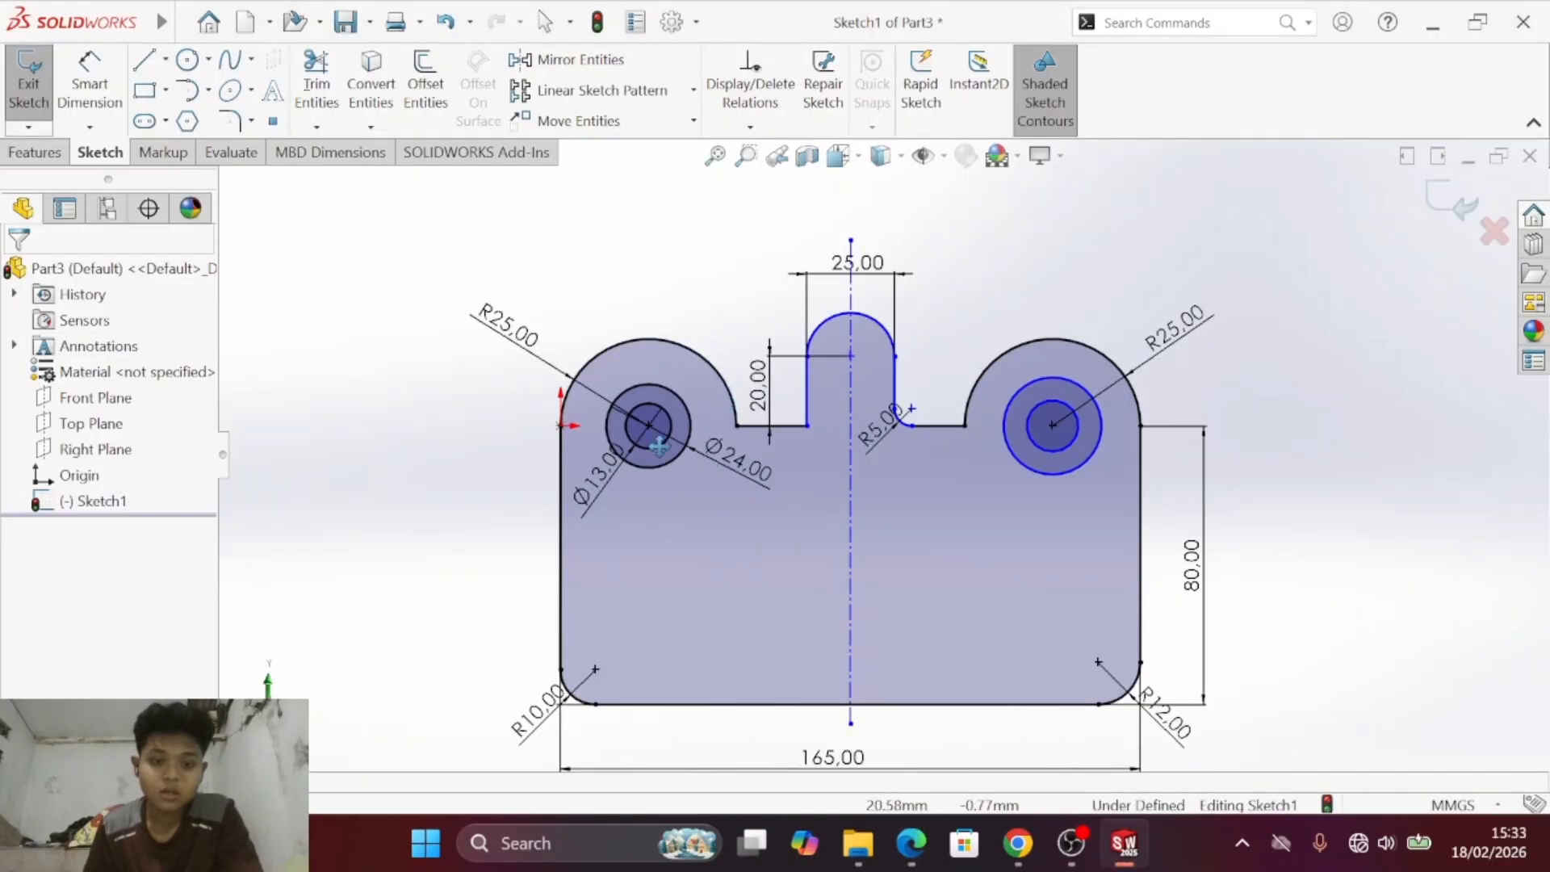
pyautogui.click(741, 471)
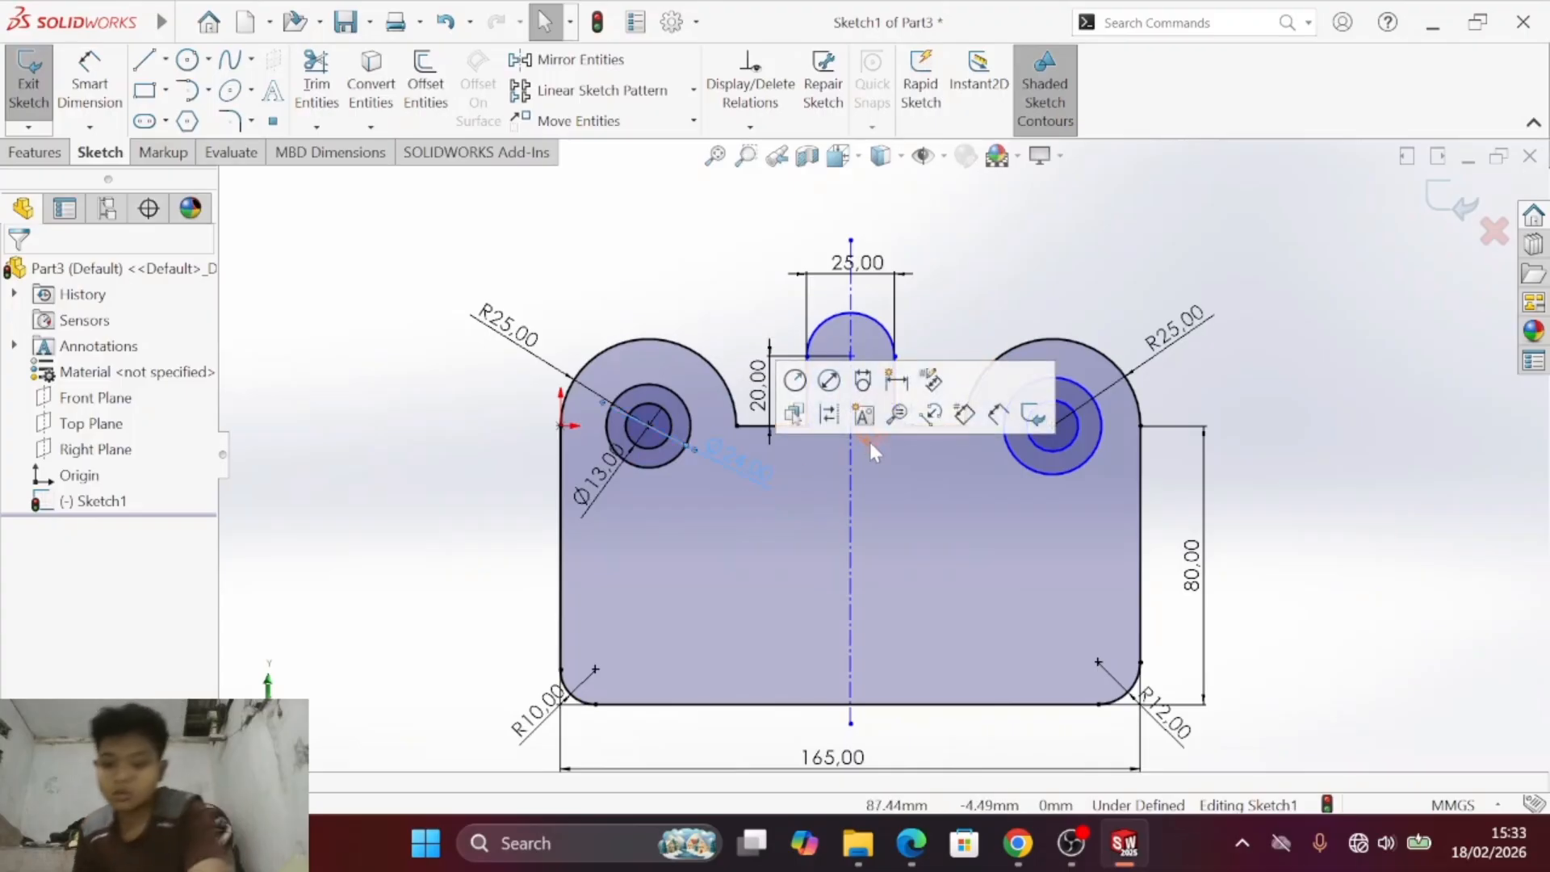
pyautogui.press('Delete')
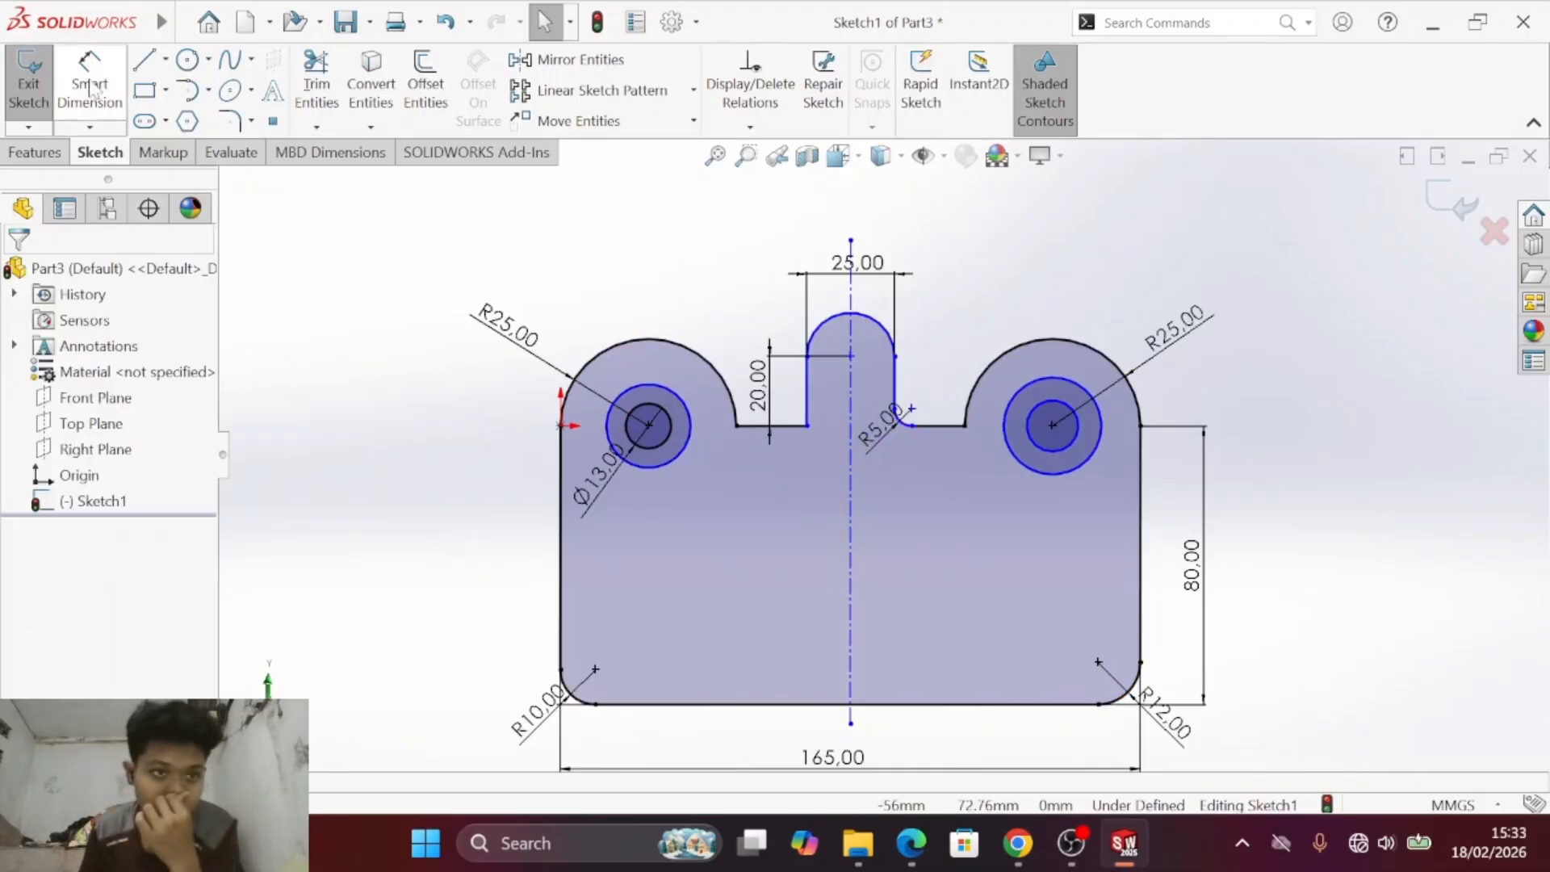
pyautogui.click(90, 127)
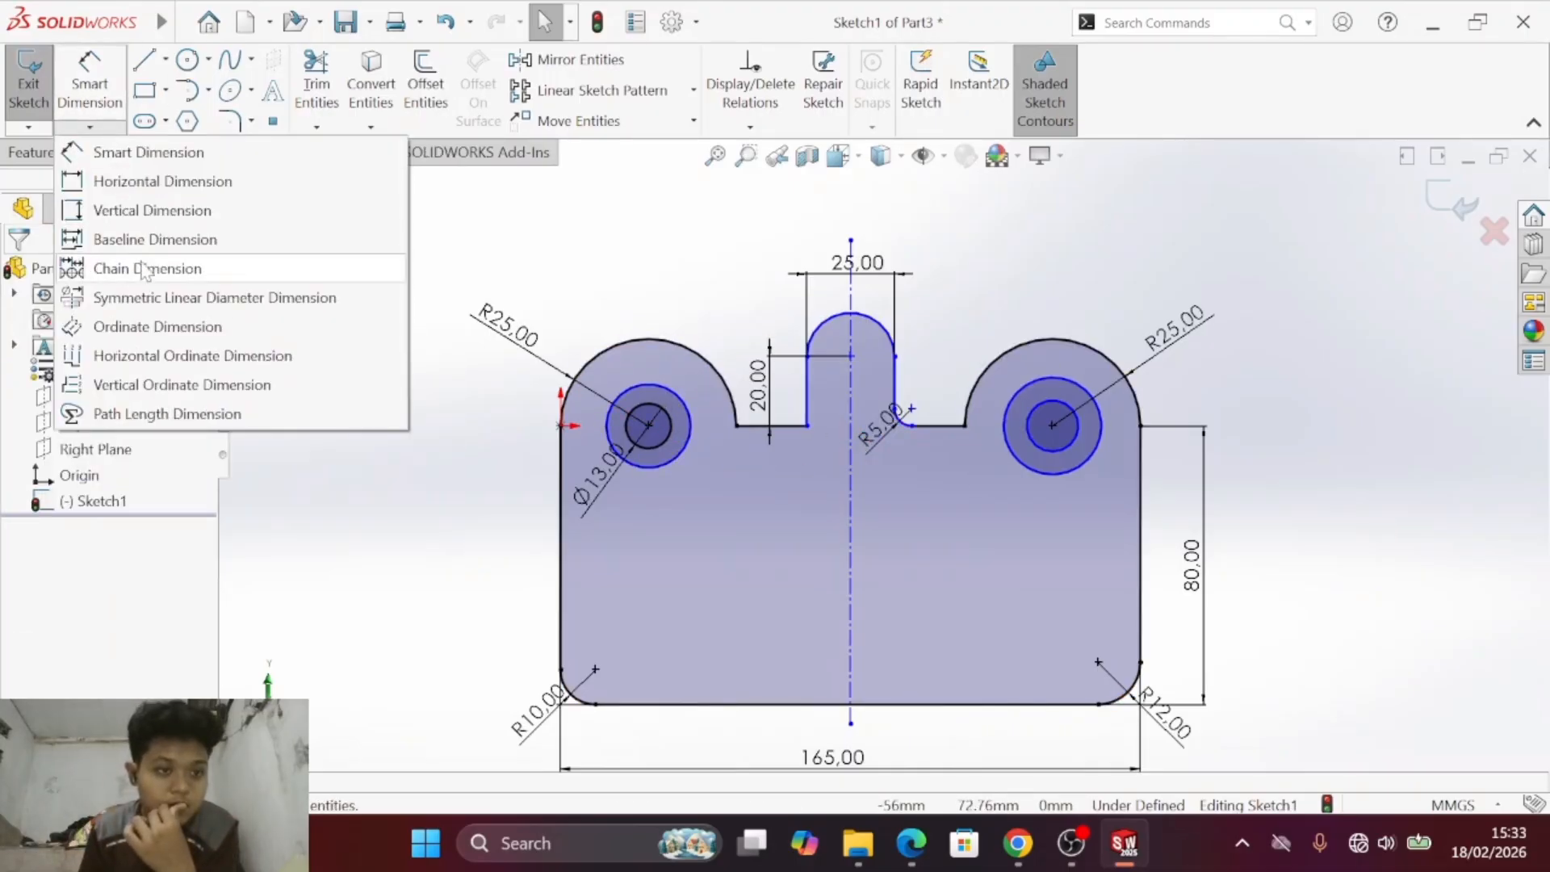
pyautogui.click(141, 185)
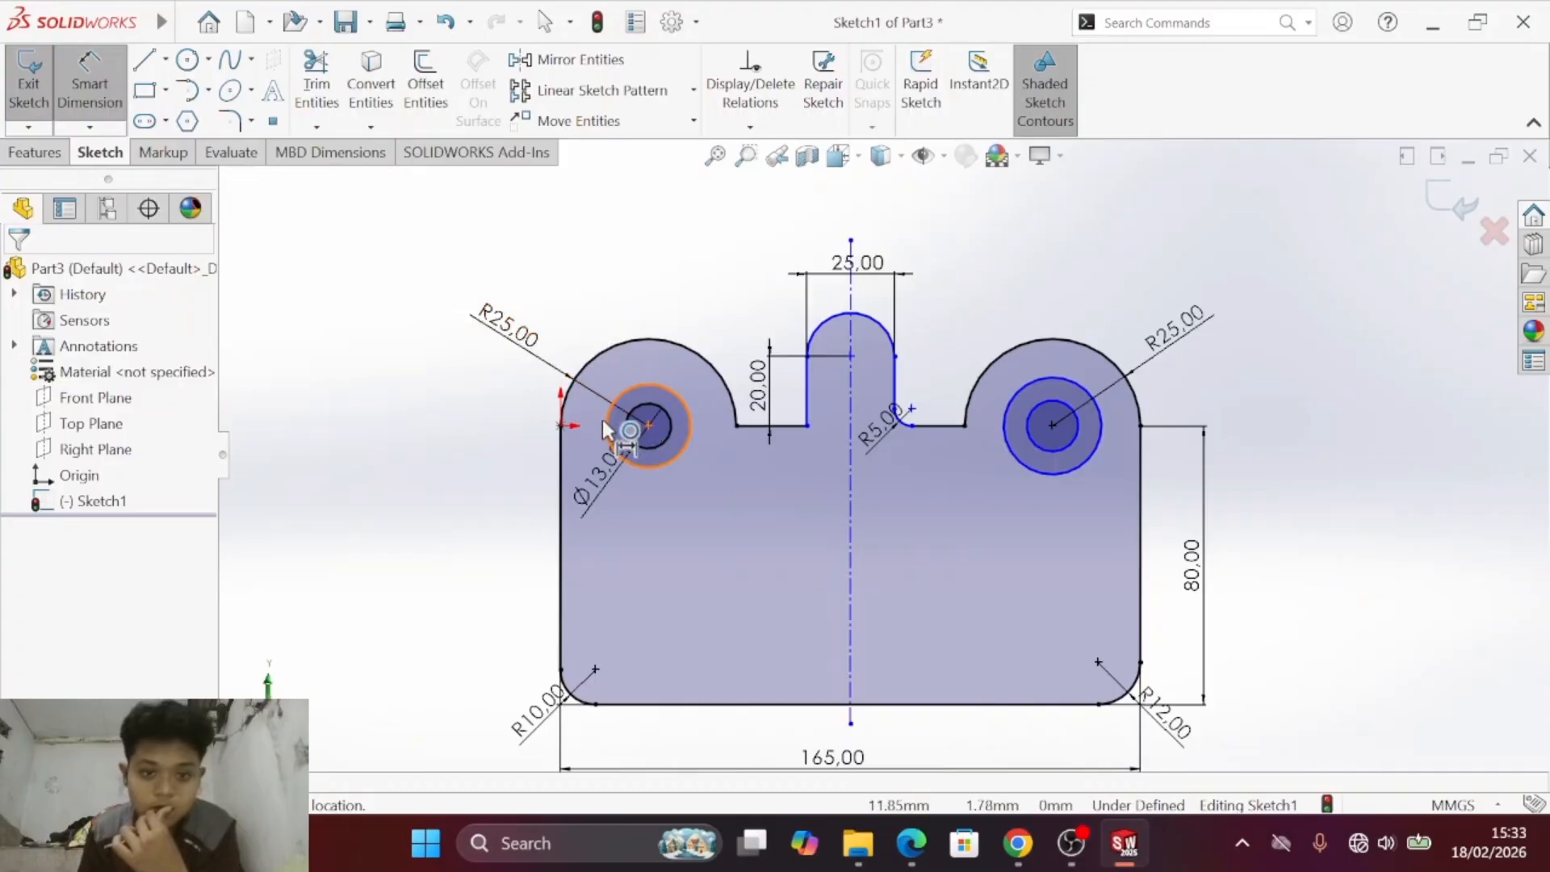
pyautogui.click(603, 421)
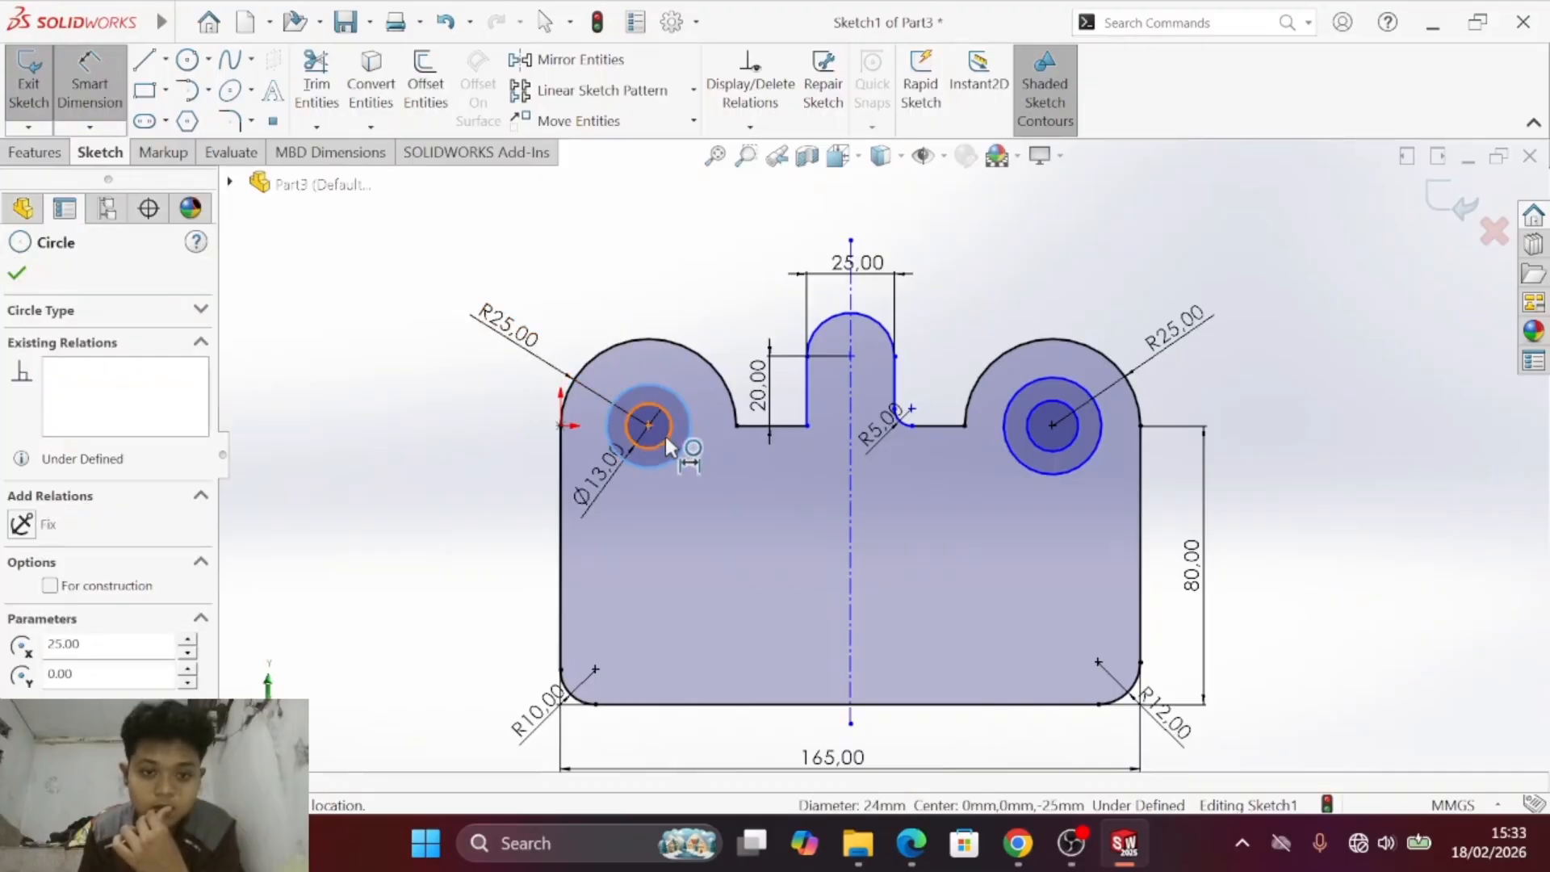
pyautogui.click(688, 437)
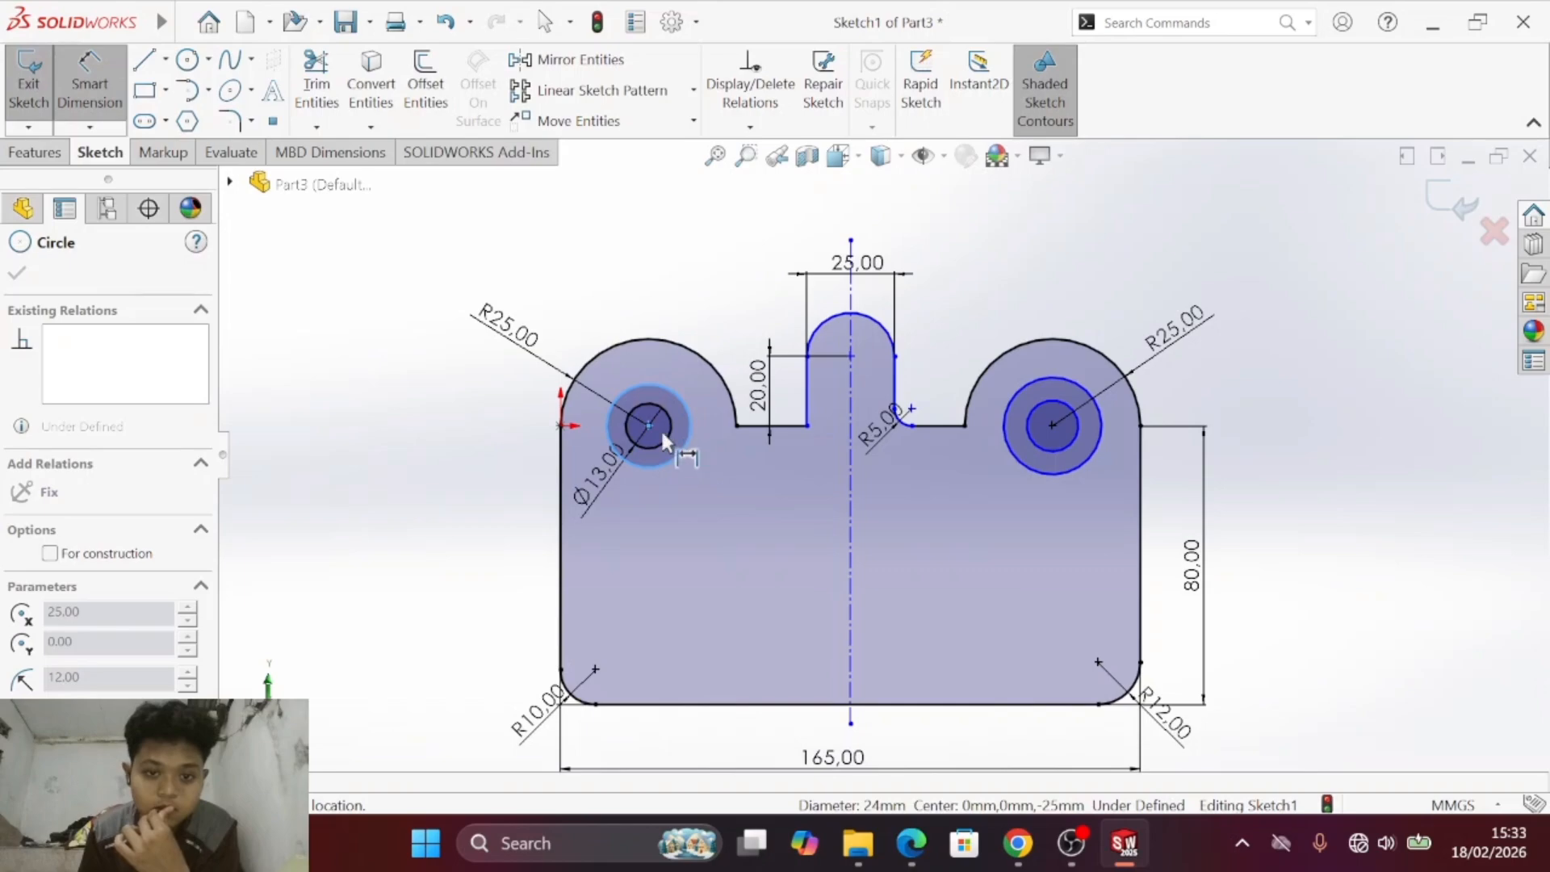
pyautogui.scroll(-5, 688, 444)
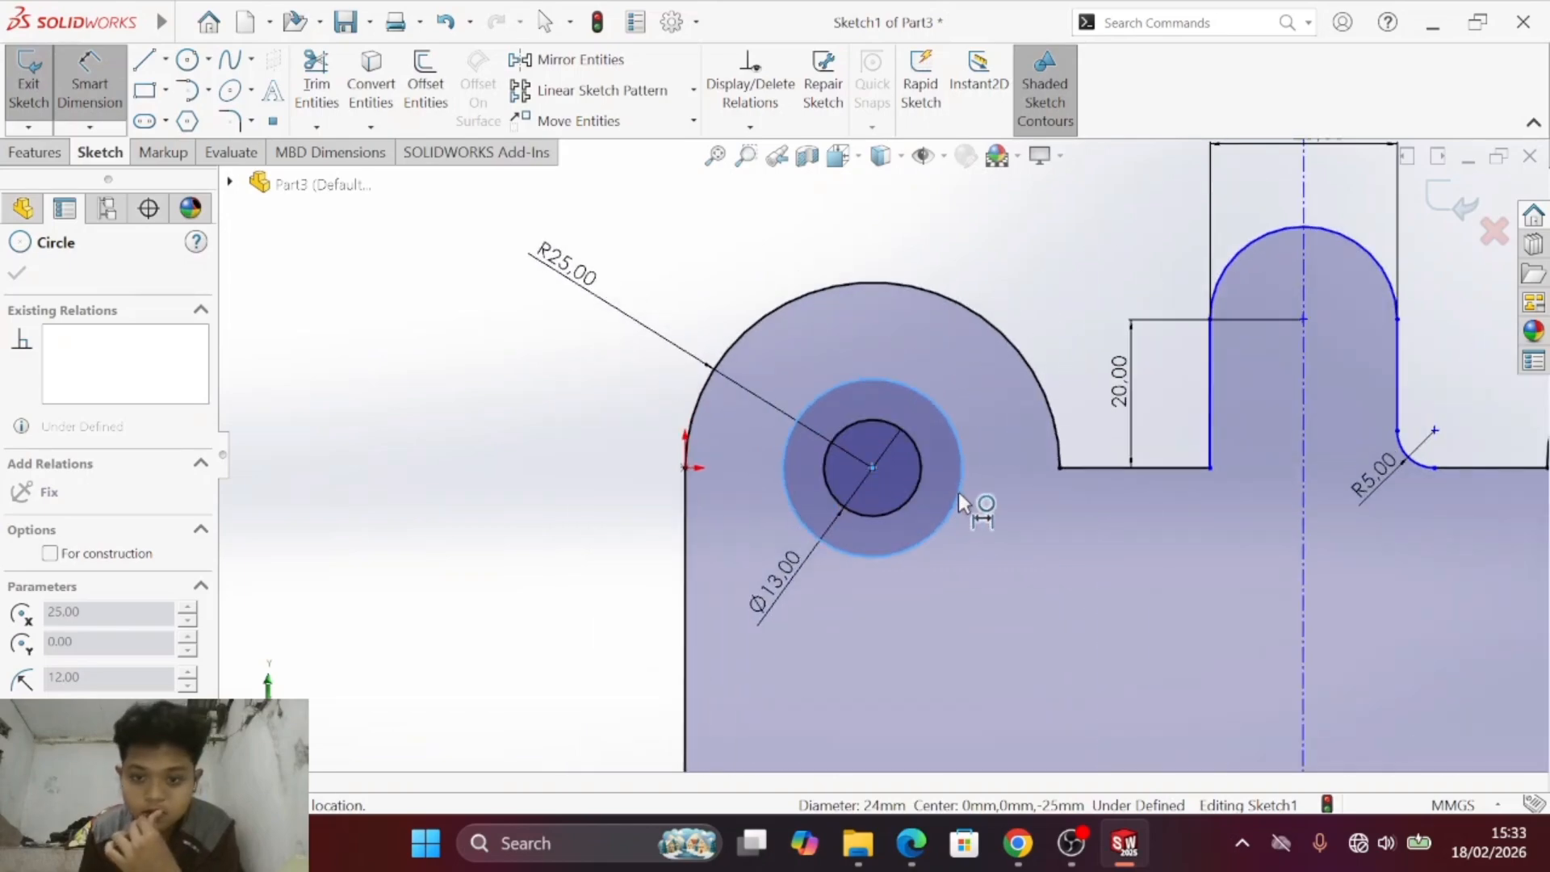
pyautogui.press('Escape')
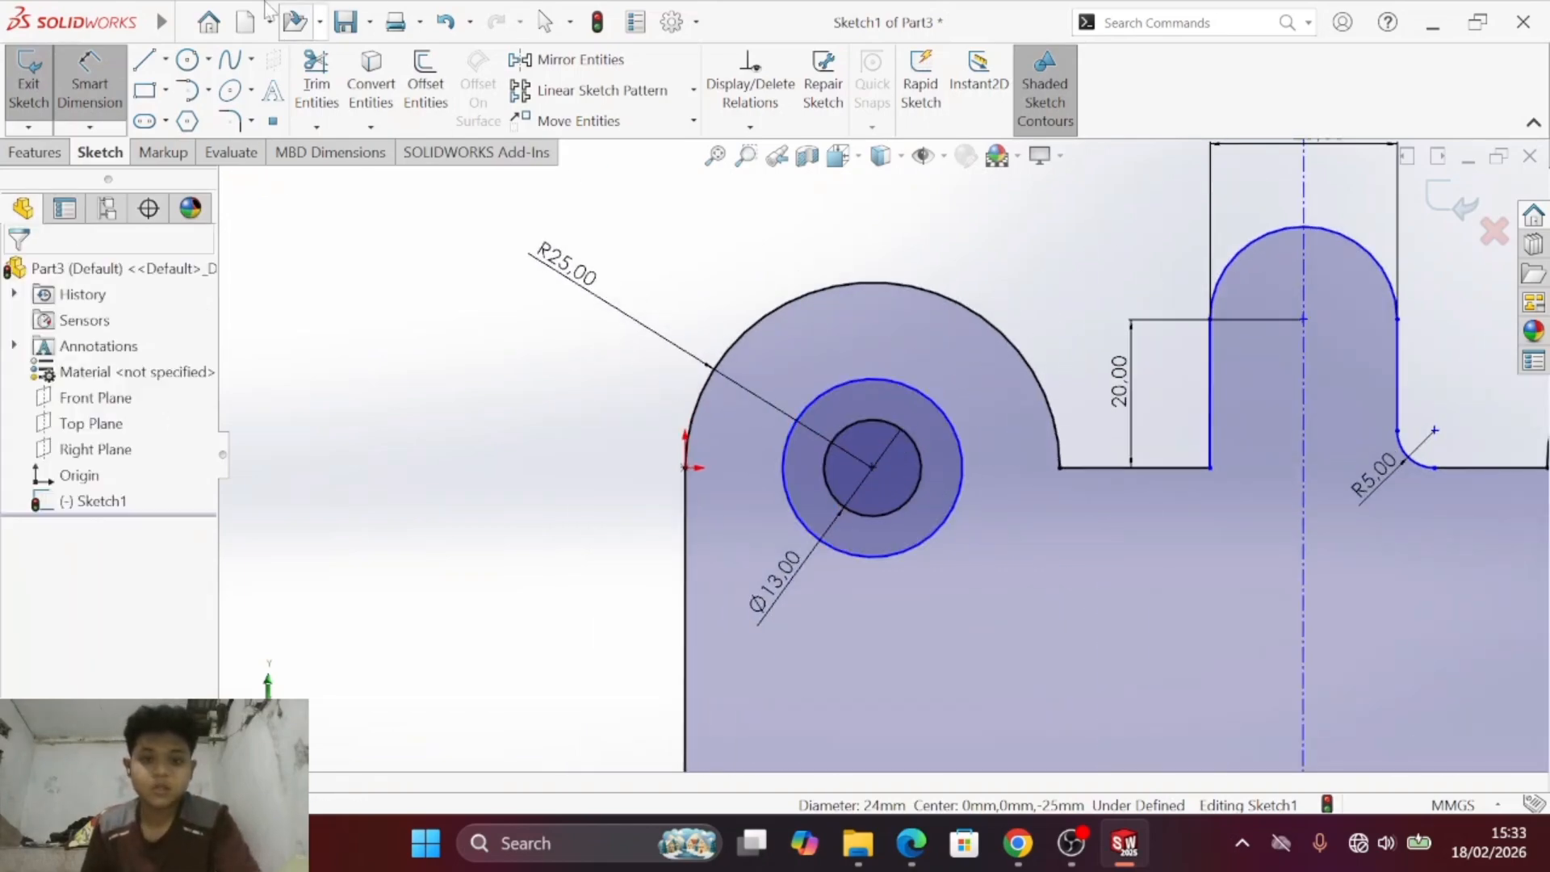
# - Dimension the diameter of the left lobe's outer circle as a vertical linear dimension placed outside the plate's left edge
pyautogui.click(778, 473)
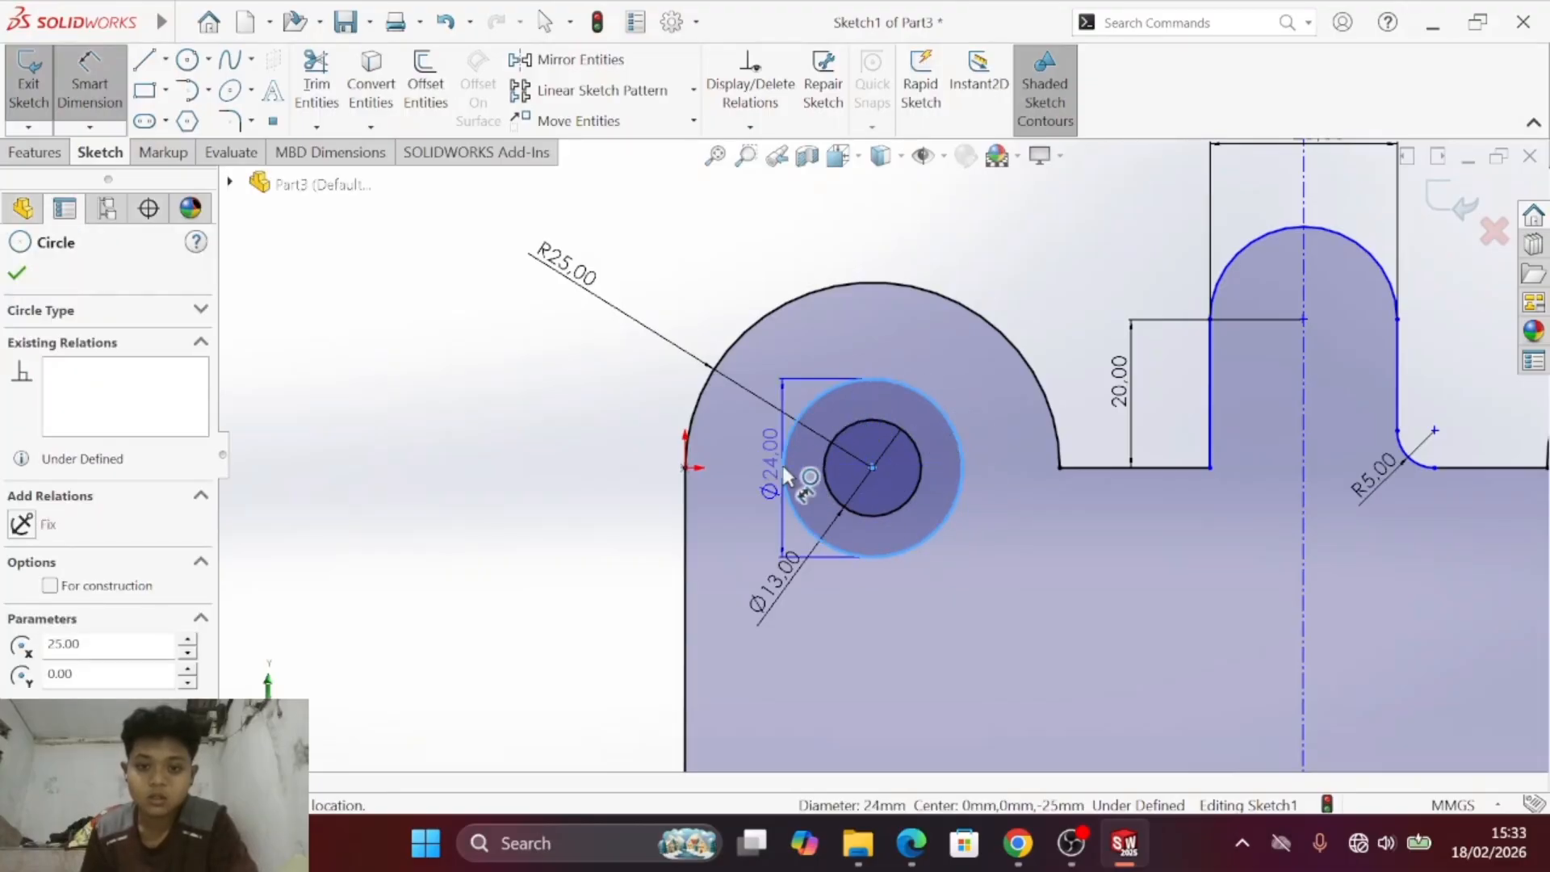
pyautogui.click(783, 473)
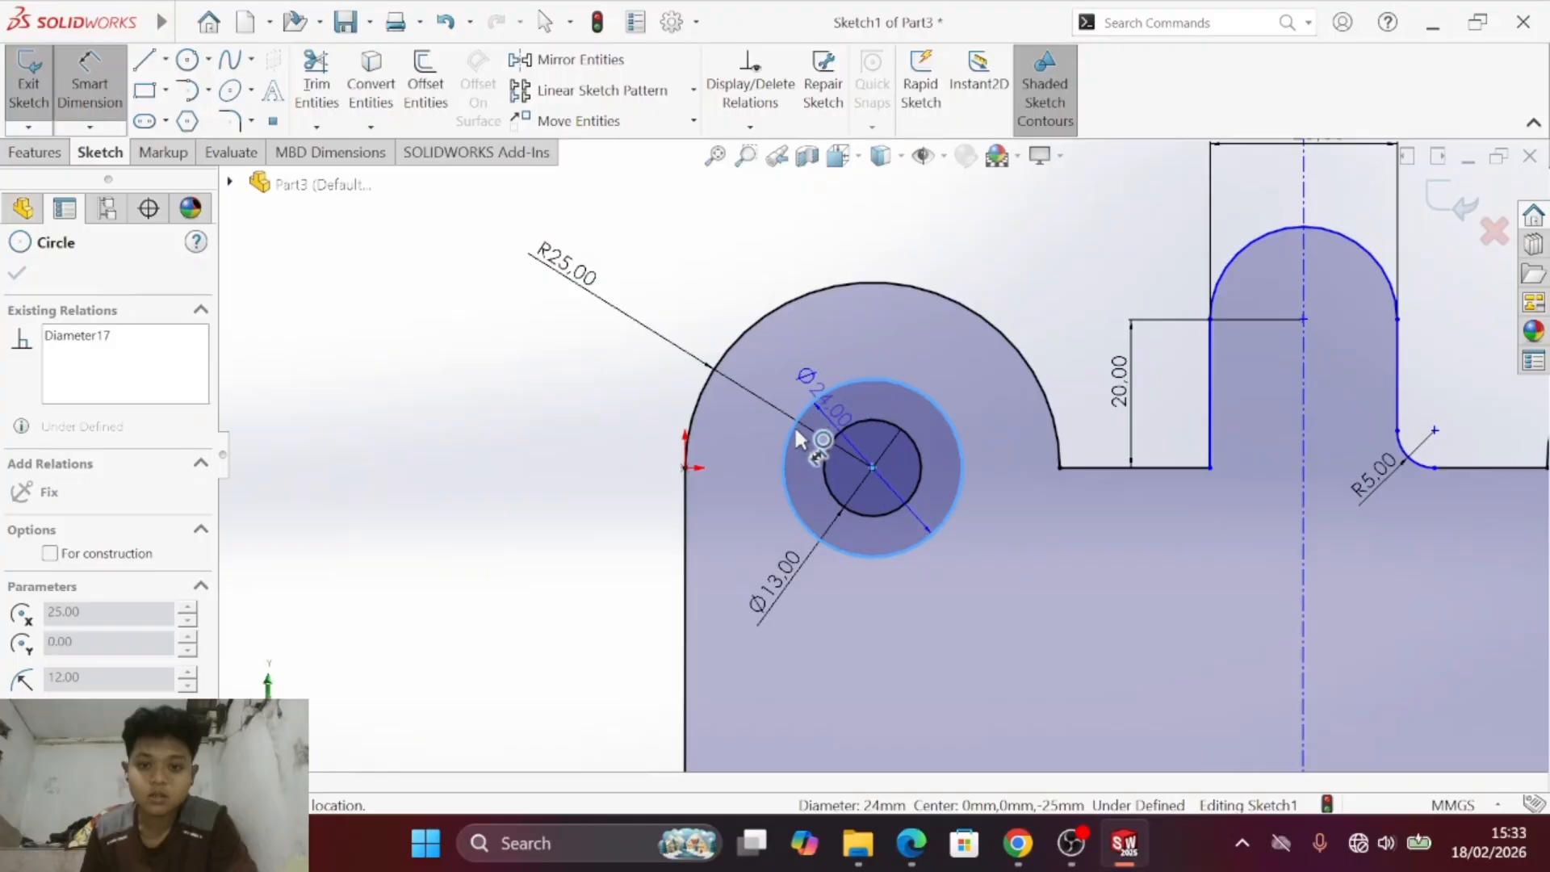
pyautogui.click(765, 477)
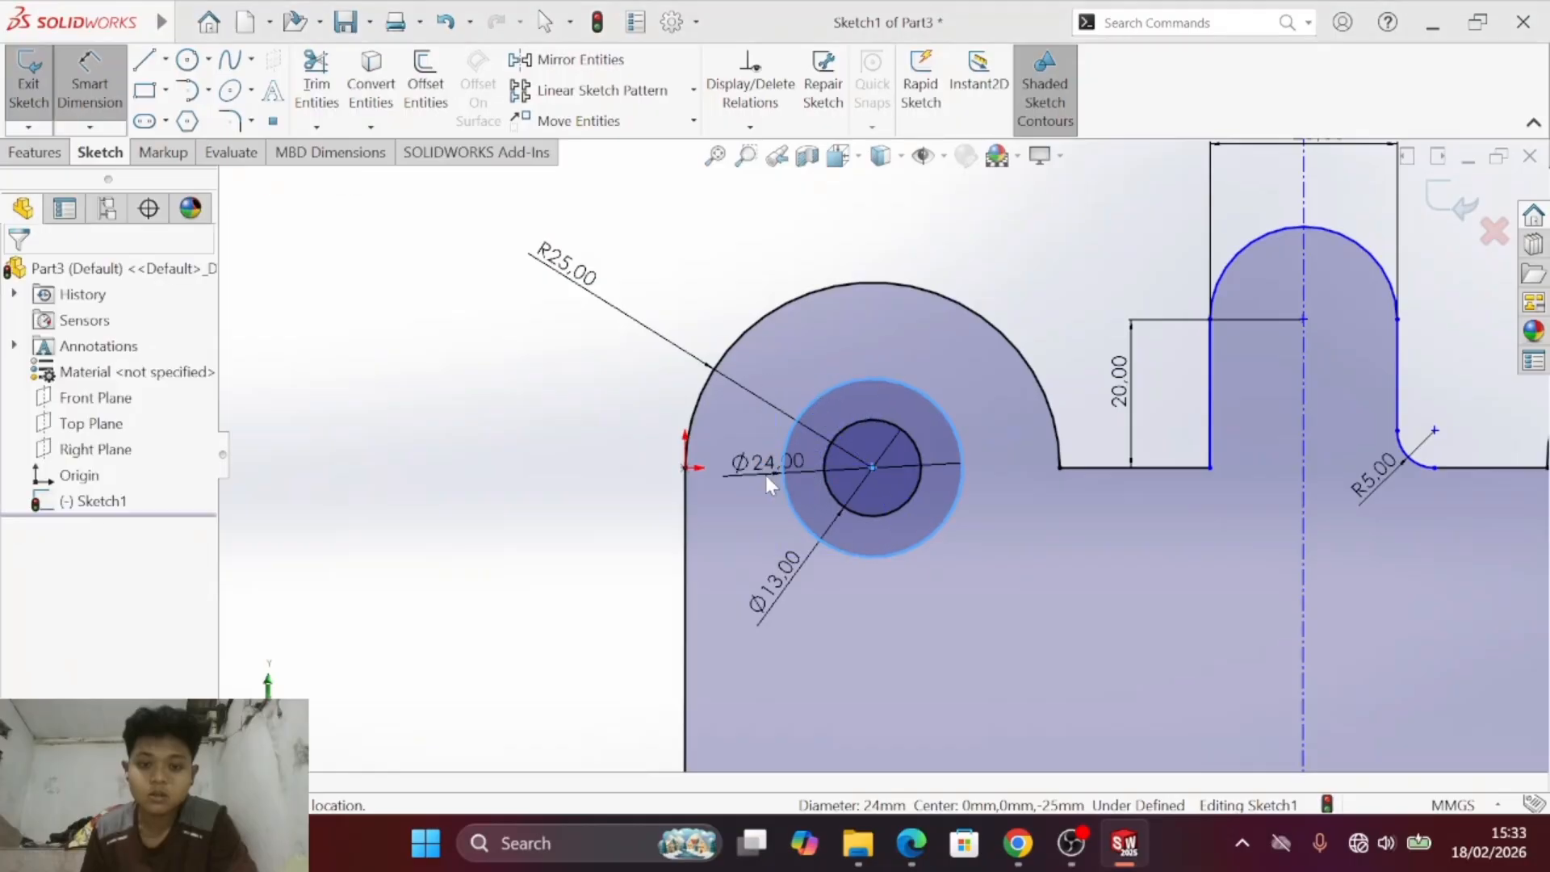
pyautogui.click(919, 496)
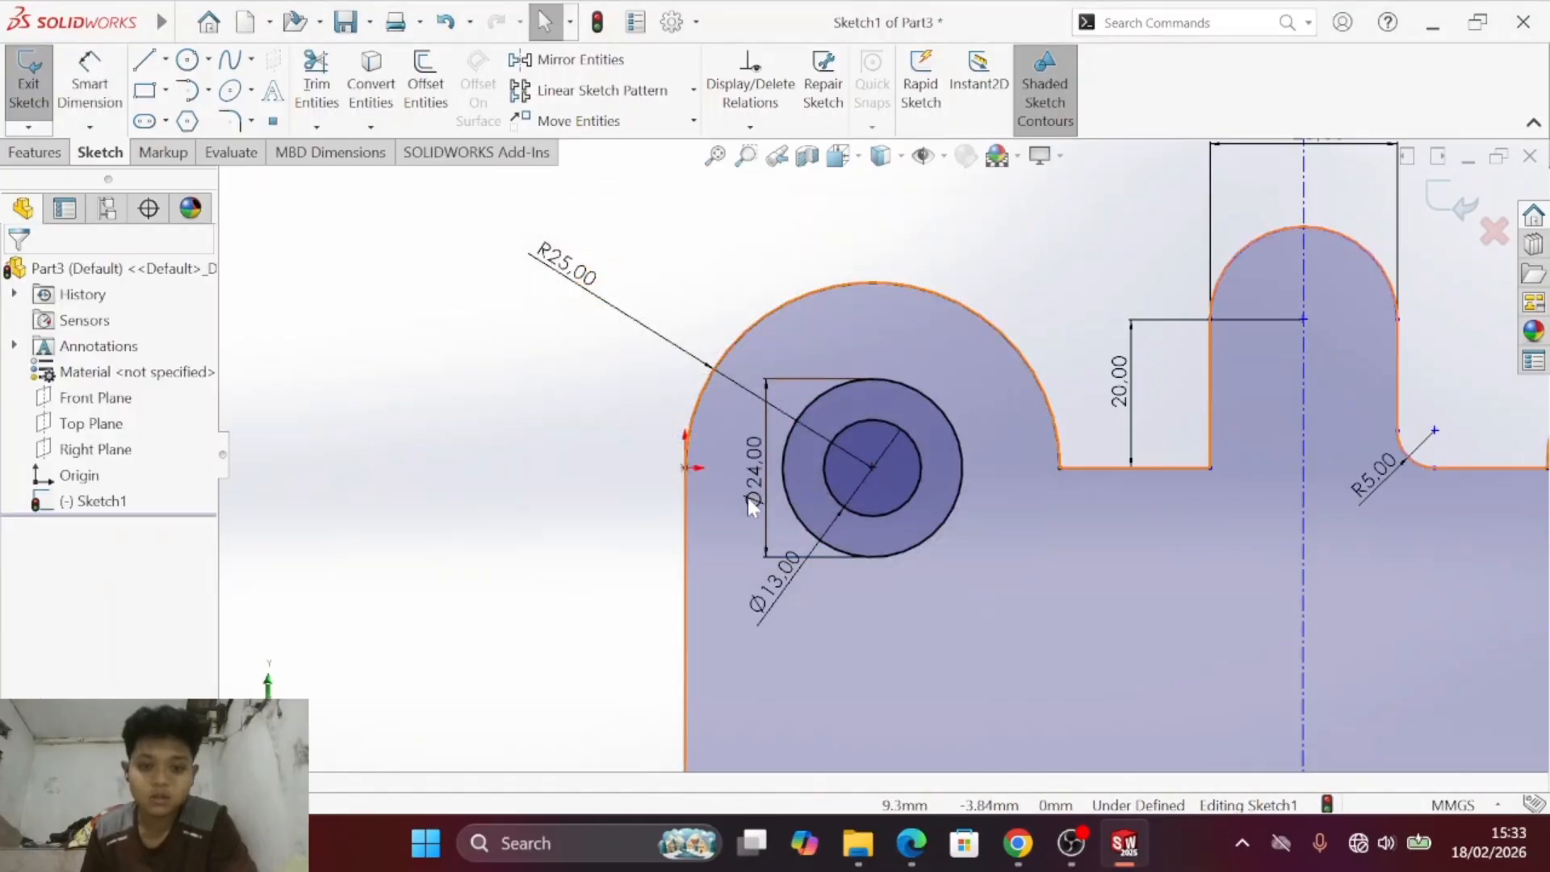
pyautogui.click(762, 493)
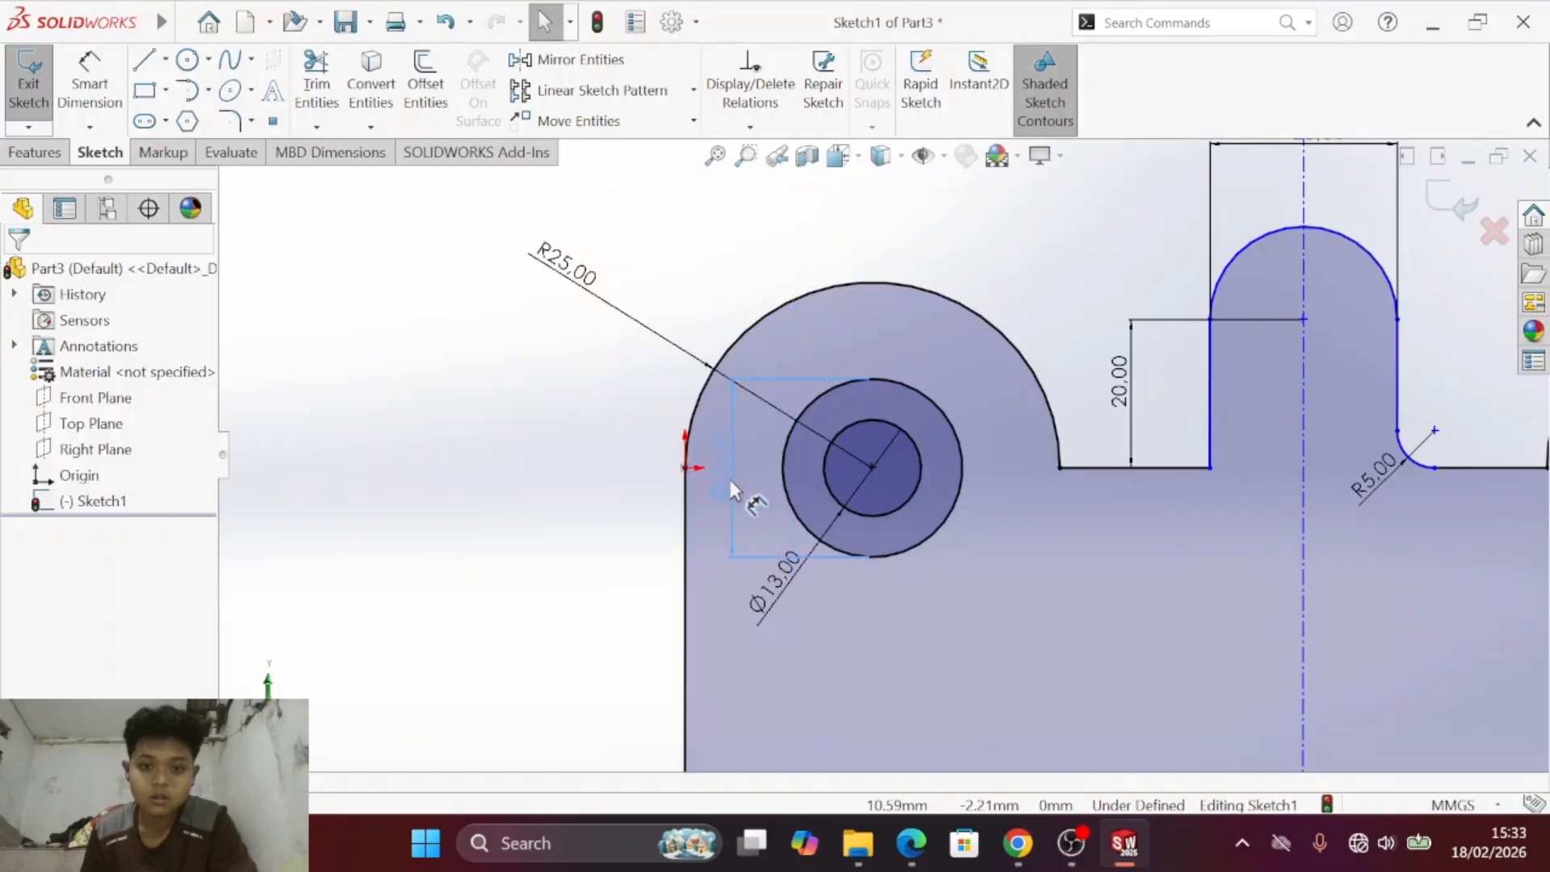
pyautogui.moveTo(733, 490); pyautogui.dragTo(609, 484)
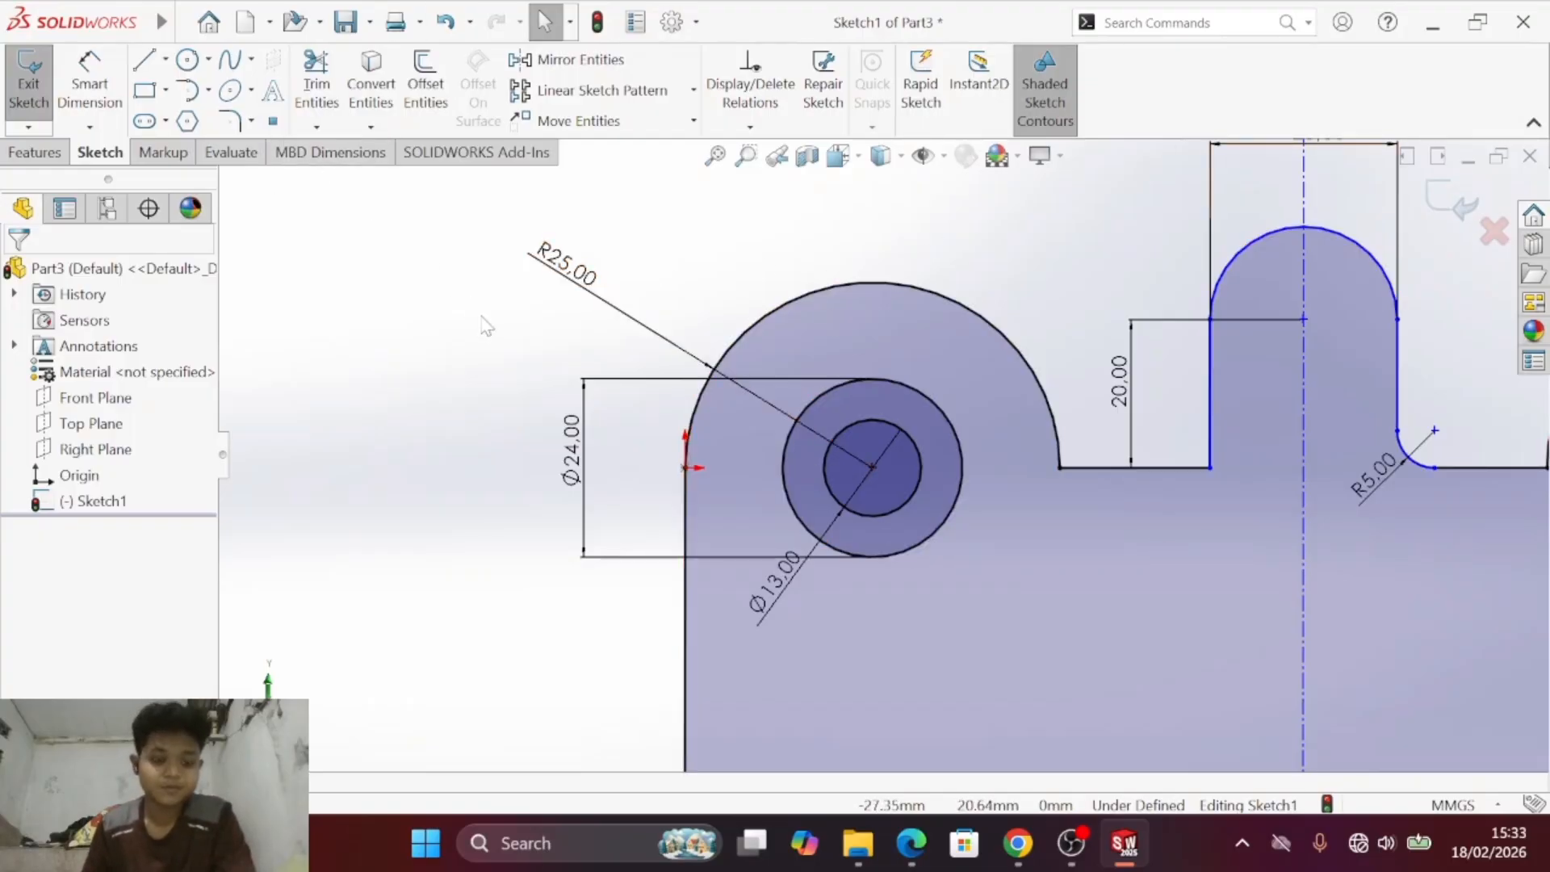
# - Check the PDF and dimension the right lobe's inner circle with an 11 mm diameter, placing the dimension below the circles
pyautogui.press('s')
pyautogui.click(597, 331)
pyautogui.moveTo(1139, 281); pyautogui.dragTo(298, 311)
pyautogui.hotkey('alt', 'Tab')
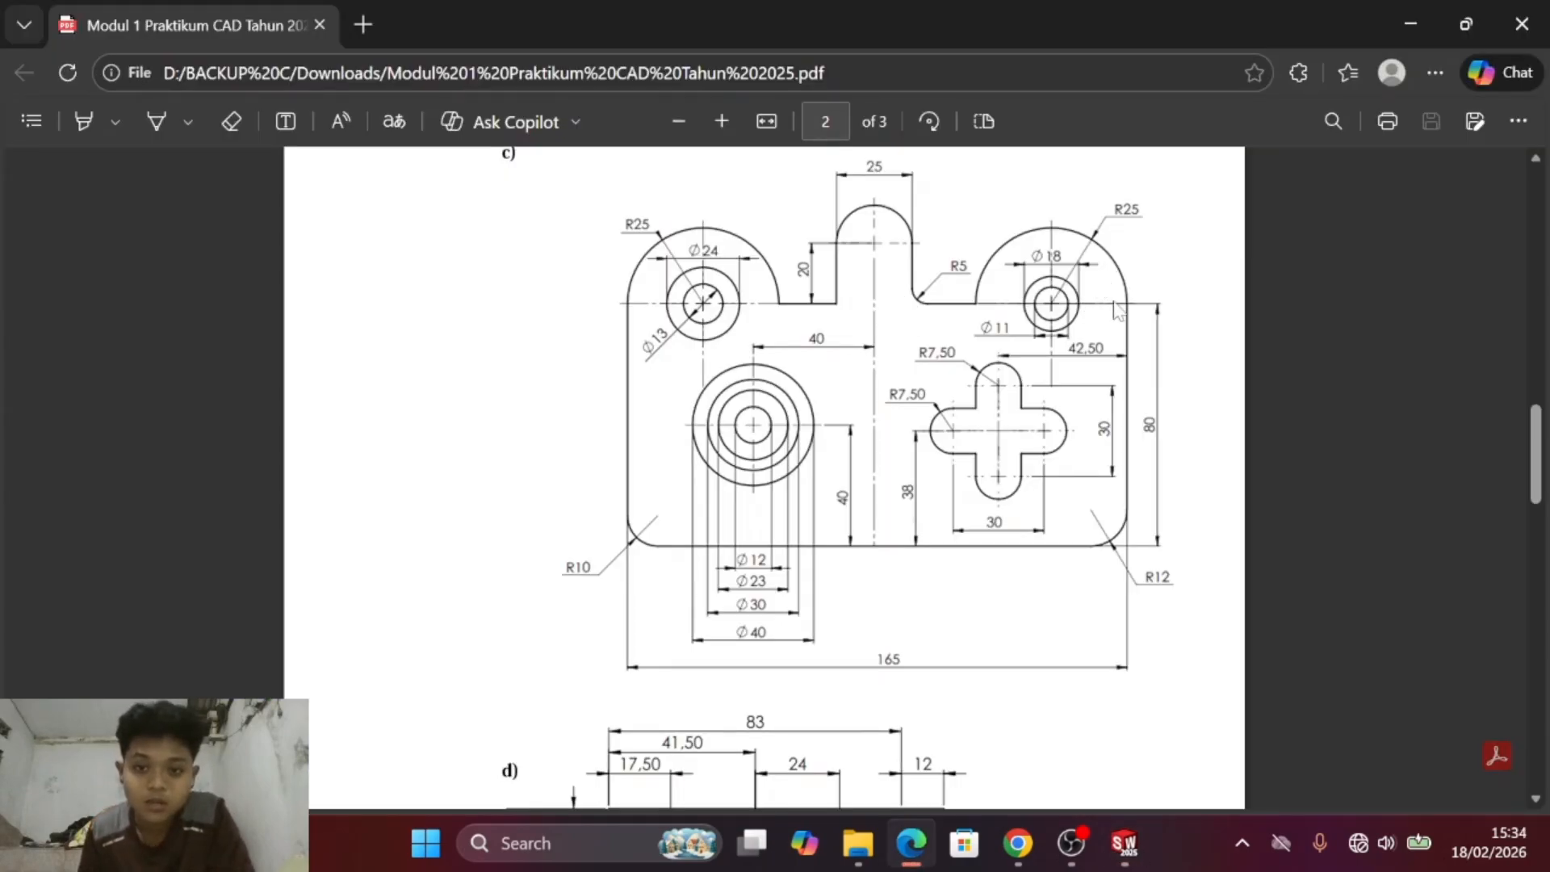
pyautogui.hotkey('alt', 'Tab')
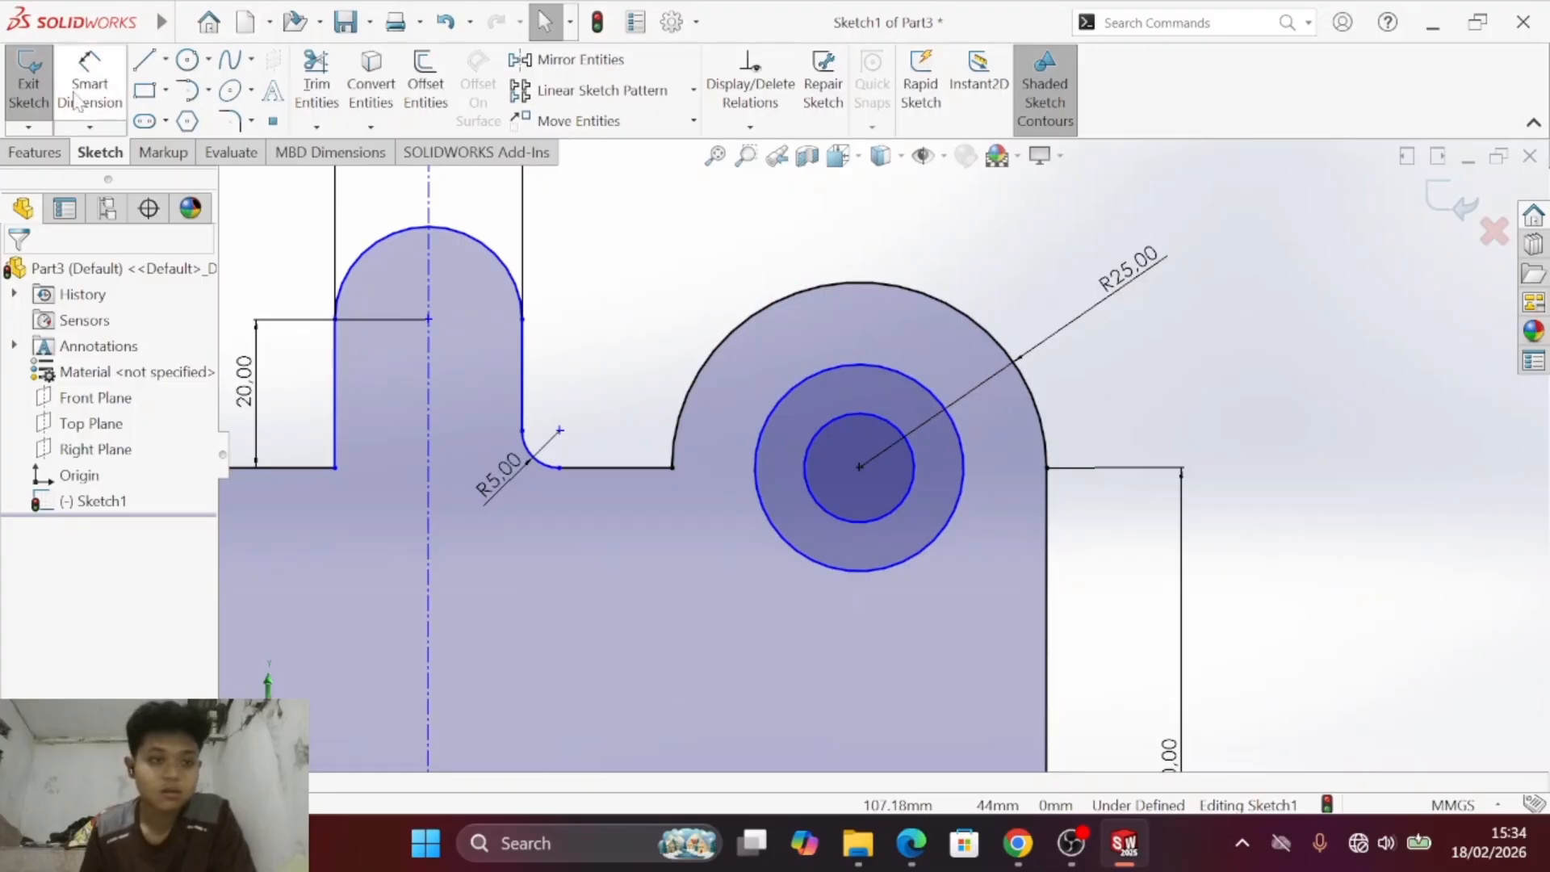
pyautogui.click(75, 101)
pyautogui.click(812, 470)
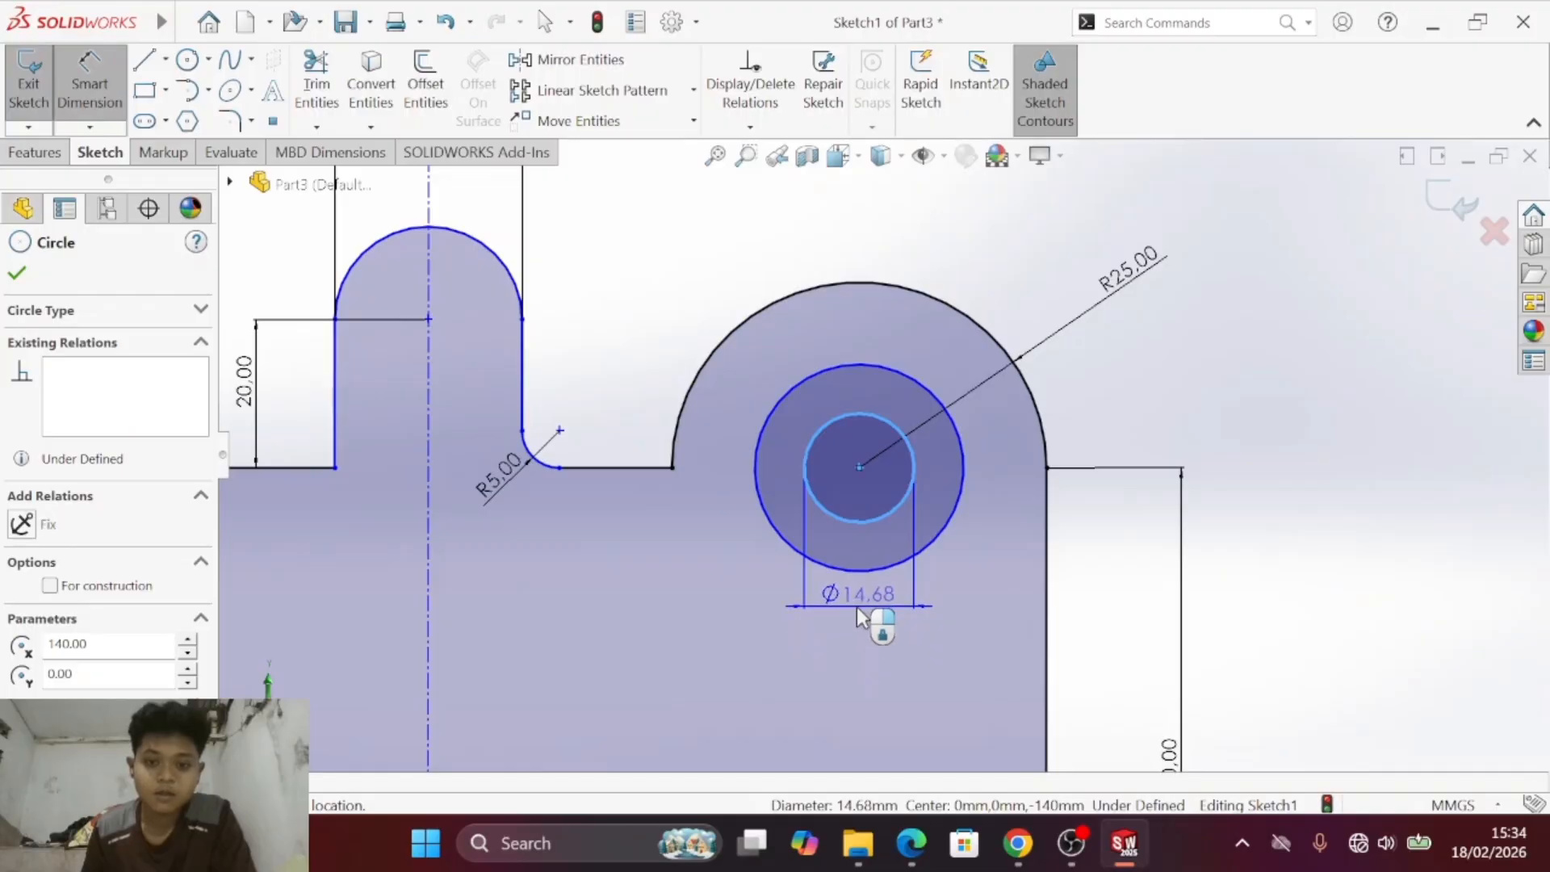
pyautogui.click(858, 610)
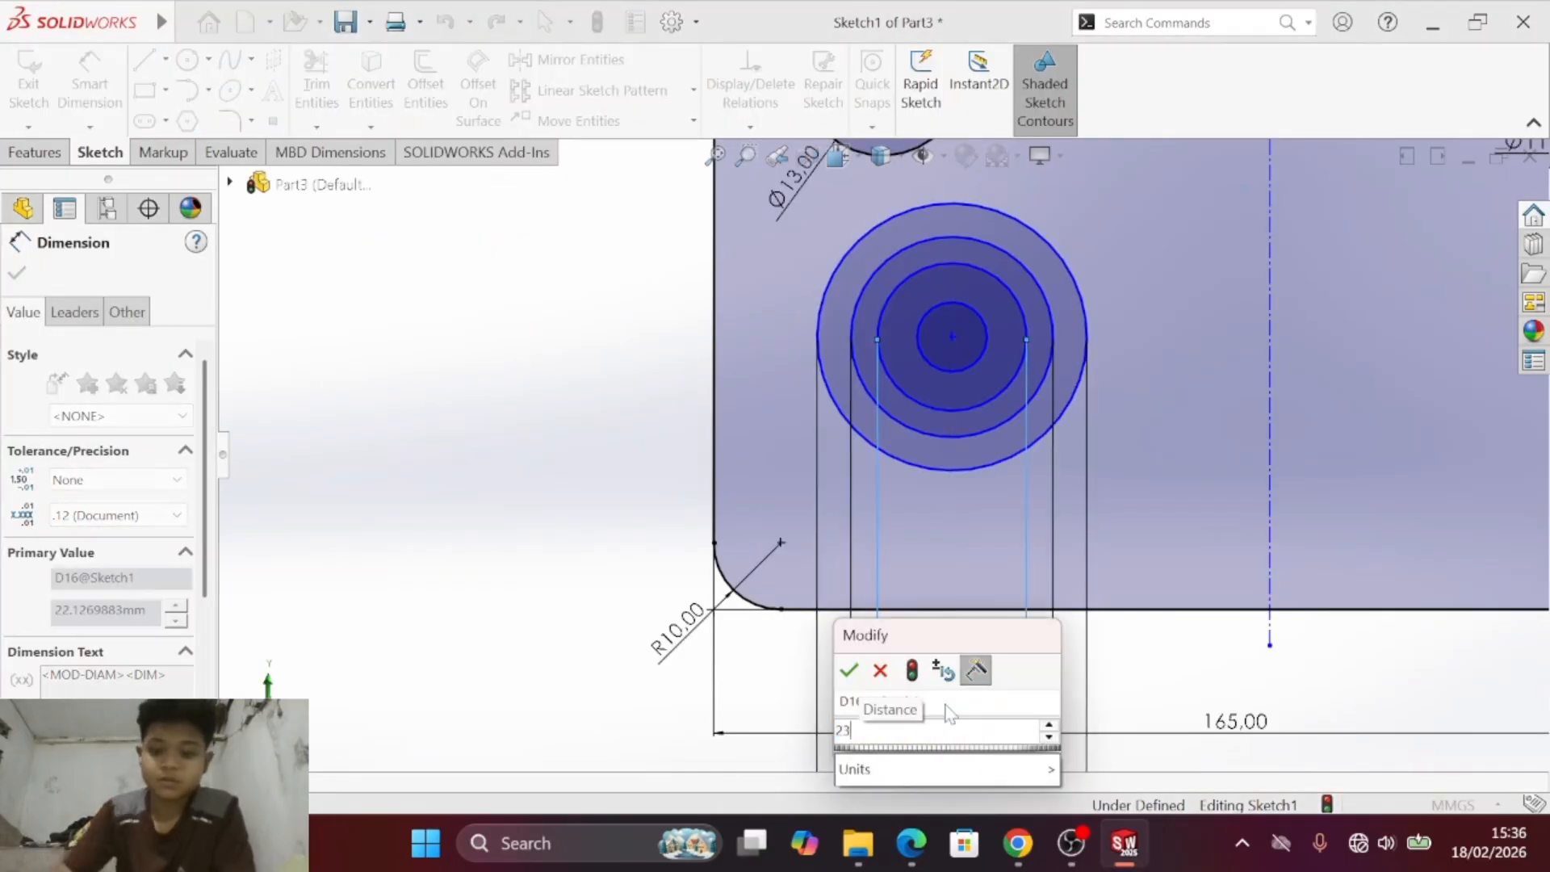
pyautogui.press('Return')
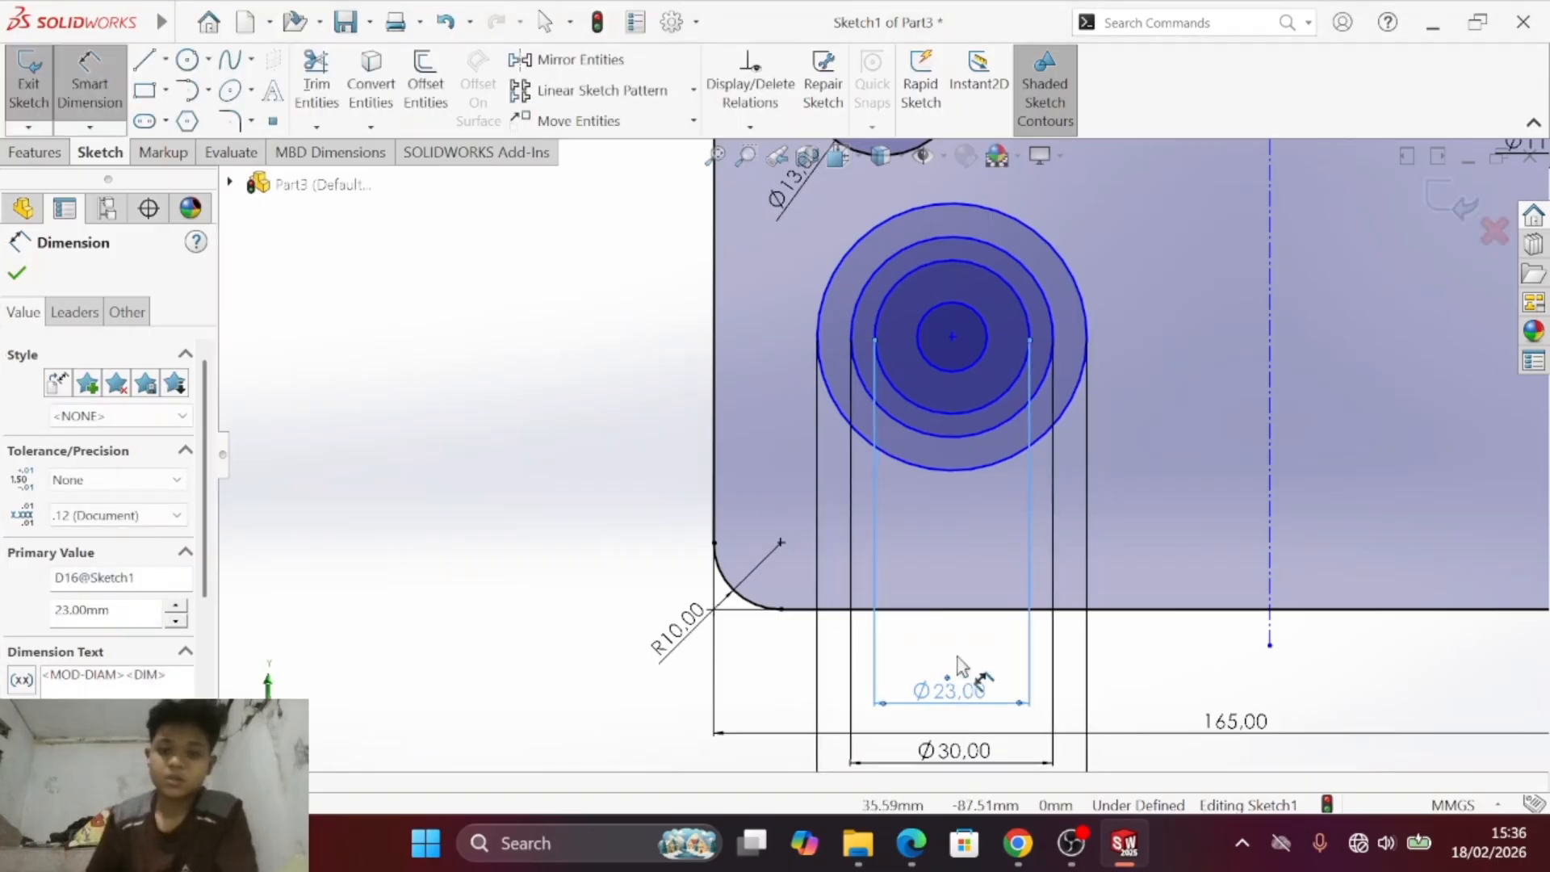
# - Dimension the innermost of the plate's four concentric circles with a 12 mm diameter, placing the dimension below the plate's lower edge
pyautogui.click(958, 369)
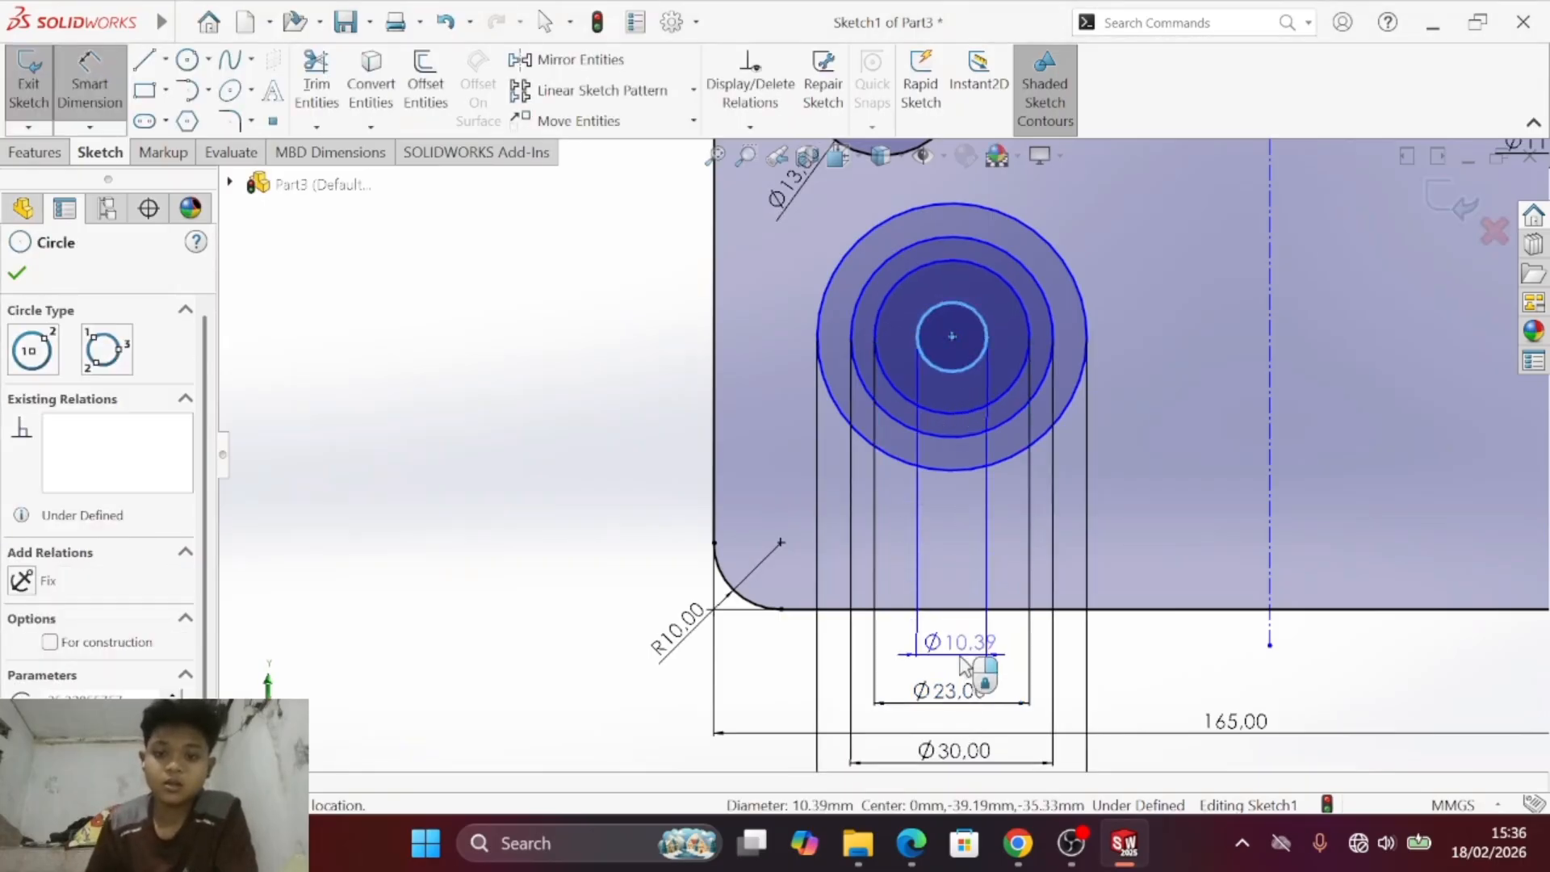
pyautogui.click(957, 664)
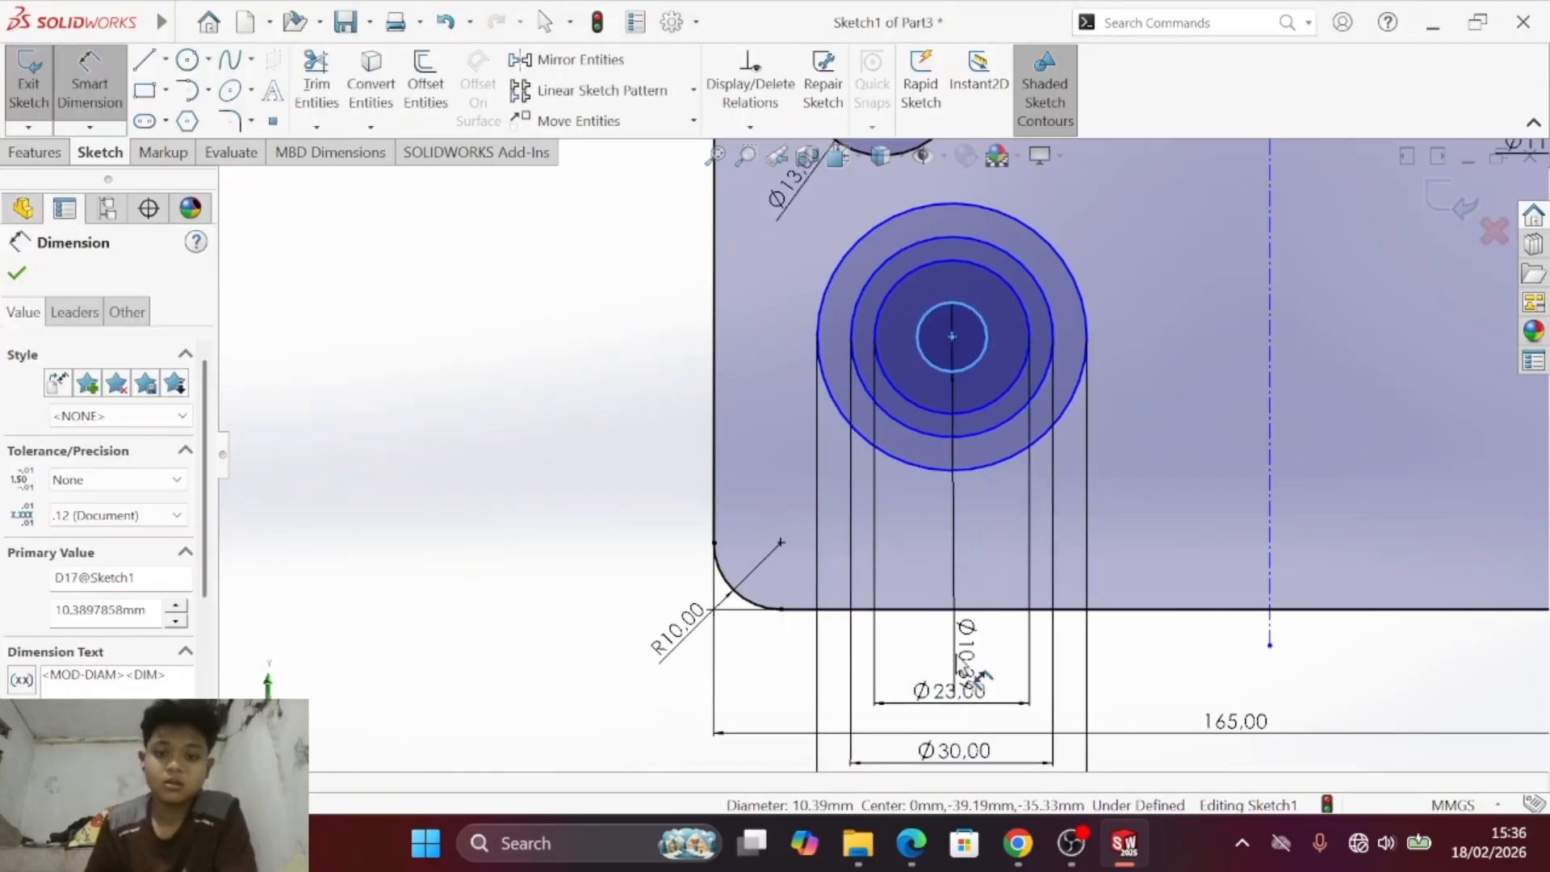
pyautogui.hotkey('alt', 'Tab')
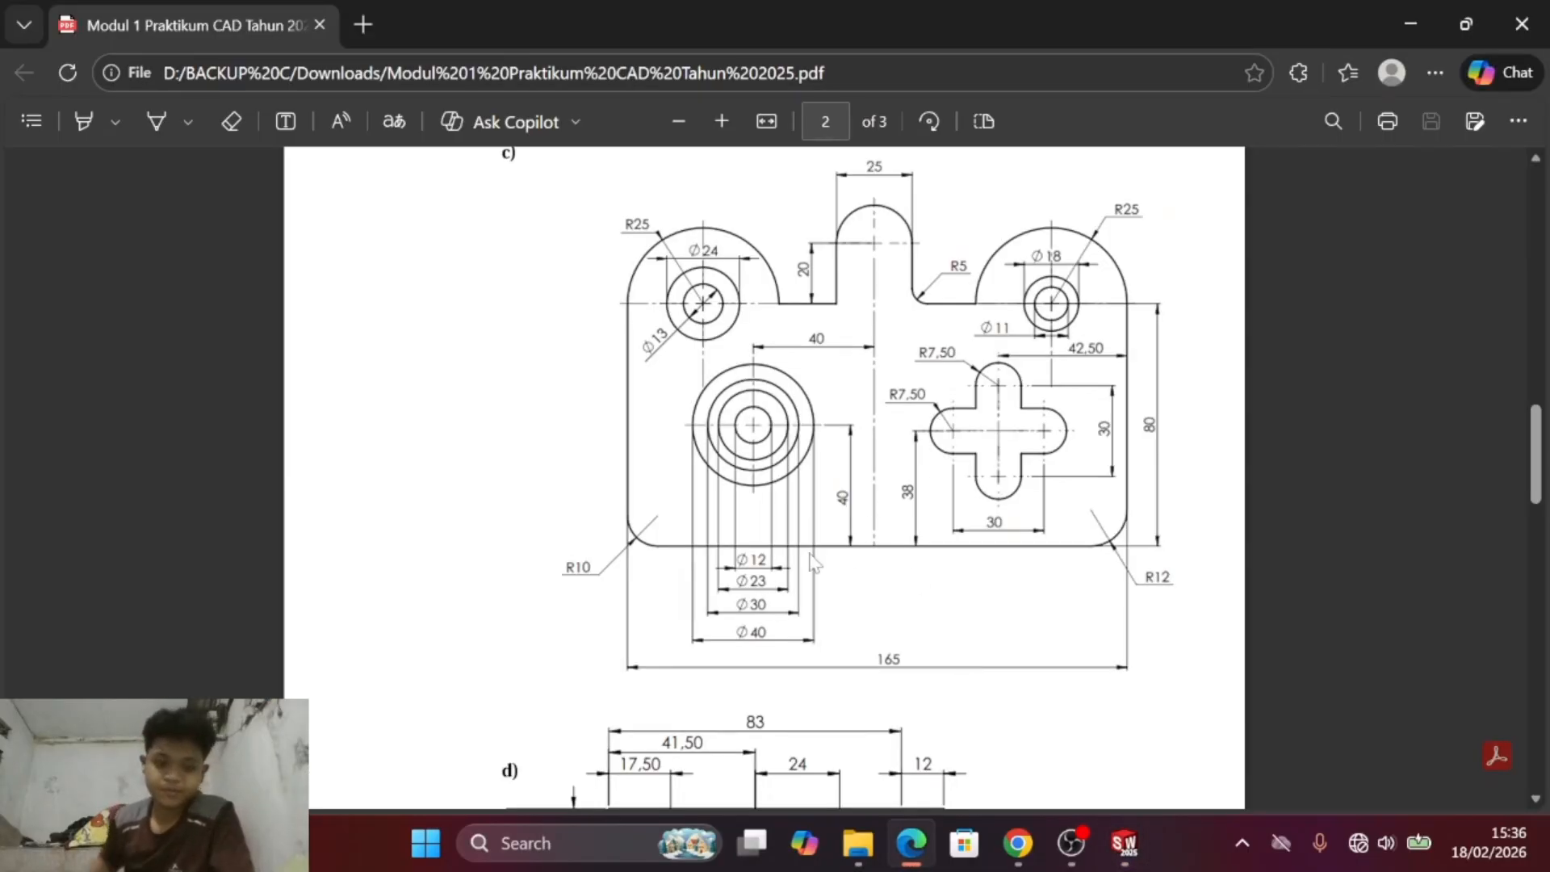
pyautogui.hotkey('alt', 'Tab')
# - Compare the dimension layout with drawing c) in the PDF and move the plate's overall width dimension below the stacked diameter dimensions
pyautogui.scroll(-2, 1139, 492)
pyautogui.scroll(3, 1138, 492)
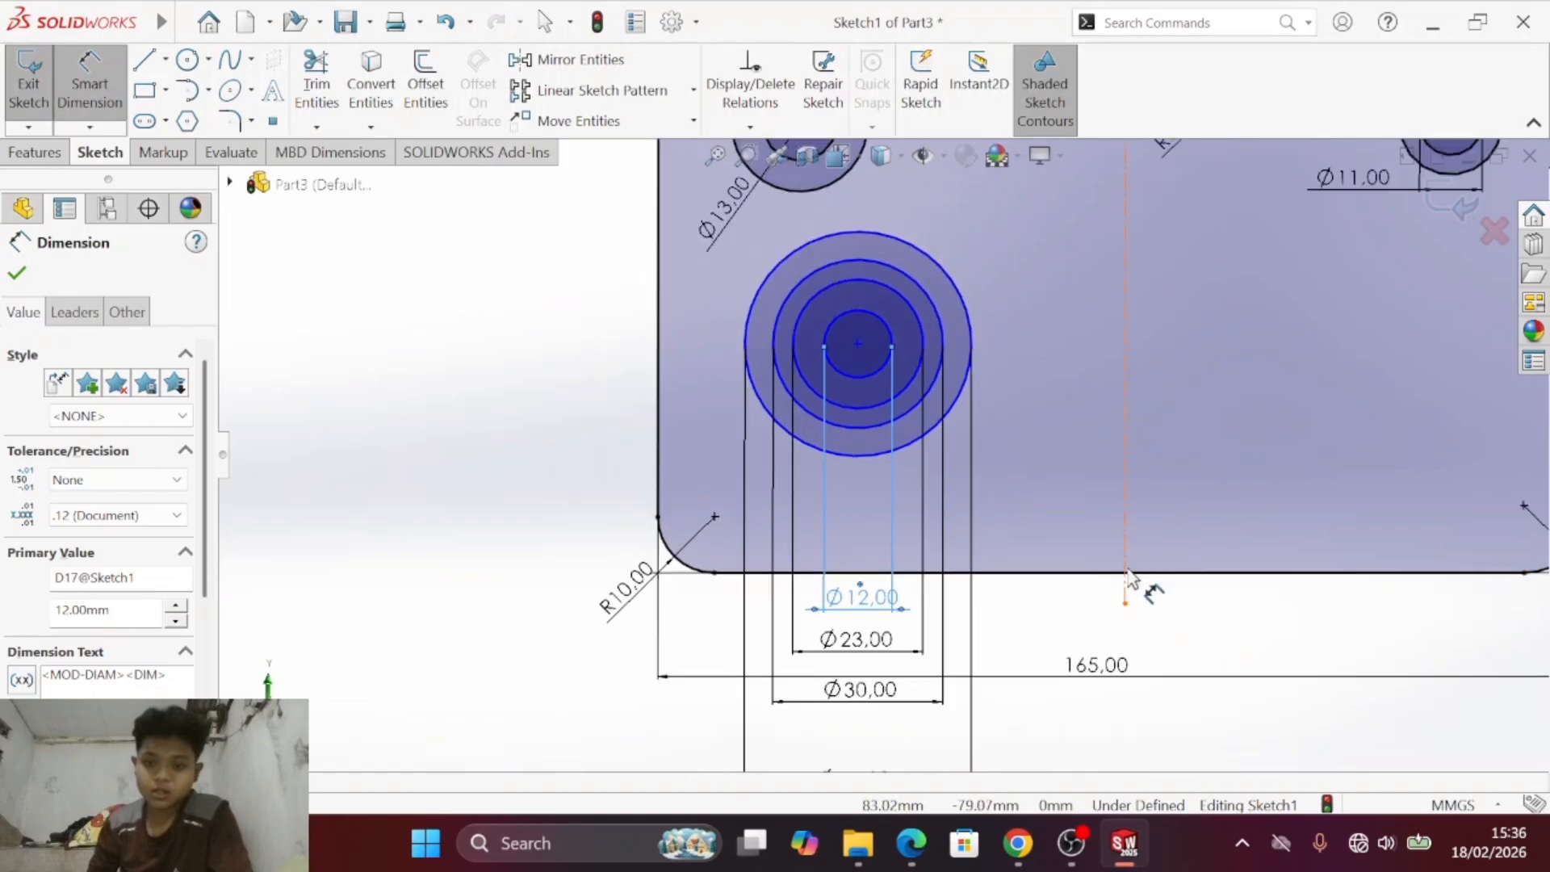
pyautogui.scroll(2, 891, 539)
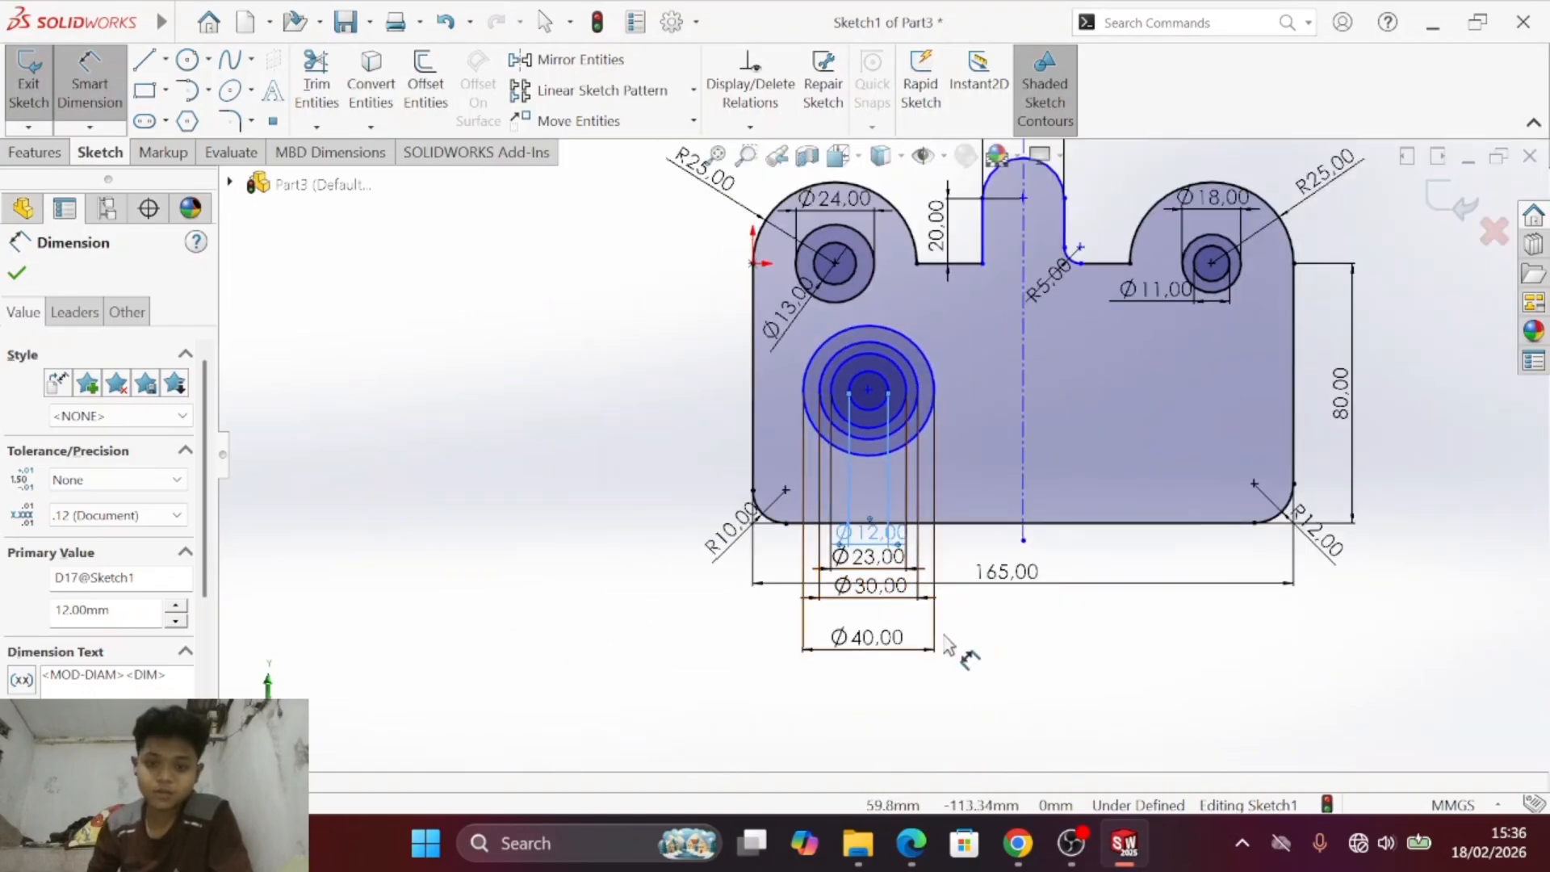
pyautogui.hotkey('alt', 'Tab')
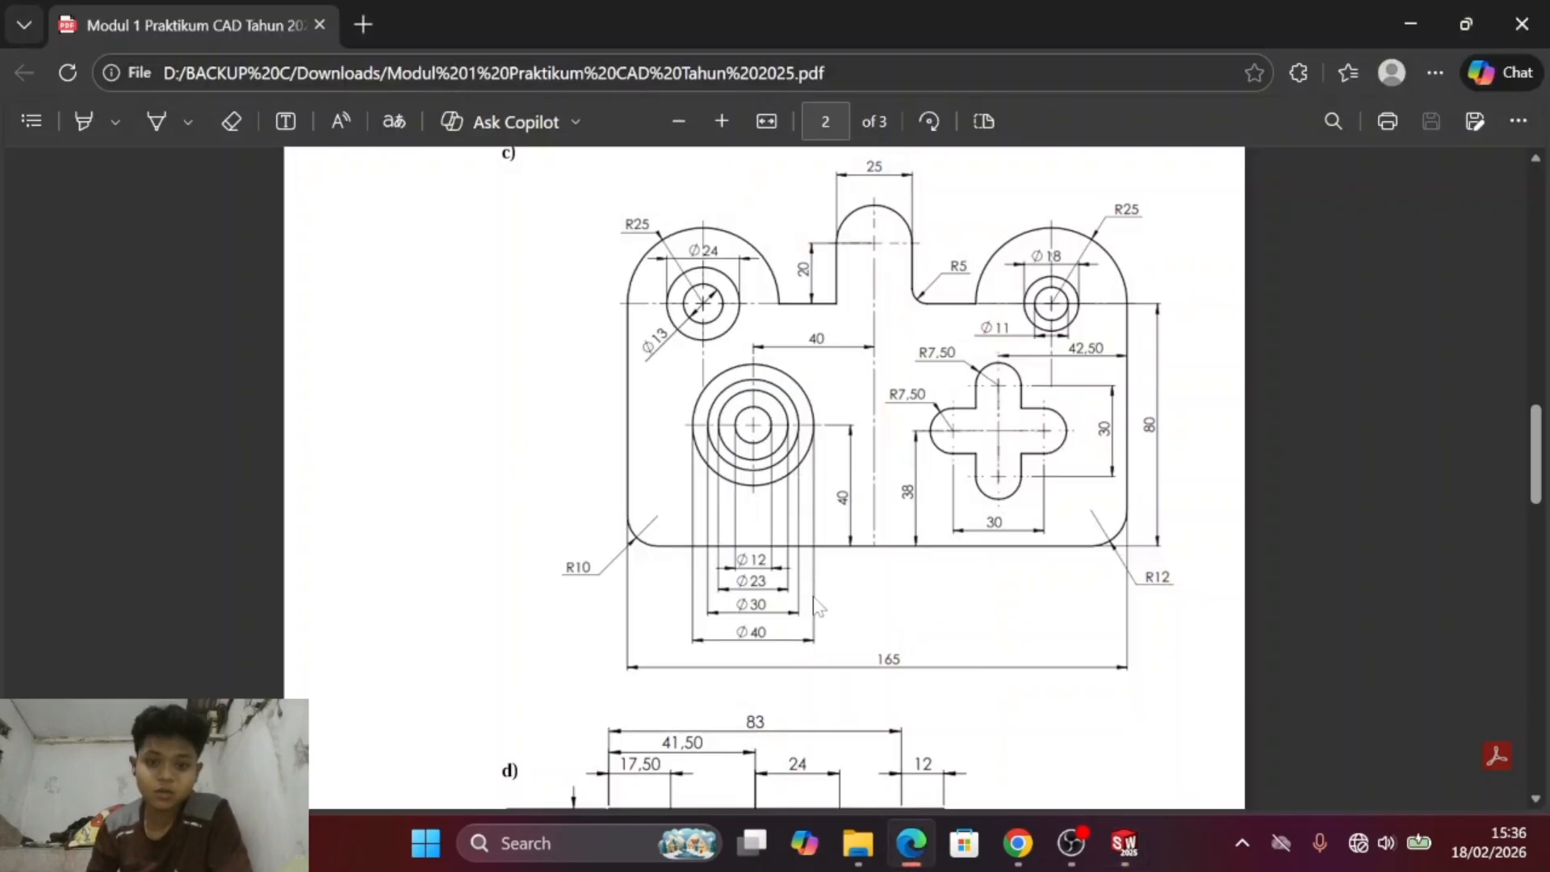
pyautogui.hotkey('alt', 'Tab')
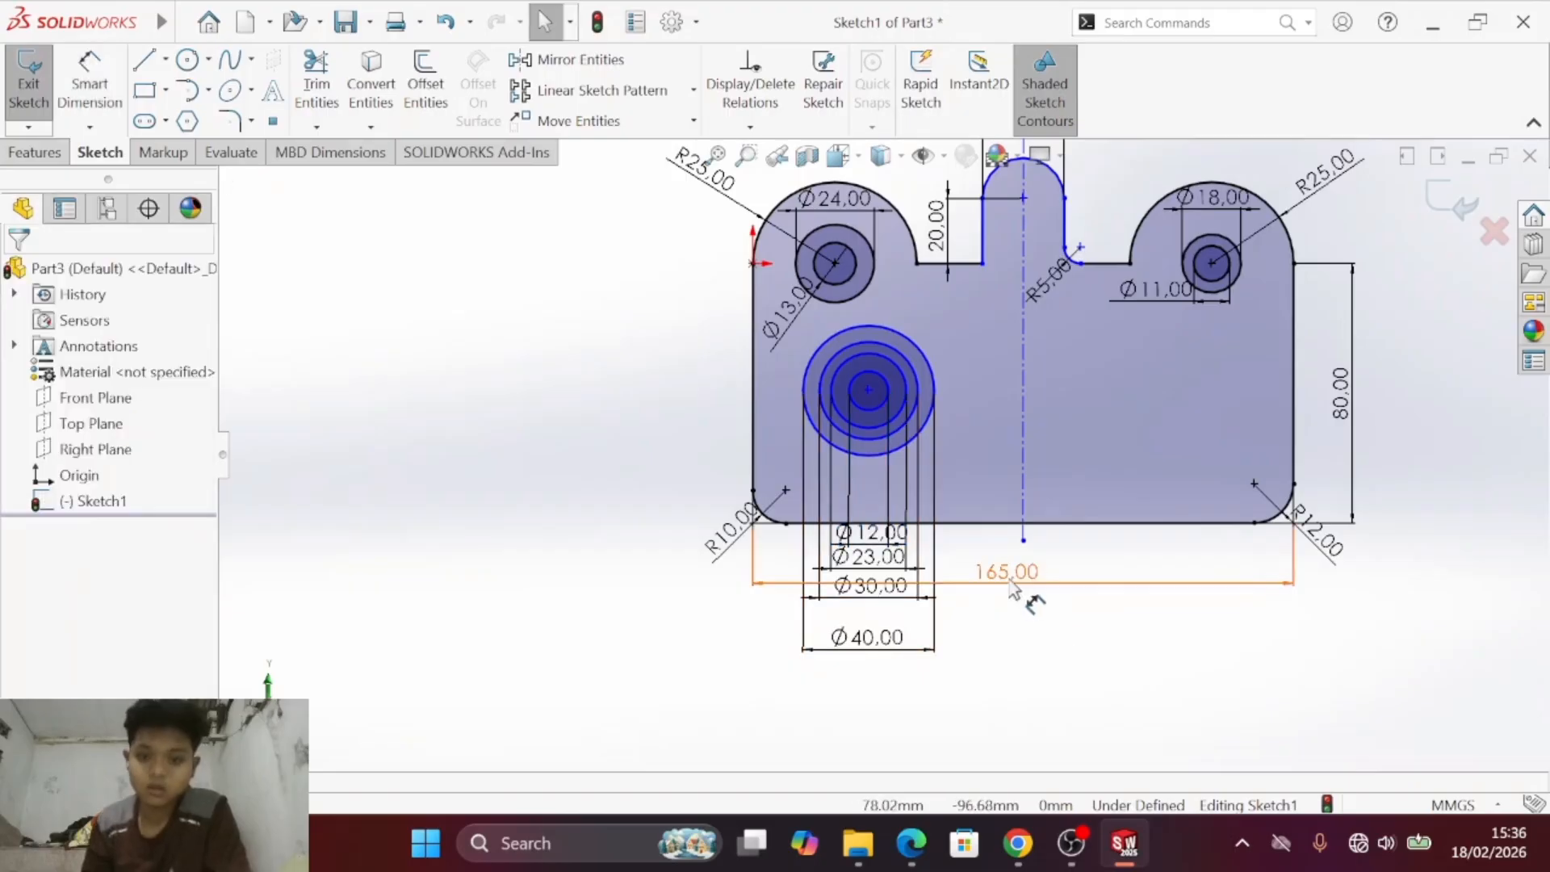
pyautogui.moveTo(1013, 590); pyautogui.dragTo(1024, 730)
pyautogui.hotkey('alt', 'Tab')
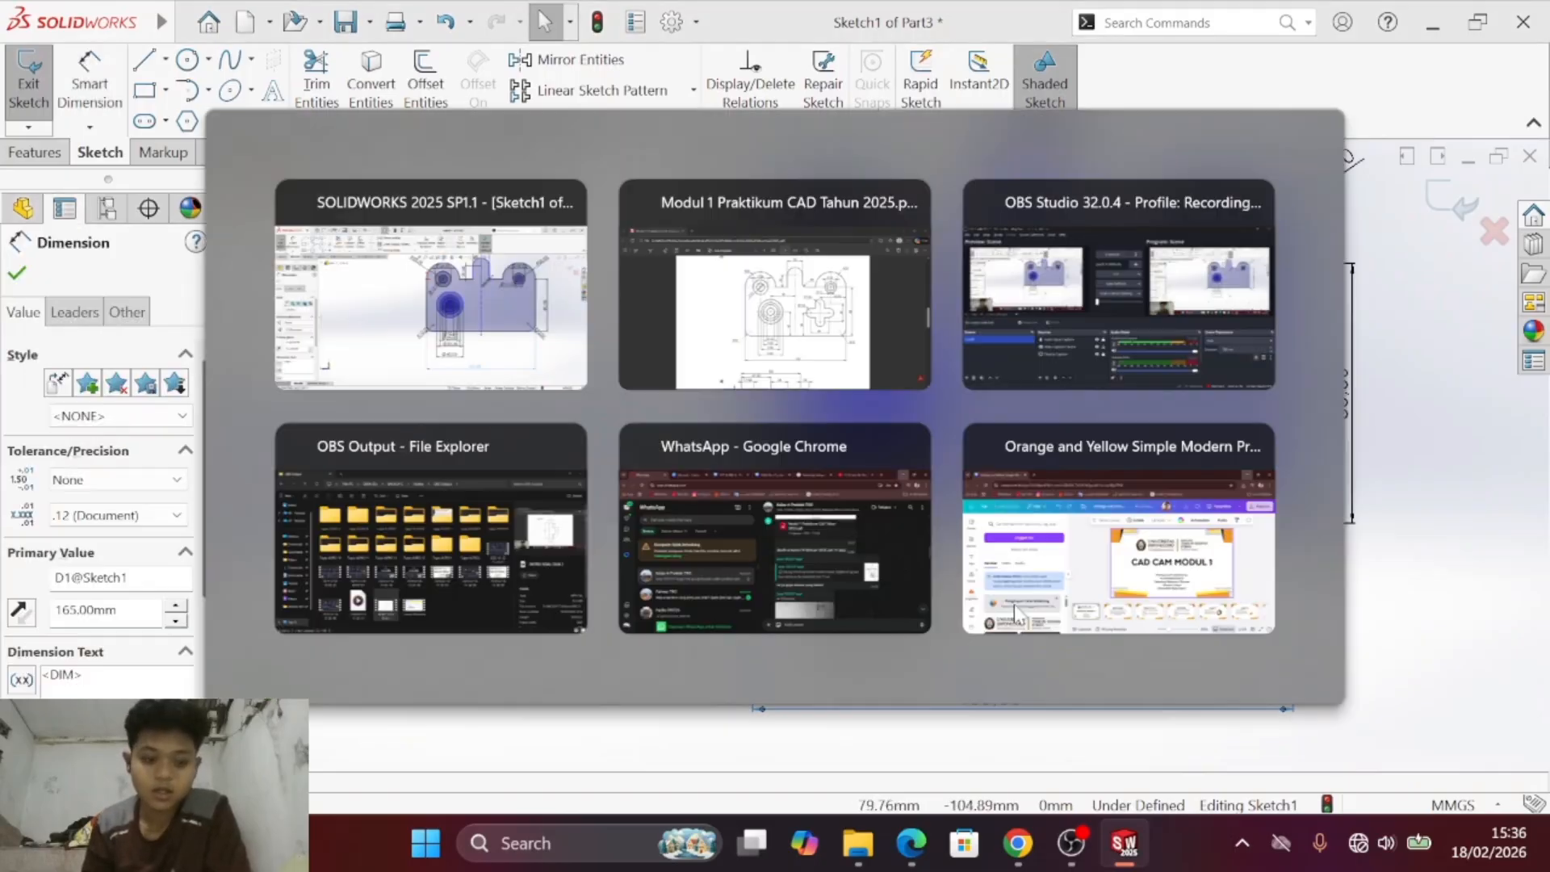
pyautogui.hotkey('alt', 'Tab')
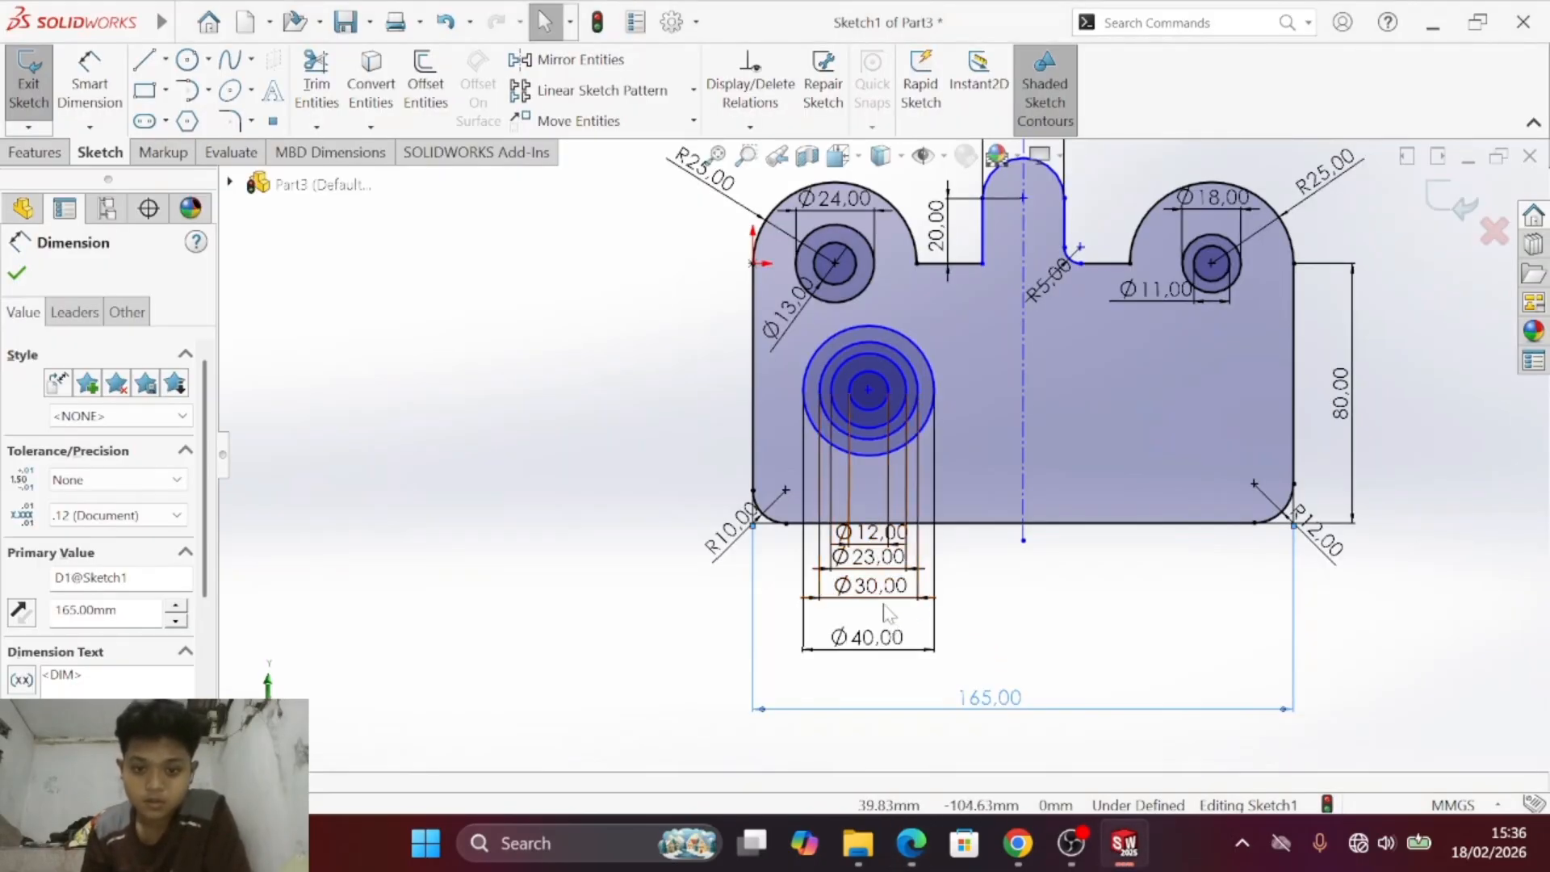
# - Even out the spacing of the stacked diameter dimensions, bring the overall width dimension closer beneath them, and recheck the PDF drawing
pyautogui.moveTo(870, 556)
pyautogui.mouseDown()
pyautogui.moveTo(876, 572)
pyautogui.moveTo(872, 544)
pyautogui.moveTo(871, 558)
pyautogui.mouseUp()
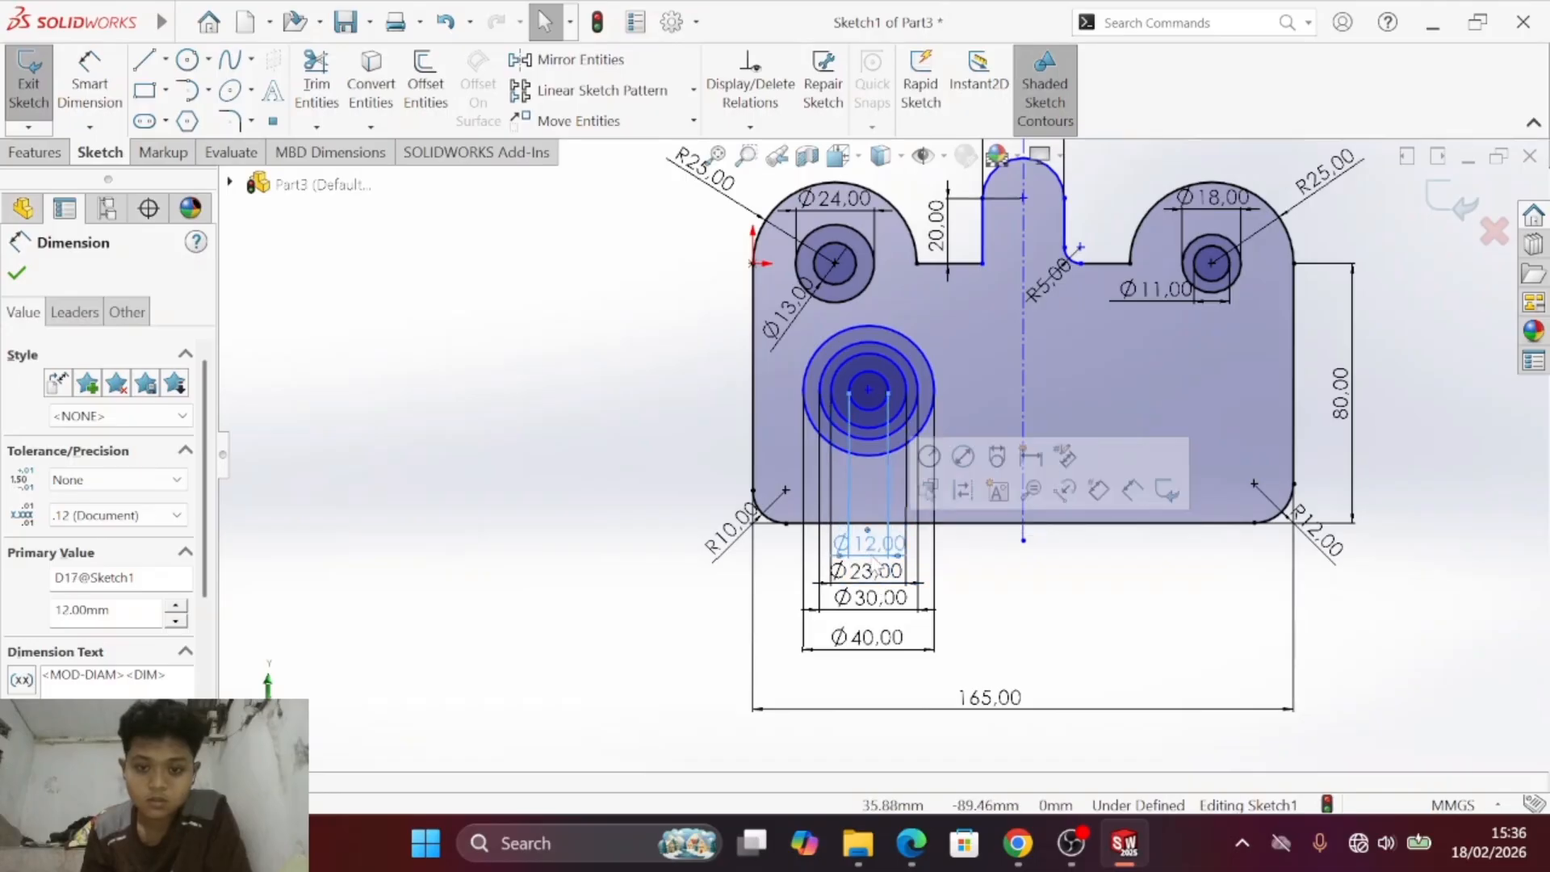
pyautogui.moveTo(872, 650); pyautogui.dragTo(872, 639)
pyautogui.moveTo(975, 710)
pyautogui.mouseDown()
pyautogui.moveTo(1011, 700)
pyautogui.moveTo(1005, 667)
pyautogui.moveTo(1020, 664)
pyautogui.mouseUp()
pyautogui.press('Escape')
pyautogui.hotkey('alt', 'Tab')
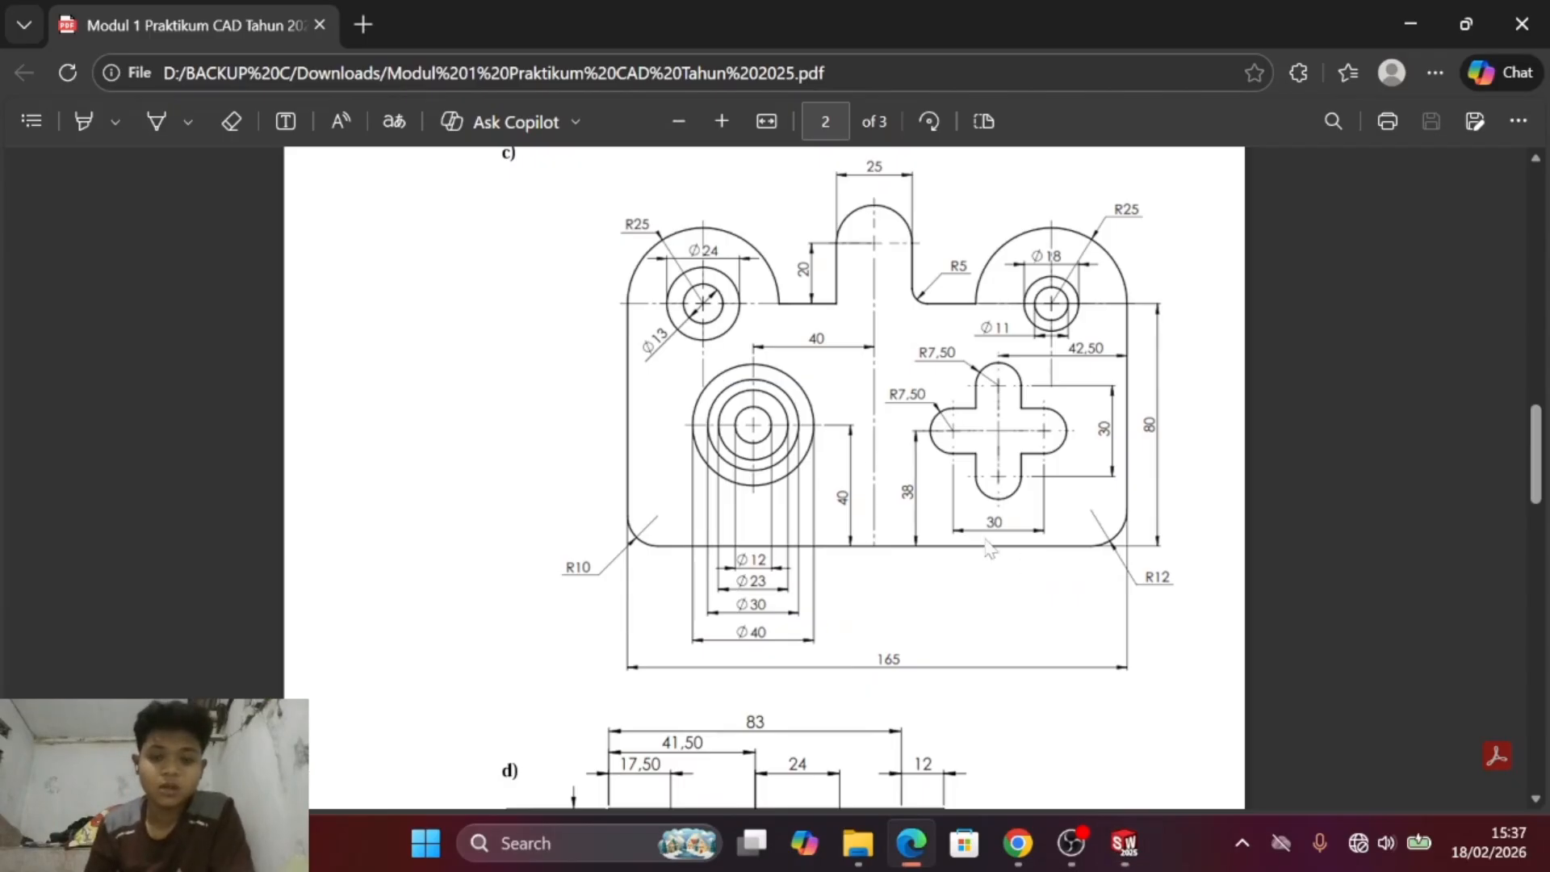
pyautogui.hotkey('alt', 'Tab')
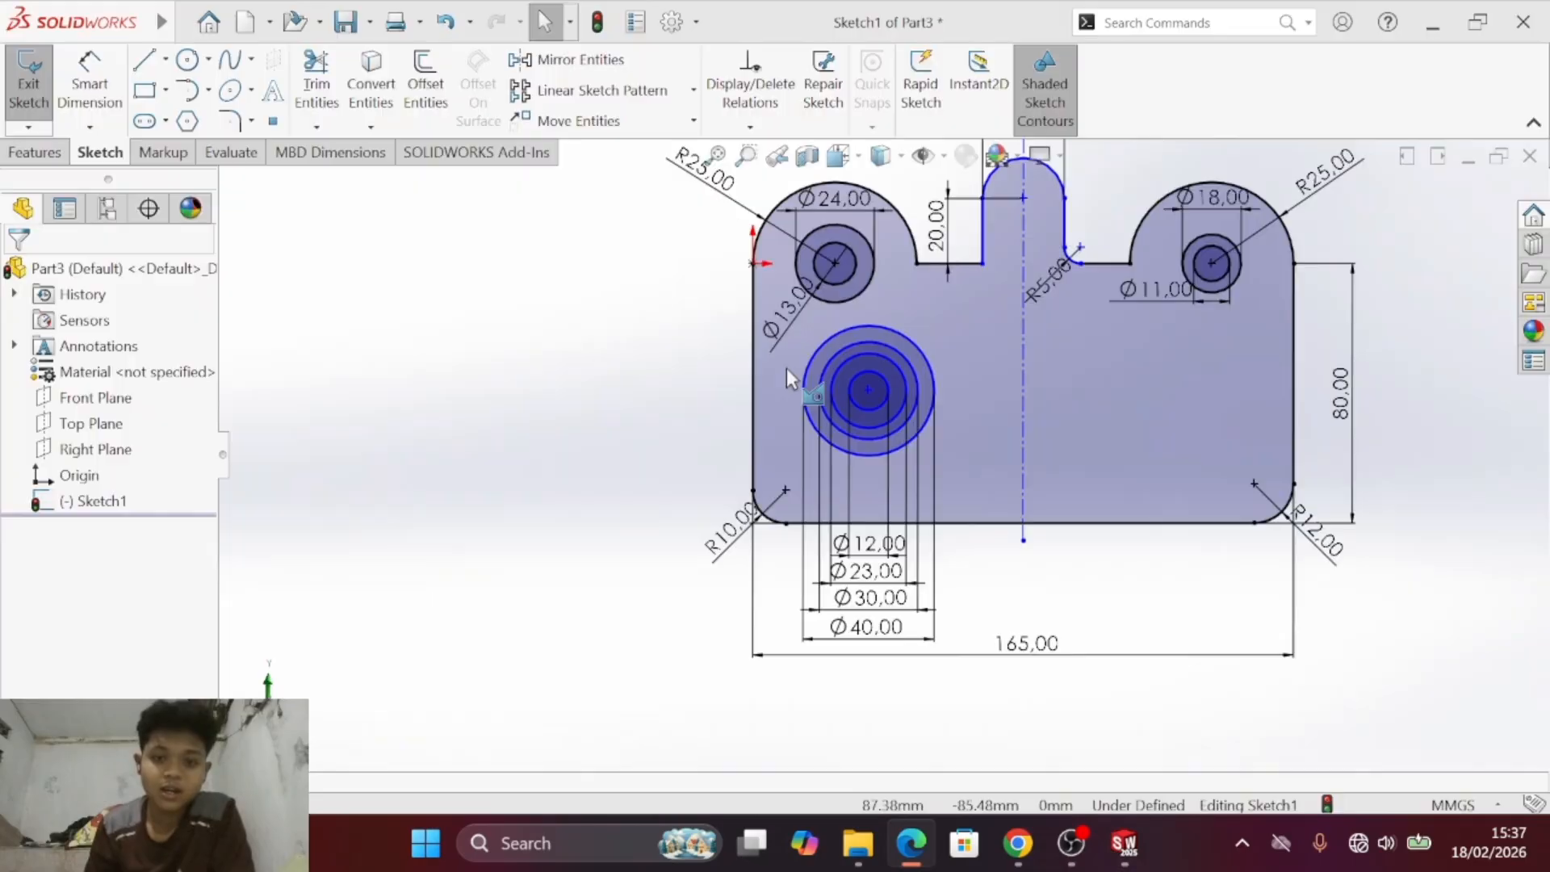
# - Dimension the horizontal distance from the concentric circles' centre to the vertical centreline as 40 mm, placed above the circles
pyautogui.click(96, 76)
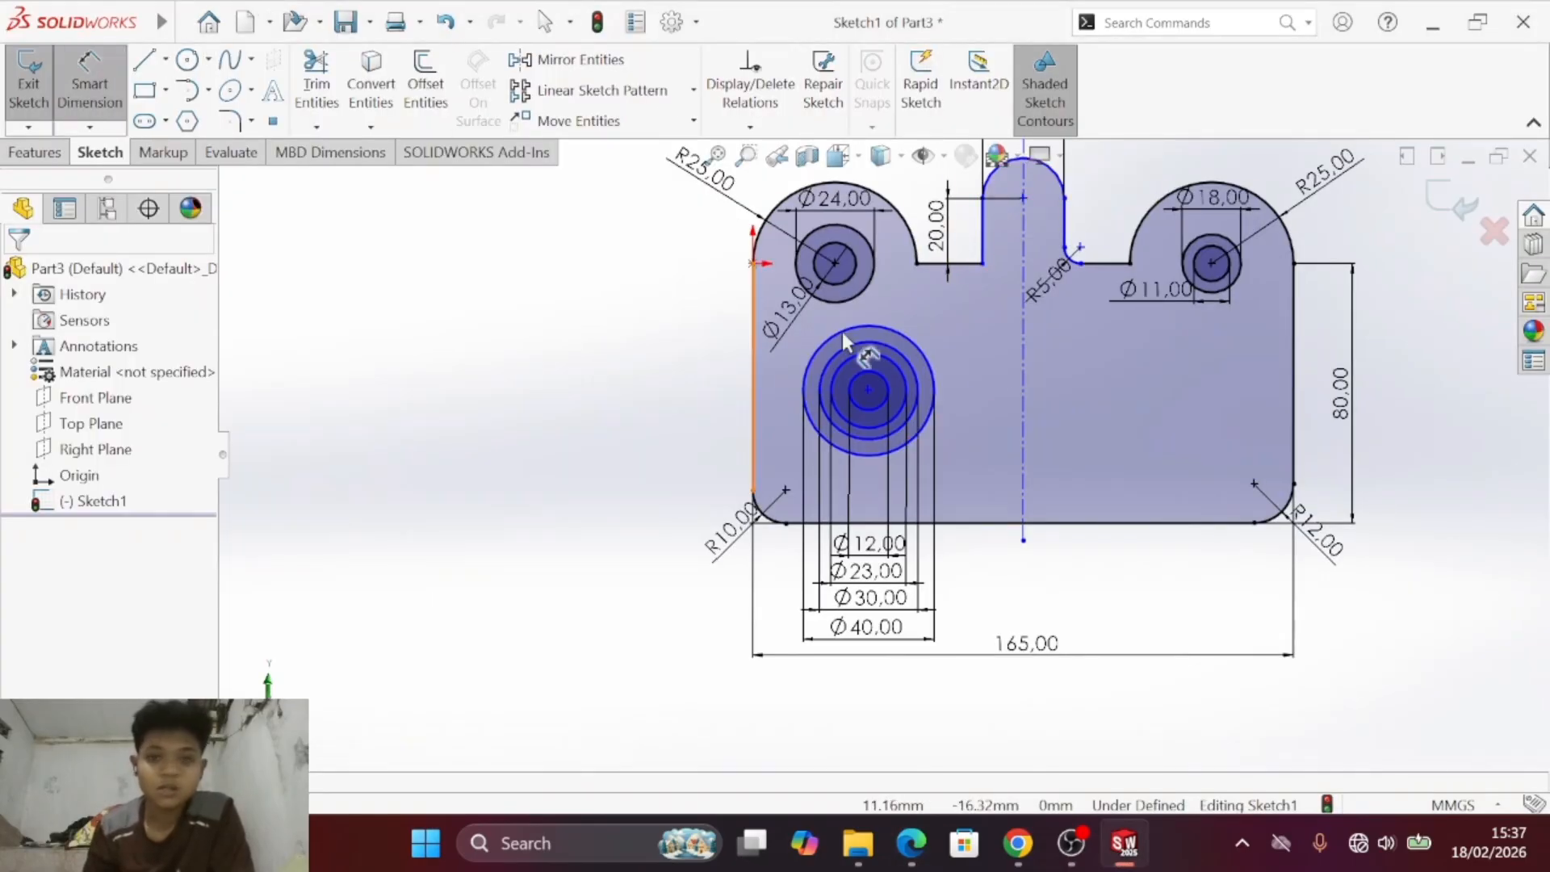
pyautogui.moveTo(1022, 376); pyautogui.dragTo(865, 391)
pyautogui.scroll(2, 866, 389)
pyautogui.scroll(-5, 870, 393)
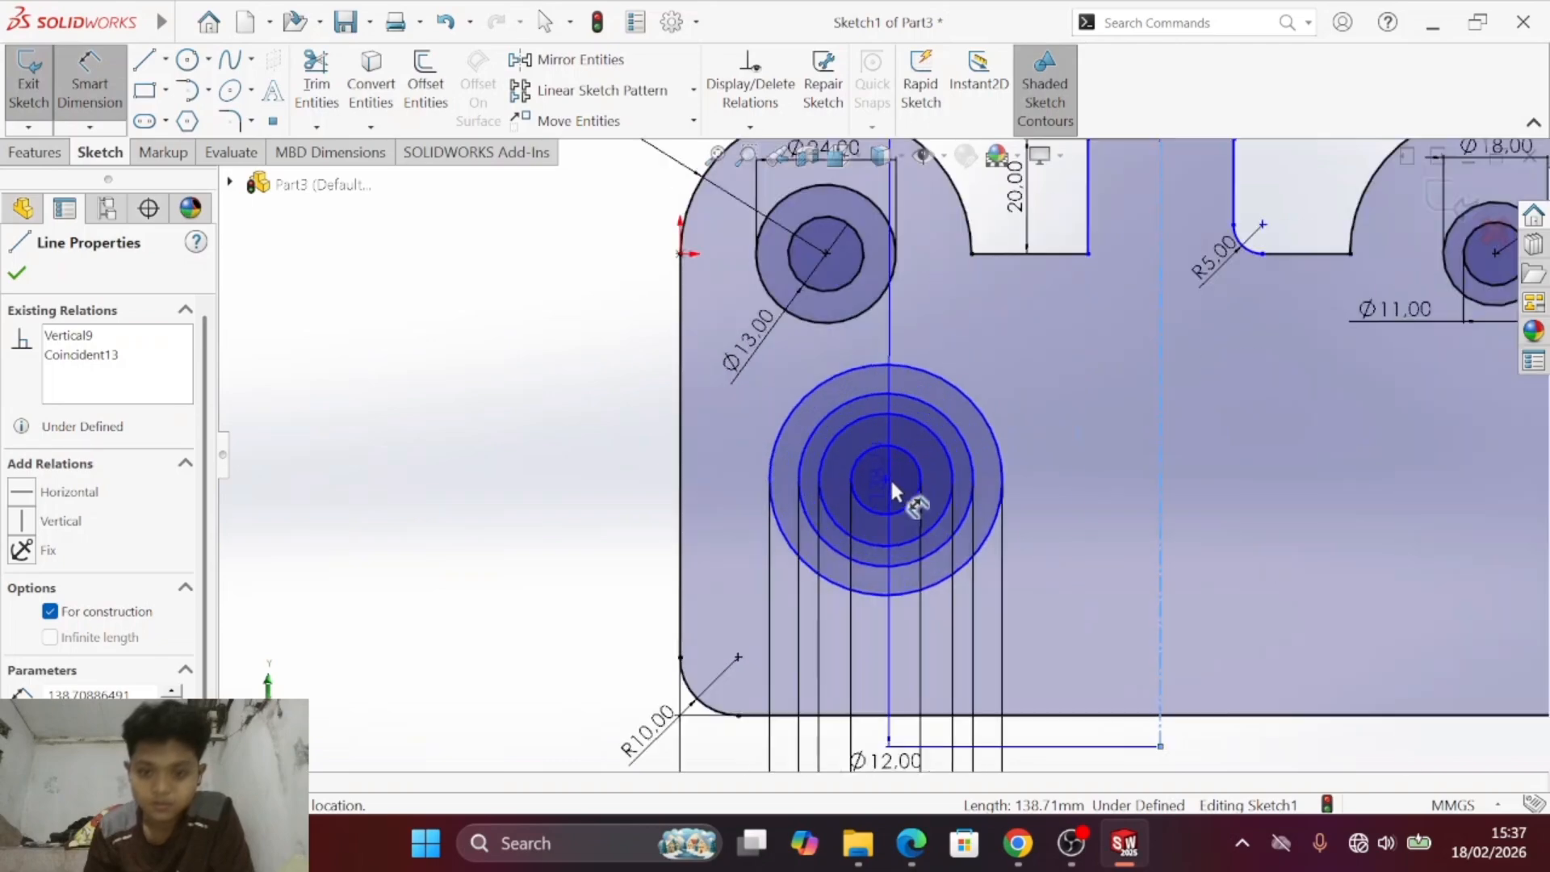
pyautogui.click(887, 480)
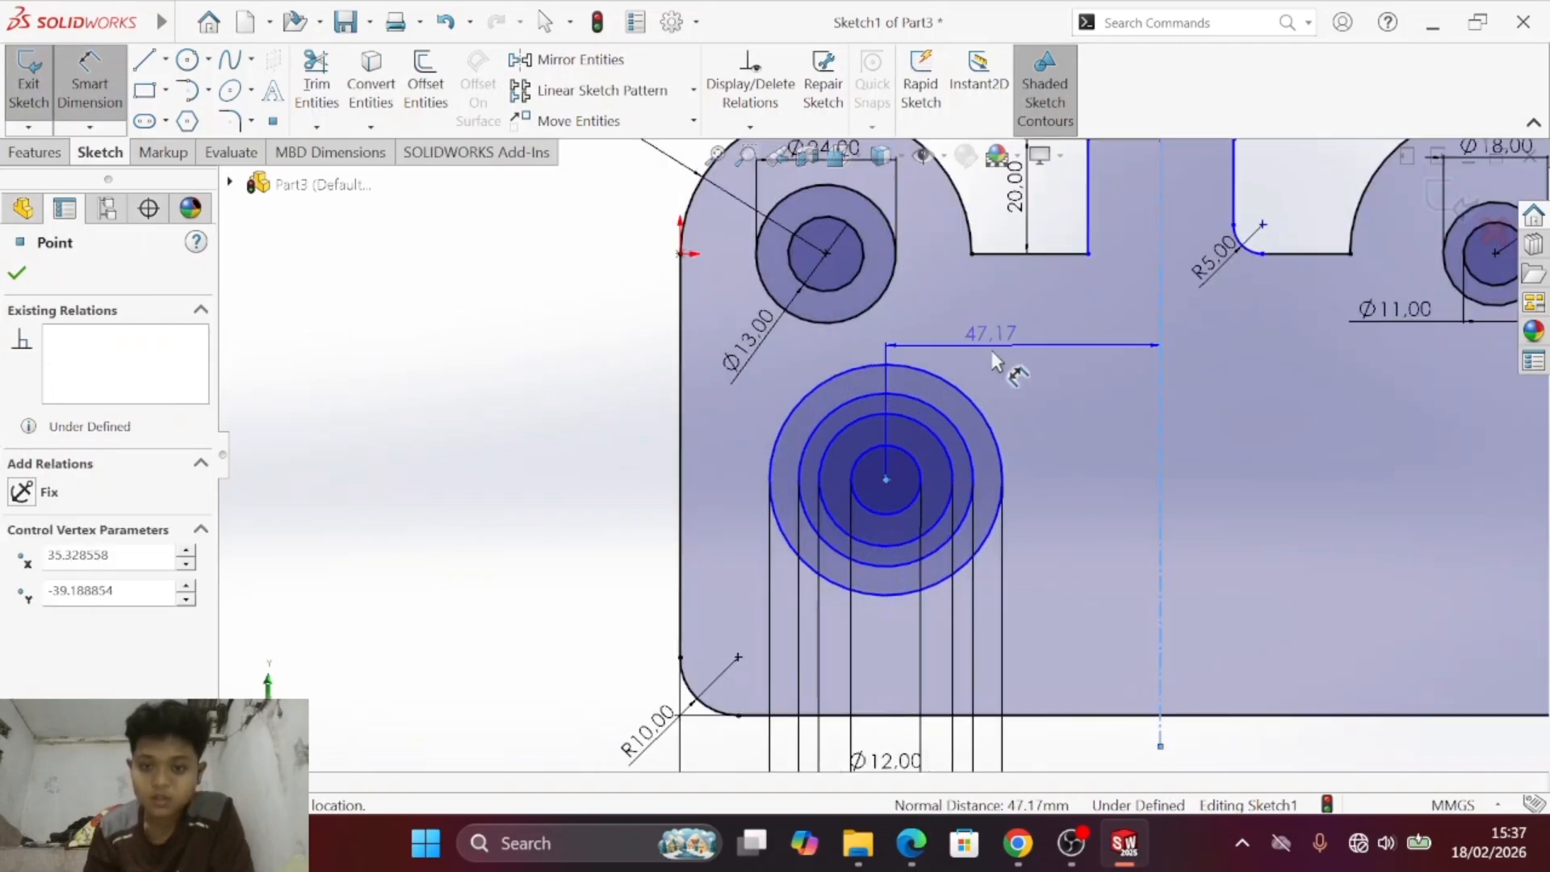
pyautogui.click(1011, 362)
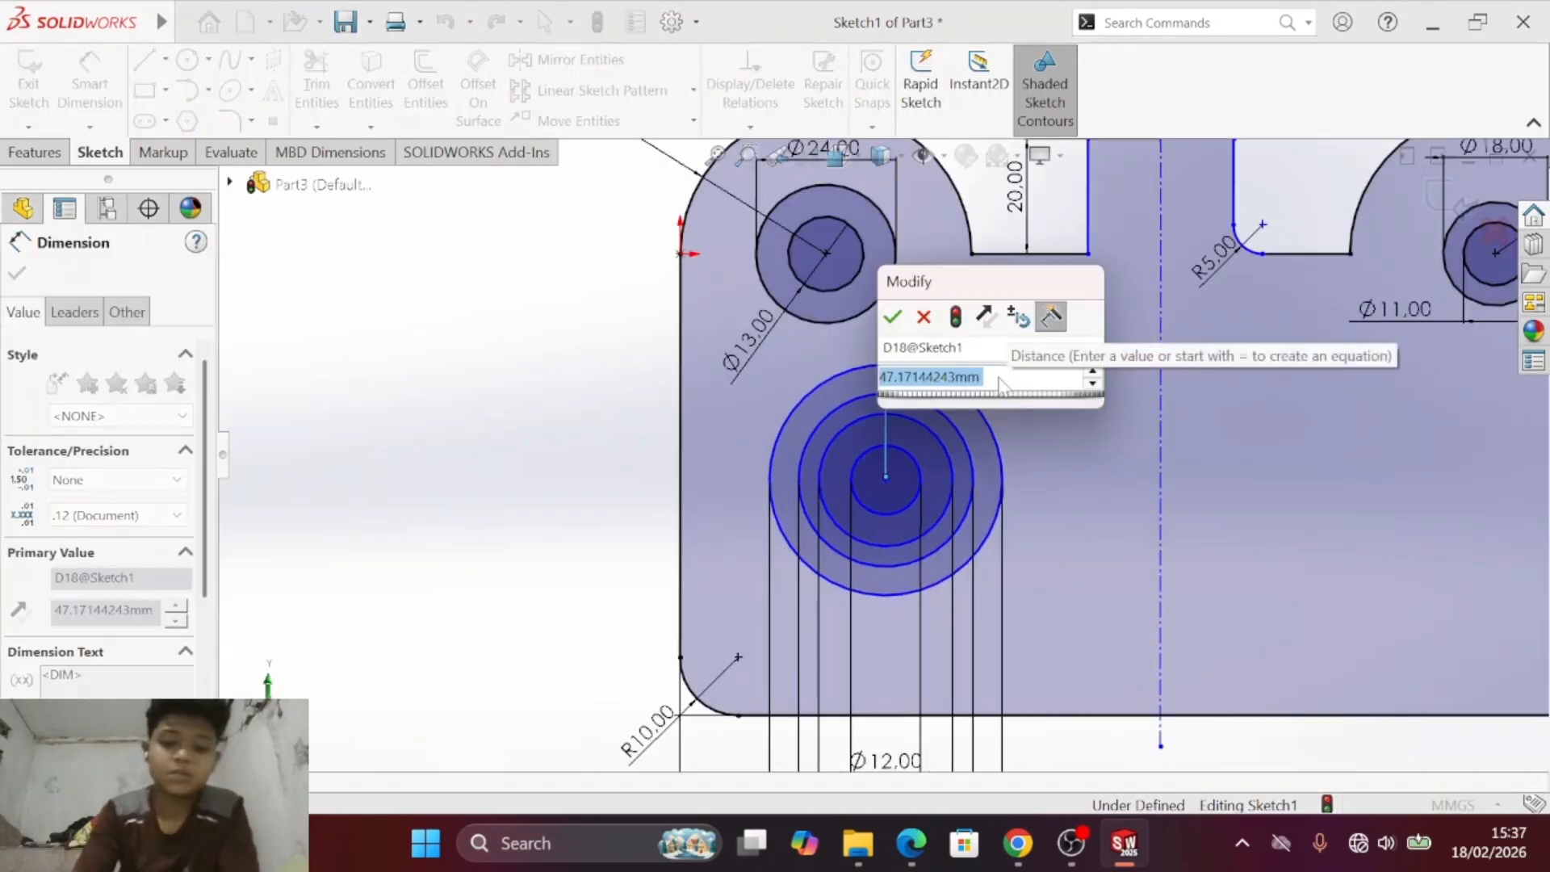
pyautogui.write('40')
pyautogui.press('Return')
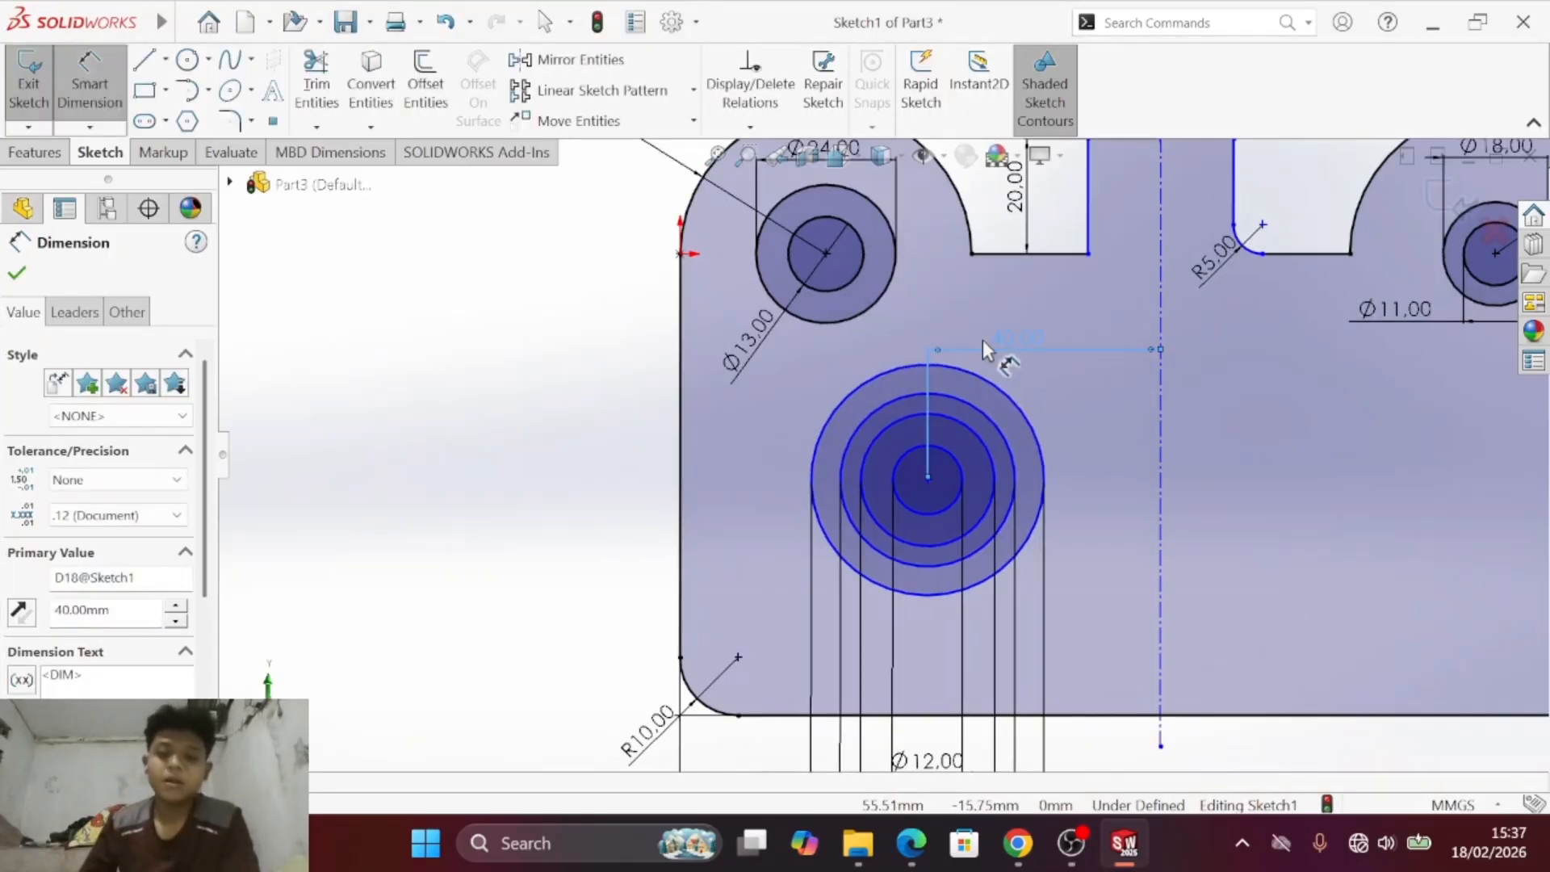
# - Dimension the vertical distance from the concentric circles' centre to the plate's lower edge as 40 mm
pyautogui.click(927, 477)
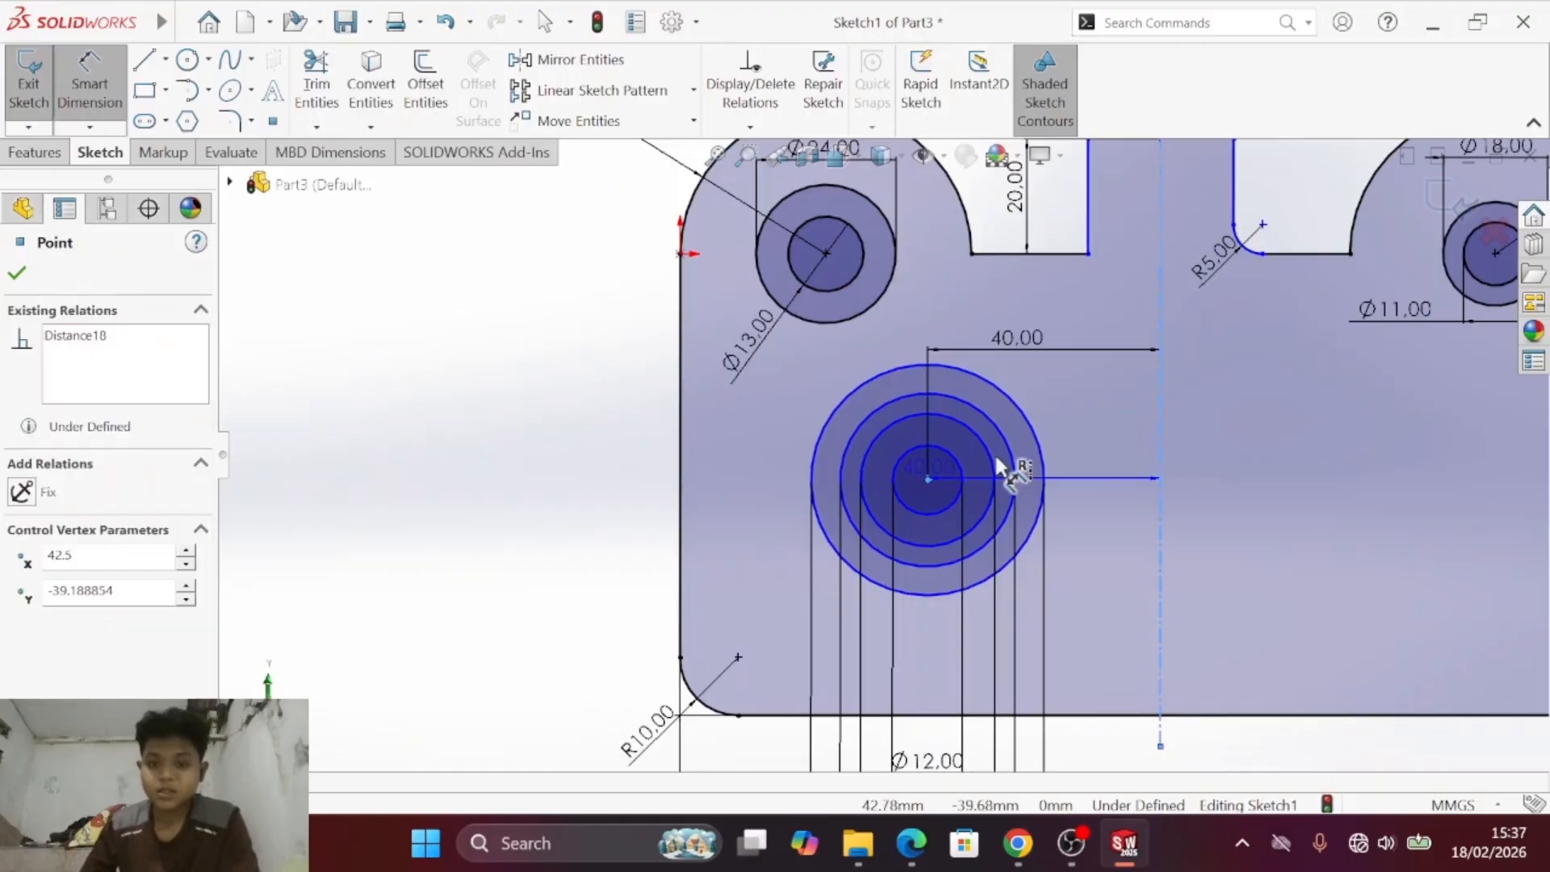
pyautogui.click(1094, 716)
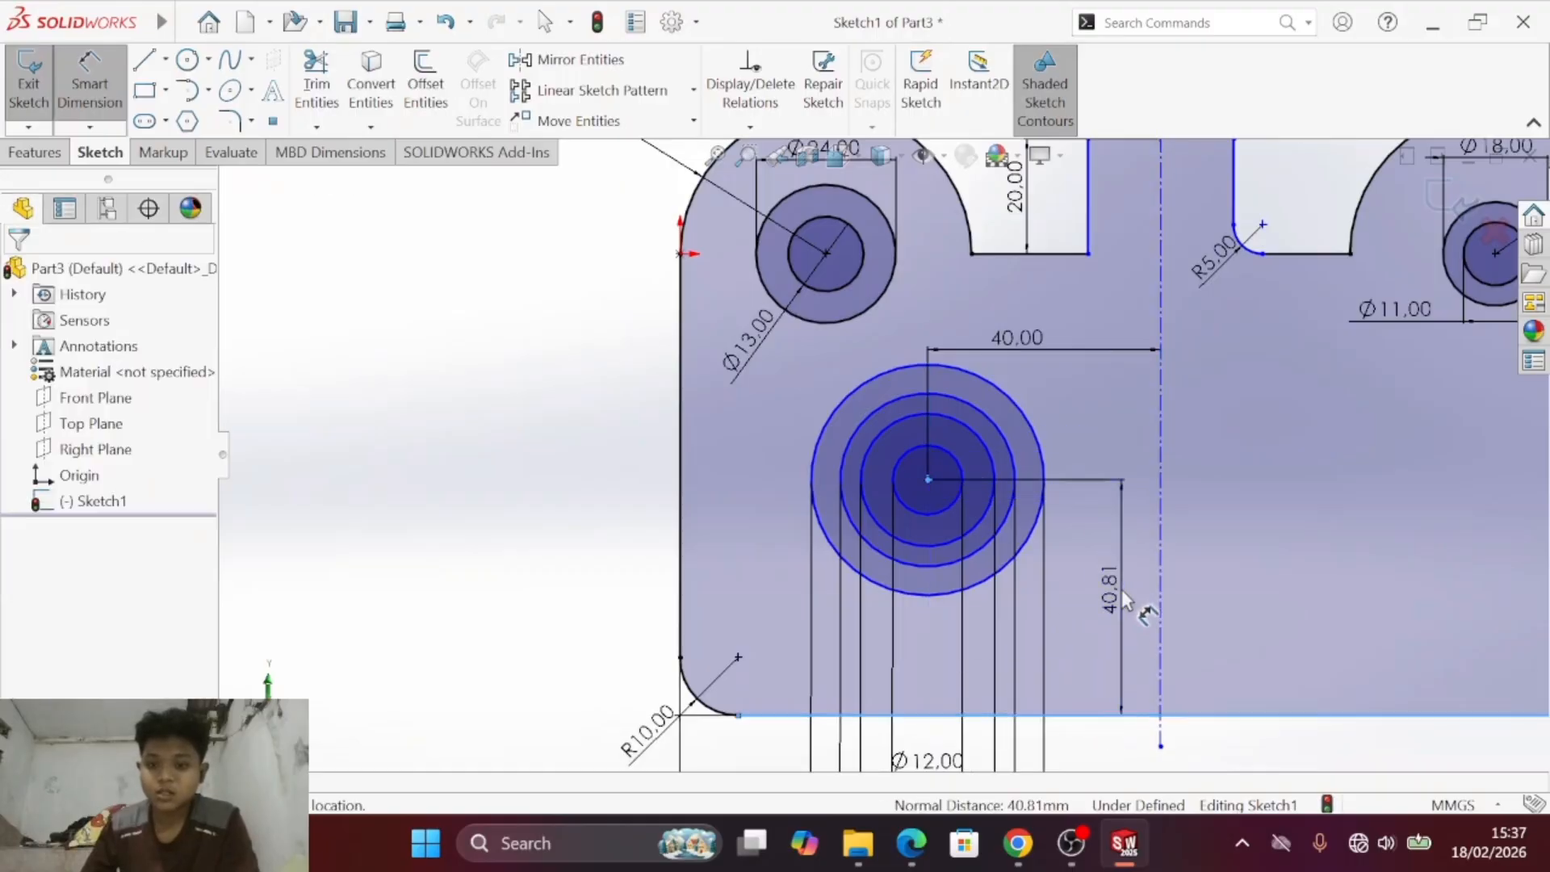
pyautogui.click(1124, 596)
pyautogui.write('40')
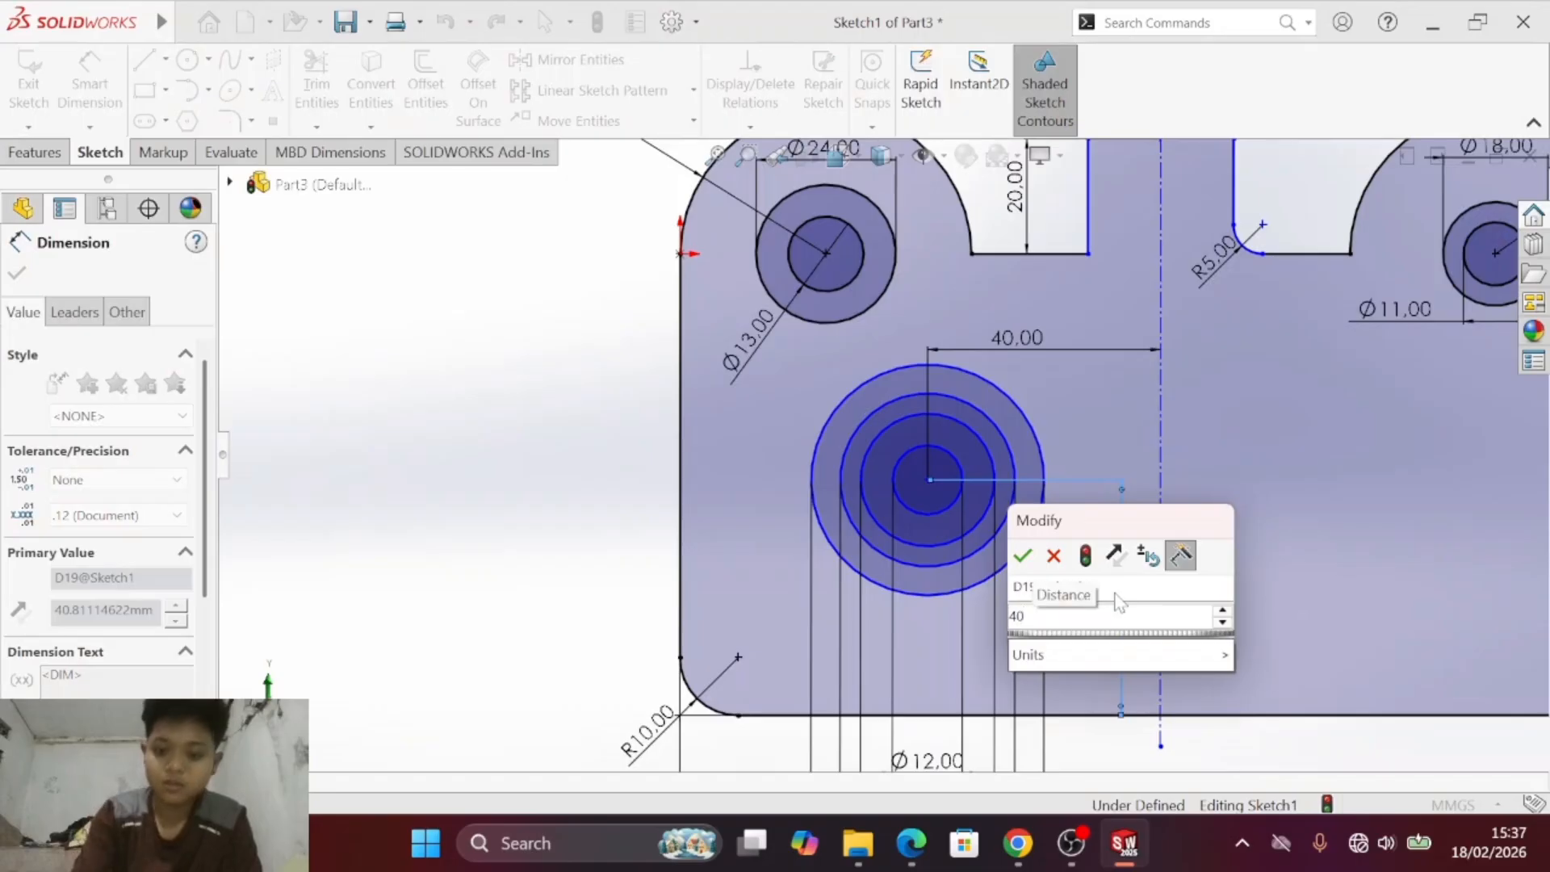
pyautogui.press('Return')
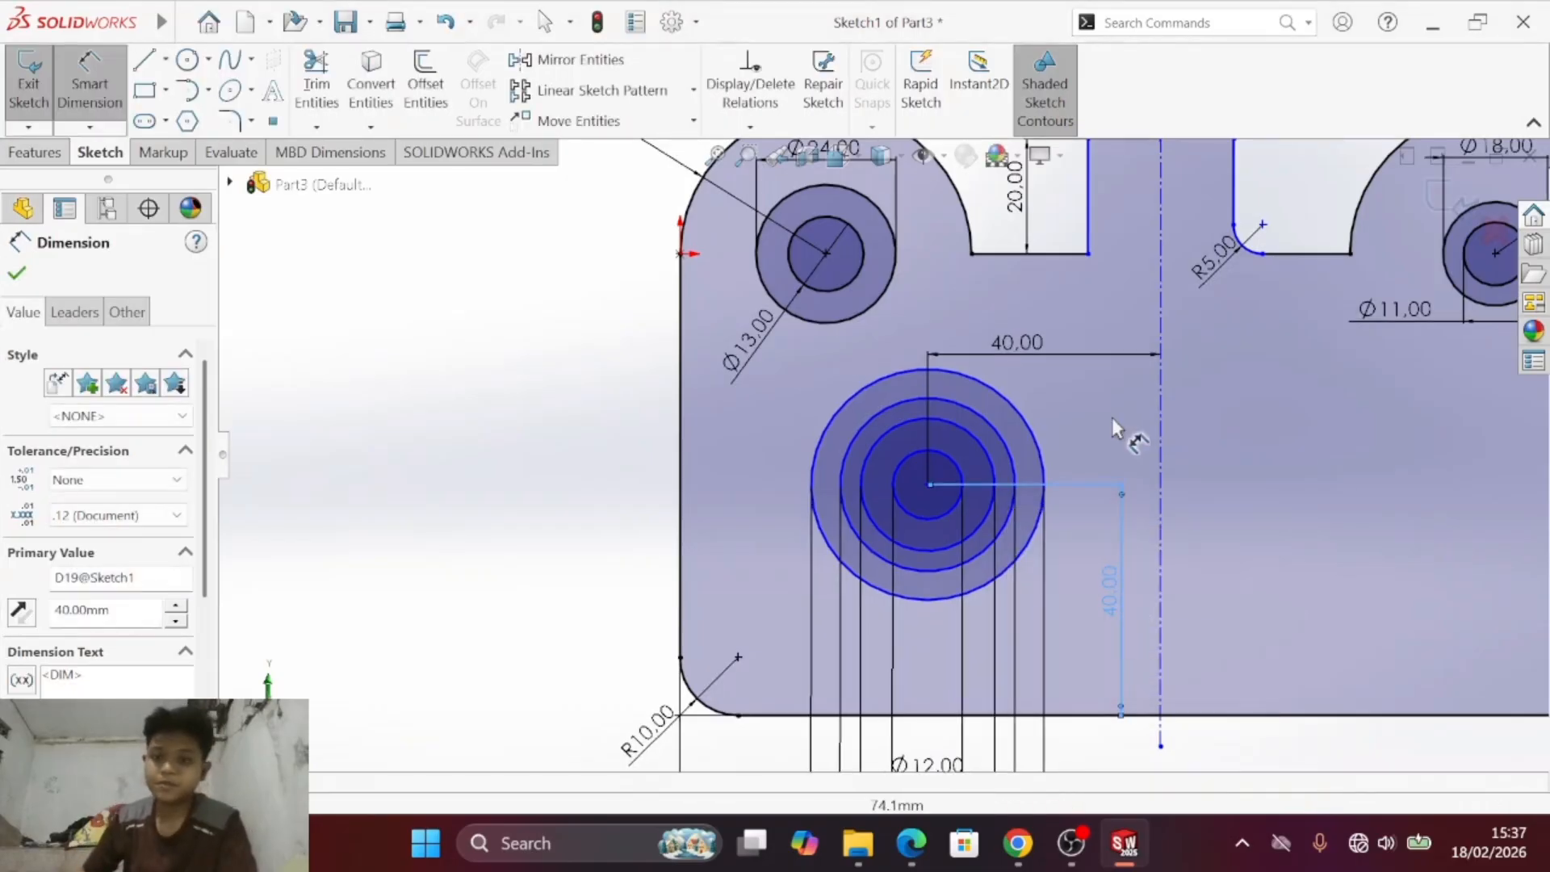
# - Try to add a vertical dimension between the centre tab's arc and the plate's lower edge
pyautogui.press('f')
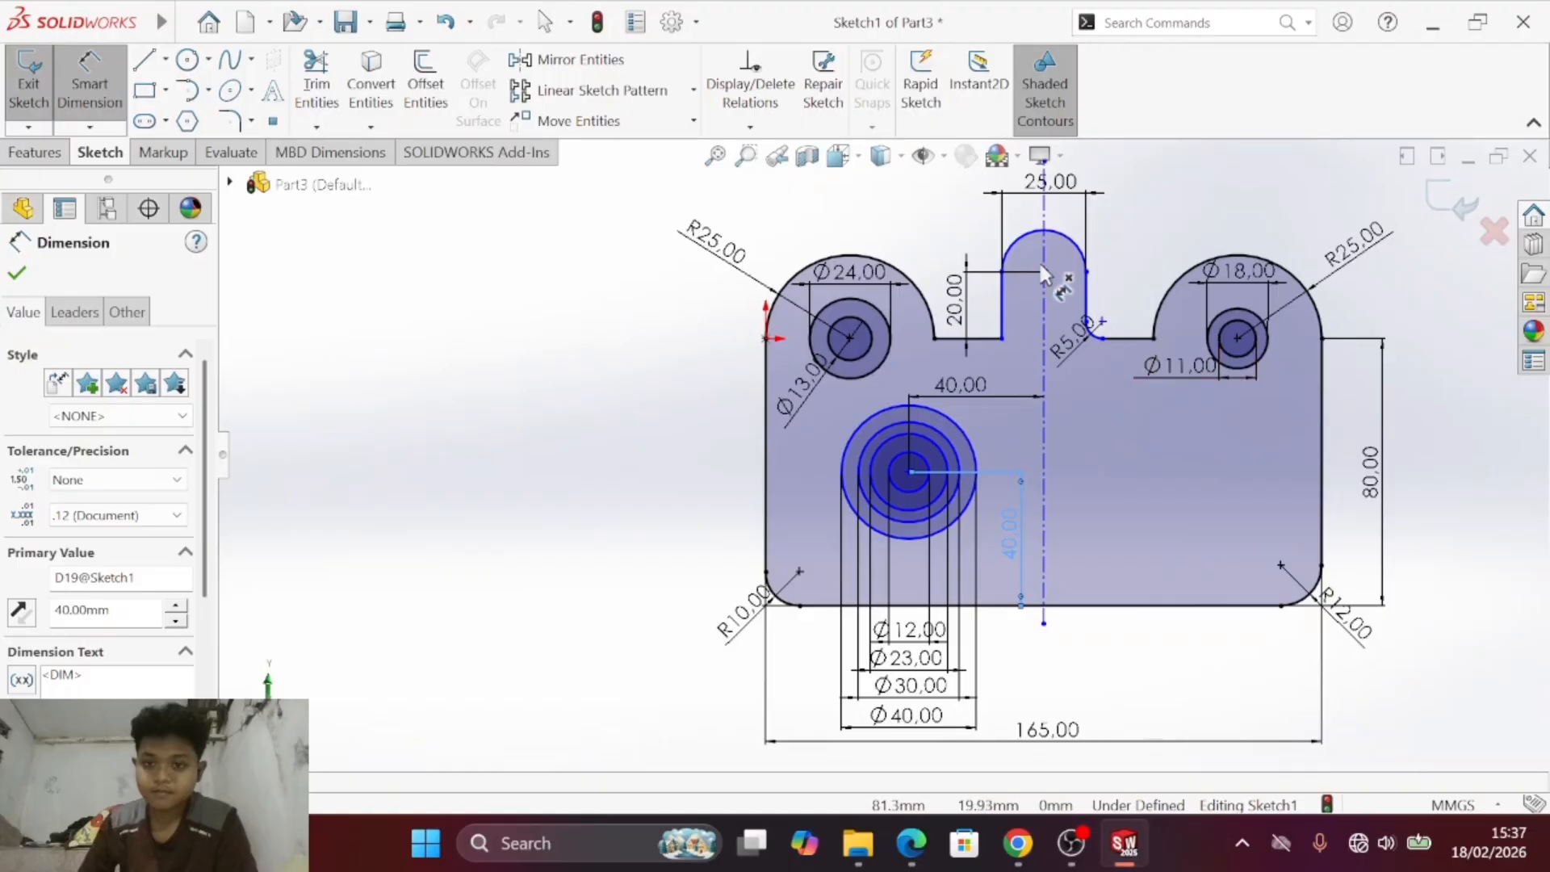
pyautogui.click(1070, 242)
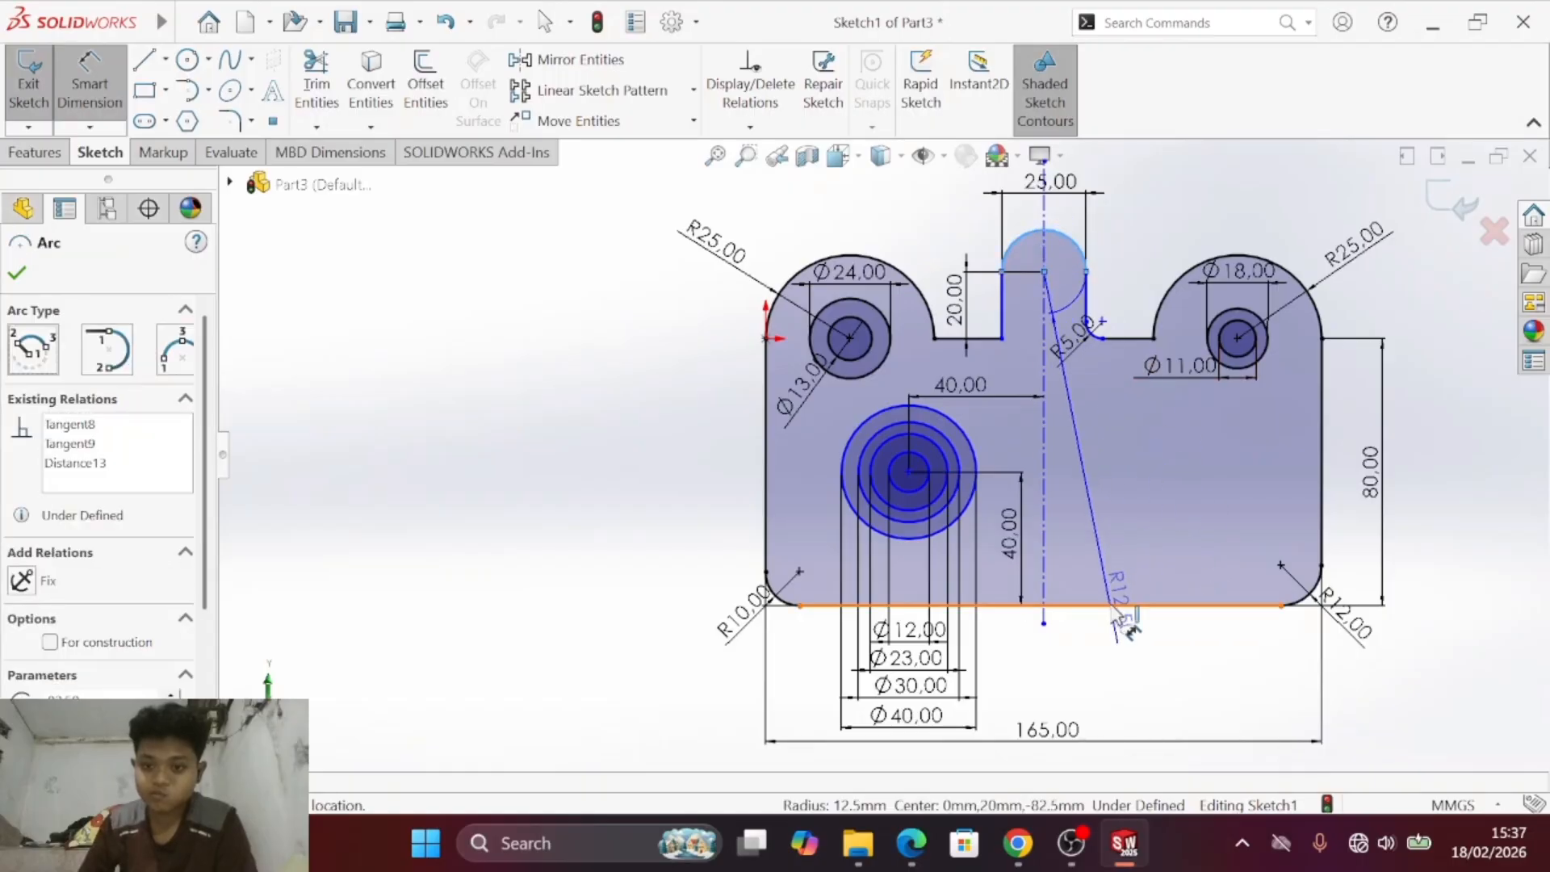
pyautogui.click(1120, 605)
pyautogui.click(1125, 442)
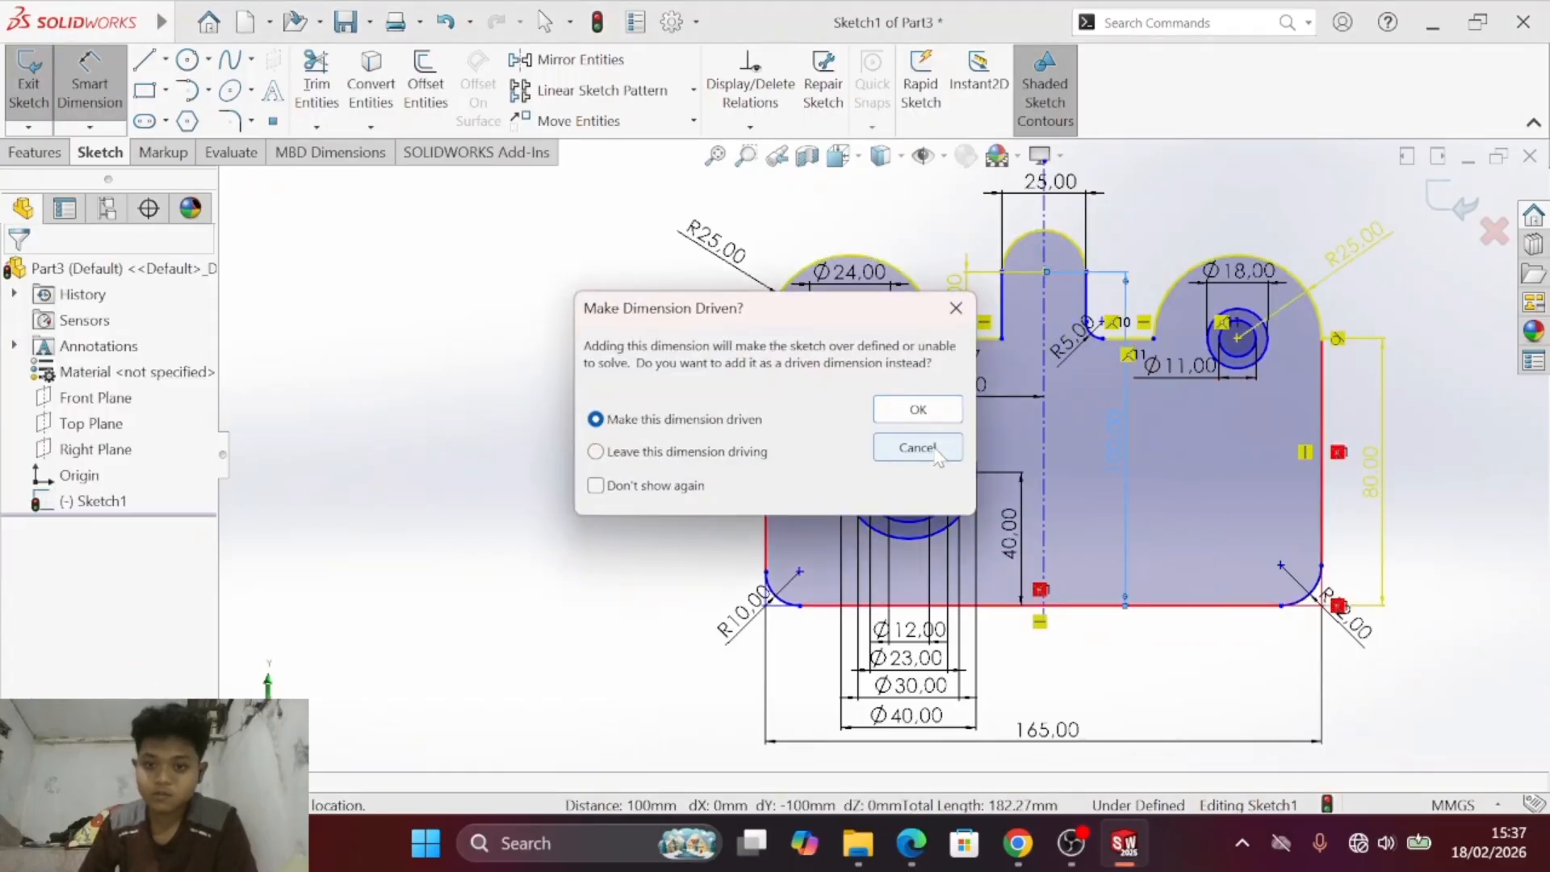
pyautogui.click(917, 447)
# - Compare the concentric circles' diameter and position dimensions with drawing c) in the PDF
pyautogui.scroll(2, 928, 525)
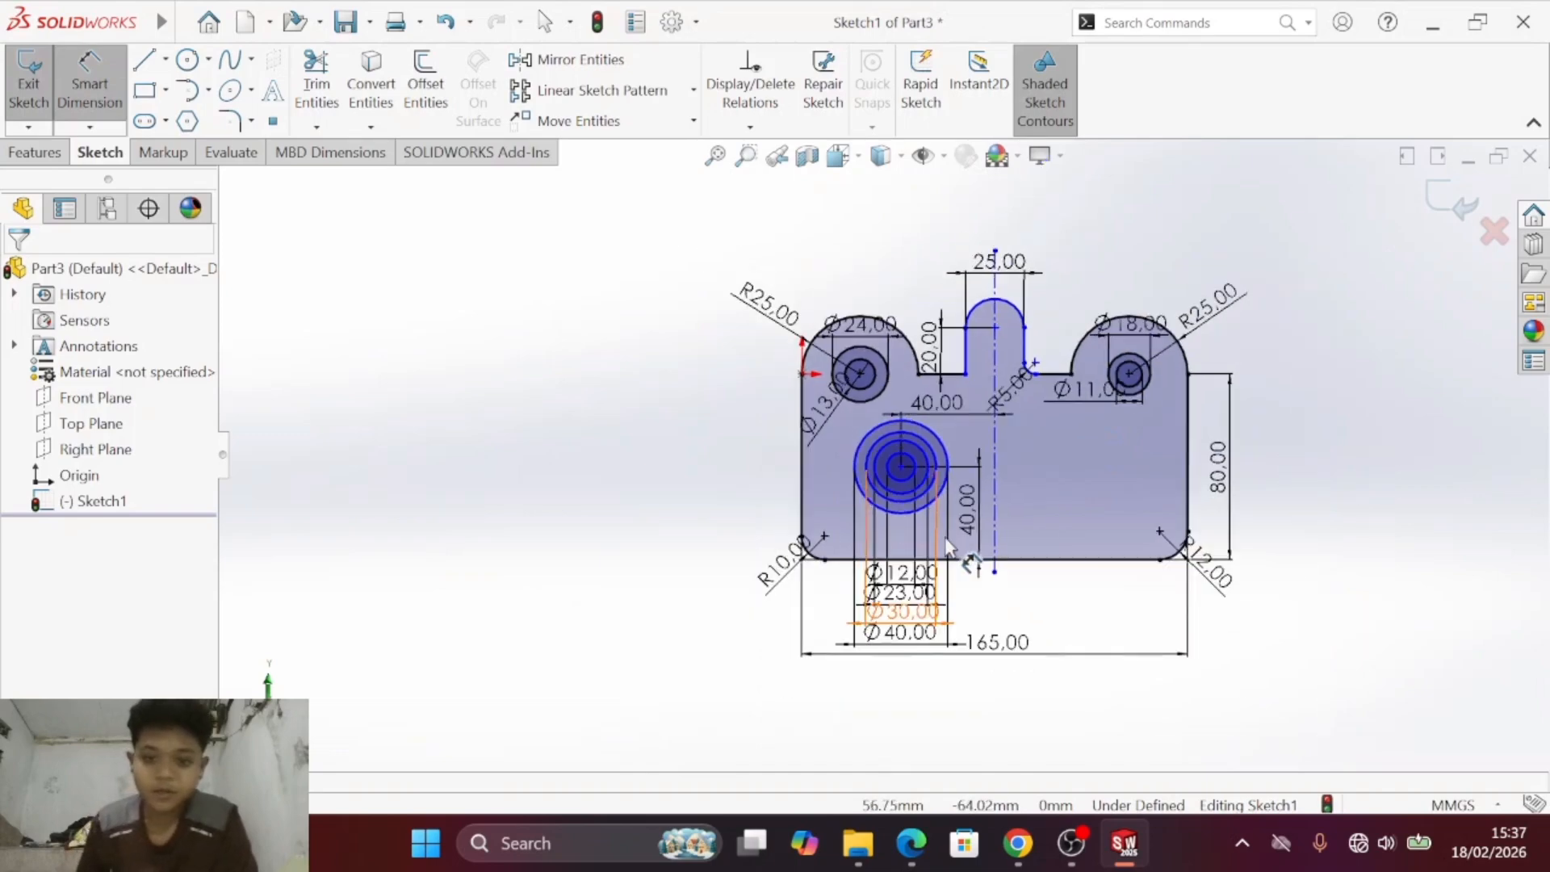
pyautogui.scroll(-5, 925, 484)
pyautogui.scroll(2, 929, 469)
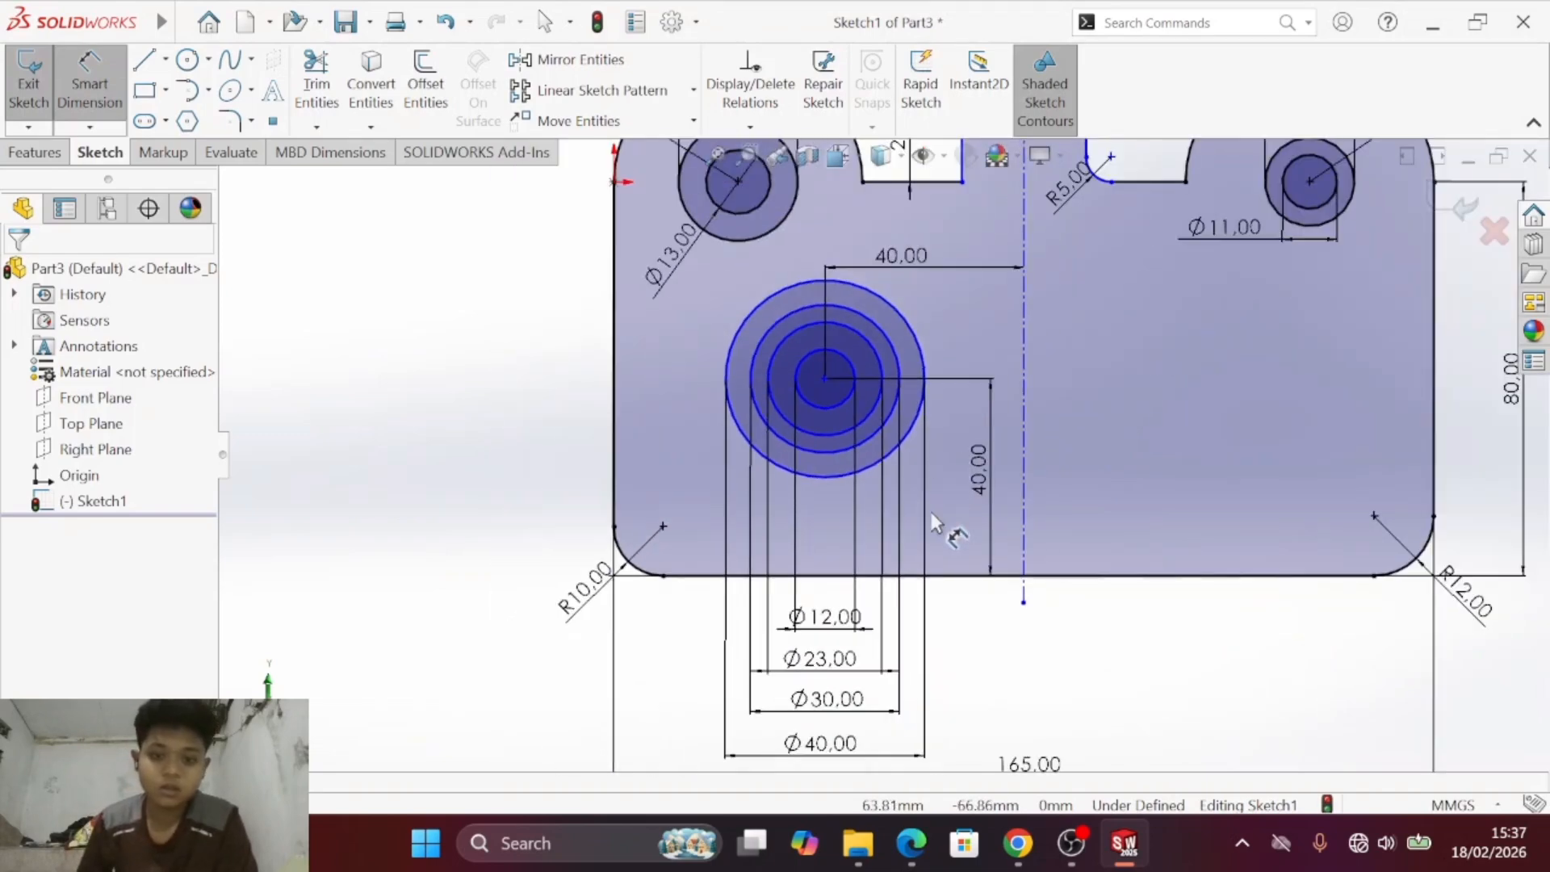
pyautogui.hotkey('alt', 'Tab')
pyautogui.hotkey('alt', 'Tab')
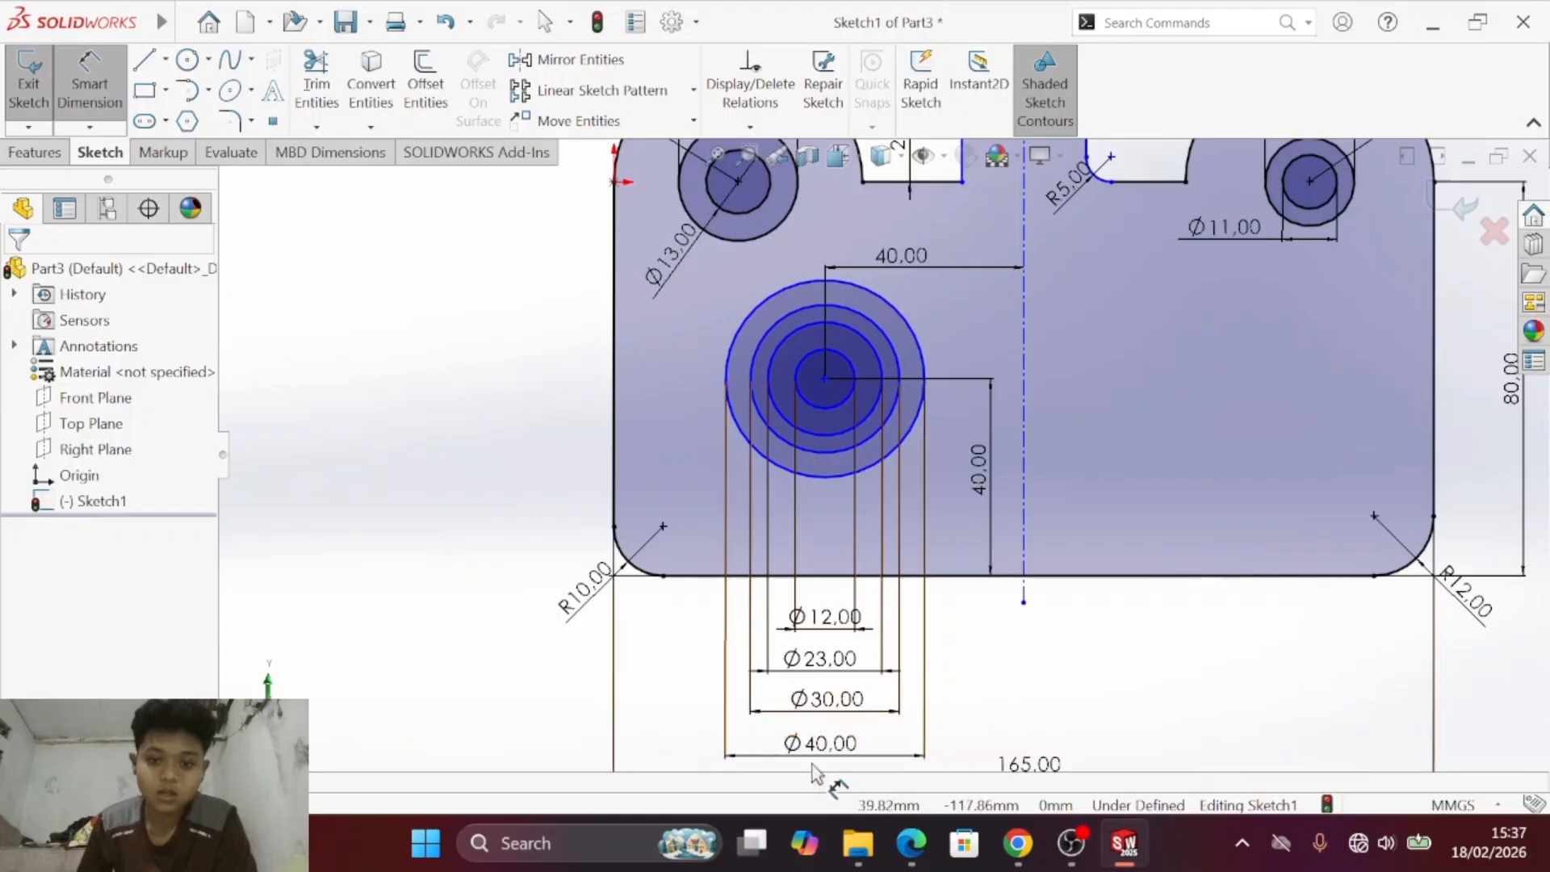
pyautogui.hotkey('alt', 'Tab')
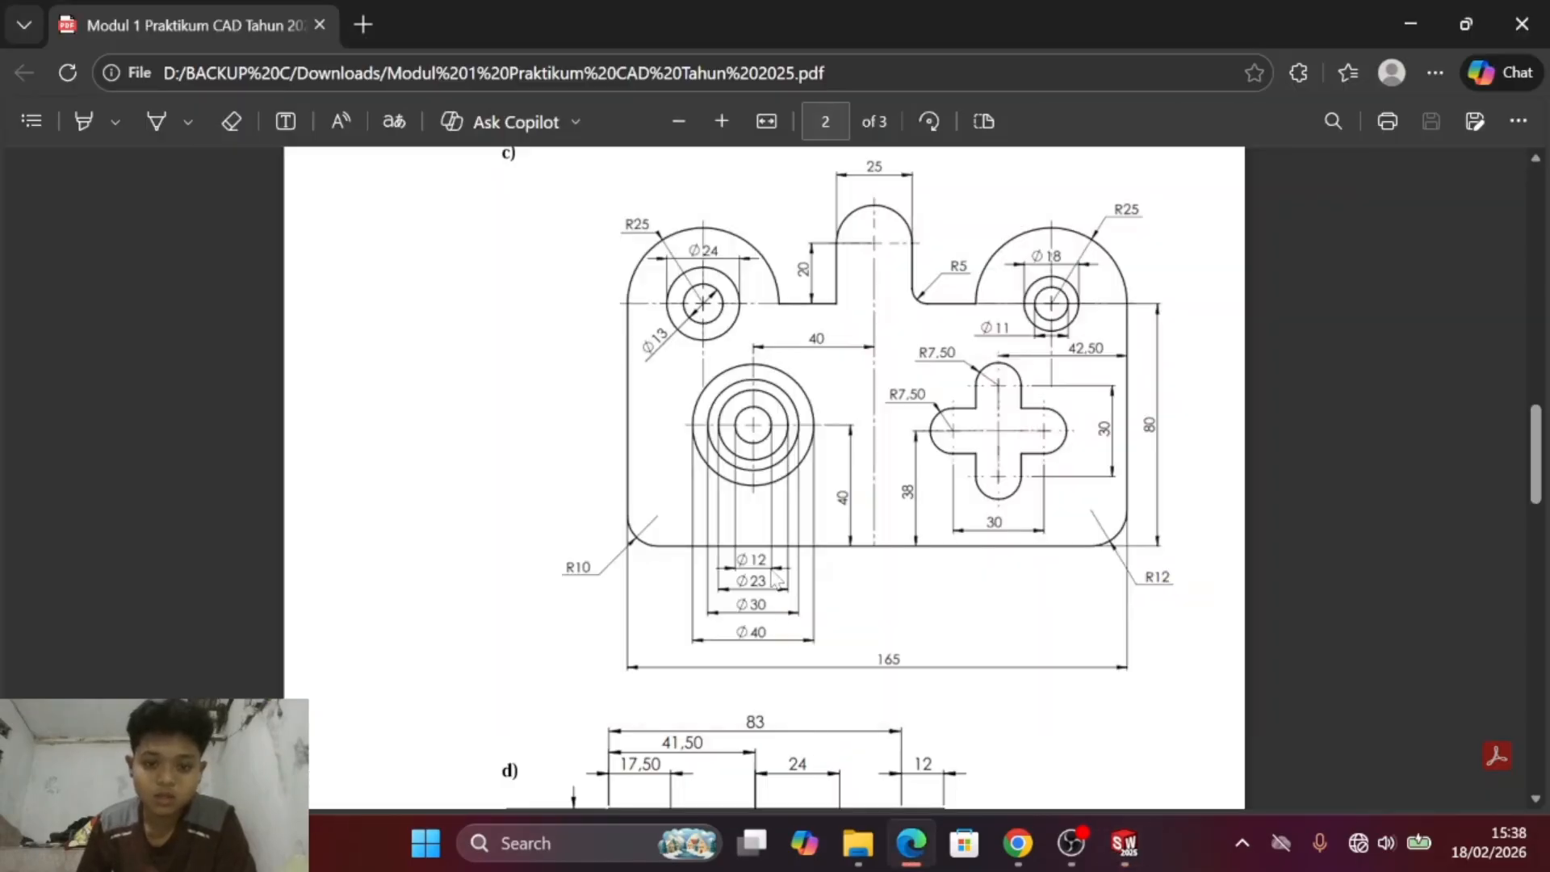
pyautogui.hotkey('alt', 'Tab')
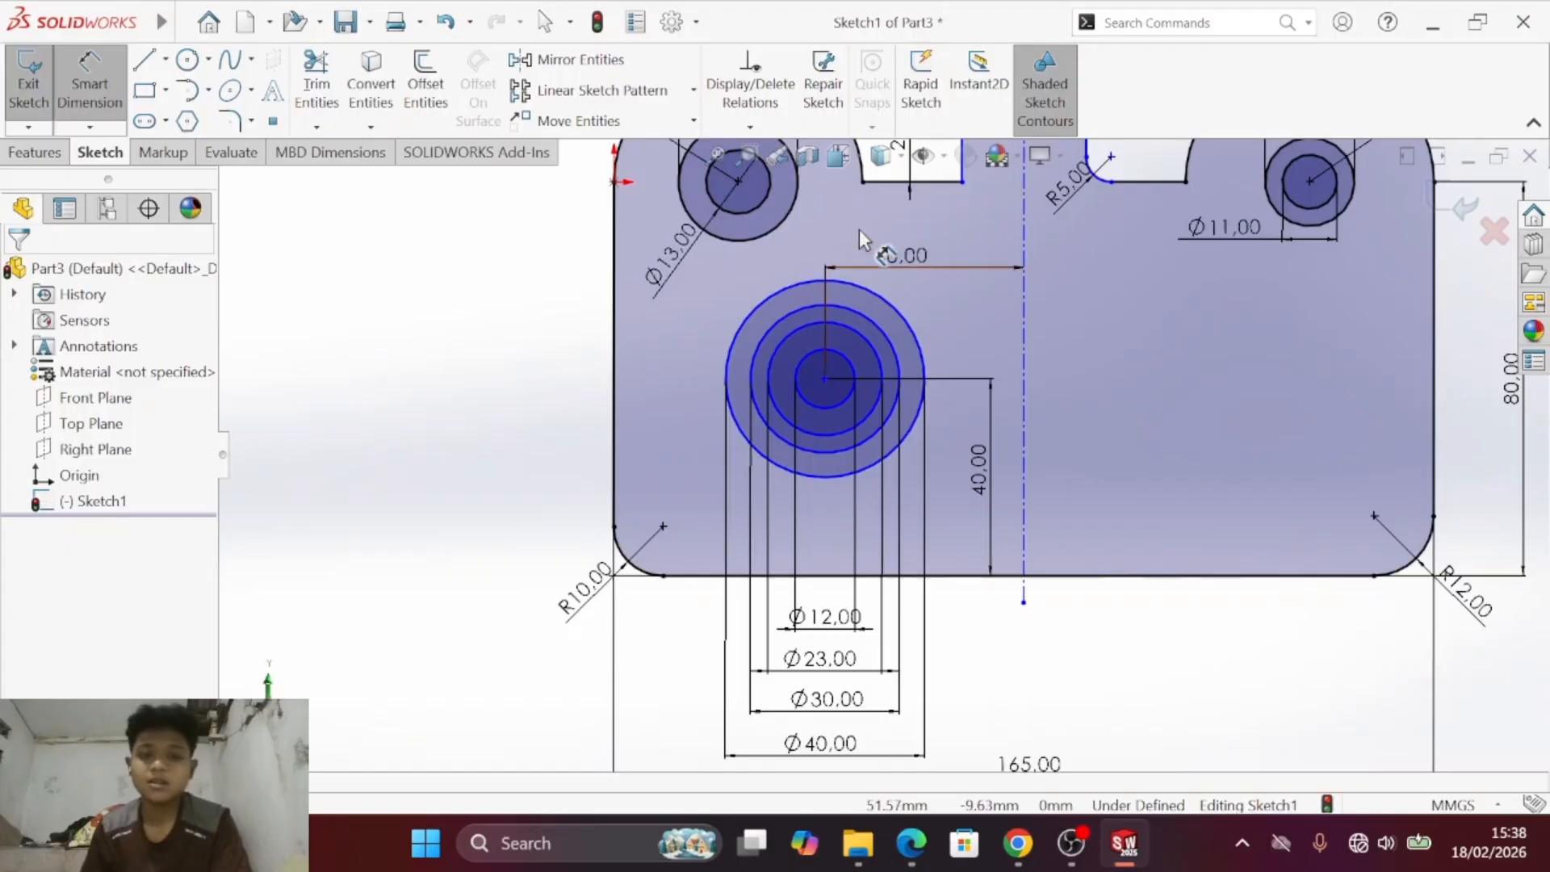
# - Review the available slot types and check the cross-shaped cutout in drawing c) of the PDF
pyautogui.press('s')
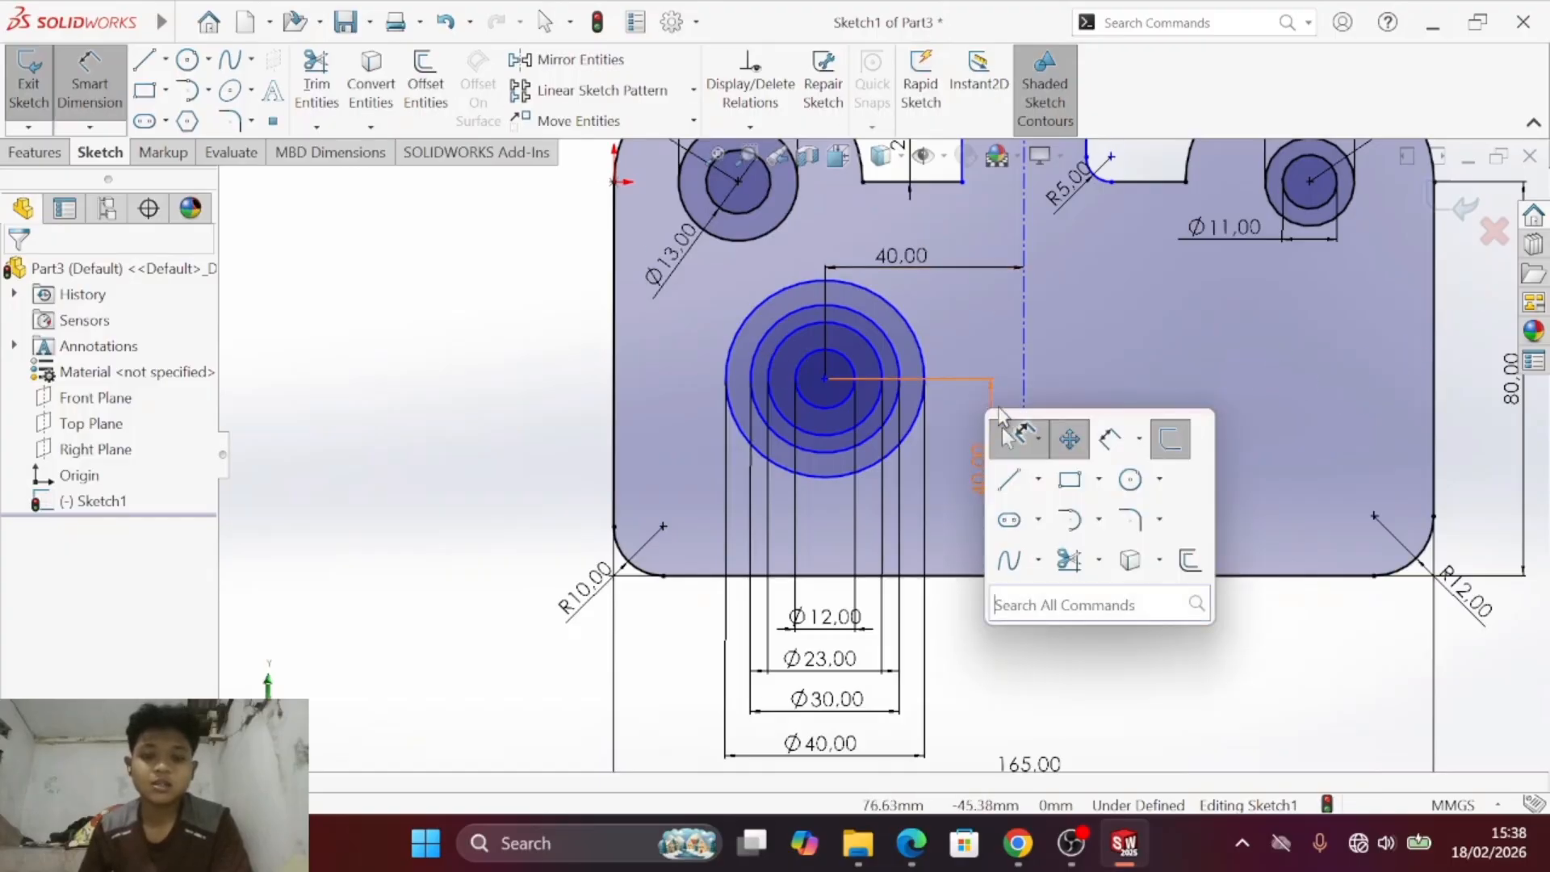
pyautogui.click(1004, 432)
pyautogui.moveTo(1317, 362); pyautogui.dragTo(1070, 466)
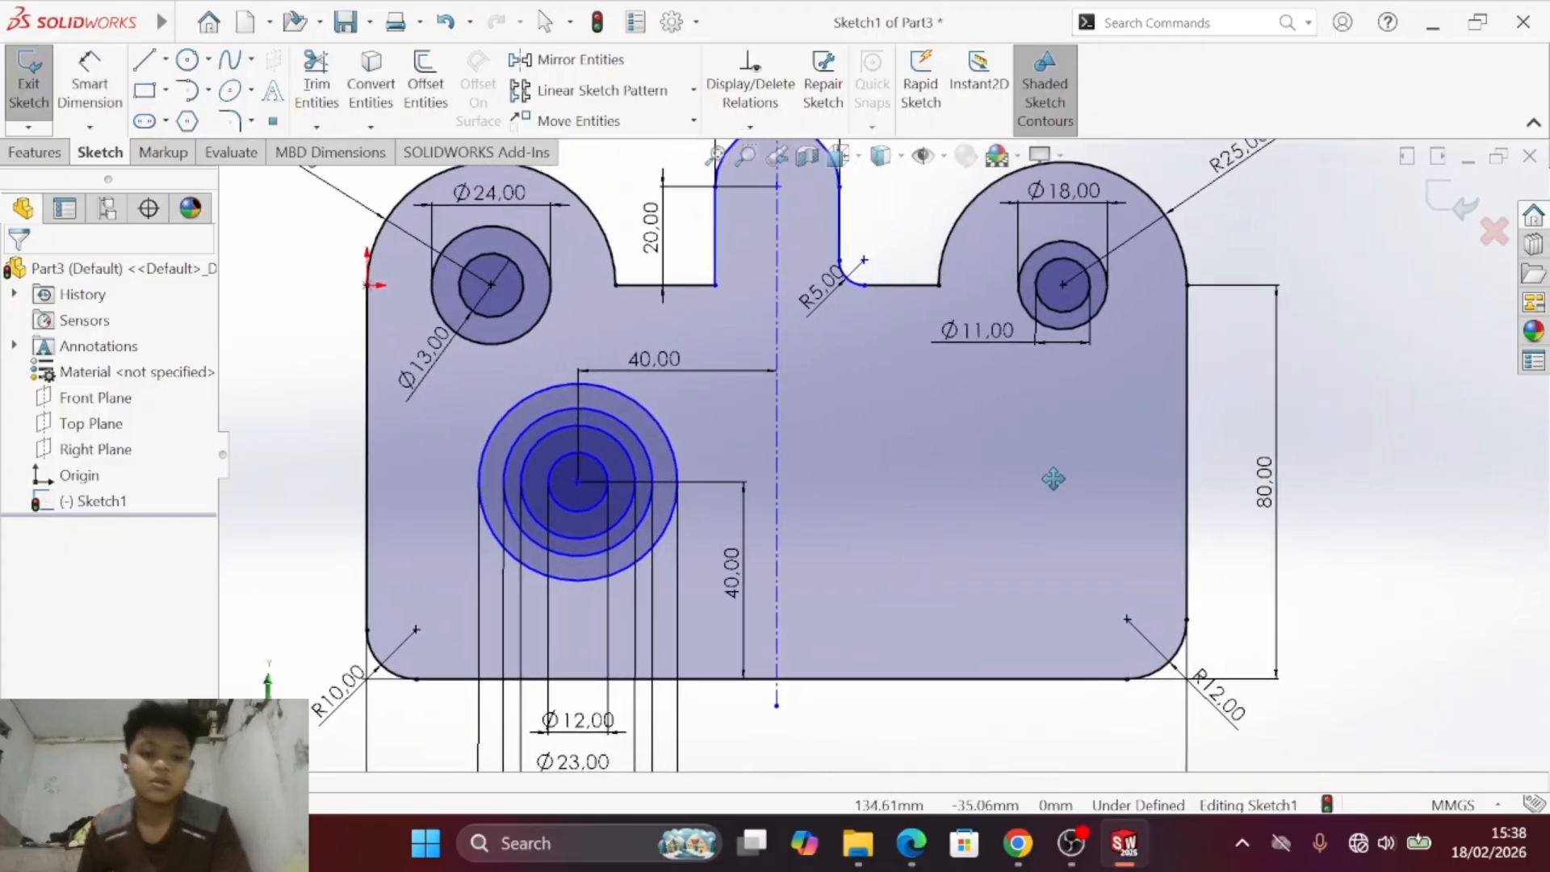
pyautogui.press('Escape')
pyautogui.click(179, 23)
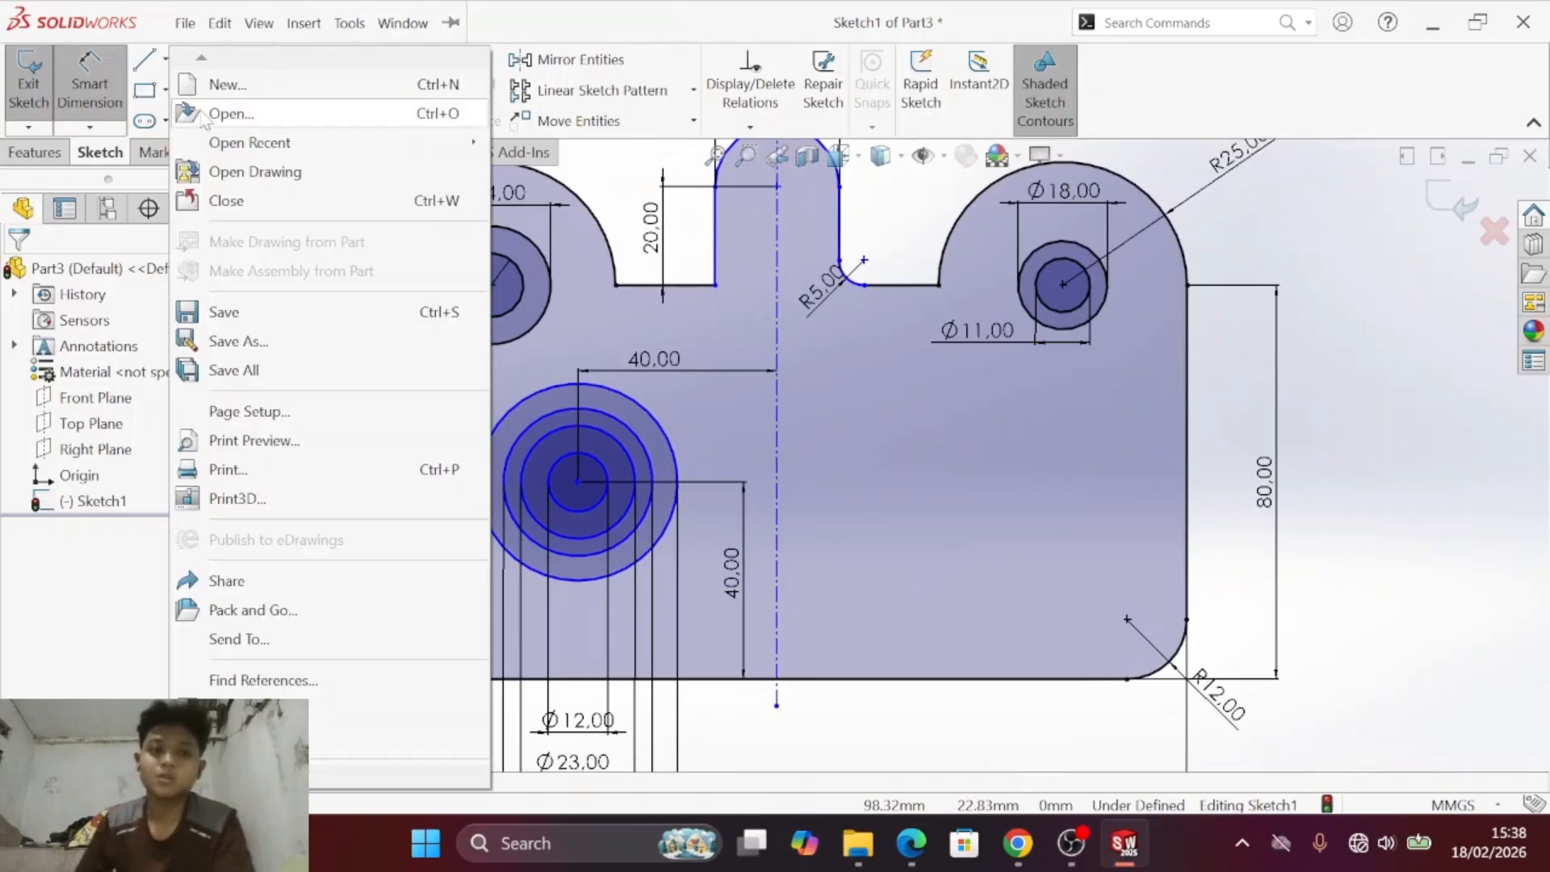
pyautogui.click(572, 182)
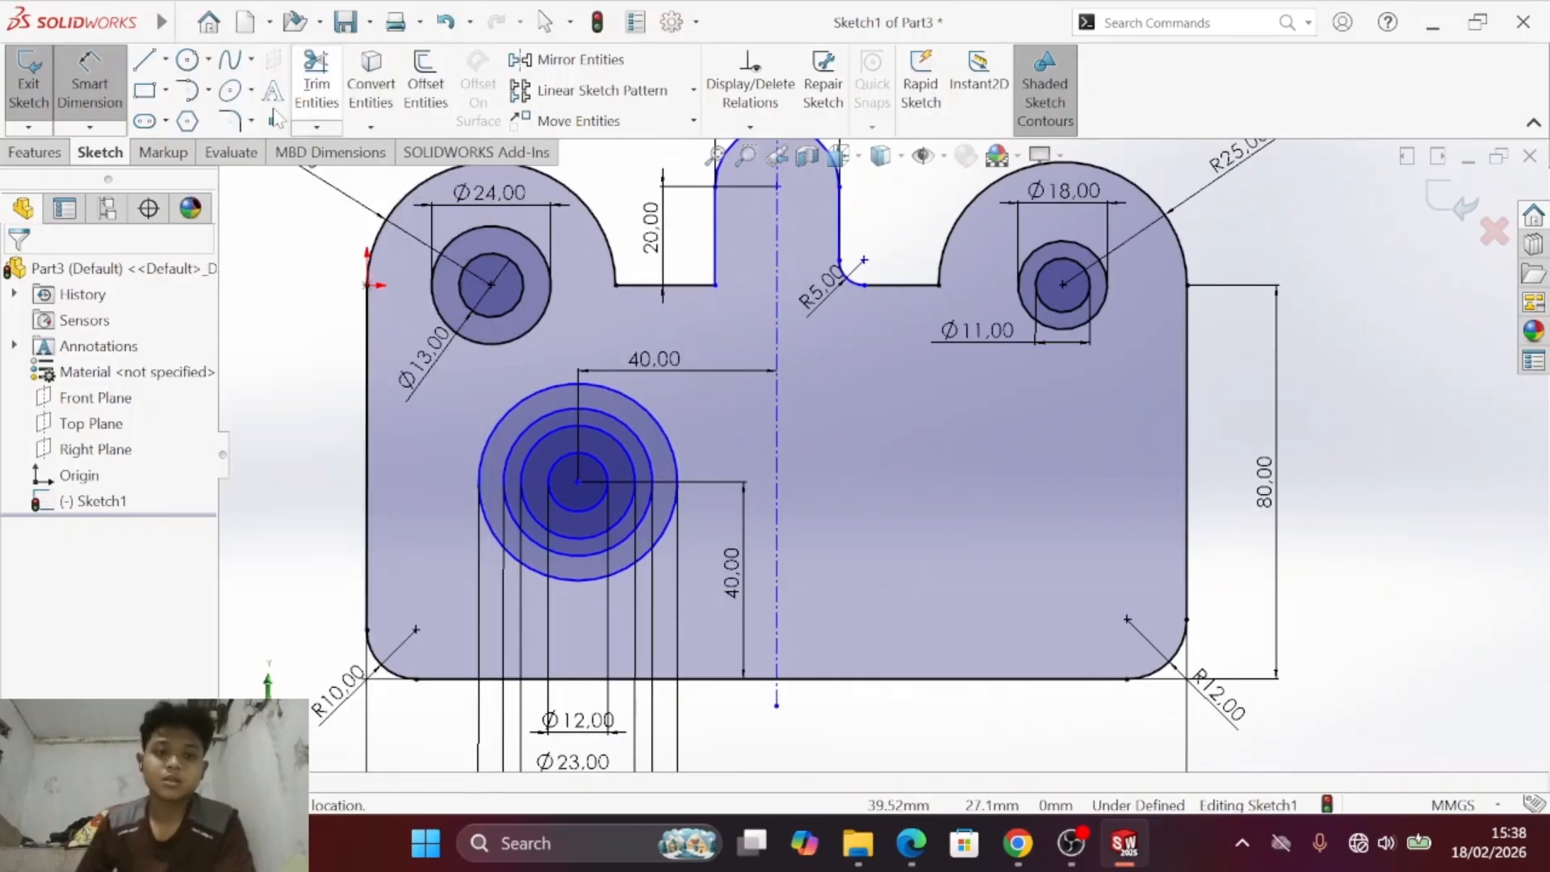
pyautogui.click(166, 122)
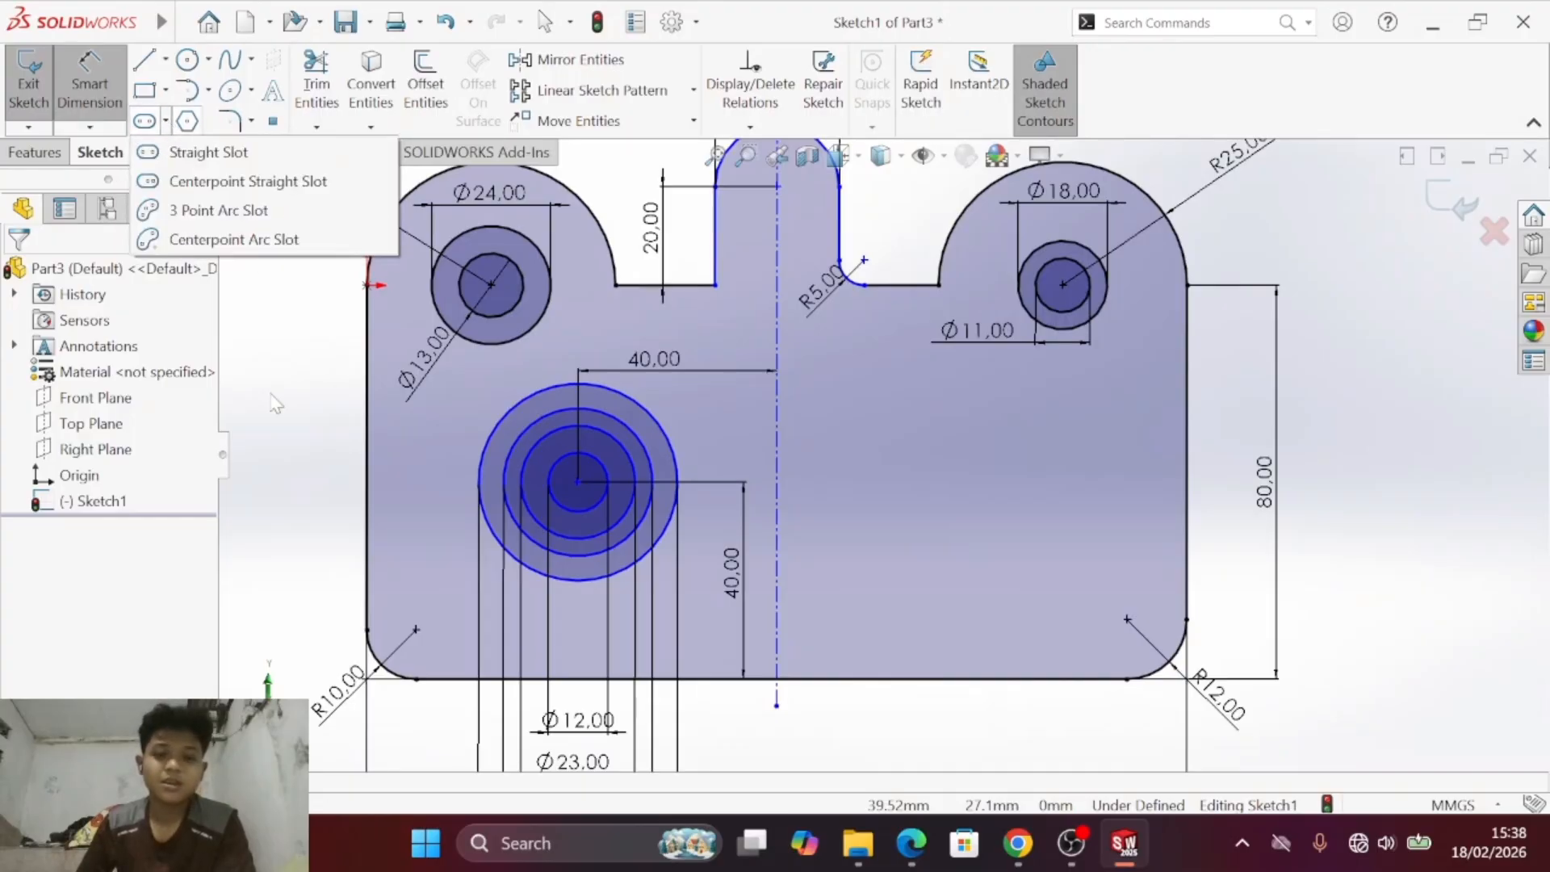
pyautogui.hotkey('alt', 'Tab')
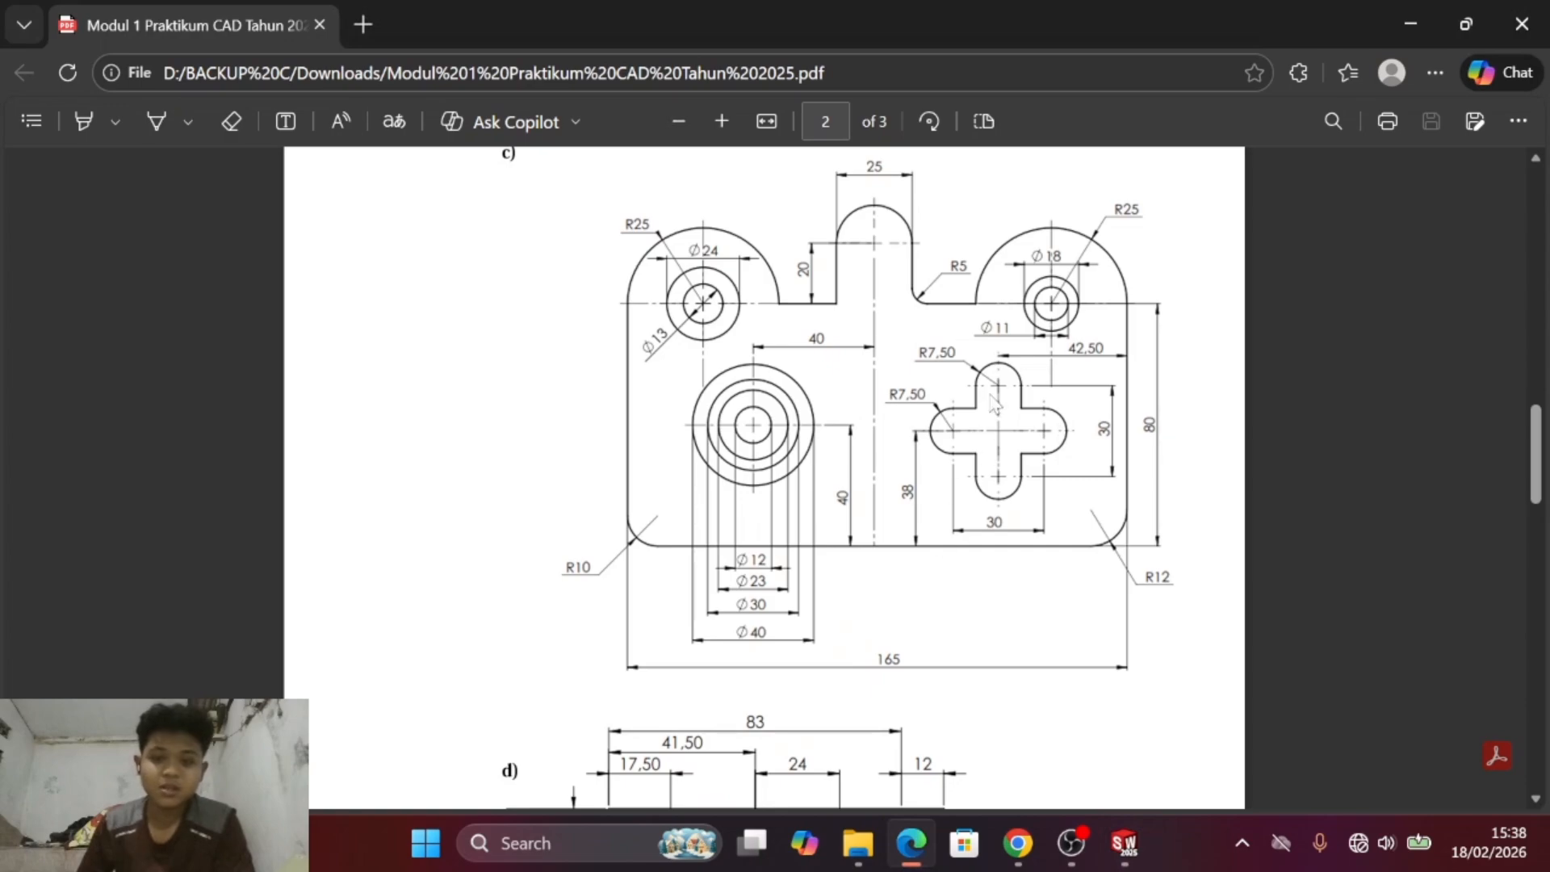
pyautogui.hotkey('alt', 'Tab')
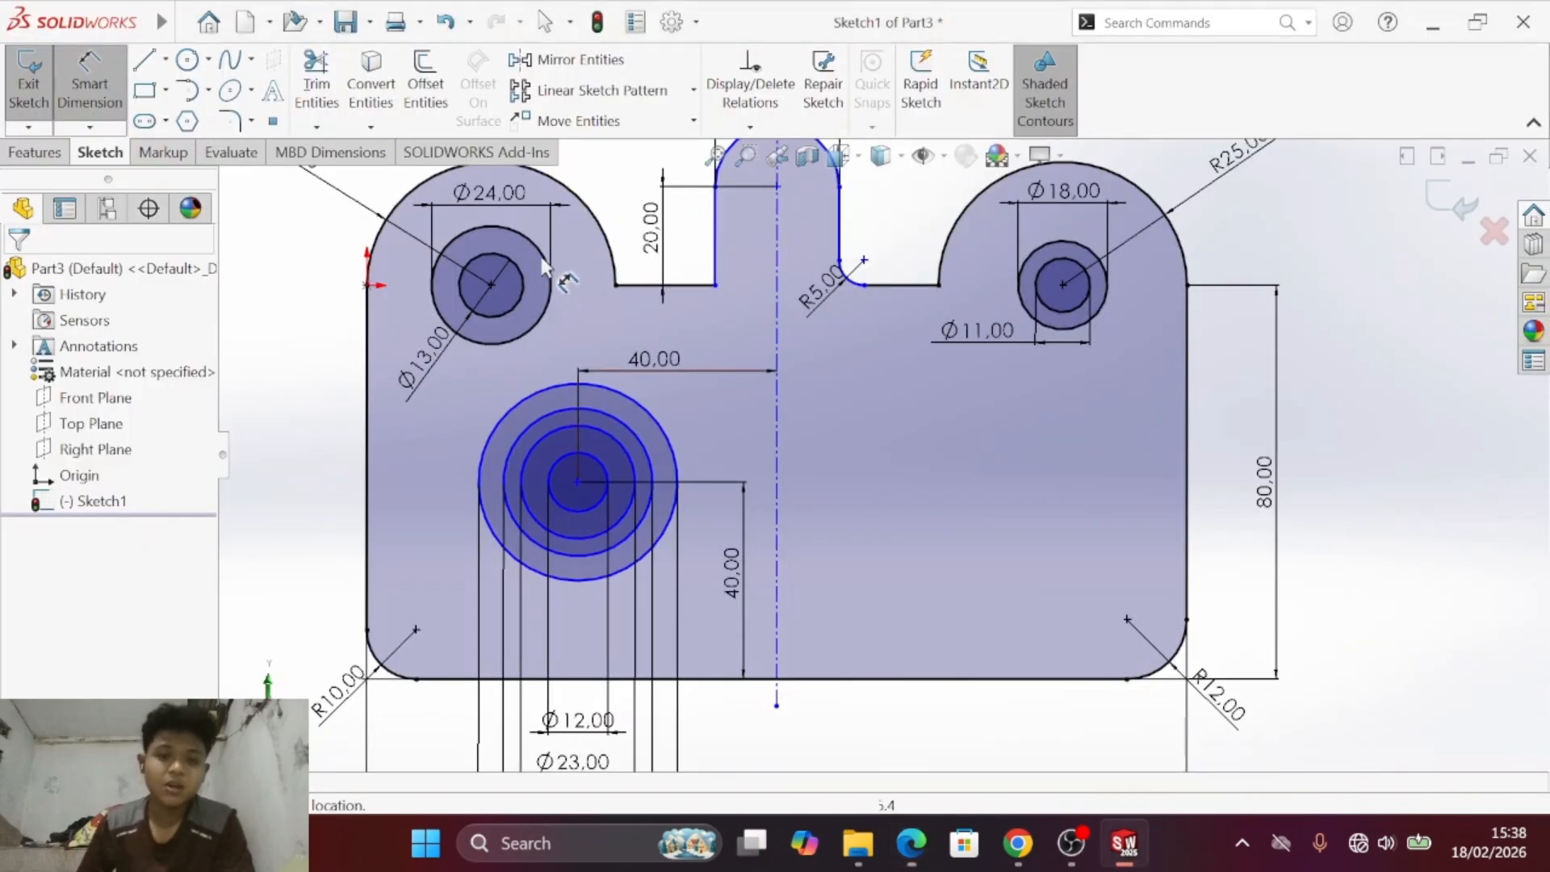
# - Sketch a vertical straight slot about 26 mm between arc centres in the plate's right half, below the right lobe's circles
pyautogui.click(150, 125)
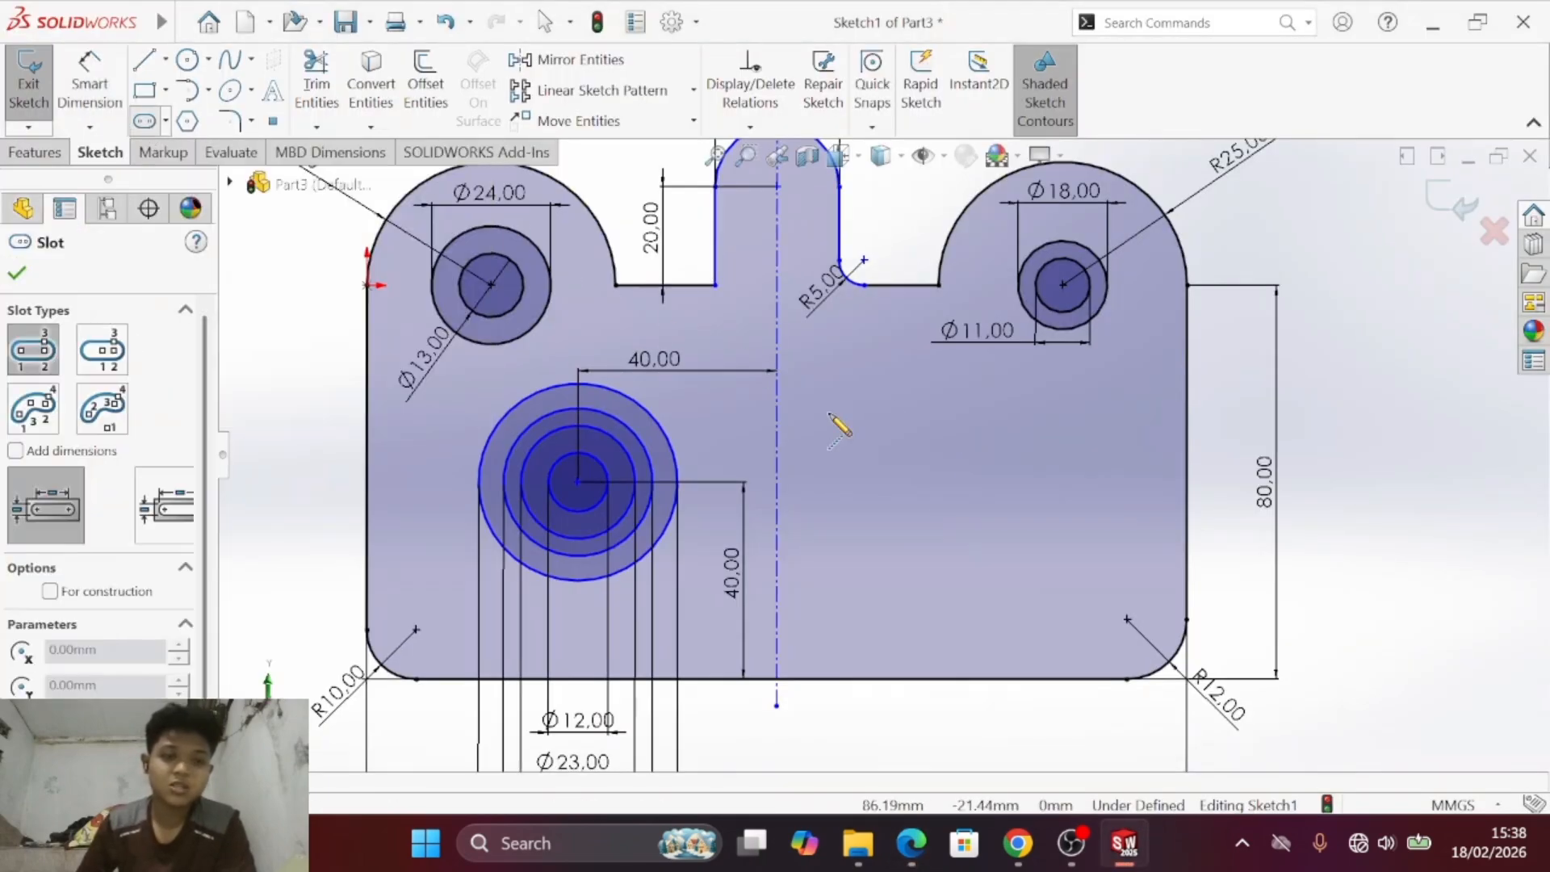
pyautogui.click(1022, 452)
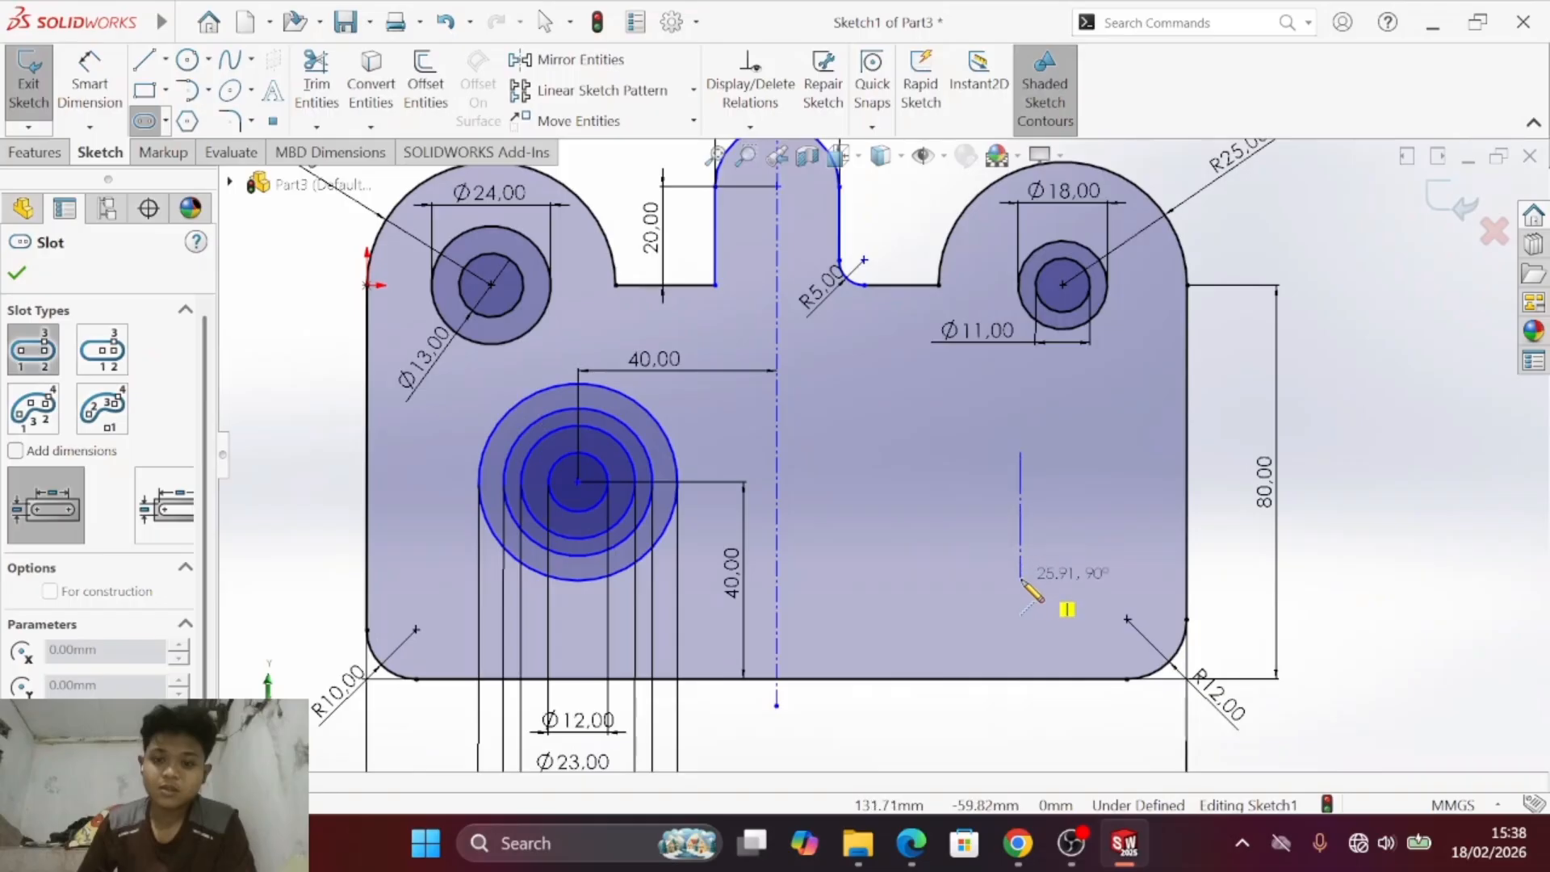
pyautogui.click(1022, 580)
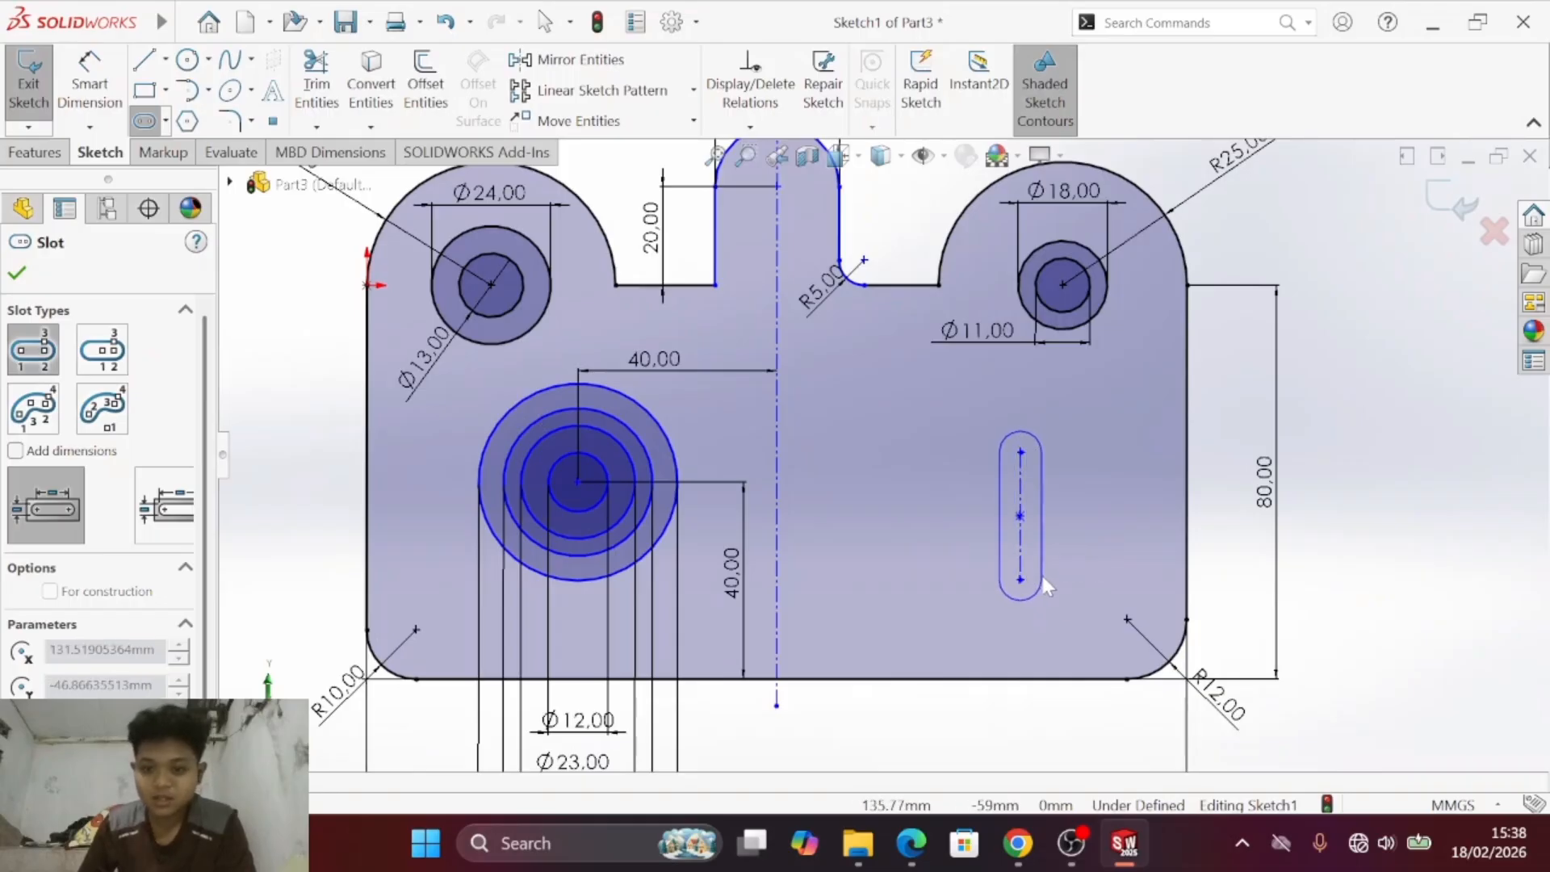
pyautogui.click(1049, 581)
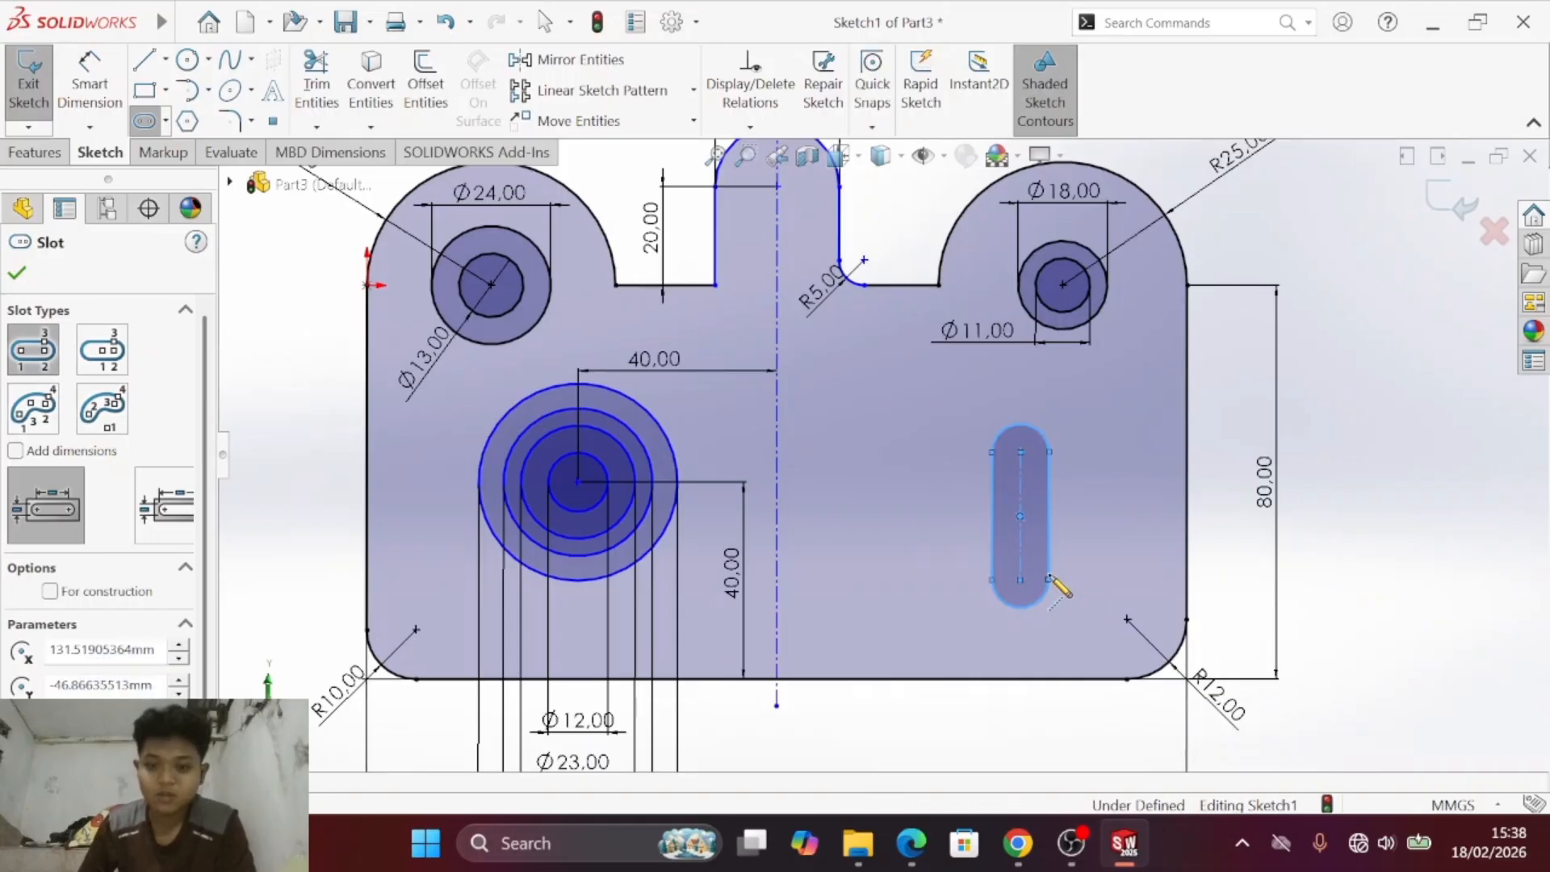
pyautogui.click(950, 515)
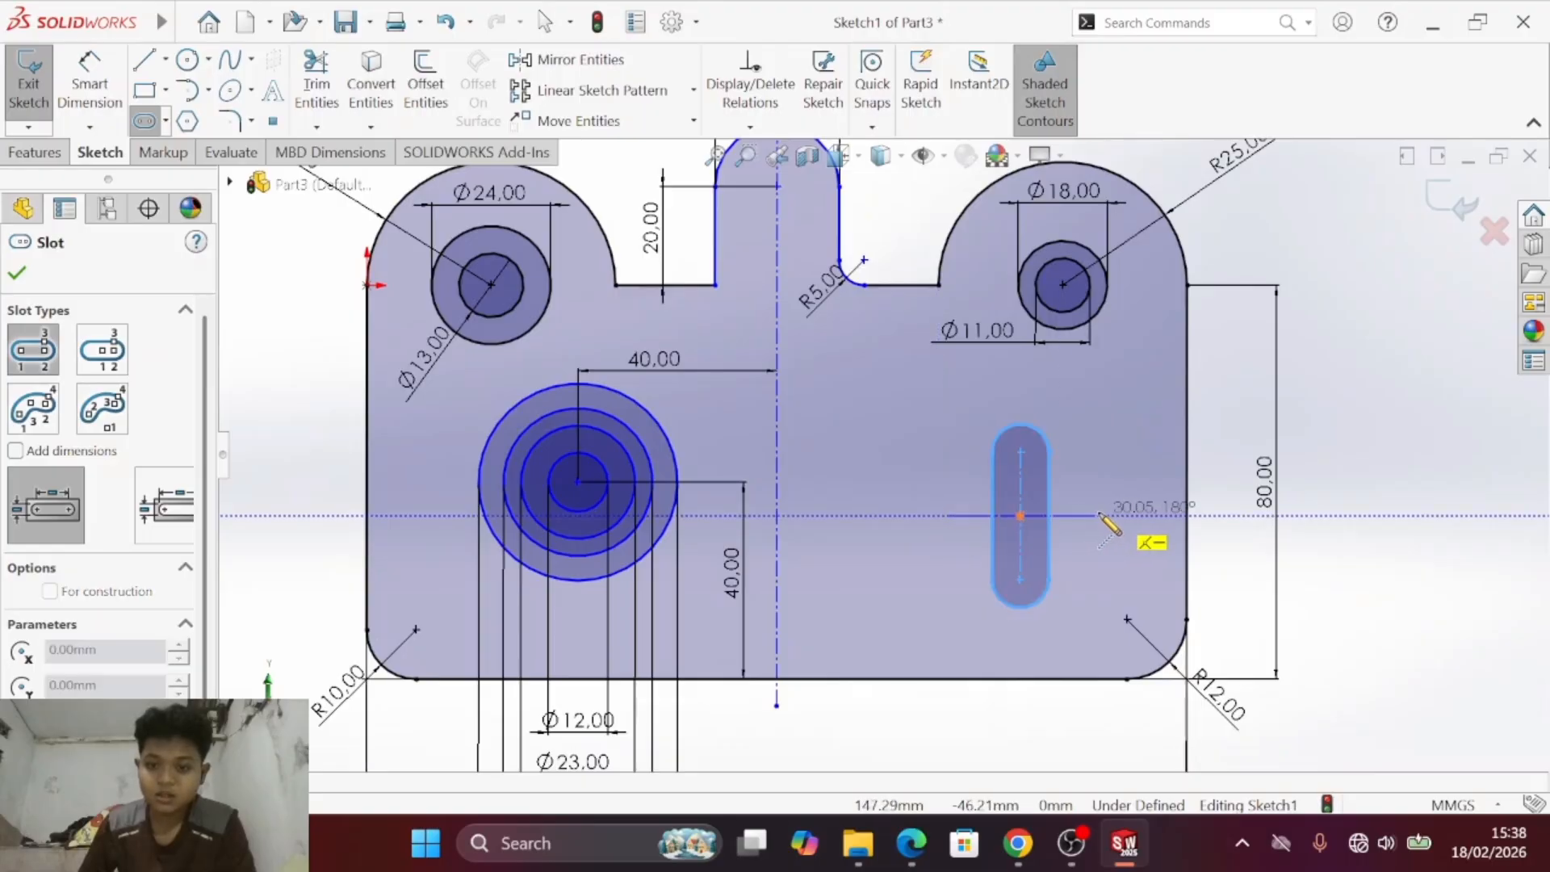
pyautogui.press('Escape')
pyautogui.press('Escape')
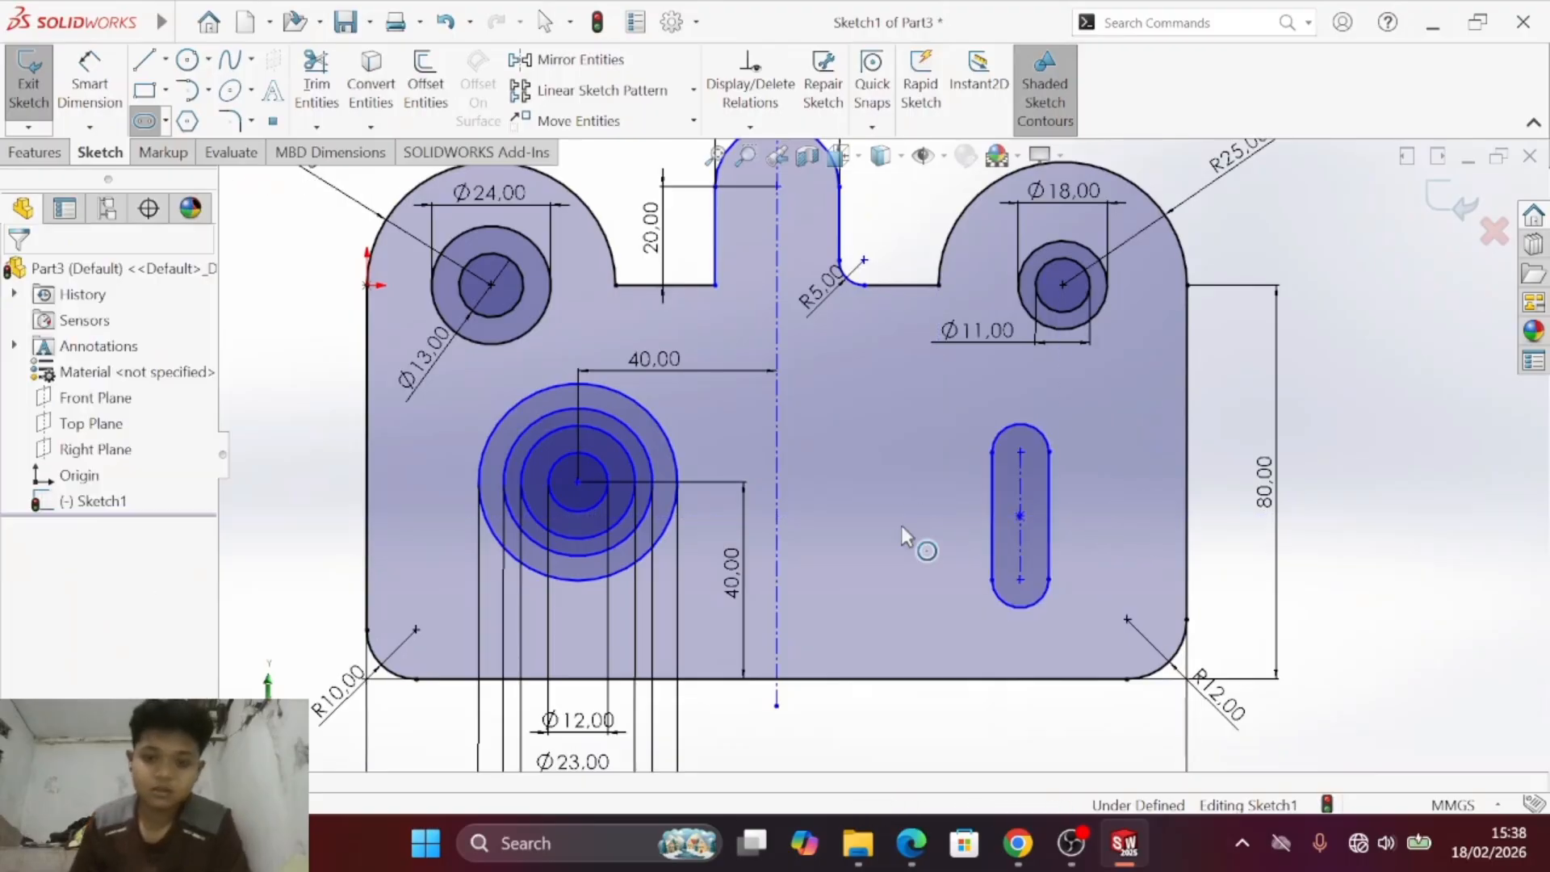
# - Sketch a horizontal straight slot between the centreline and the vertical slot, beside the vertical slot's lower half
pyautogui.click(145, 121)
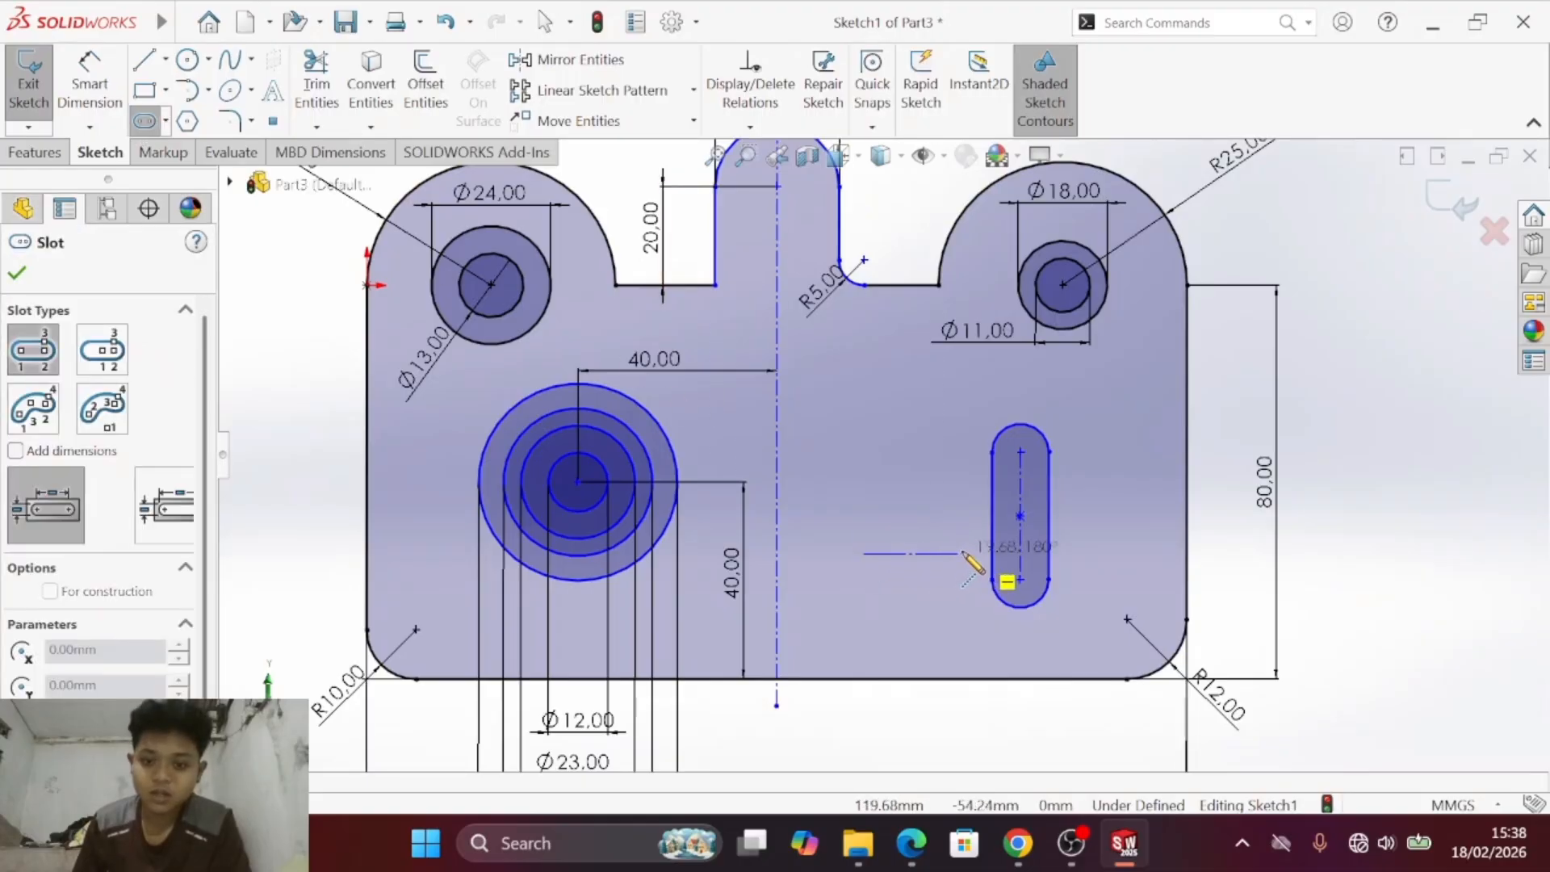
pyautogui.click(971, 553)
pyautogui.click(978, 539)
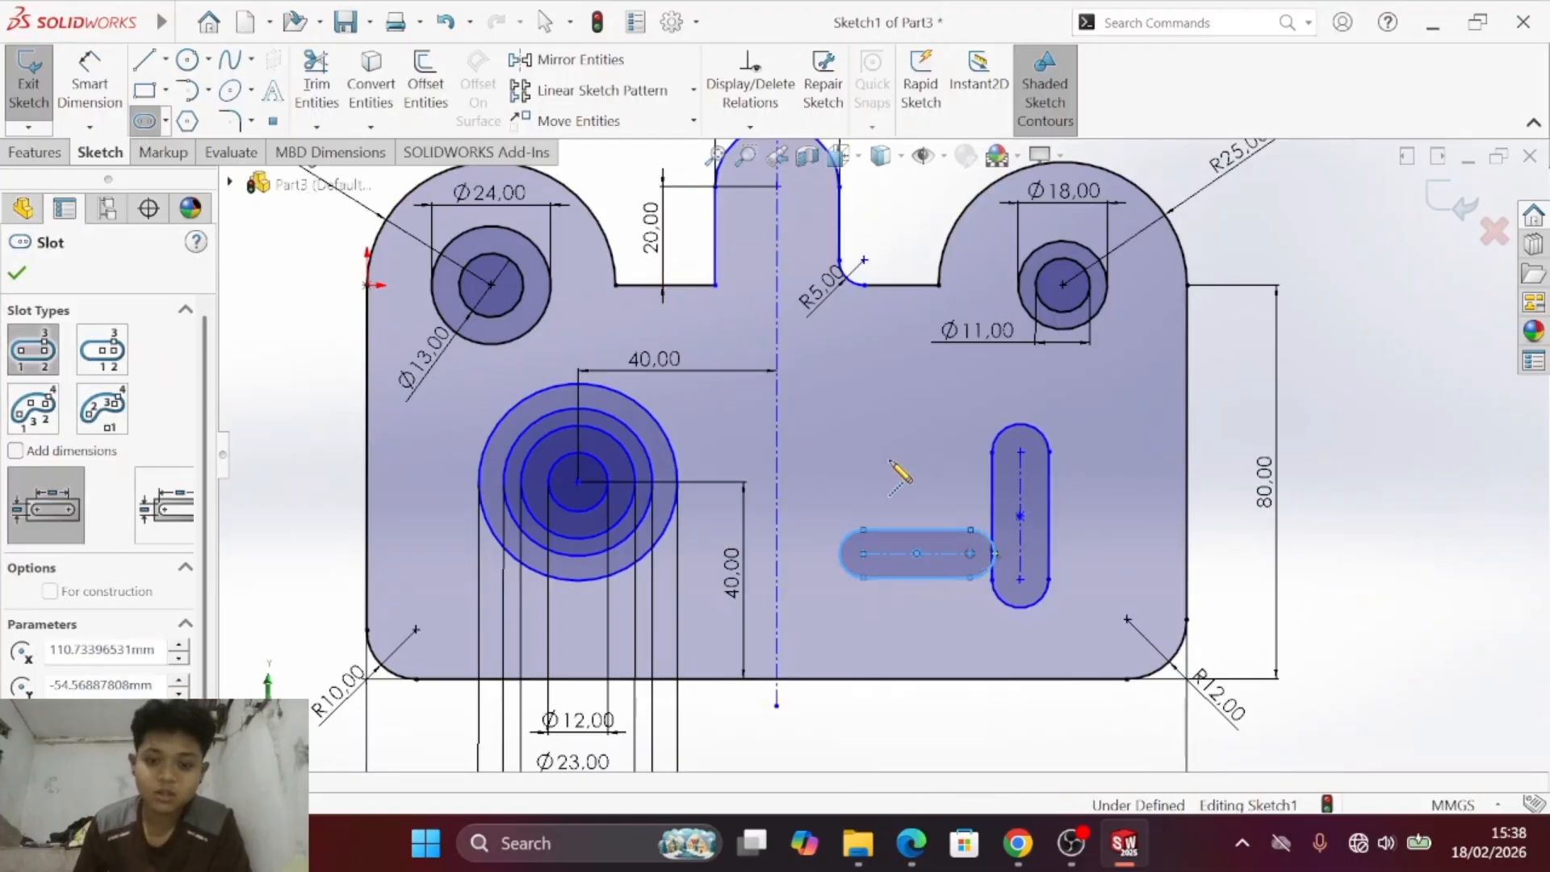
pyautogui.press('Escape')
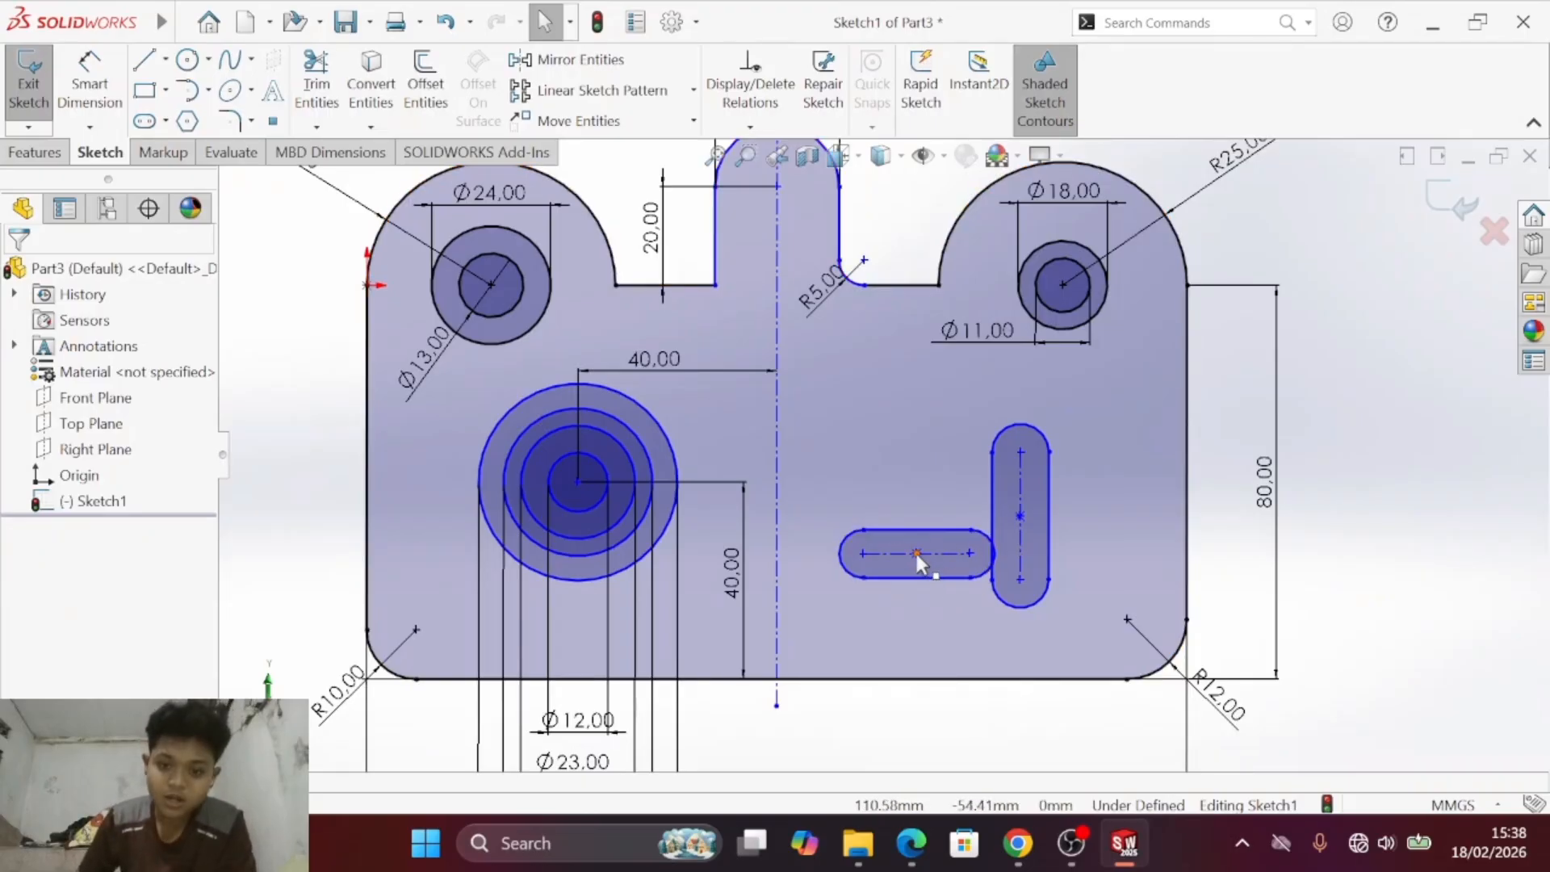
# - Make the centre points of the vertical and horizontal slots coincident, replacing the trial horizontal relation
pyautogui.click(918, 555)
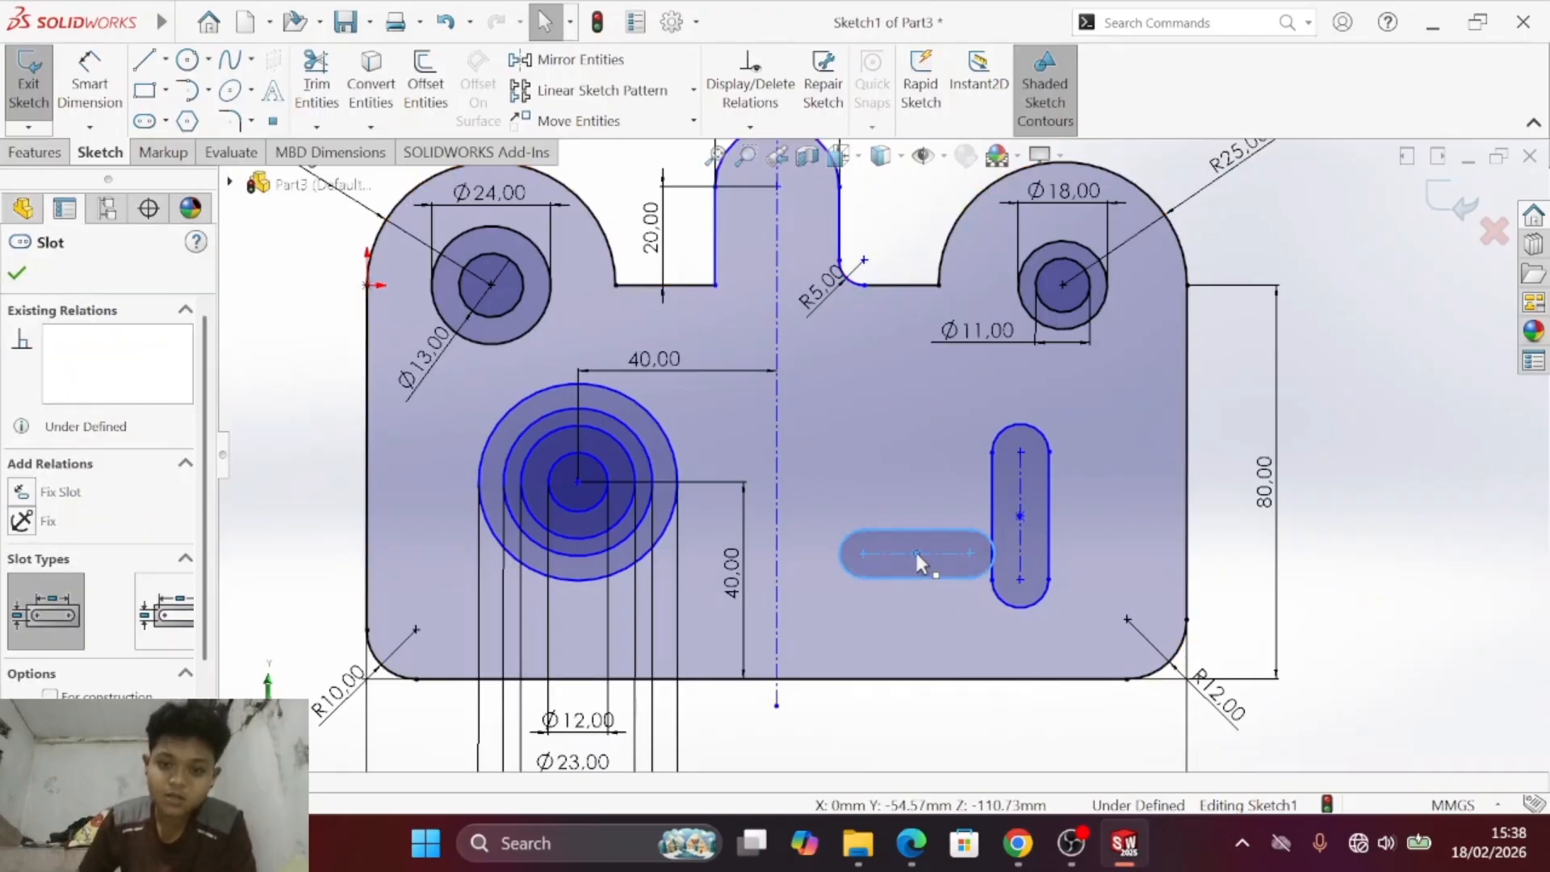
pyautogui.keyDown('ctrl'); pyautogui.click(1019, 515); pyautogui.keyUp('ctrl')
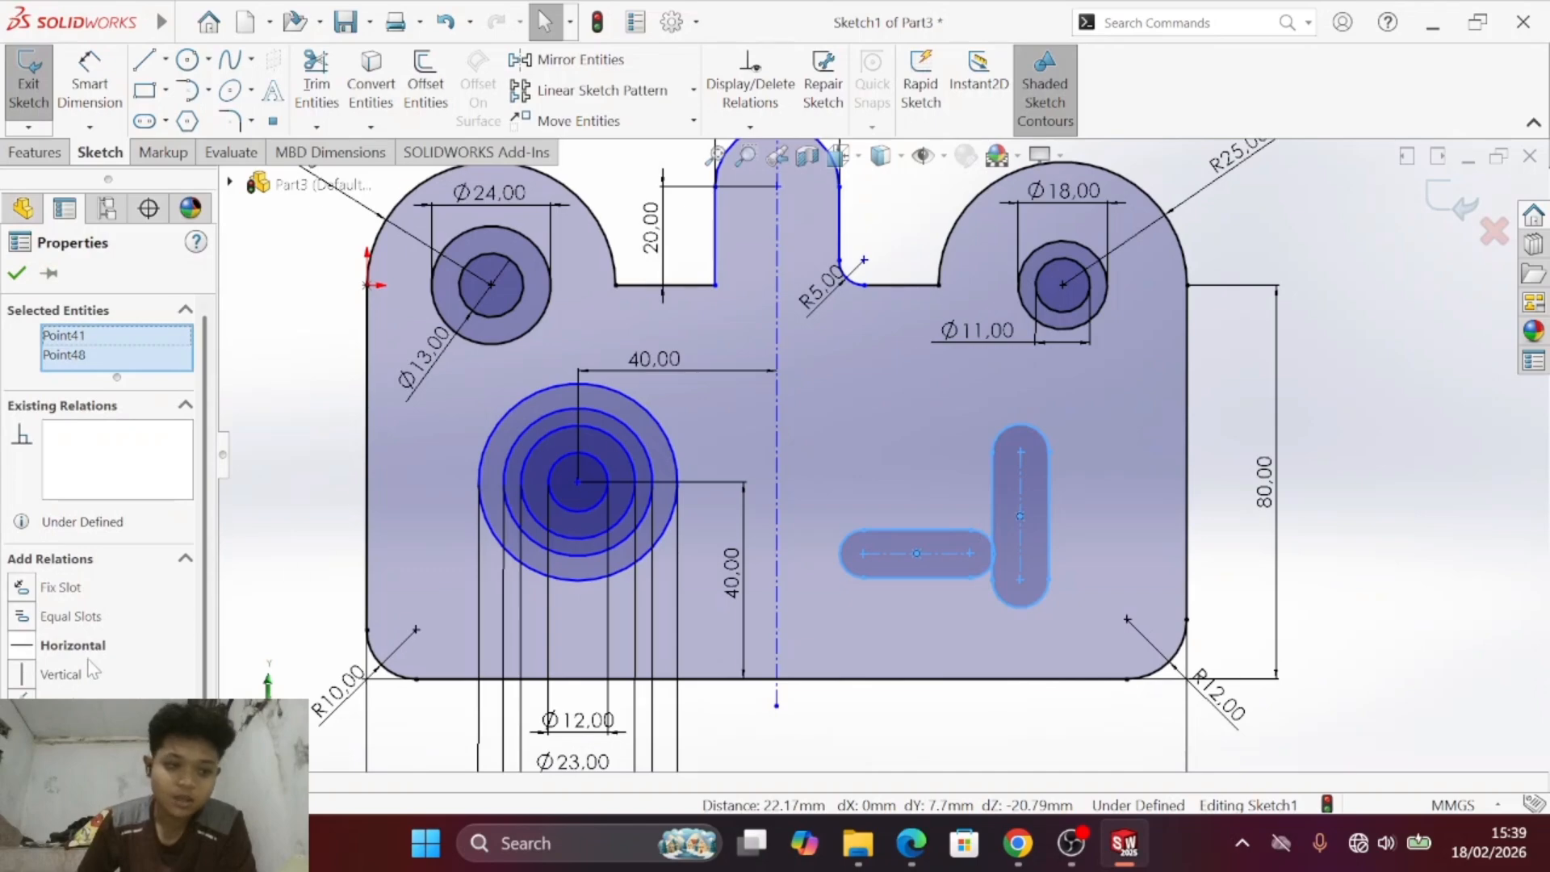
pyautogui.click(27, 650)
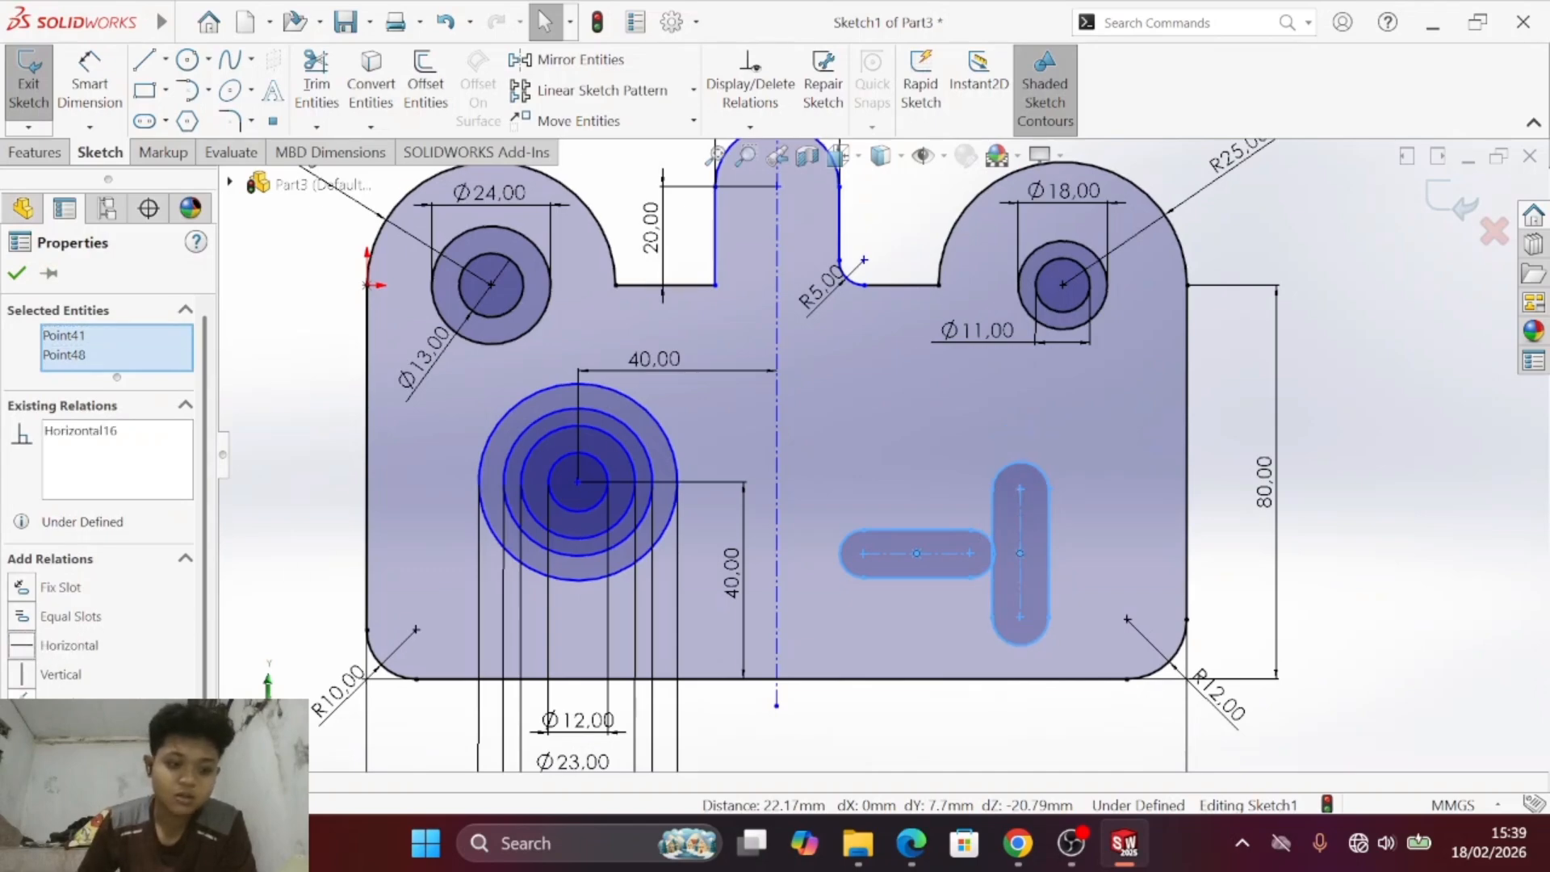
pyautogui.hotkey('ctrl', 'z')
pyautogui.scroll(-1, 85, 617)
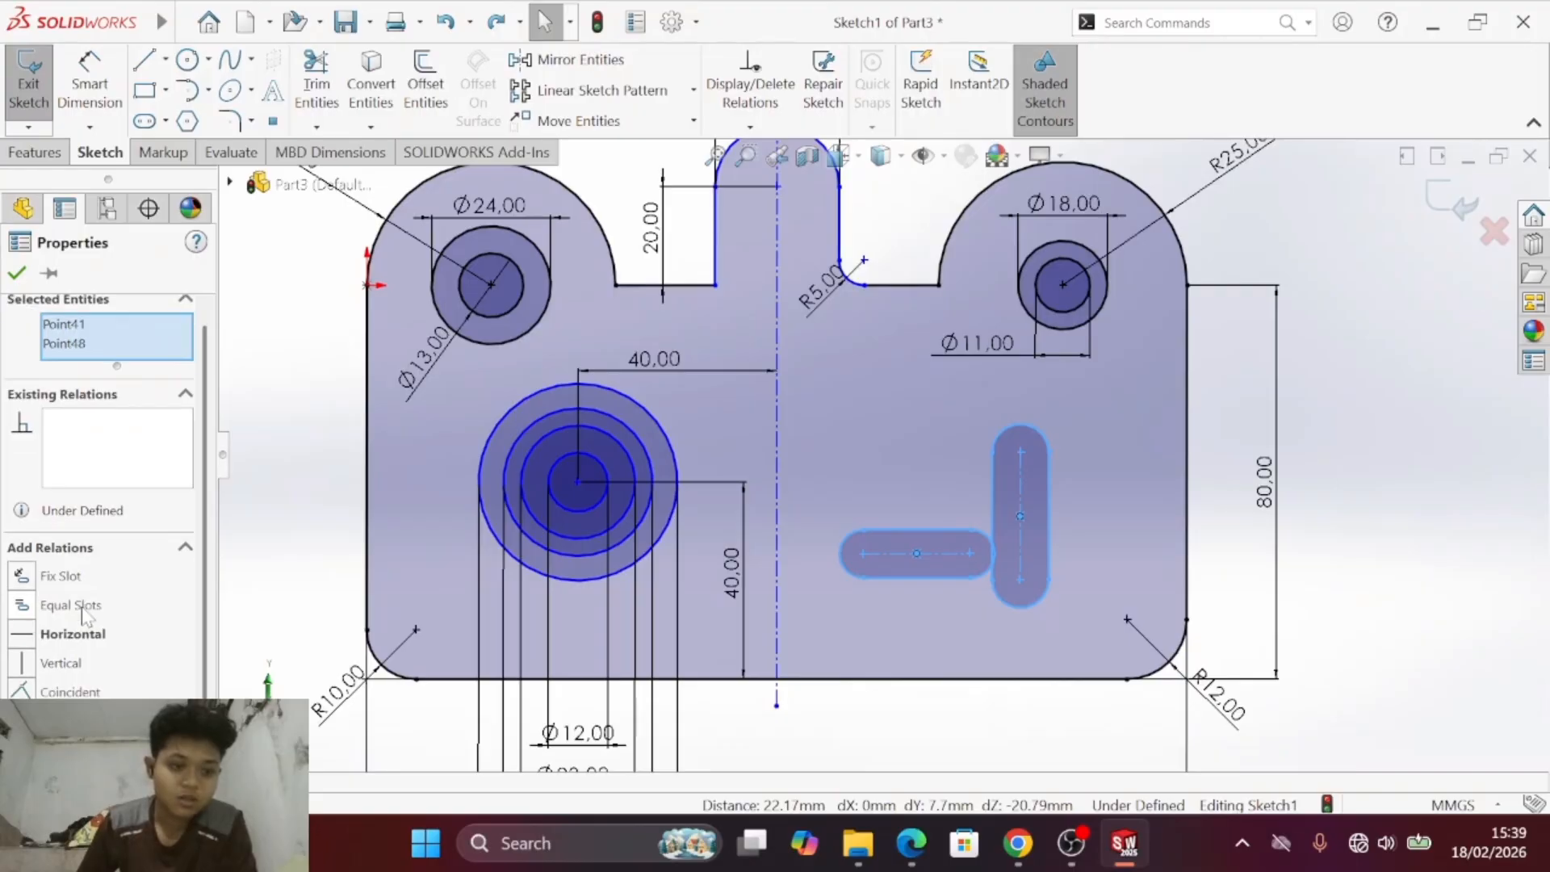
pyautogui.click(46, 692)
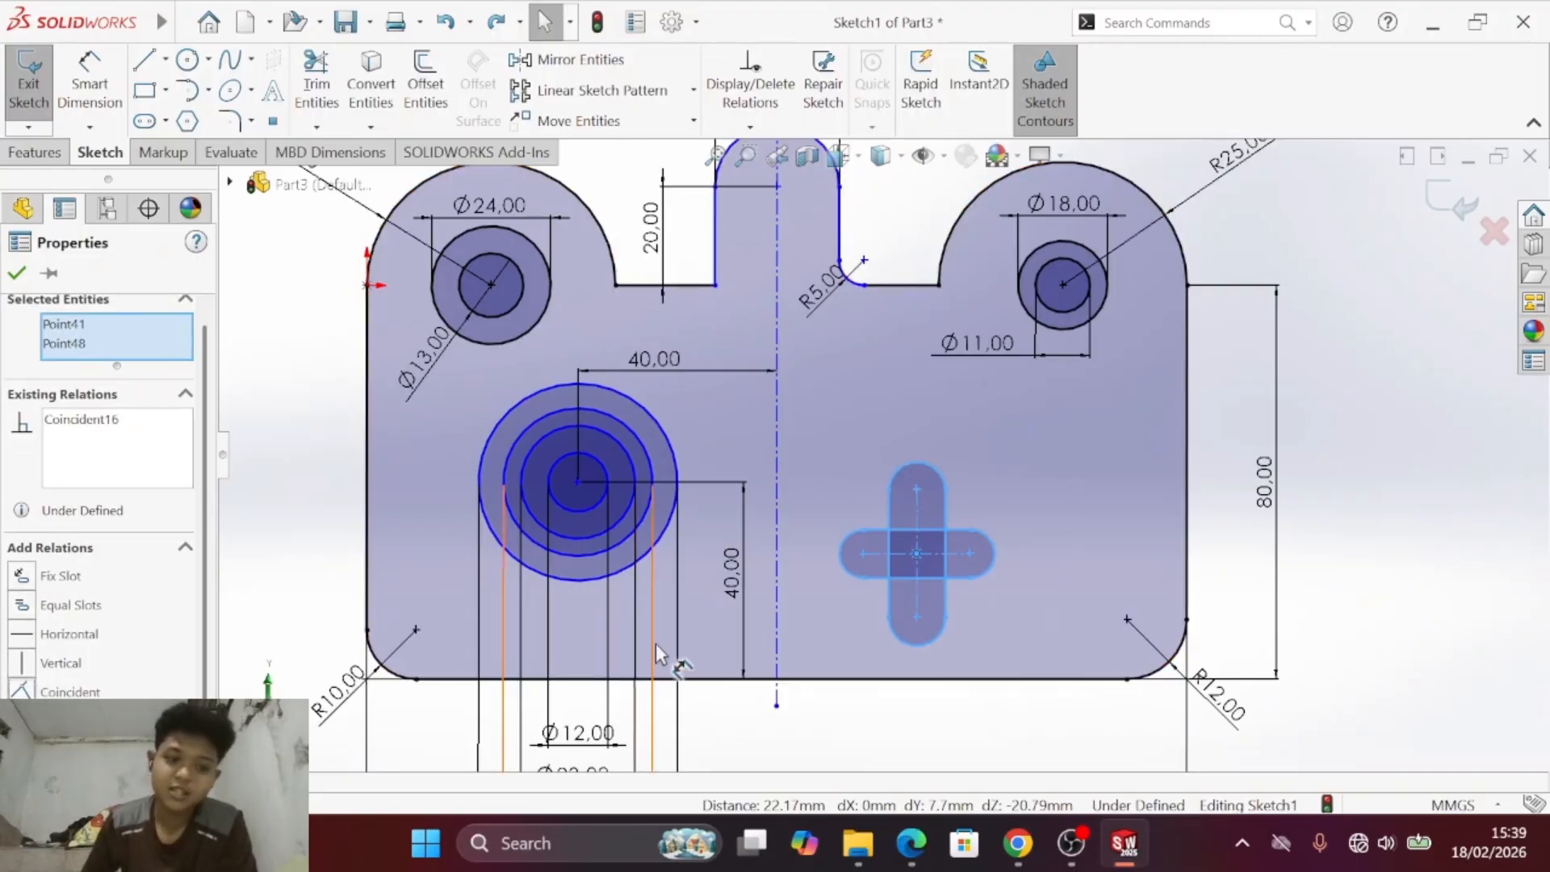
# - Try moving the crossed slots freehand and undo each movement
pyautogui.click(916, 550)
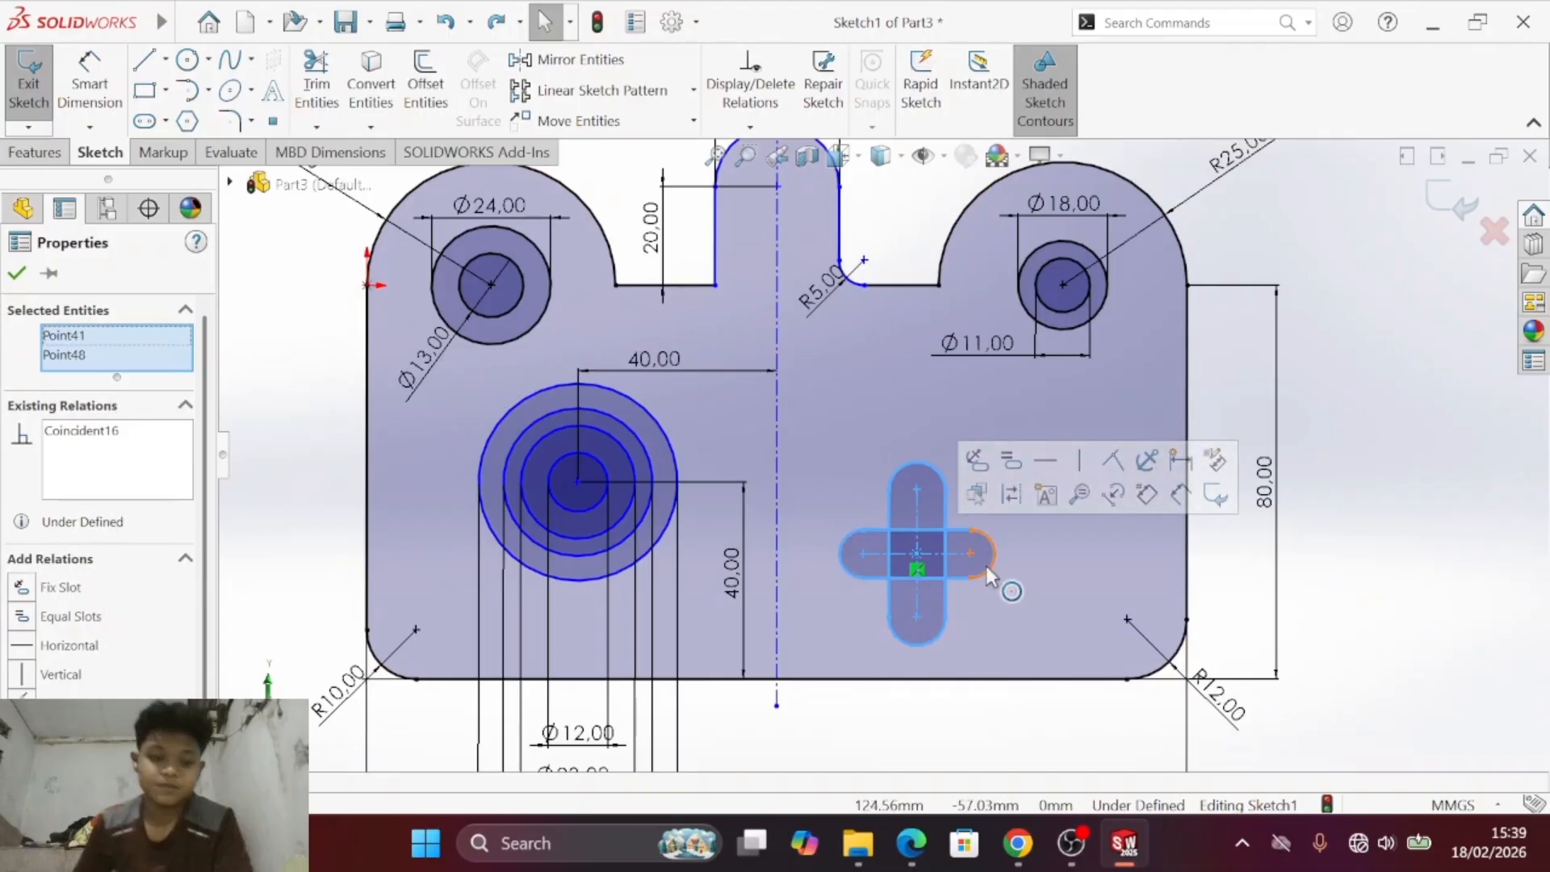
pyautogui.press('Escape')
pyautogui.moveTo(917, 545); pyautogui.dragTo(1053, 525)
pyautogui.hotkey('ctrl', 'z')
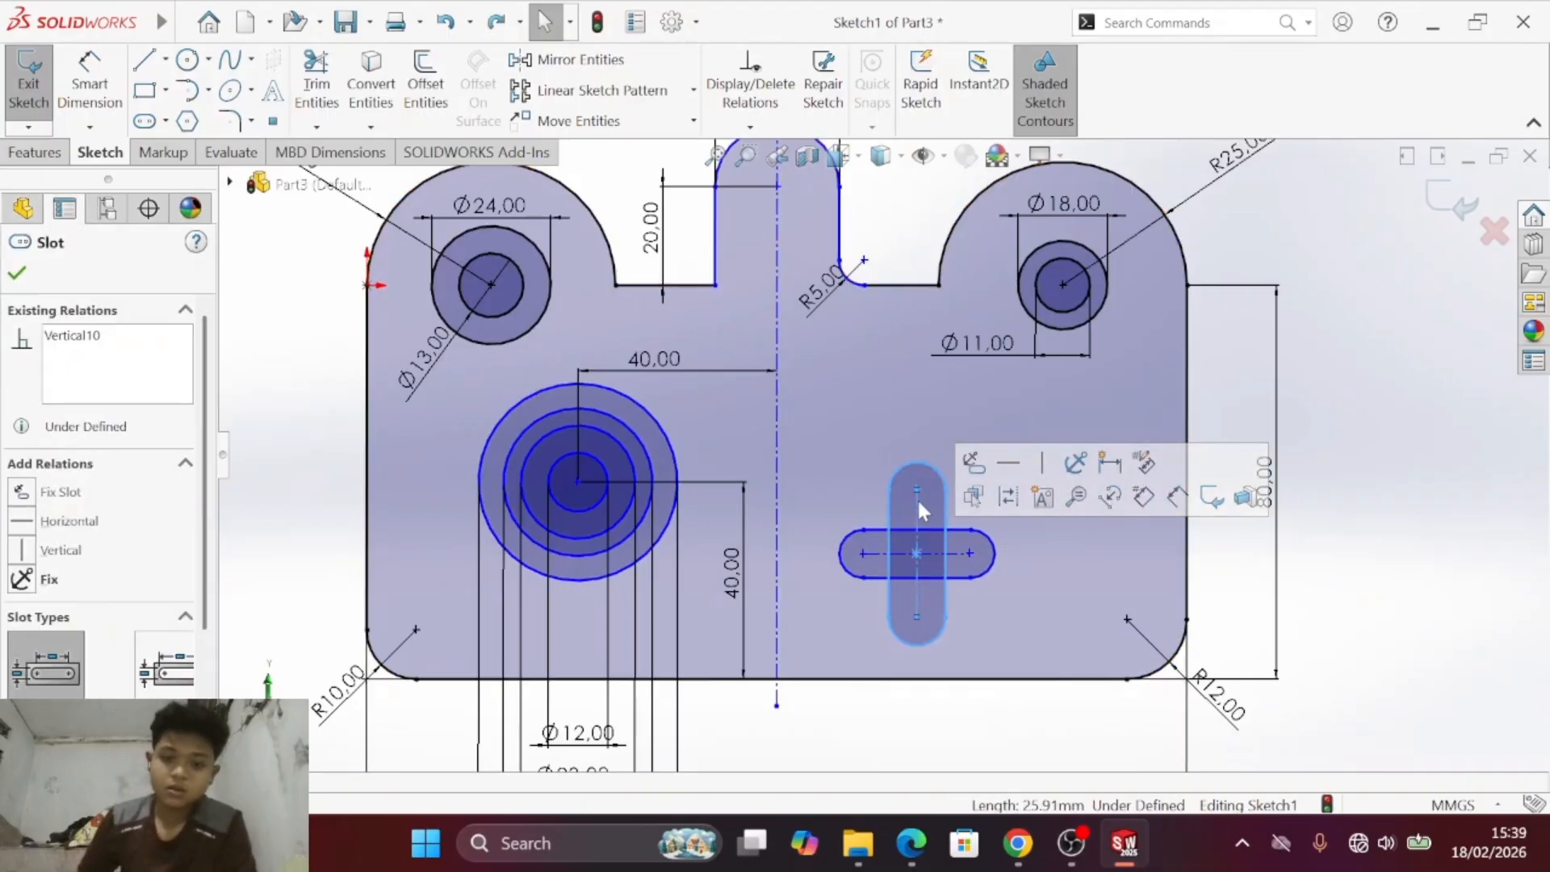
pyautogui.click(1414, 505)
pyautogui.moveTo(1003, 471)
pyautogui.mouseDown()
pyautogui.moveTo(953, 580)
pyautogui.moveTo(922, 592)
pyautogui.mouseUp()
pyautogui.hotkey('ctrl', 'z')
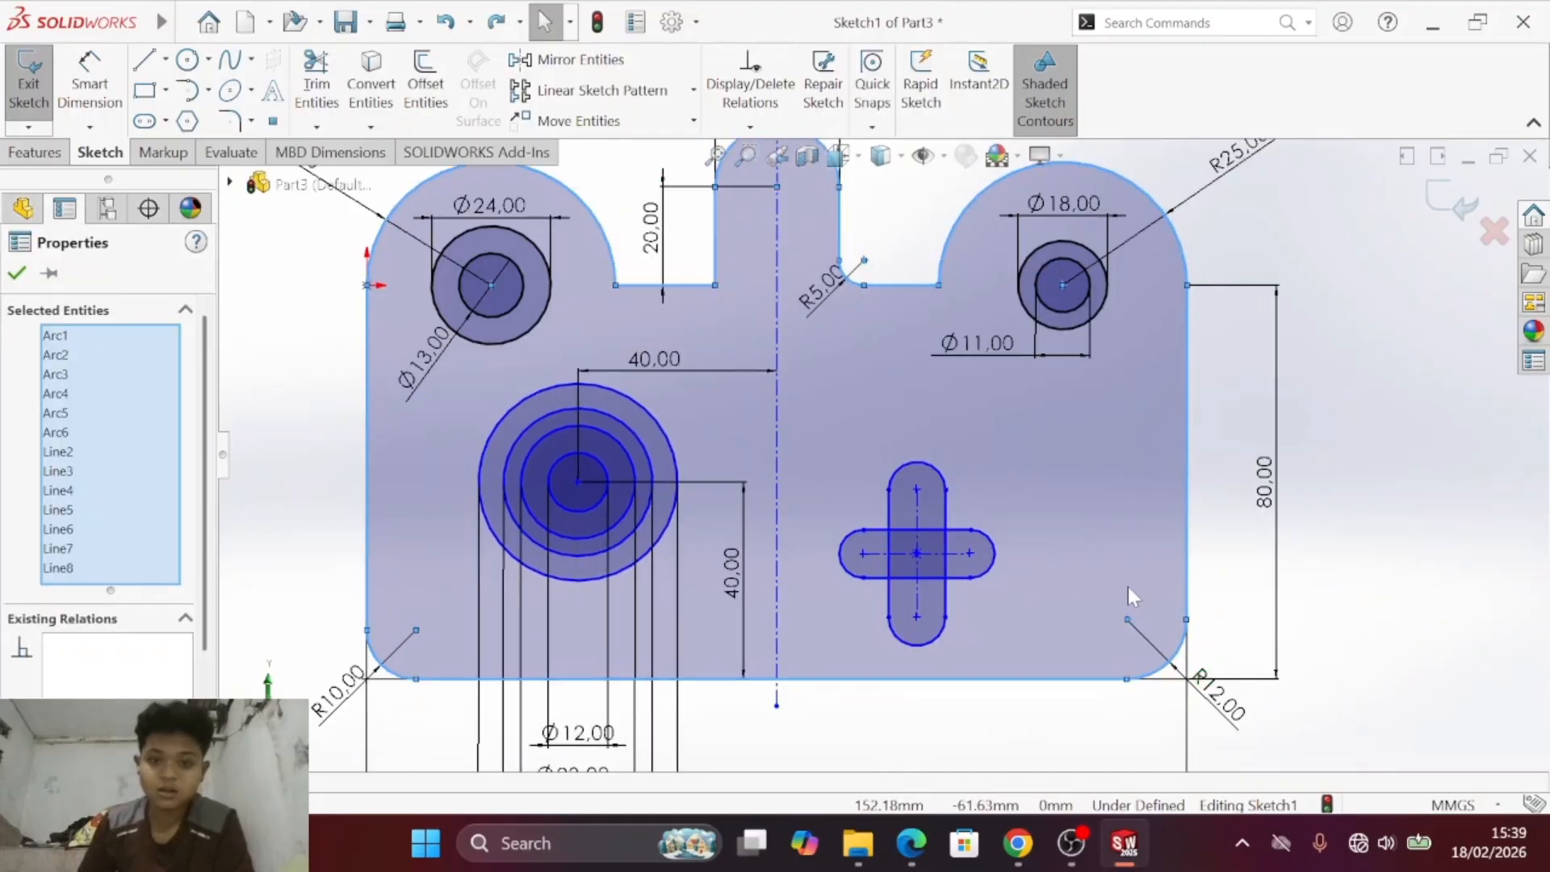
pyautogui.click(1356, 412)
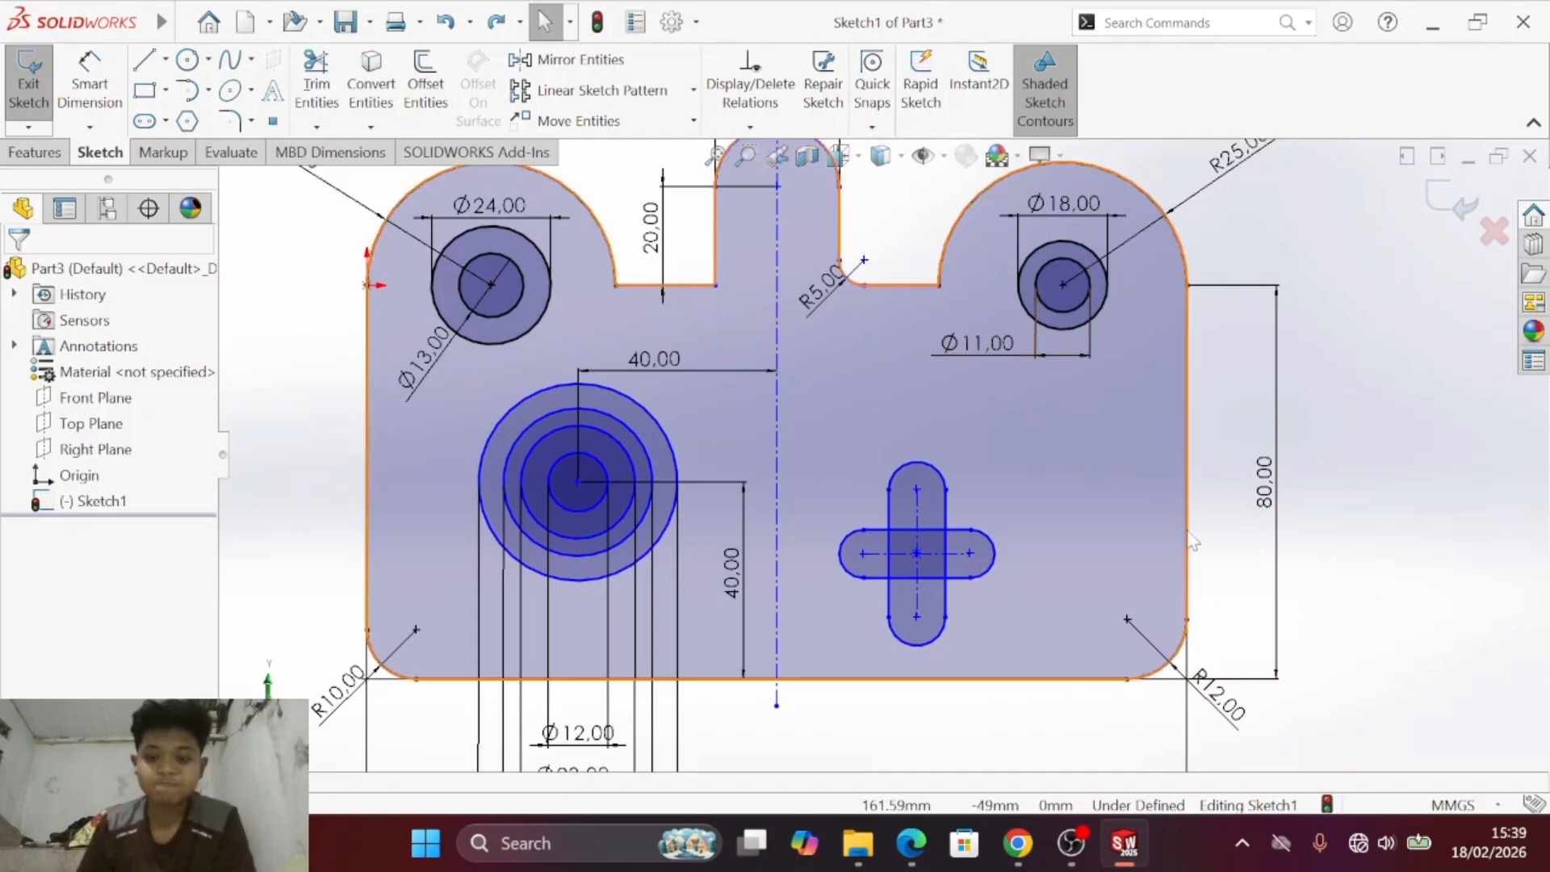
# - Dimension the centre tab's arc centre 82.5 mm horizontally from the plate's right vertical edge
pyautogui.keyDown('ctrl'); pyautogui.moveTo(1193, 395); pyautogui.dragTo(1212, 545, button='middle'); pyautogui.keyUp('ctrl')
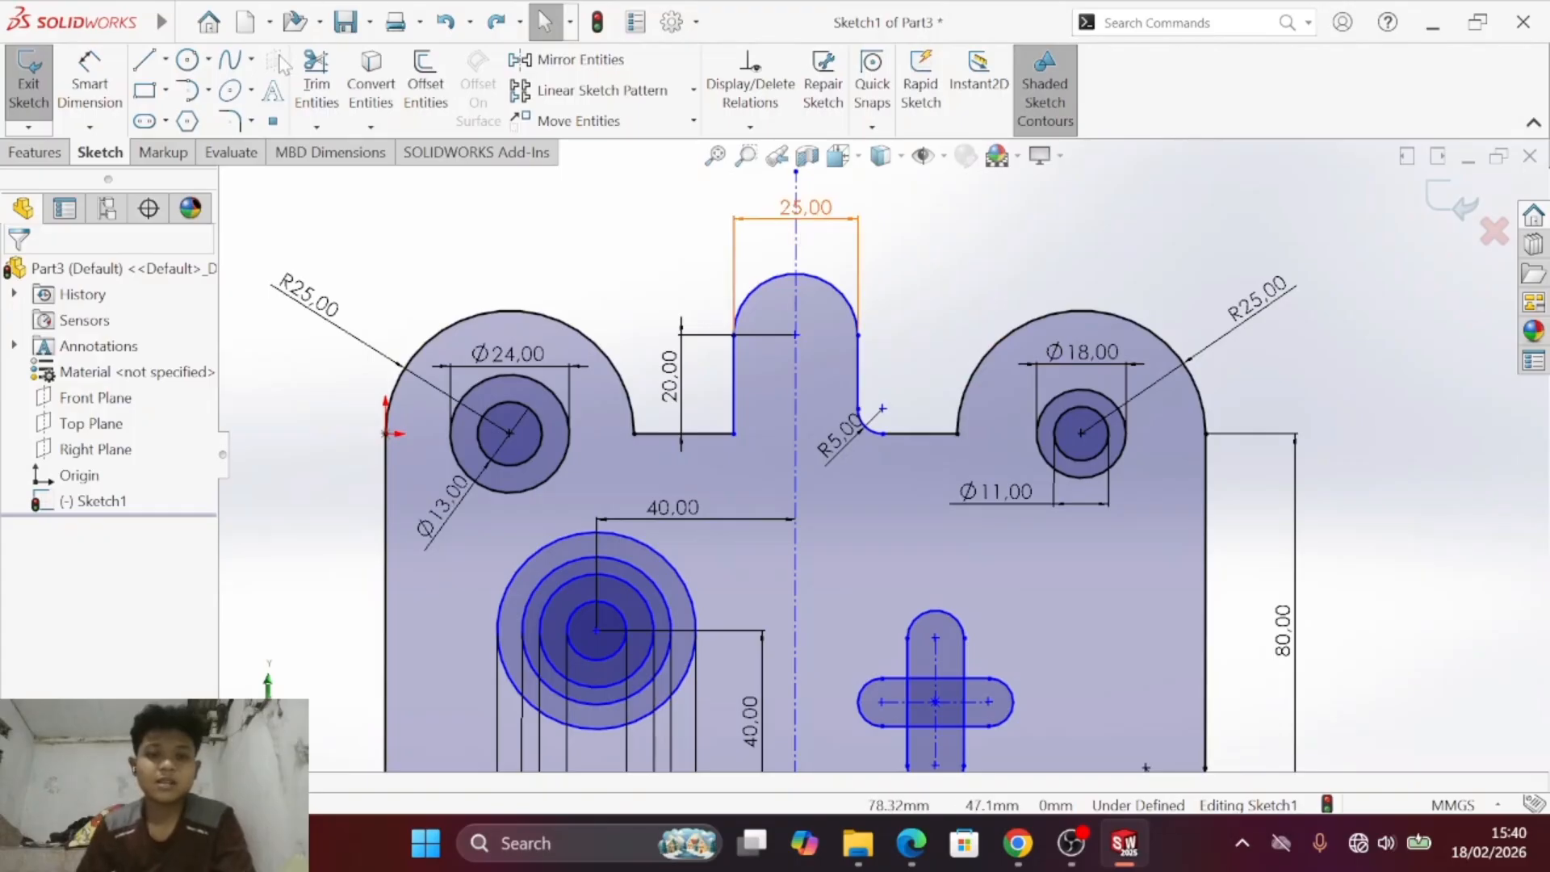
pyautogui.press('s')
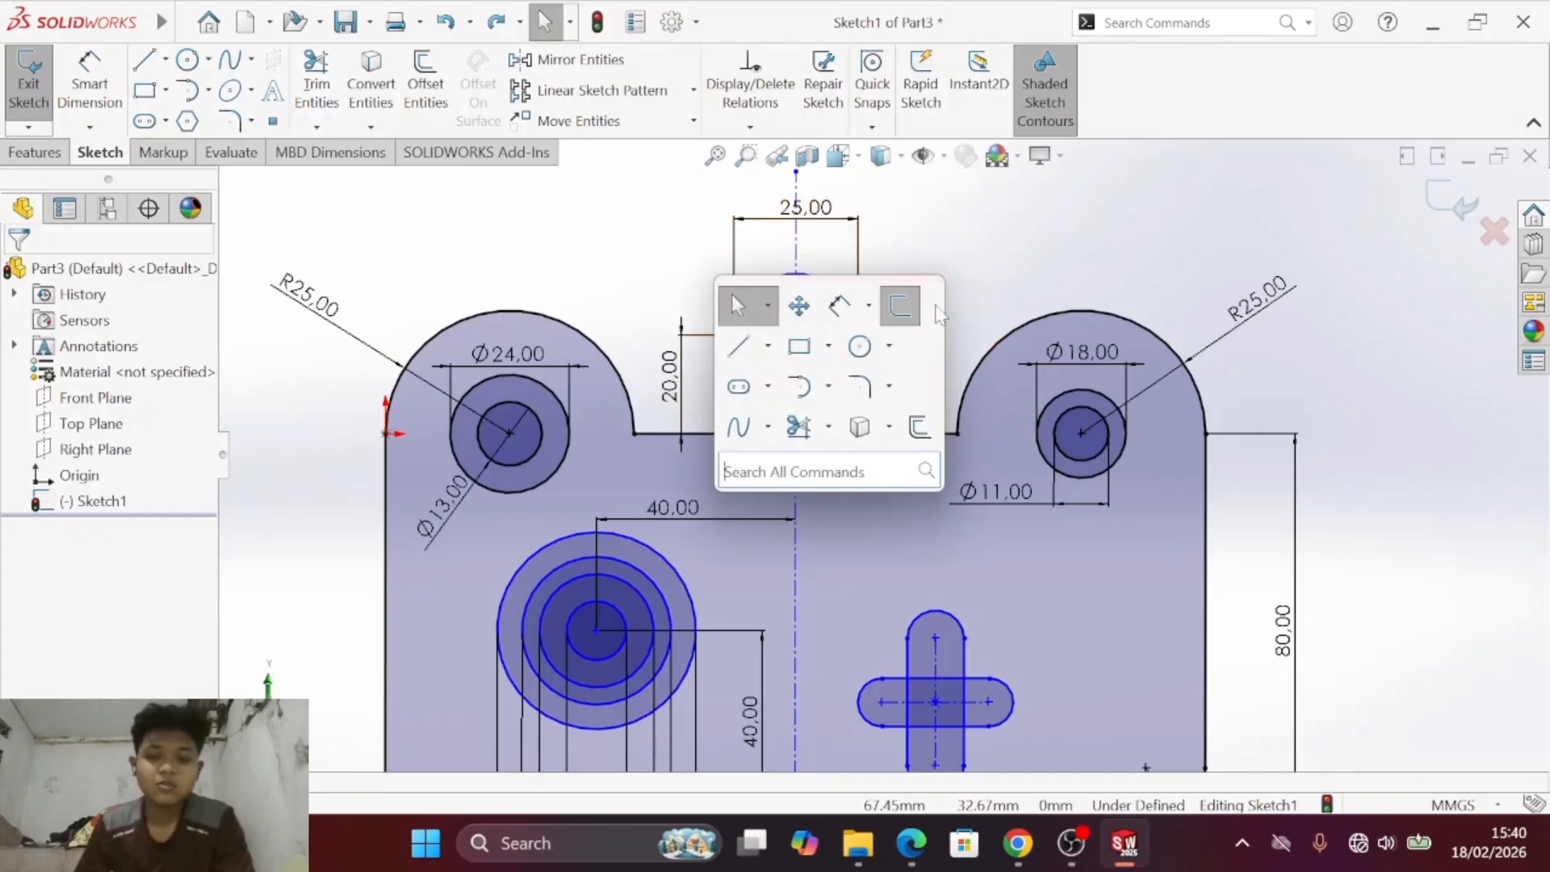
pyautogui.moveTo(902, 332)
pyautogui.keyDown('ctrl'); pyautogui.mouseDown(button='middle')
pyautogui.moveTo(858, 260)
pyautogui.moveTo(778, 312)
pyautogui.moveTo(876, 281)
pyautogui.mouseUp(button='middle'); pyautogui.keyUp('ctrl')
pyautogui.scroll(1, 898, 300)
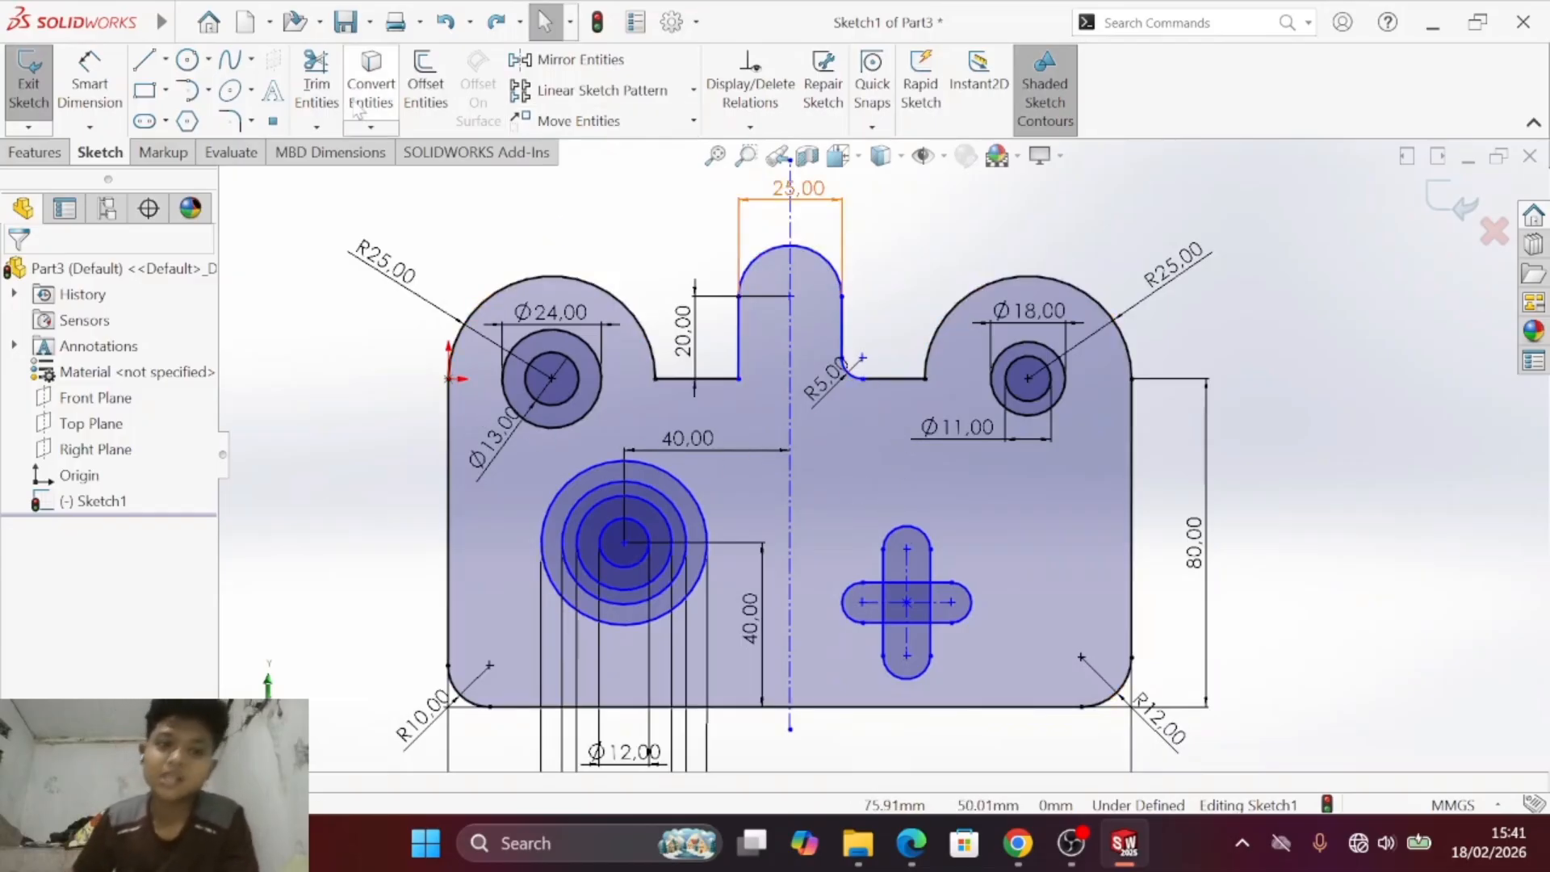
pyautogui.click(102, 81)
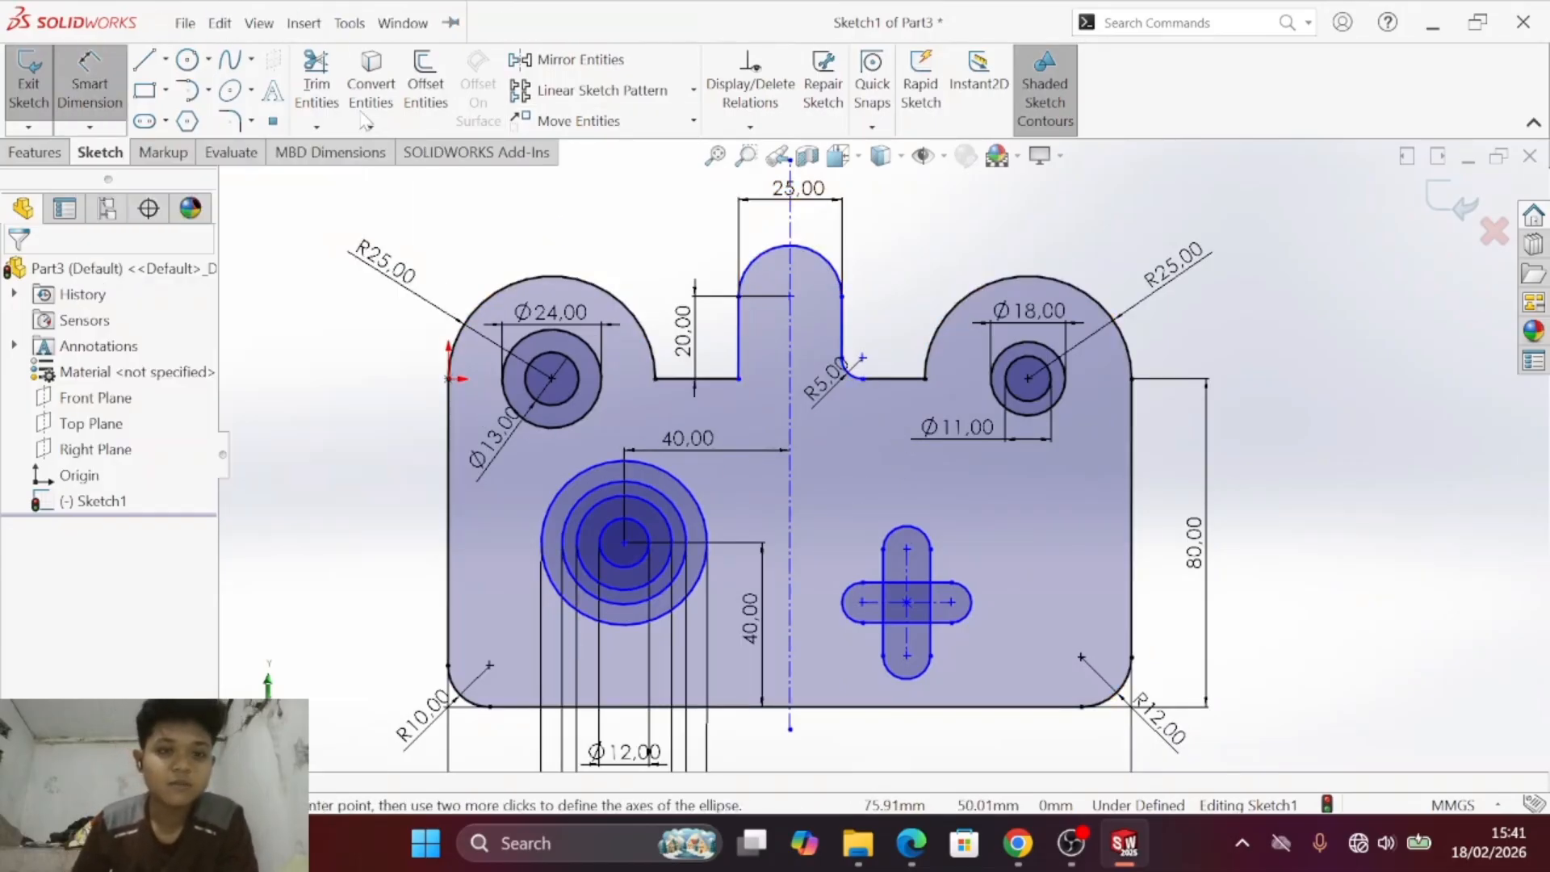
pyautogui.click(817, 259)
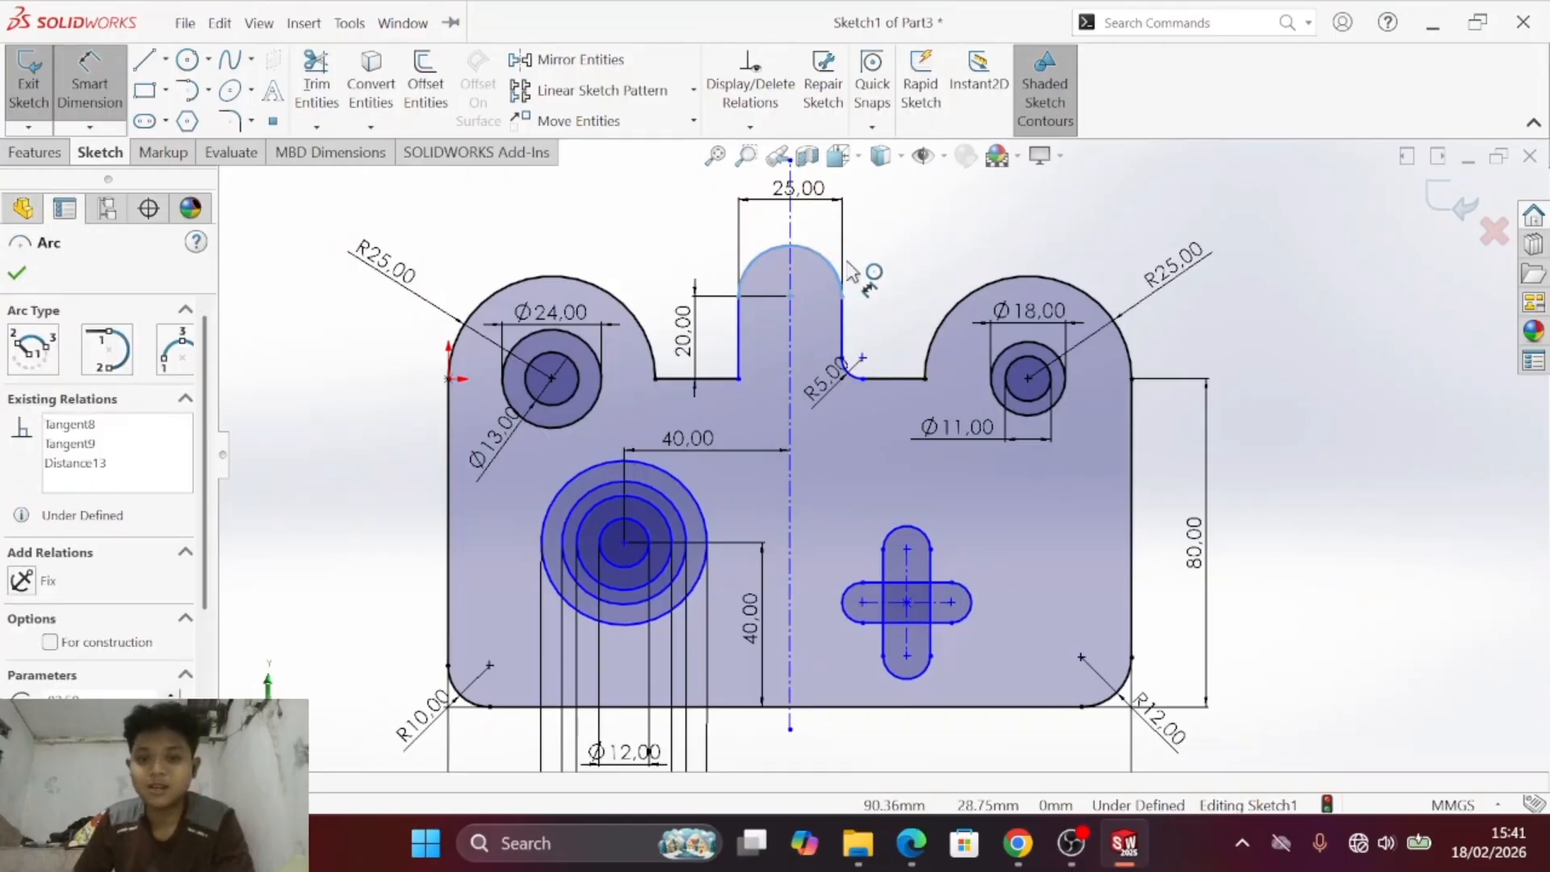
pyautogui.click(1132, 452)
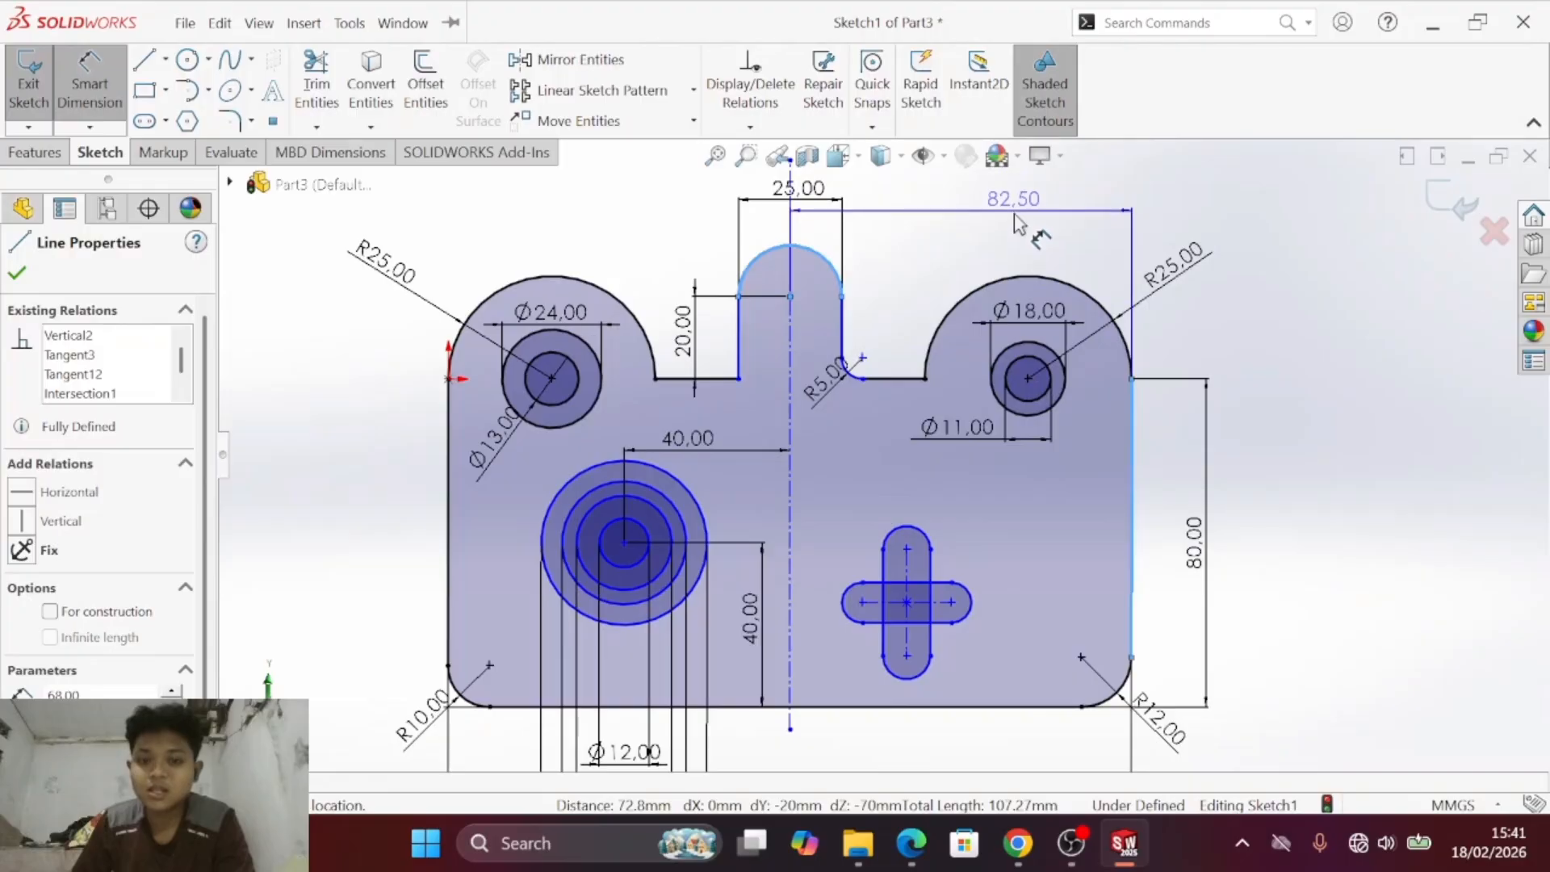
pyautogui.click(981, 218)
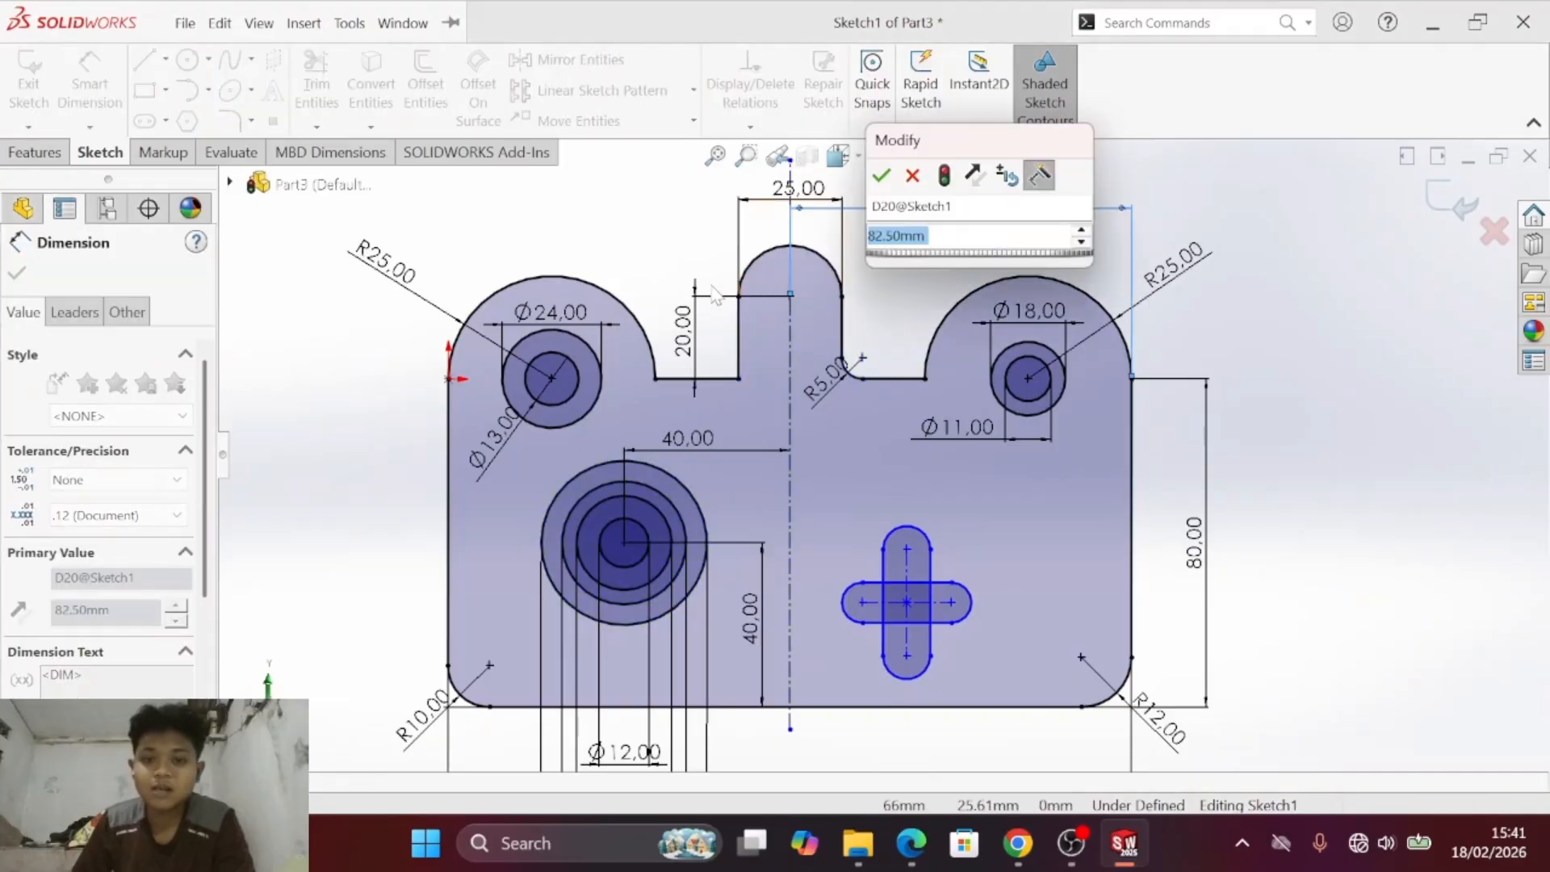
pyautogui.click(881, 176)
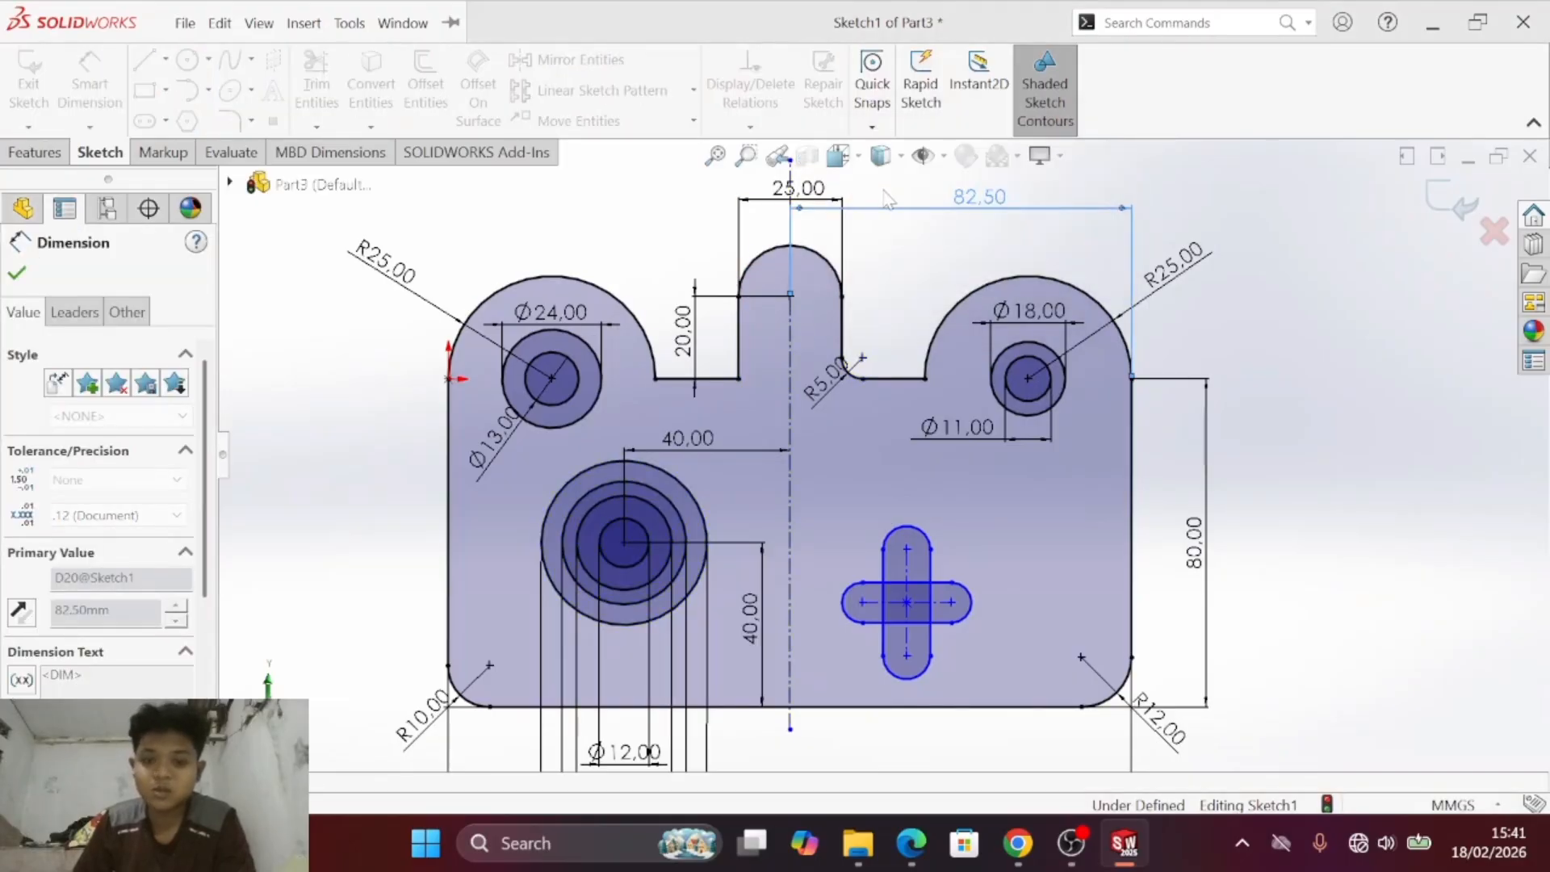
pyautogui.press('Escape')
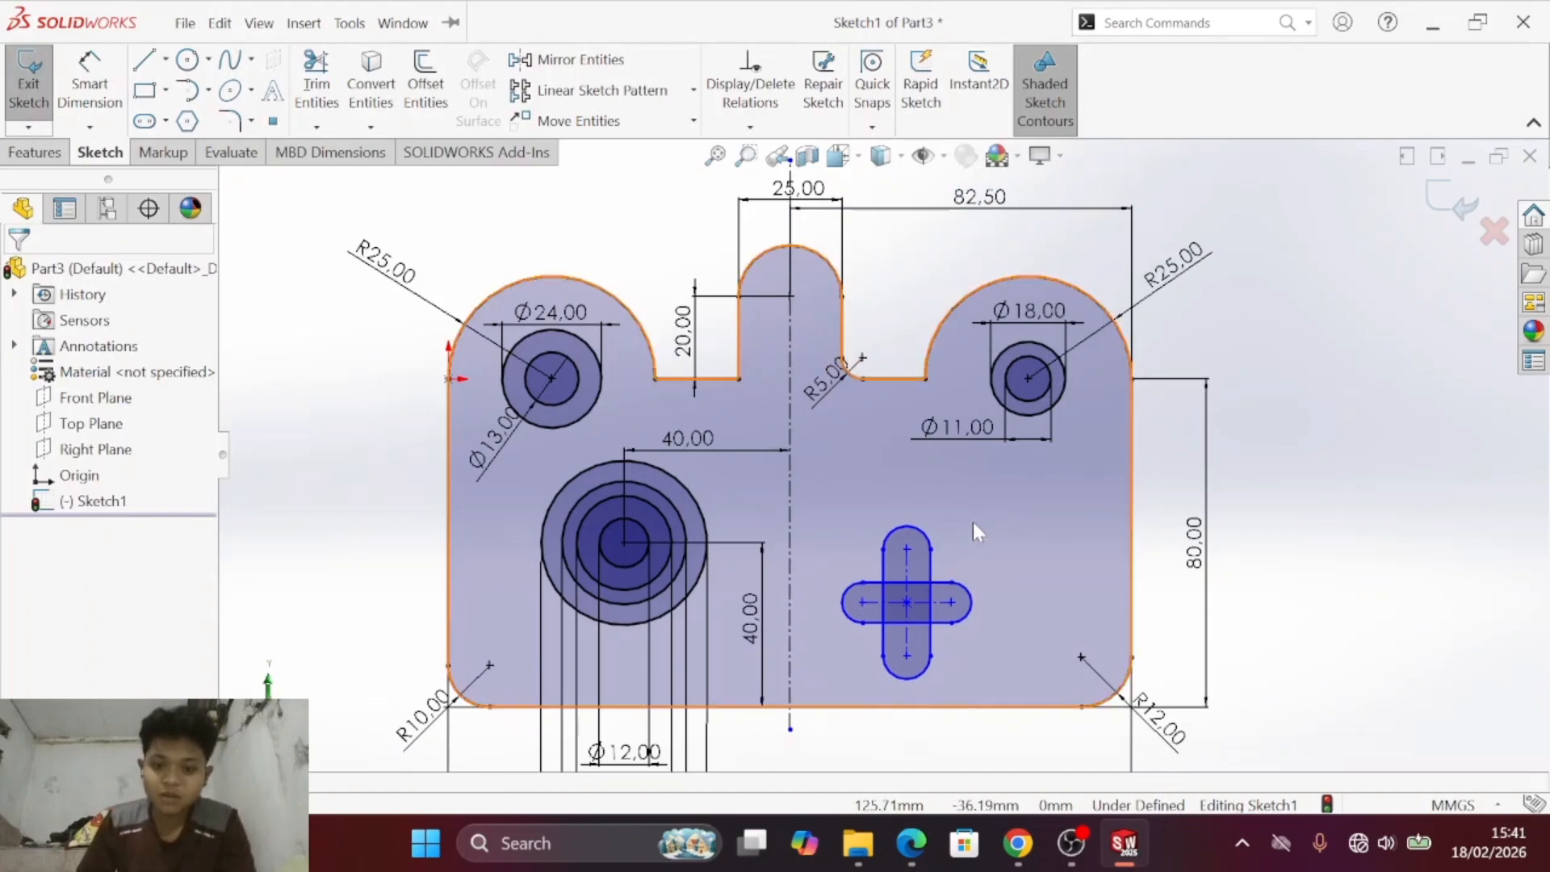
# - Move the crossed slots freehand towards the plate's right edge and lengthen the horizontal slot on both sides of the vertical one
pyautogui.click(980, 557)
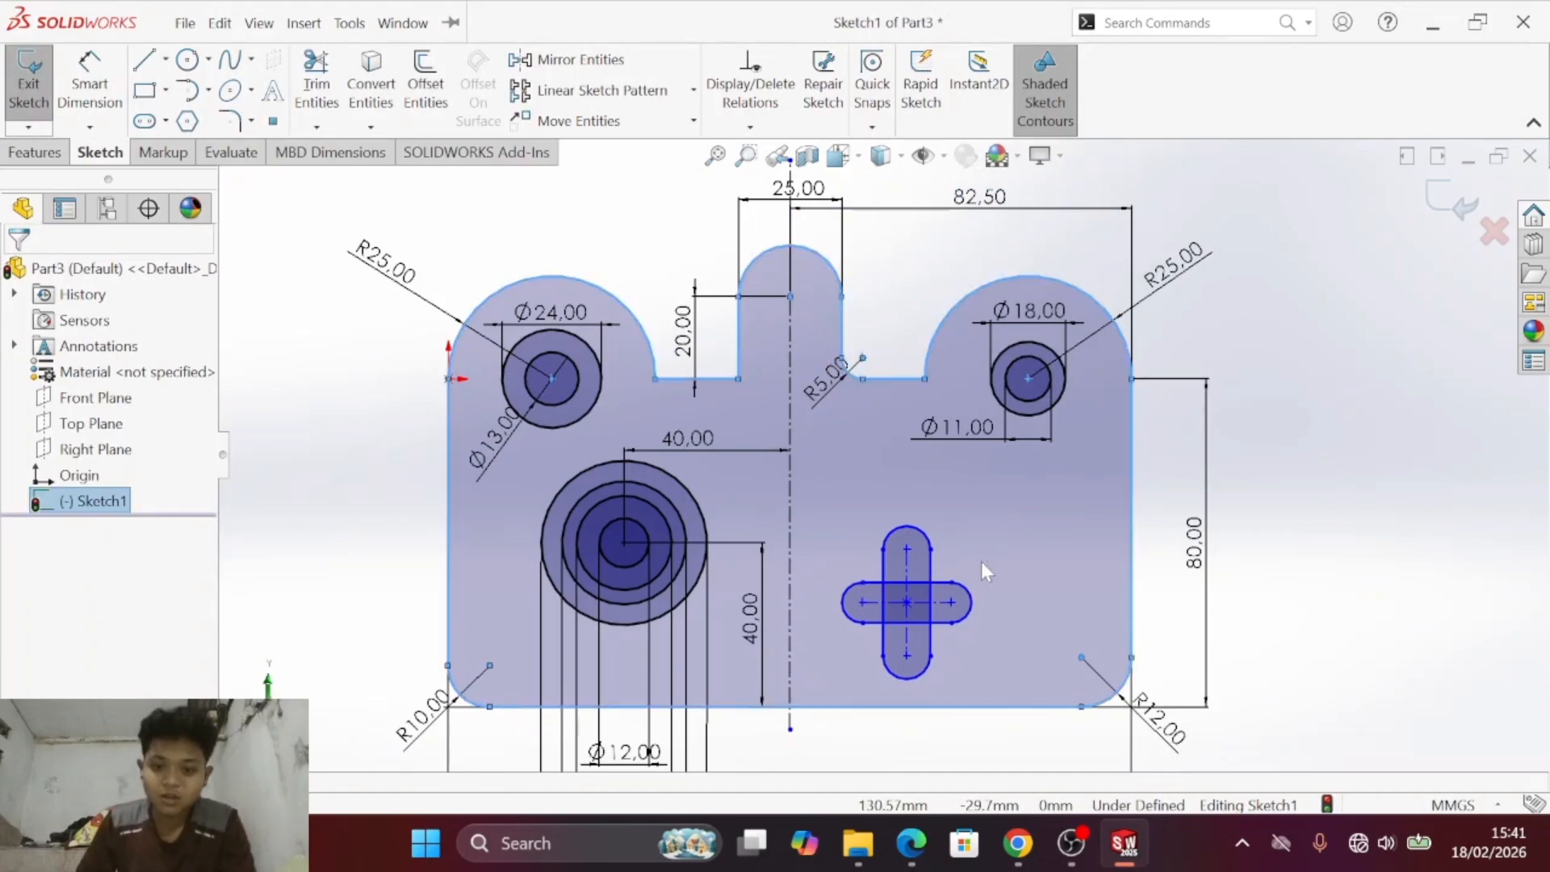
pyautogui.click(1259, 505)
pyautogui.click(845, 525)
pyautogui.click(1225, 539)
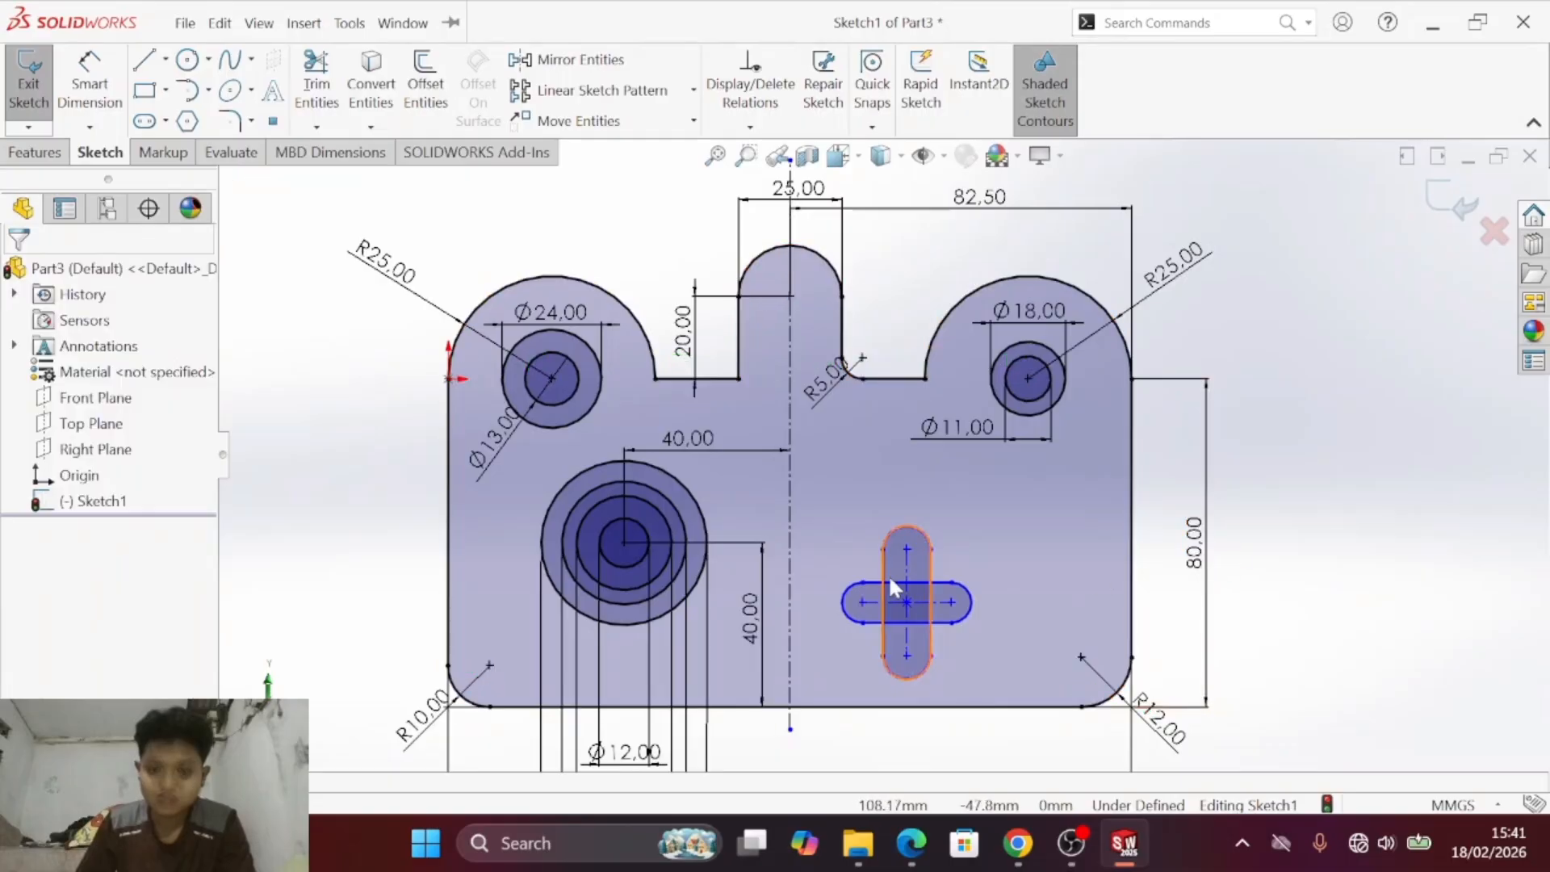
pyautogui.moveTo(913, 596); pyautogui.dragTo(967, 605)
pyautogui.click(1242, 437)
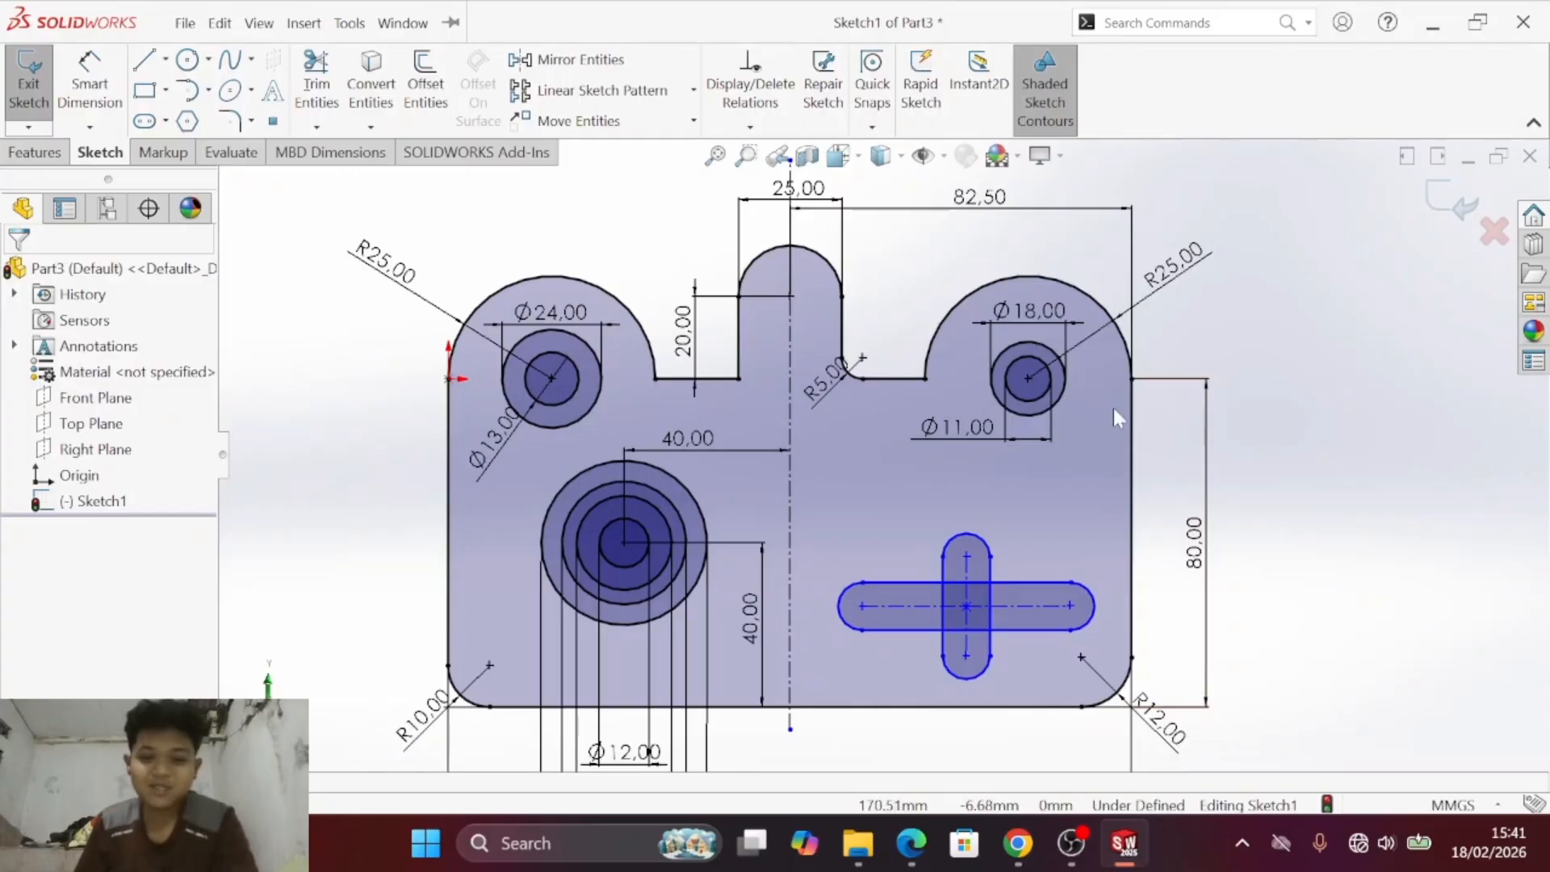
pyautogui.scroll(1, 1112, 408)
pyautogui.scroll(-1, 937, 528)
pyautogui.scroll(-2, 897, 469)
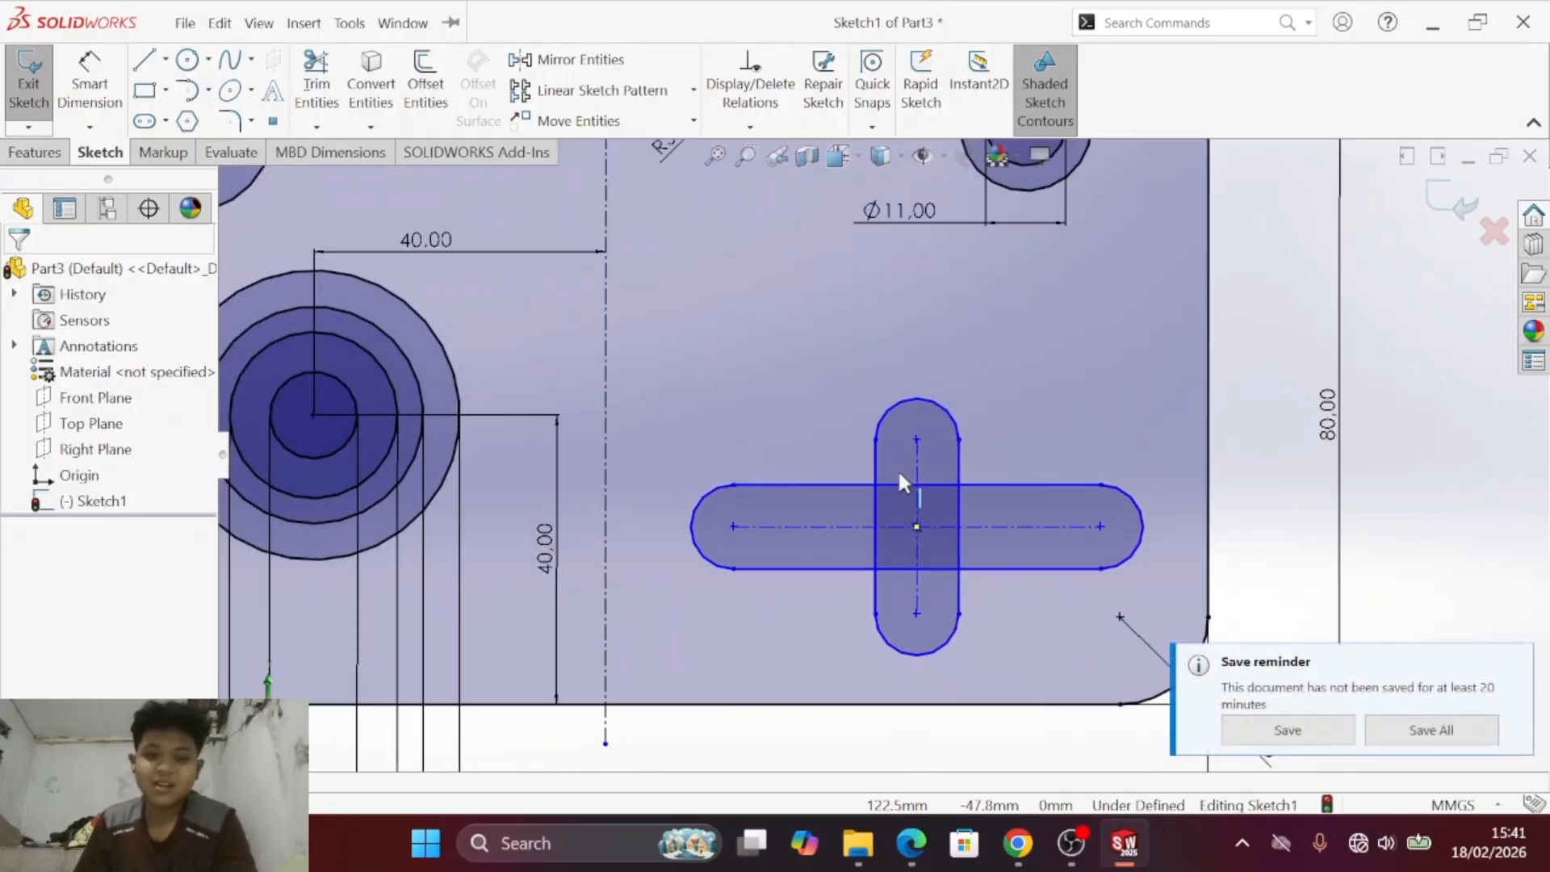
pyautogui.scroll(1, 898, 468)
pyautogui.moveTo(1338, 691)
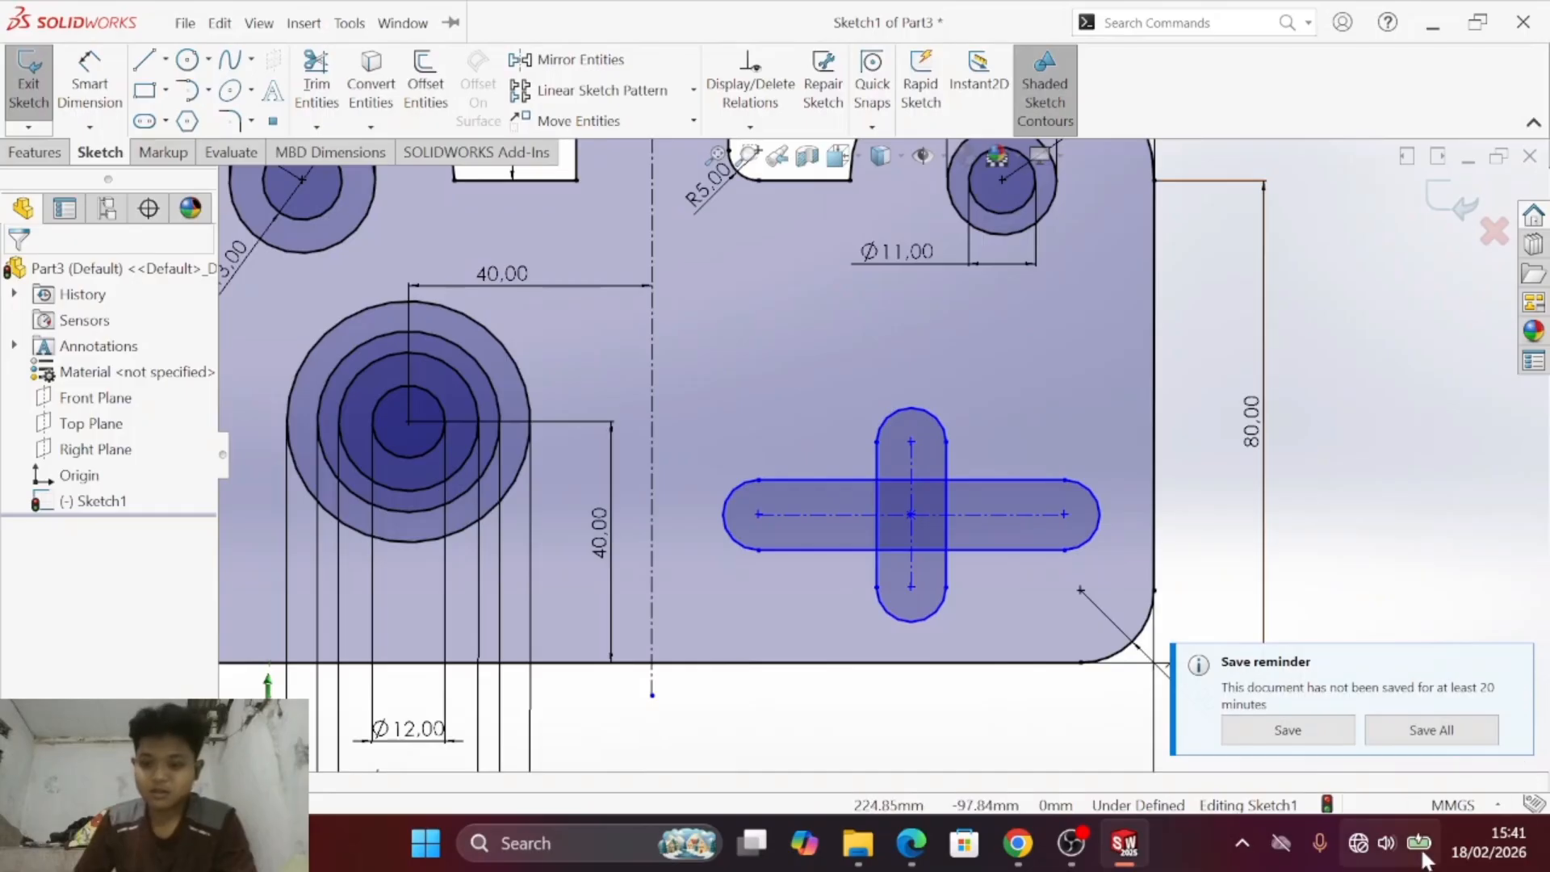
# - Switch to the PDF and check the radius, spacing and position dimensions of the cross-shaped cutout in drawing c)
pyautogui.hotkey('alt', 'Tab')
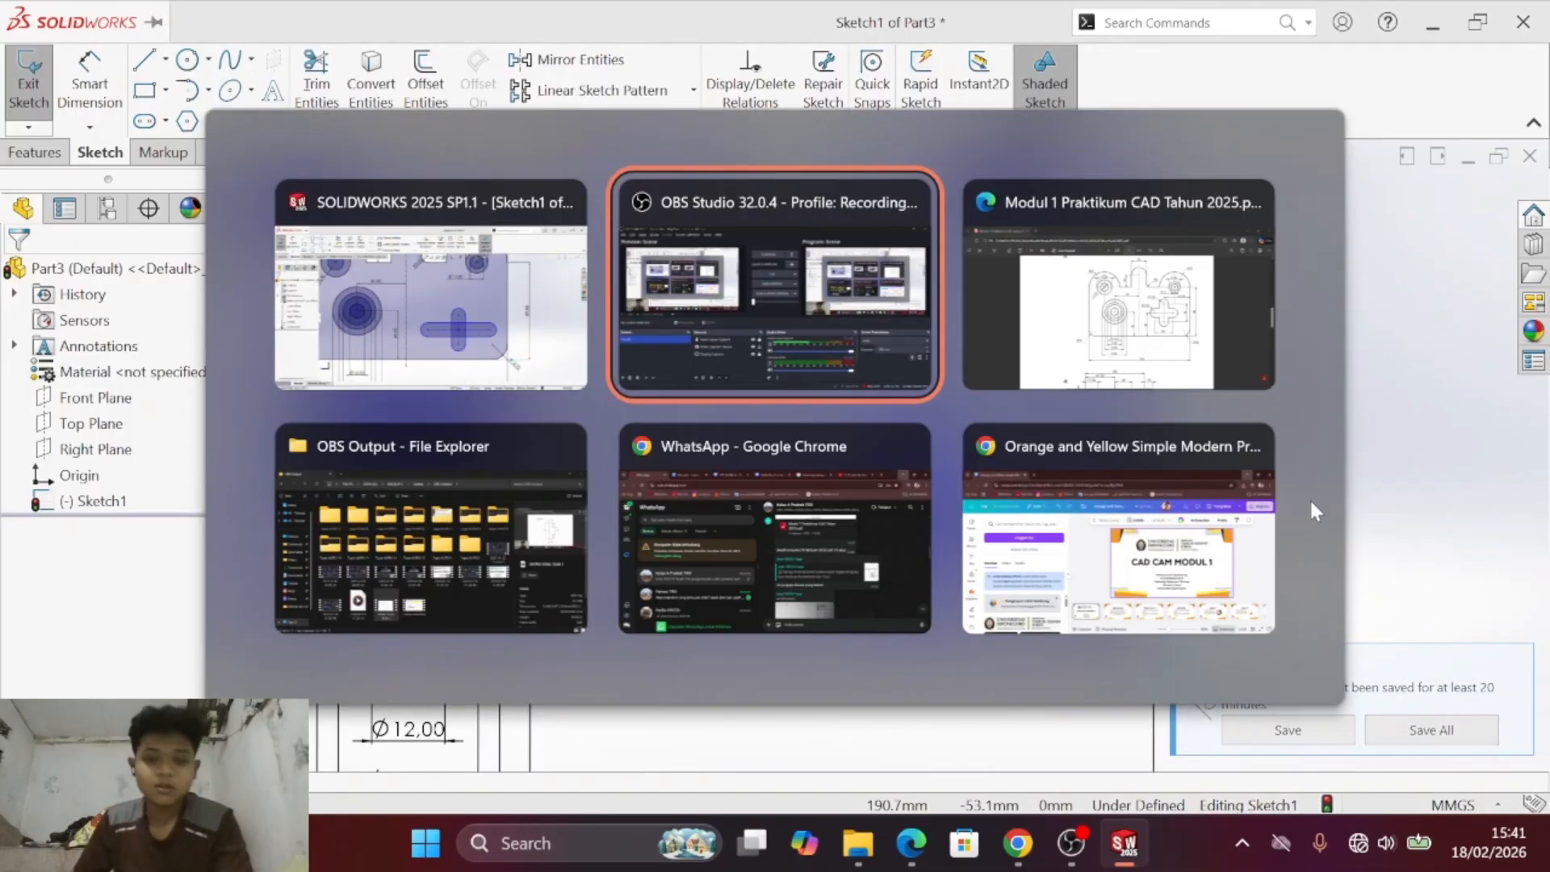
pyautogui.hotkey('alt', 'Tab')
pyautogui.hotkey('alt', 'Tab')
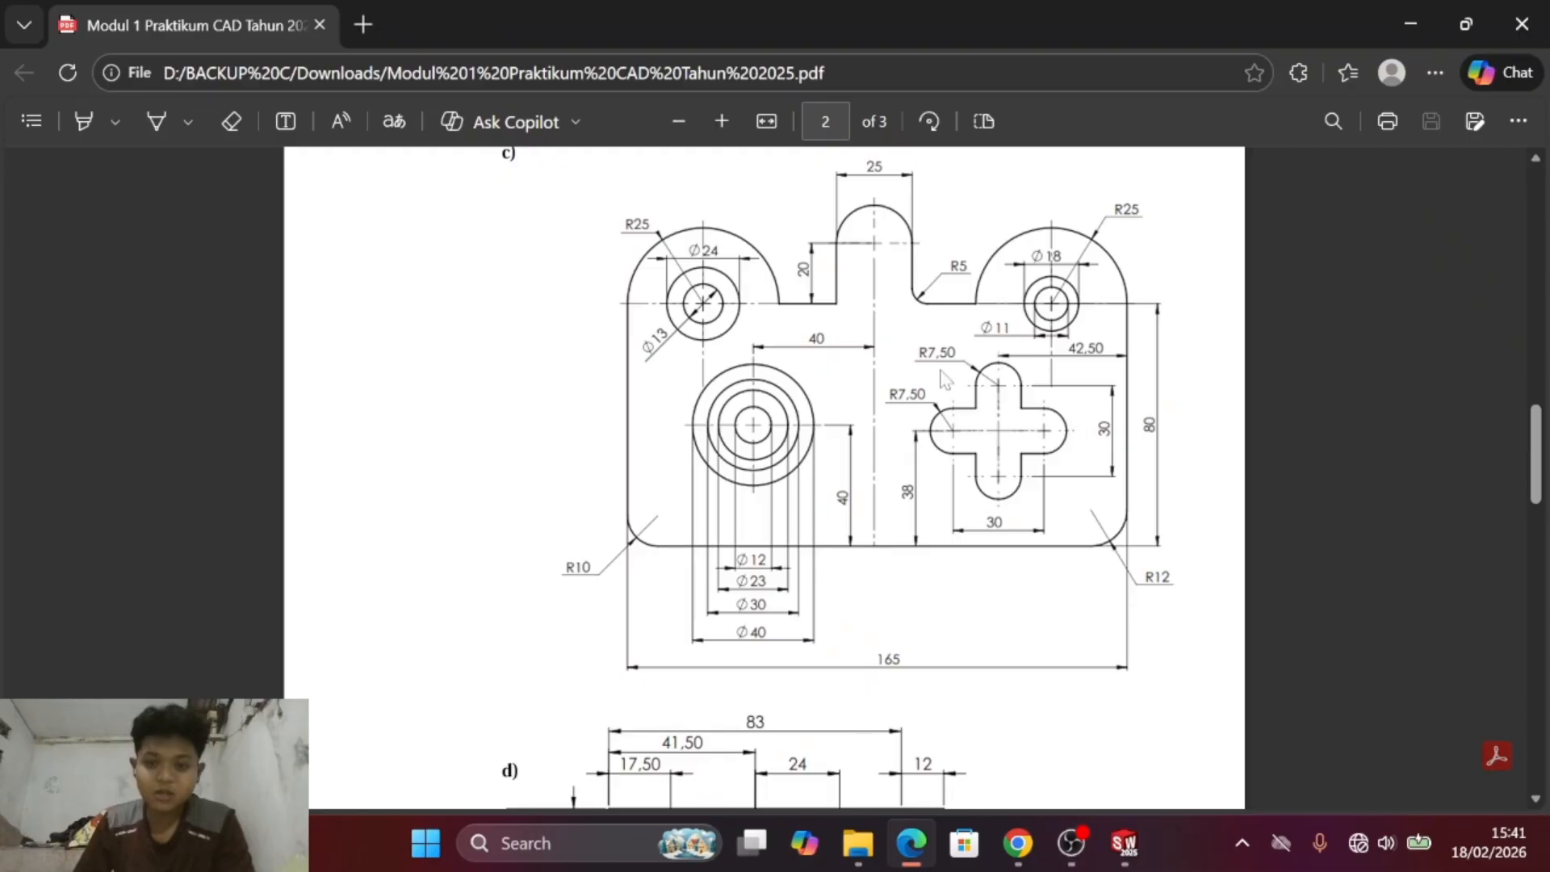
pyautogui.hotkey('alt', 'Tab')
pyautogui.click(1009, 385)
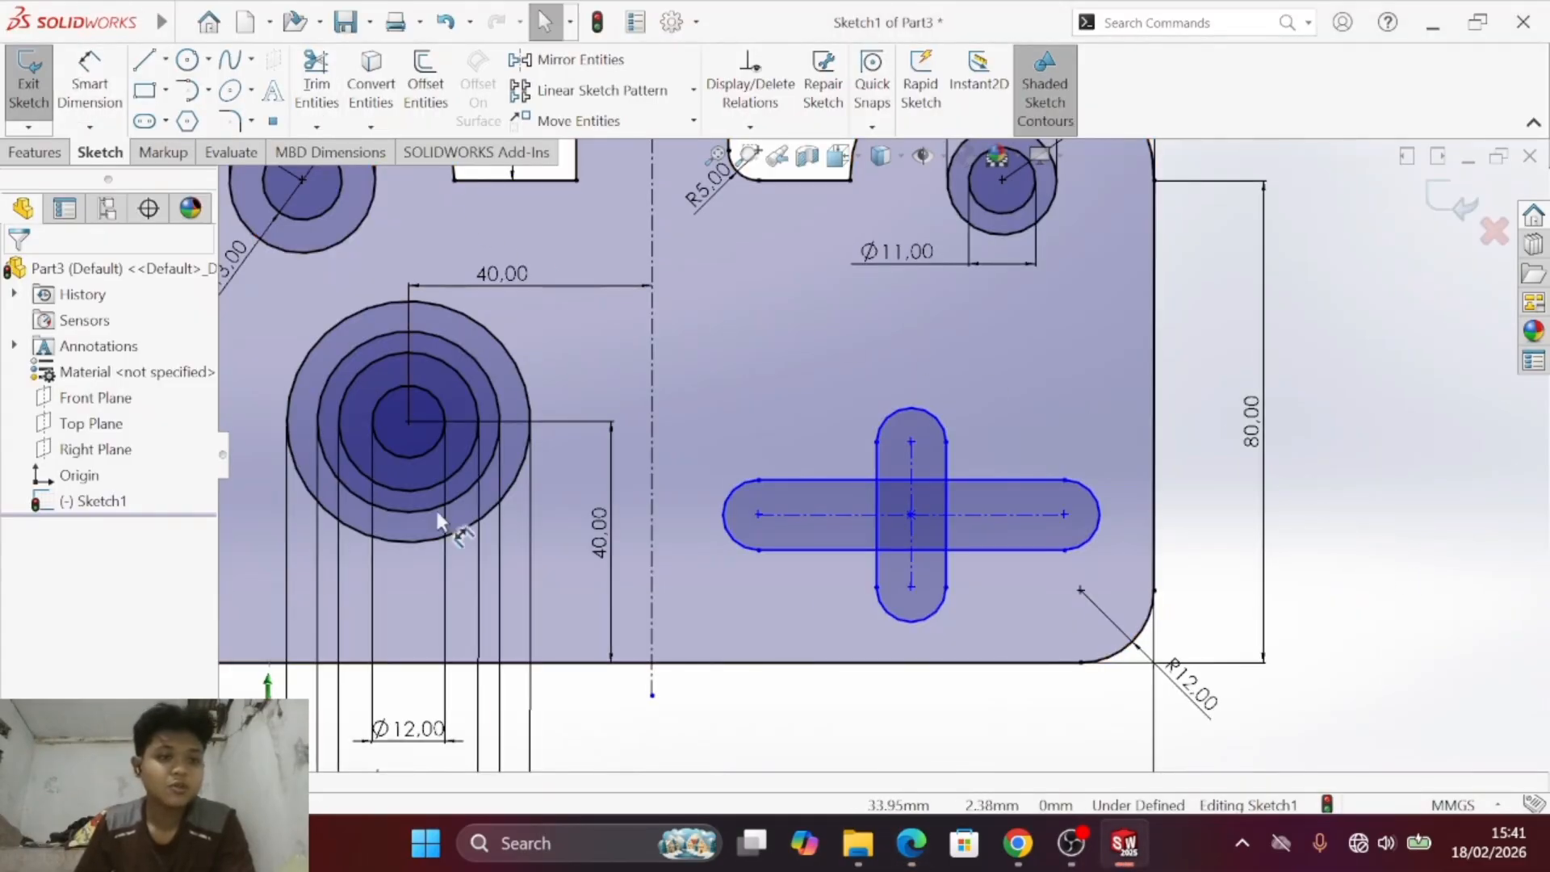
pyautogui.click(930, 417)
pyautogui.press('Escape')
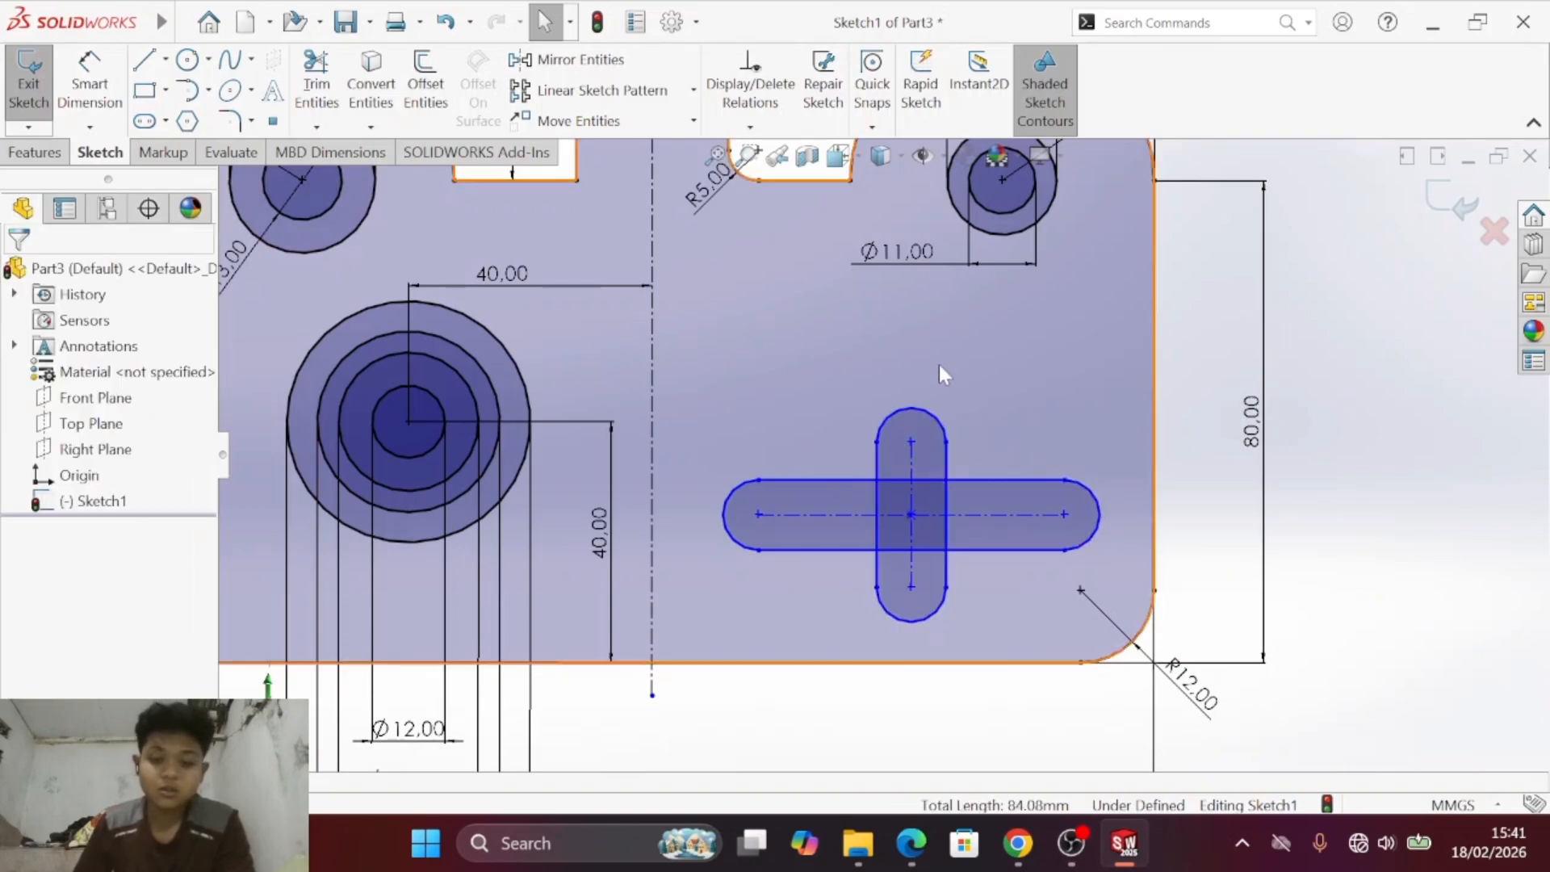
pyautogui.click(917, 405)
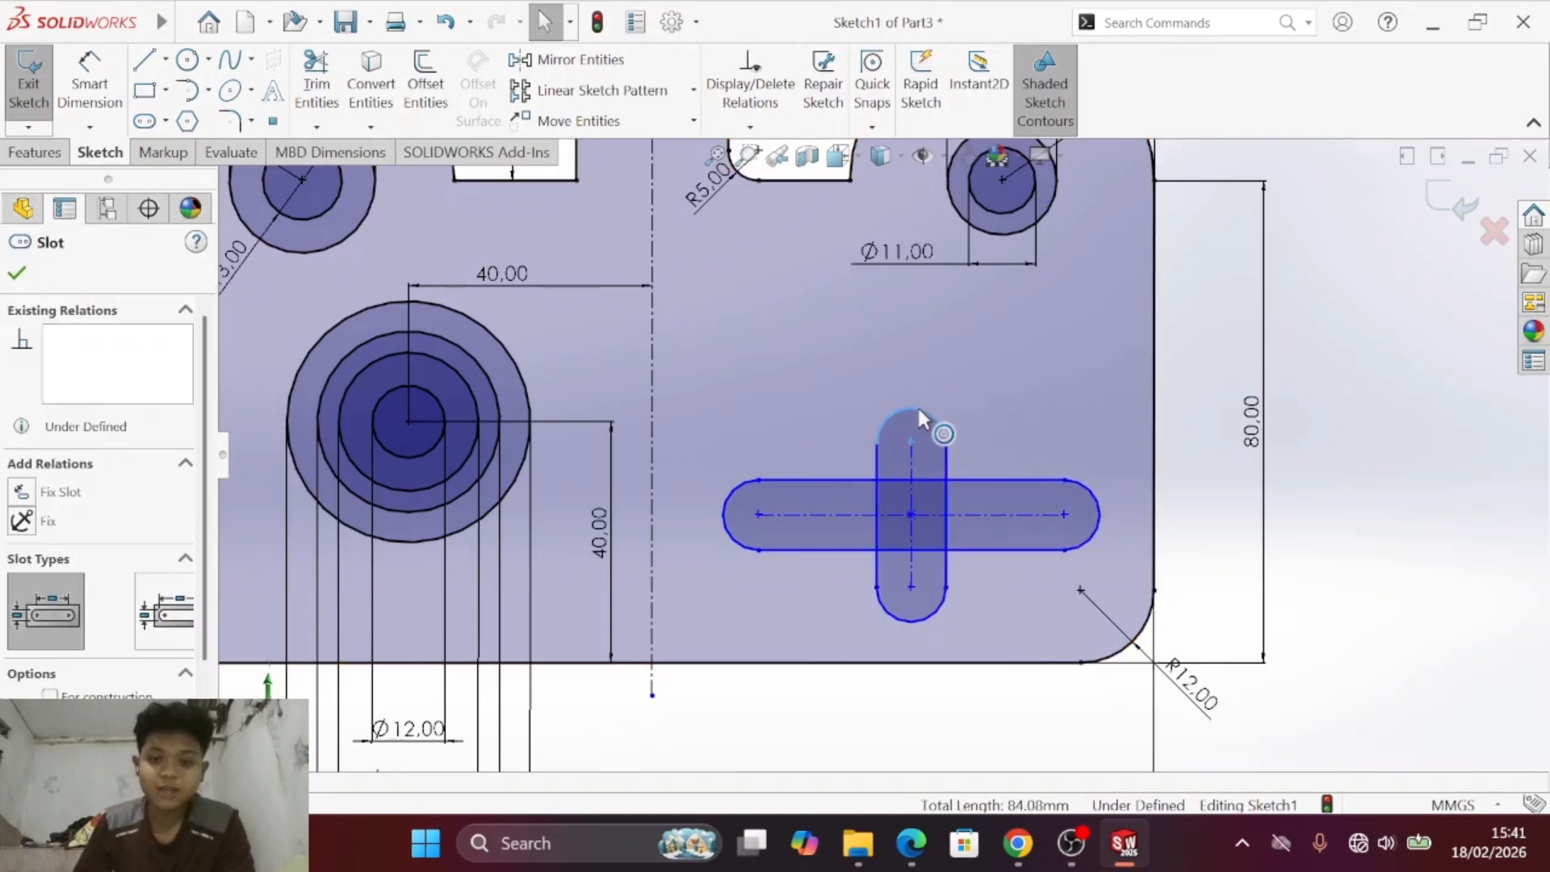
pyautogui.keyDown('ctrl'); pyautogui.click(1097, 523); pyautogui.keyUp('ctrl')
pyautogui.keyDown('ctrl'); pyautogui.click(896, 610); pyautogui.keyUp('ctrl')
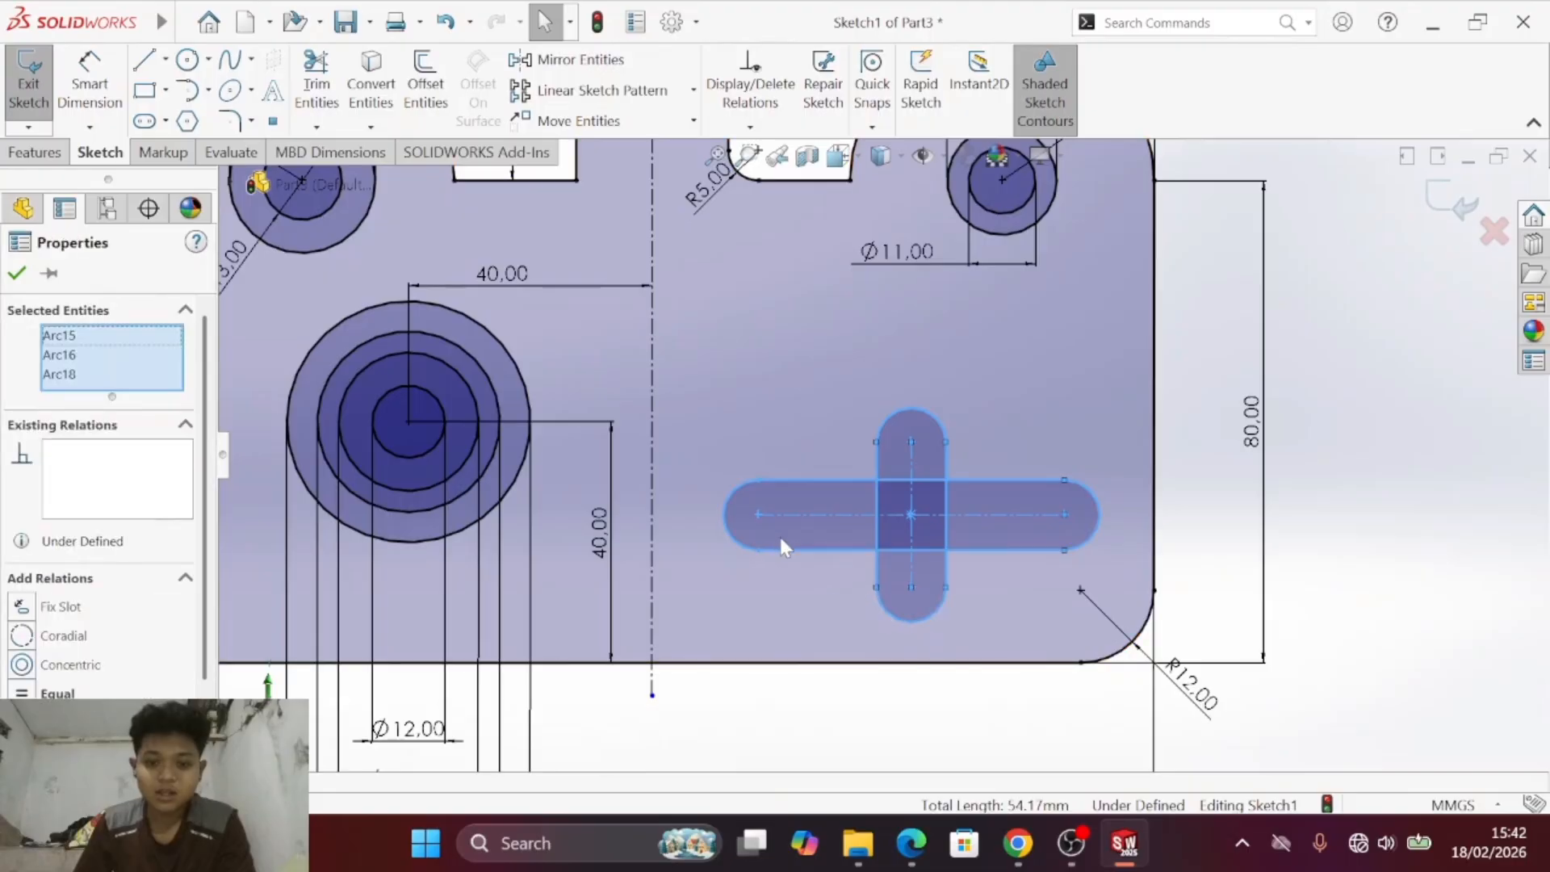
pyautogui.keyDown('ctrl'); pyautogui.click(727, 524); pyautogui.keyUp('ctrl')
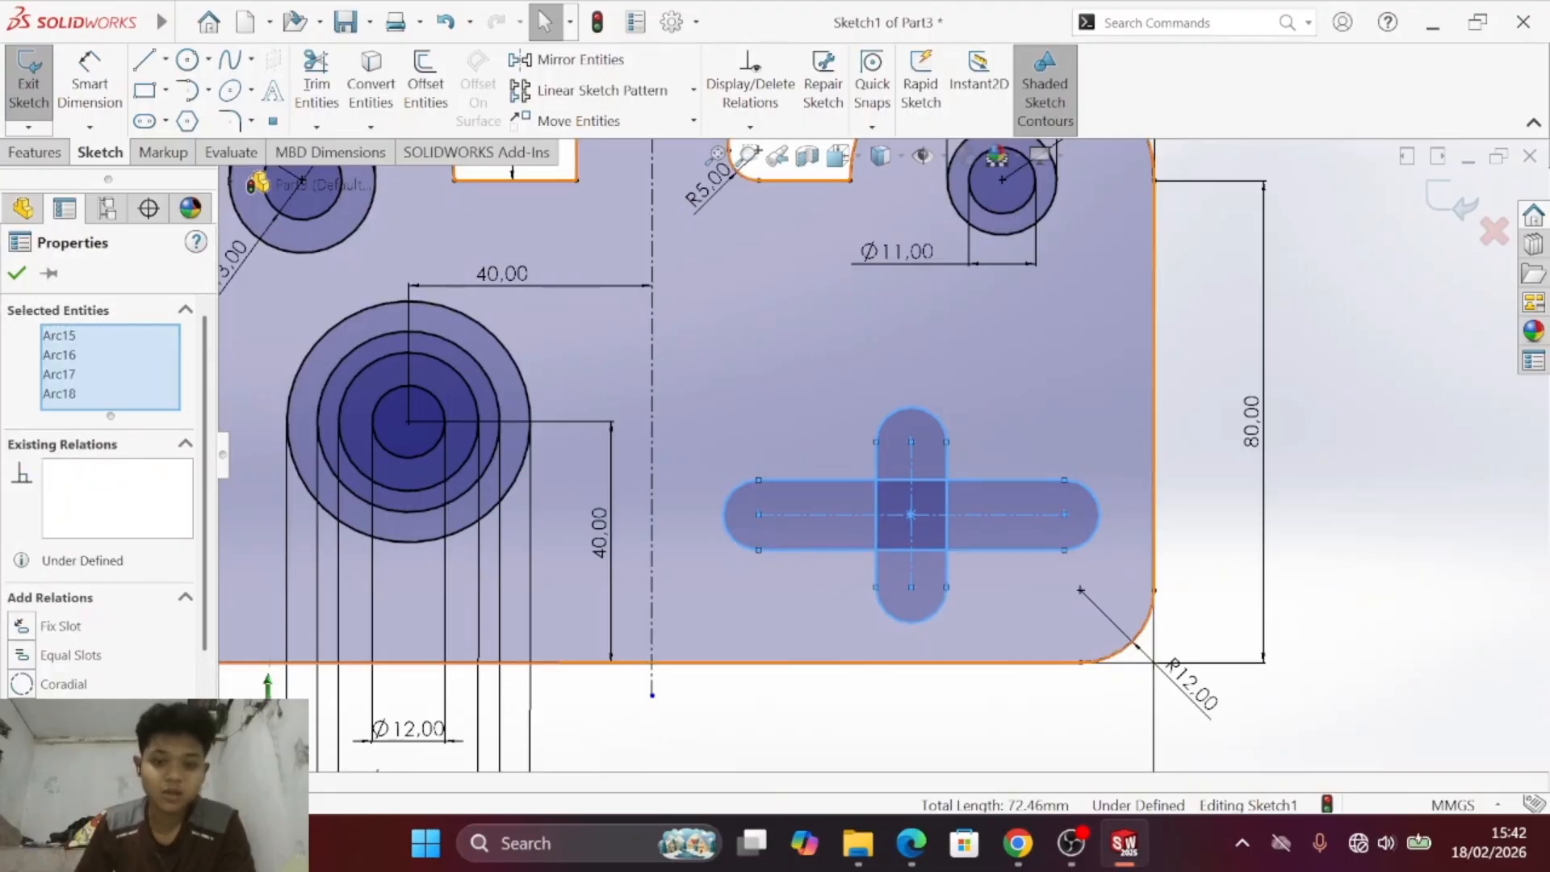
pyautogui.click(1385, 318)
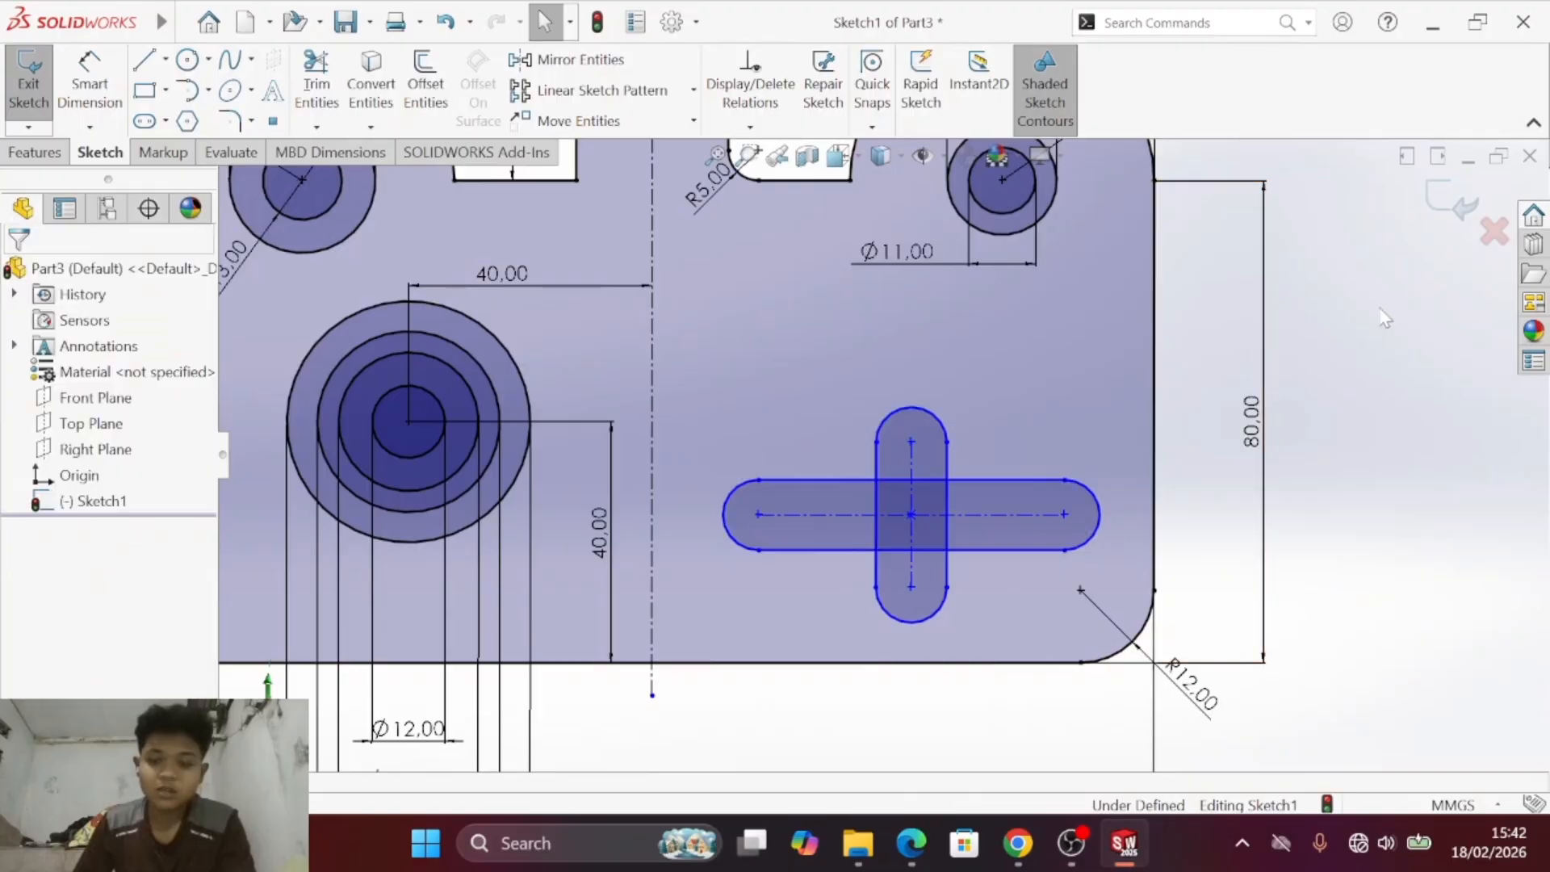
# - Apply an Equal relation to the straight side edges of both crossed slots
pyautogui.click(820, 481)
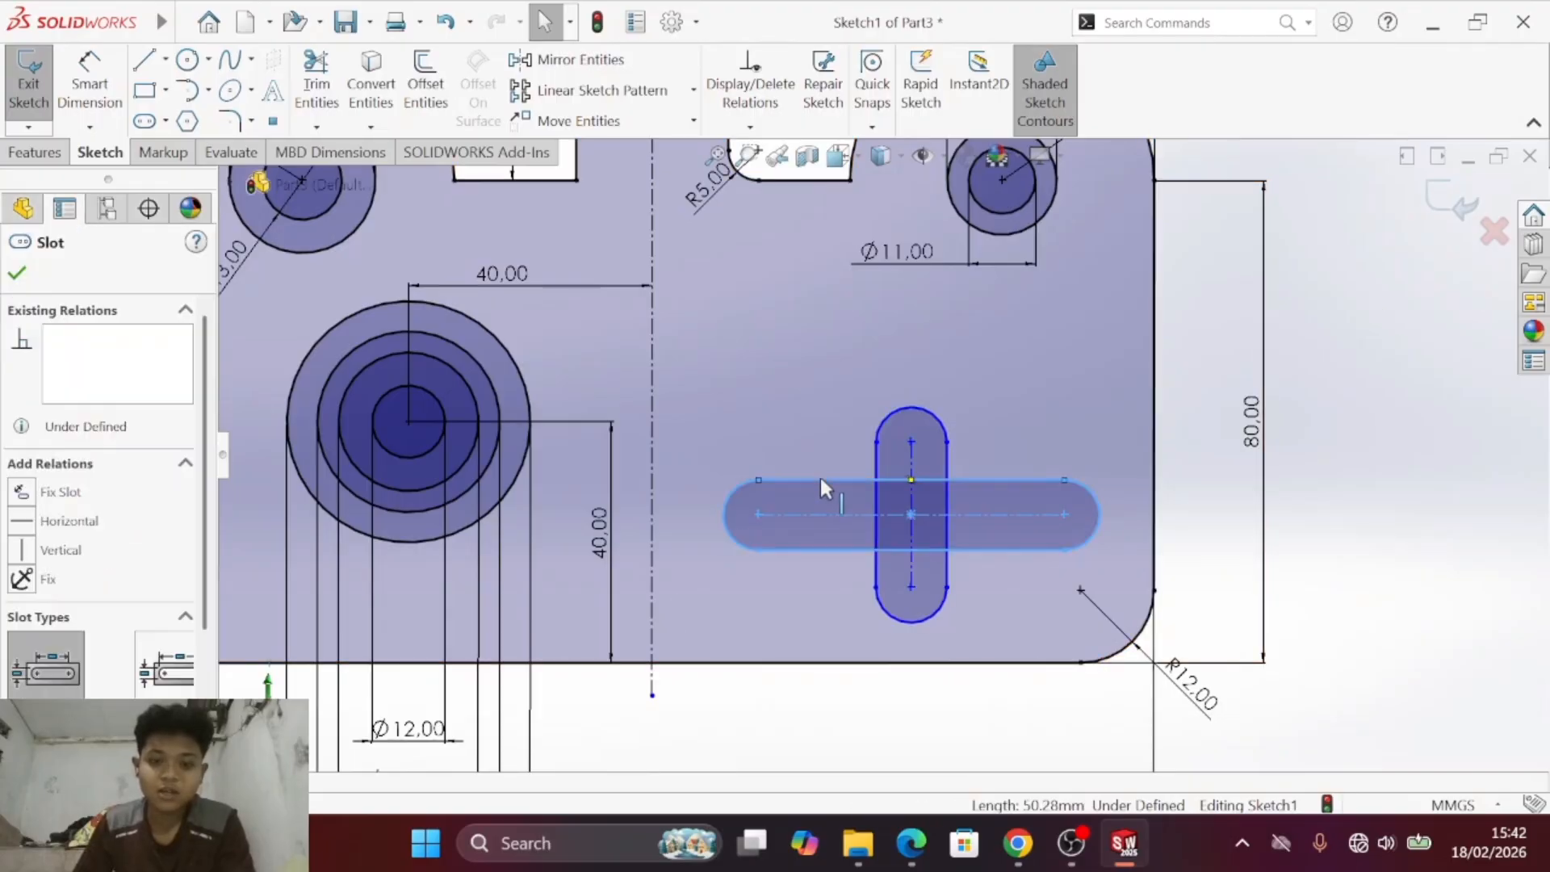
pyautogui.keyDown('ctrl'); pyautogui.click(876, 453); pyautogui.keyUp('ctrl')
pyautogui.keyDown('ctrl'); pyautogui.click(947, 458); pyautogui.keyUp('ctrl')
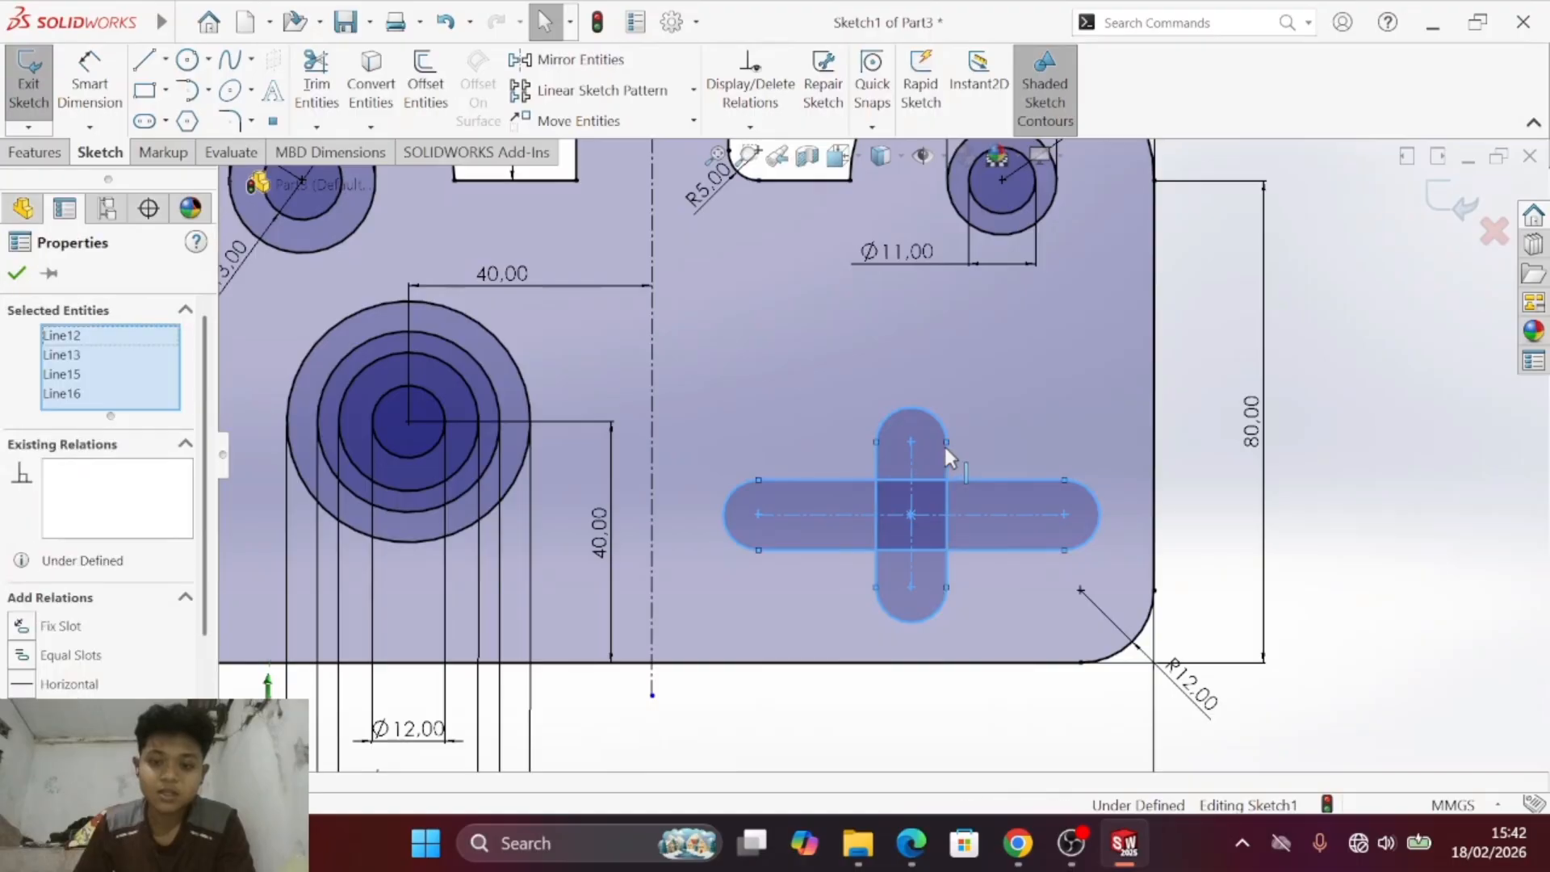
pyautogui.scroll(-3, 92, 679)
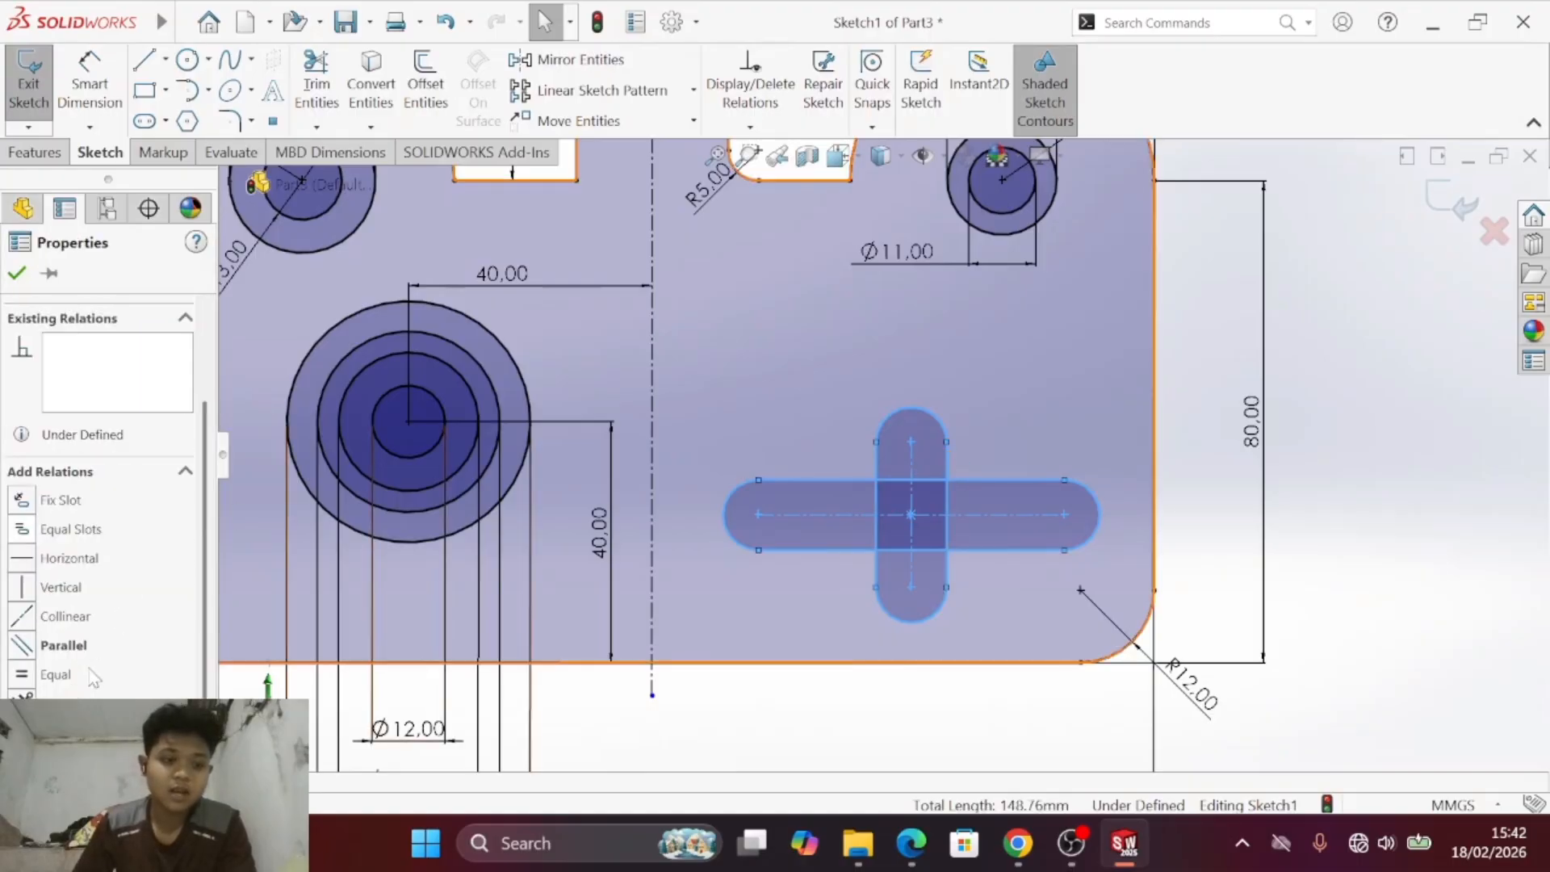
pyautogui.click(26, 673)
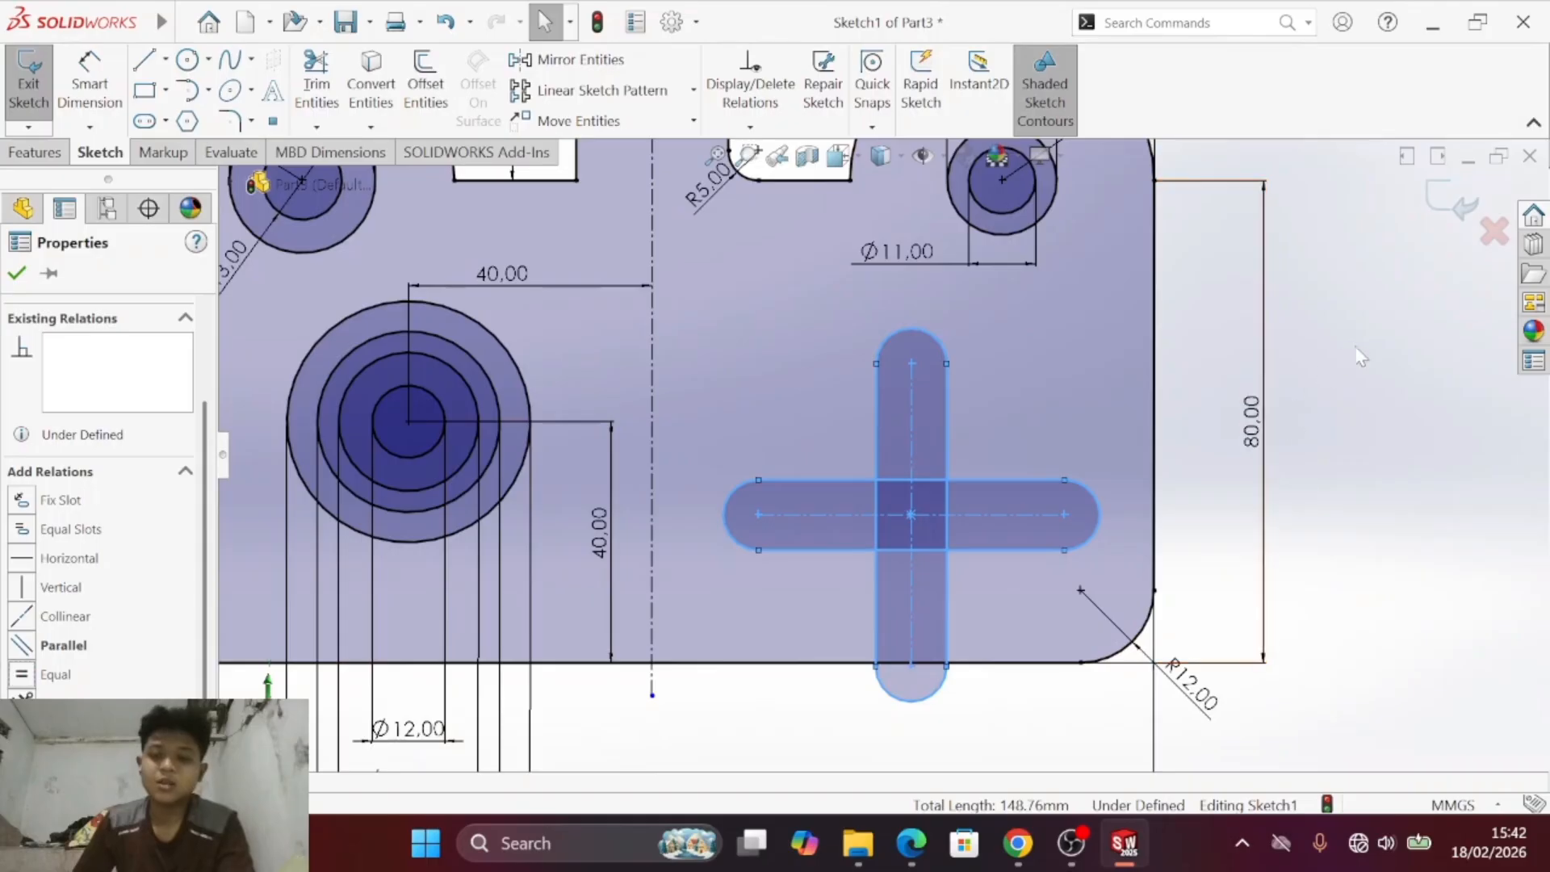
# - Check the cutout in the PDF's drawing c) and dimension the vertical slot's centre-to-centre length as 30 mm
pyautogui.click(1341, 365)
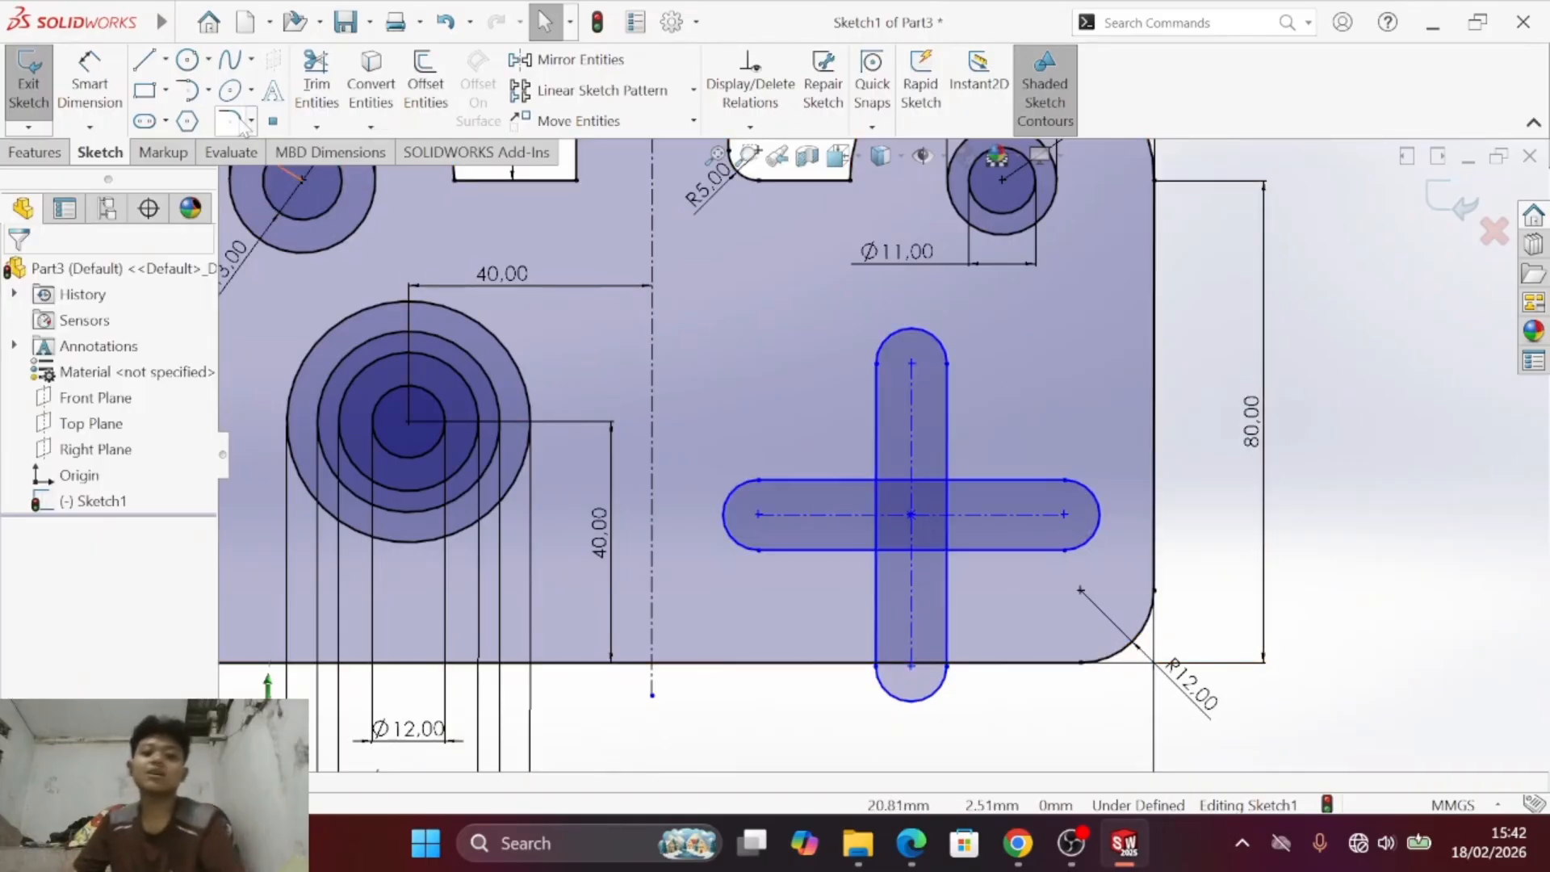
pyautogui.hotkey('alt', 'Tab')
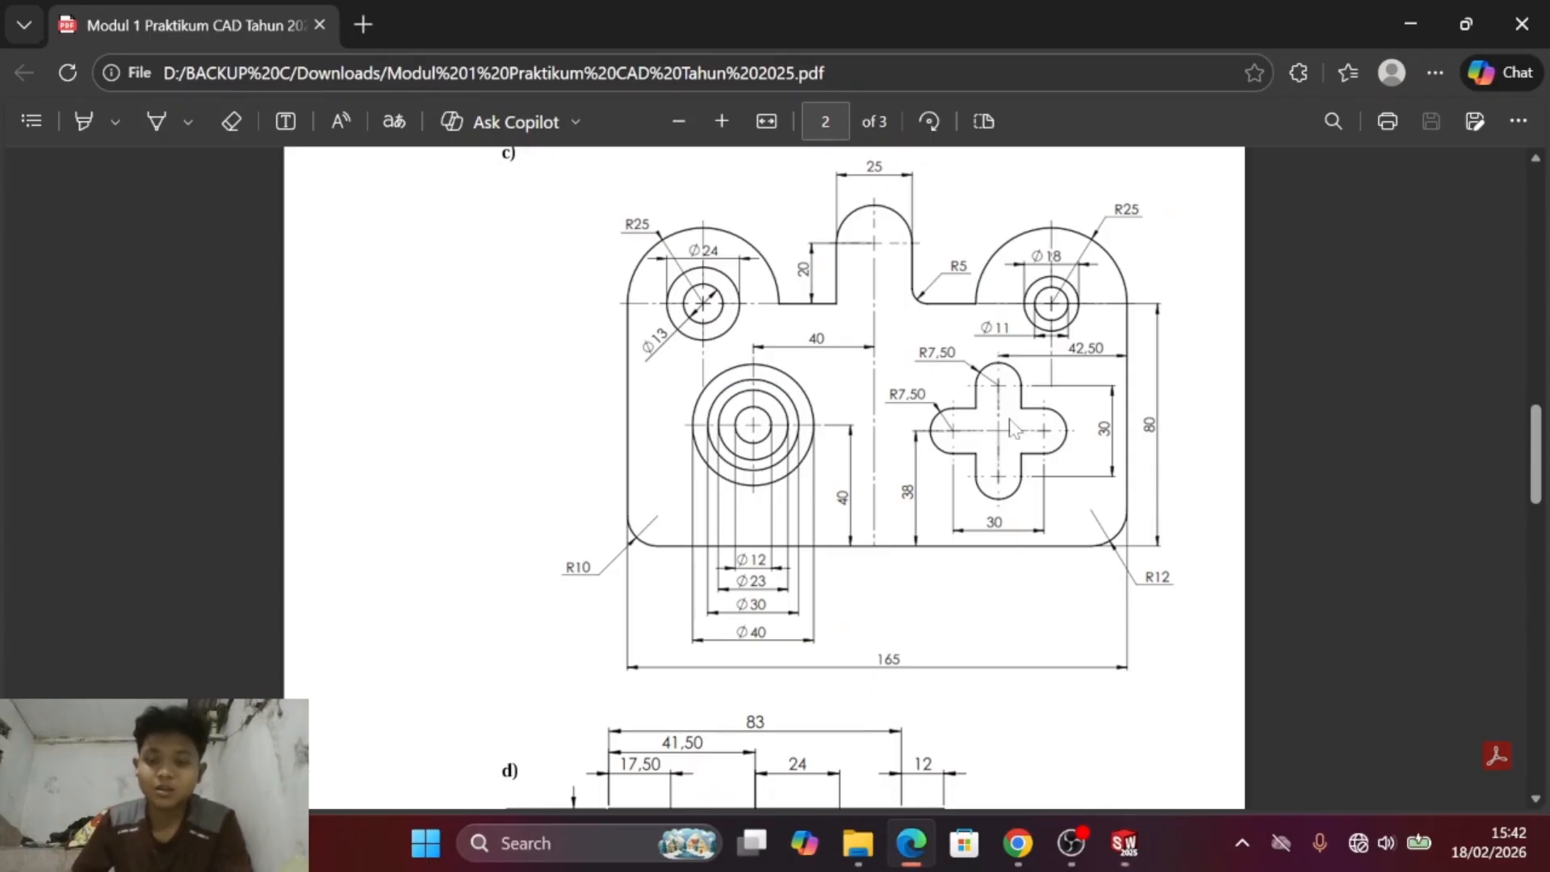
pyautogui.scroll(2, 1019, 453)
pyautogui.scroll(-2, 1019, 453)
pyautogui.hotkey('alt', 'Tab')
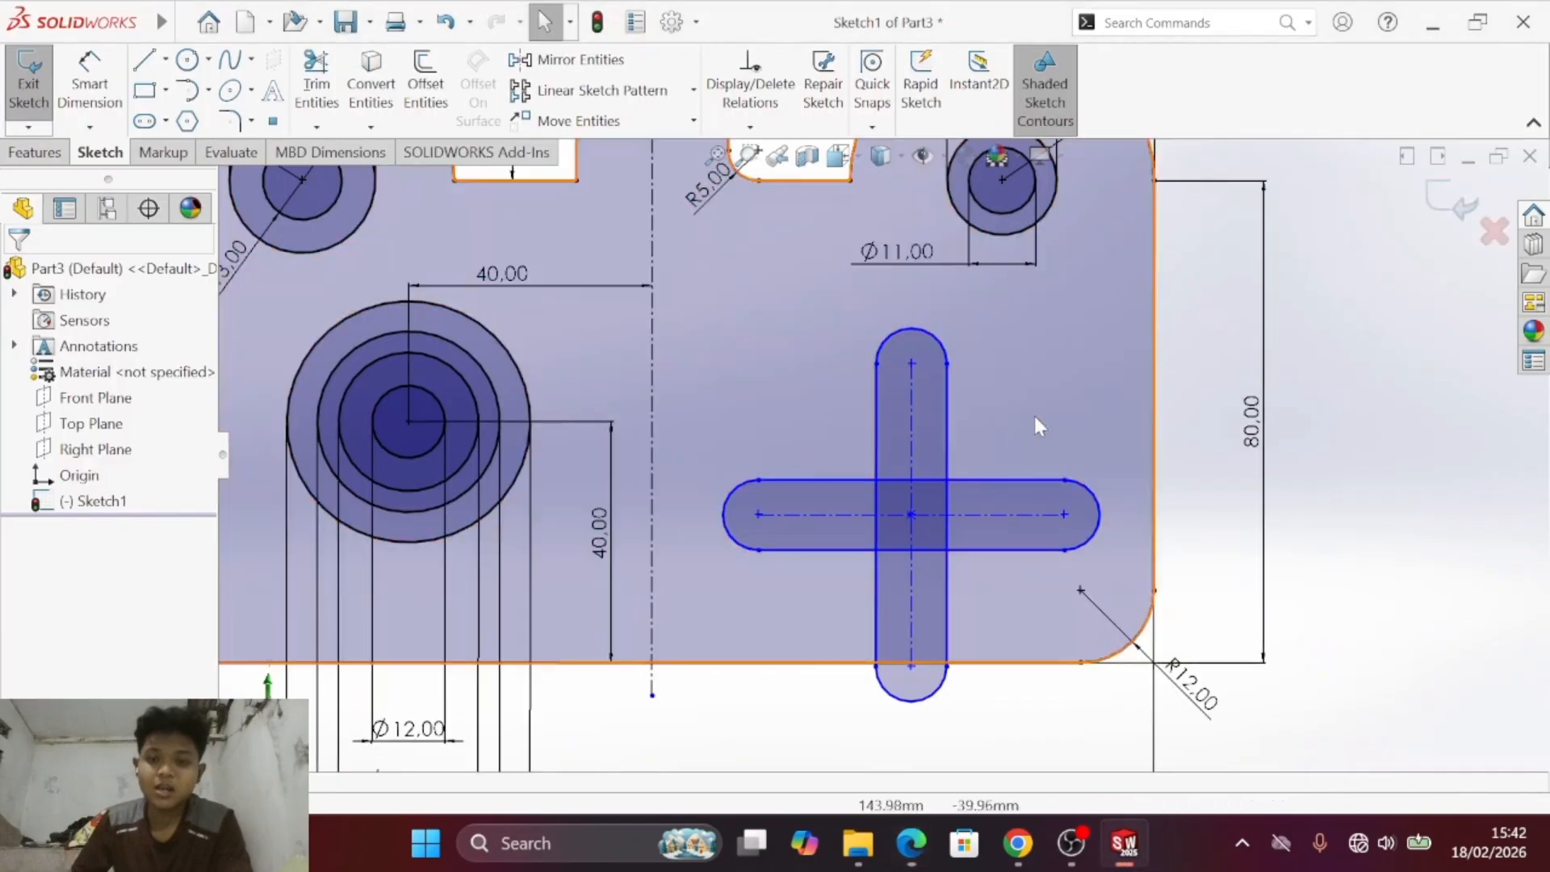
pyautogui.click(96, 71)
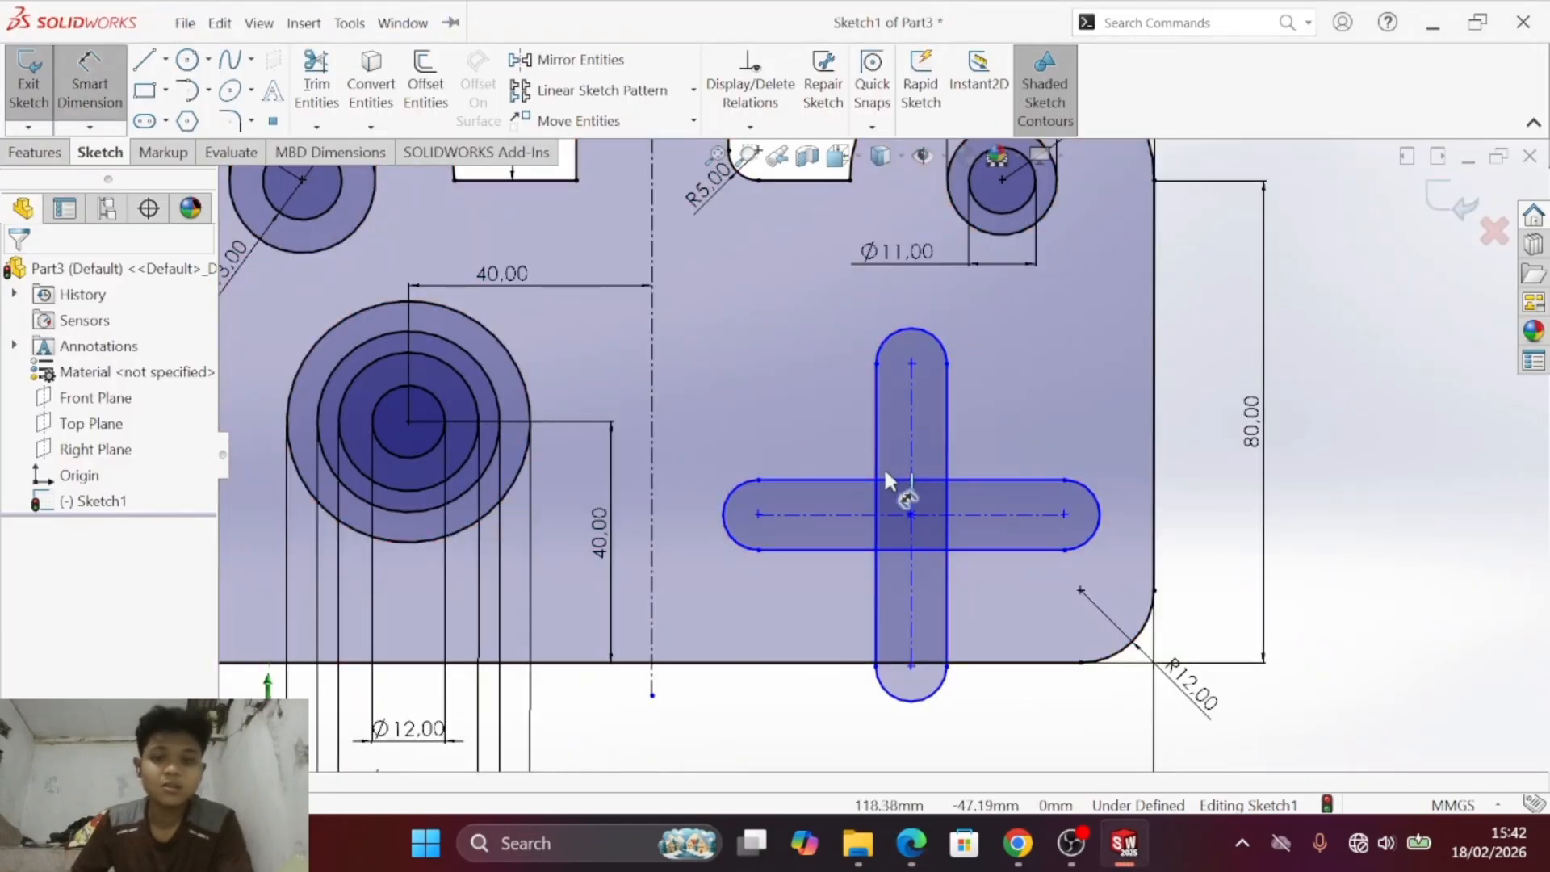
pyautogui.click(914, 436)
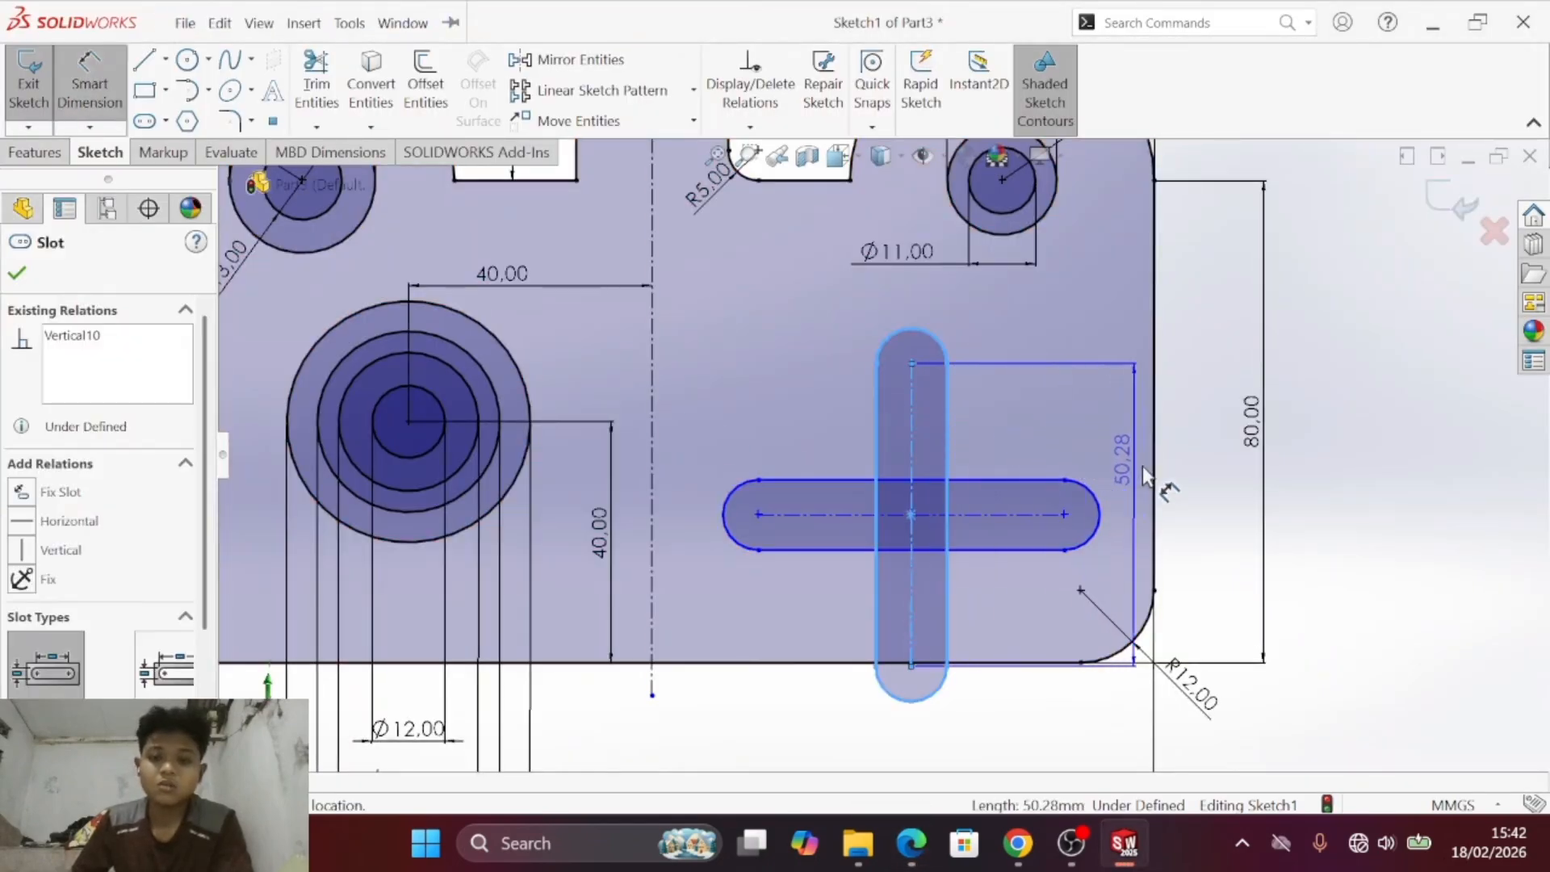
pyautogui.click(1219, 509)
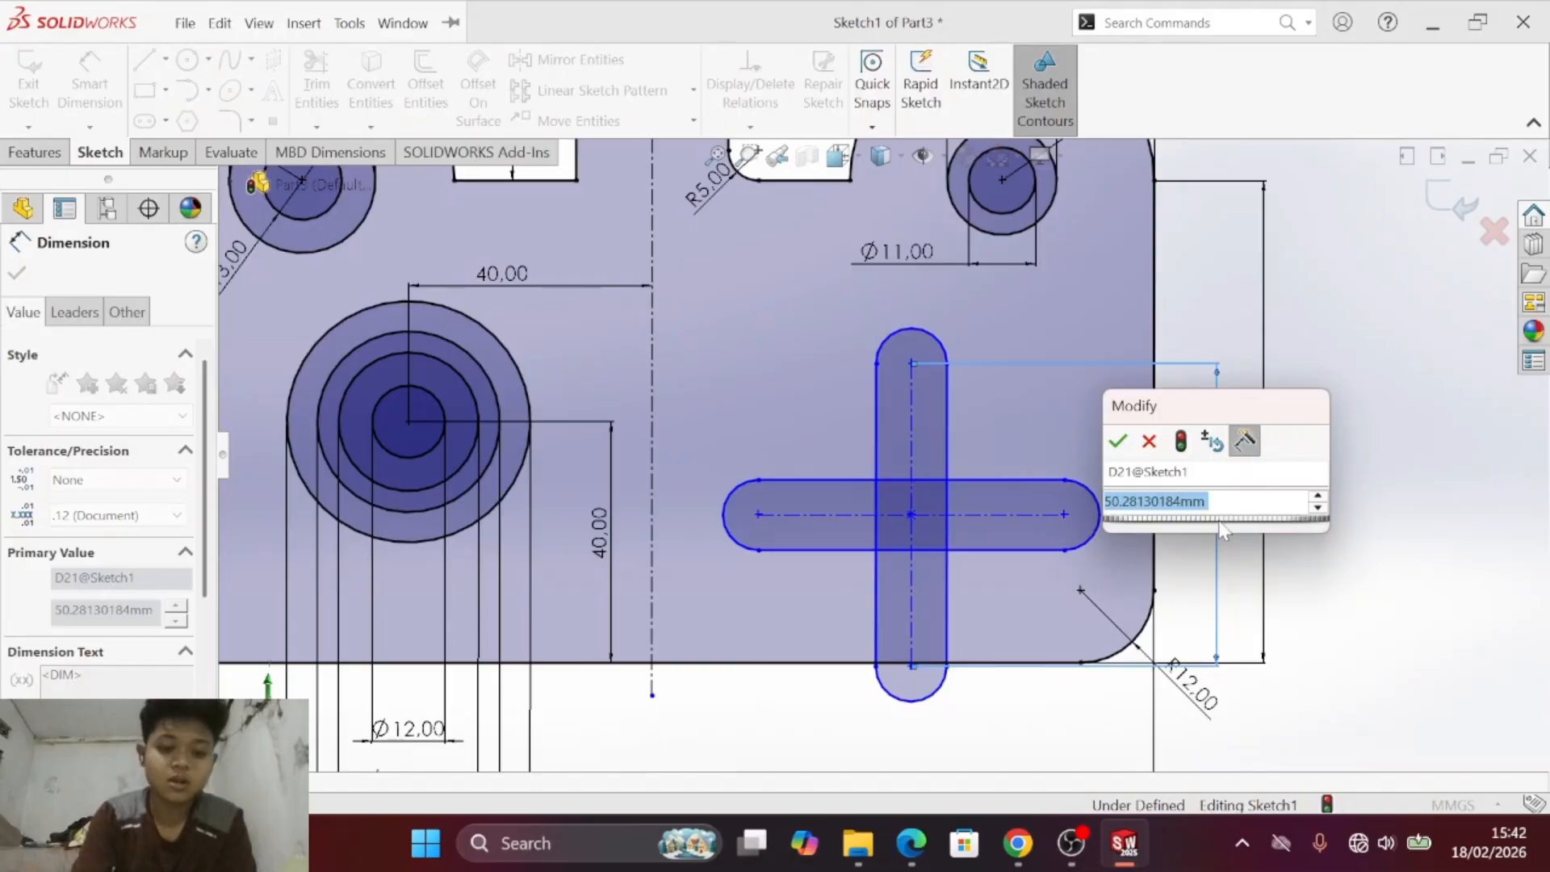
pyautogui.write('30')
pyautogui.press('Return')
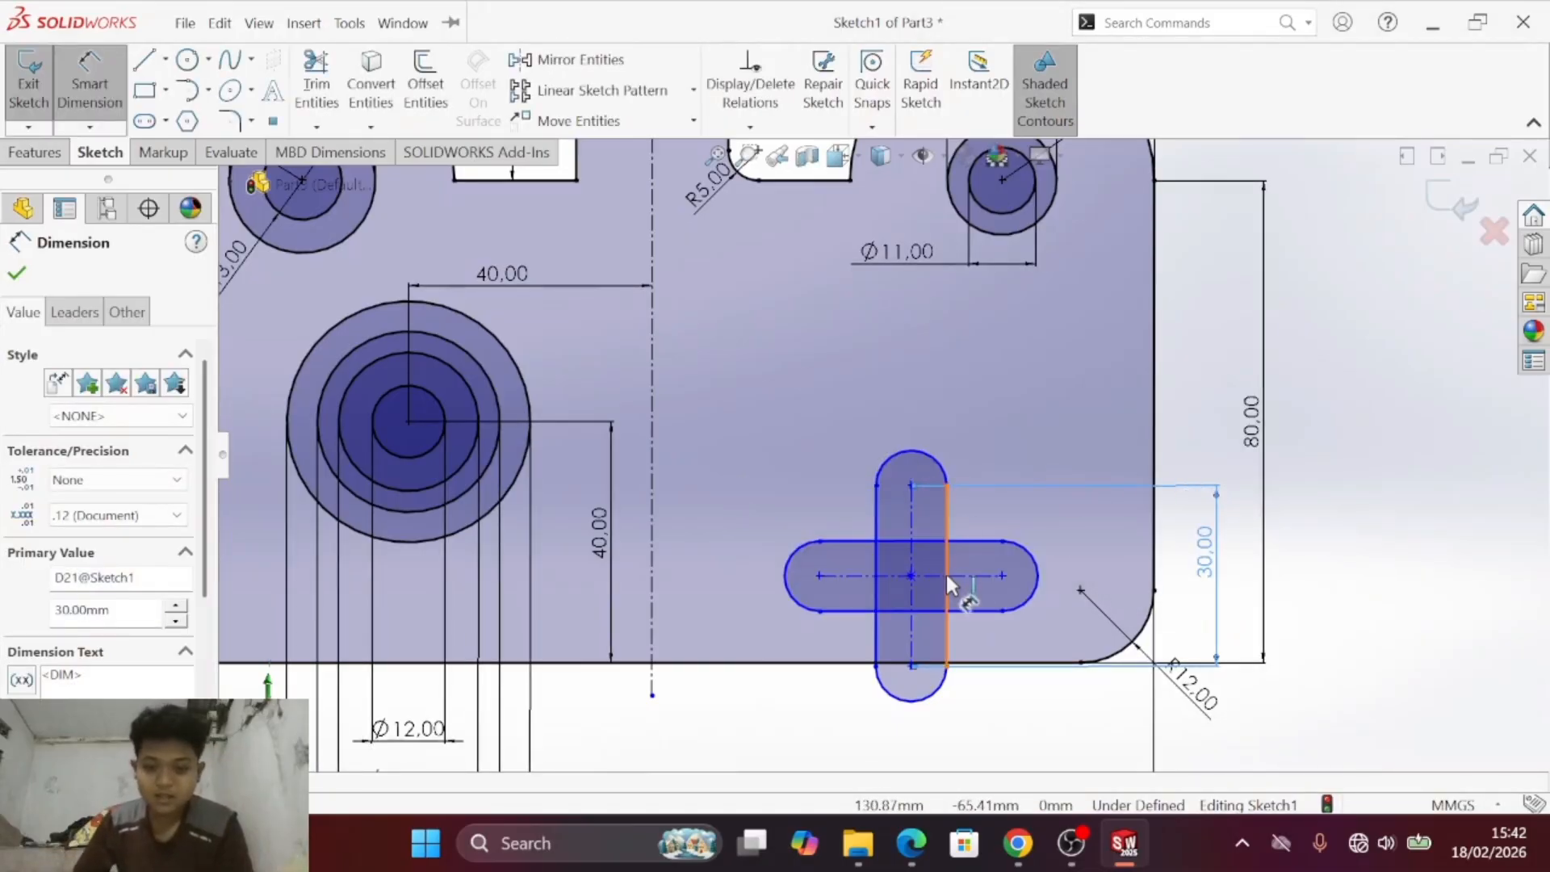
# - Dimension the radius of the vertical slot's upper end arc as 7.5 mm
pyautogui.click(947, 440)
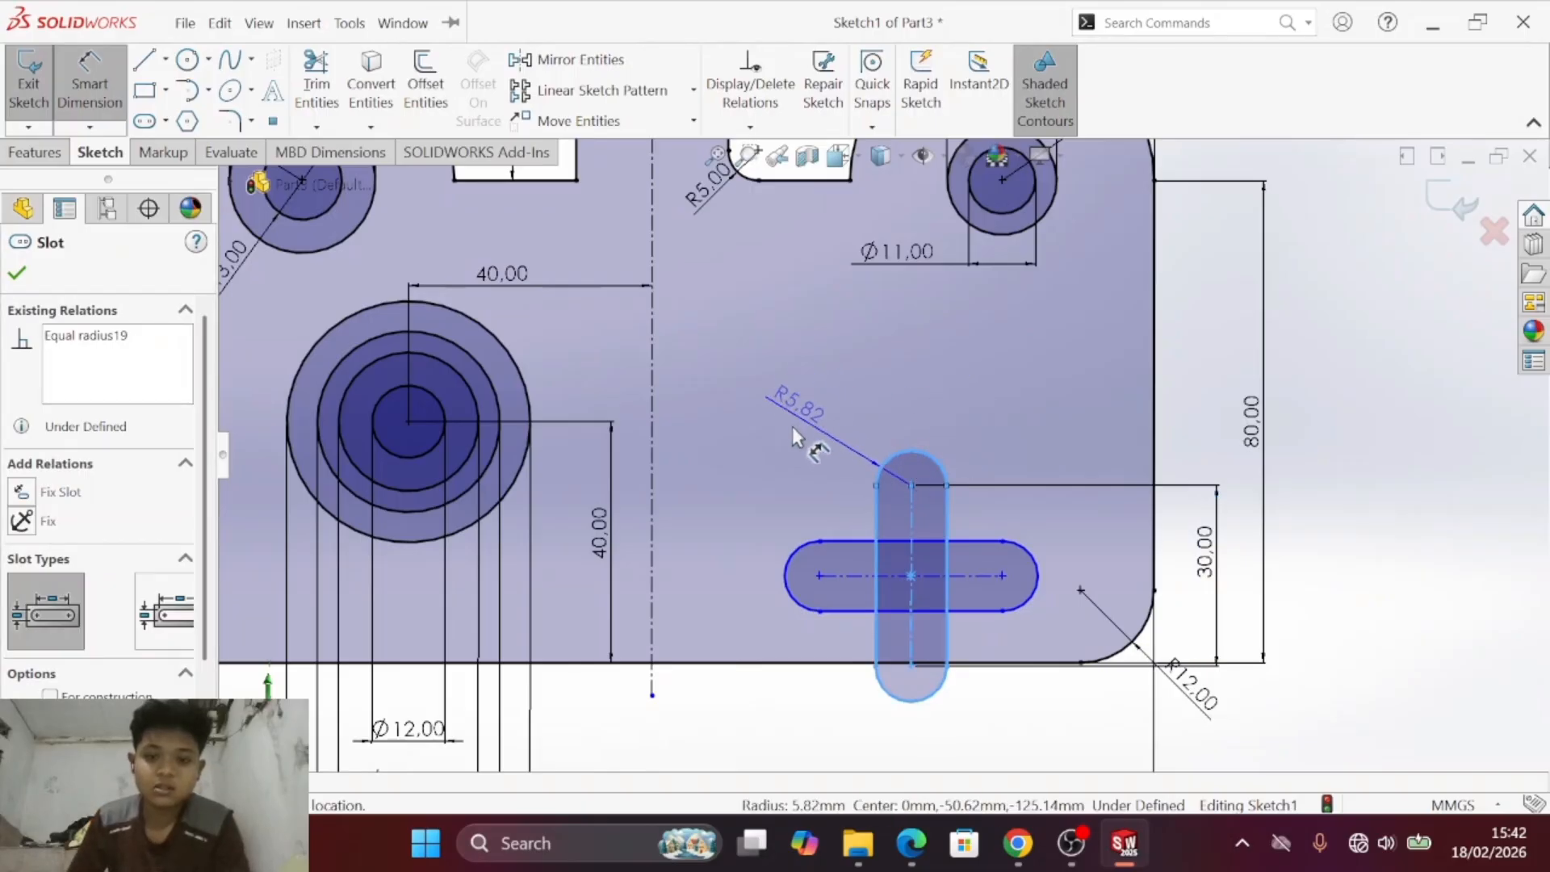
pyautogui.click(816, 429)
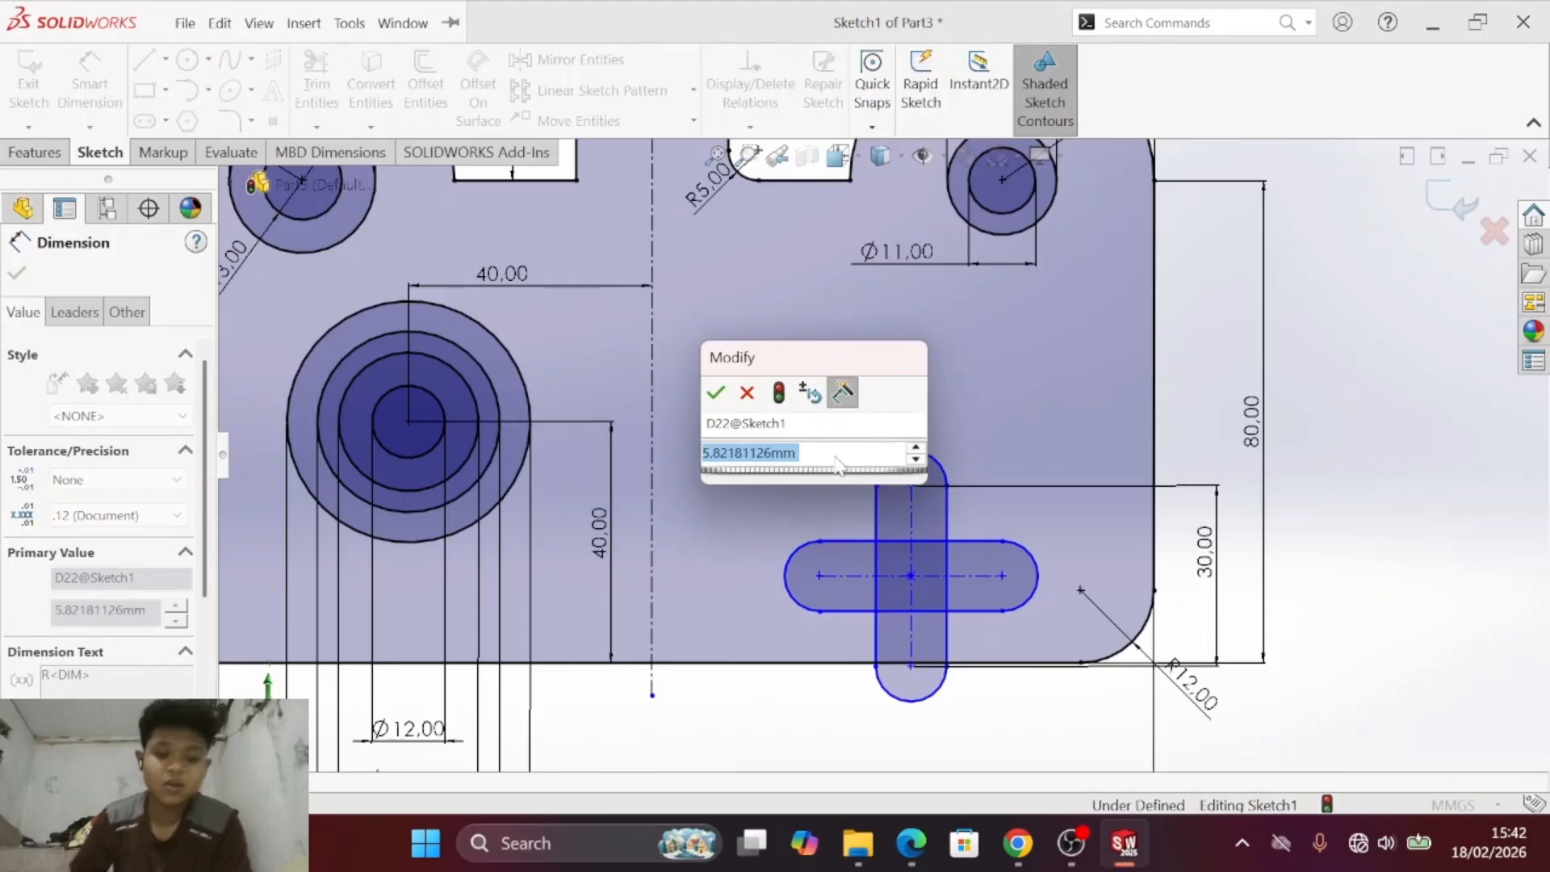
pyautogui.write('7.5')
pyautogui.press('Return')
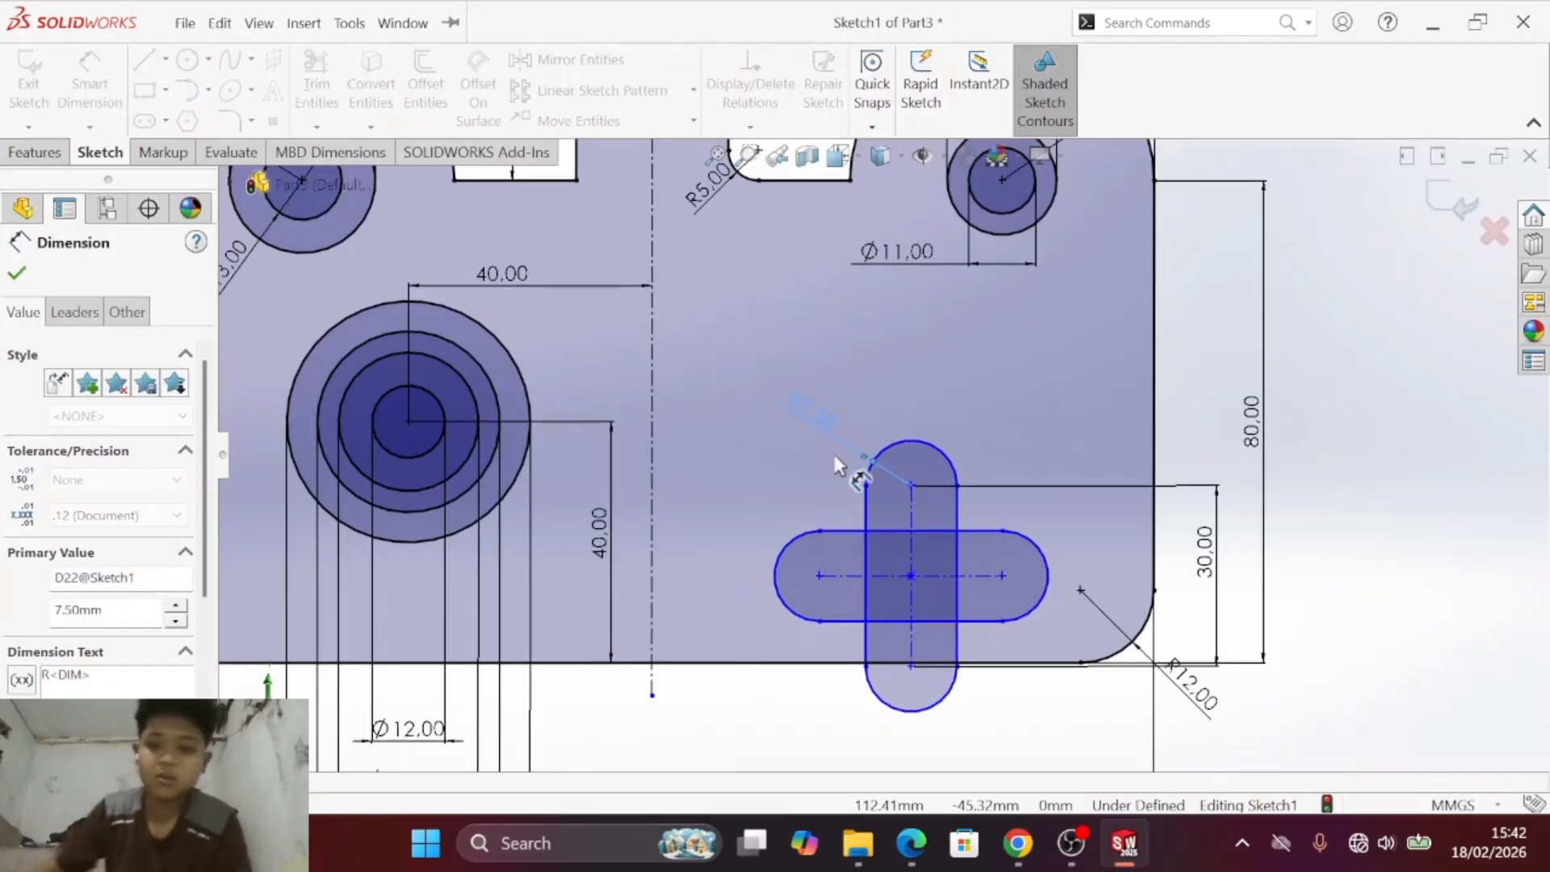
pyautogui.press('Escape')
# - Check the cutout's height in the PDF and dimension the horizontal slot's left arc centre 38 mm above the plate's bottom edge
pyautogui.hotkey('alt', 'Tab')
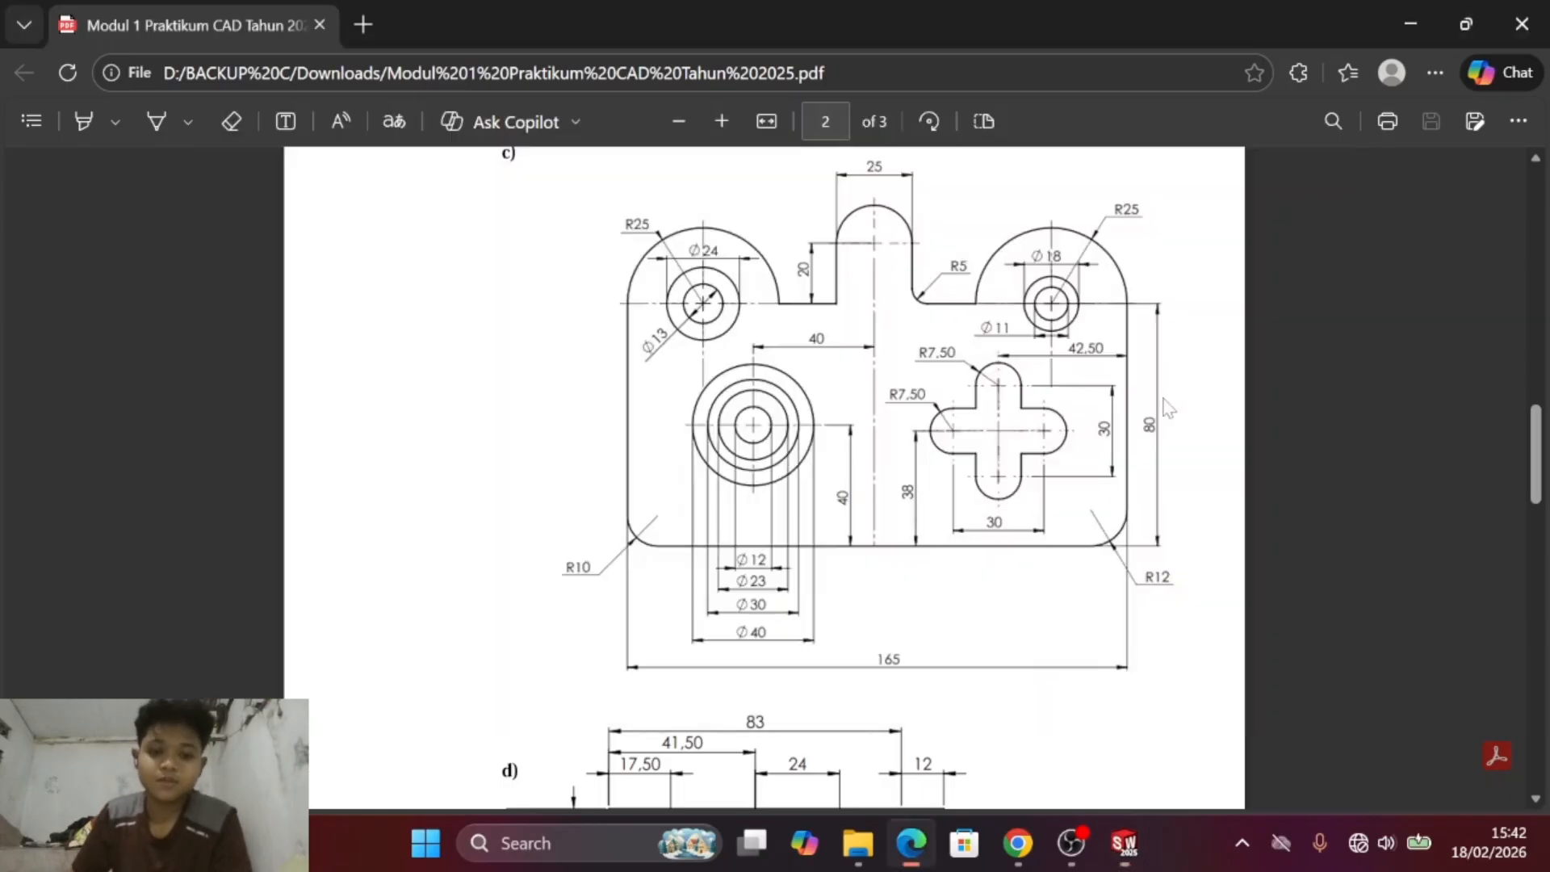
pyautogui.hotkey('alt', 'Tab')
pyautogui.hotkey('alt', 'Tab')
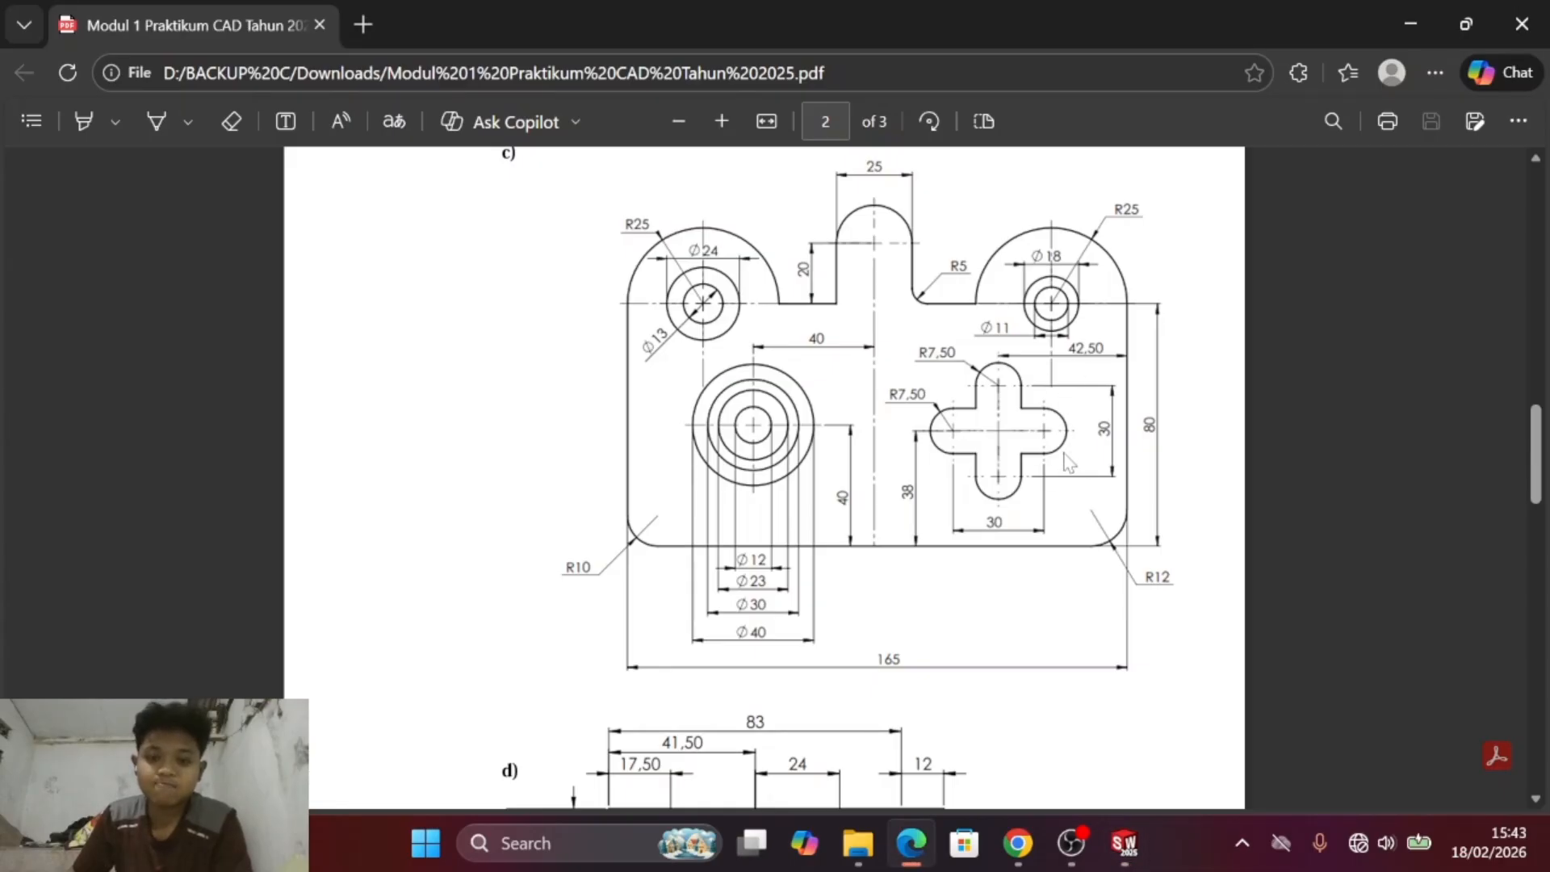
pyautogui.hotkey('alt', 'Tab')
pyautogui.hotkey('alt', 'Tab')
pyautogui.hotkey('alt', 'Tab')
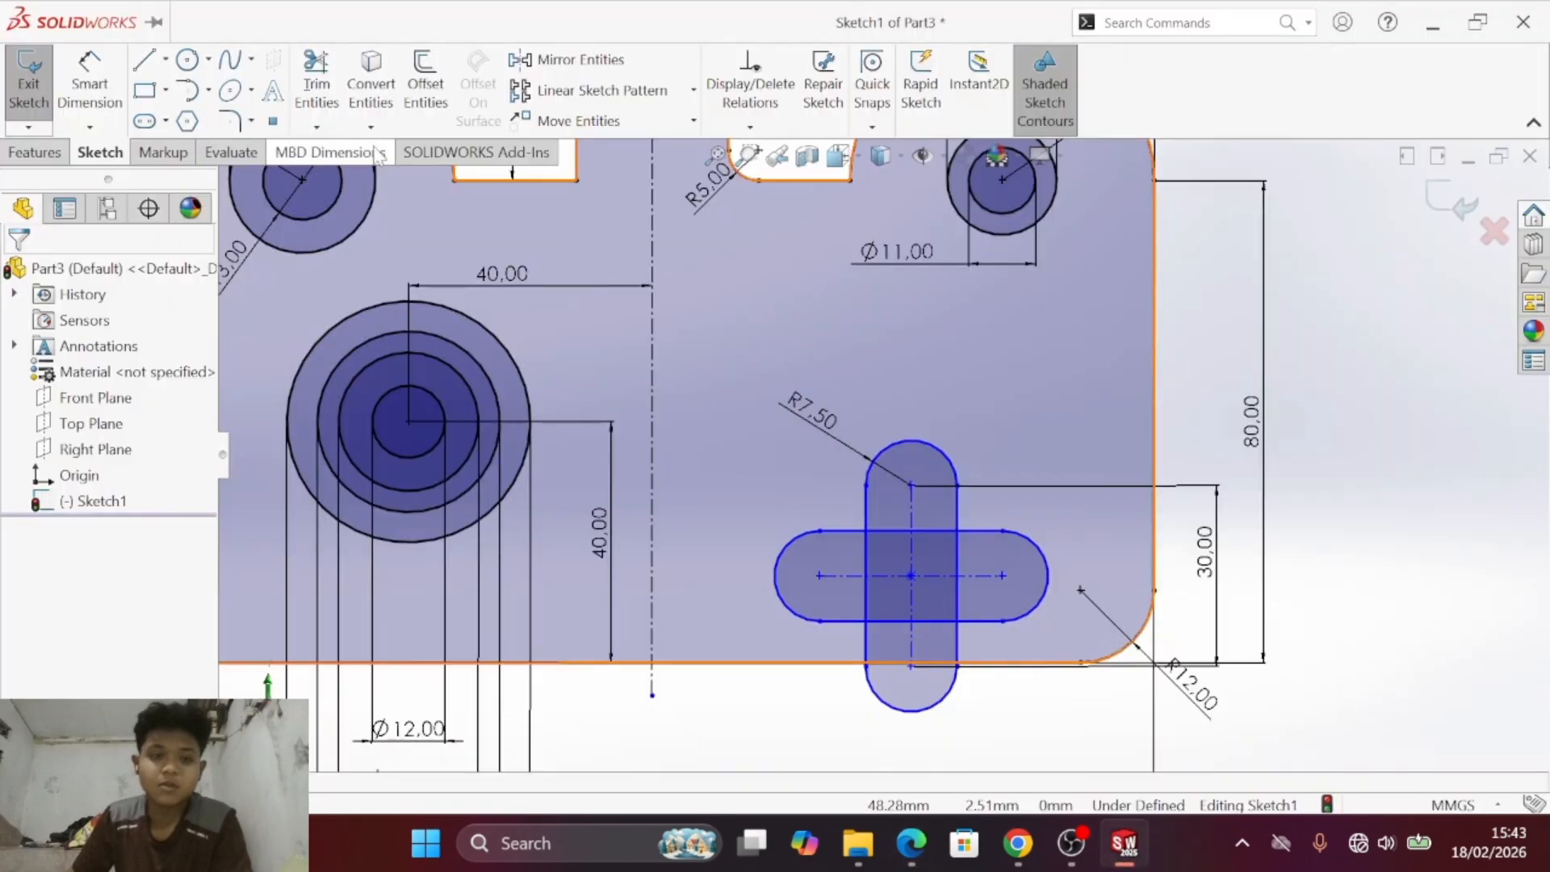
pyautogui.click(89, 89)
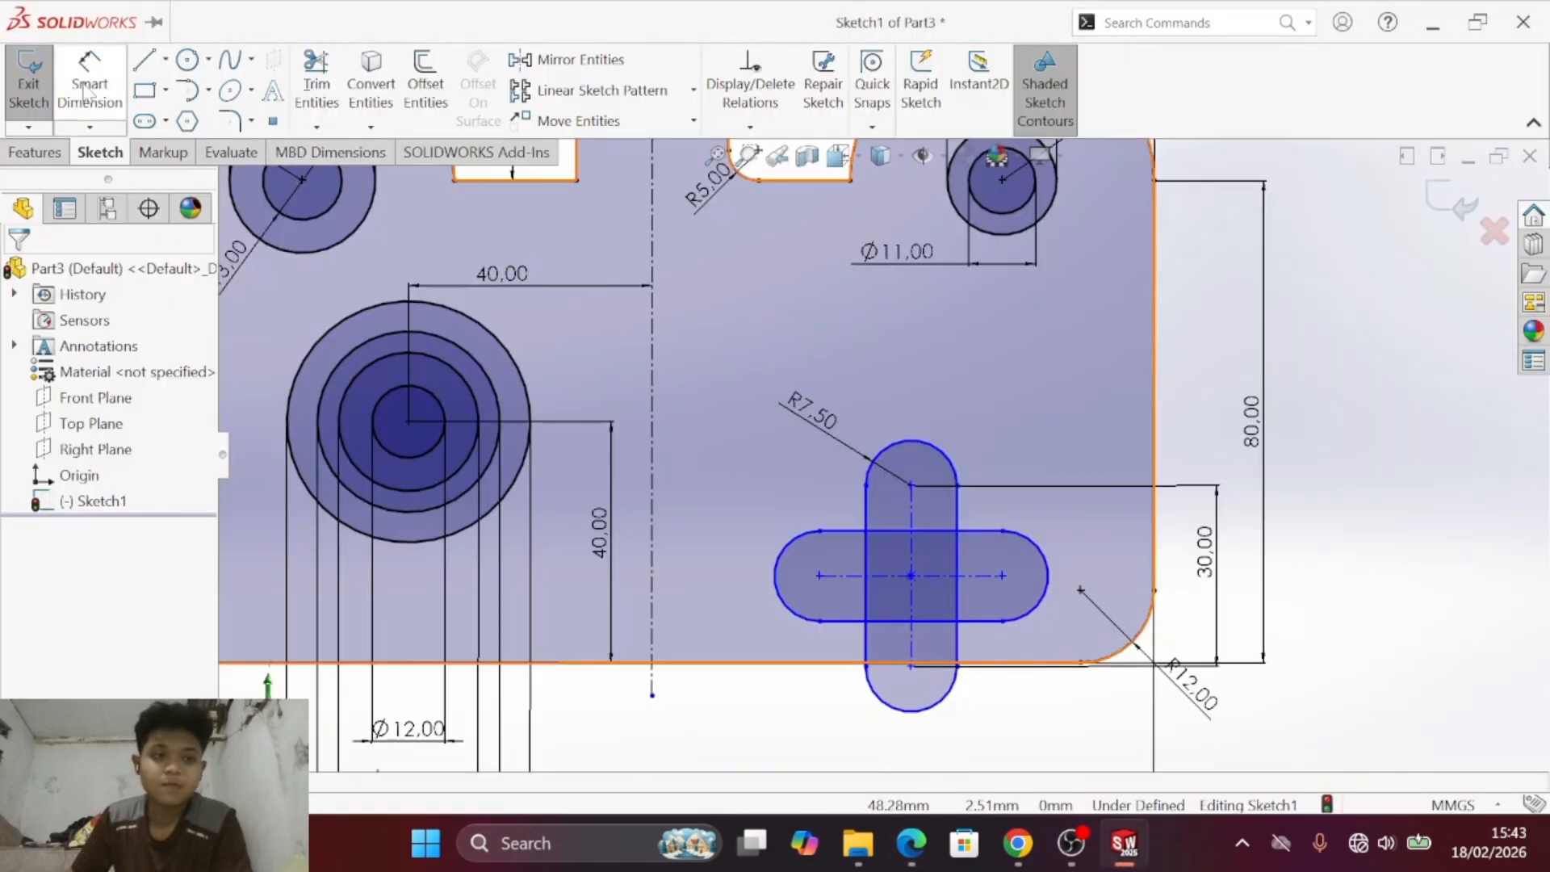
pyautogui.click(820, 571)
pyautogui.click(767, 663)
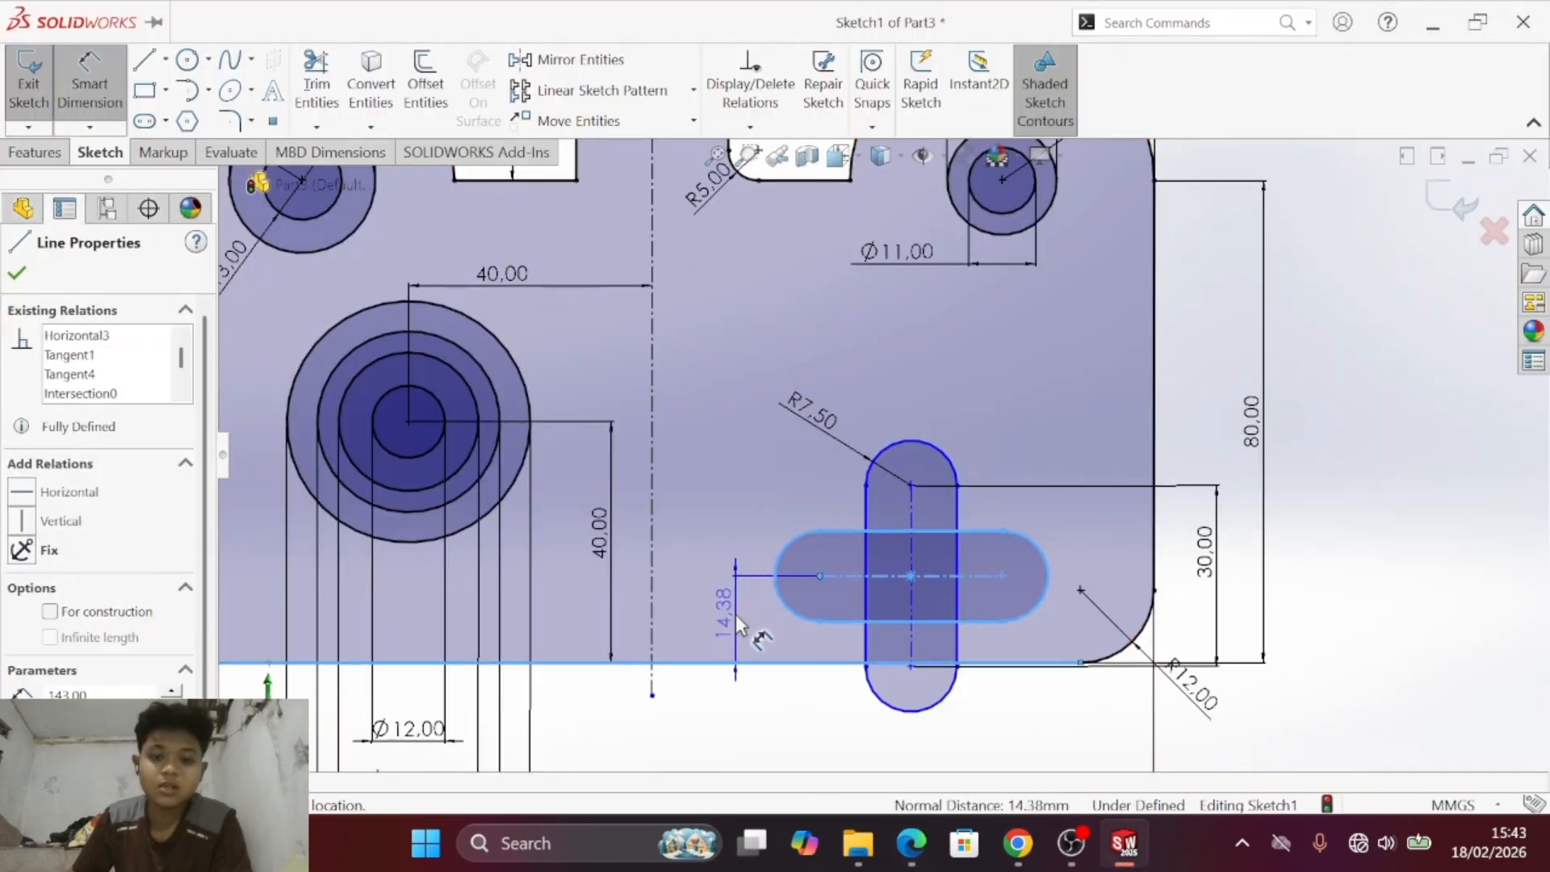
pyautogui.click(735, 616)
pyautogui.write('38')
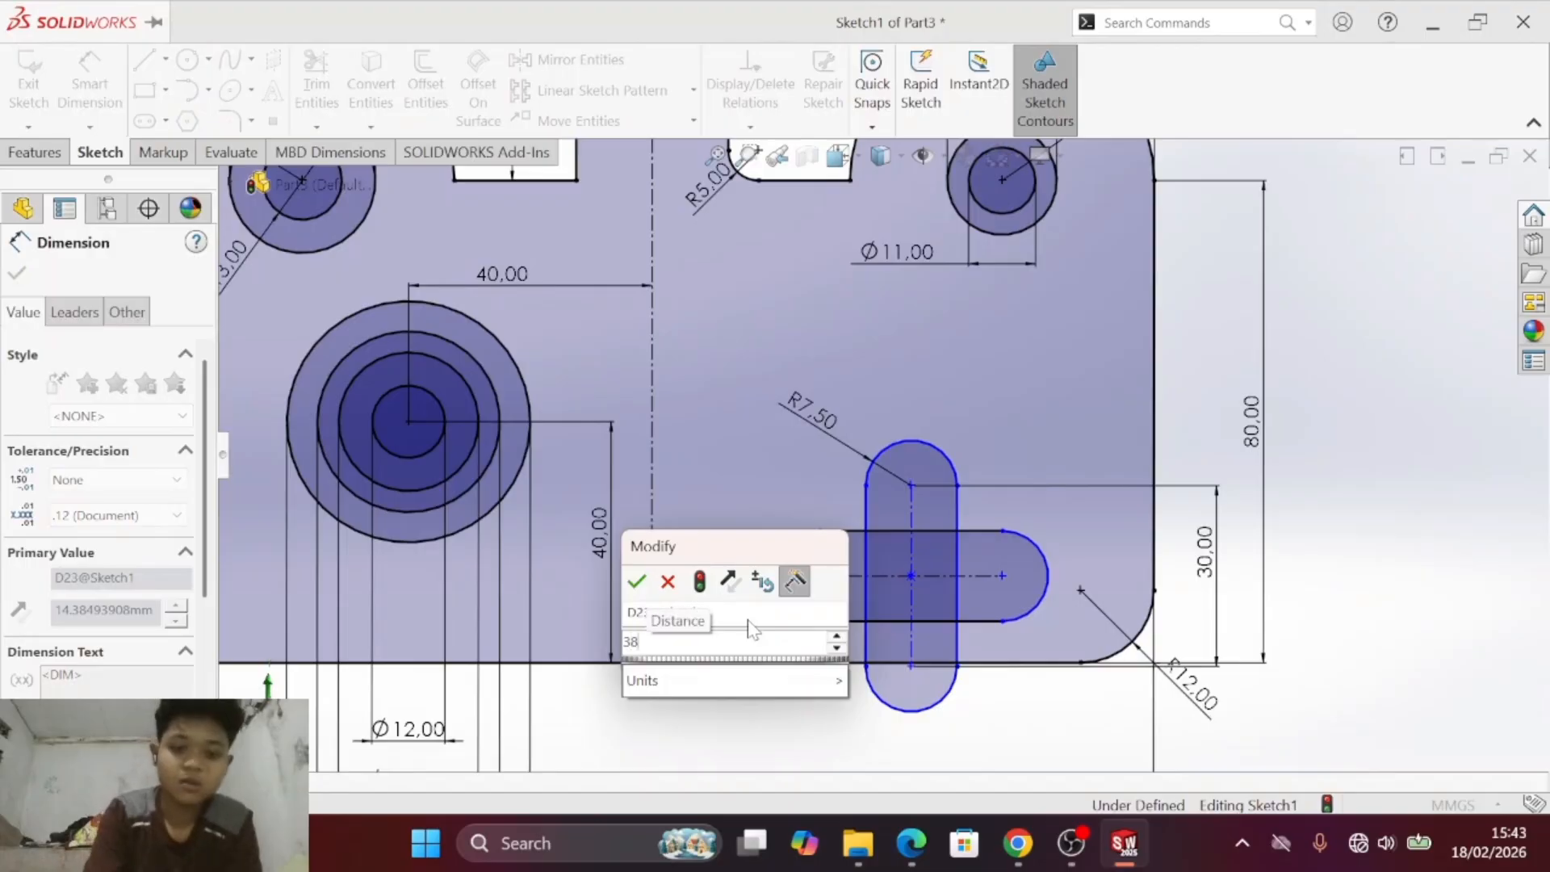
pyautogui.press('Return')
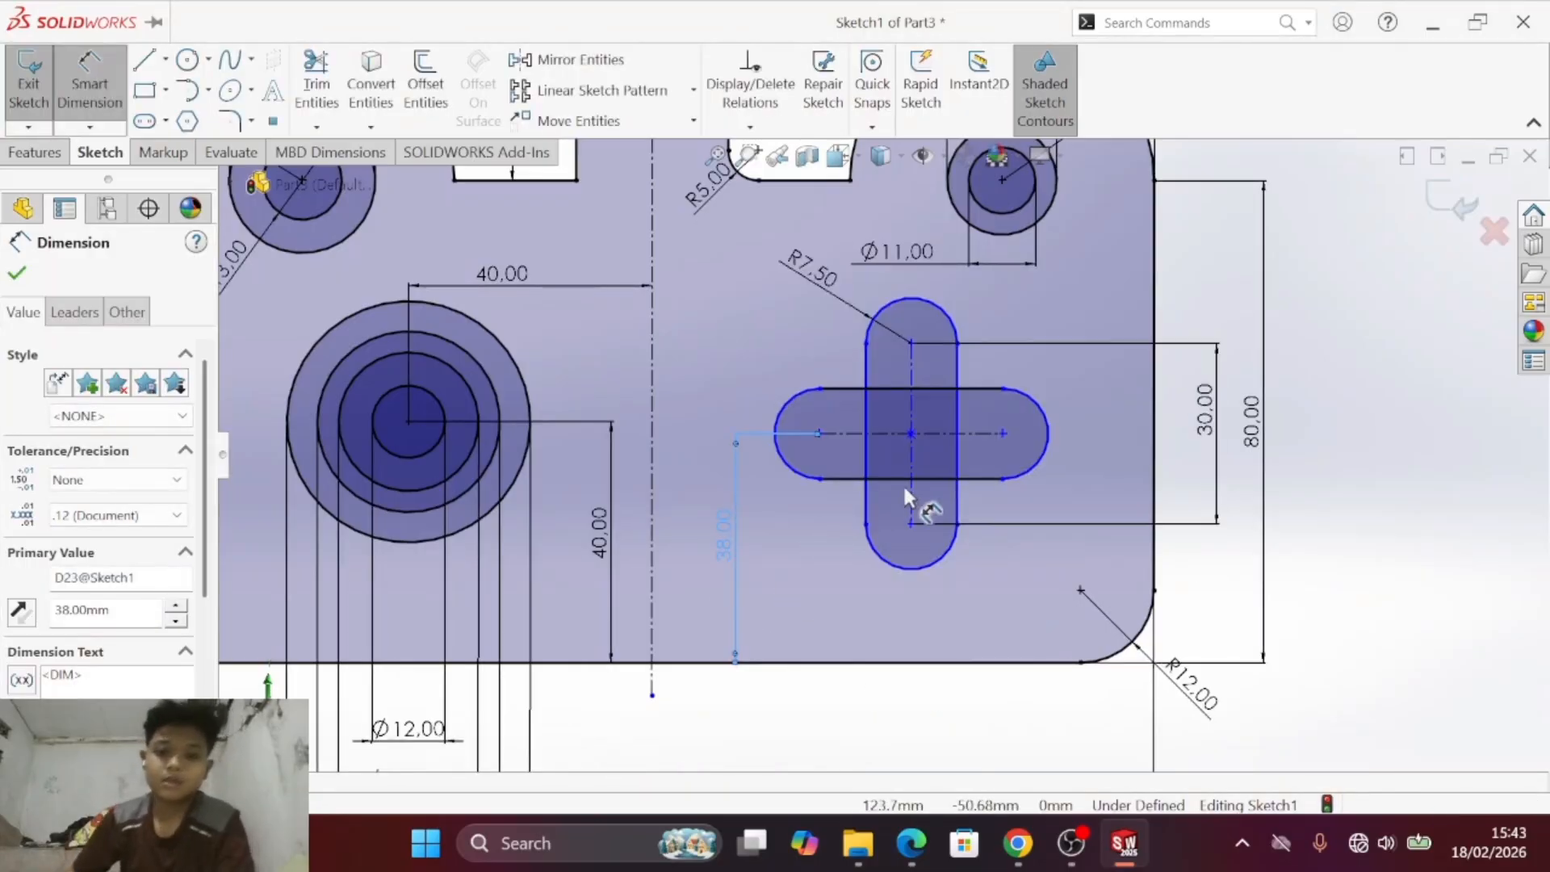
# - Check the PDF and dimension the vertical slot's upper arc centre 42.5 mm horizontally from the plate's right edge
pyautogui.hotkey('alt', 'Tab')
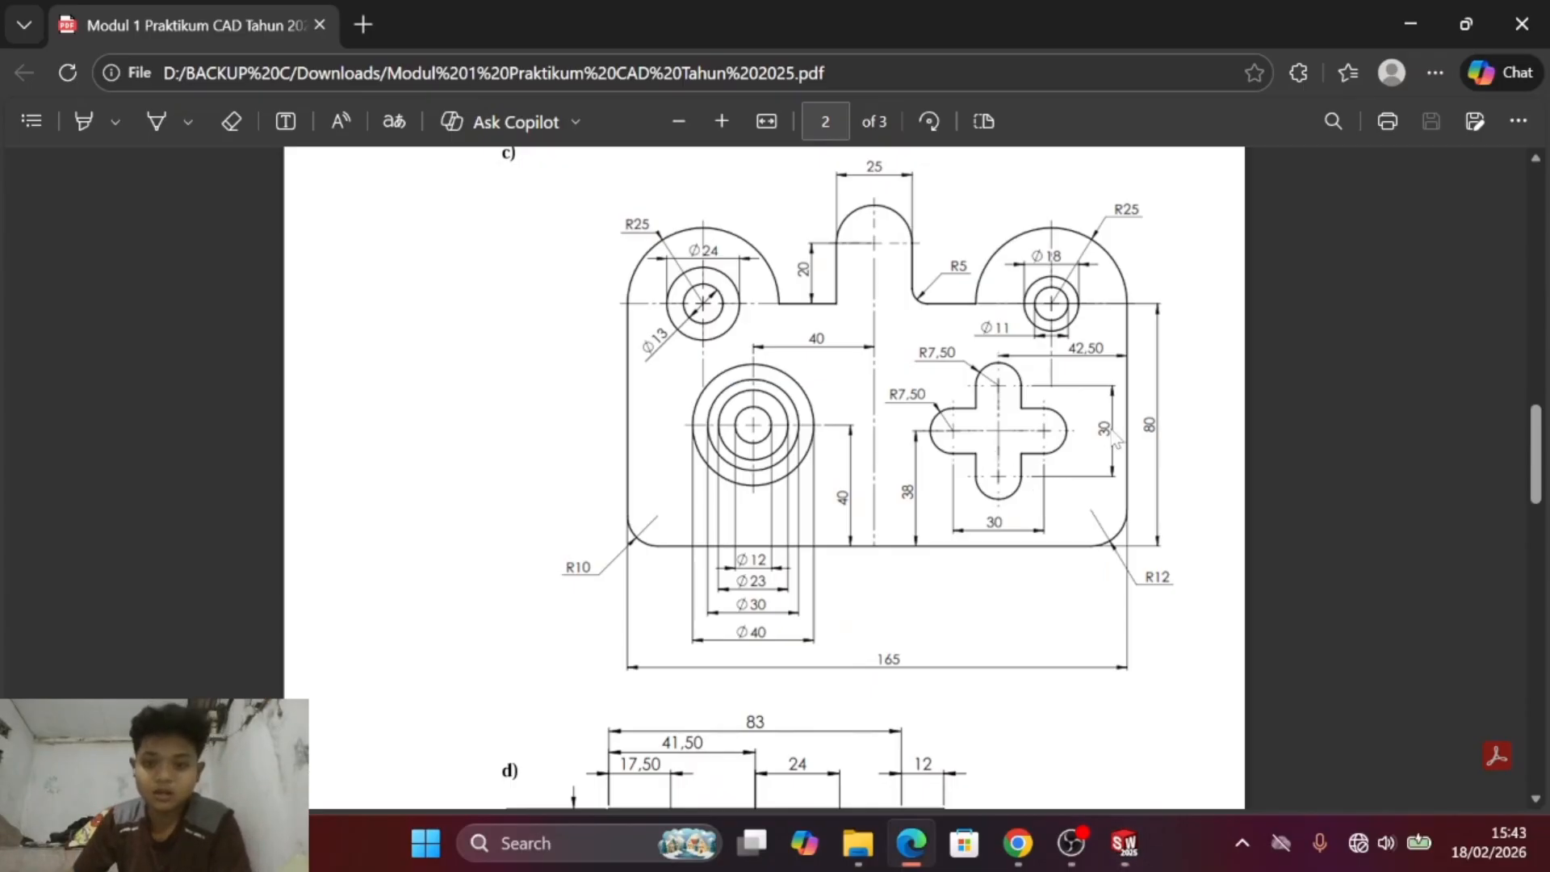
pyautogui.hotkey('alt', 'Tab')
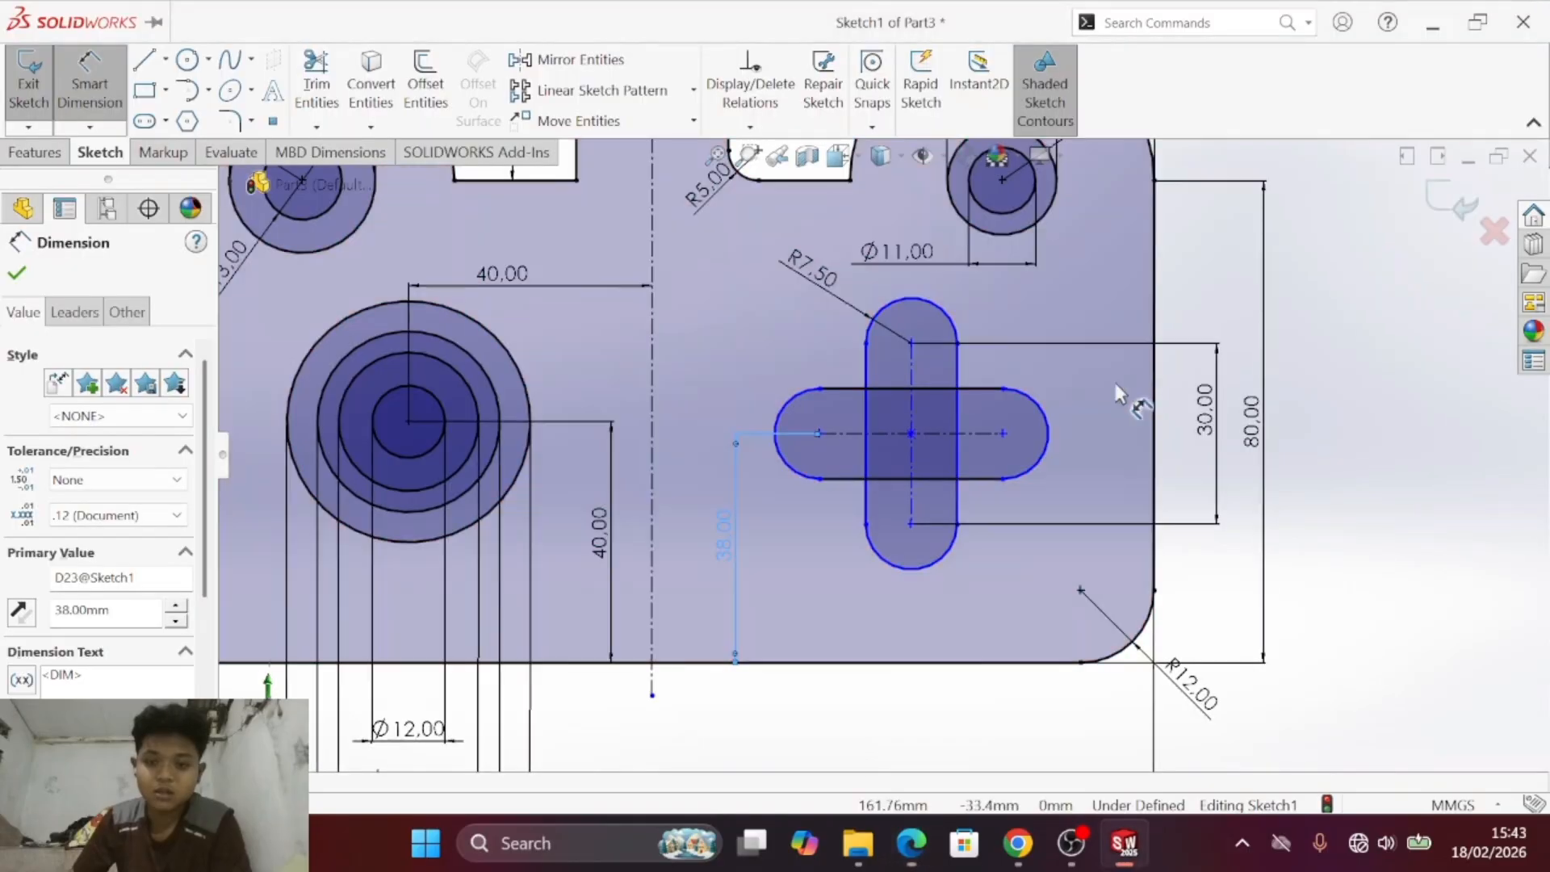
pyautogui.click(1151, 288)
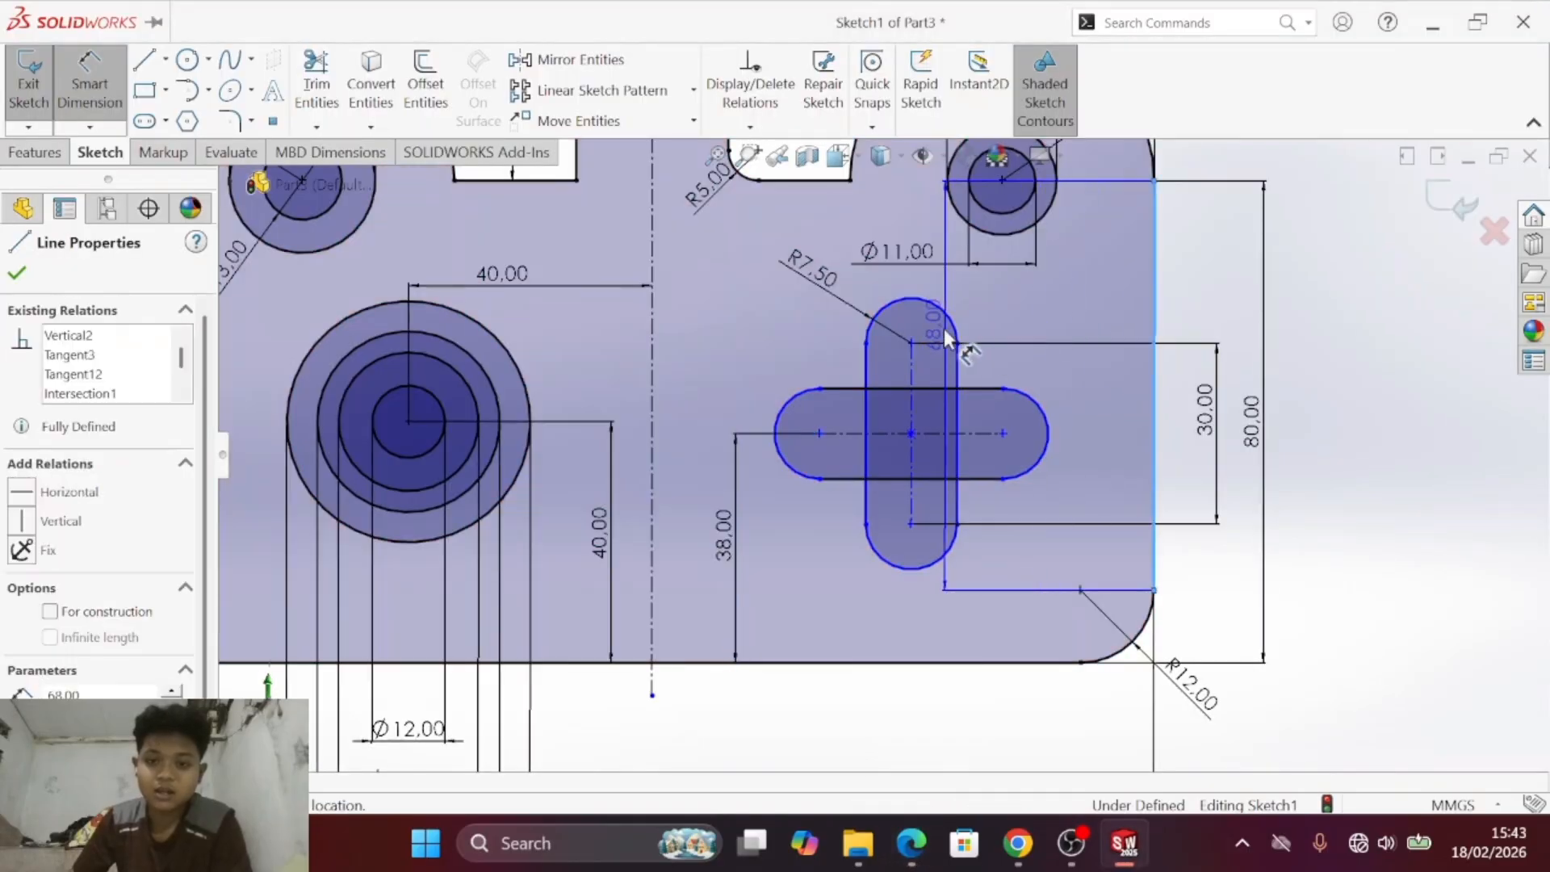
pyautogui.click(961, 323)
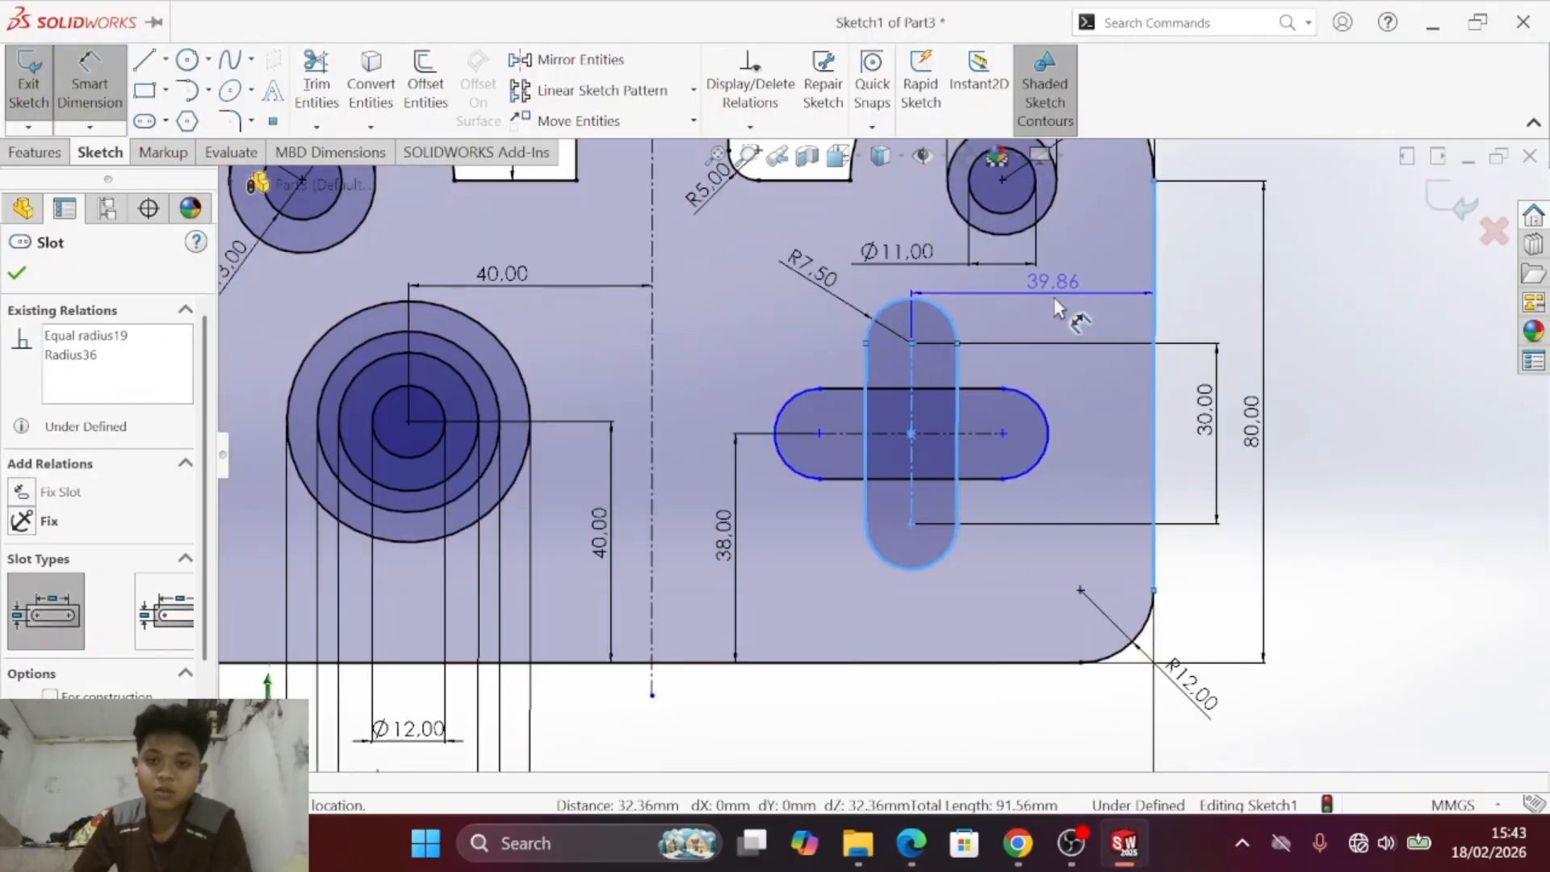
pyautogui.click(1032, 308)
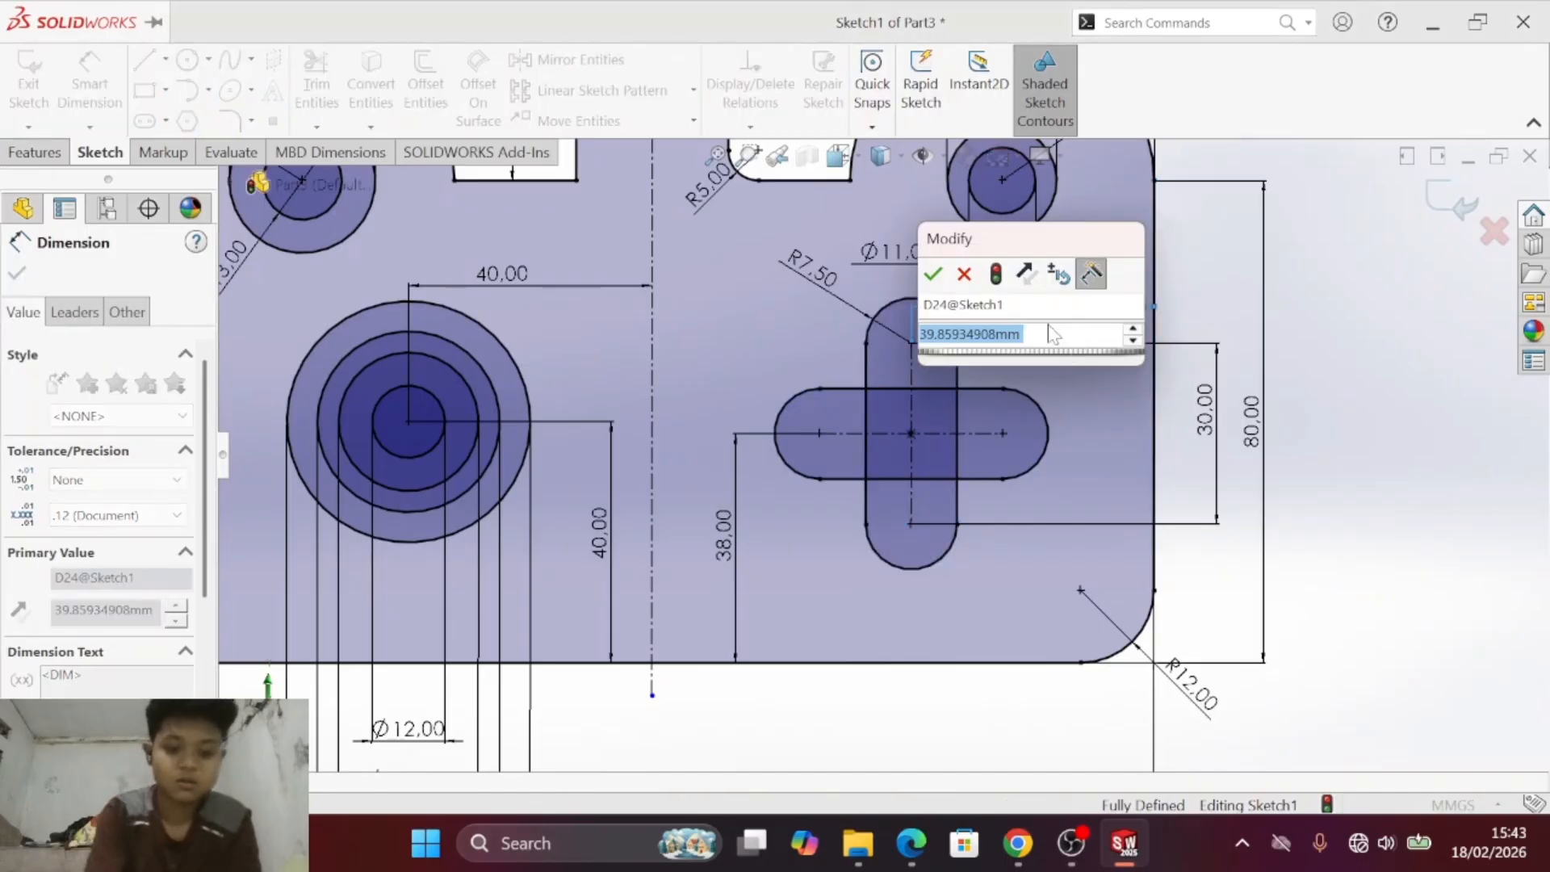
pyautogui.write('42.5')
pyautogui.press('Return')
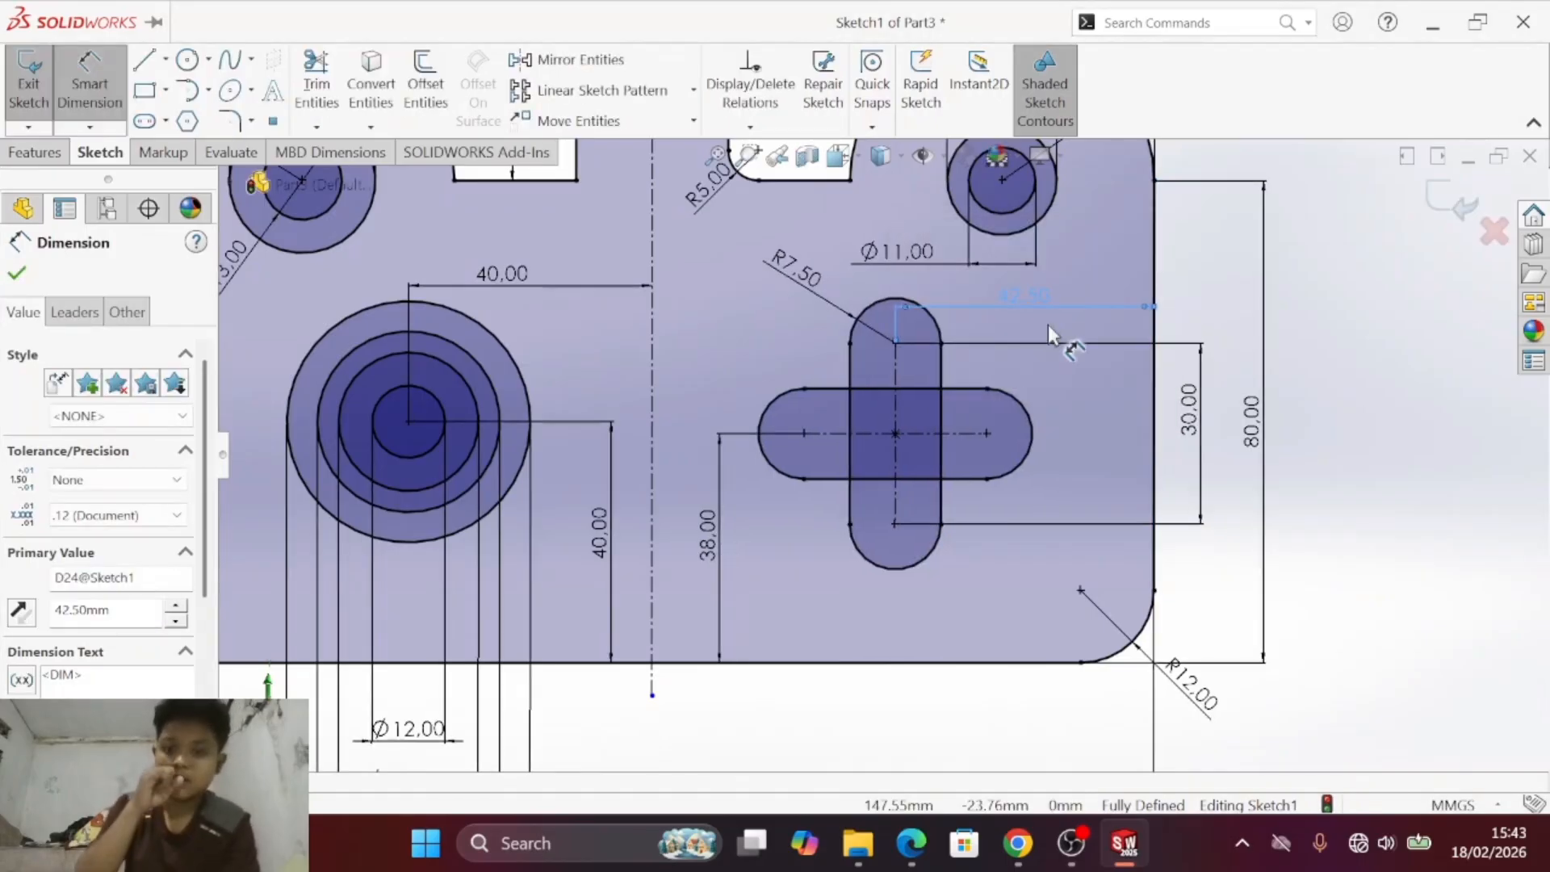
pyautogui.scroll(-2, 1048, 325)
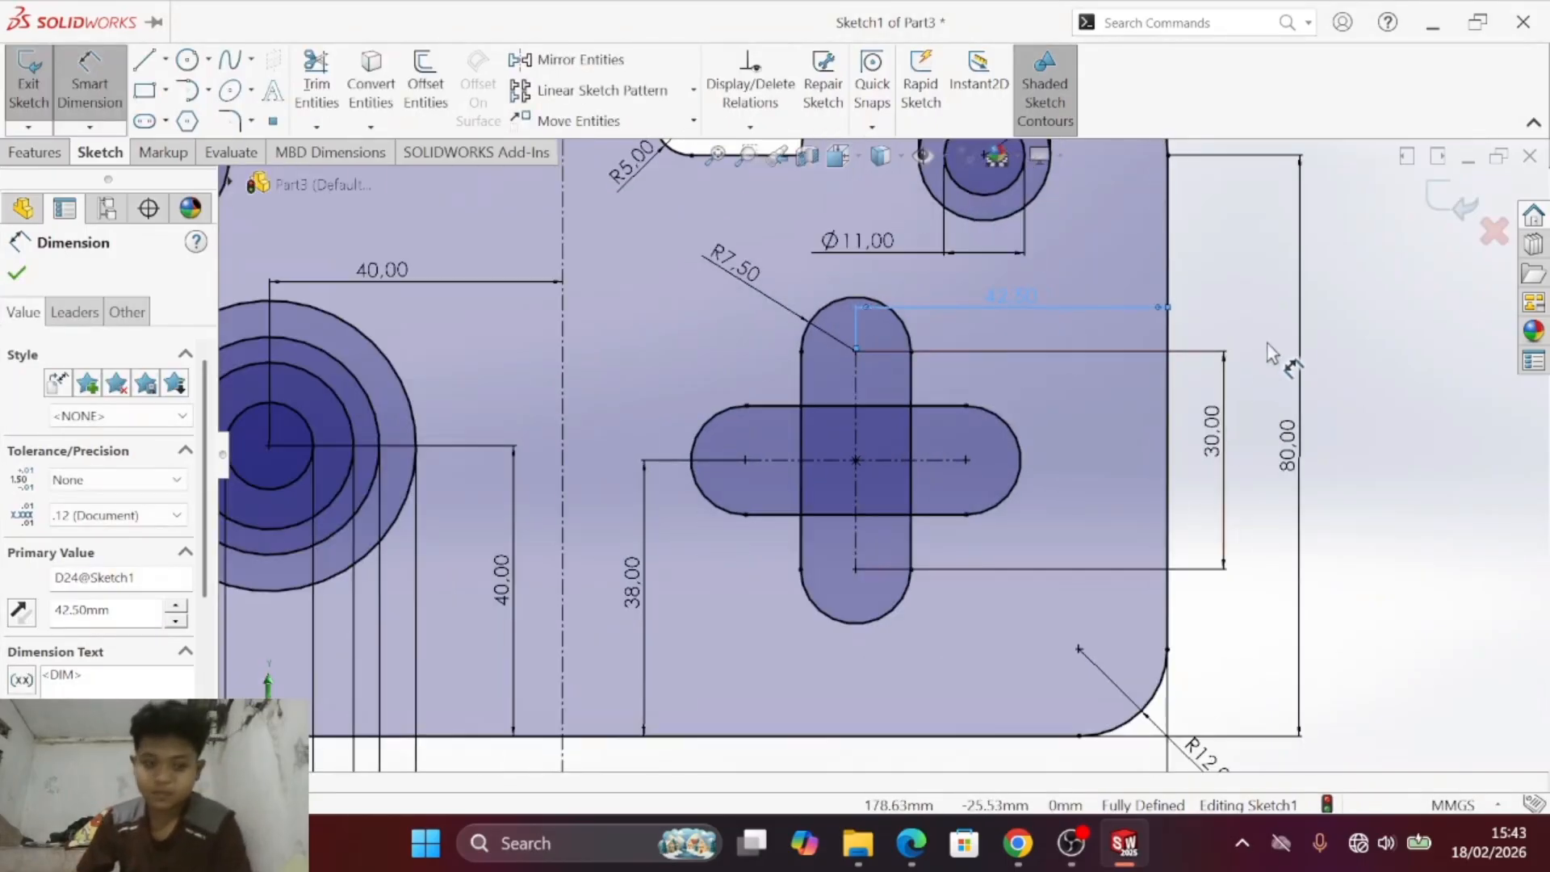
pyautogui.press('Escape')
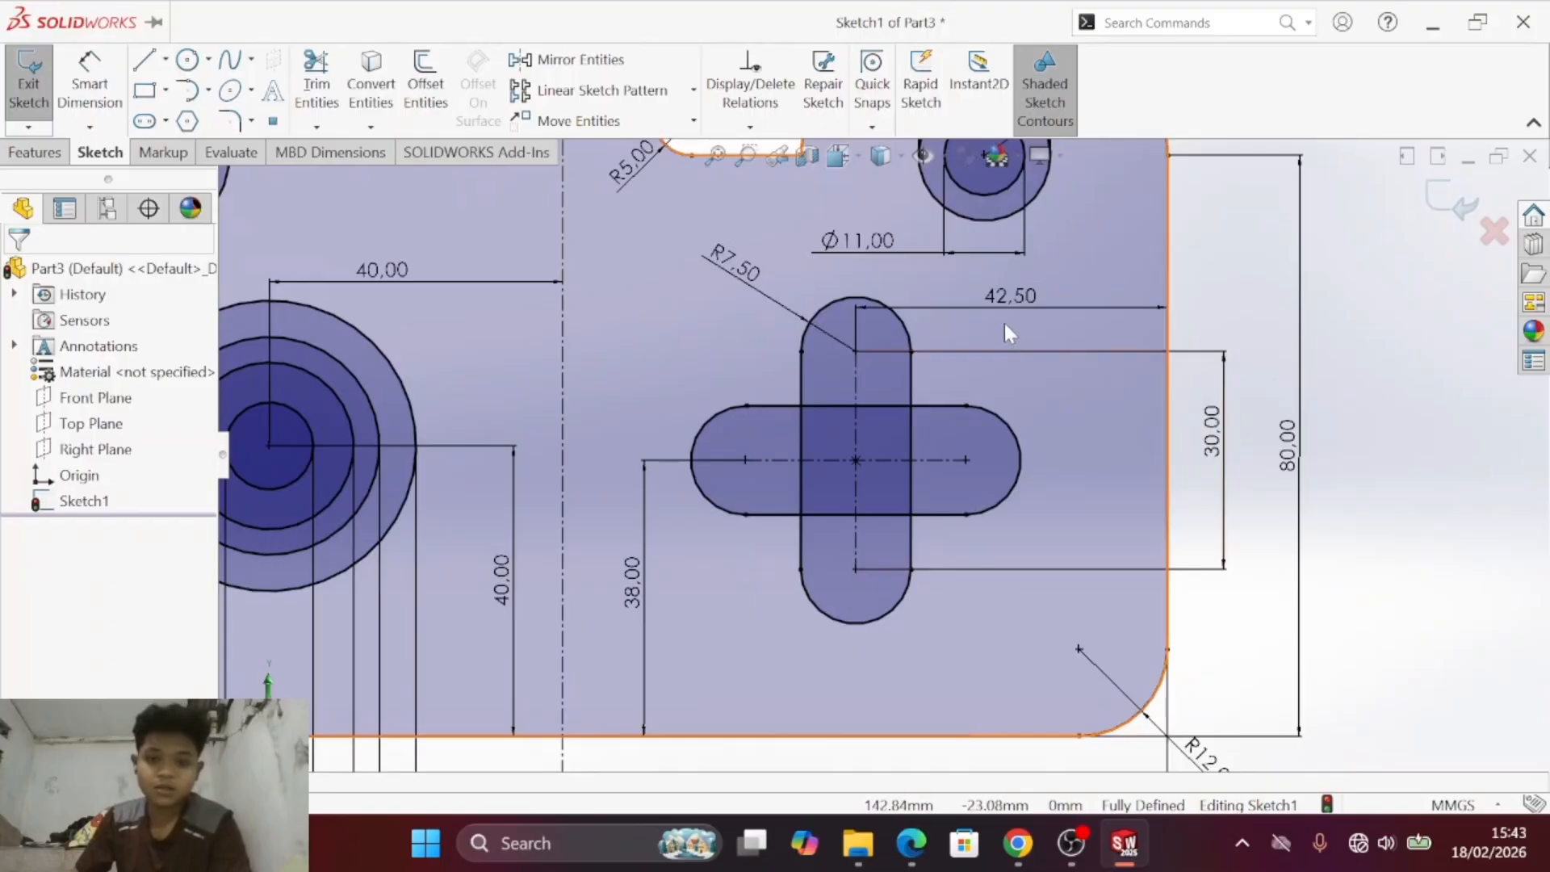
# - Try to dimension the horizontal slot's centre-to-centre length below the cross, as in the PDF drawing
pyautogui.hotkey('alt', 'Tab')
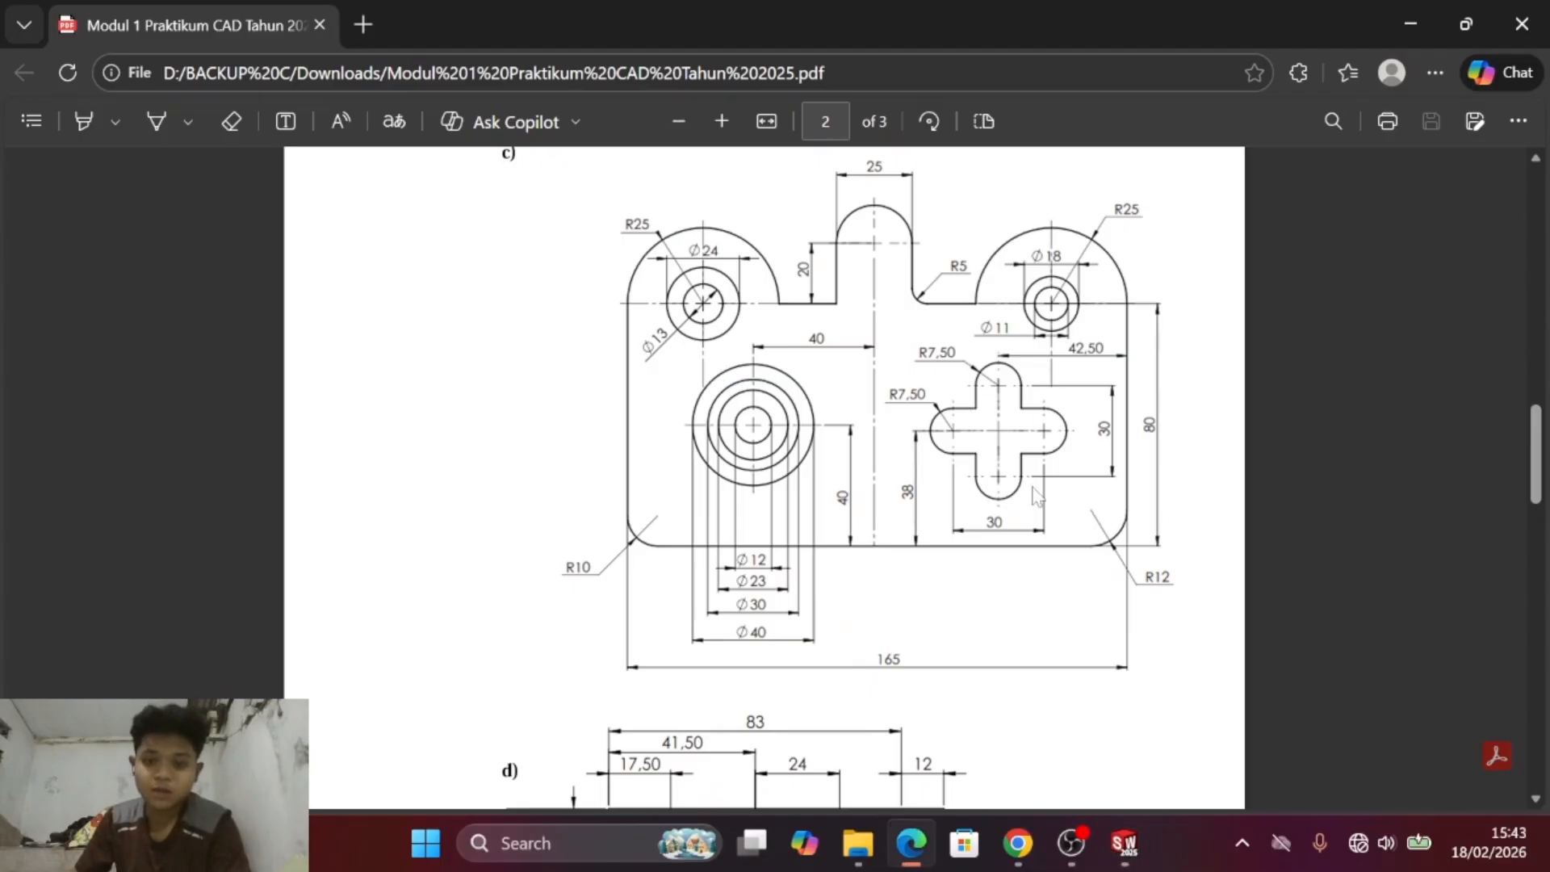
pyautogui.hotkey('alt', 'Tab')
pyautogui.click(103, 74)
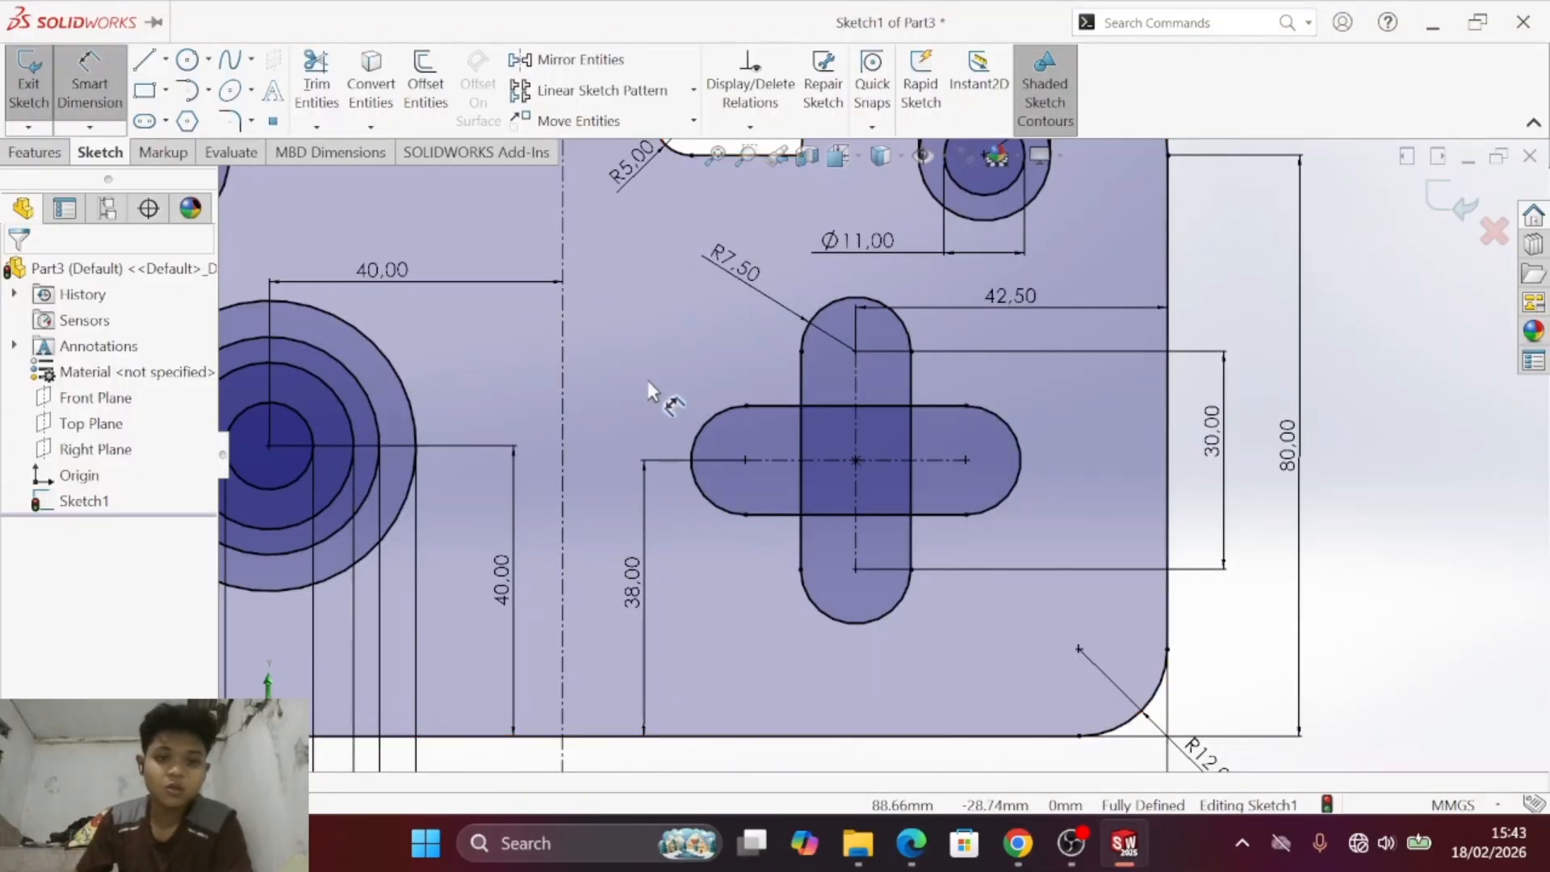
pyautogui.hotkey('alt', 'Tab')
pyautogui.hotkey('alt', 'Tab')
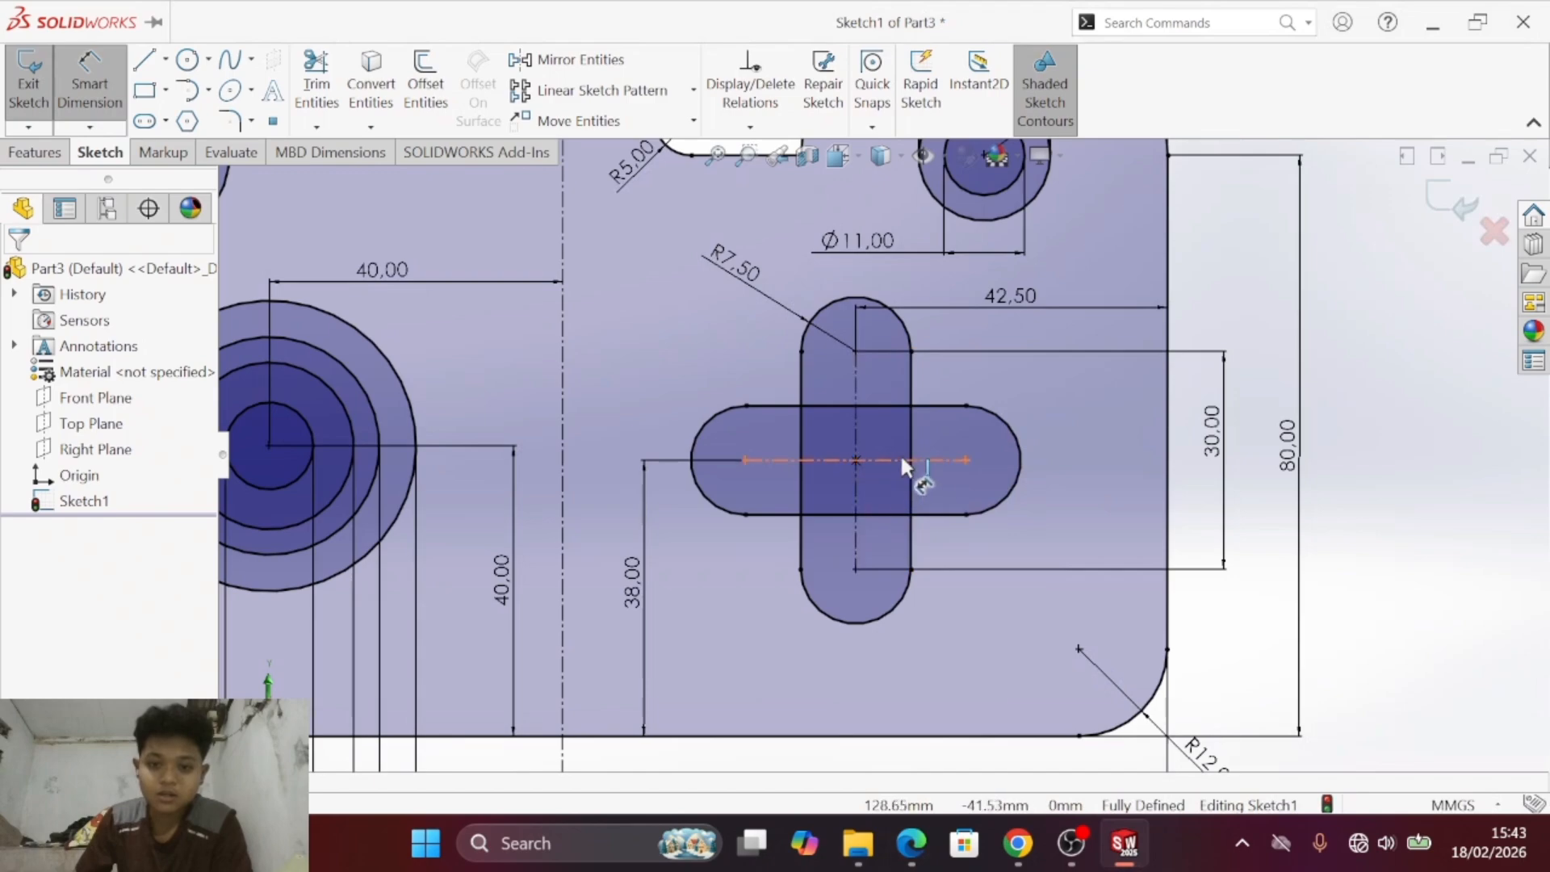
pyautogui.click(900, 453)
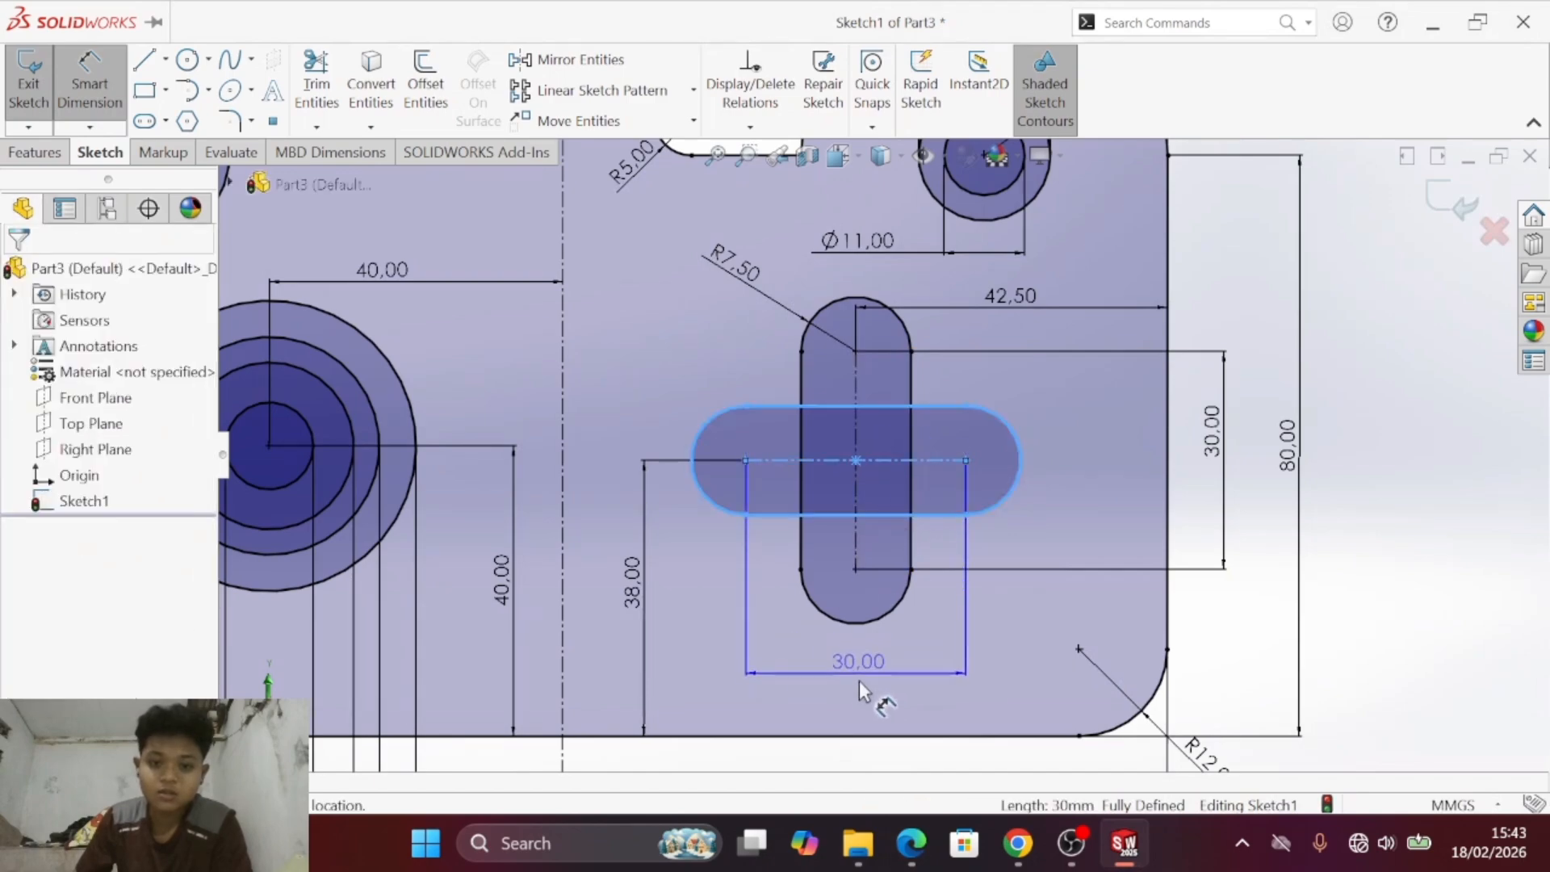
pyautogui.click(859, 680)
pyautogui.click(918, 449)
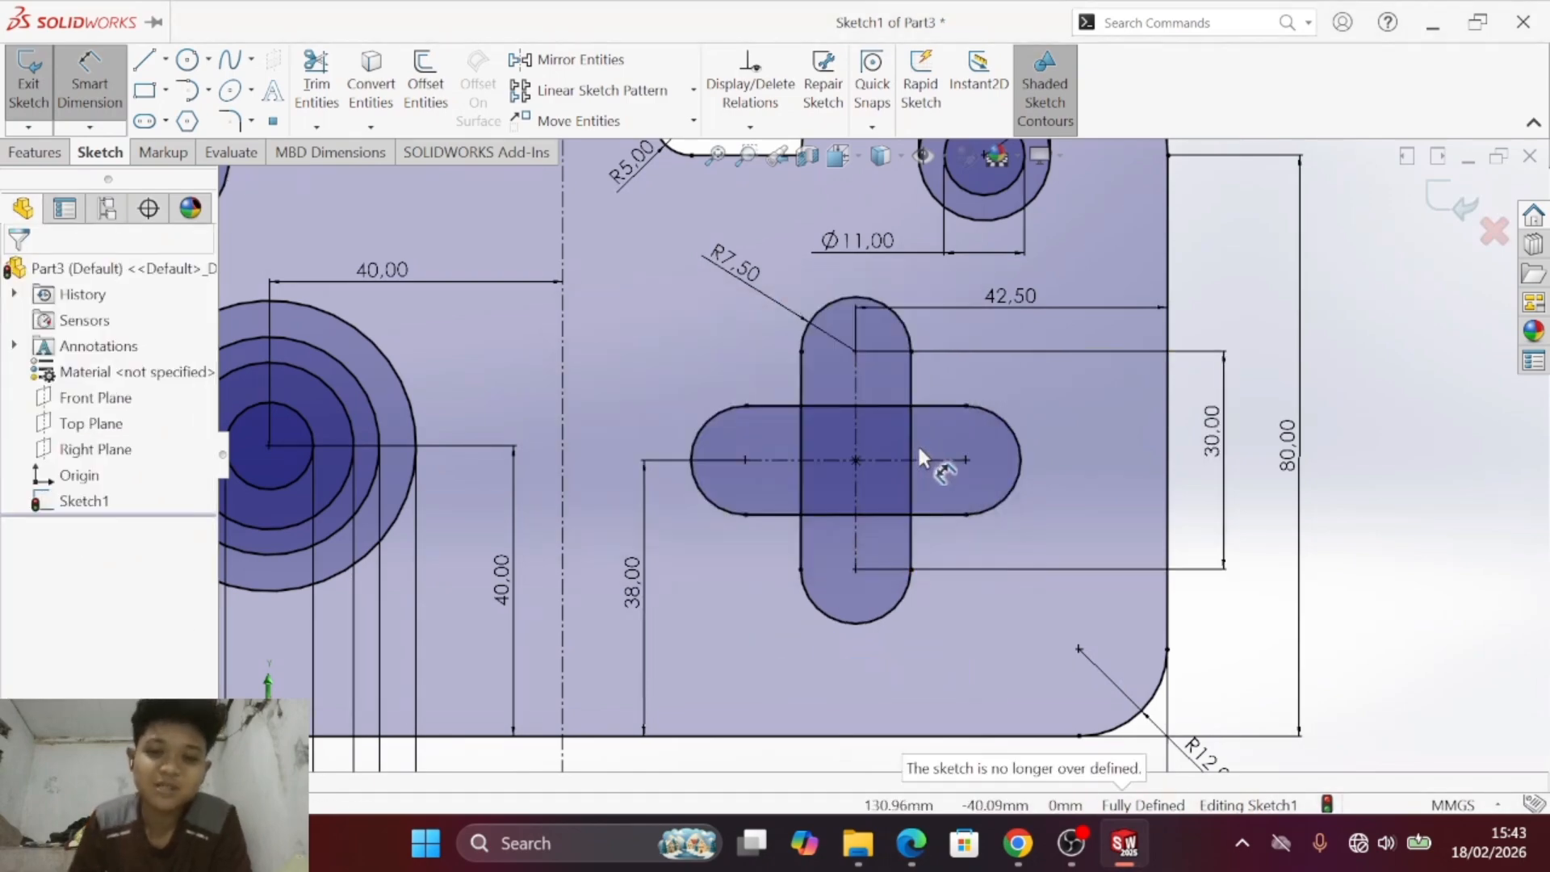
pyautogui.press('Escape')
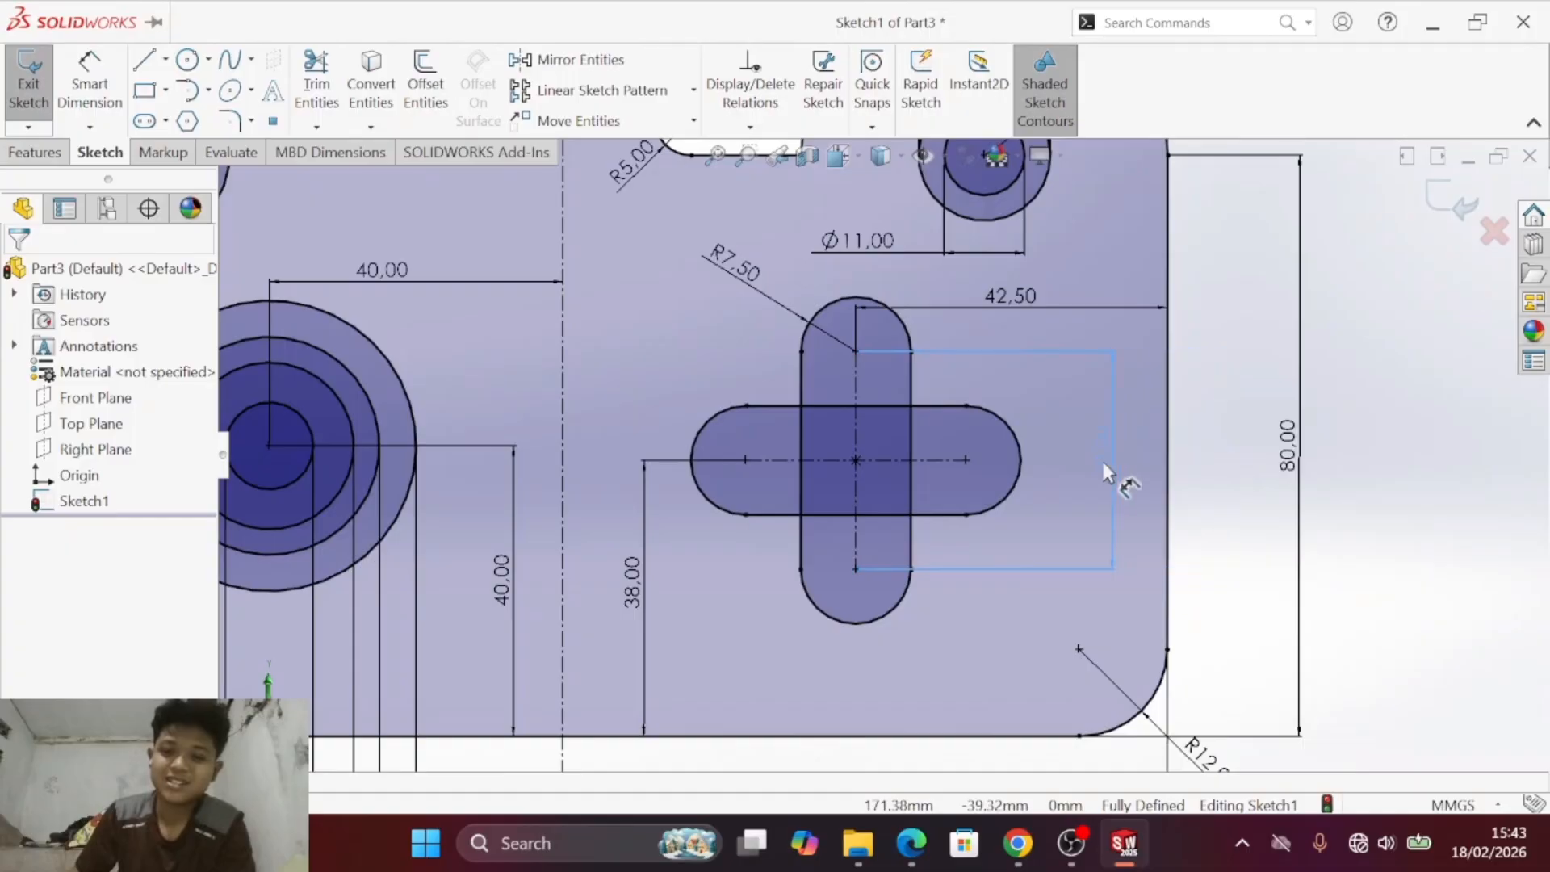
# - Move the vertical slot's length dimension inside the plate's right edge and compare the cross-shaped cutout with the PDF's drawing c)
pyautogui.moveTo(1100, 451); pyautogui.dragTo(1099, 449)
pyautogui.click(1198, 460)
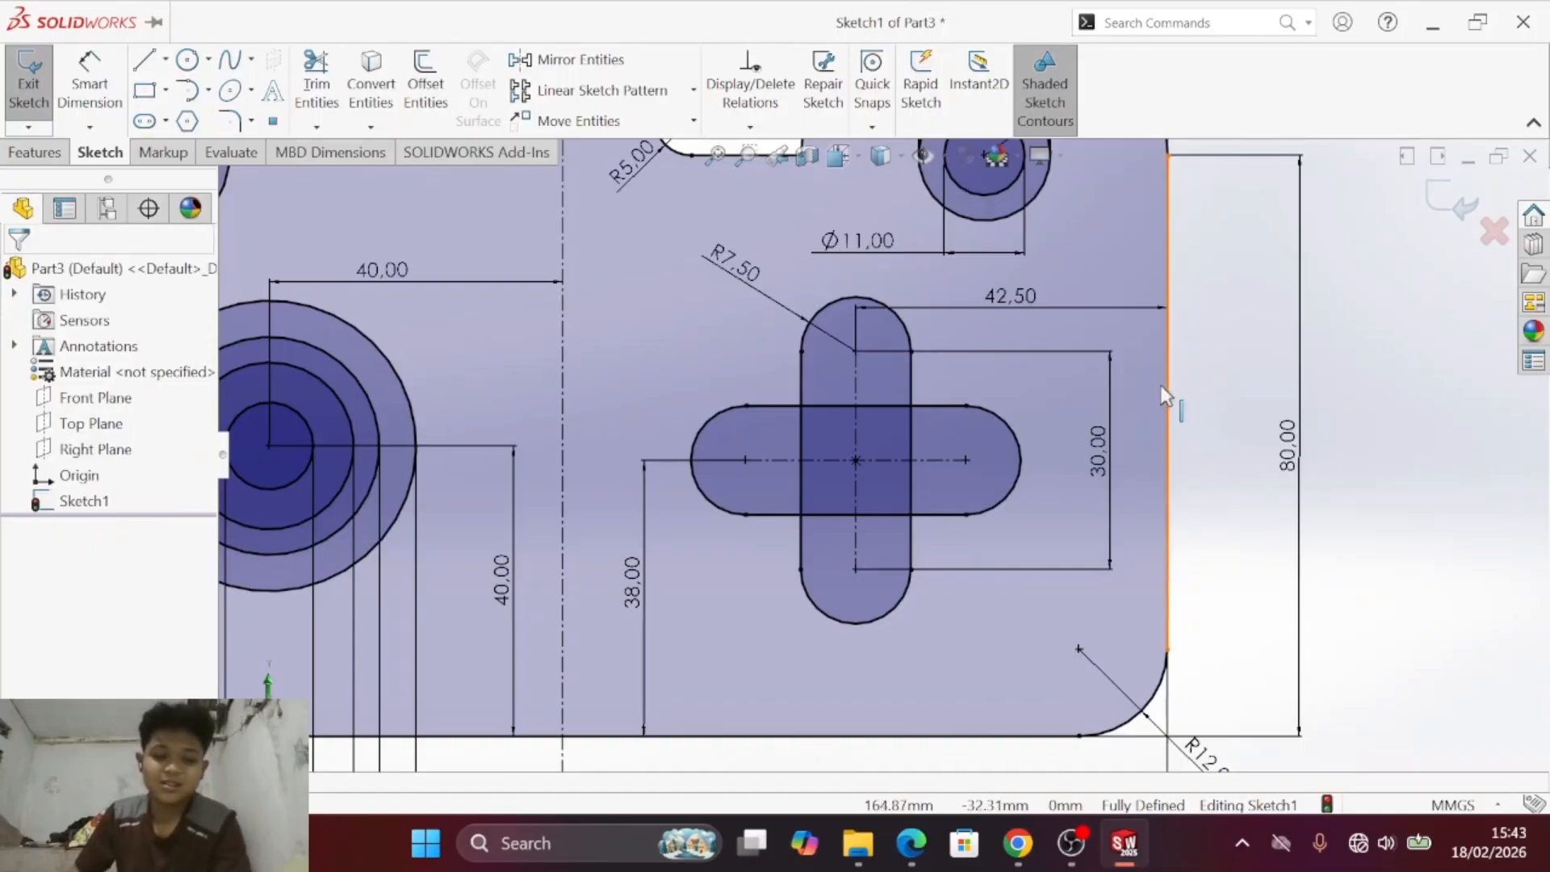
pyautogui.hotkey('alt', 'Tab')
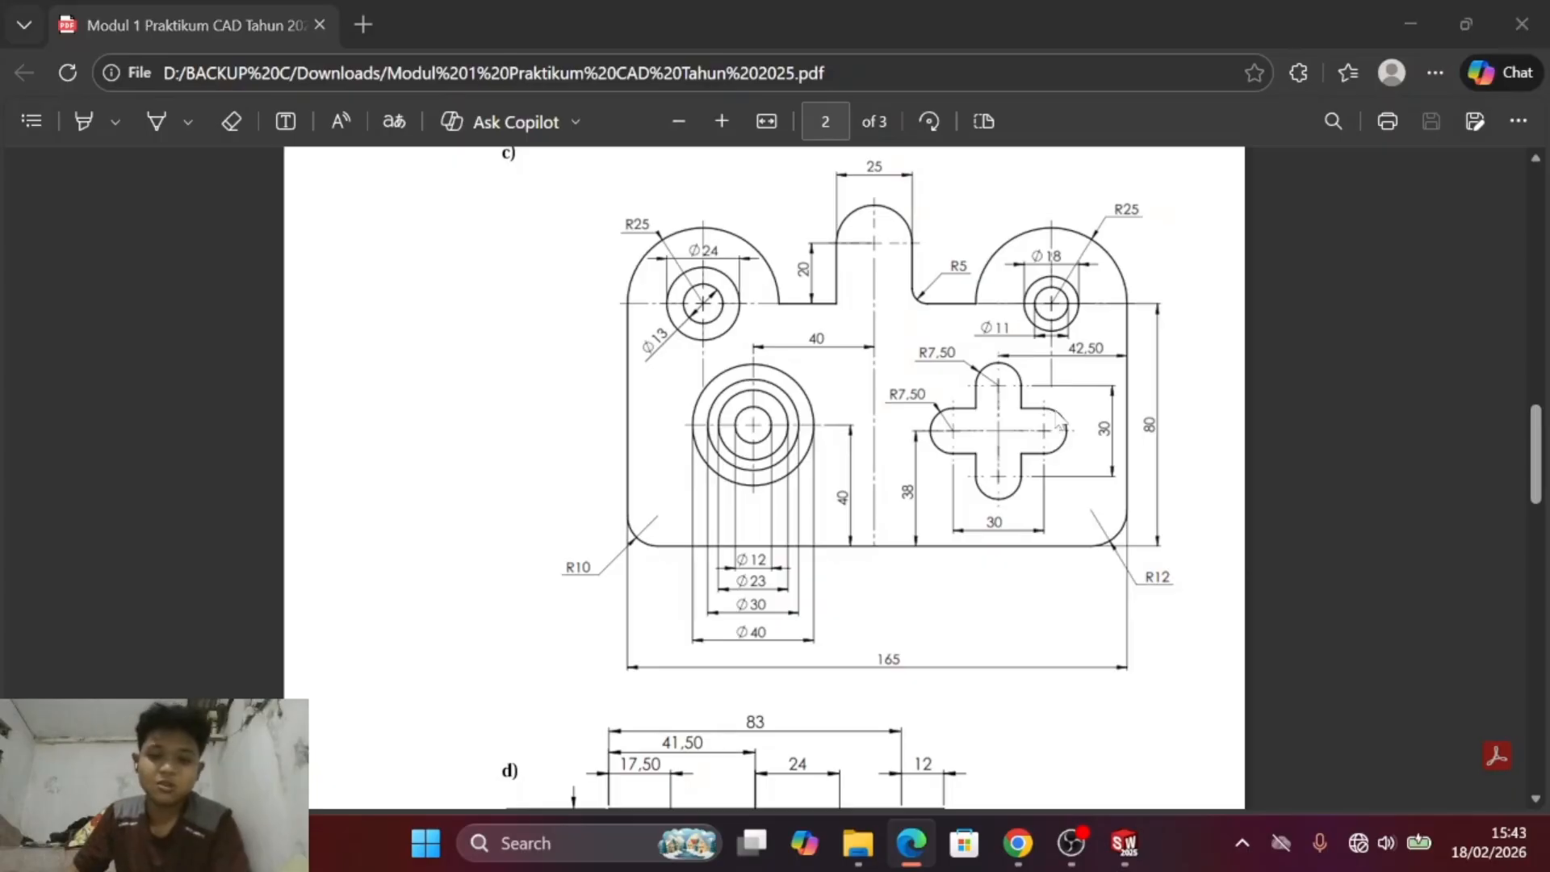
pyautogui.hotkey('alt', 'Tab')
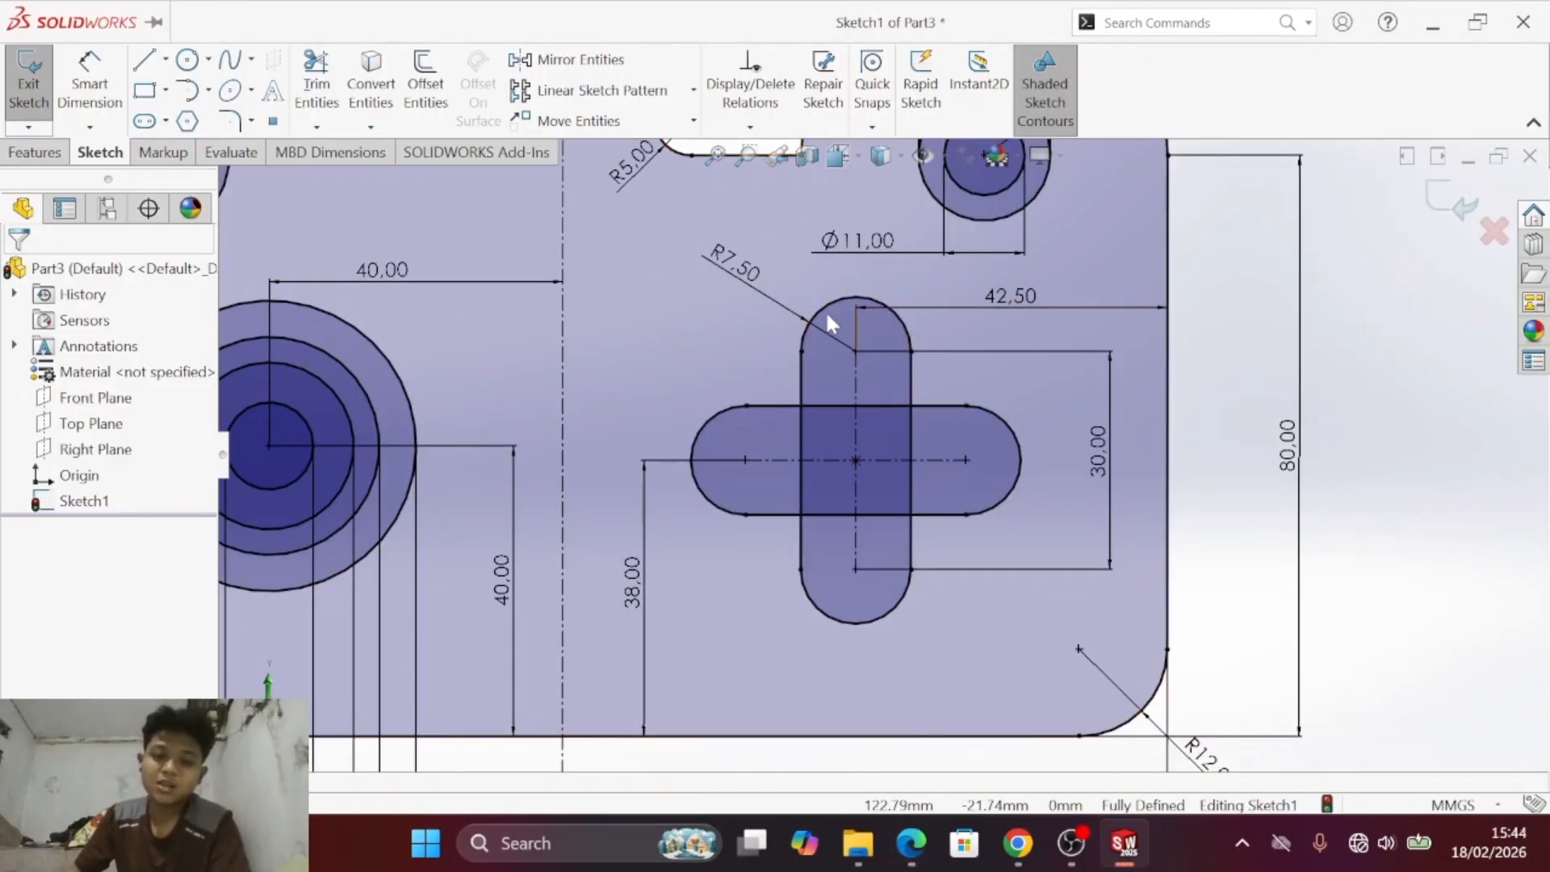
pyautogui.hotkey('alt', 'Tab')
pyautogui.hotkey('alt', 'Tab')
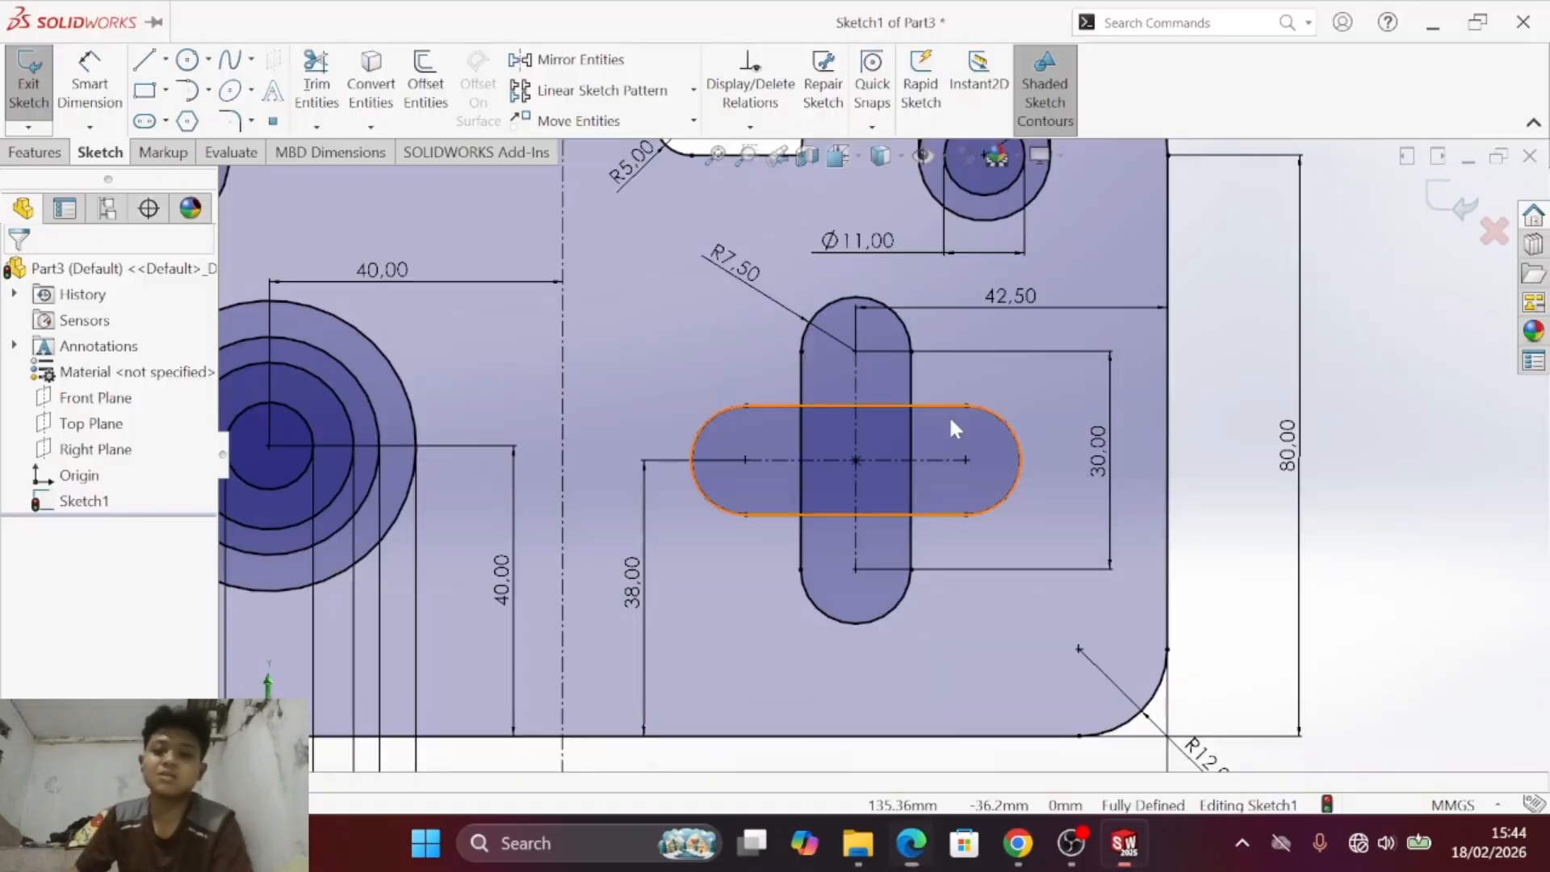
# - Trim away the overlapping inner segments of the two crossing slots to leave one continuous cross-shaped outline, accepting the loss of the slot entities
pyautogui.click(317, 81)
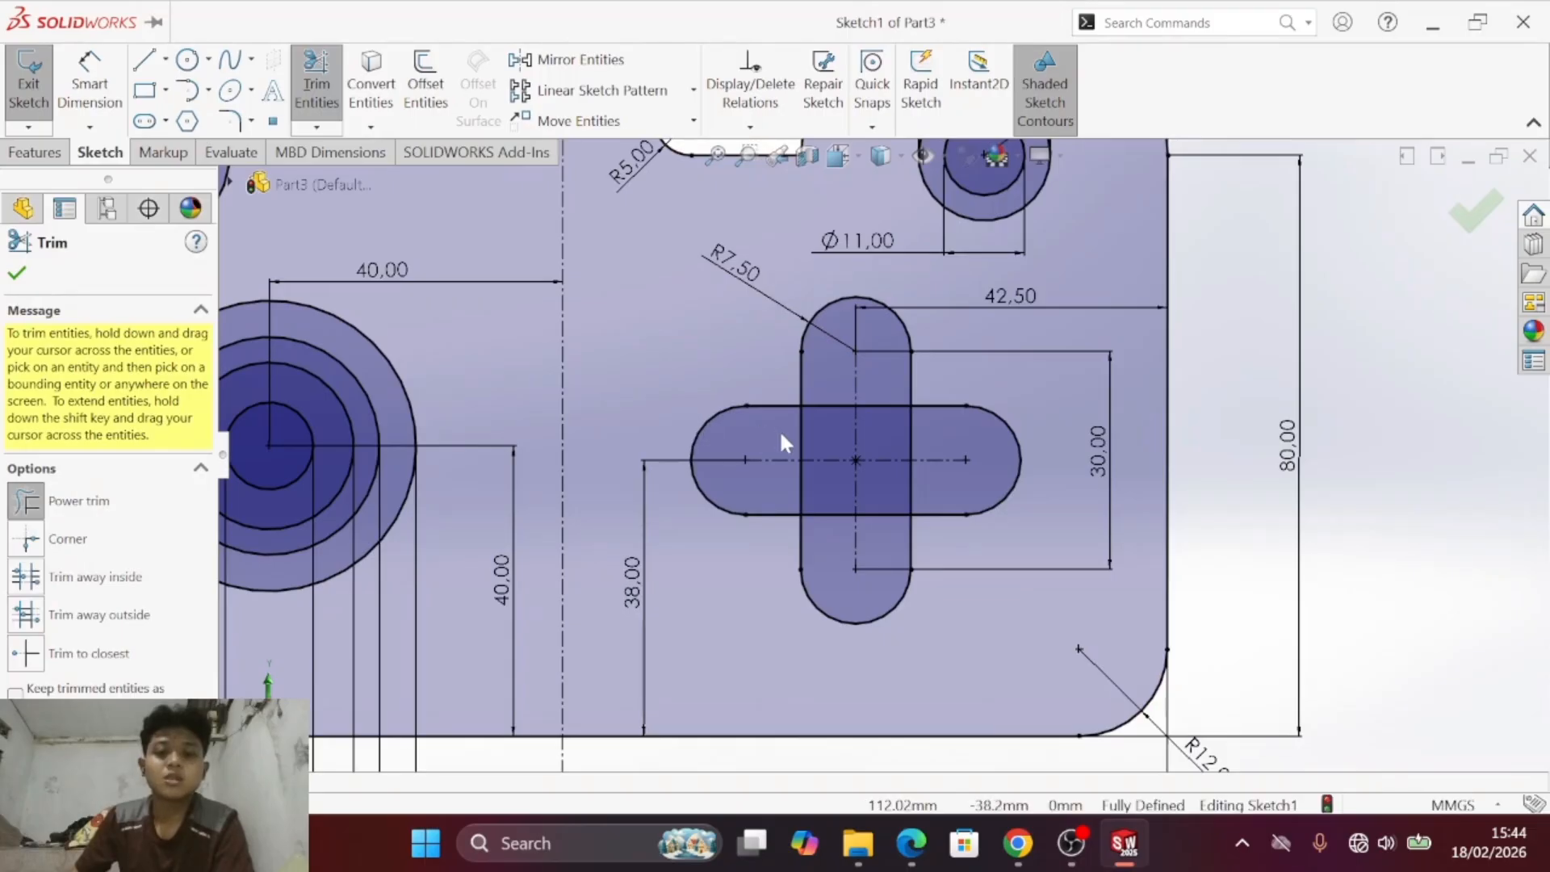
pyautogui.click(801, 443)
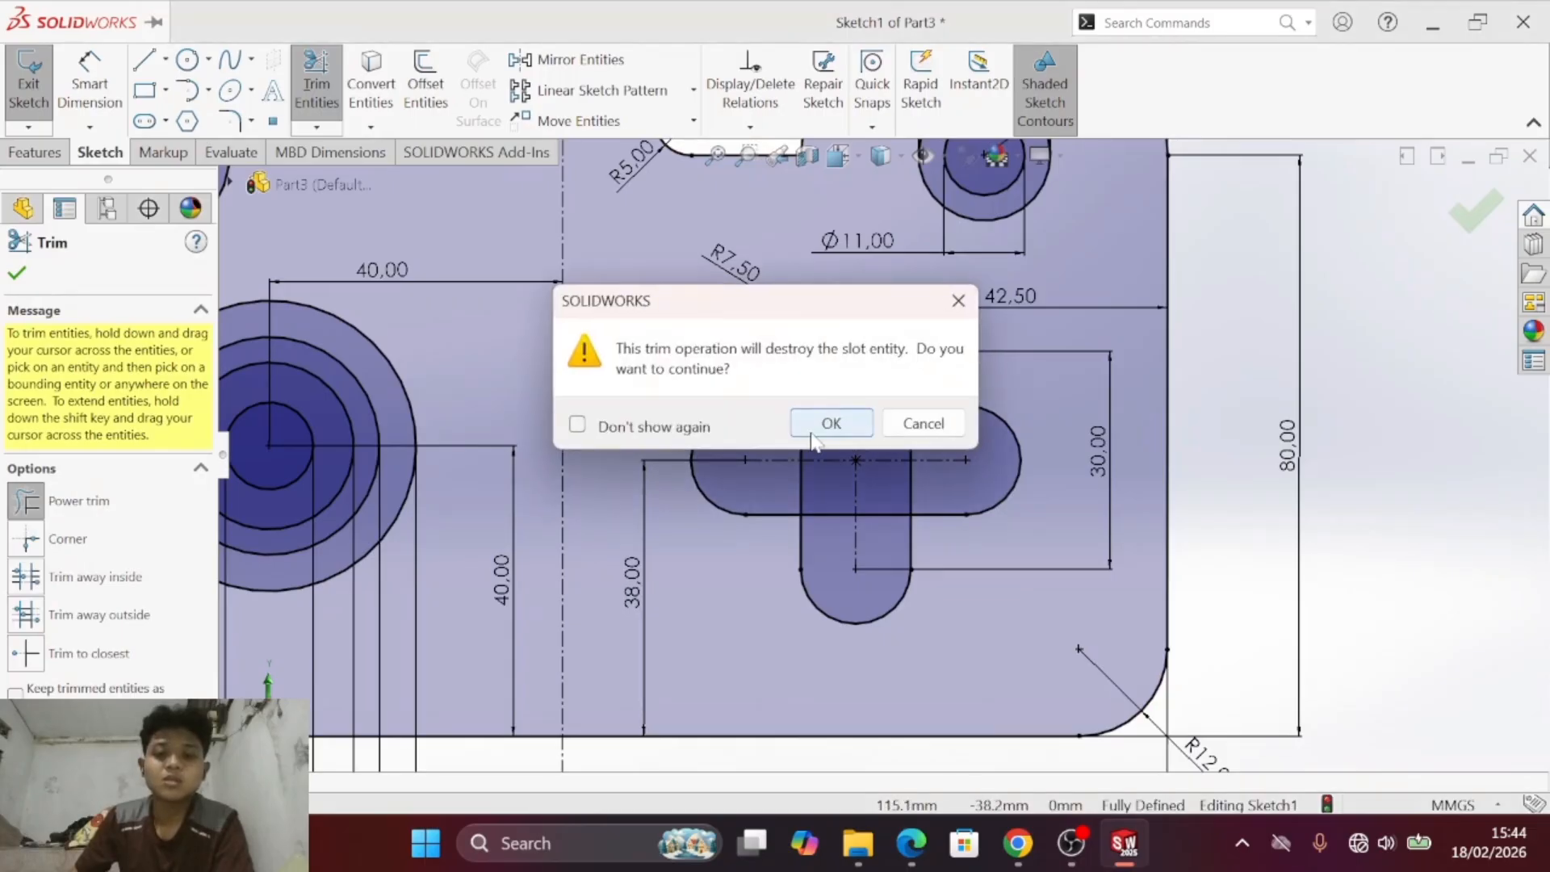
pyautogui.click(861, 434)
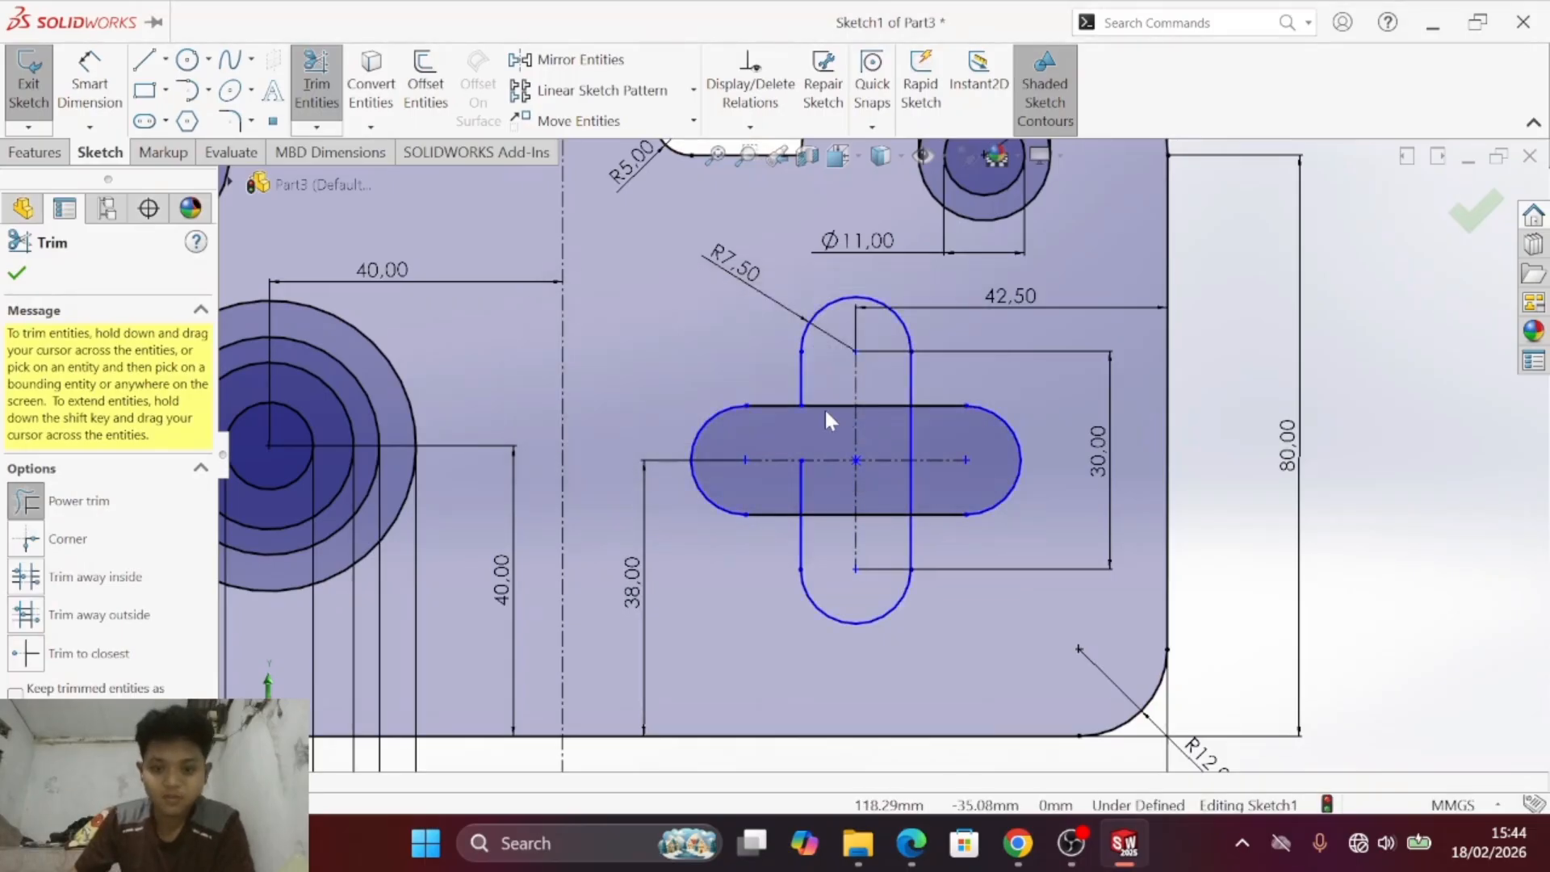
pyautogui.click(825, 409)
pyautogui.click(832, 420)
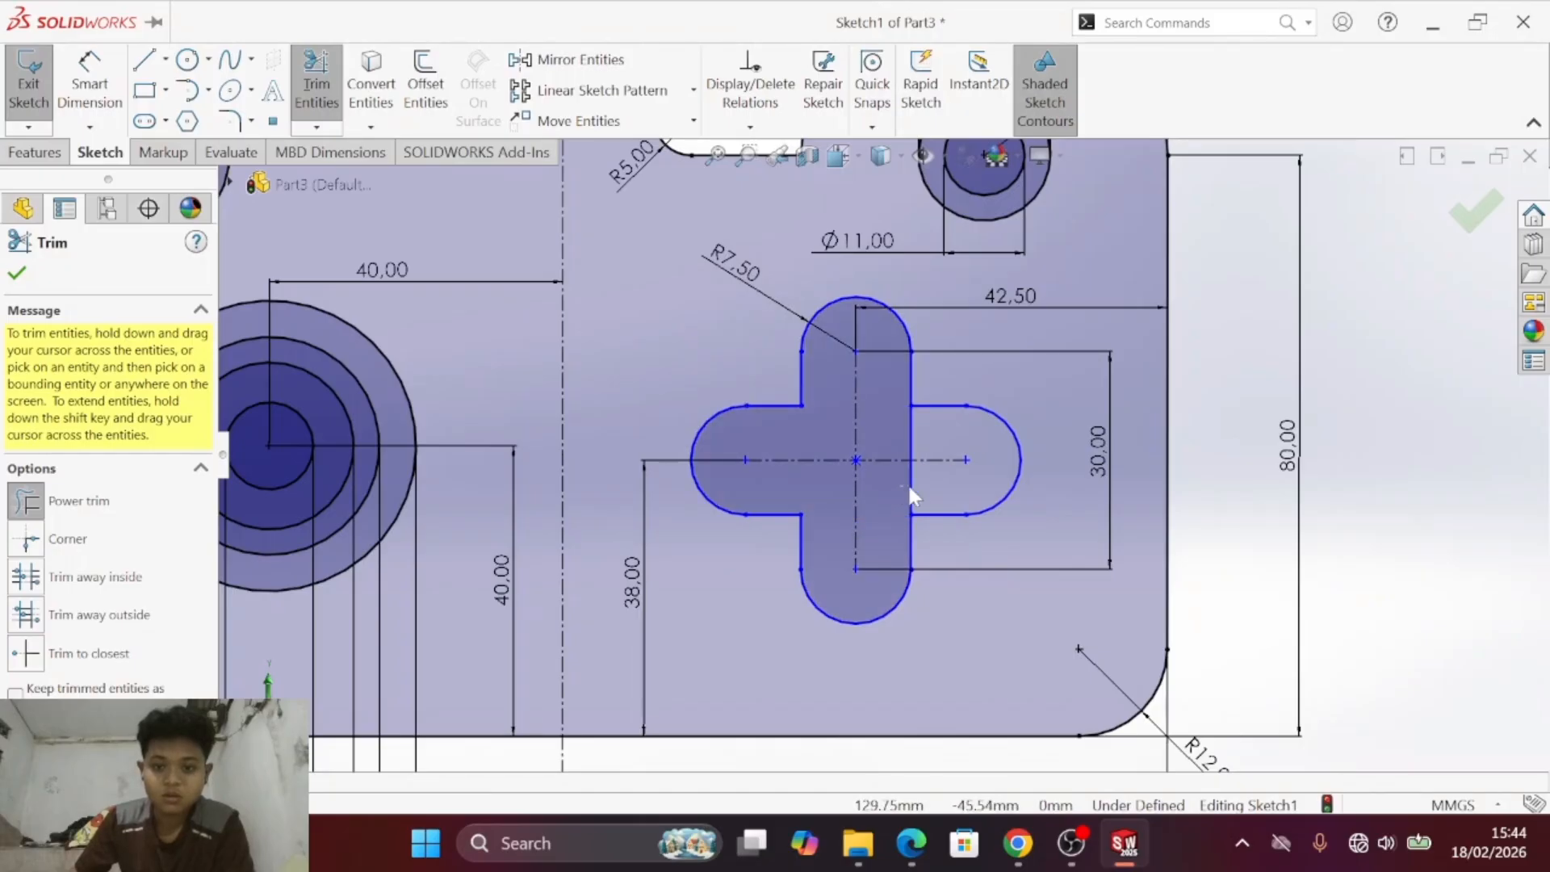
pyautogui.click(909, 436)
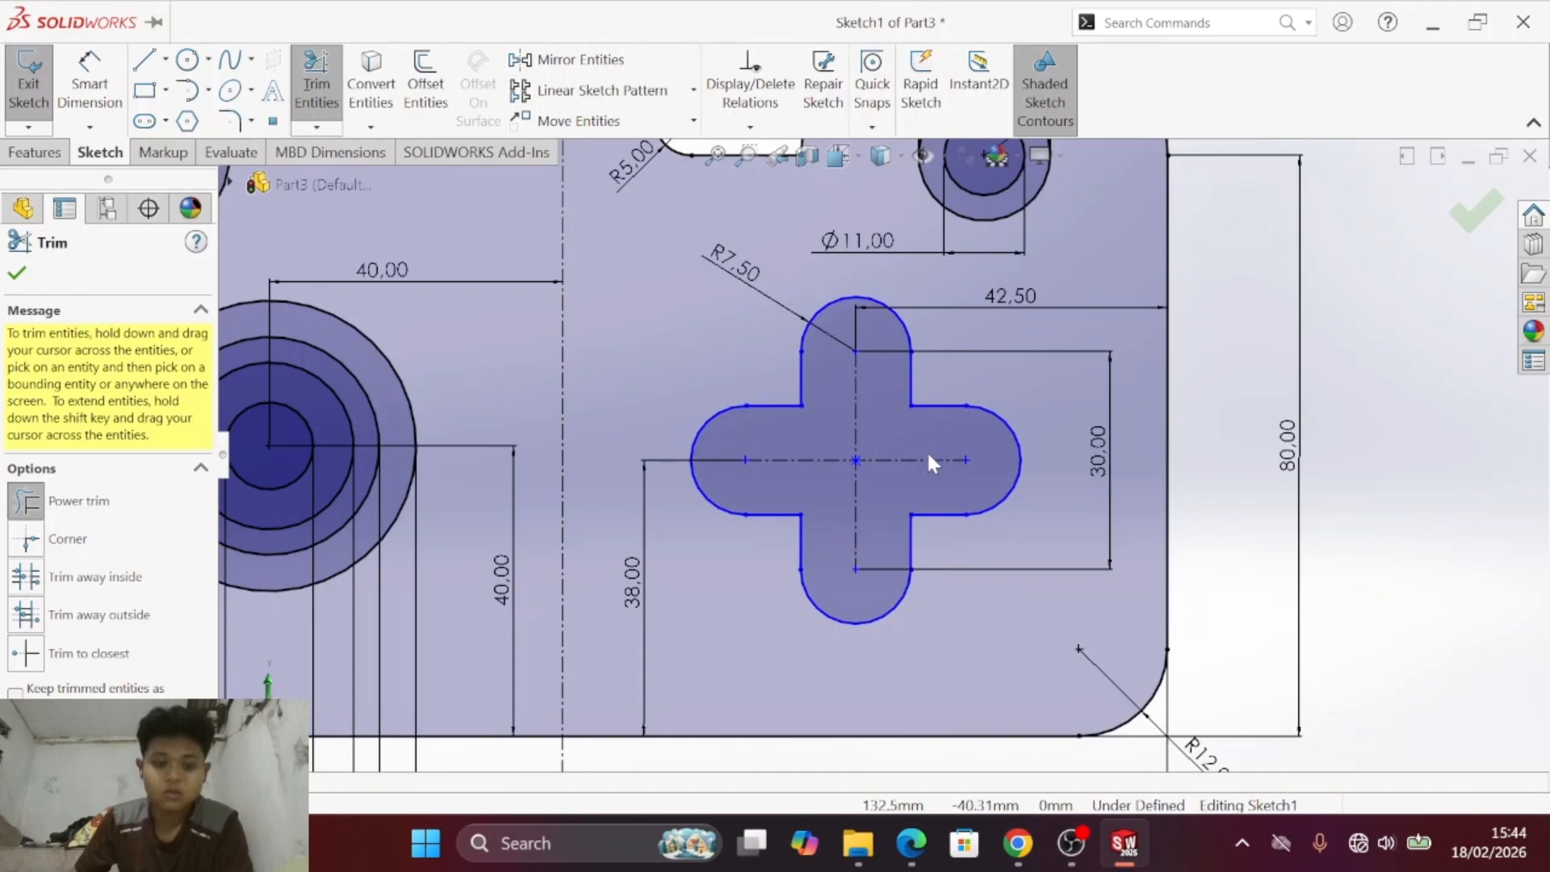
pyautogui.press('Escape')
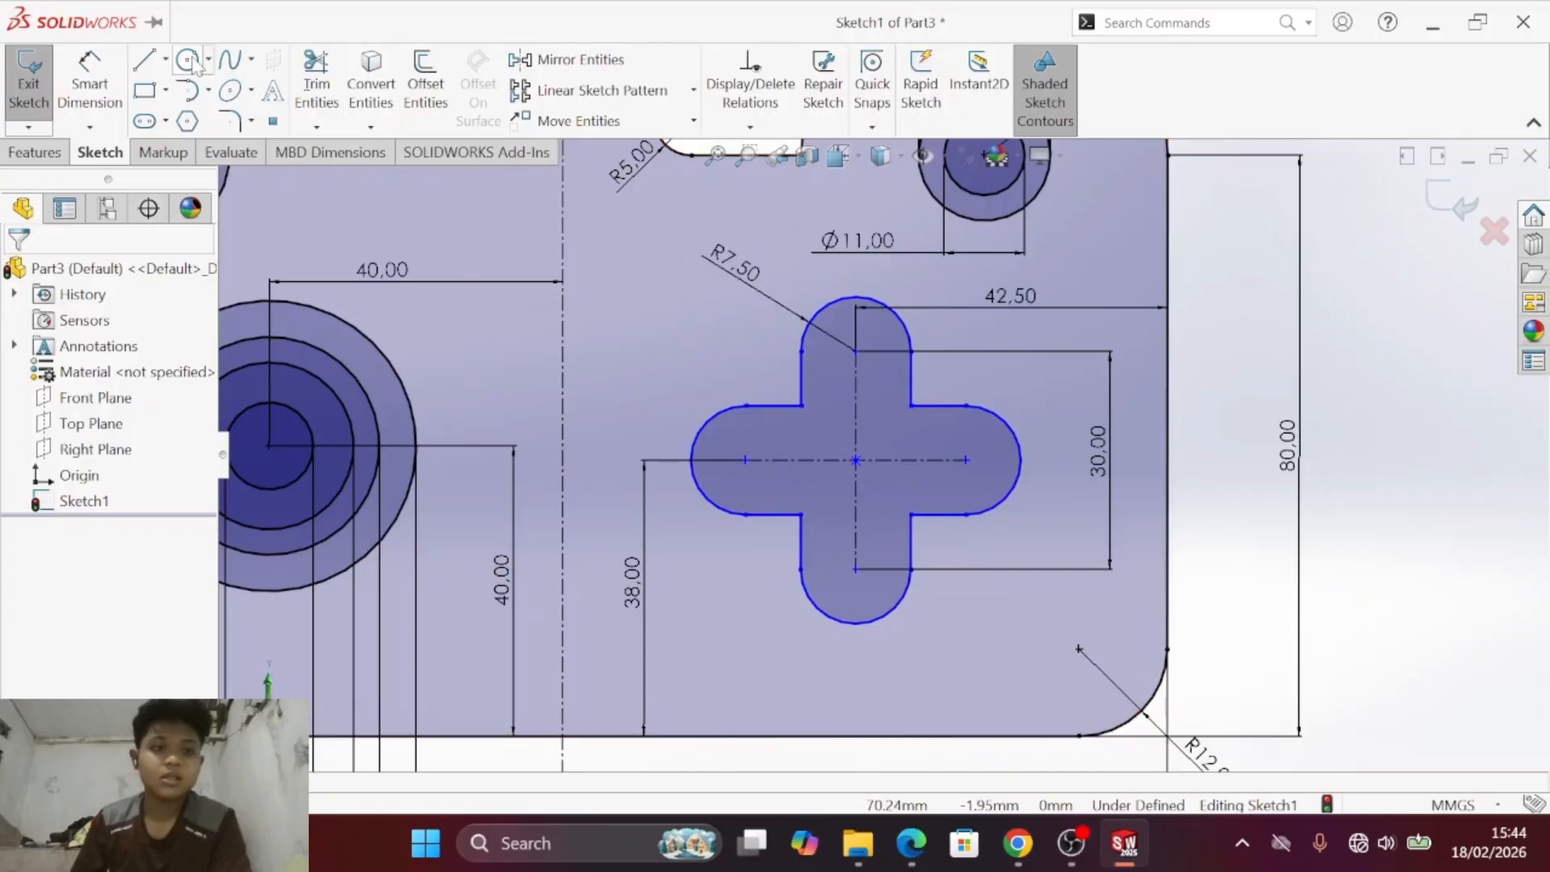
# - Compare the trimmed cross cutout and the rest of the plate's dimensions with drawing c) in the PDF
pyautogui.click(89, 80)
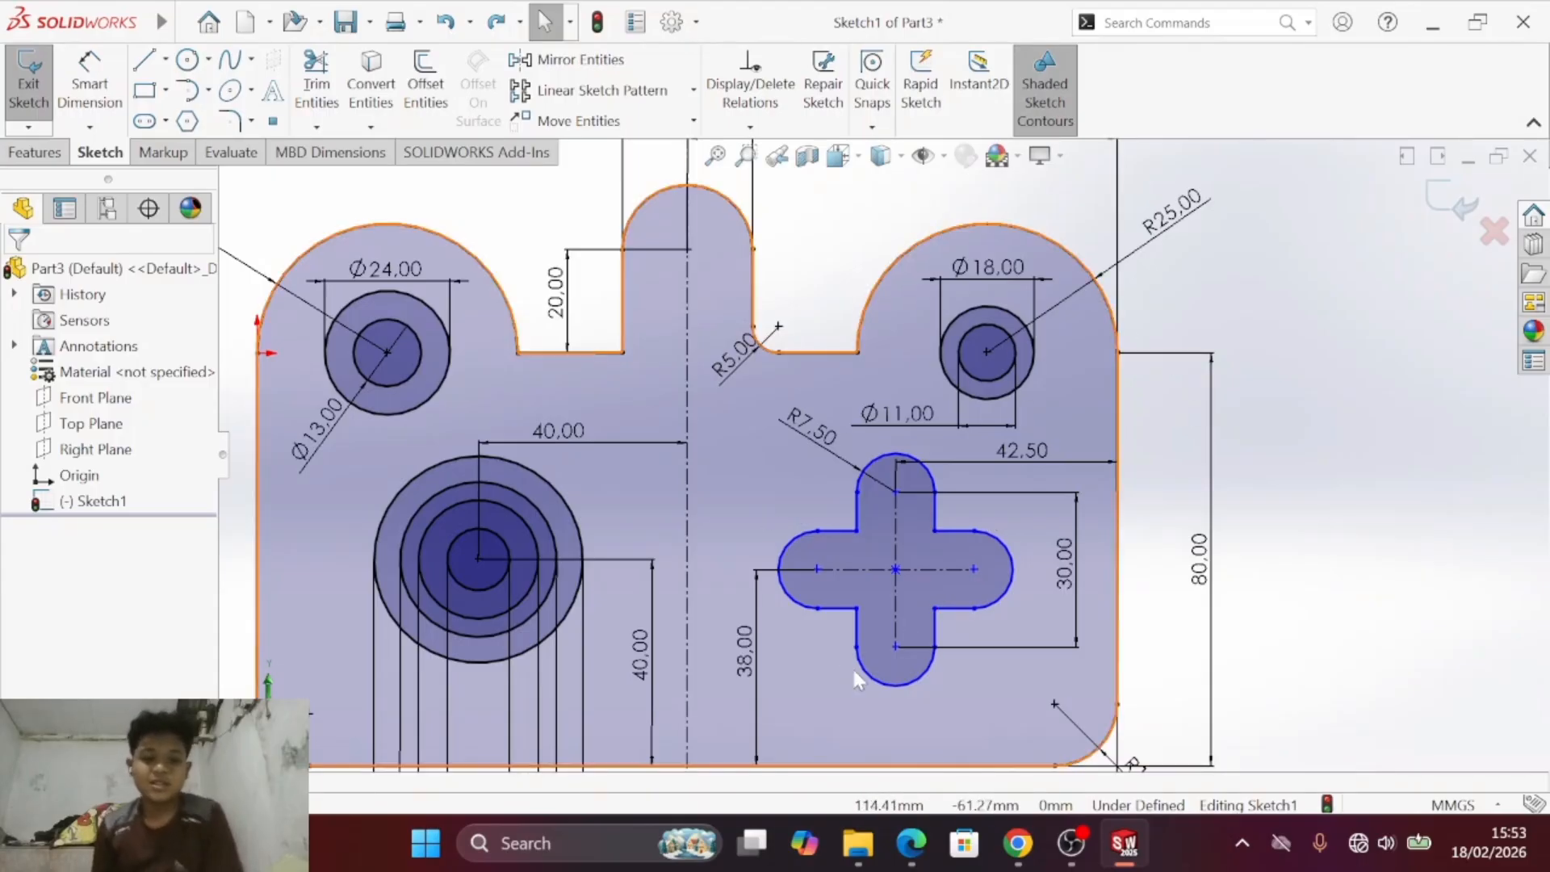
pyautogui.hotkey('alt', 'Tab')
pyautogui.hotkey('alt', 'Tab')
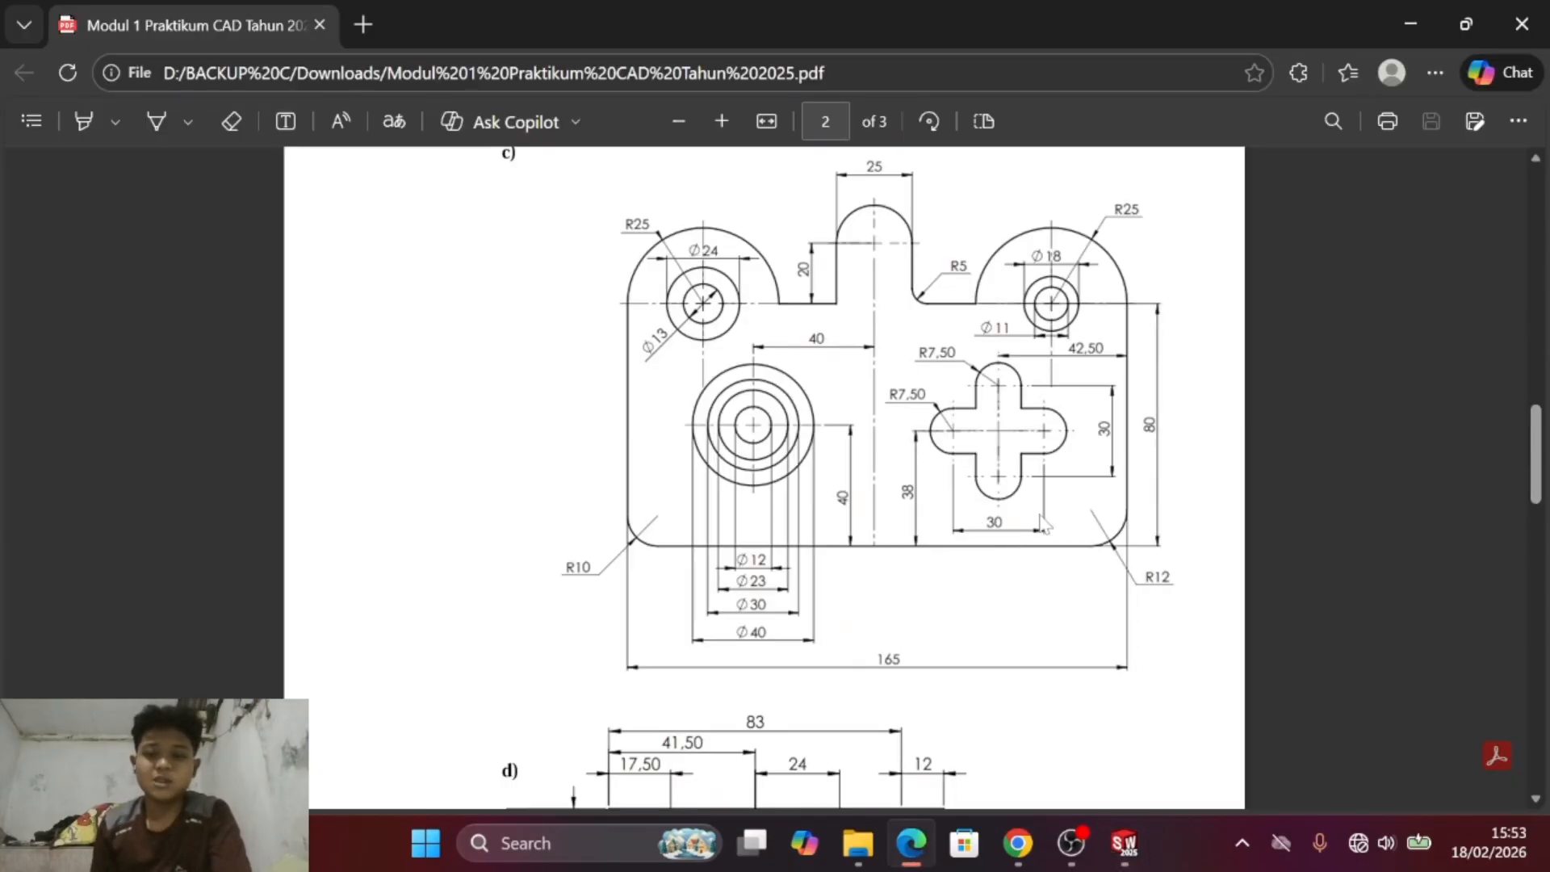
pyautogui.hotkey('alt', 'Tab')
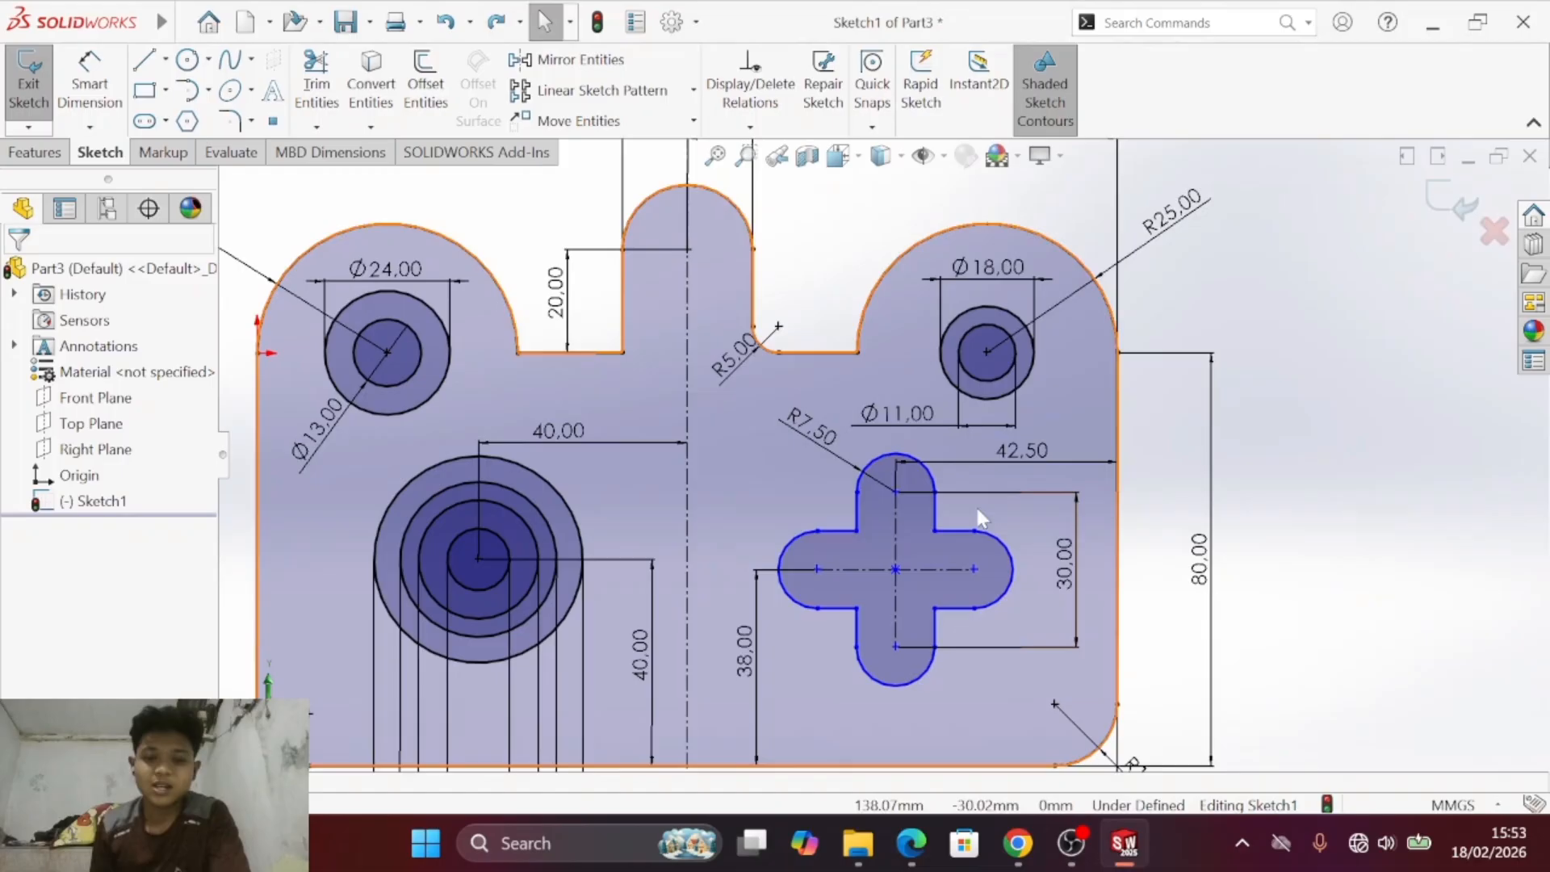
pyautogui.press('s')
pyautogui.click(624, 285)
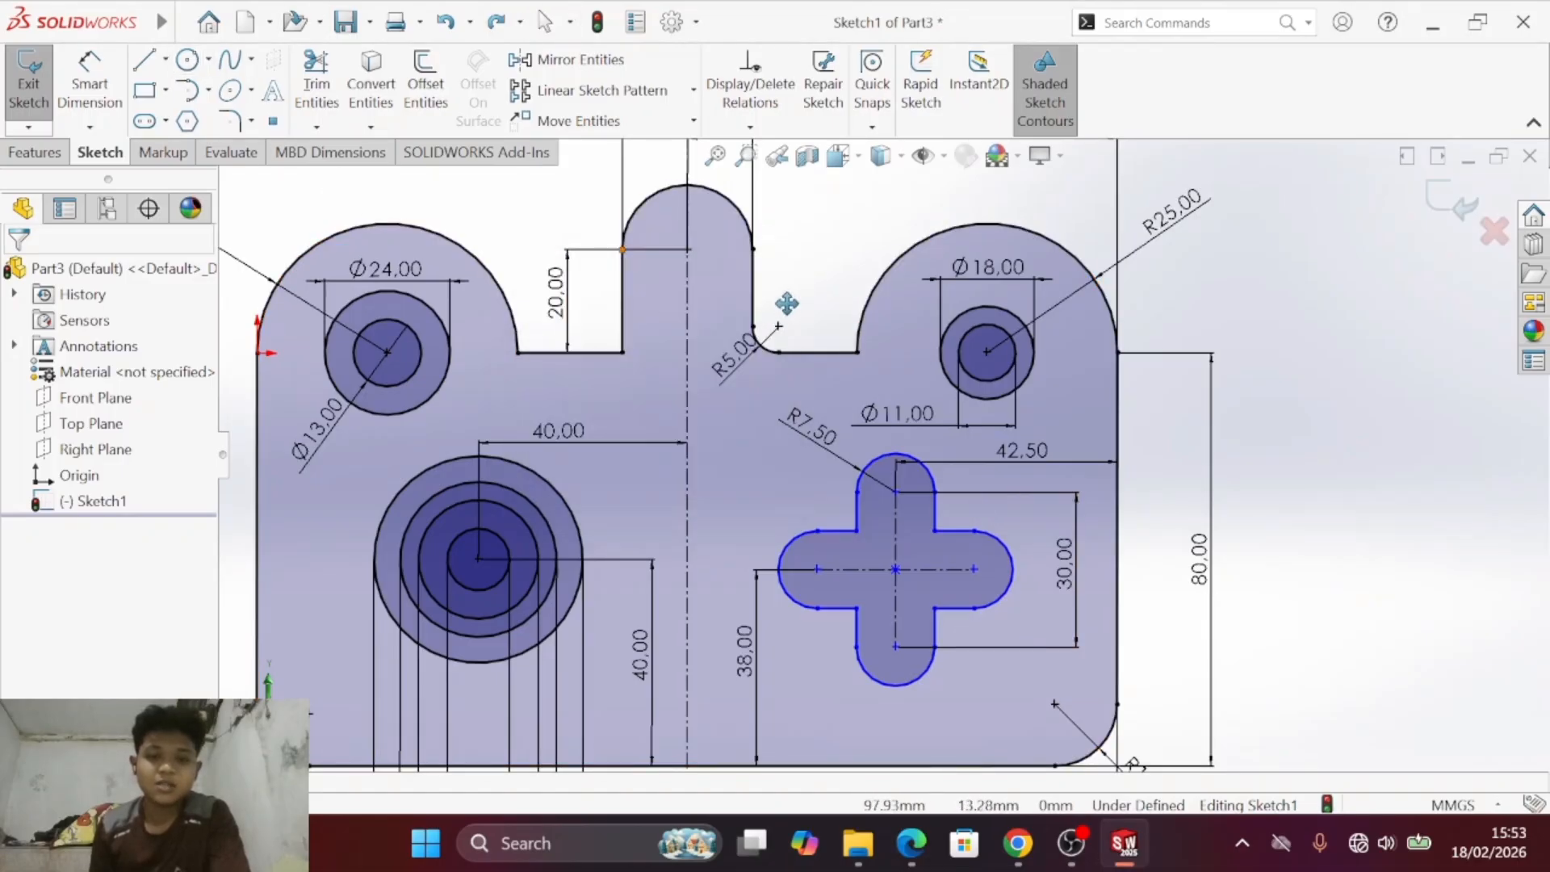
pyautogui.moveTo(786, 304); pyautogui.dragTo(848, 183)
pyautogui.scroll(3, 753, 448)
pyautogui.moveTo(865, 621); pyautogui.dragTo(856, 637)
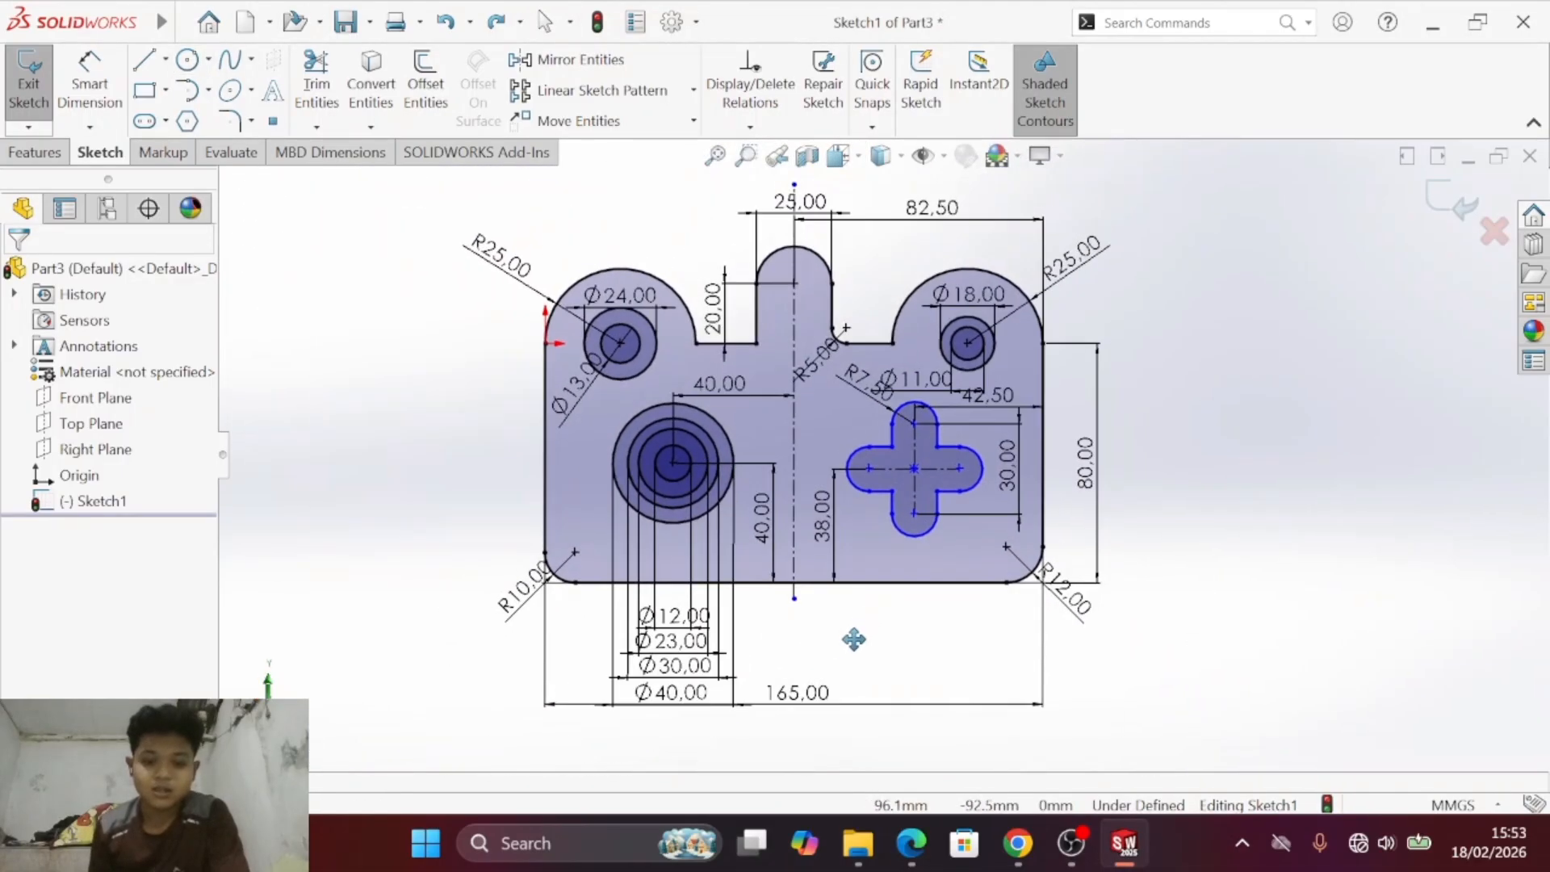
pyautogui.hotkey('alt', 'Tab')
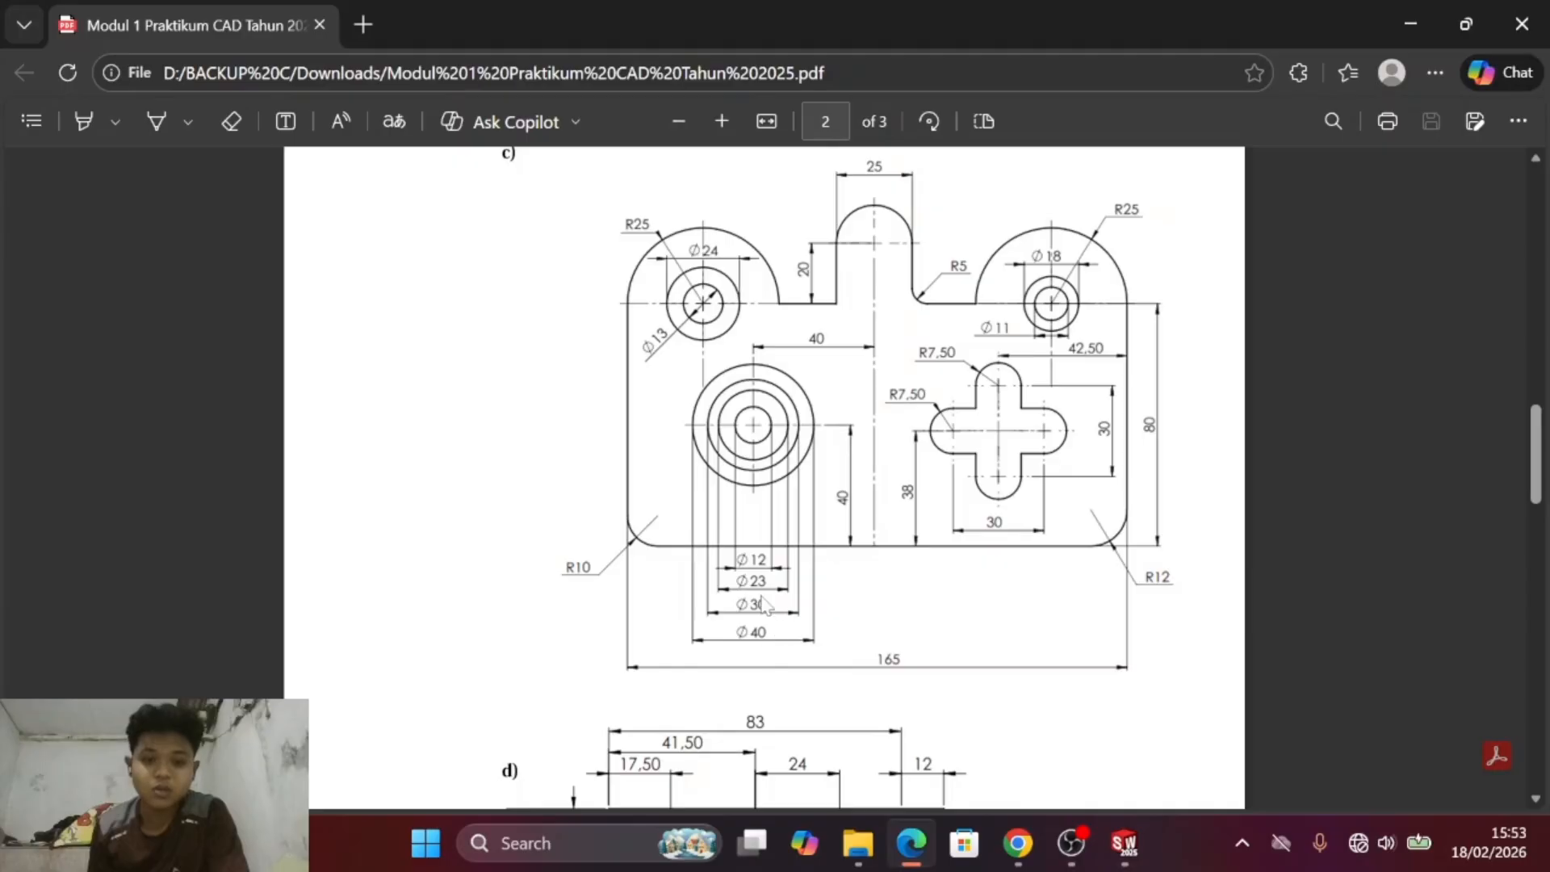
pyautogui.hotkey('alt', 'Tab')
pyautogui.hotkey('alt', 'Tab')
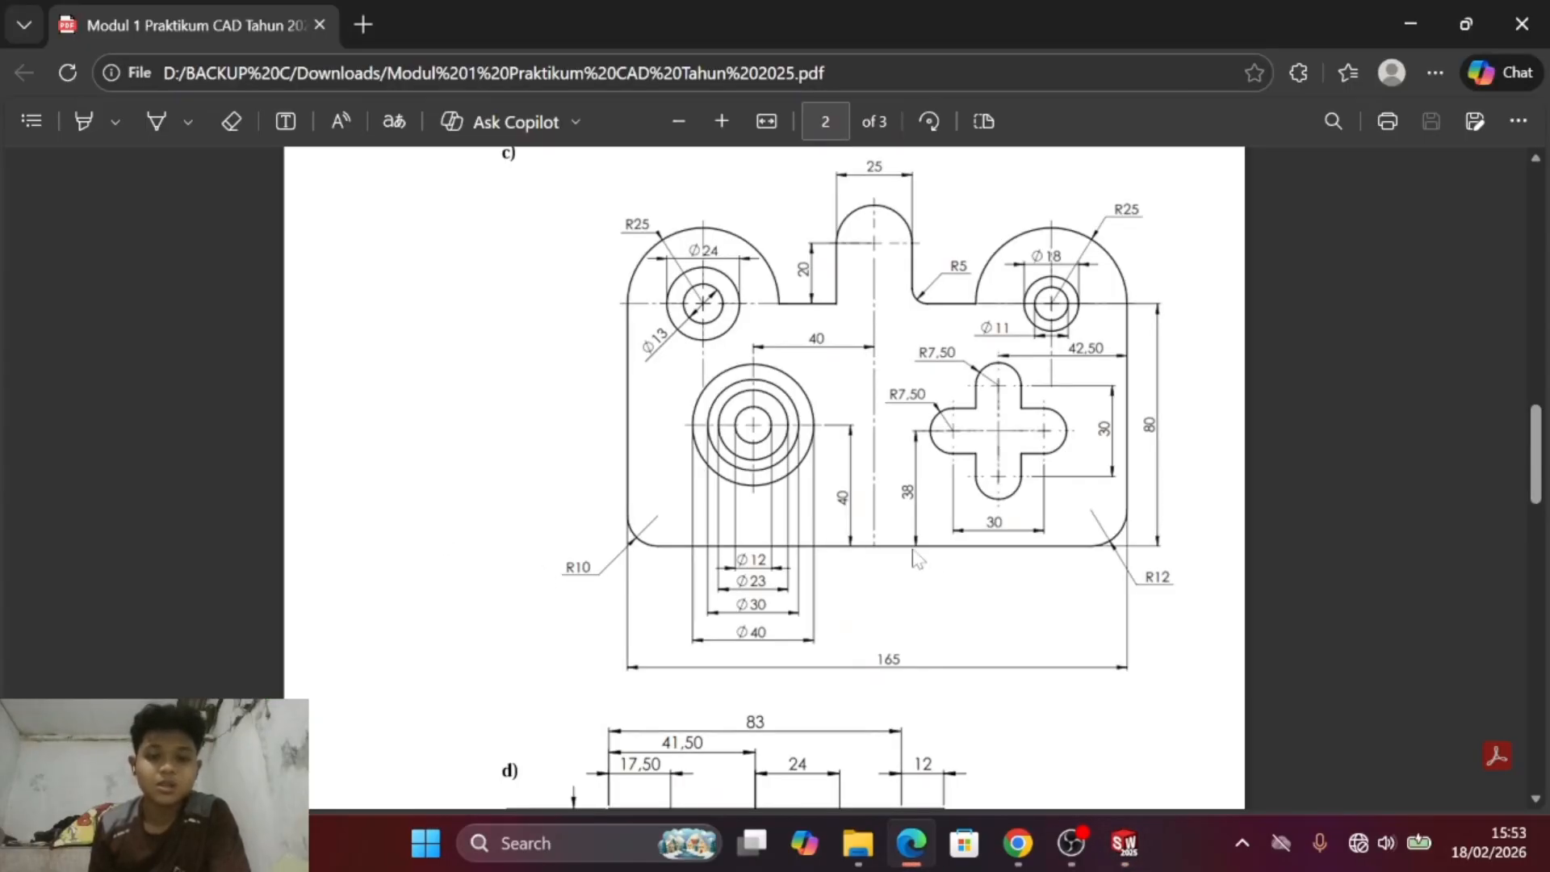
pyautogui.hotkey('alt', 'Tab')
pyautogui.hotkey('alt', 'Tab')
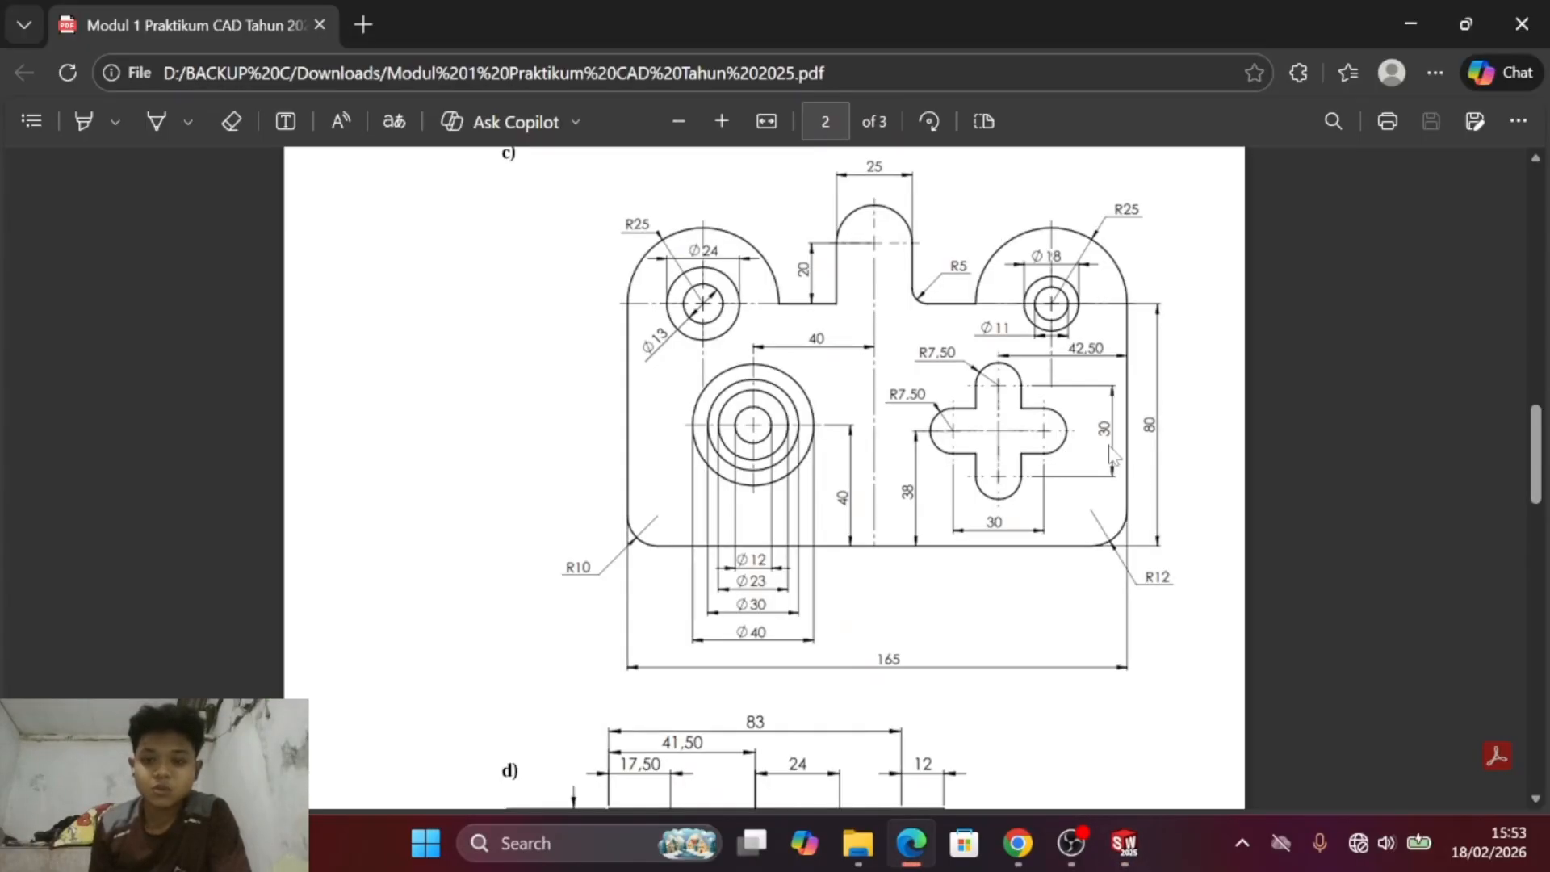
pyautogui.hotkey('alt', 'Tab')
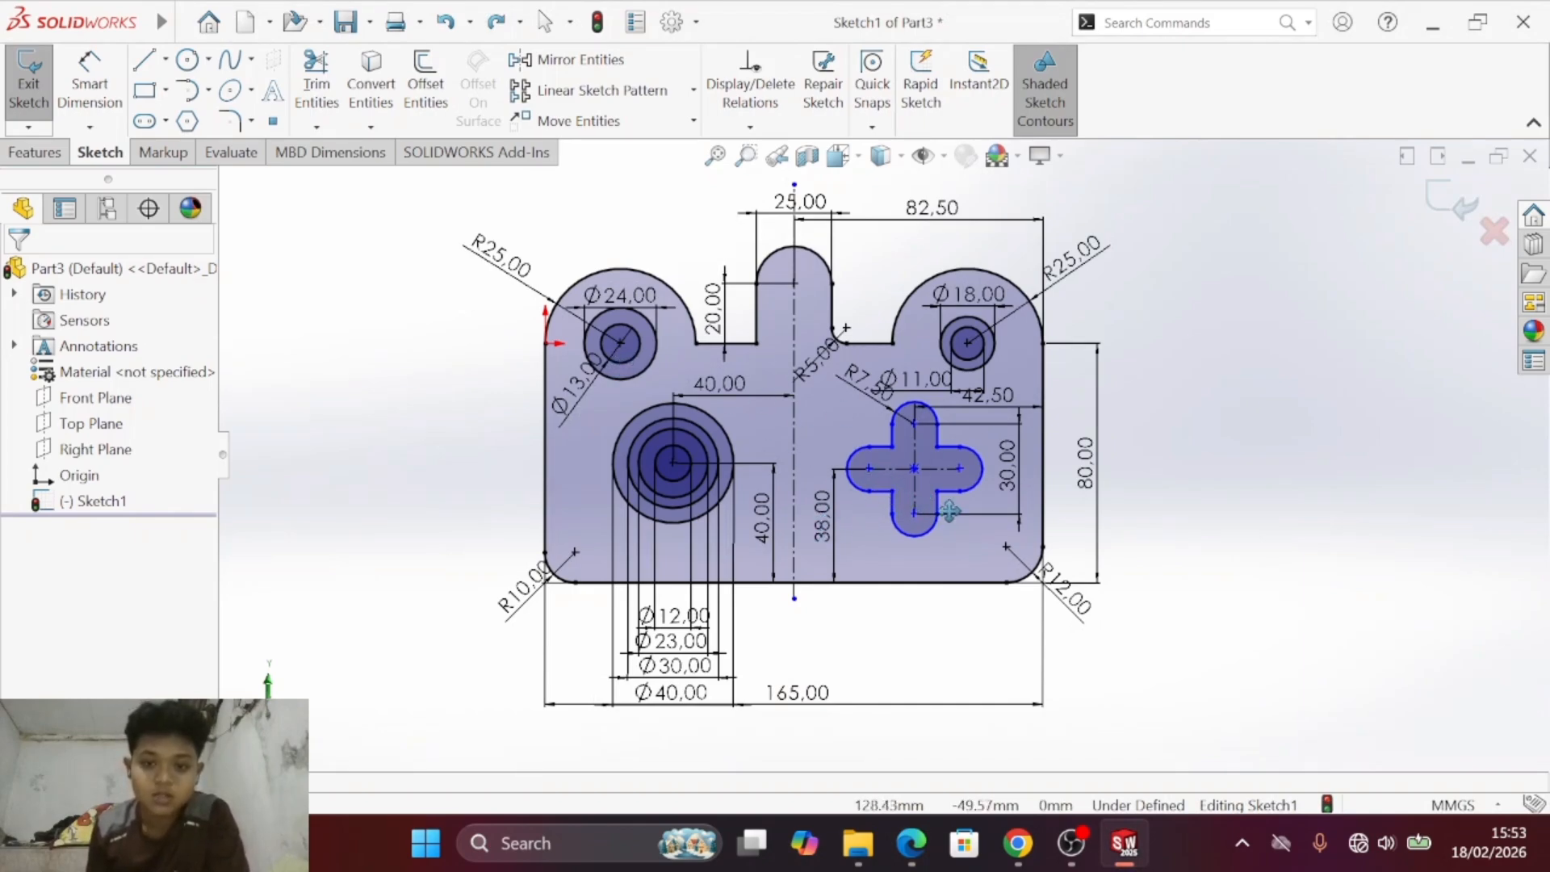
pyautogui.hotkey('alt', 'Tab')
pyautogui.hotkey('alt', 'Tab')
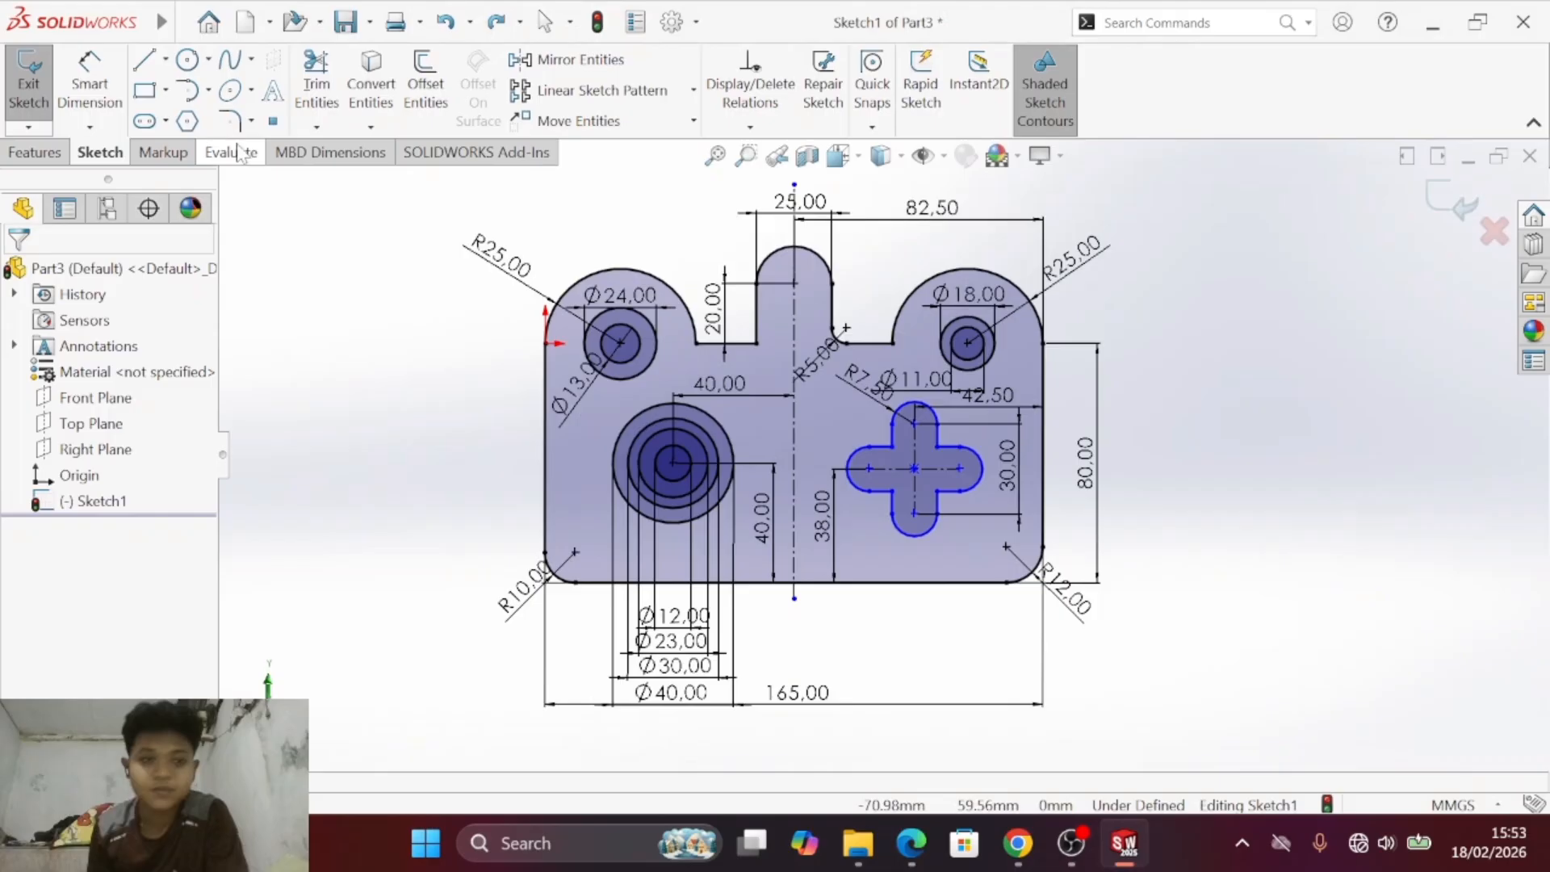
# - Dimension the cross cutout's horizontal centre-to-centre length, placing the dimension below the cross as in the PDF drawing
pyautogui.click(105, 83)
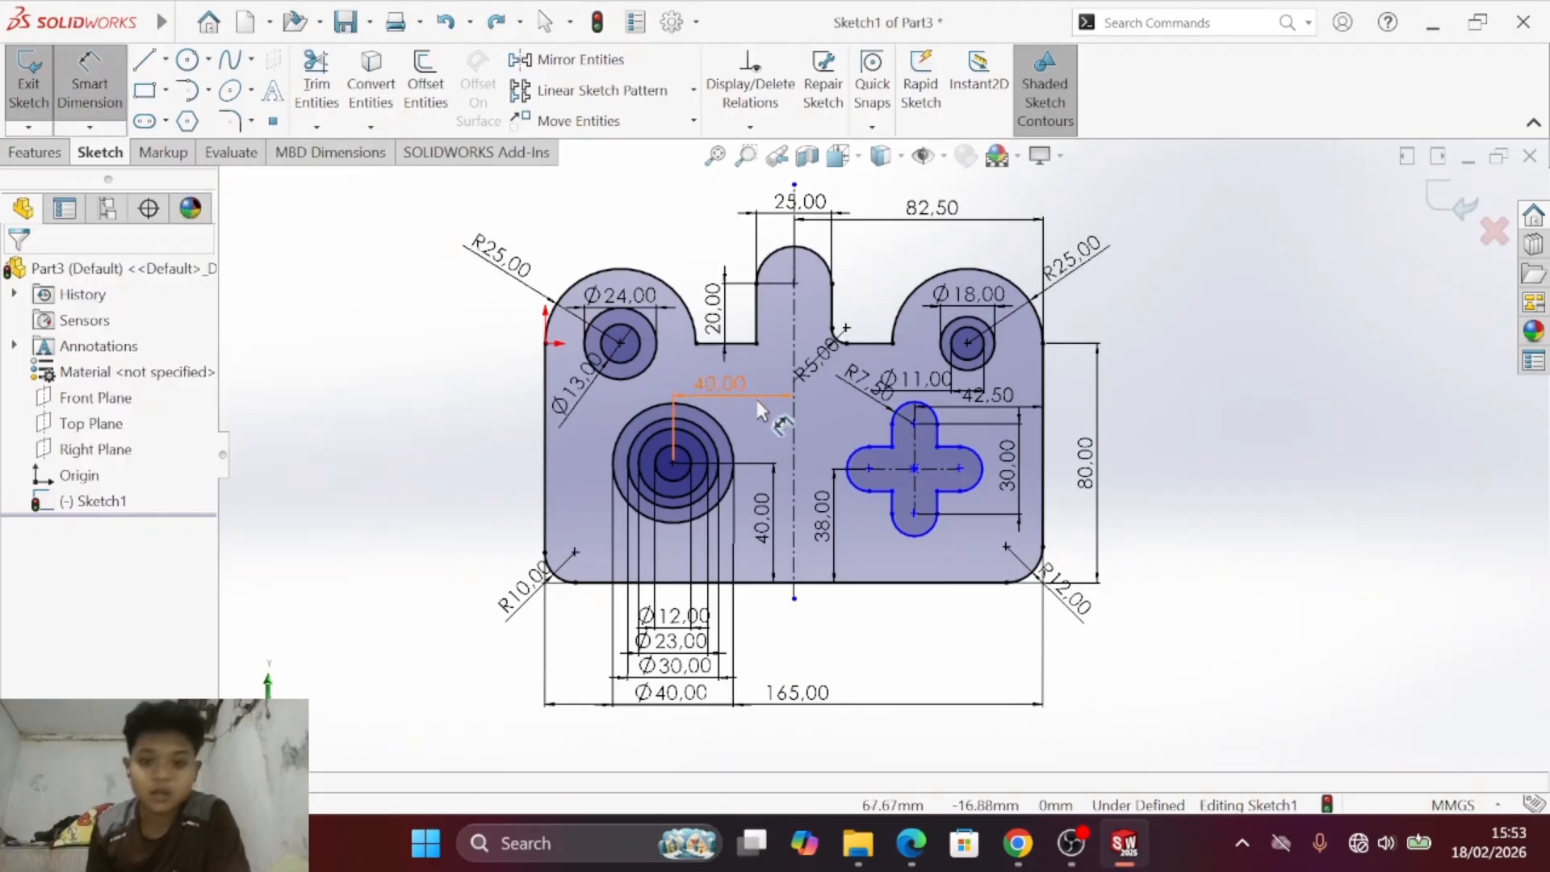
pyautogui.click(885, 467)
pyautogui.click(920, 579)
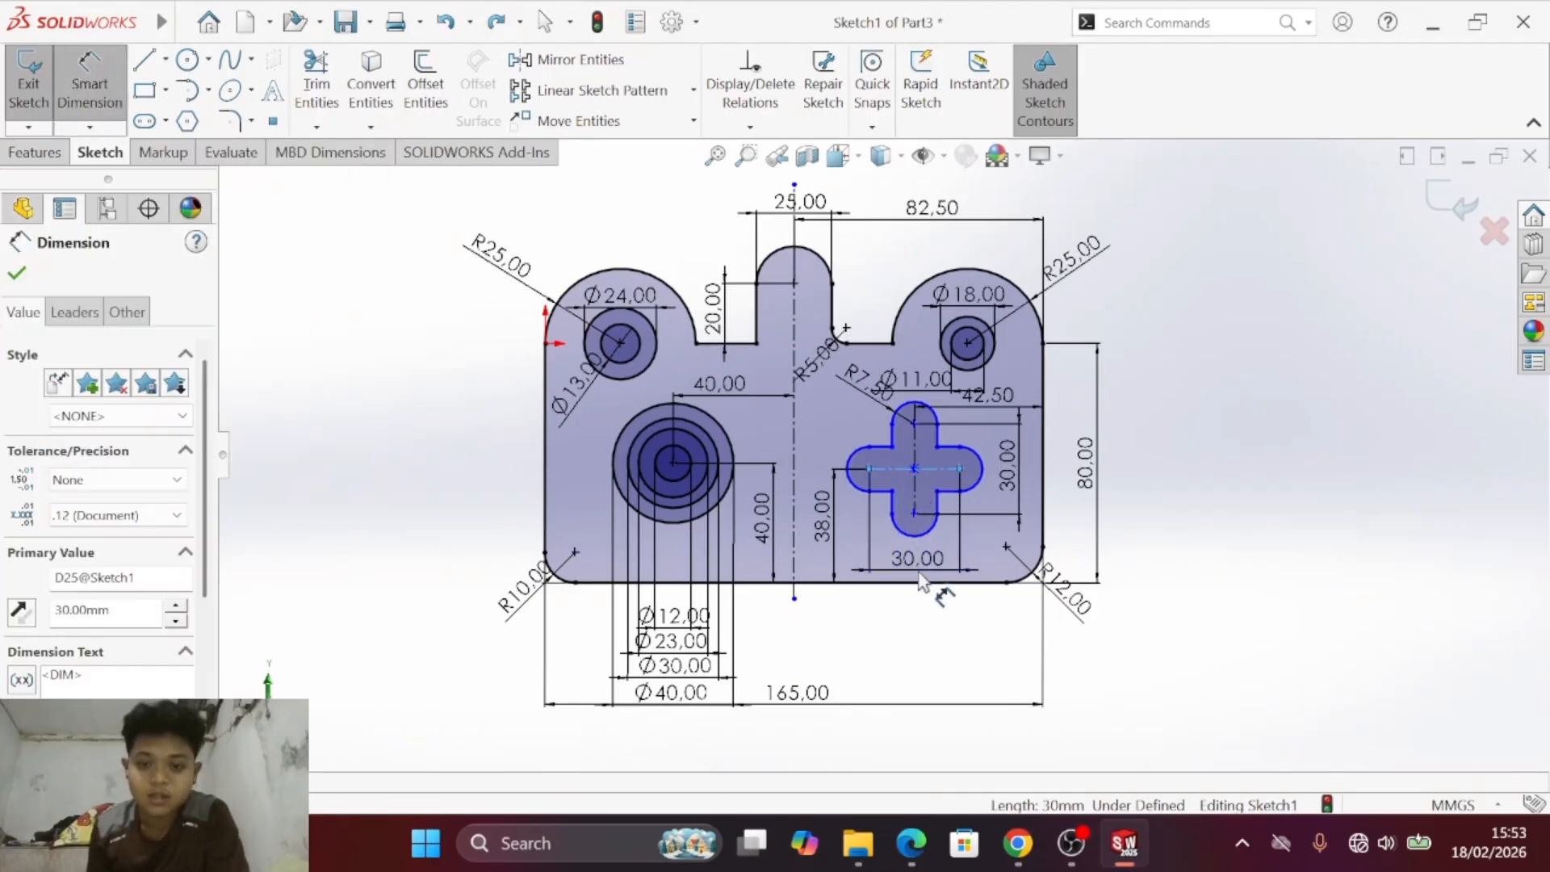
pyautogui.click(819, 540)
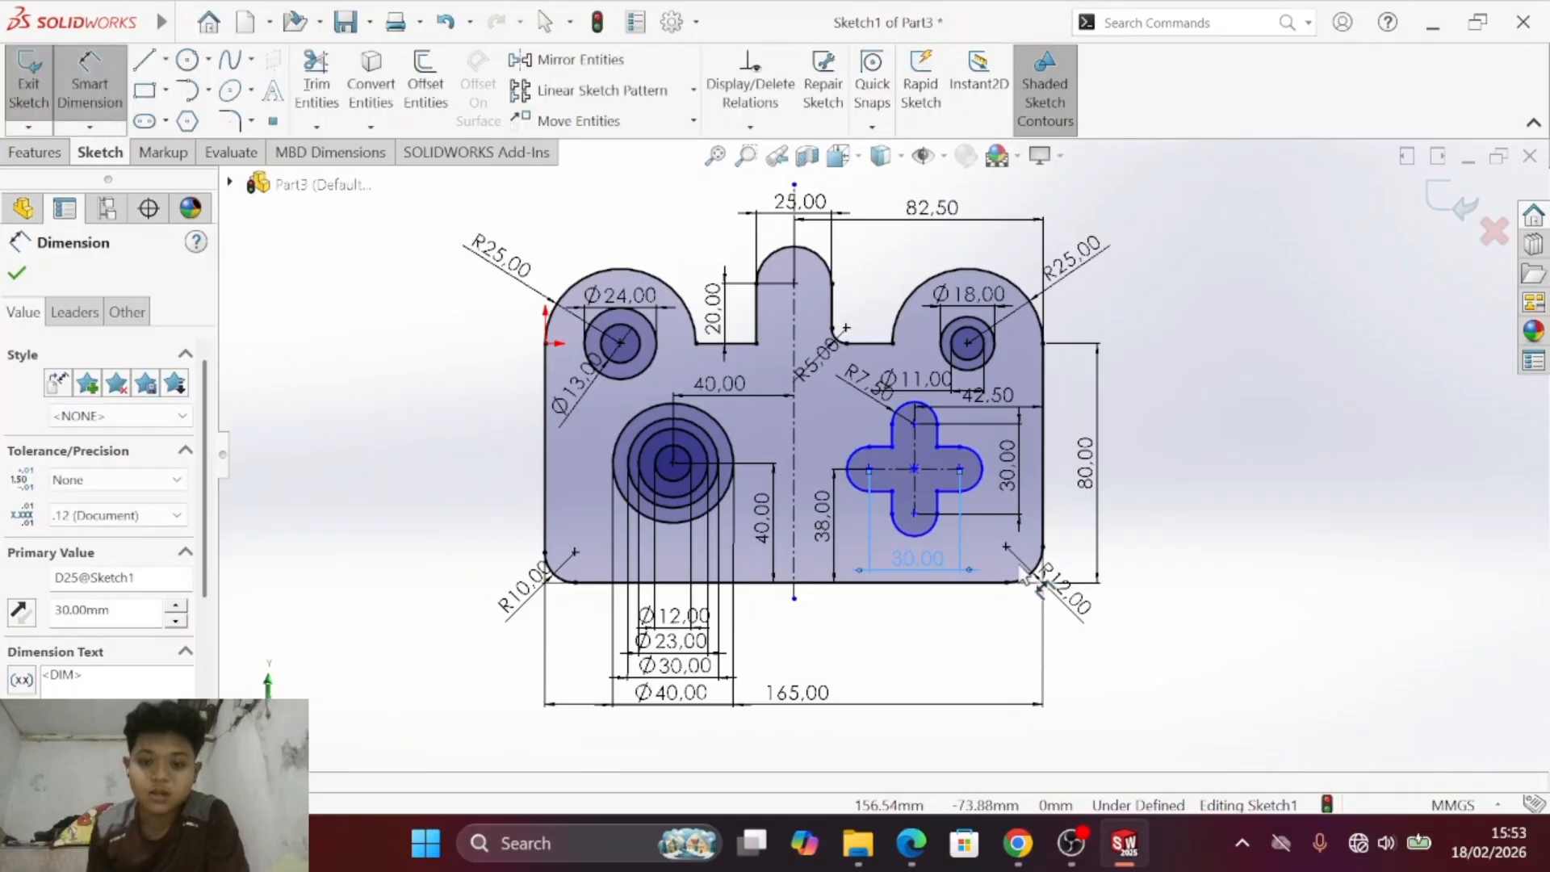
# - Recheck the whole plate against drawing c) in the PDF and inspect the cross cutout closely for missing dimensions
pyautogui.hotkey('alt', 'Tab')
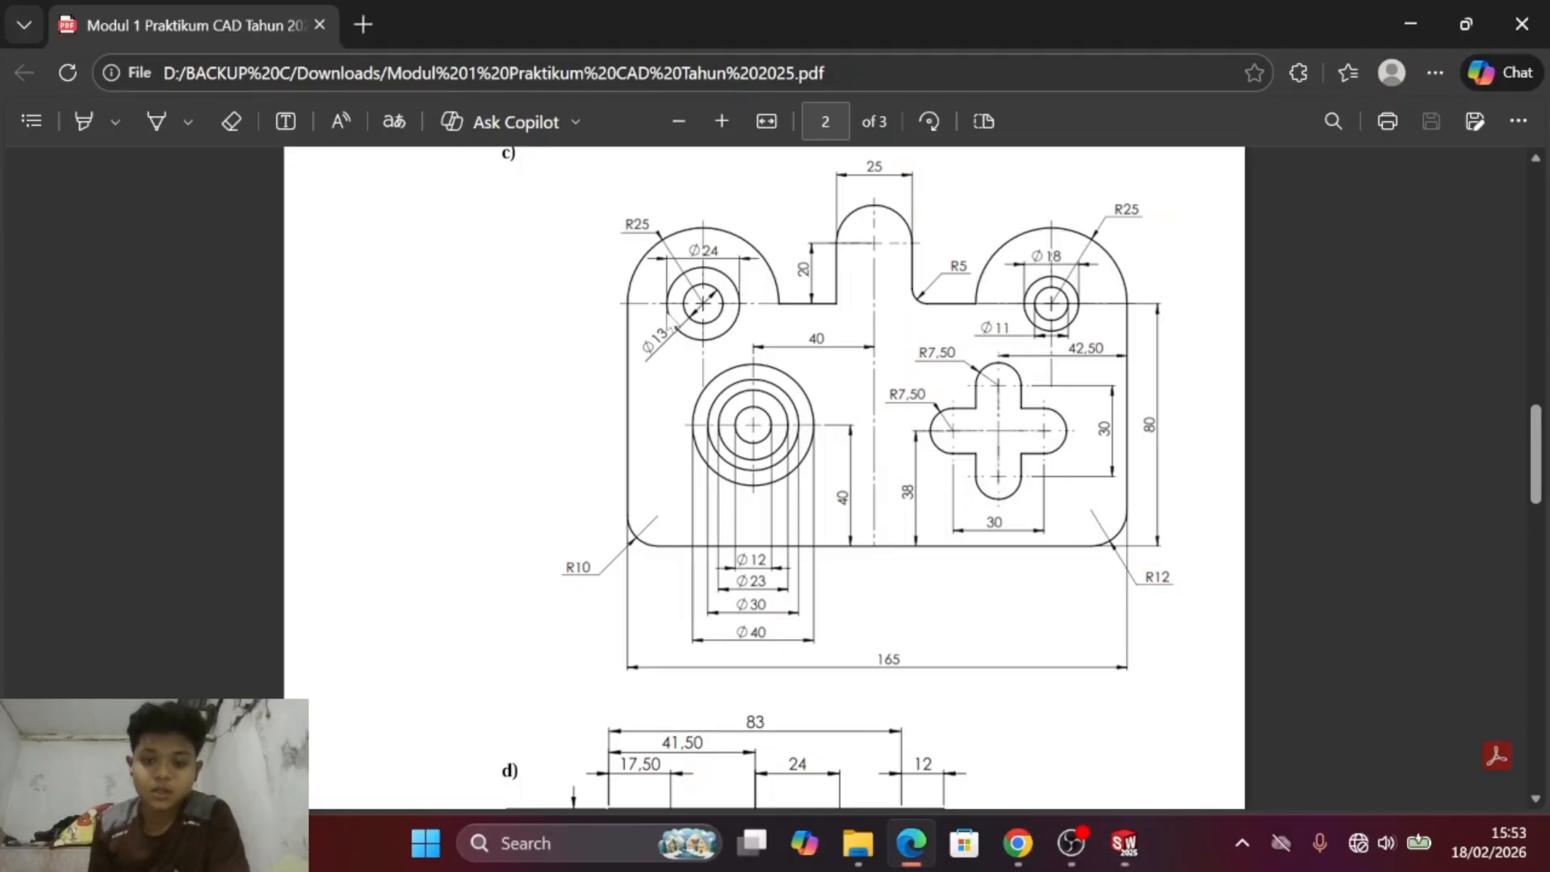
pyautogui.hotkey('alt', 'Tab')
pyautogui.hotkey('alt', 'Tab')
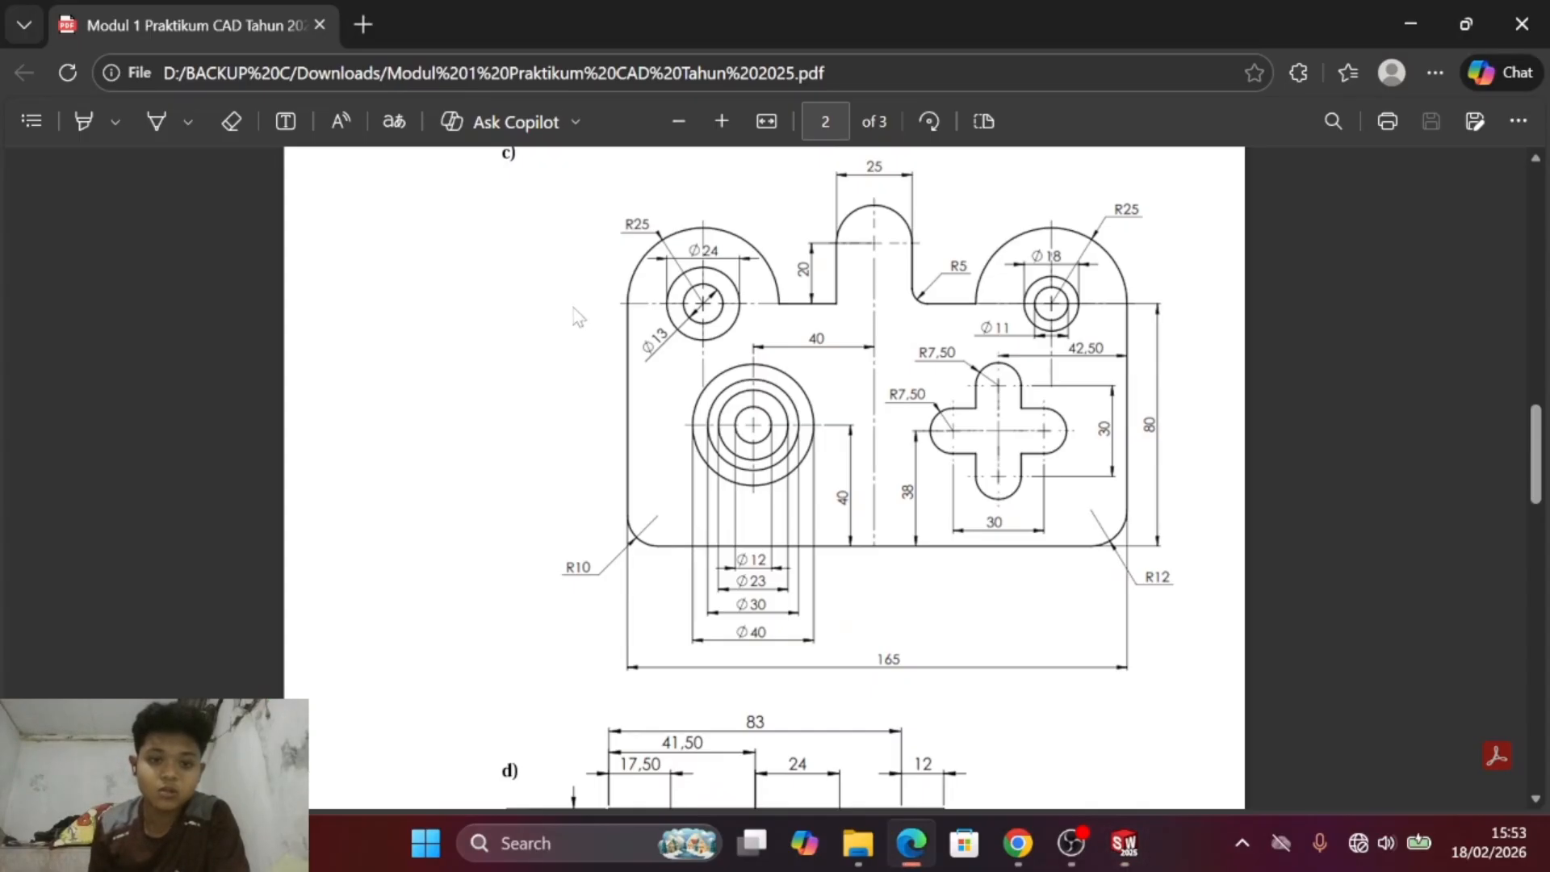
pyautogui.hotkey('alt', 'Tab')
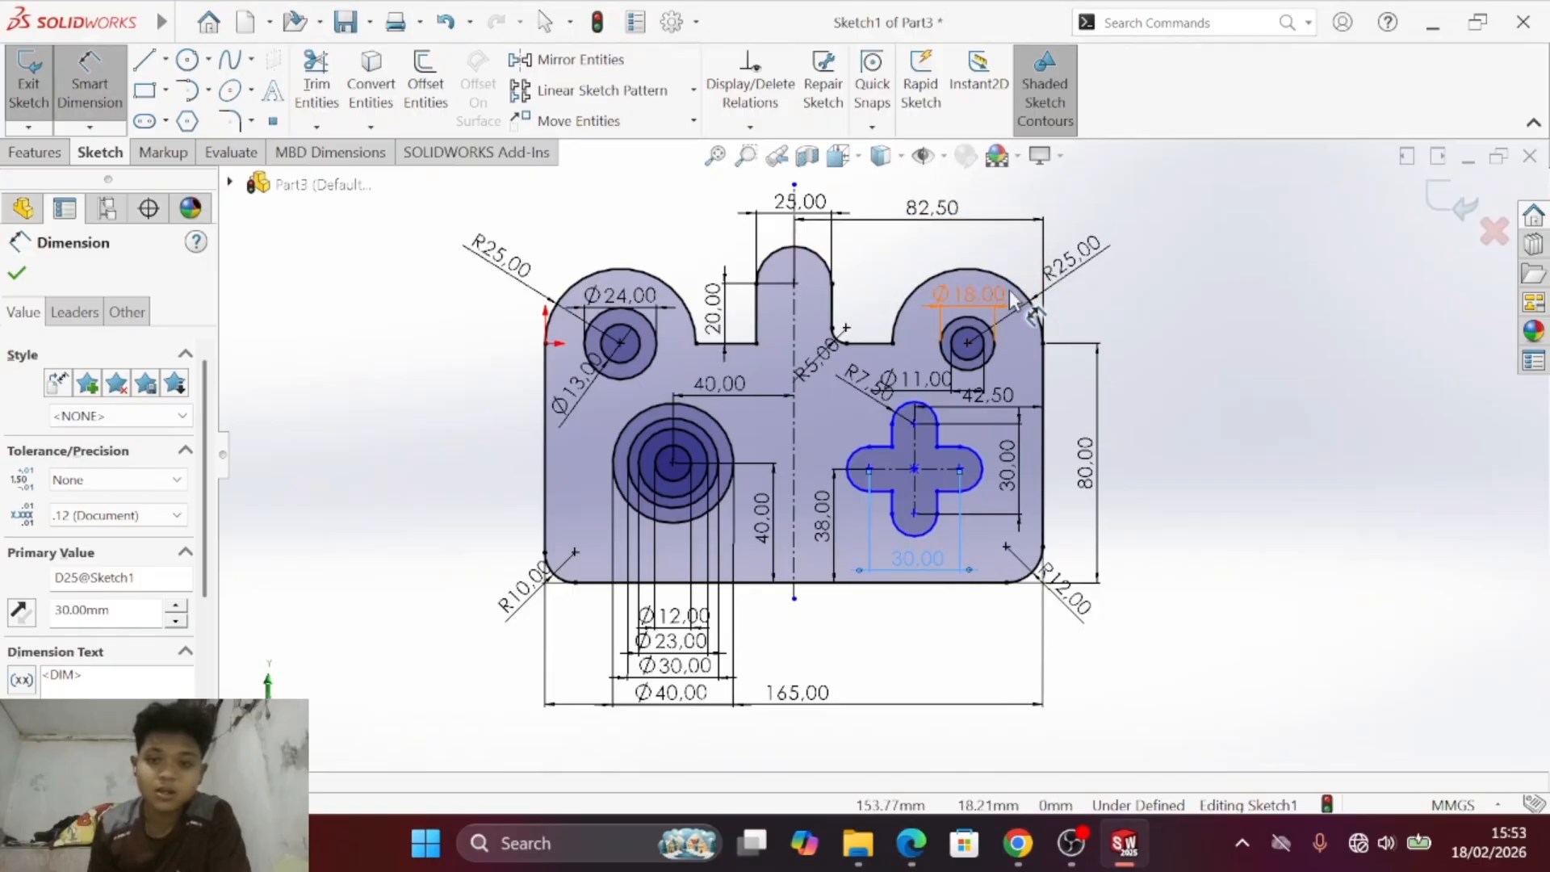
pyautogui.hotkey('alt', 'Tab')
pyautogui.hotkey('alt', 'Tab')
pyautogui.scroll(-2, 1065, 347)
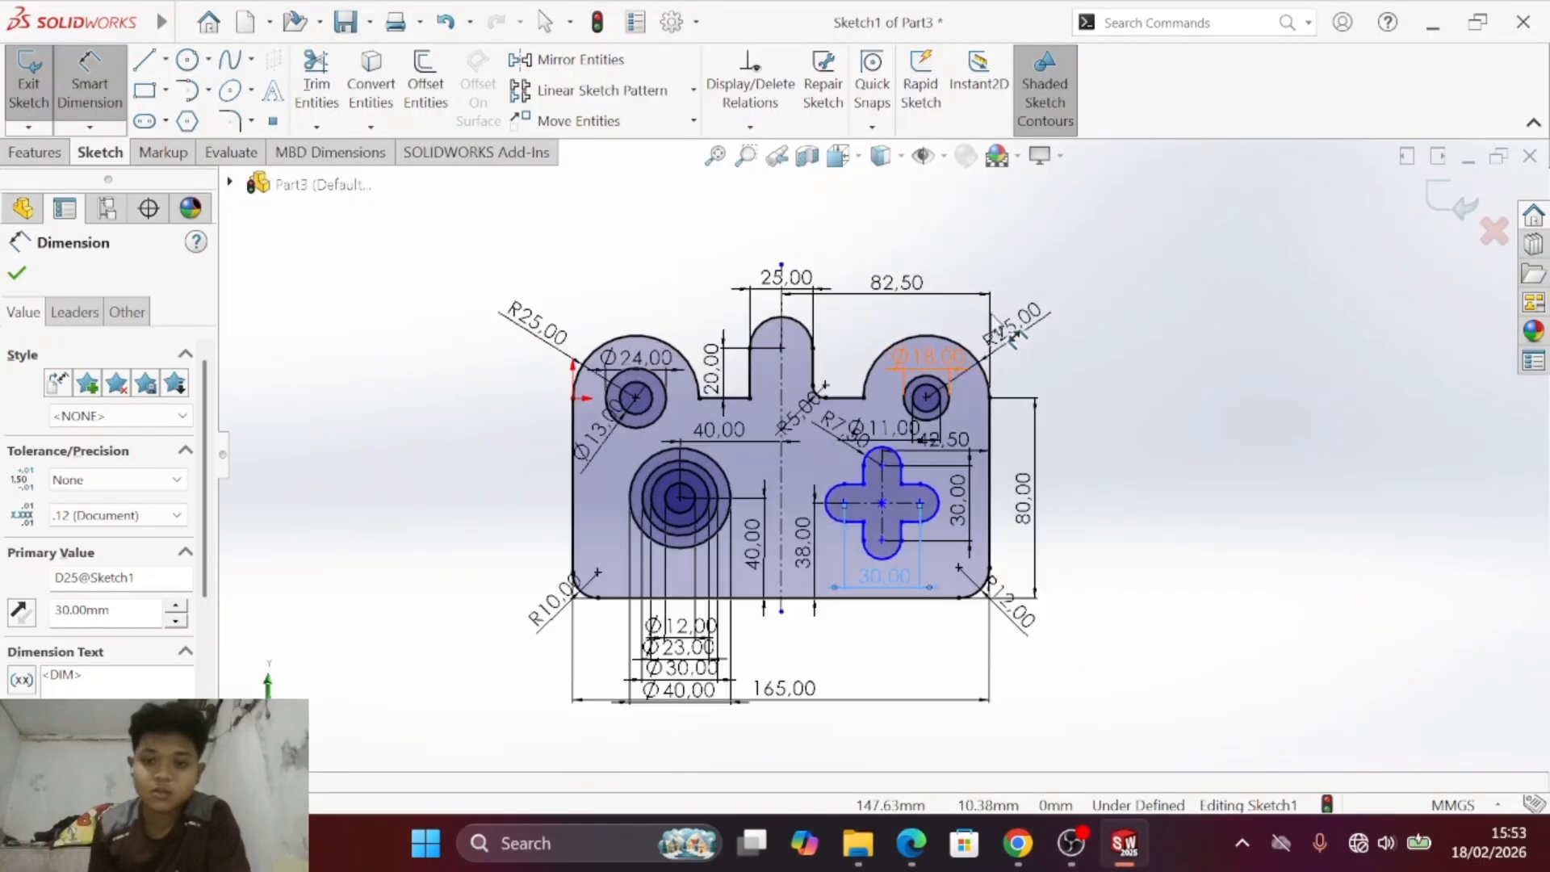
pyautogui.press('s')
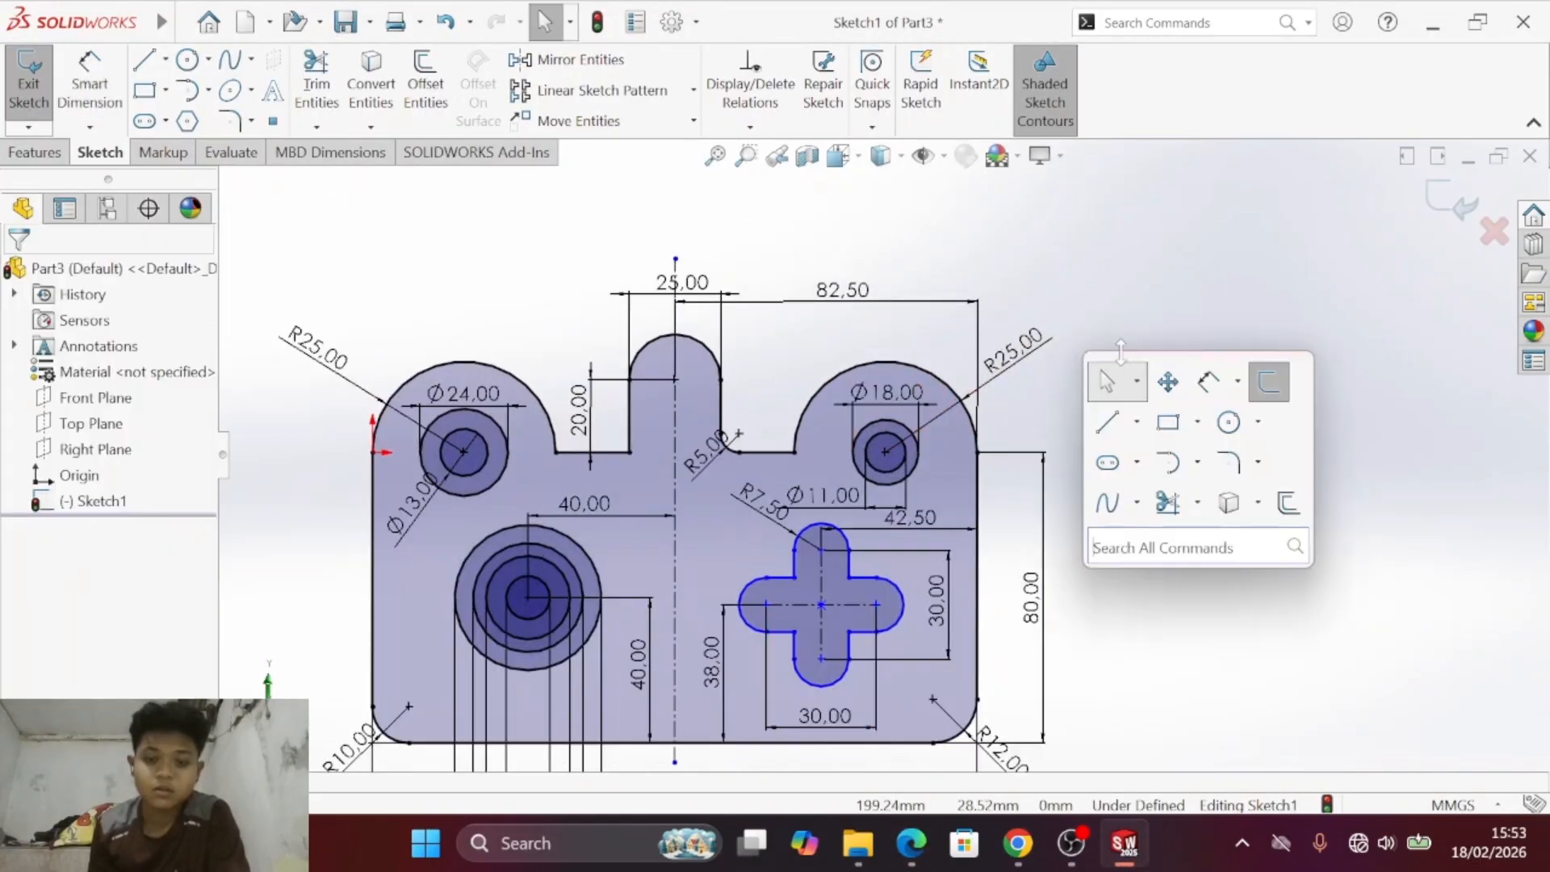
pyautogui.keyDown('ctrl'); pyautogui.moveTo(1090, 431); pyautogui.dragTo(1131, 451, button='middle'); pyautogui.keyUp('ctrl')
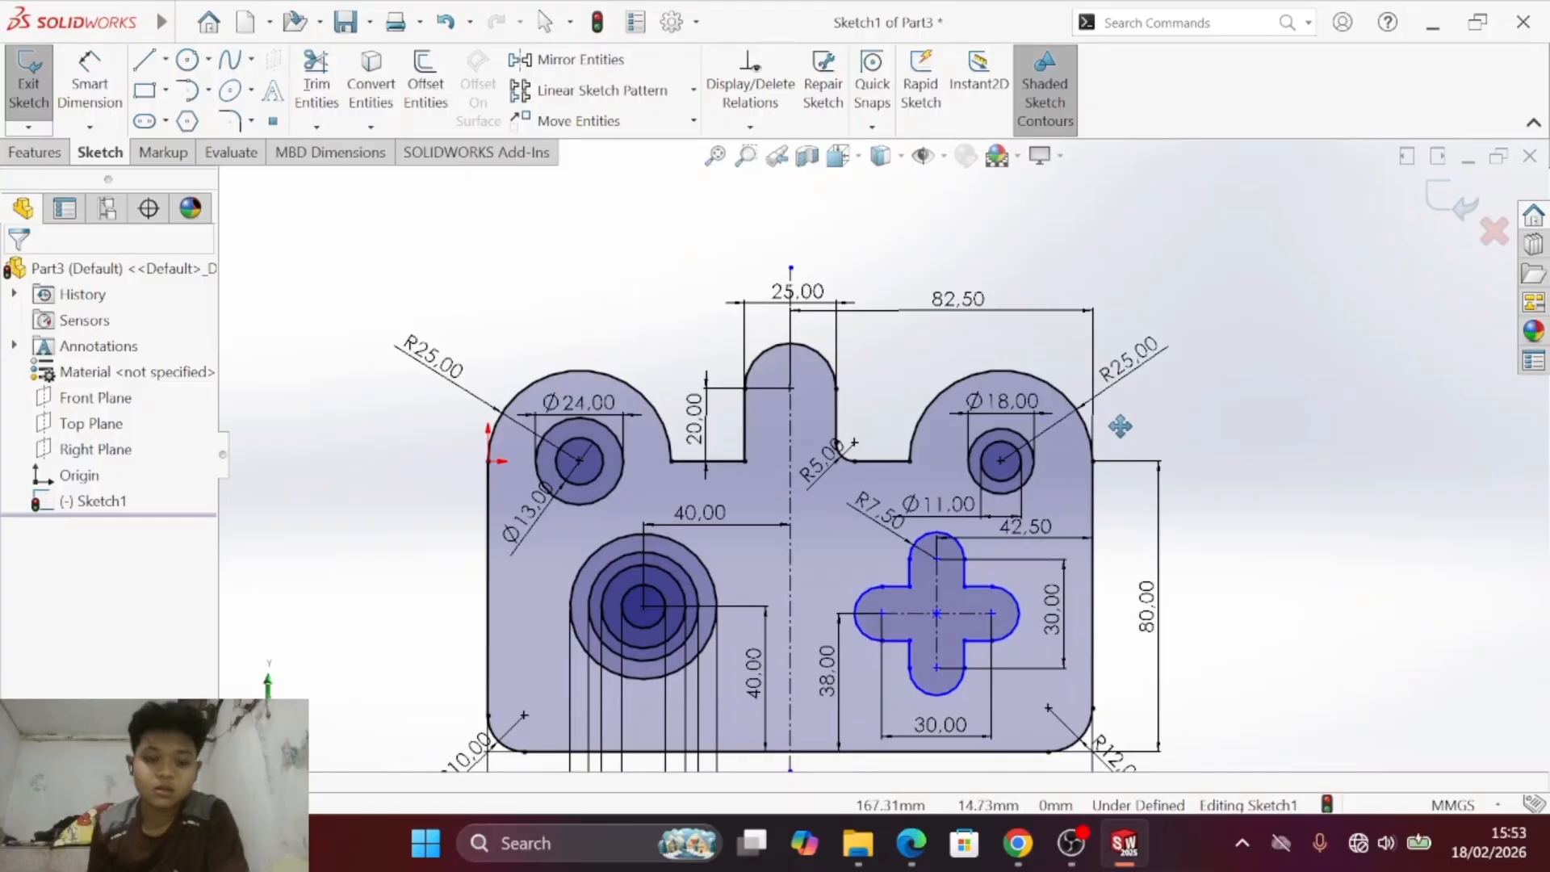
pyautogui.hotkey('alt', 'Tab')
pyautogui.hotkey('alt', 'Tab')
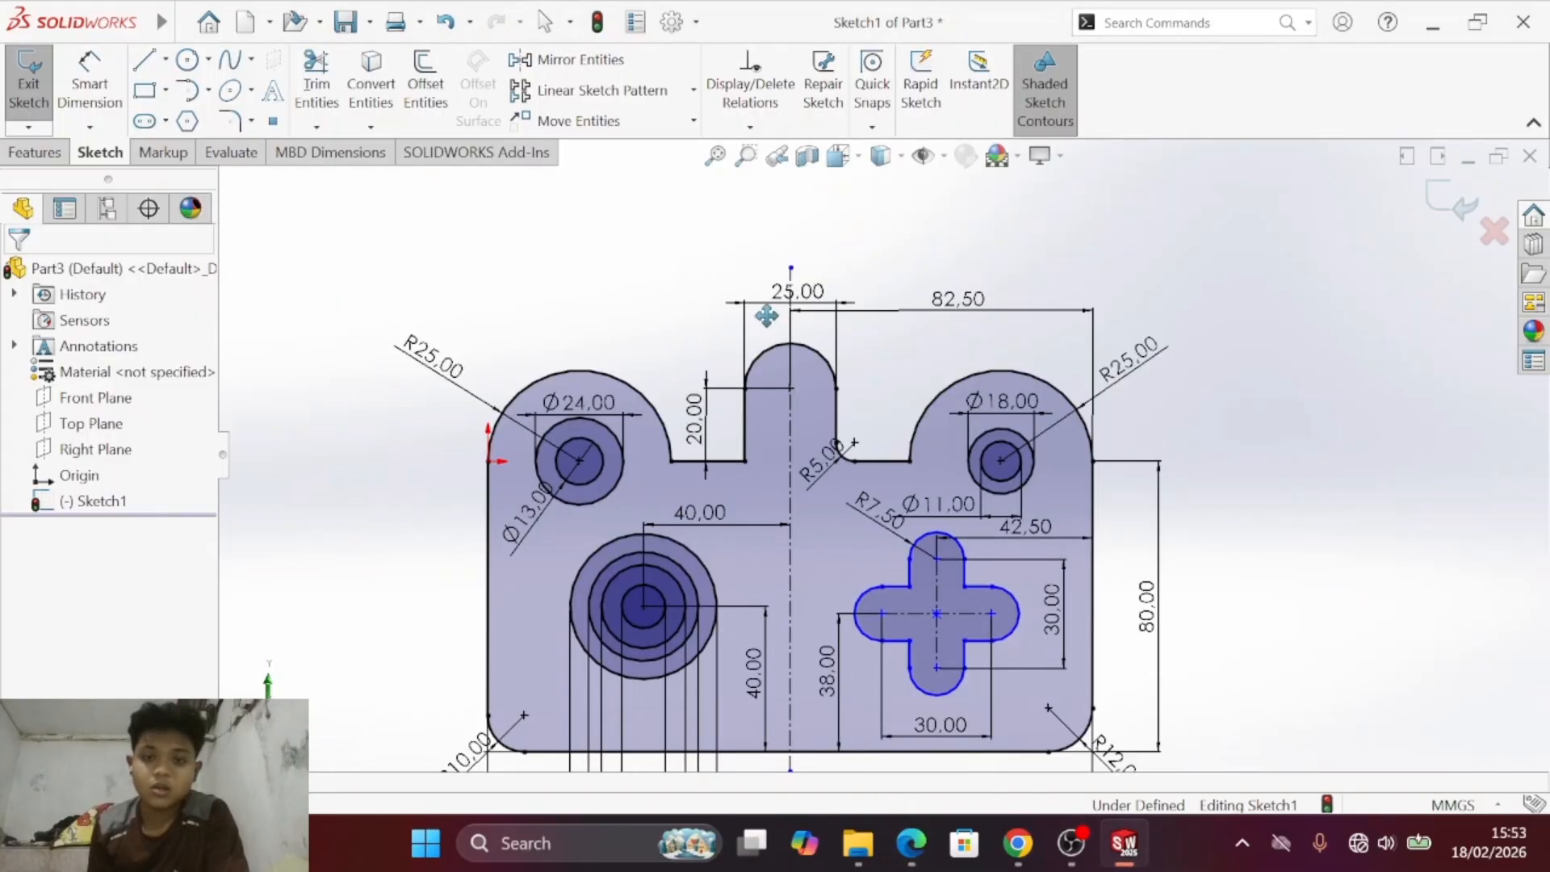
pyautogui.keyDown('ctrl'); pyautogui.moveTo(817, 424); pyautogui.dragTo(793, 255, button='middle'); pyautogui.keyUp('ctrl')
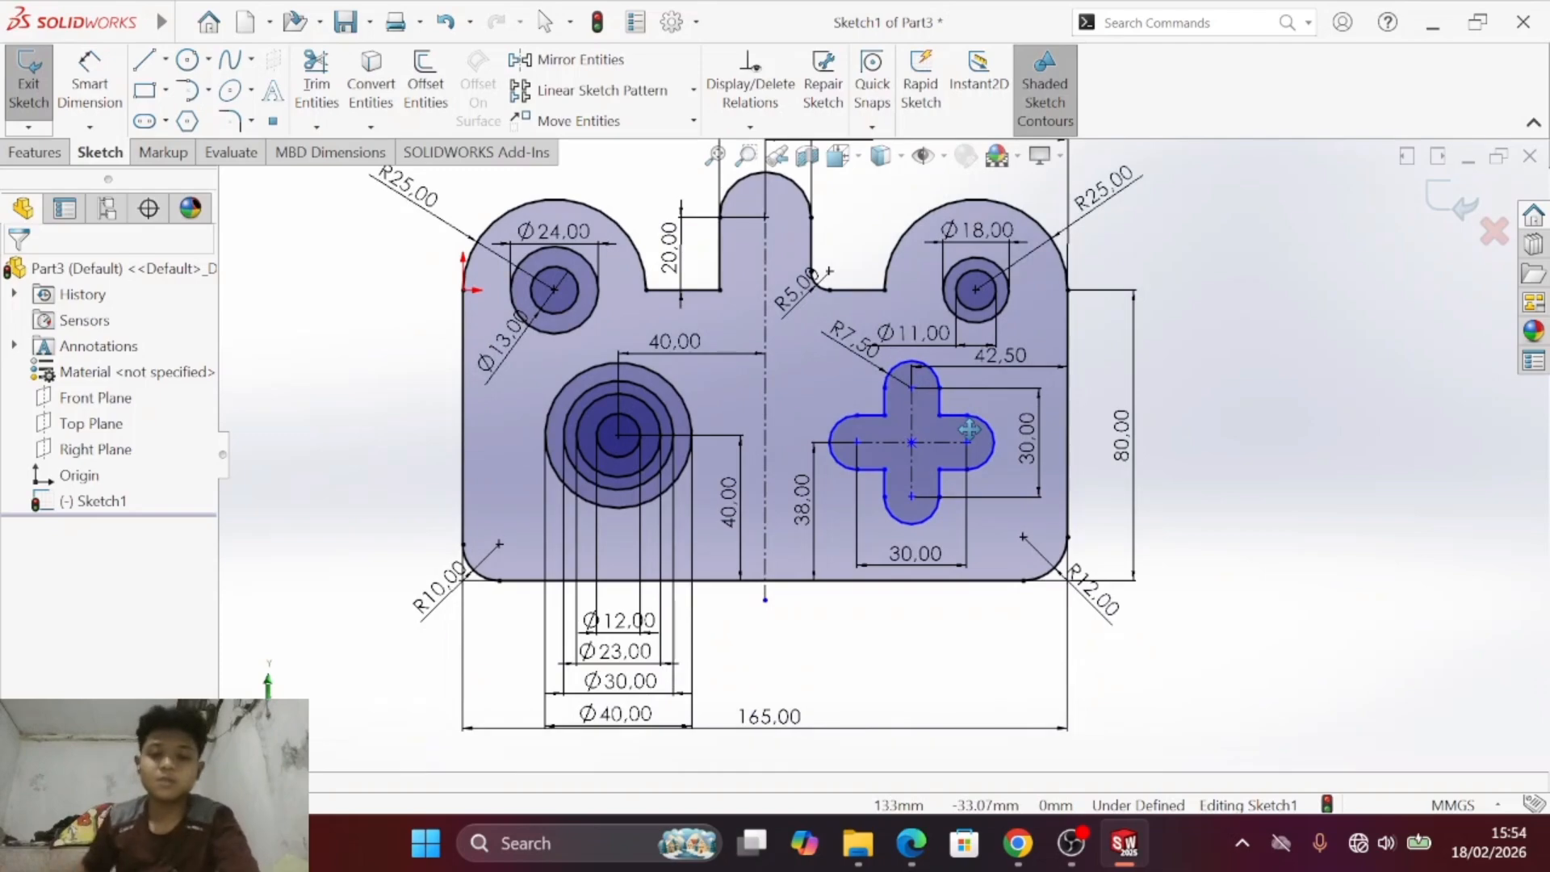
pyautogui.scroll(-5, 849, 395)
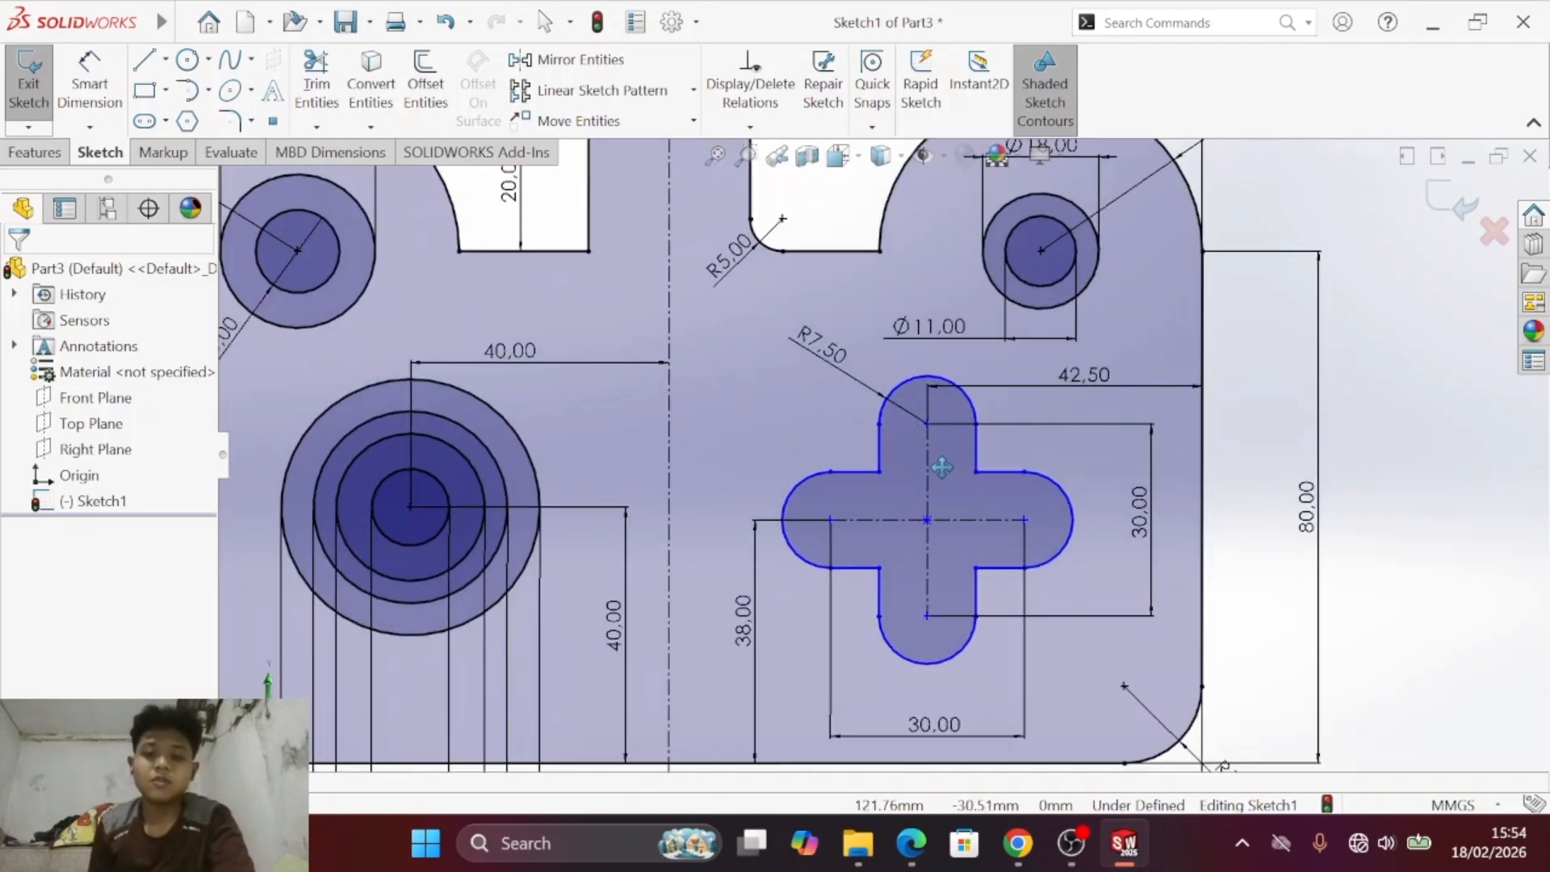
pyautogui.keyDown('ctrl'); pyautogui.moveTo(903, 465); pyautogui.dragTo(819, 398, button='middle'); pyautogui.keyUp('ctrl')
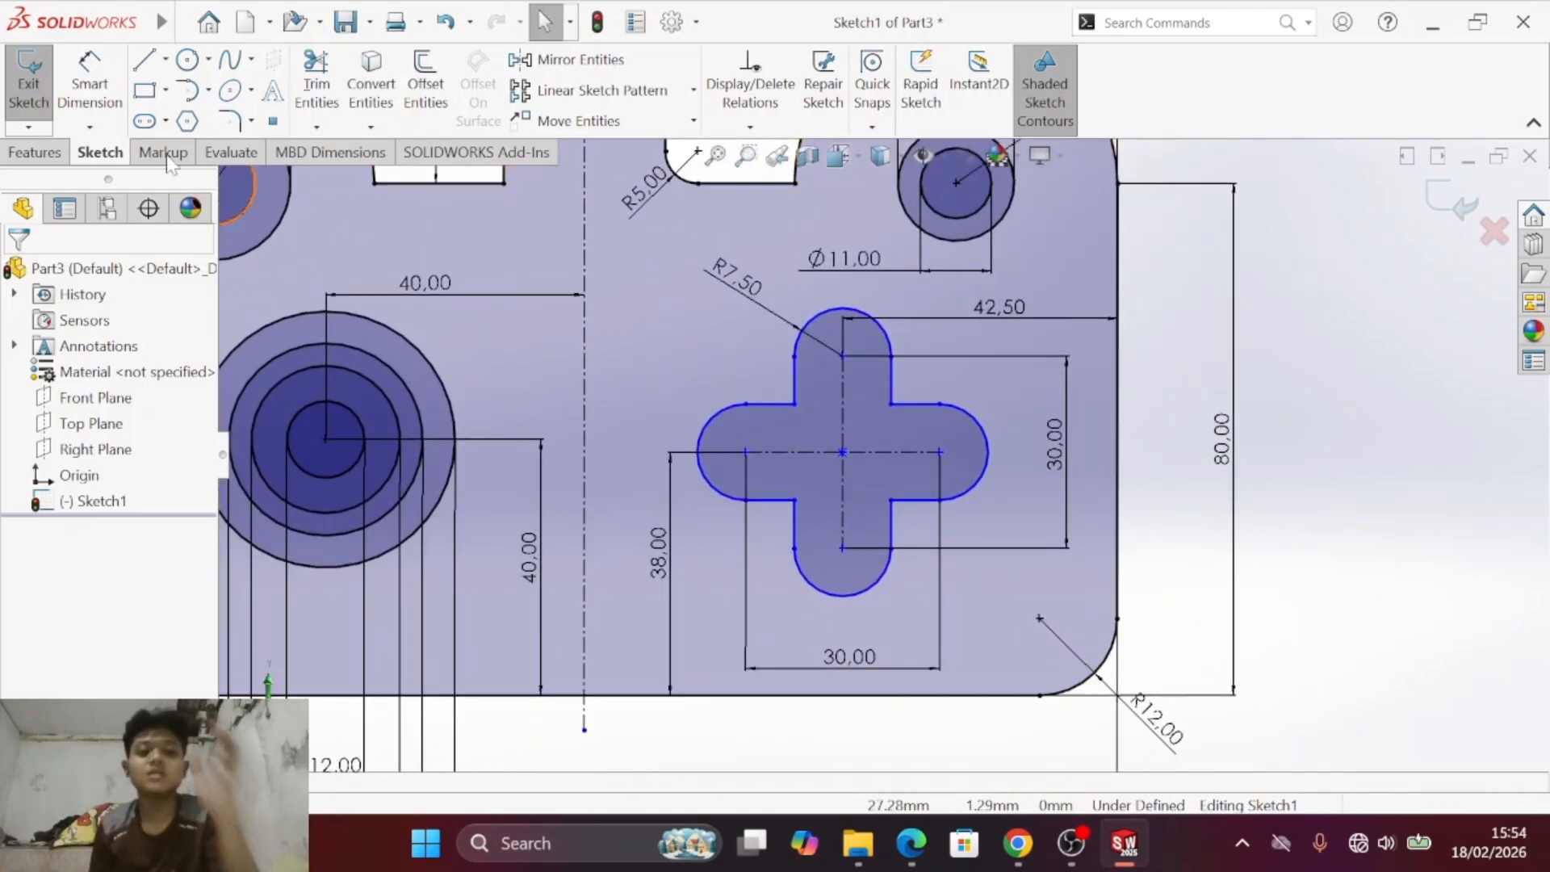
# - Dimension the horizontal distance from the cross cutout's left arc centre to the plate's right edge, placing it below the plate
pyautogui.click(90, 85)
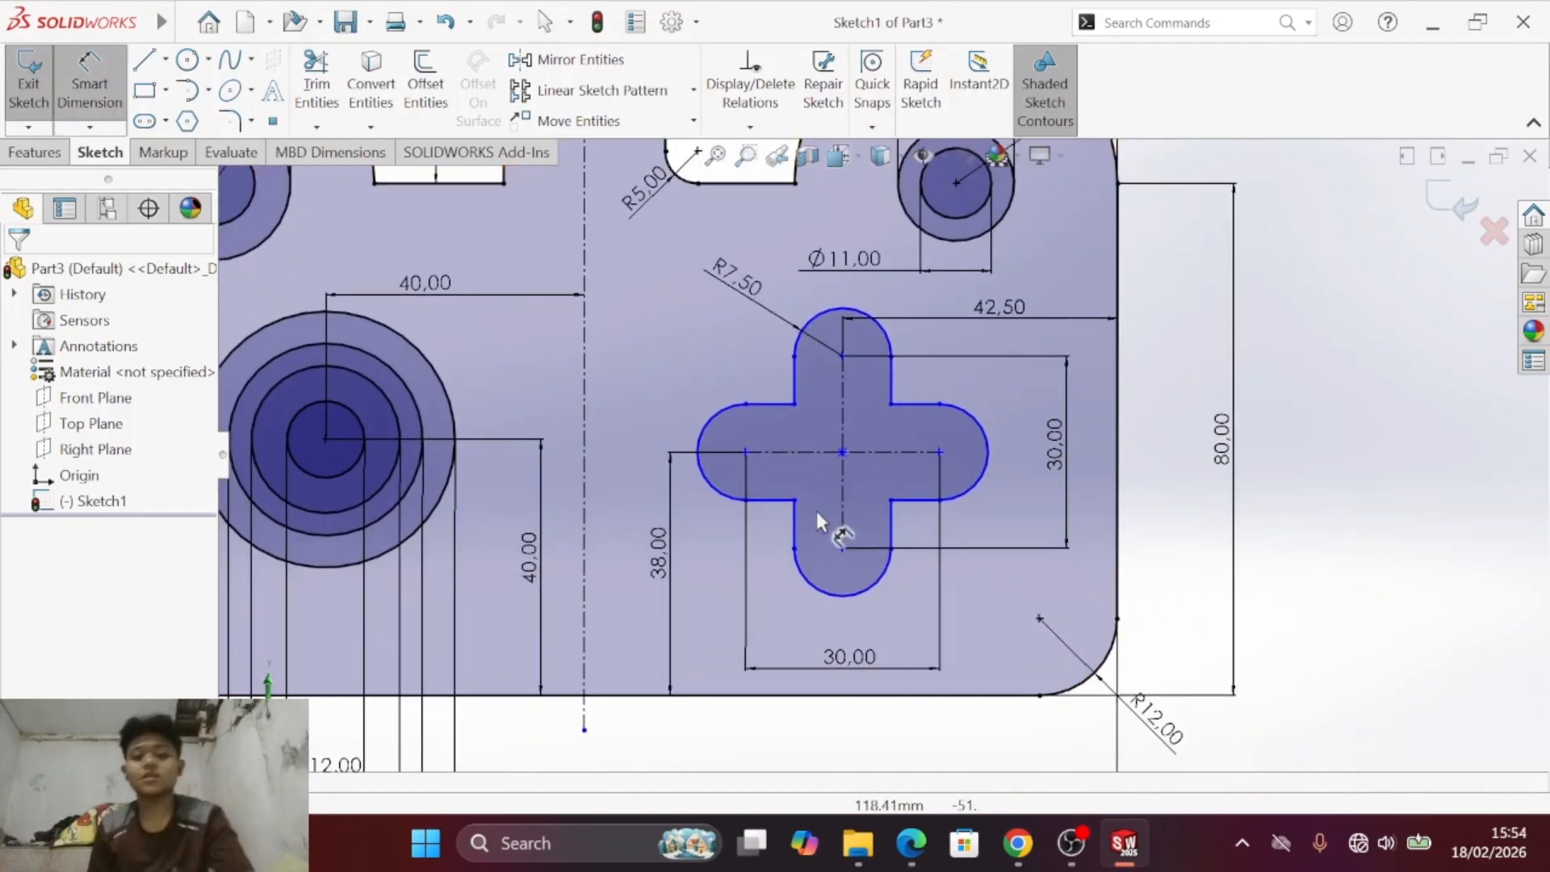
pyautogui.click(709, 441)
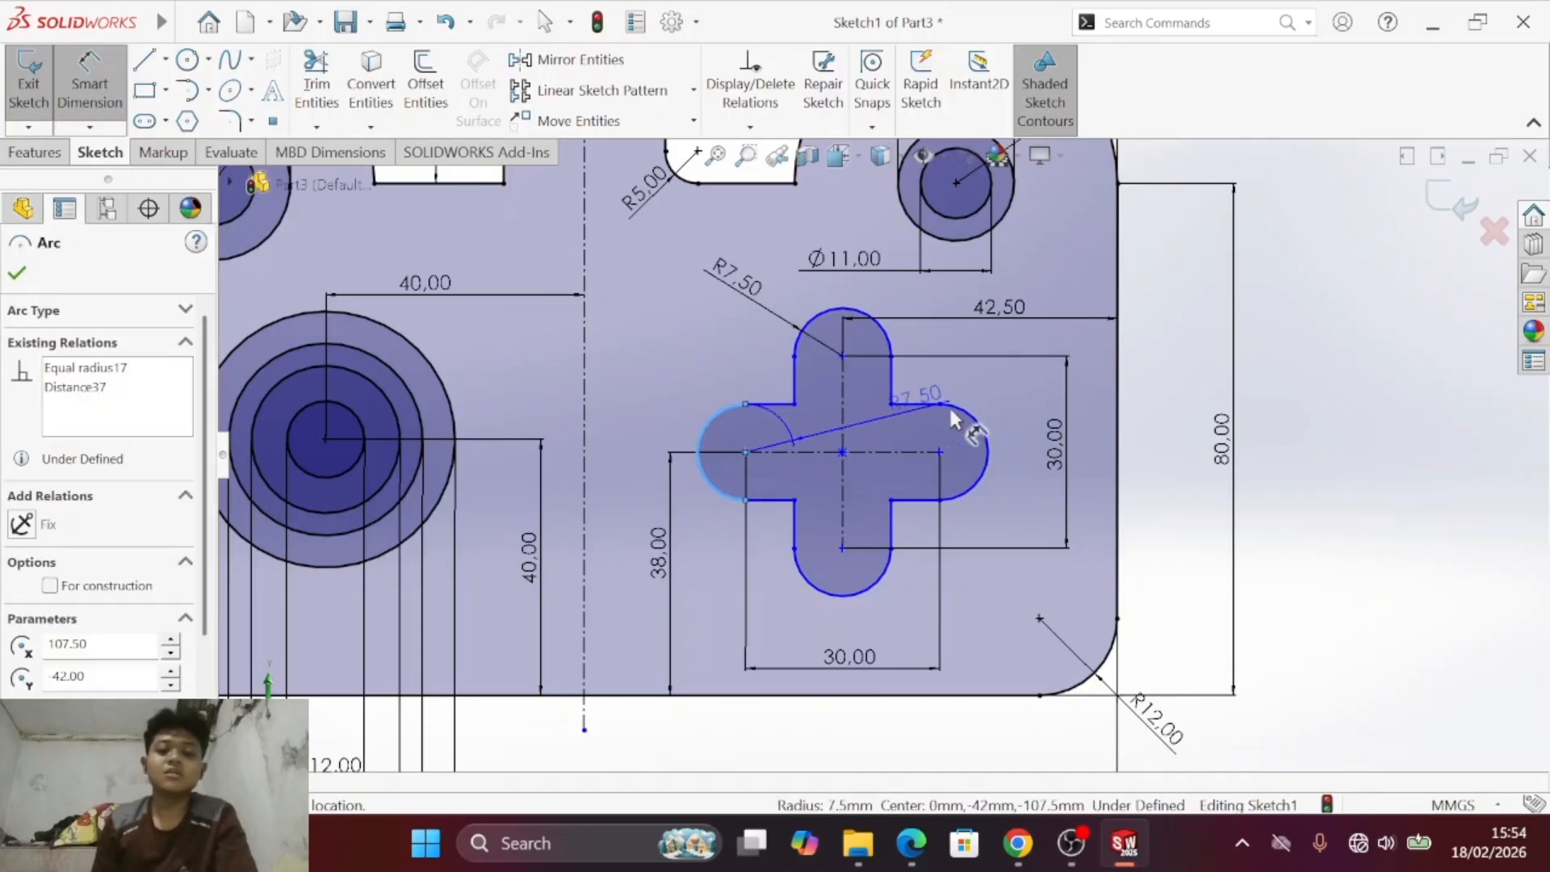
pyautogui.click(1119, 368)
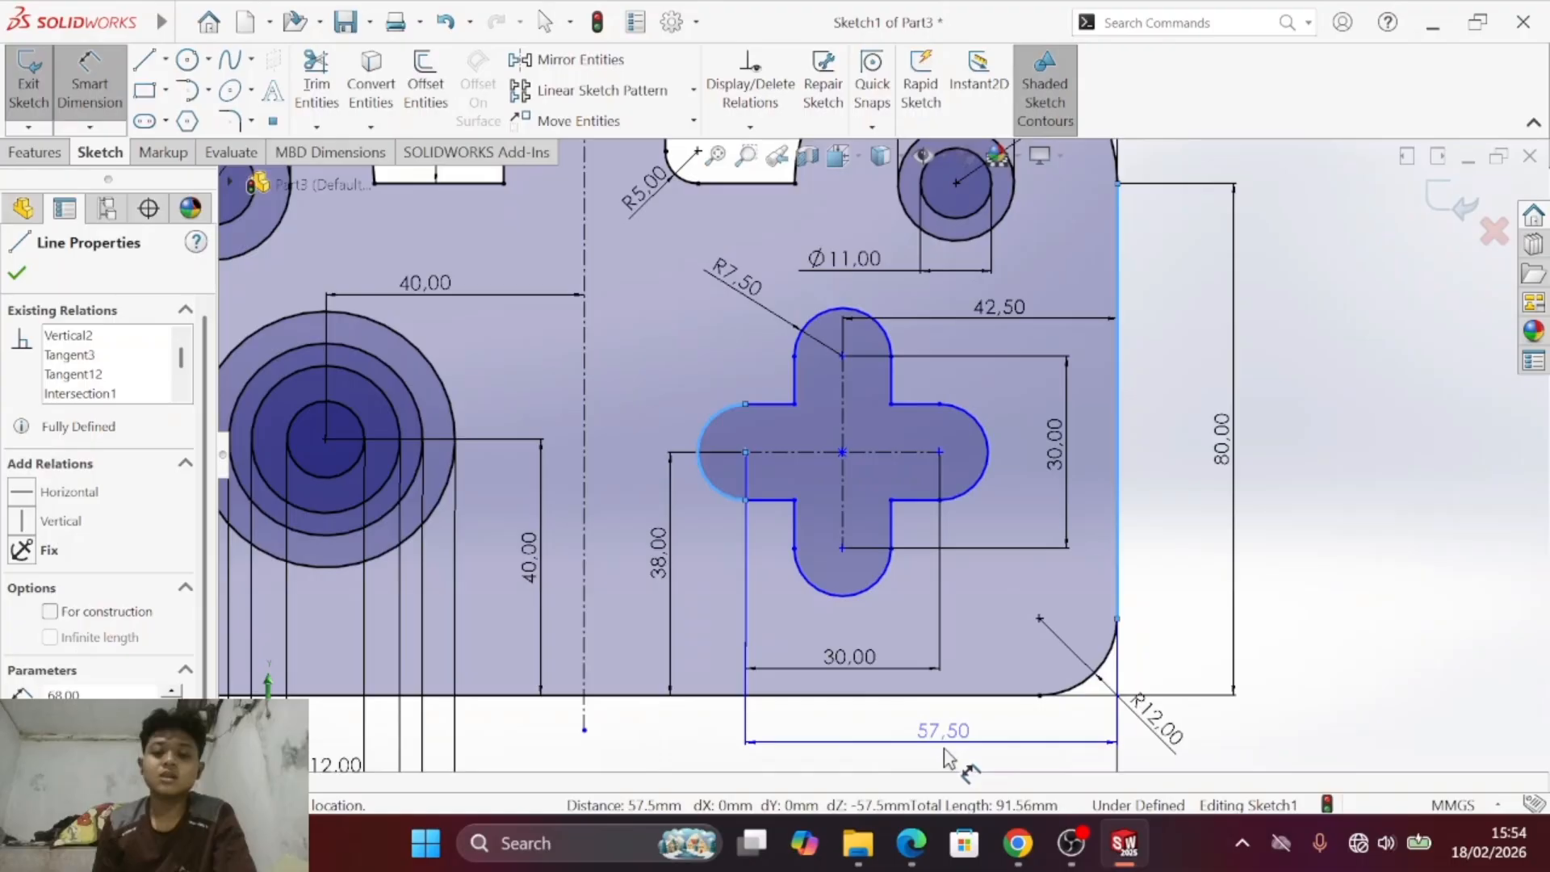
pyautogui.click(950, 755)
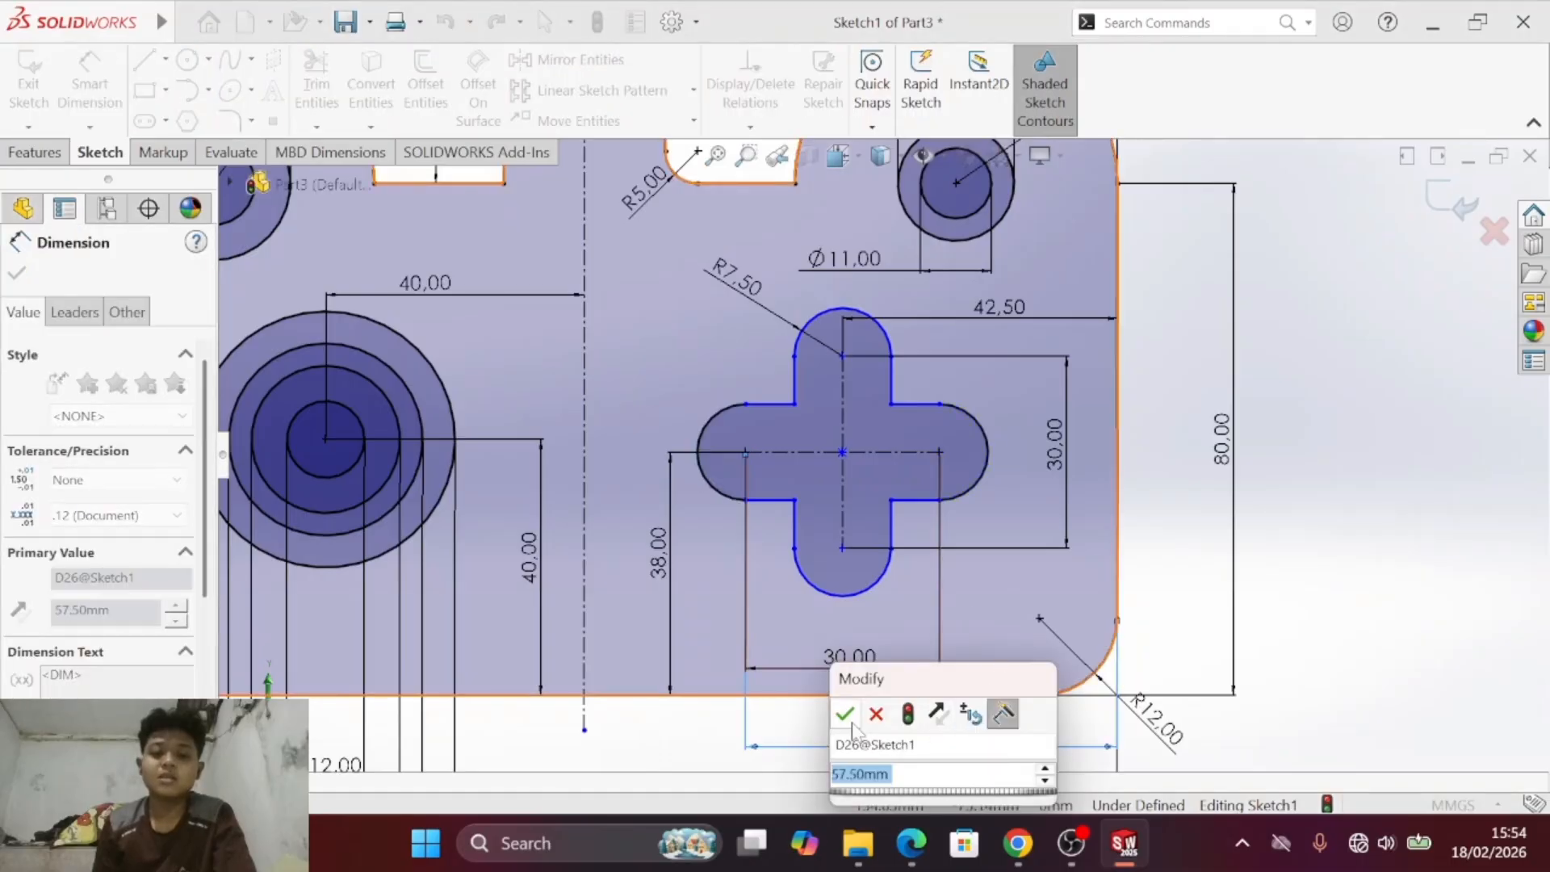
pyautogui.click(848, 717)
# - Try dimensioning the vertical distance from the cross cutout's lower arc to the plate's upper horizontal edge, then undo that dimension
pyautogui.scroll(3, 942, 482)
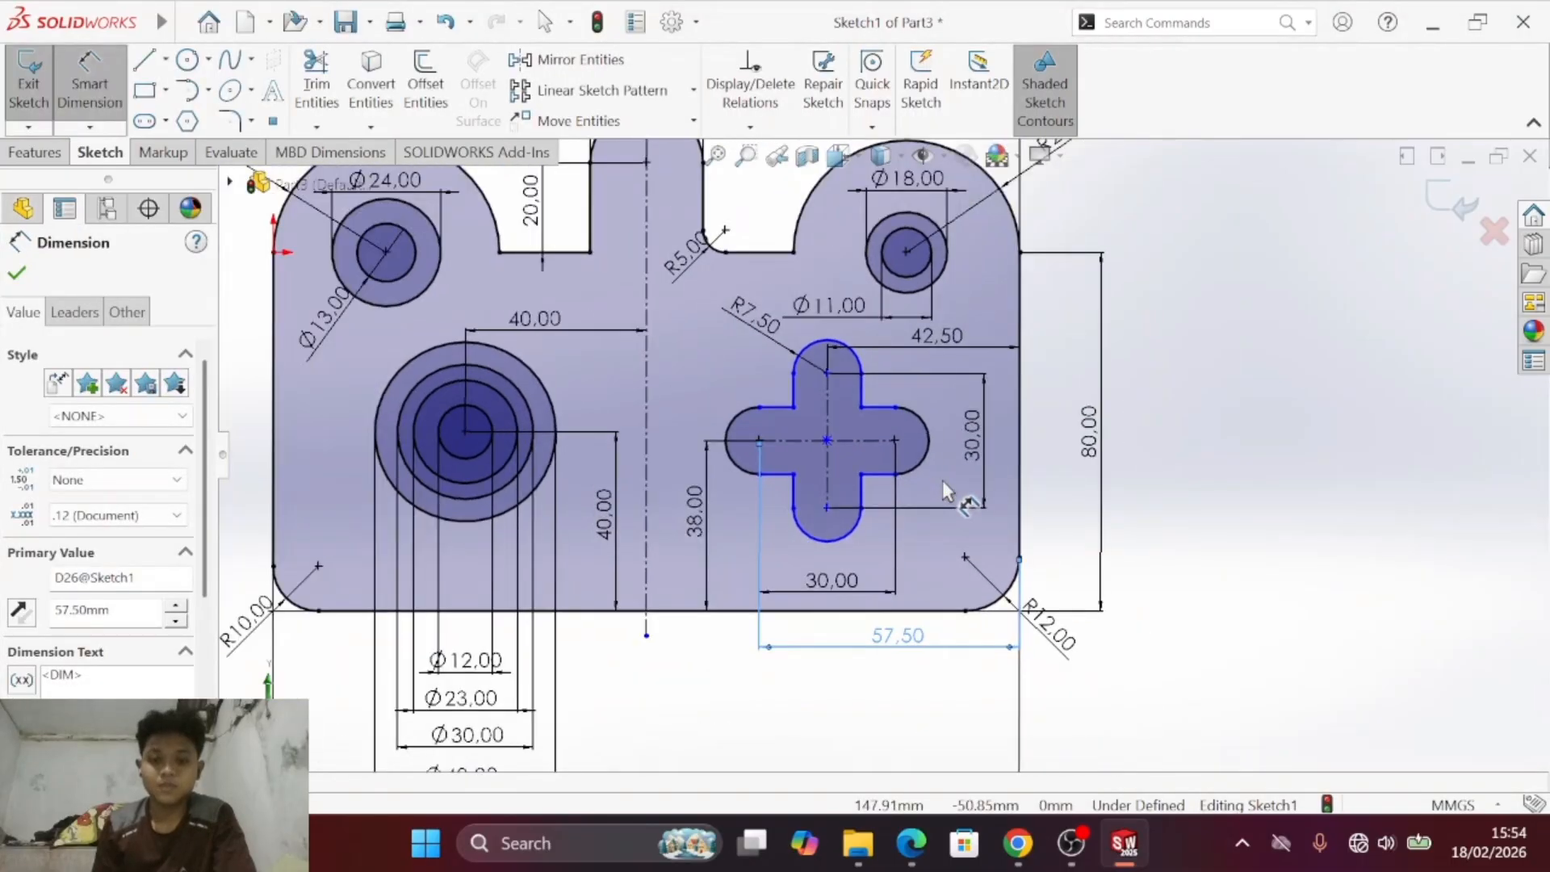
pyautogui.scroll(1, 942, 481)
pyautogui.click(836, 527)
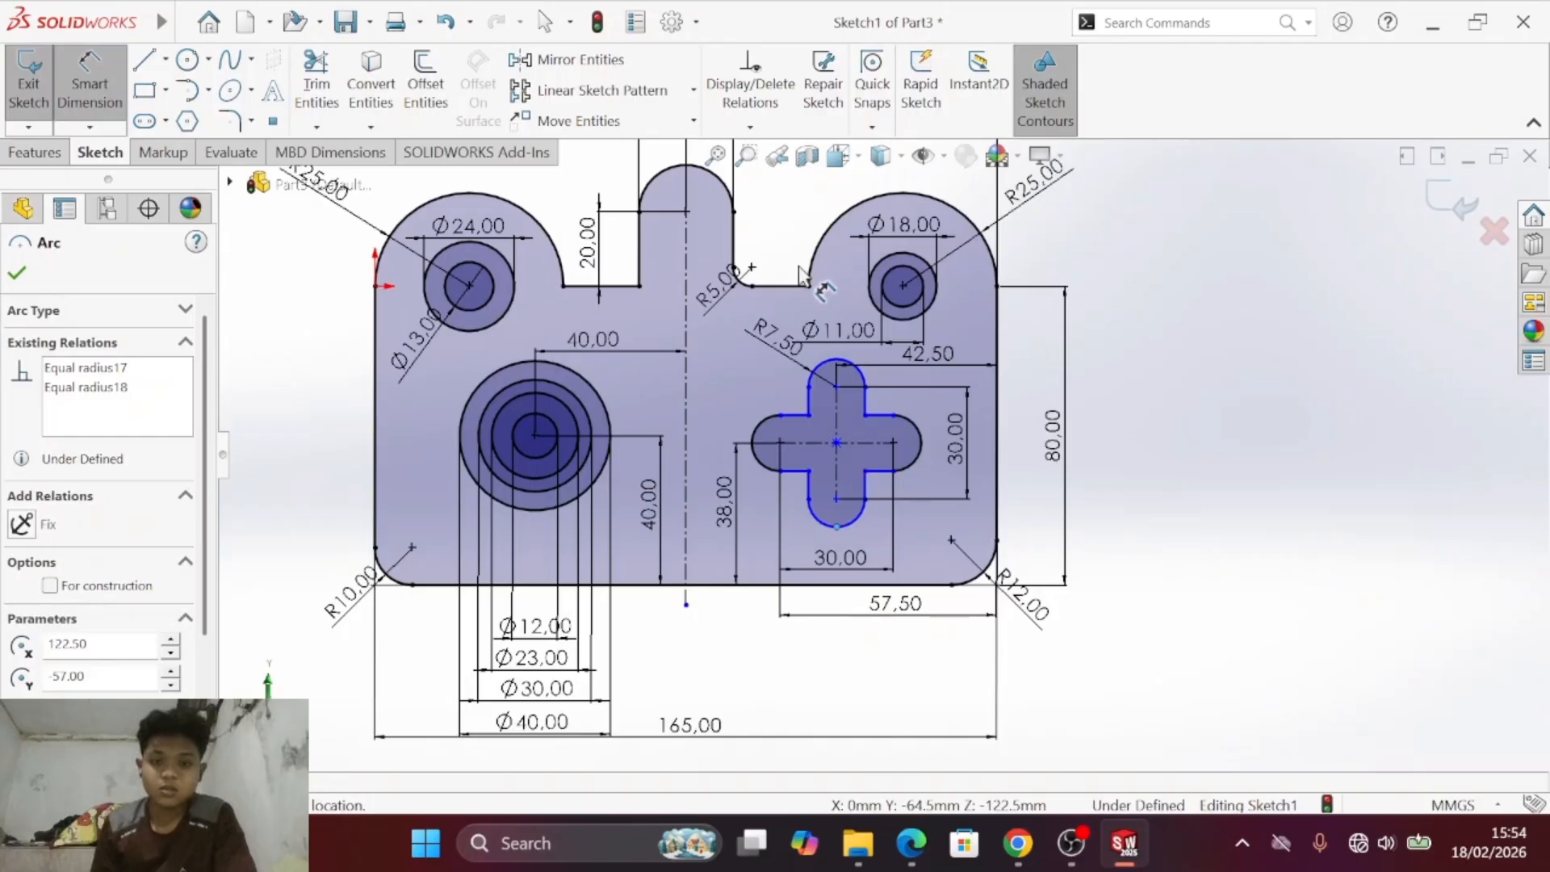
pyautogui.click(772, 286)
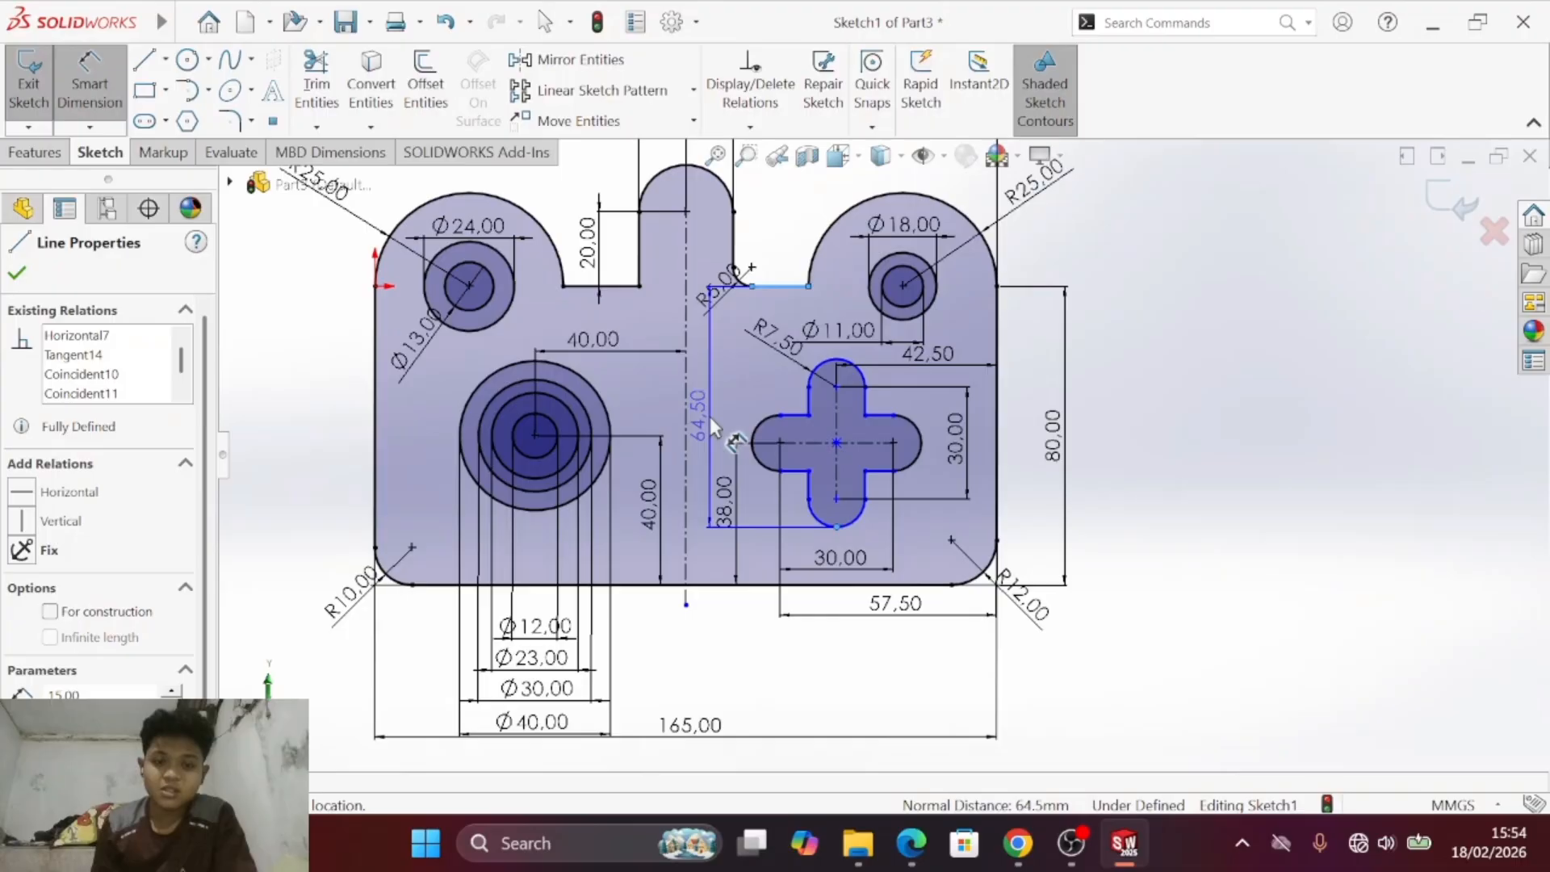
pyautogui.click(708, 411)
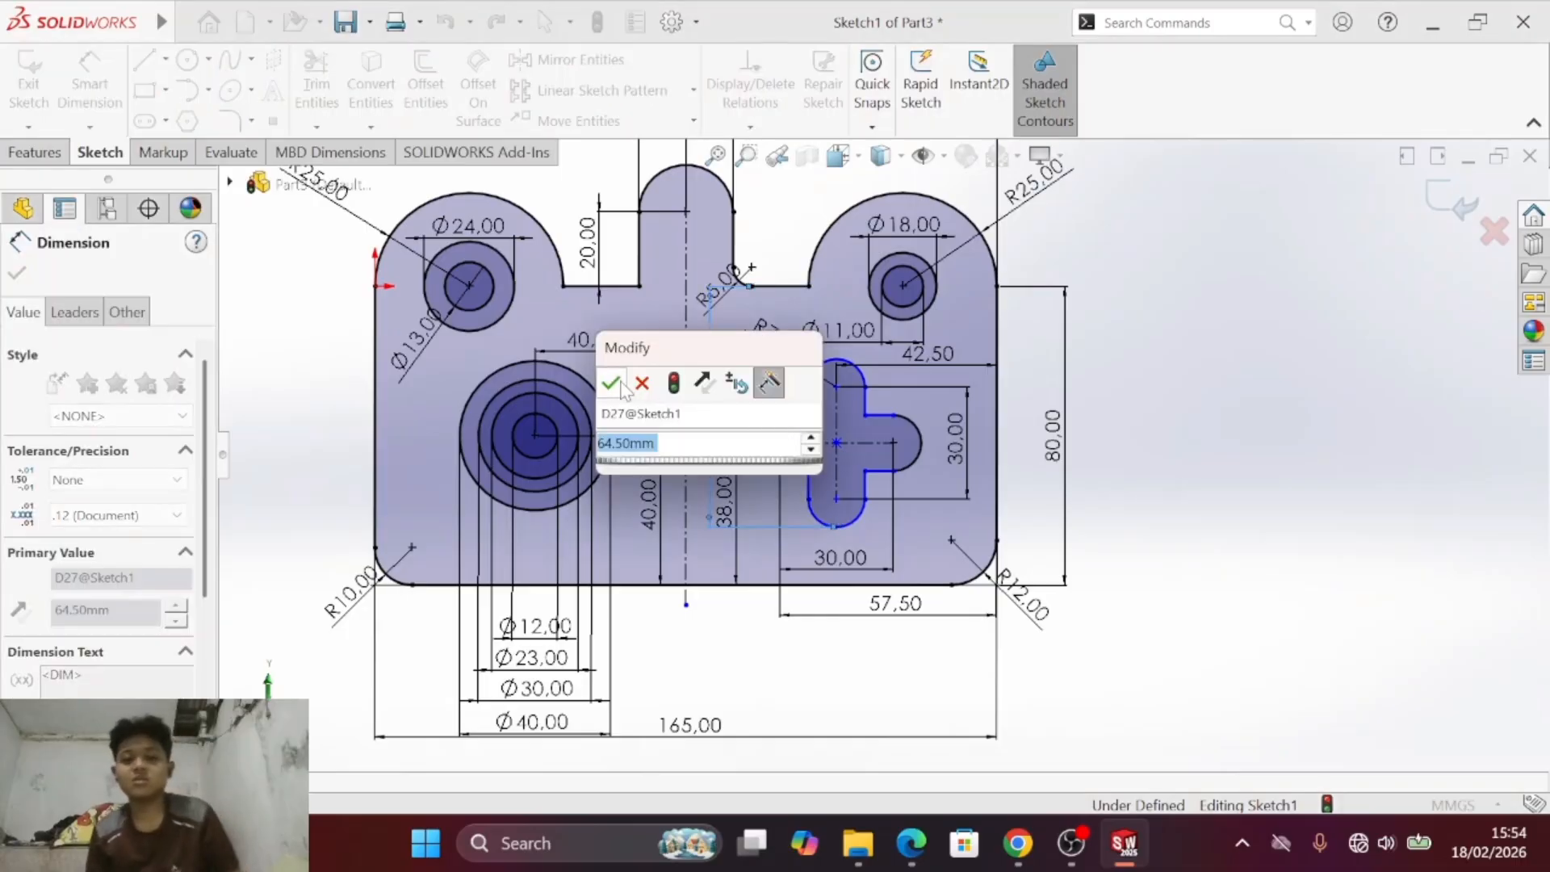
pyautogui.click(611, 384)
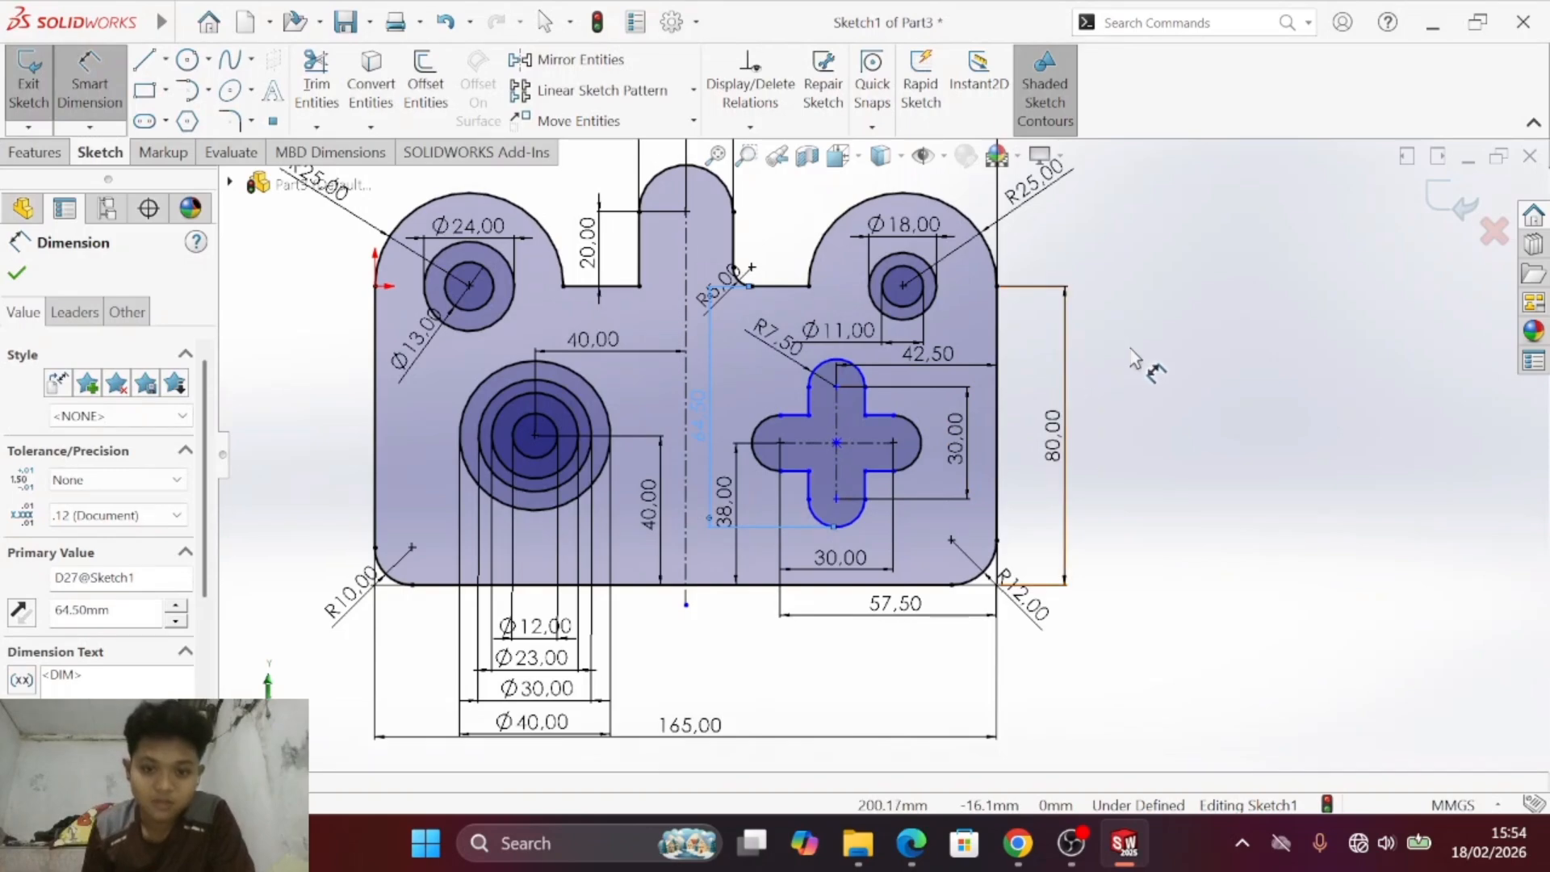
pyautogui.press('Escape')
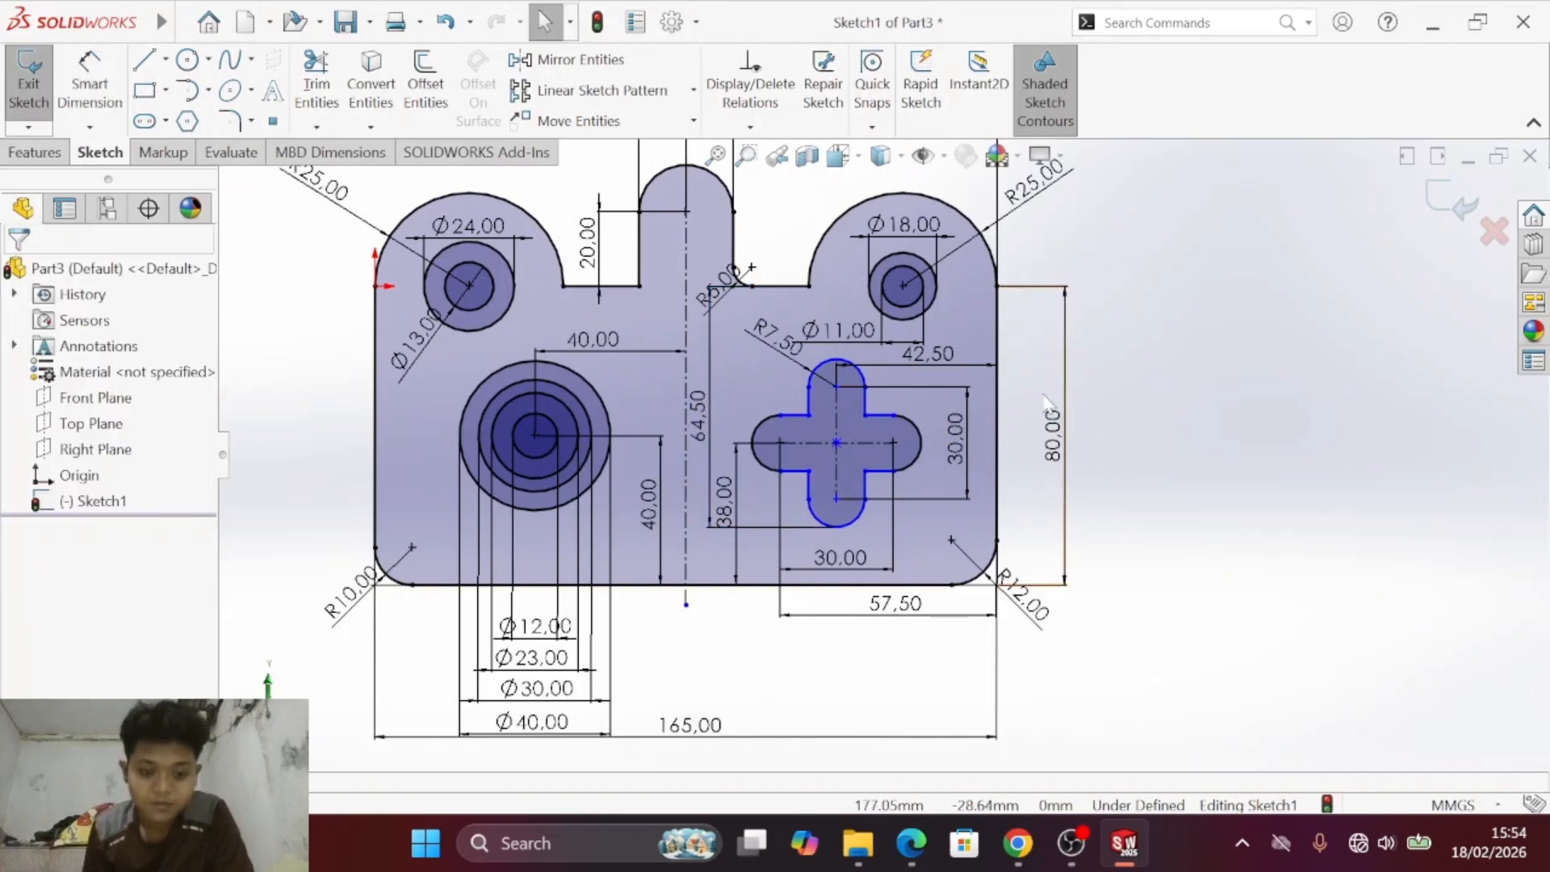
pyautogui.hotkey('ctrl', 'z')
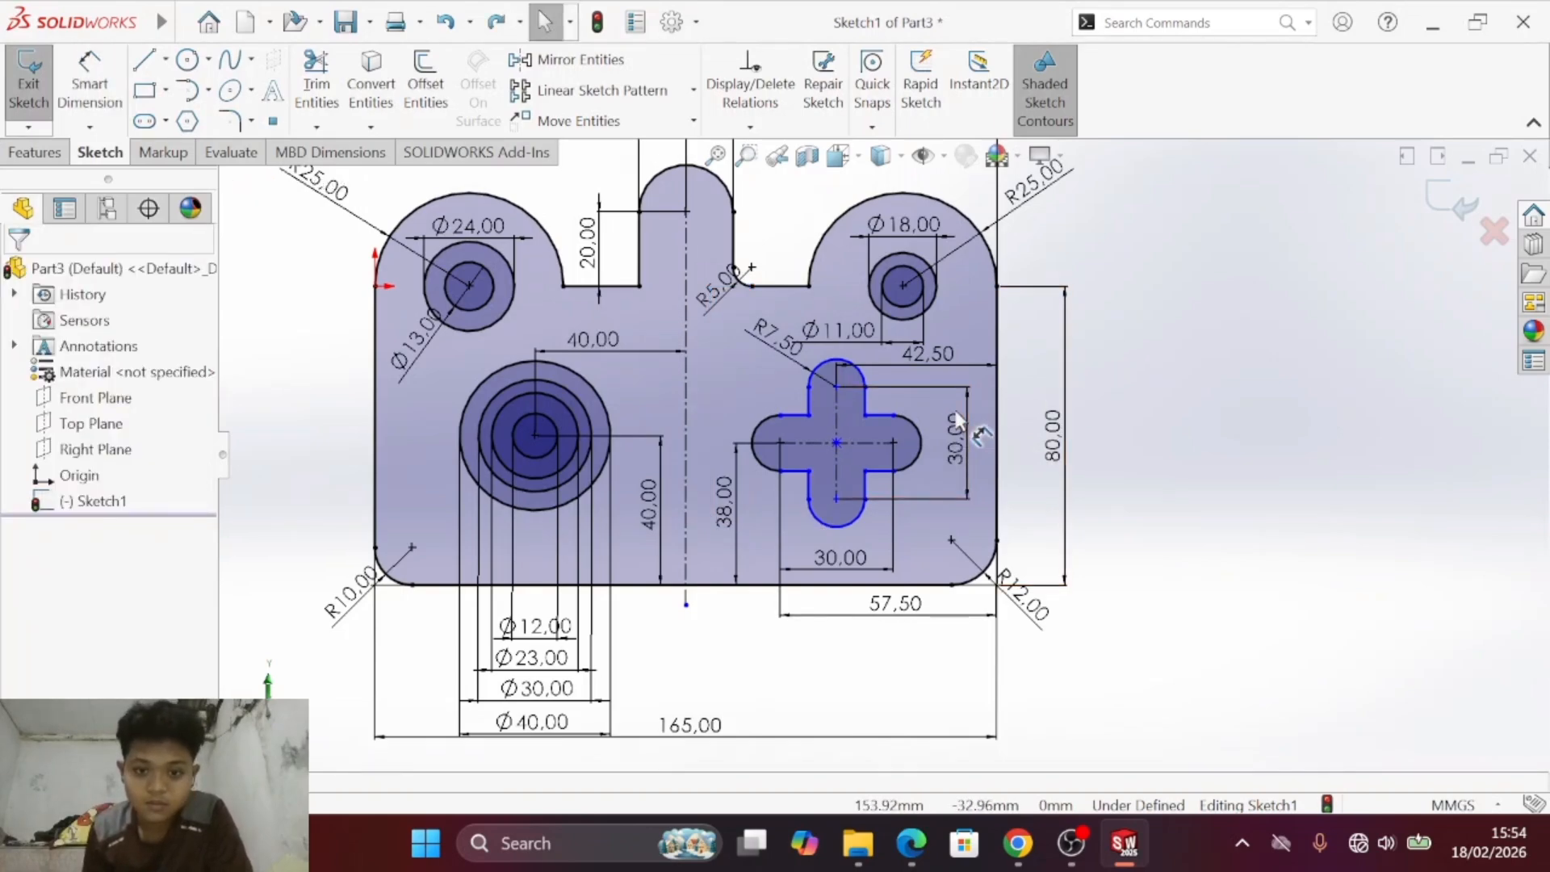
pyautogui.click(841, 524)
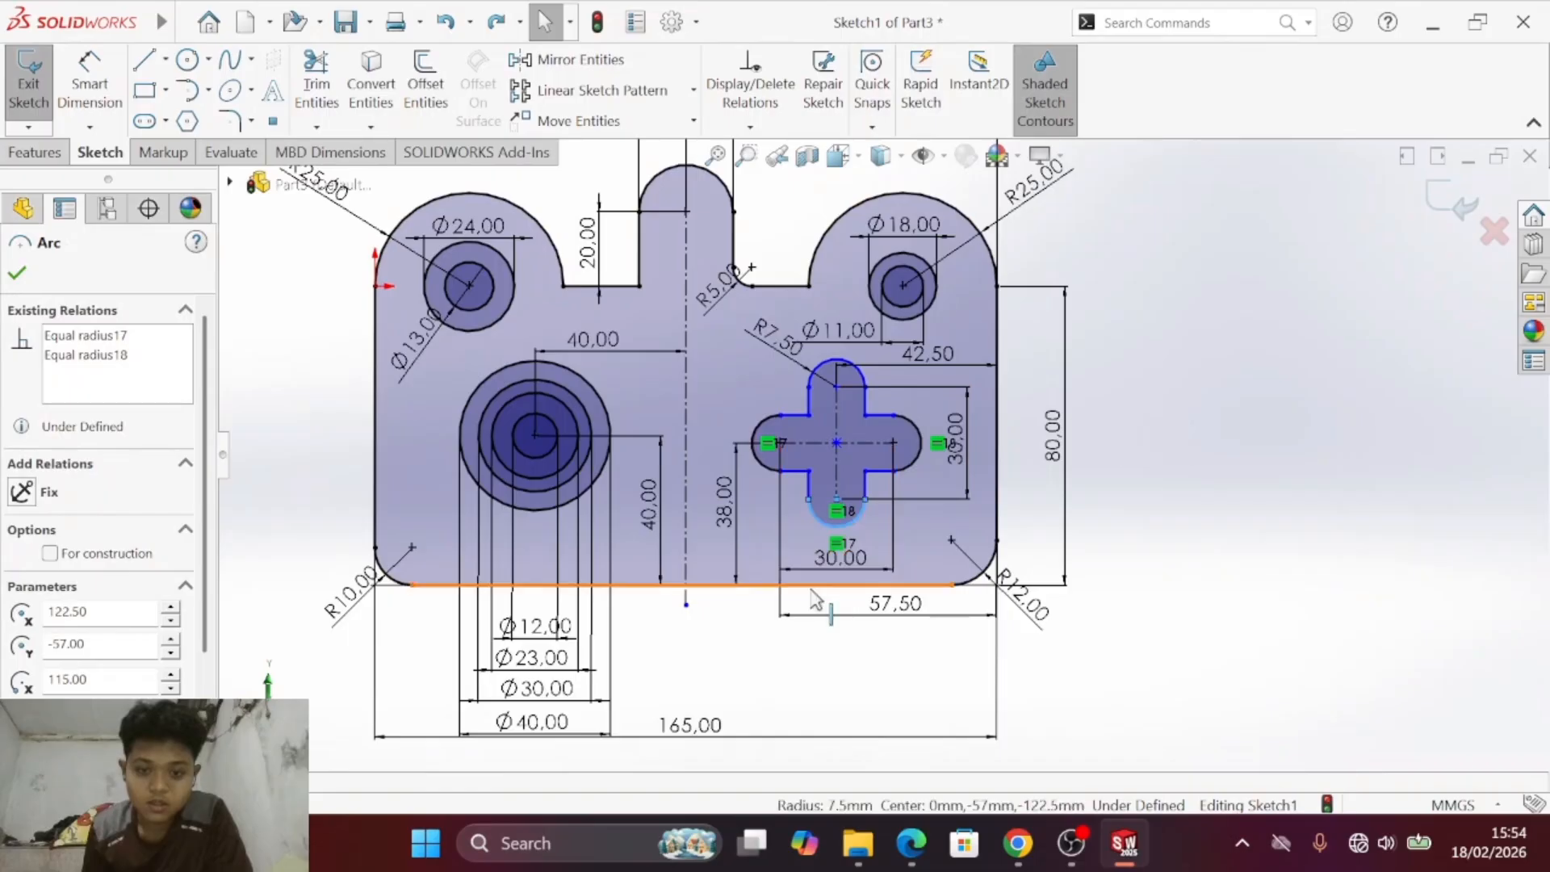
pyautogui.click(816, 597)
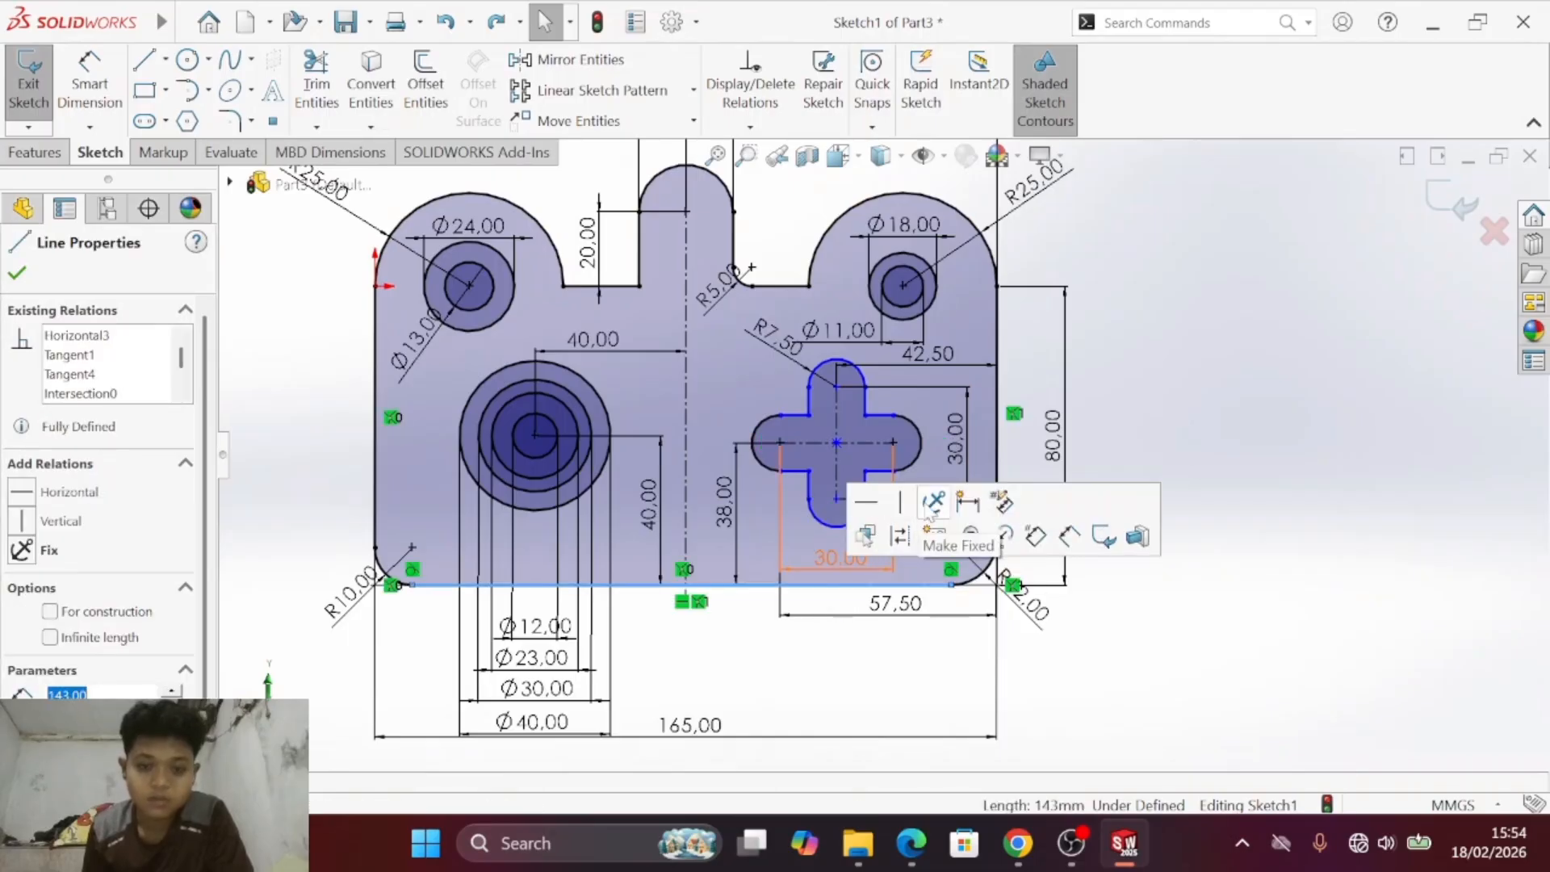
pyautogui.press('Escape')
# - Dimension the vertical distance from the cross cutout's lower arc centre to the plate's bottom edge, placing it outside the plate's right side
pyautogui.click(89, 80)
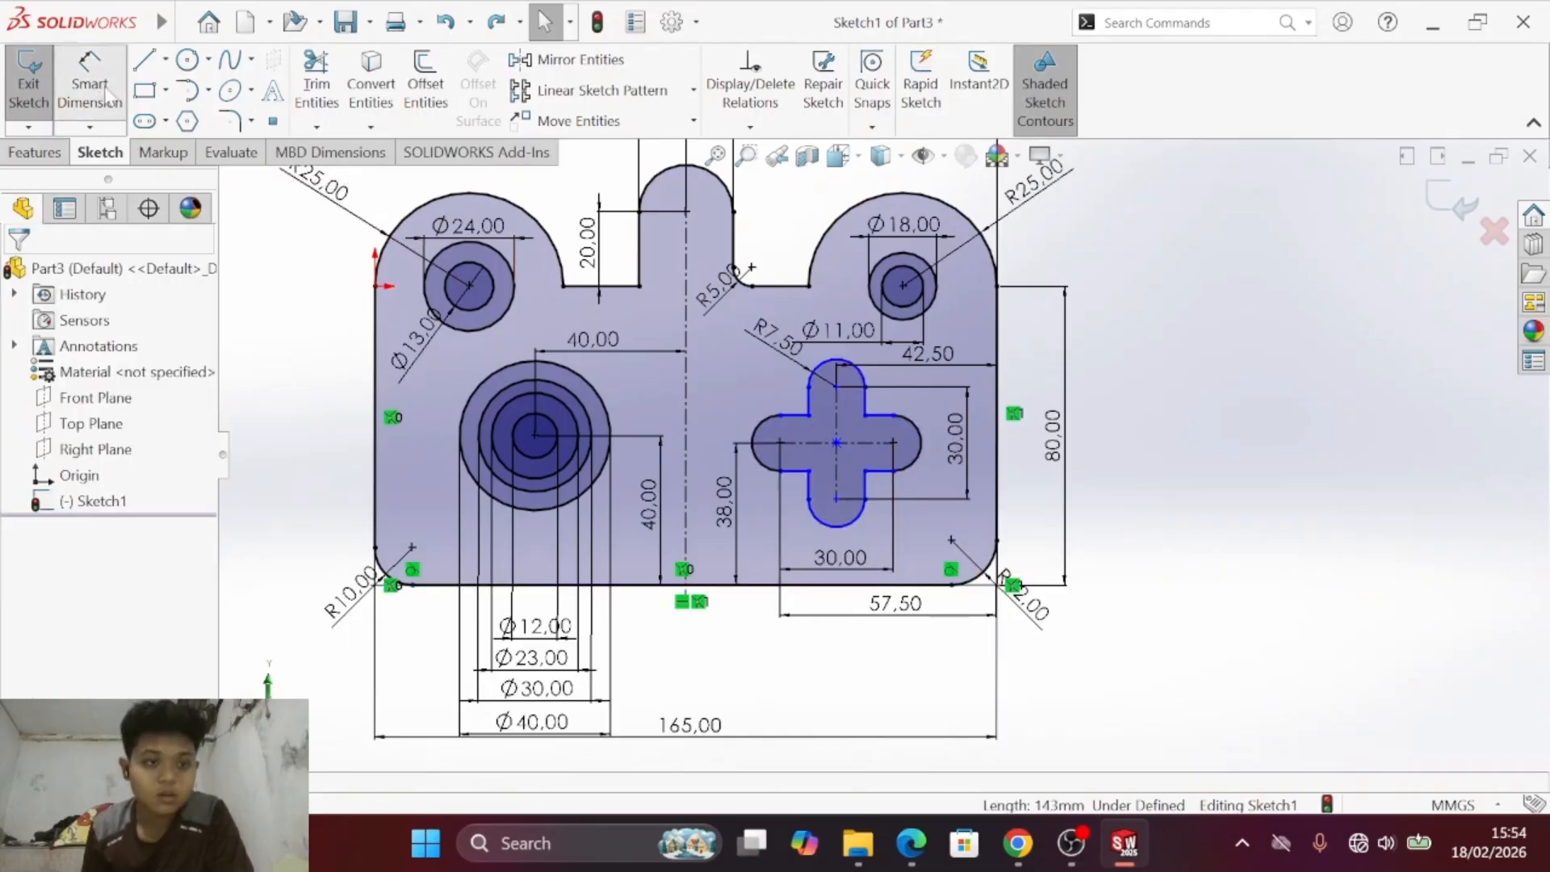
pyautogui.click(847, 523)
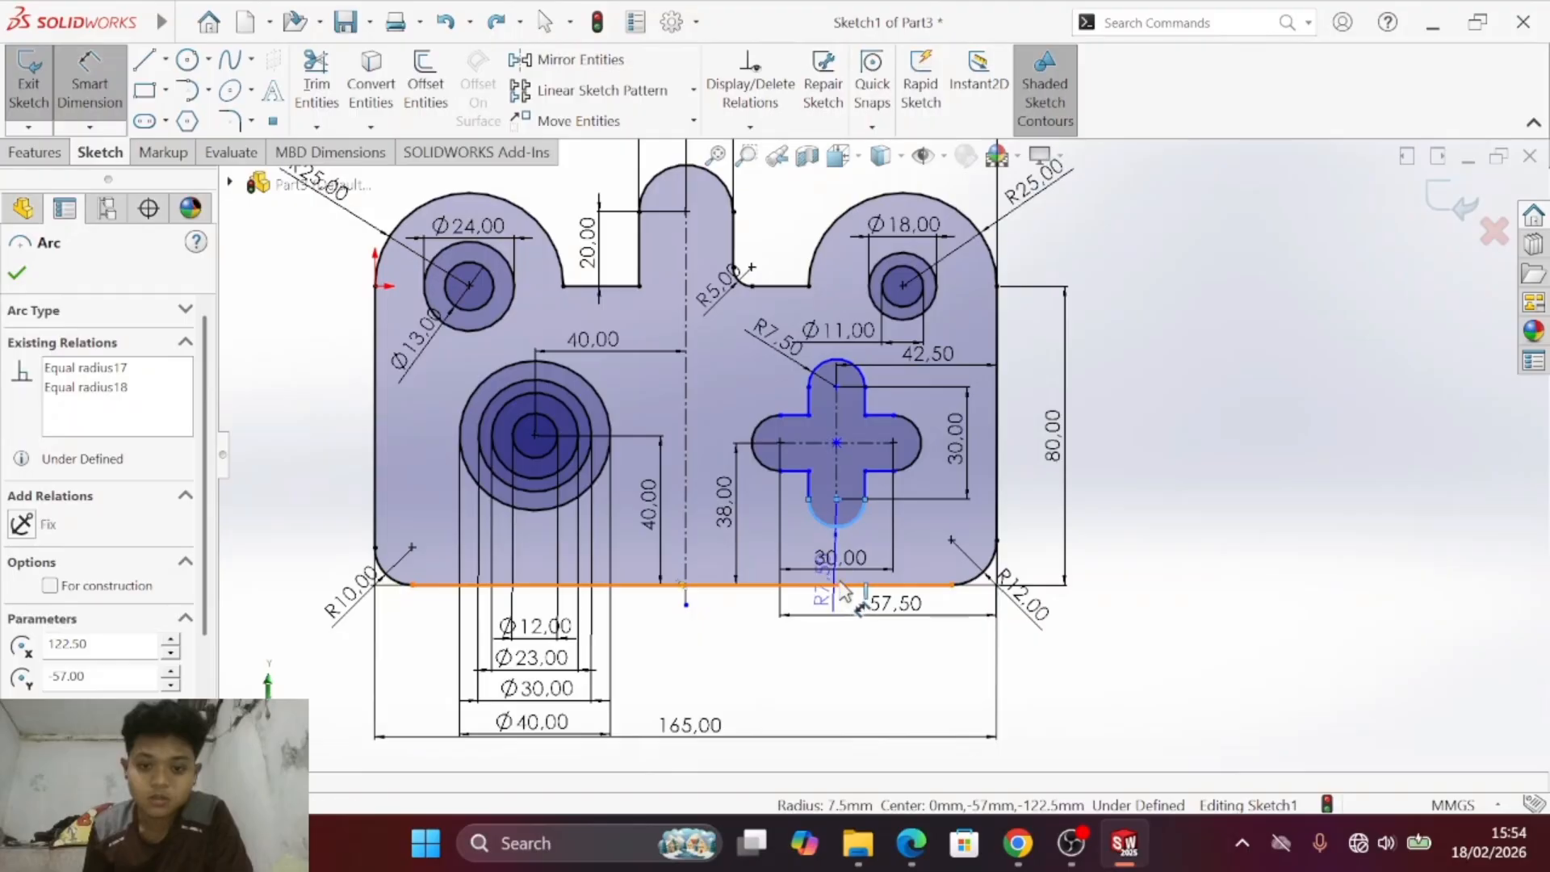
pyautogui.click(839, 584)
pyautogui.click(1136, 552)
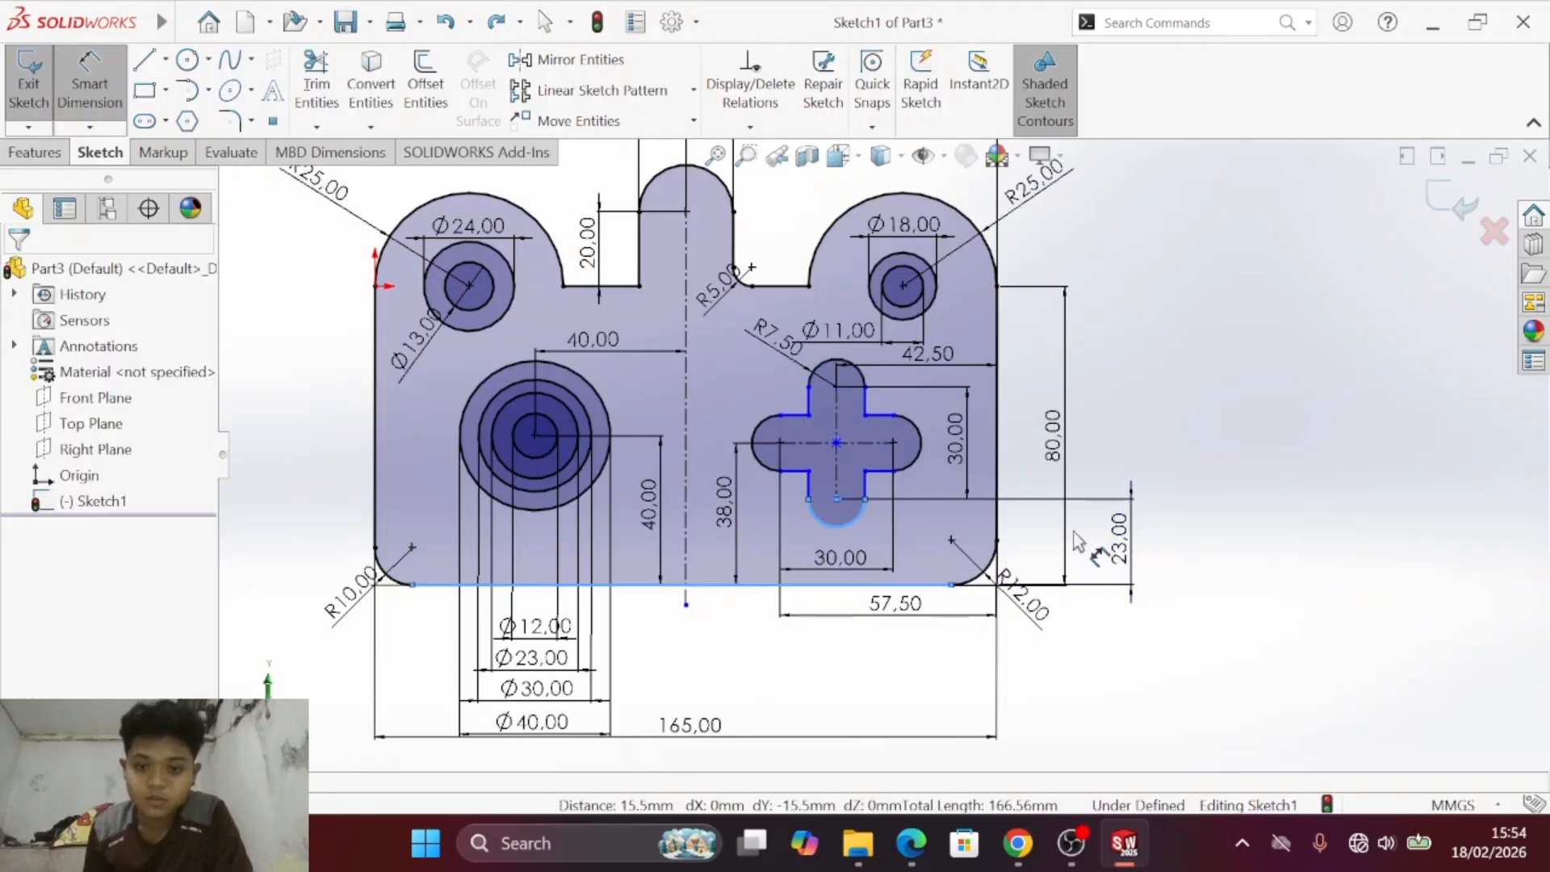
pyautogui.click(1033, 506)
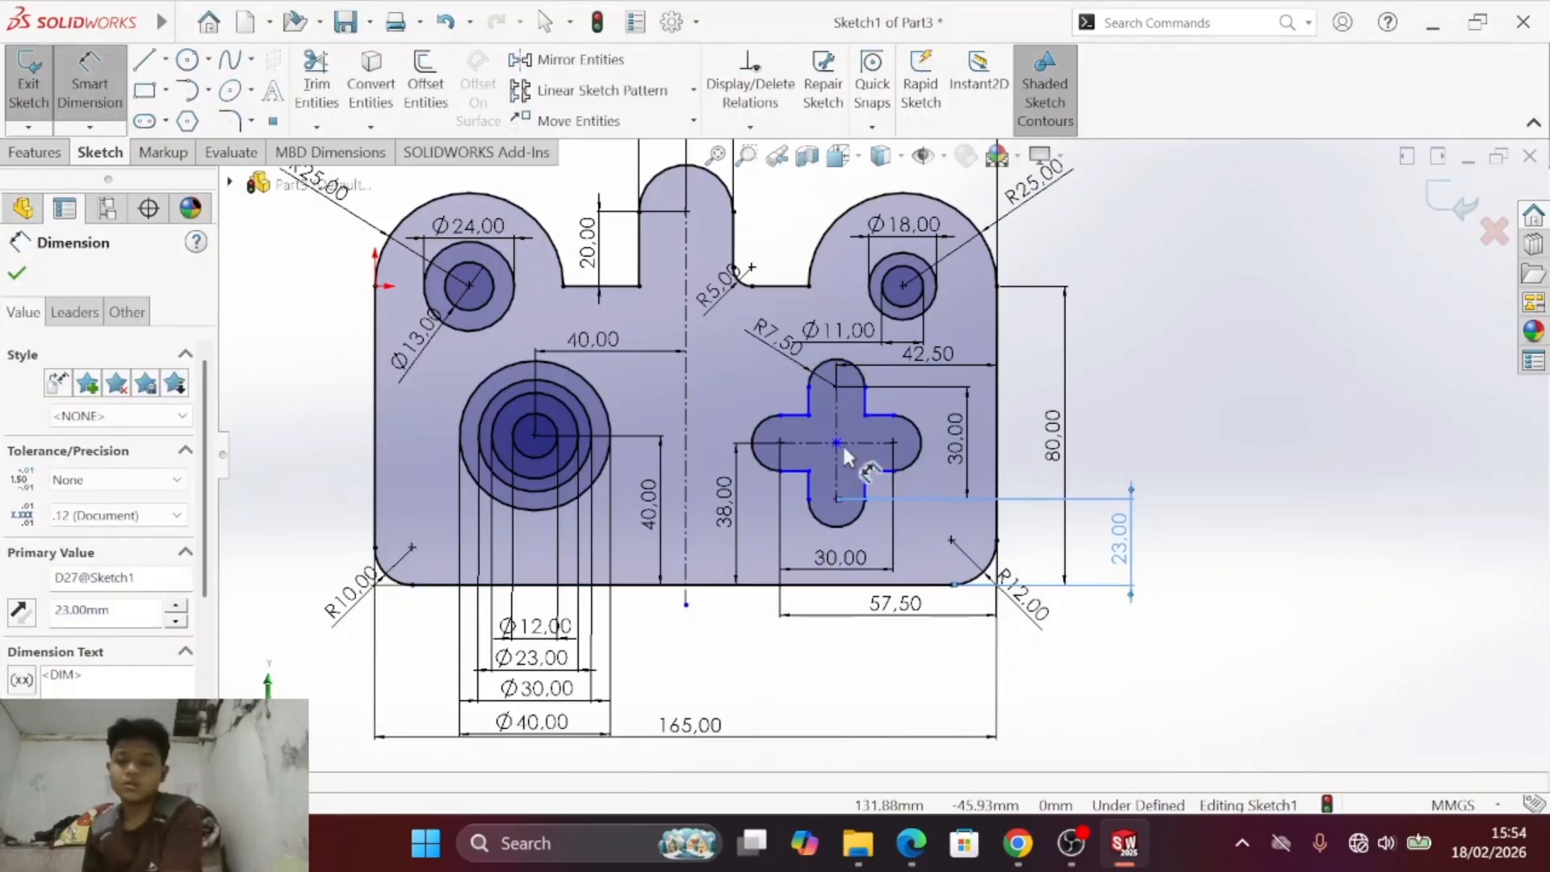
# - Dimension the width of the cross cutout's horizontal arm between its two straight edges, placing it inside the existing vertical centre-to-centre dimension
pyautogui.scroll(1, 802, 418)
pyautogui.scroll(-4, 811, 432)
pyautogui.click(892, 464)
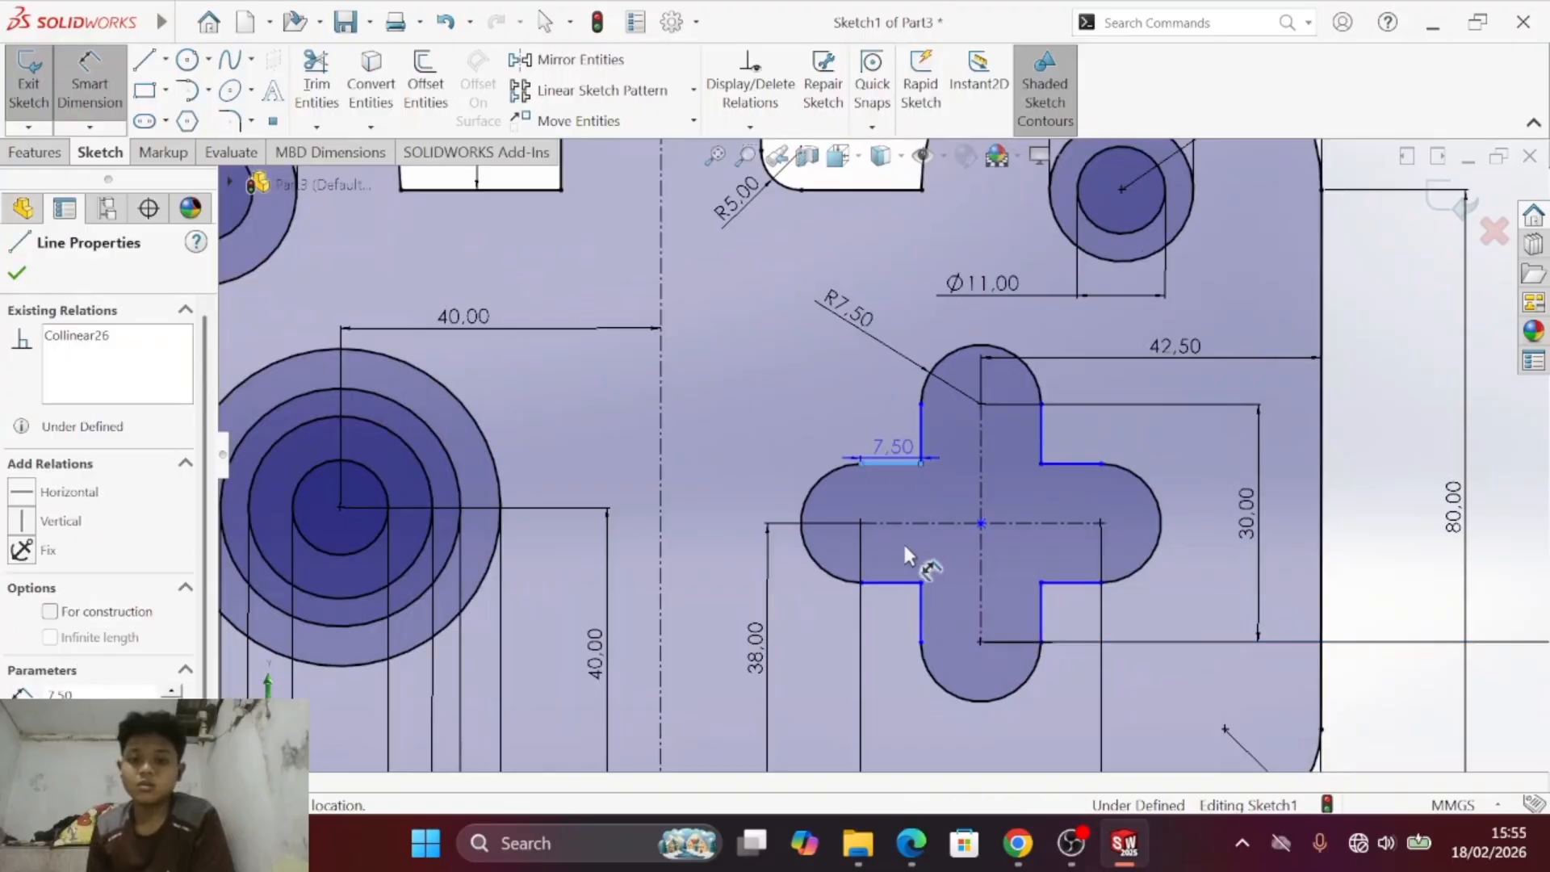
pyautogui.click(891, 581)
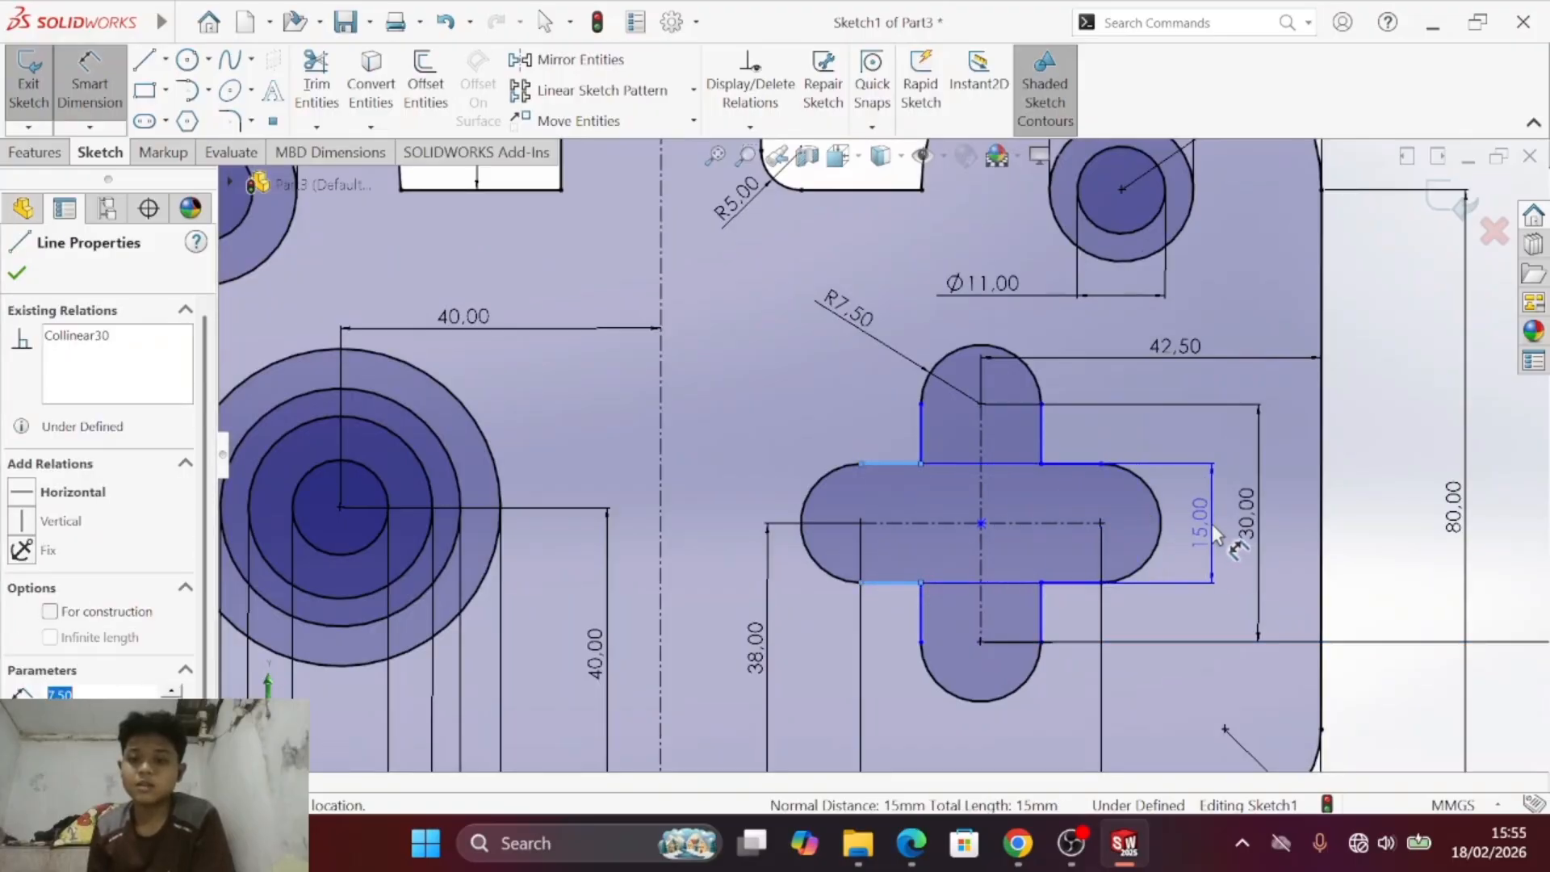
pyautogui.click(1214, 532)
pyautogui.press('Return')
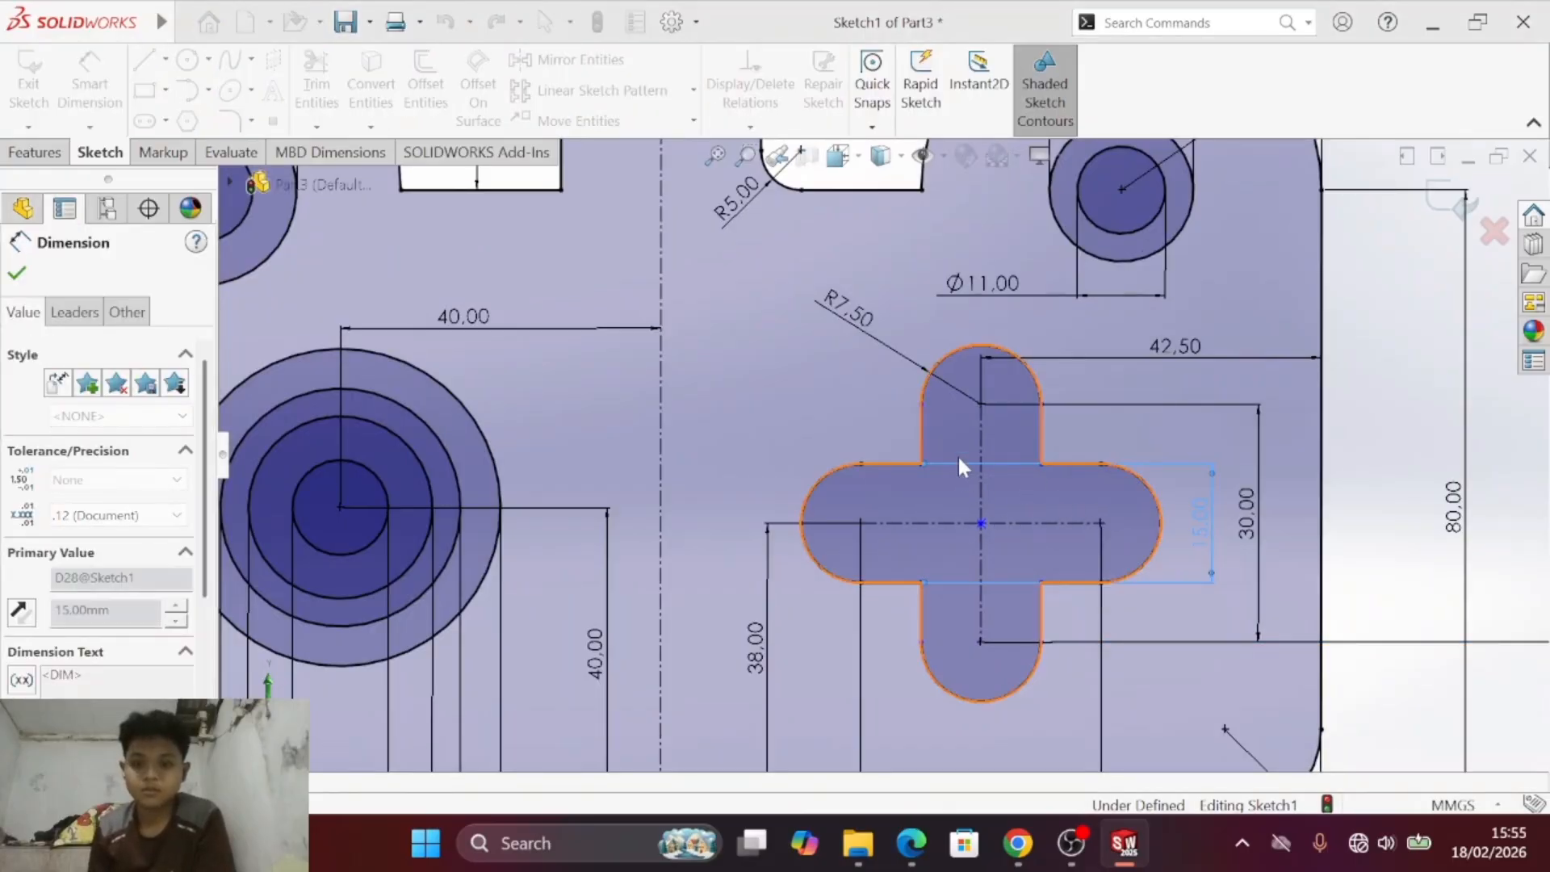
# - Dimension the width of the cross cutout's vertical arm between its straight edges, placing the dimension just below the cross
pyautogui.click(922, 436)
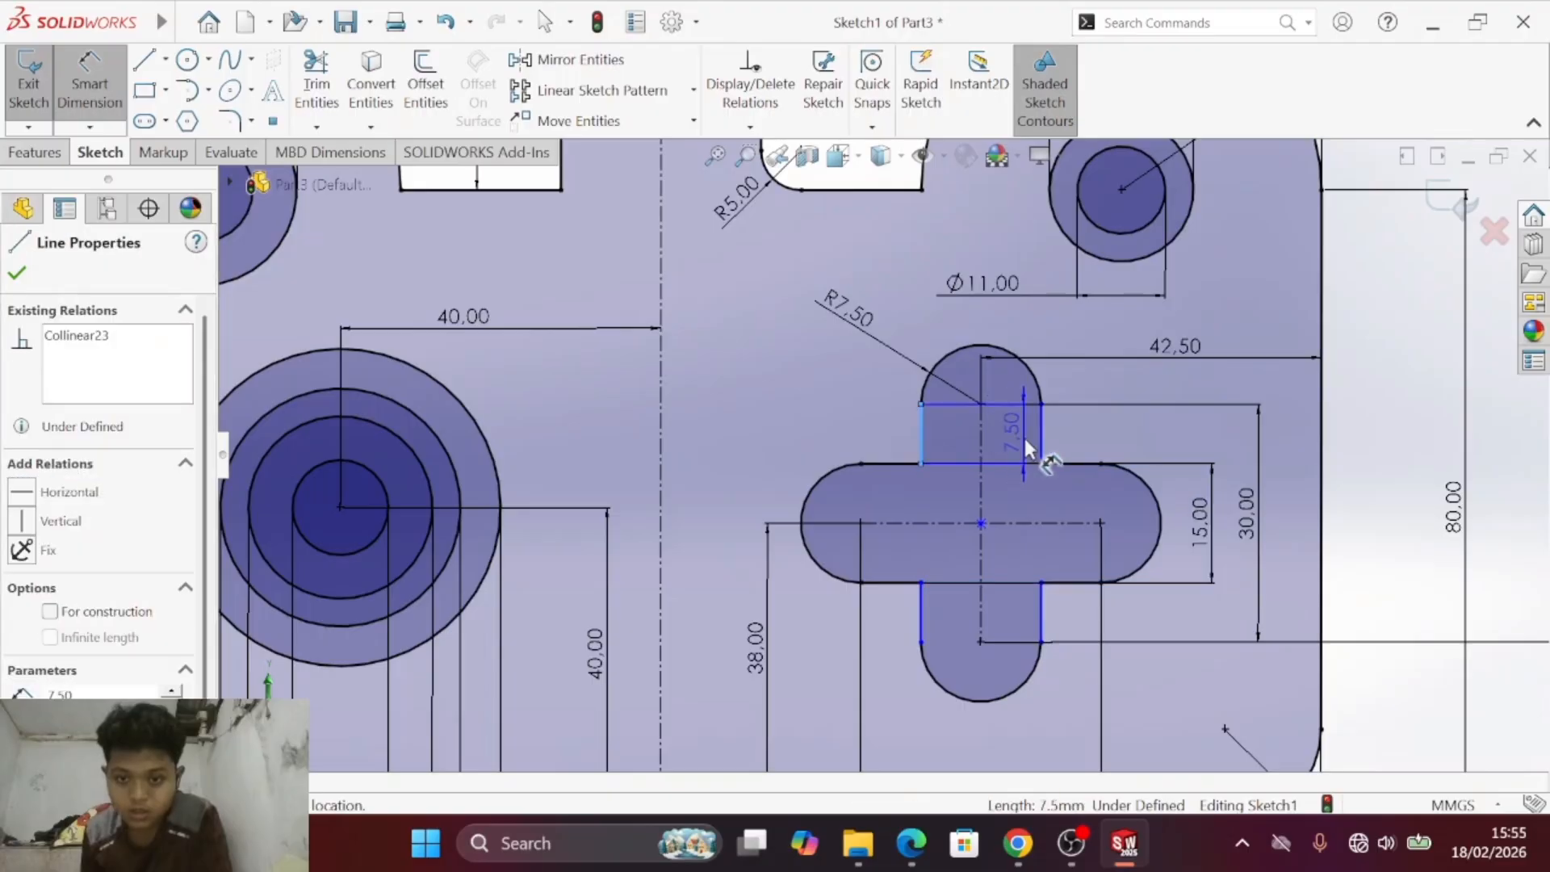
pyautogui.click(1042, 440)
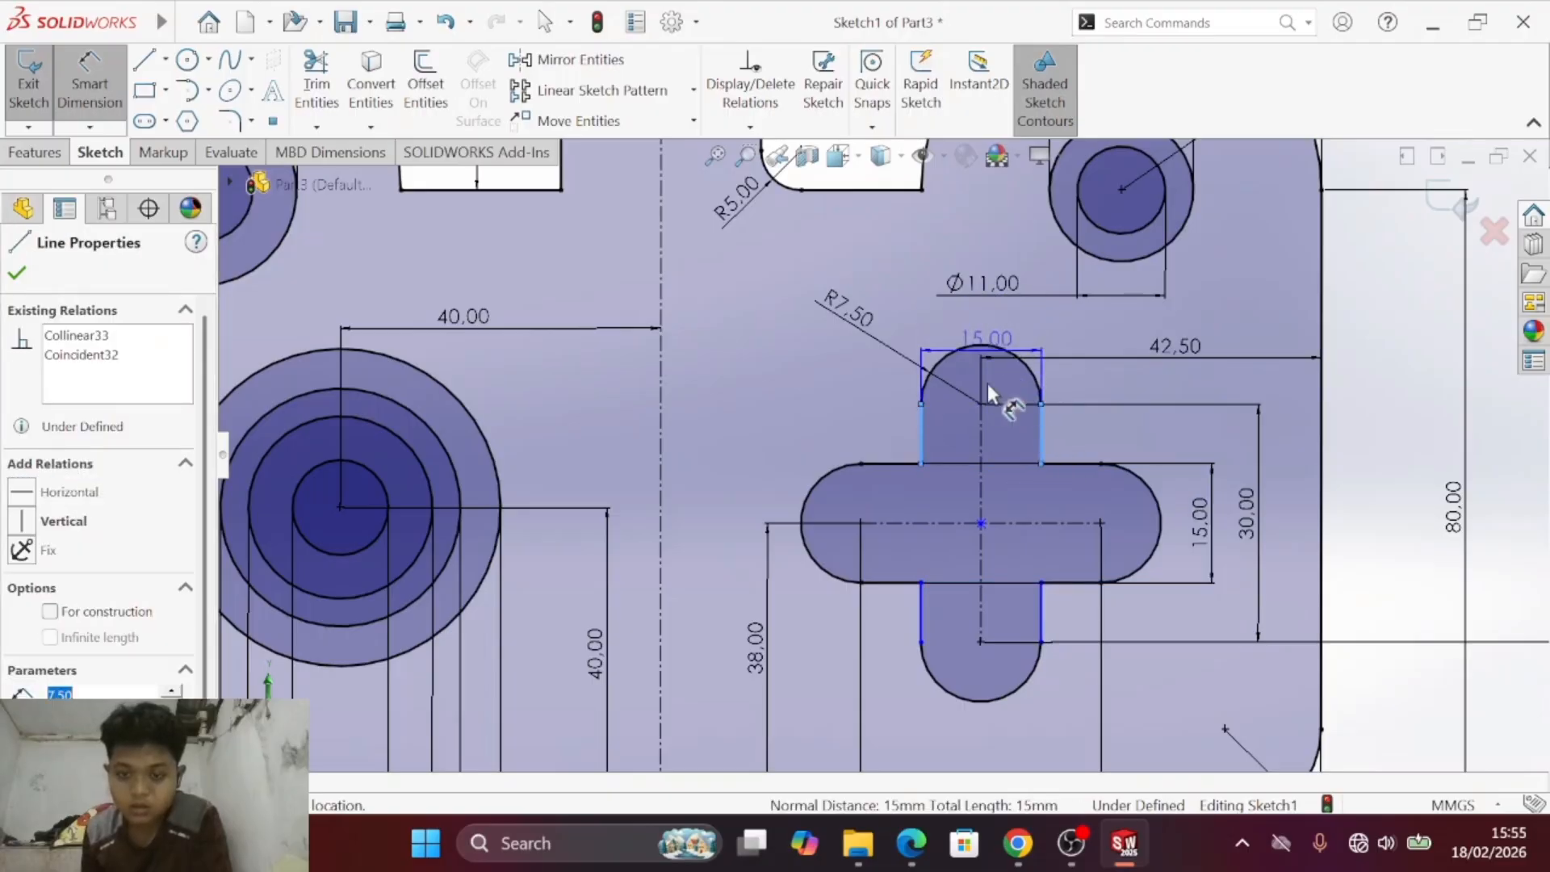
pyautogui.click(987, 744)
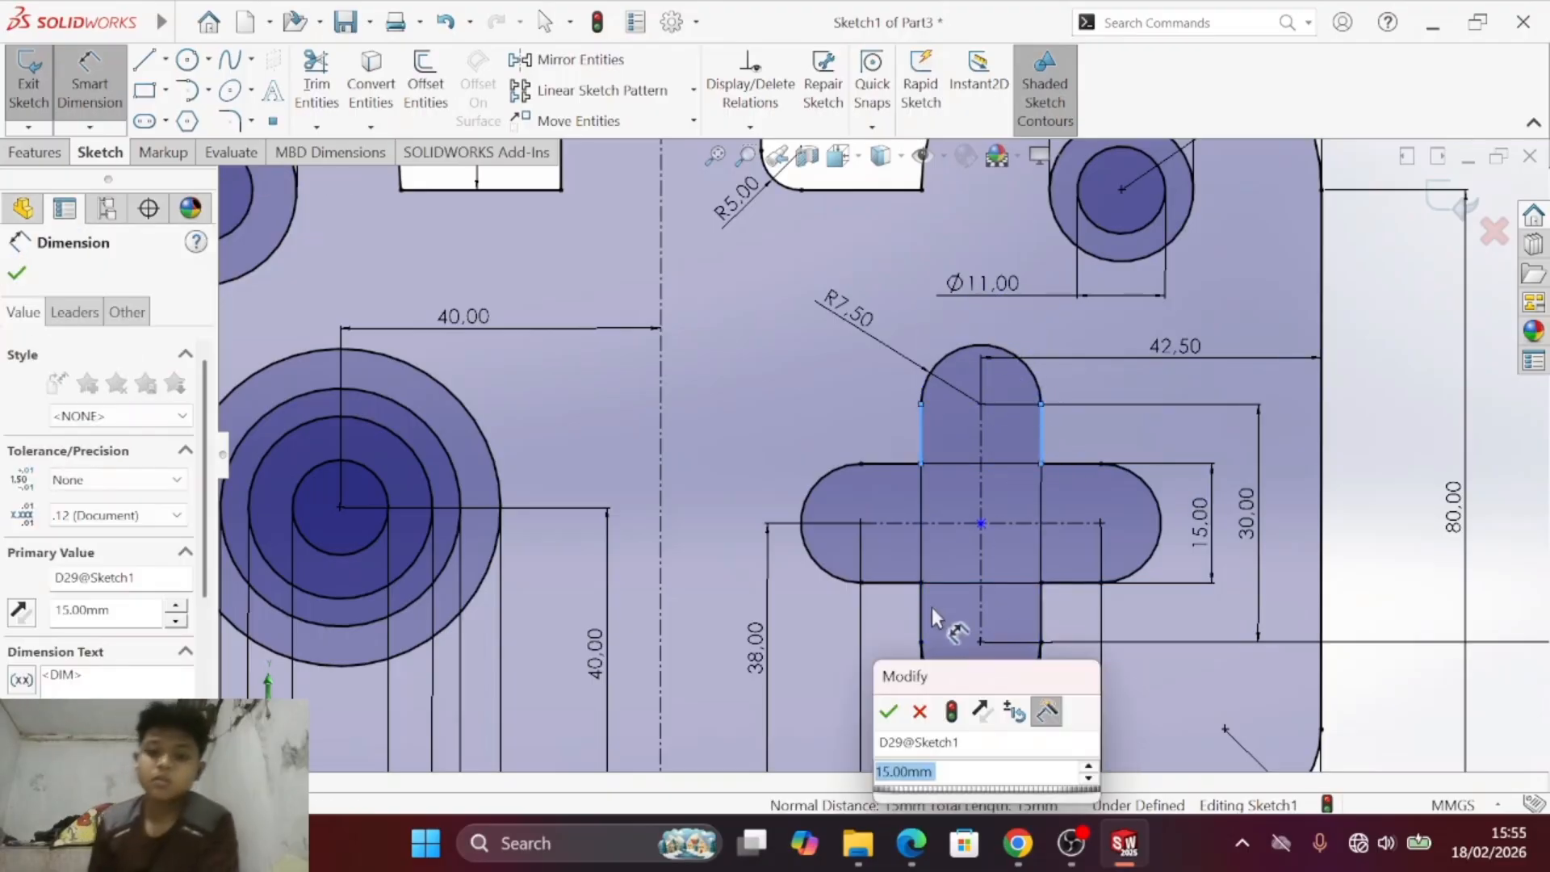
pyautogui.press('Return')
pyautogui.scroll(3, 942, 661)
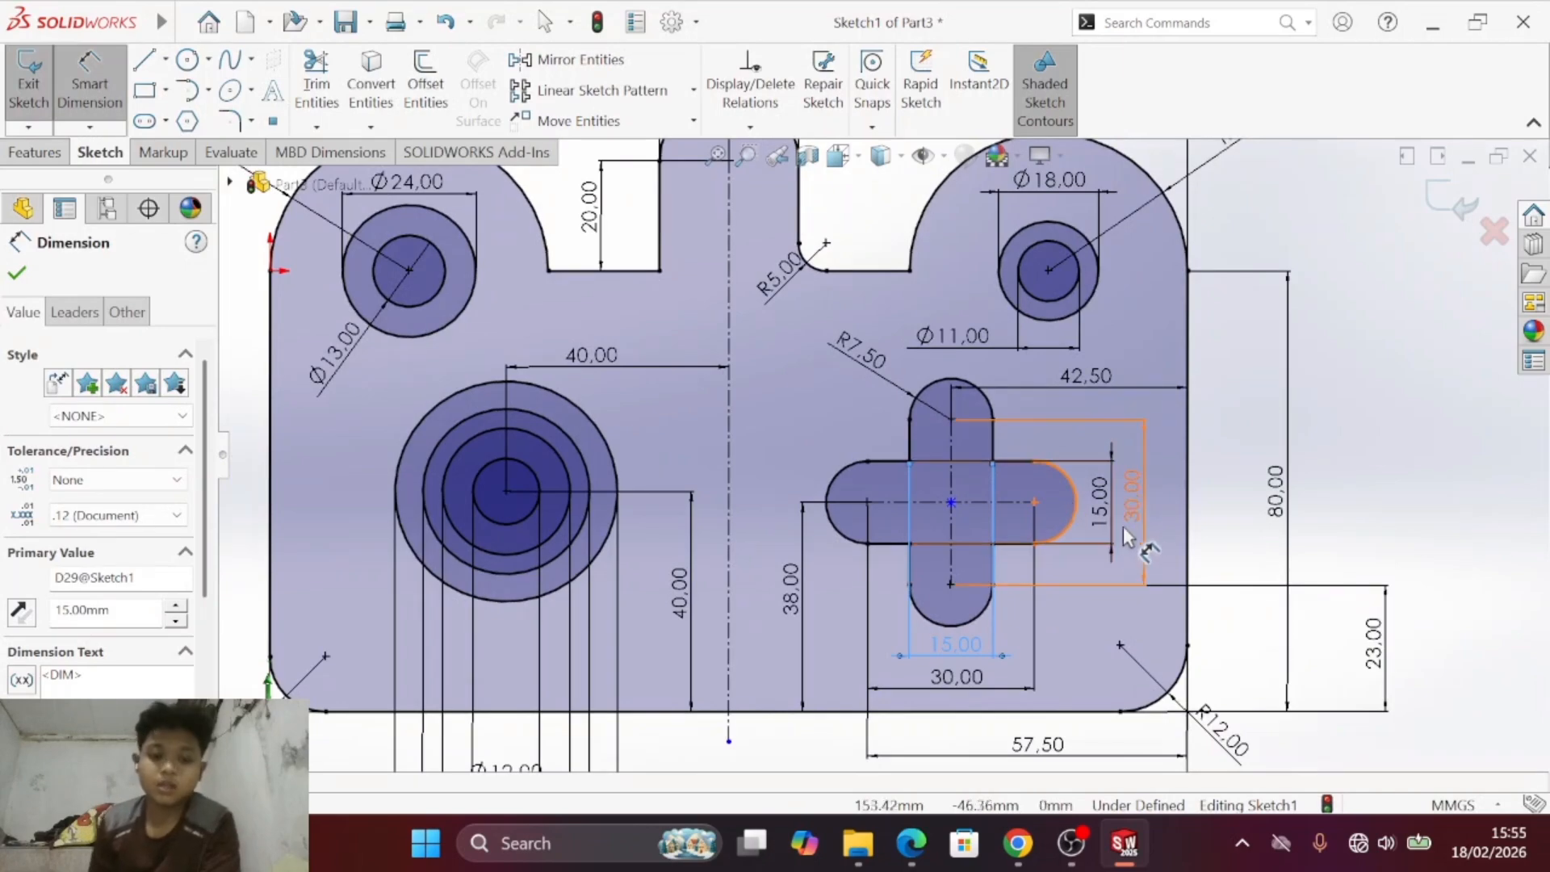
pyautogui.press('Escape')
pyautogui.scroll(3, 898, 494)
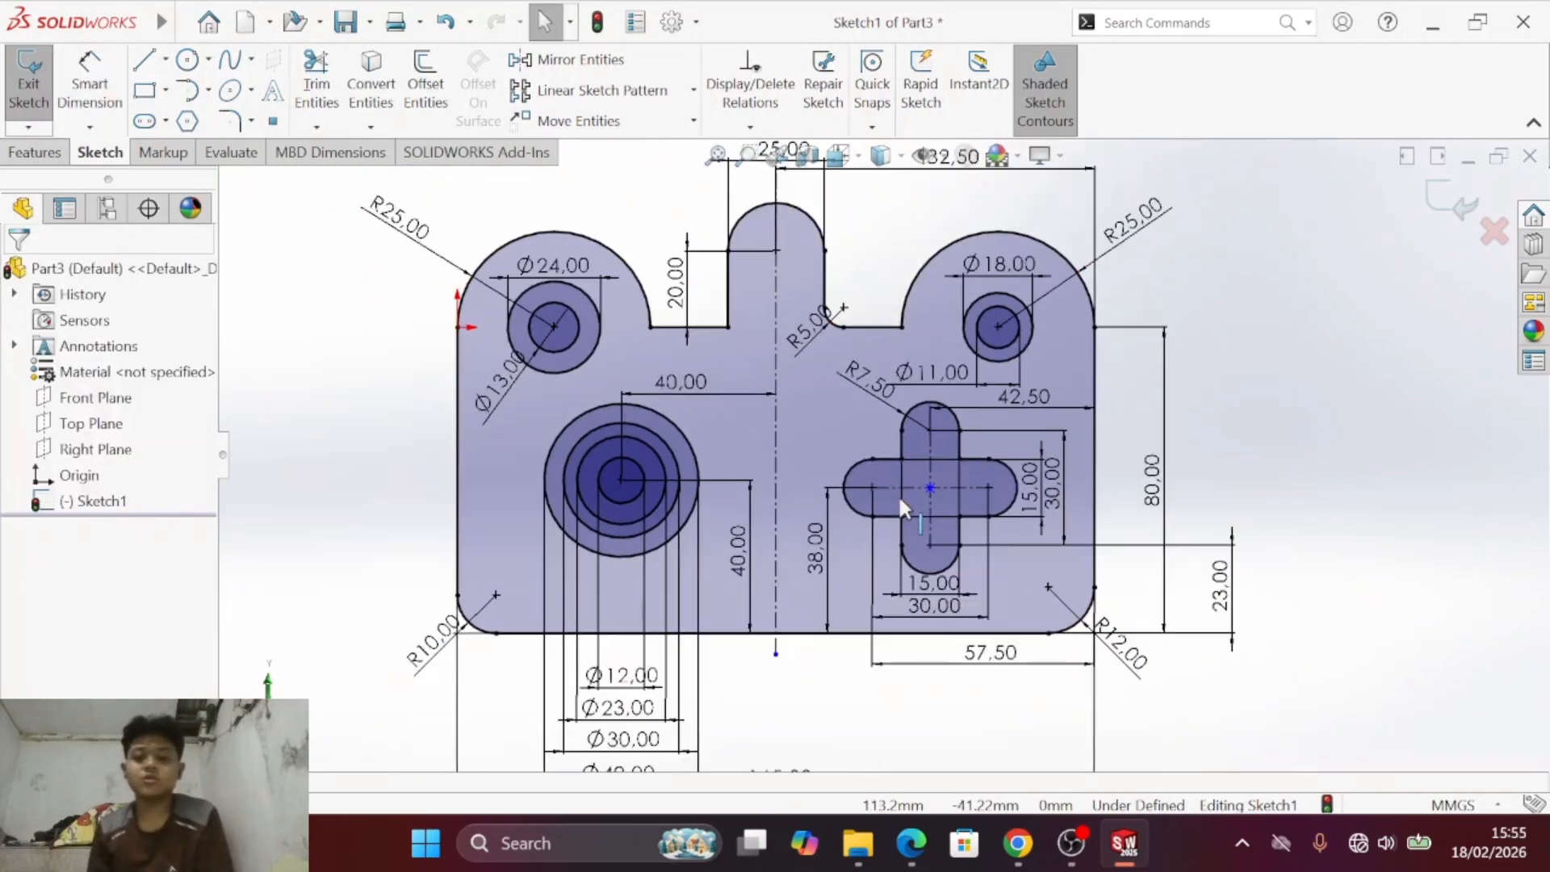
pyautogui.press('s')
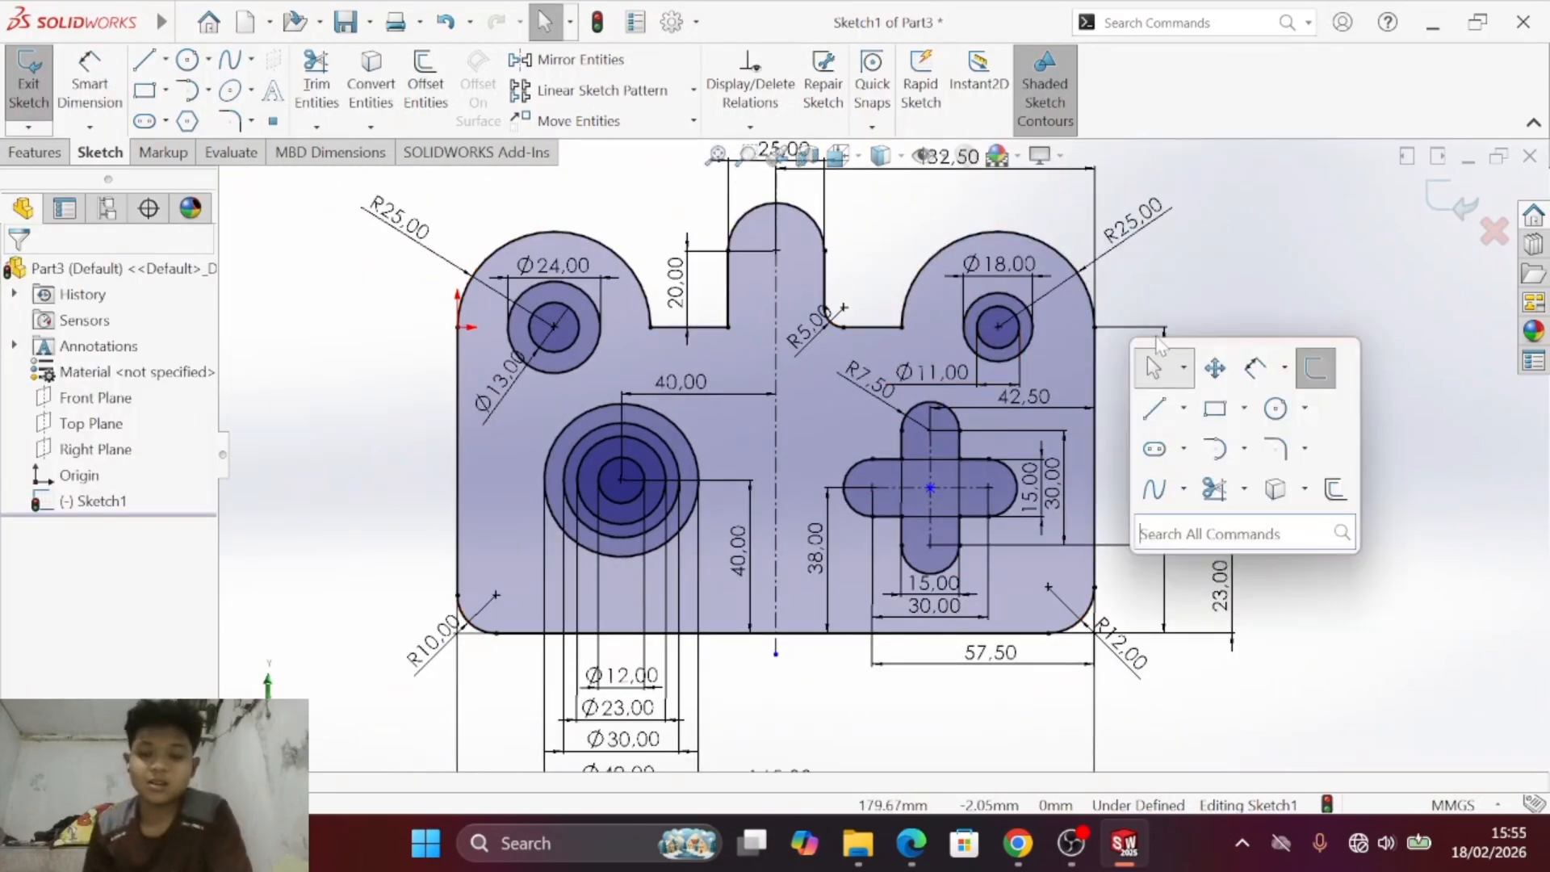
pyautogui.click(1211, 372)
pyautogui.moveTo(973, 485); pyautogui.dragTo(968, 454)
pyautogui.press('Escape')
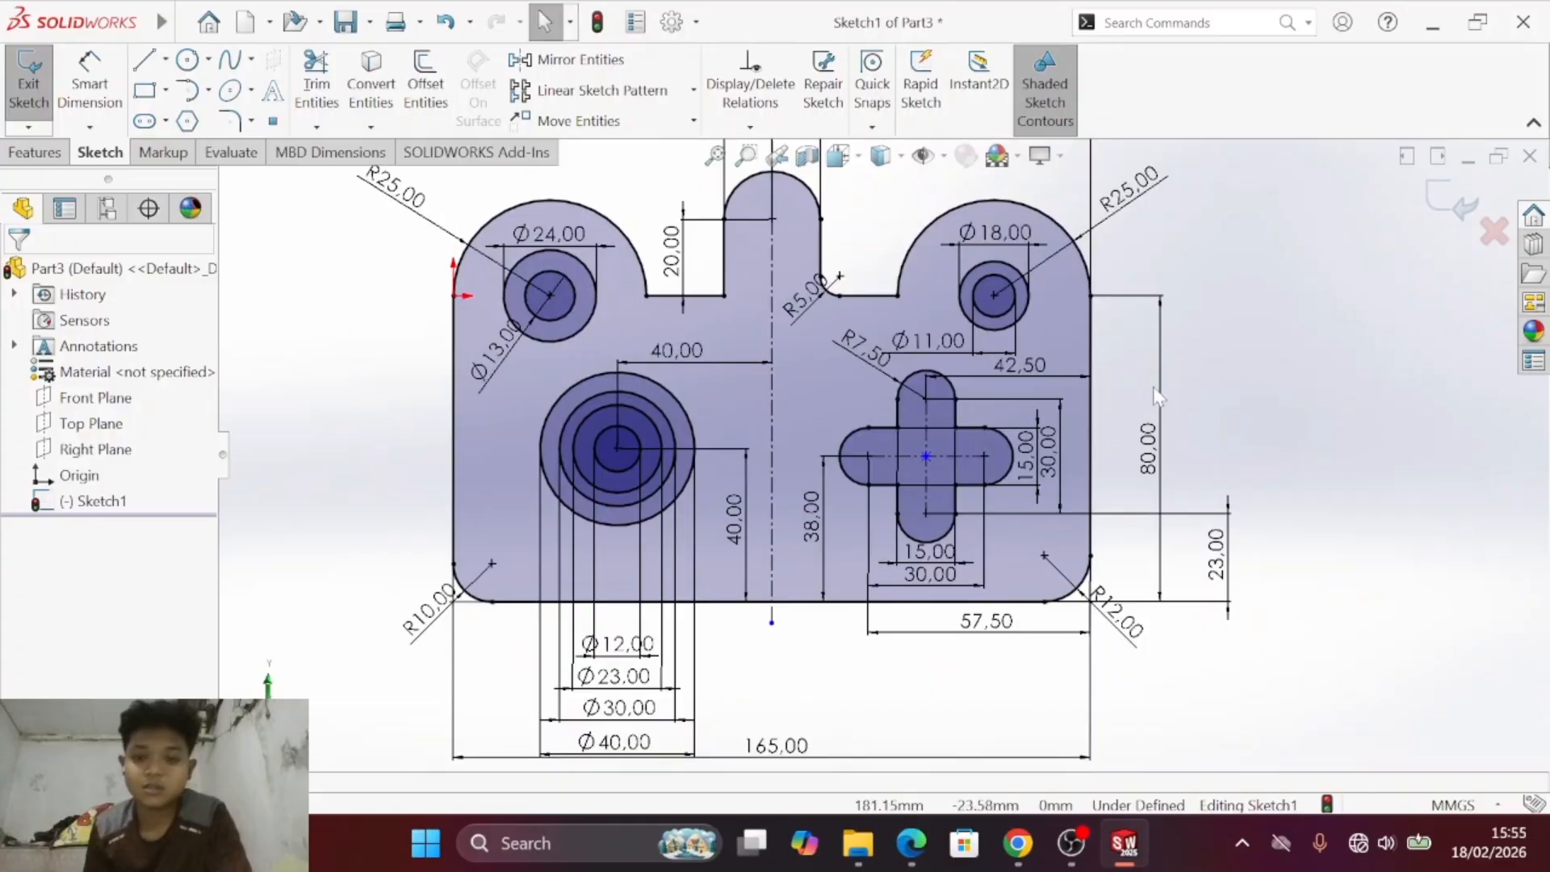
pyautogui.doubleClick(1240, 352)
pyautogui.click(1243, 354)
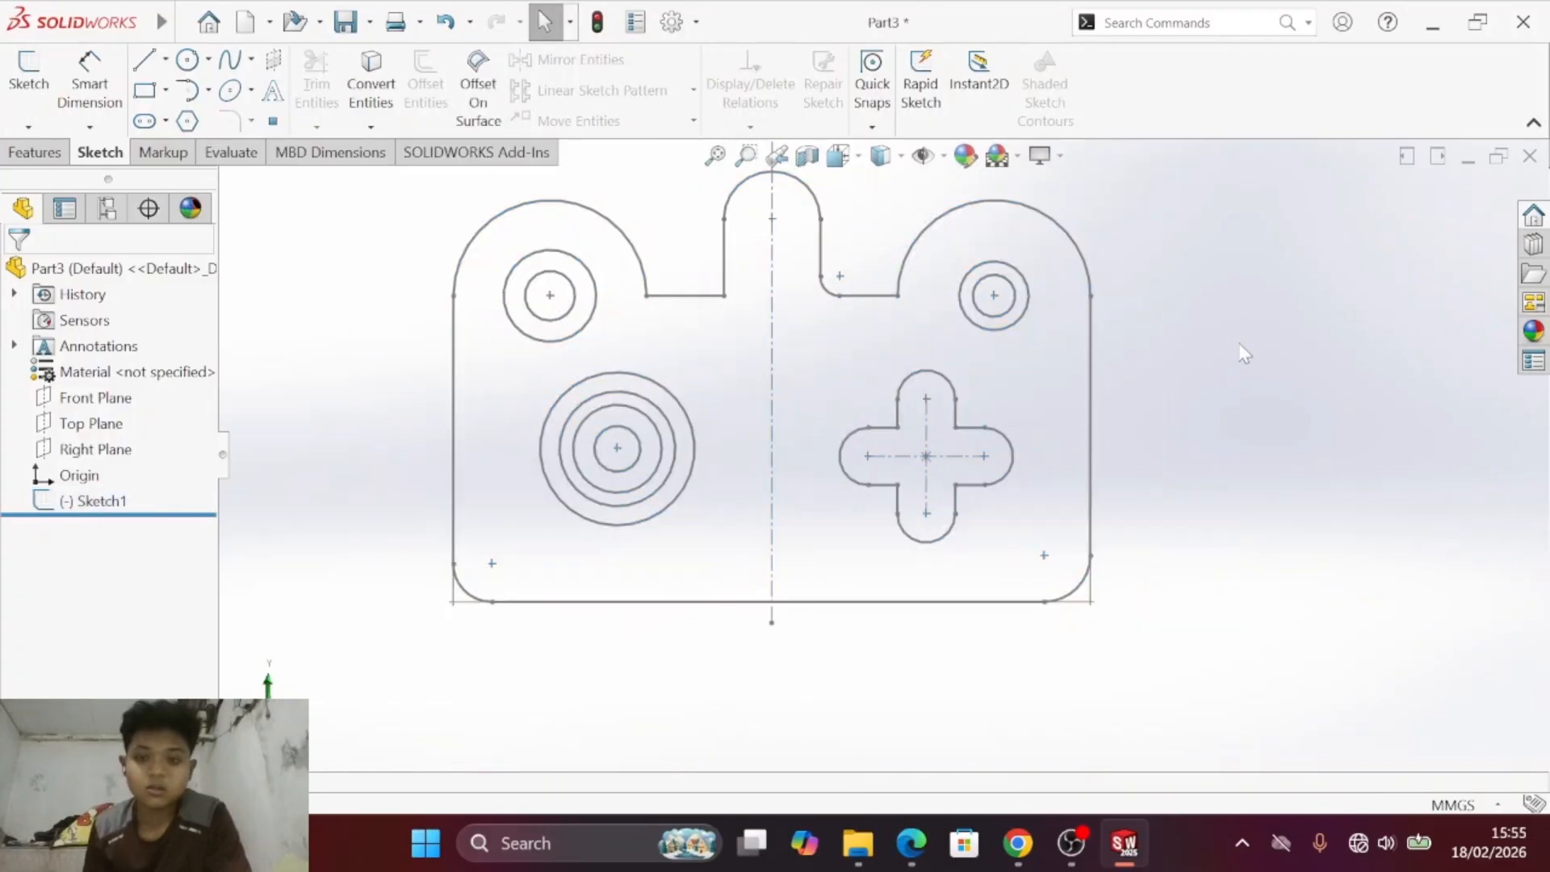
pyautogui.hotkey('ctrl', 'z')
# - Review the fully dimensioned plate, especially the cross cutout, and compare it with drawing c) in the PDF
pyautogui.press('s')
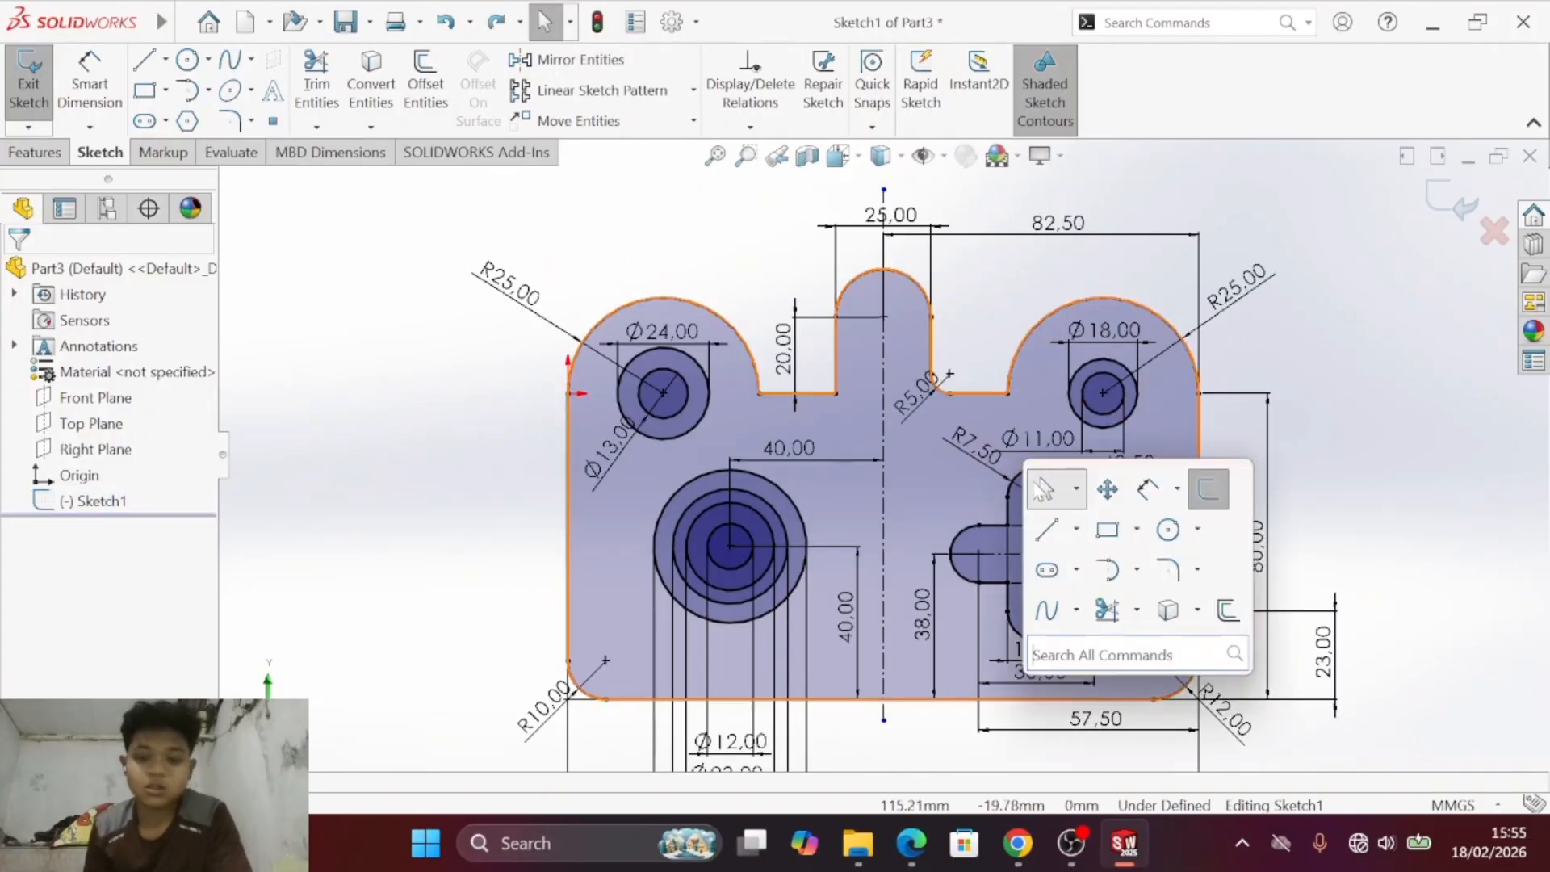
pyautogui.click(1092, 488)
pyautogui.moveTo(1092, 487); pyautogui.dragTo(1165, 554)
pyautogui.moveTo(1001, 459); pyautogui.dragTo(637, 280)
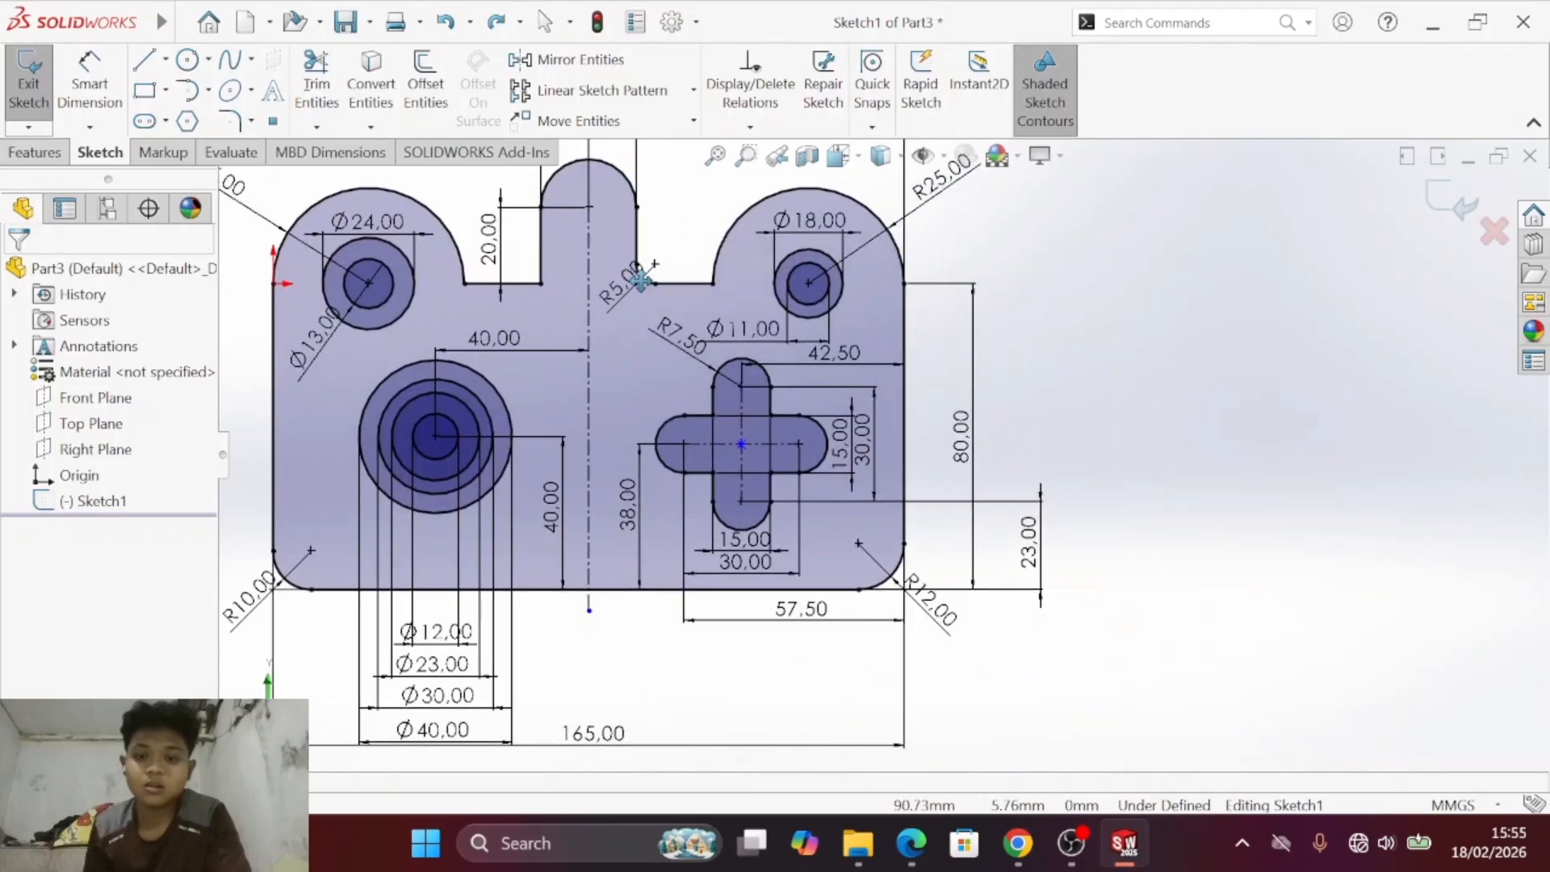
pyautogui.moveTo(731, 486); pyautogui.dragTo(818, 456)
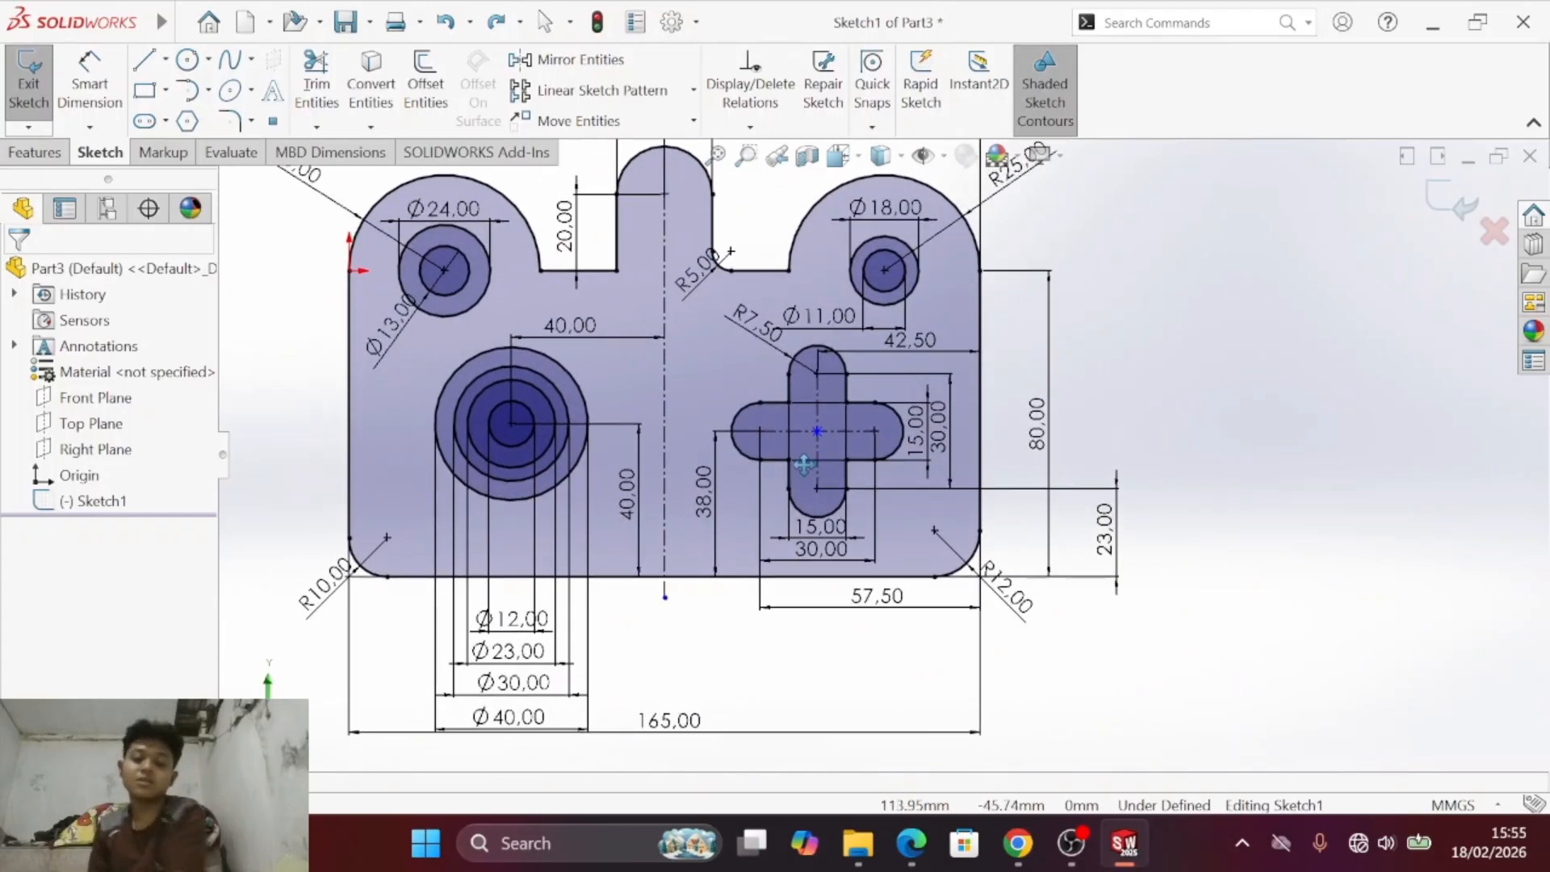
pyautogui.moveTo(850, 396); pyautogui.dragTo(861, 491)
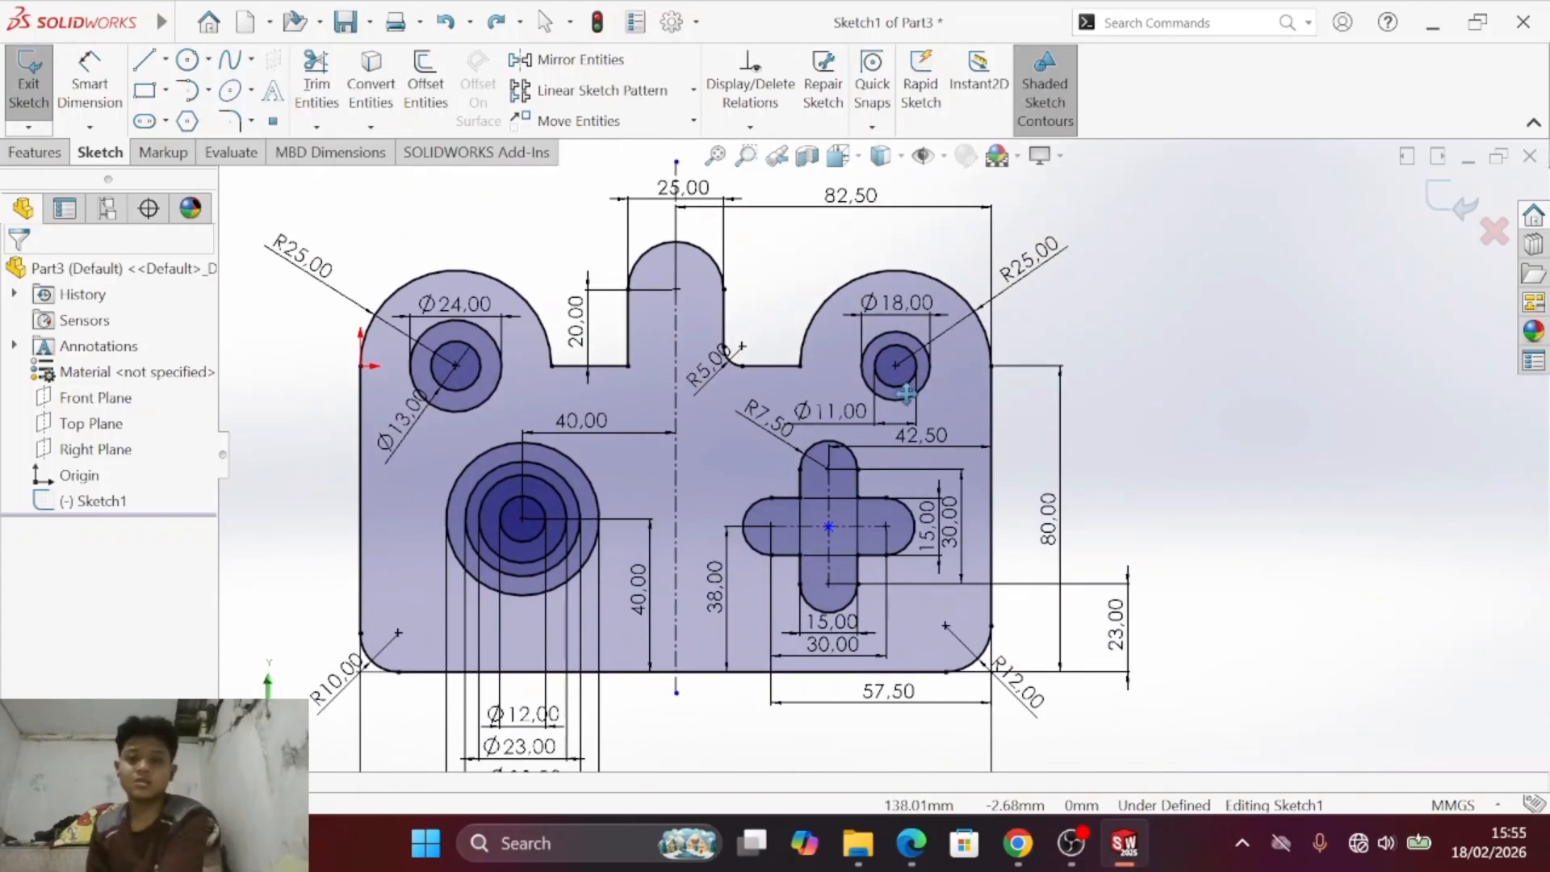
pyautogui.moveTo(905, 394); pyautogui.dragTo(957, 445)
pyautogui.moveTo(950, 510)
pyautogui.mouseDown()
pyautogui.moveTo(943, 483)
pyautogui.moveTo(909, 465)
pyautogui.mouseUp()
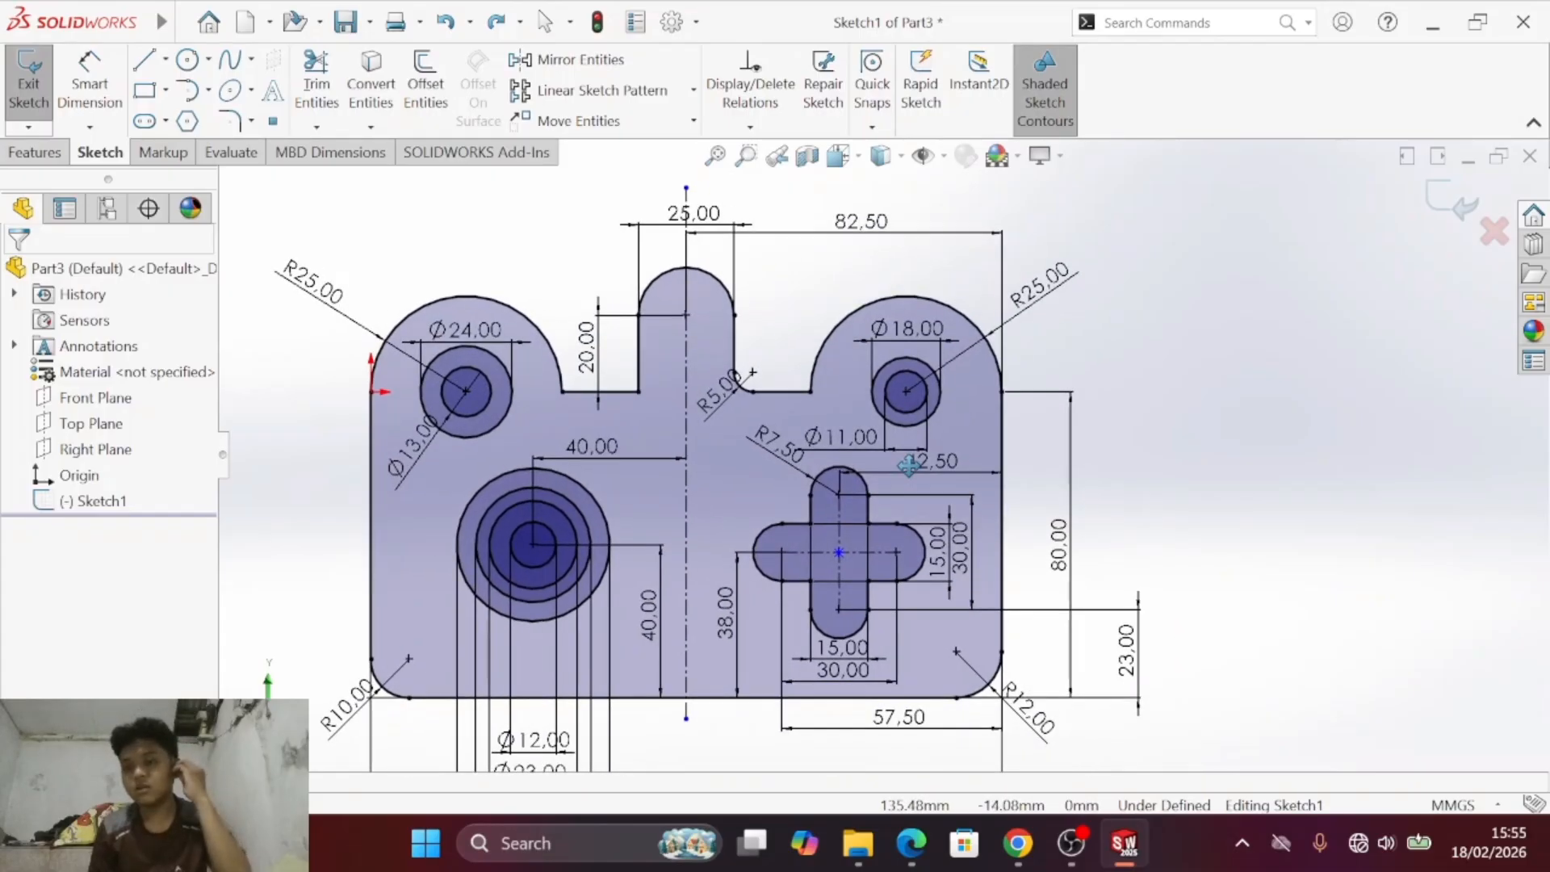
pyautogui.moveTo(803, 440)
pyautogui.mouseDown()
pyautogui.moveTo(840, 536)
pyautogui.moveTo(835, 517)
pyautogui.moveTo(660, 514)
pyautogui.moveTo(909, 539)
pyautogui.moveTo(909, 512)
pyautogui.moveTo(877, 555)
pyautogui.mouseUp()
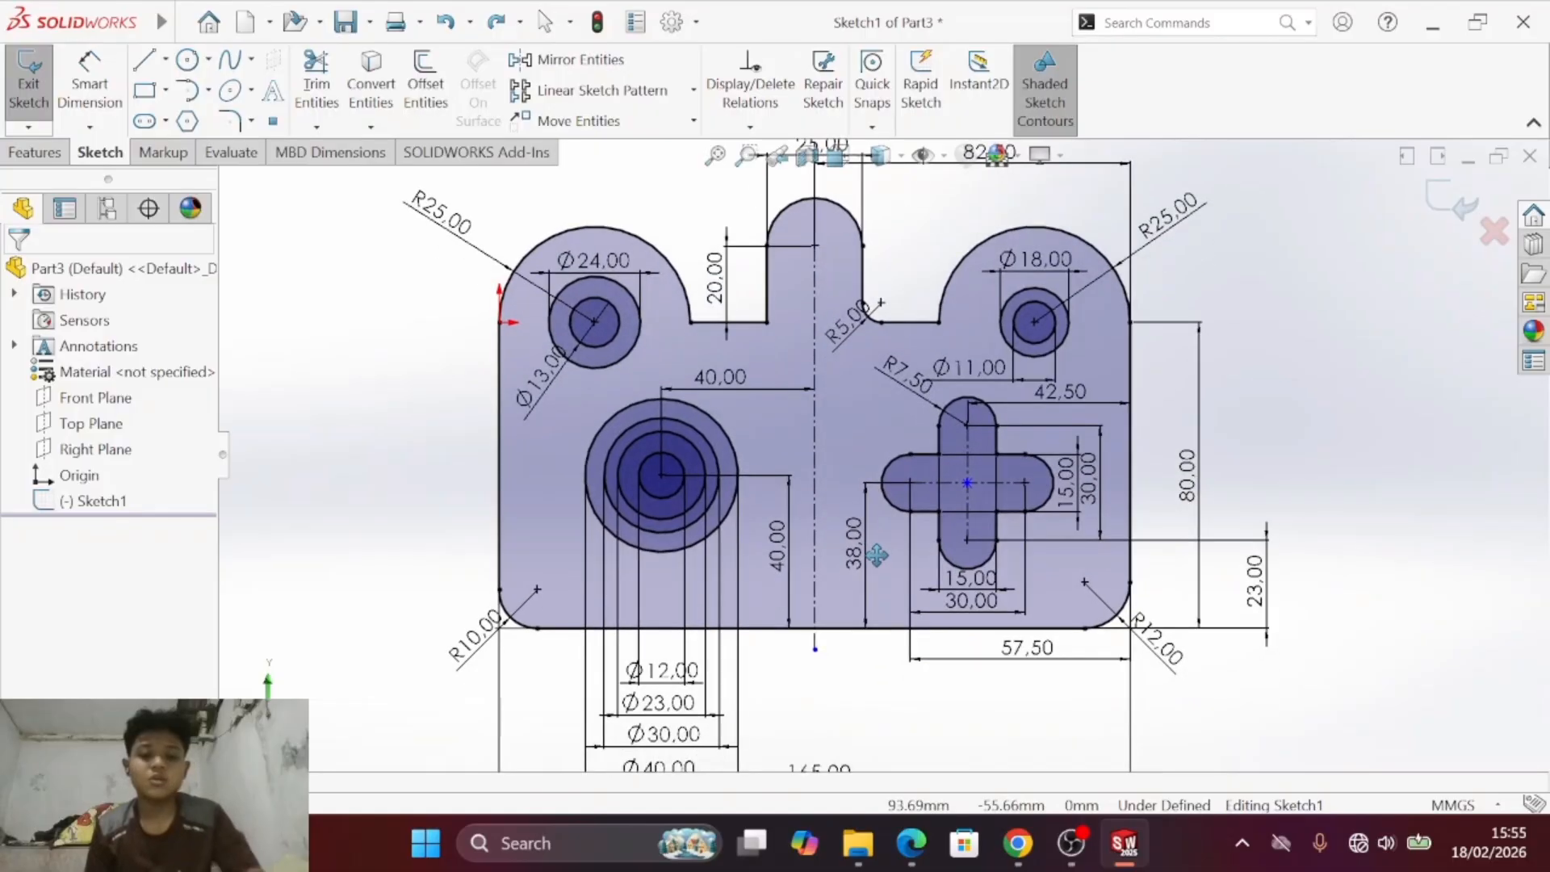
pyautogui.hotkey('alt', 'Tab')
pyautogui.hotkey('alt', 'Tab')
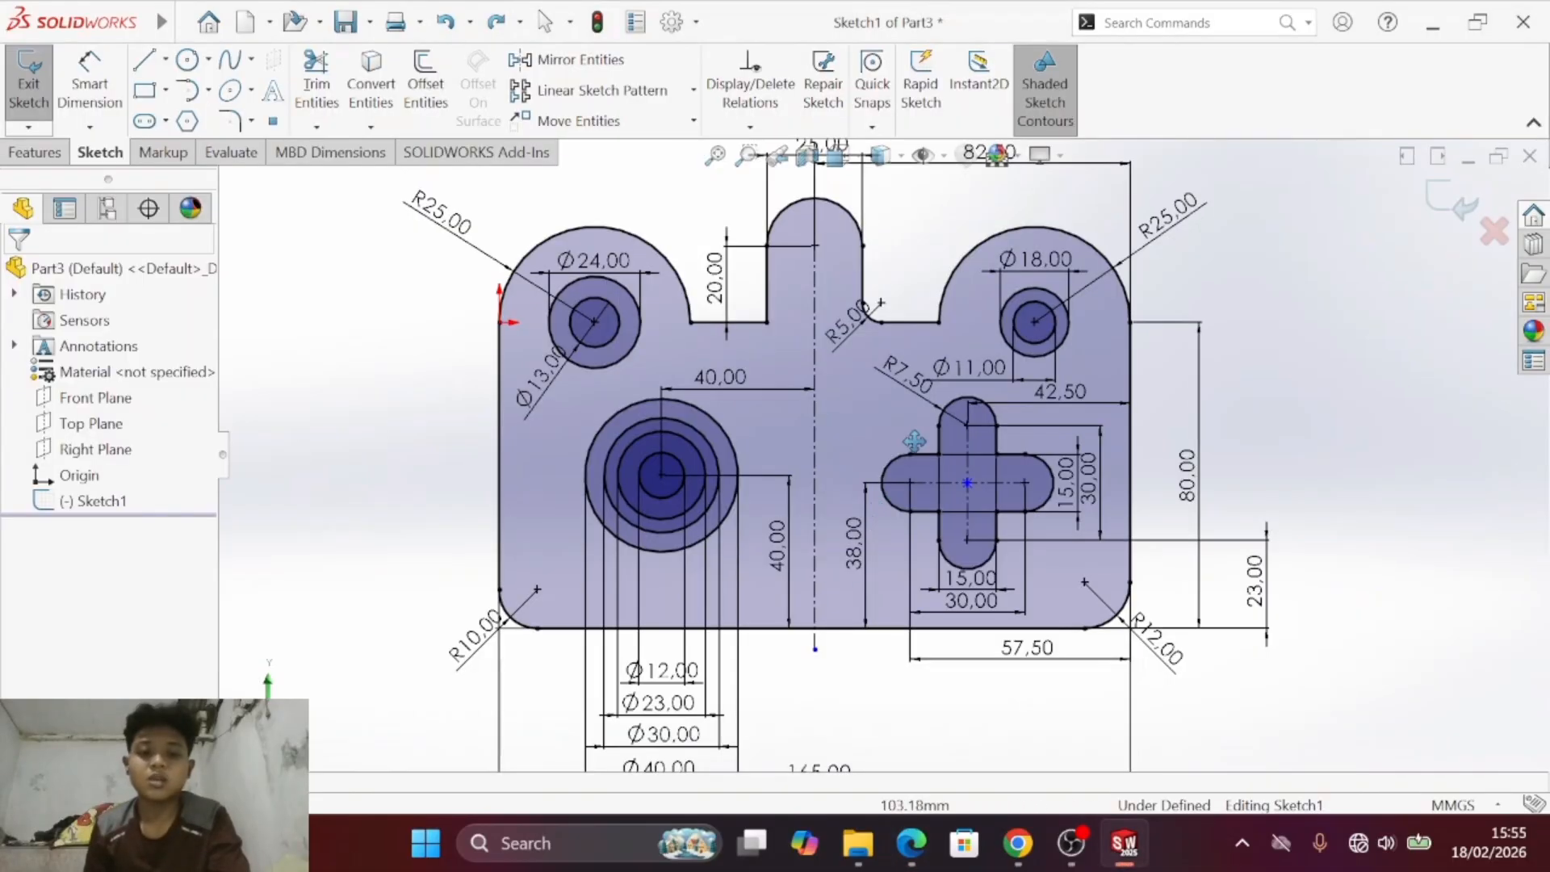
pyautogui.moveTo(930, 401)
pyautogui.mouseDown()
pyautogui.moveTo(863, 608)
pyautogui.moveTo(928, 440)
pyautogui.mouseUp()
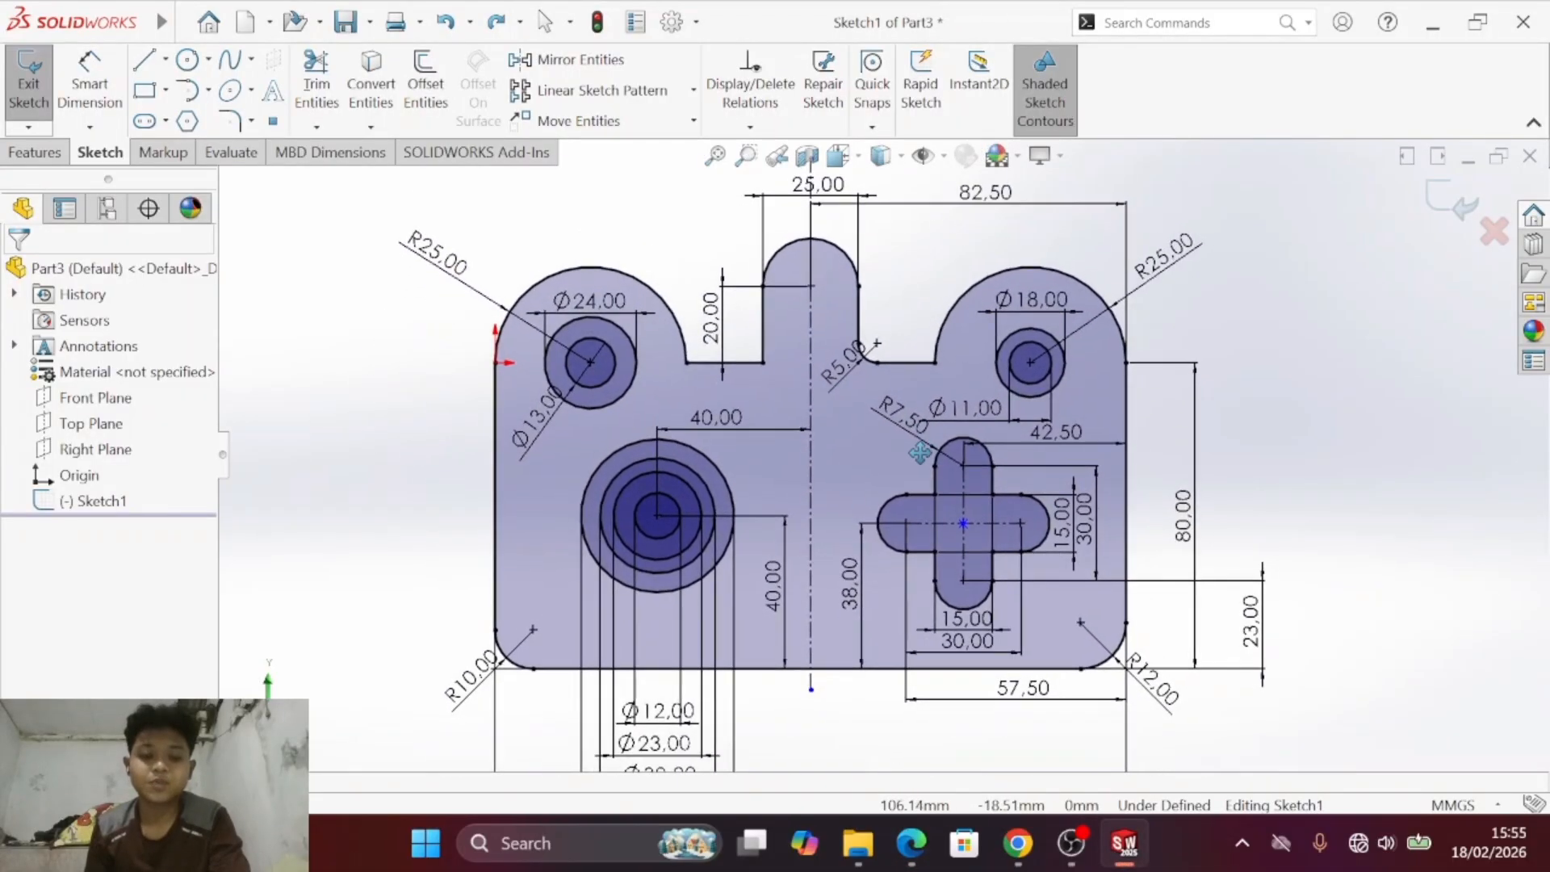
pyautogui.hotkey('alt', 'Tab')
pyautogui.hotkey('alt', 'Tab')
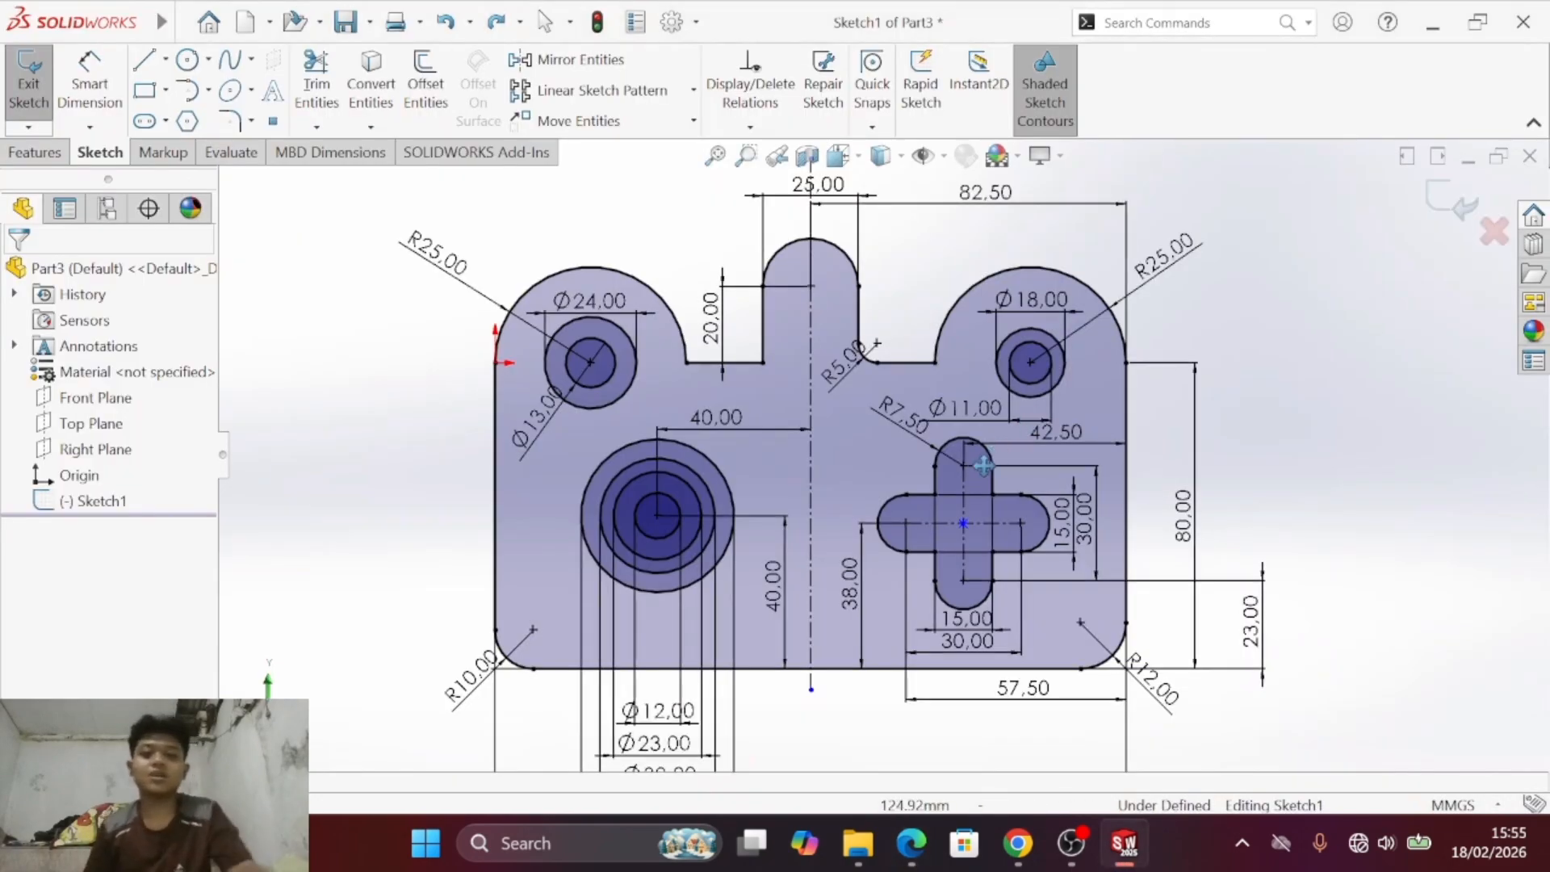
# - Save the part with the finished plate sketch as Part3 in the MODUL FIX 1 folder, in SOLIDWORKS Part format
pyautogui.press('Escape')
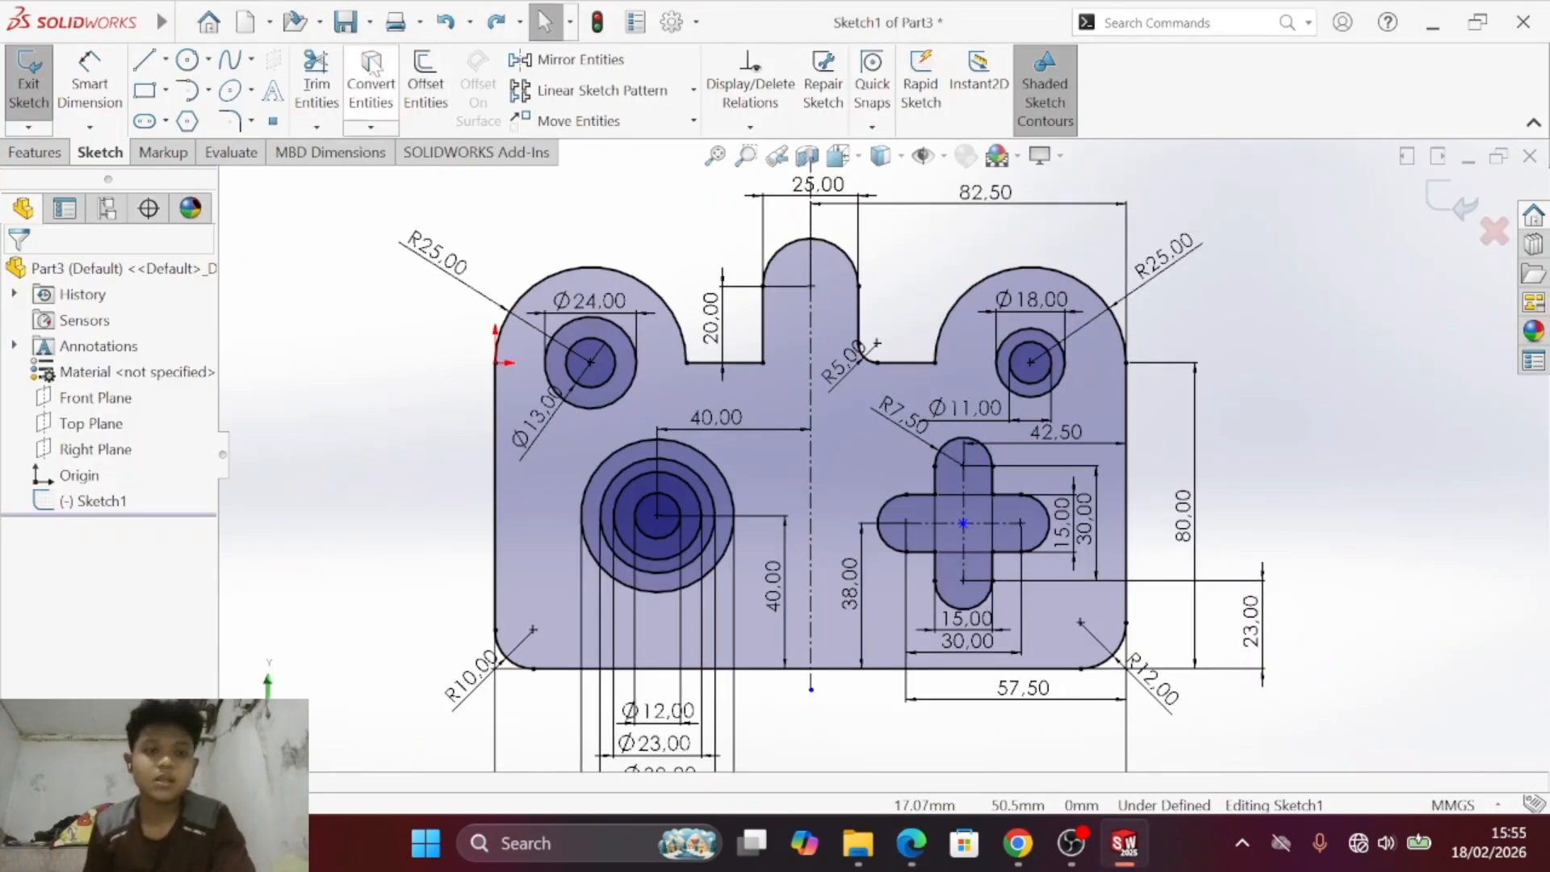
pyautogui.click(342, 18)
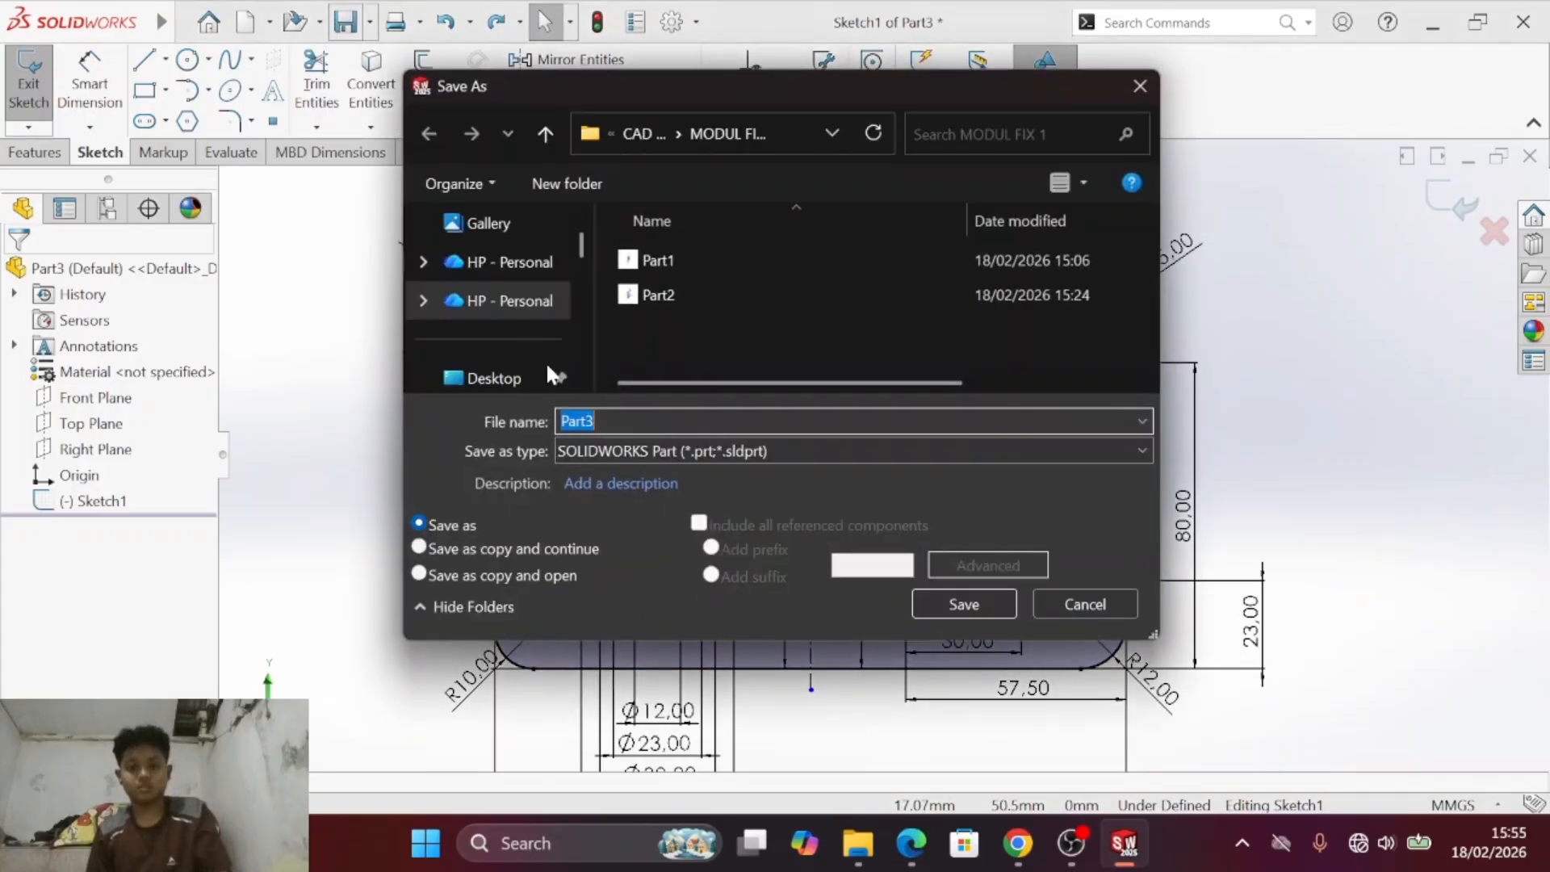
pyautogui.click(963, 604)
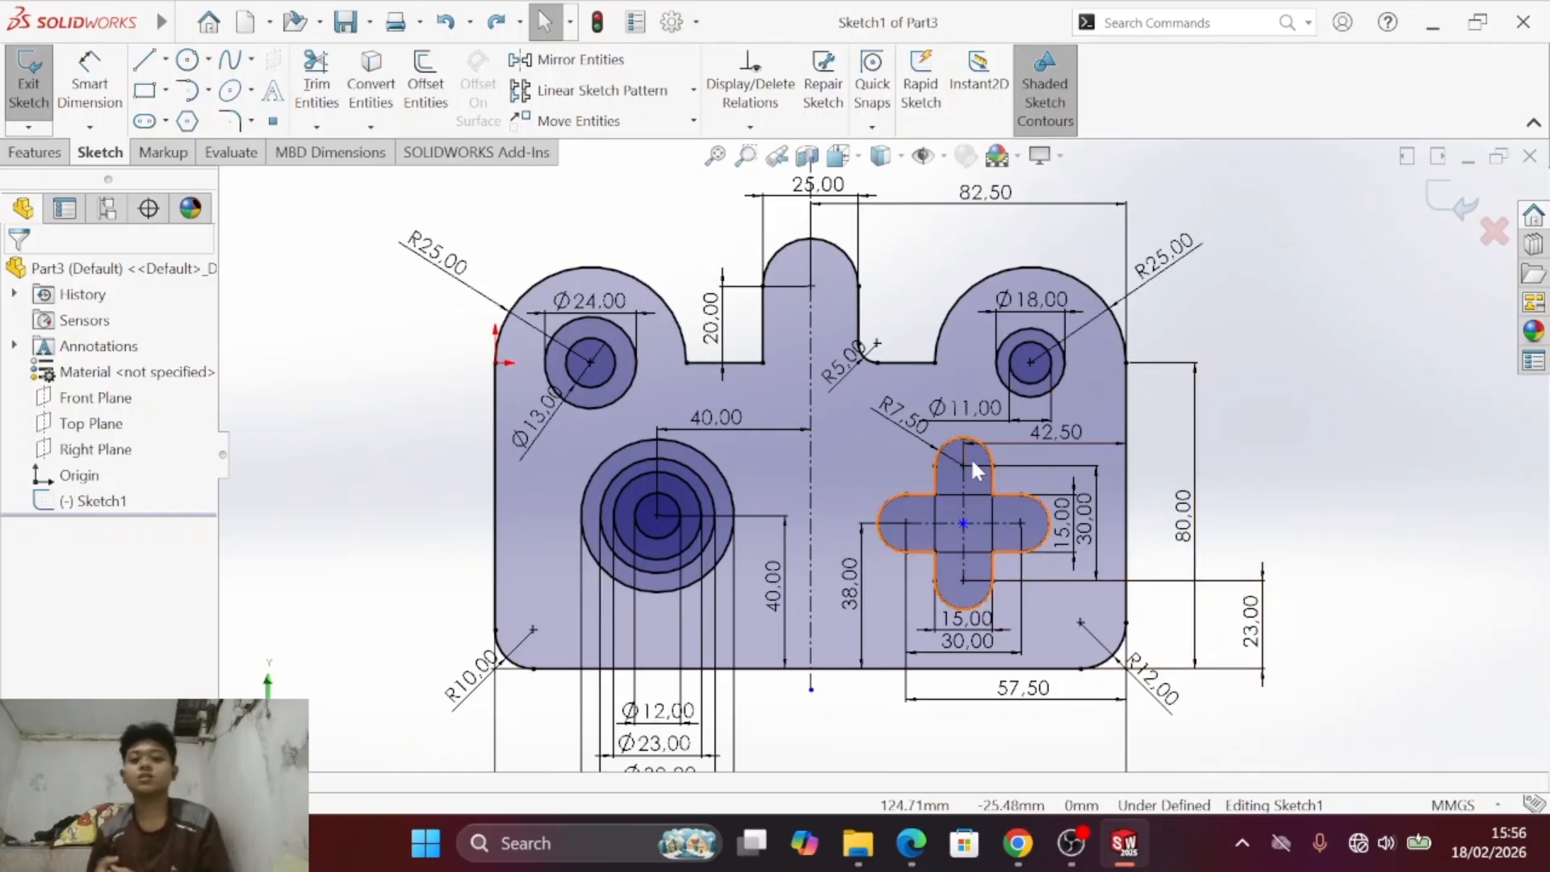
pyautogui.click(1071, 843)
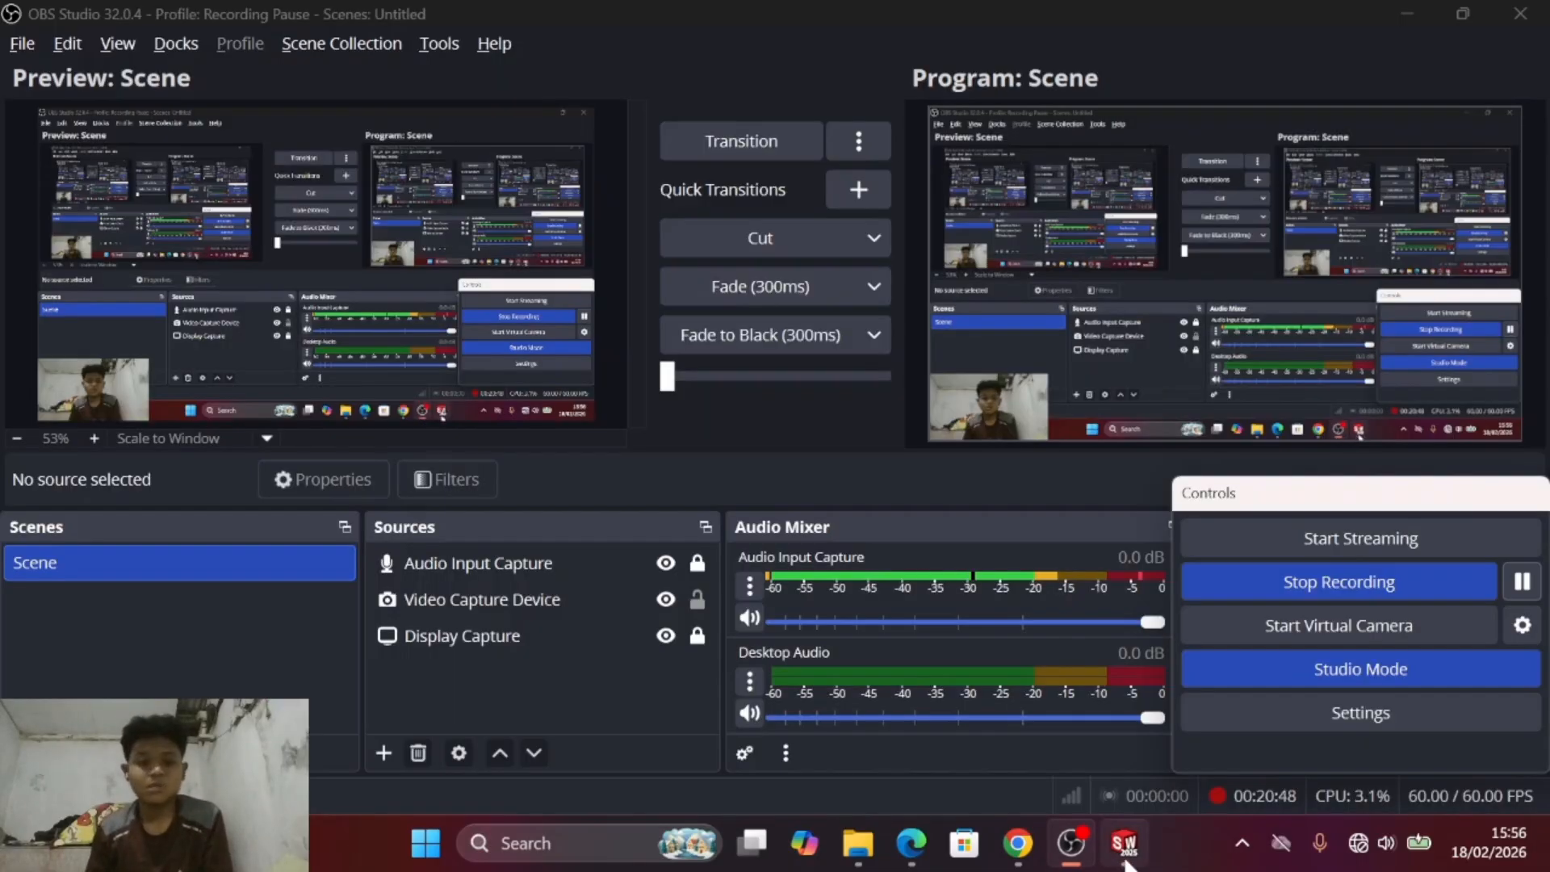
pyautogui.click(1124, 842)
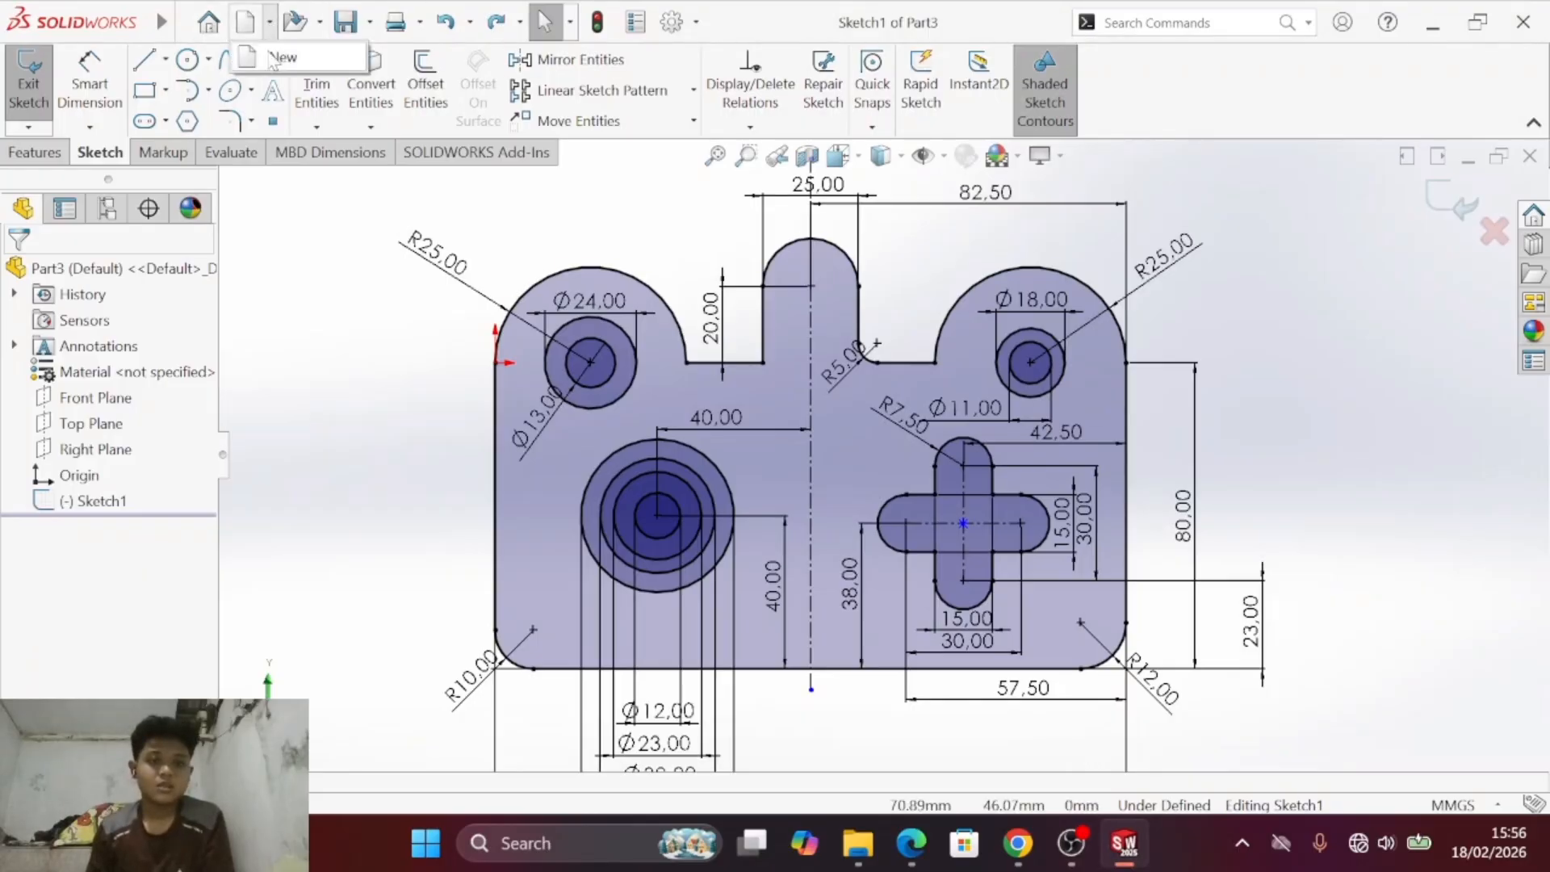
# - Create a new blank Part document for the next exercise
pyautogui.click(246, 22)
pyautogui.click(591, 291)
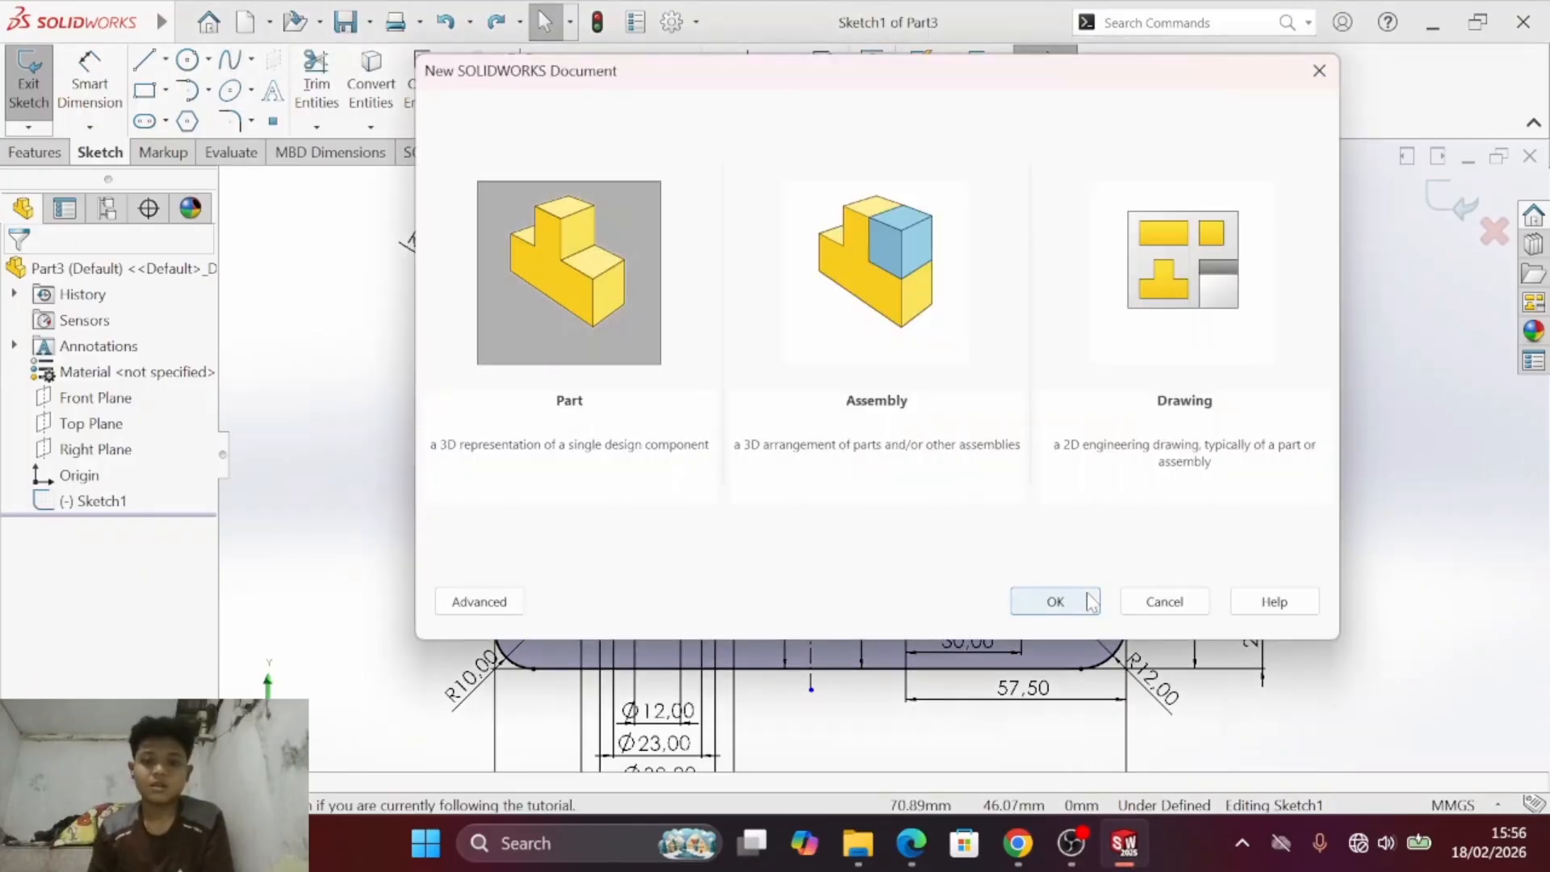
pyautogui.click(1080, 604)
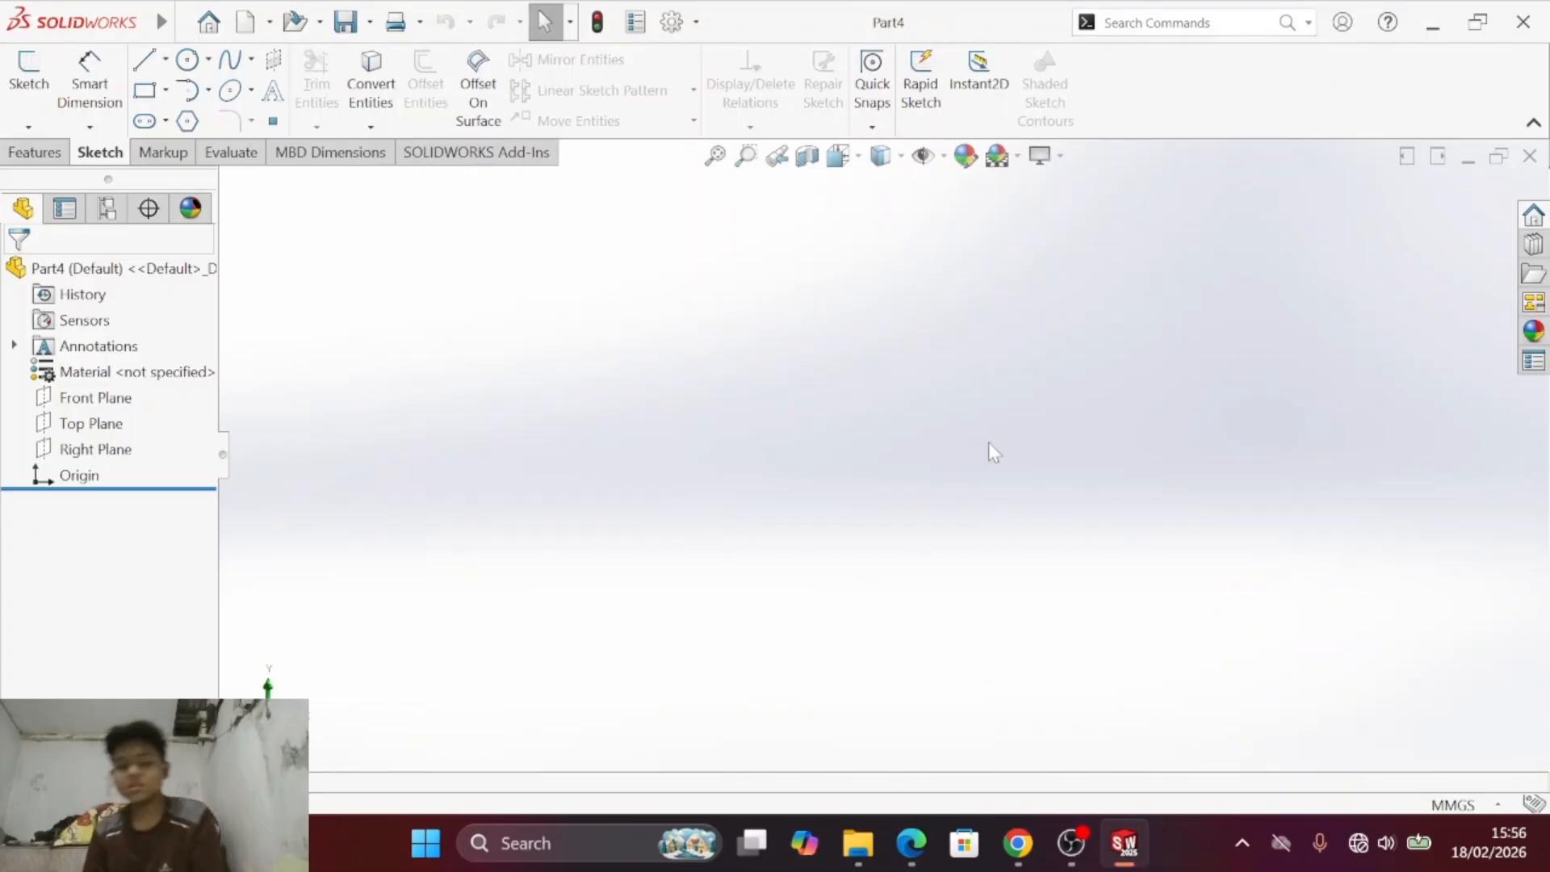
# - Switch to the Module 1 PDF in Edge and examine the outline, slots, hole and dimensions of drawing d) below drawing c)
pyautogui.click(911, 843)
pyautogui.scroll(-4, 857, 517)
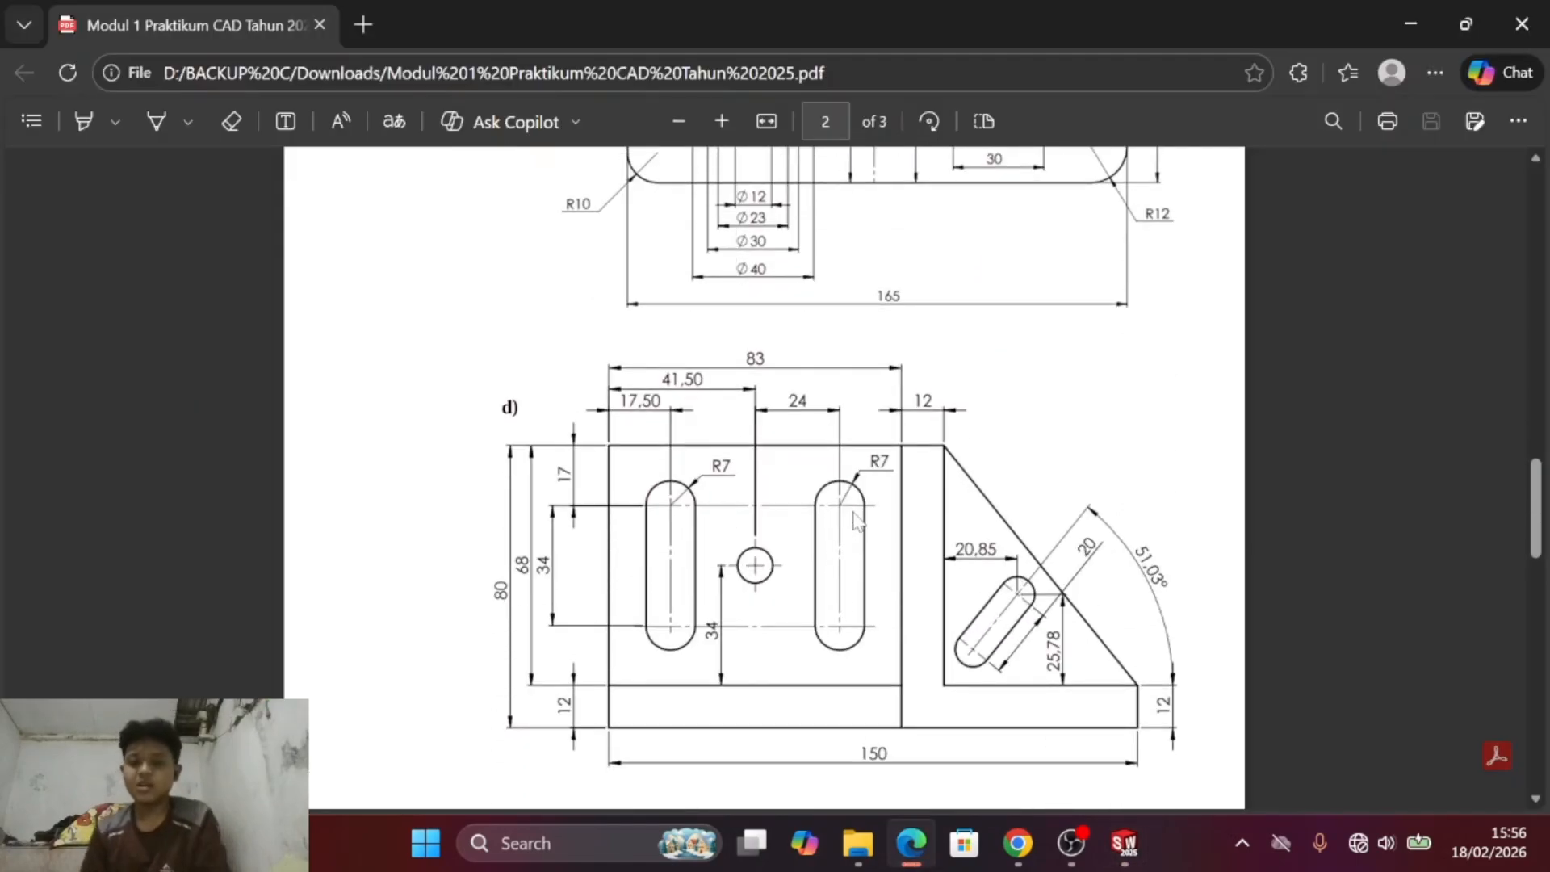
pyautogui.scroll(-2, 824, 439)
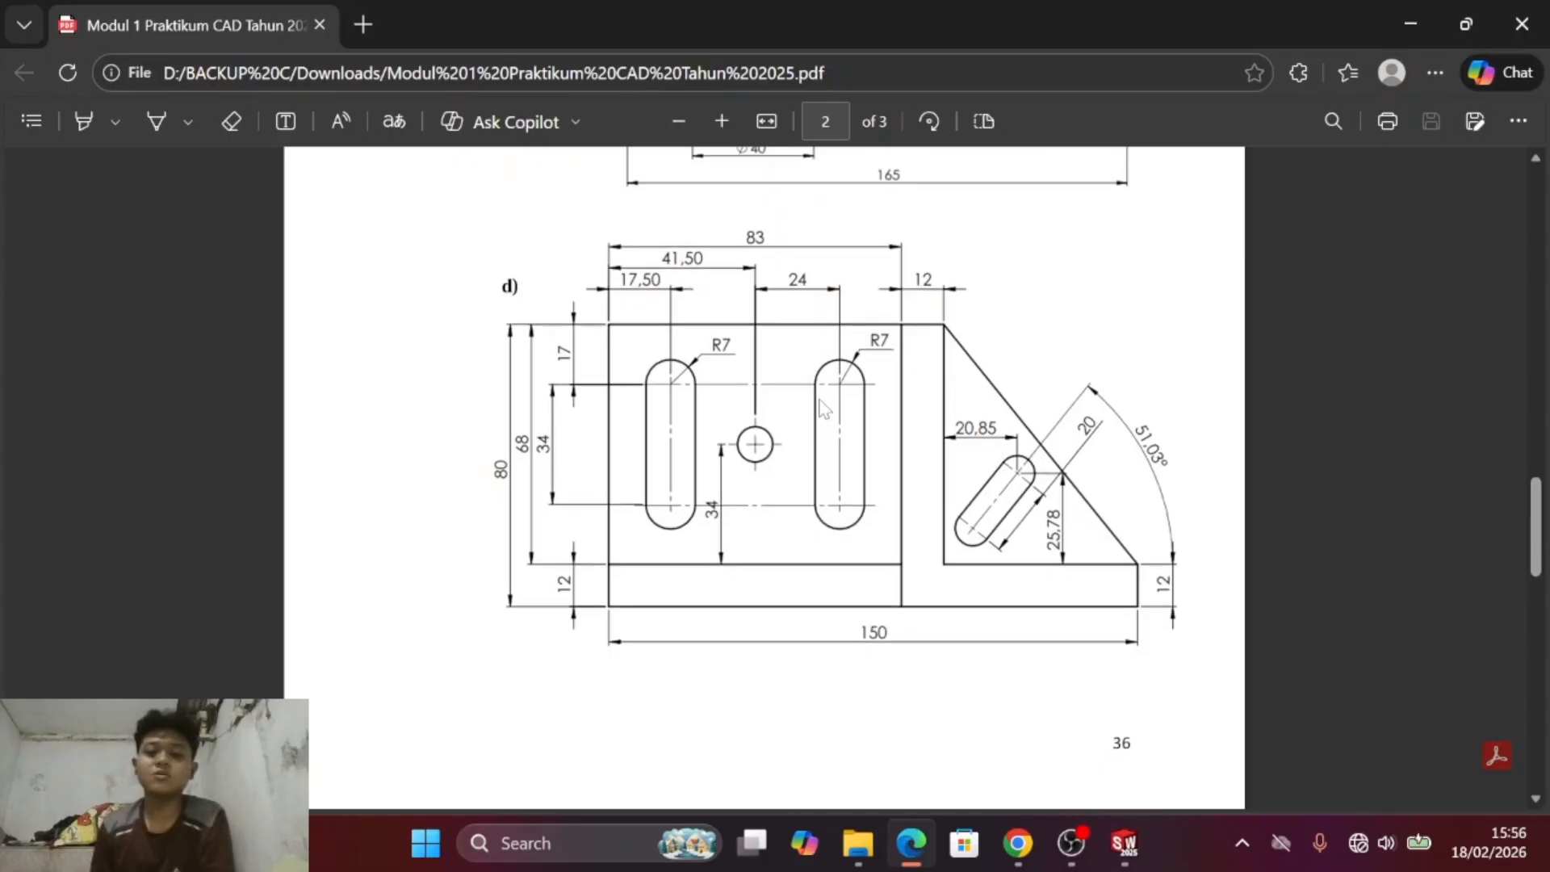
pyautogui.scroll(6, 822, 404)
pyautogui.scroll(-7, 821, 406)
pyautogui.scroll(1, 822, 408)
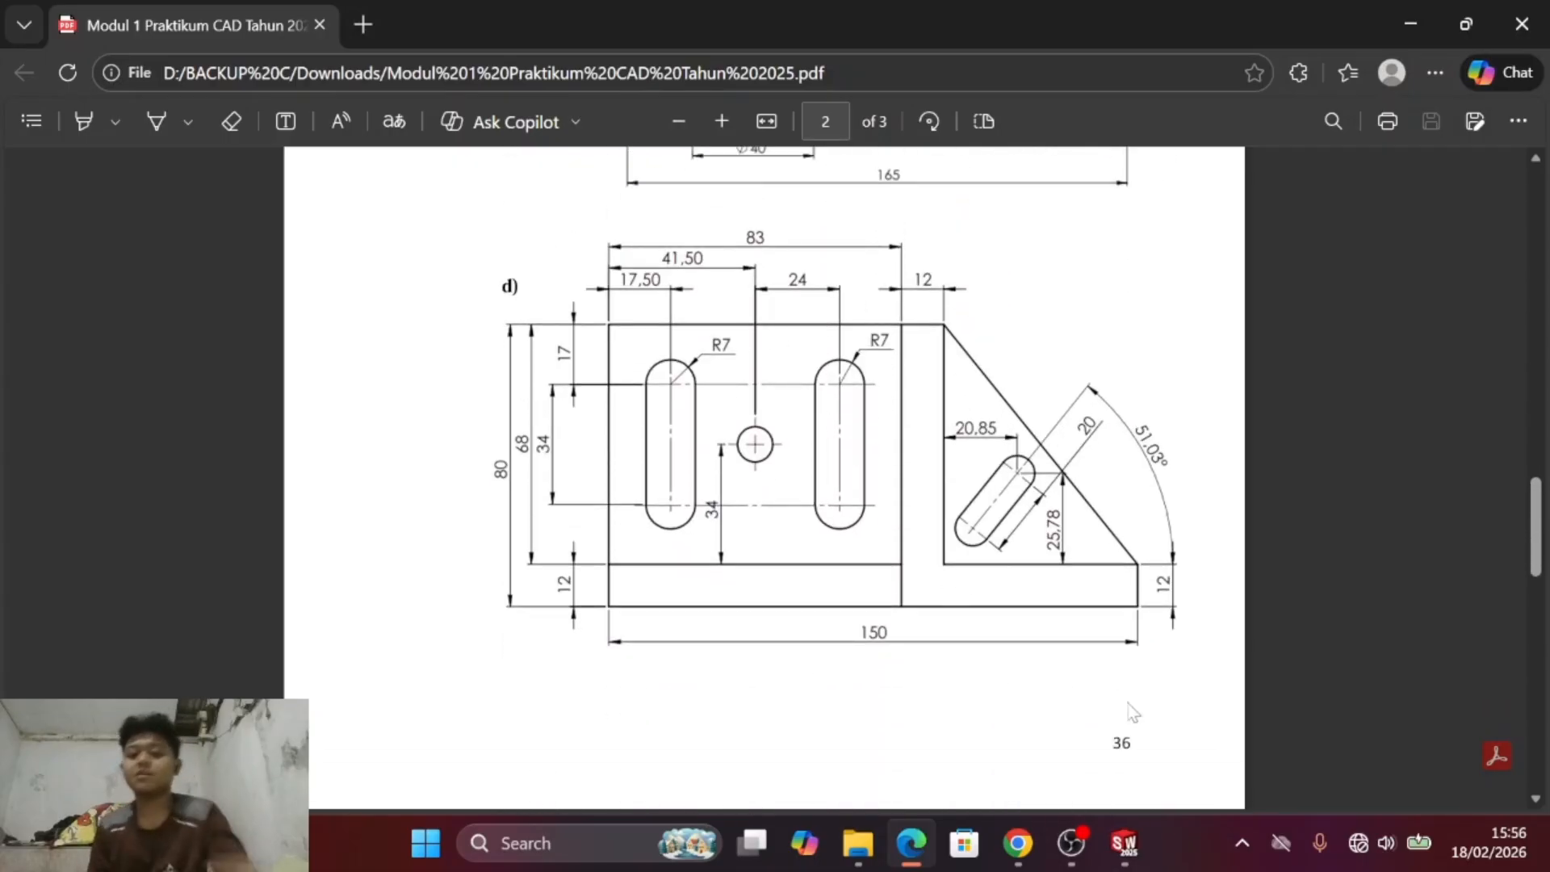
pyautogui.scroll(7, 904, 394)
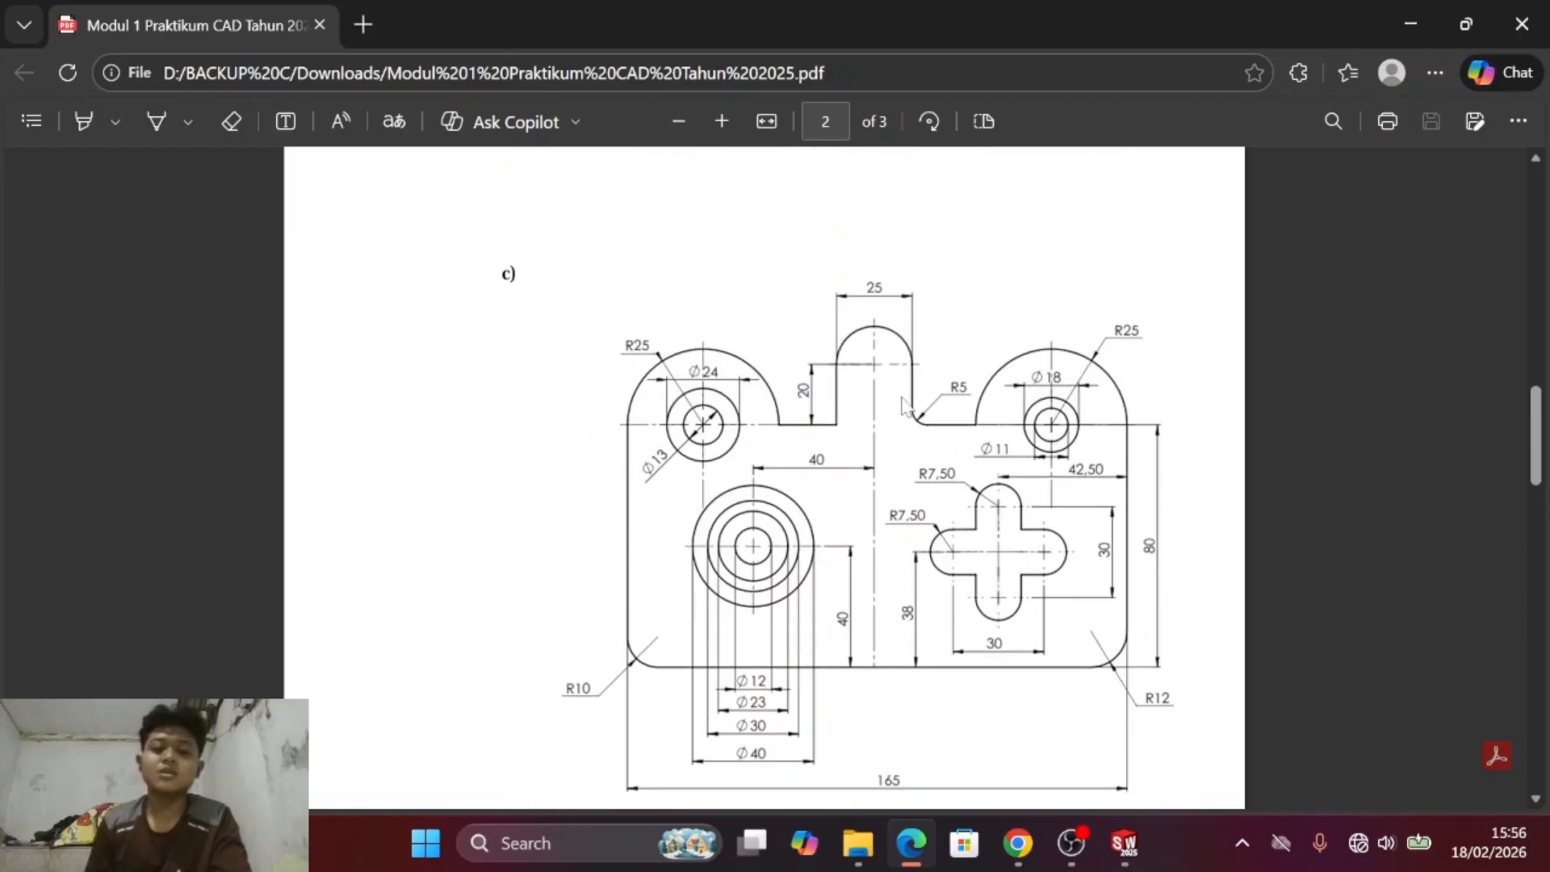
pyautogui.scroll(2, 862, 434)
pyautogui.scroll(-8, 872, 436)
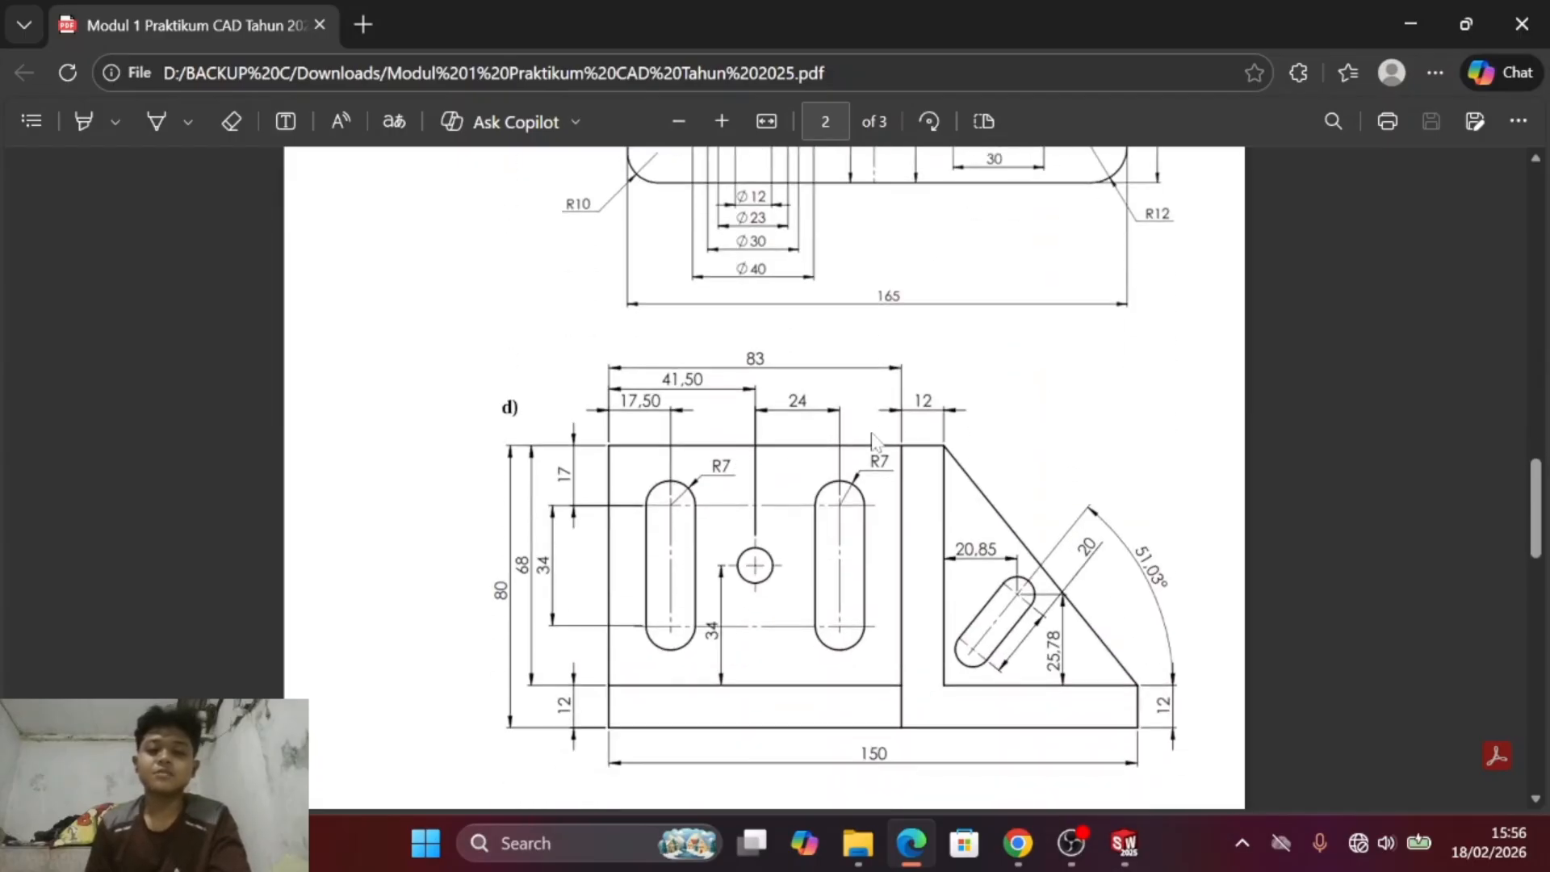
pyautogui.scroll(1, 800, 390)
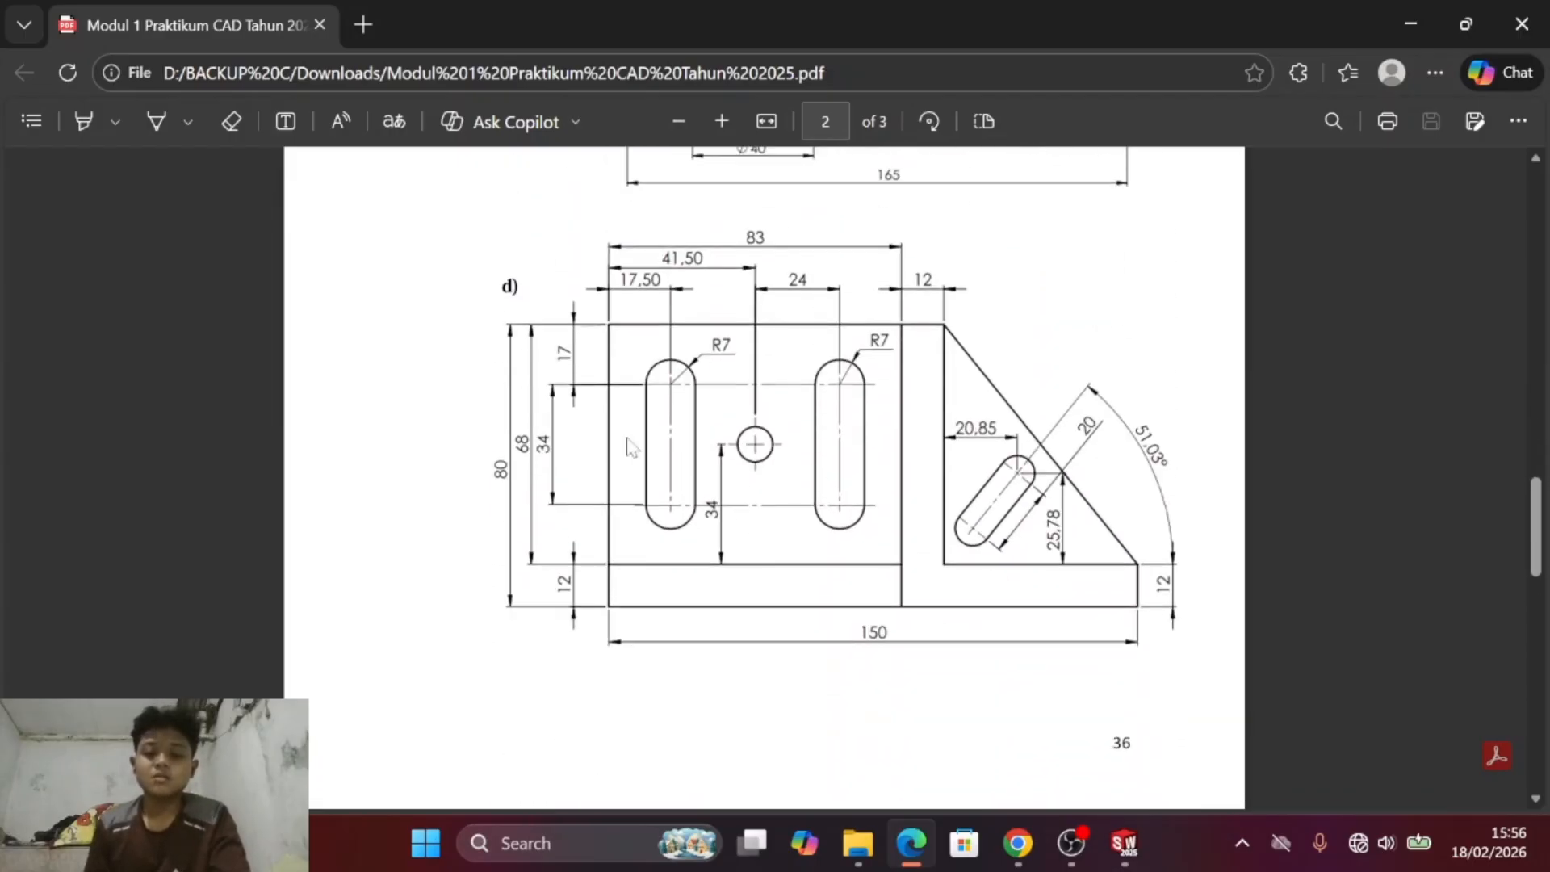
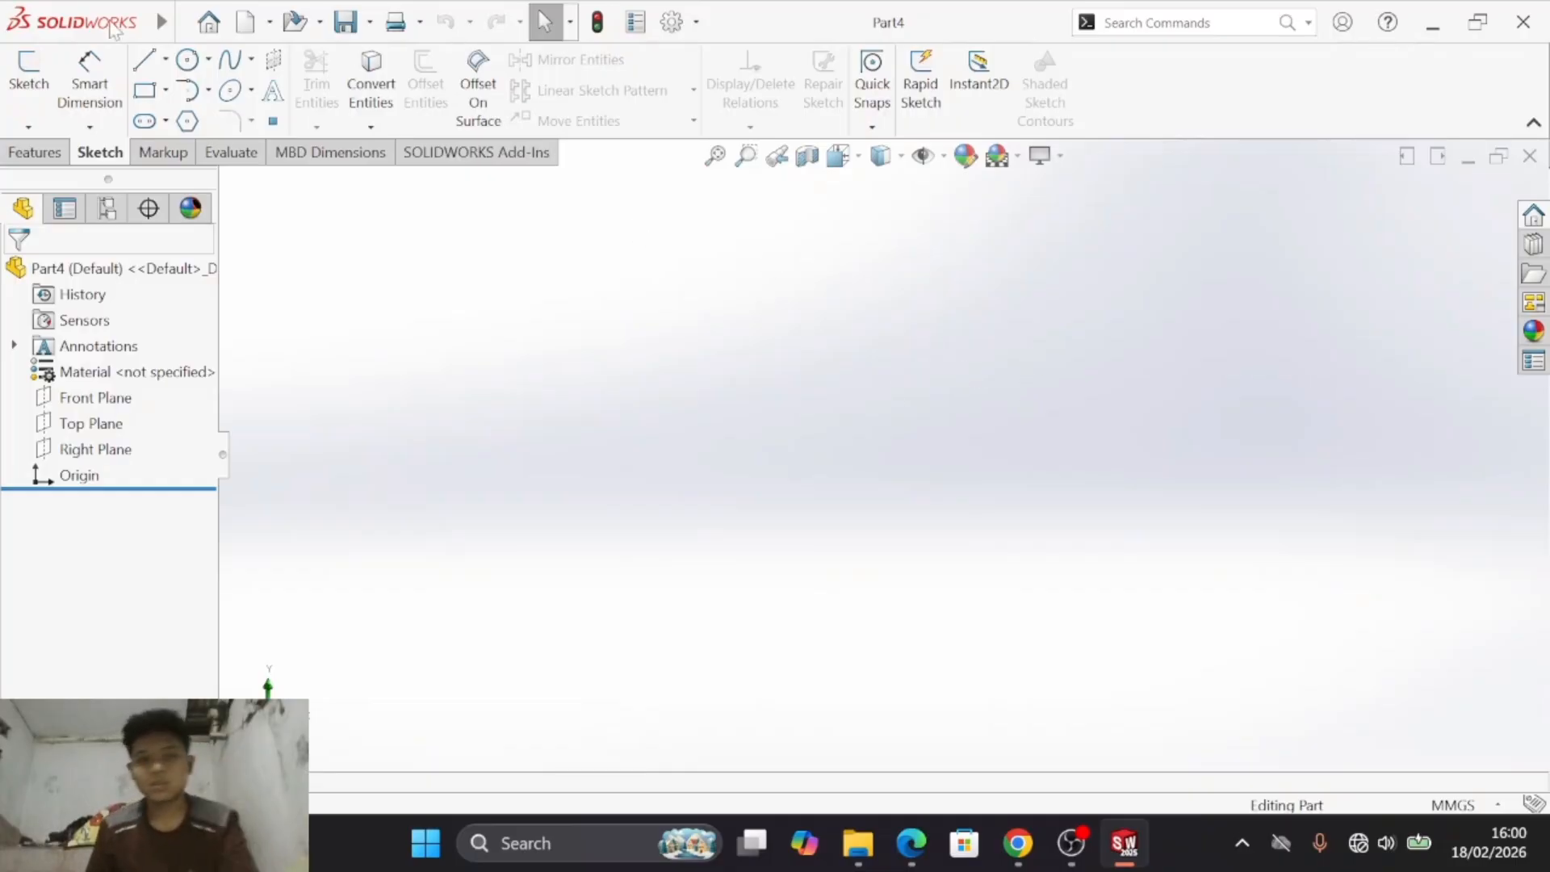
# - Start a sketch on the Right Plane, check drawing d) in the PDF, and draw a corner rectangle starting at the origin
pyautogui.click(28, 77)
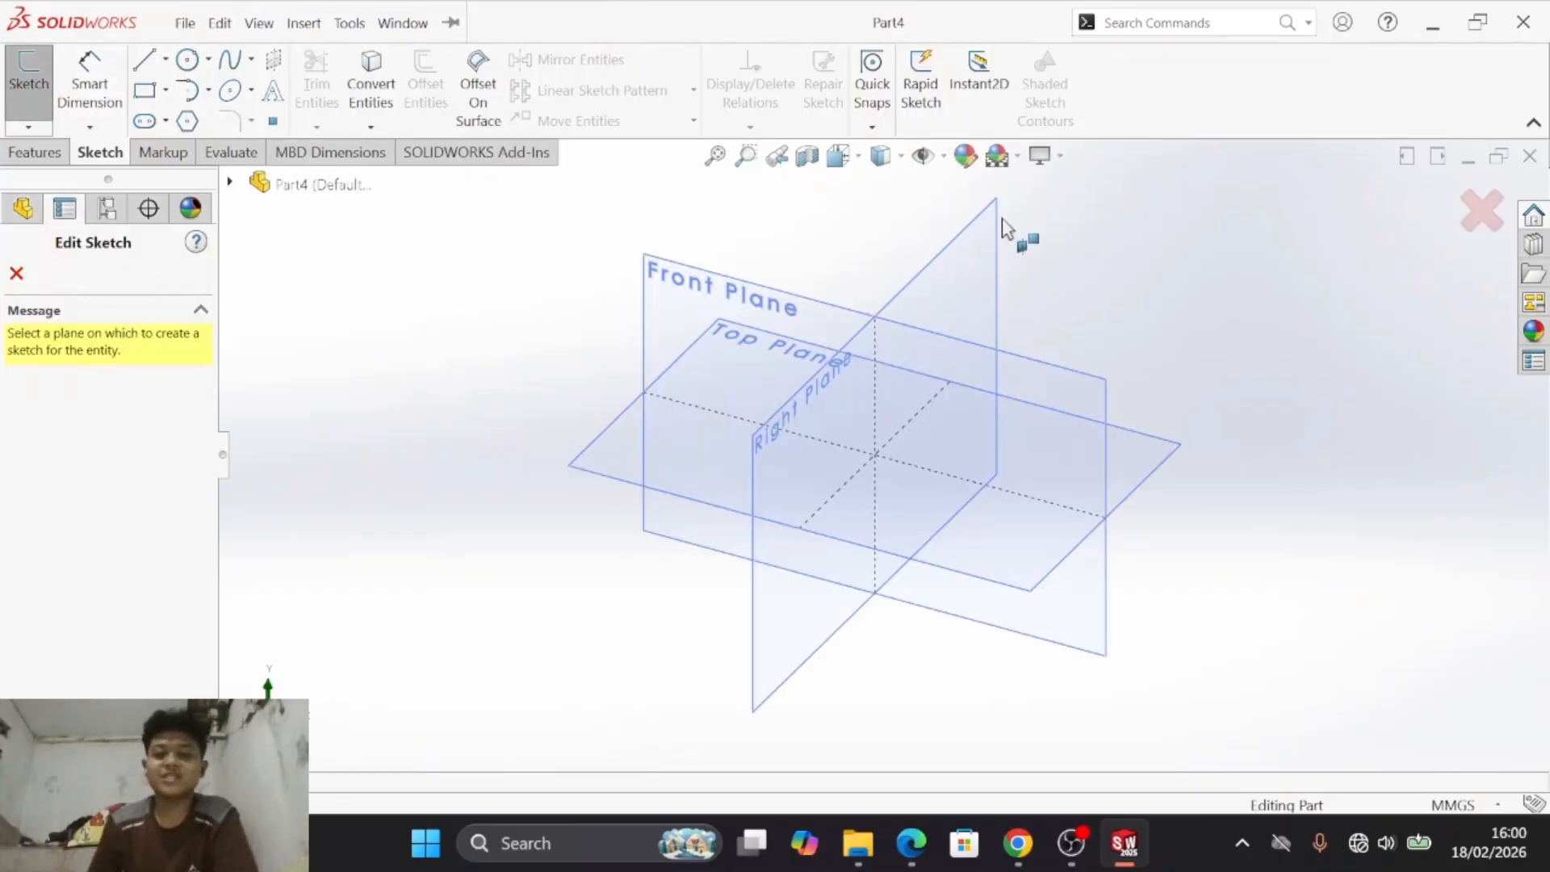
pyautogui.click(989, 267)
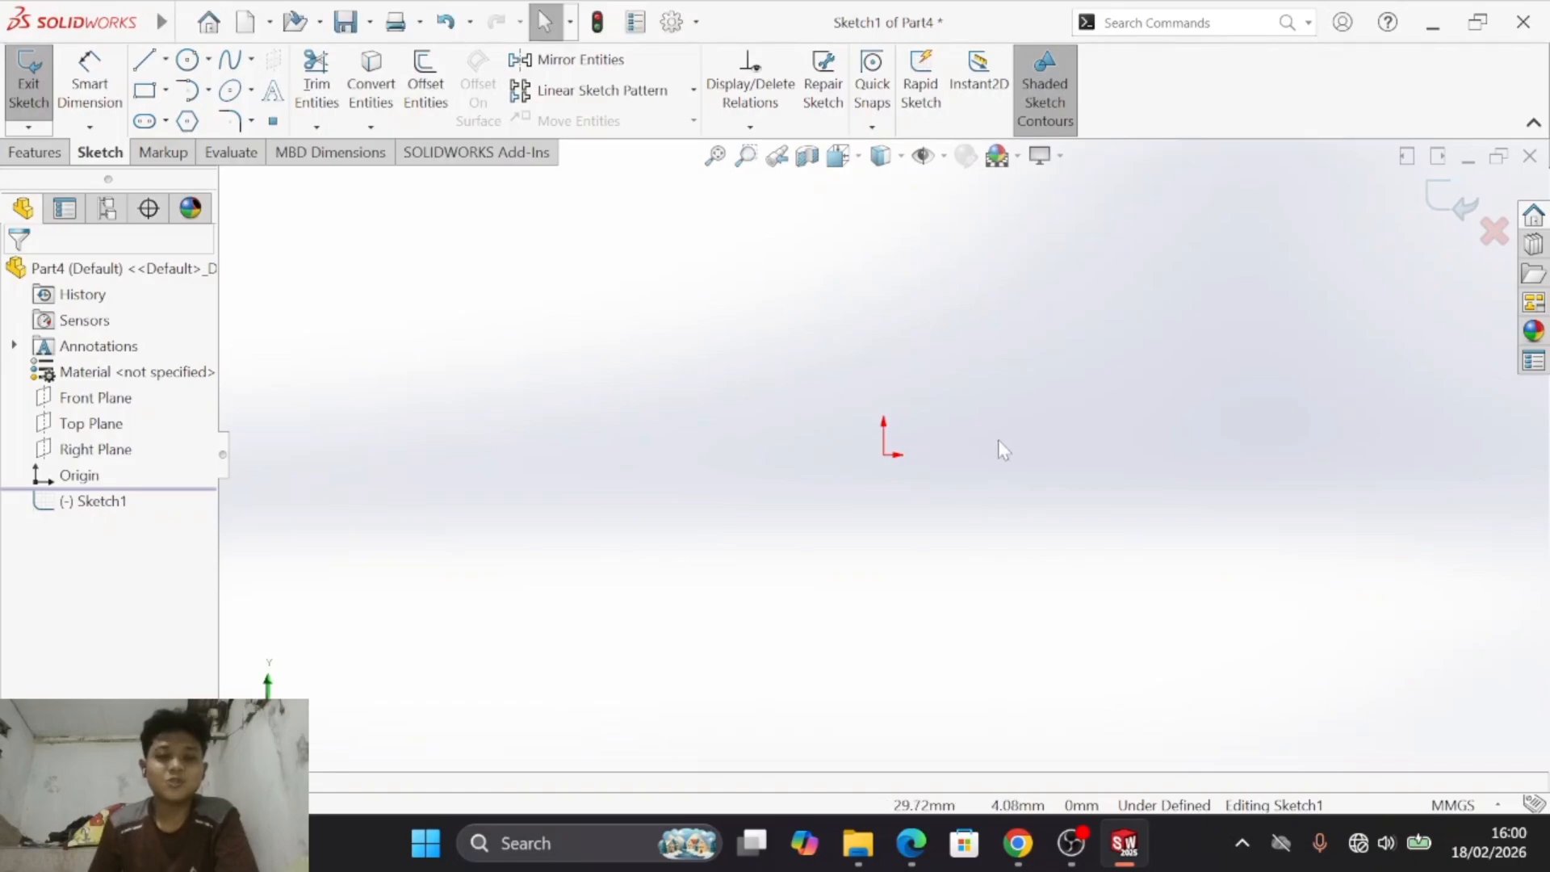
pyautogui.click(148, 95)
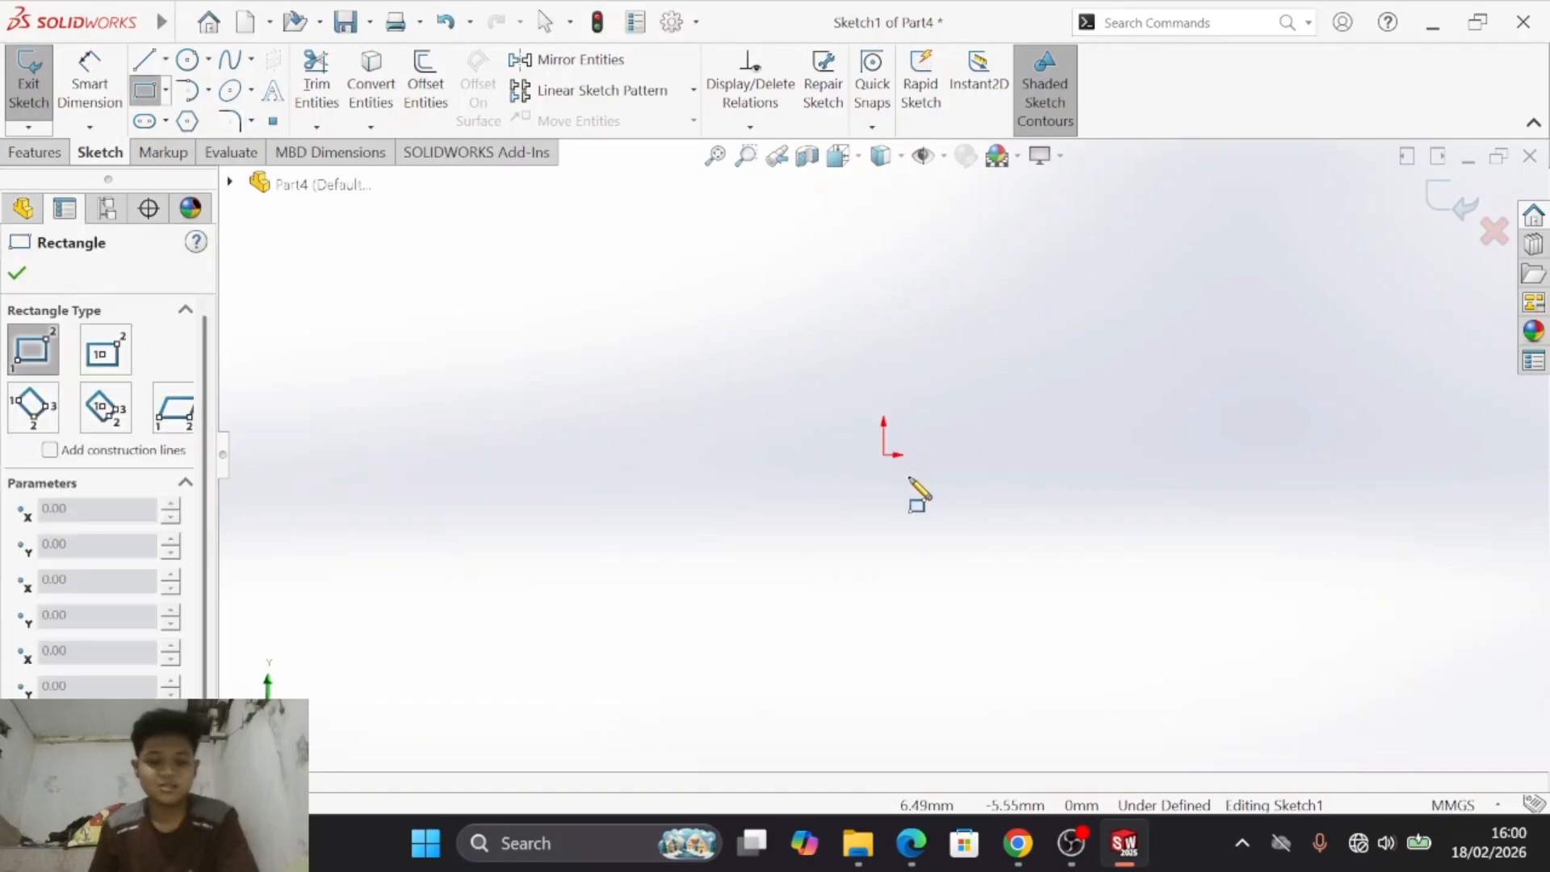
pyautogui.hotkey('alt', 'Tab')
pyautogui.hotkey('alt', 'Tab')
pyautogui.hotkey('alt', 'Tab')
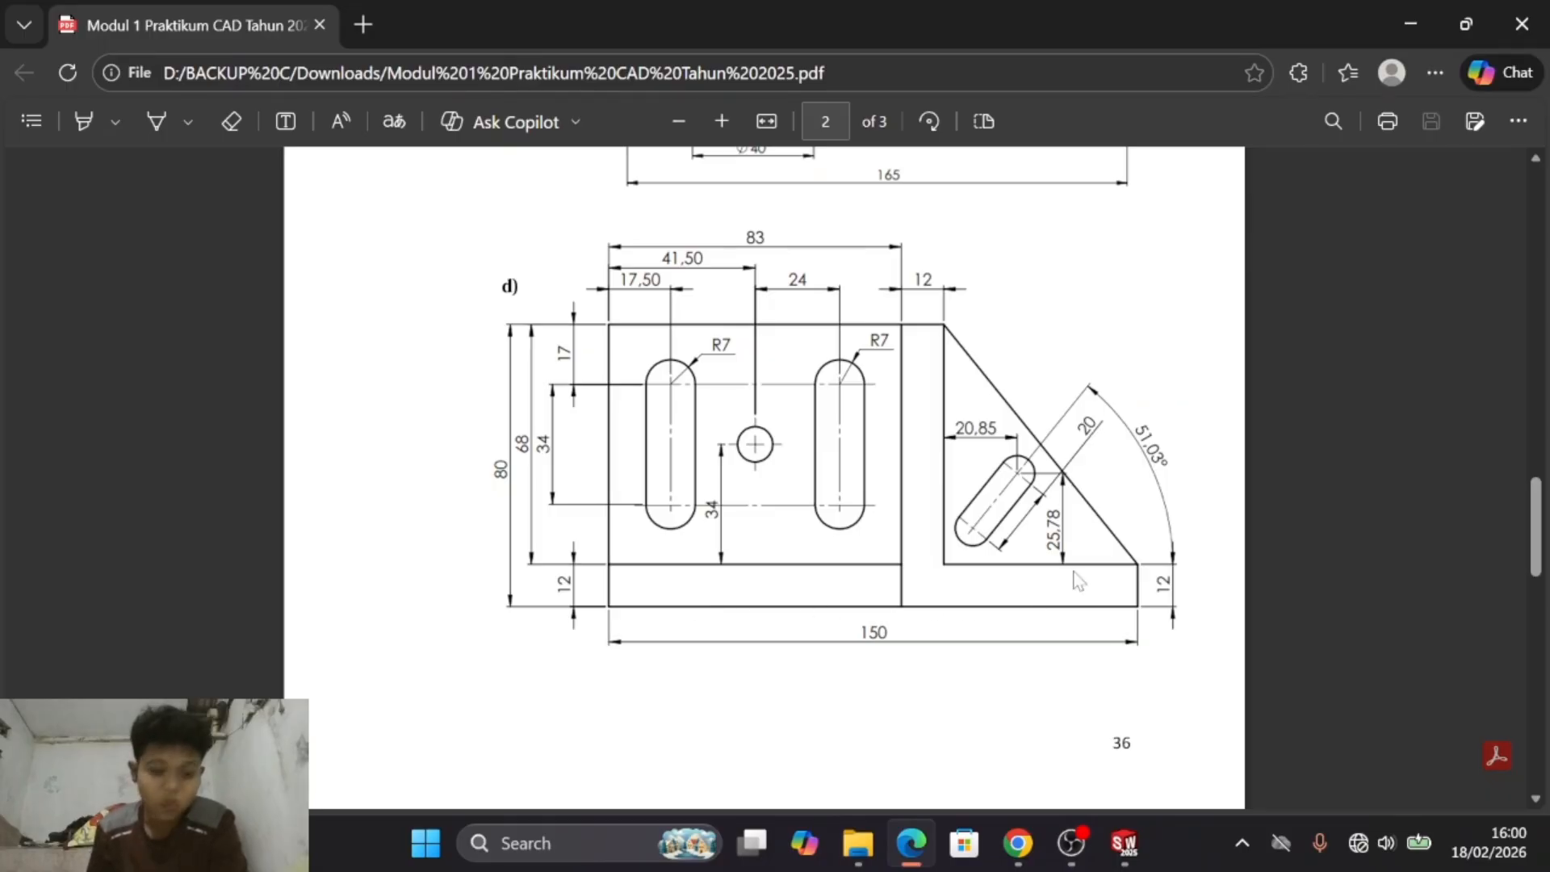
pyautogui.hotkey('alt', 'Tab')
pyautogui.hotkey('alt', 'Tab')
pyautogui.hotkey('alt', 'Tab')
pyautogui.hotkey('alt', 'Tab')
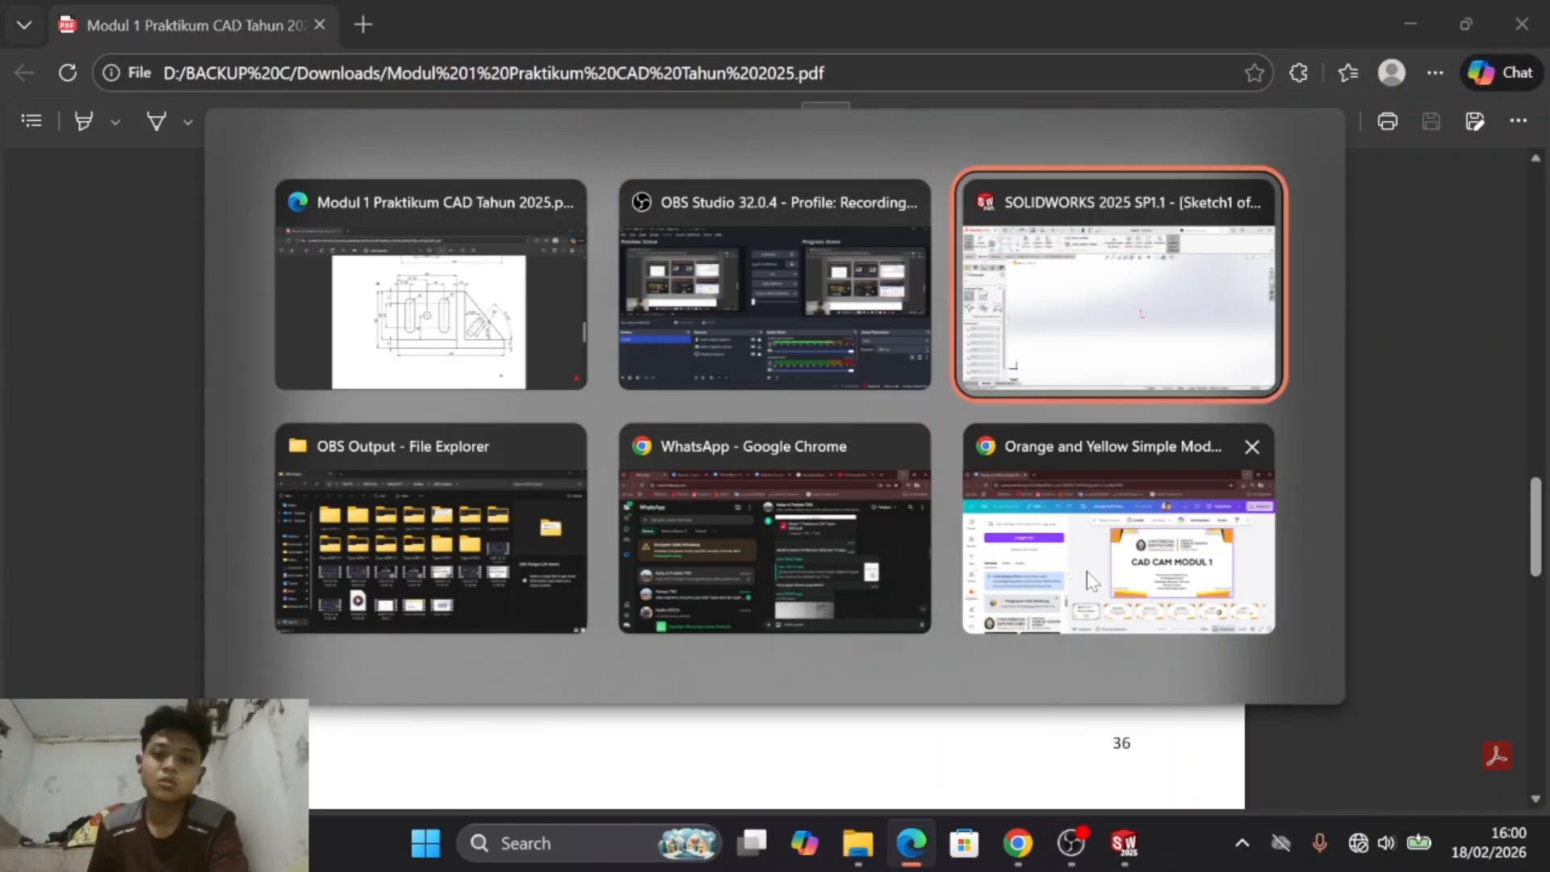
pyautogui.click(883, 454)
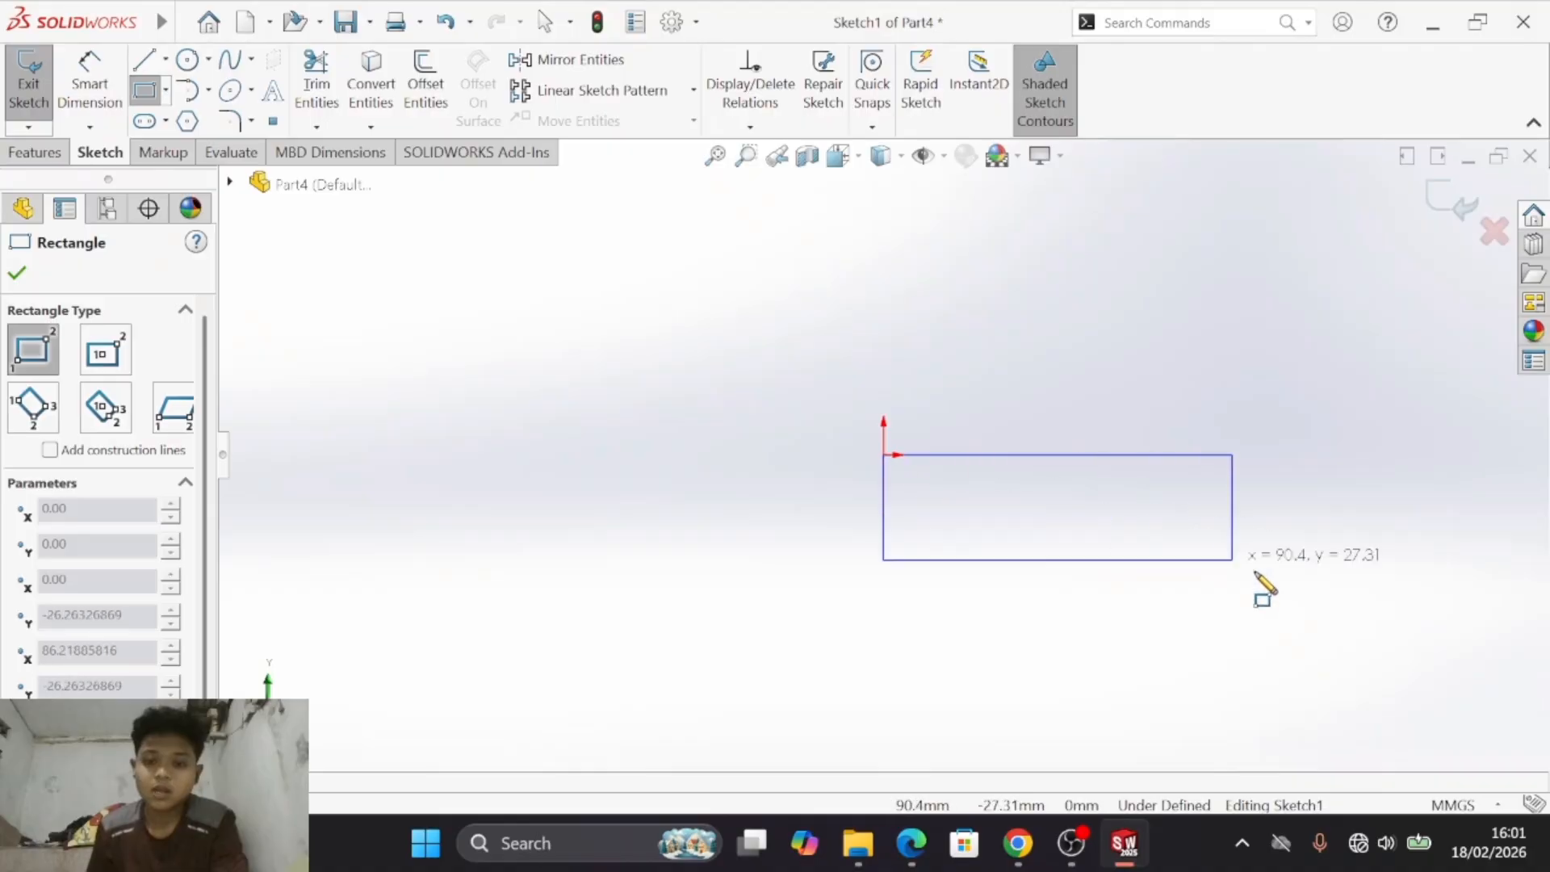
pyautogui.click(1462, 705)
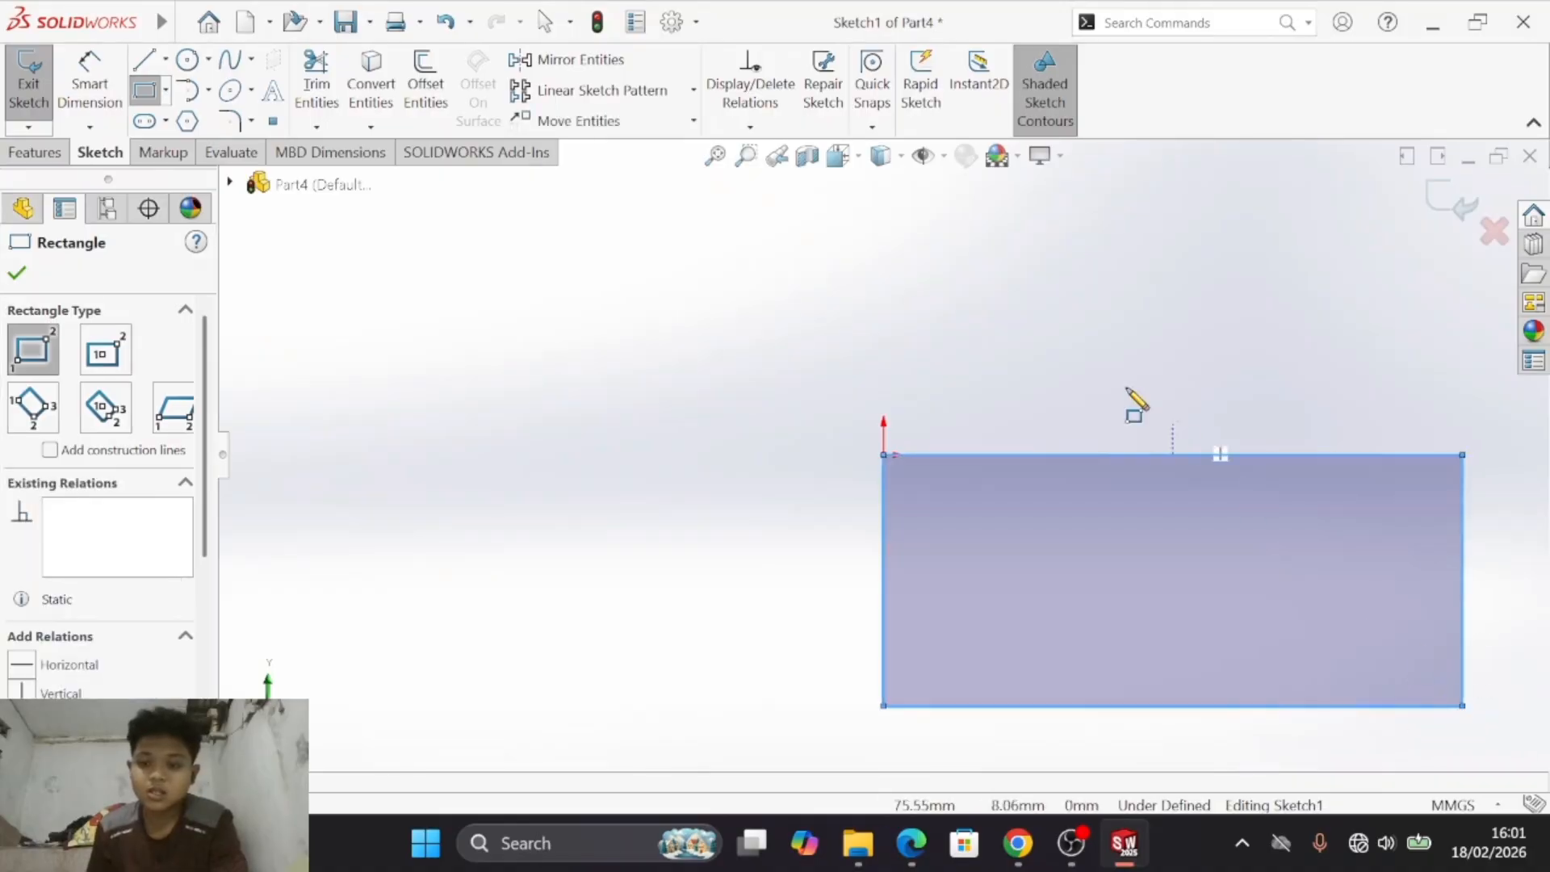
pyautogui.click(715, 156)
# - Dimension the rectangle's bottom edge to 150 mm and set the height of the strip below the large left area to 12 mm
pyautogui.click(89, 77)
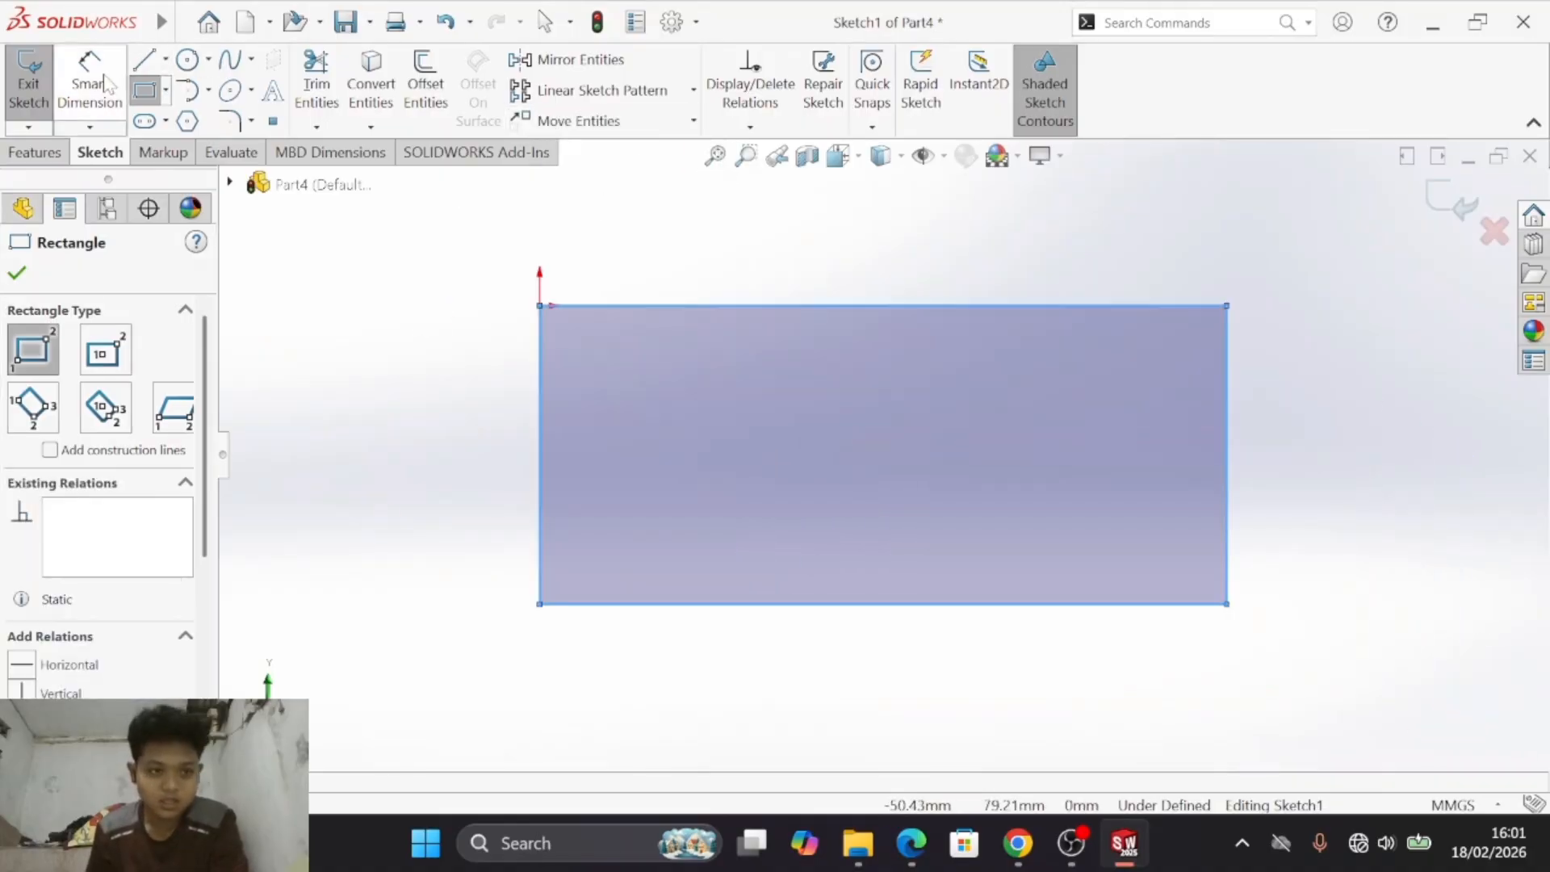
pyautogui.click(749, 607)
pyautogui.click(852, 701)
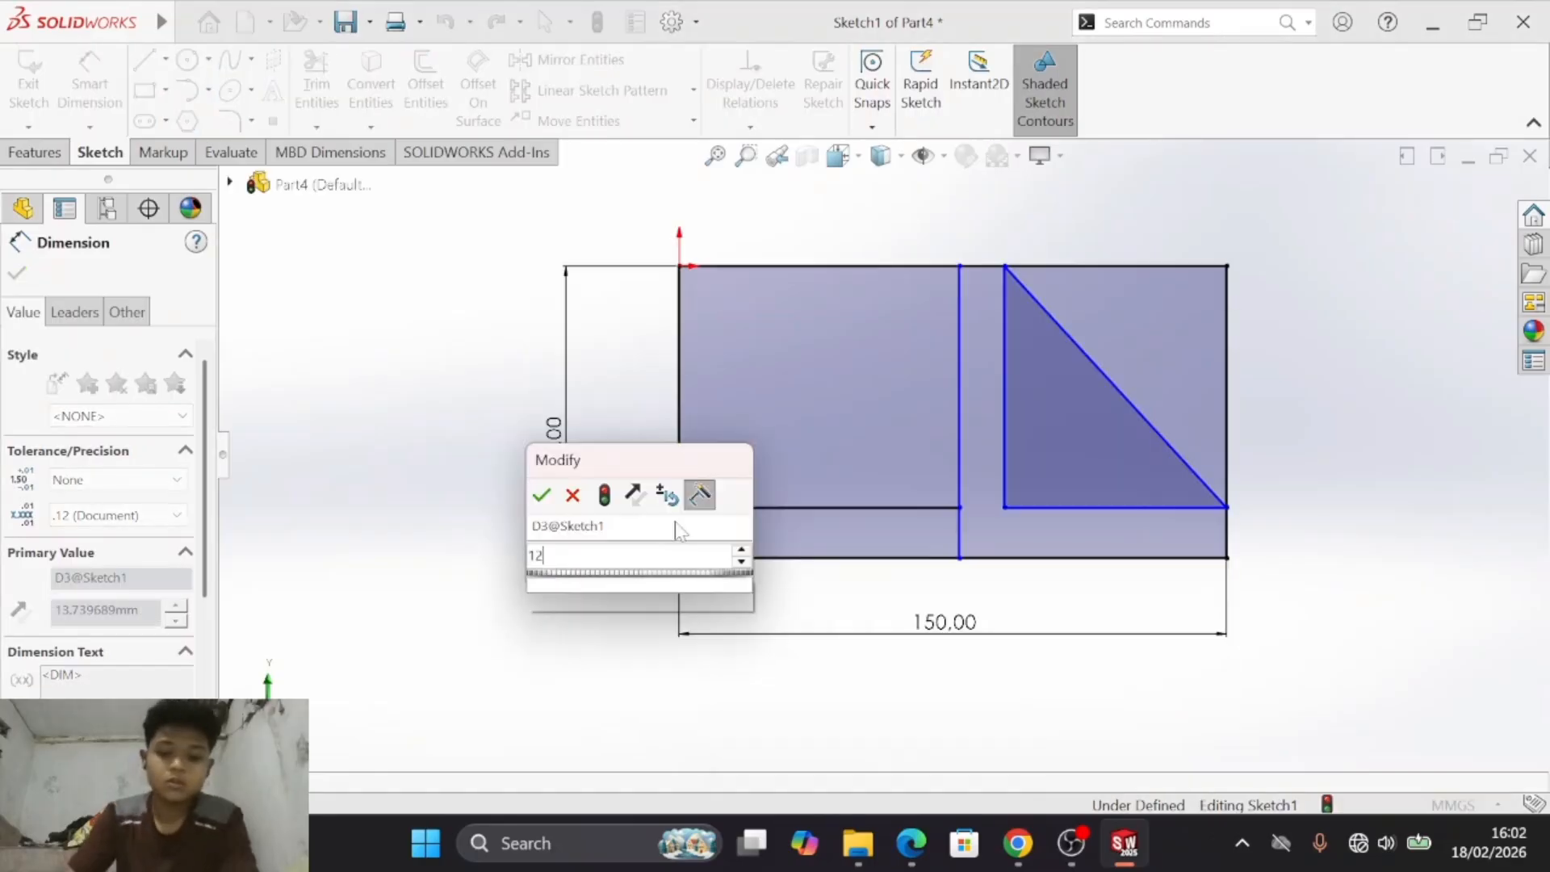
pyautogui.press('Return')
# - Following drawing d), dimension the gap between the triangle's base and the outline's bottom edge to 12 mm
pyautogui.hotkey('alt', 'Tab')
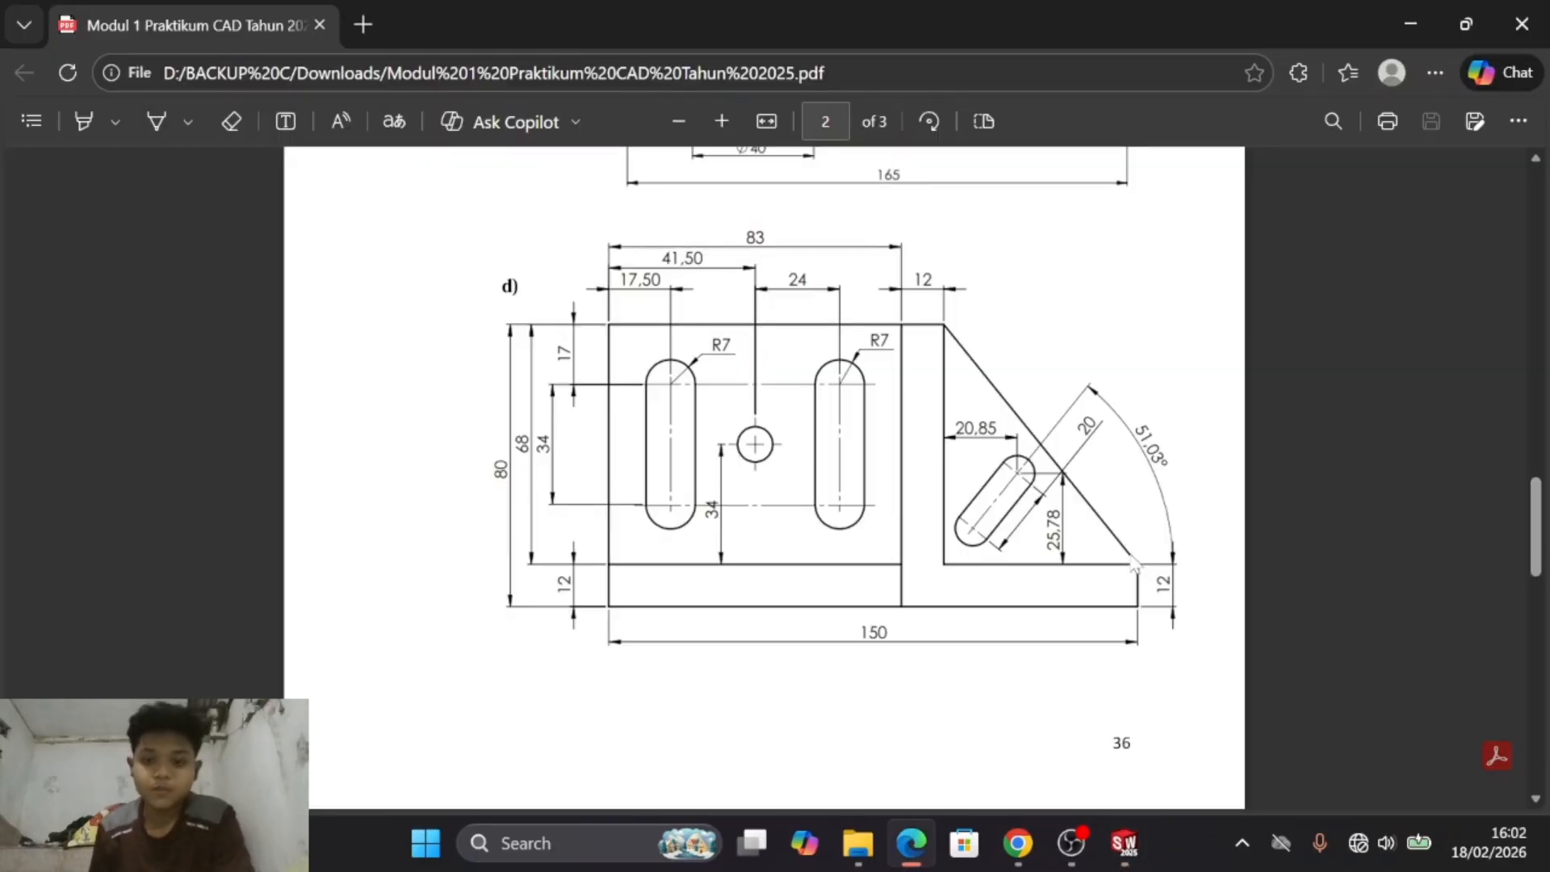
pyautogui.hotkey('alt', 'Tab')
pyautogui.click(1201, 512)
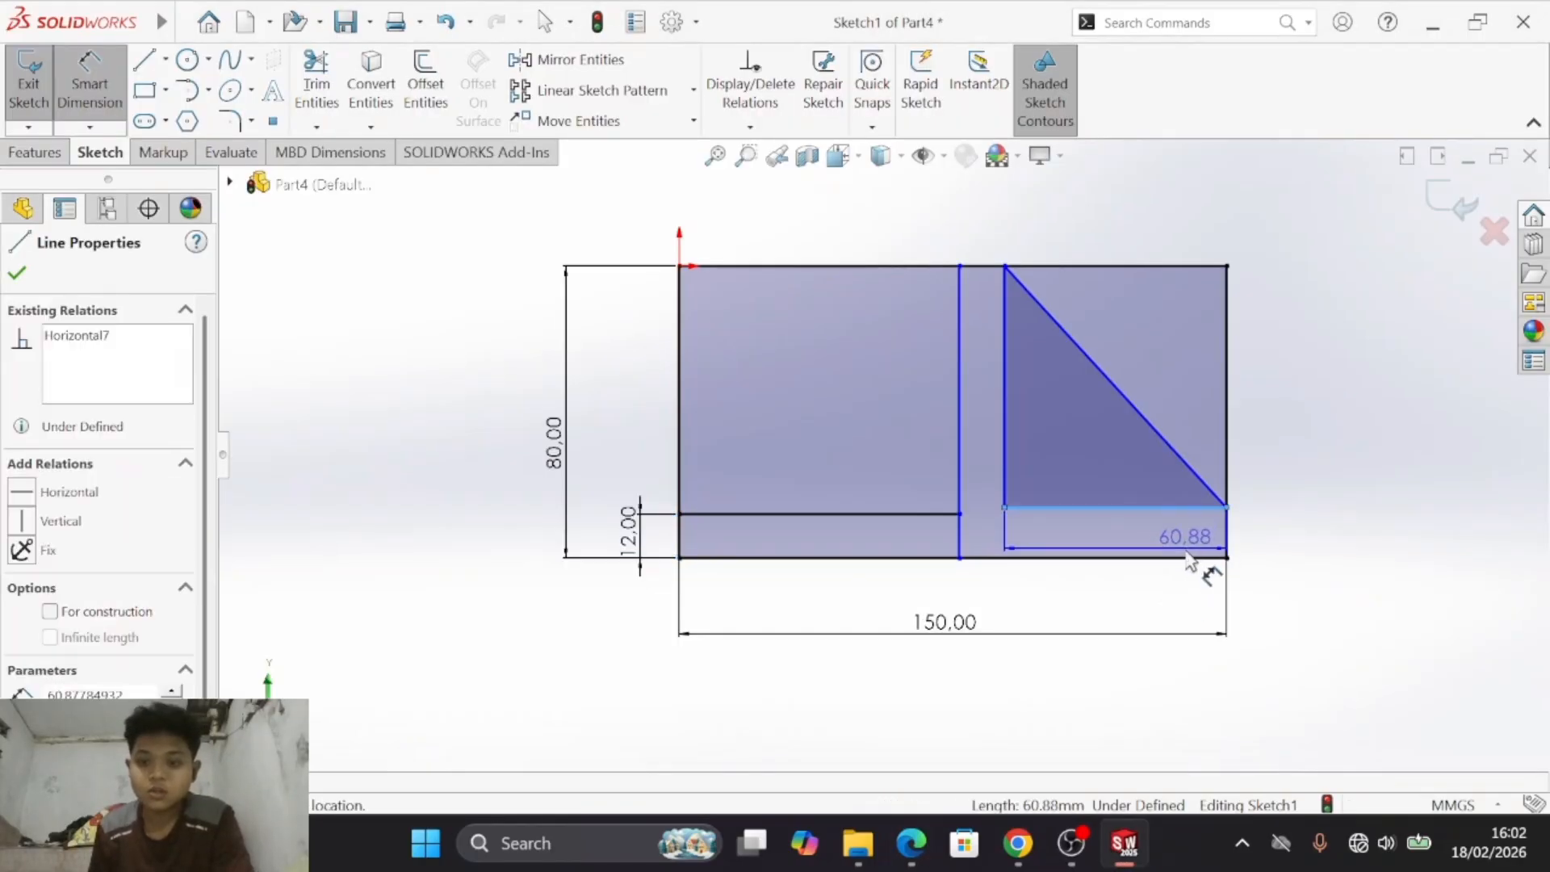
pyautogui.click(1188, 558)
pyautogui.click(1320, 571)
pyautogui.write('1')
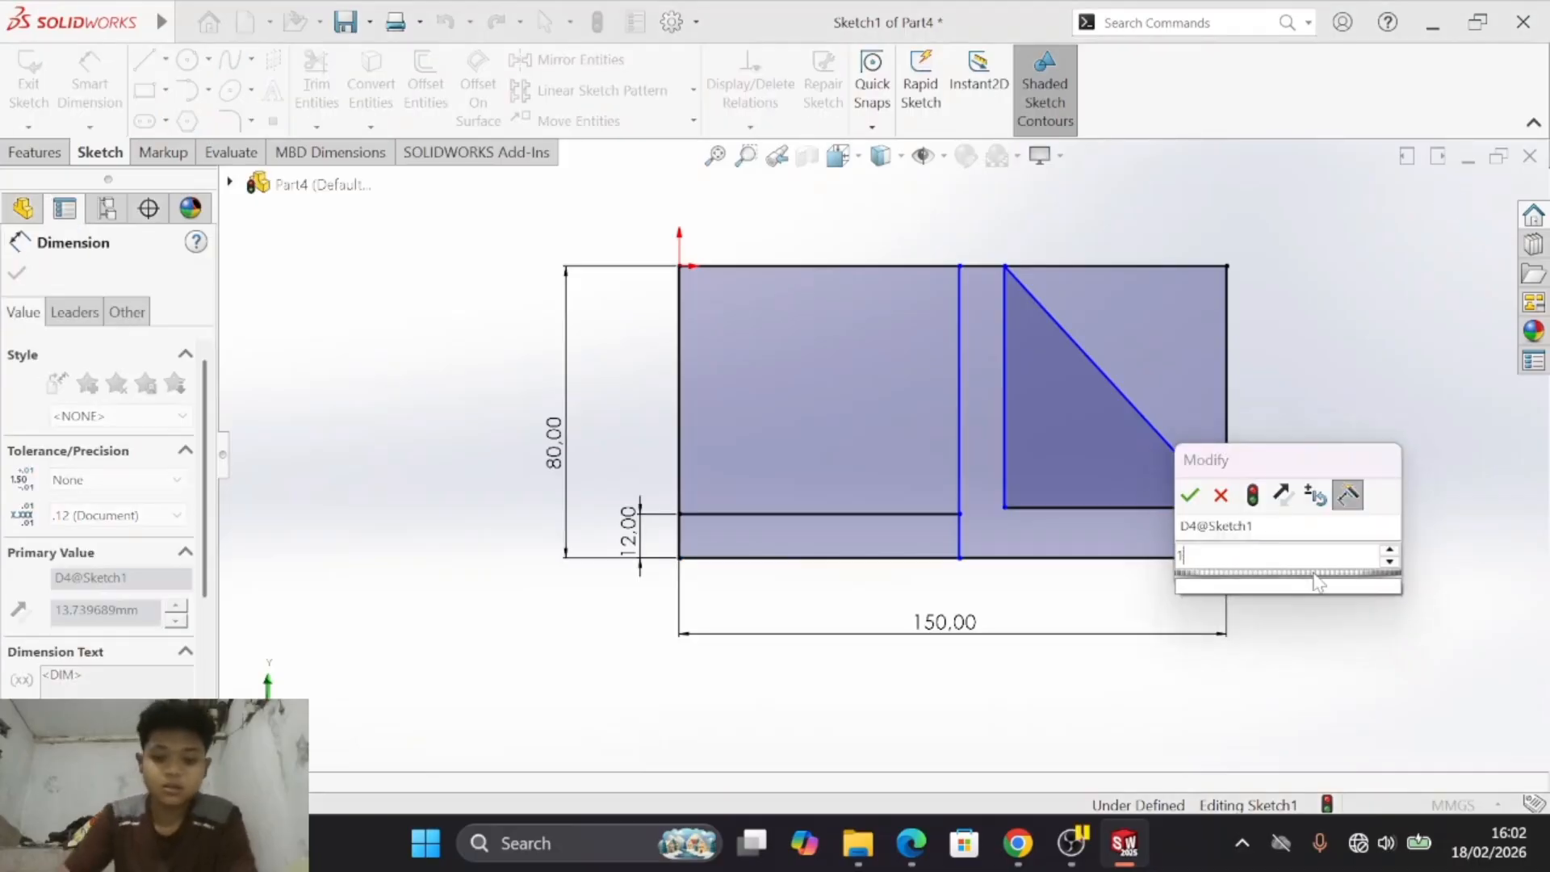
pyautogui.write('2')
pyautogui.press('Return')
# - Following drawing d), set the distance between the full-height dividing line and the triangle's vertical side to 12 mm
pyautogui.hotkey('alt', 'Tab')
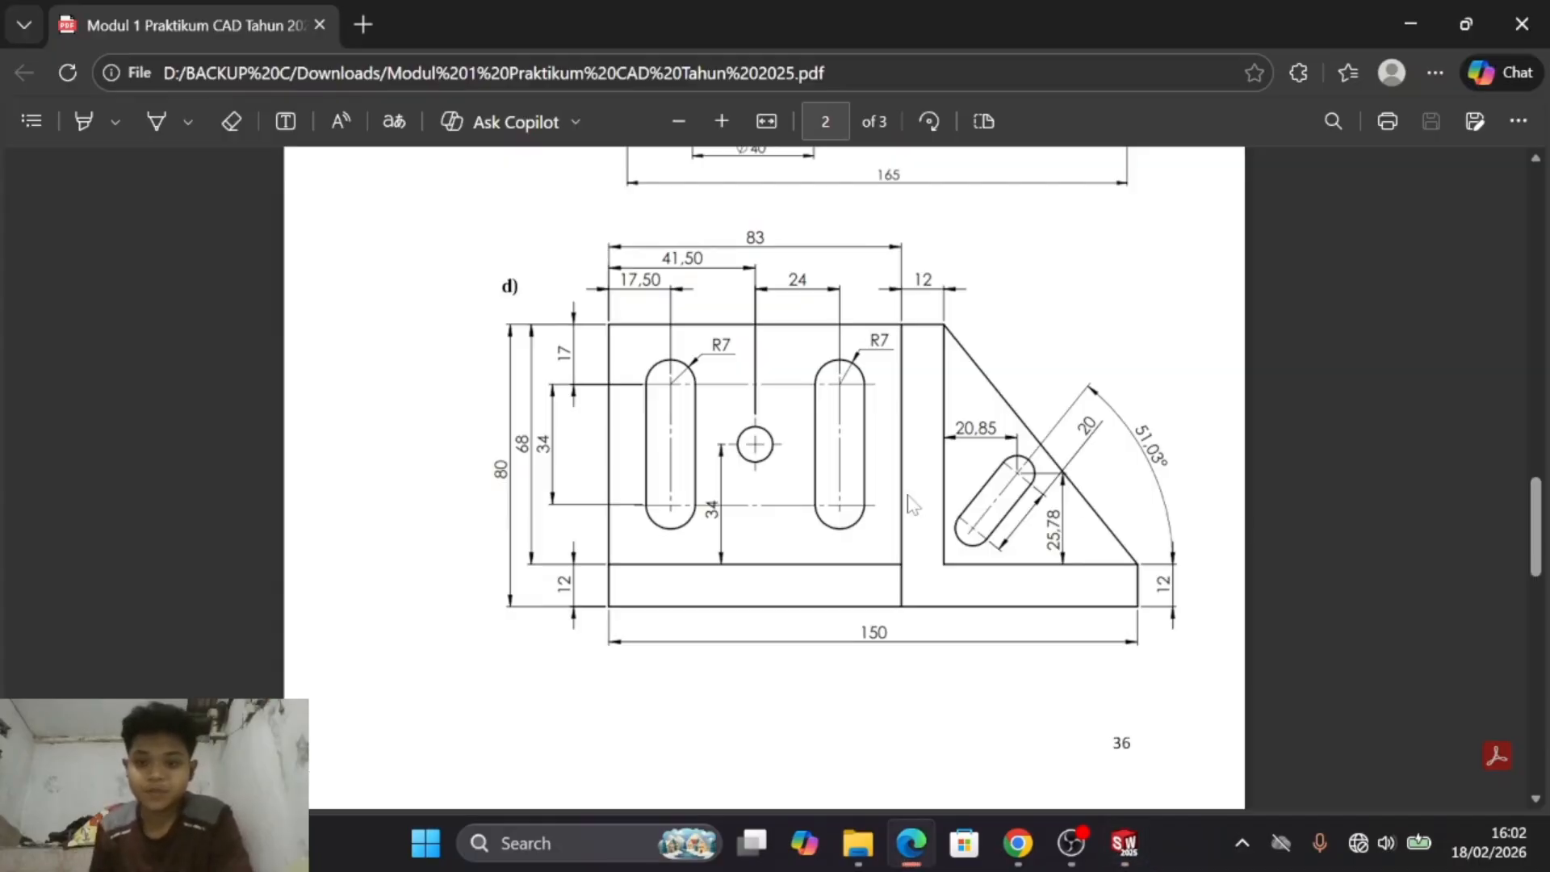
pyautogui.hotkey('alt', 'Tab')
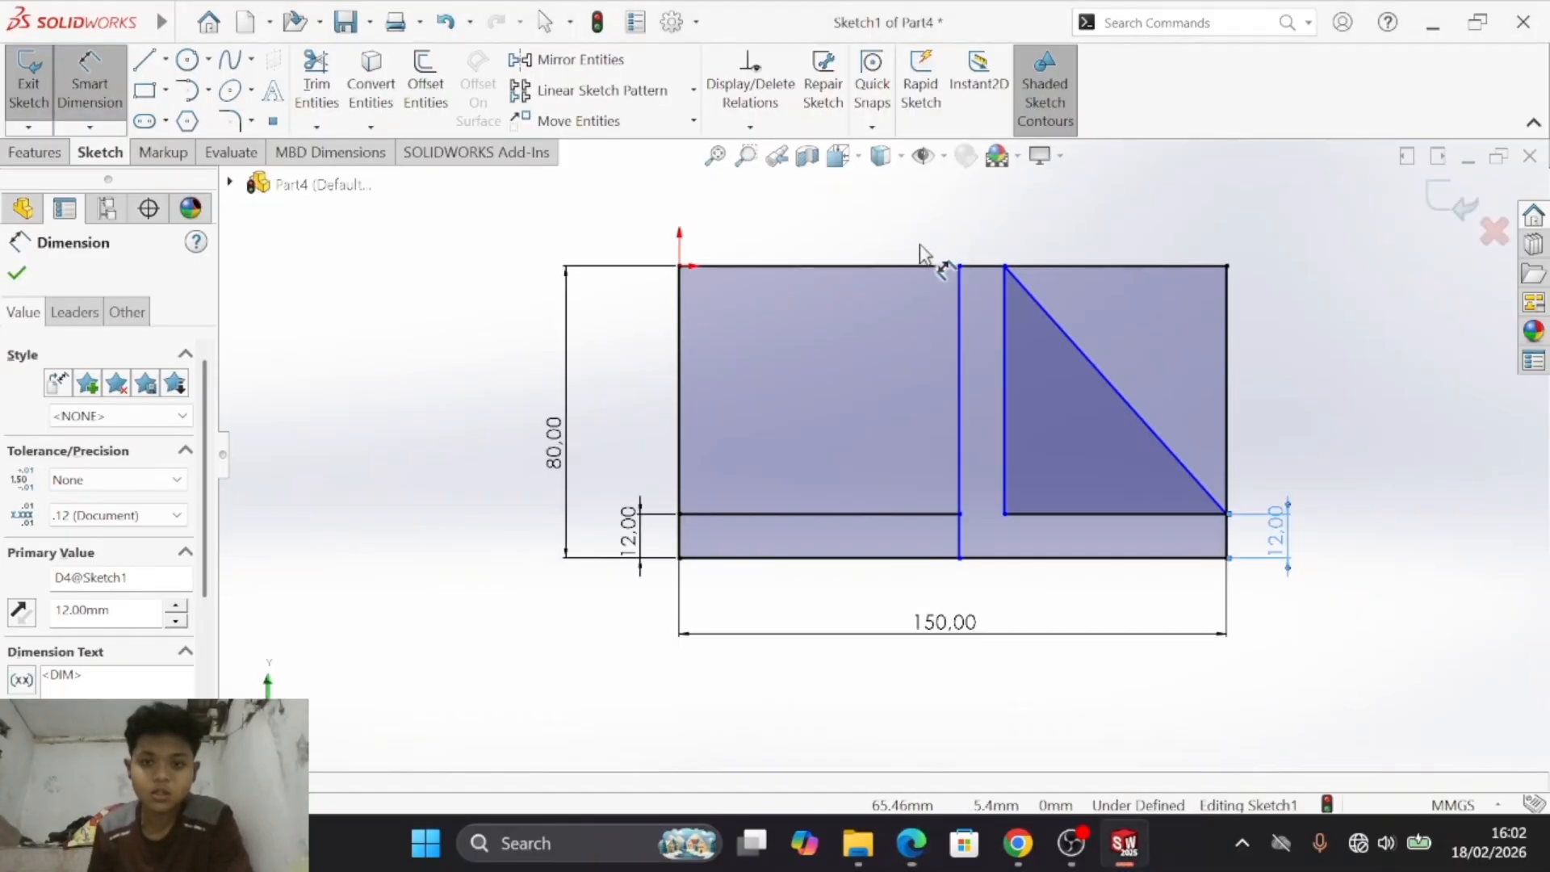
pyautogui.click(961, 302)
pyautogui.click(1003, 297)
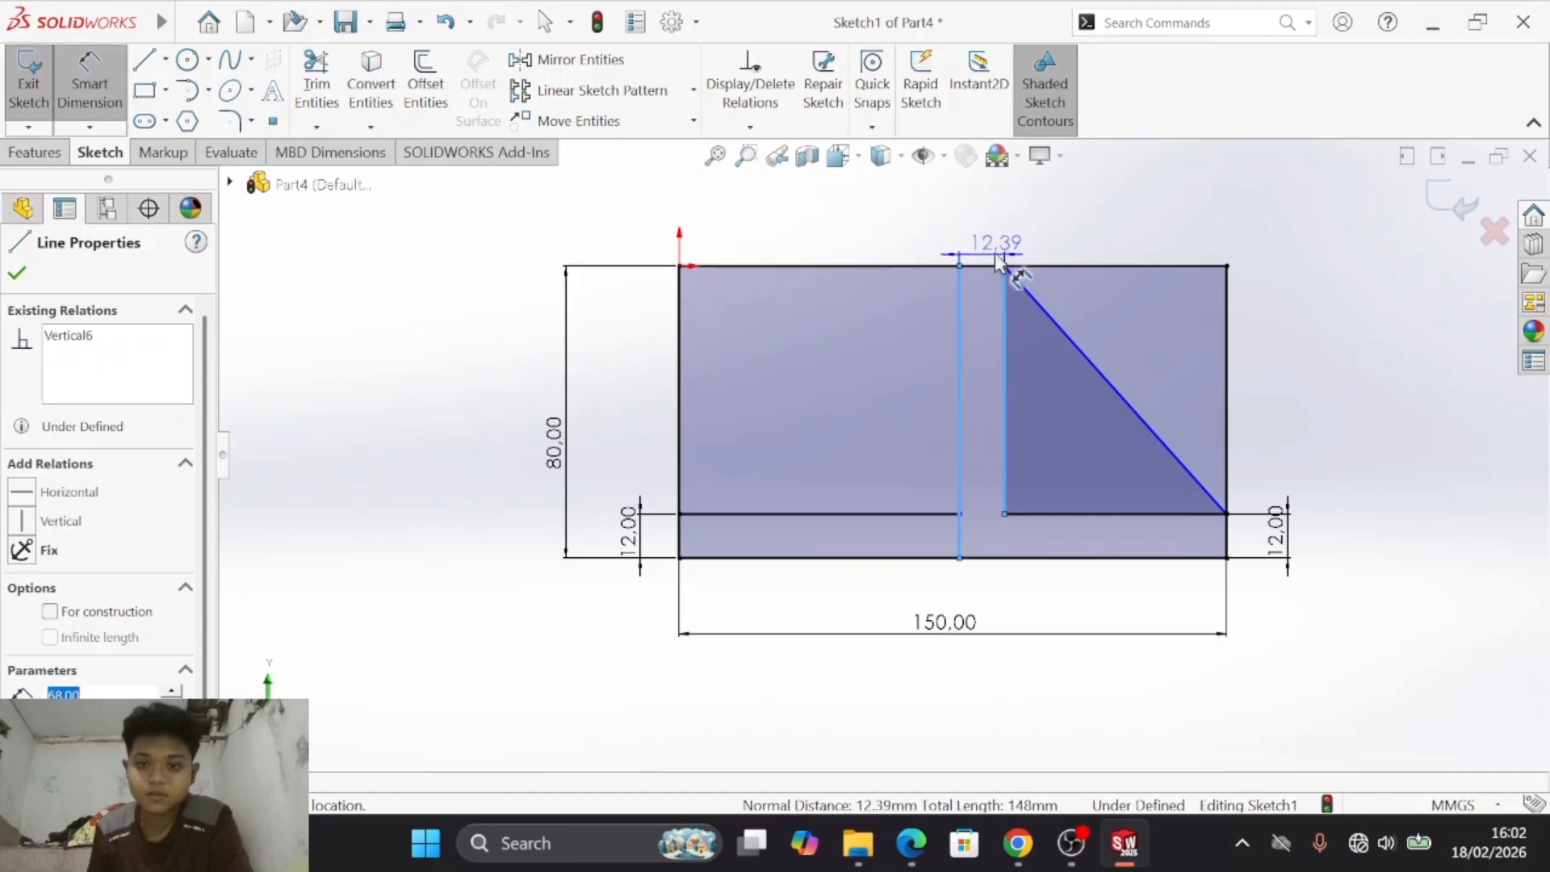
pyautogui.click(992, 236)
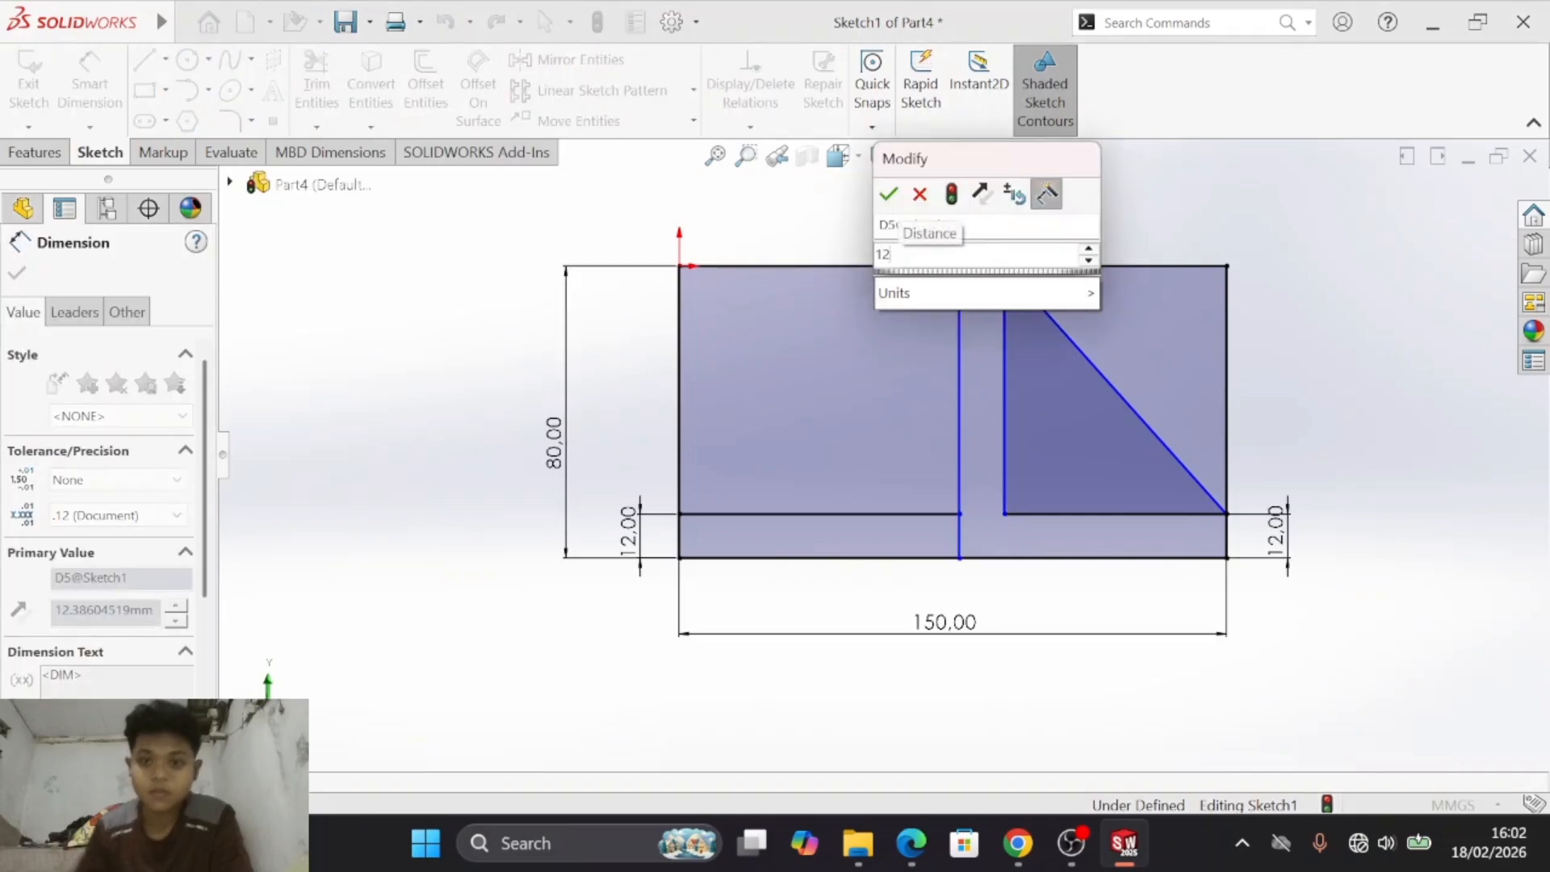
pyautogui.write('12')
pyautogui.press('Return')
# - Following drawing d), set the distance from the outline's left edge to the full-height dividing line to 83 mm
pyautogui.hotkey('alt', 'Tab')
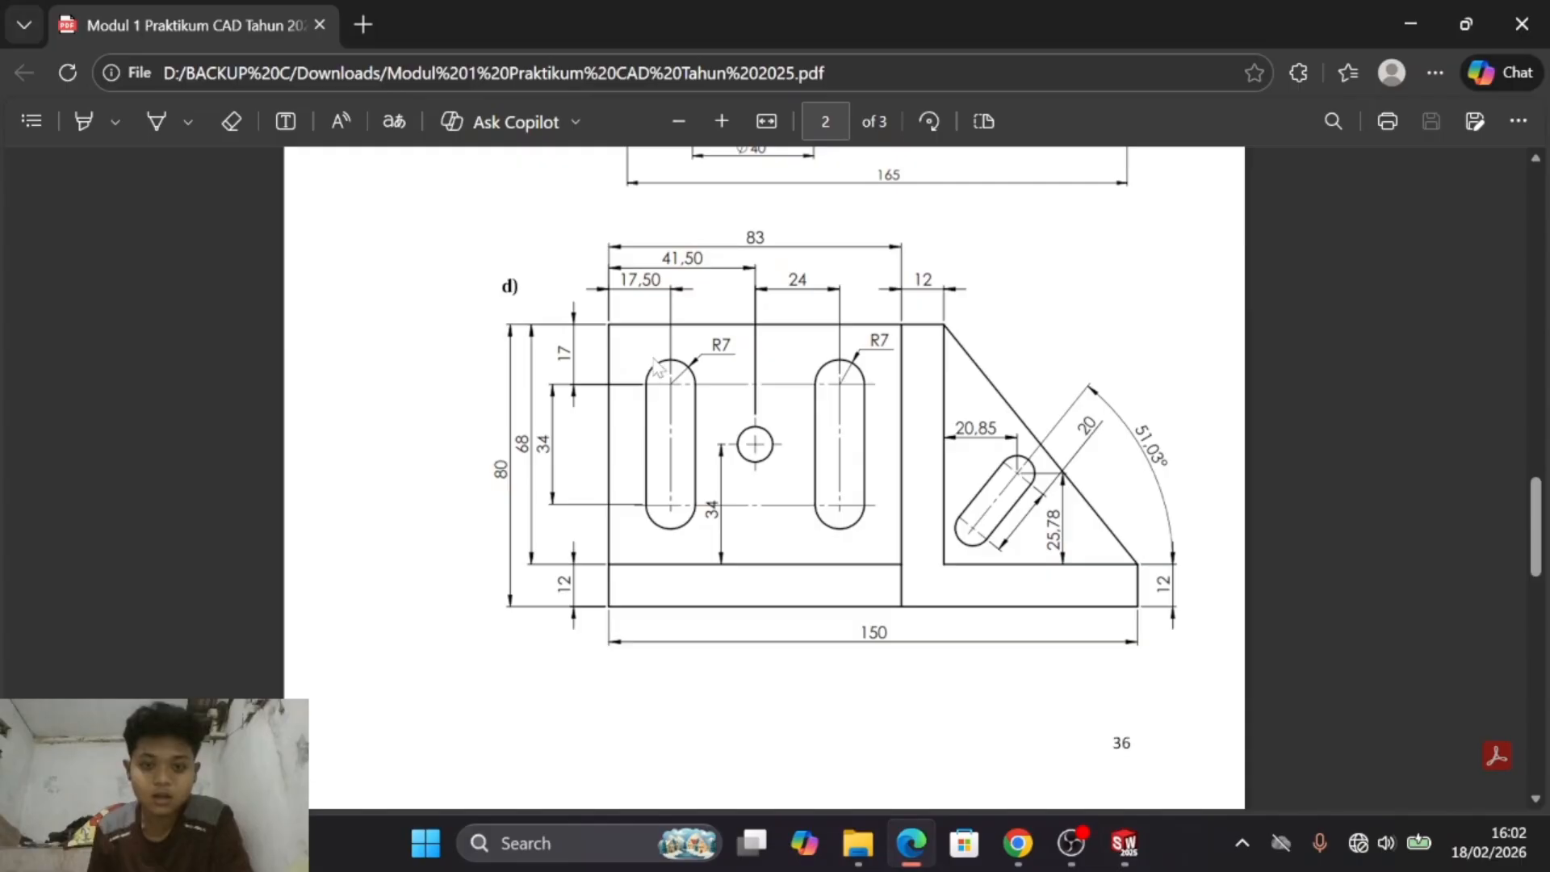
pyautogui.hotkey('alt', 'Tab')
pyautogui.click(681, 319)
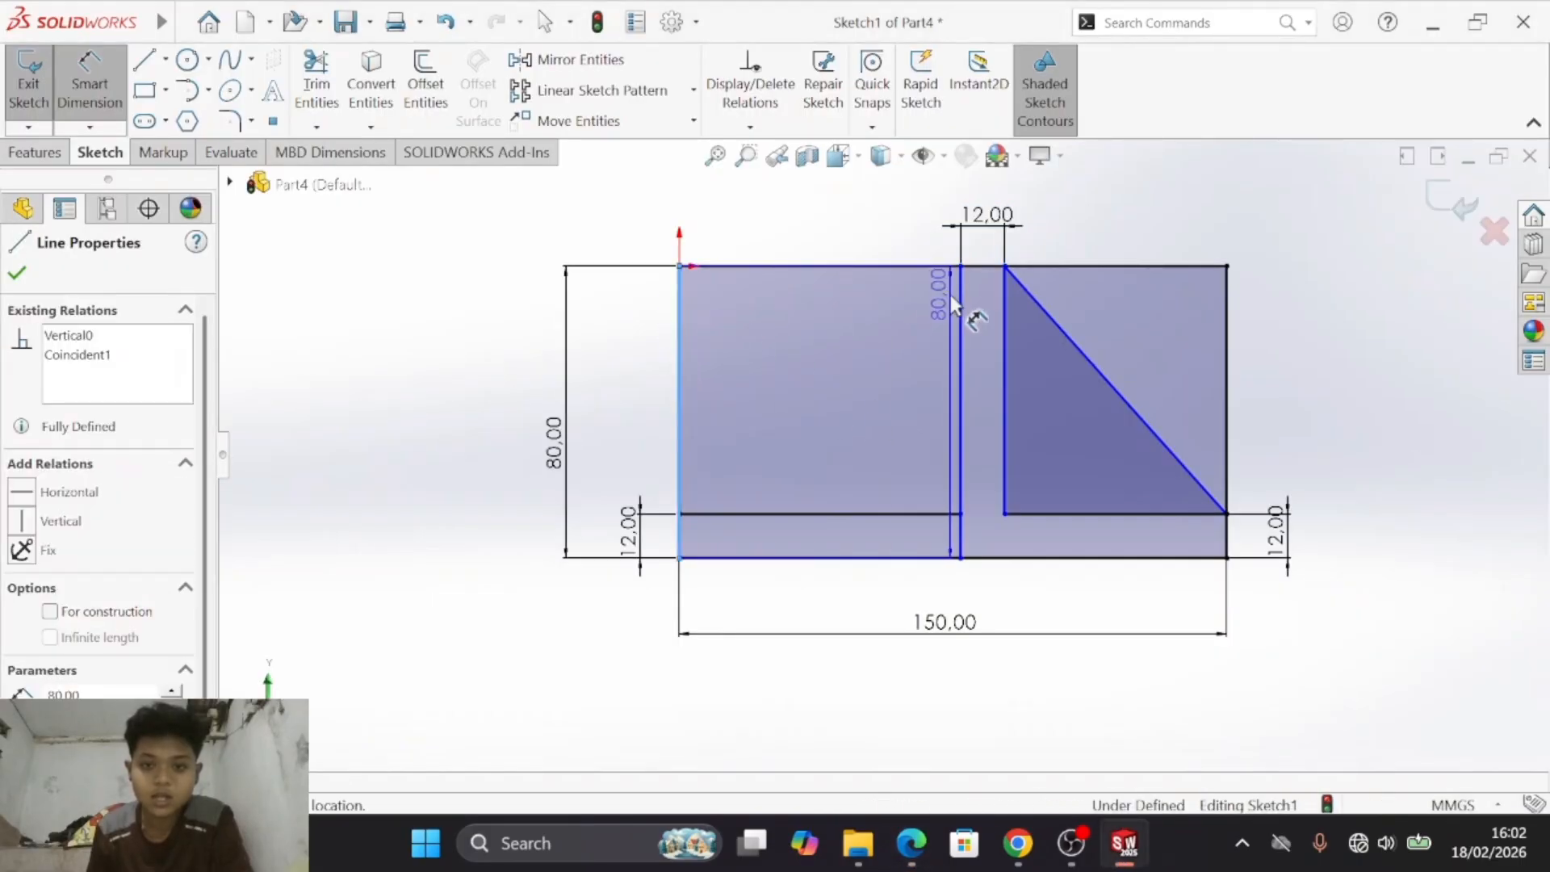
pyautogui.click(958, 292)
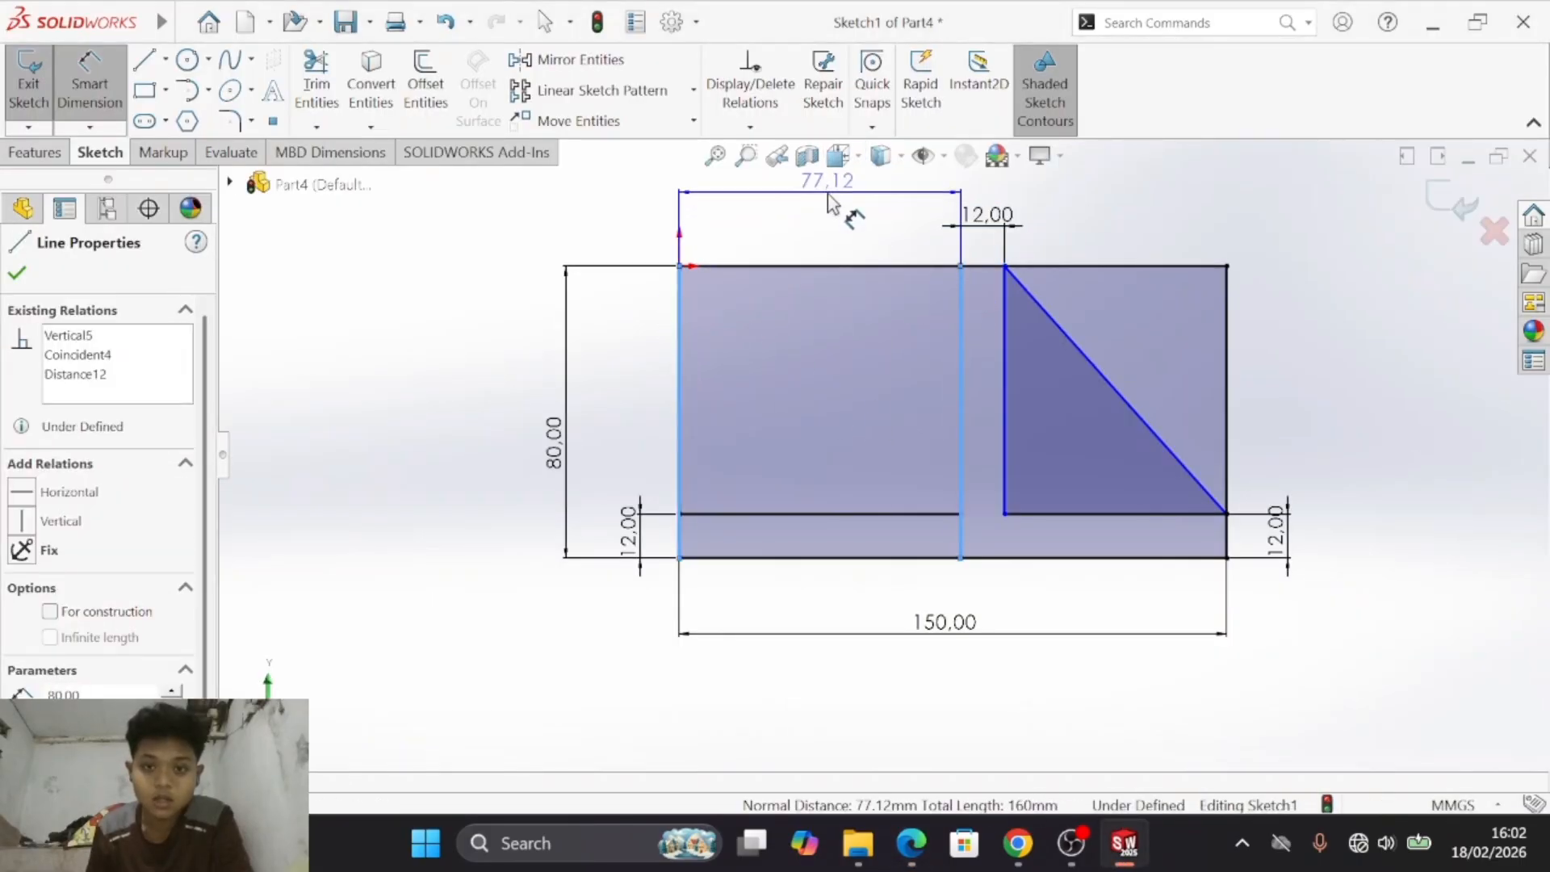
pyautogui.click(831, 203)
pyautogui.write('83')
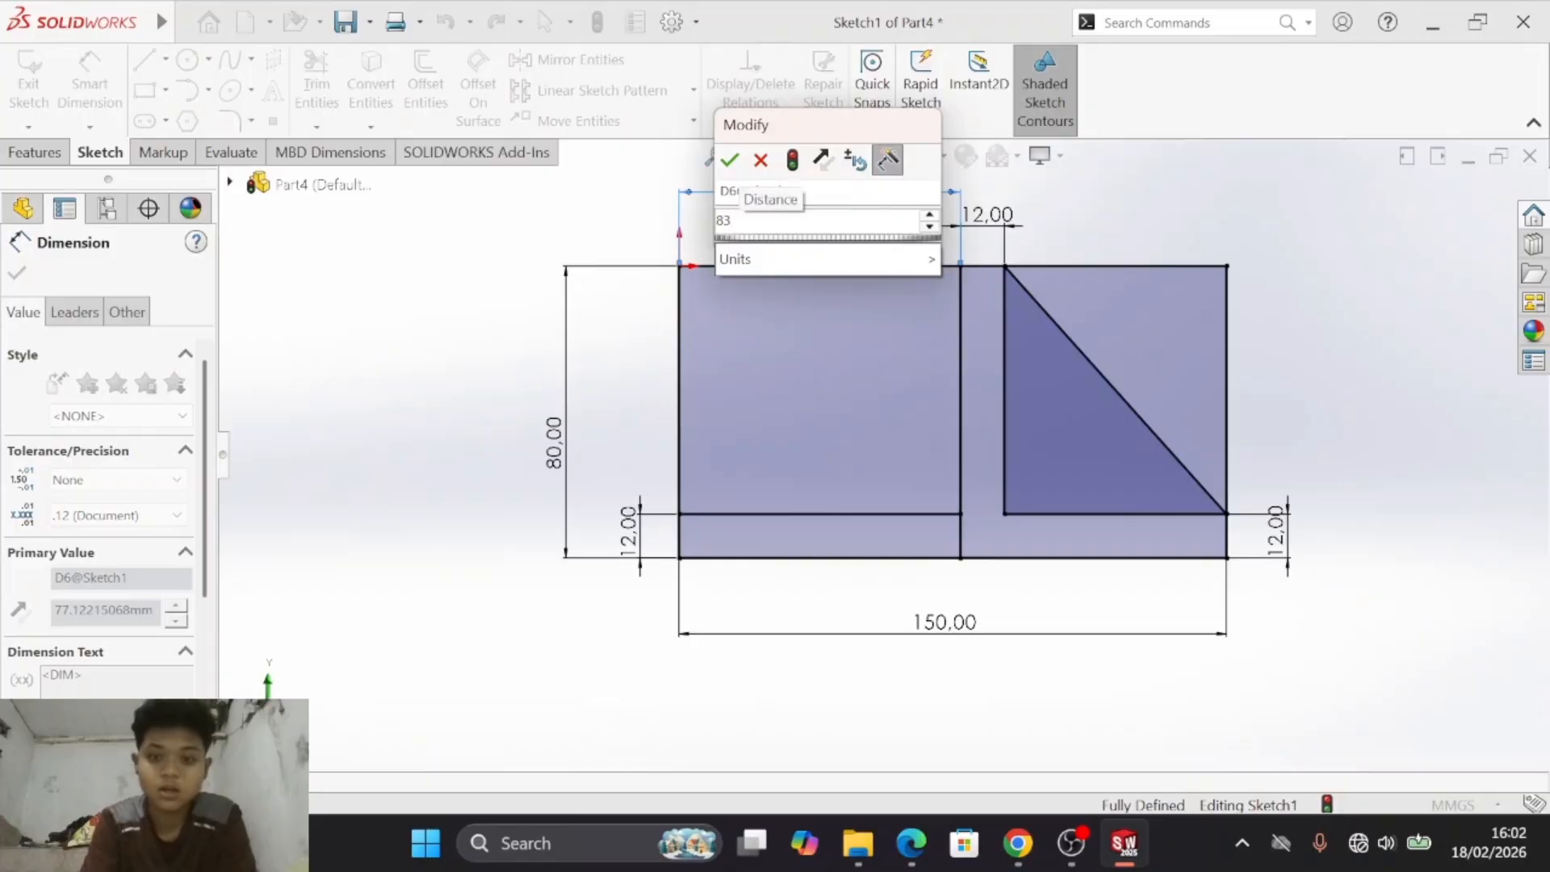
pyautogui.press('Return')
# - Compare the dimensioned outline with drawing d) in the PDF and examine the slots' shapes and dimensions
pyautogui.hotkey('alt', 'Tab')
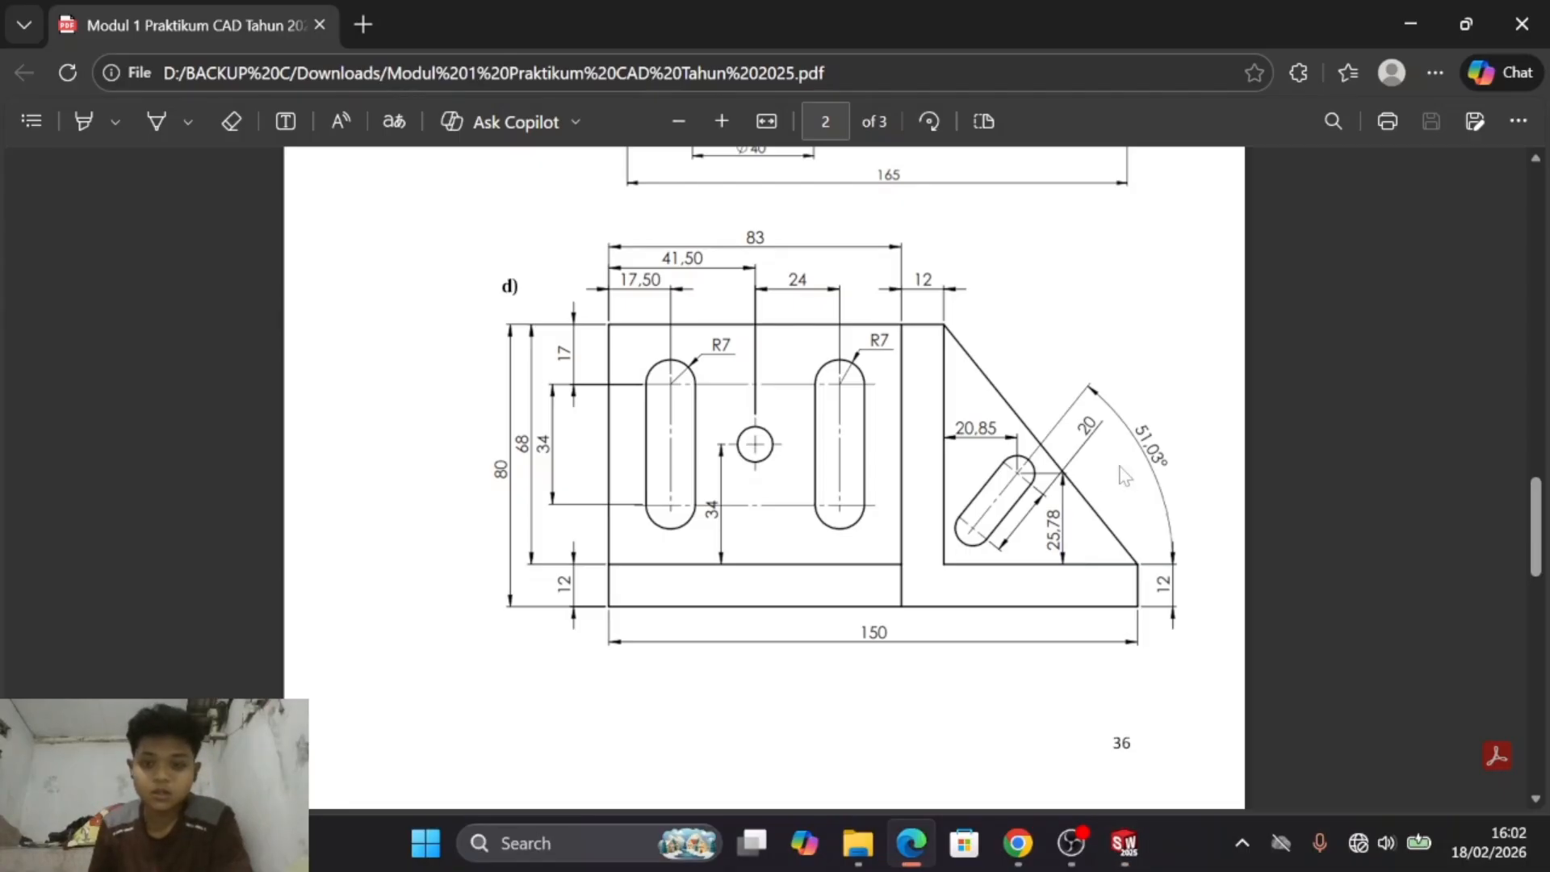
pyautogui.hotkey('alt', 'Tab')
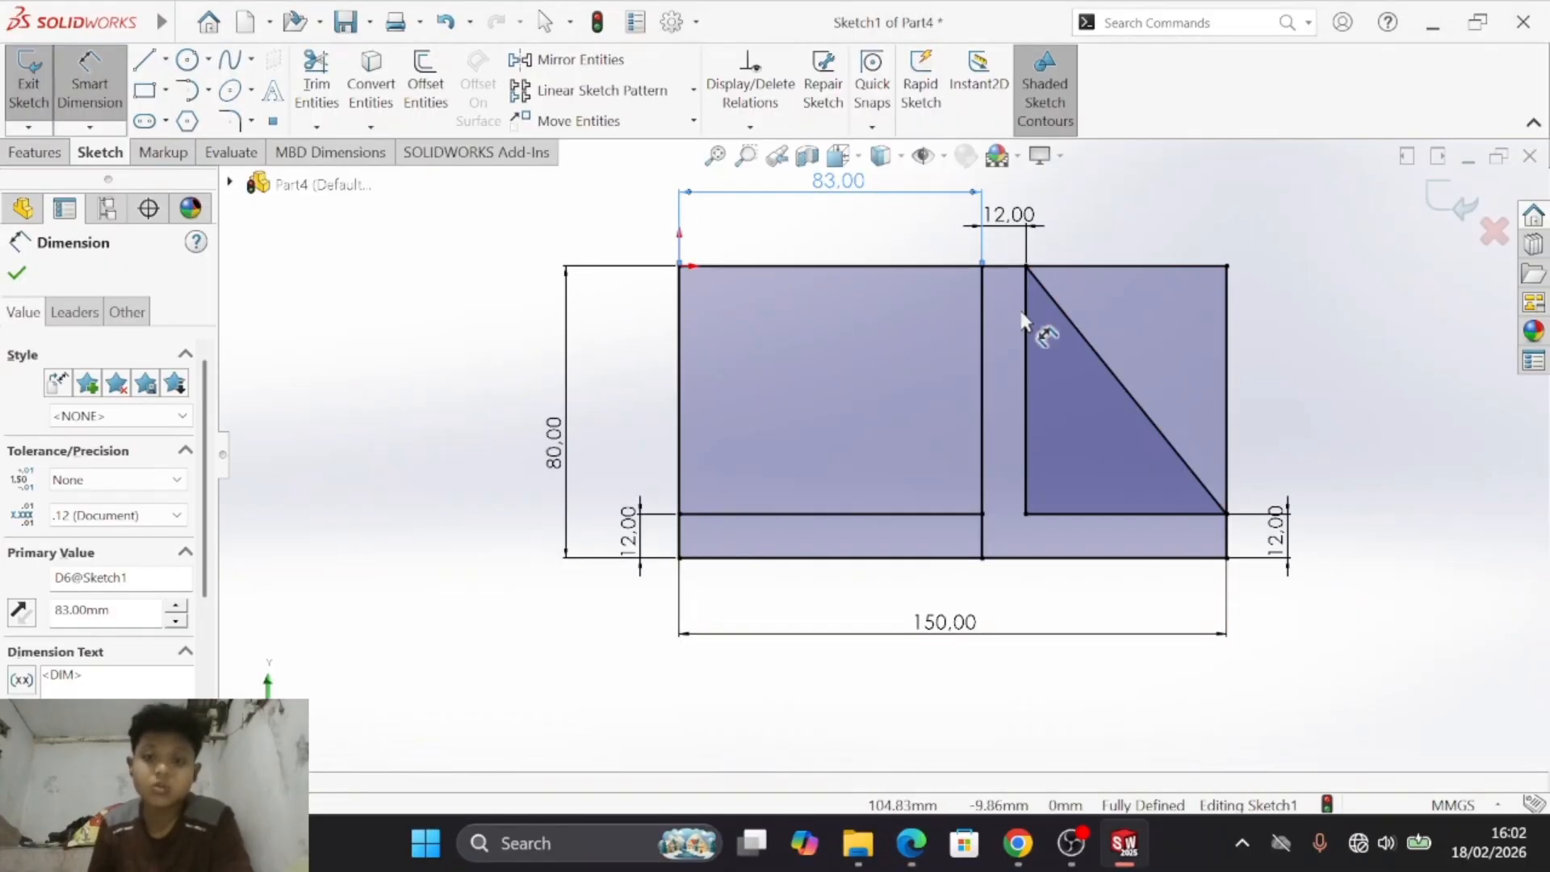
pyautogui.hotkey('alt', 'Tab')
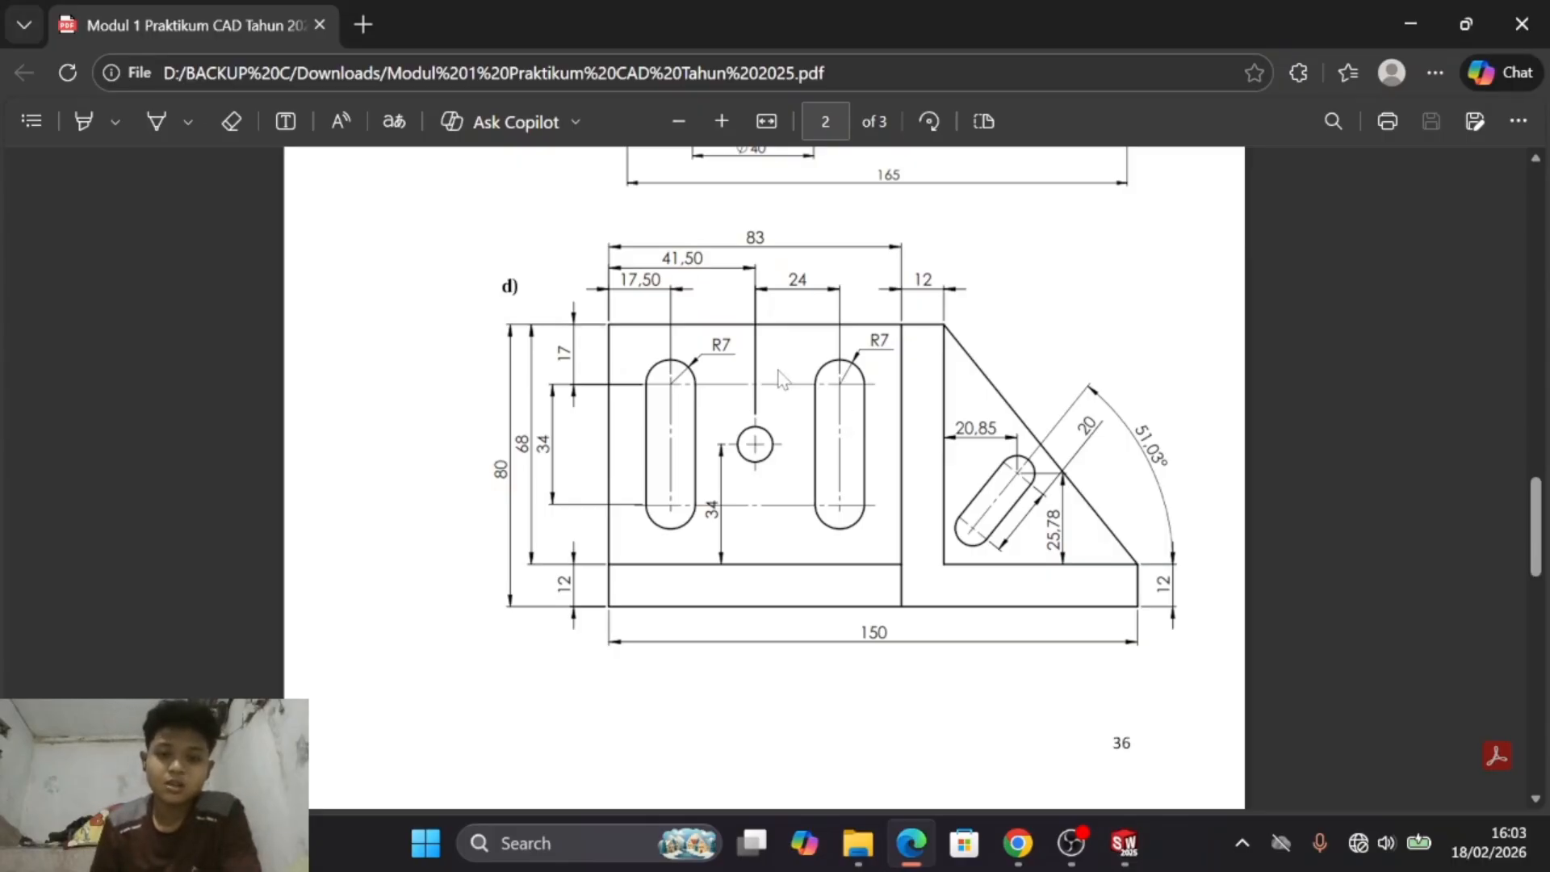
pyautogui.hotkey('alt', 'Tab')
pyautogui.hotkey('alt', 'Tab')
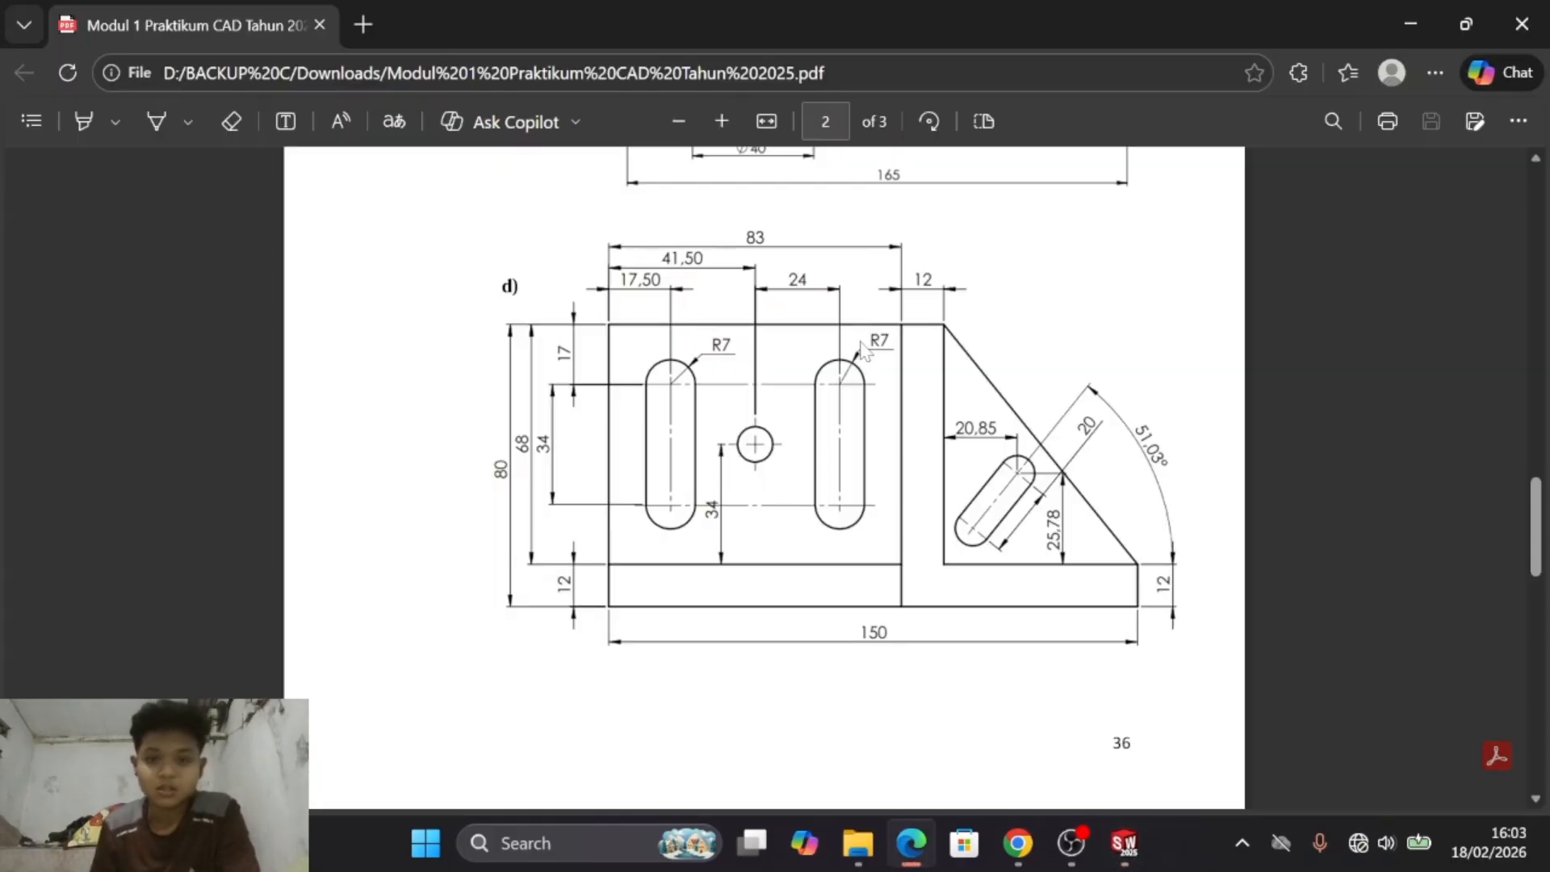
pyautogui.hotkey('alt', 'Tab')
pyautogui.hotkey('alt', 'Tab')
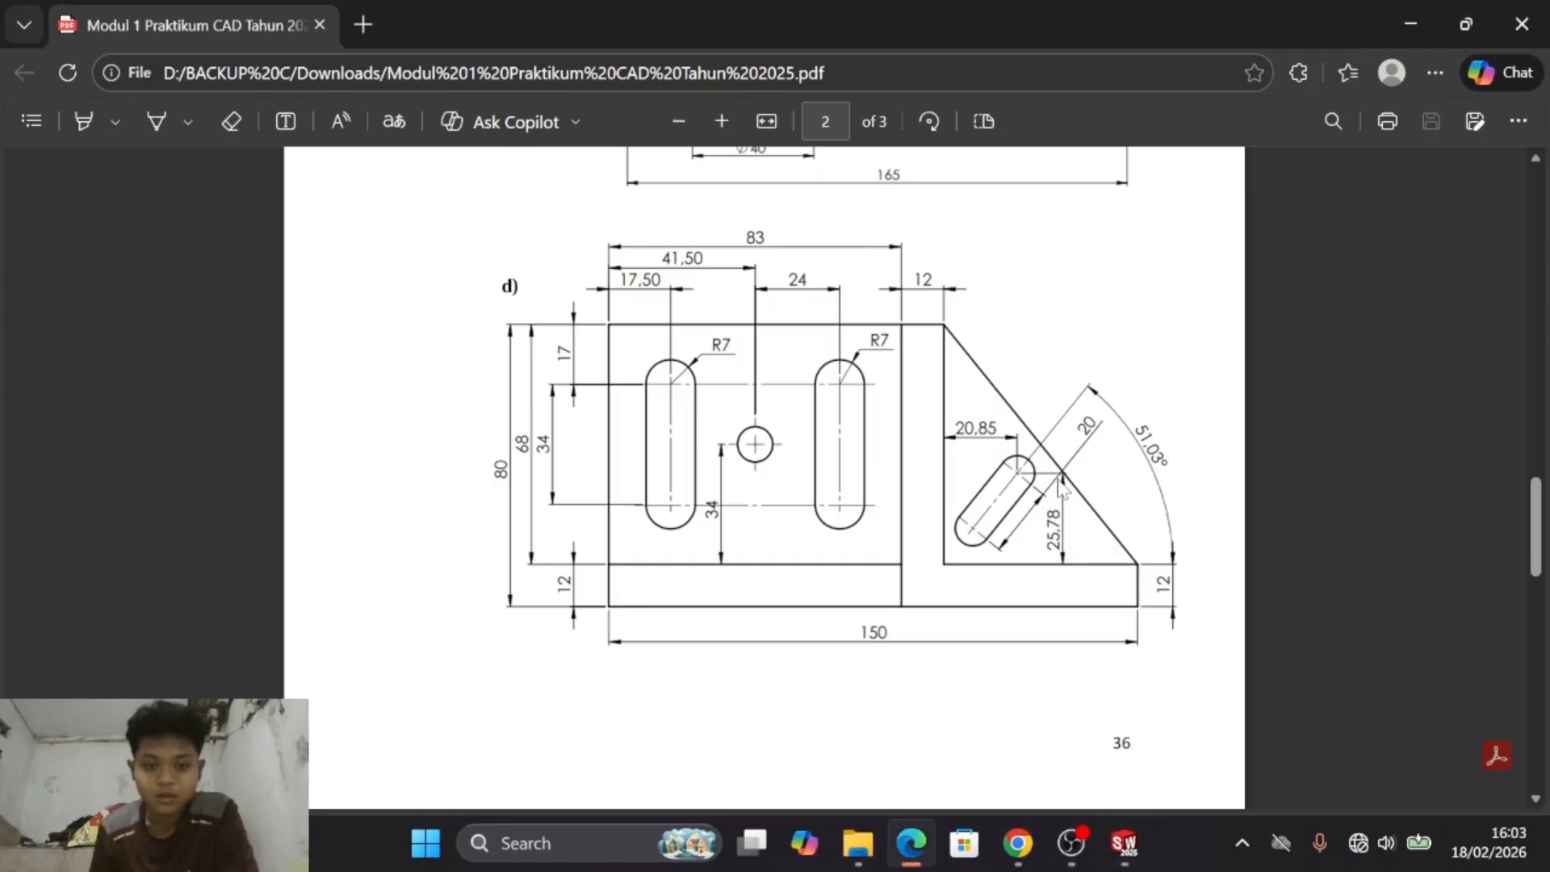
pyautogui.hotkey('alt', 'Tab')
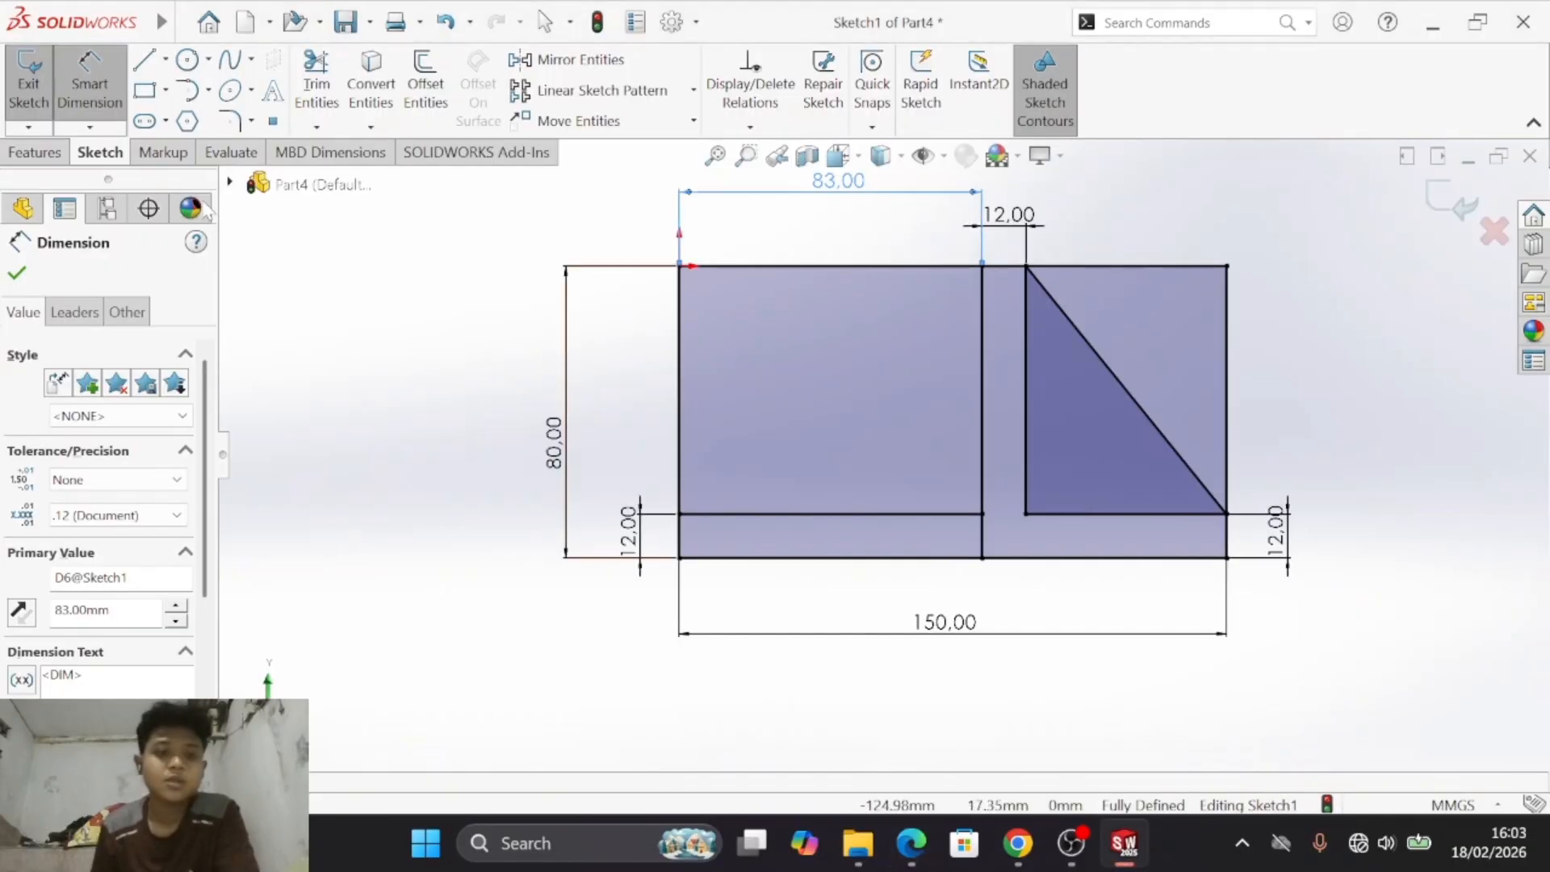
# - Sketch two vertical straight slots side by side in the large left area, each about 40 mm between arc centres
pyautogui.click(145, 122)
pyautogui.click(739, 322)
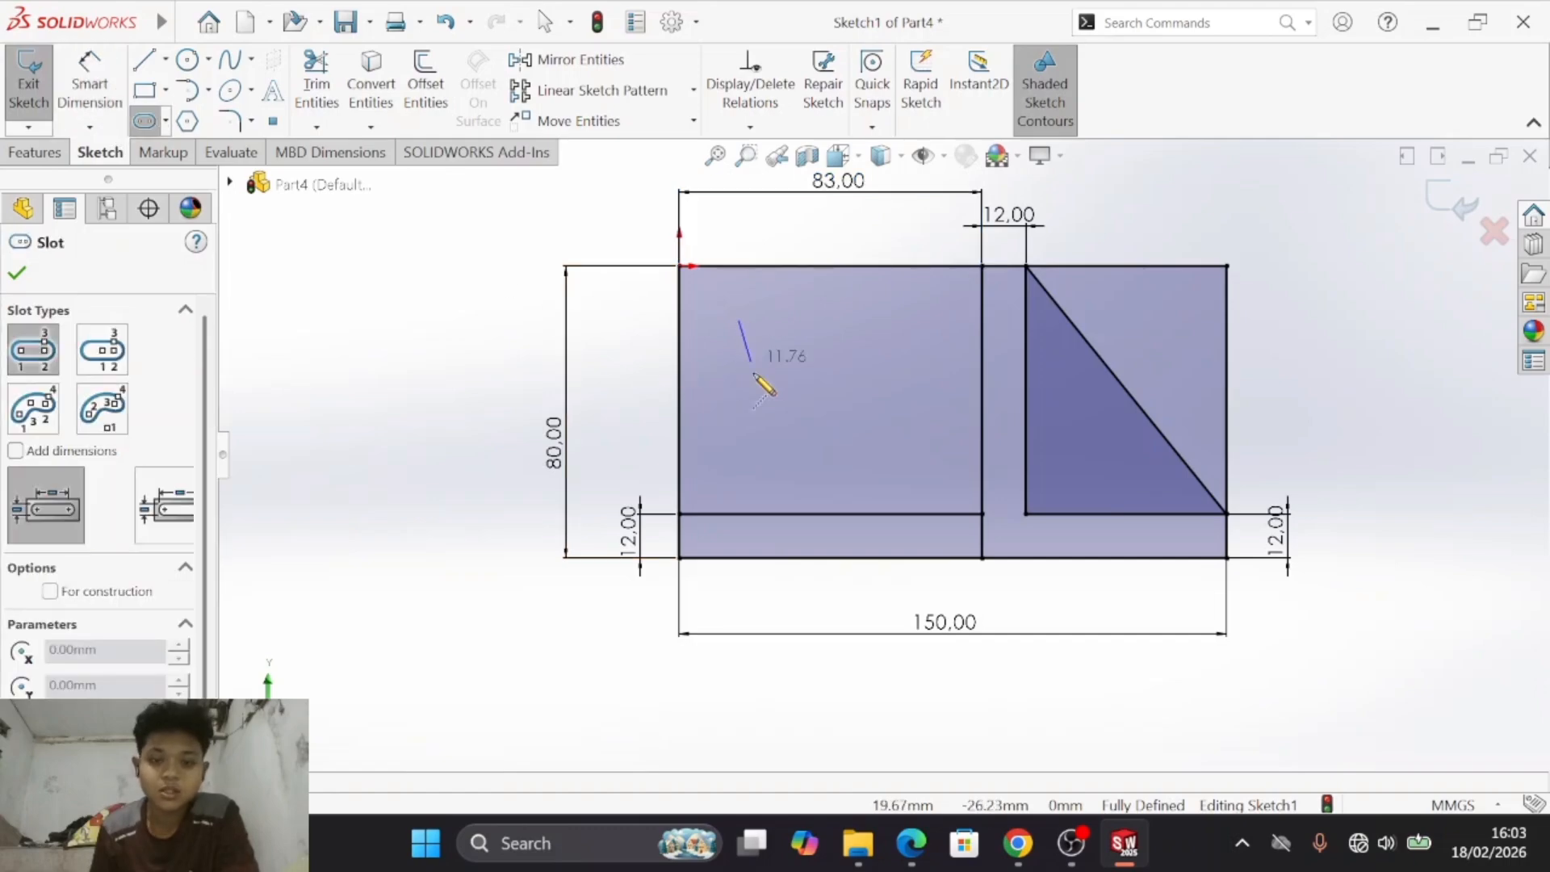
pyautogui.click(739, 468)
pyautogui.click(762, 464)
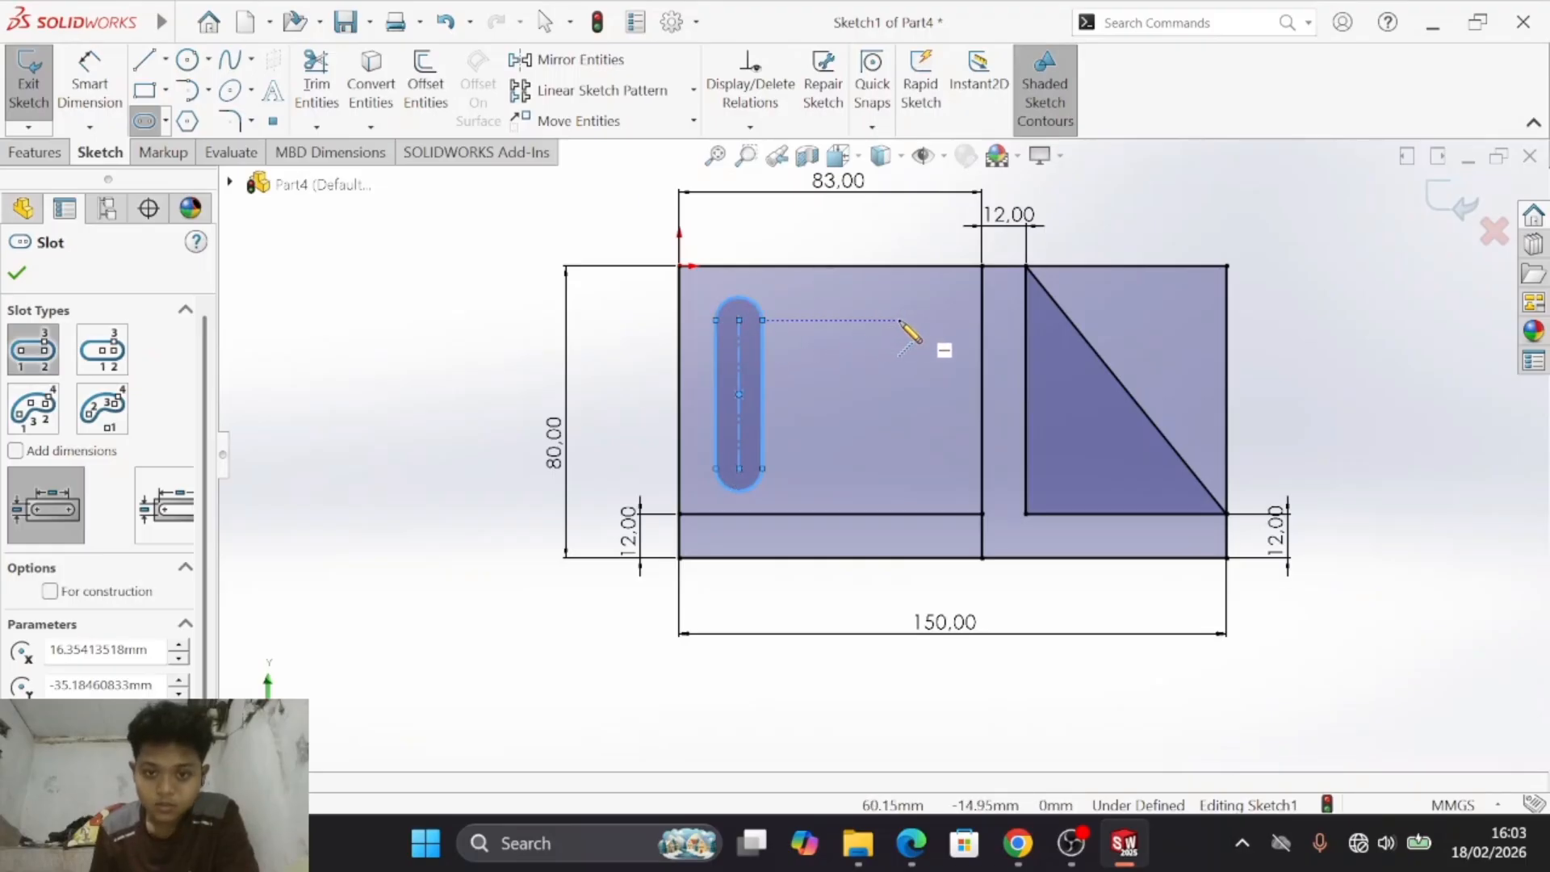
pyautogui.click(901, 322)
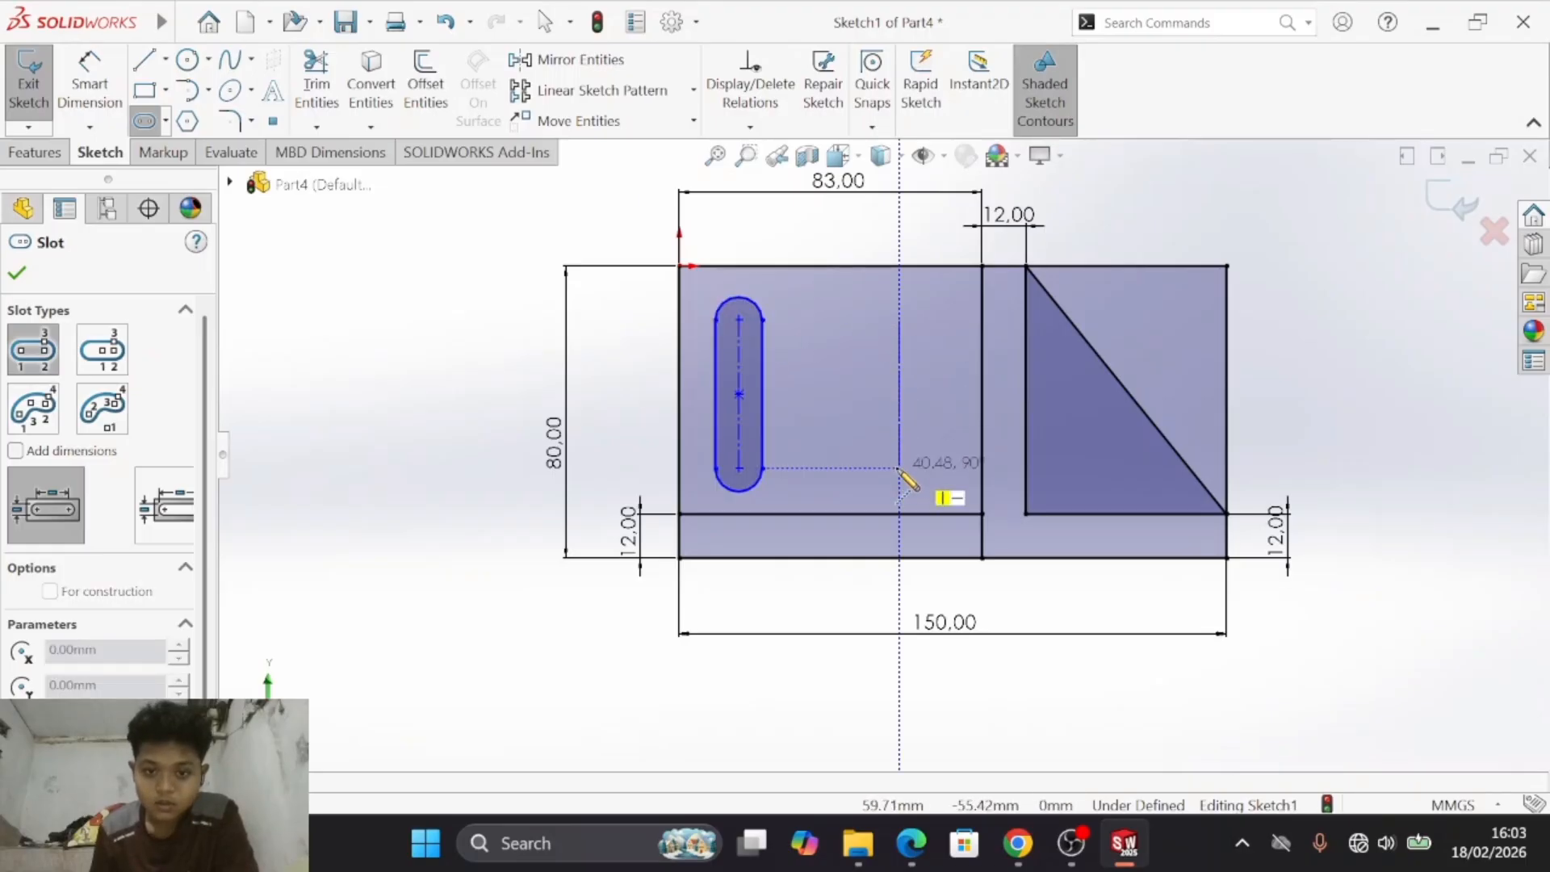
pyautogui.click(900, 468)
pyautogui.click(924, 457)
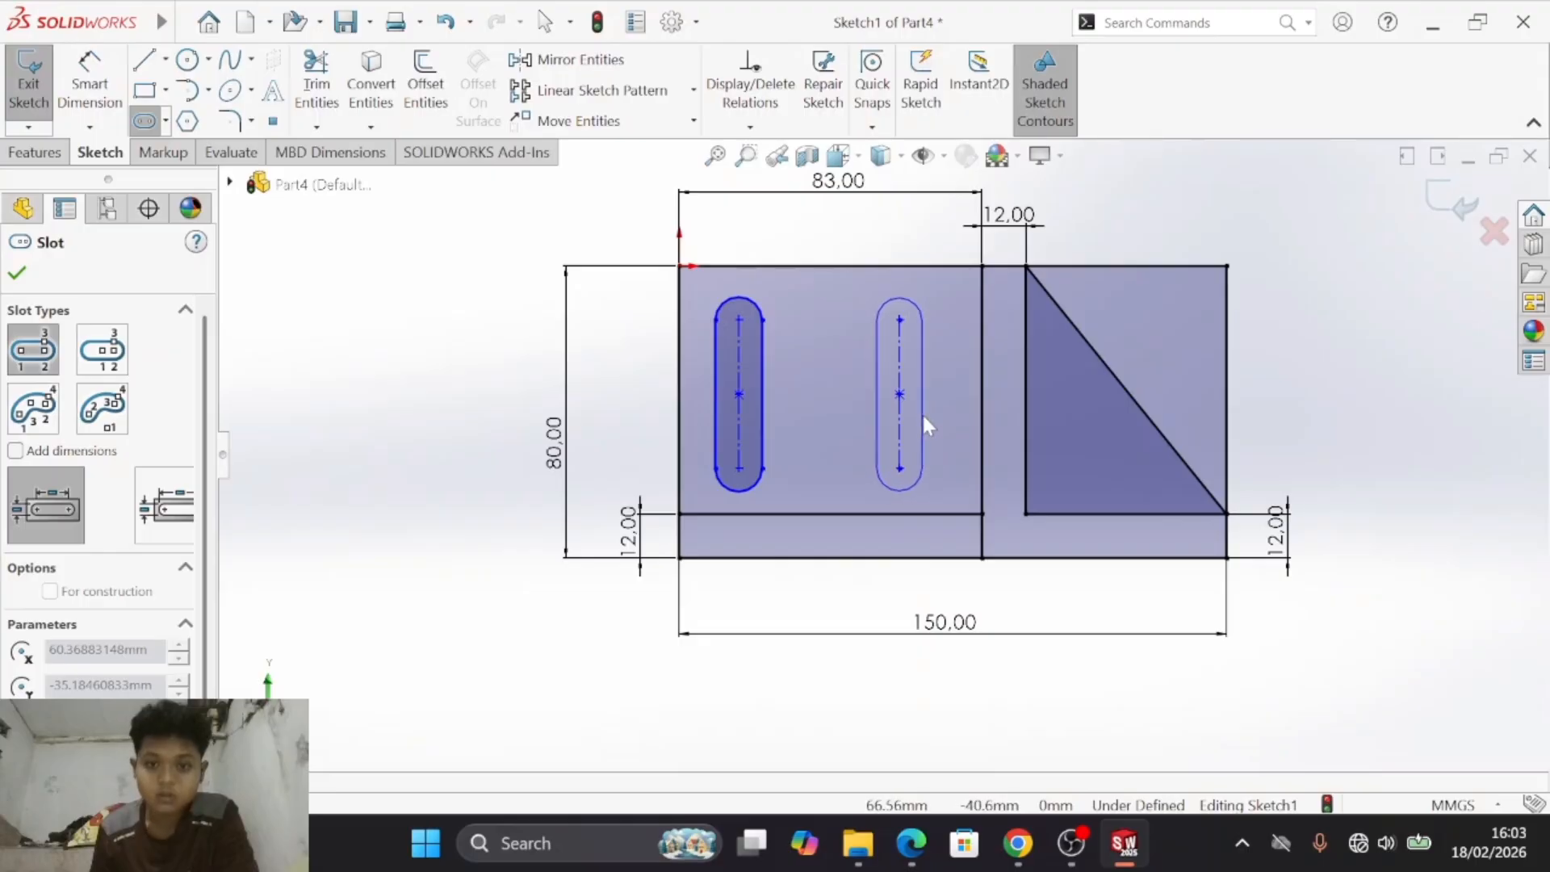
pyautogui.press('Escape')
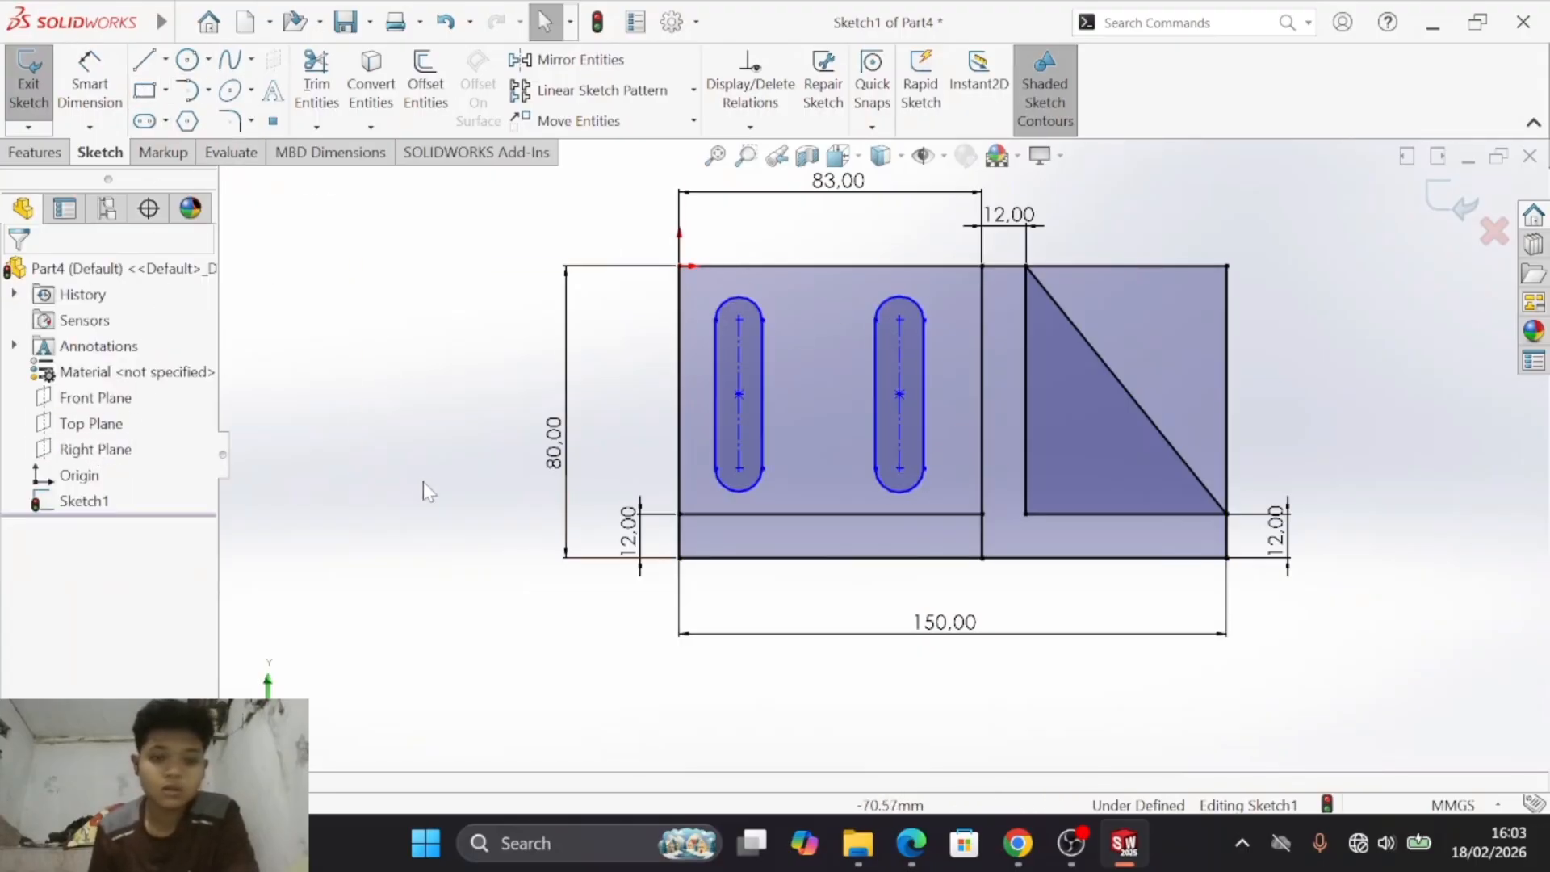
# - Add a Horizontal relation between the upper arc centres of the two vertical slots
pyautogui.click(738, 314)
pyautogui.keyDown('ctrl'); pyautogui.click(901, 318); pyautogui.keyUp('ctrl')
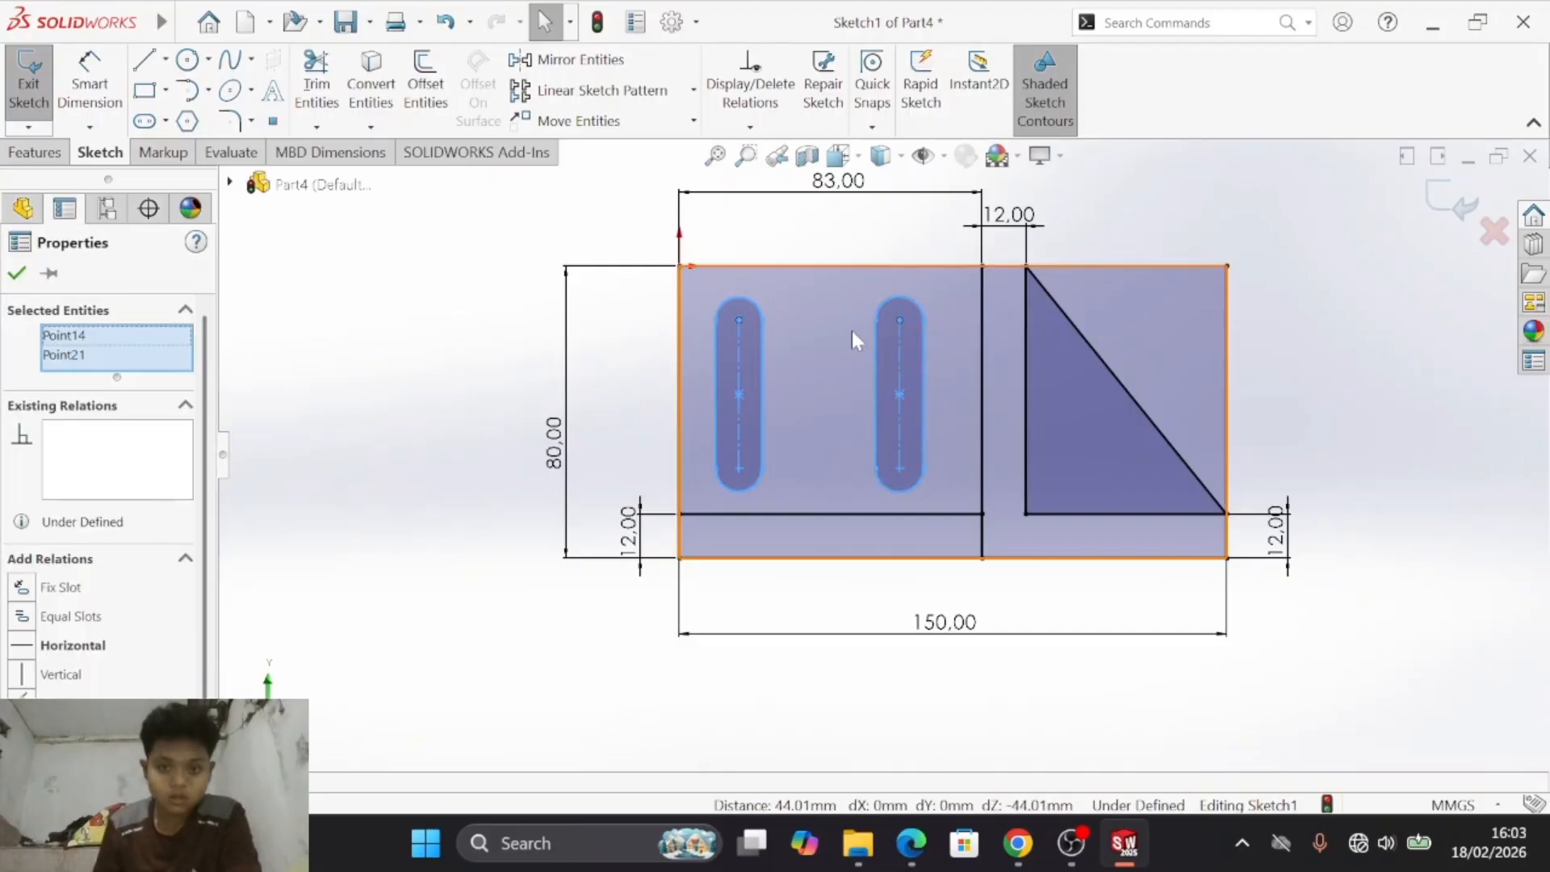
pyautogui.click(25, 647)
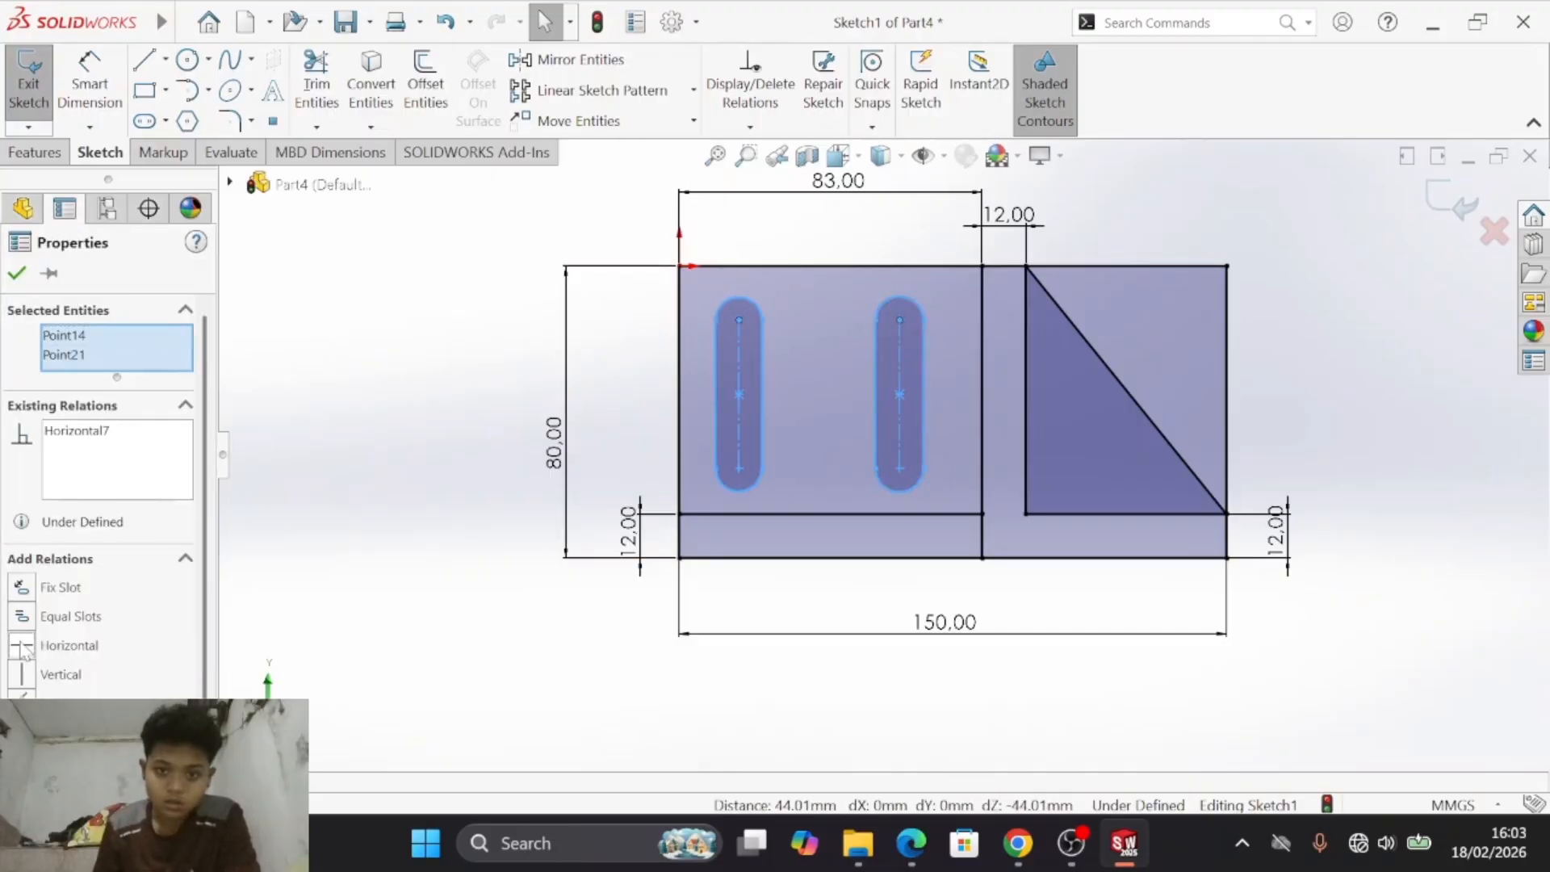
pyautogui.click(505, 401)
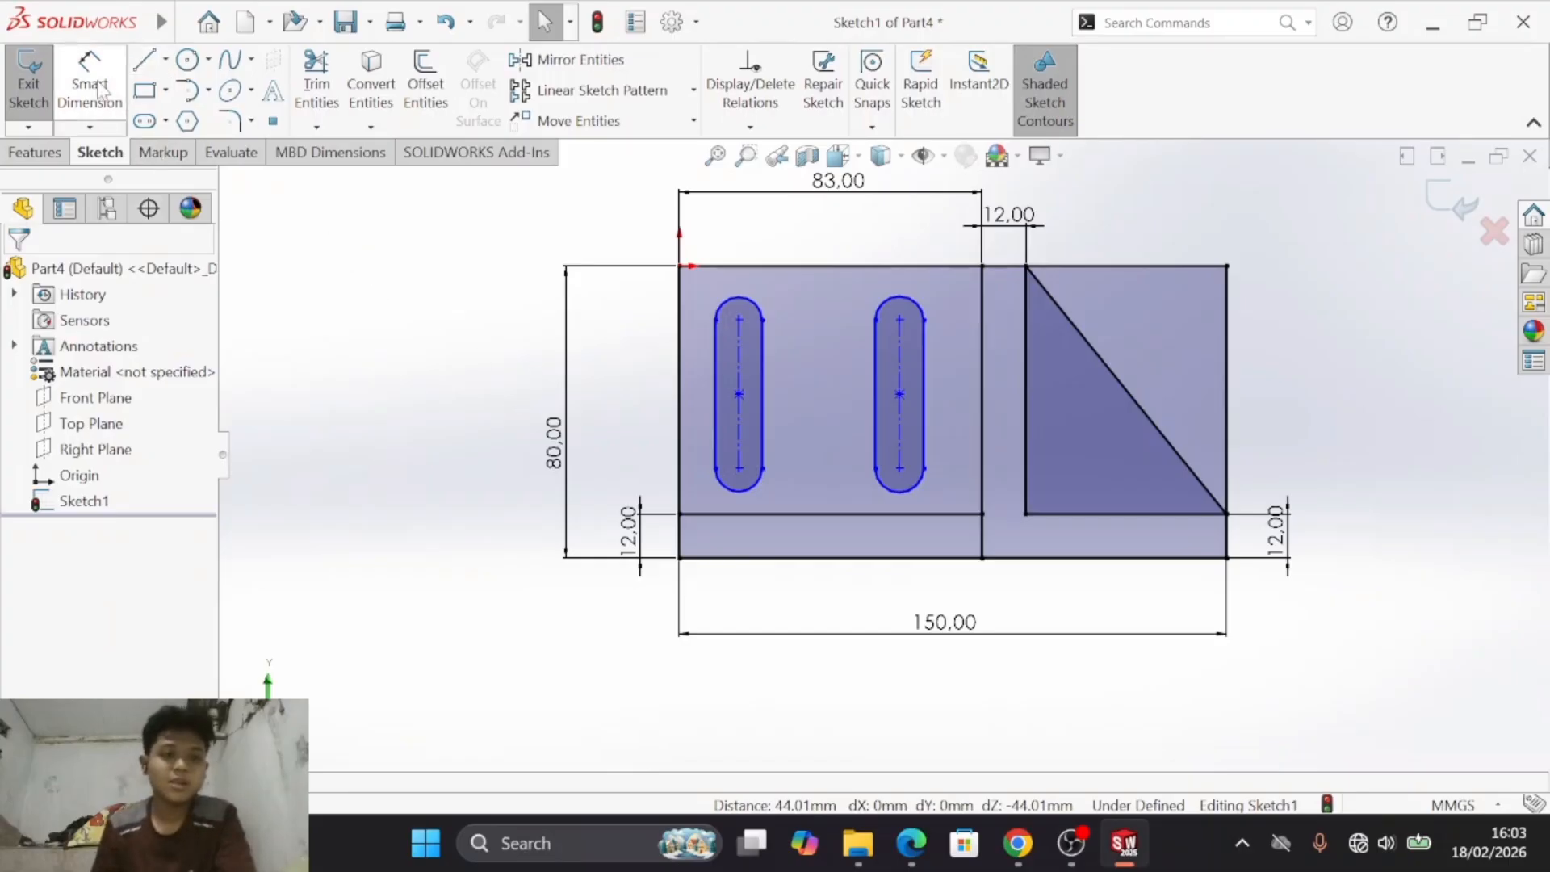
# - Add an Equal relation between the centrelines of the two vertical slots
pyautogui.click(738, 376)
pyautogui.keyDown('ctrl'); pyautogui.click(897, 350); pyautogui.keyUp('ctrl')
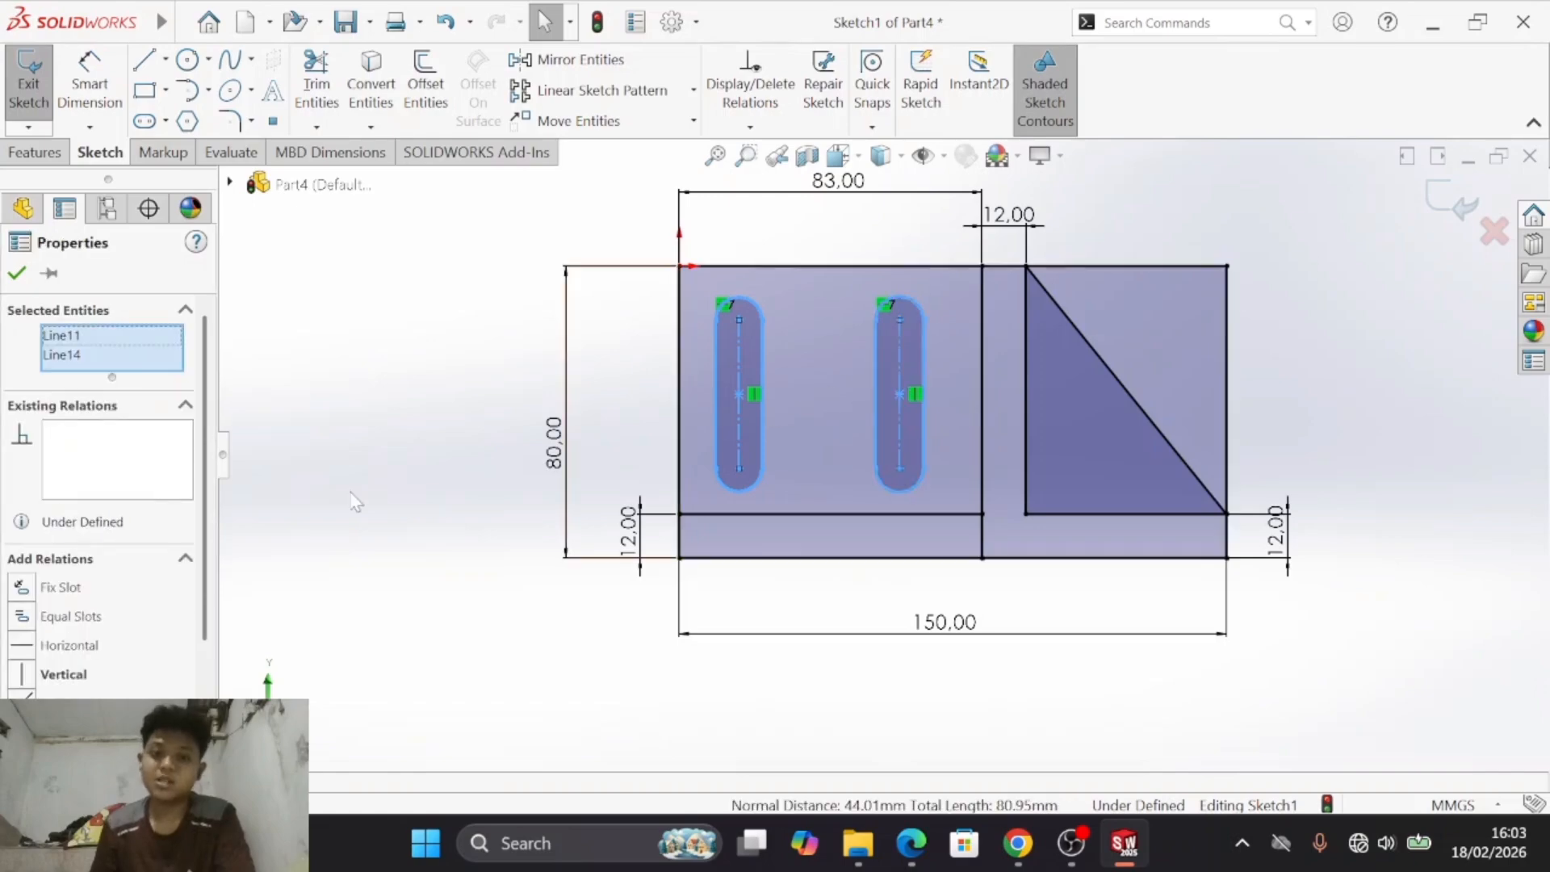
pyautogui.scroll(-3, 50, 643)
pyautogui.click(24, 666)
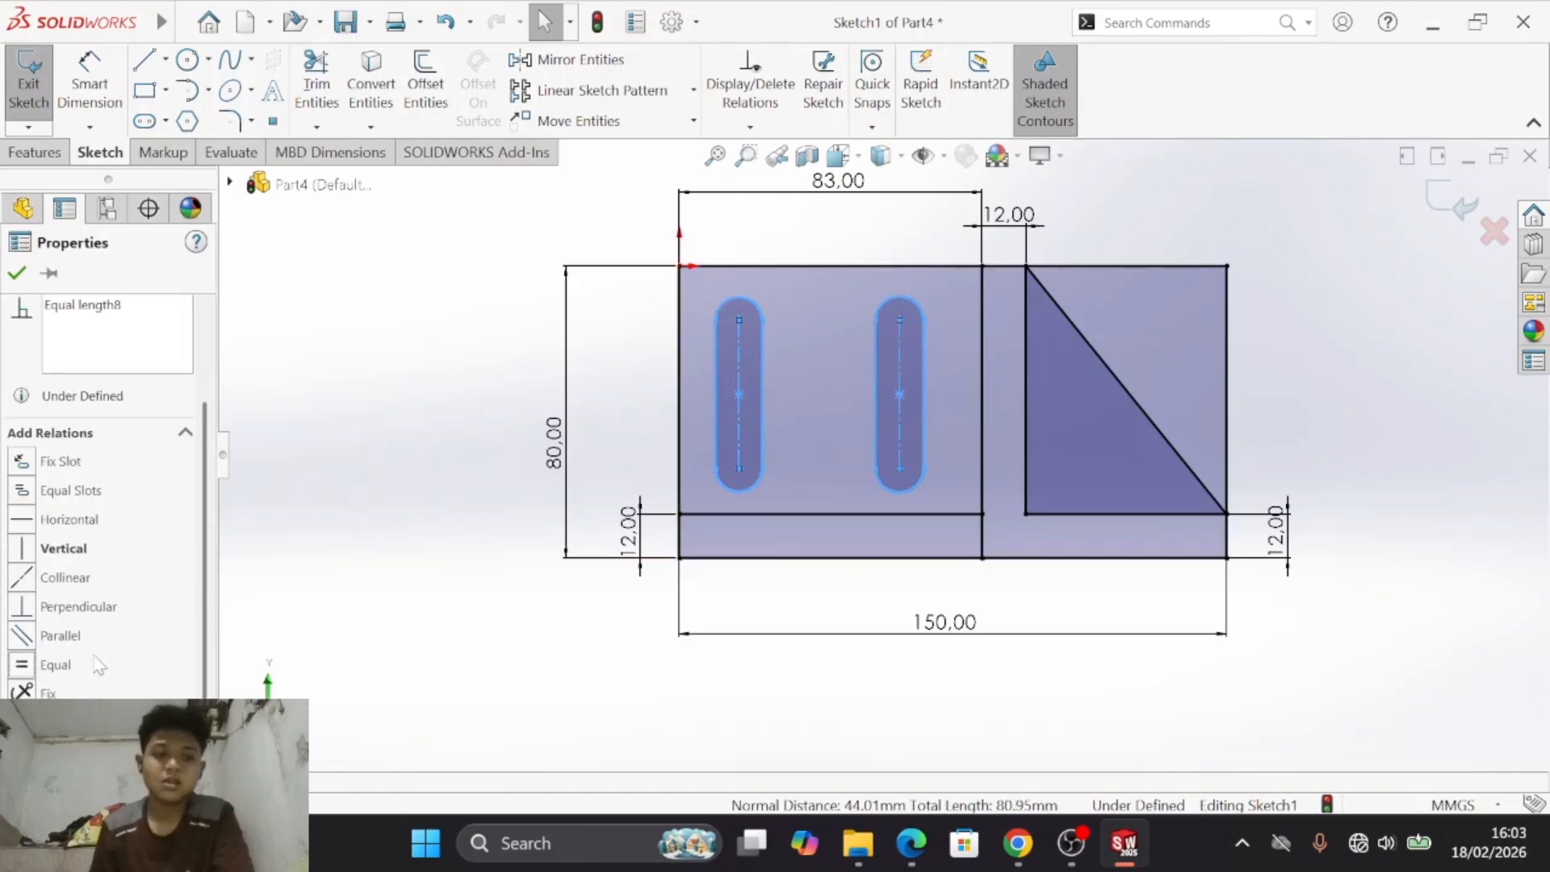
pyautogui.scroll(3, 49, 633)
pyautogui.scroll(-3, 97, 609)
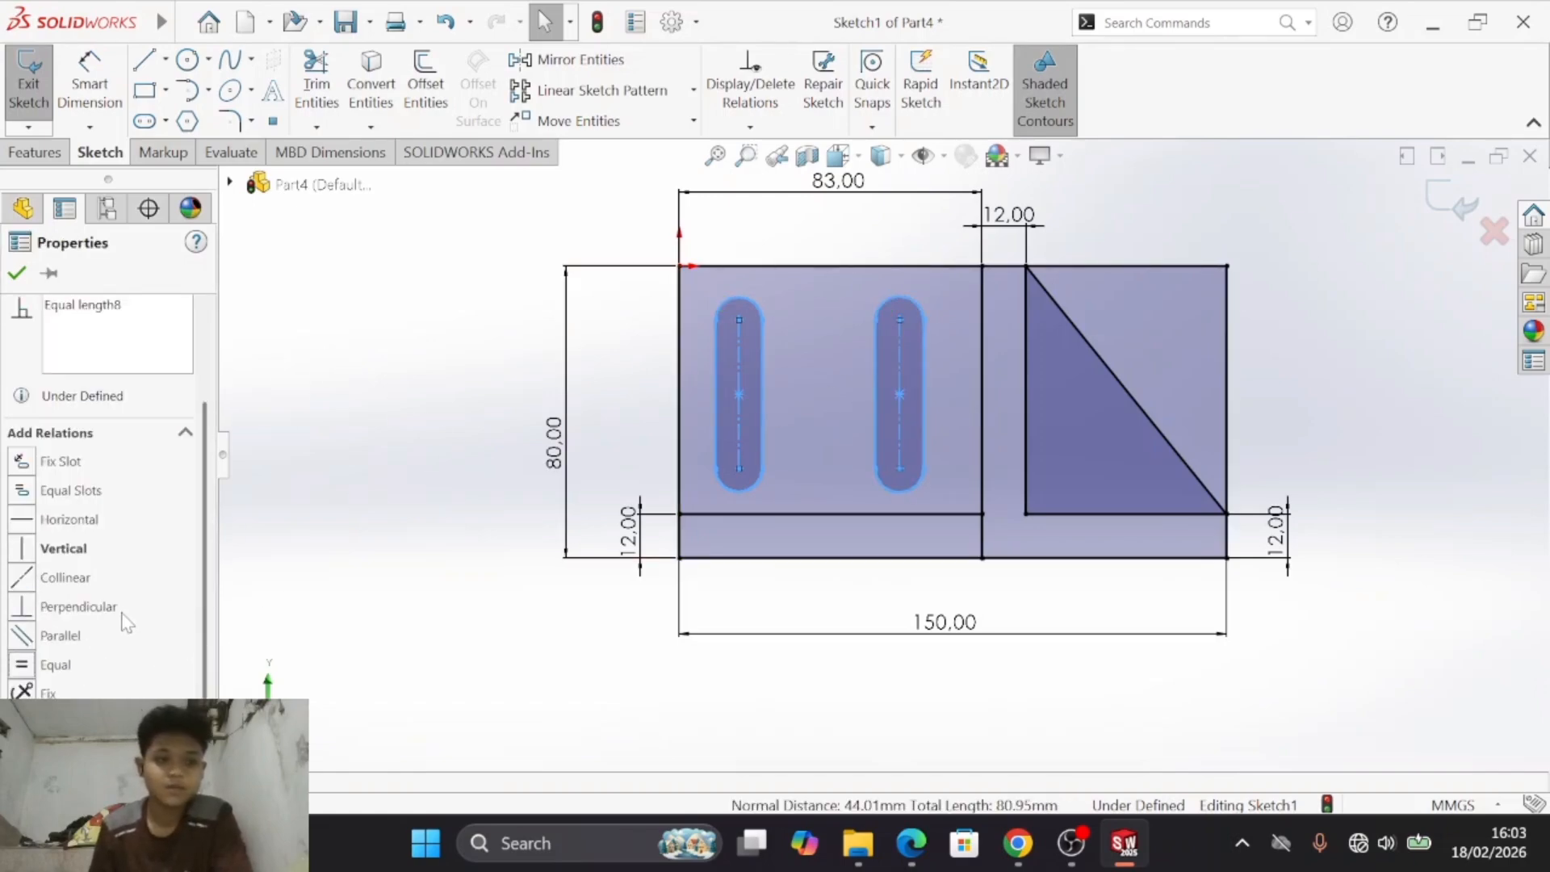
pyautogui.click(50, 643)
pyautogui.click(502, 452)
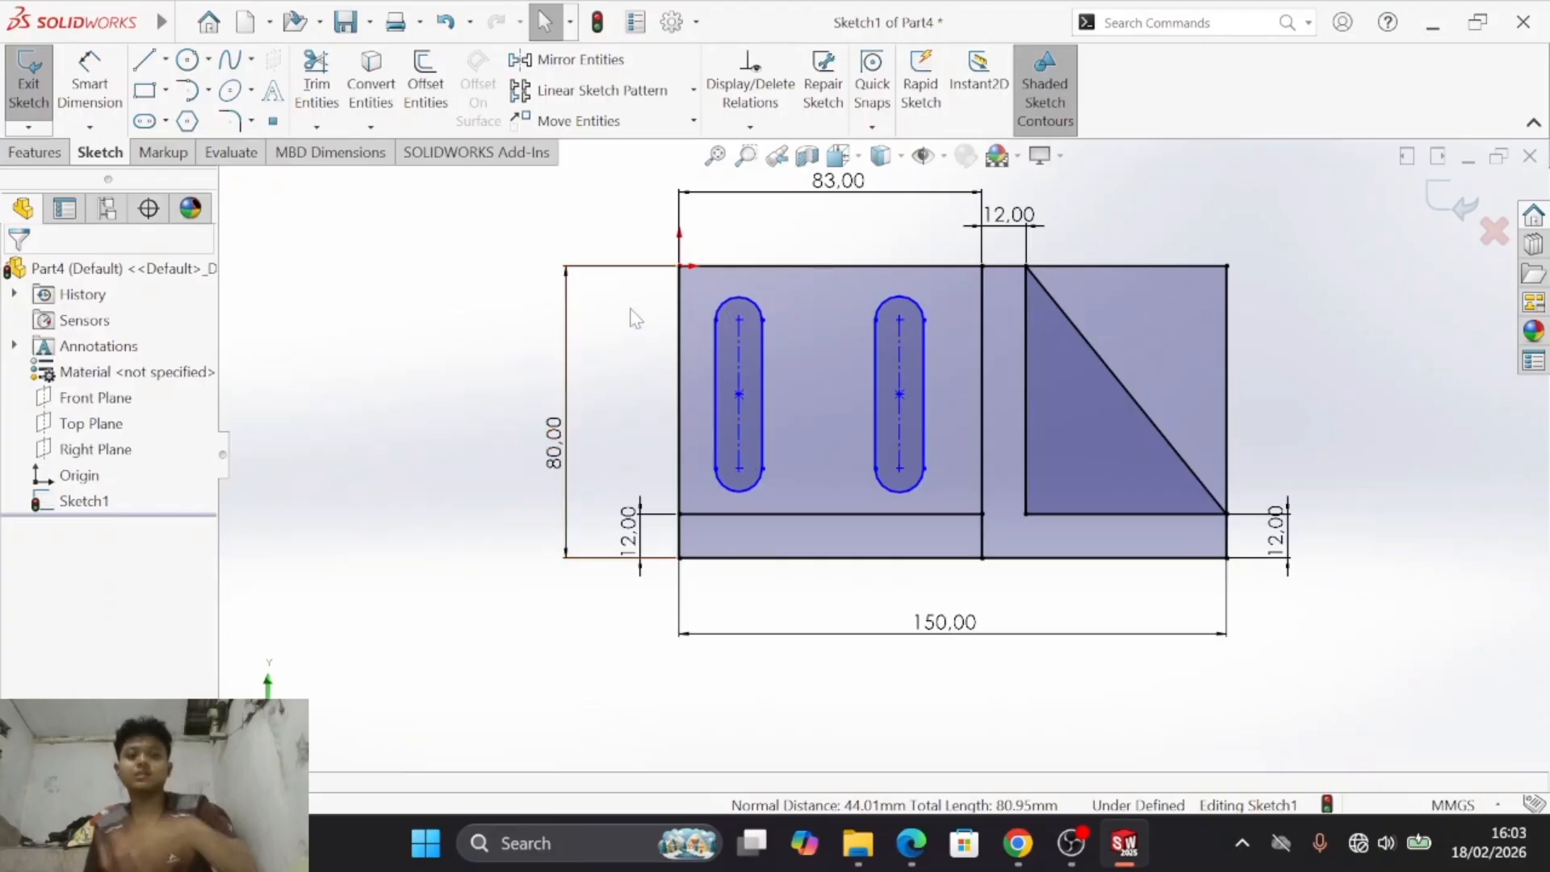
# - Check drawing d) in the PDF and undo the slots' Equal and Horizontal relations and the second vertical slot
pyautogui.click(165, 122)
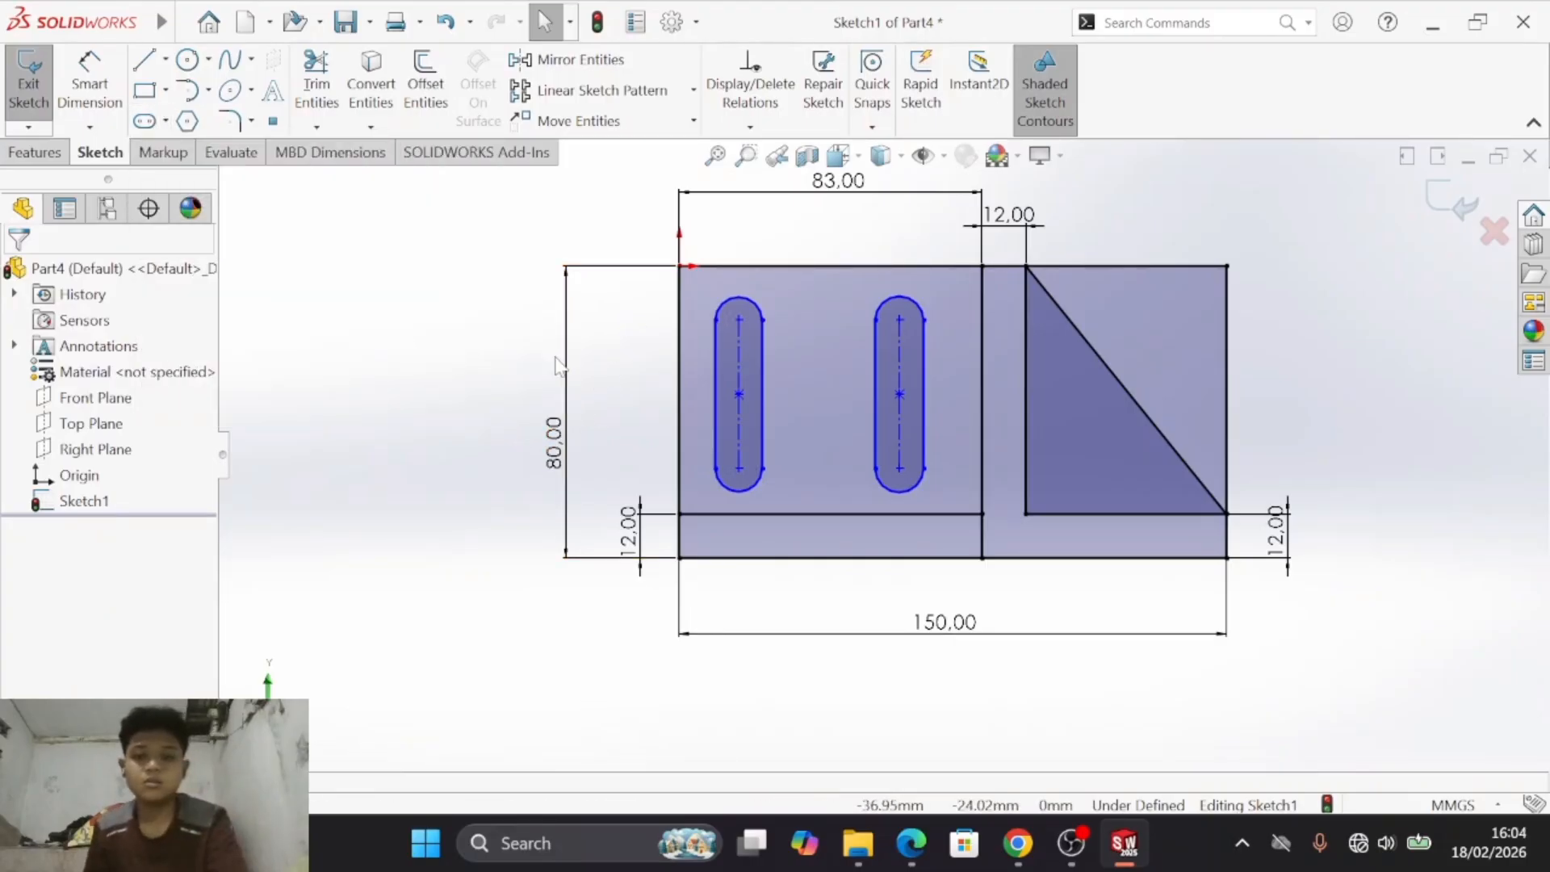
pyautogui.hotkey('alt', 'Tab')
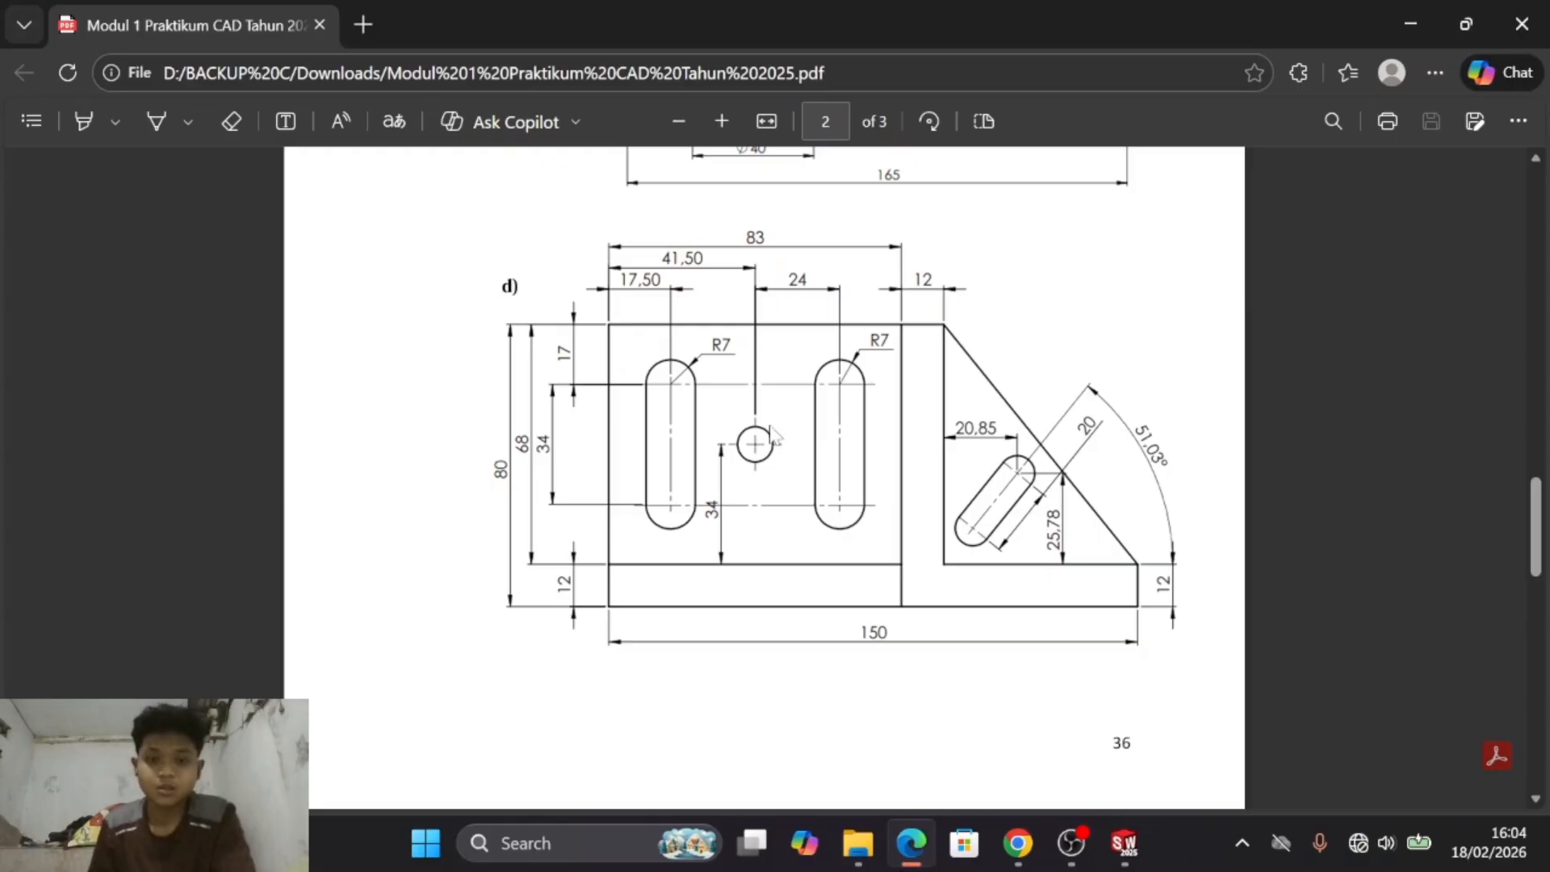
pyautogui.hotkey('alt', 'Tab')
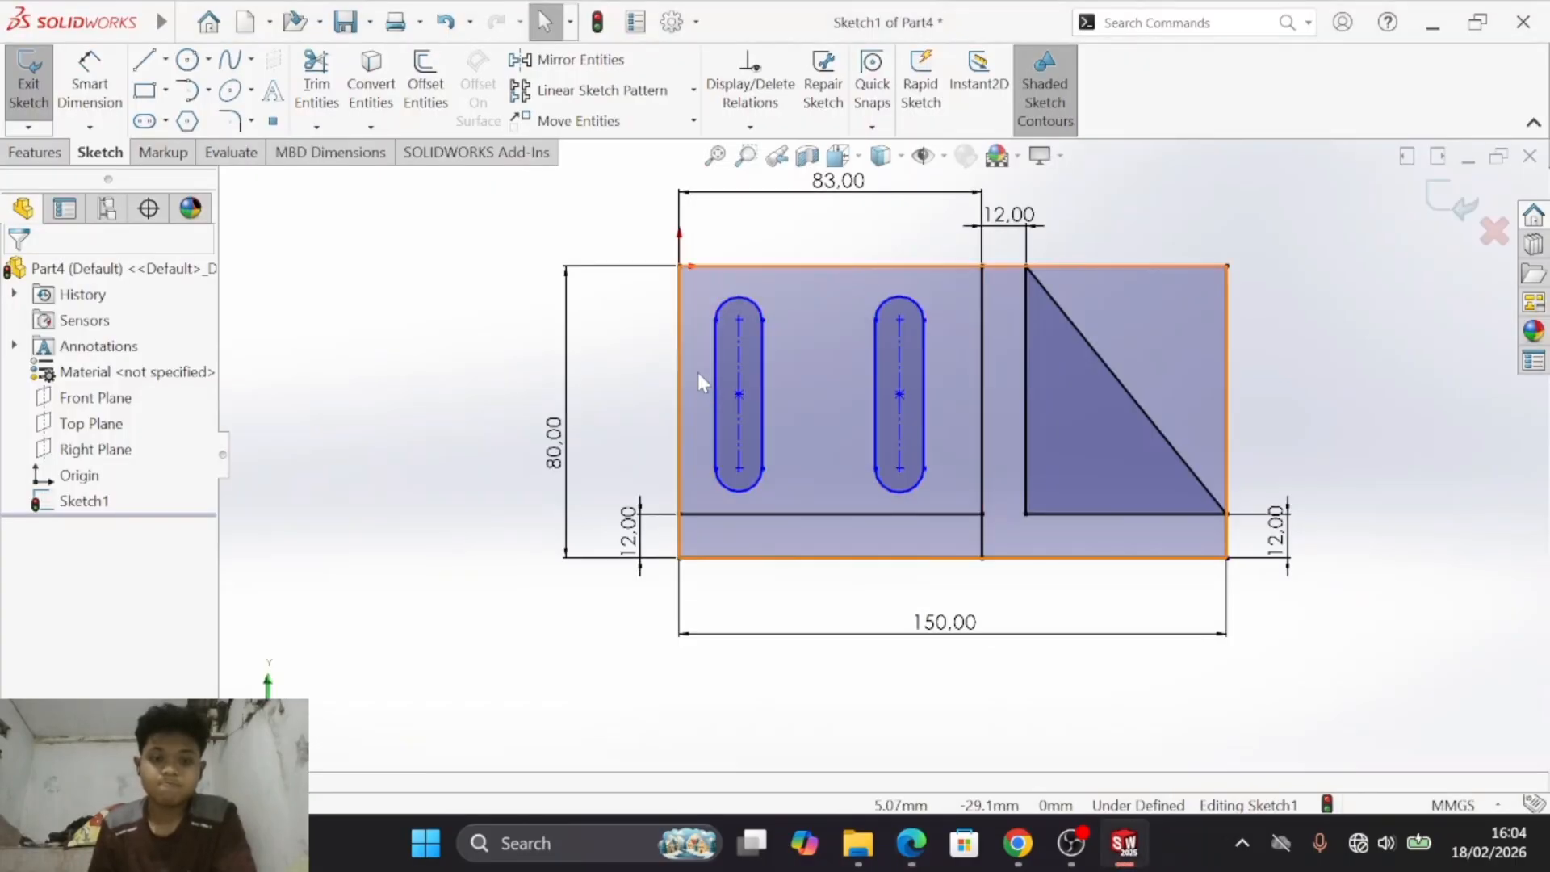
pyautogui.hotkey('ctrl', 'z')
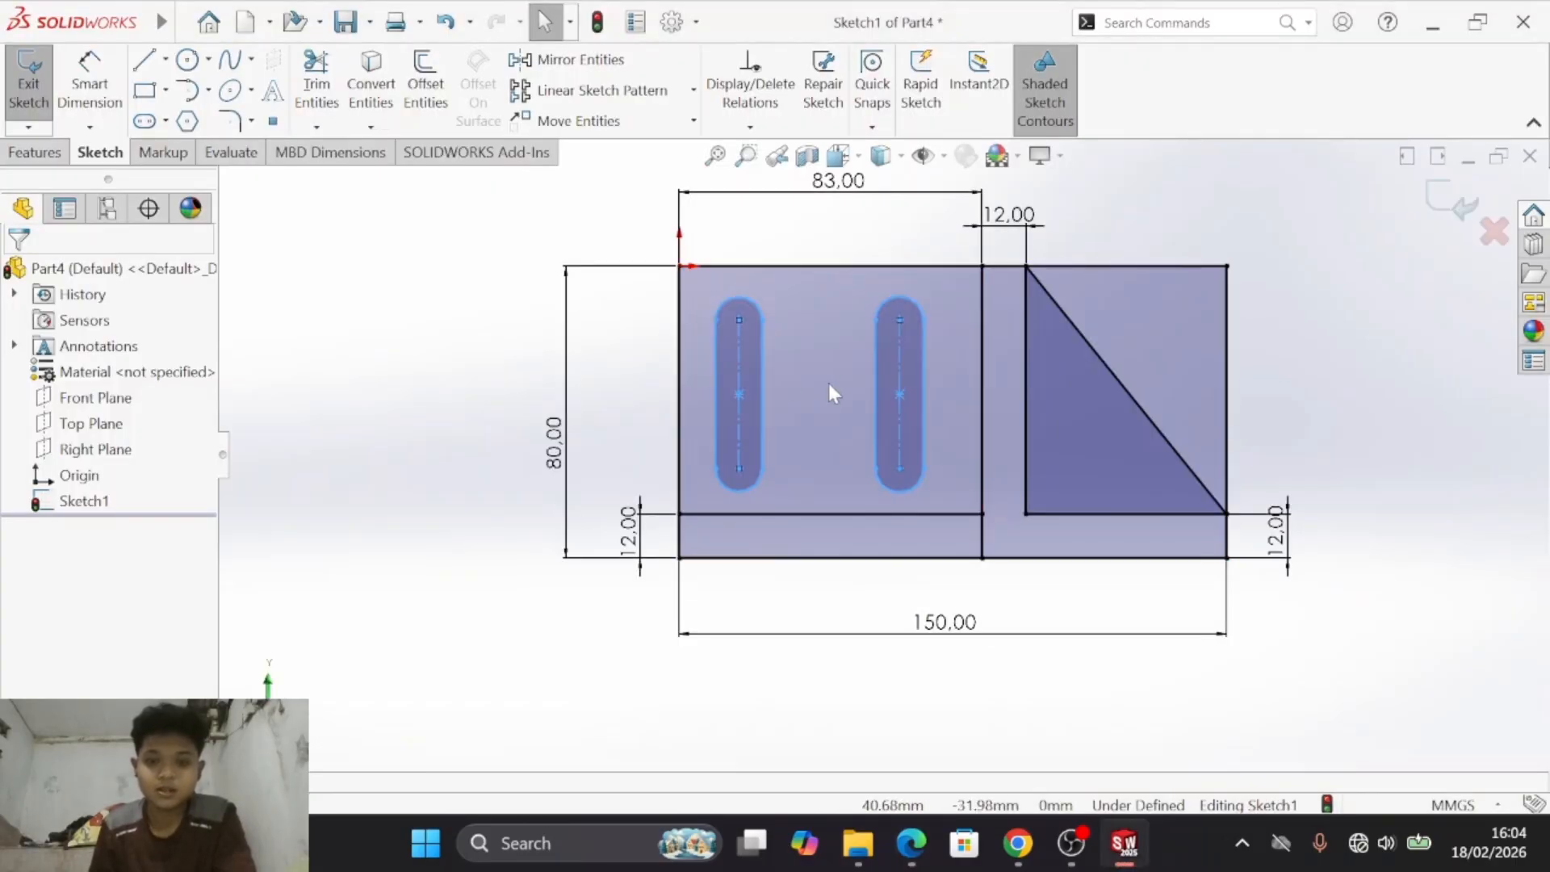
pyautogui.hotkey('ctrl', 'z')
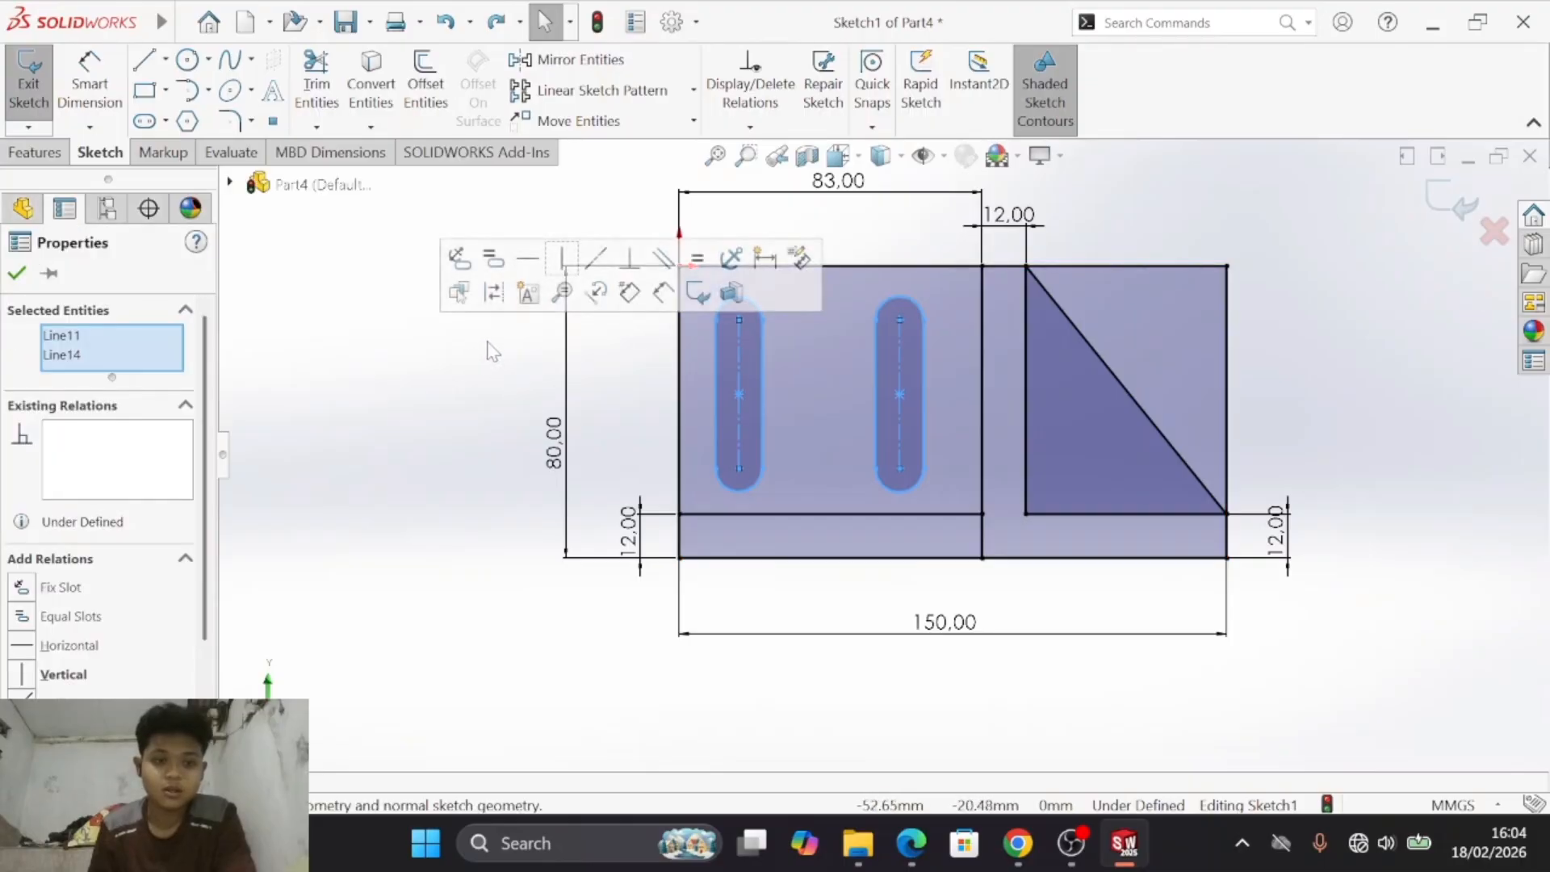
pyautogui.hotkey('ctrl', 'z')
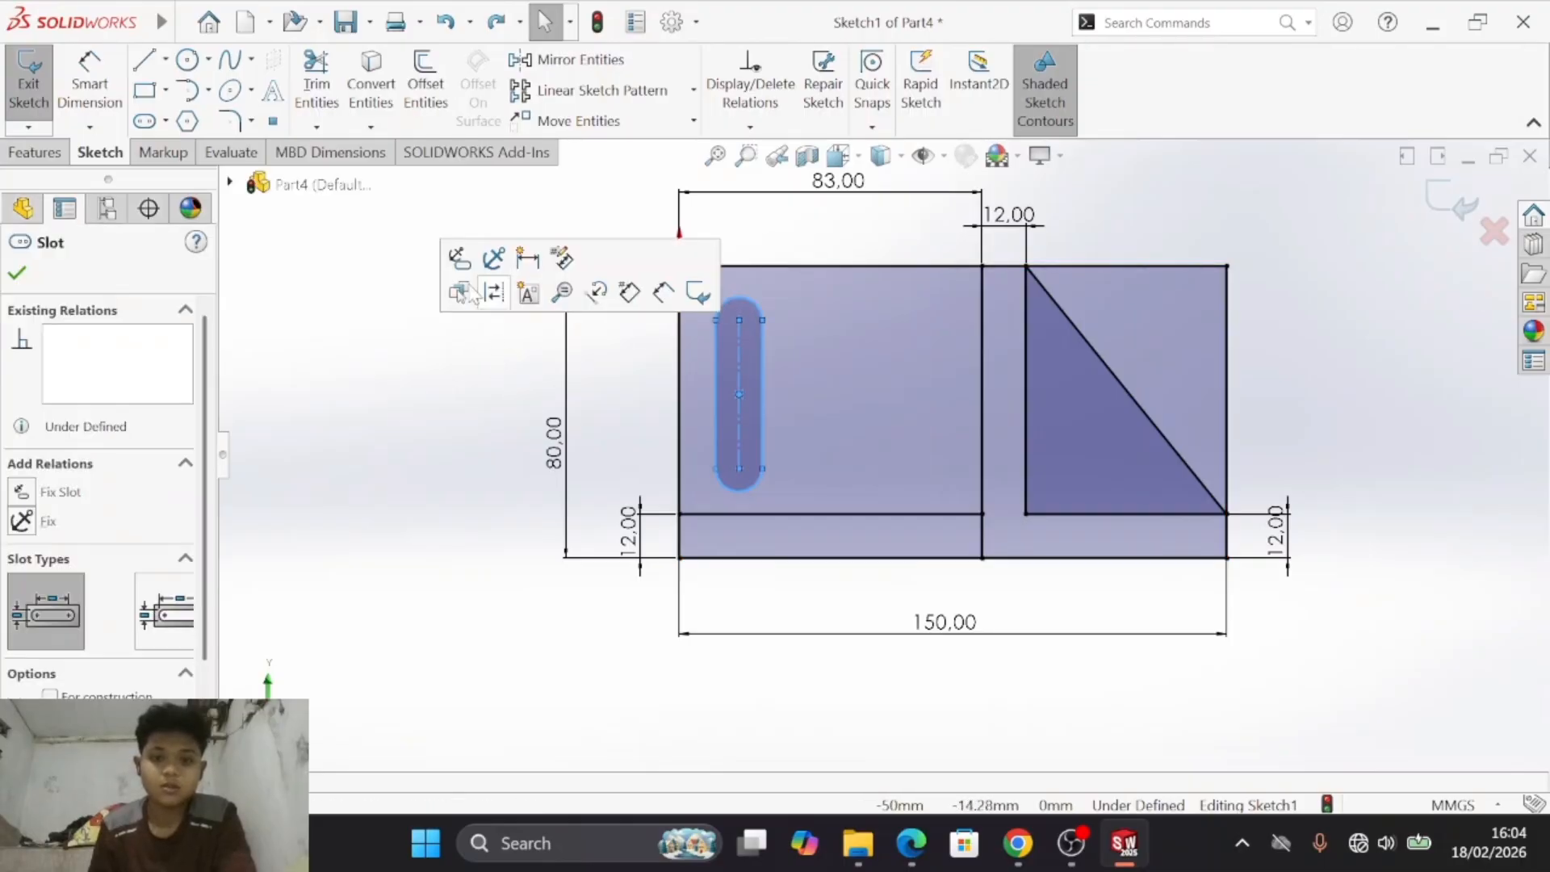
# - Sketch a second vertical straight slot to the right of the first, about 30 mm between arc centres
pyautogui.click(143, 121)
pyautogui.click(884, 339)
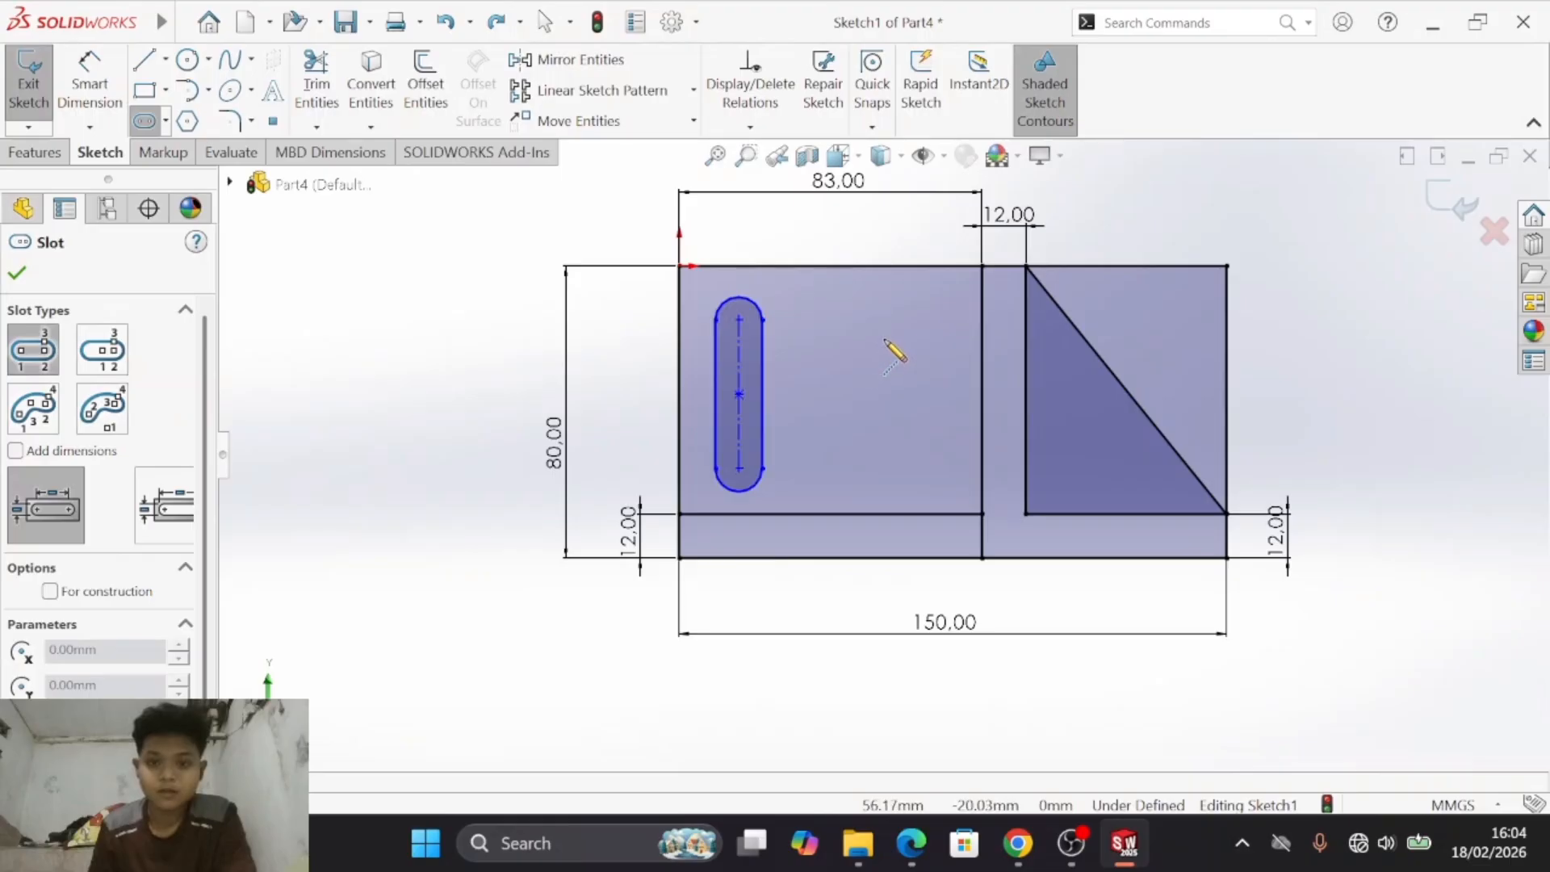
pyautogui.click(884, 446)
pyautogui.click(902, 450)
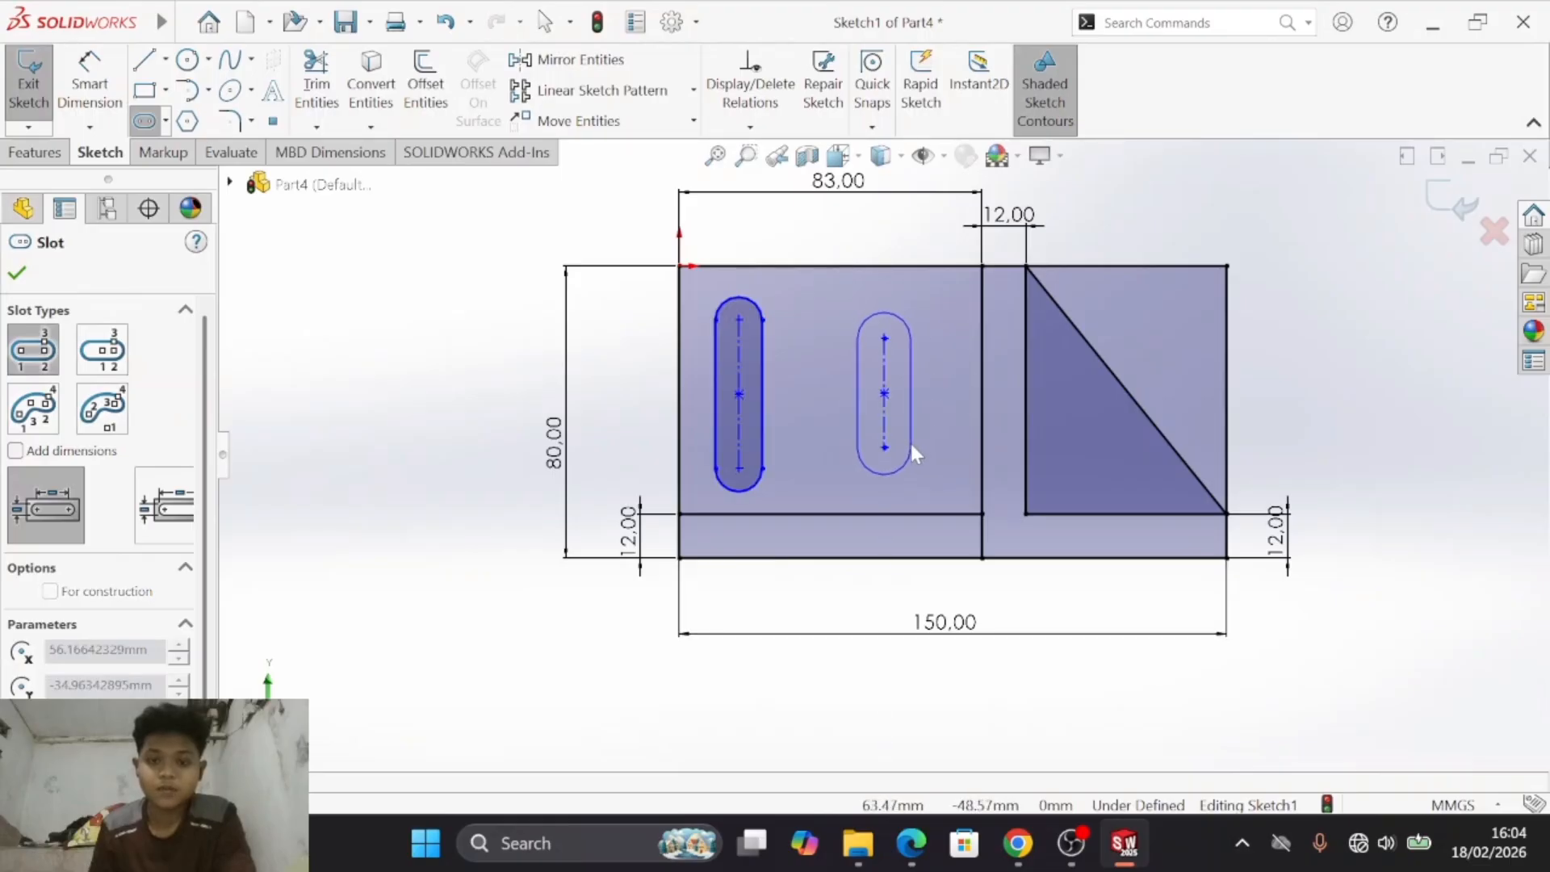
pyautogui.click(910, 451)
pyautogui.press('Escape')
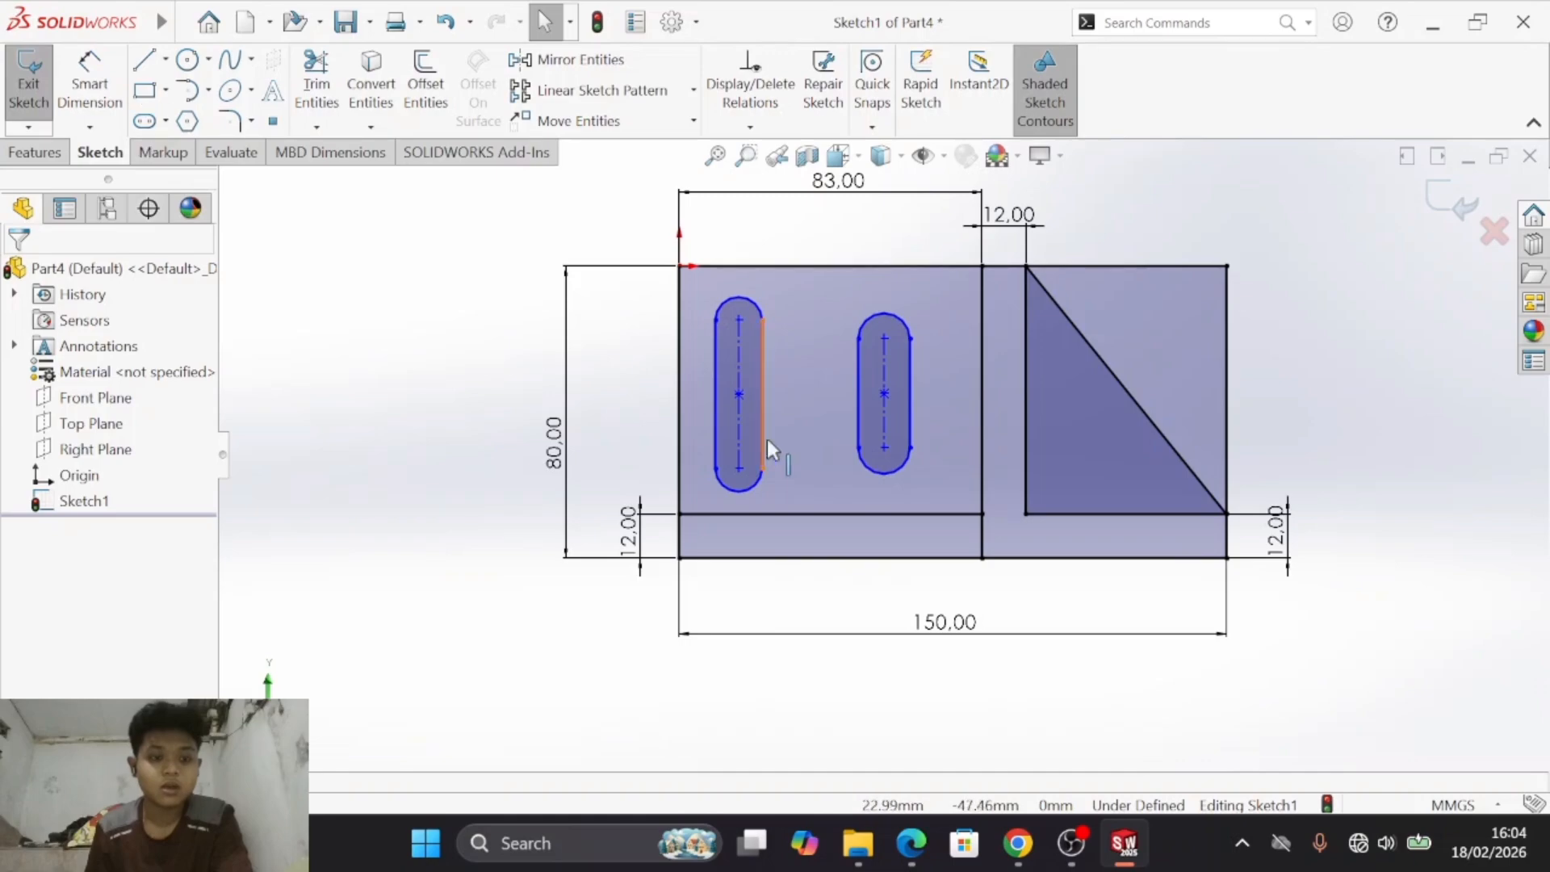
# - Add a Horizontal relation between the upper arc centres of the longer and the shorter vertical slot
pyautogui.click(739, 319)
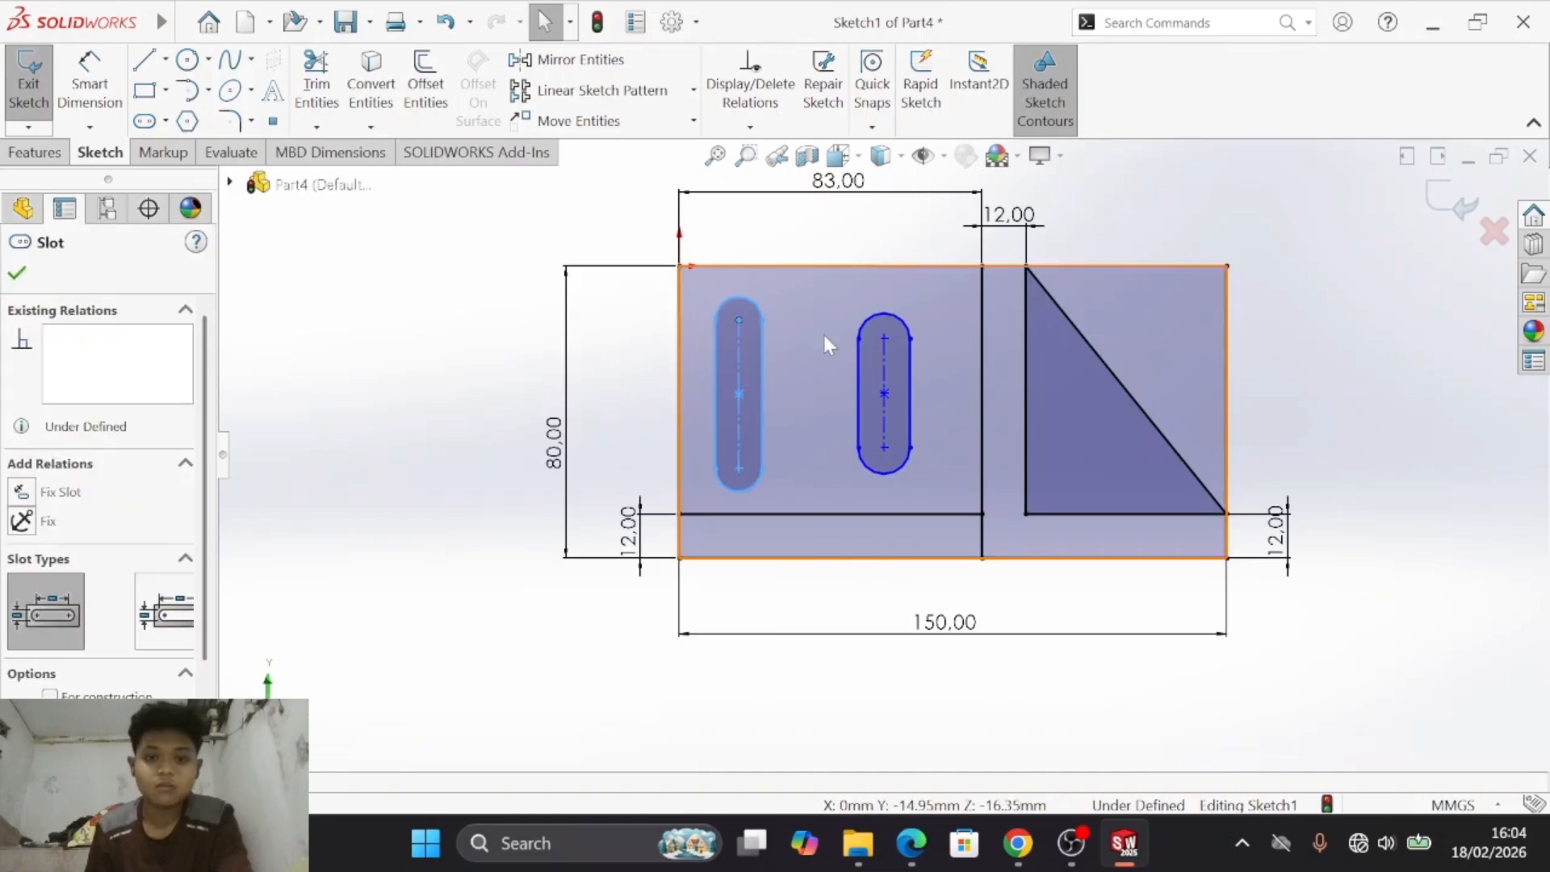
pyautogui.keyDown('ctrl'); pyautogui.click(885, 338); pyautogui.keyUp('ctrl')
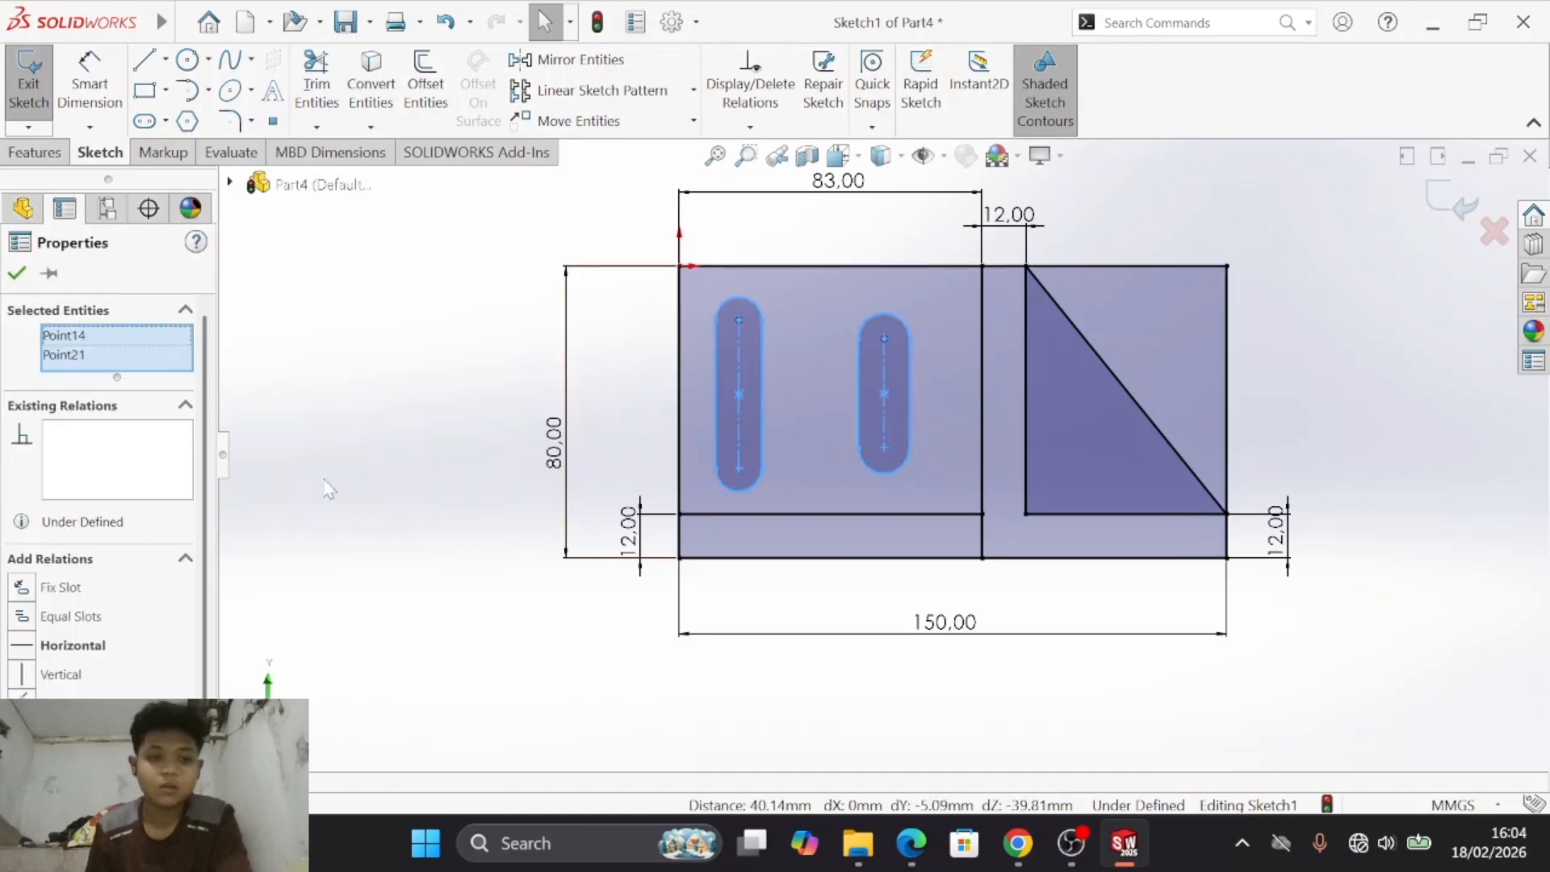
pyautogui.click(24, 645)
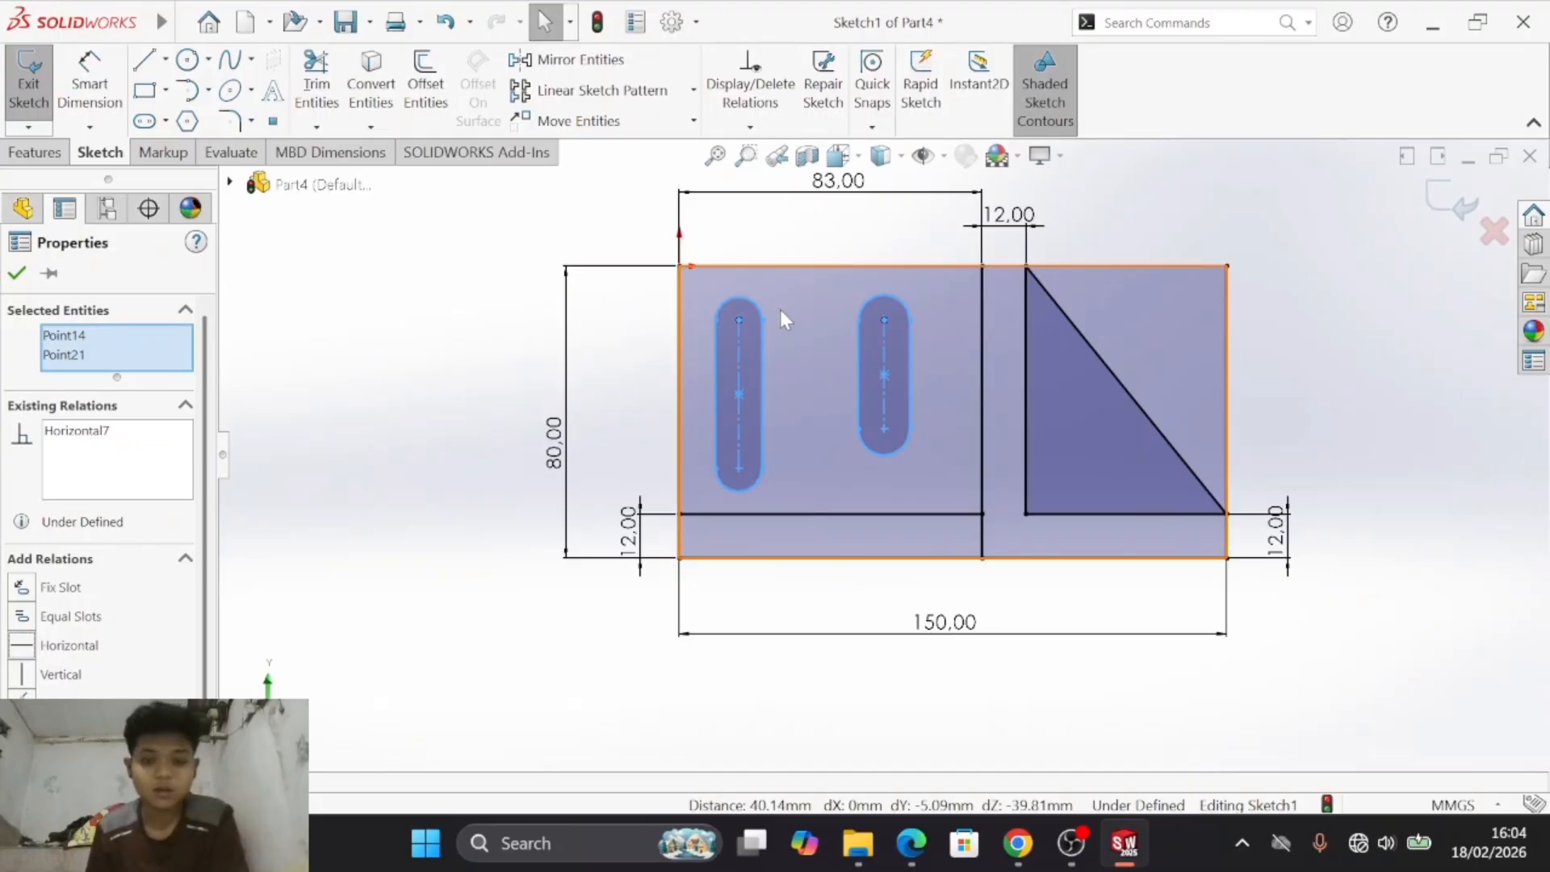
pyautogui.keyDown('ctrl'); pyautogui.click(748, 300); pyautogui.keyUp('ctrl')
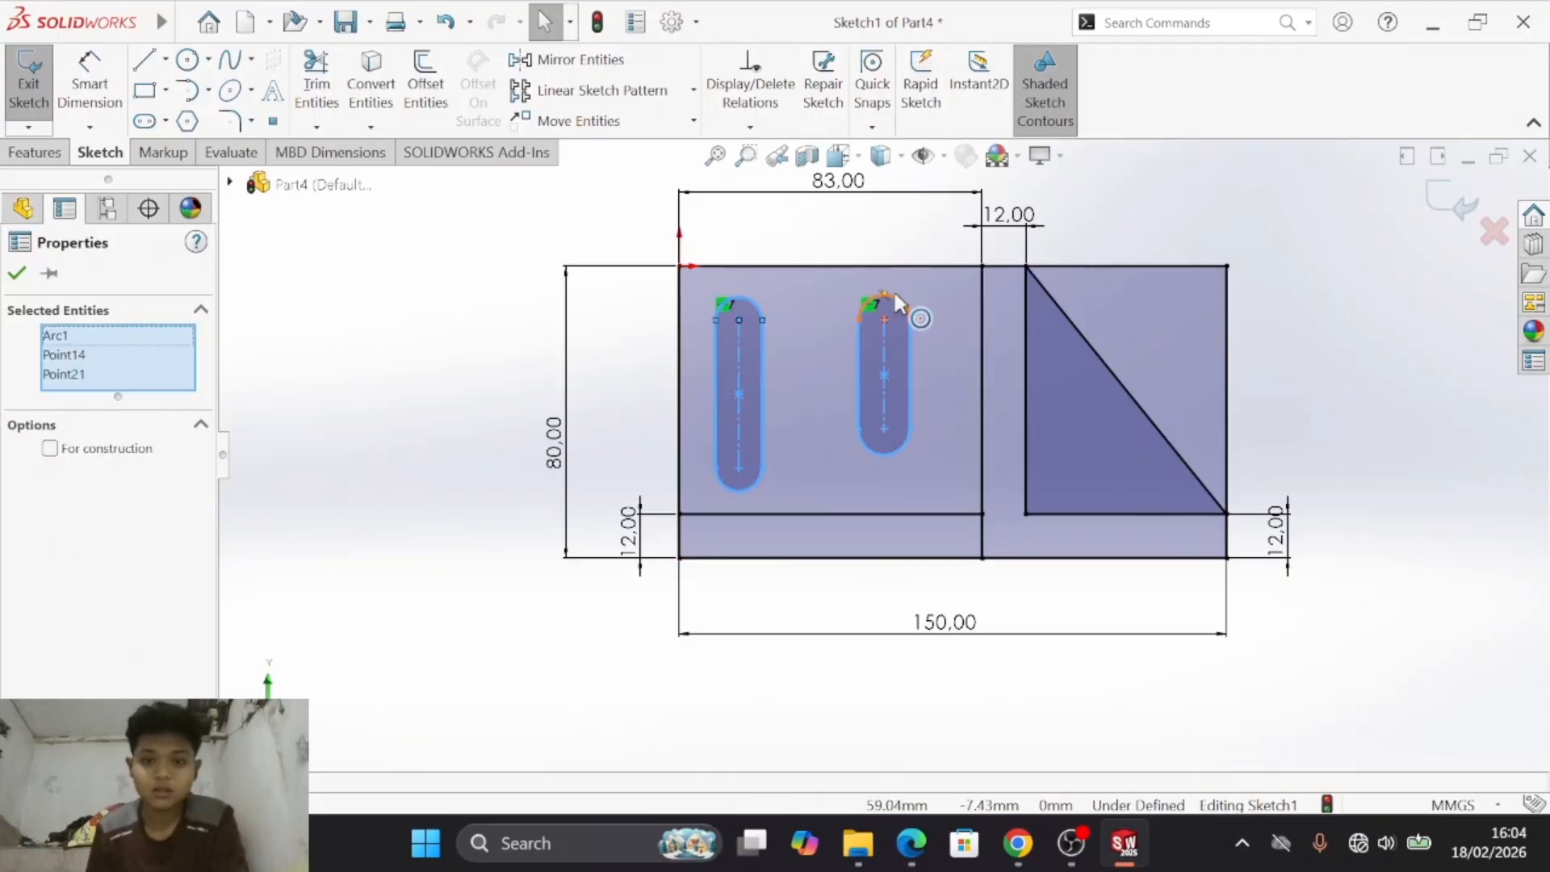
pyautogui.keyDown('ctrl'); pyautogui.click(895, 298); pyautogui.keyUp('ctrl')
pyautogui.keyDown('ctrl'); pyautogui.click(895, 451); pyautogui.keyUp('ctrl')
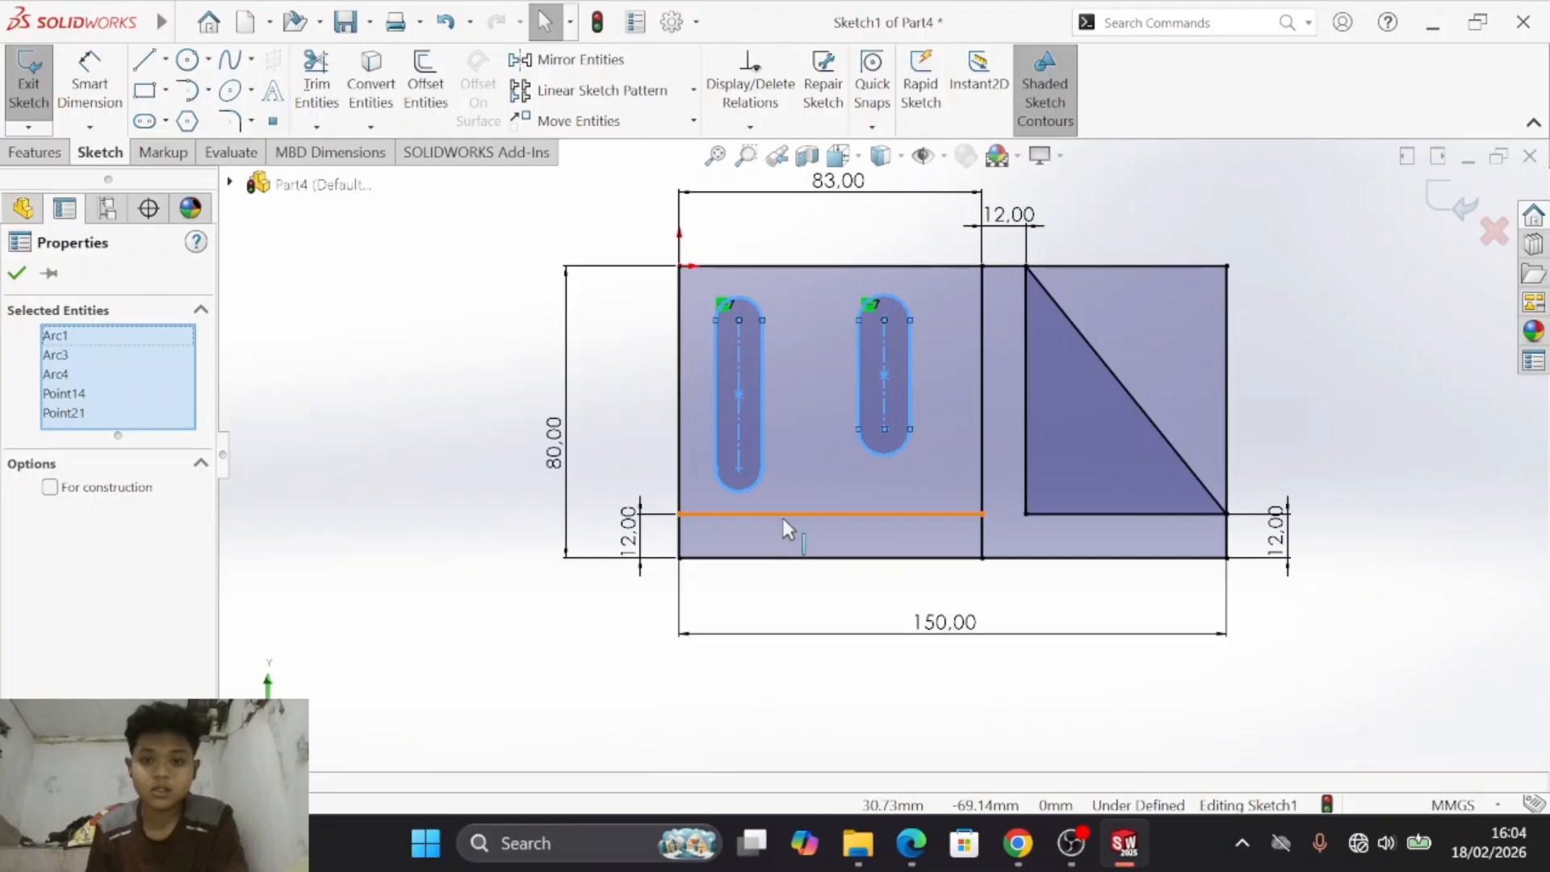
pyautogui.keyDown('ctrl'); pyautogui.click(753, 487); pyautogui.keyUp('ctrl')
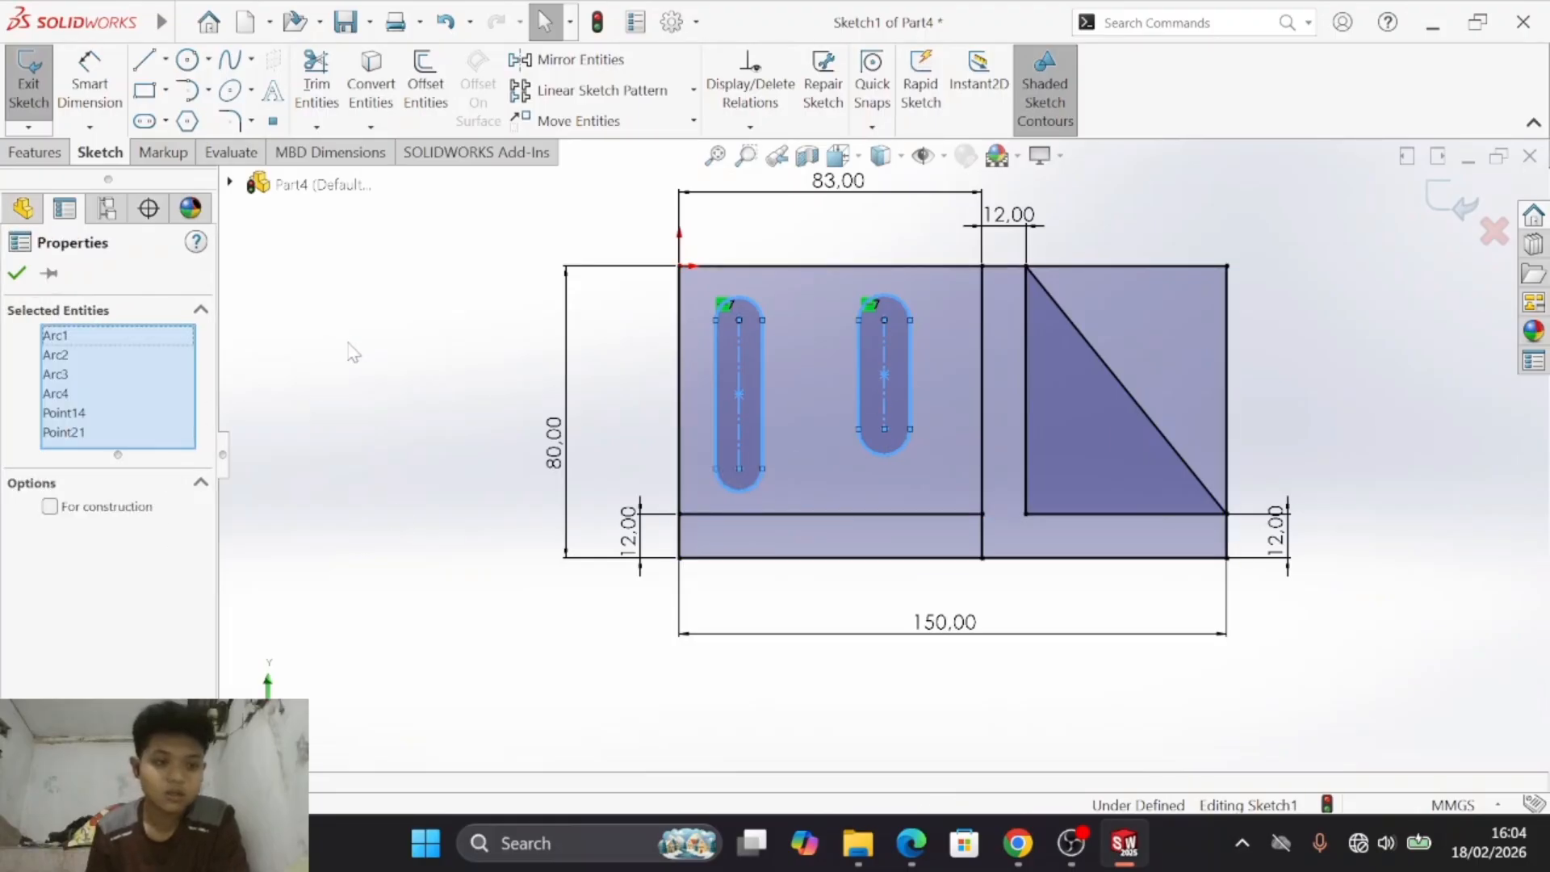
pyautogui.click(365, 358)
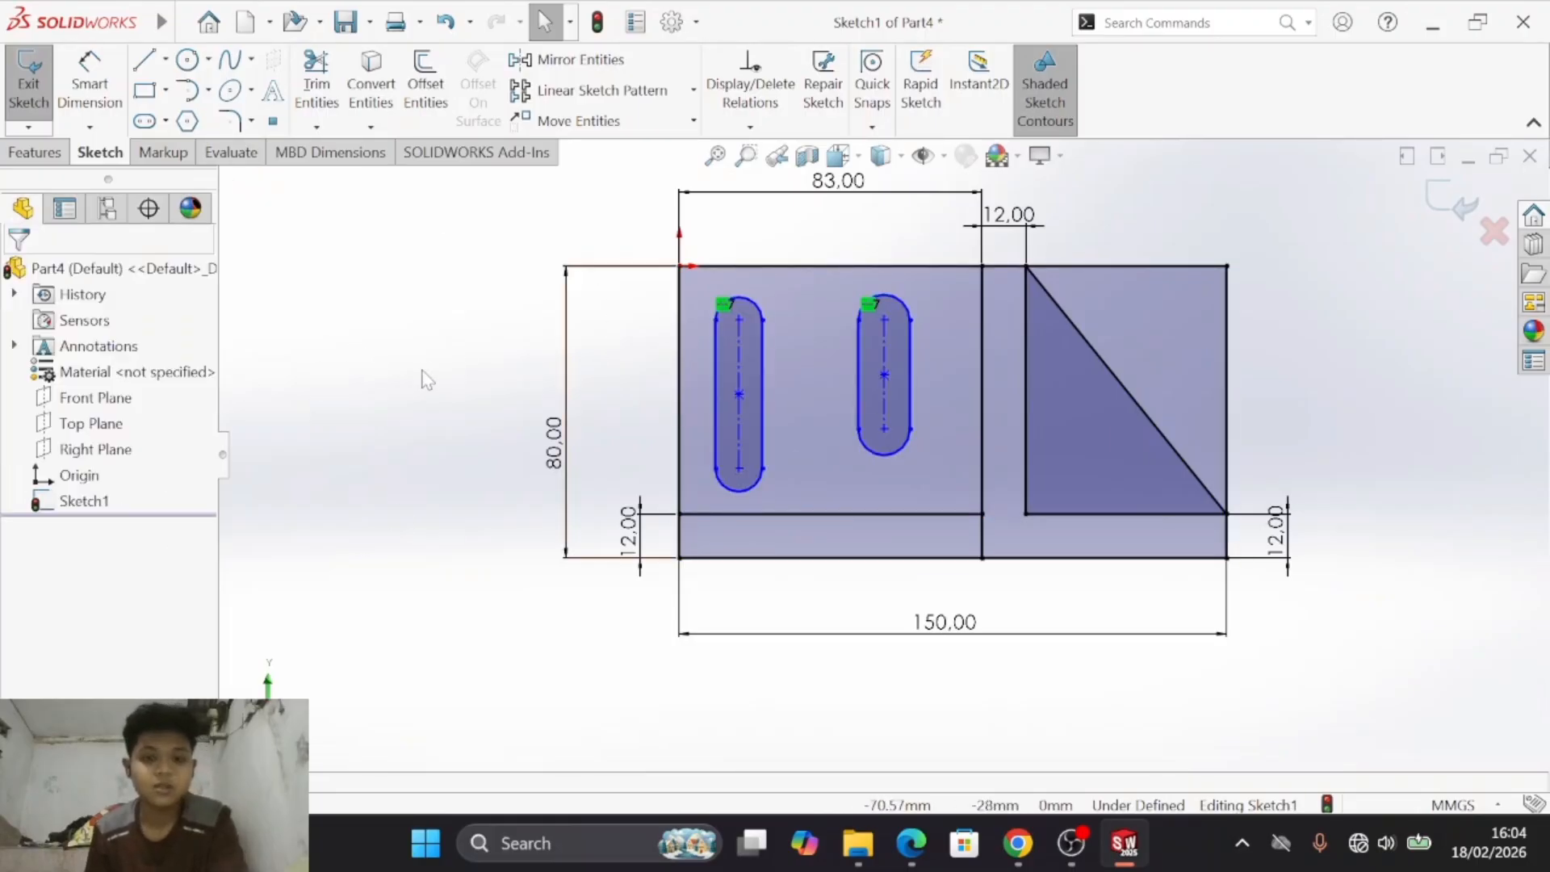
pyautogui.doubleClick(425, 368)
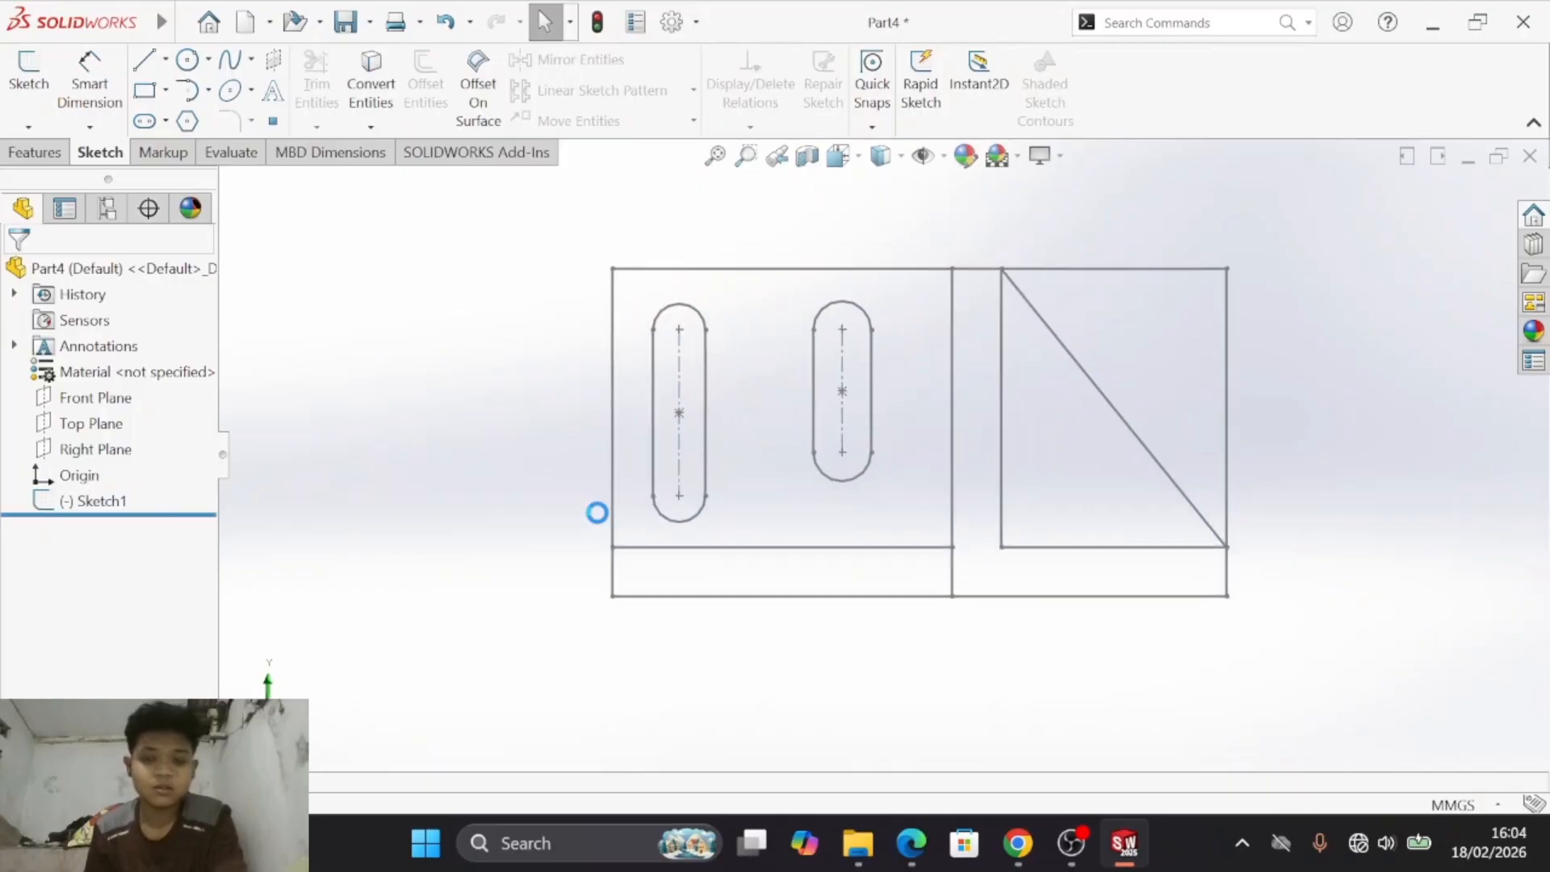
pyautogui.hotkey('ctrl', 'z')
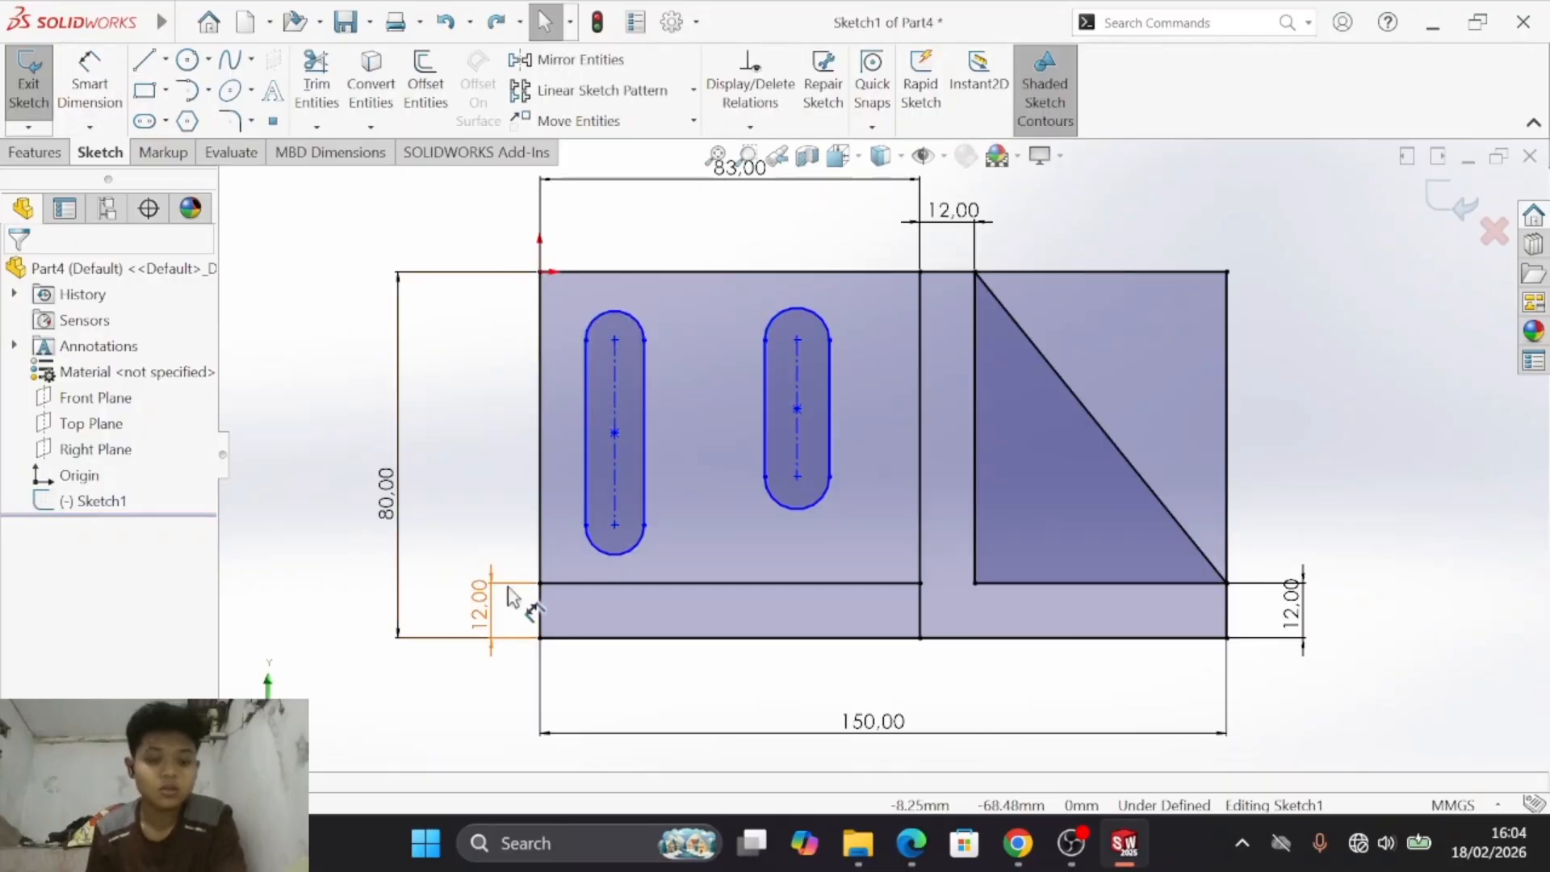
# - Add an Equal relation among the four end arcs of the two vertical slots
pyautogui.click(609, 554)
pyautogui.keyDown('ctrl'); pyautogui.click(788, 505); pyautogui.keyUp('ctrl')
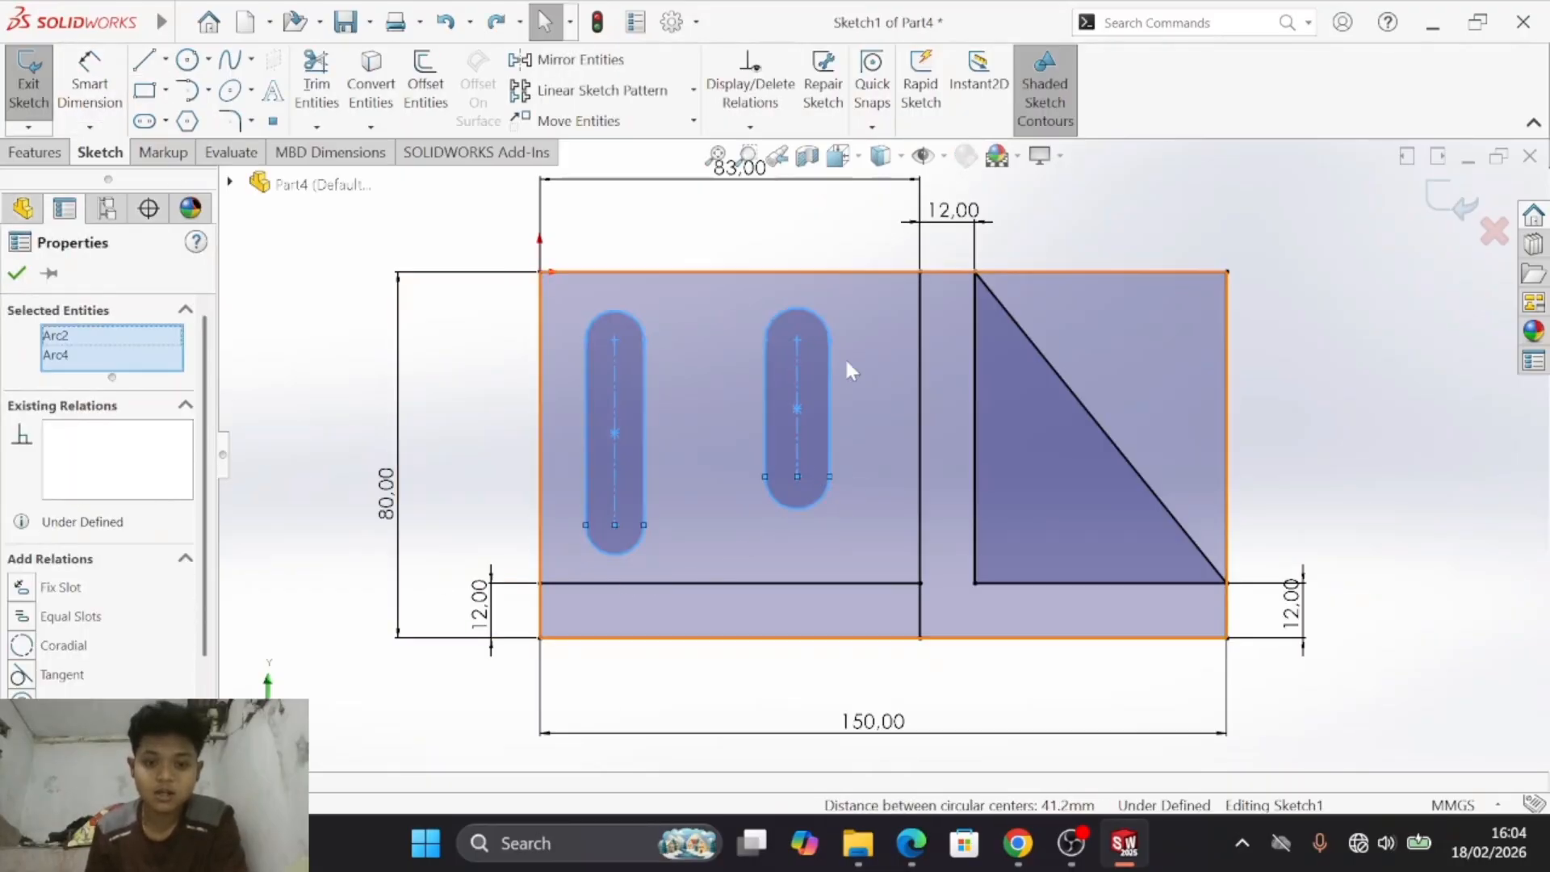
pyautogui.keyDown('ctrl'); pyautogui.click(817, 316); pyautogui.keyUp('ctrl')
pyautogui.keyDown('ctrl'); pyautogui.click(598, 312); pyautogui.keyUp('ctrl')
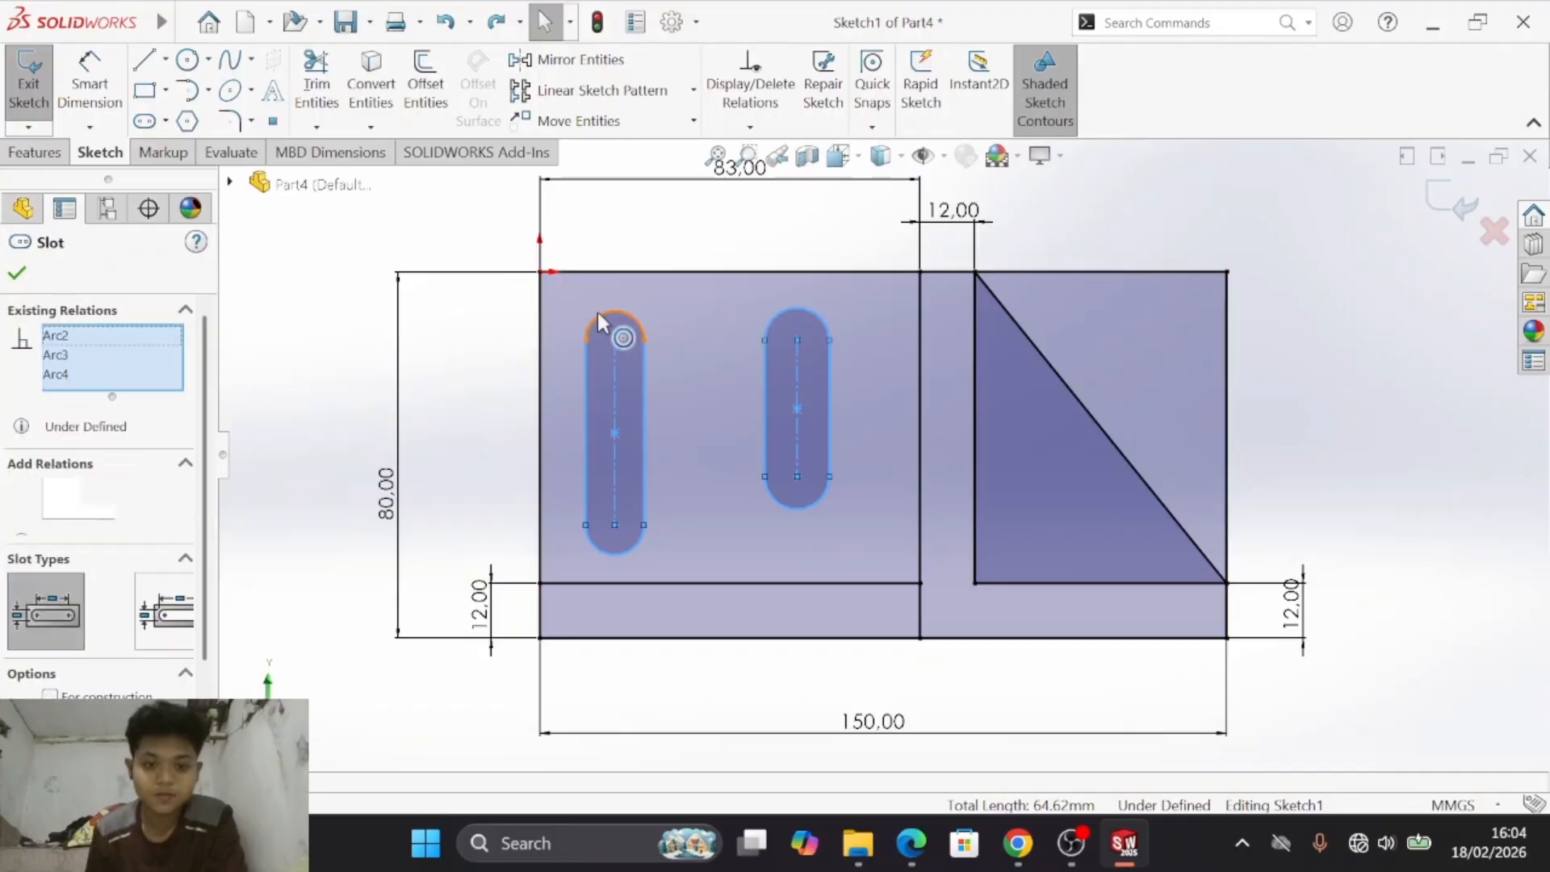
pyautogui.click(36, 615)
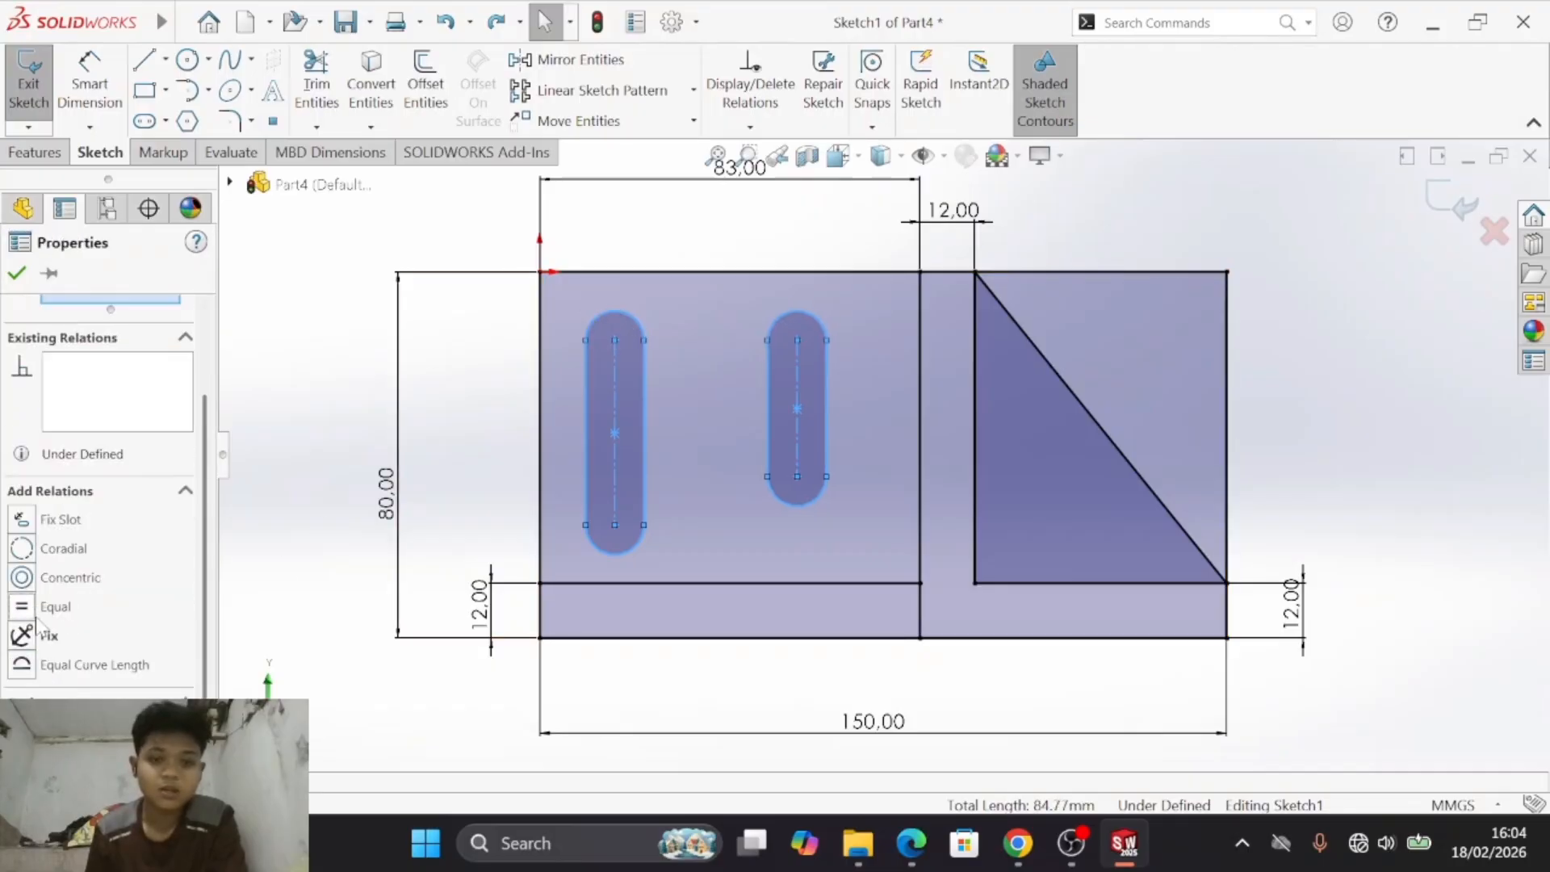
# - Check the slots in drawing d) and make the two vertical slots' centrelines equal in length
pyautogui.hotkey('alt', 'Tab')
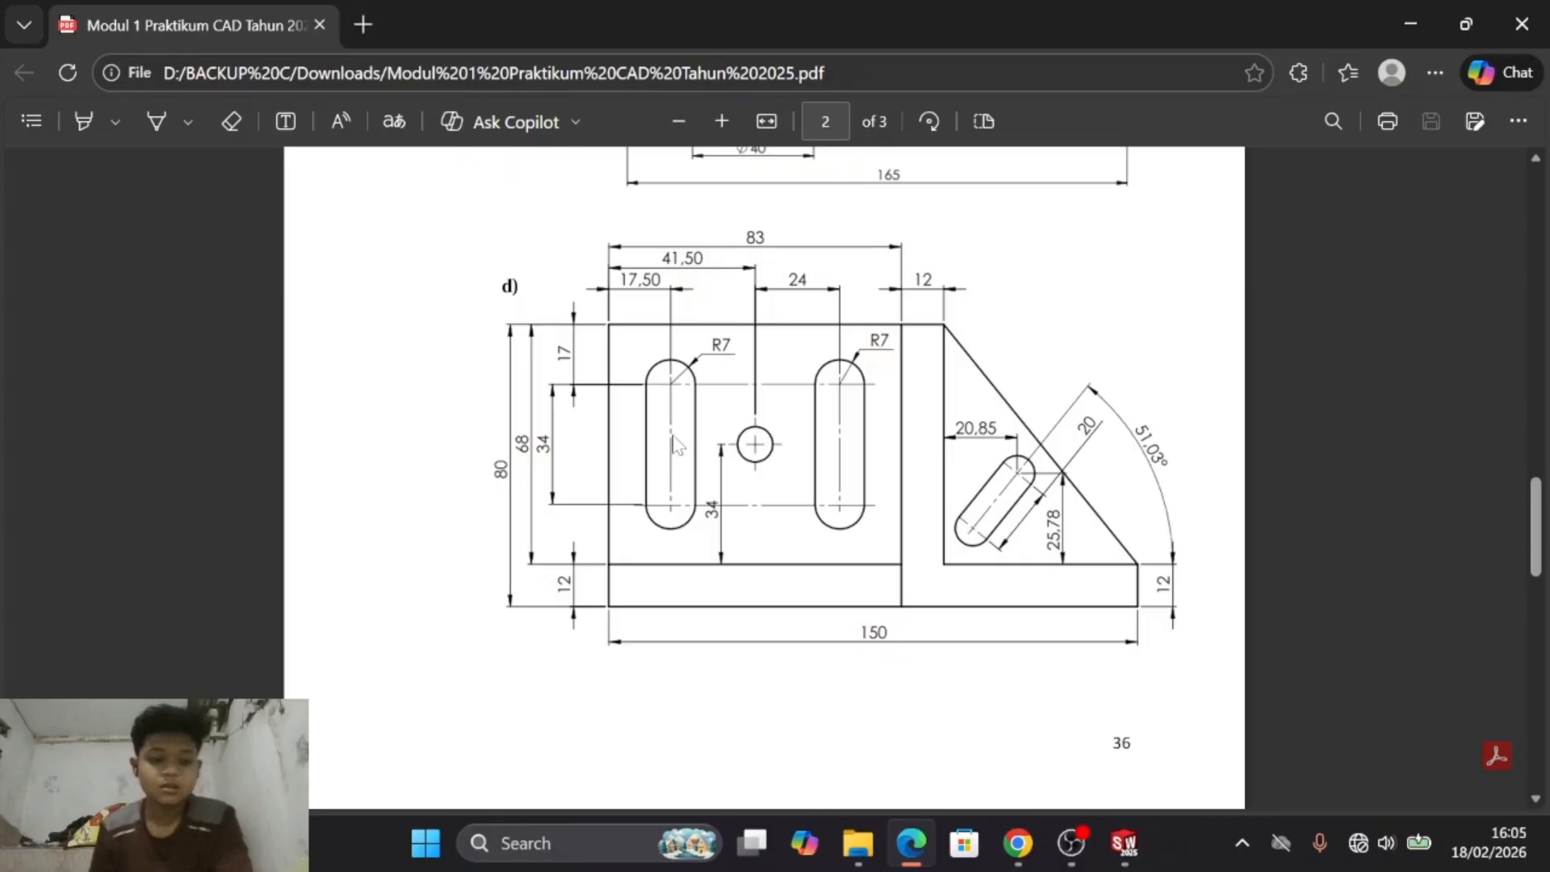
pyautogui.hotkey('alt', 'Tab')
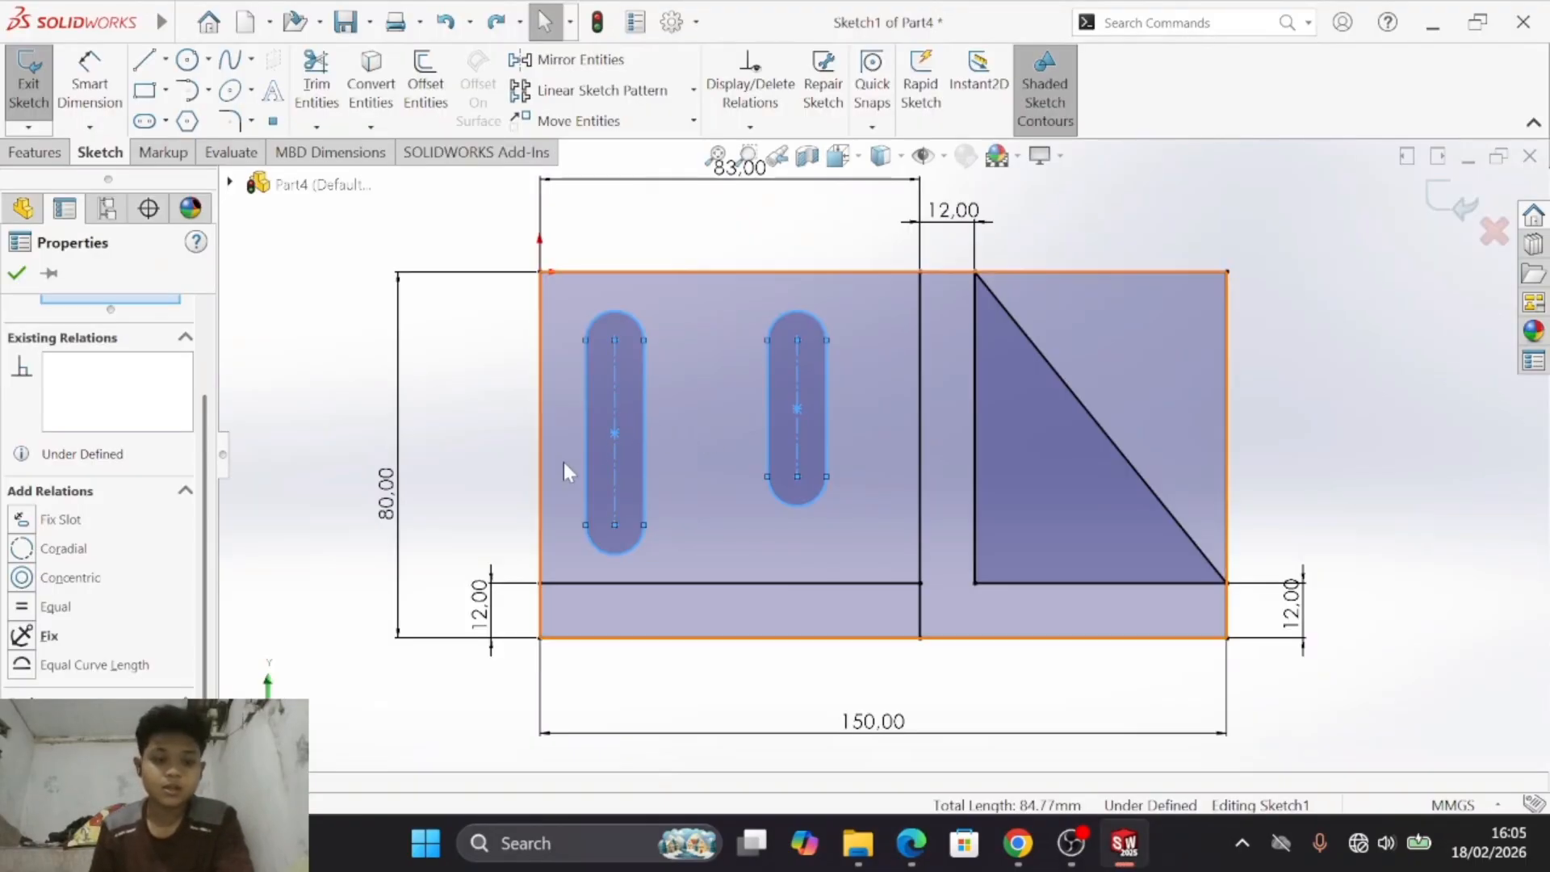
pyautogui.keyDown('ctrl'); pyautogui.click(611, 407); pyautogui.keyUp('ctrl')
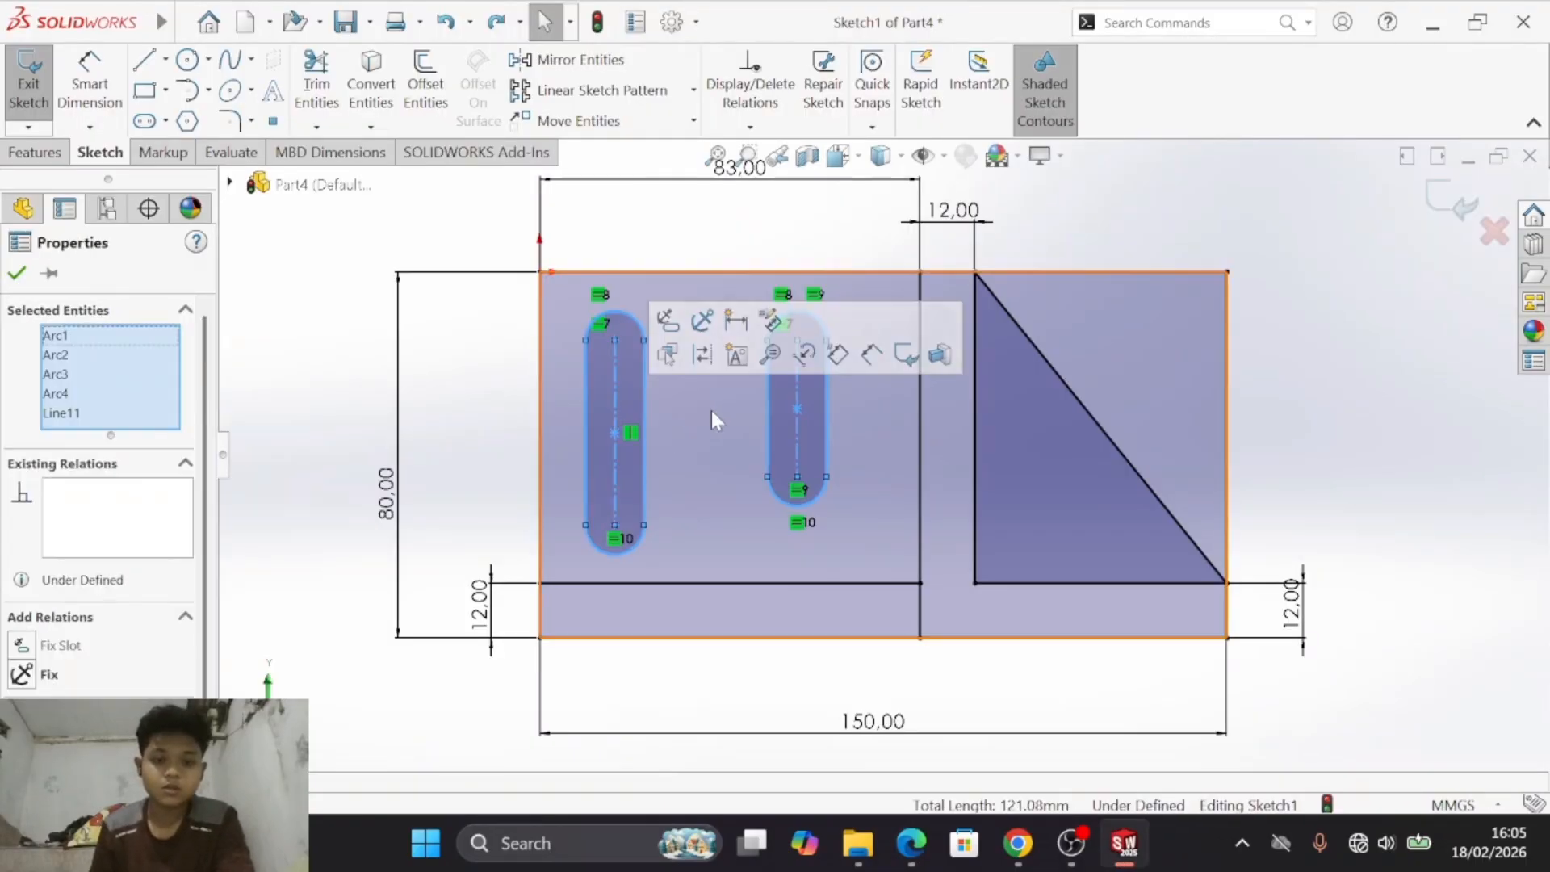
pyautogui.press('Escape')
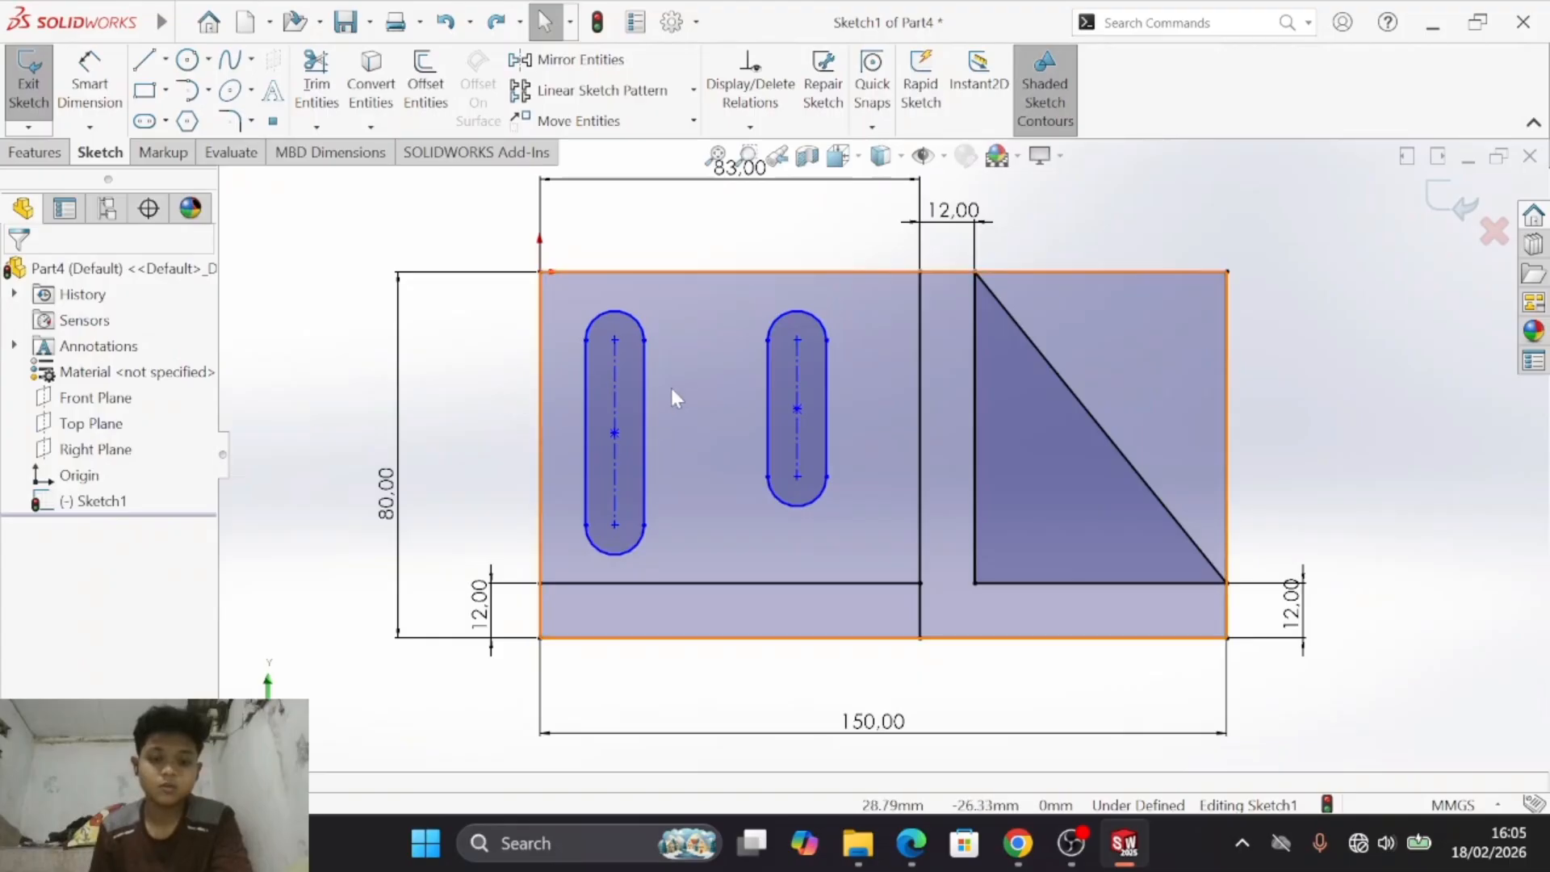
pyautogui.click(615, 385)
pyautogui.keyDown('ctrl'); pyautogui.click(796, 366); pyautogui.keyUp('ctrl')
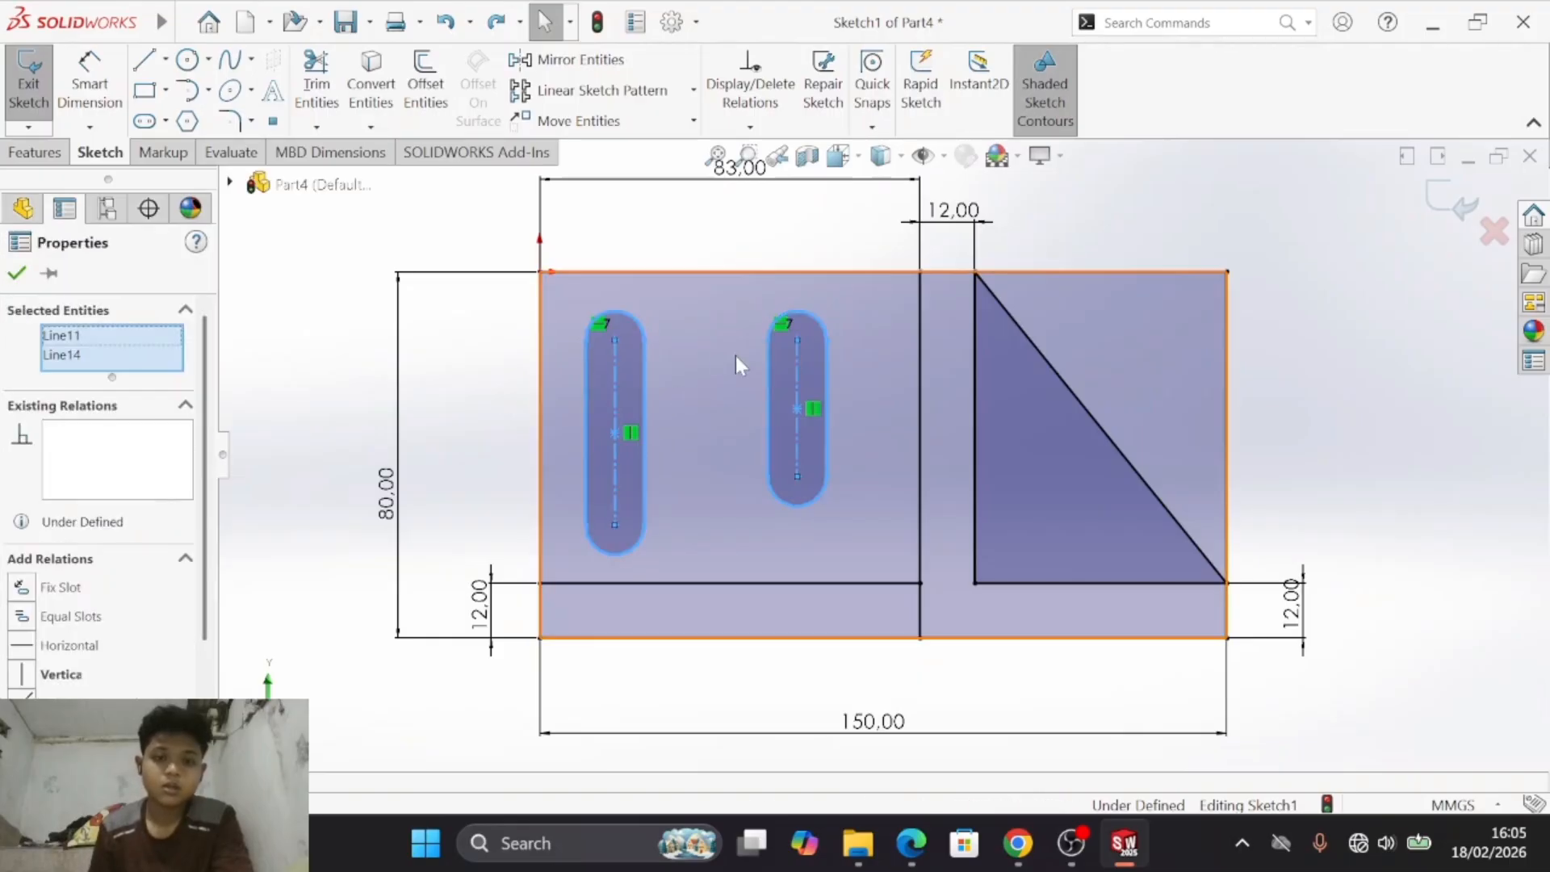
pyautogui.scroll(-3, 81, 689)
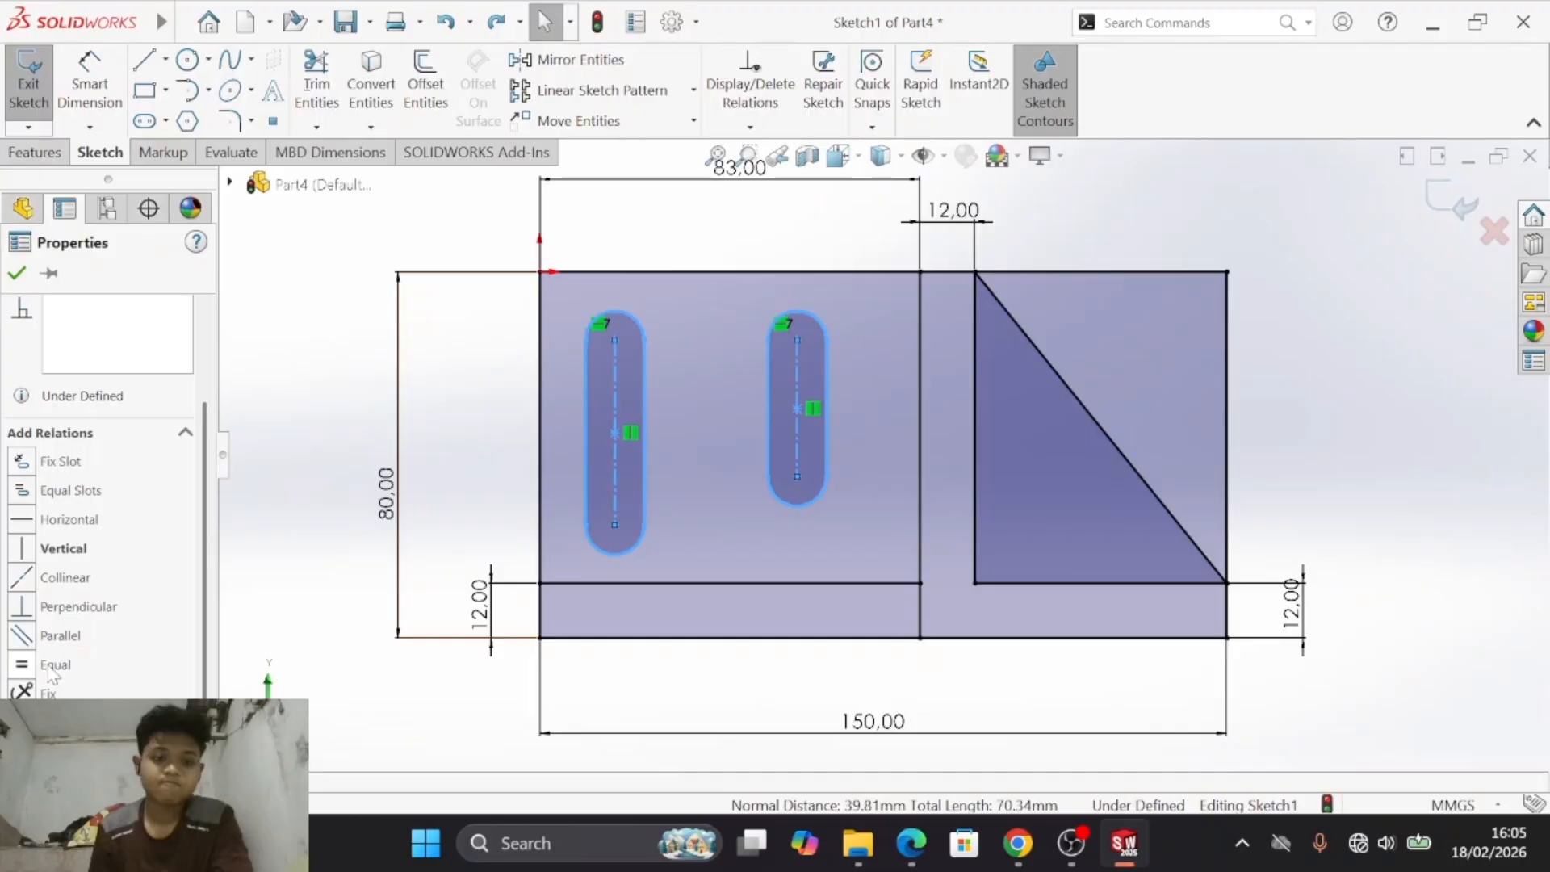
pyautogui.click(53, 664)
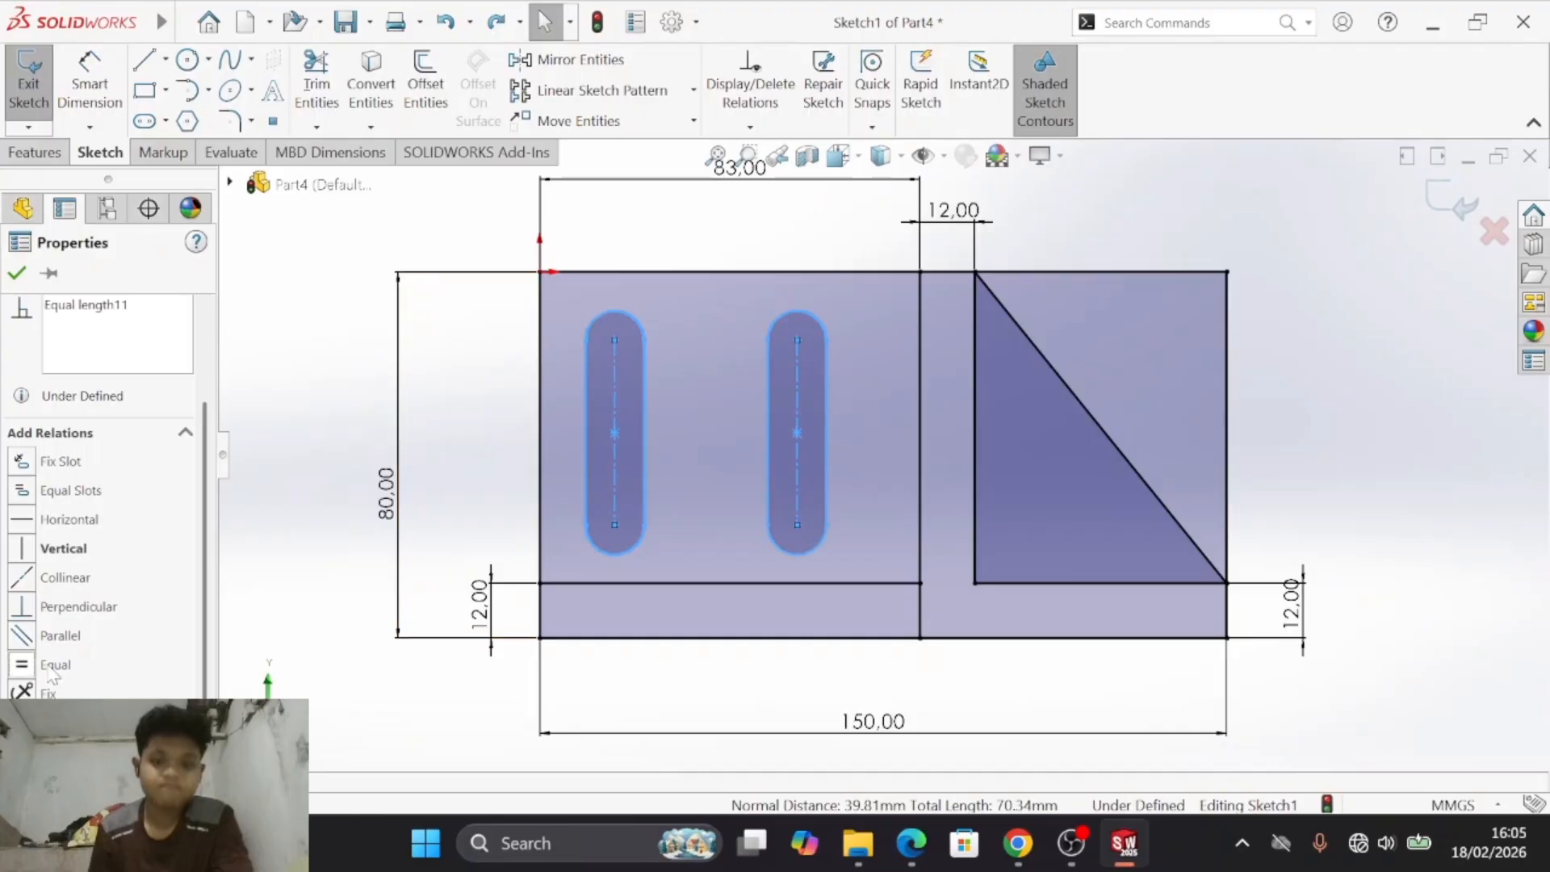
# - Dimension the left vertical slot's distance between arc centres as 34 mm
pyautogui.click(81, 72)
pyautogui.click(617, 377)
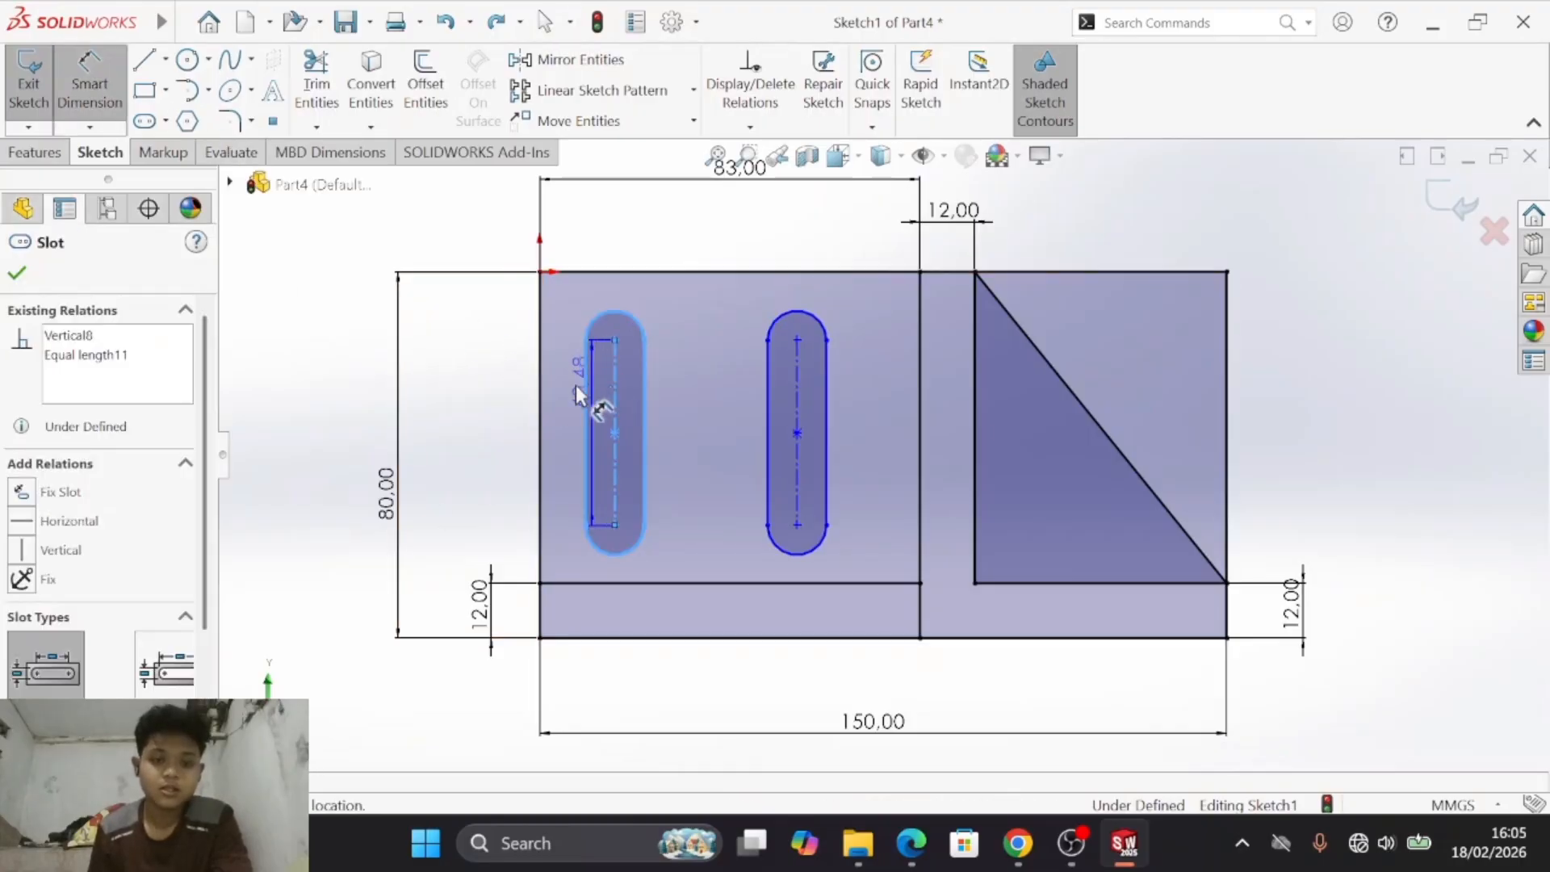
pyautogui.click(496, 444)
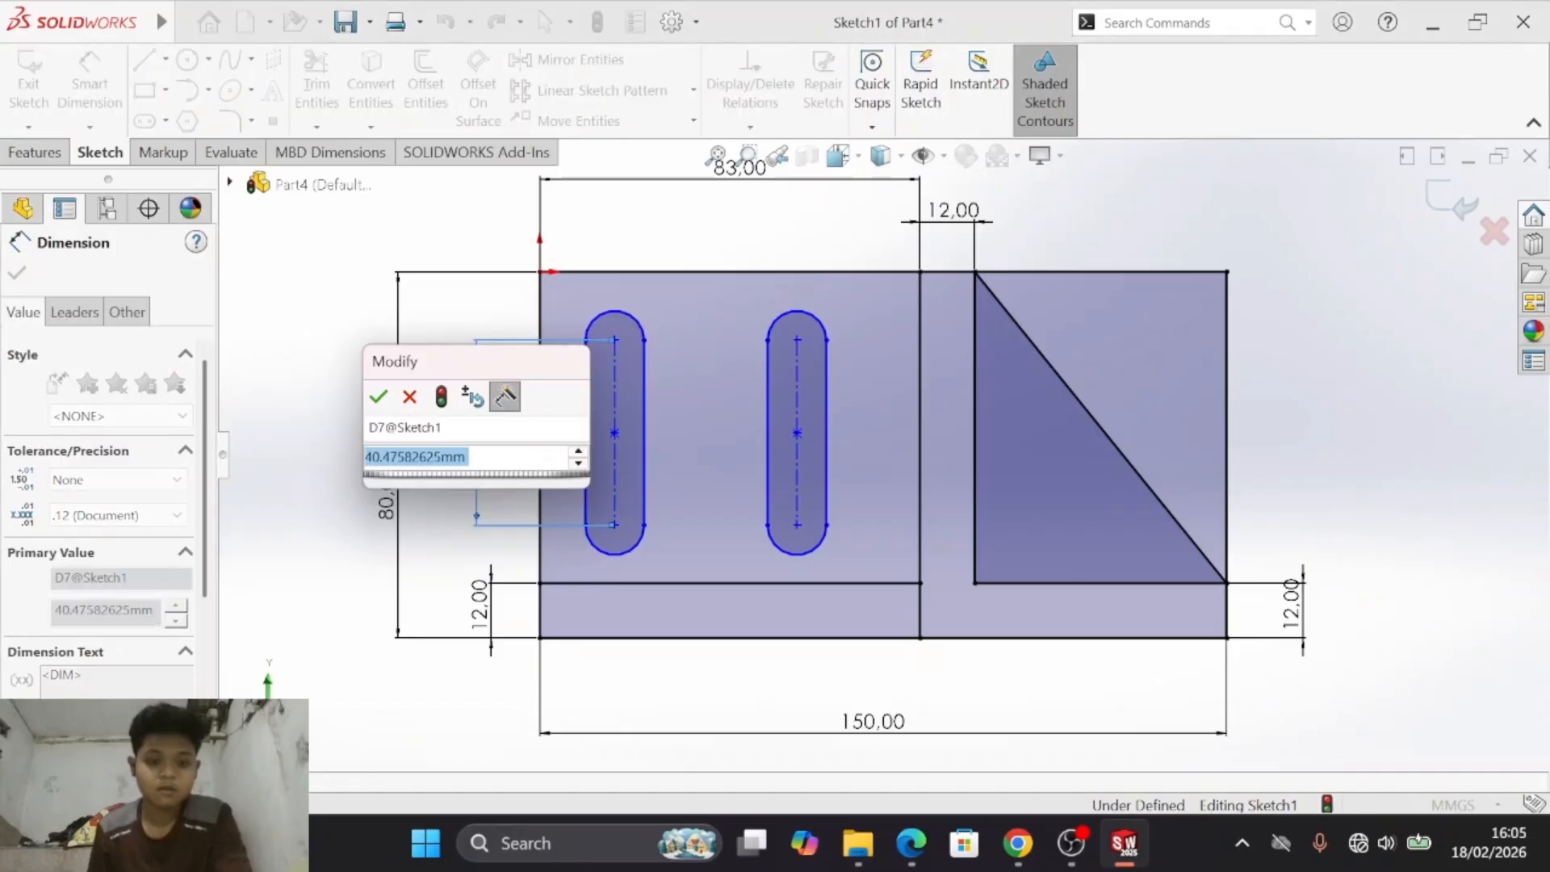
pyautogui.hotkey('alt', 'Tab')
pyautogui.hotkey('alt', 'Tab')
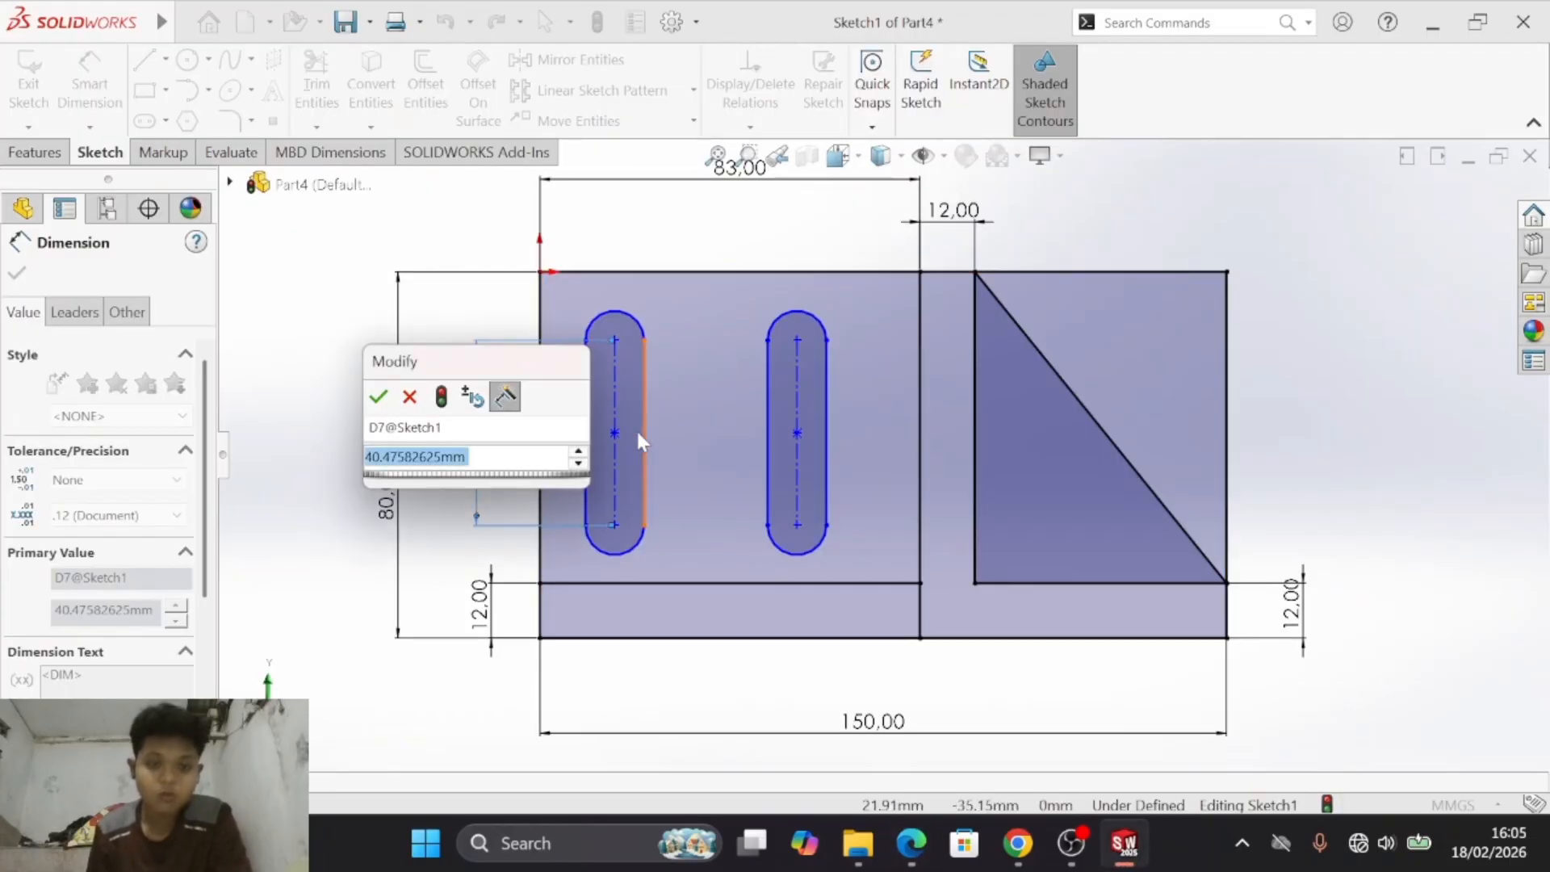
pyautogui.write('34')
pyautogui.press('Return')
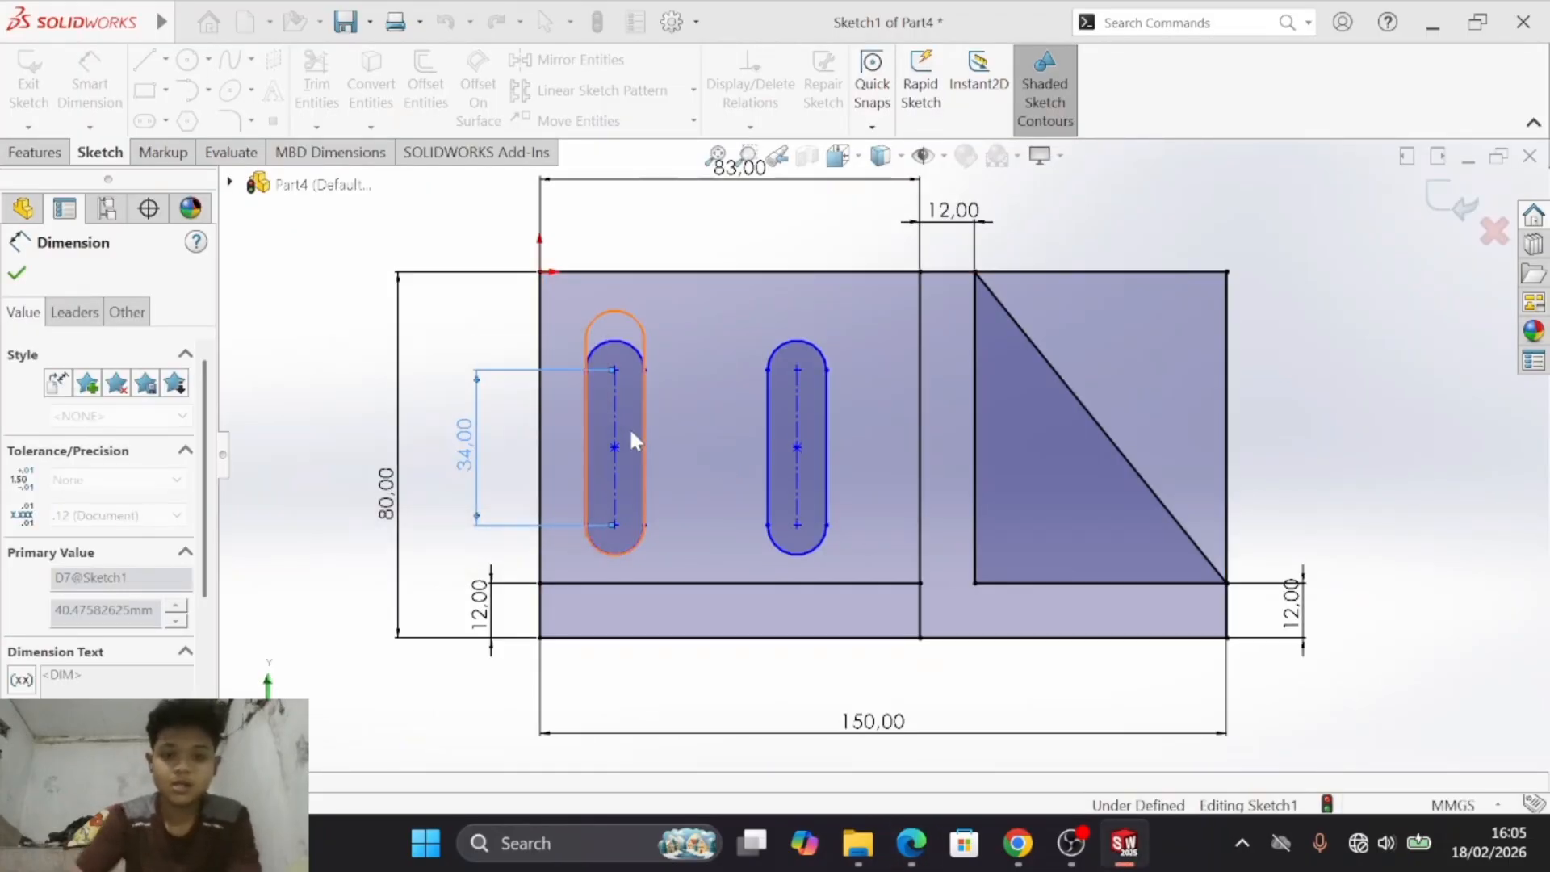
# - Check the slot radius in drawing d) and dimension the left slot's upper arc with a 7 mm radius
pyautogui.hotkey('alt', 'Tab')
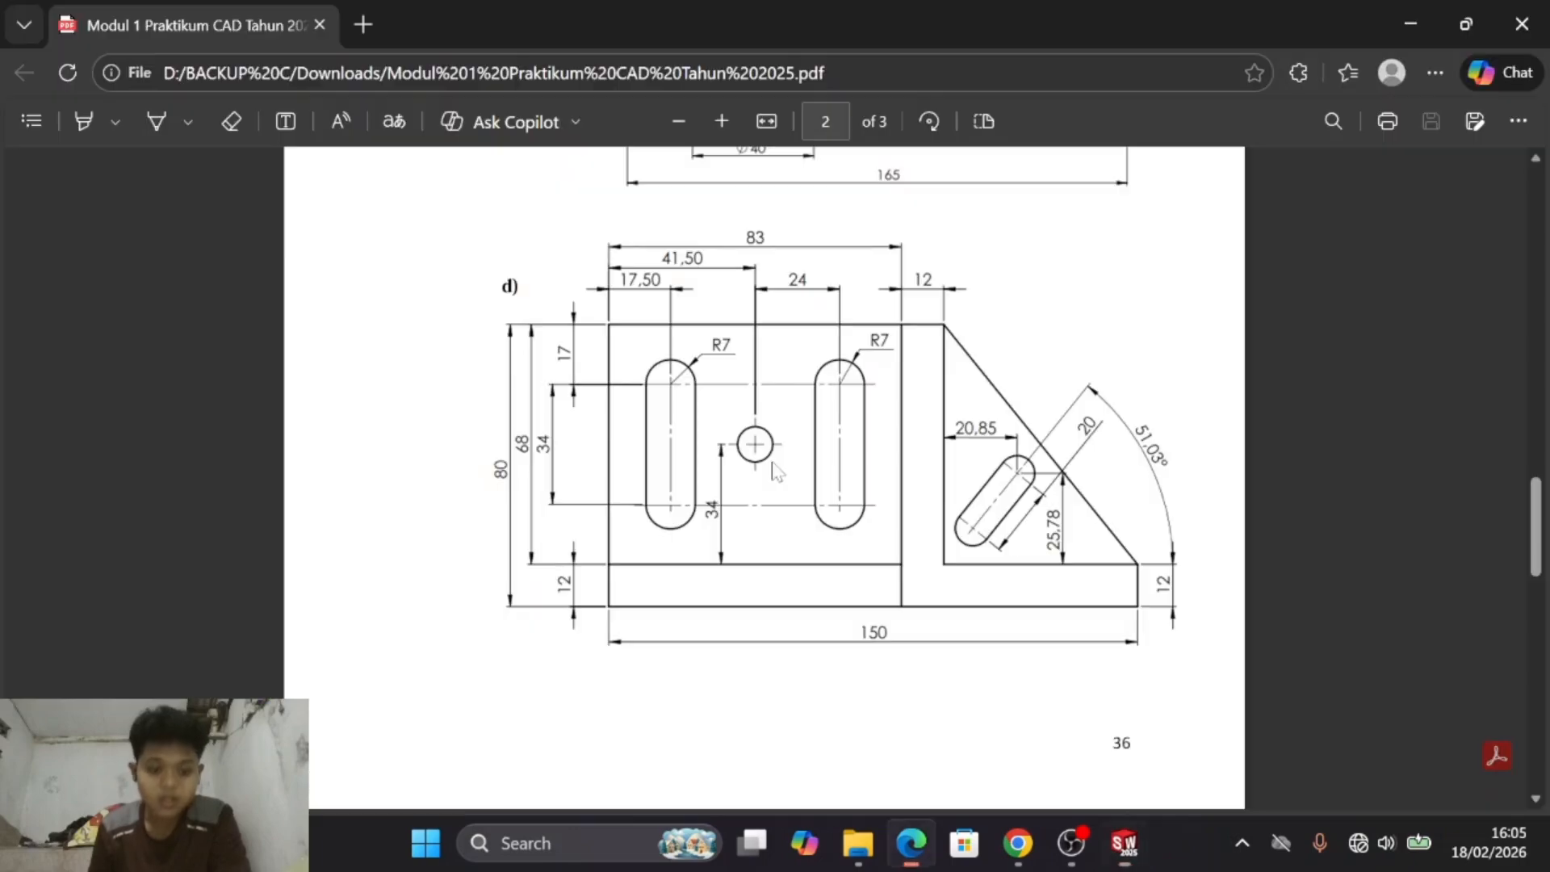
pyautogui.hotkey('alt', 'Tab')
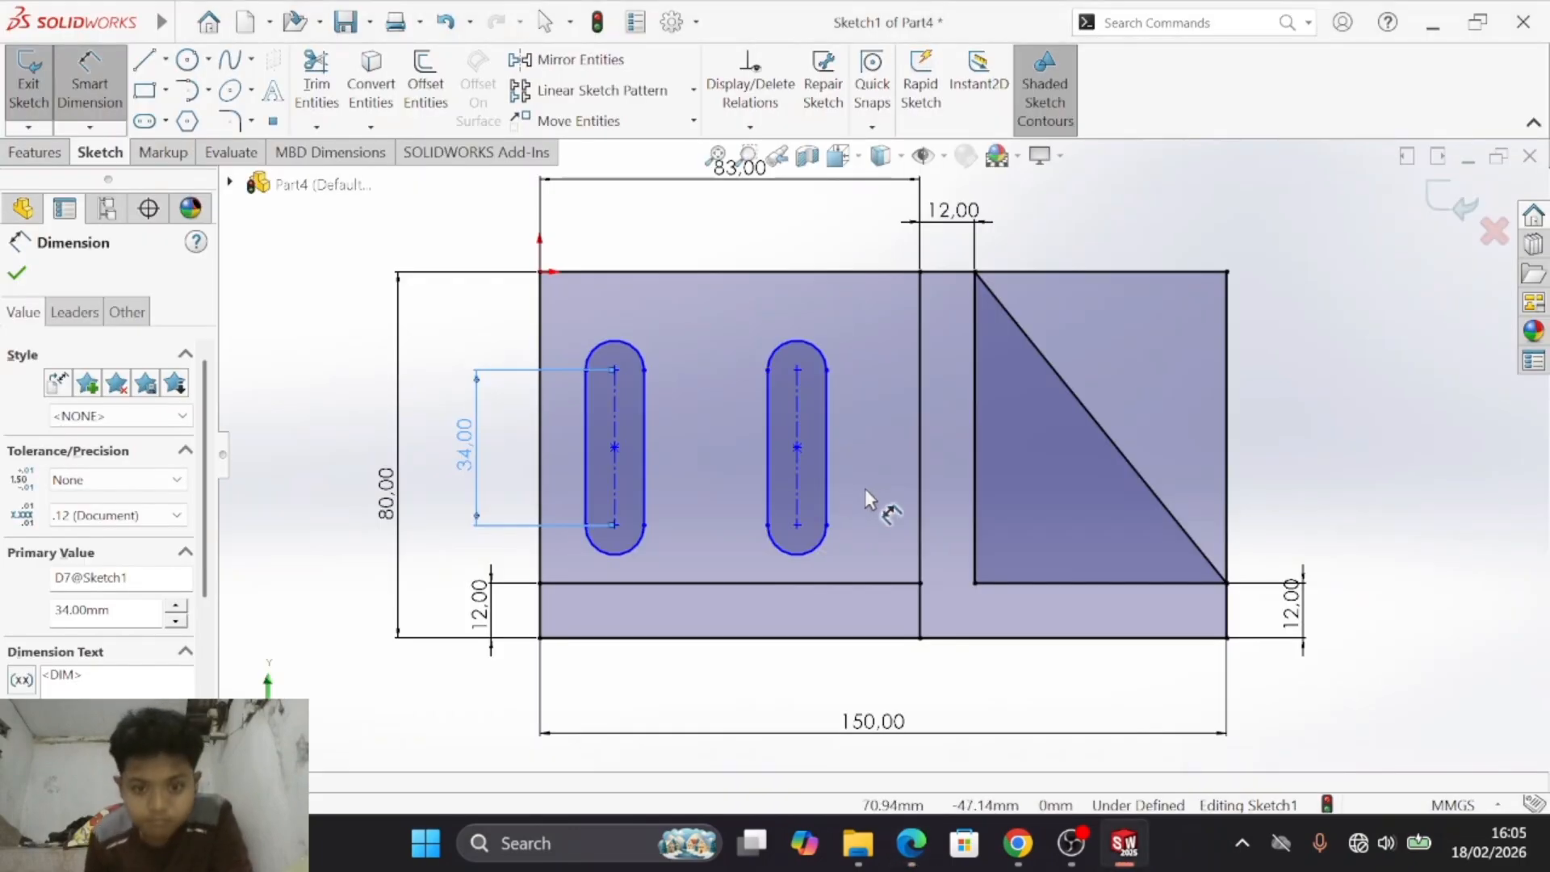
pyautogui.press('Escape')
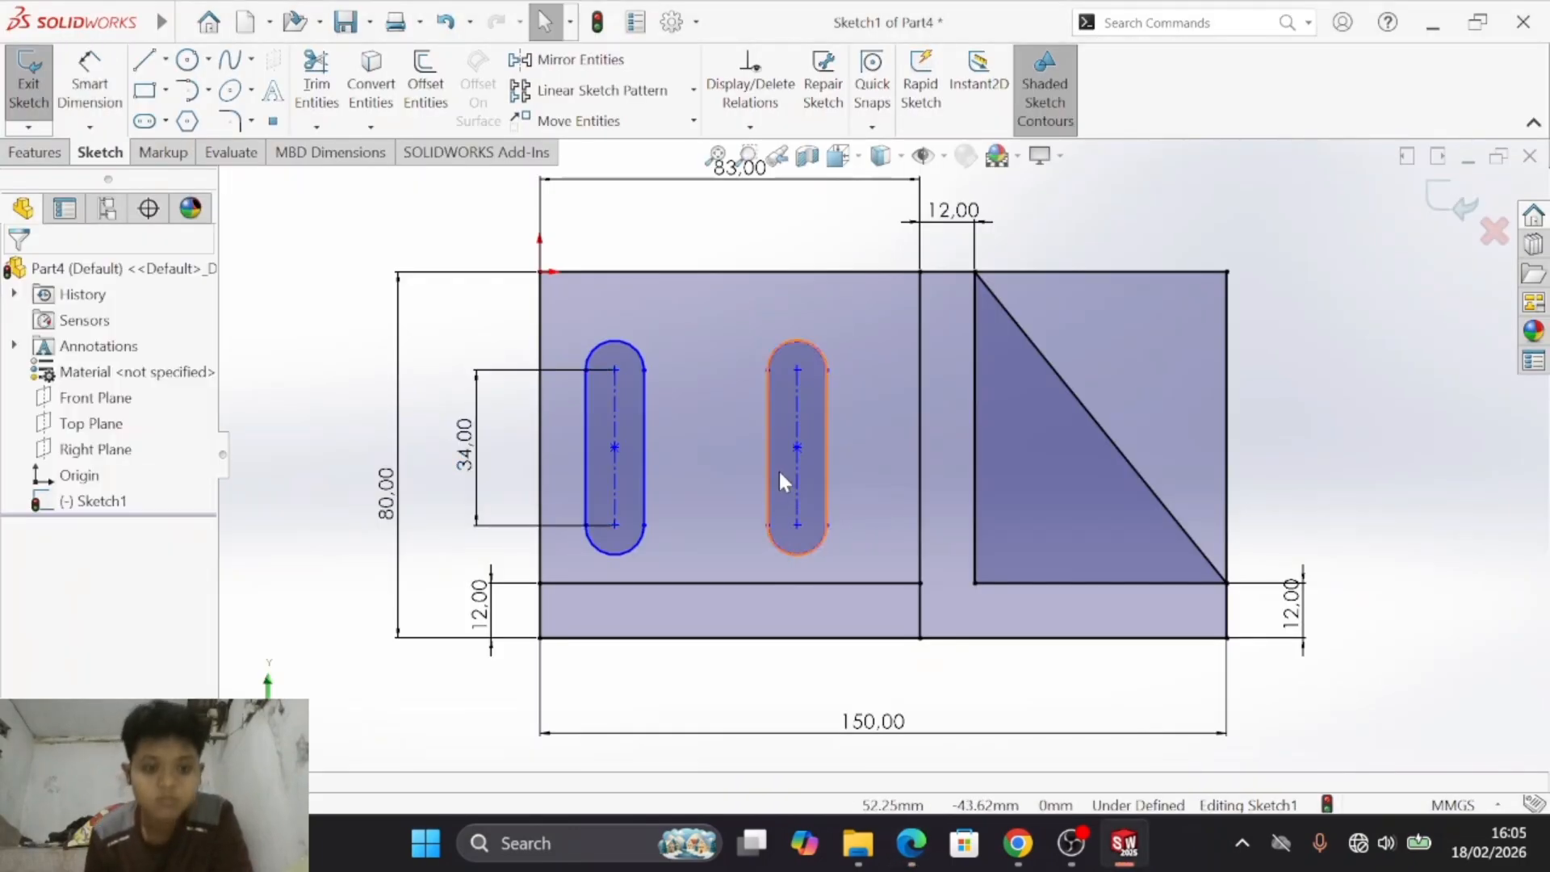
pyautogui.hotkey('alt', 'Tab')
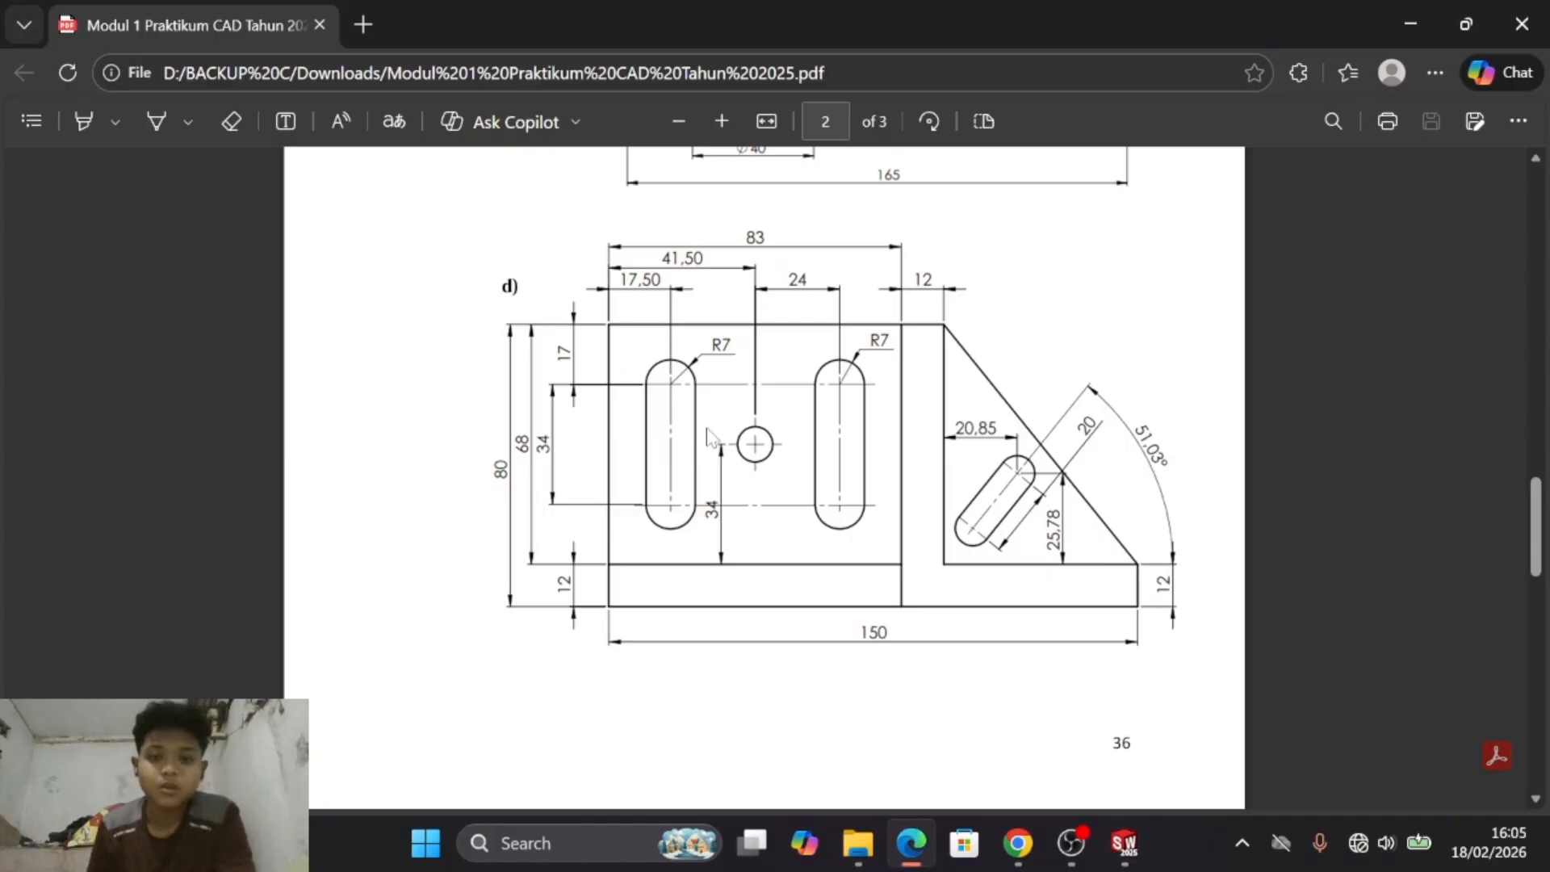
pyautogui.hotkey('alt', 'Tab')
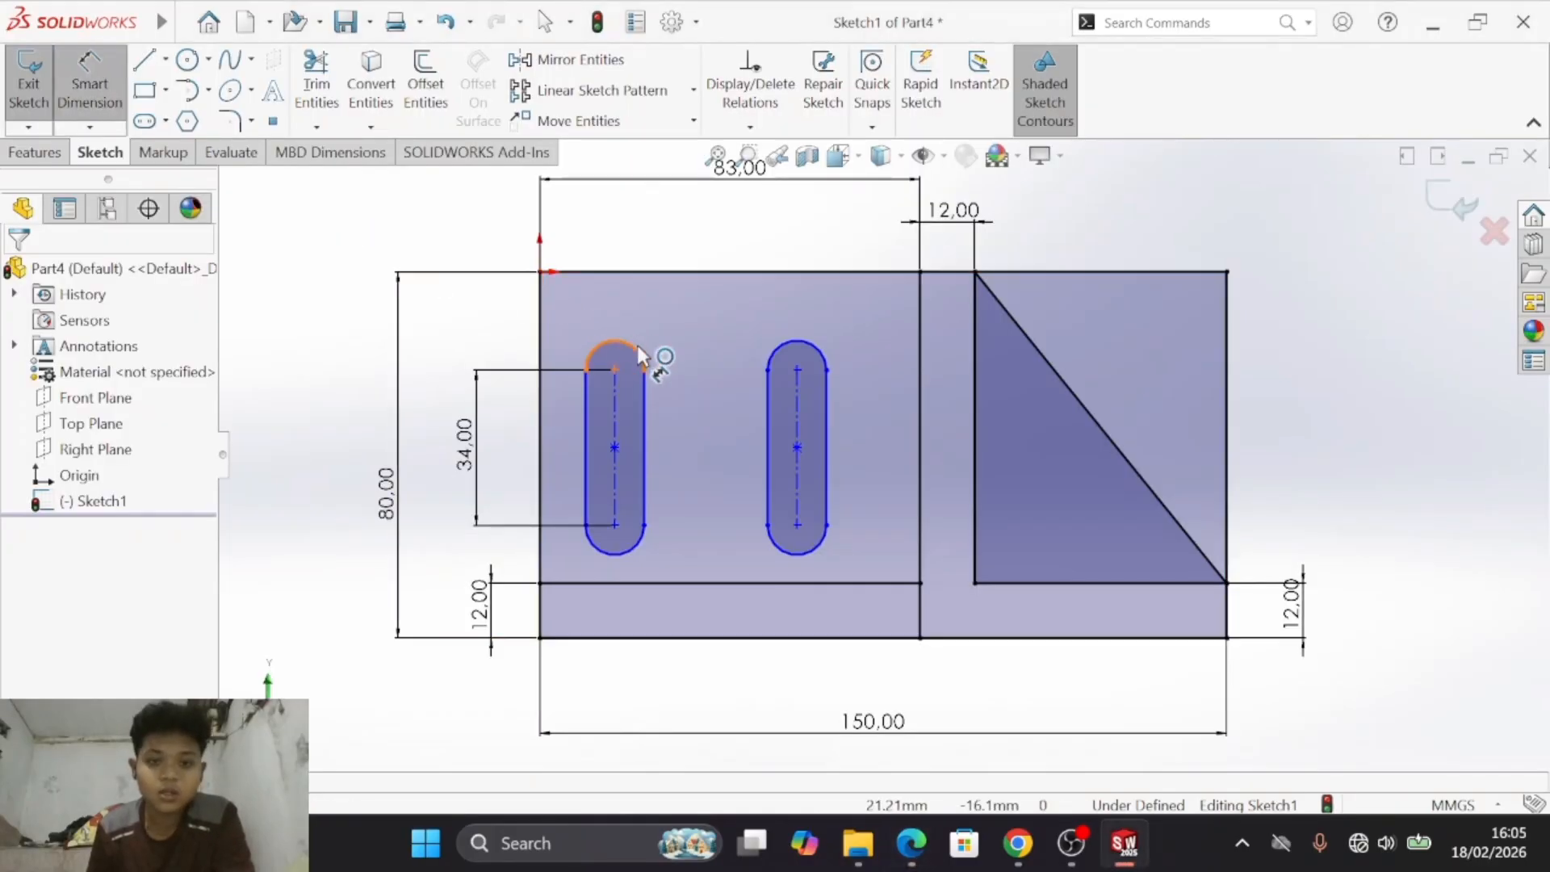
pyautogui.click(637, 345)
pyautogui.click(686, 346)
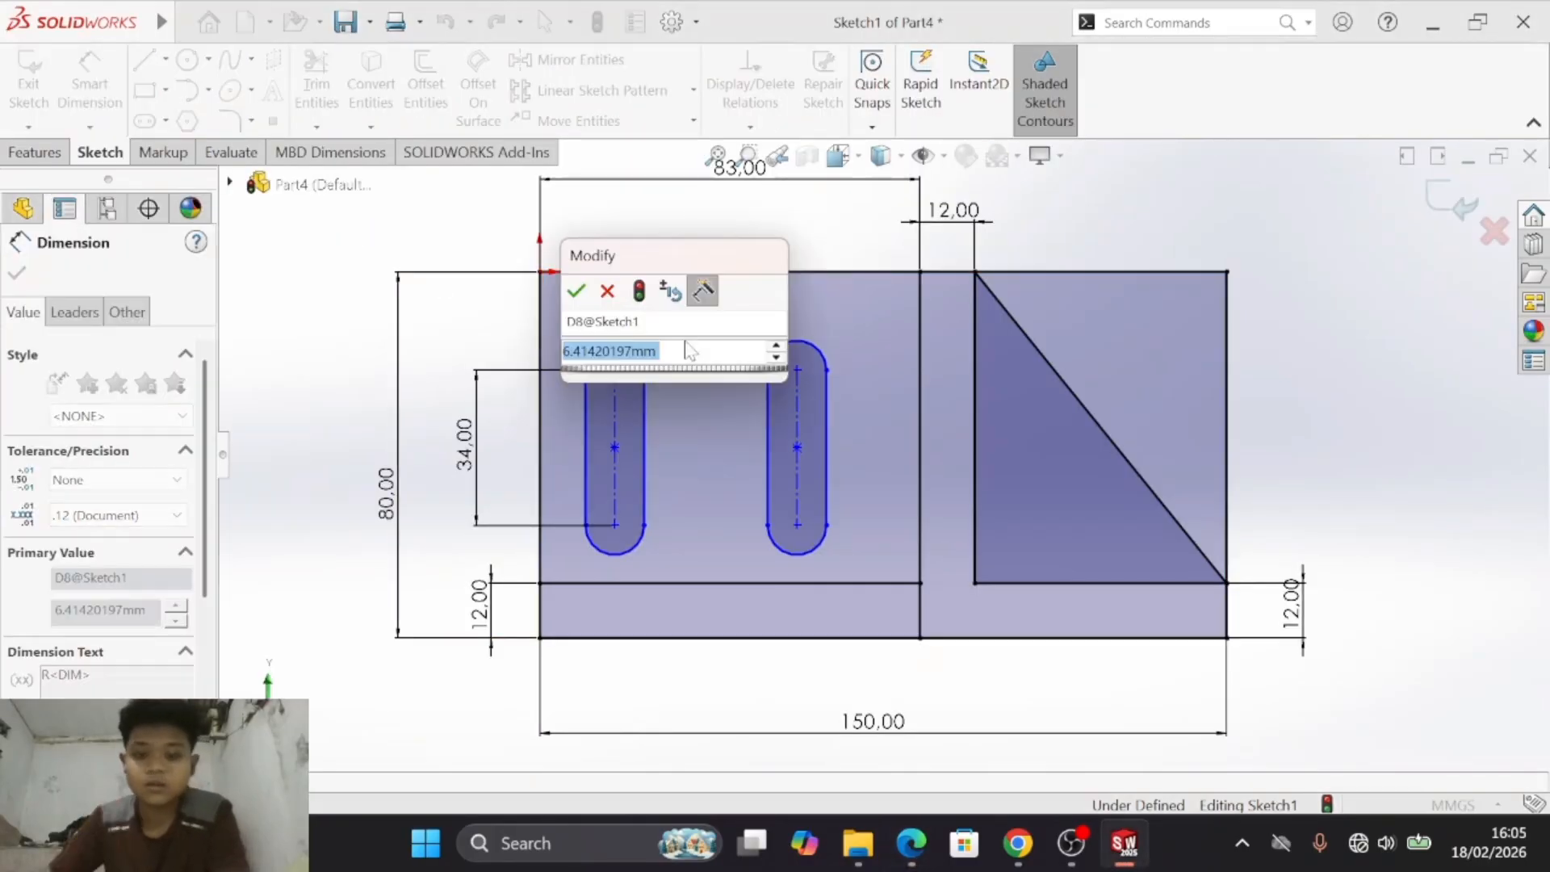
pyautogui.write('7')
pyautogui.press('Return')
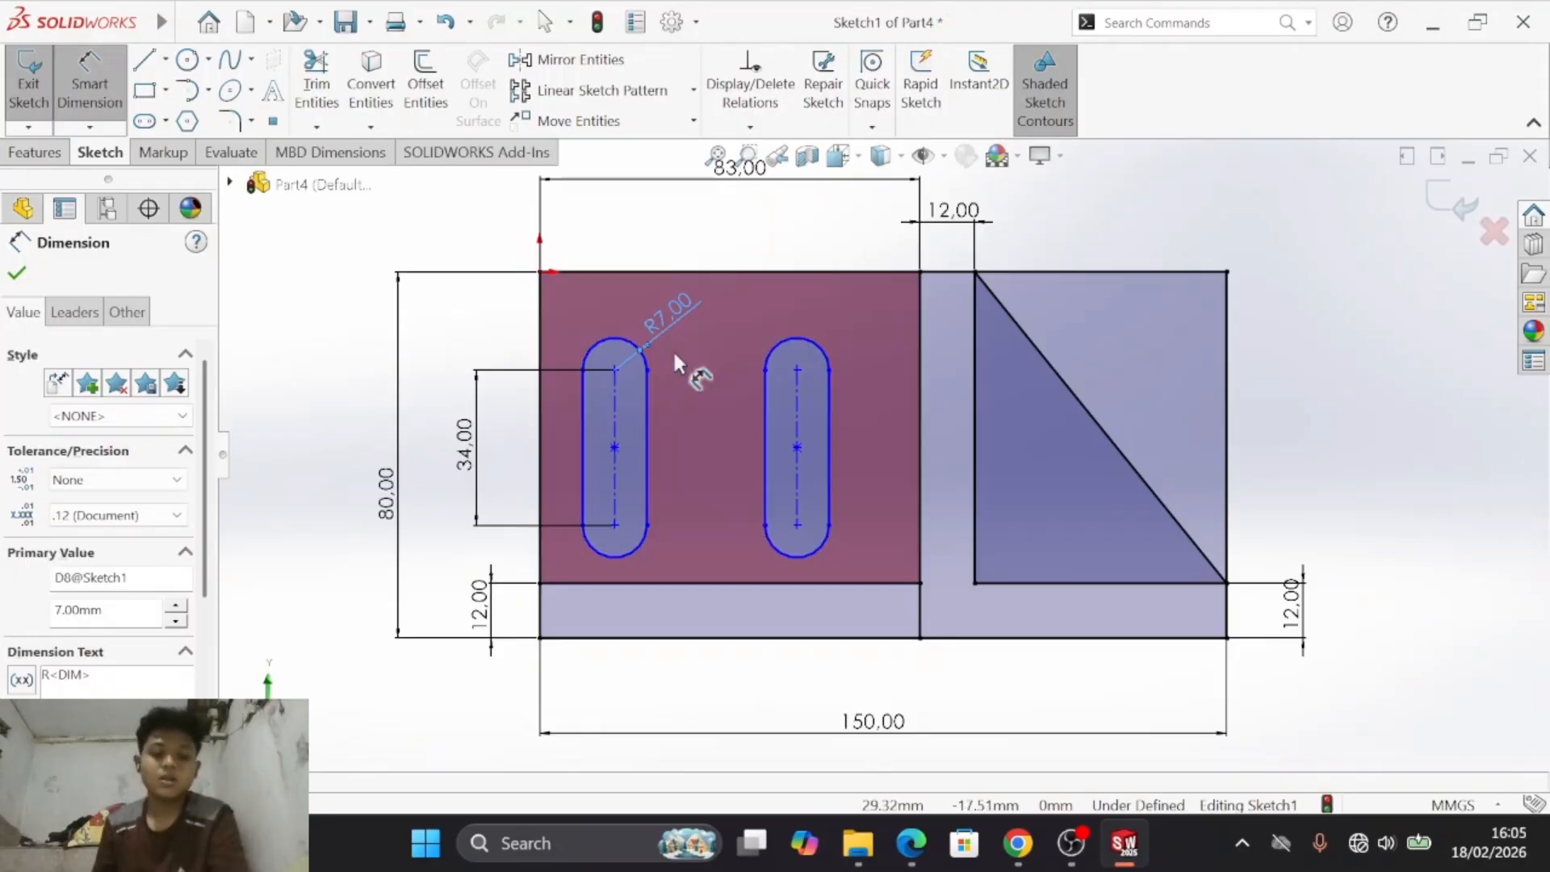
# - Check drawing d) and dimension the vertical distance from the plate's top edge to the left slot's upper arc centre
pyautogui.hotkey('alt', 'Tab')
pyautogui.scroll(-10, 807, 352)
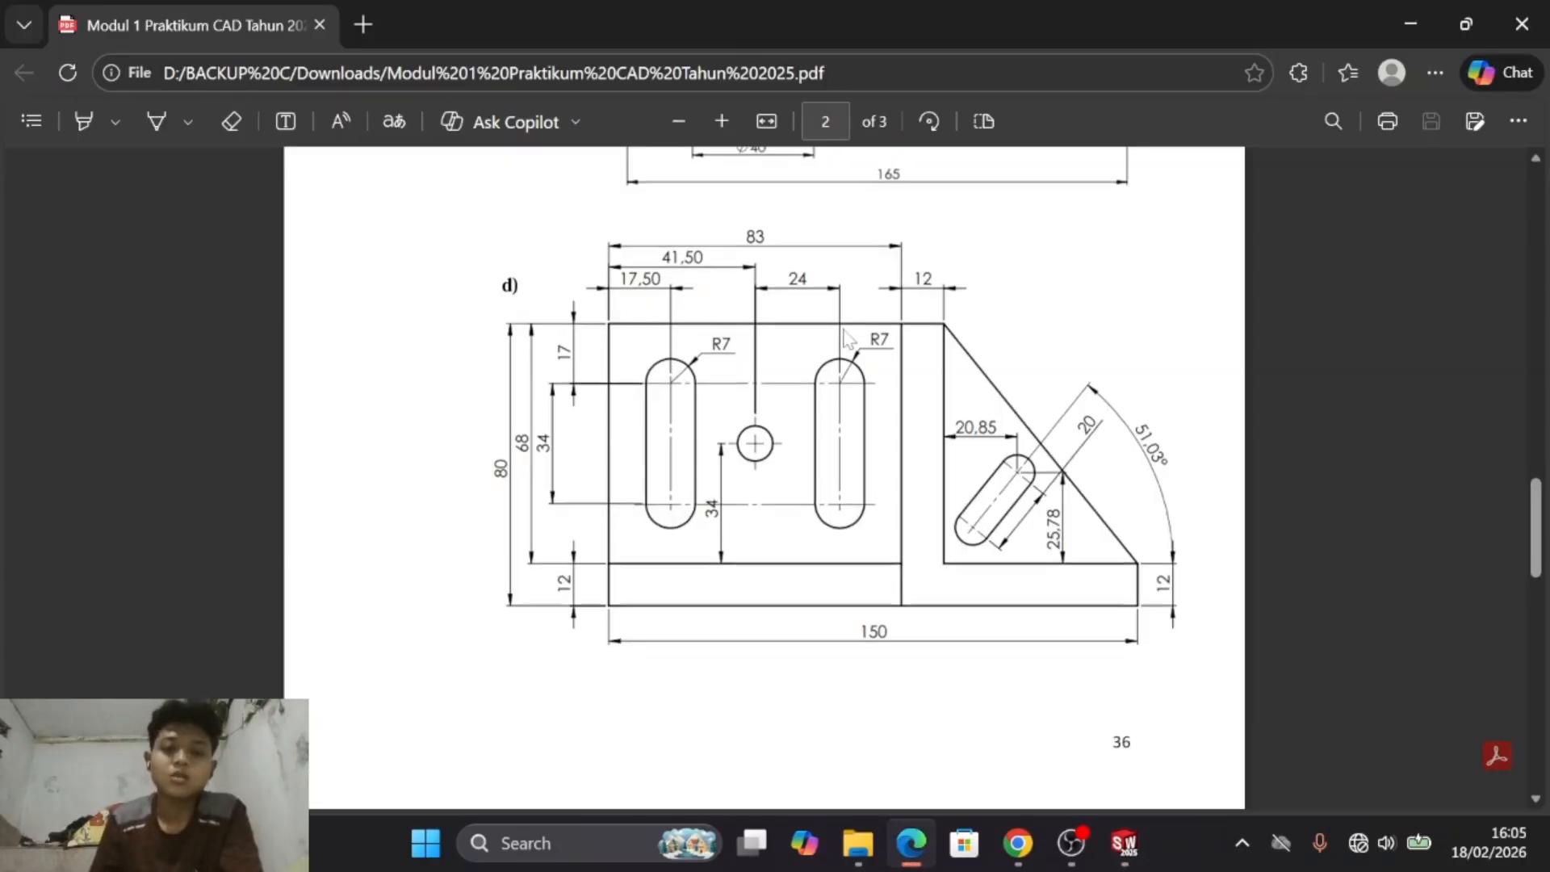
pyautogui.scroll(10, 850, 346)
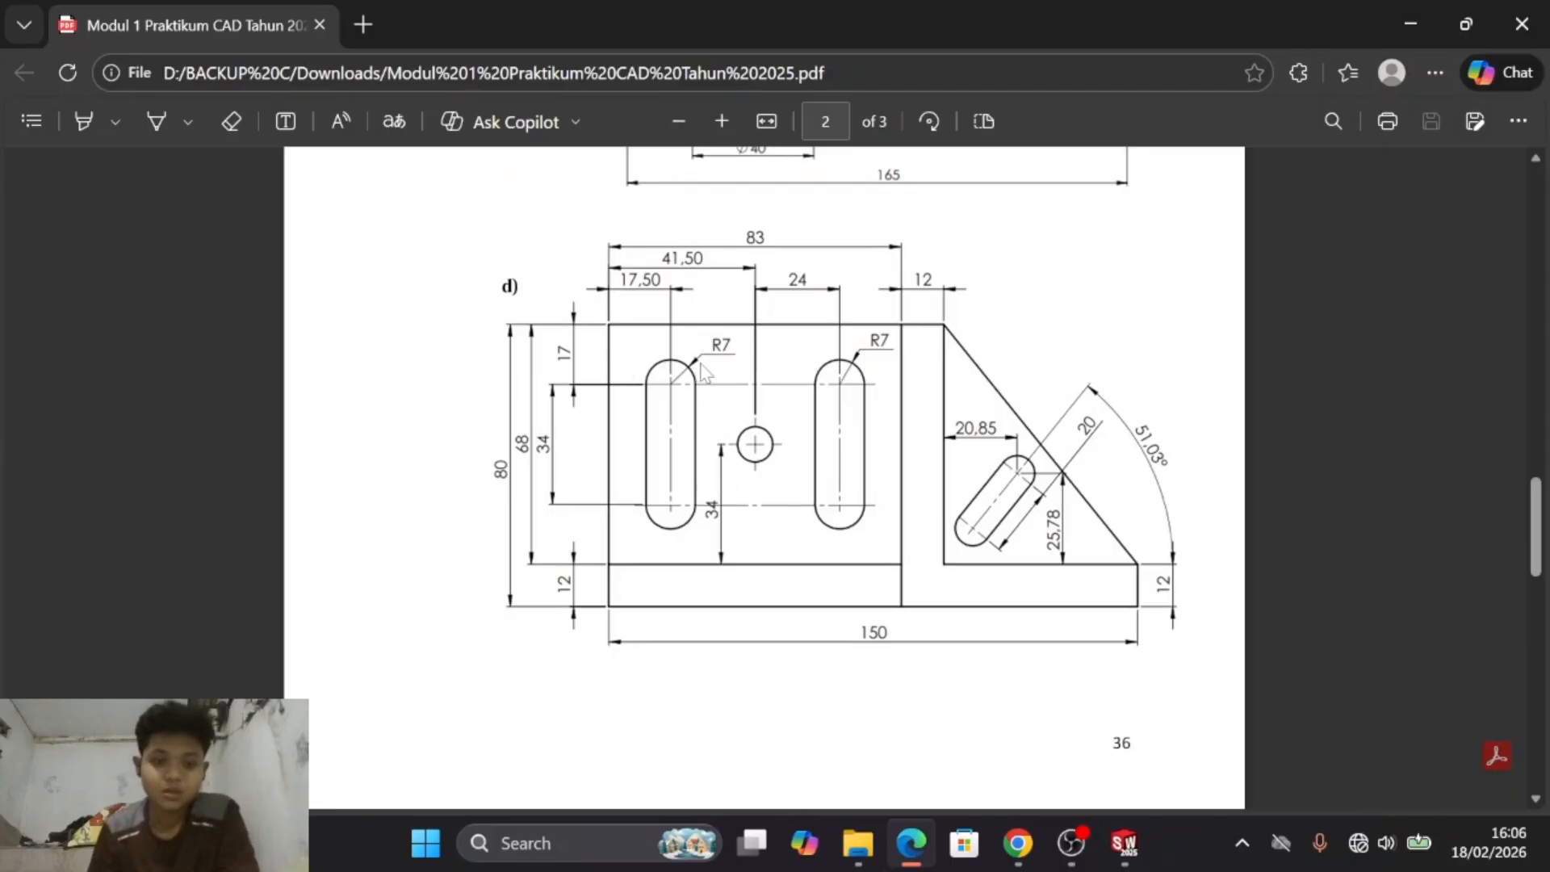
pyautogui.hotkey('alt', 'Tab')
pyautogui.hotkey('alt', 'Tab')
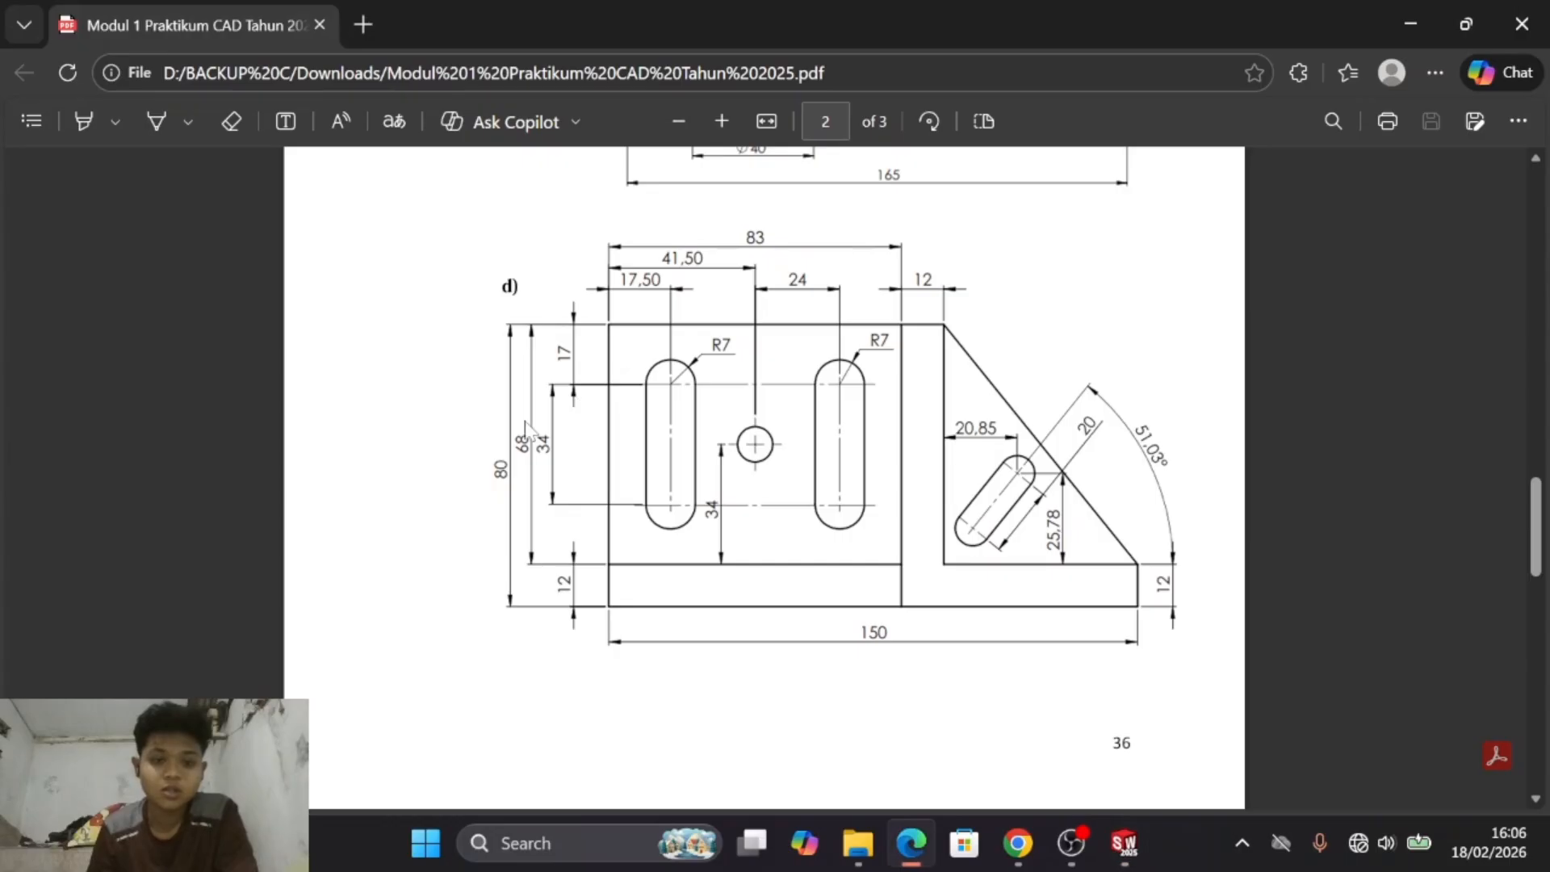
pyautogui.hotkey('alt', 'Tab')
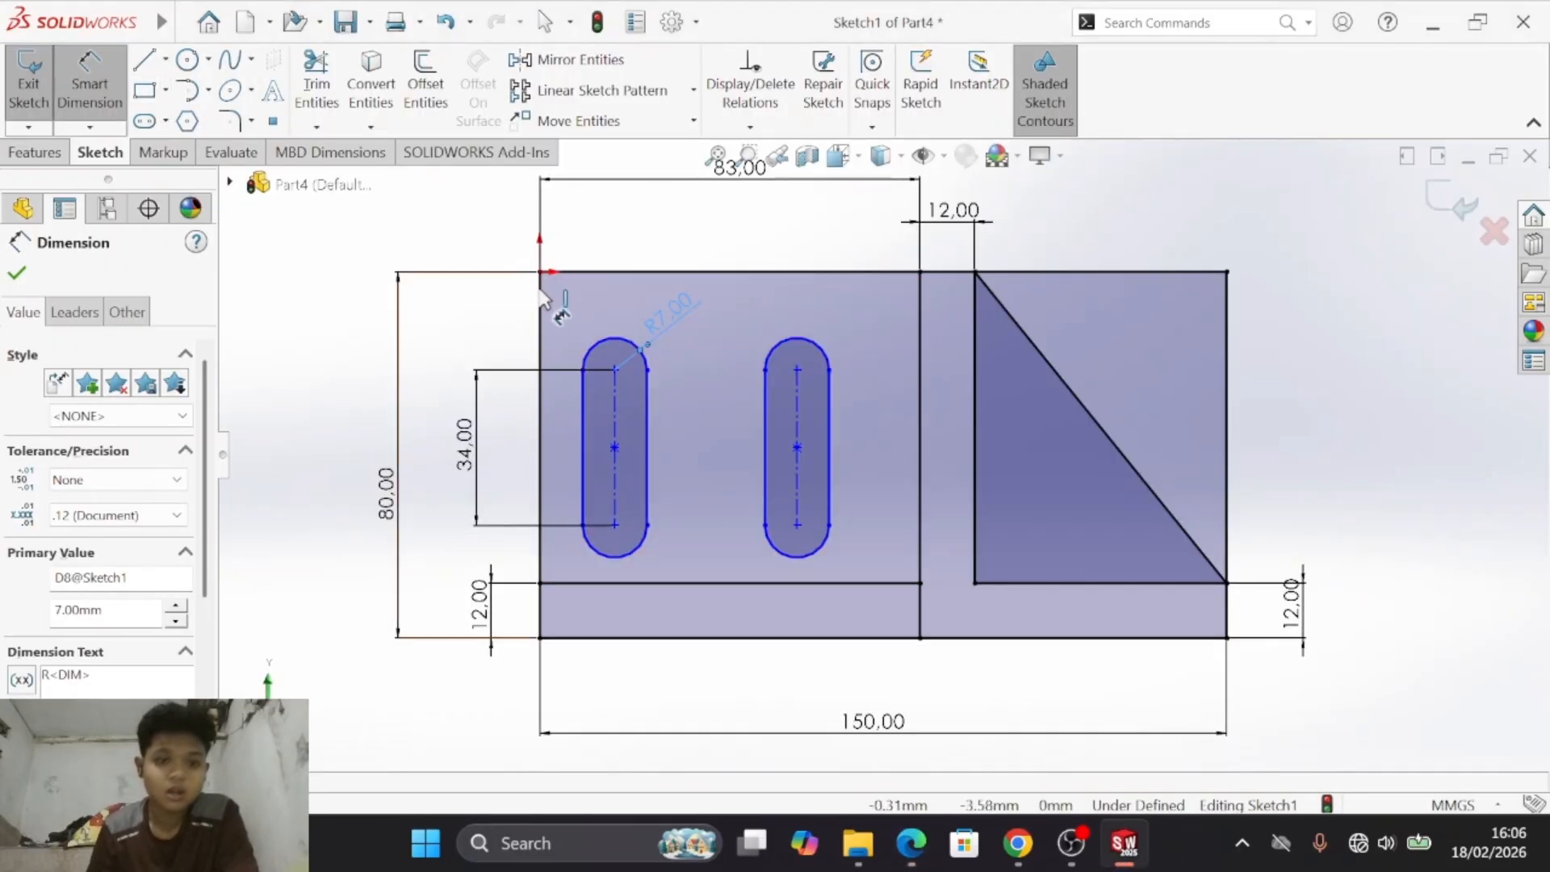
pyautogui.press('Escape')
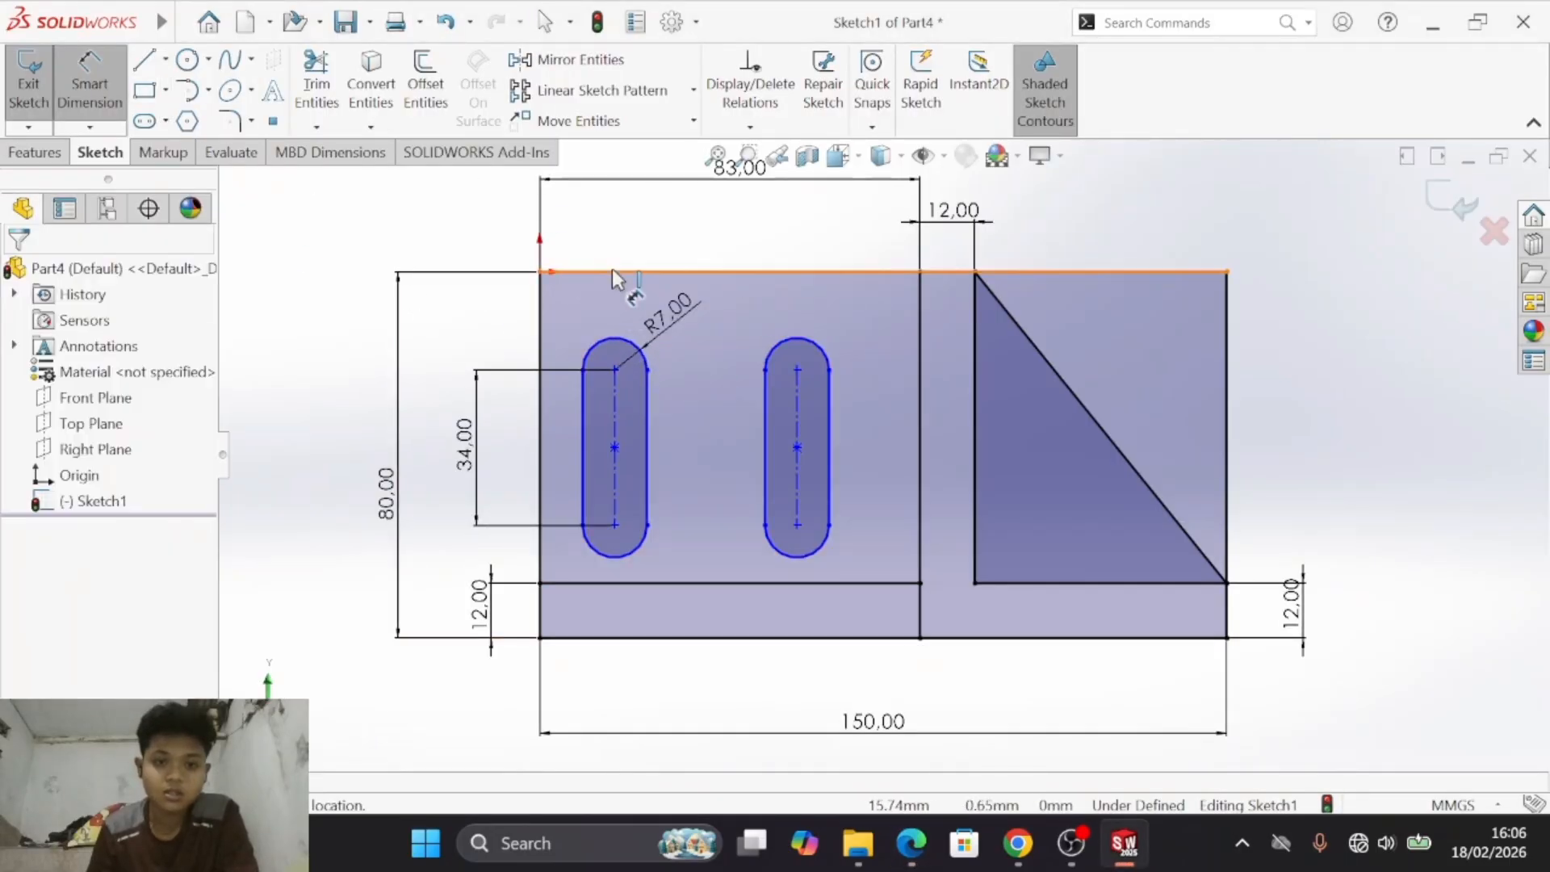
pyautogui.click(612, 271)
pyautogui.click(617, 339)
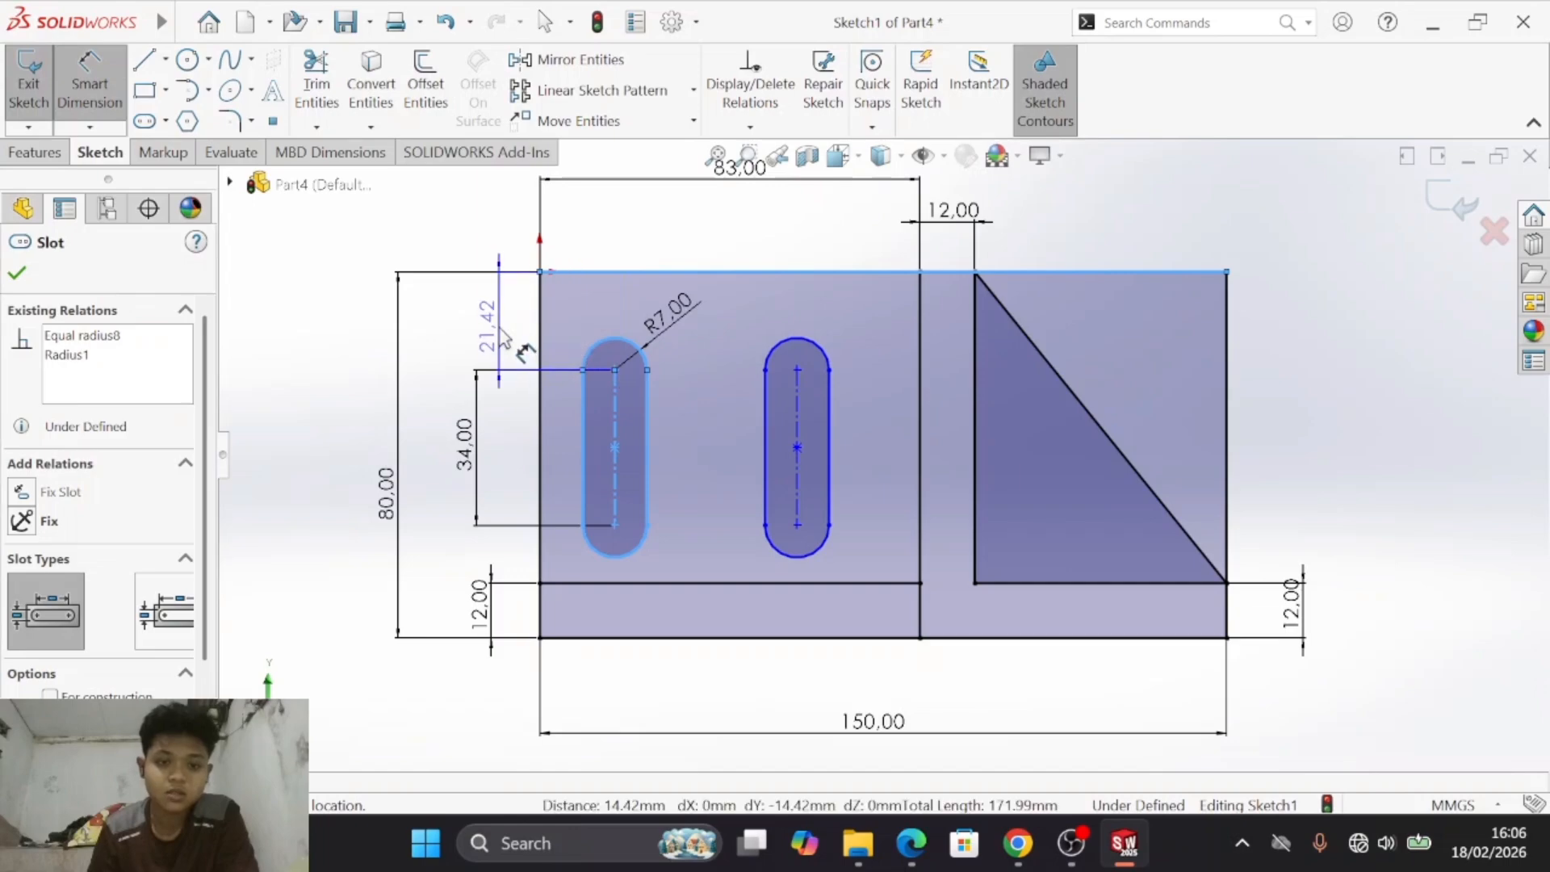
pyautogui.click(494, 337)
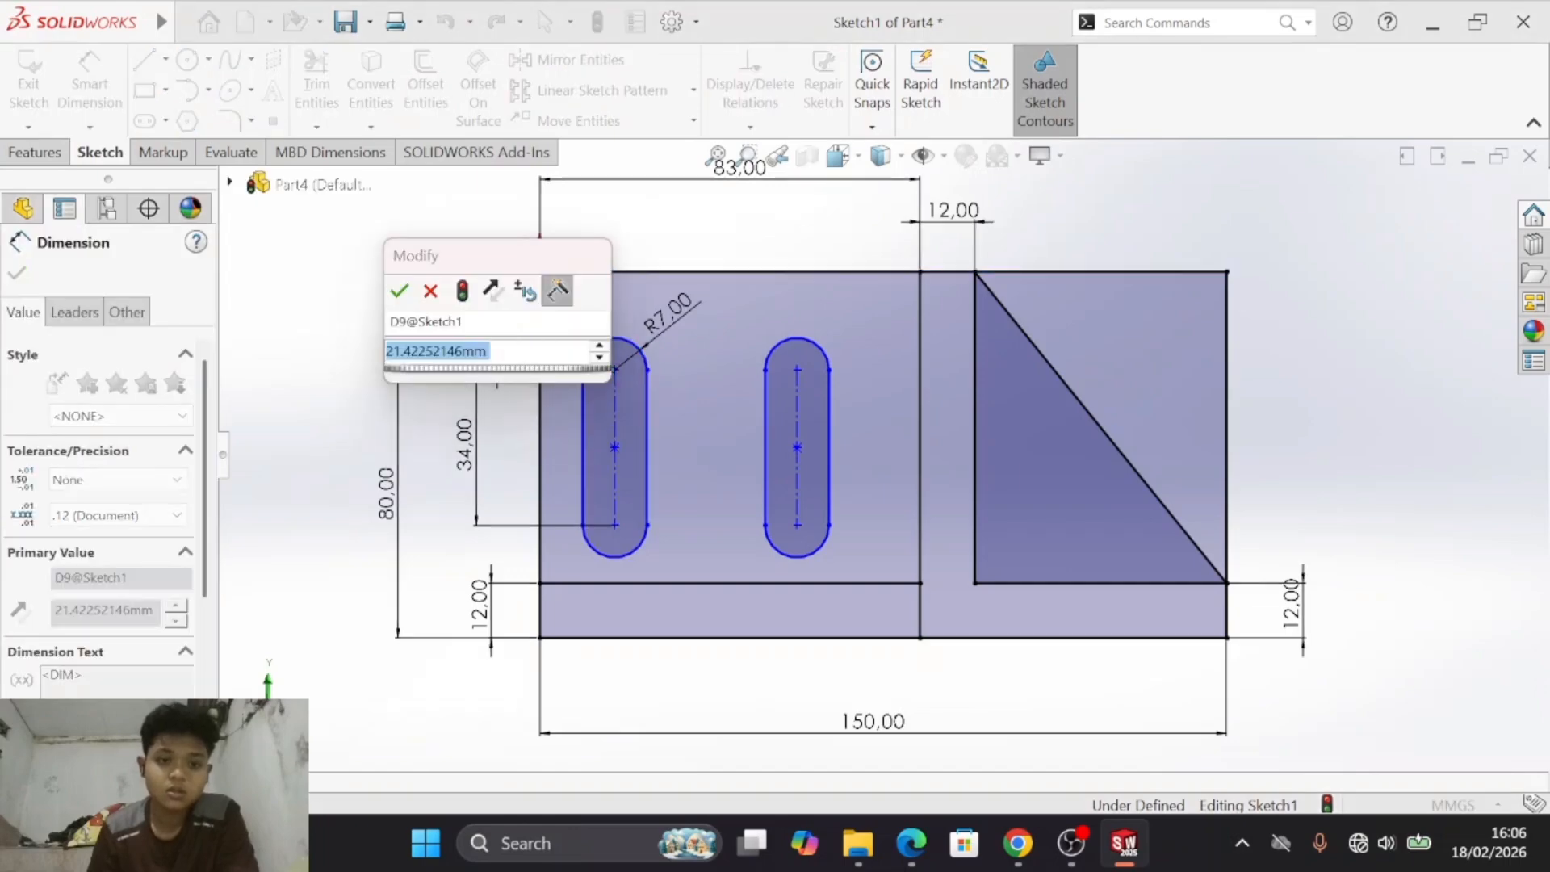
pyautogui.hotkey('alt', 'Tab')
# - Set the horizontal distance between the hole's centre and the right slot's centreline to 24 mm, and check it against drawing d)
pyautogui.hotkey('alt', 'Tab')
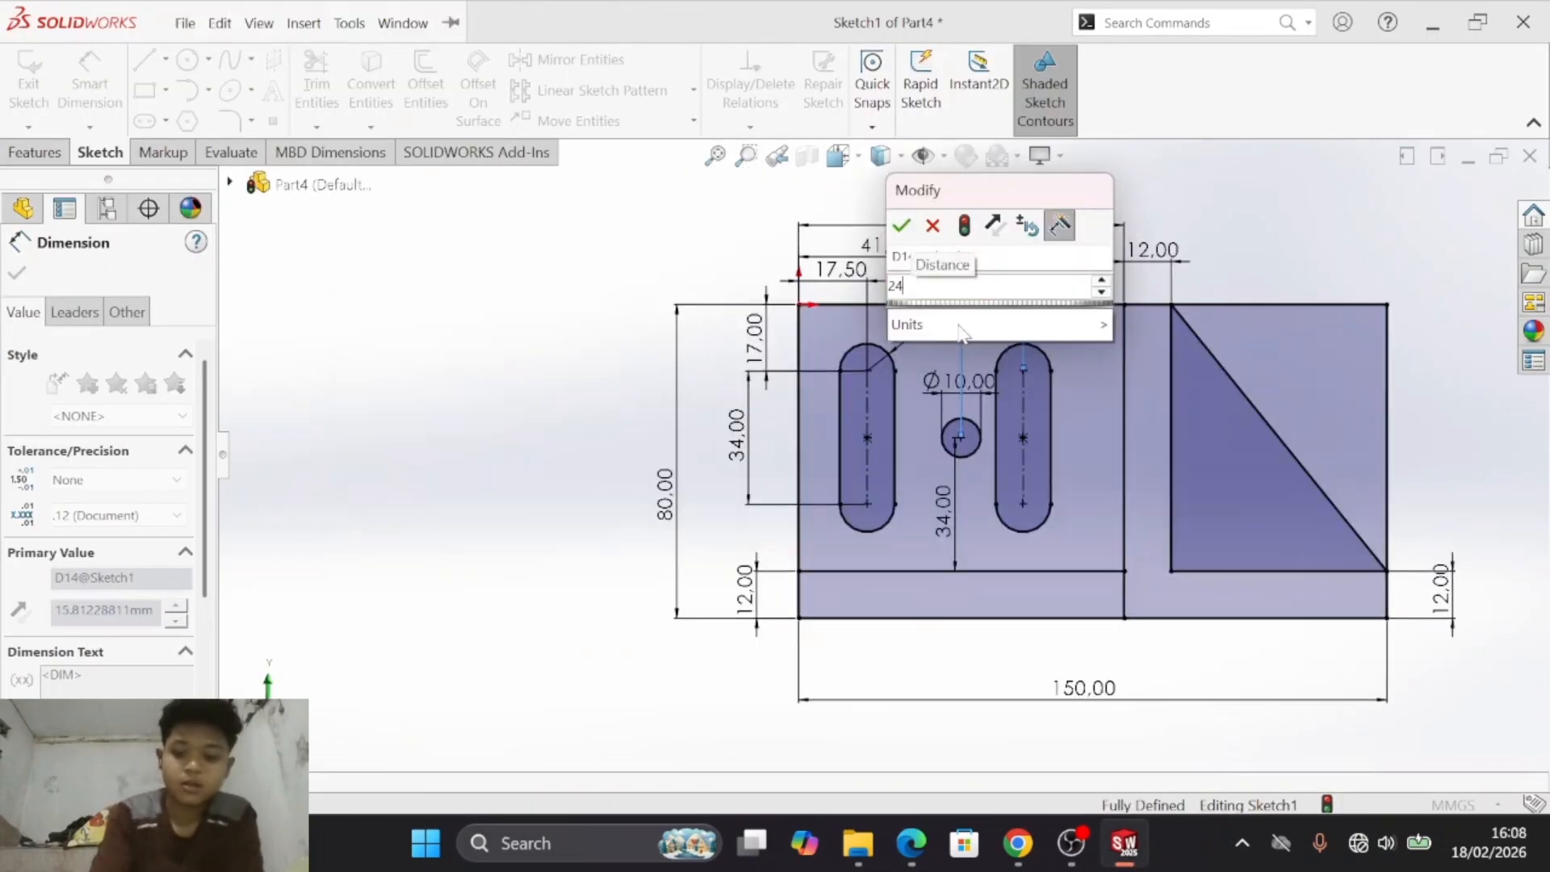
pyautogui.press('Return')
pyautogui.hotkey('alt', 'Tab')
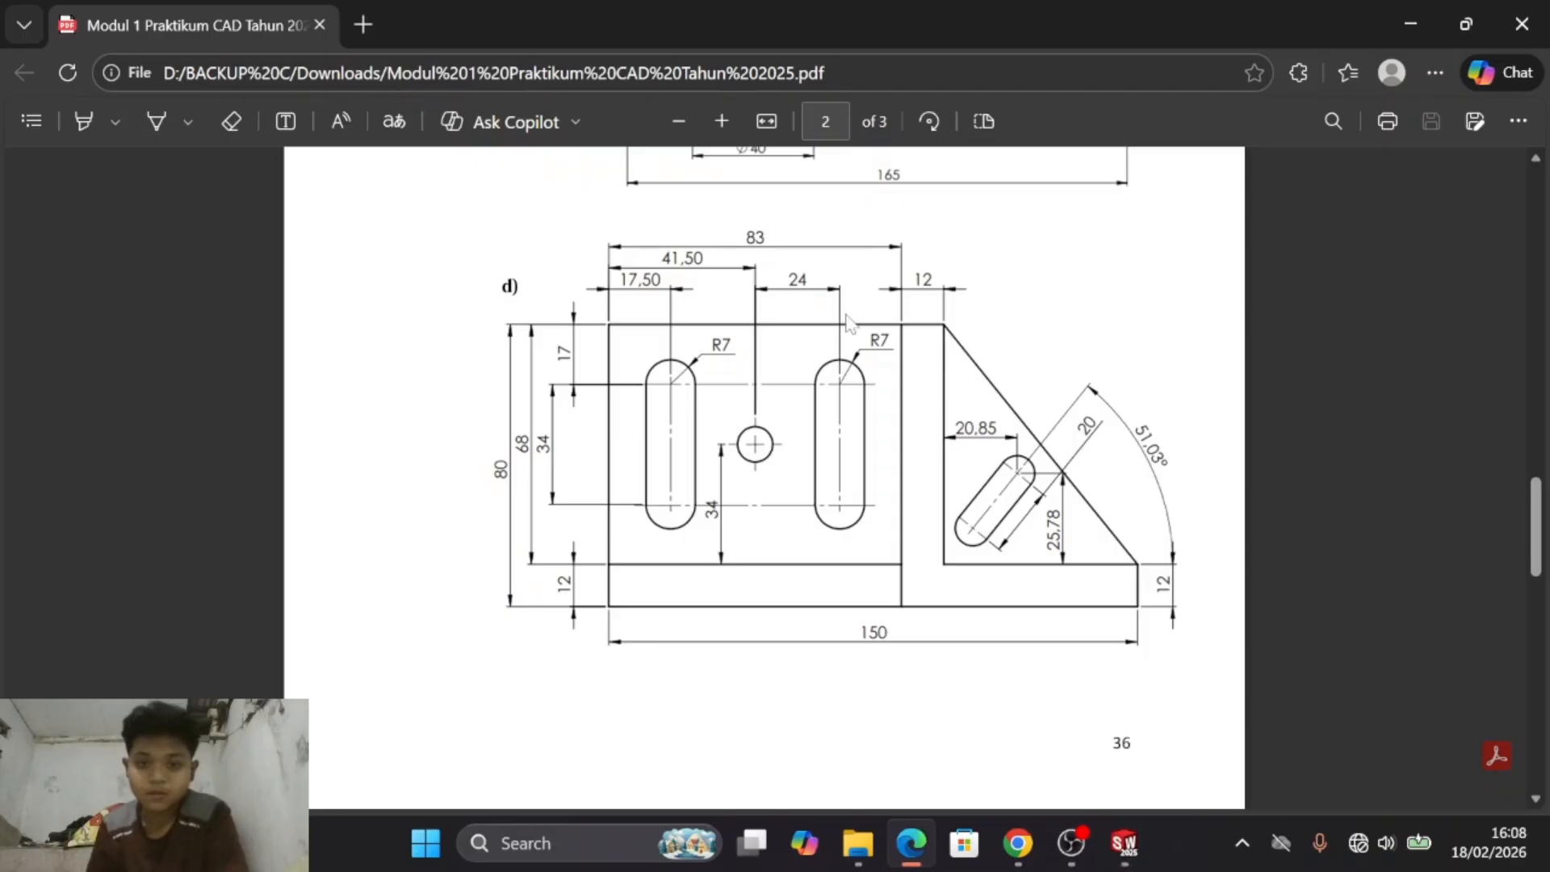
pyautogui.hotkey('alt', 'Tab')
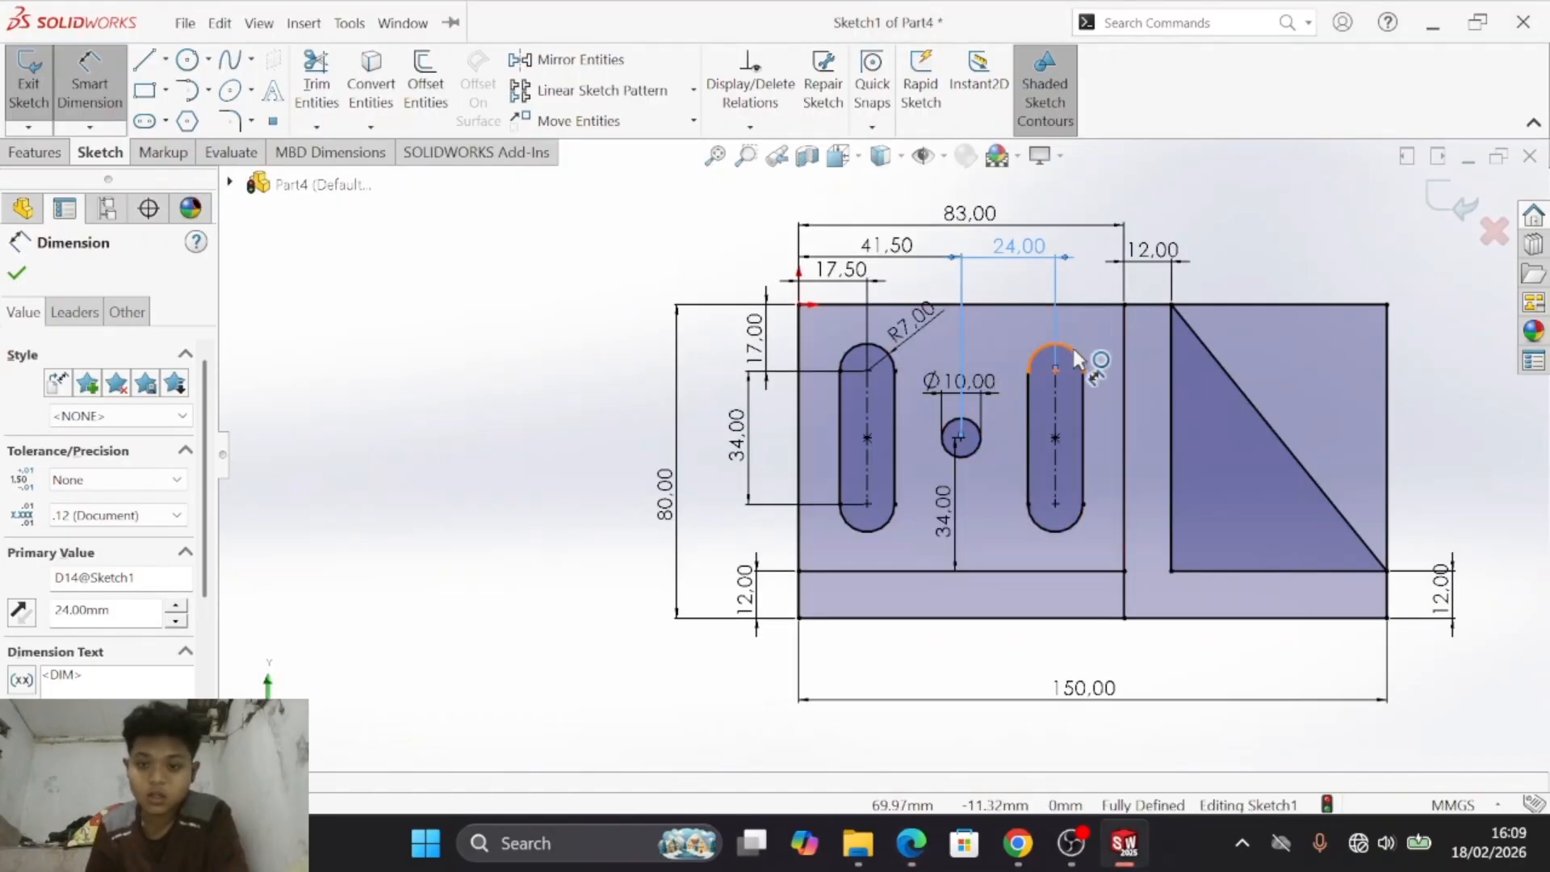
# - Try to add a radius dimension to the right slot's upper arc
pyautogui.click(1073, 348)
pyautogui.click(1109, 348)
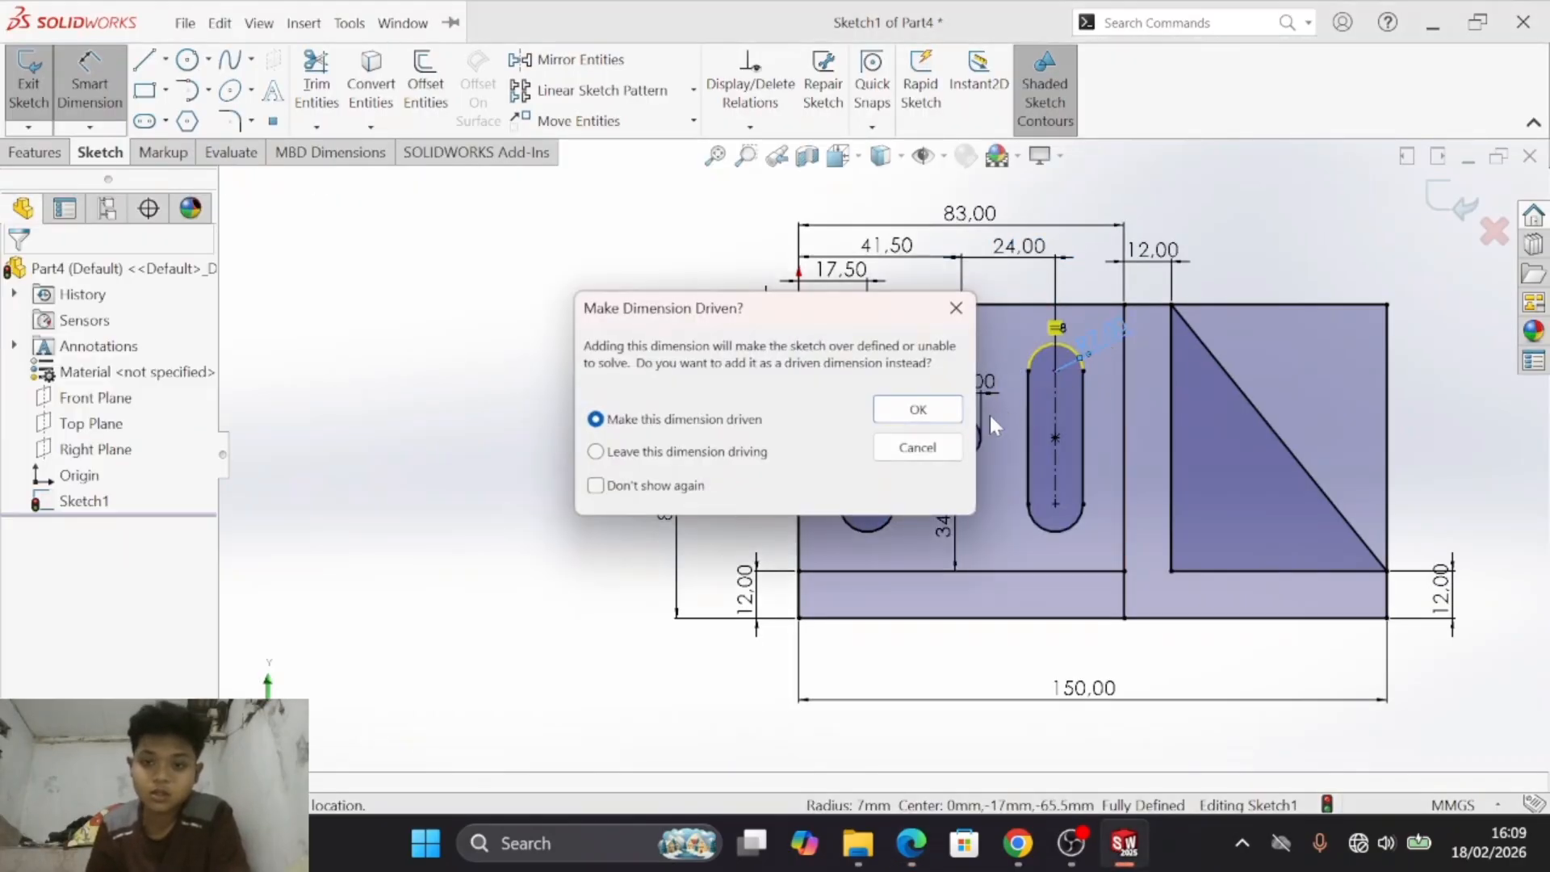
pyautogui.click(943, 446)
pyautogui.click(932, 390)
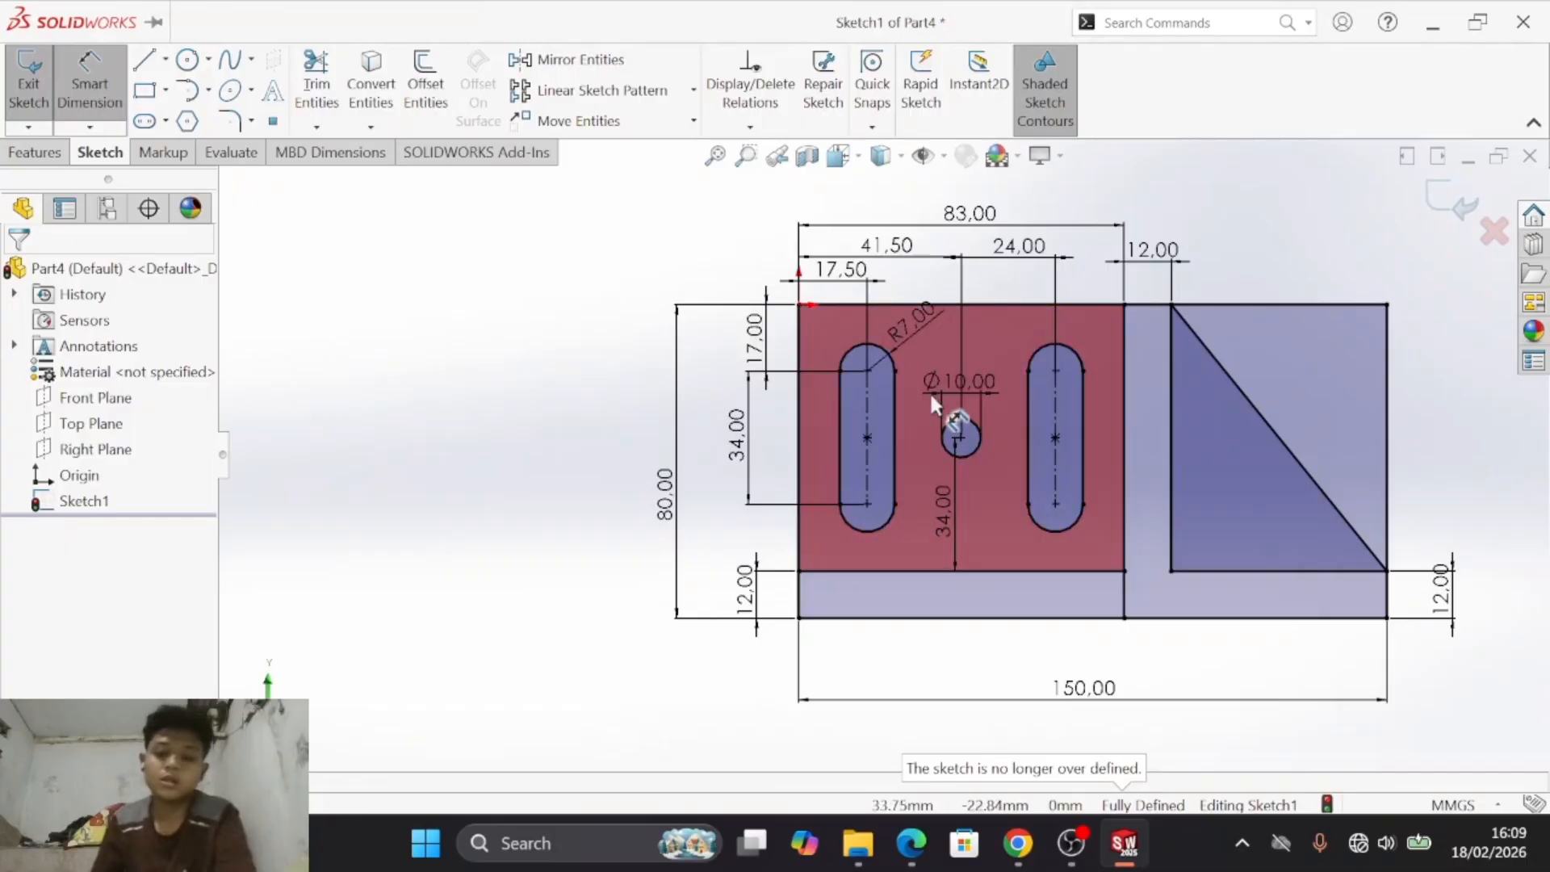
# - Compare the sketch's slot, hole and outline dimensions with those in drawing d) of the PDF
pyautogui.hotkey('alt', 'Tab')
pyautogui.hotkey('alt', 'Tab')
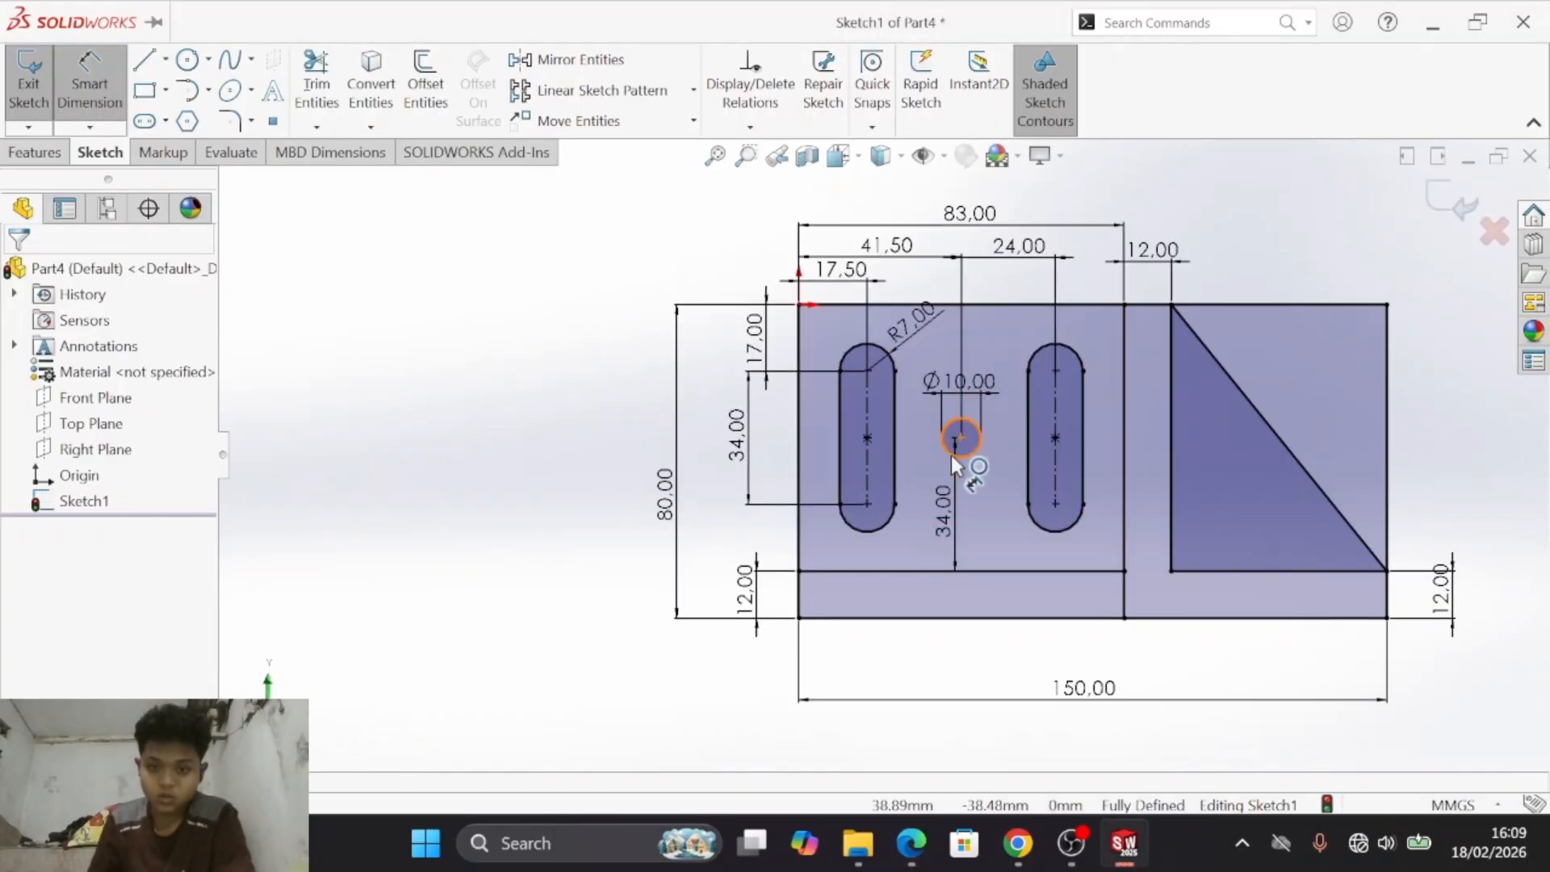
pyautogui.hotkey('alt', 'Tab')
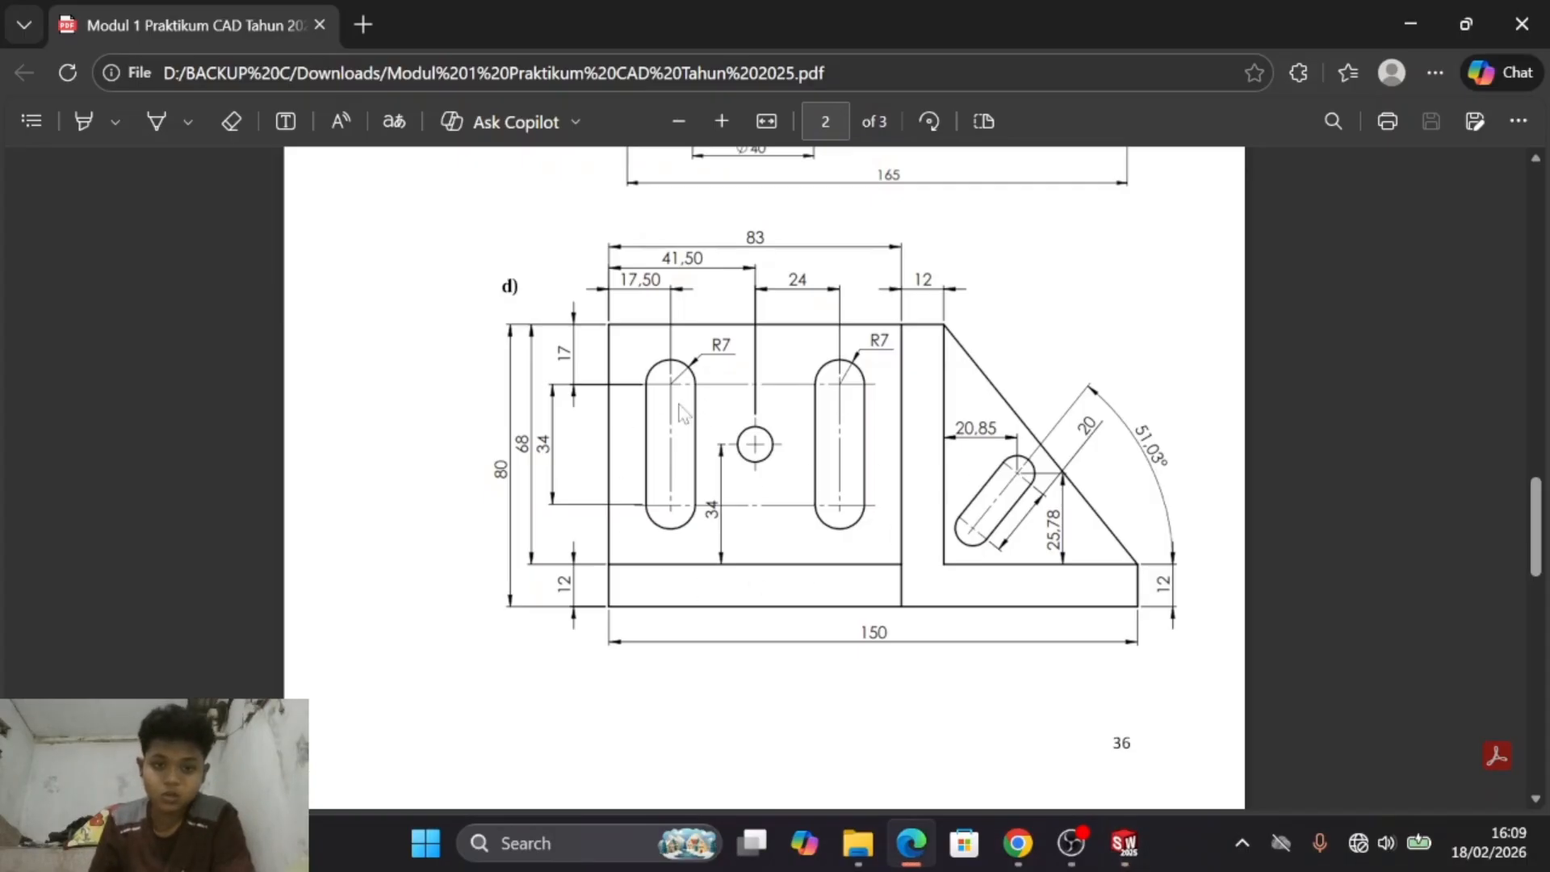
pyautogui.hotkey('alt', 'Tab')
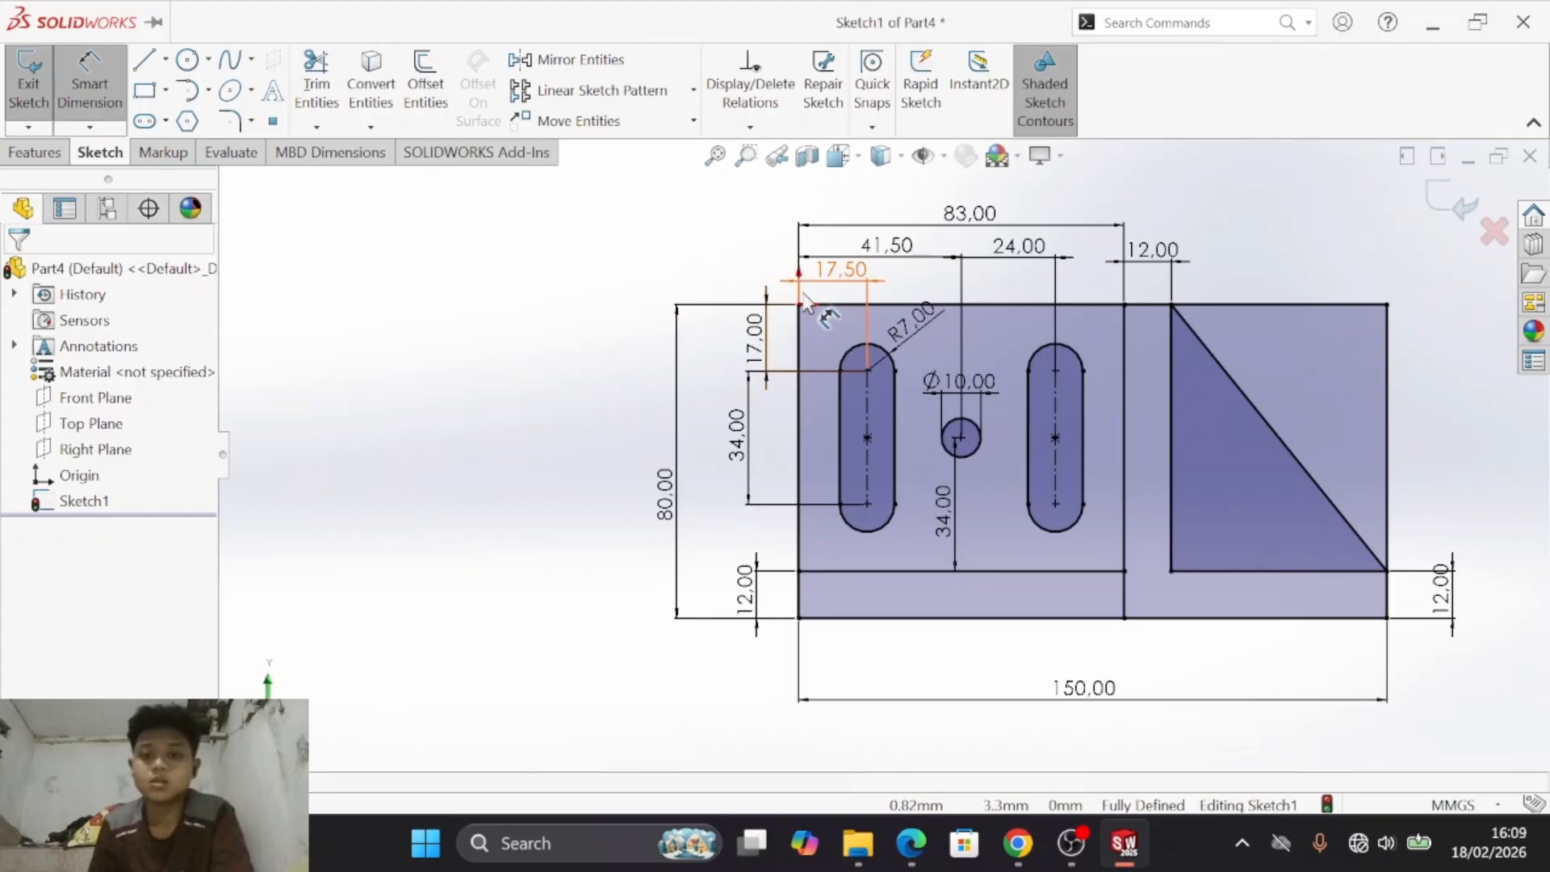
pyautogui.hotkey('alt', 'Tab')
pyautogui.hotkey('alt', 'Tab')
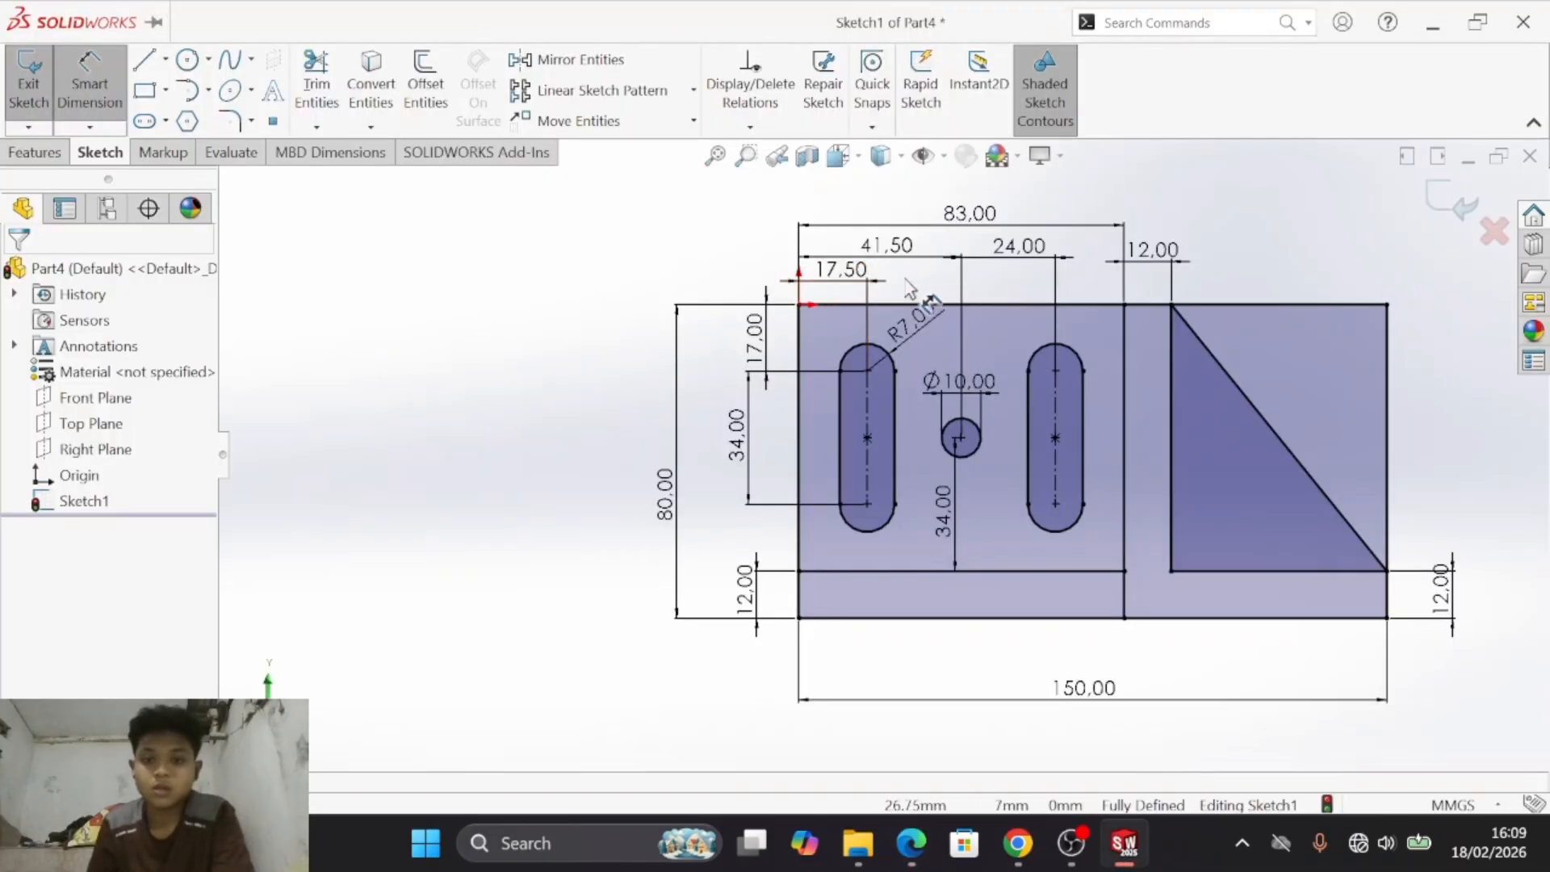
pyautogui.hotkey('alt', 'Tab')
pyautogui.hotkey('alt', 'Tab')
pyautogui.hotkey('alt', 'Tab')
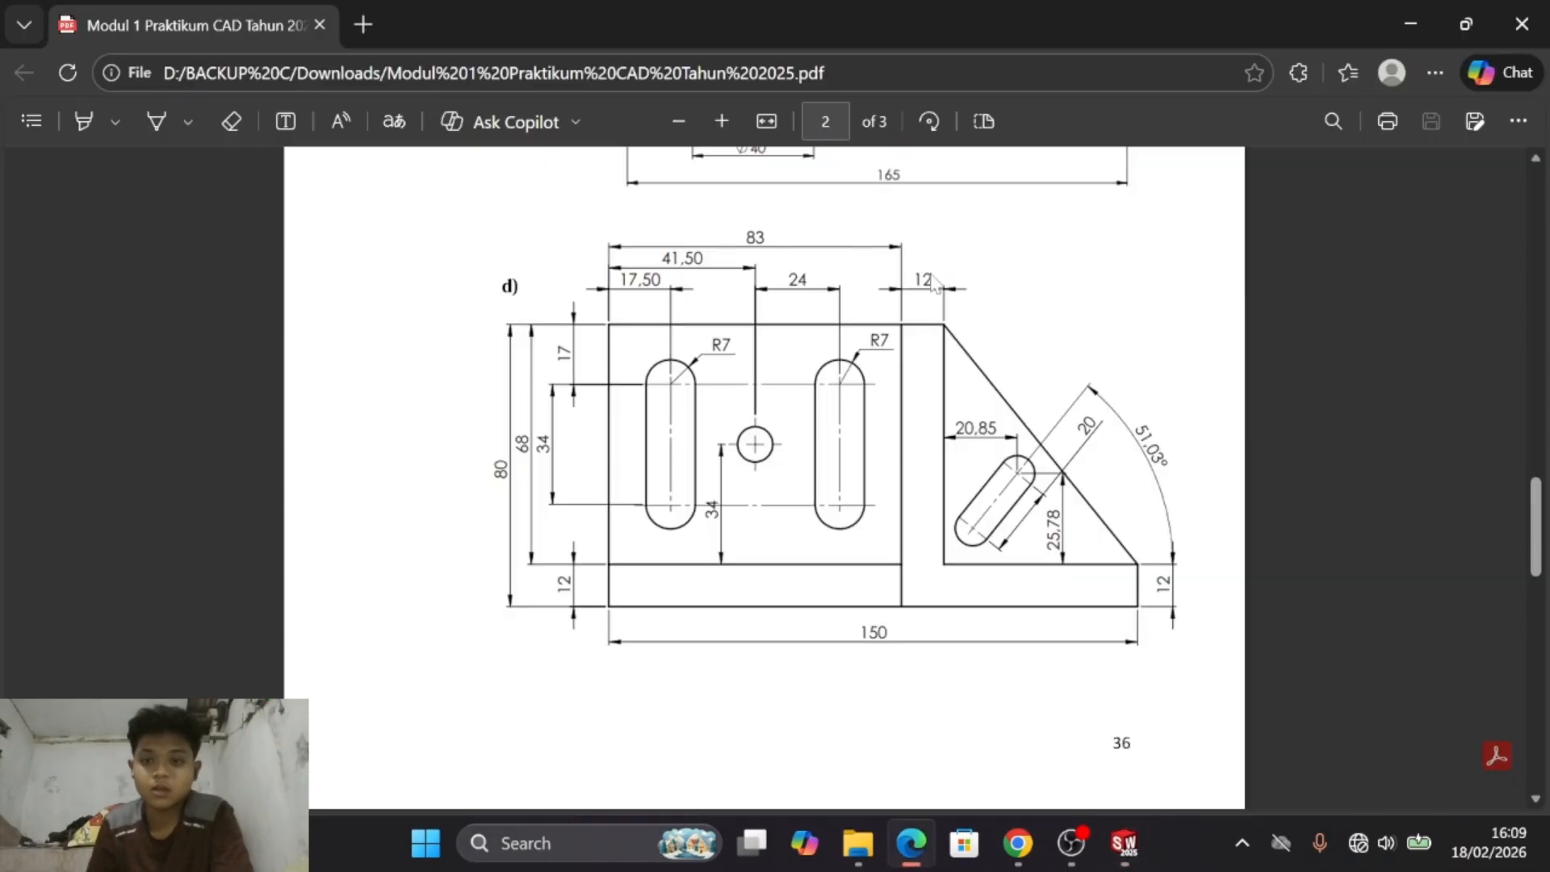
pyautogui.hotkey('alt', 'Tab')
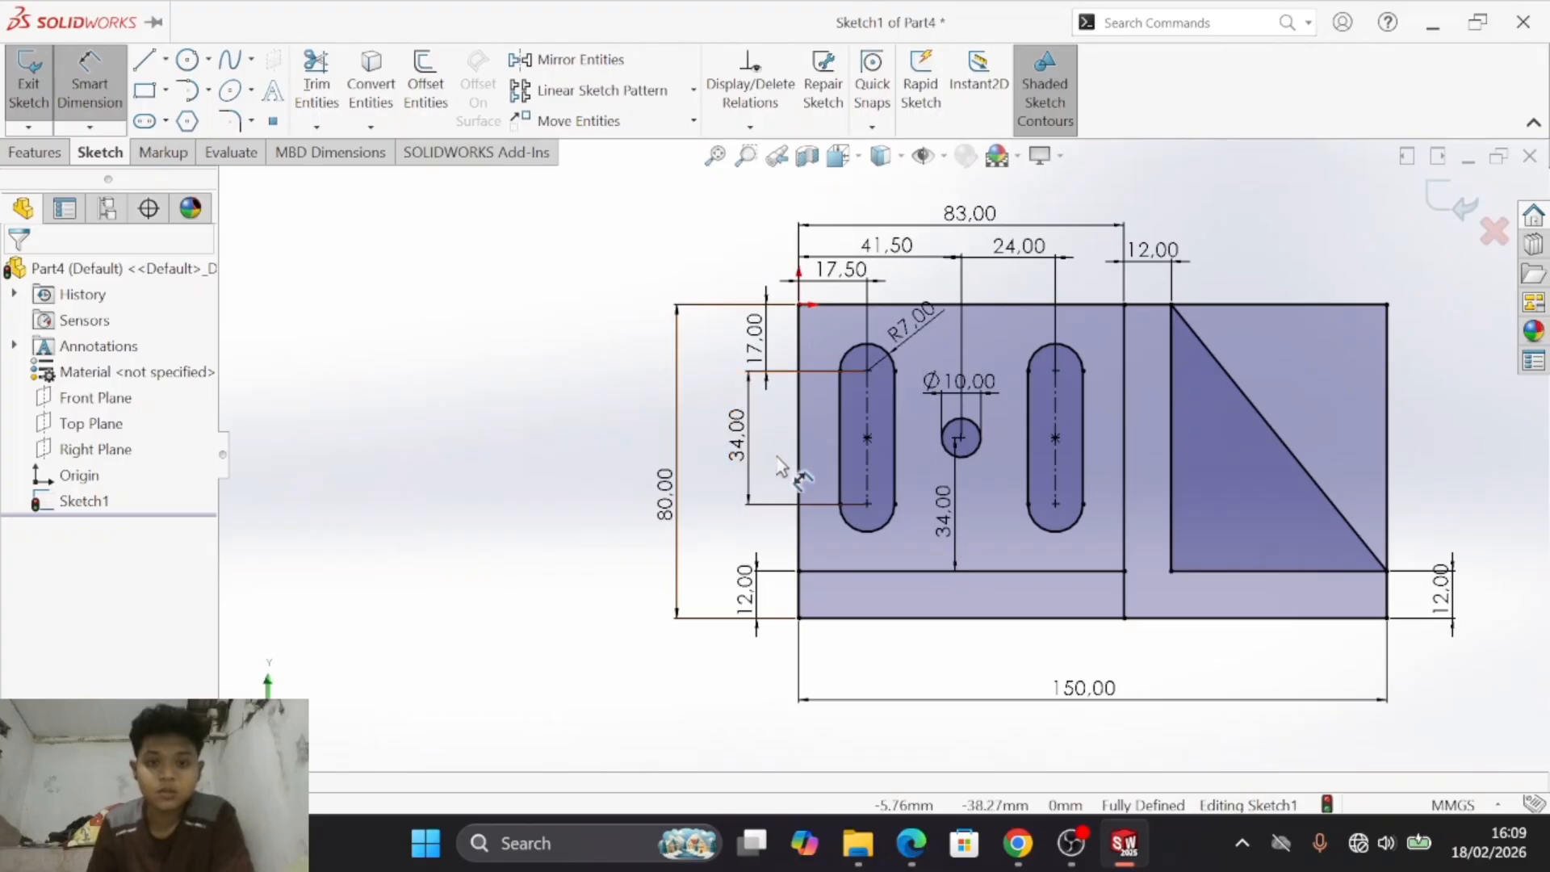
pyautogui.hotkey('alt', 'Tab')
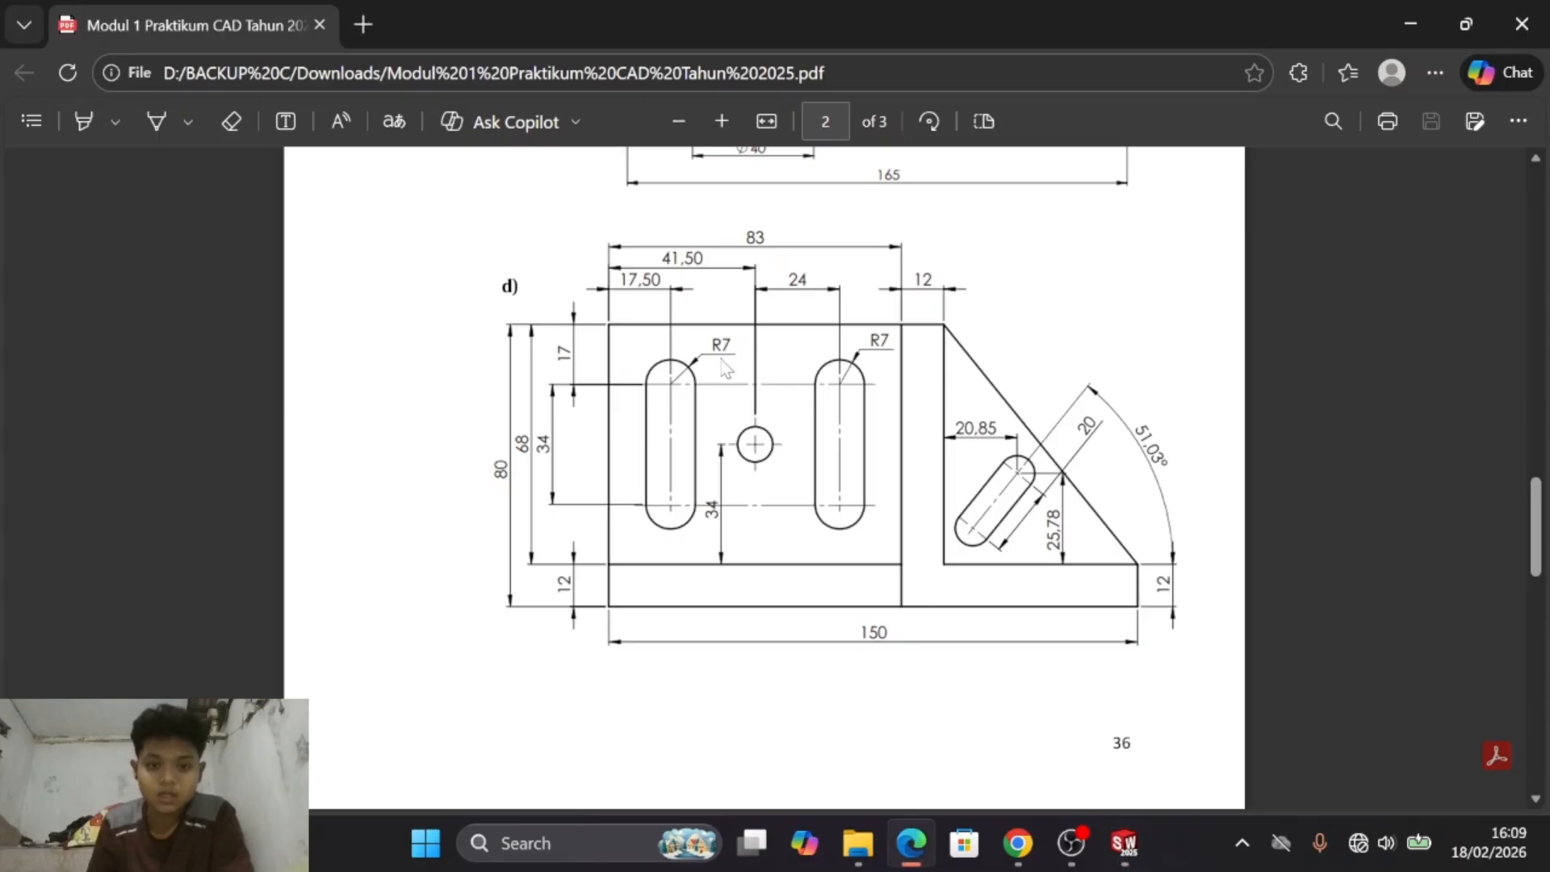
pyautogui.hotkey('alt', 'Tab')
pyautogui.hotkey('alt', 'Tab')
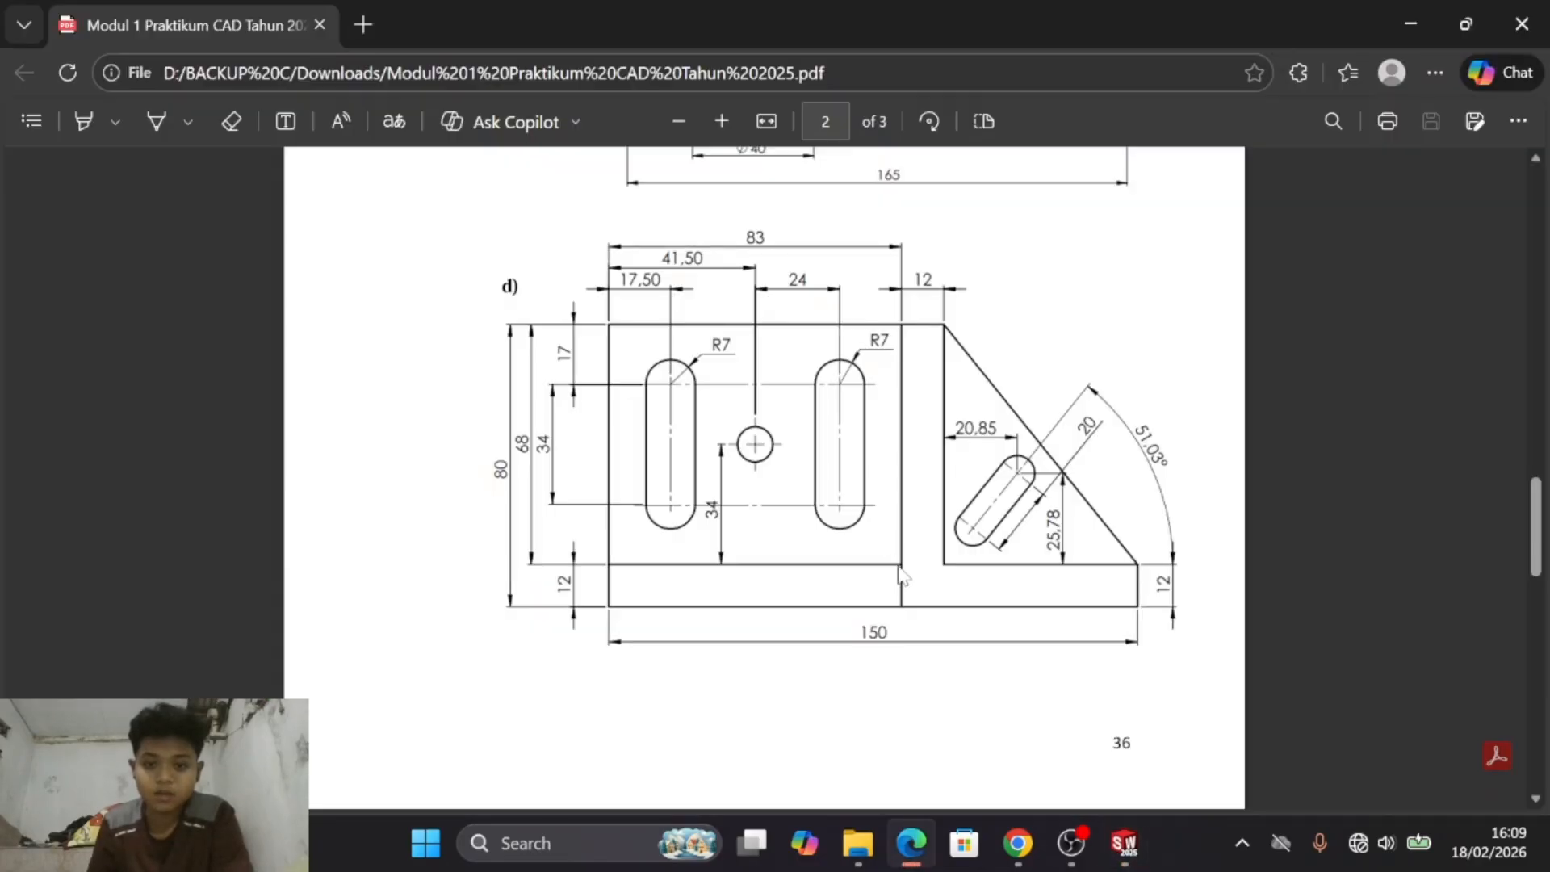
pyautogui.hotkey('alt', 'Tab')
pyautogui.hotkey('alt', 'Tab')
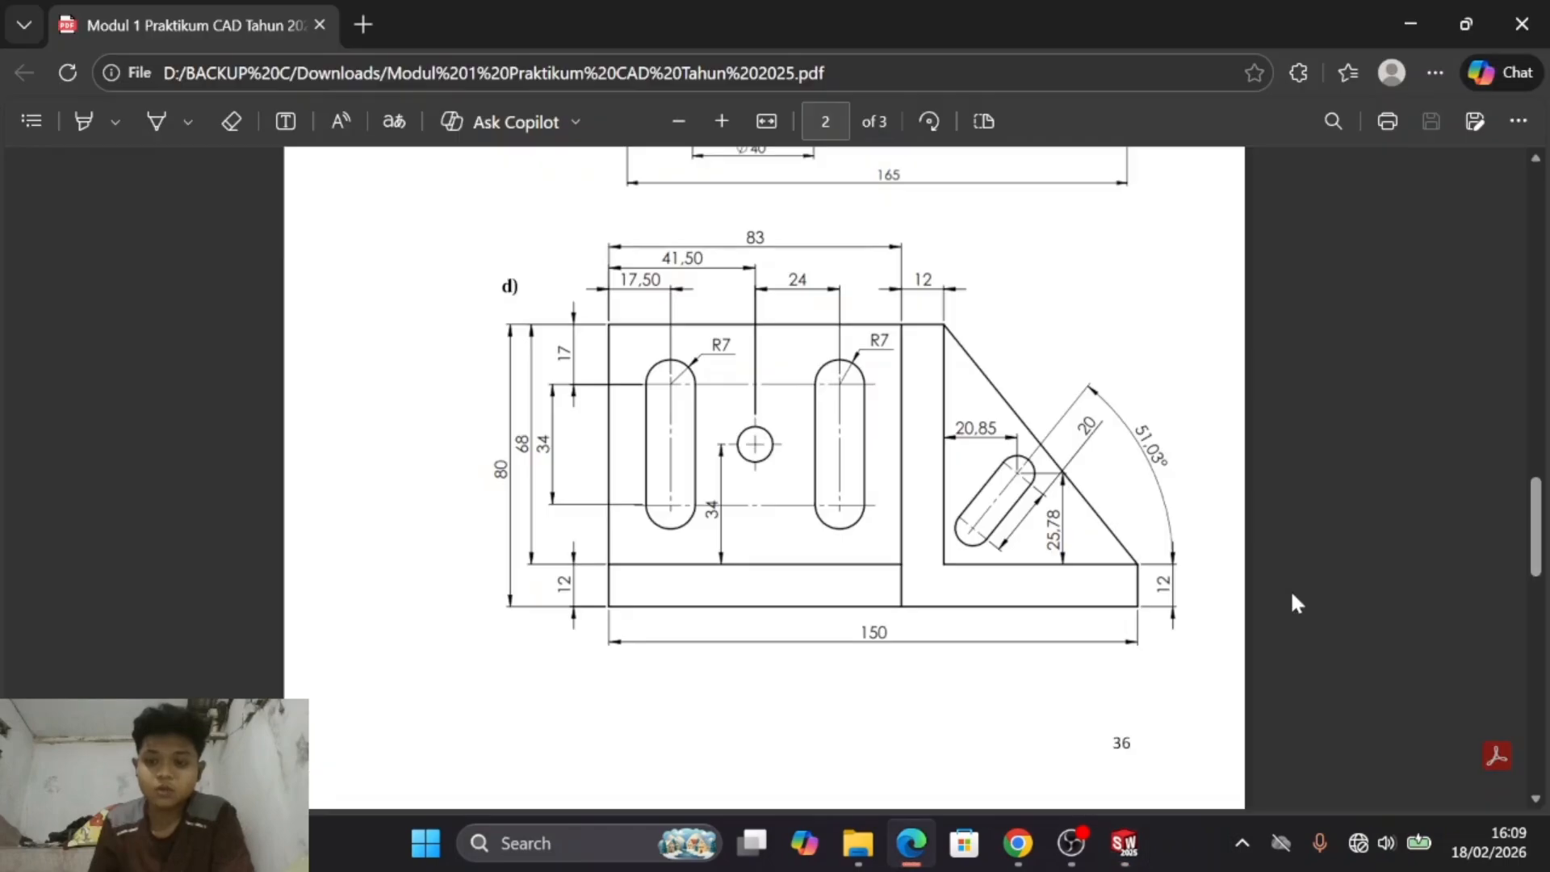
pyautogui.hotkey('alt', 'Tab')
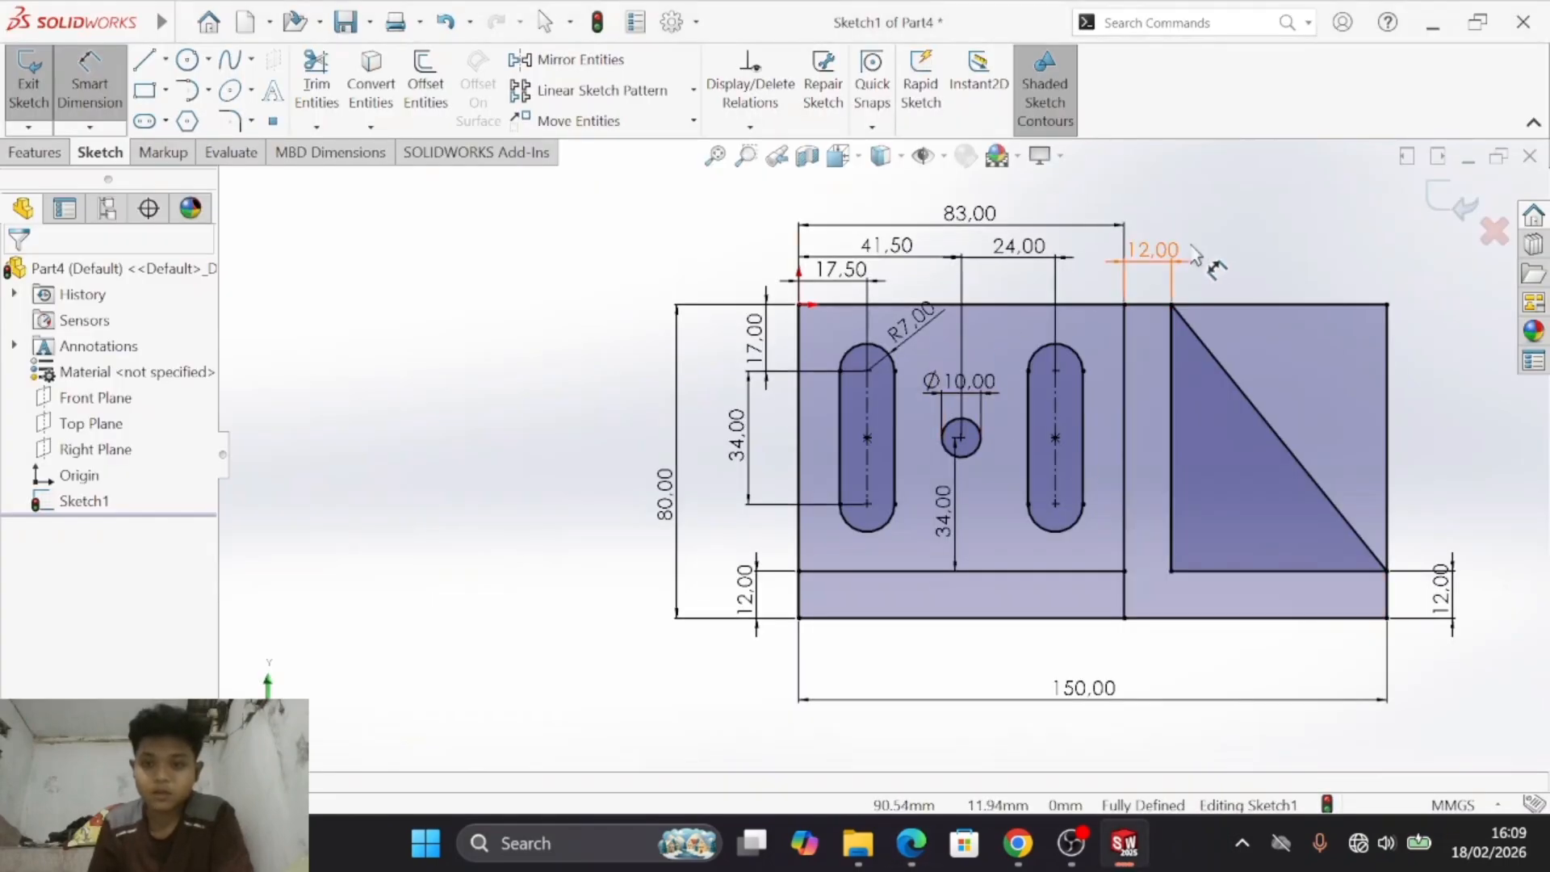
pyautogui.press('s')
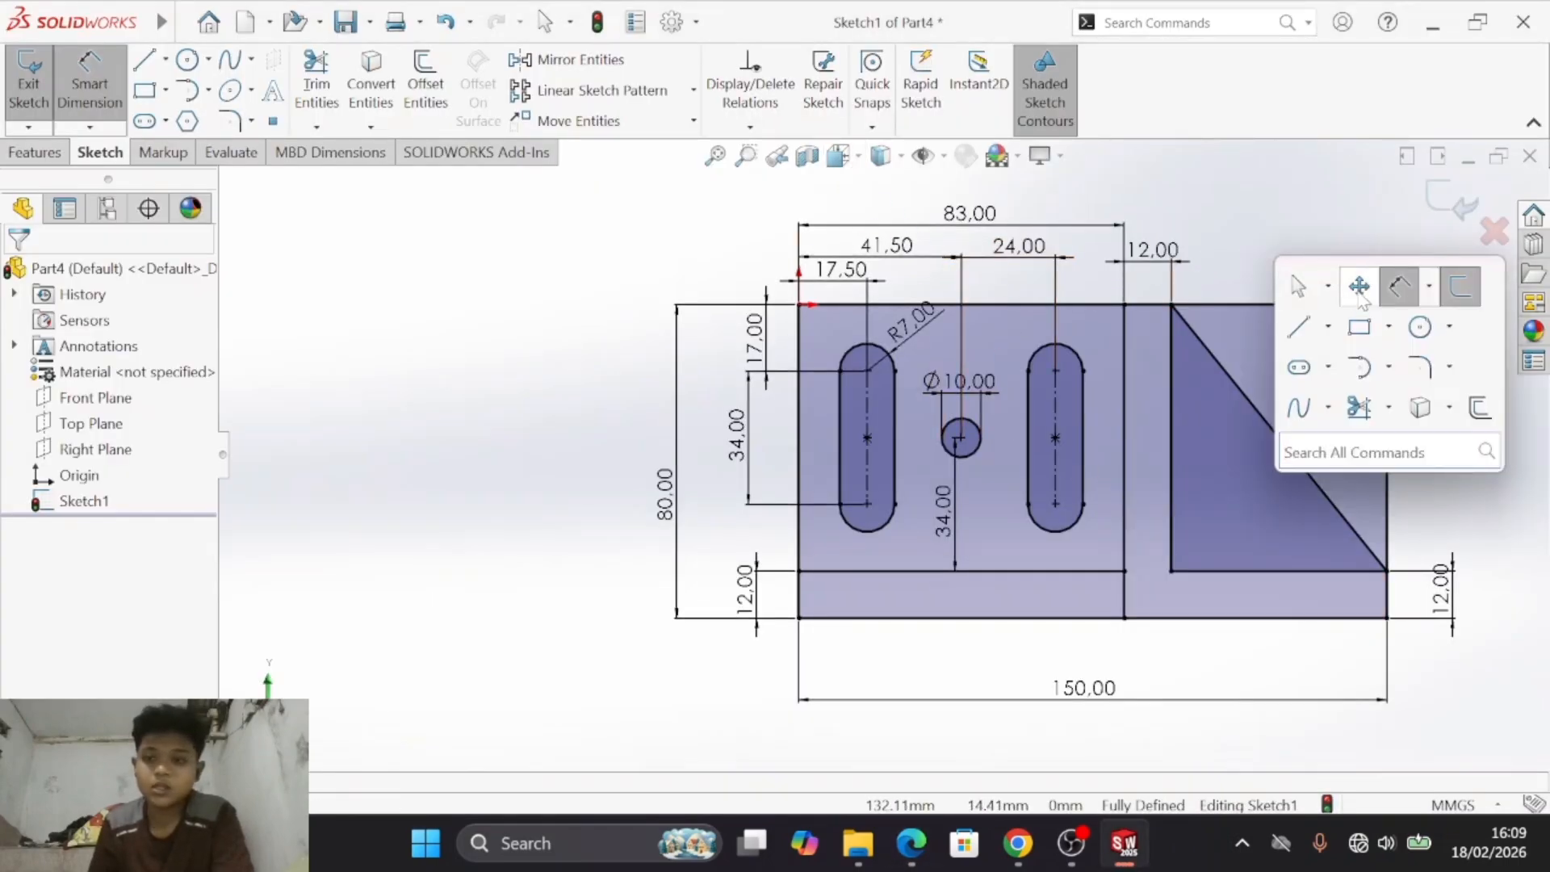
pyautogui.click(1360, 289)
pyautogui.moveTo(1345, 264); pyautogui.dragTo(1031, 301)
pyautogui.press('Escape')
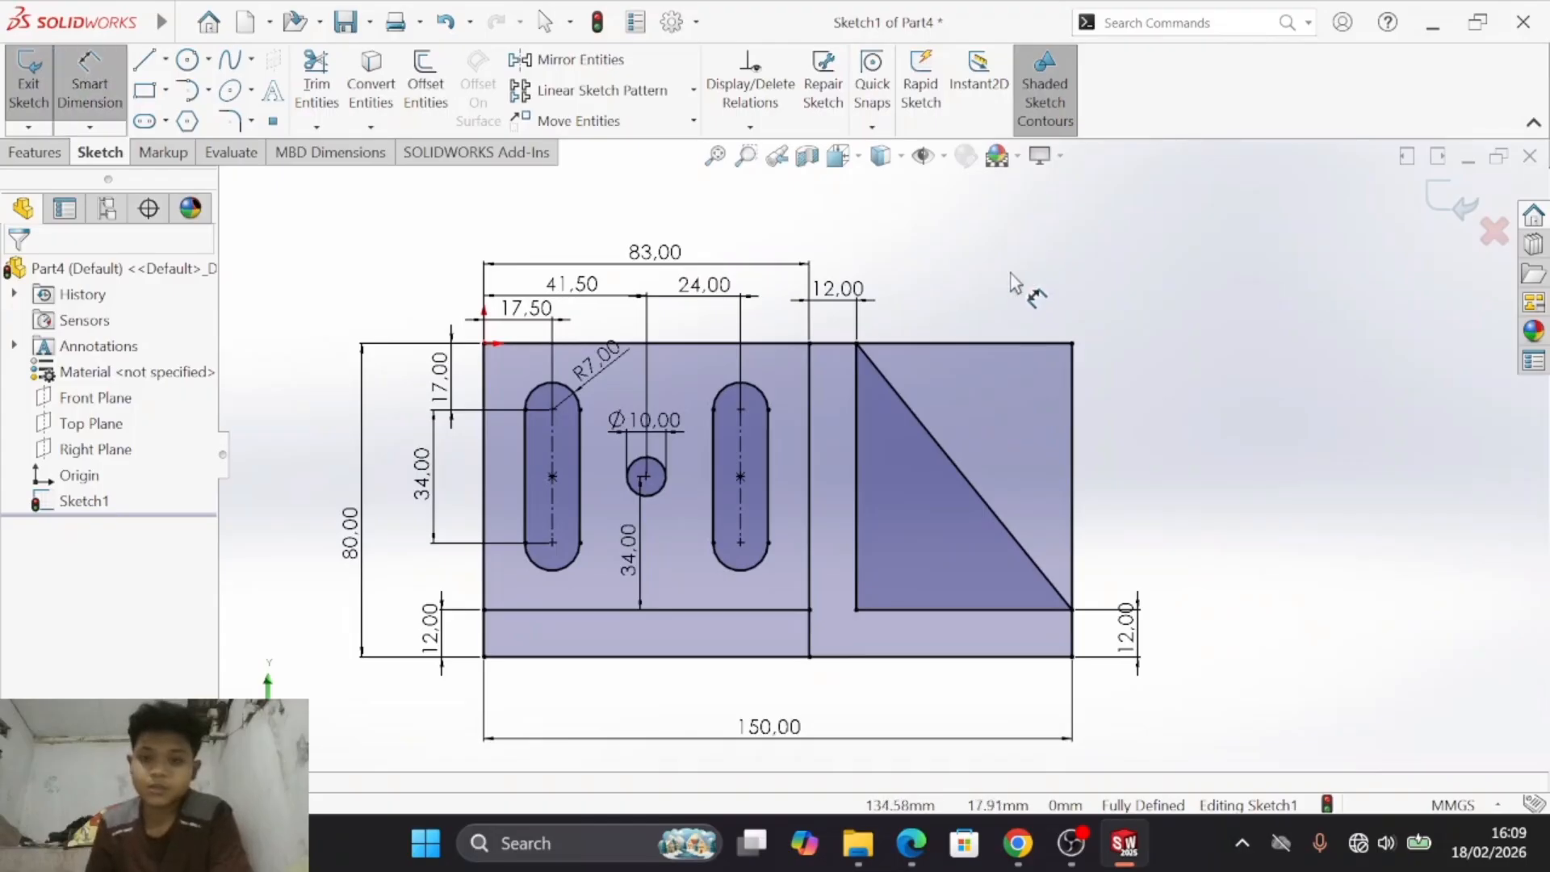
# - Check drawing d), try to trim the outline beyond the triangle's inclined line, and undo the trim
pyautogui.hotkey('alt', 'Tab')
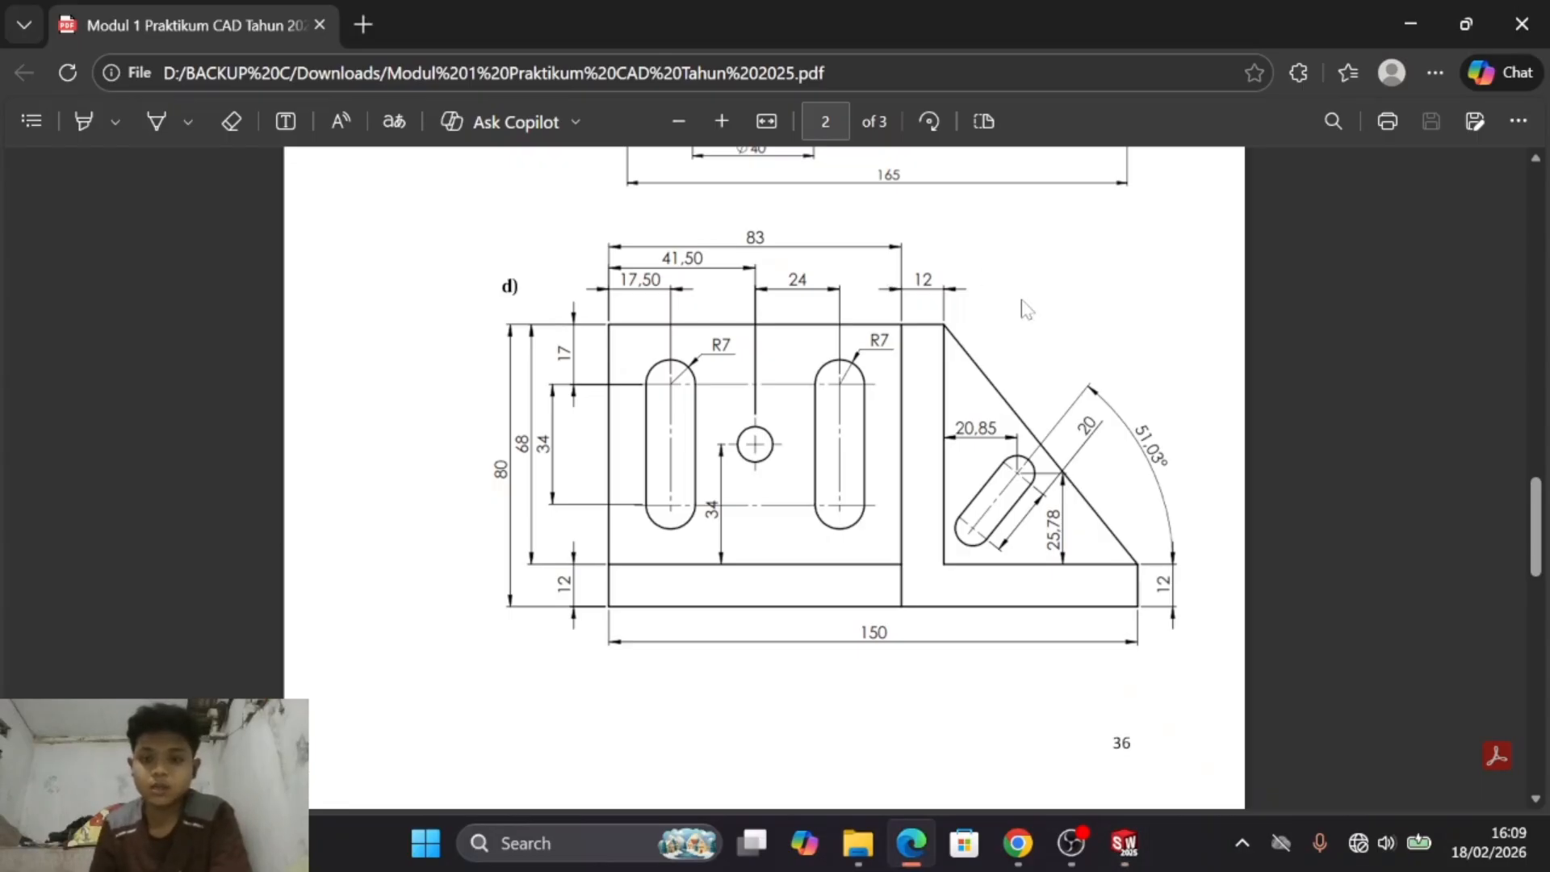
pyautogui.hotkey('alt', 'Tab')
pyautogui.click(325, 79)
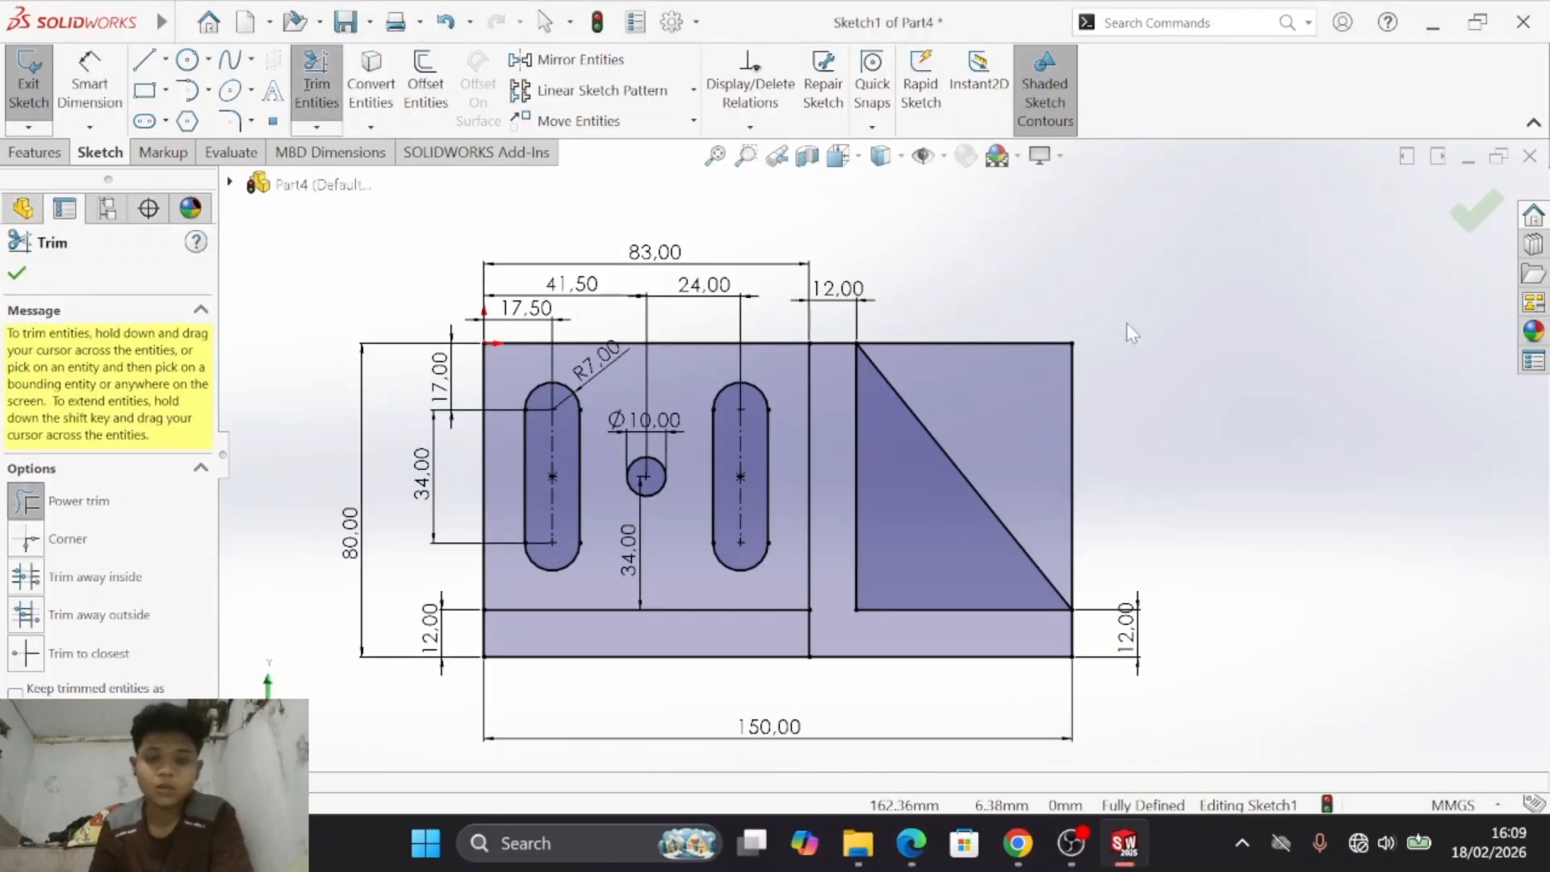
pyautogui.moveTo(1031, 284); pyautogui.dragTo(1085, 432)
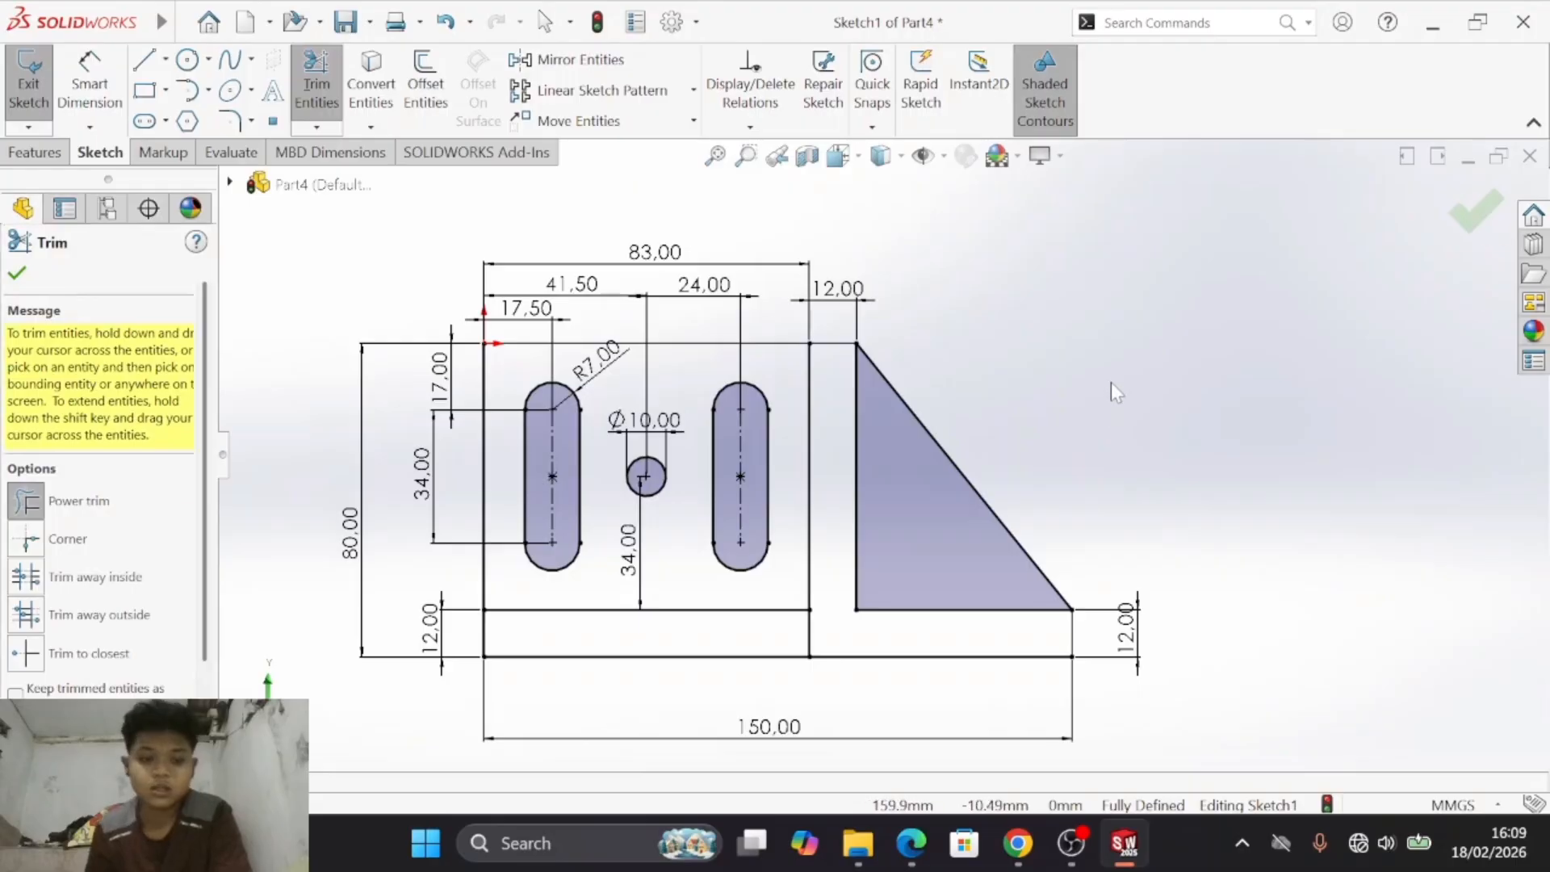
pyautogui.press('Escape')
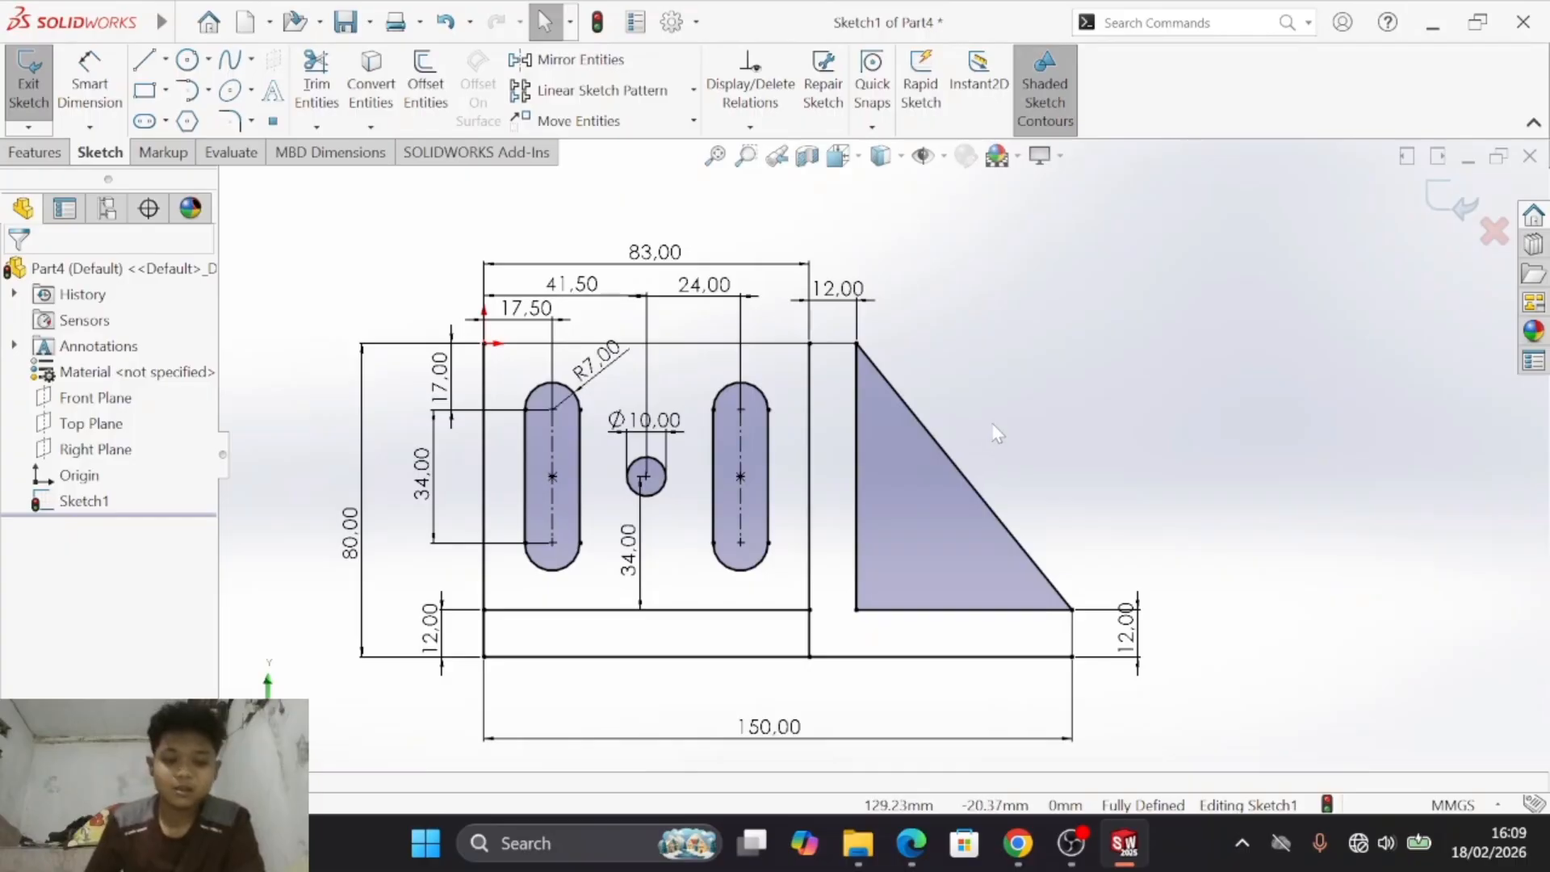
pyautogui.hotkey('ctrl', 'z')
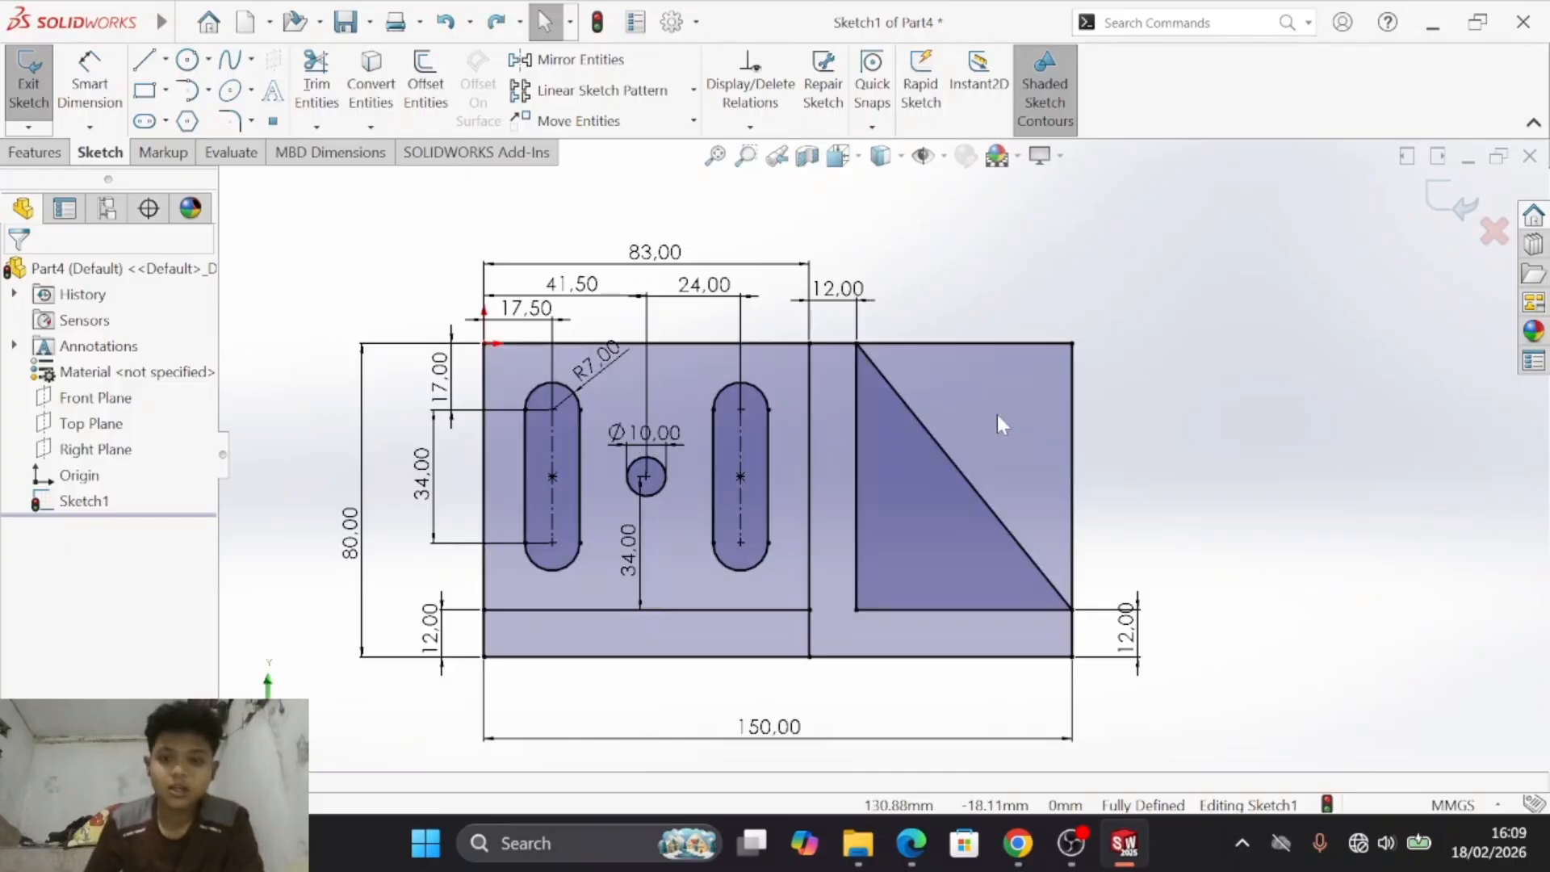
# - Check drawing d) and sketch a straight slot inside the triangle, about 16 mm between arc centres and inclined at 45°
pyautogui.hotkey('alt', 'Tab')
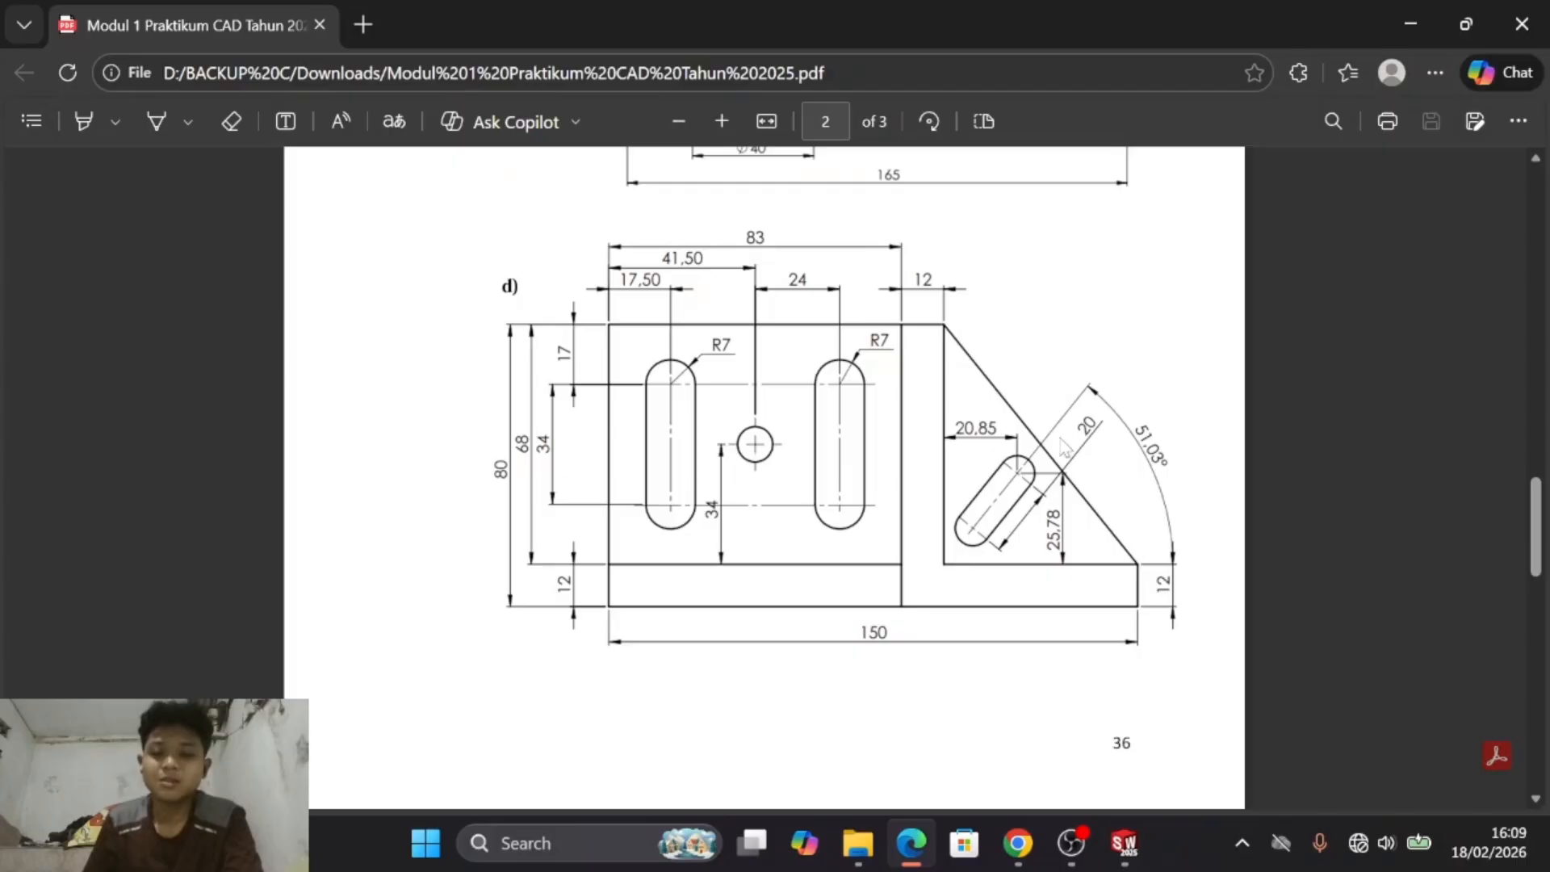
pyautogui.hotkey('alt', 'Tab')
pyautogui.hotkey('alt', 'Tab')
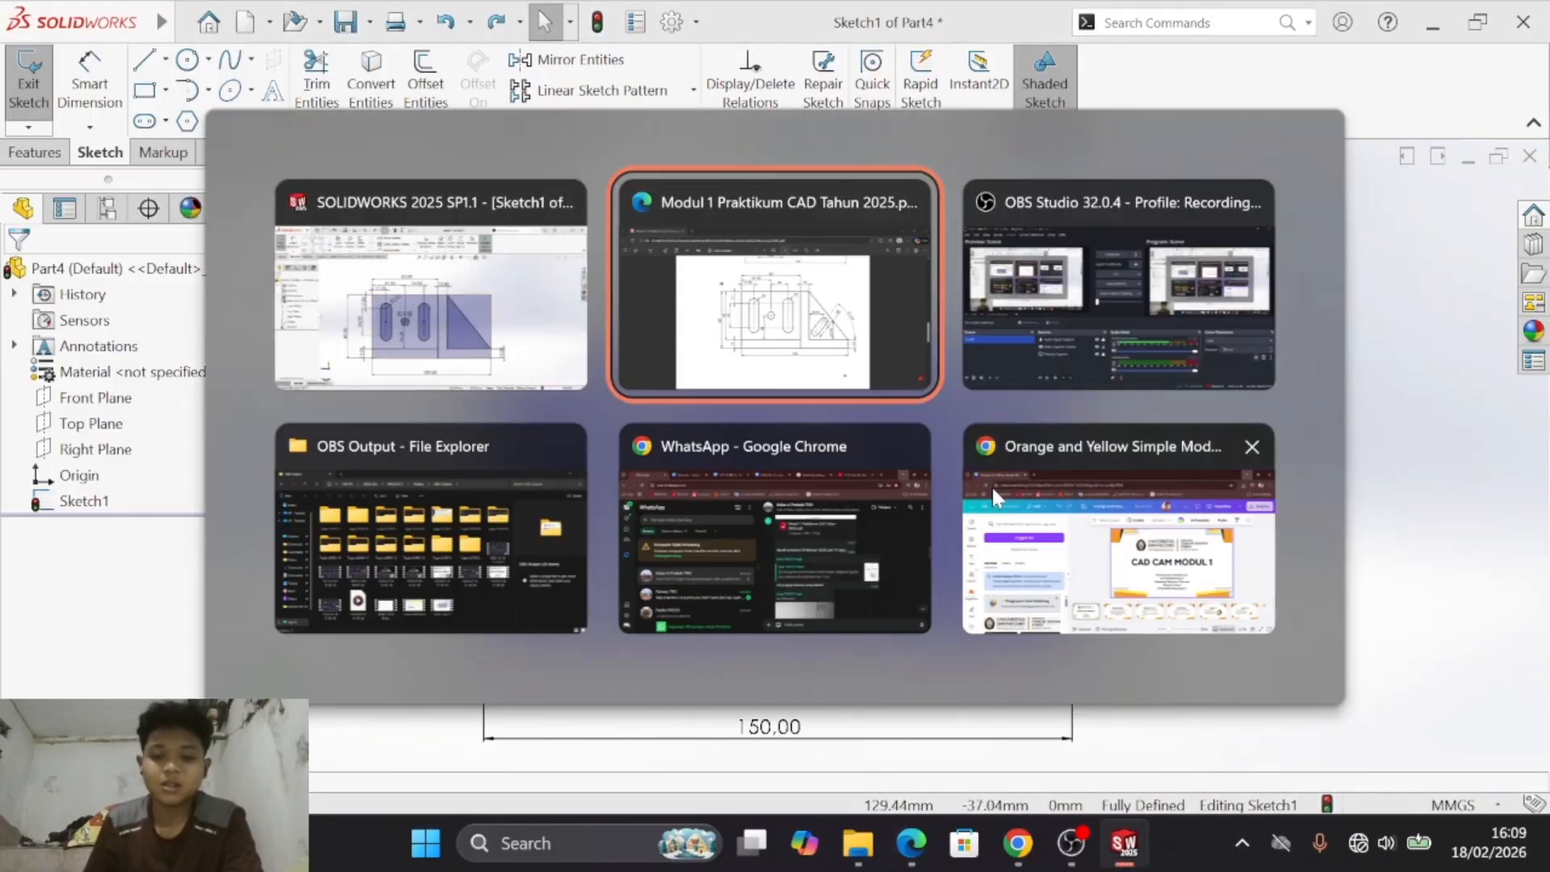
pyautogui.hotkey('alt', 'Tab')
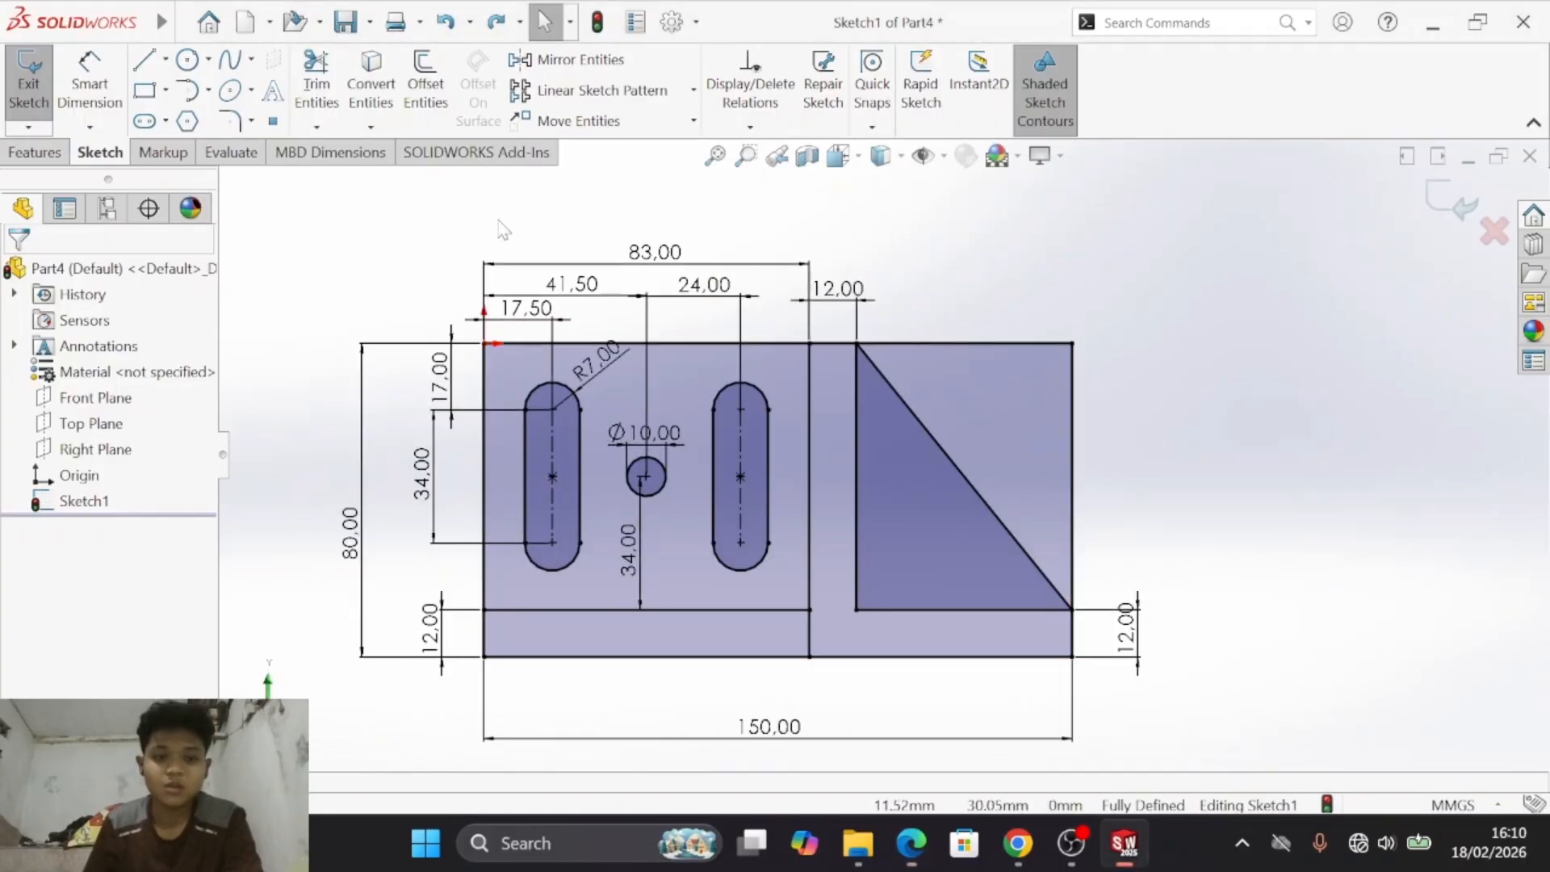
pyautogui.click(146, 121)
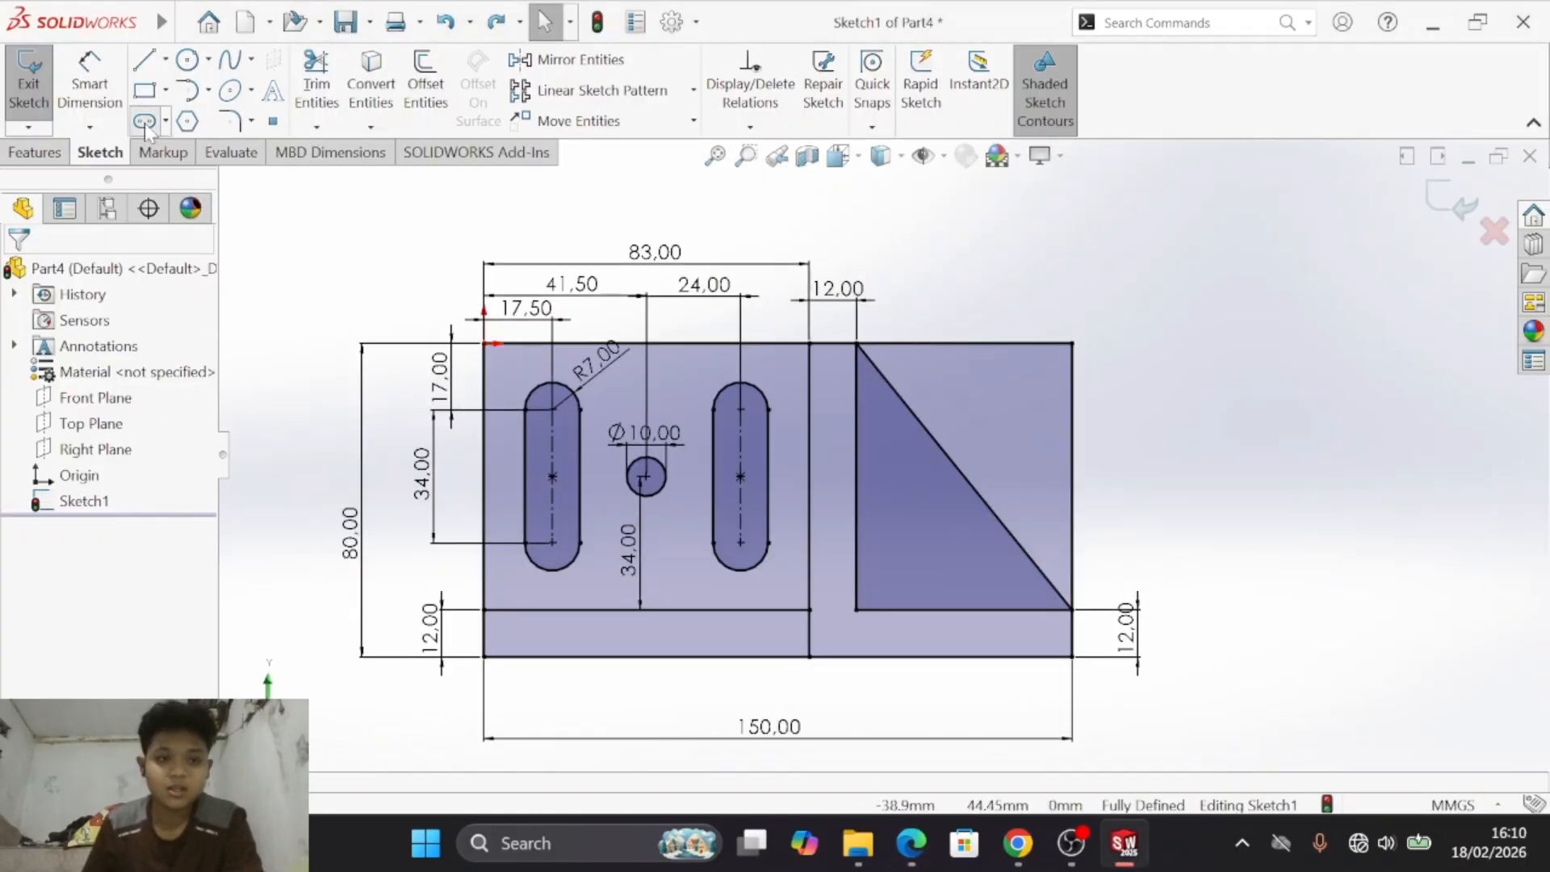
pyautogui.click(948, 525)
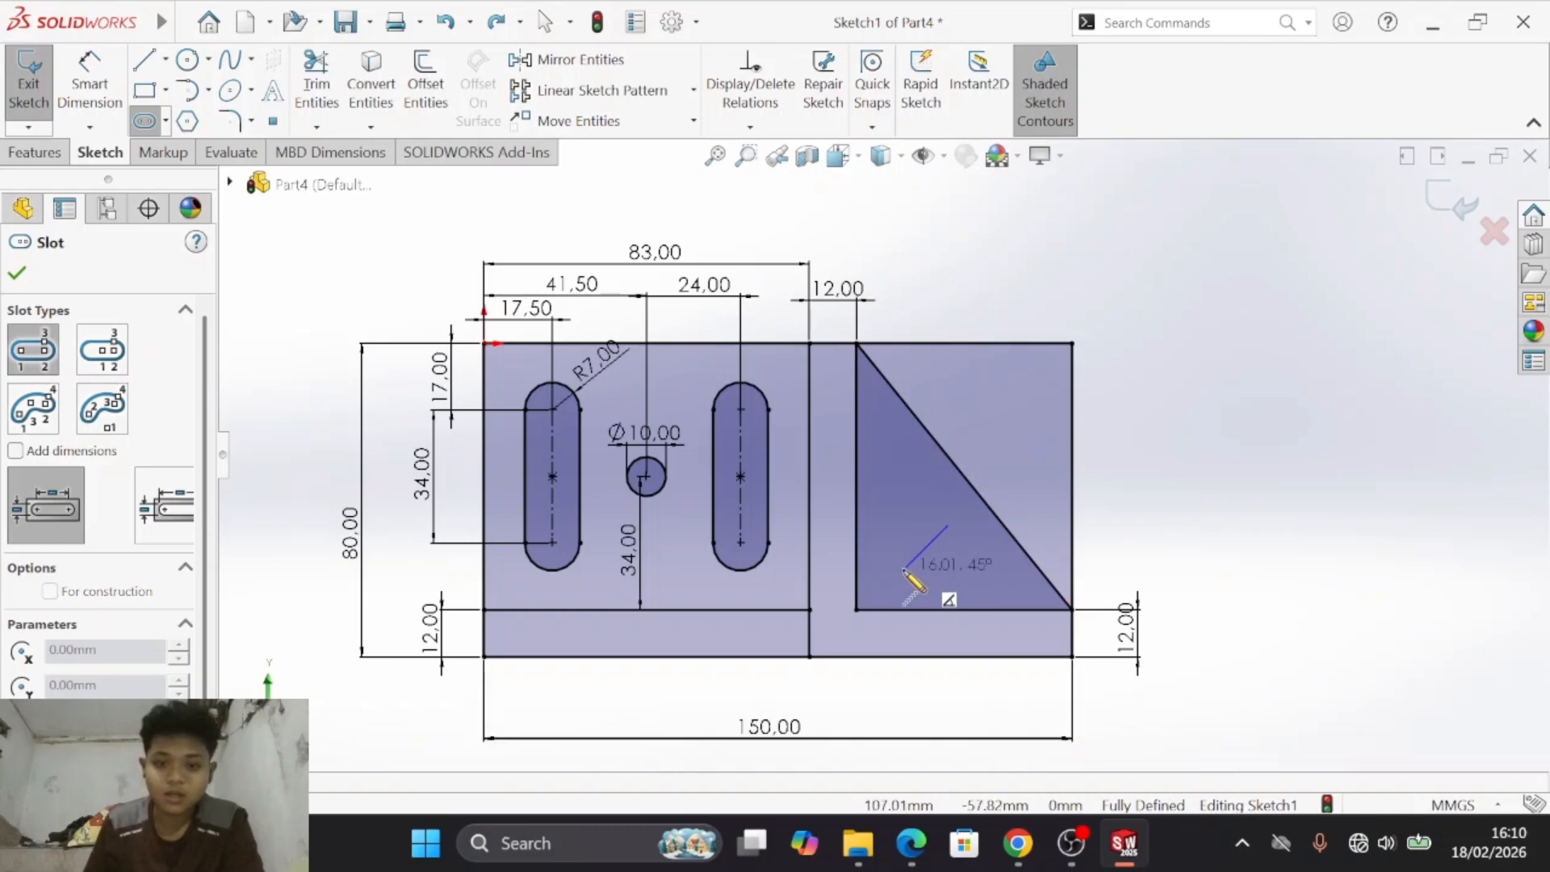
pyautogui.click(903, 569)
pyautogui.click(930, 565)
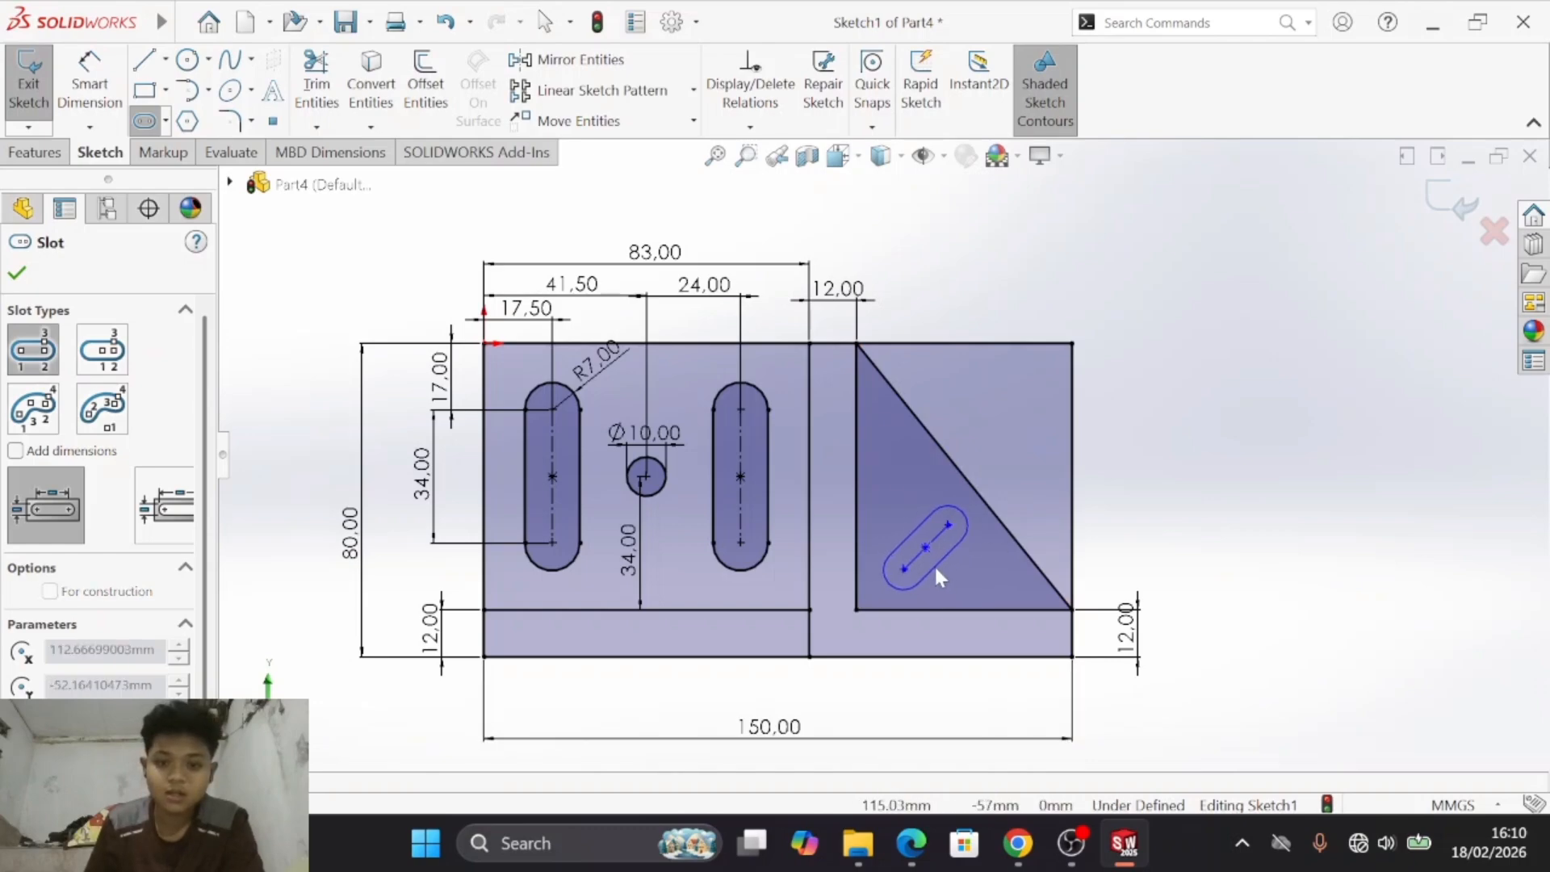
pyautogui.press('Escape')
# - Check drawing d) and set the inclined slot's end radius to 5 mm
pyautogui.hotkey('alt', 'Tab')
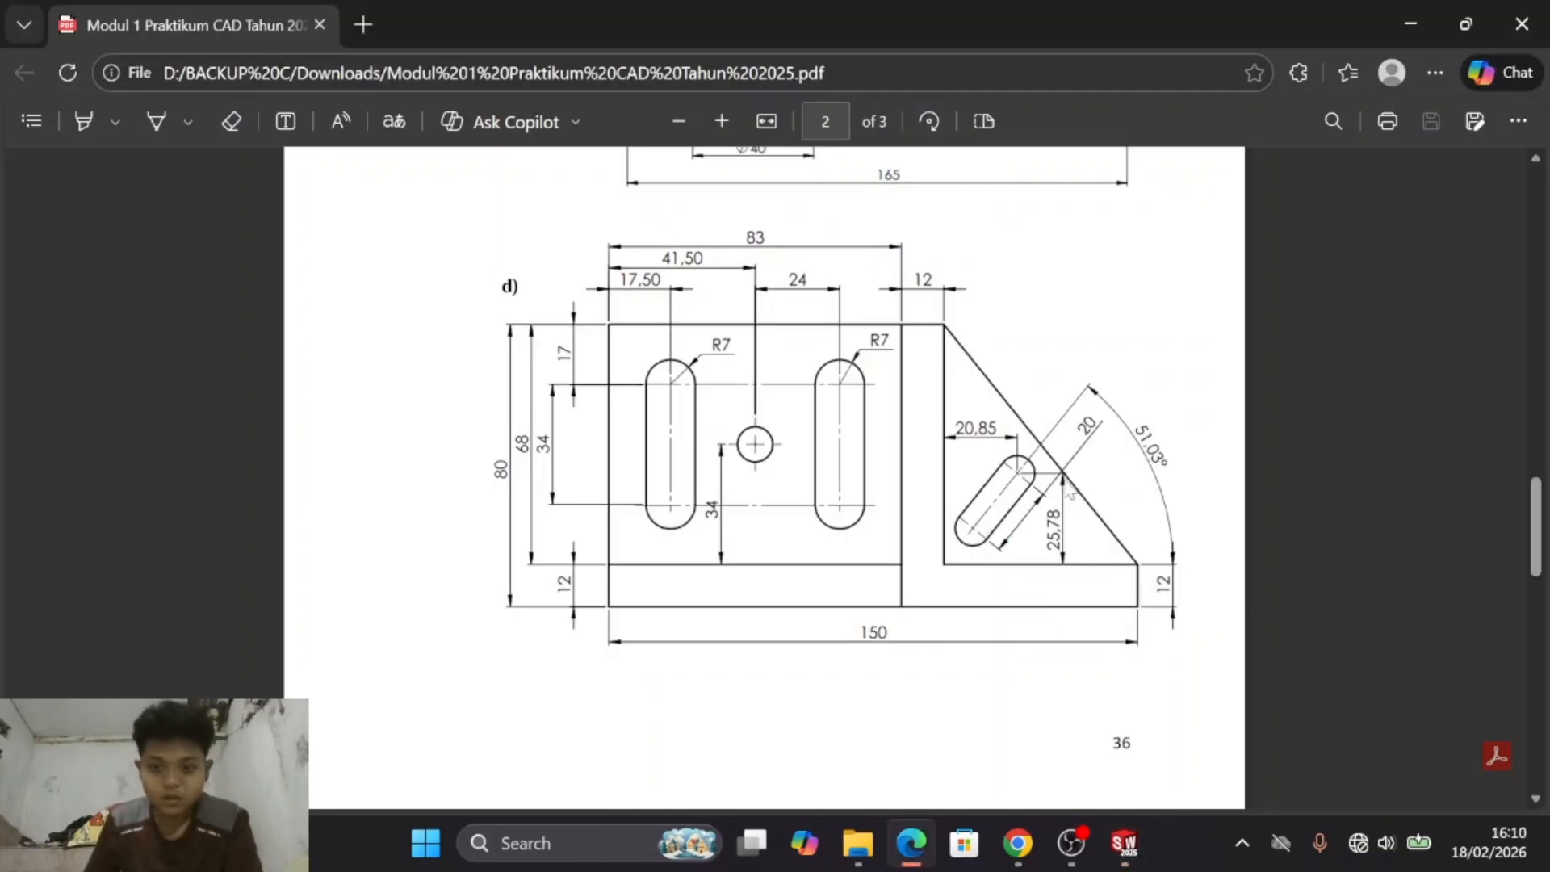
pyautogui.hotkey('alt', 'Tab')
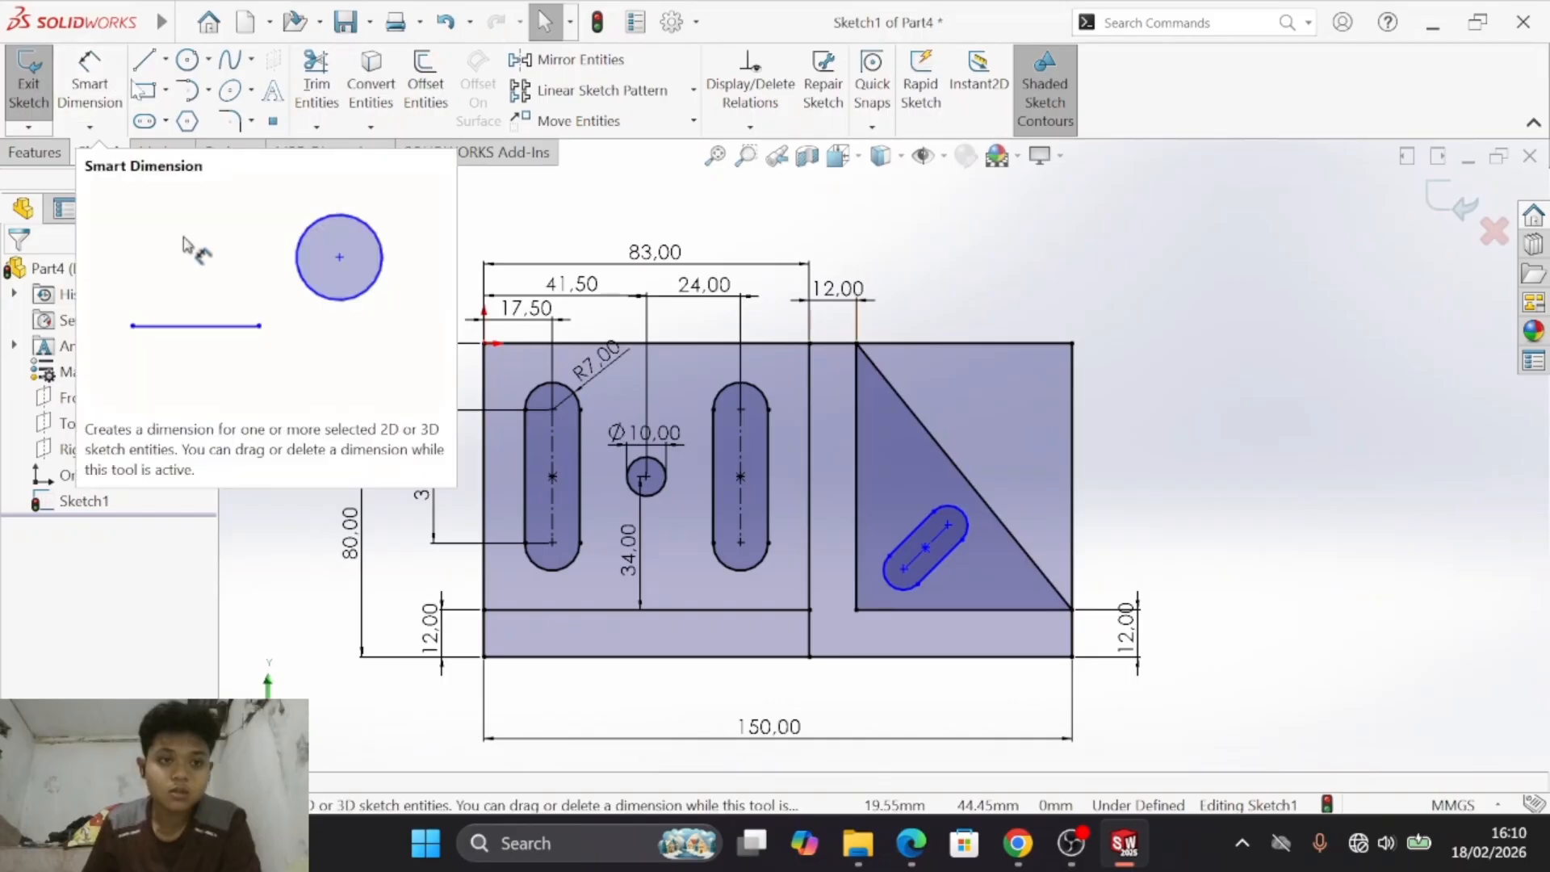
pyautogui.moveTo(146, 32)
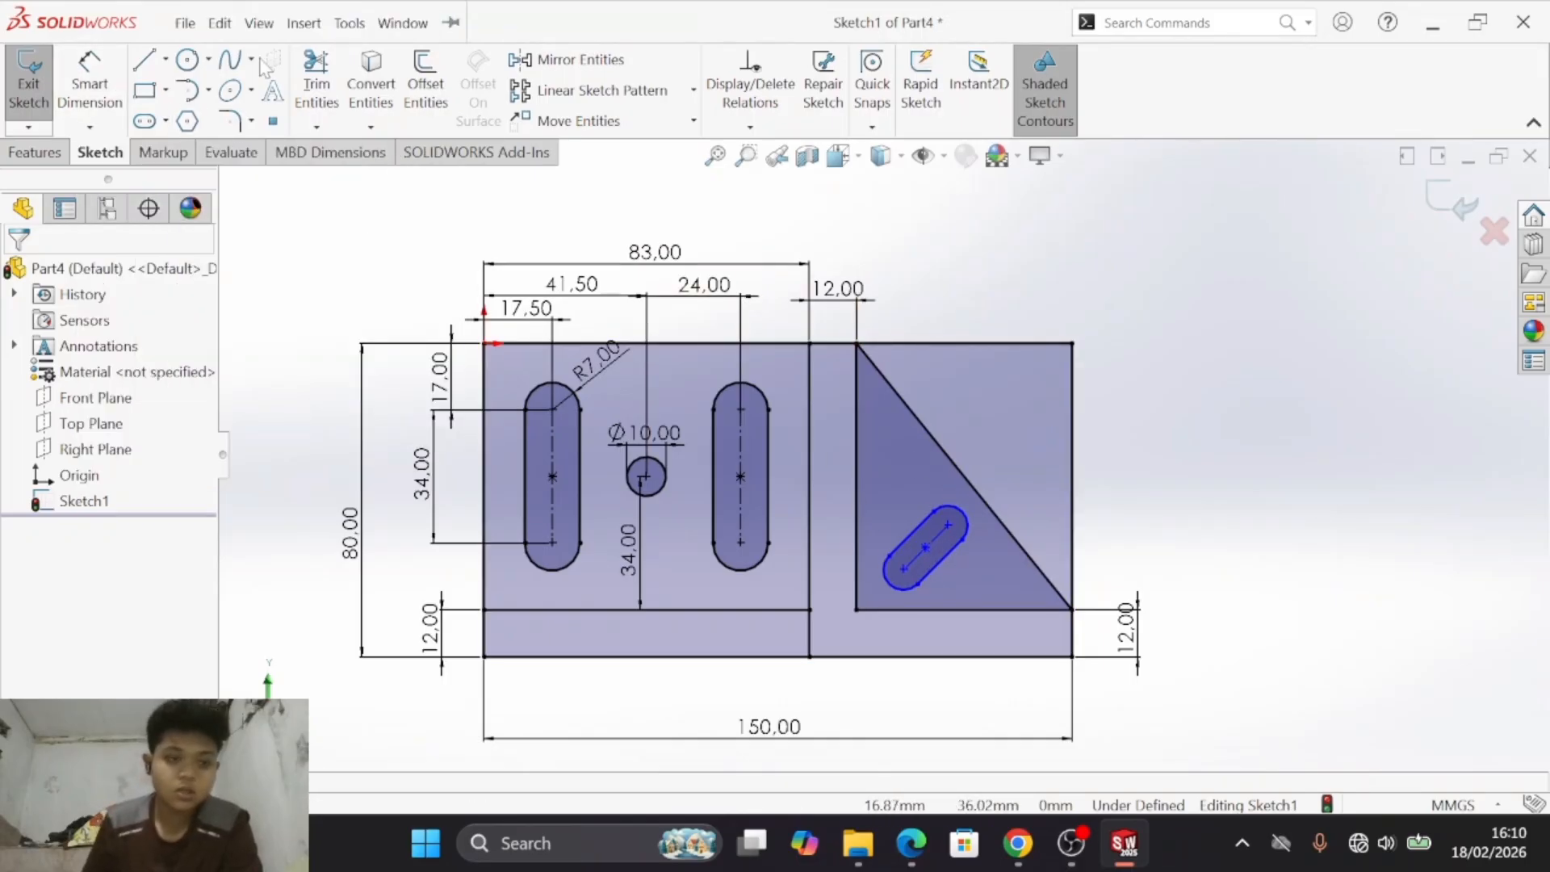
pyautogui.click(89, 80)
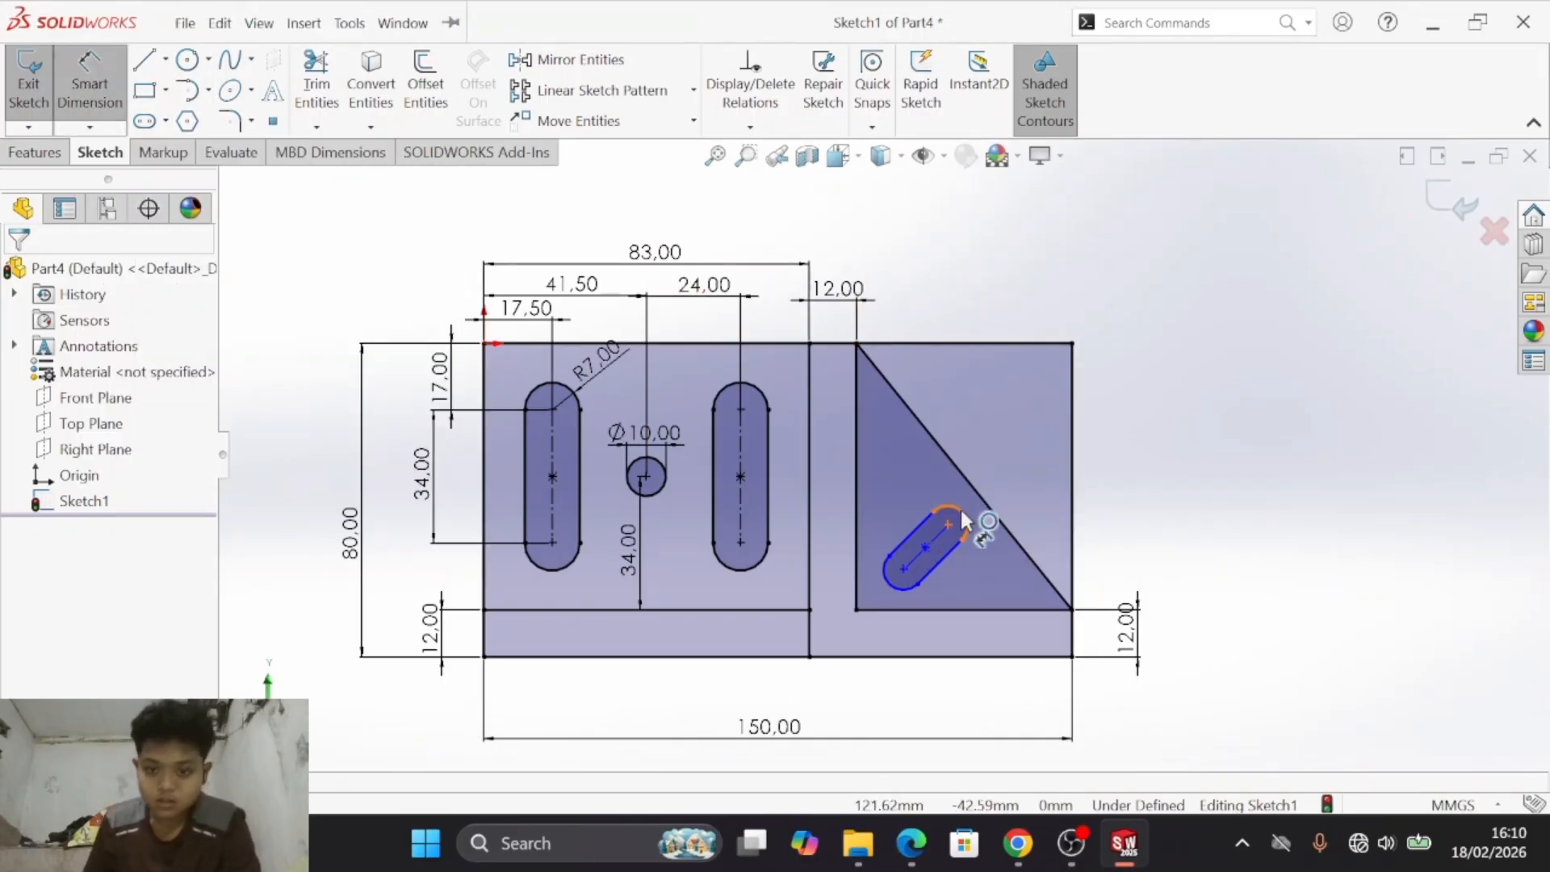
pyautogui.click(961, 509)
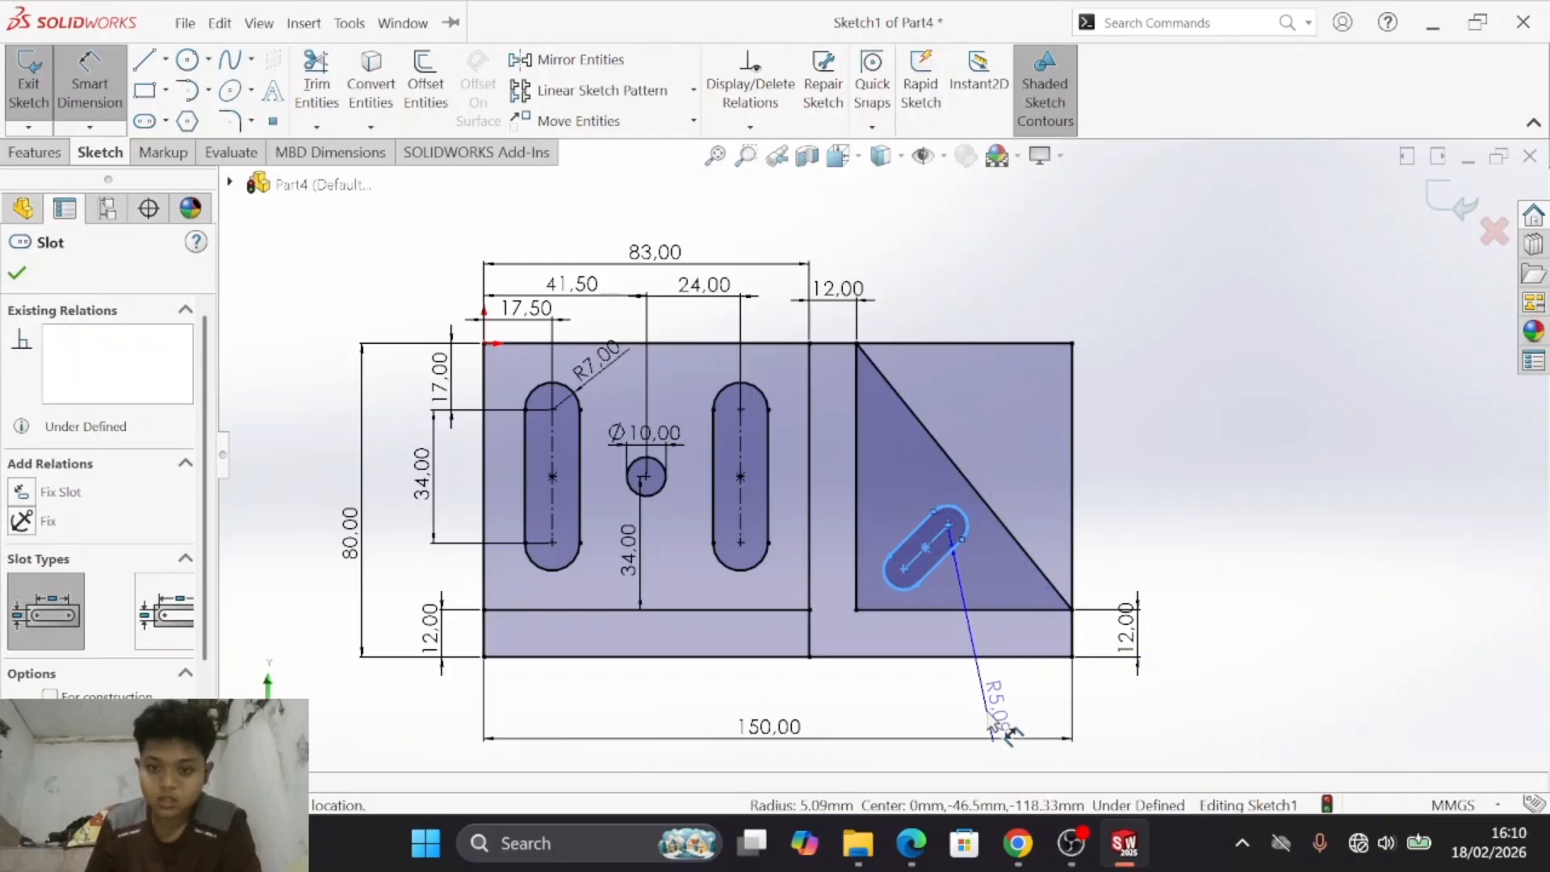
pyautogui.click(1112, 692)
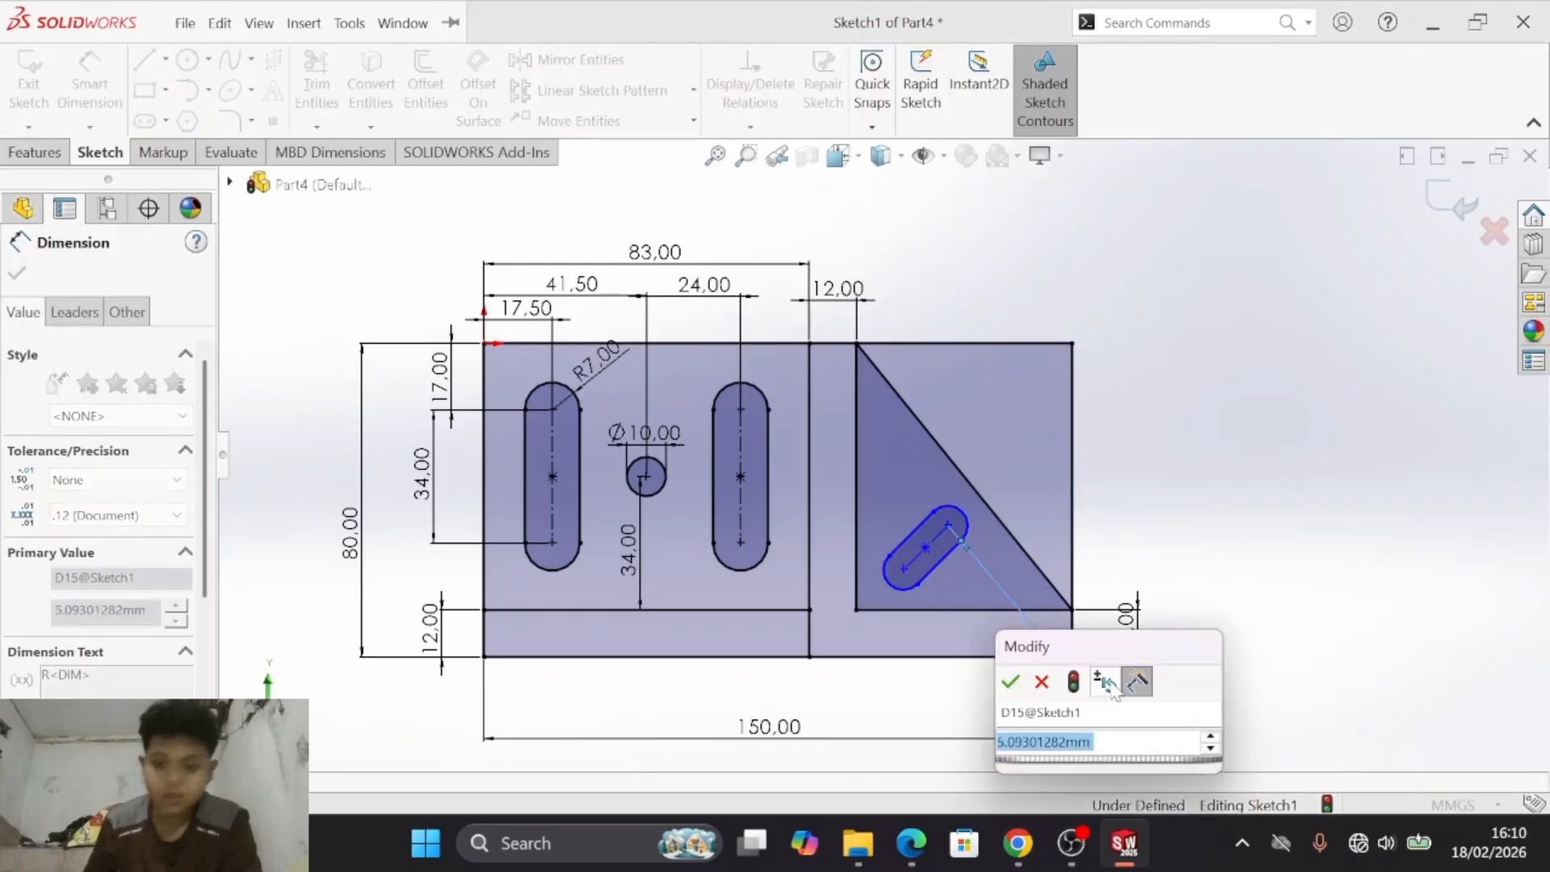
pyautogui.write('5')
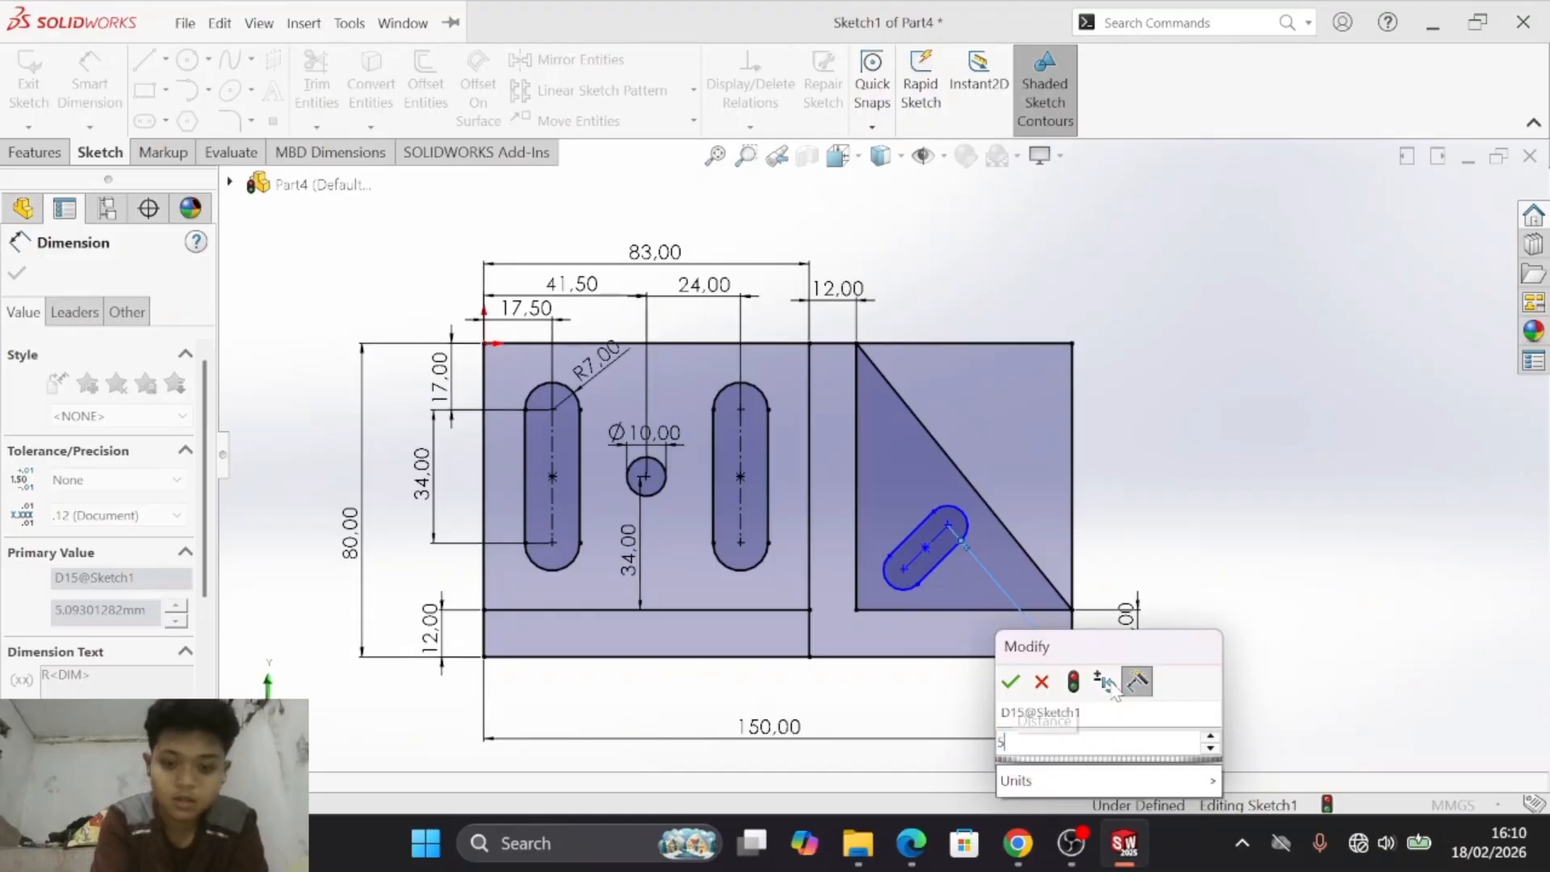
pyautogui.press('Return')
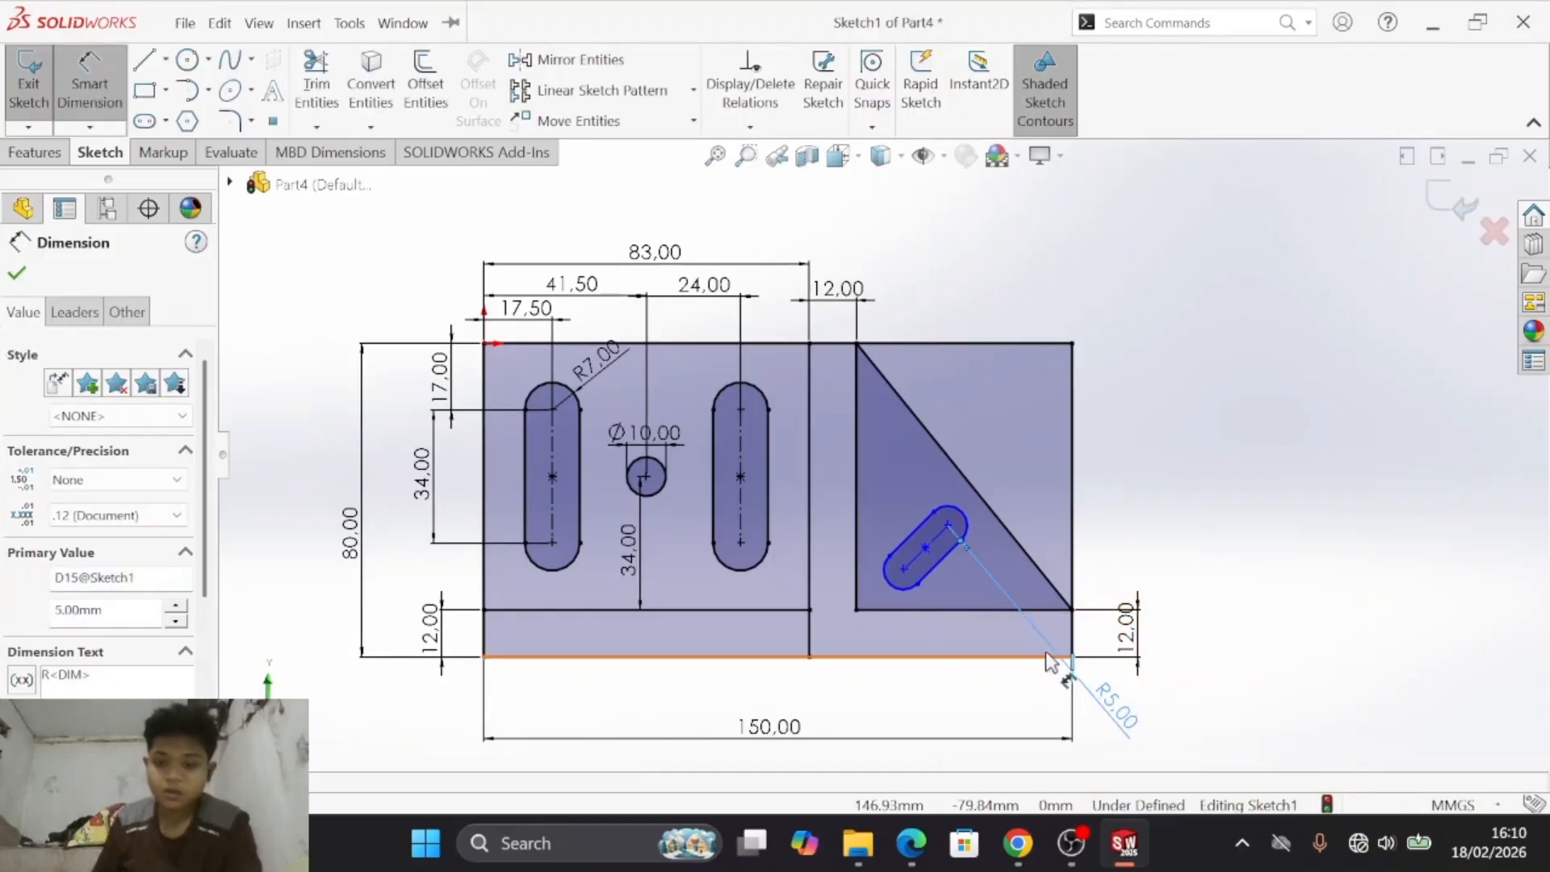
pyautogui.click(903, 588)
pyautogui.press('Escape')
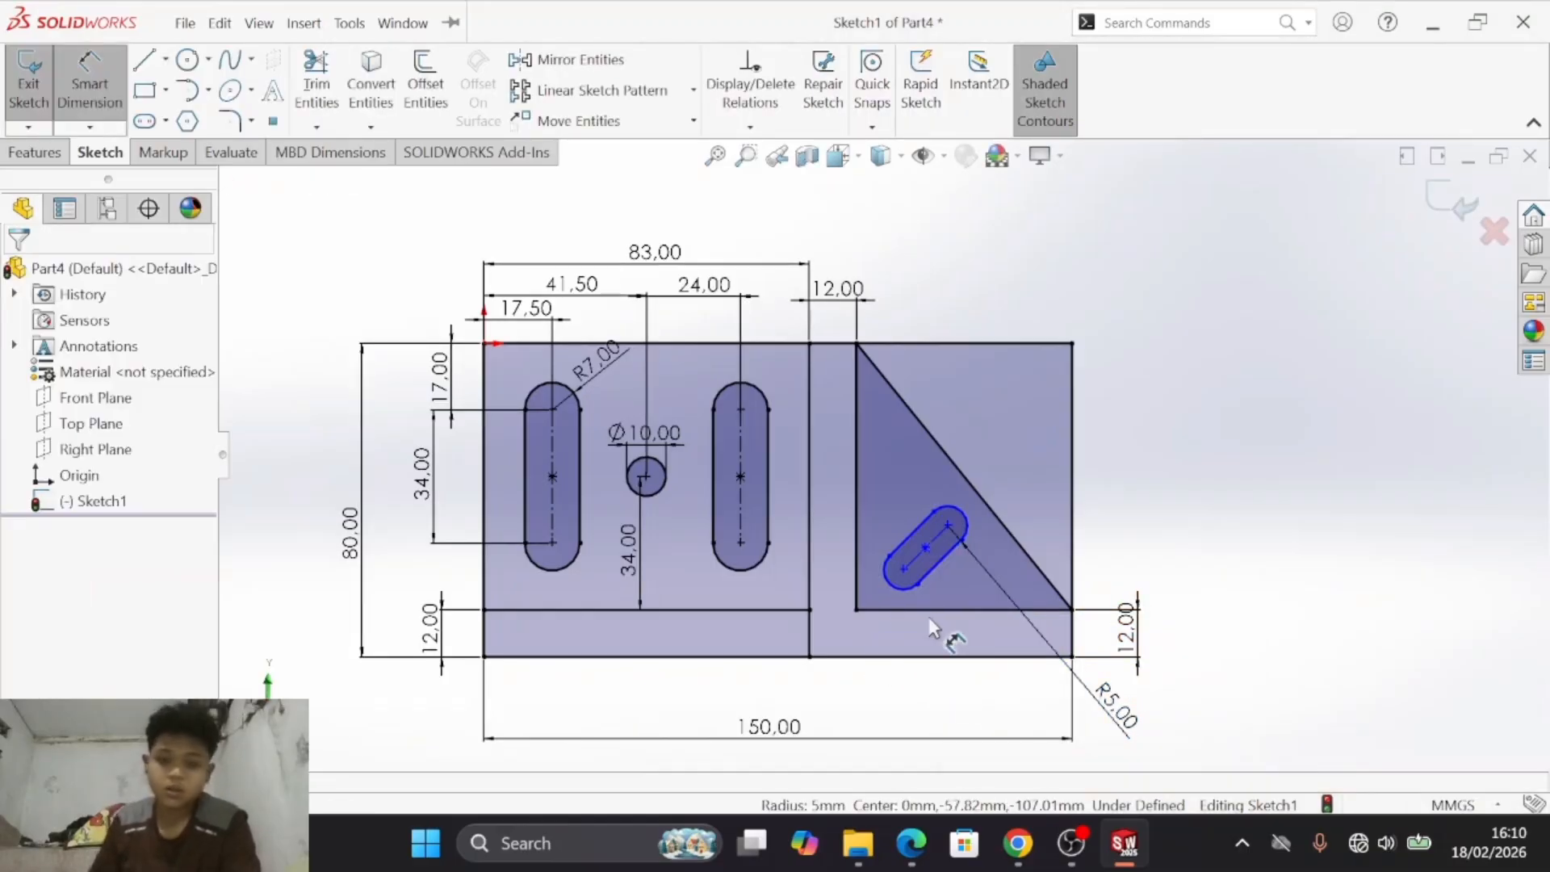
# - Set the inclined slot's centre-to-centre length to 20 mm as in drawing d), and move that dimension text clear of the slot
pyautogui.hotkey('alt', 'Tab')
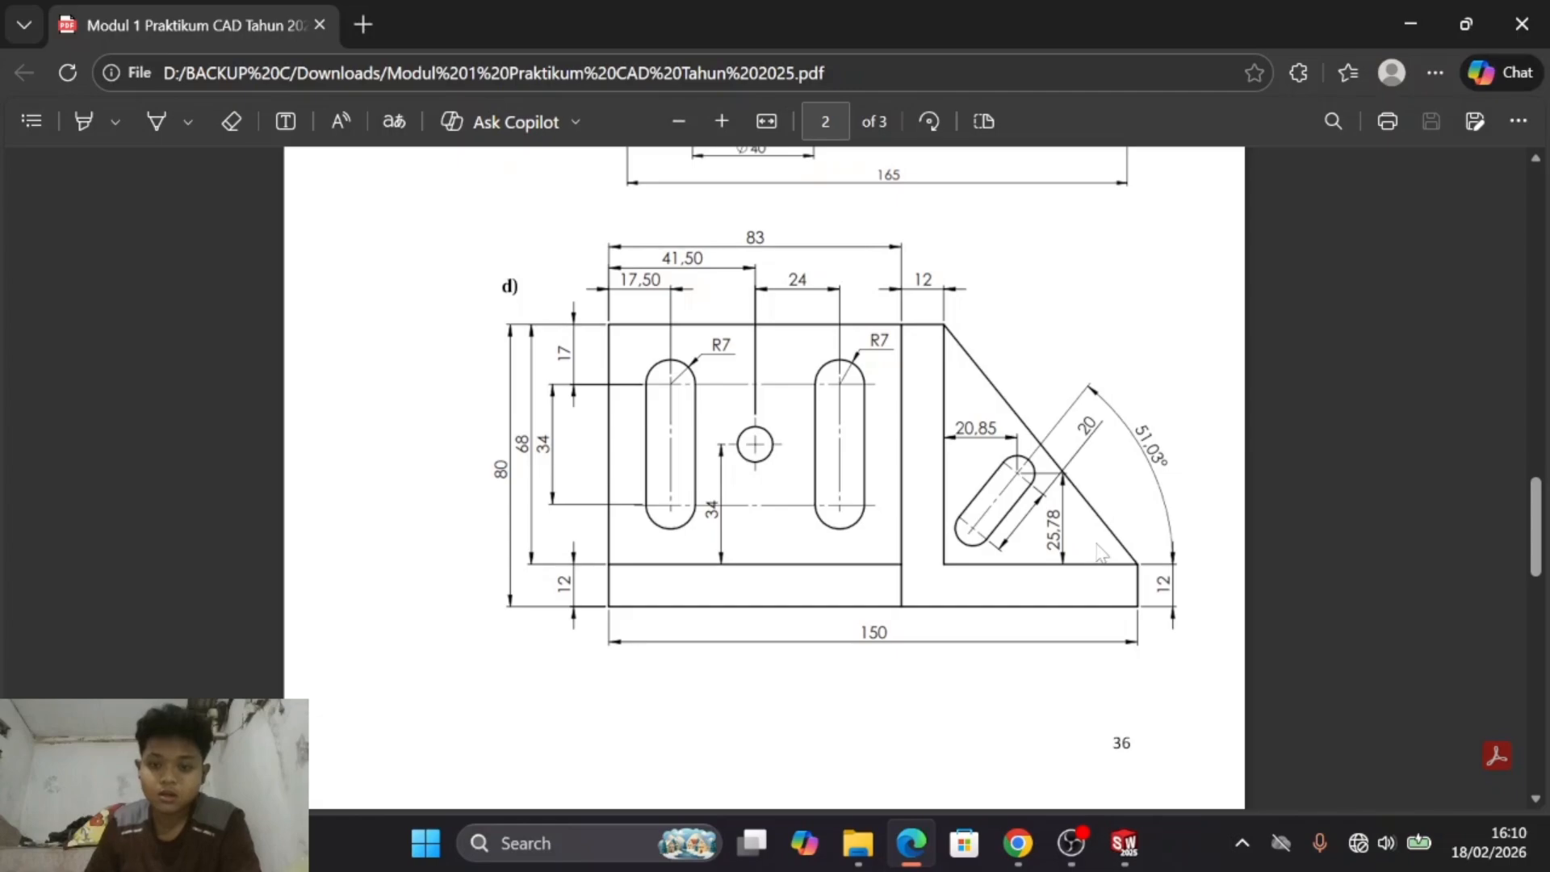
pyautogui.hotkey('alt', 'Tab')
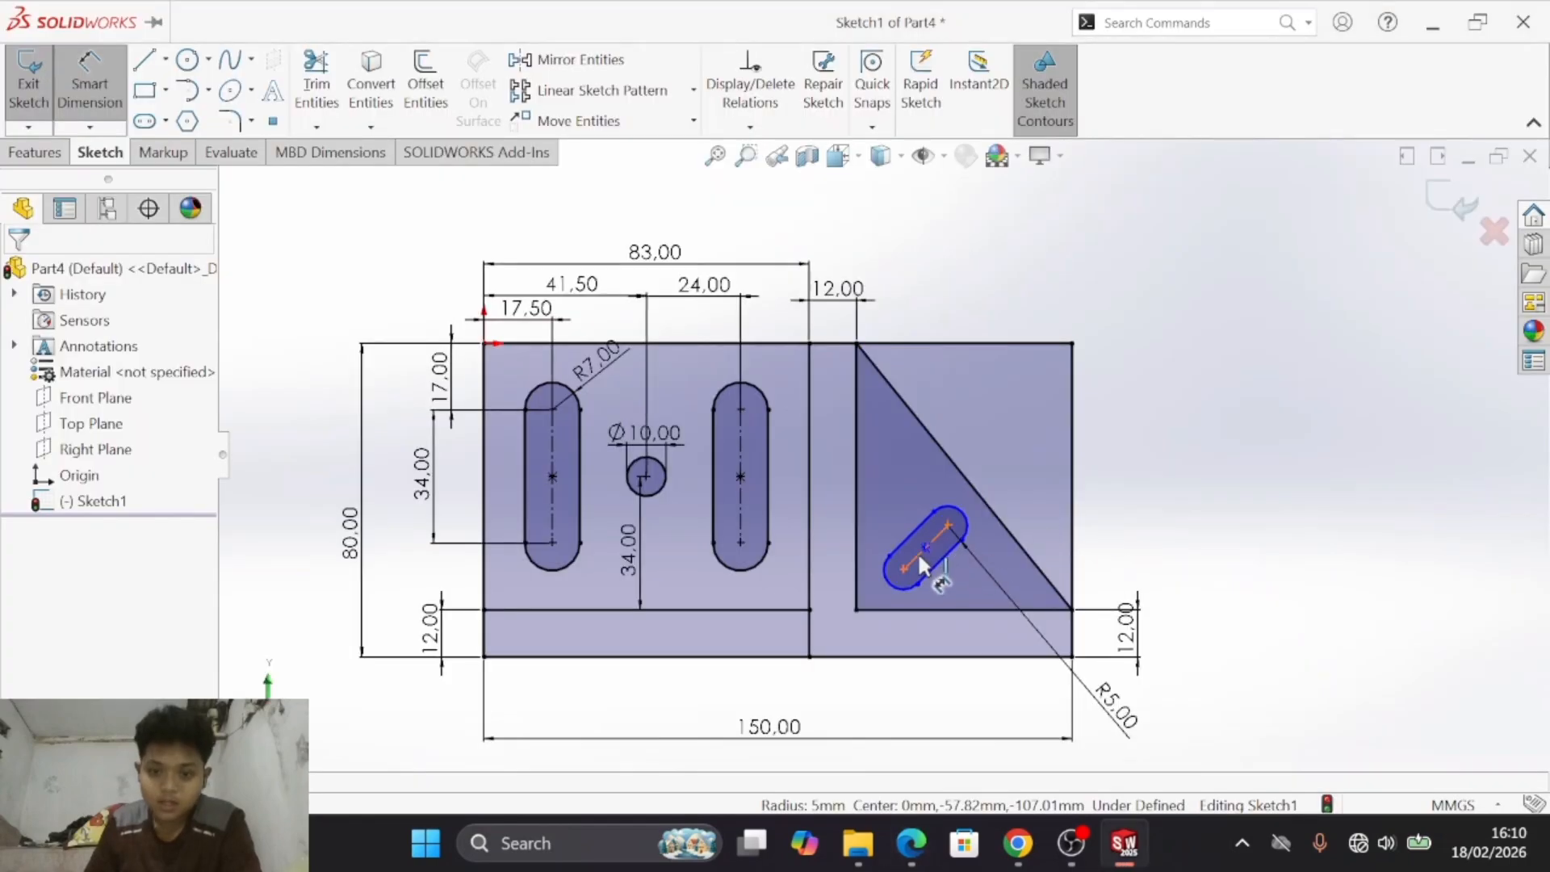
pyautogui.click(918, 556)
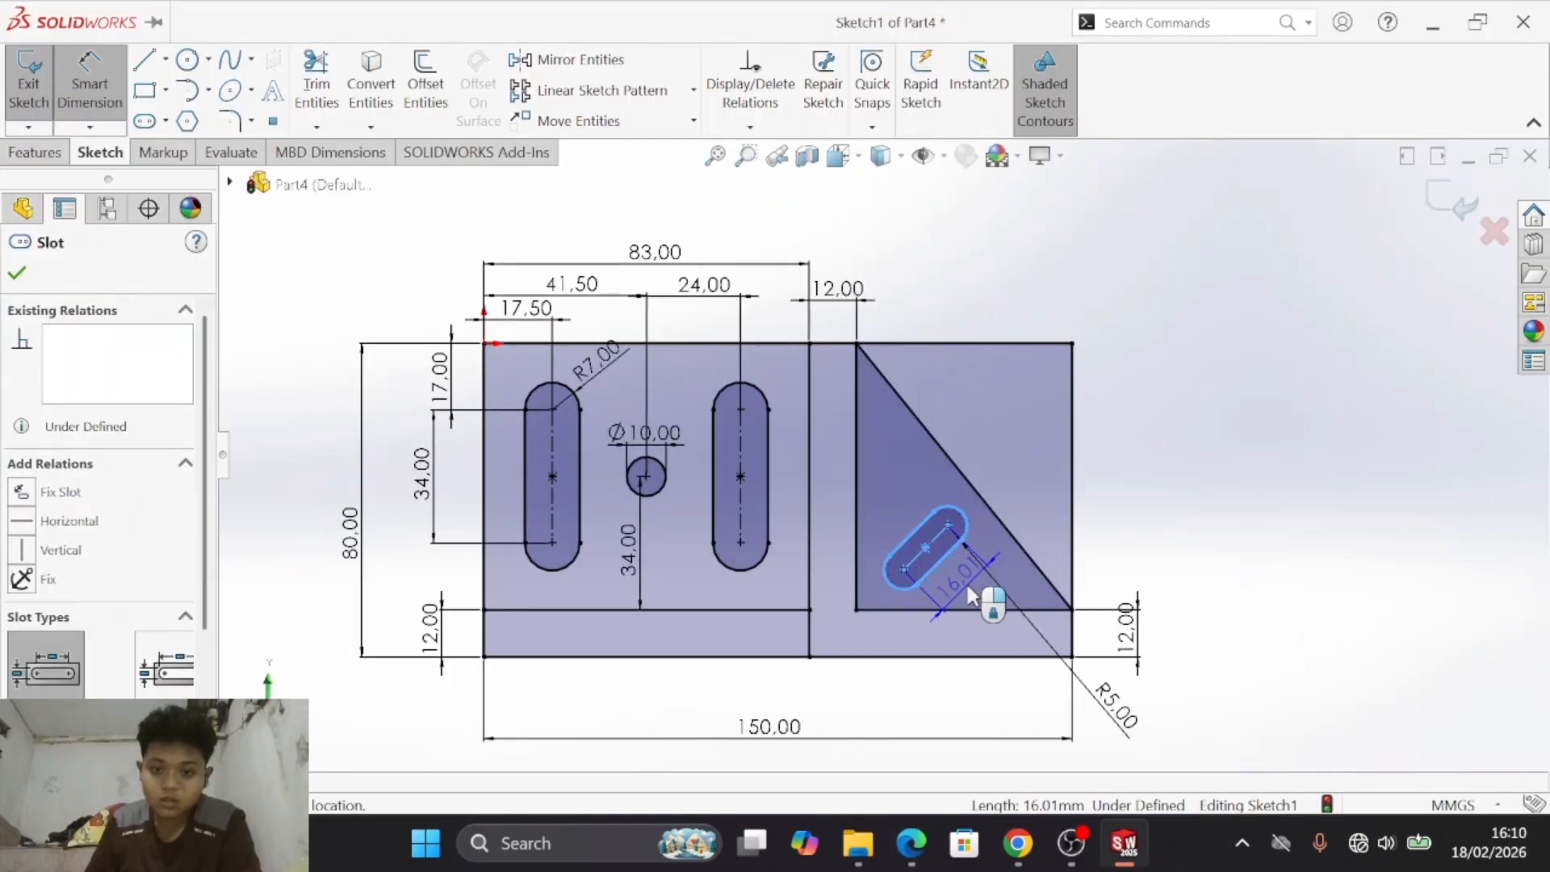
pyautogui.click(1010, 622)
pyautogui.write('20')
pyautogui.press('Return')
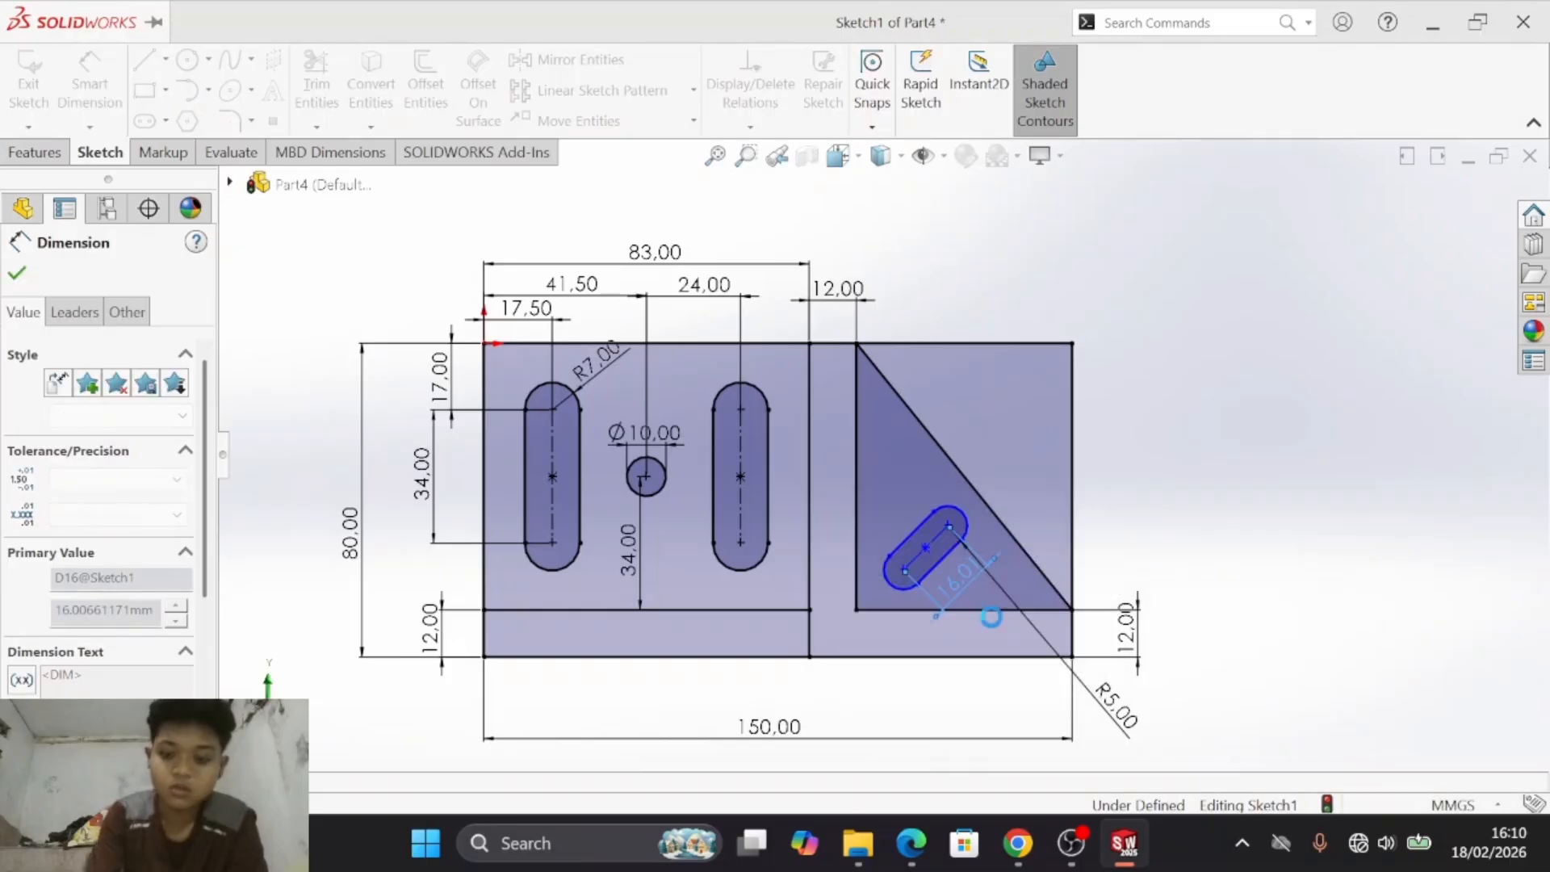
pyautogui.press('Escape')
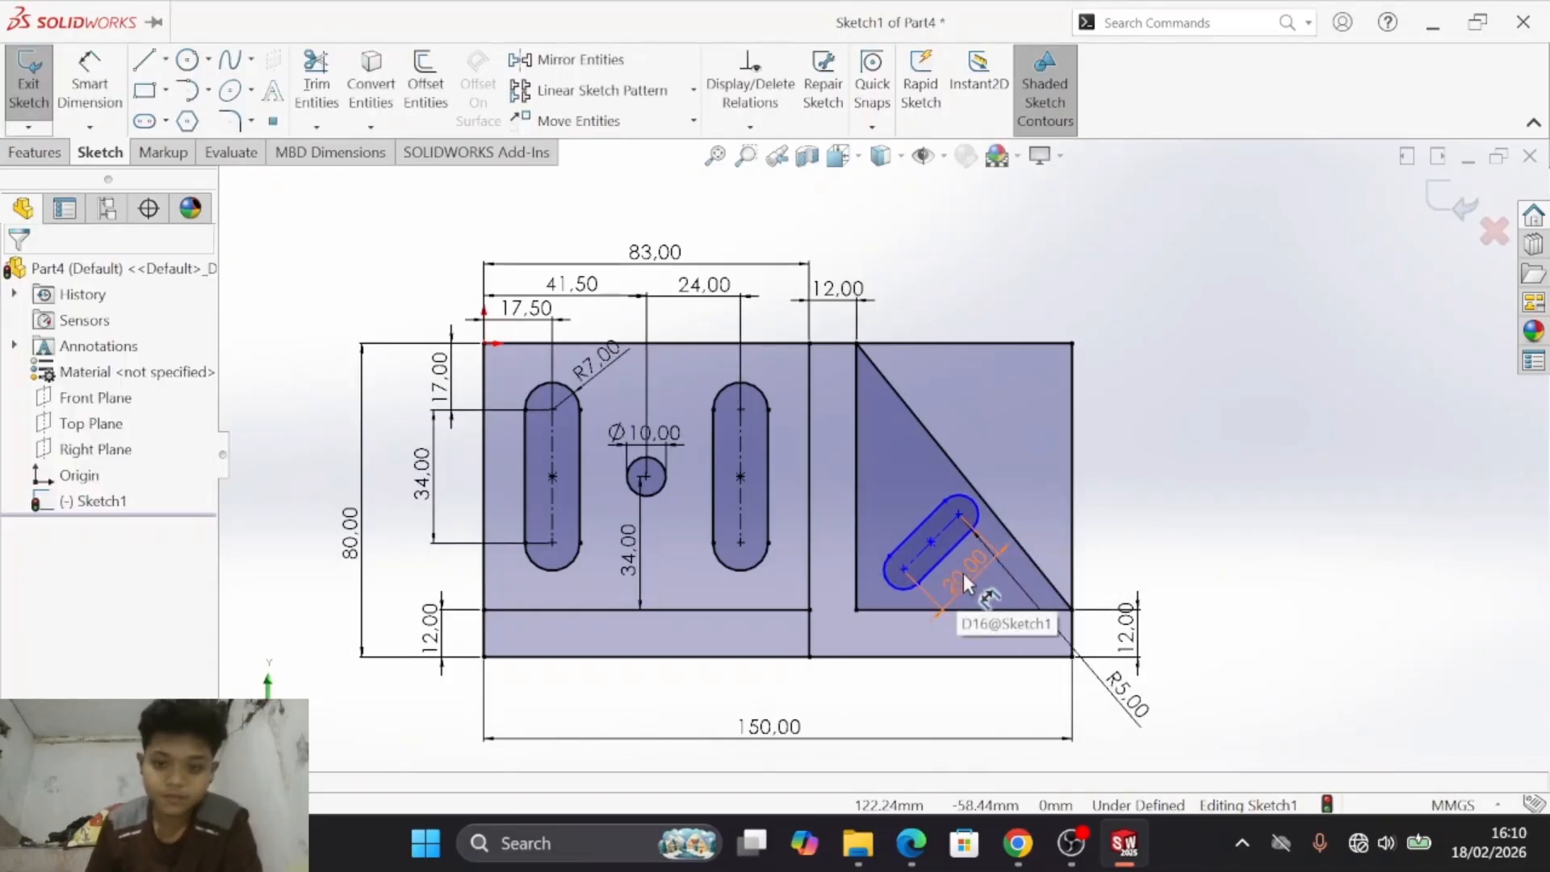
pyautogui.moveTo(962, 574); pyautogui.dragTo(1058, 478)
pyautogui.click(1231, 453)
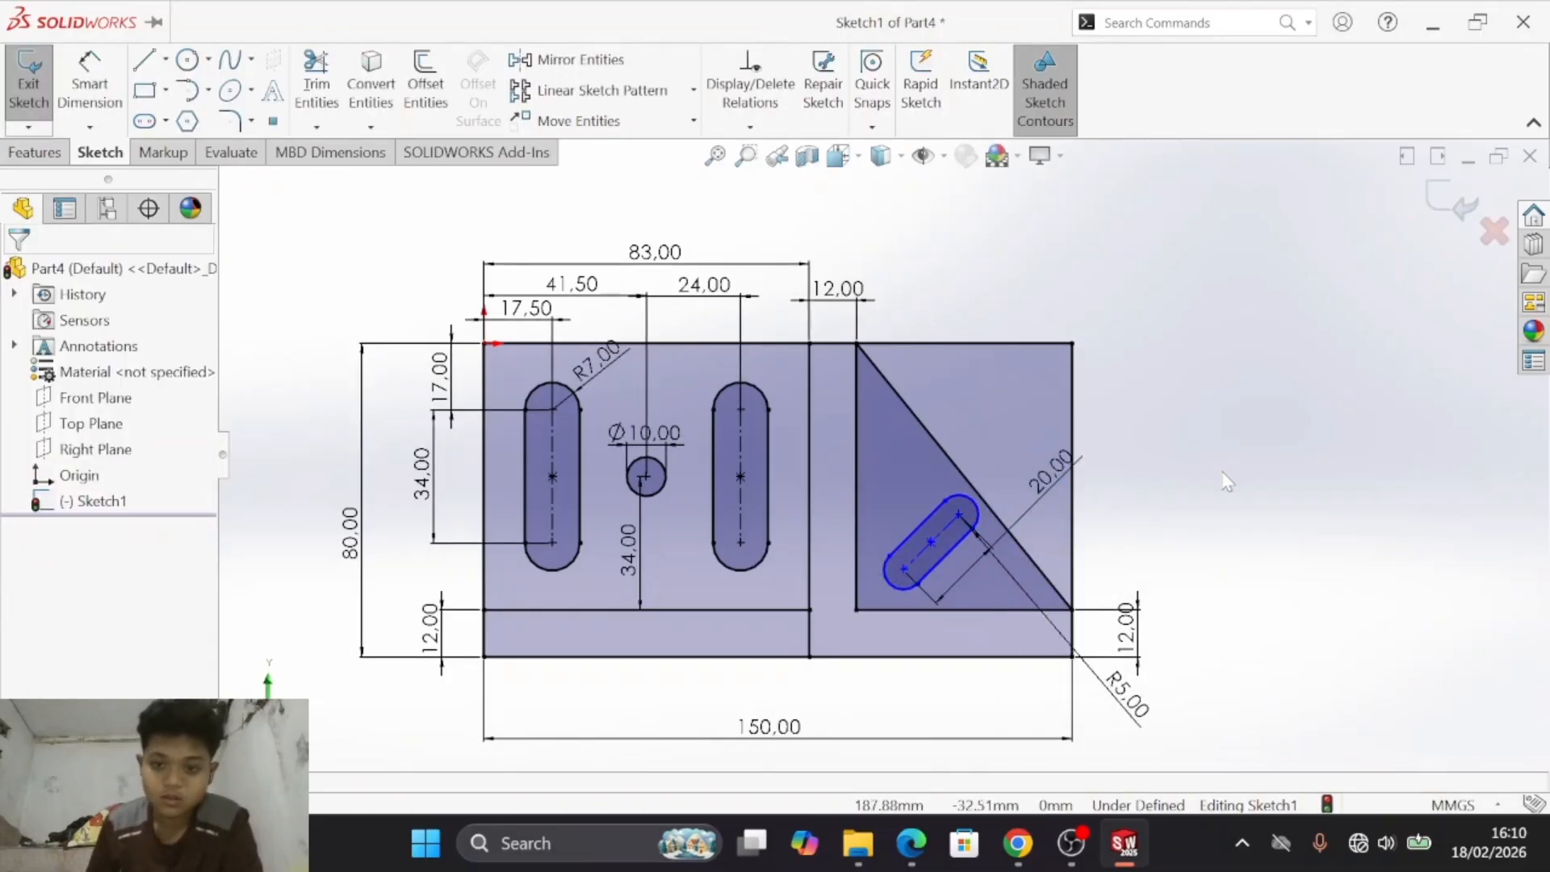
# - Set the angle between the inclined slot's centreline and the triangle's base to 51.03°, checking it against drawing d)
pyautogui.hotkey('alt', 'Tab')
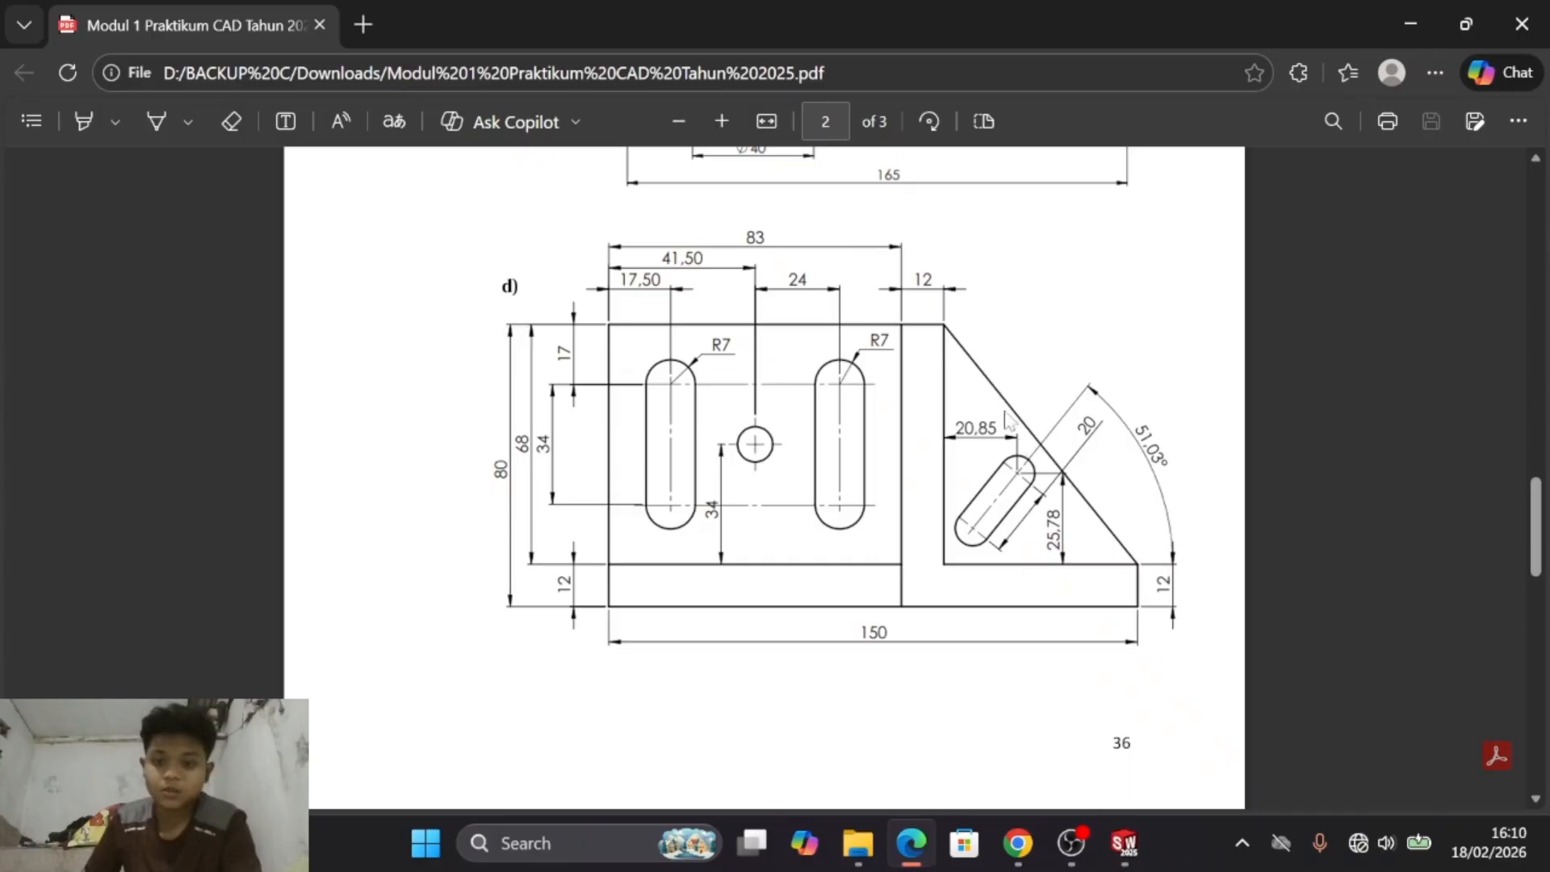
pyautogui.hotkey('alt', 'Tab')
pyautogui.hotkey('alt', 'Tab')
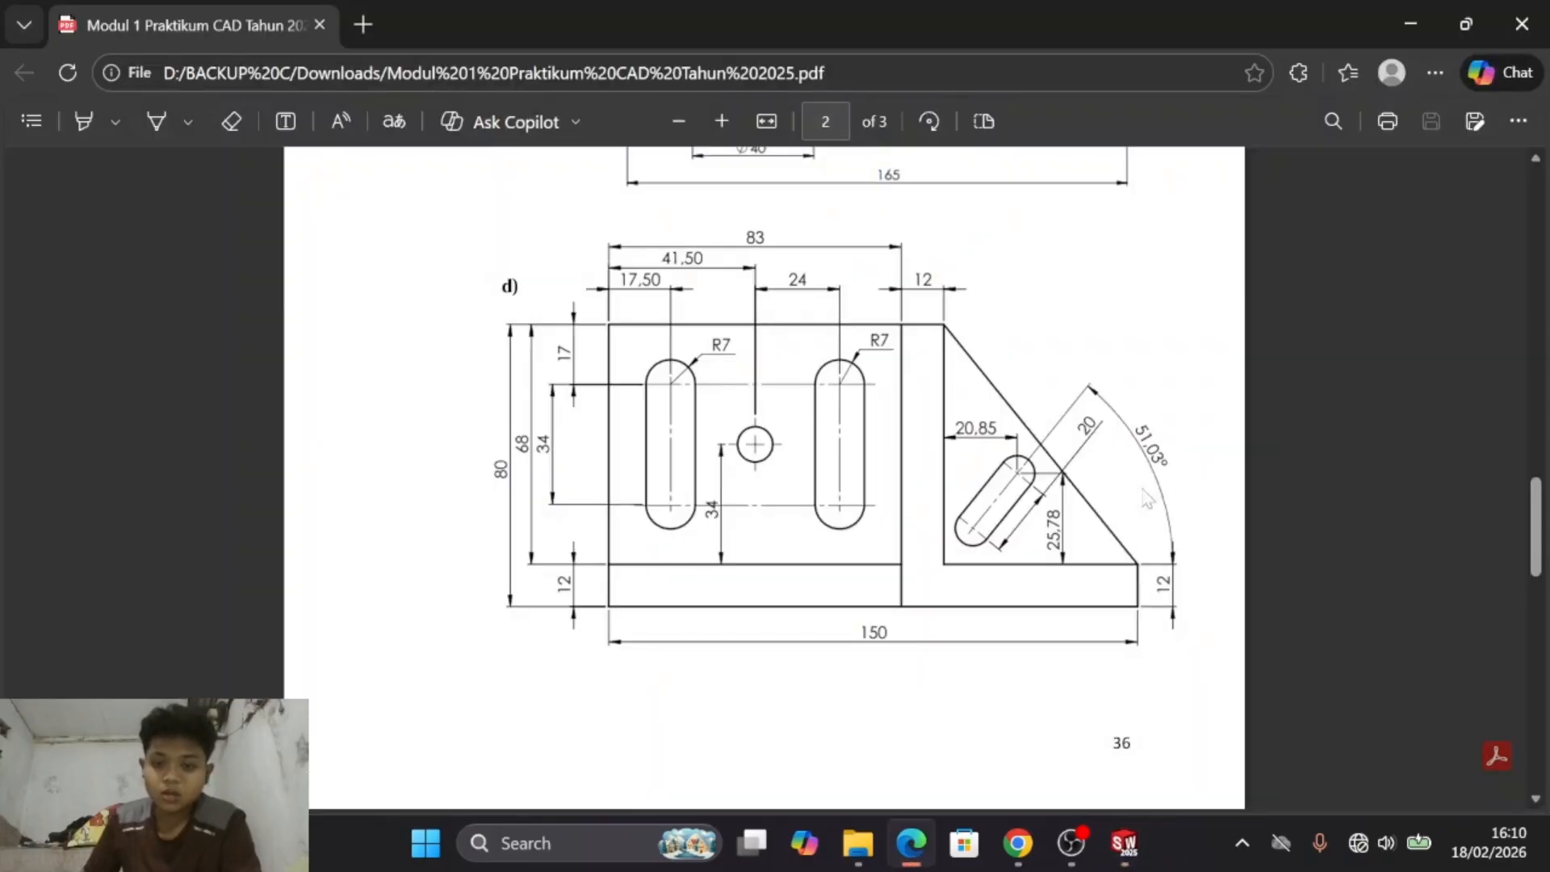
pyautogui.hotkey('alt', 'Tab')
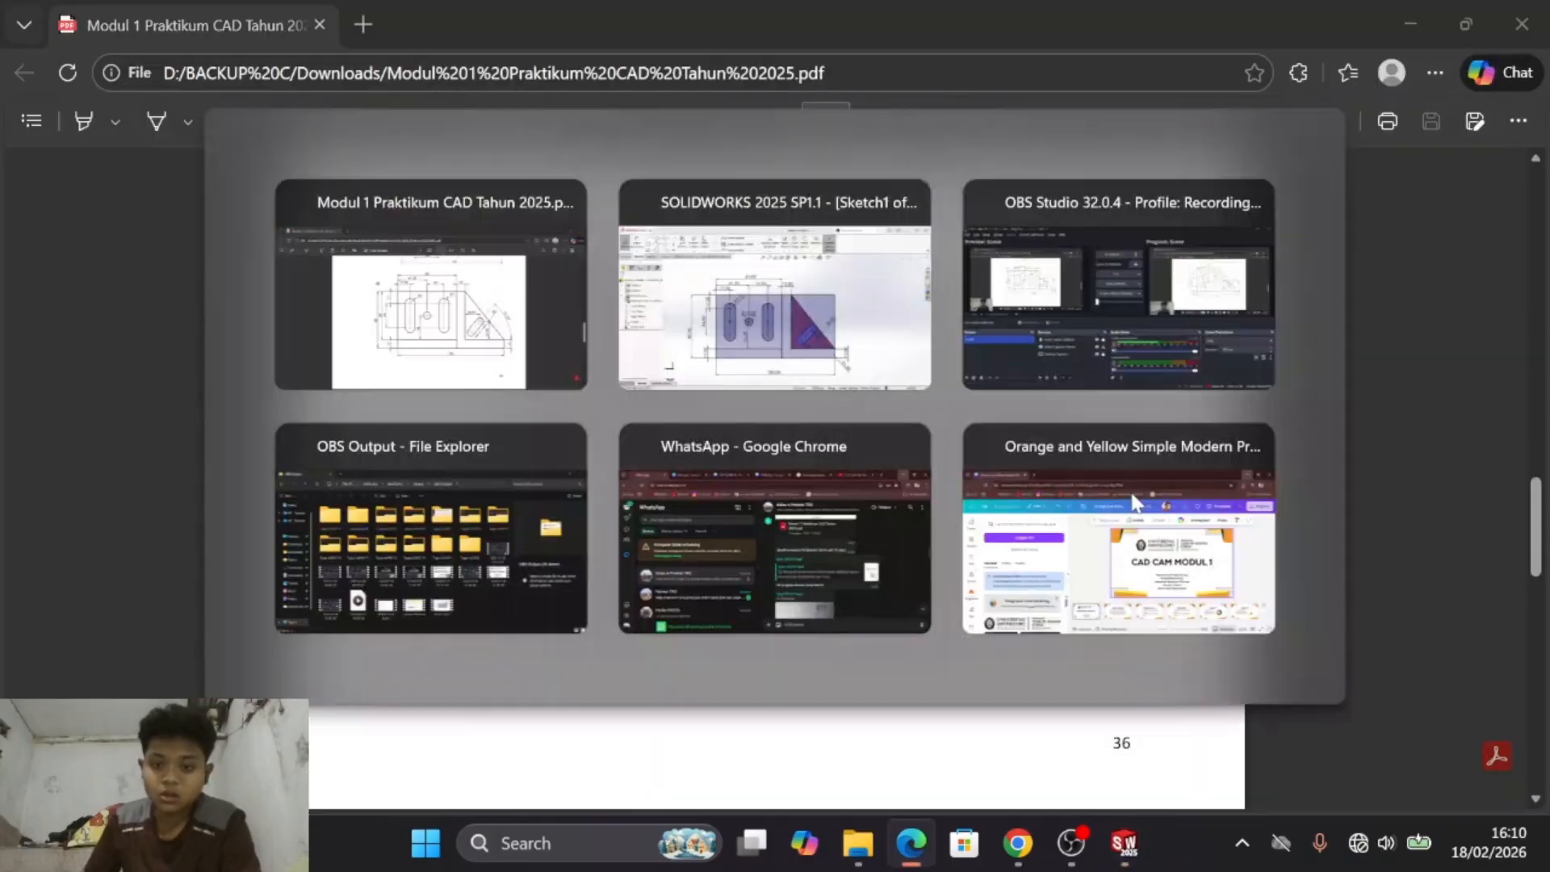
pyautogui.click(81, 80)
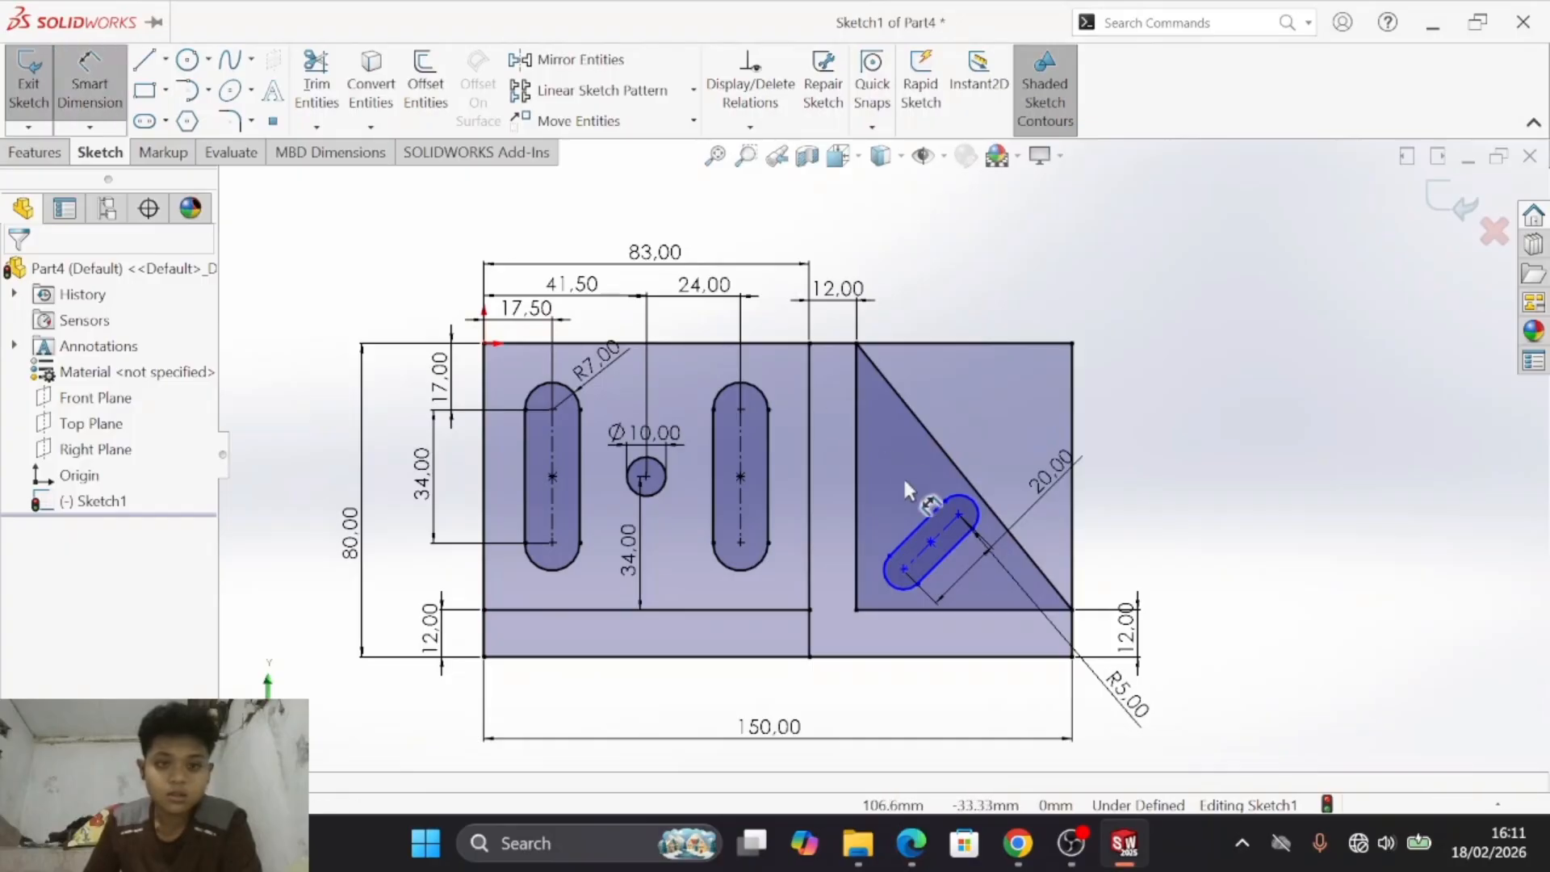
pyautogui.click(959, 587)
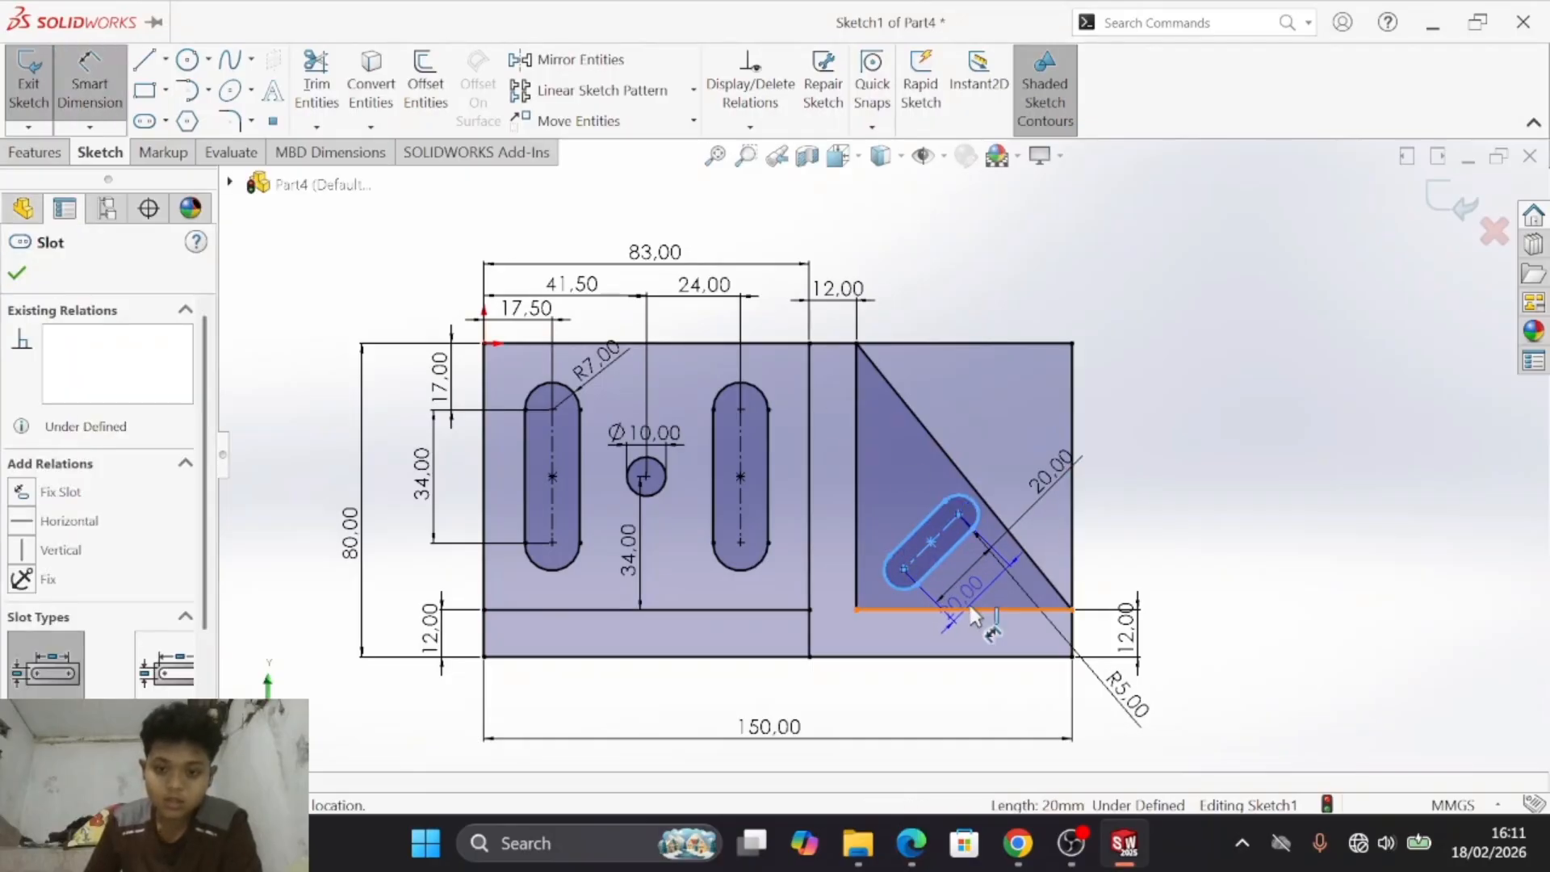
pyautogui.click(972, 611)
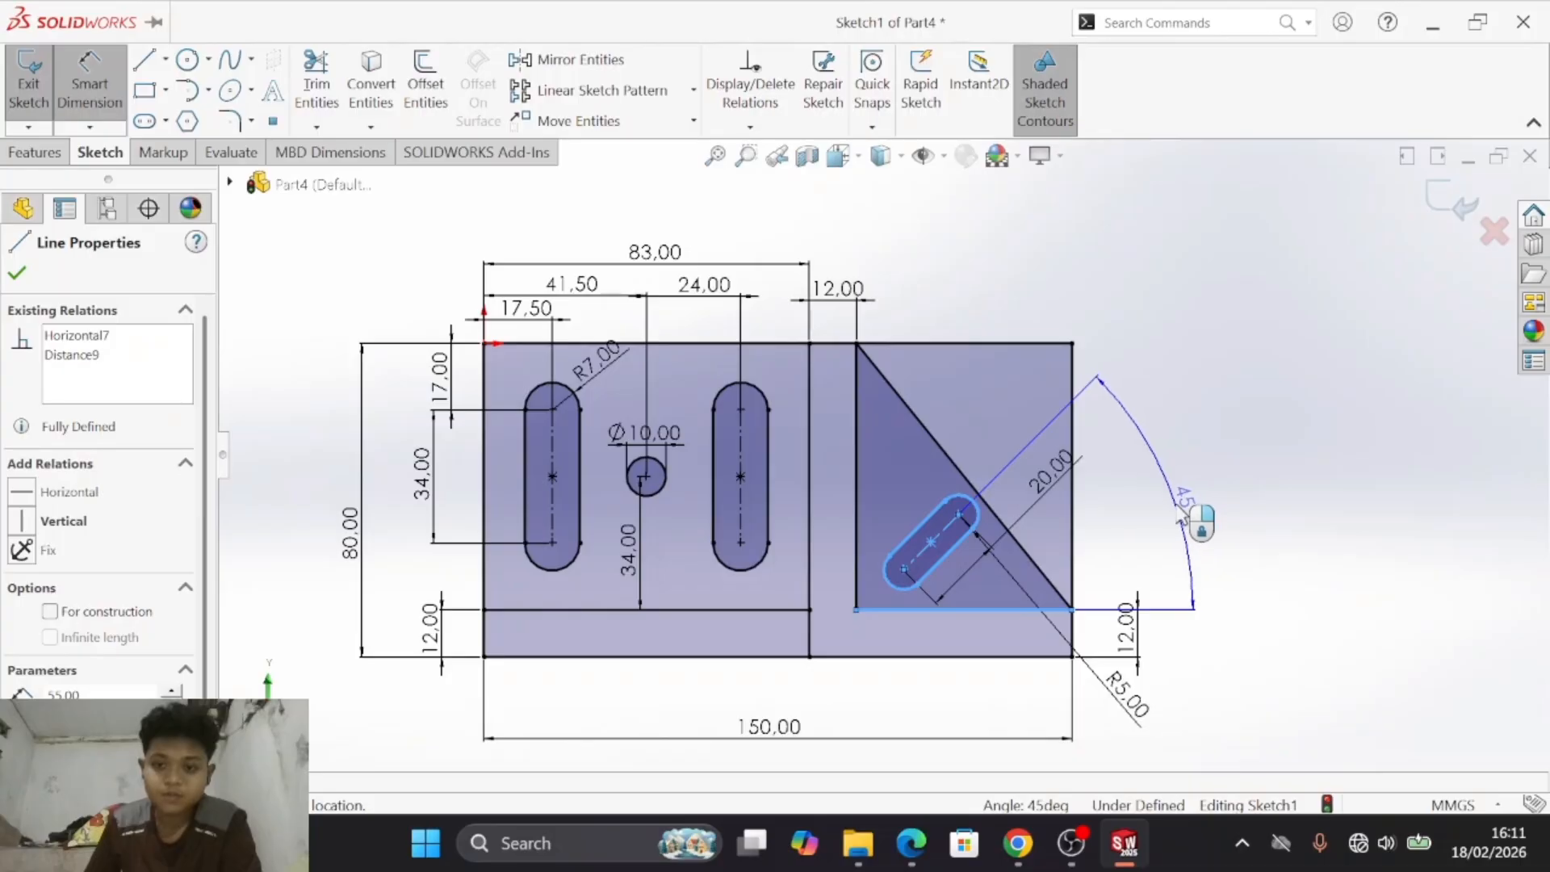
pyautogui.click(1198, 518)
pyautogui.hotkey('alt', 'Tab')
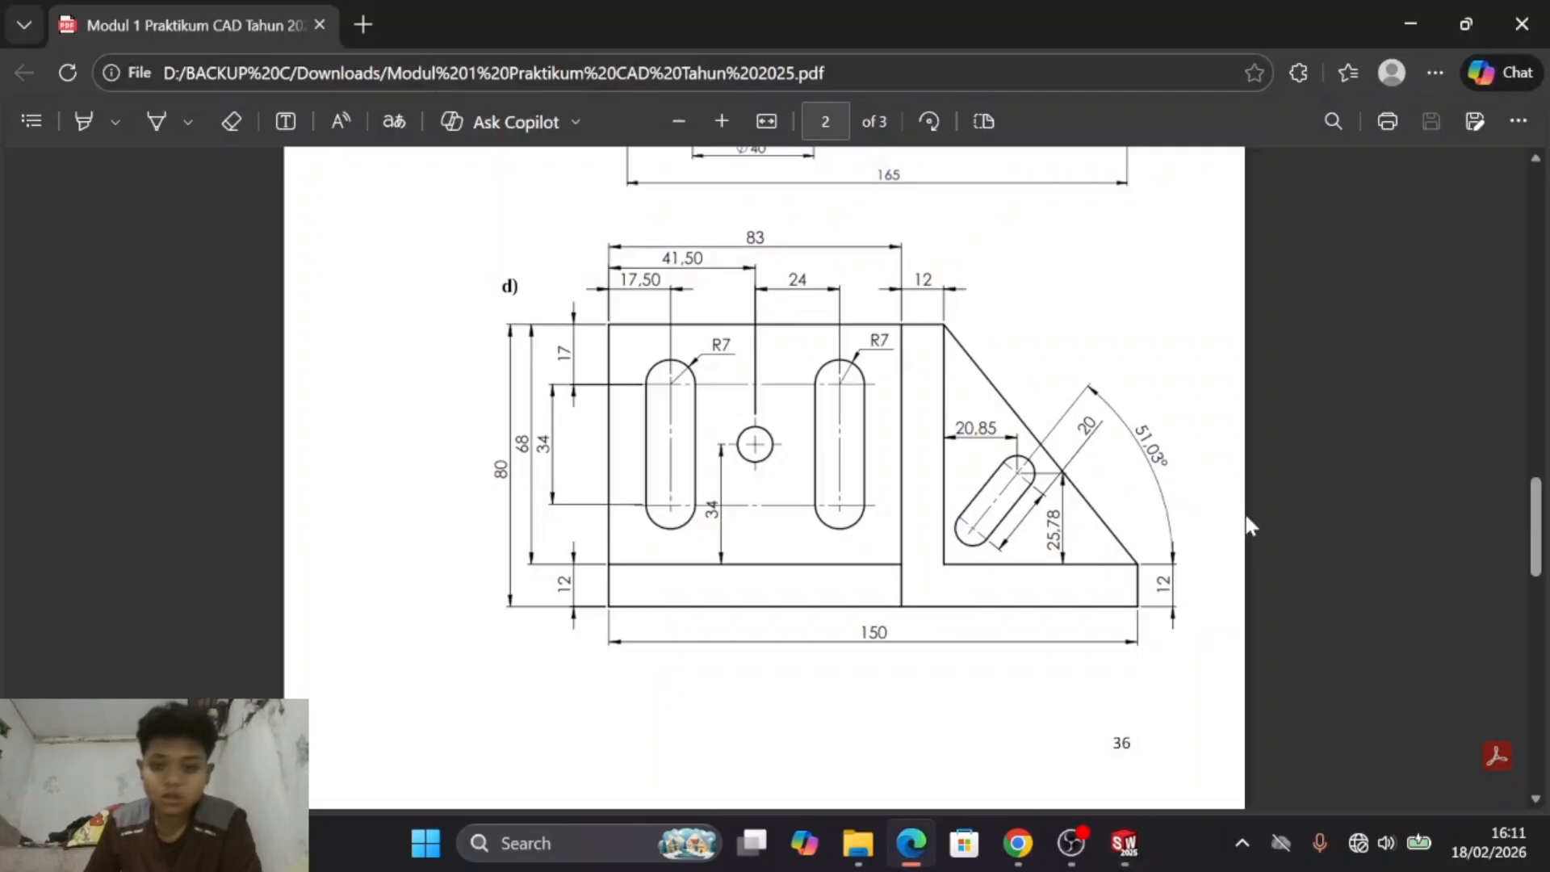
pyautogui.hotkey('alt', 'Tab')
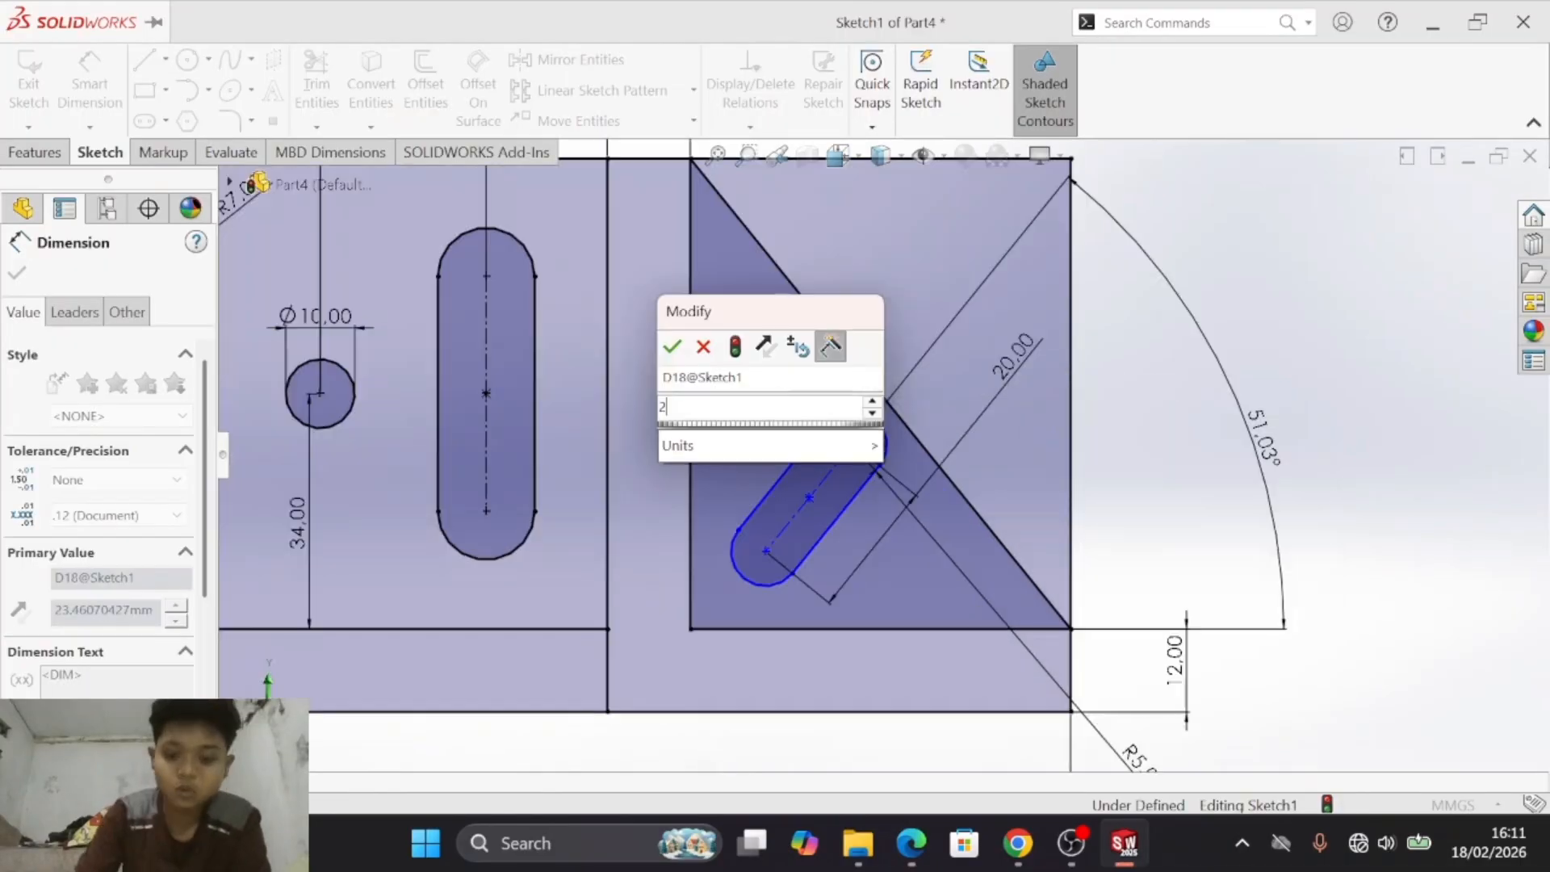
# - Set the horizontal distance from the triangle's vertical edge to the inclined slot's upper arc centre to 20.85 mm
pyautogui.write('20.9')
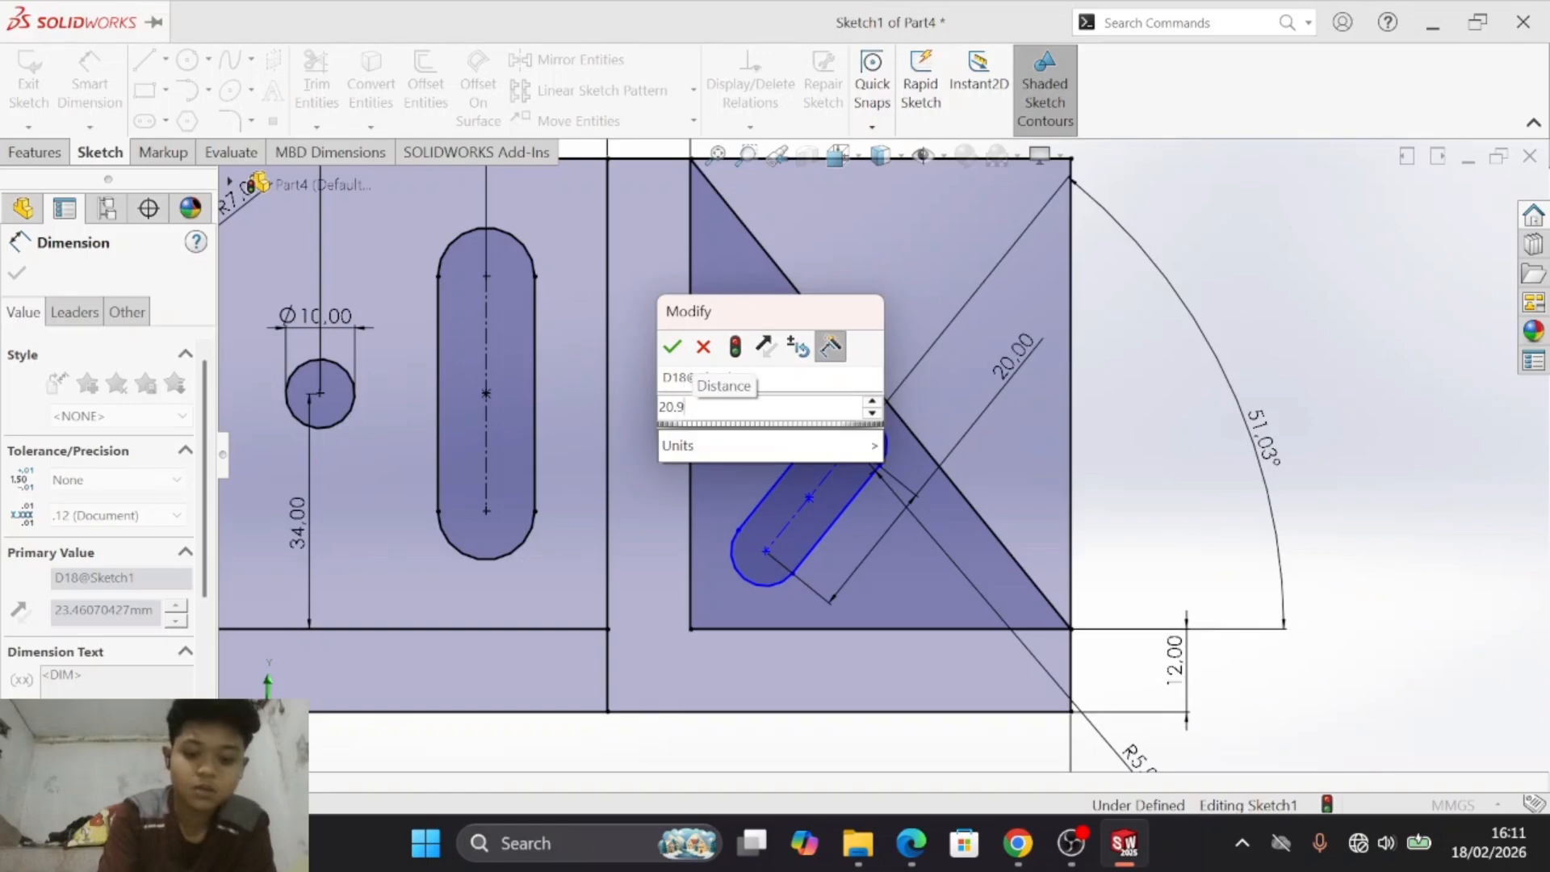
pyautogui.press('BackSpace')
pyautogui.write('85')
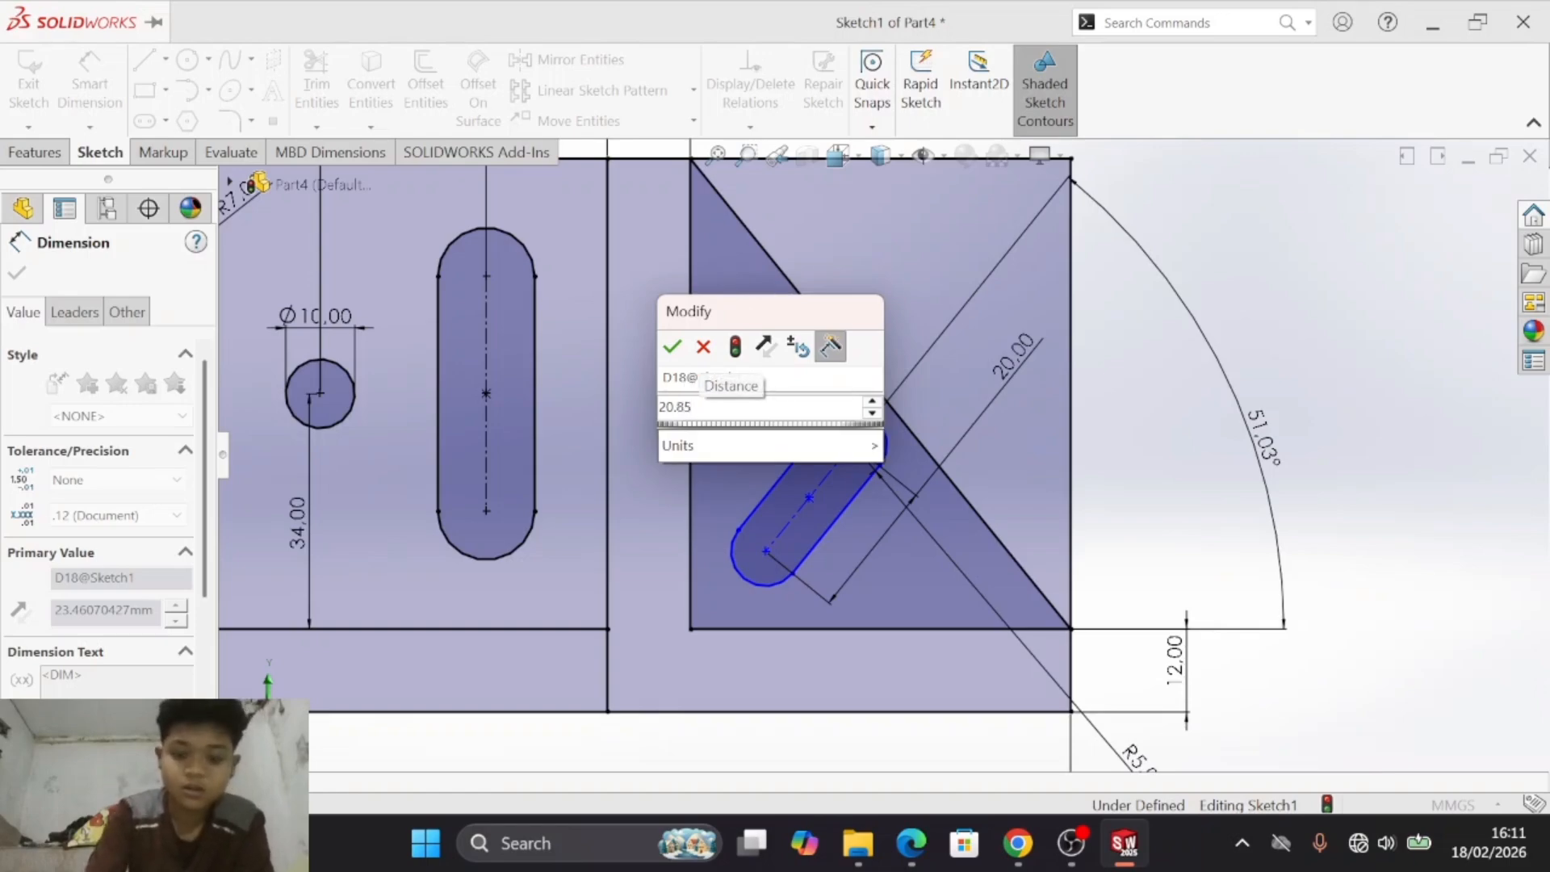
pyautogui.press('Return')
# - Check drawing d) and dimension the height from the triangle's base to the inclined slot's upper arc centre as 25.78 mm
pyautogui.hotkey('alt', 'Tab')
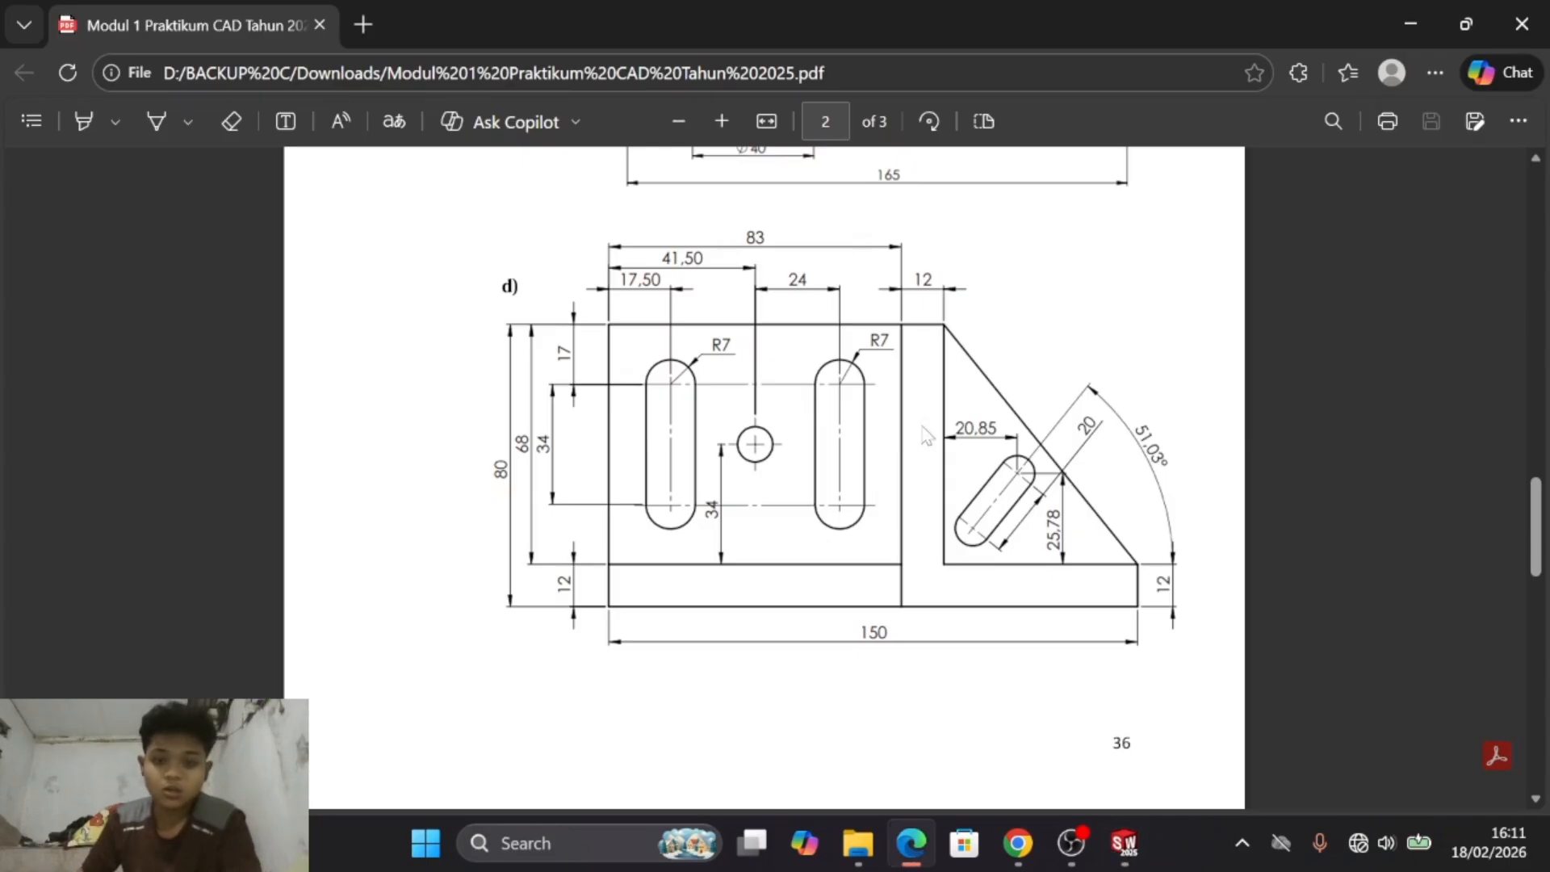
pyautogui.hotkey('alt', 'Tab')
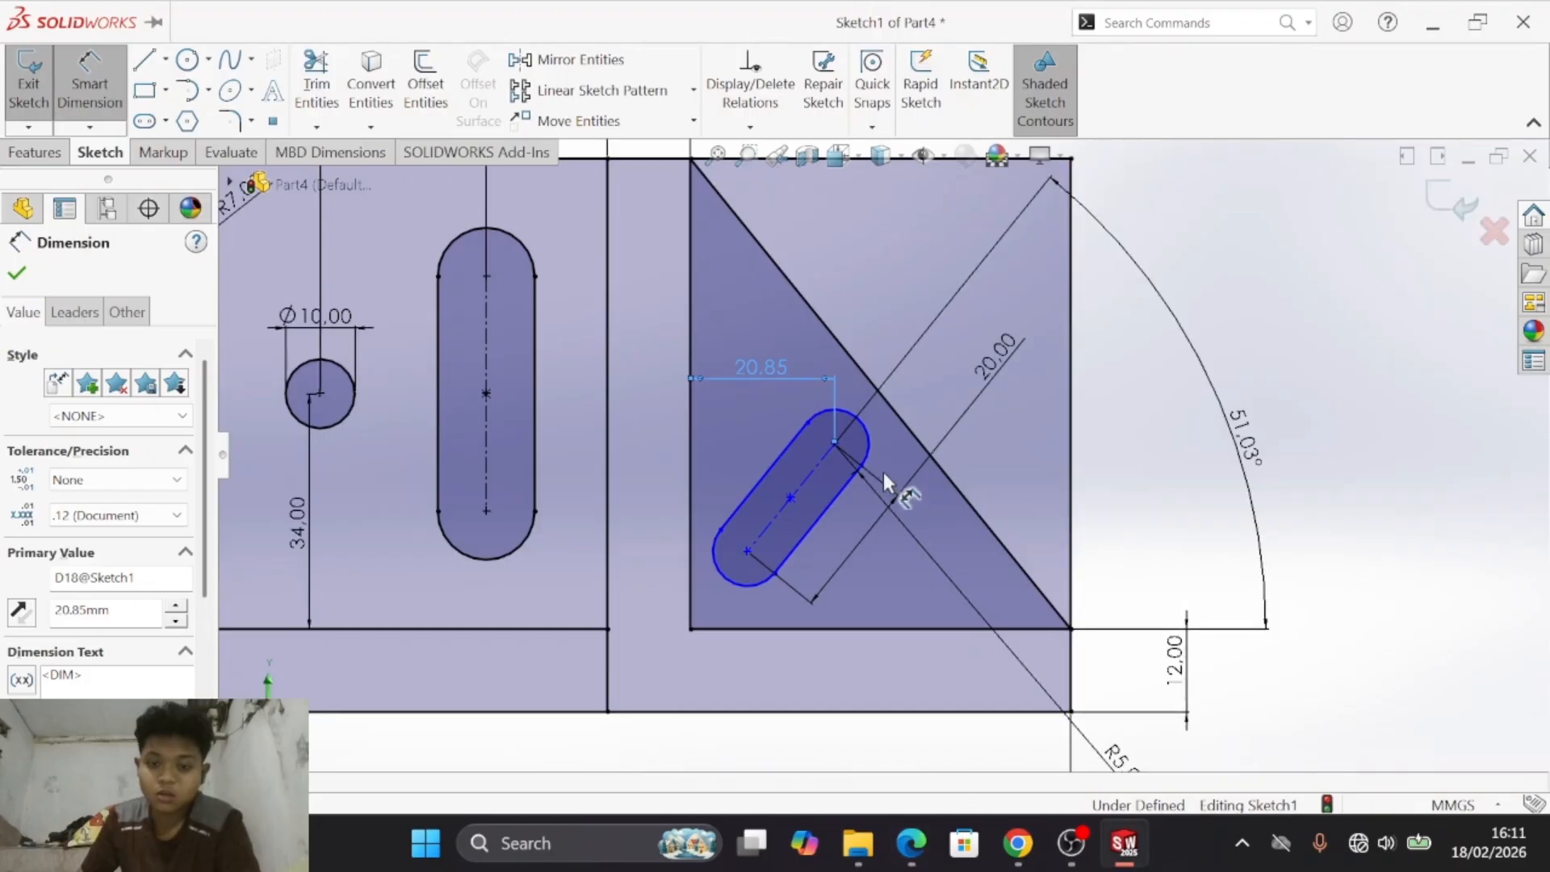
pyautogui.click(832, 441)
pyautogui.click(868, 627)
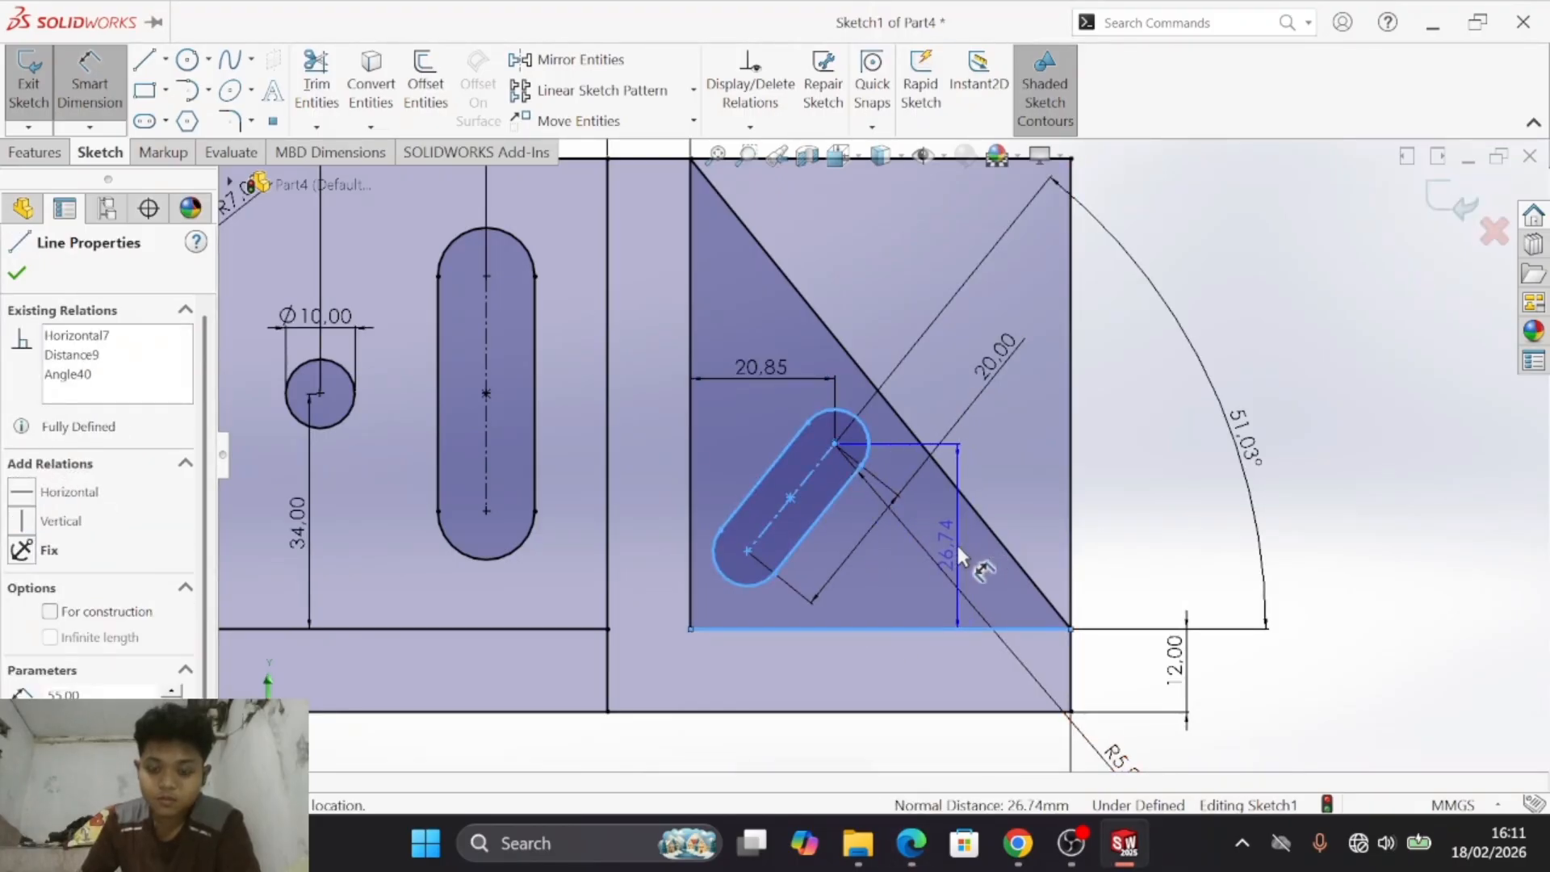
pyautogui.hotkey('alt', 'Tab')
pyautogui.hotkey('alt', 'Tab')
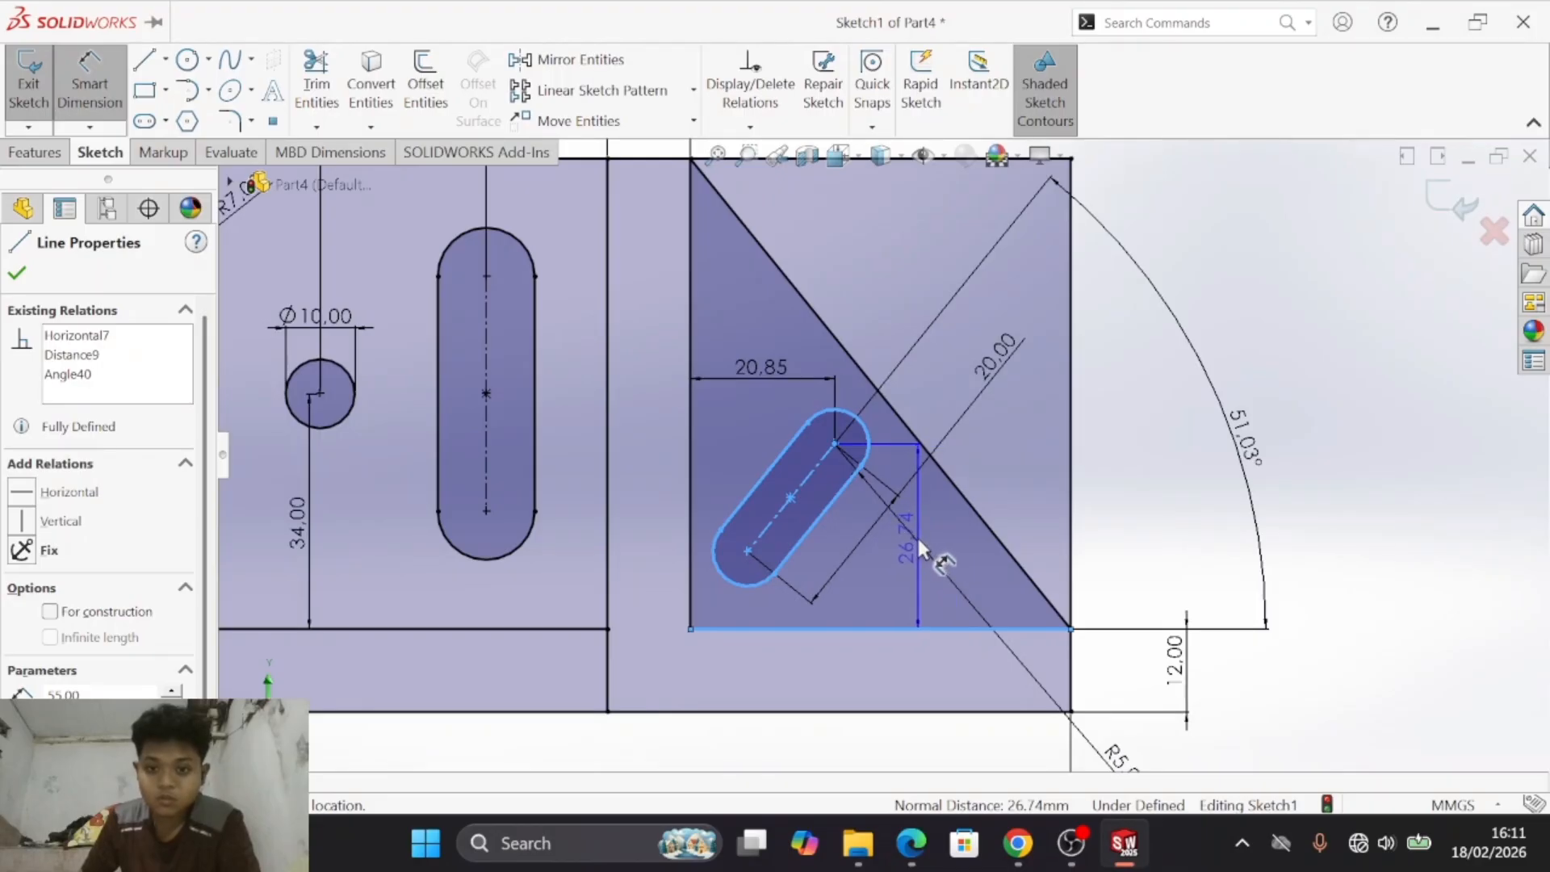
pyautogui.click(921, 549)
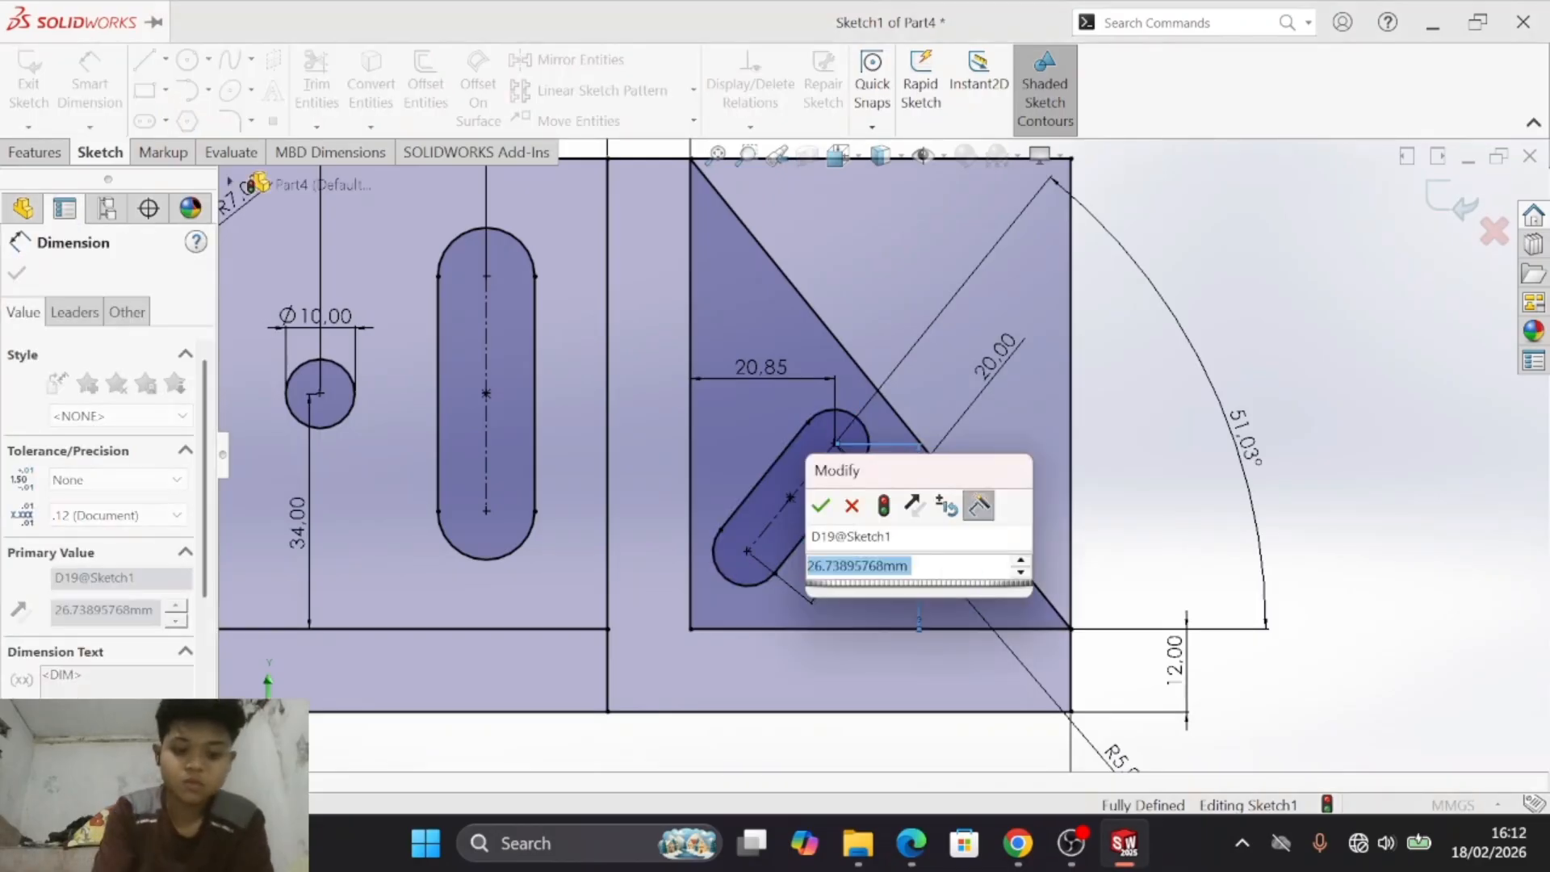
pyautogui.write('25.78')
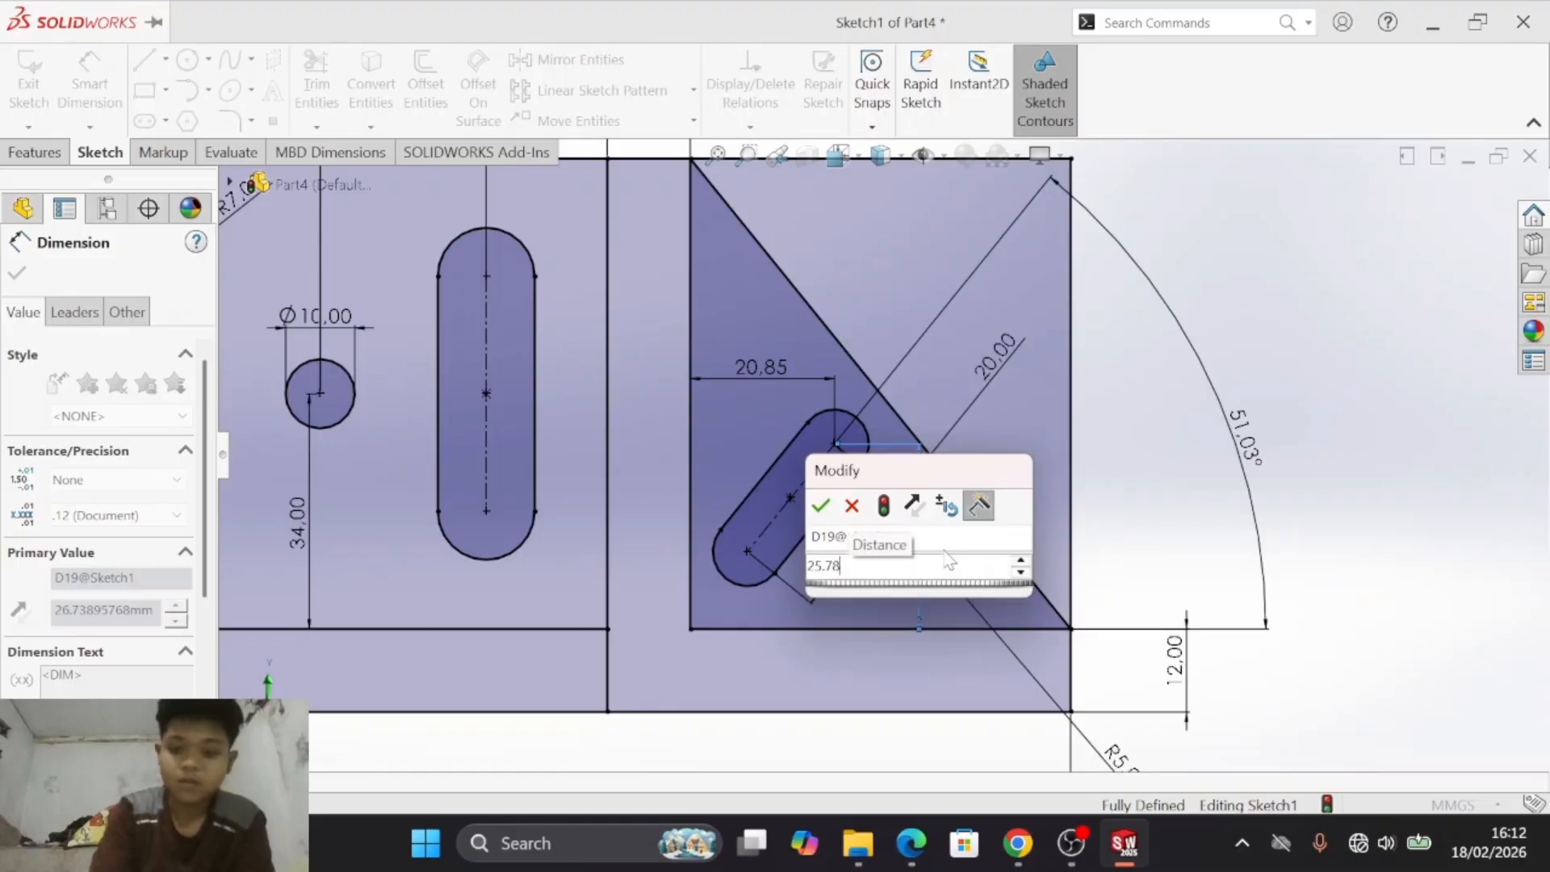
pyautogui.press('Return')
pyautogui.press('Escape')
# - Delete the radius dimension on the inclined slot's end arc
pyautogui.scroll(2, 1025, 481)
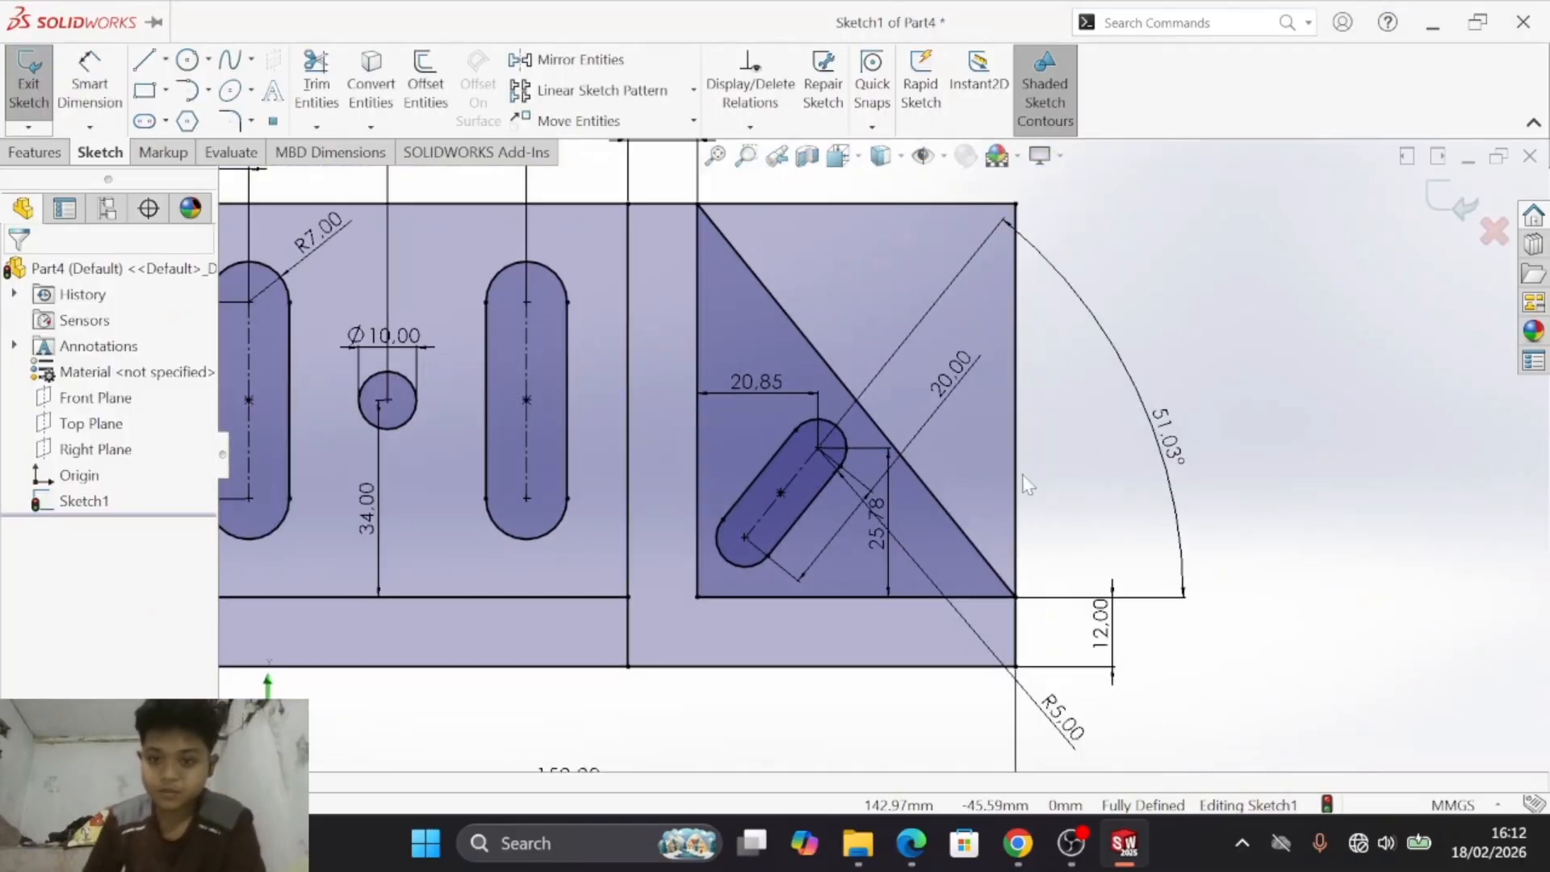
pyautogui.scroll(2, 1025, 483)
pyautogui.click(1035, 656)
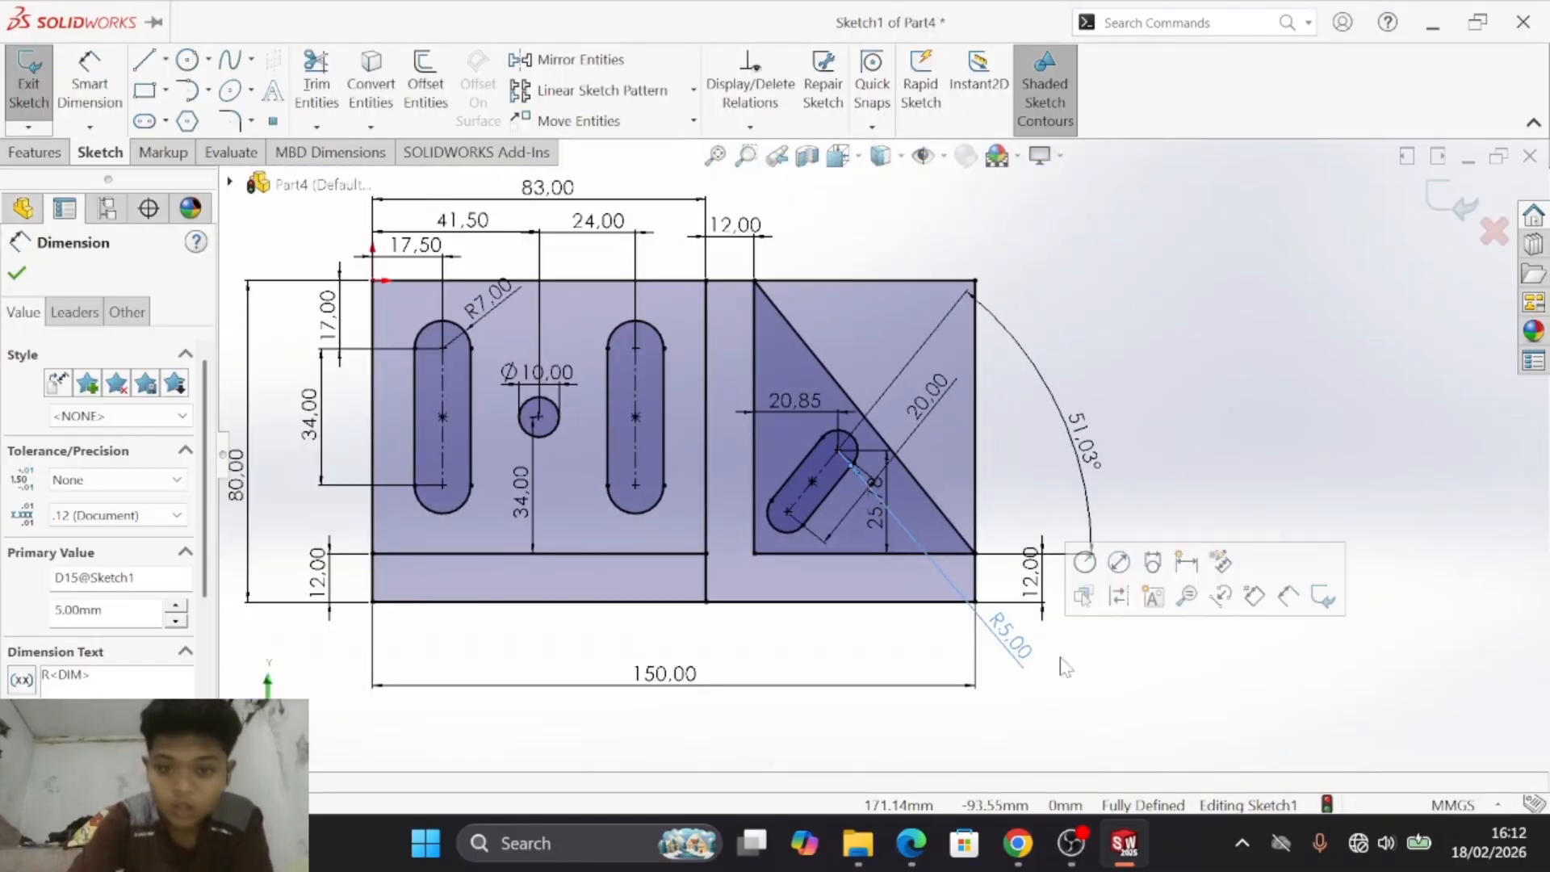
pyautogui.press('Delete')
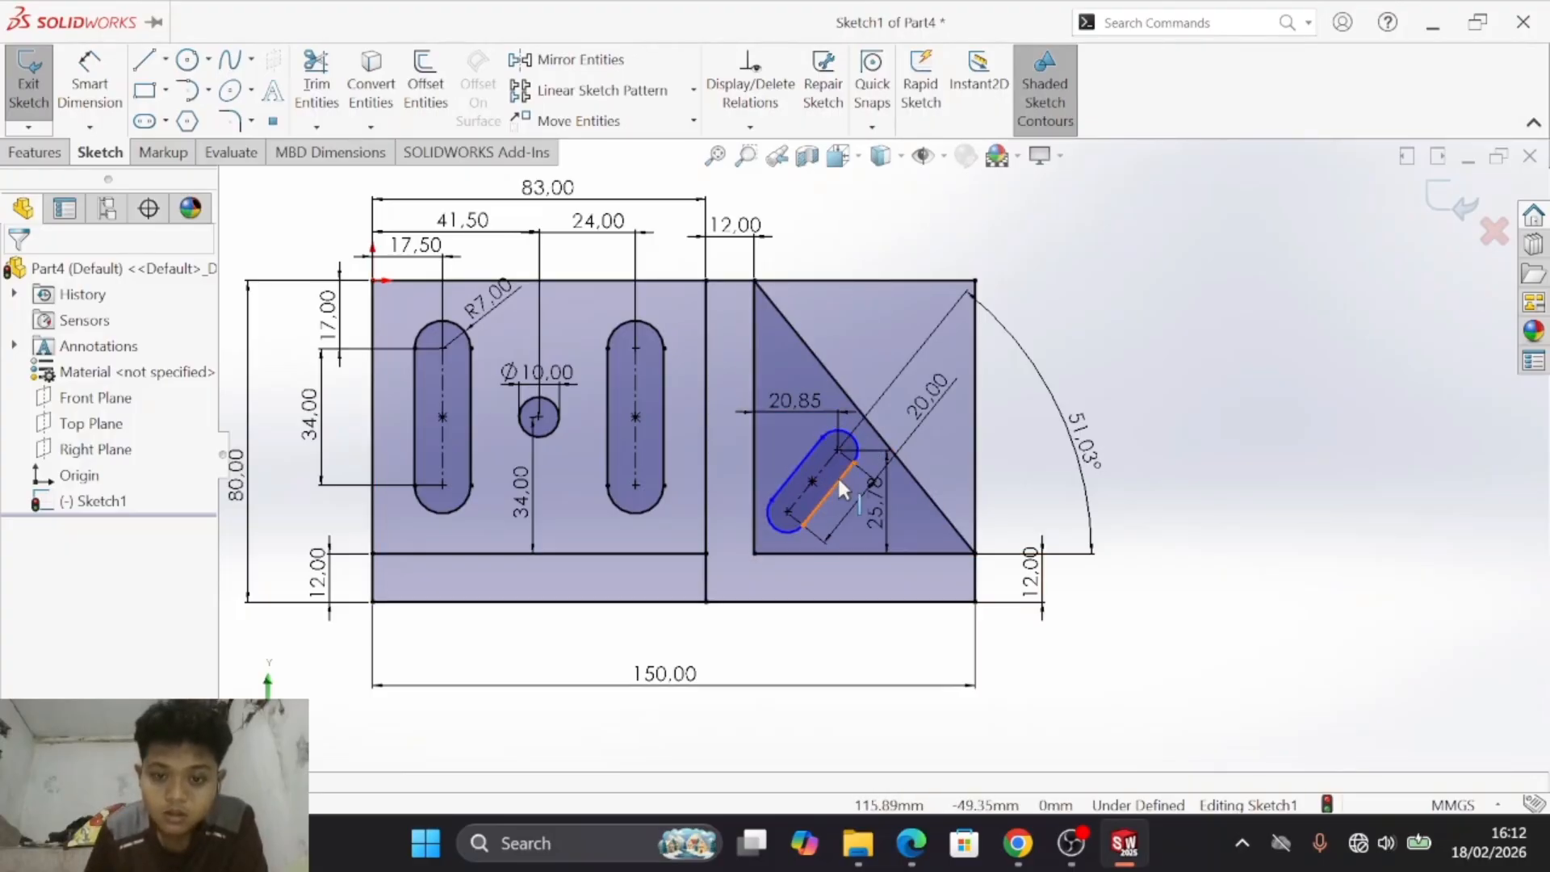
pyautogui.click(89, 81)
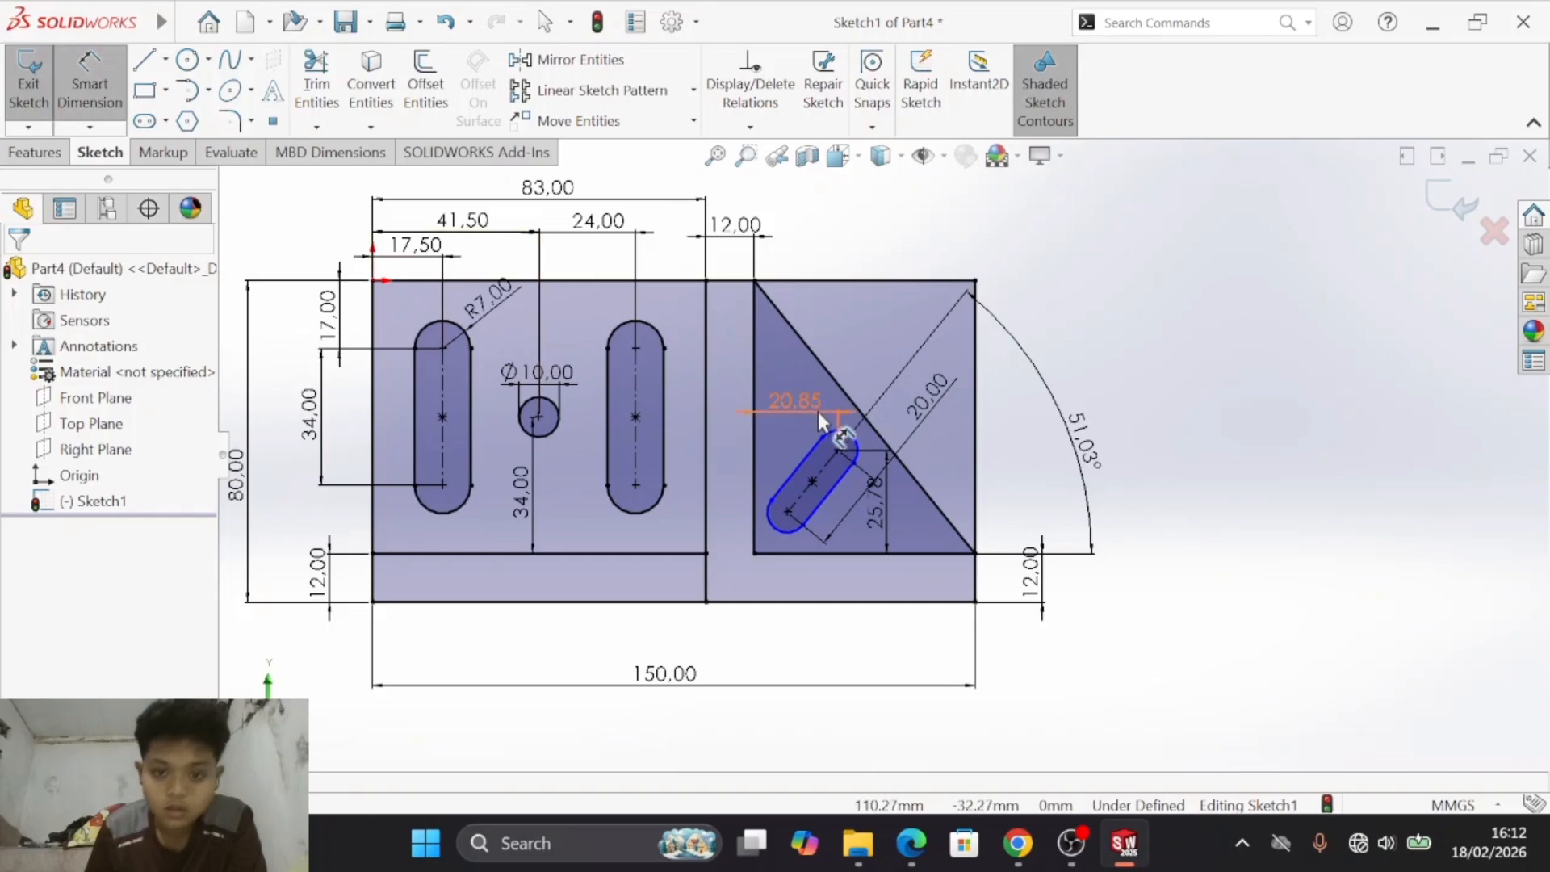
pyautogui.click(812, 463)
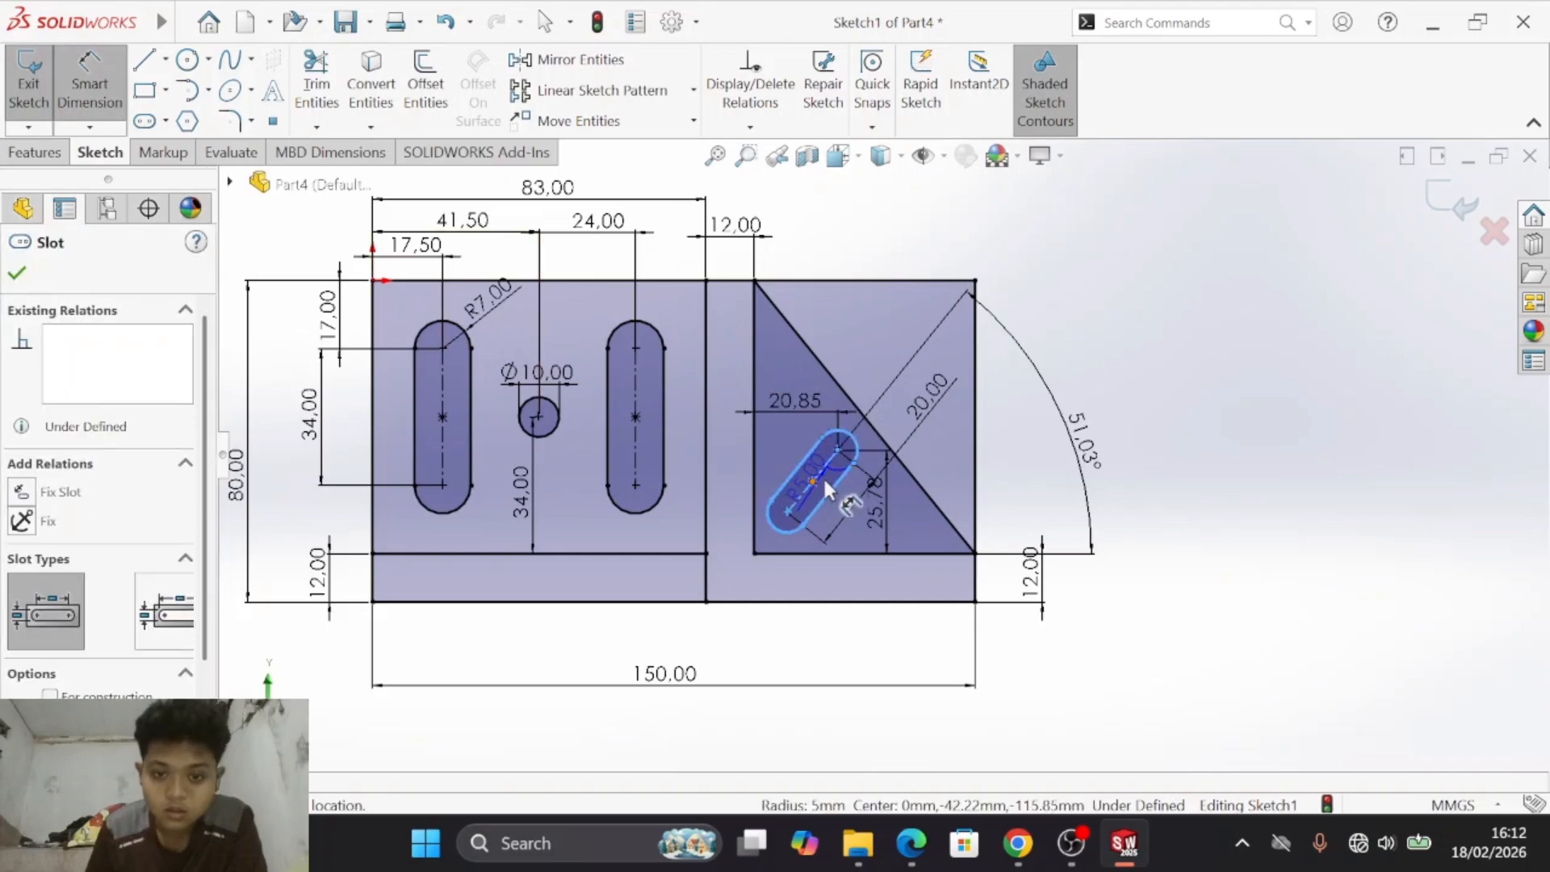
pyautogui.press('Escape')
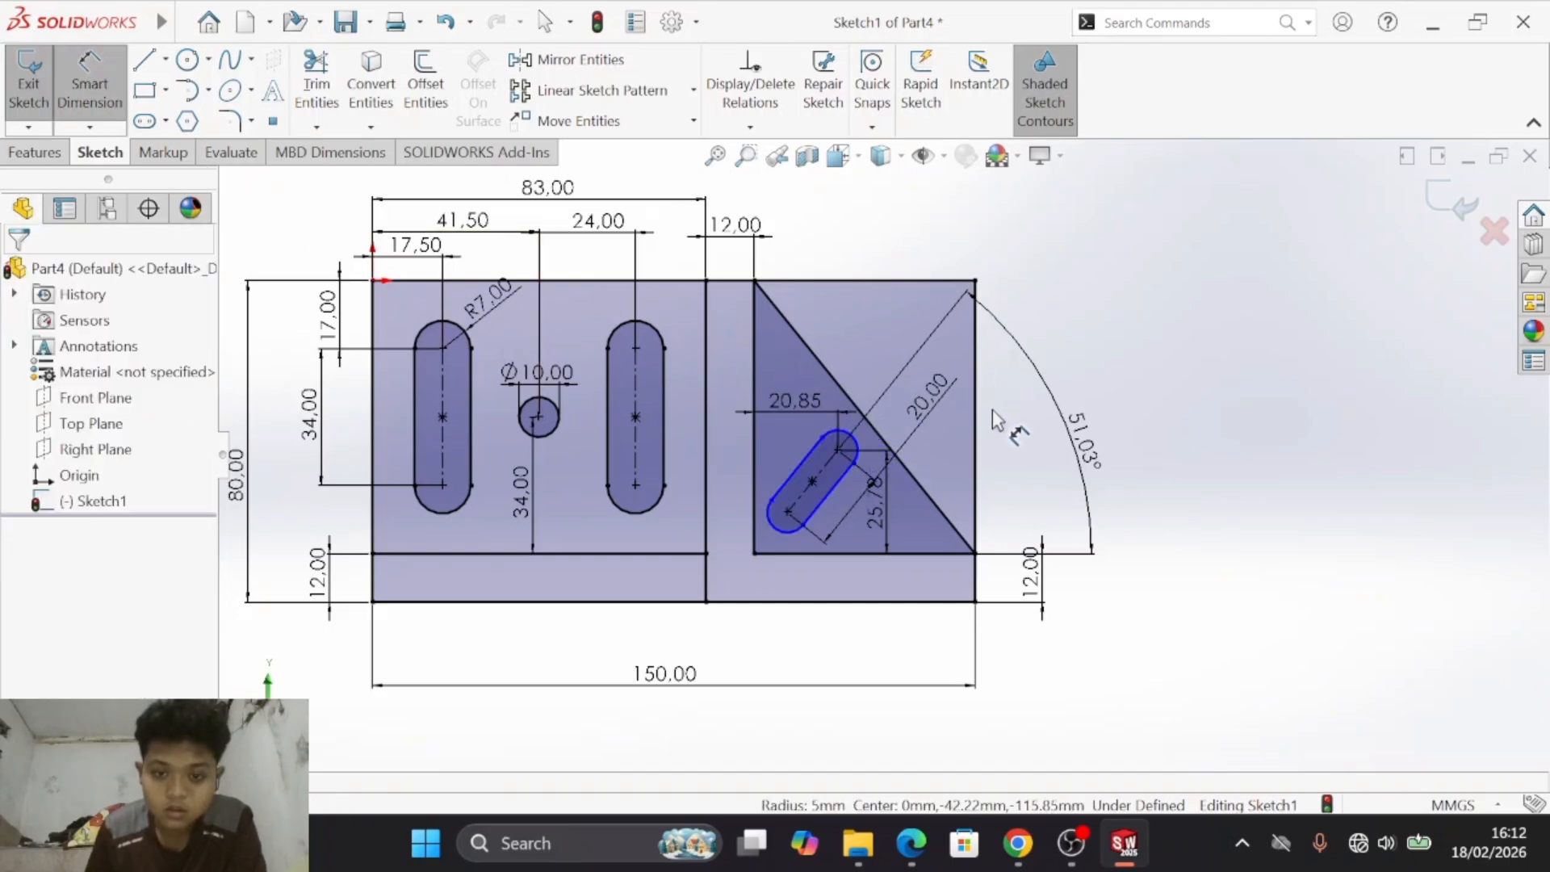
pyautogui.press('Escape')
# - Dimension the inclined slot's width between its two straight sides as 10 mm
pyautogui.click(90, 81)
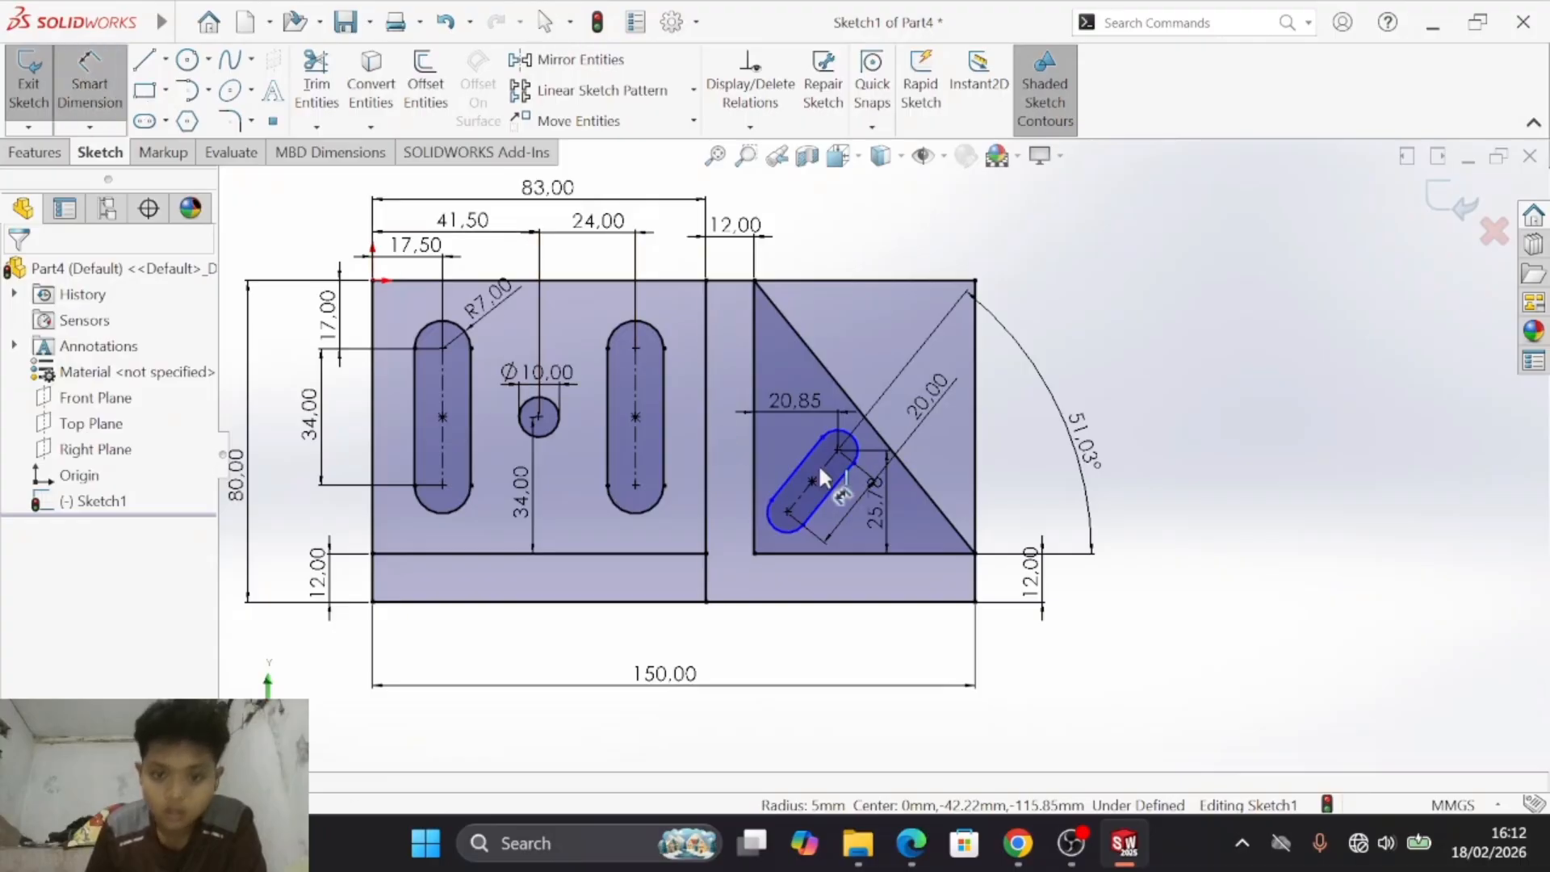
pyautogui.click(798, 459)
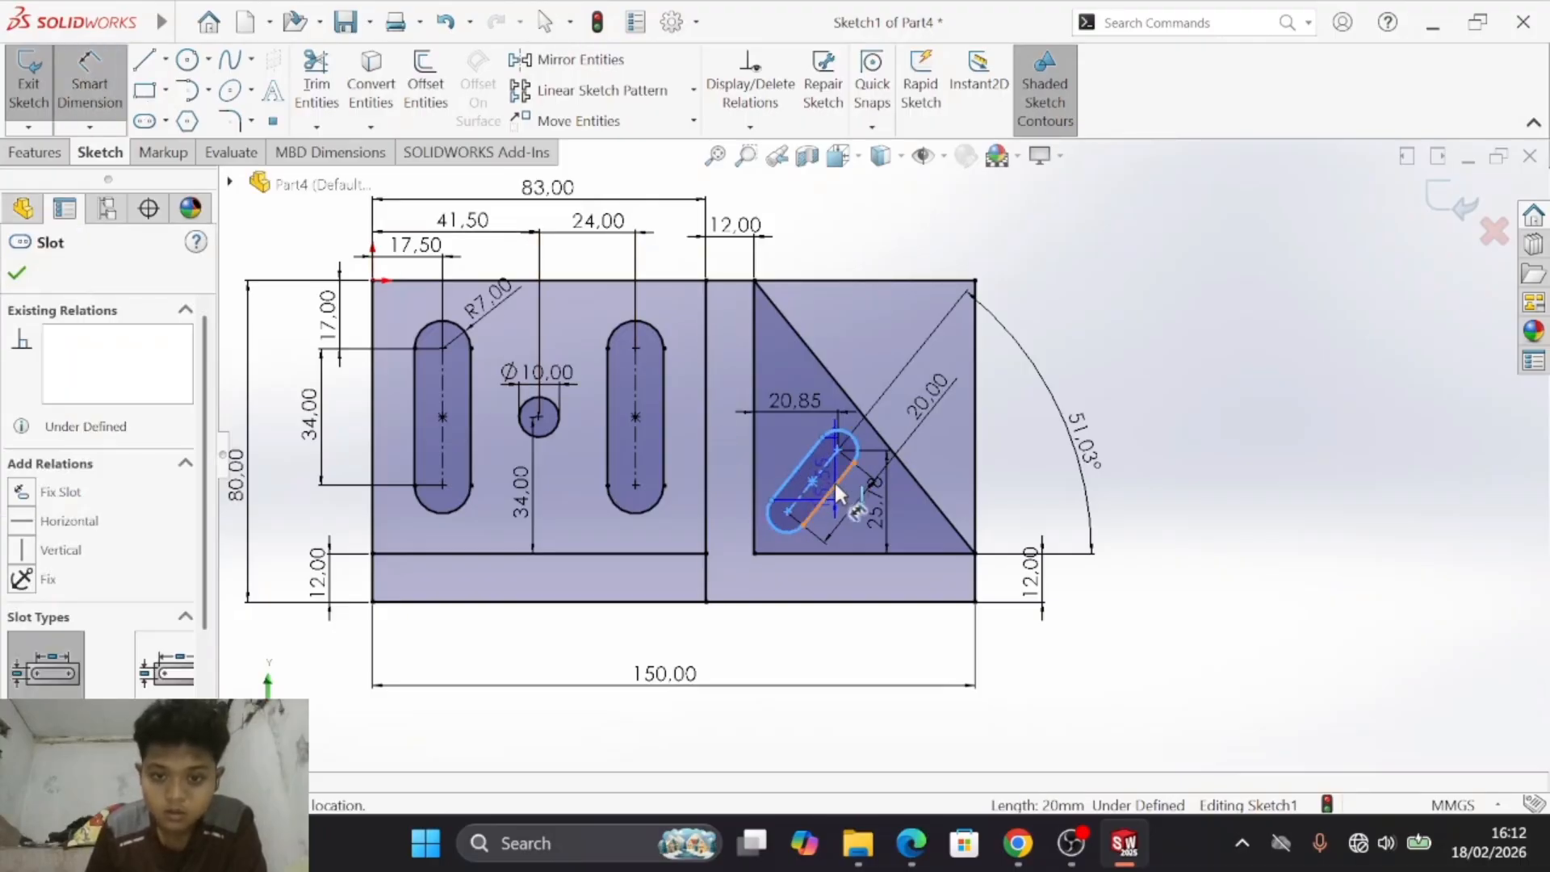
pyautogui.click(826, 473)
pyautogui.click(825, 471)
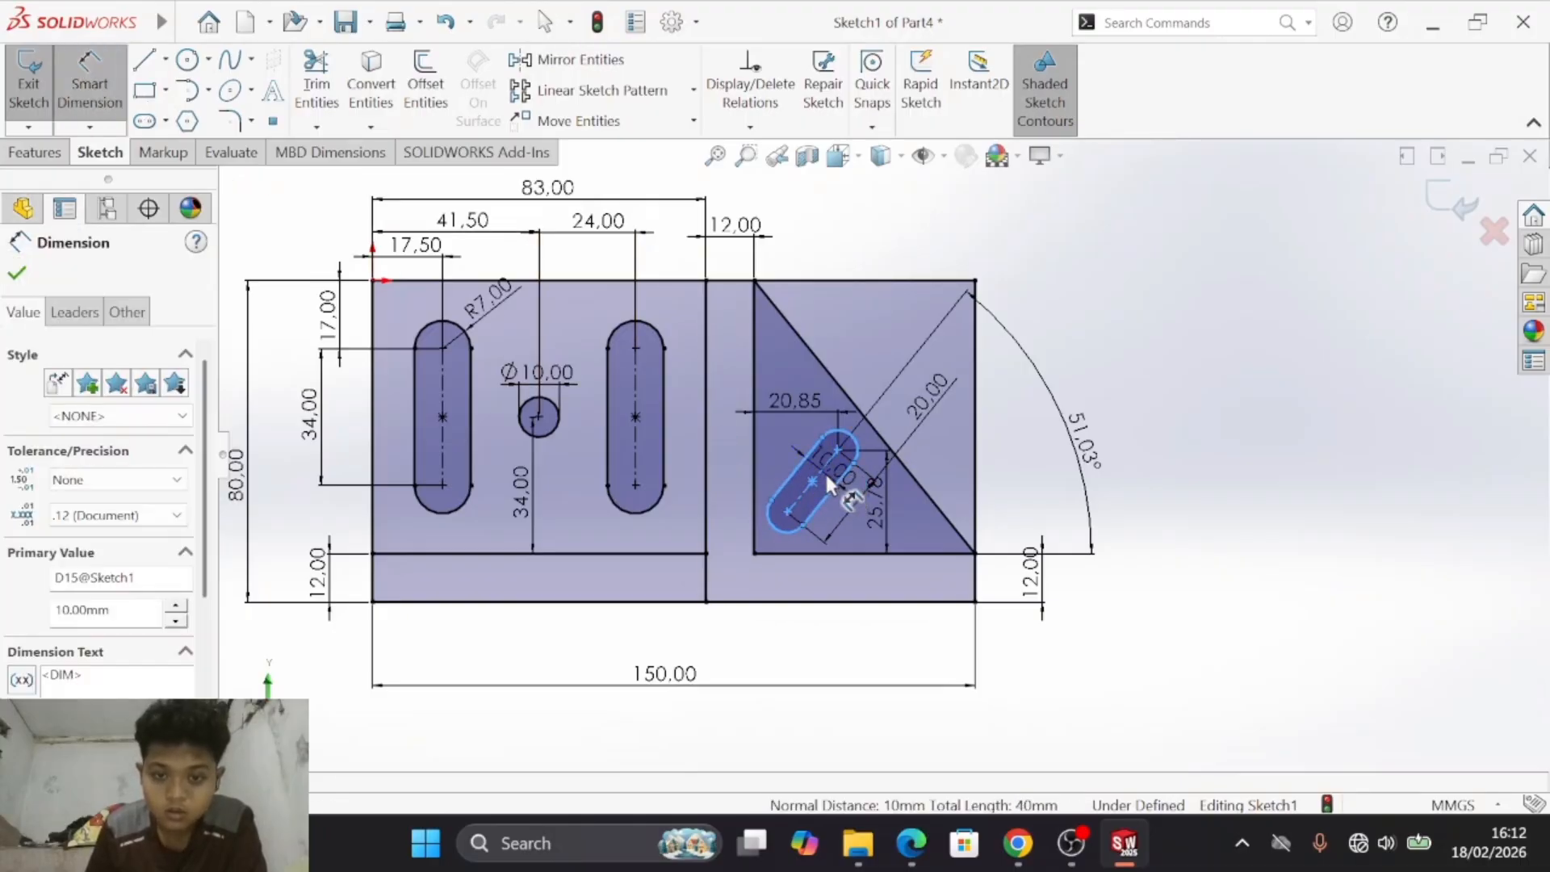
pyautogui.press('Return')
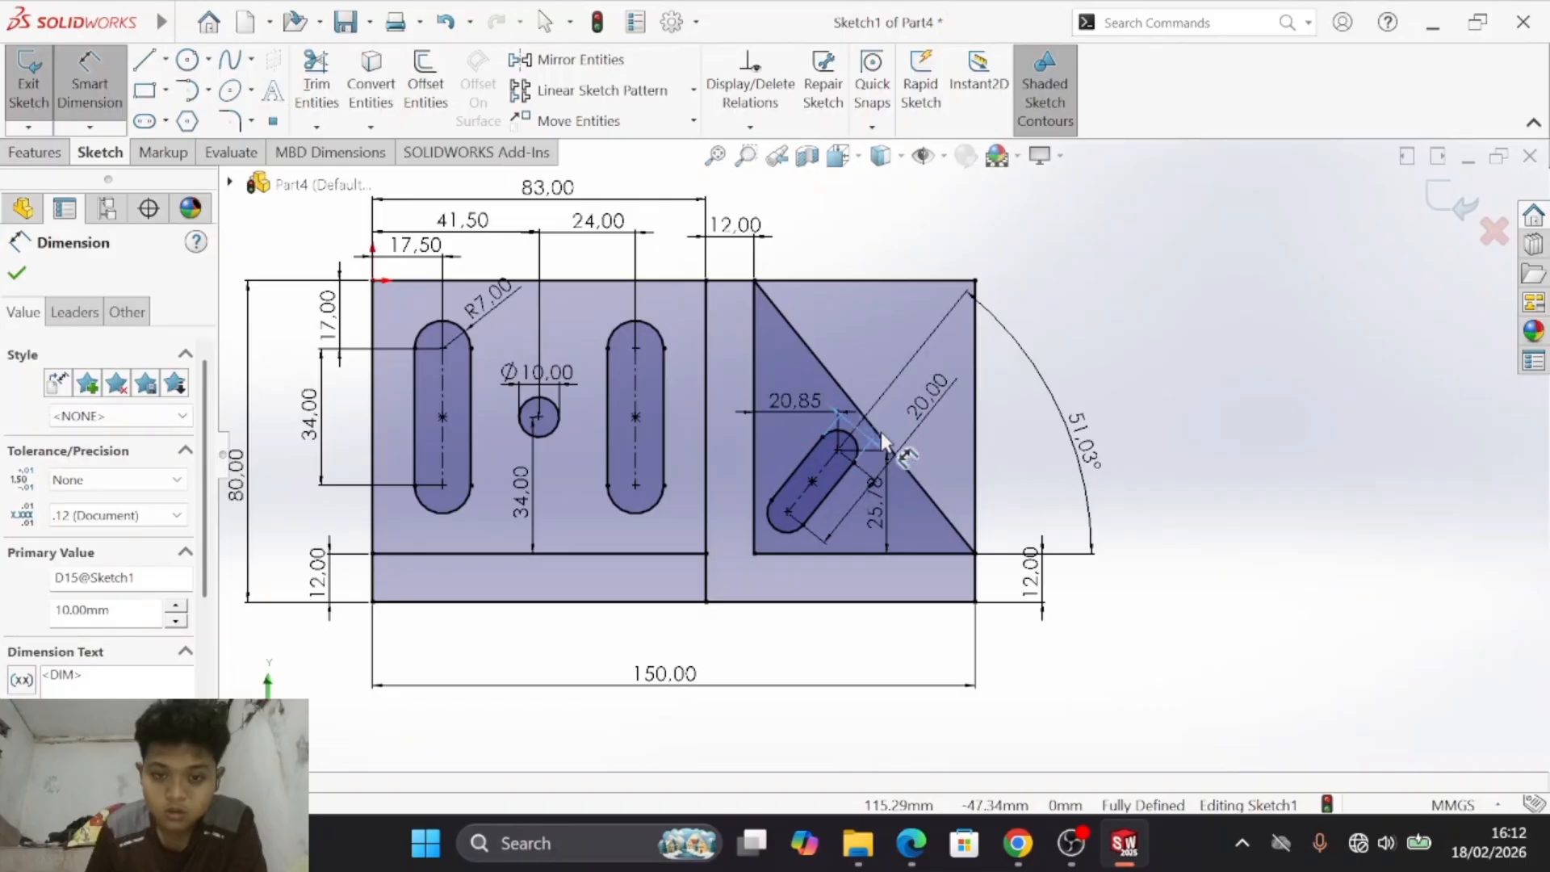
# - Move the inclined slot's 10 mm width dimension clear of the geometry, placing its text below the base strip near the lower-right corner
pyautogui.moveTo(993, 274); pyautogui.dragTo(888, 420)
pyautogui.moveTo(754, 560); pyautogui.dragTo(856, 431)
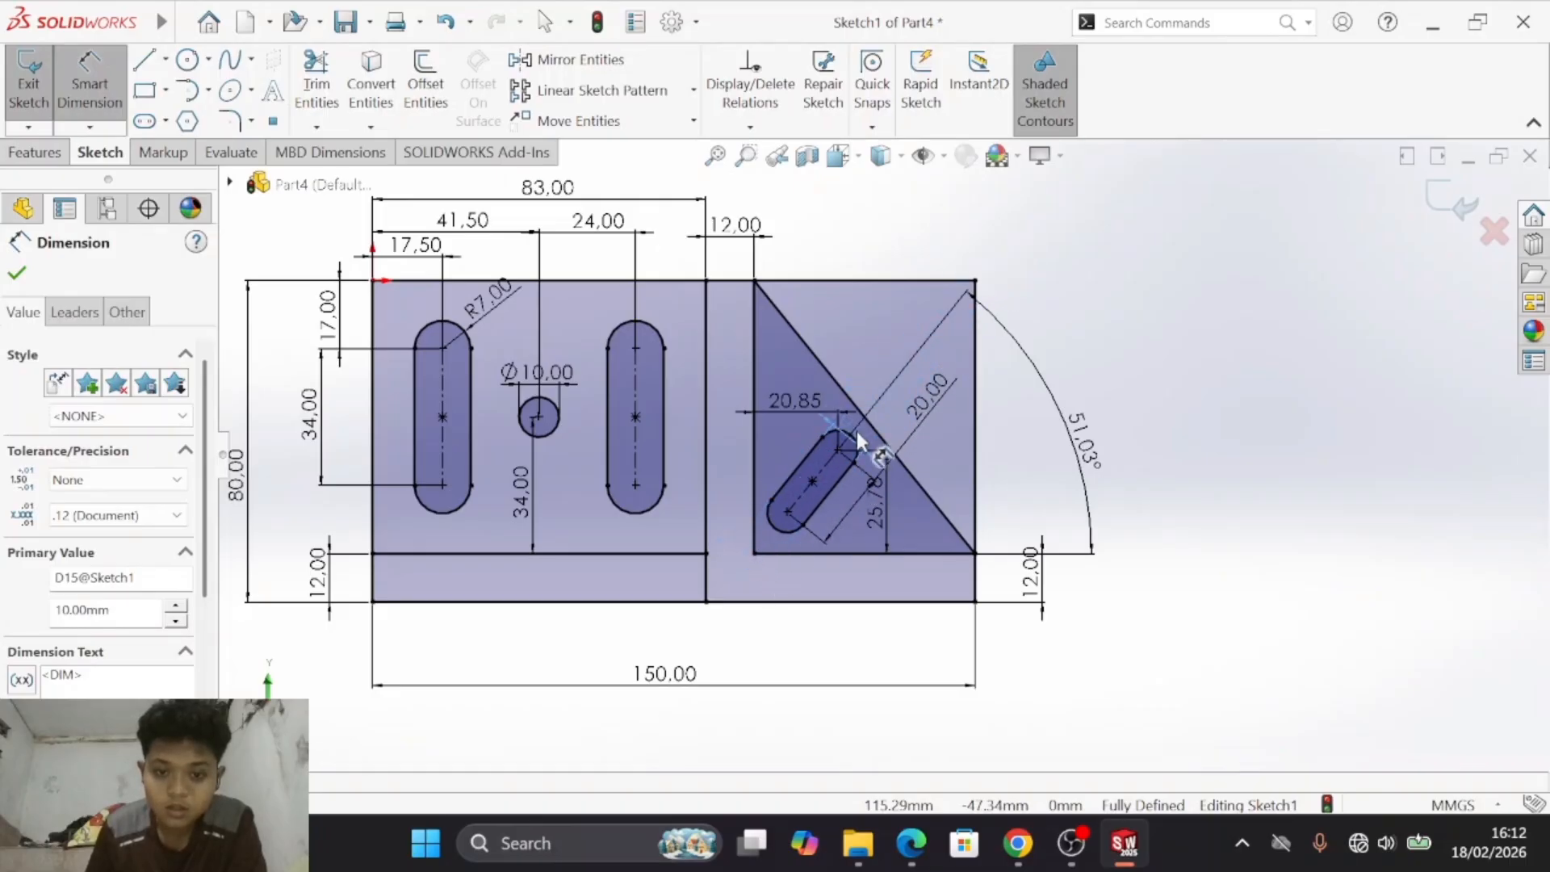
pyautogui.click(1093, 294)
pyautogui.click(929, 408)
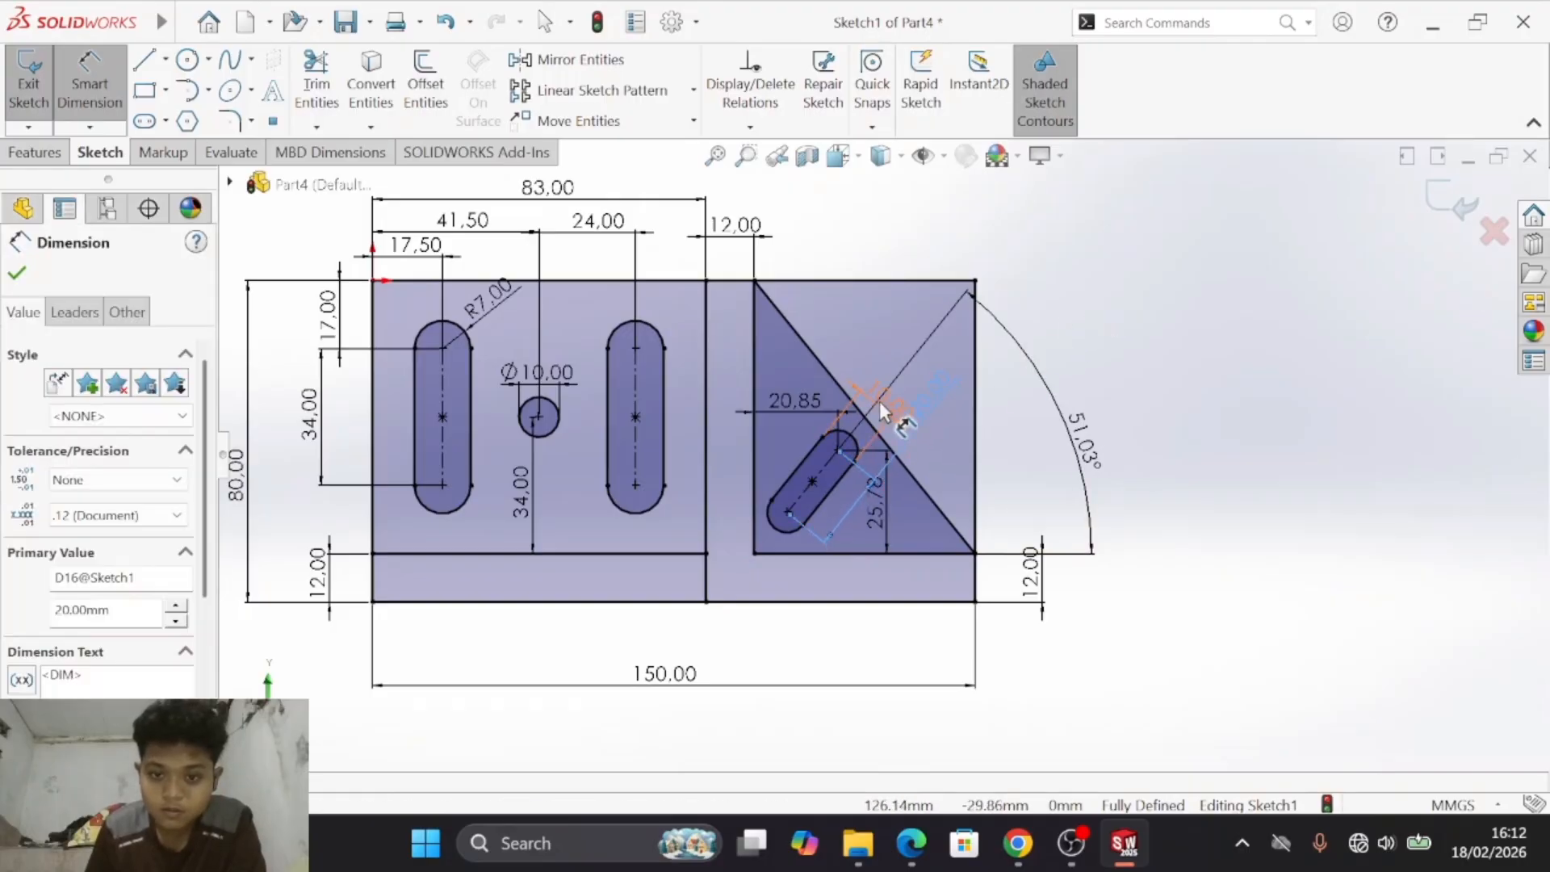
pyautogui.moveTo(879, 401); pyautogui.dragTo(780, 529)
pyautogui.moveTo(729, 595)
pyautogui.mouseDown()
pyautogui.moveTo(682, 636)
pyautogui.moveTo(710, 587)
pyautogui.mouseUp()
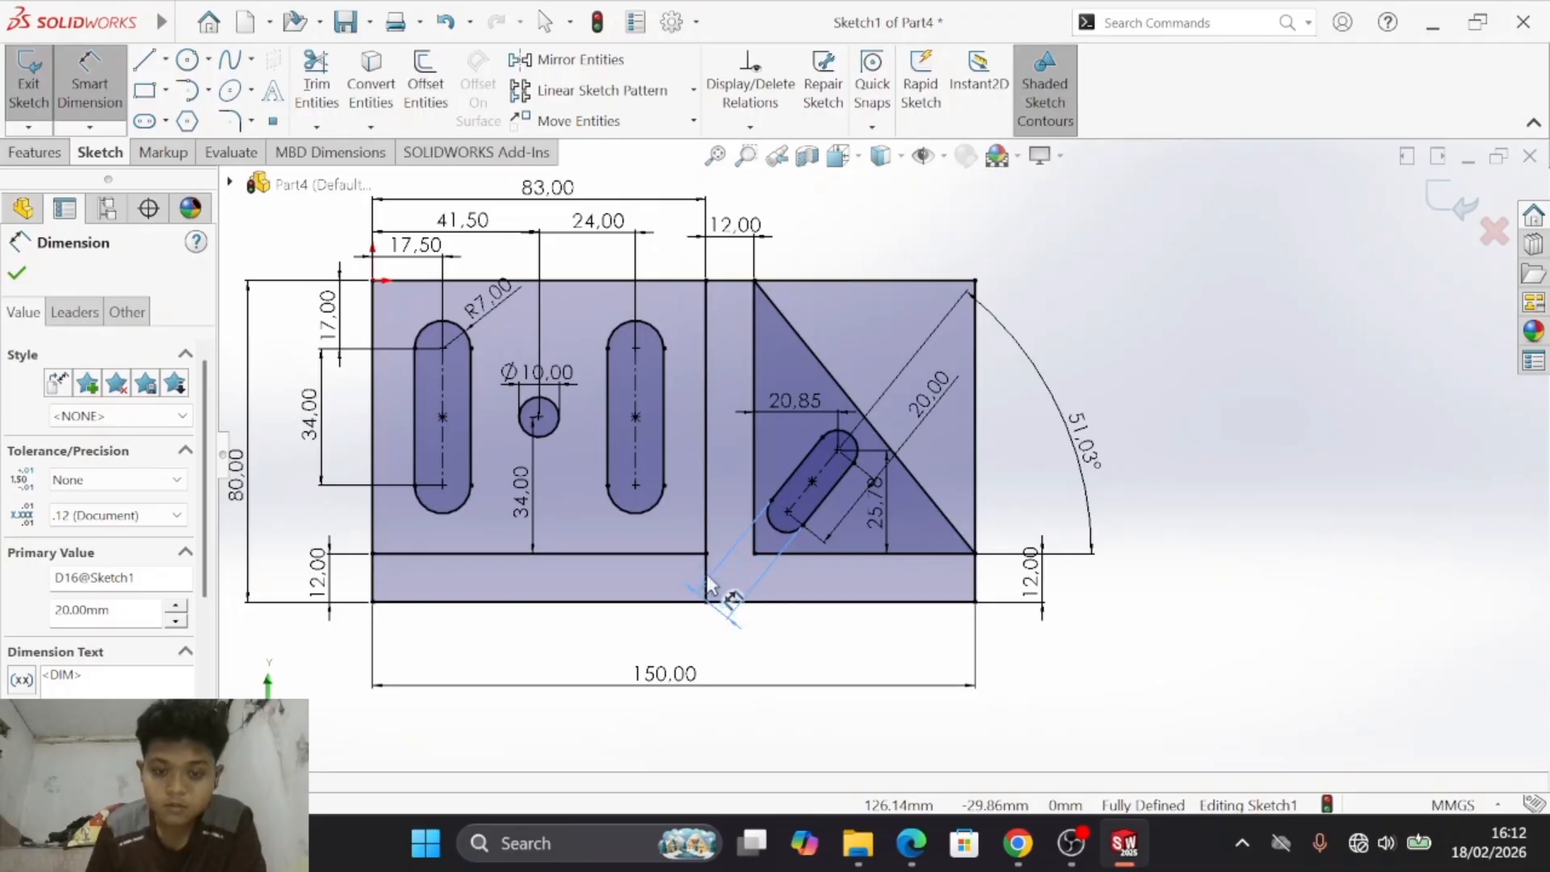
pyautogui.click(1025, 478)
pyautogui.scroll(2, 775, 525)
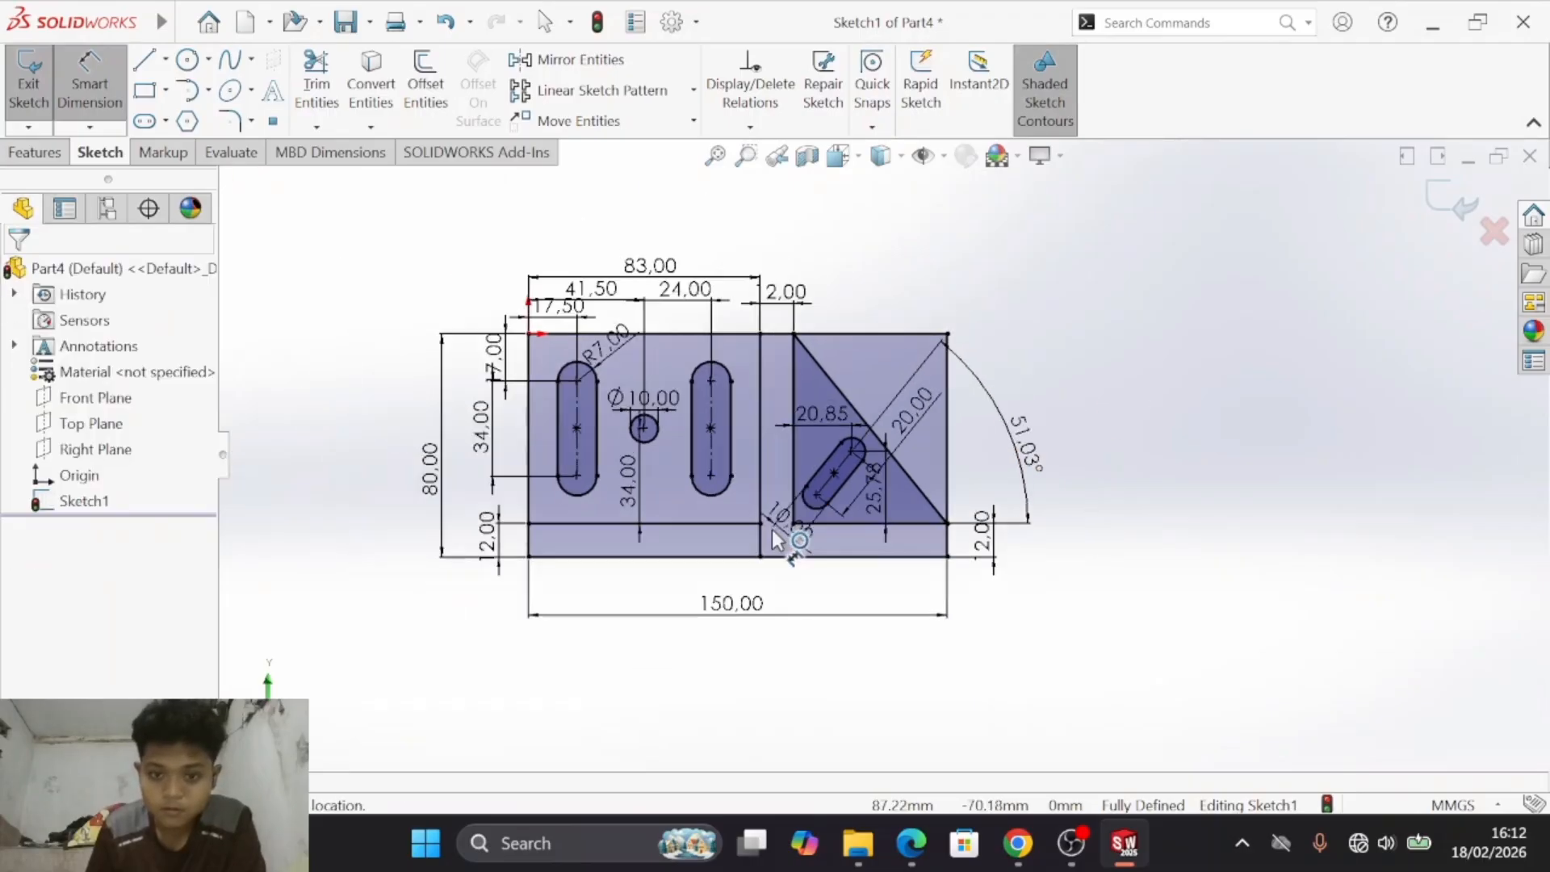
pyautogui.scroll(-4, 772, 530)
pyautogui.press('Escape')
pyautogui.moveTo(839, 522); pyautogui.dragTo(1116, 624)
pyautogui.click(1276, 458)
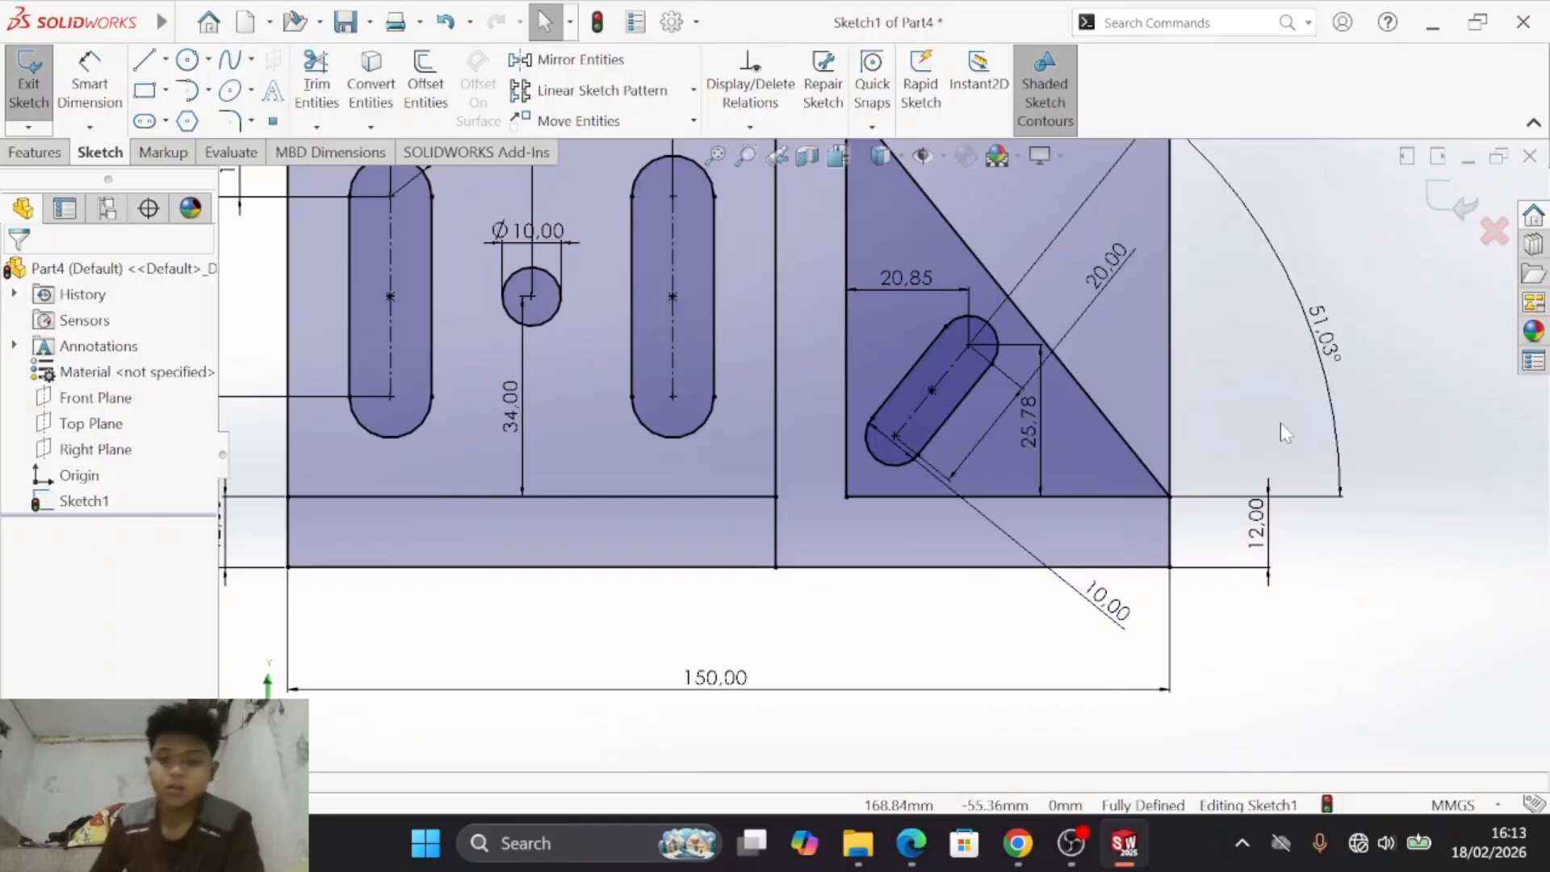
# - Trim away the outer rectangle's top edge and right edge beyond the triangle's sloped side
pyautogui.scroll(4, 1150, 371)
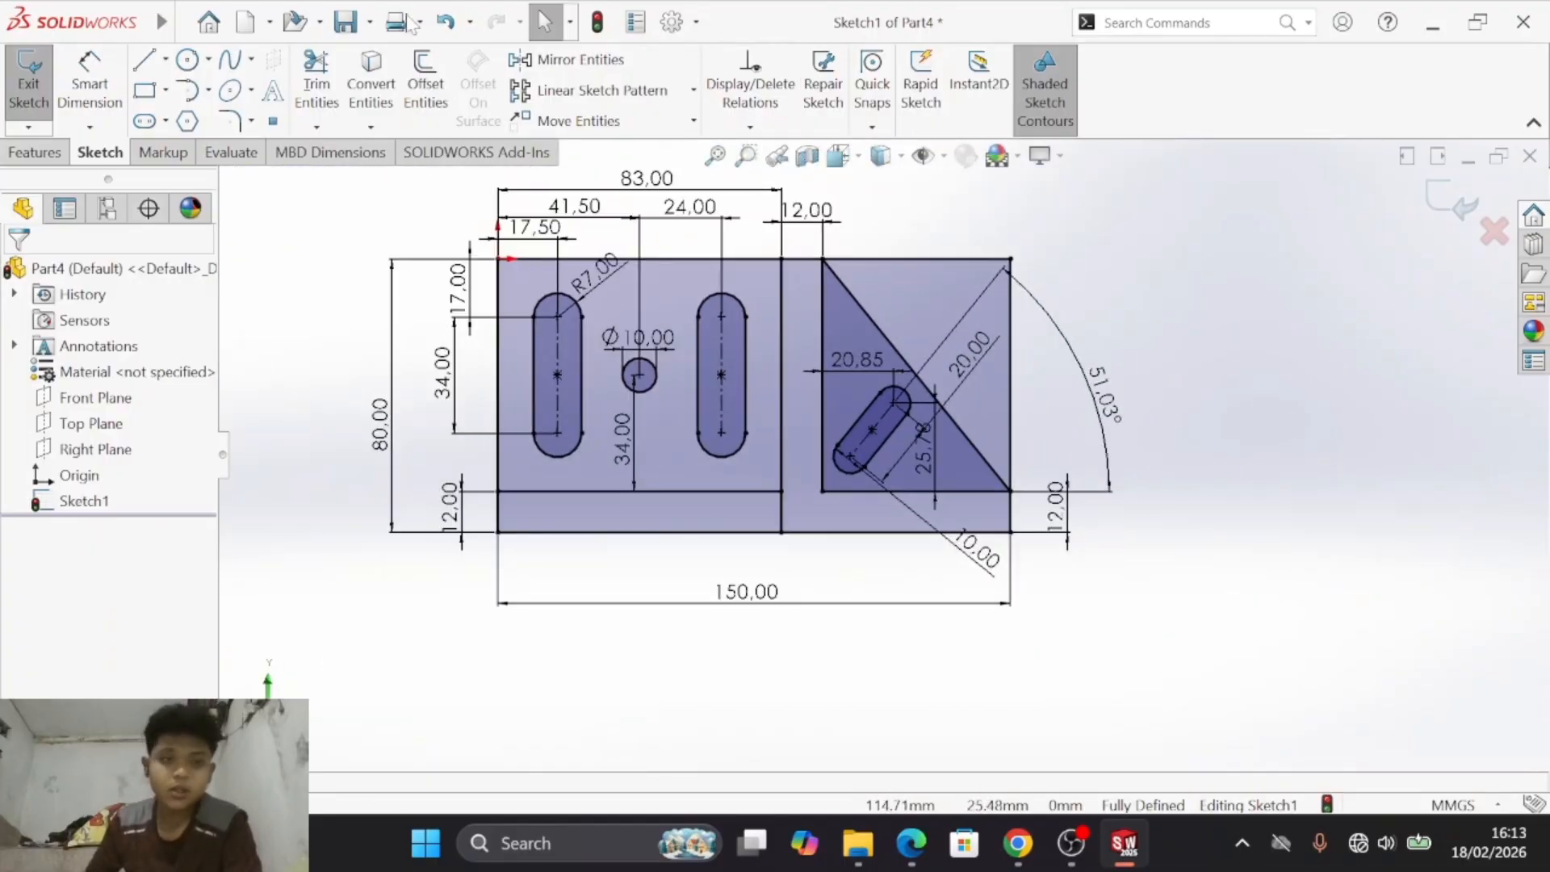
pyautogui.click(316, 81)
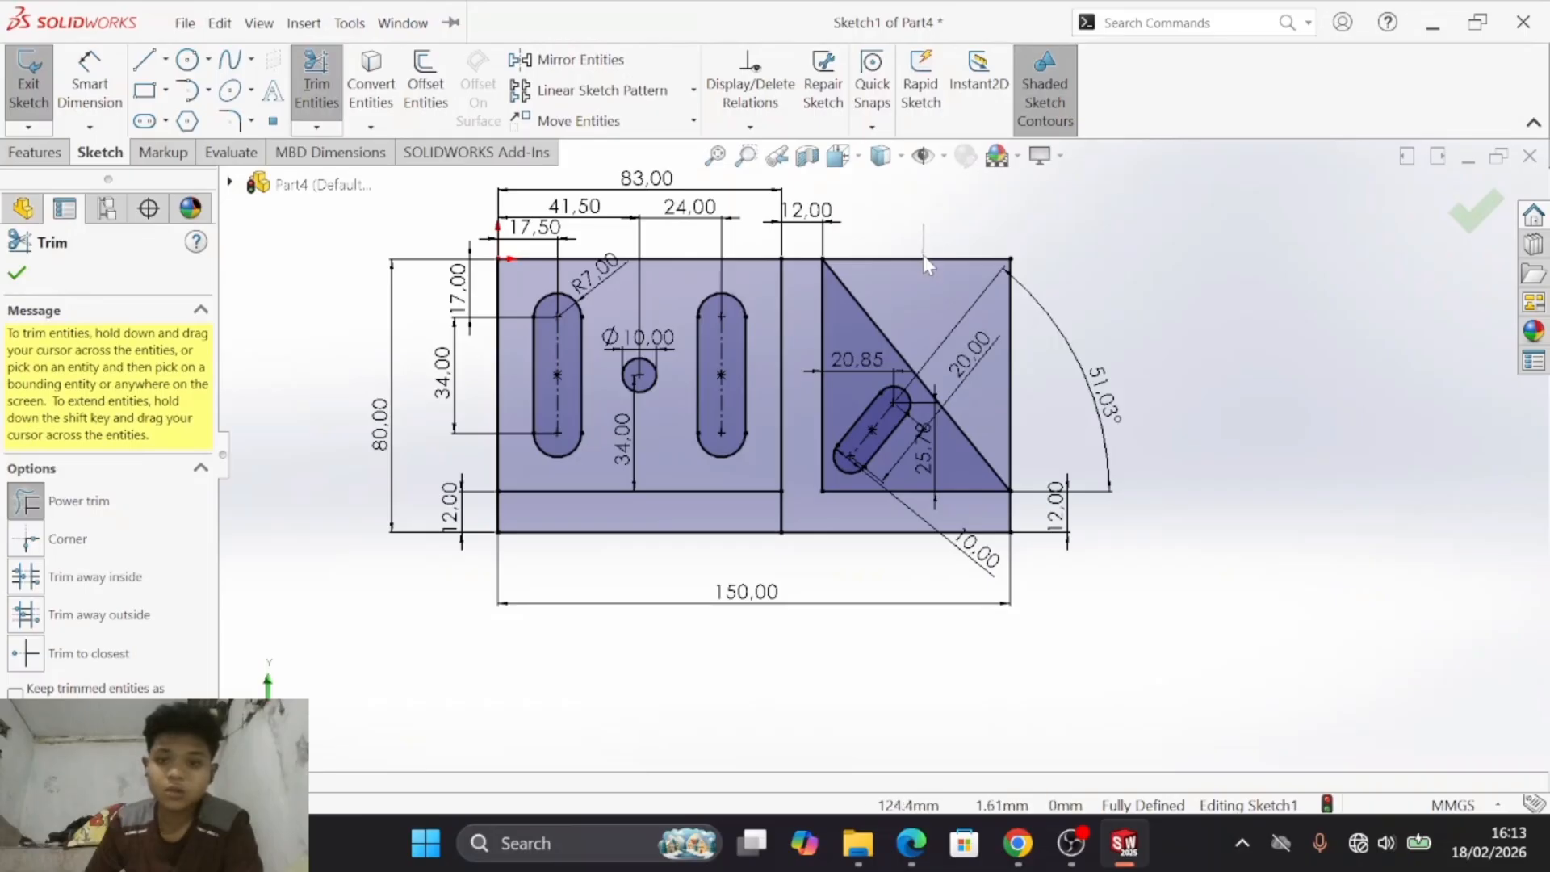
pyautogui.moveTo(923, 255); pyautogui.dragTo(925, 270)
pyautogui.moveTo(1023, 404); pyautogui.dragTo(1005, 409)
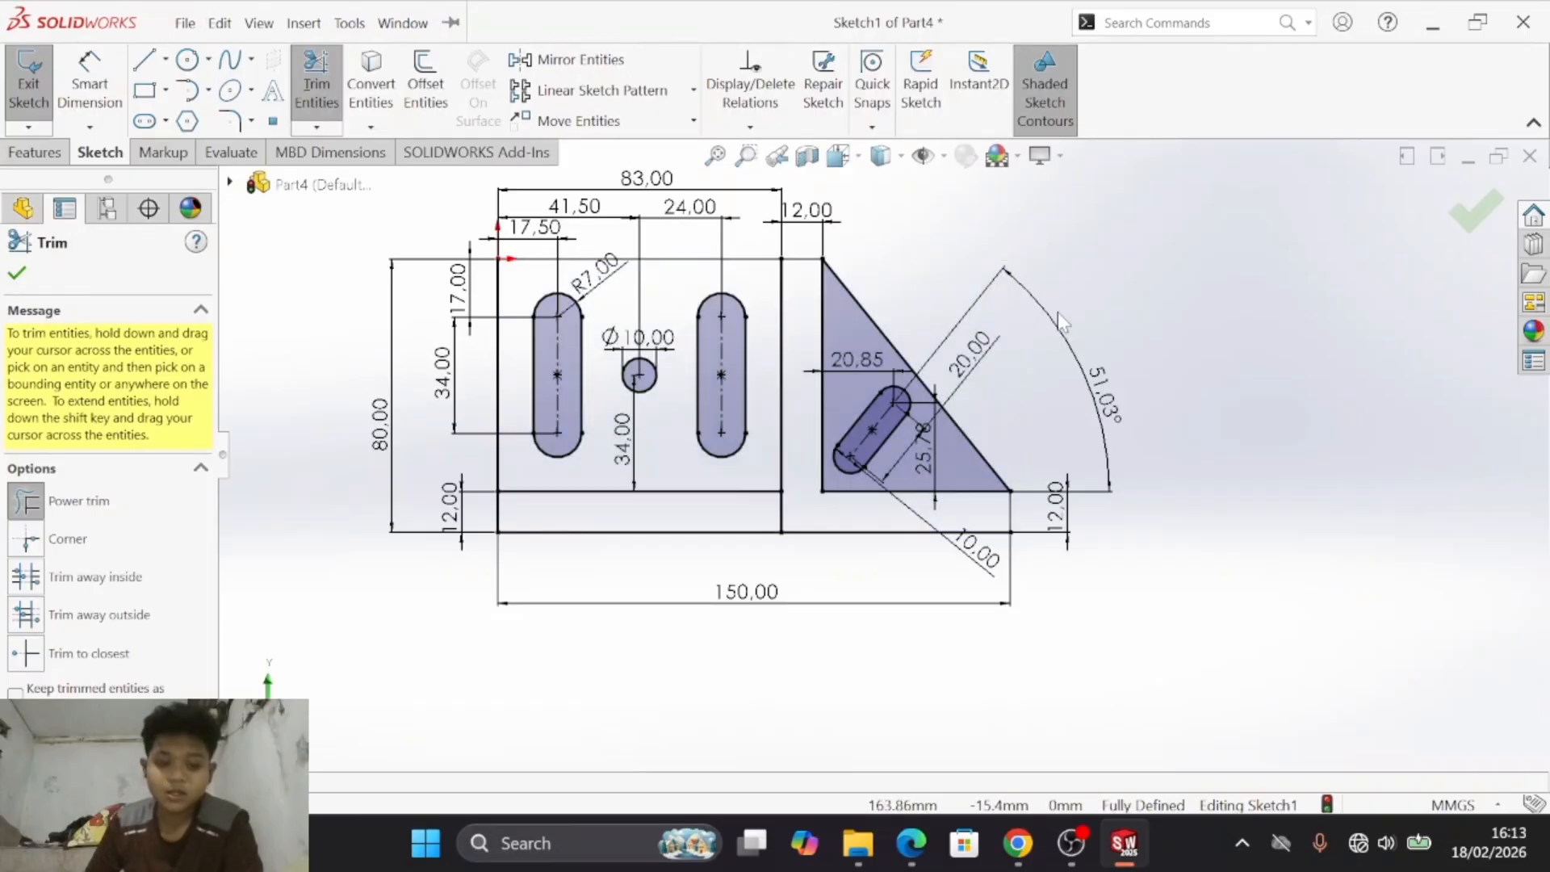
pyautogui.press('Escape')
# - Rearrange the inclined slot's angle, length and width dimensions around the triangle, comparing their placement with drawing d)
pyautogui.moveTo(1107, 383)
pyautogui.mouseDown()
pyautogui.moveTo(1066, 436)
pyautogui.moveTo(1022, 399)
pyautogui.mouseUp()
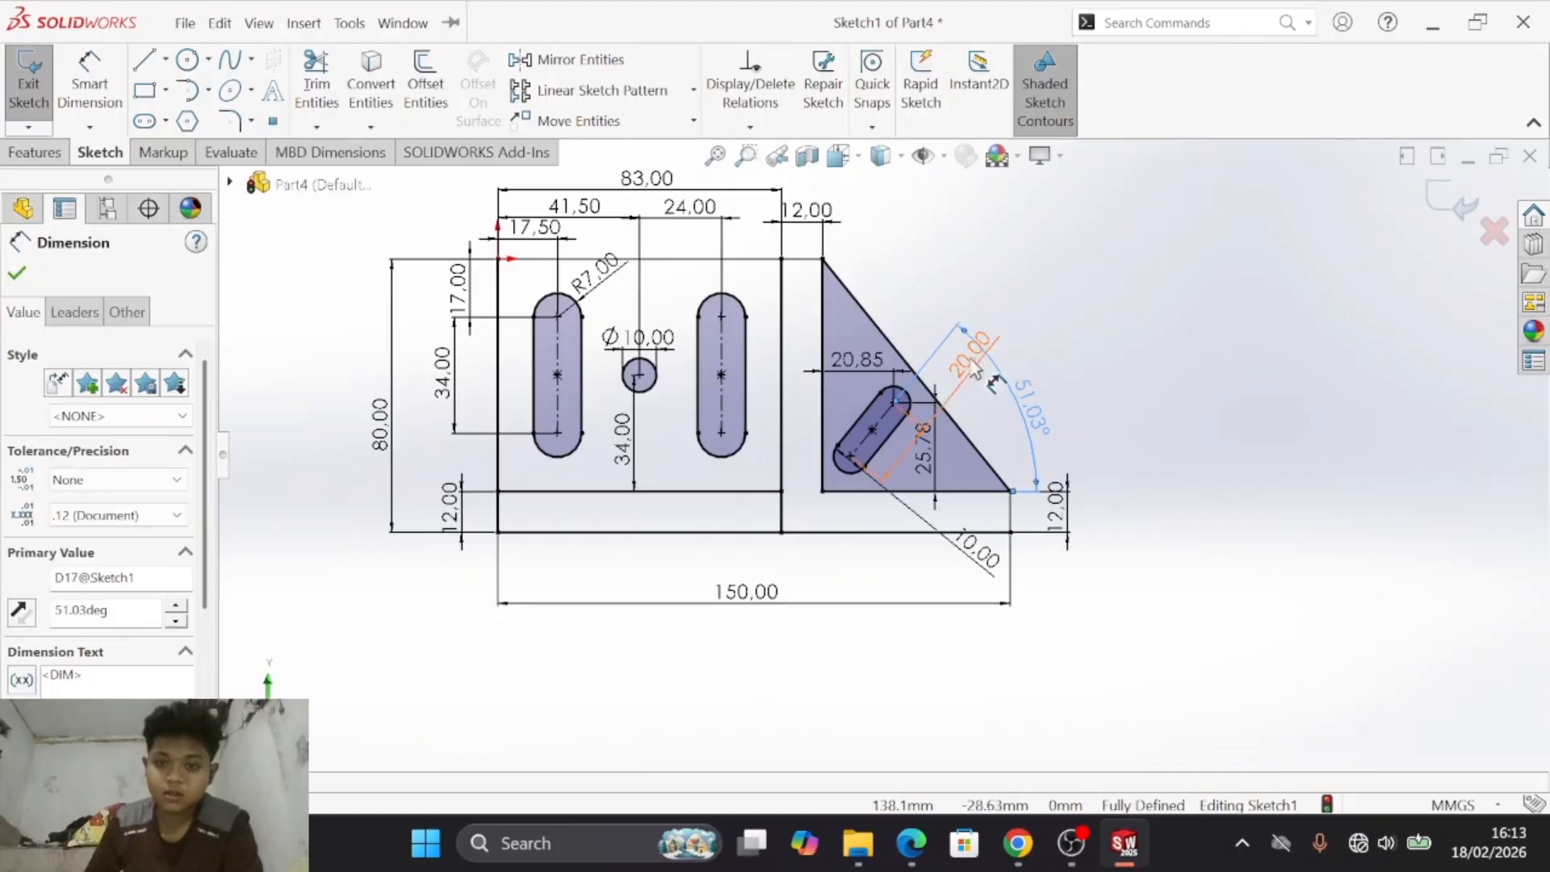
pyautogui.hotkey('alt', 'Tab')
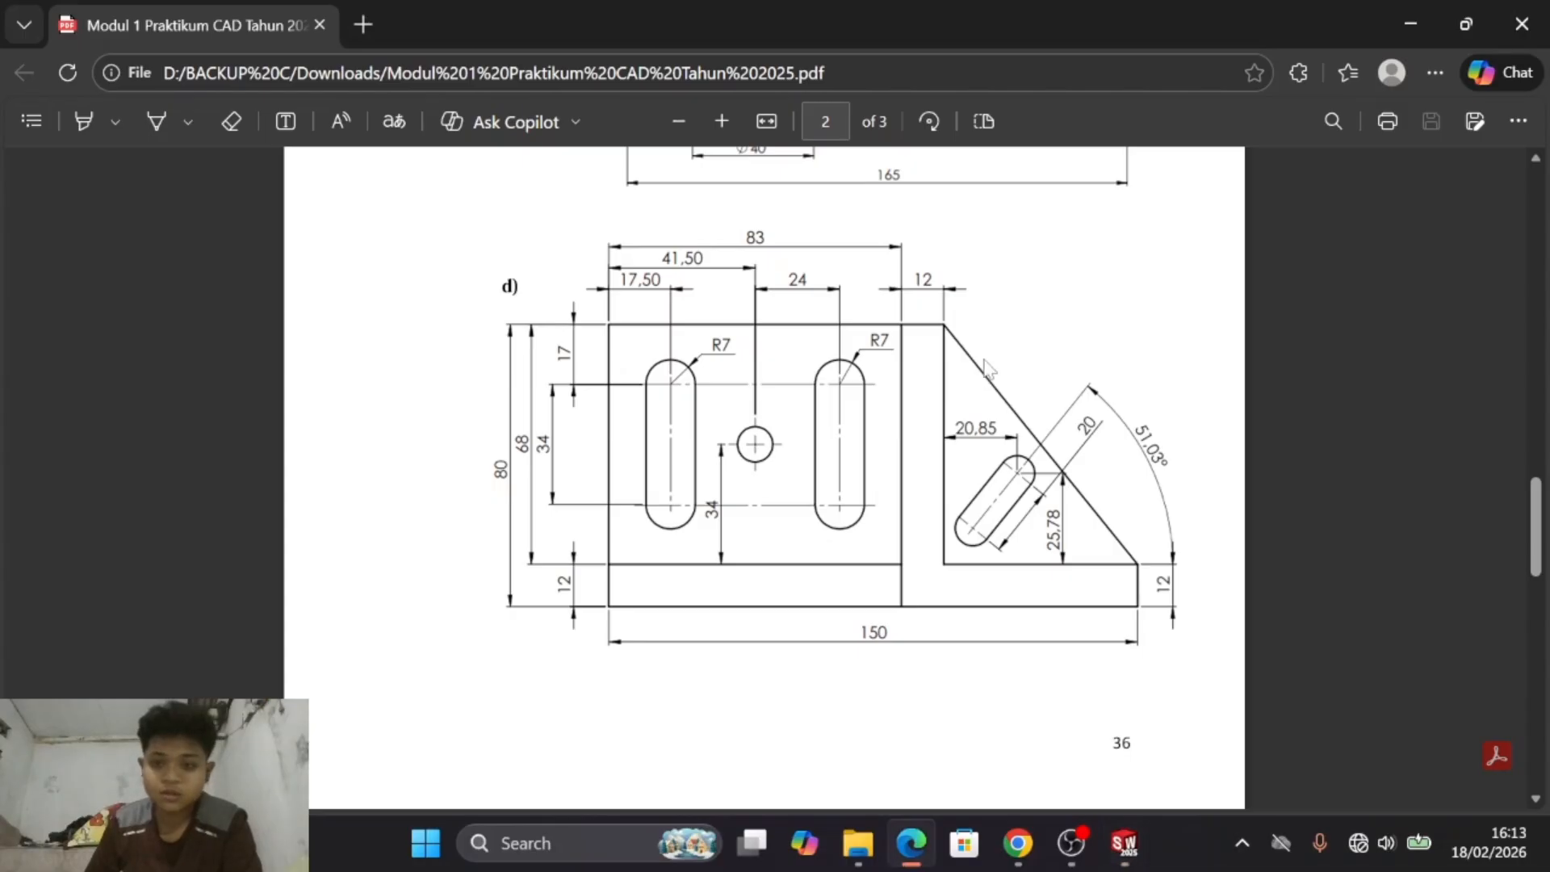
pyautogui.hotkey('alt', 'Tab')
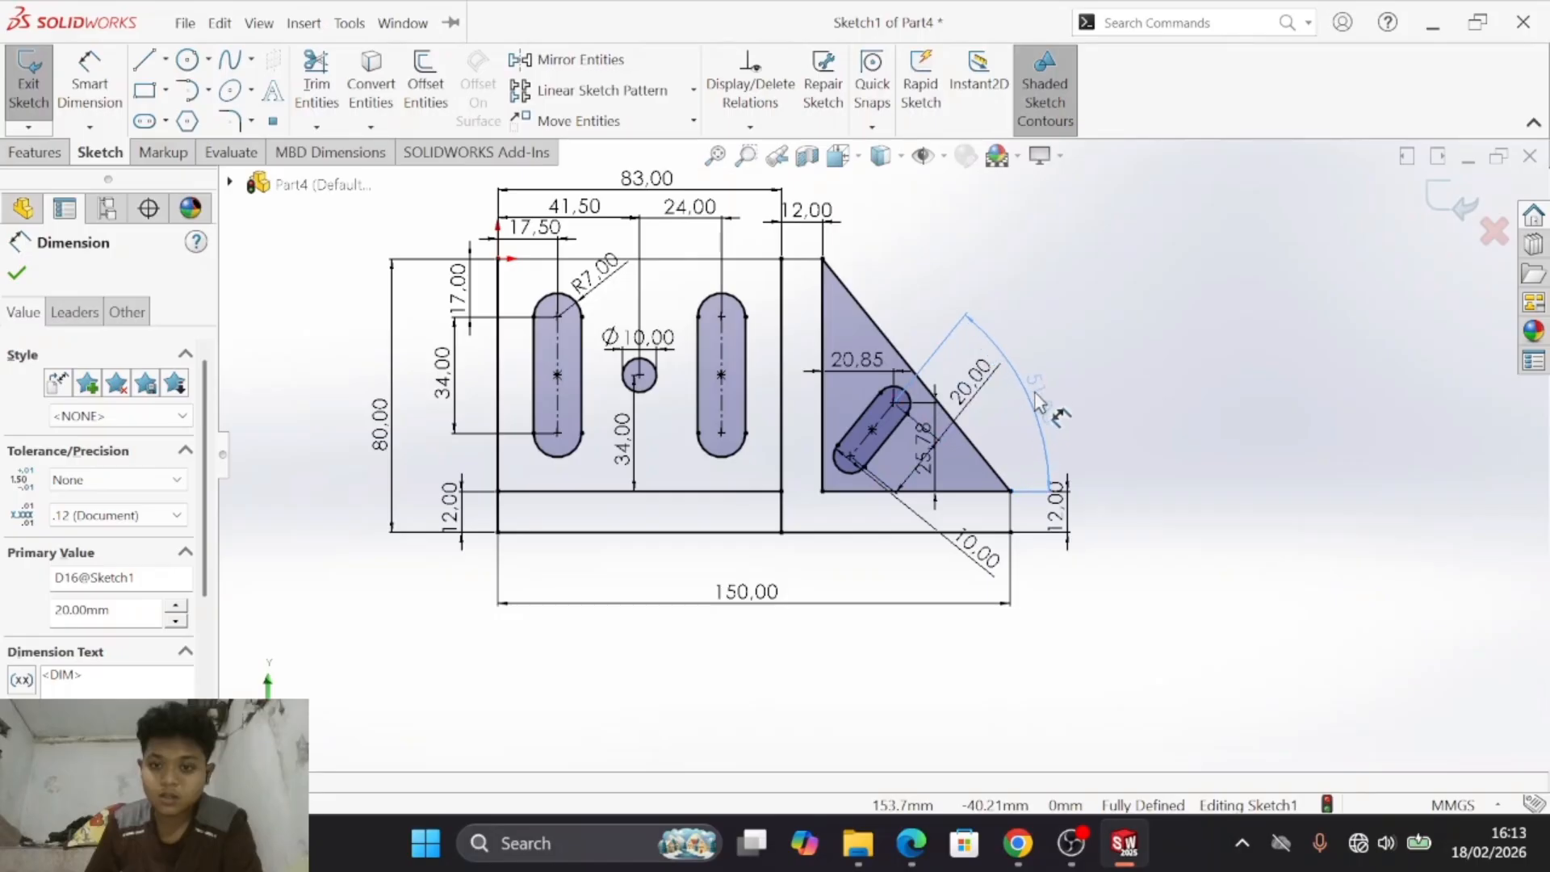
pyautogui.press('Escape')
pyautogui.hotkey('alt', 'Tab')
pyautogui.hotkey('alt', 'Tab')
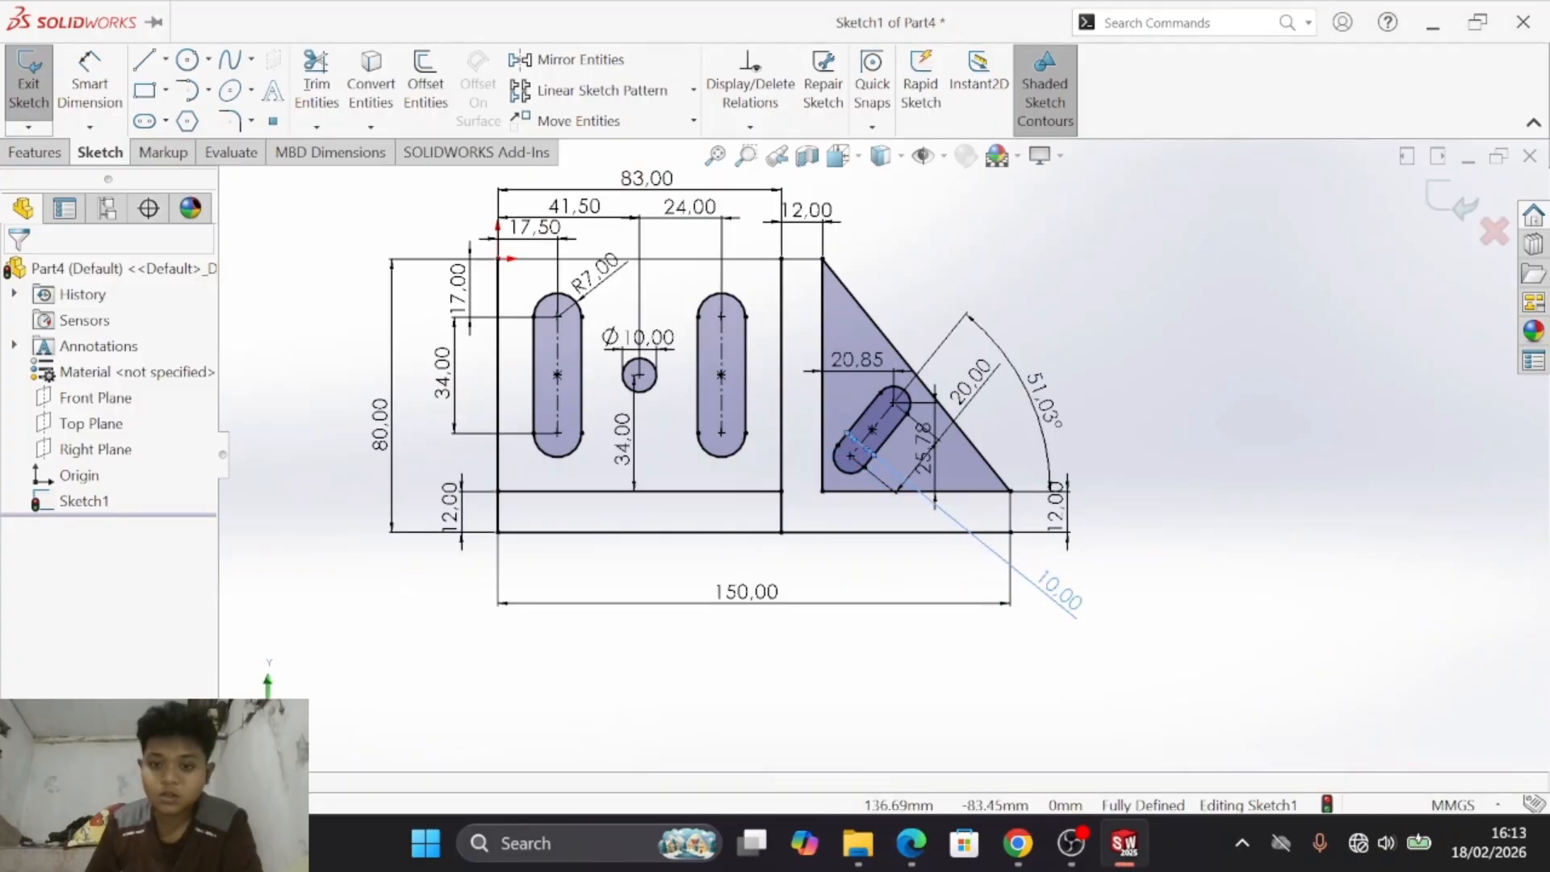
pyautogui.click(1065, 601)
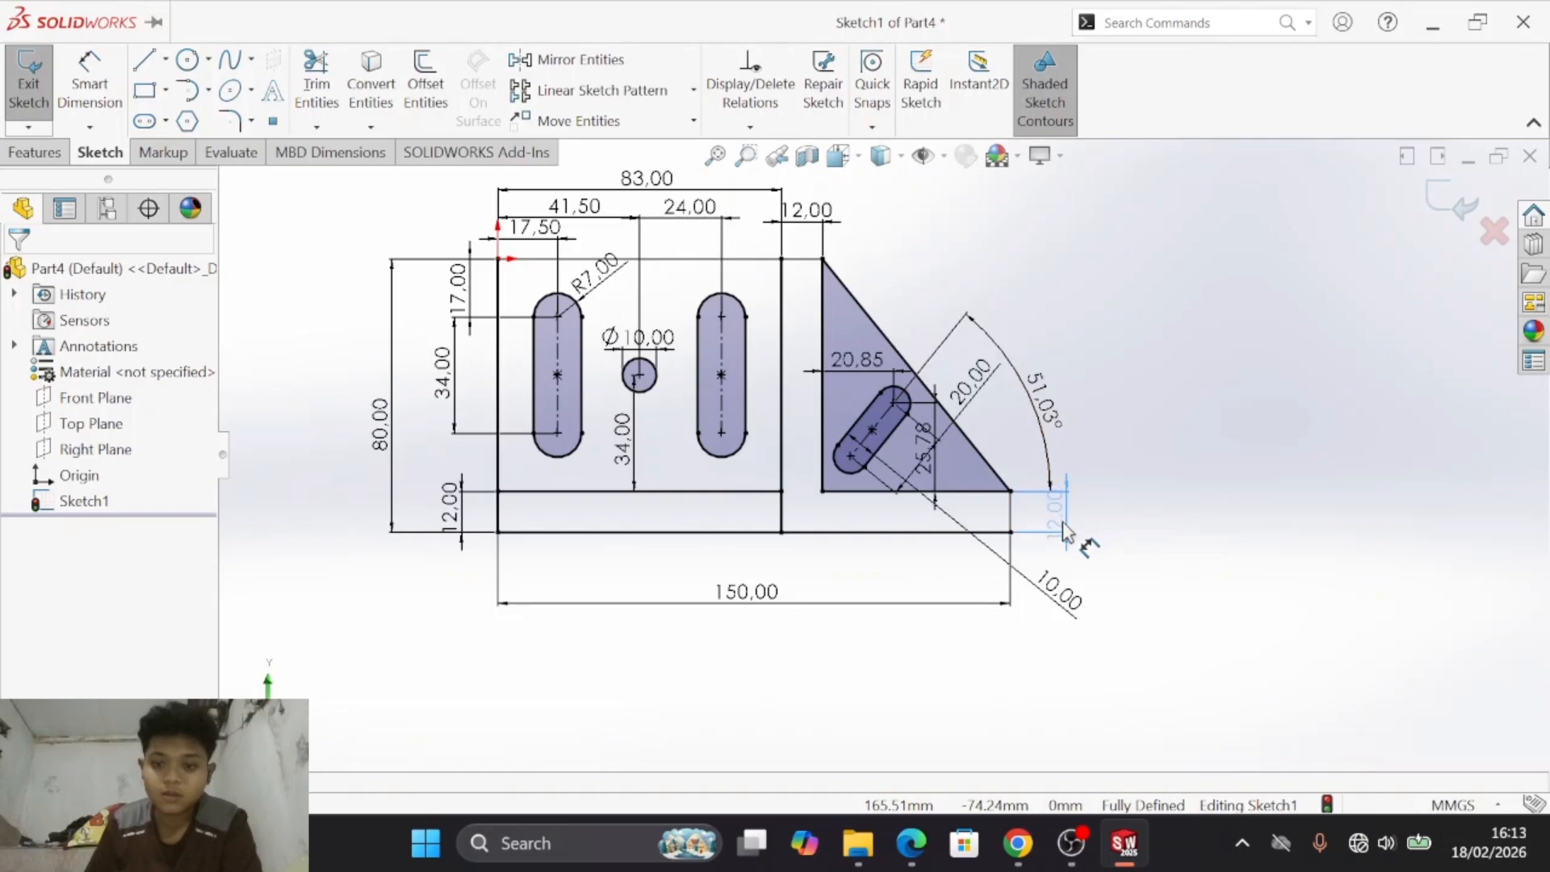
pyautogui.click(1102, 356)
# - Add a driven vertical dimension between the plate's top edge and the base strip's upper line, placed just inside the 80 mm dimension
pyautogui.press('s')
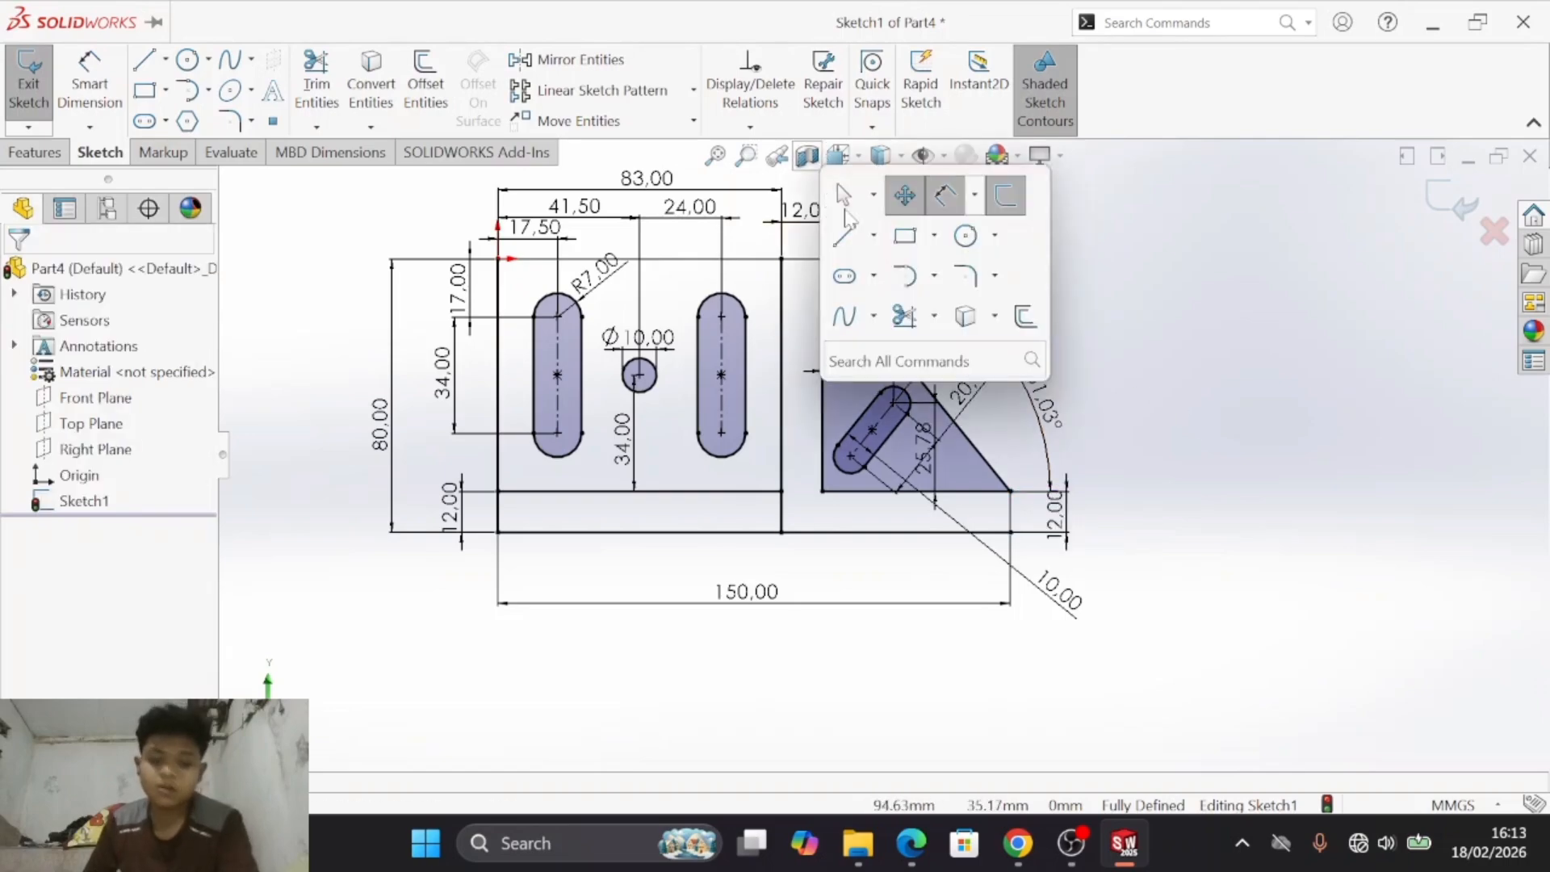
pyautogui.click(905, 196)
pyautogui.moveTo(942, 291); pyautogui.dragTo(1008, 337)
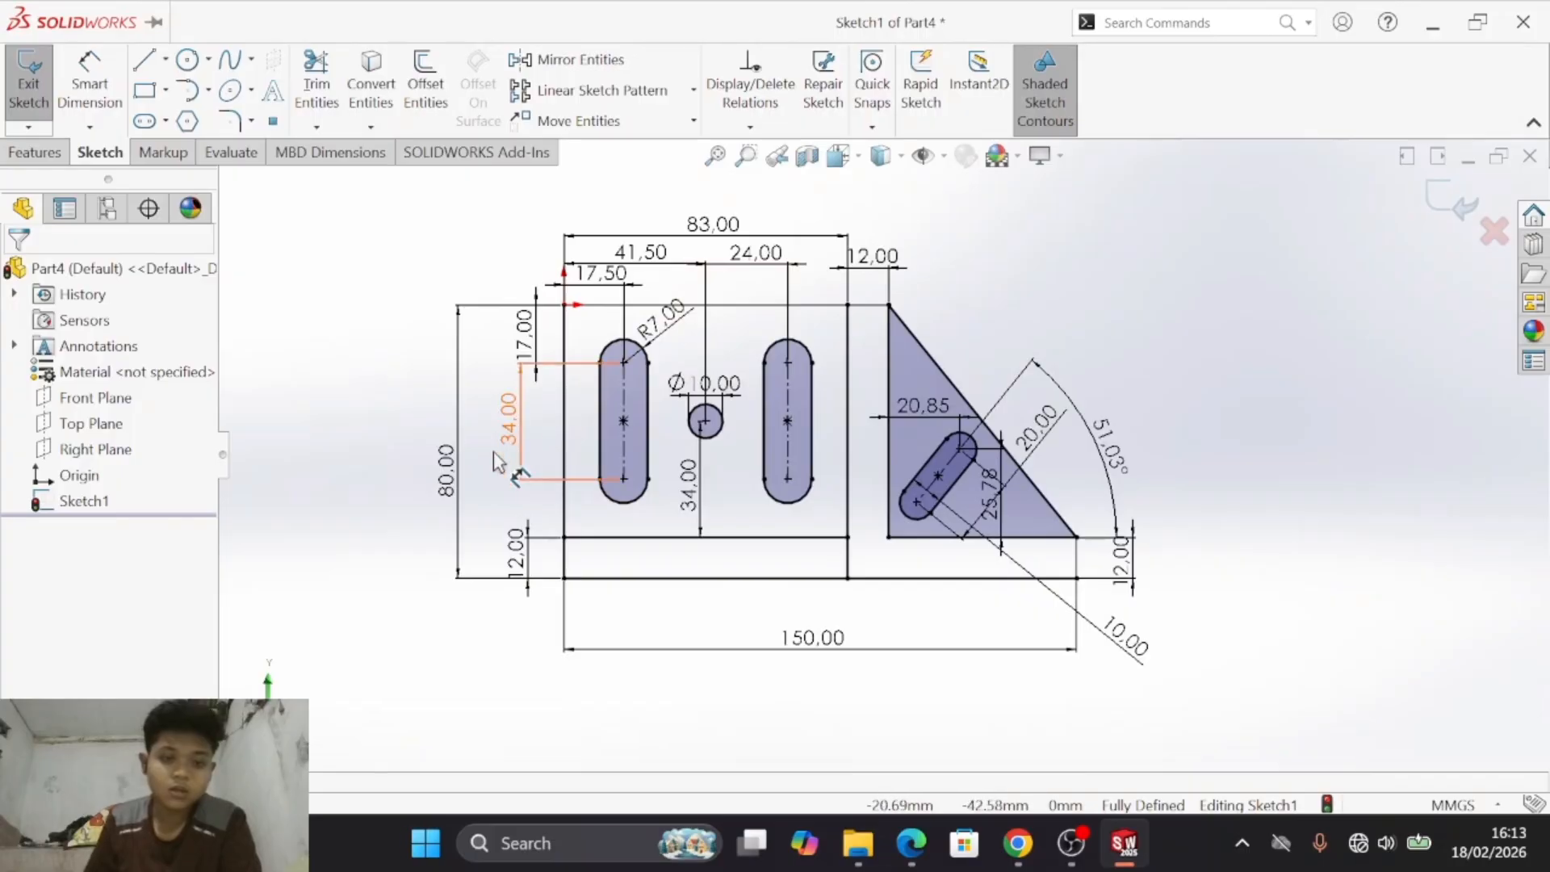
pyautogui.hotkey('alt', 'Tab')
pyautogui.hotkey('alt', 'Tab')
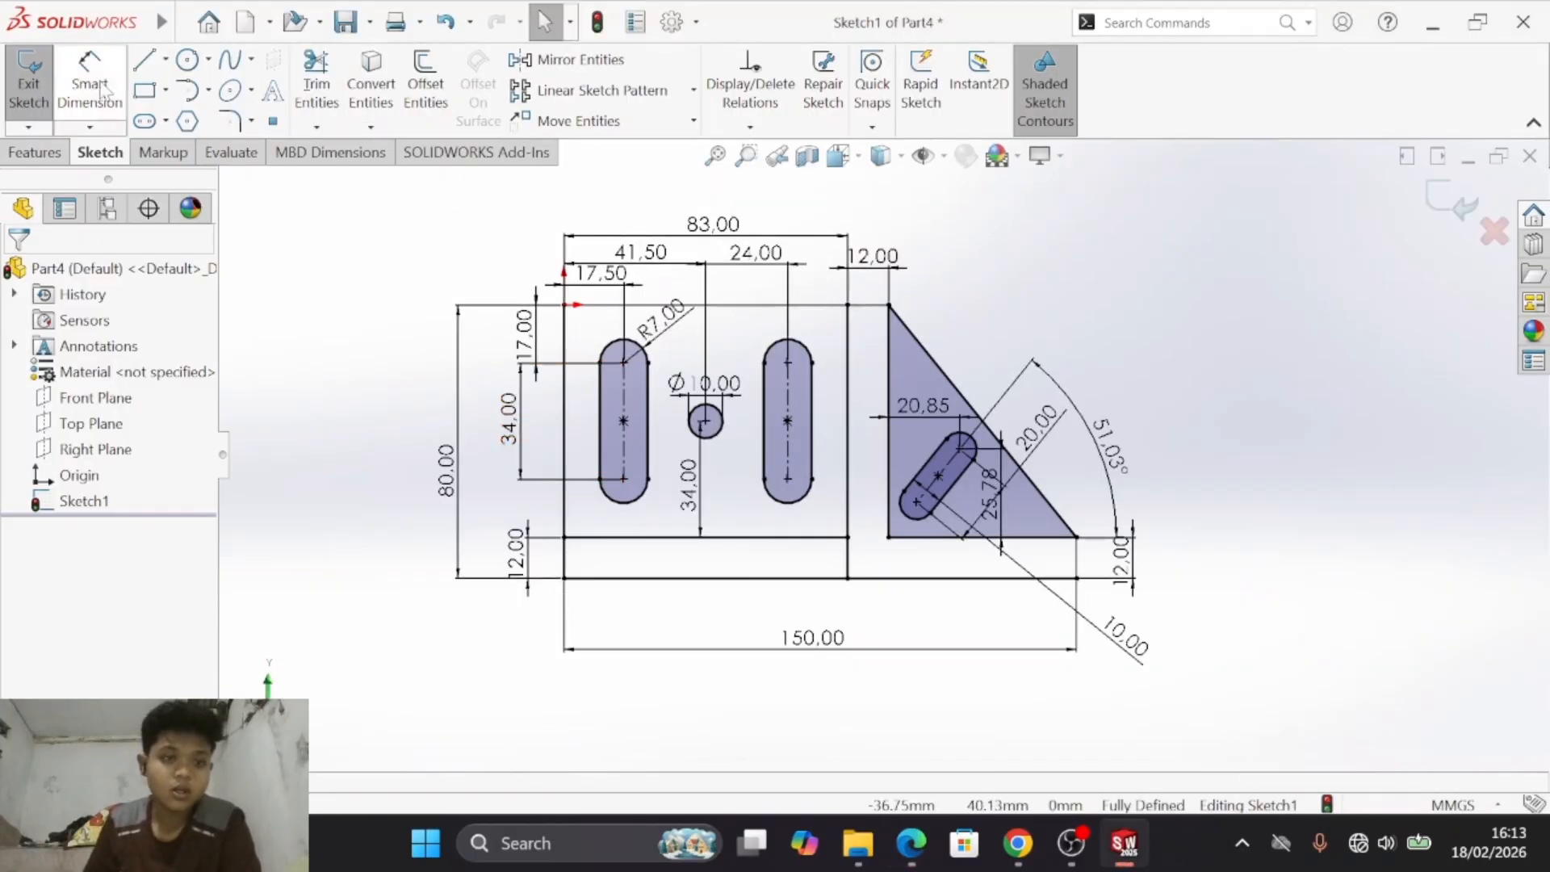
pyautogui.click(102, 92)
pyautogui.click(618, 307)
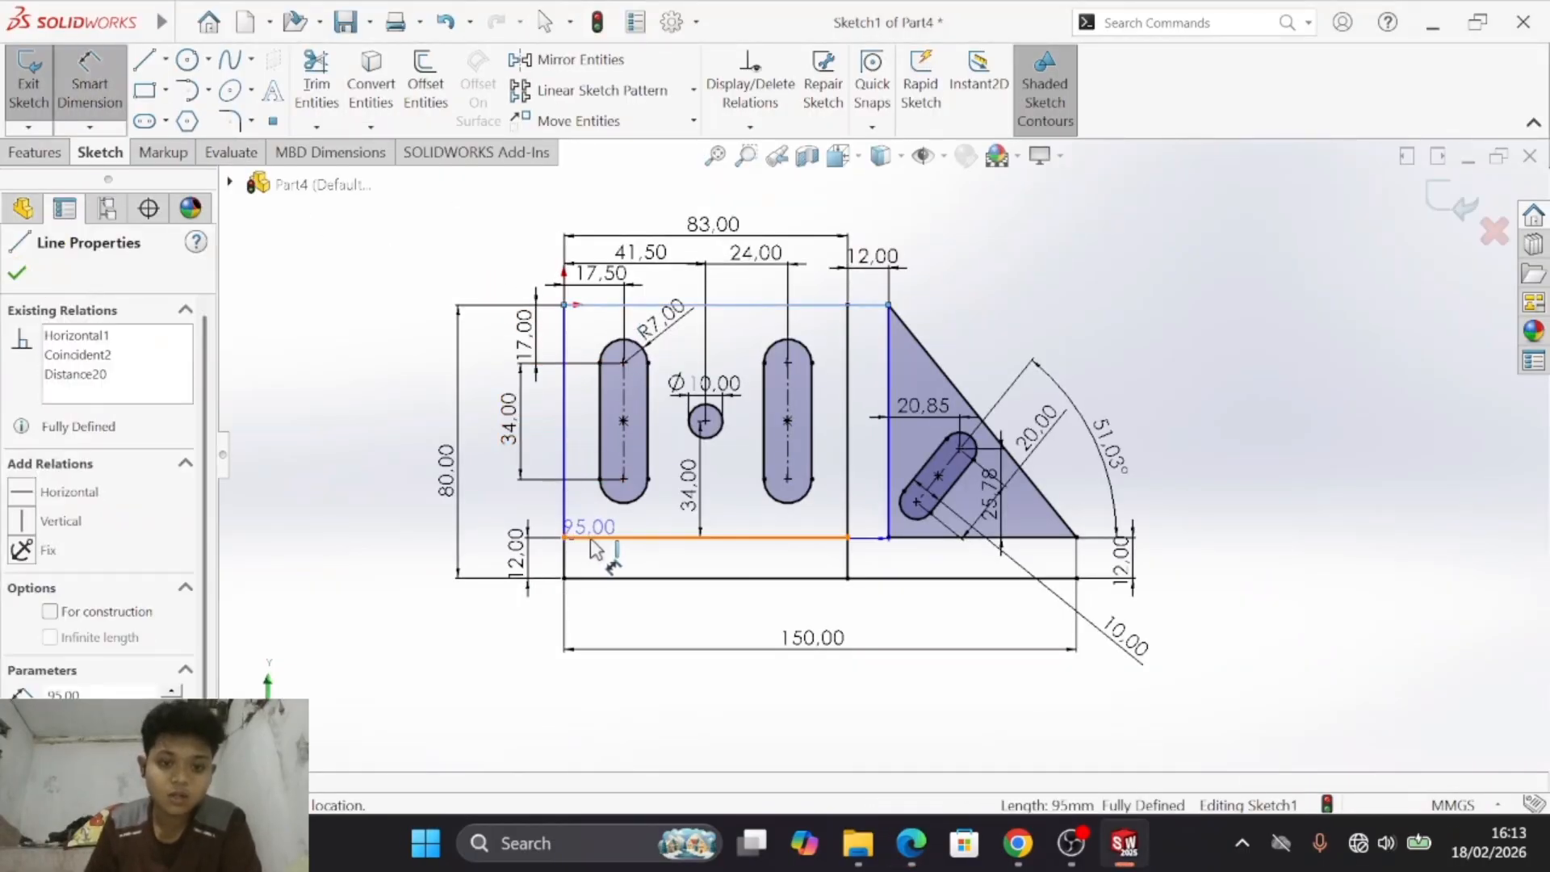
pyautogui.click(606, 536)
pyautogui.click(492, 444)
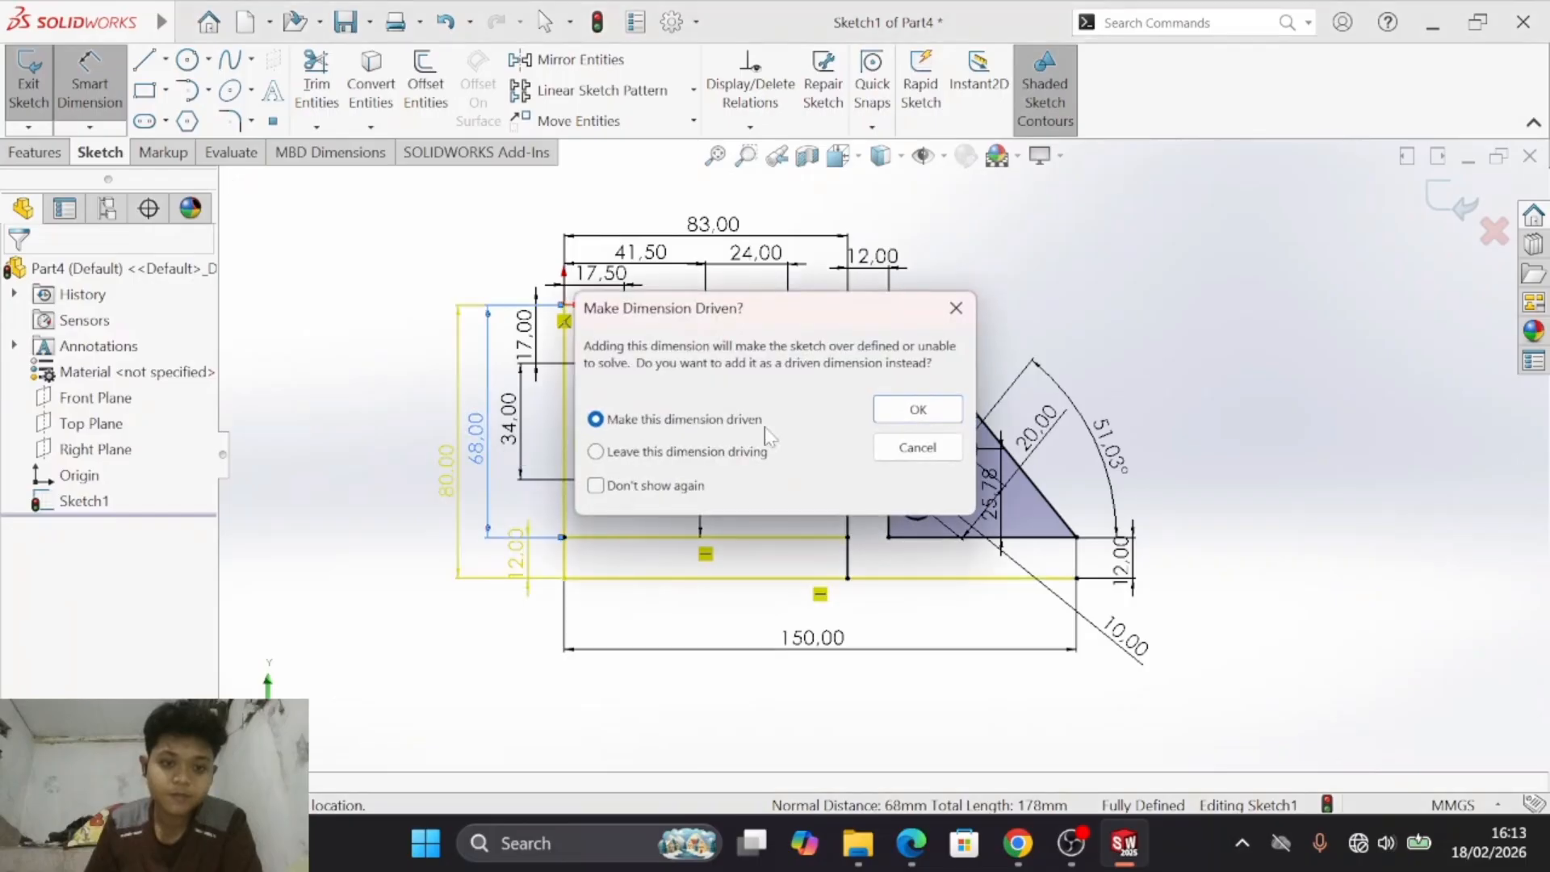
pyautogui.click(913, 409)
pyautogui.press('Escape')
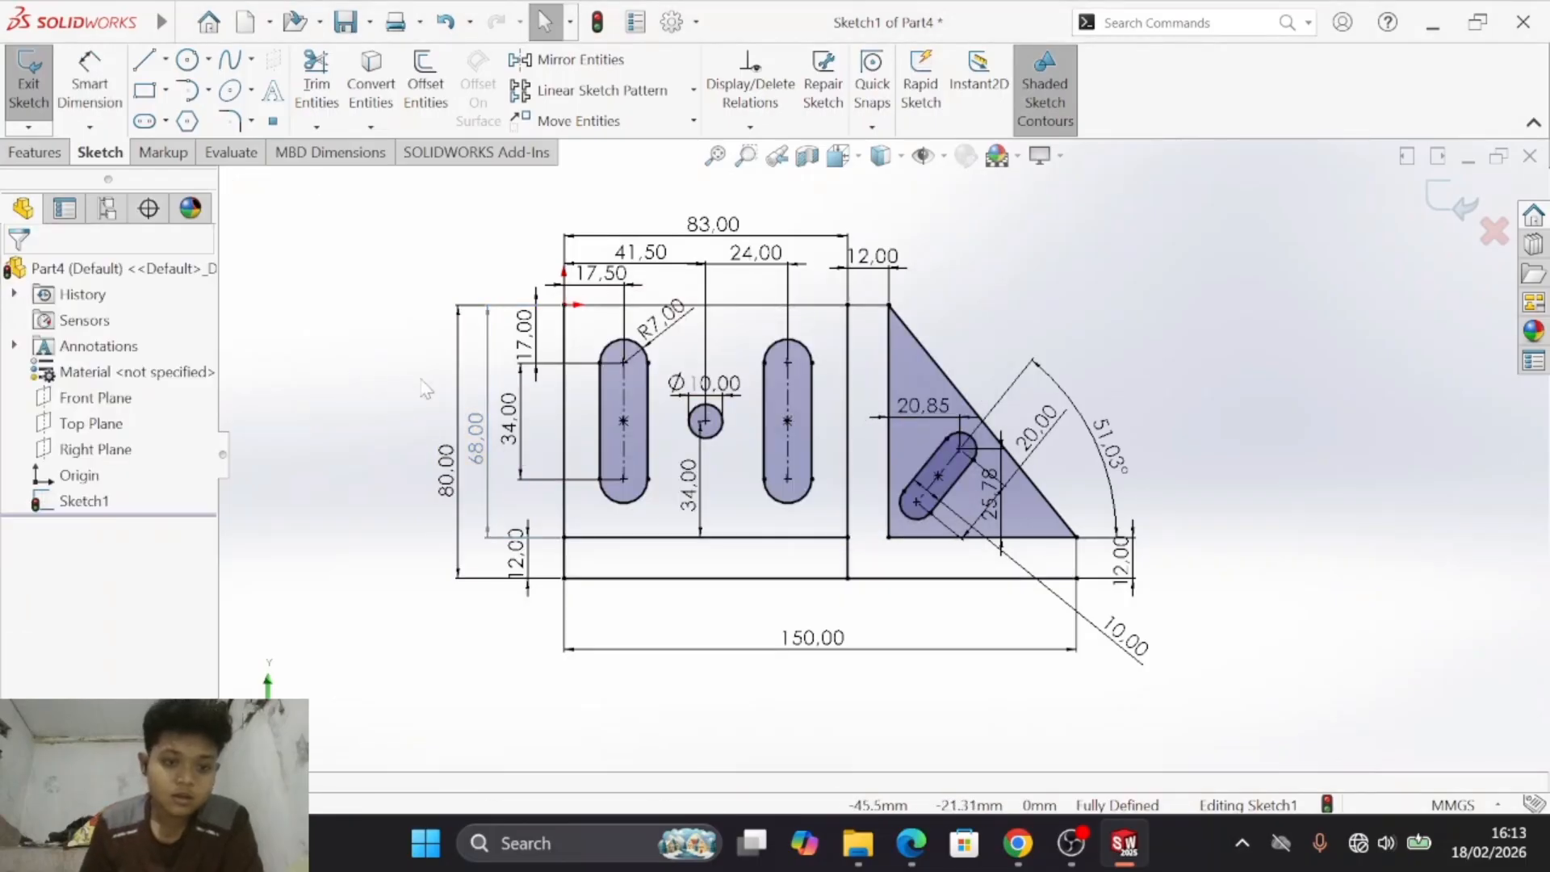
# - Compare the sketch's geometry and every dimension with drawing d) in the Module 1 practicum PDF
pyautogui.hotkey('alt', 'Tab')
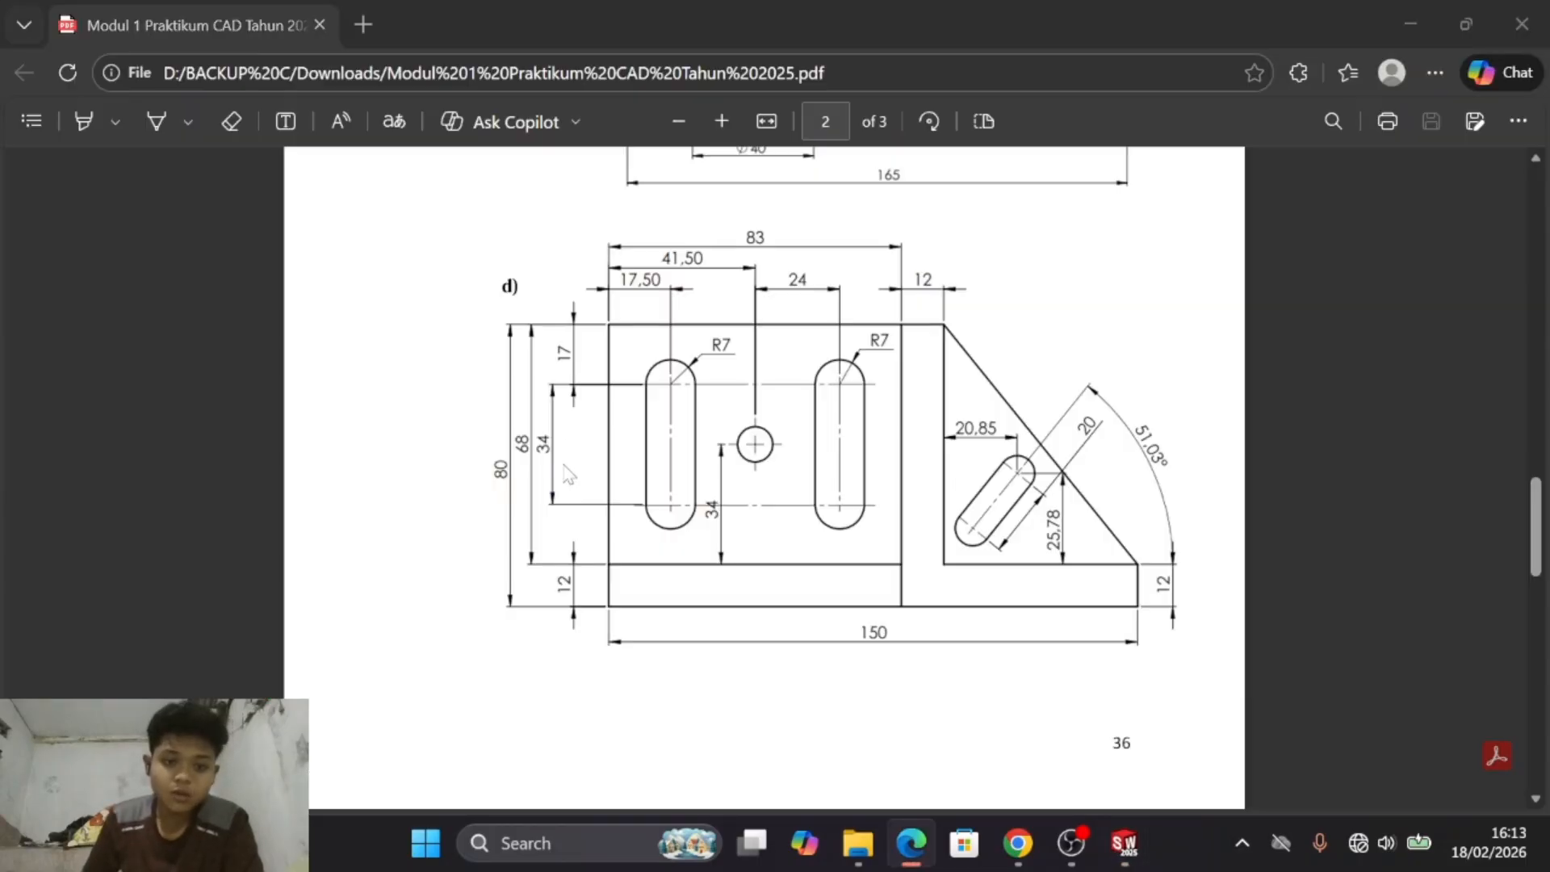
pyautogui.hotkey('alt', 'Tab')
pyautogui.hotkey('alt', 'Tab')
pyautogui.hotkey('alt', 'Tab')
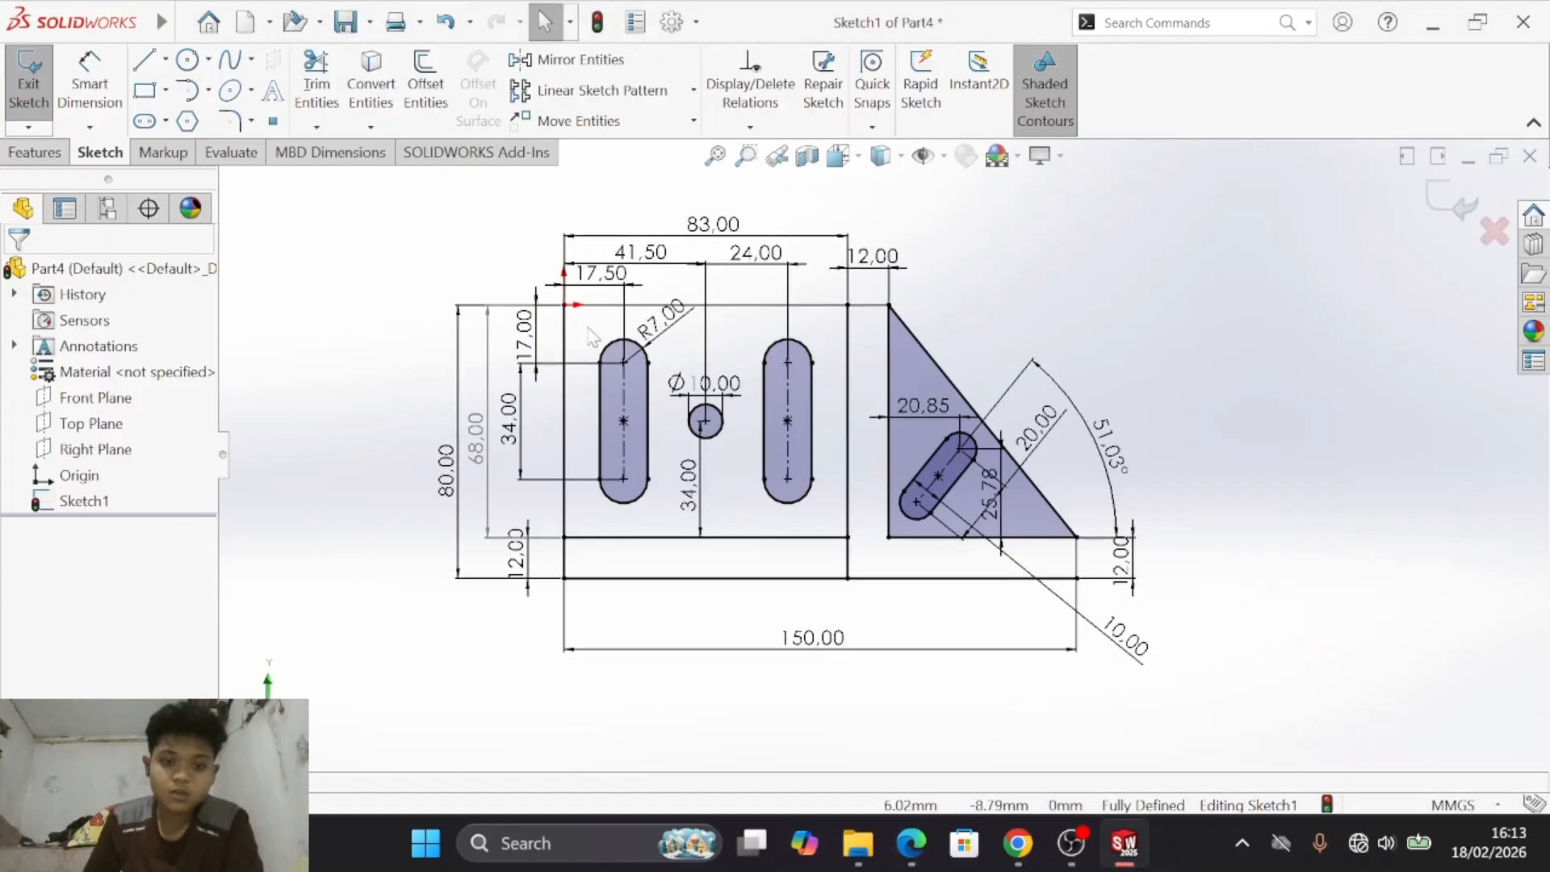
pyautogui.hotkey('alt', 'Tab')
pyautogui.hotkey('alt', 'Tab')
pyautogui.hotkey('alt', 'Tab')
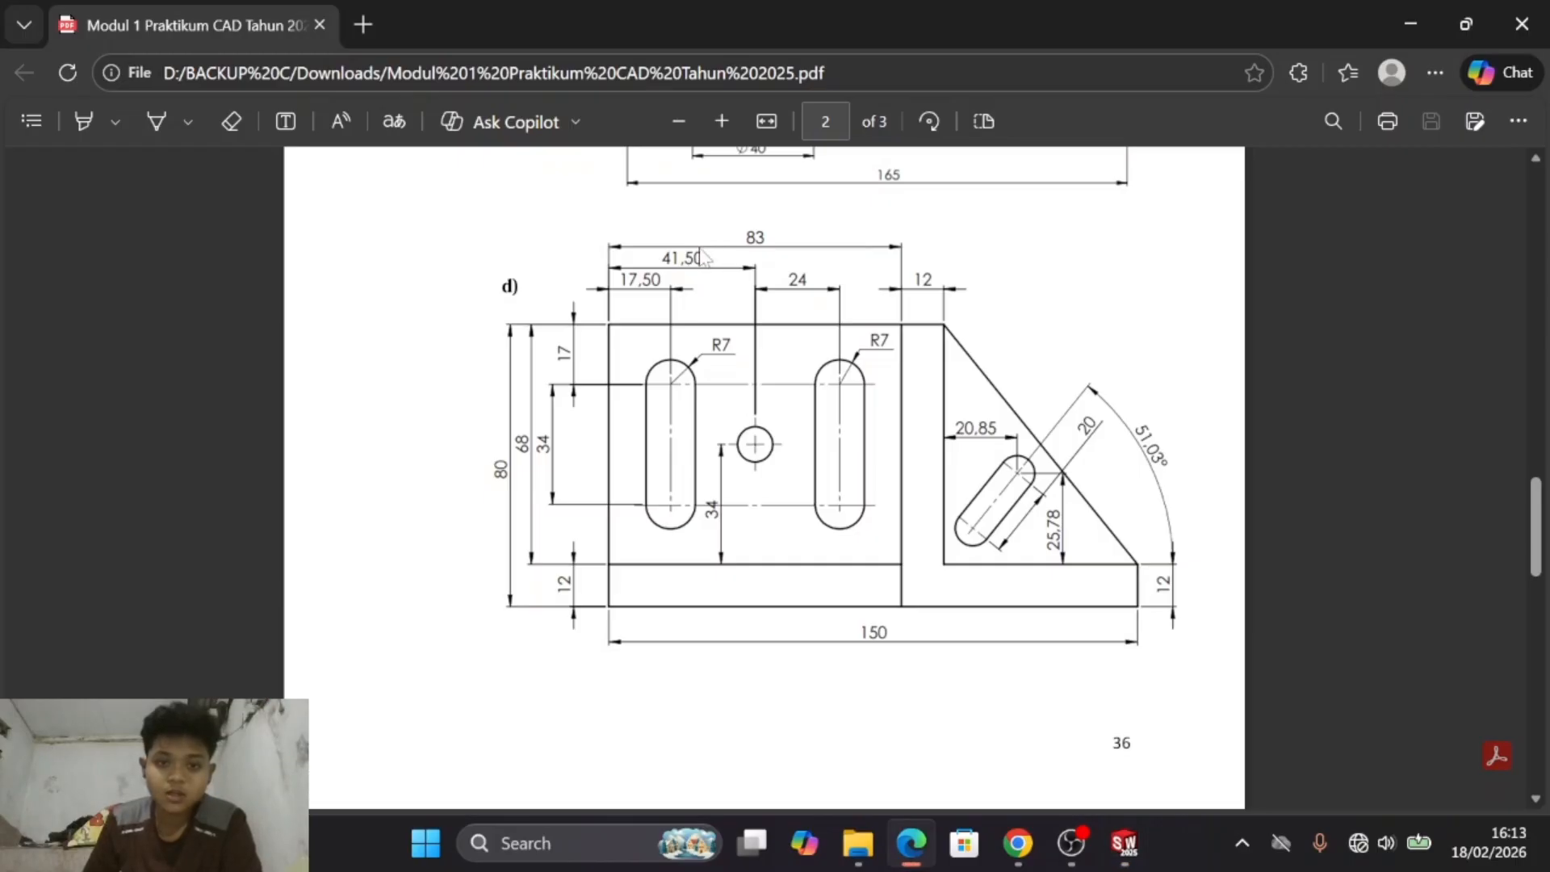
pyautogui.hotkey('alt', 'Tab')
pyautogui.hotkey('alt', 'Tab')
pyautogui.hotkey('alt', 'Tab')
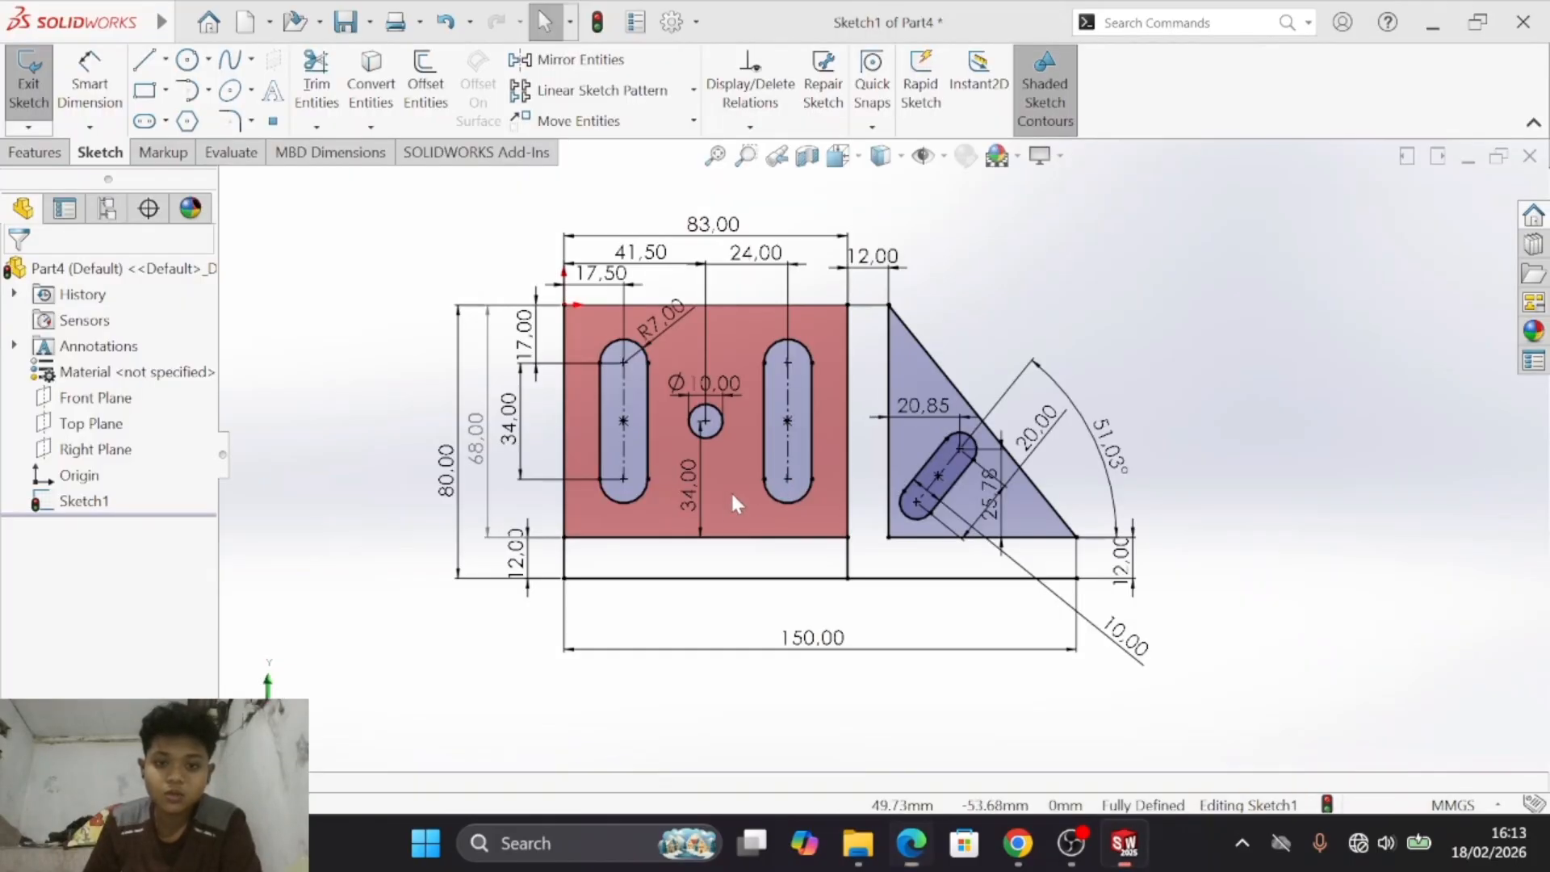
pyautogui.hotkey('alt', 'Tab')
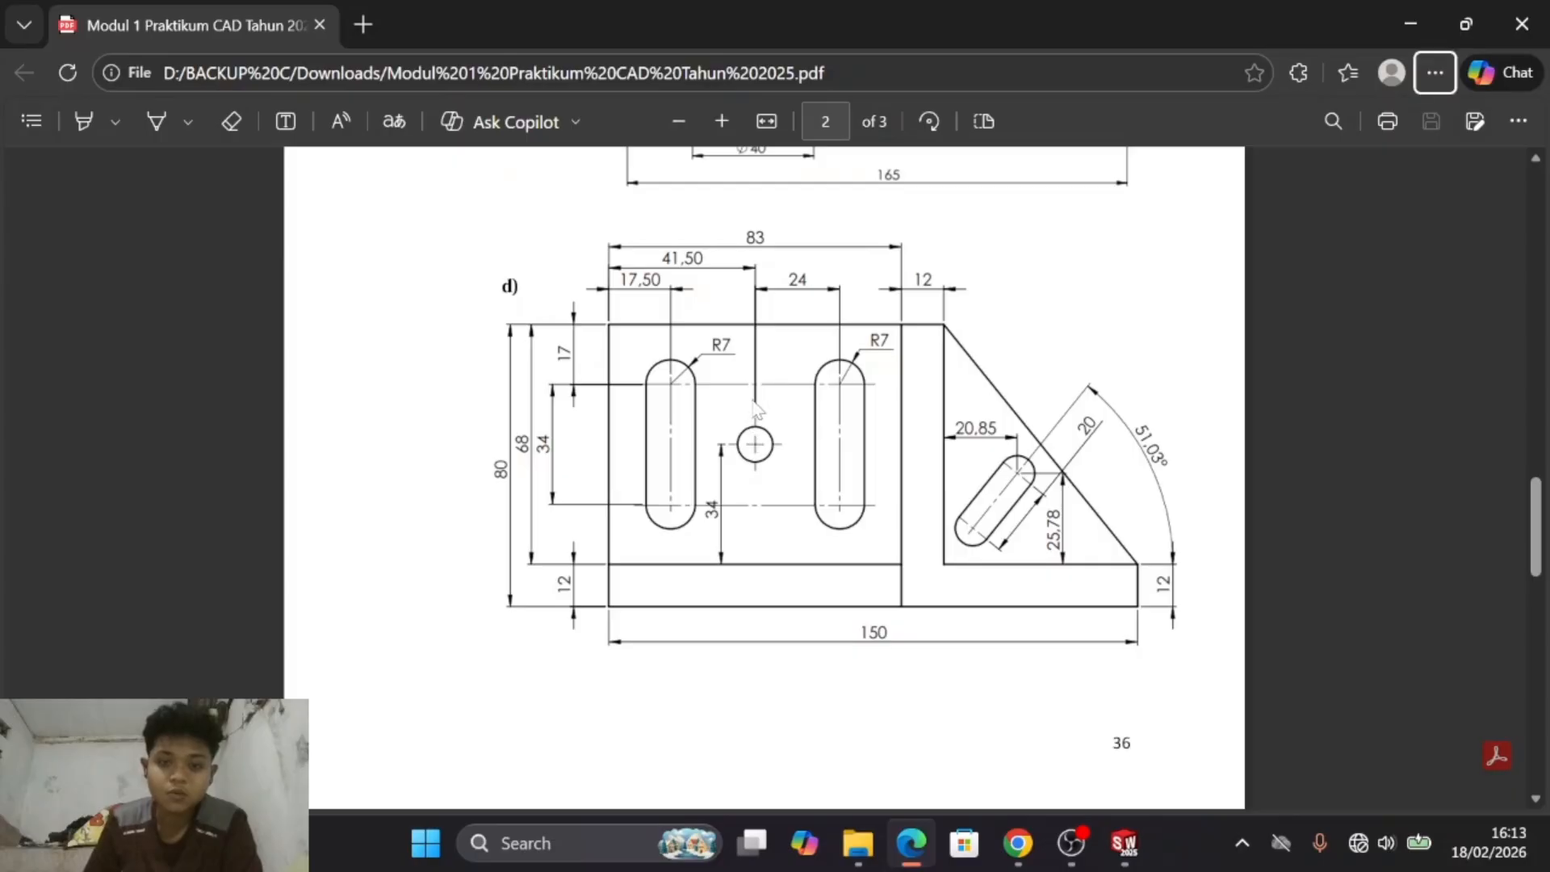
pyautogui.hotkey('alt', 'Tab')
pyautogui.hotkey('alt', 'Tab')
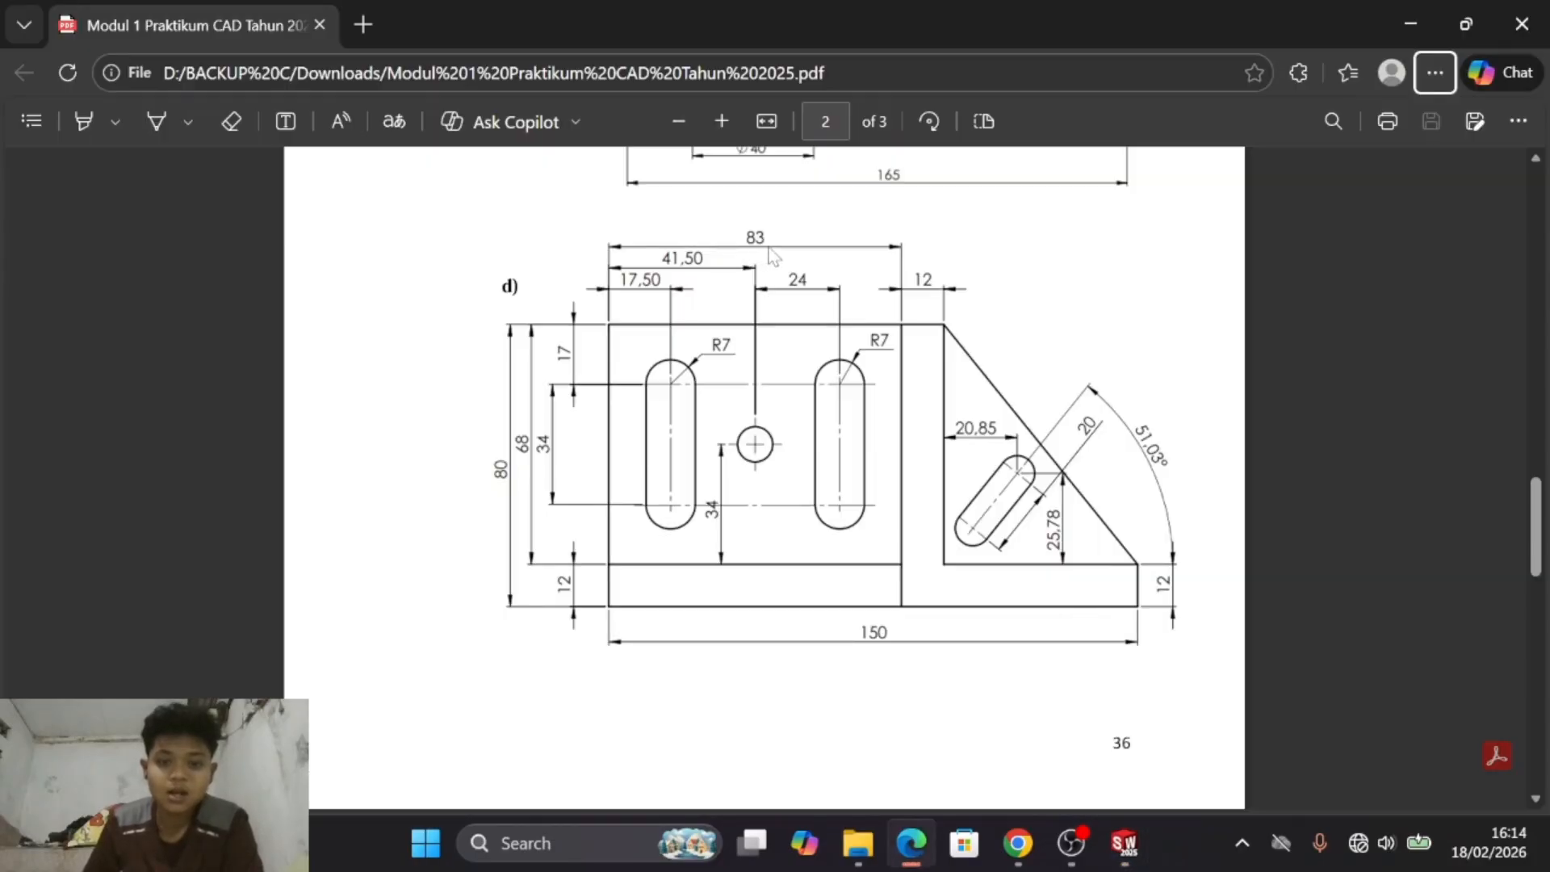
pyautogui.hotkey('alt', 'Tab')
pyautogui.hotkey('alt', 'Tab')
pyautogui.hotkey('alt', 'Tab')
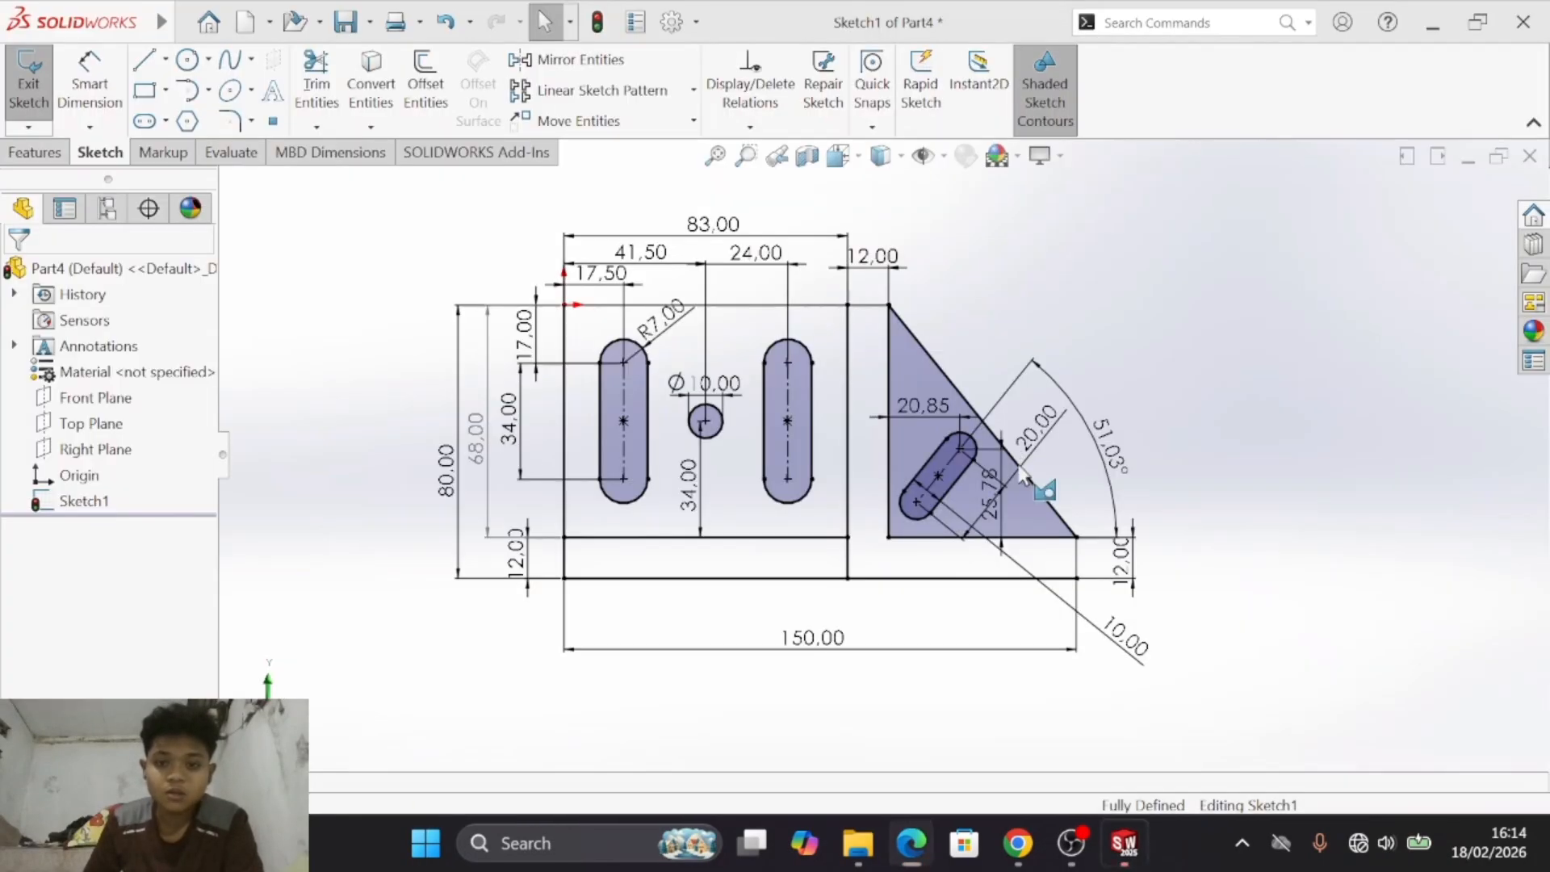
pyautogui.hotkey('alt', 'Tab')
pyautogui.hotkey('alt', 'Tab')
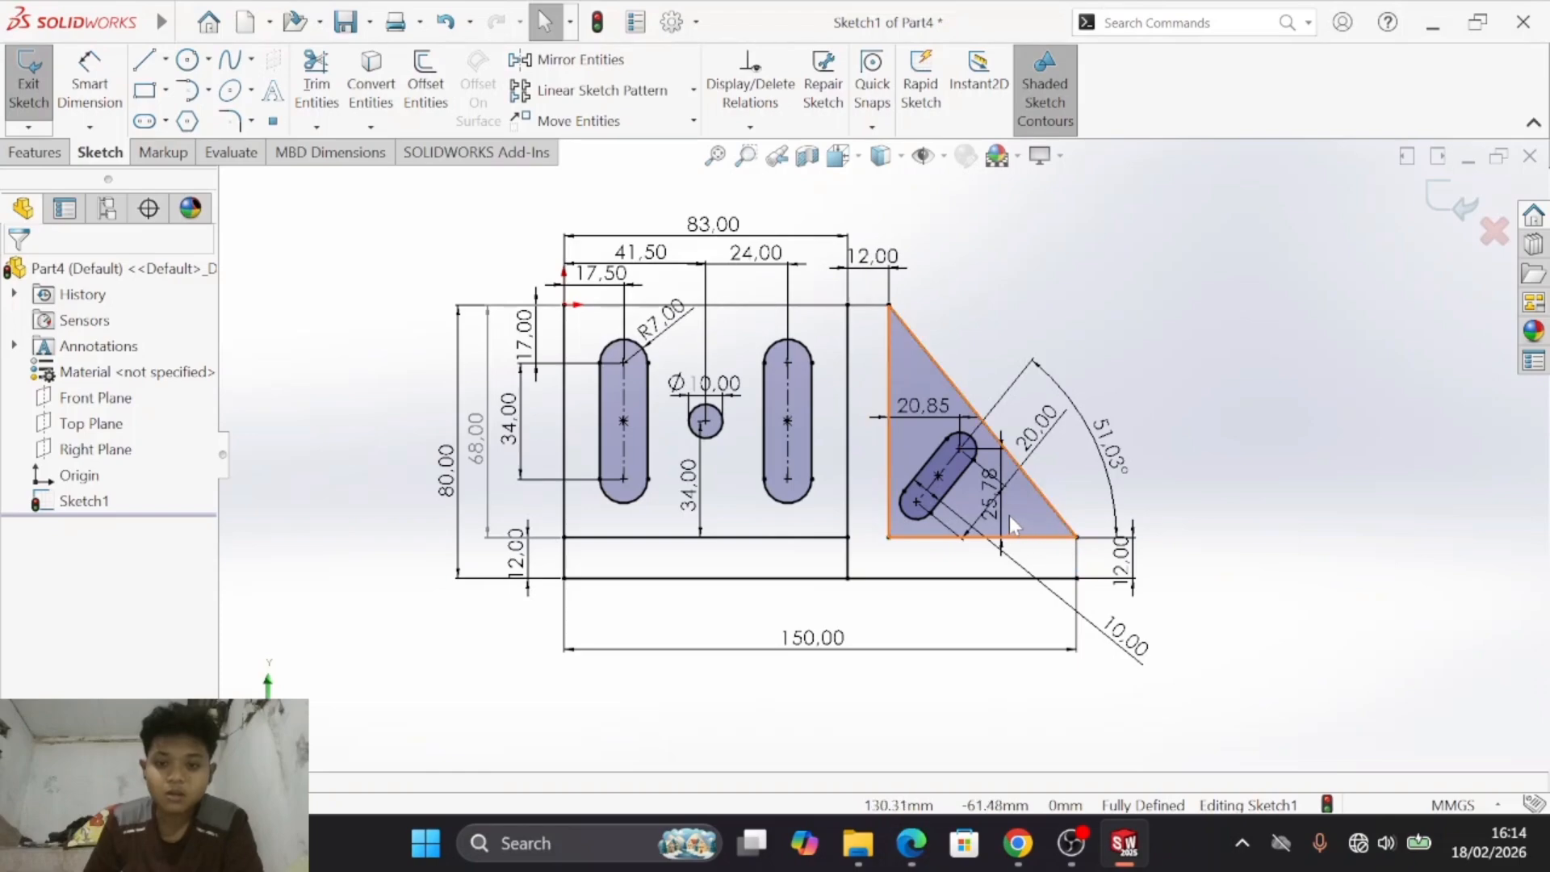
pyautogui.hotkey('alt', 'Tab')
pyautogui.hotkey('alt', 'Tab')
pyautogui.hotkey('alt', 'Tab')
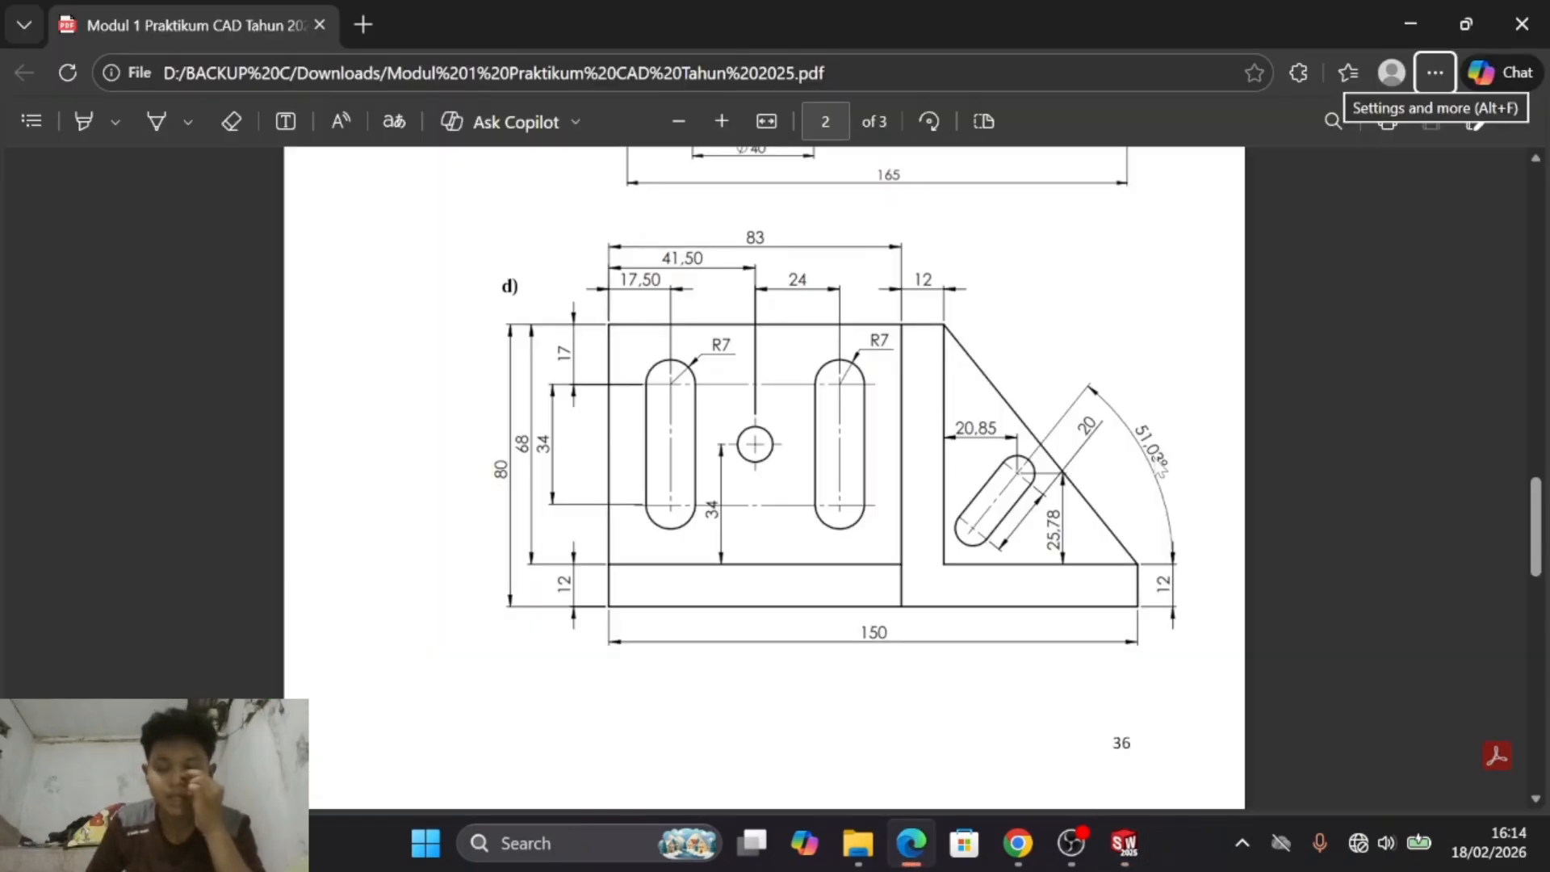
pyautogui.hotkey('alt', 'Tab')
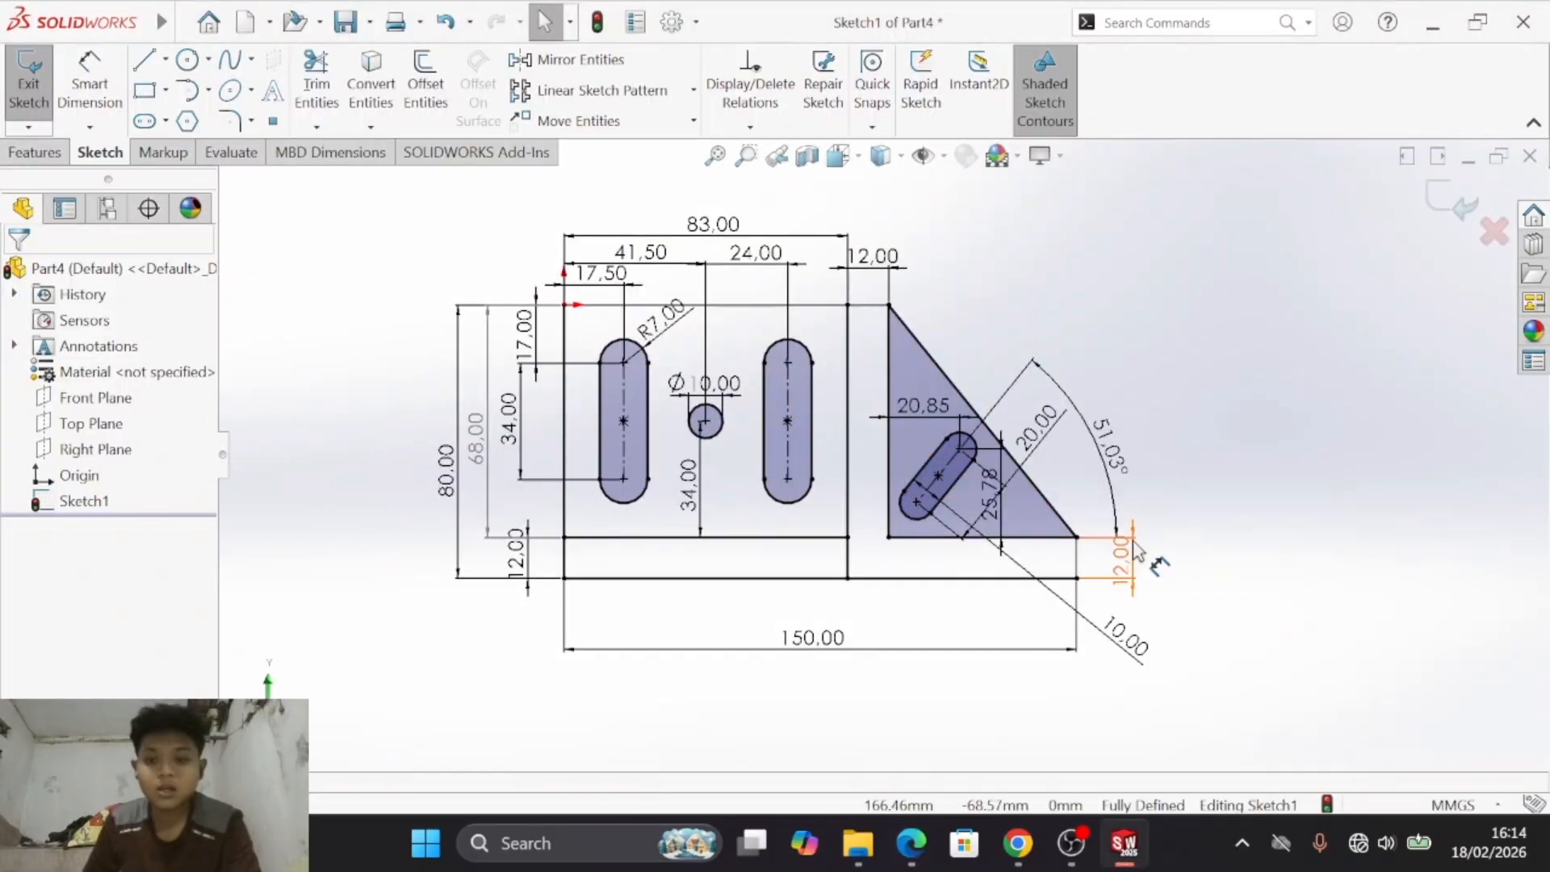
pyautogui.hotkey('alt', 'Tab')
pyautogui.hotkey('alt', 'Tab')
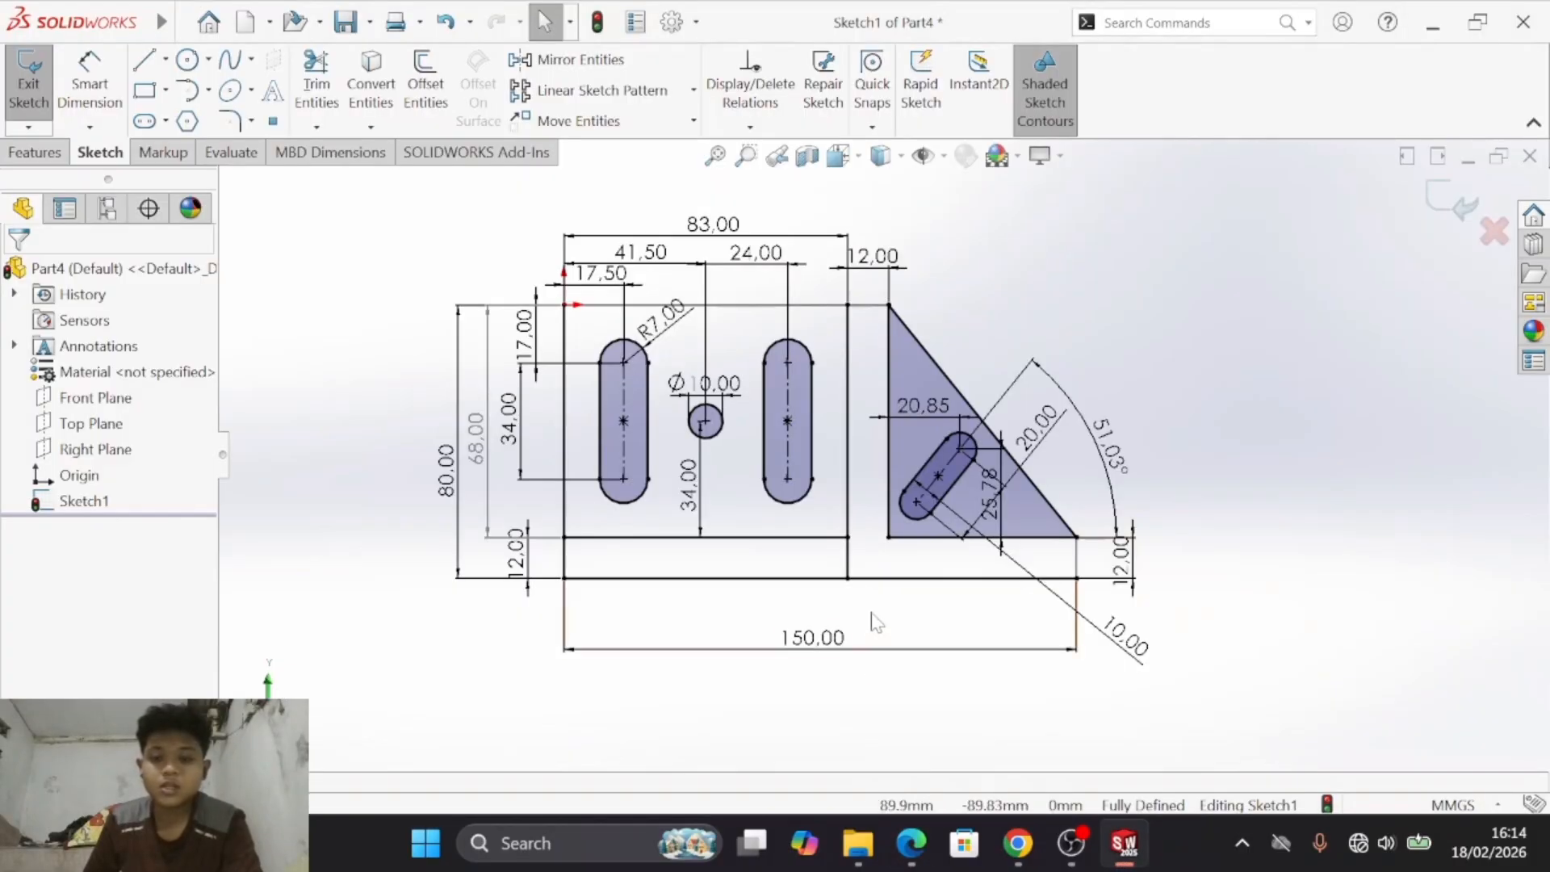
pyautogui.hotkey('alt', 'Tab')
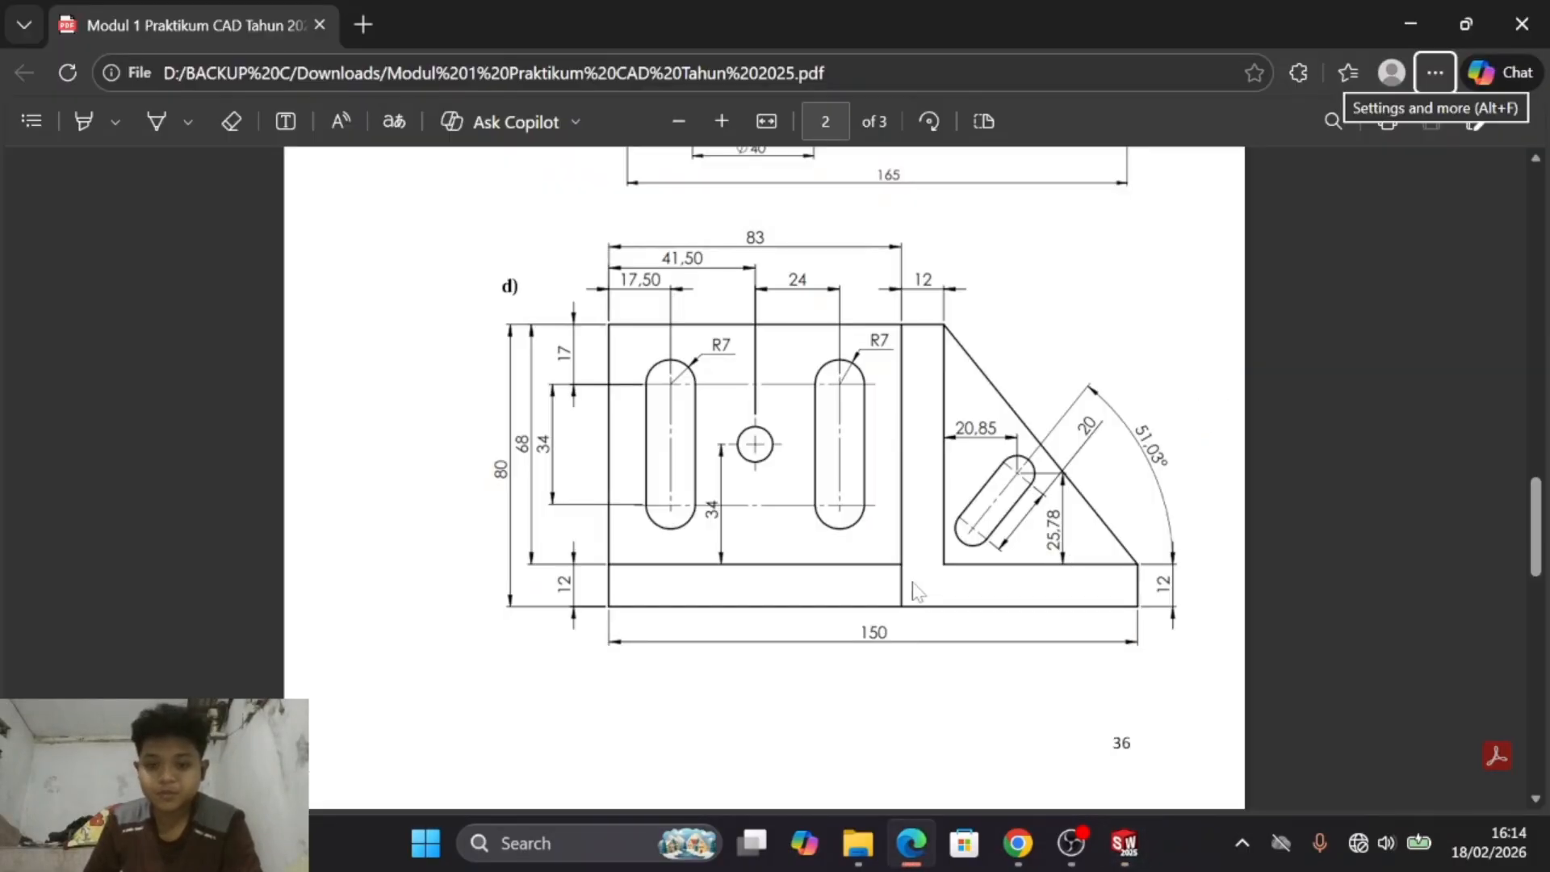
pyautogui.hotkey('alt', 'Tab')
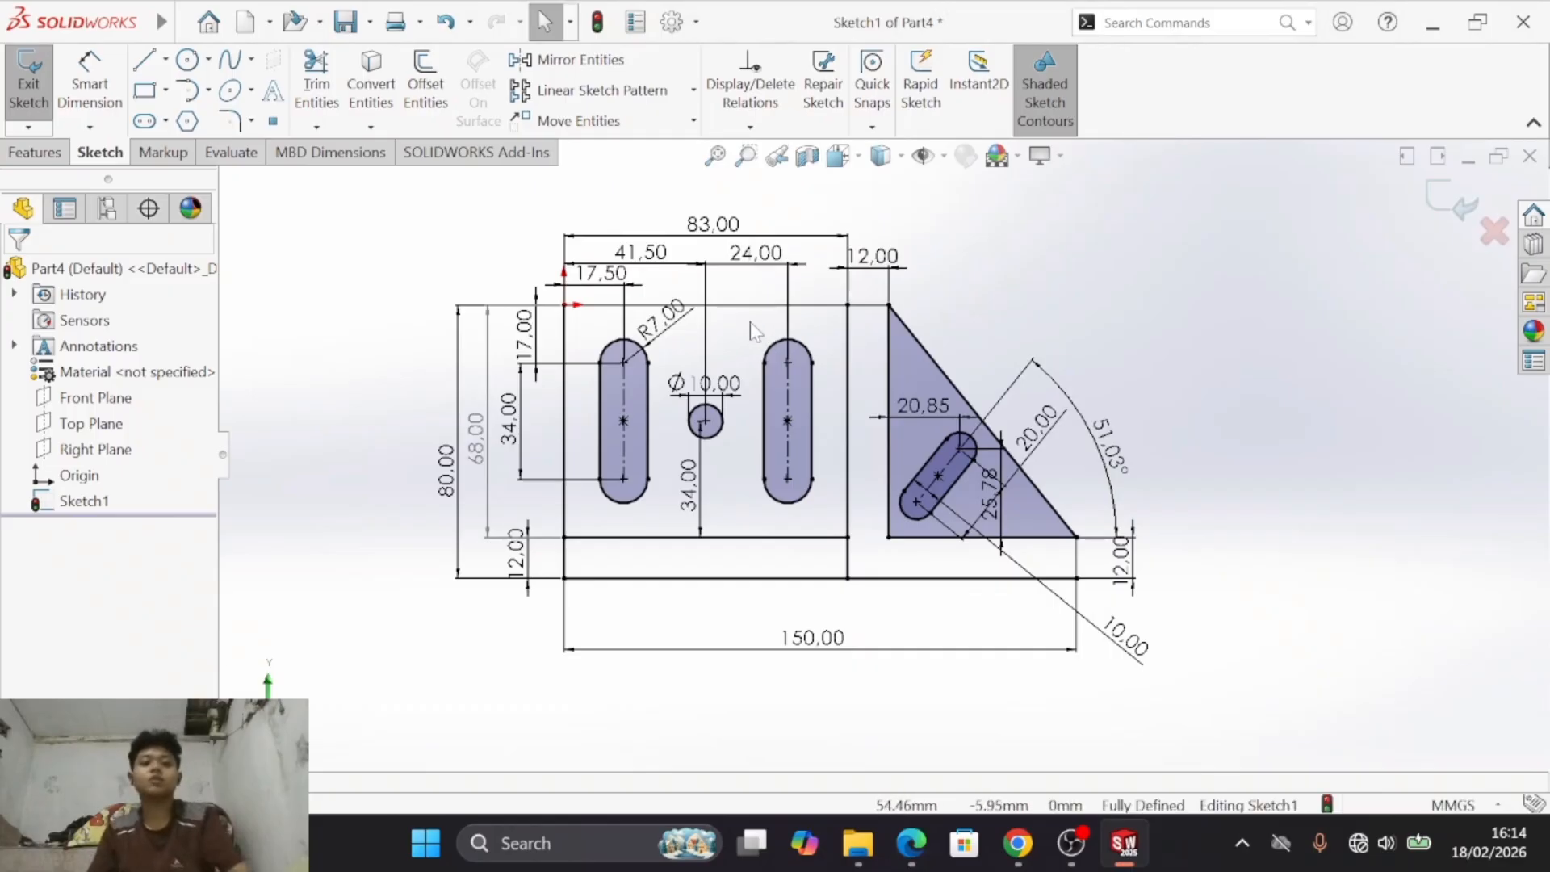
# - Save the sketch as Part4 in the MODUL FIX 1 folder and create a new part document
pyautogui.click(344, 24)
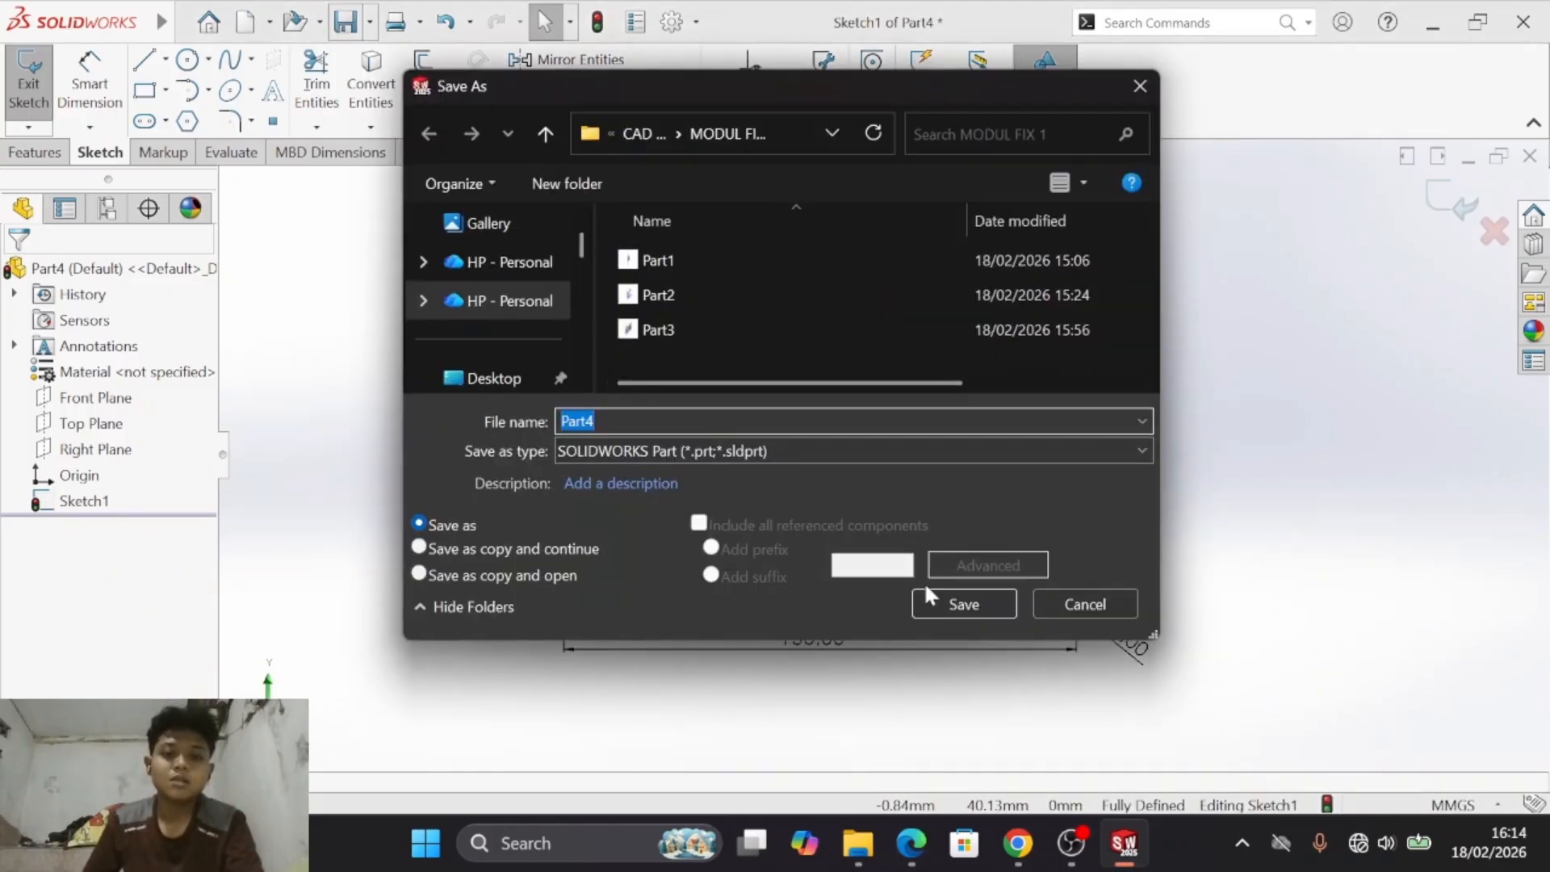
pyautogui.click(963, 607)
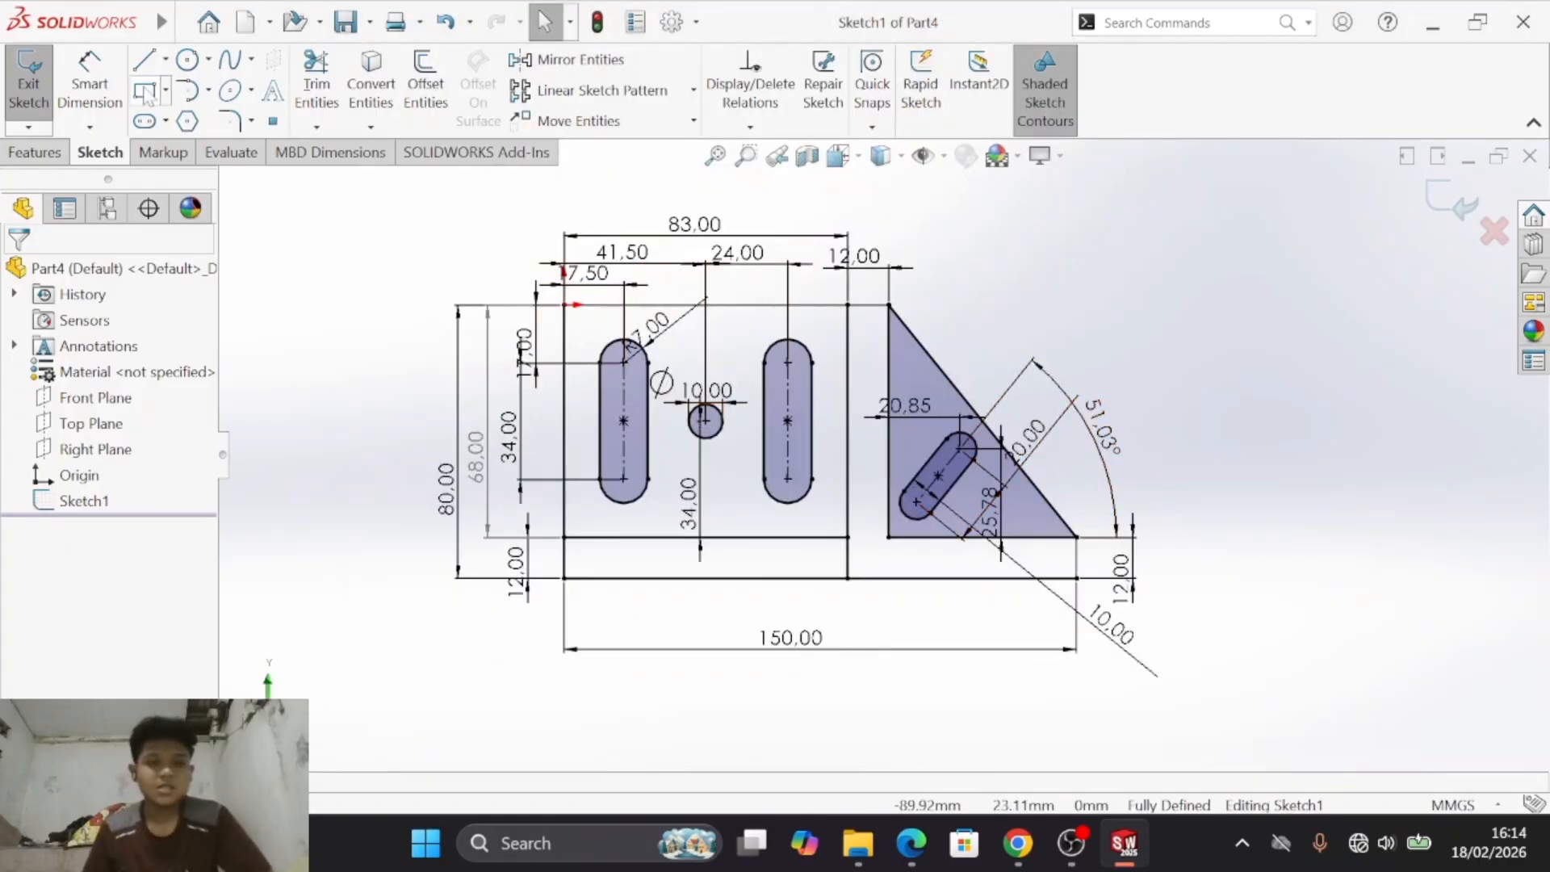
pyautogui.click(247, 28)
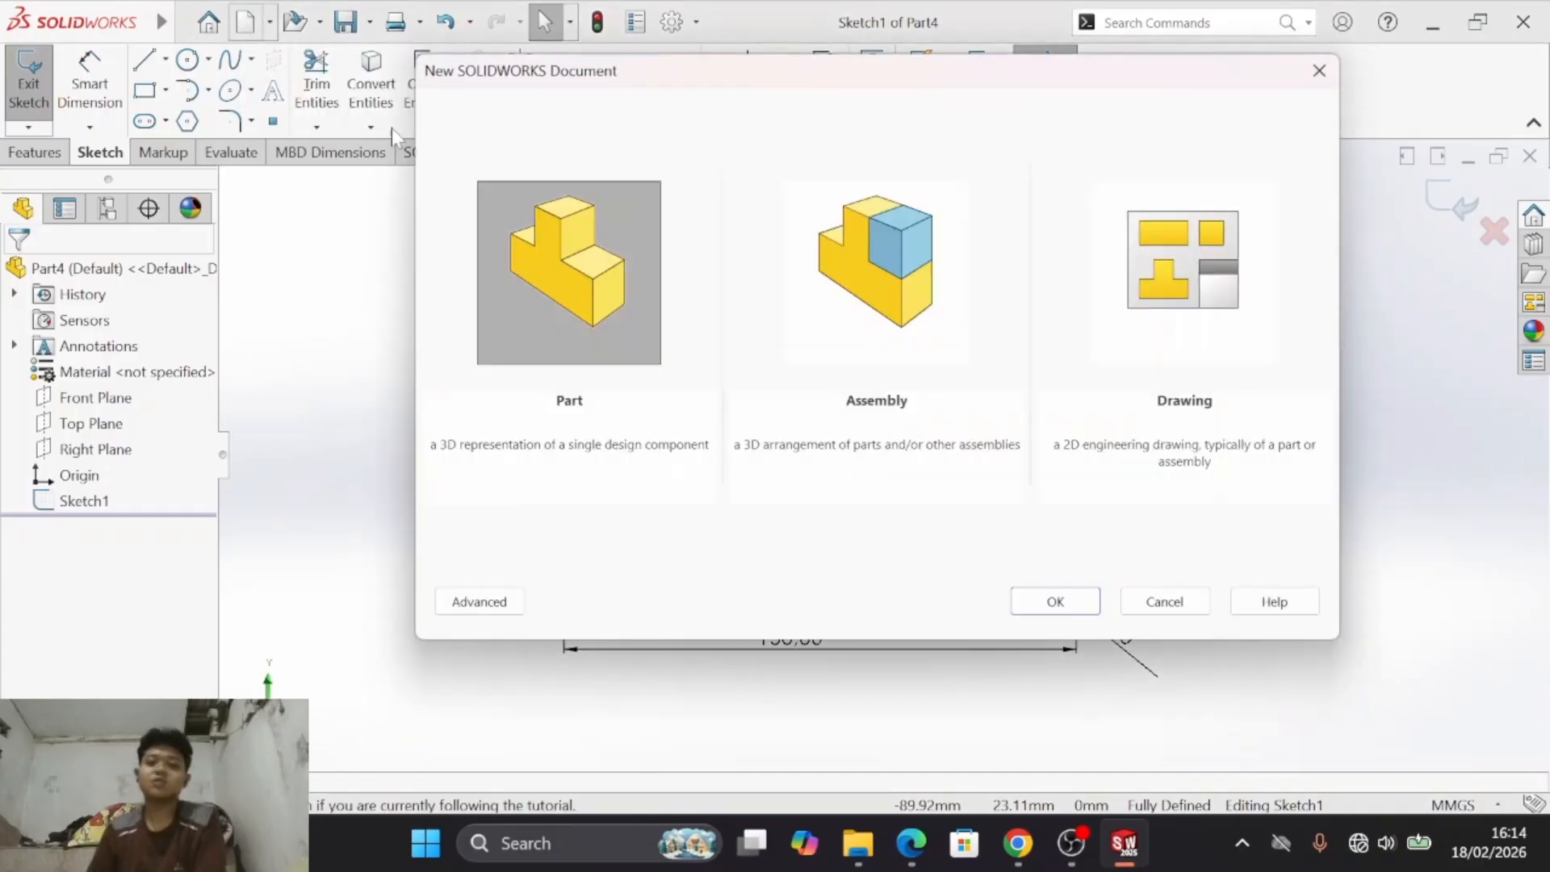
pyautogui.click(1051, 601)
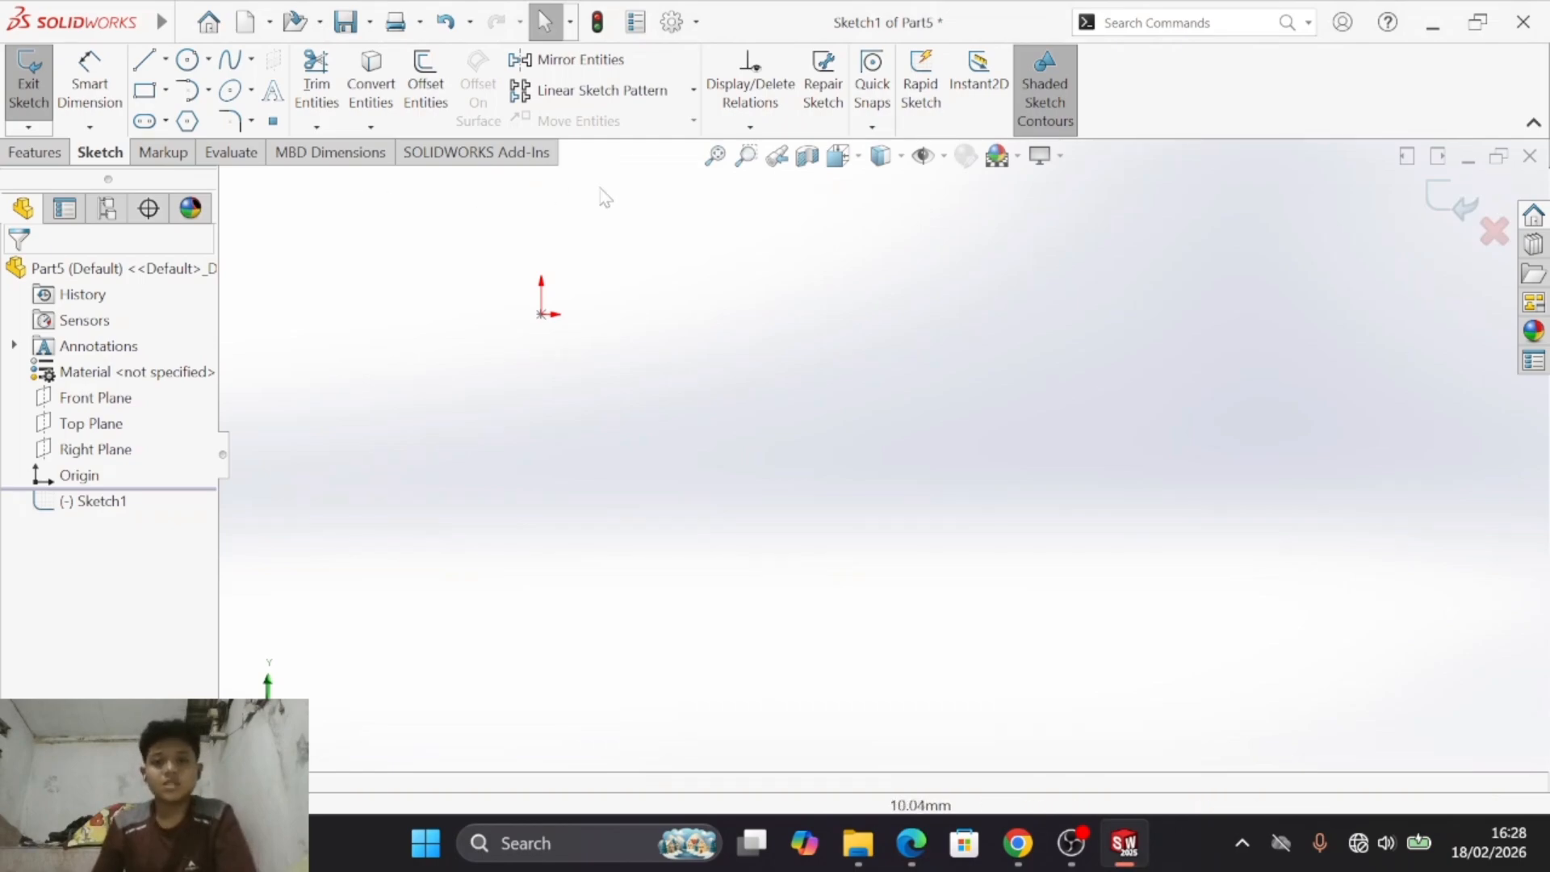
pyautogui.moveTo(12, 6)
pyautogui.click(349, 22)
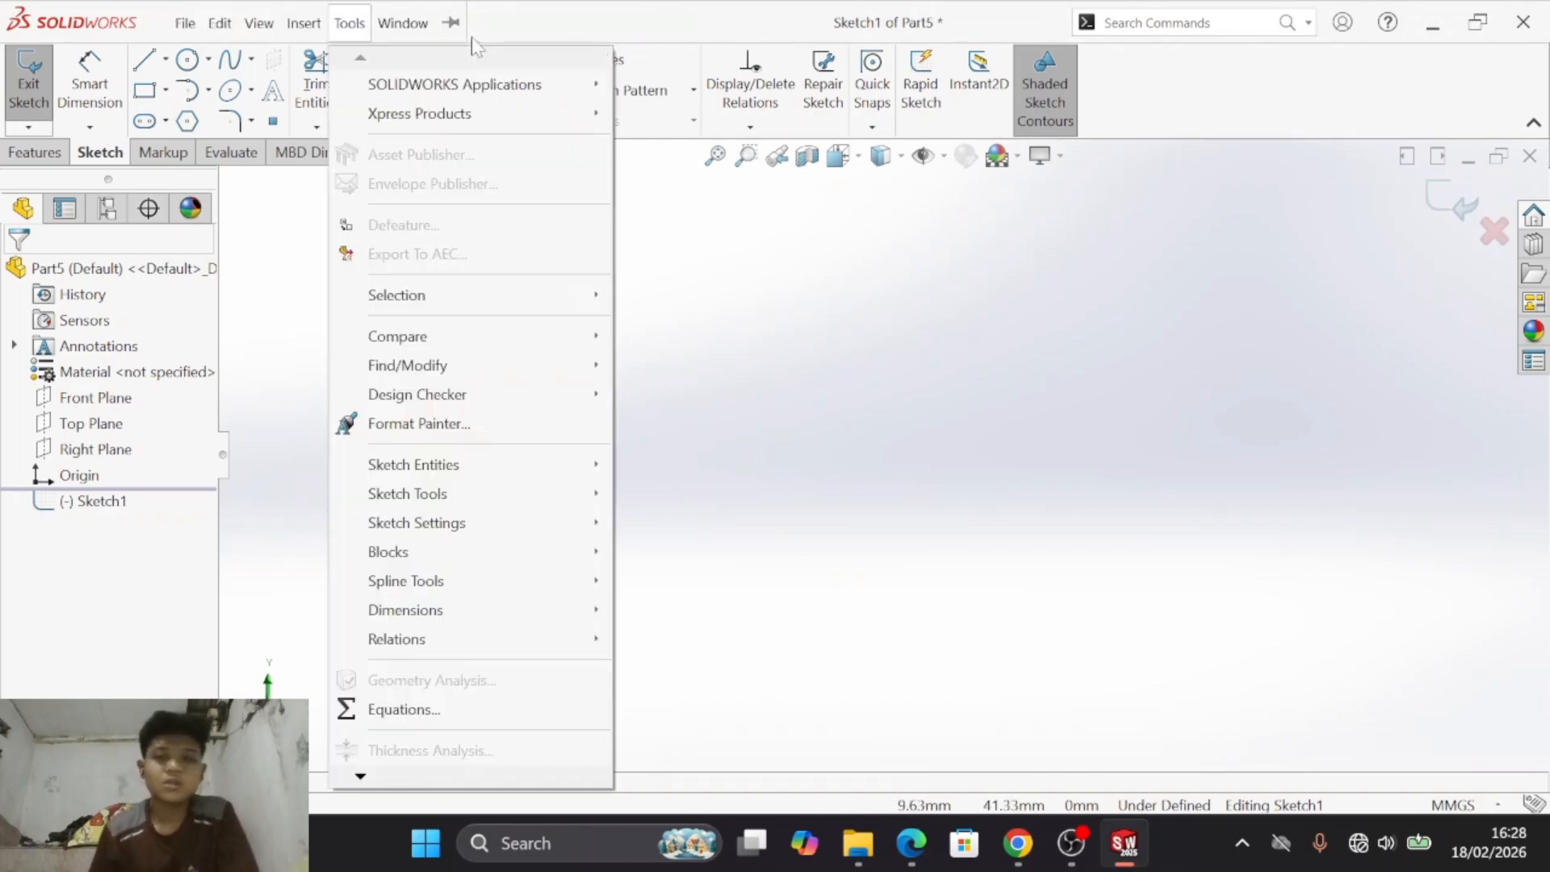
pyautogui.click(727, 287)
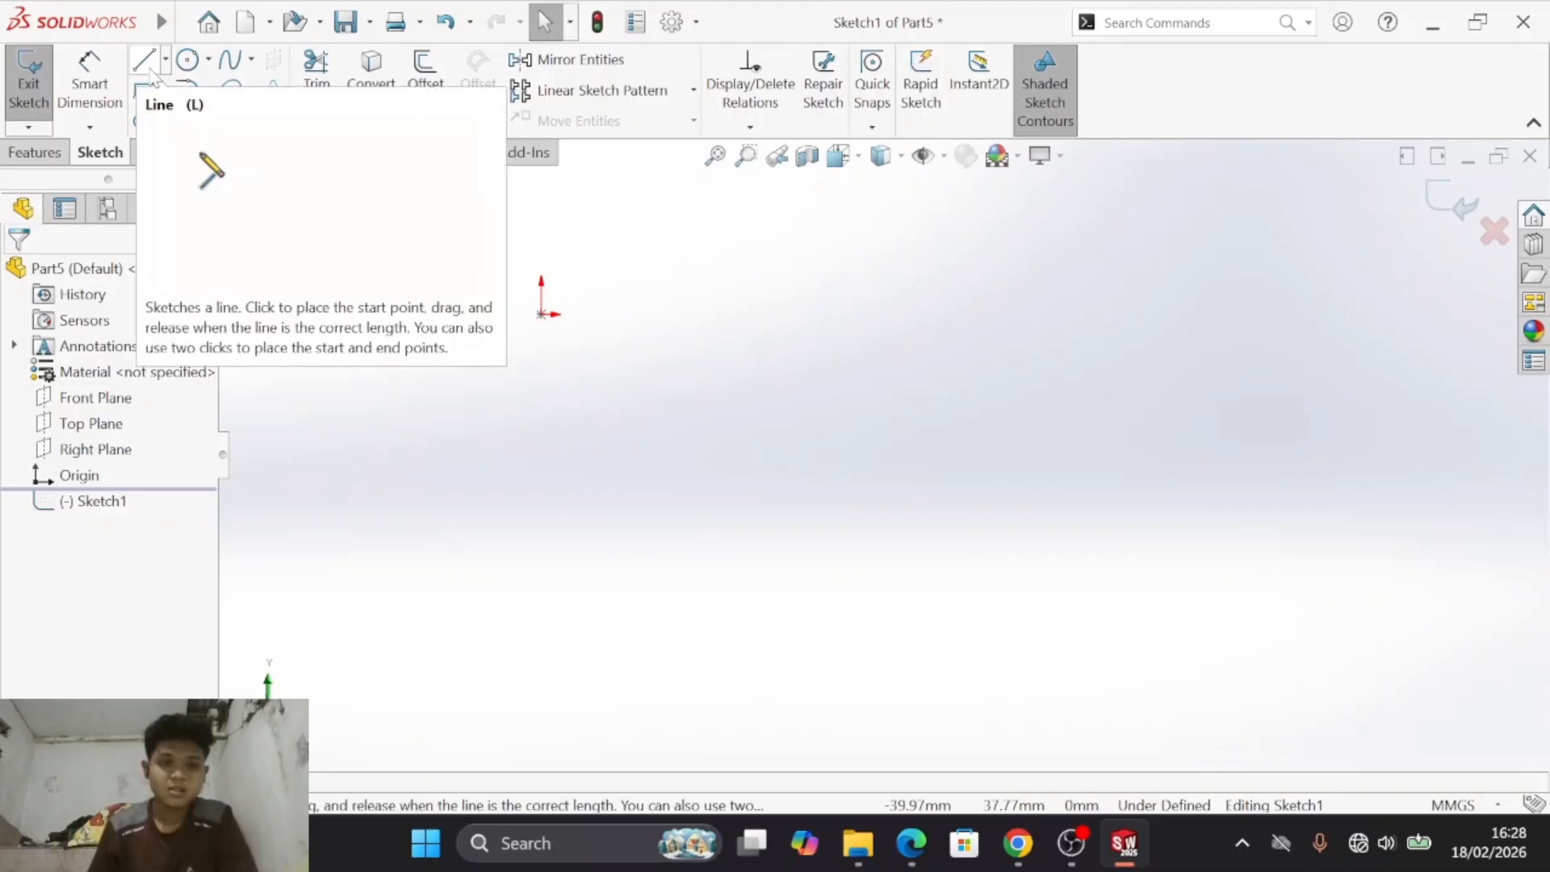
# - Following drawing e), sketch connected lines from the origin about 14 mm right, 34 mm up, 32 mm right and 11 mm down
pyautogui.hotkey('alt', 'Tab')
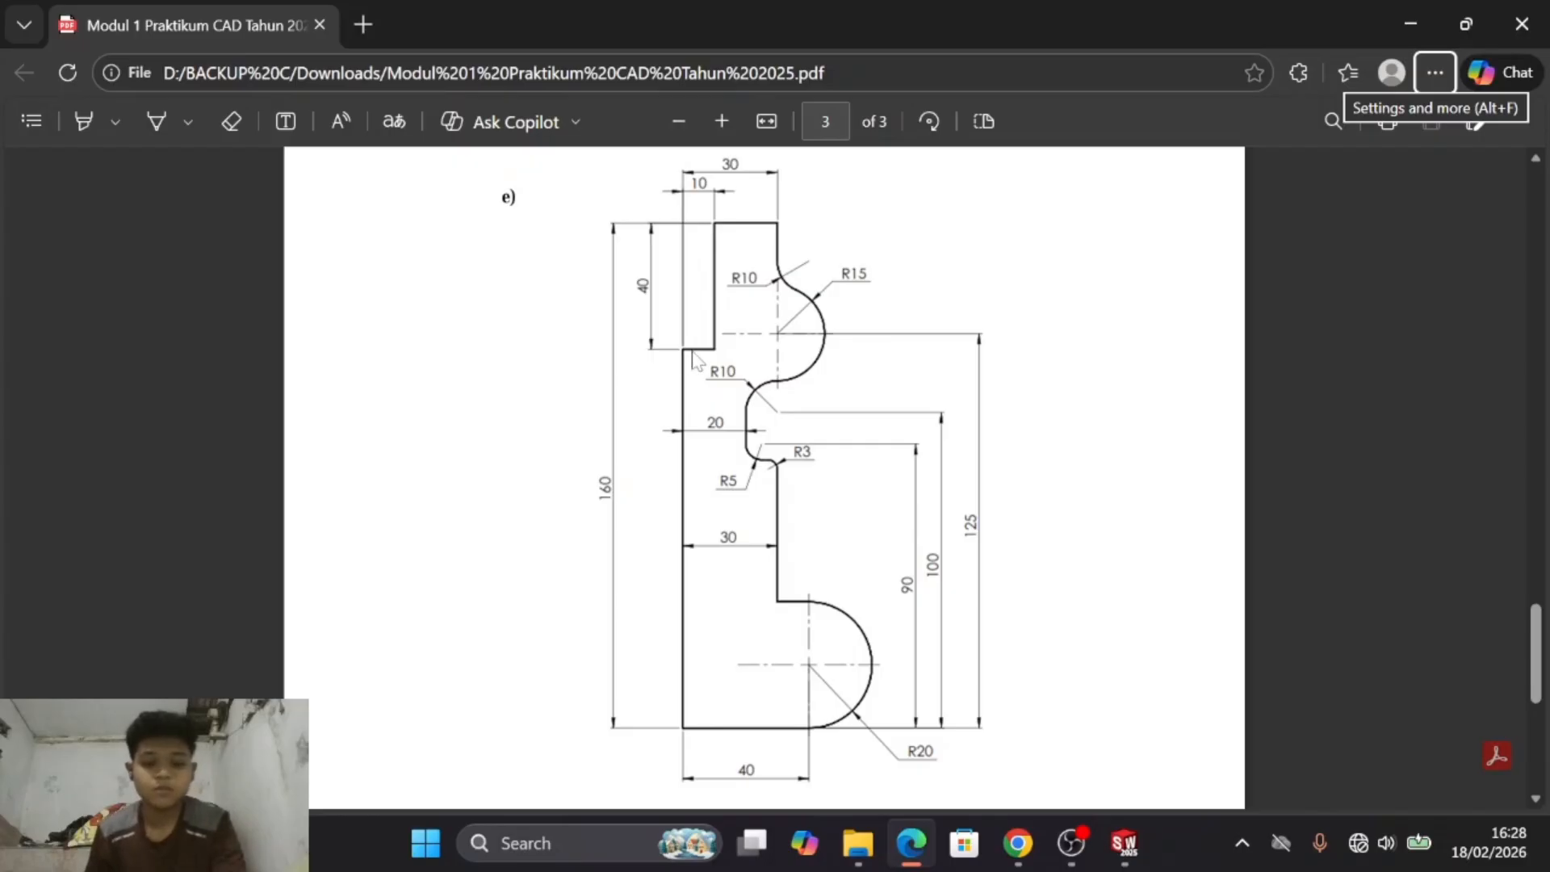
pyautogui.hotkey('alt', 'Tab')
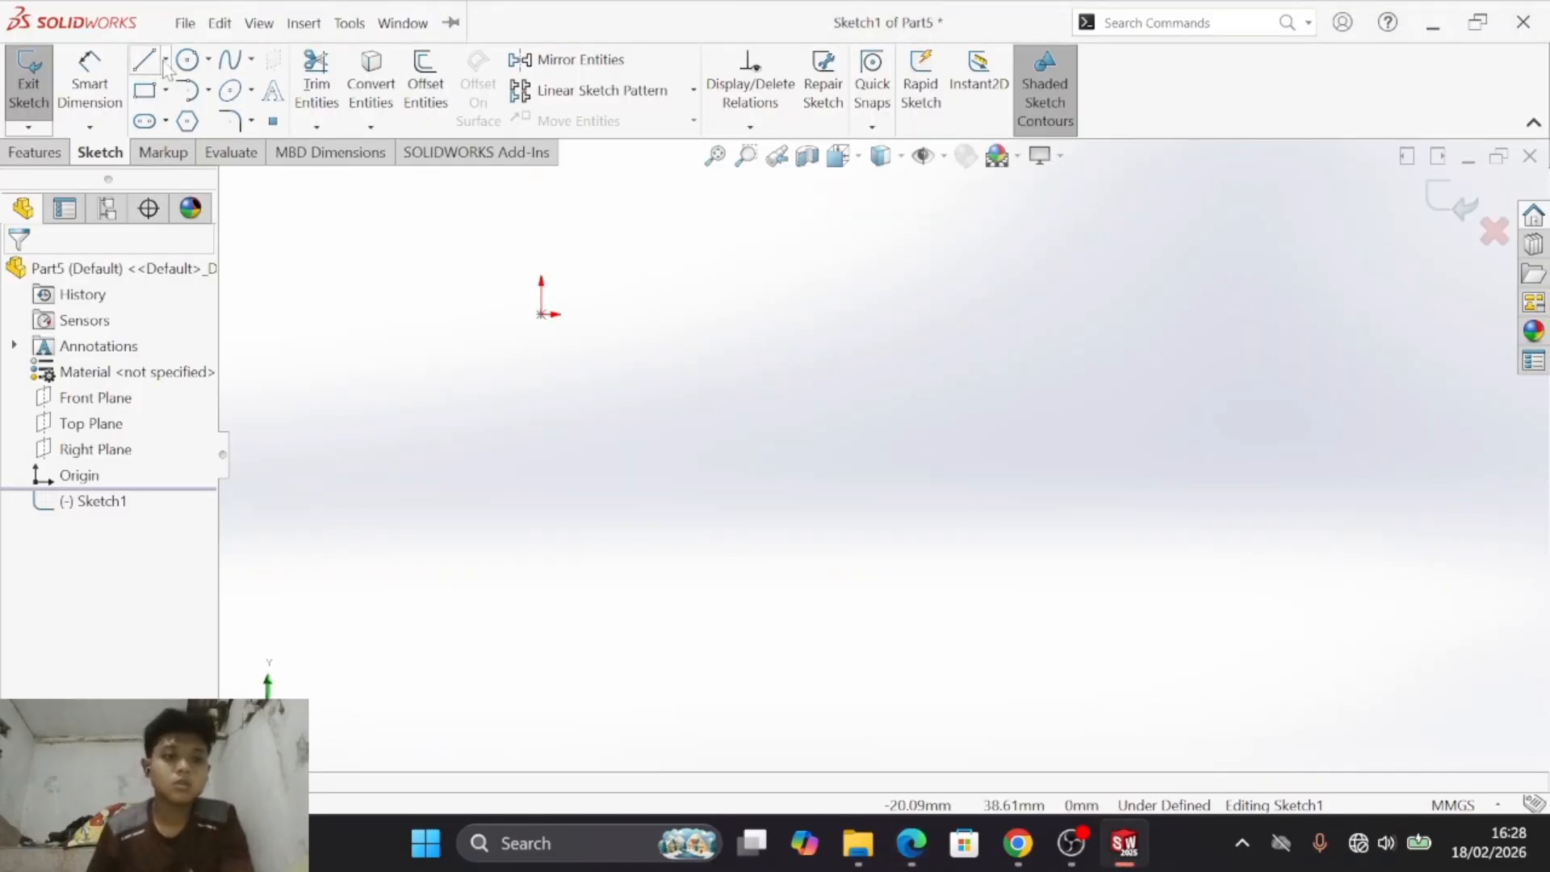
pyautogui.click(145, 60)
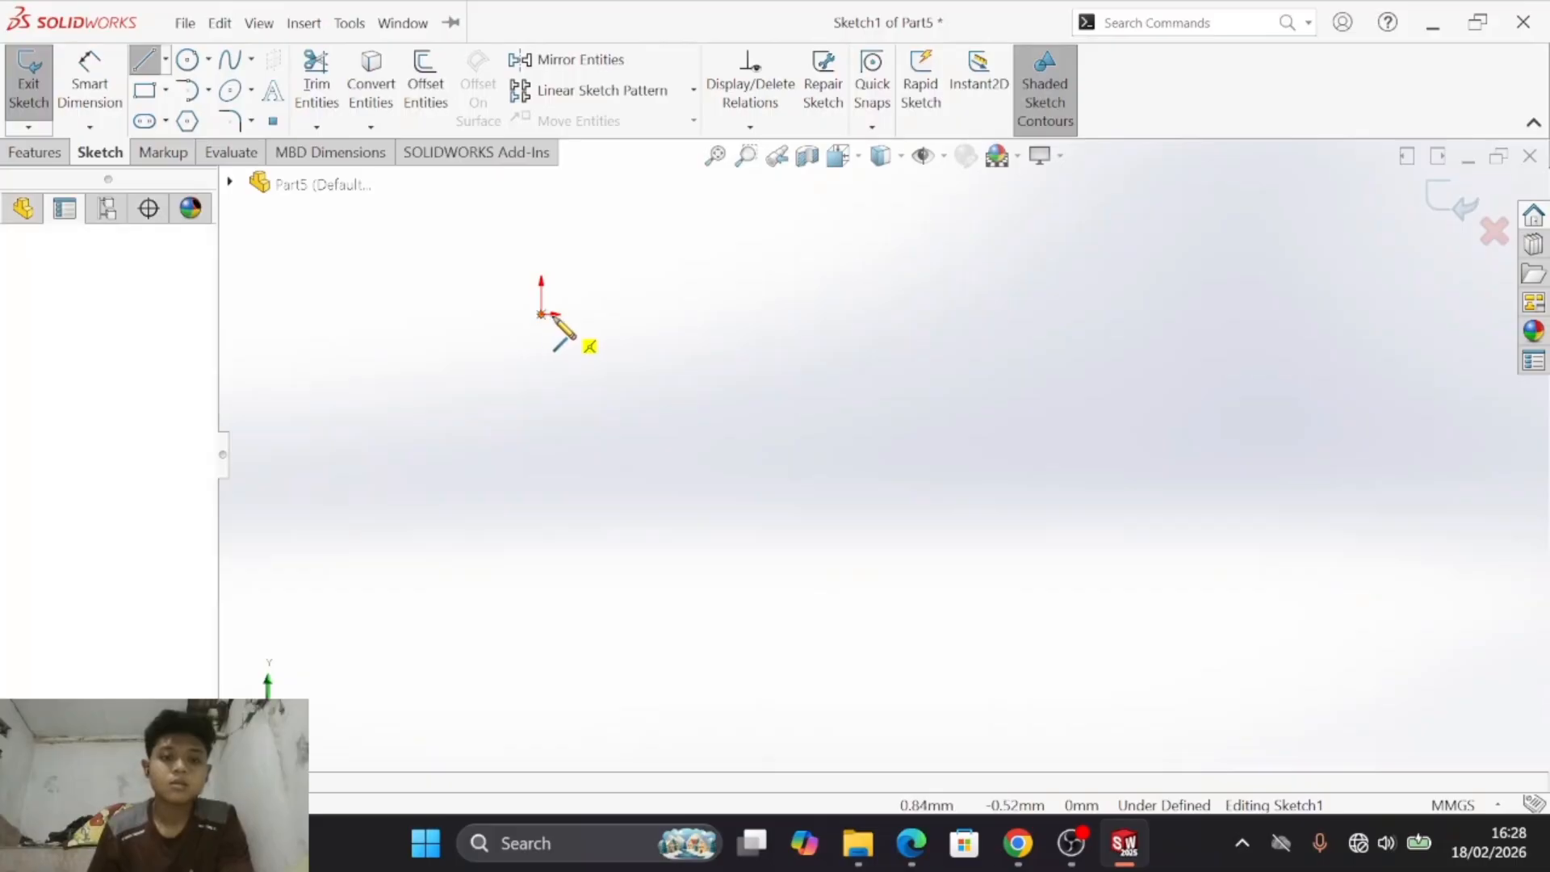
pyautogui.click(542, 314)
pyautogui.click(594, 314)
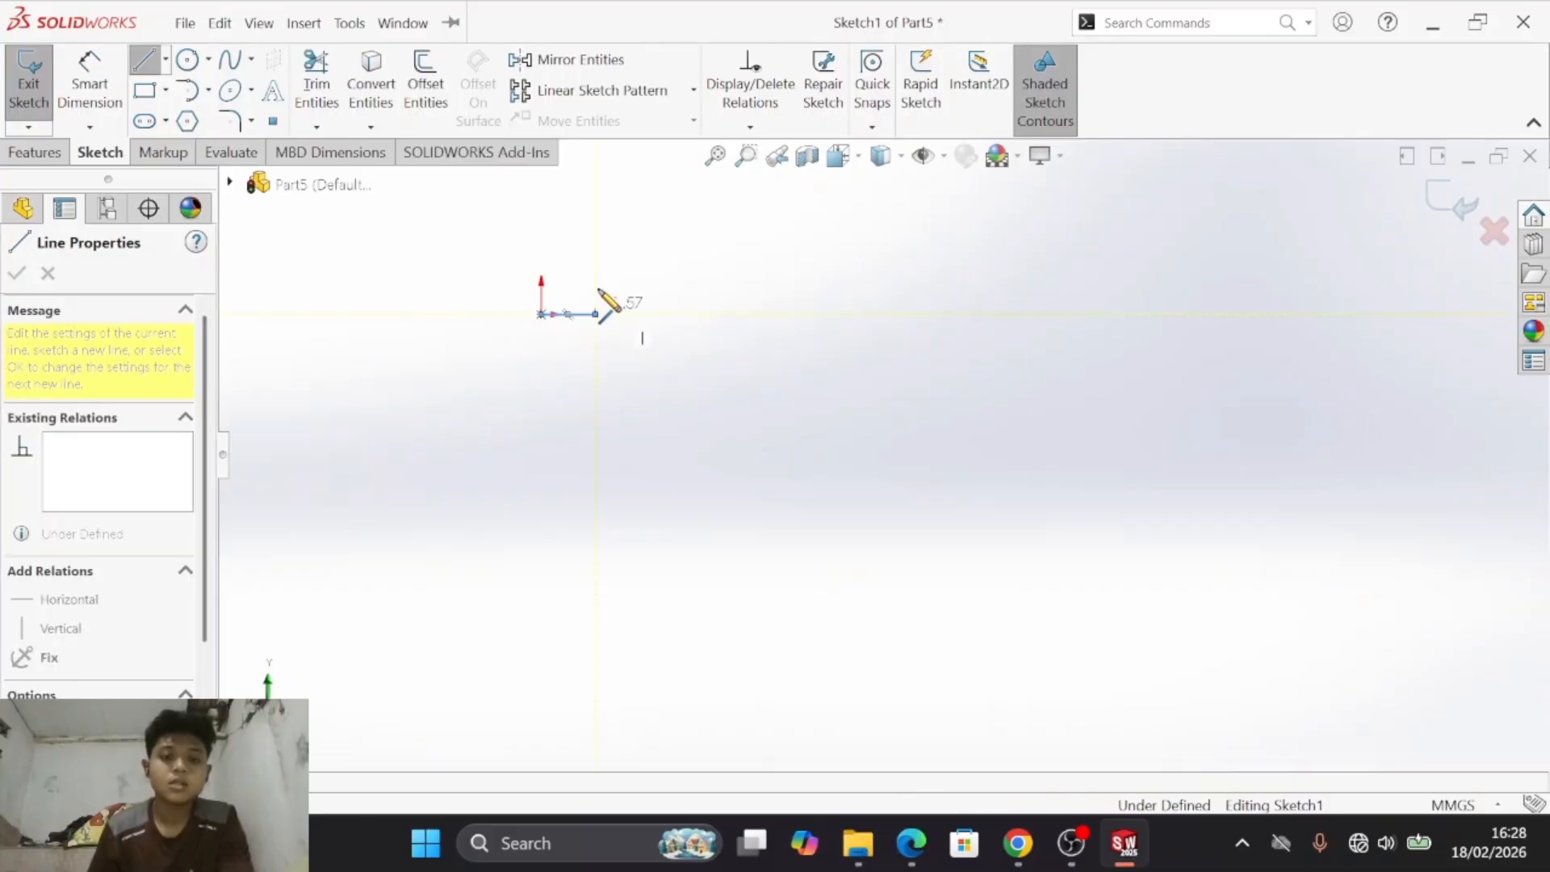
pyautogui.click(595, 184)
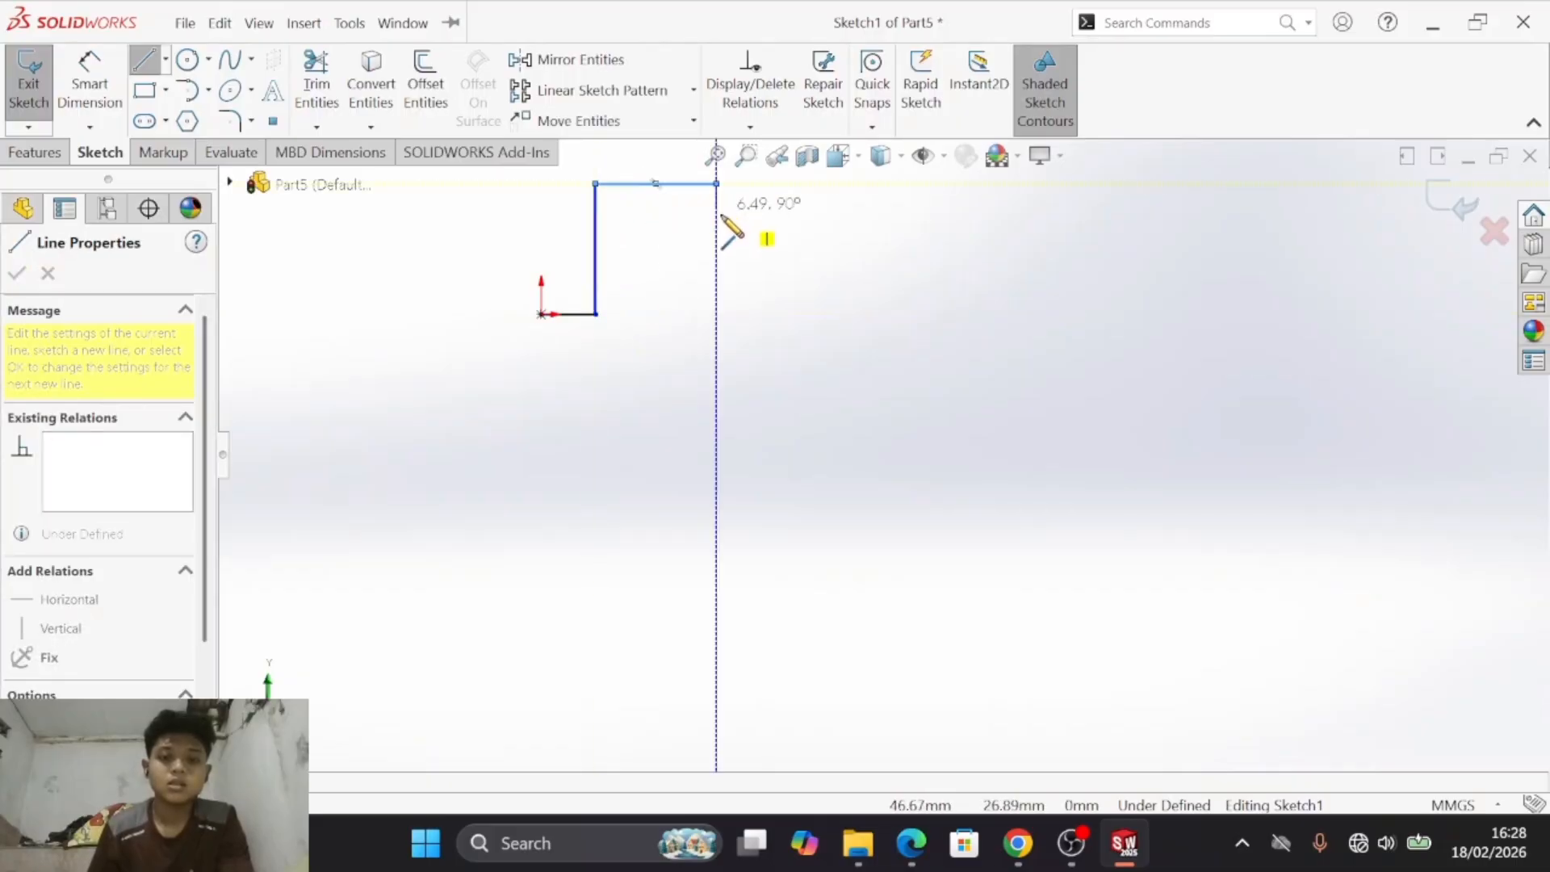
pyautogui.hotkey('alt', 'Tab')
pyautogui.hotkey('alt', 'Tab')
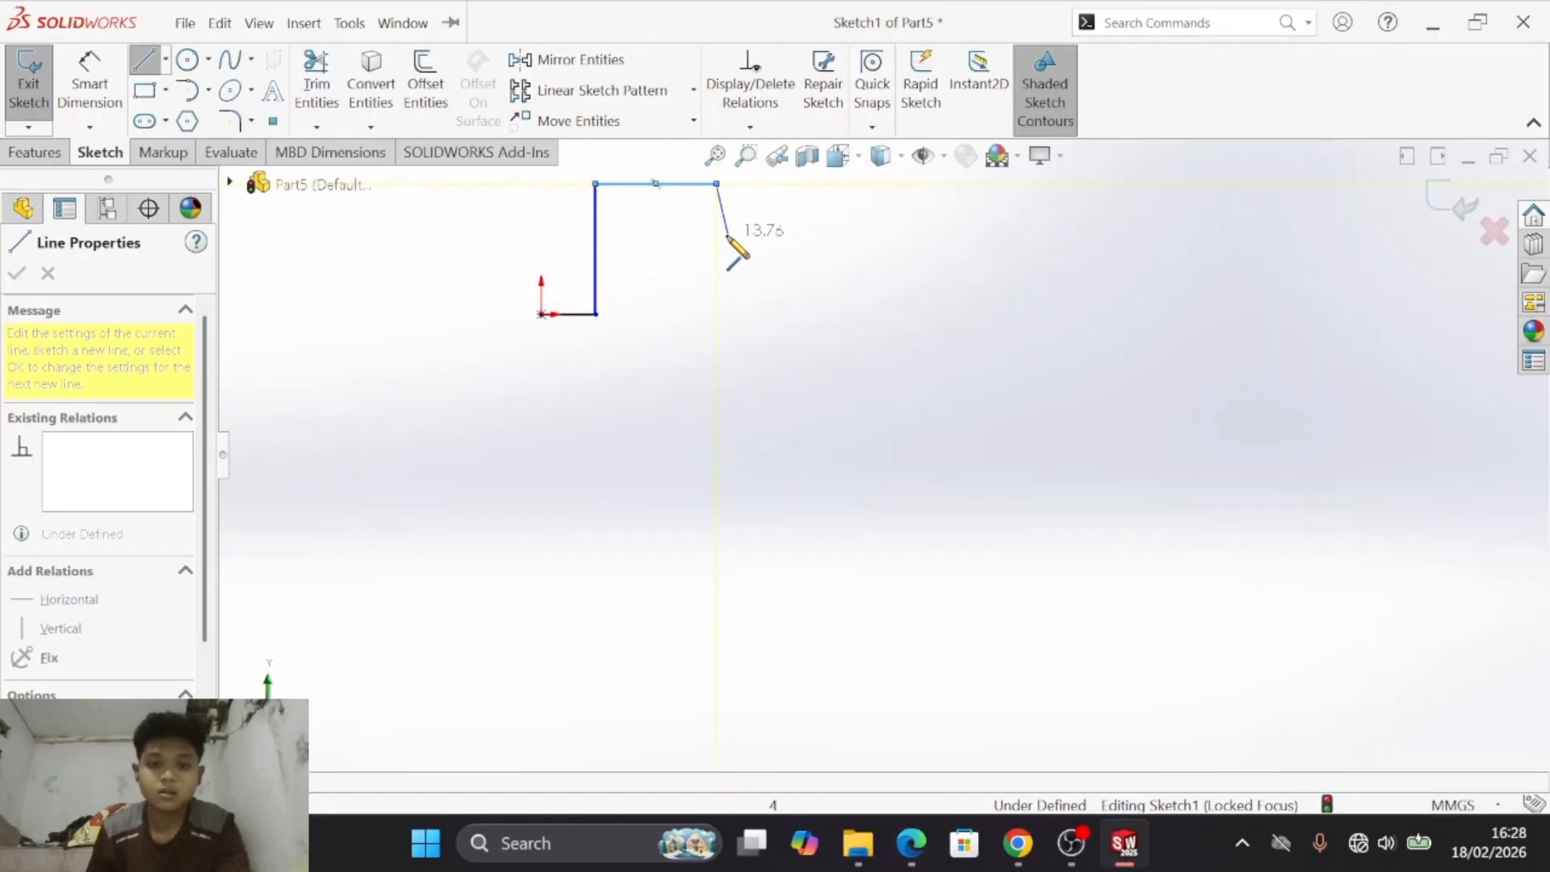
pyautogui.click(716, 184)
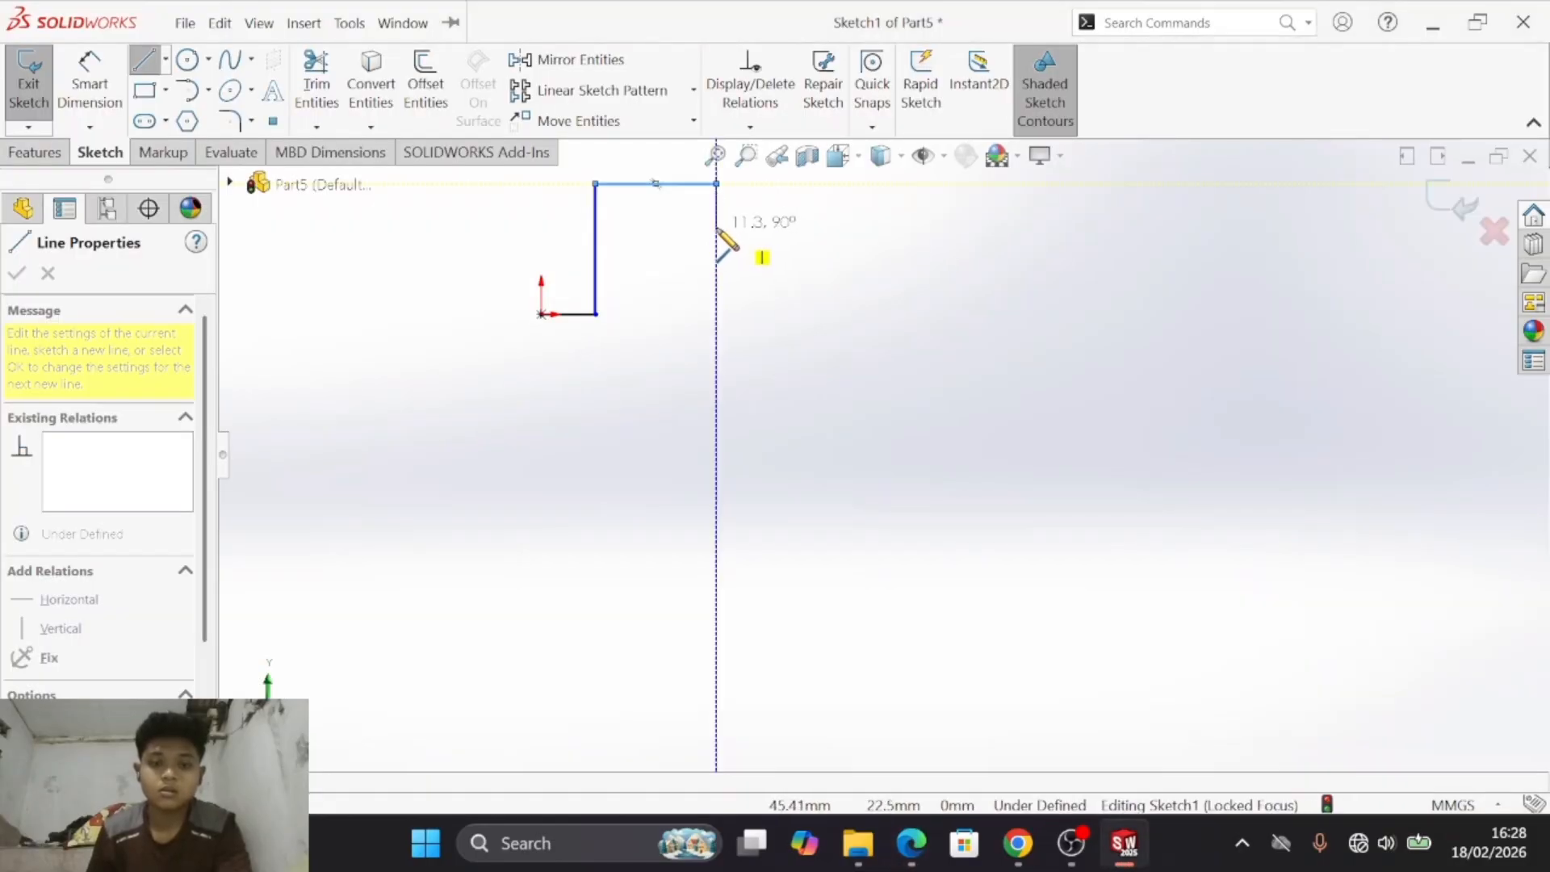
# - Sketch a 180° tangent arc of about 17 mm radius downward from the lower end of the short vertical line, bulging right
pyautogui.press('s')
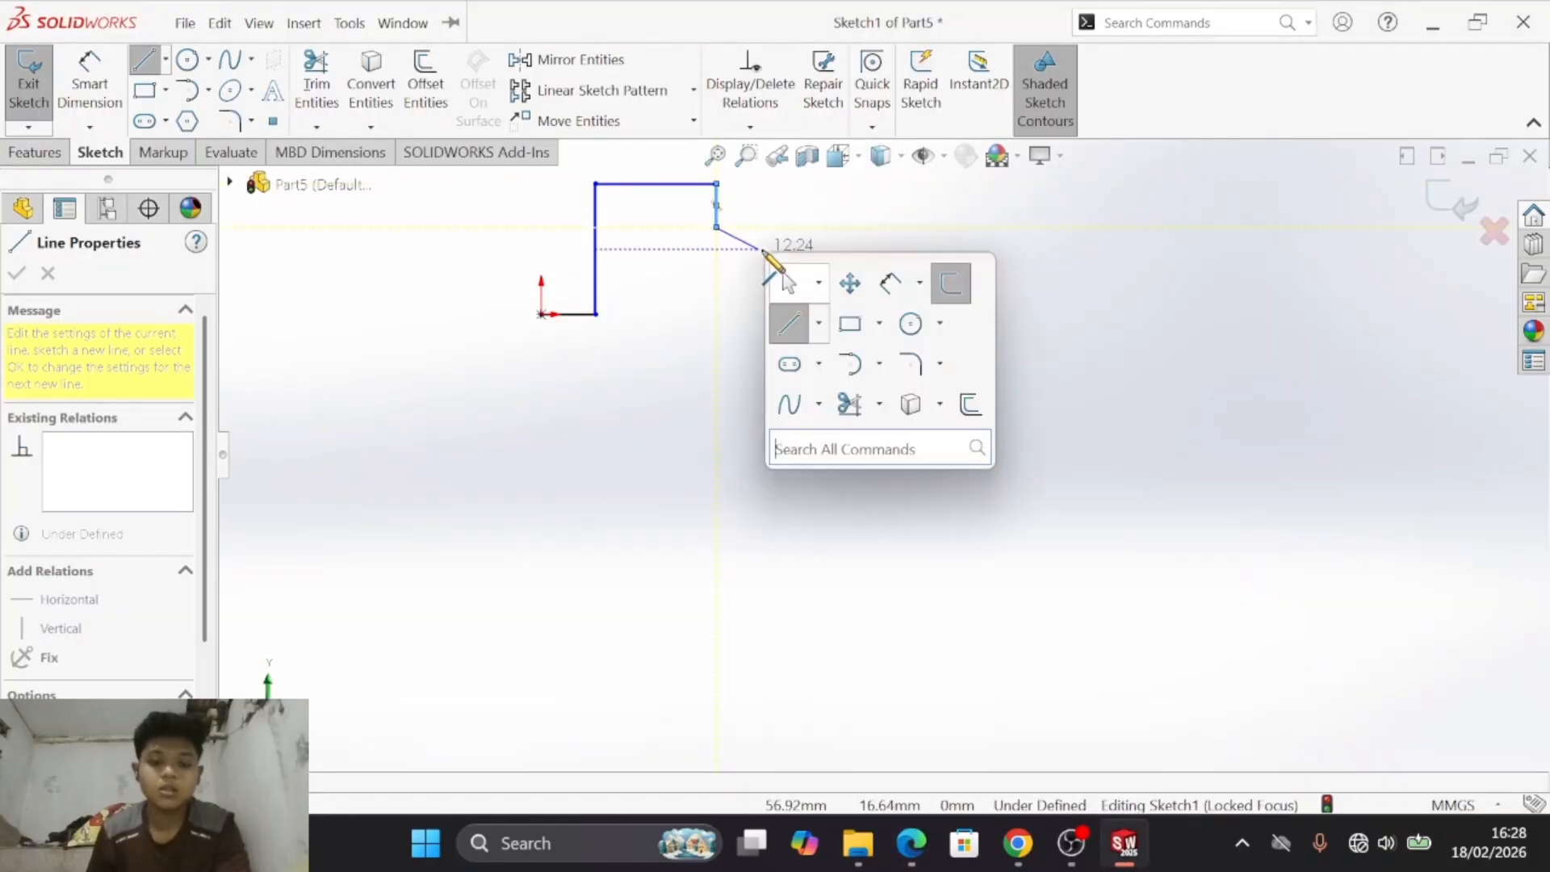
pyautogui.click(849, 364)
pyautogui.click(717, 227)
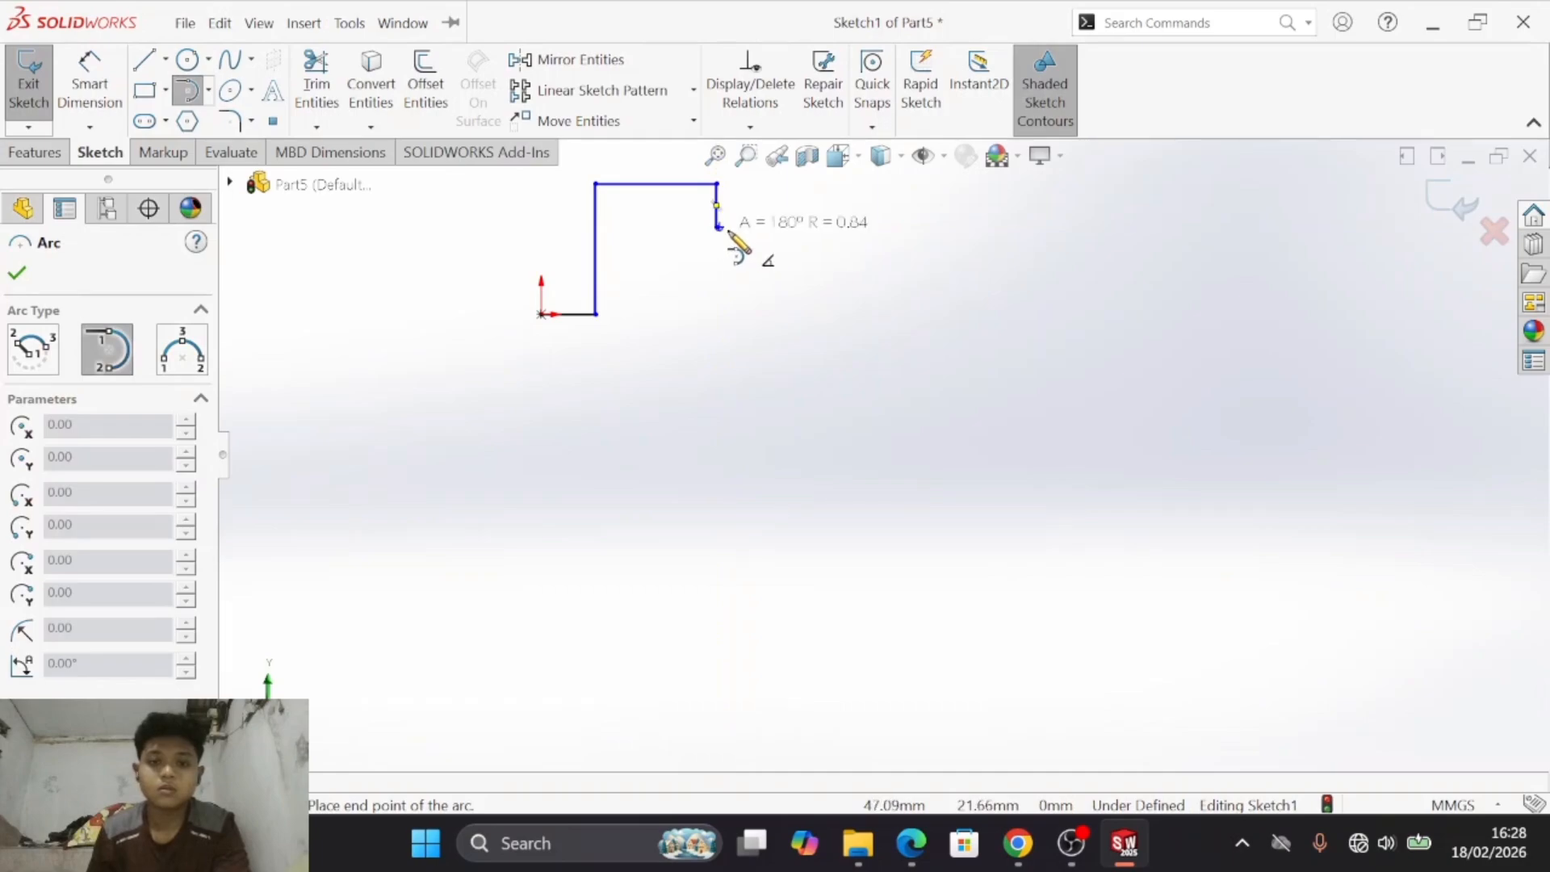
pyautogui.press('s')
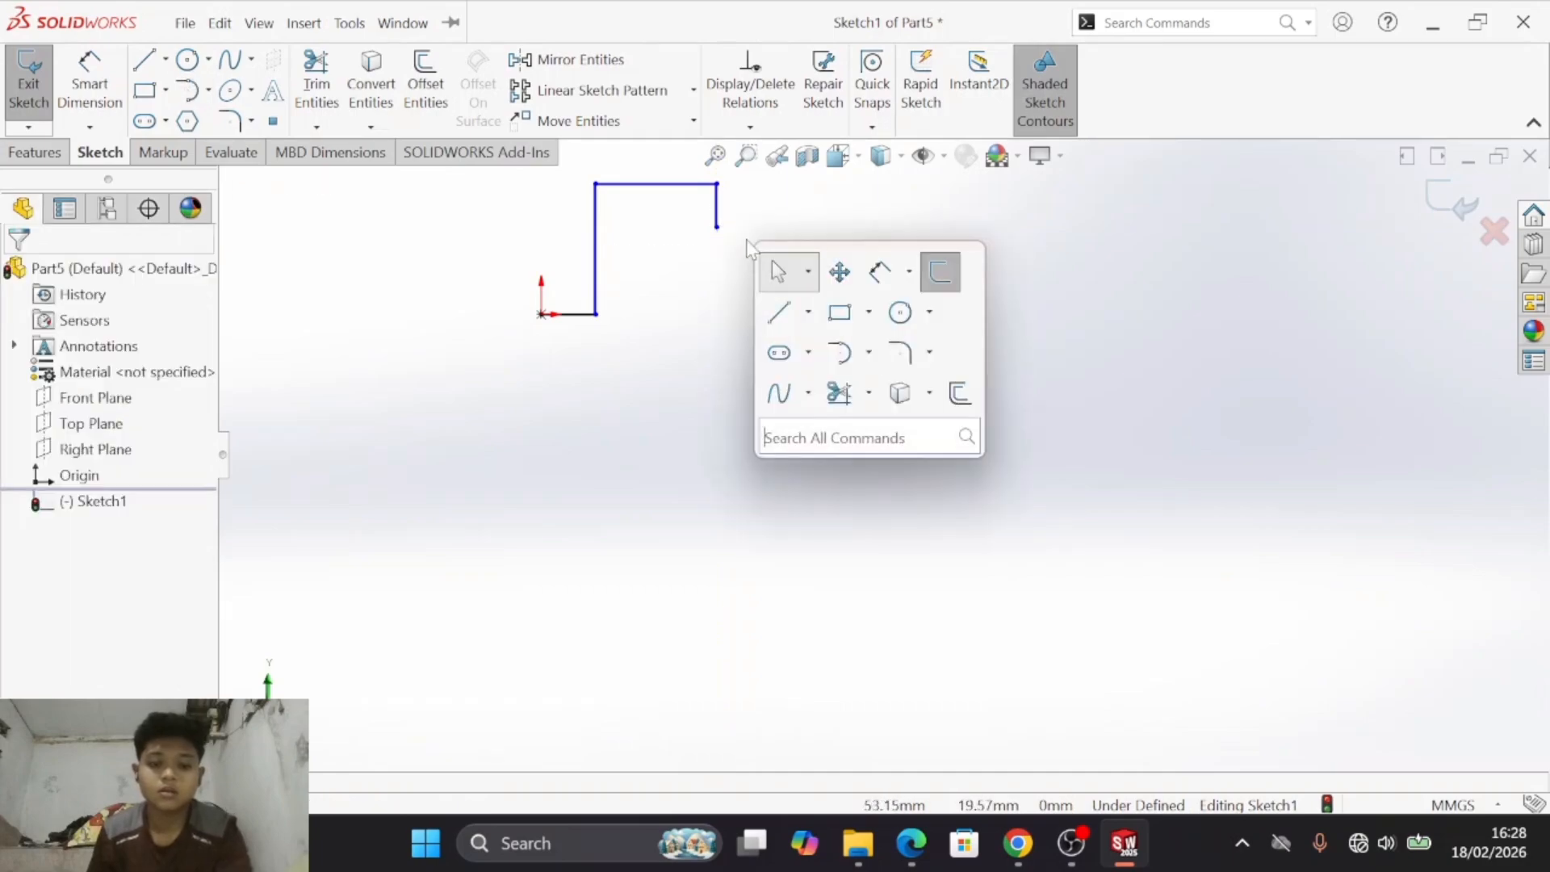
pyautogui.click(837, 350)
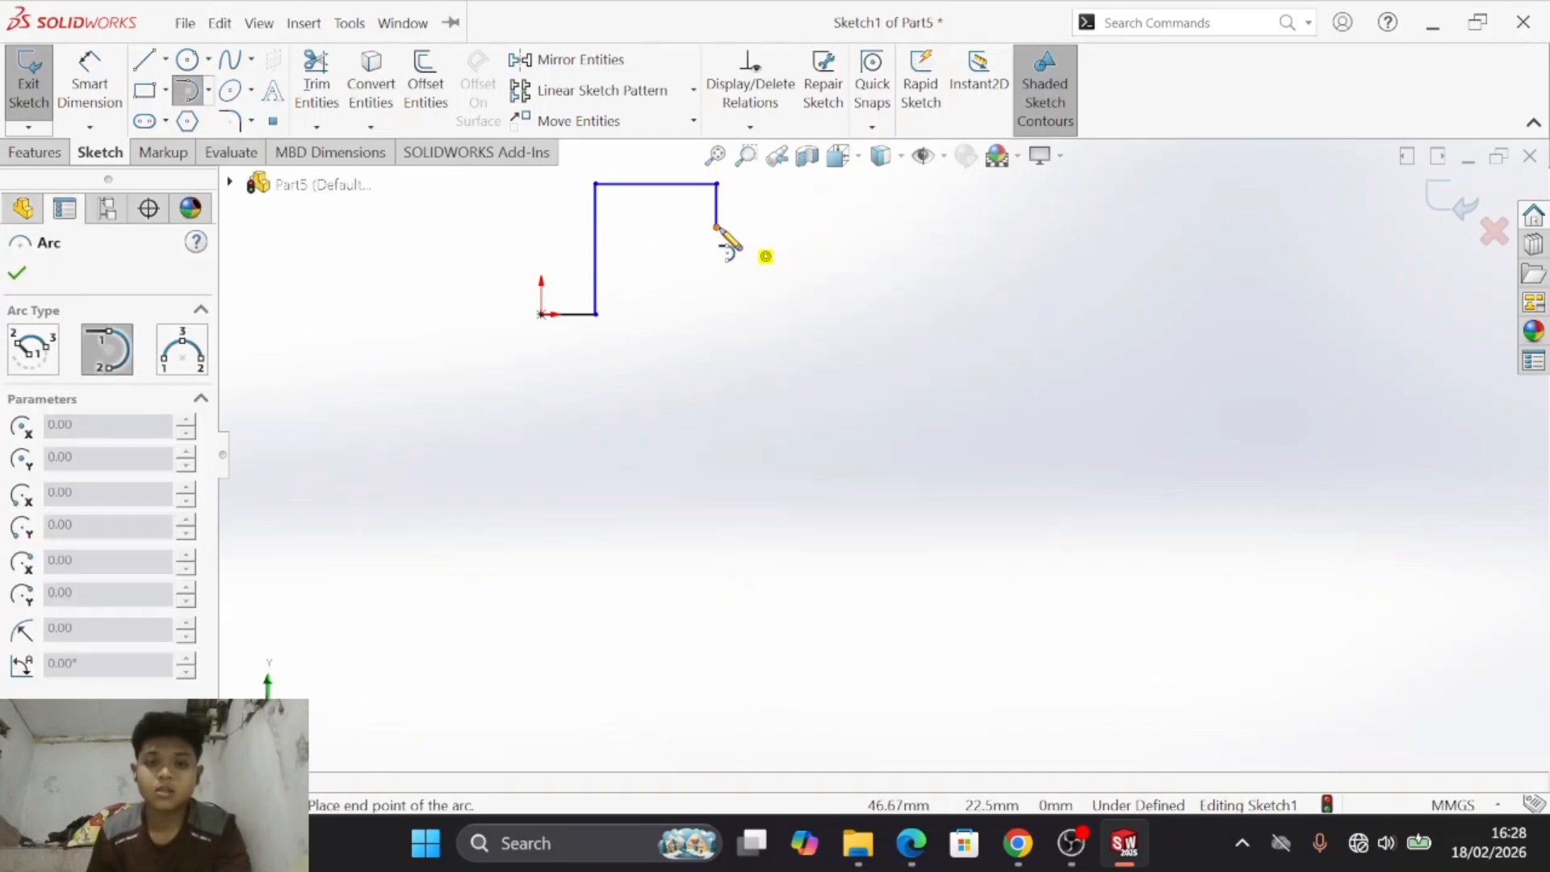
pyautogui.click(716, 227)
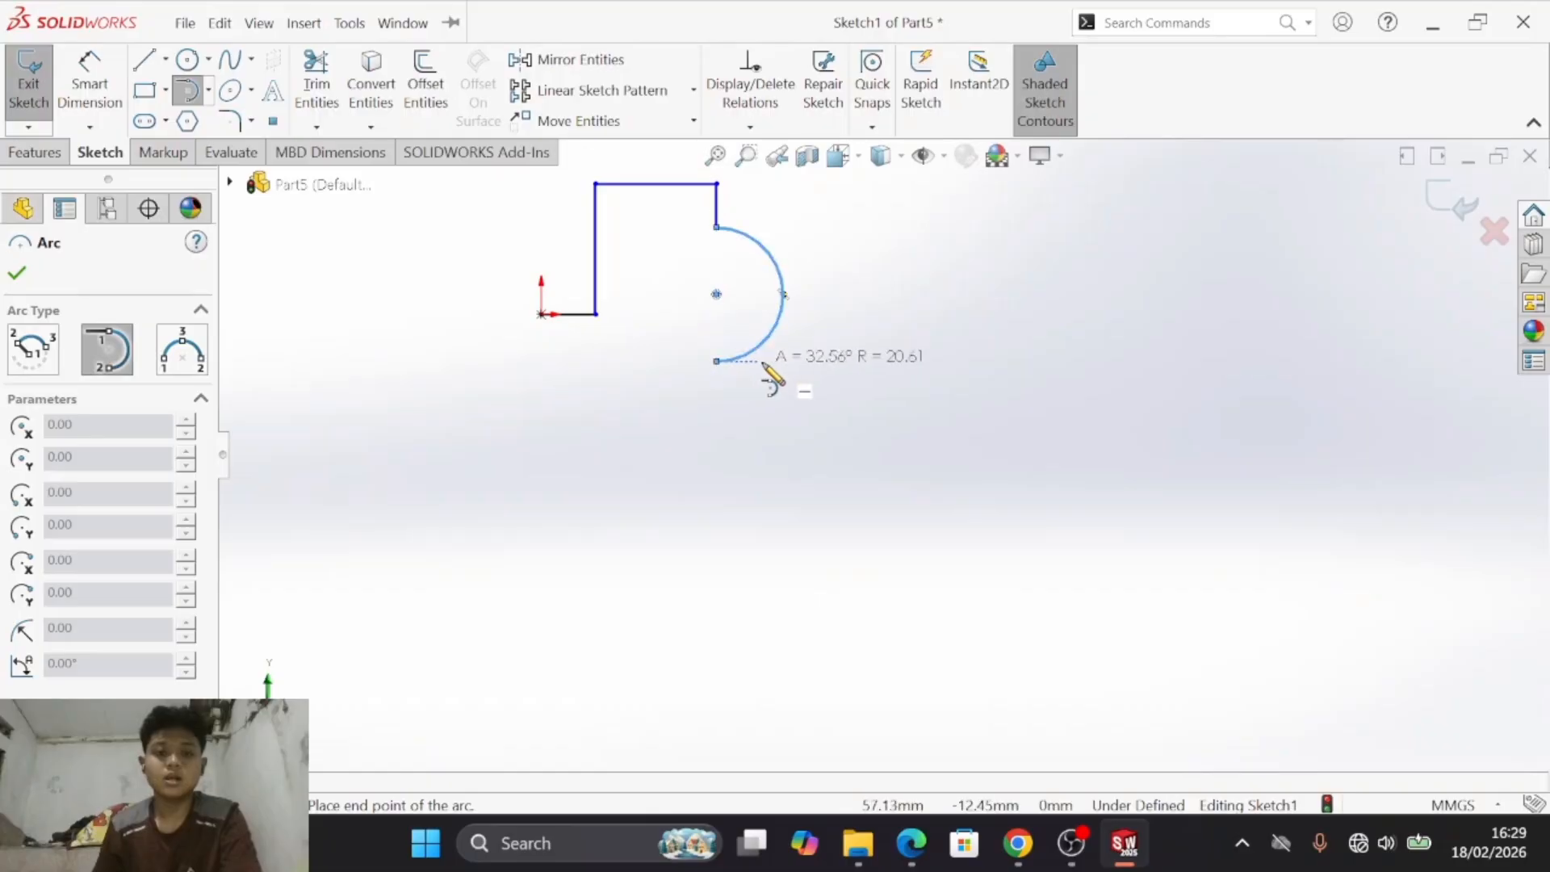
# - Following drawing e), sketch connected lines from the arc's lower end about 17 mm left and about 25 mm down
pyautogui.hotkey('alt', 'Tab')
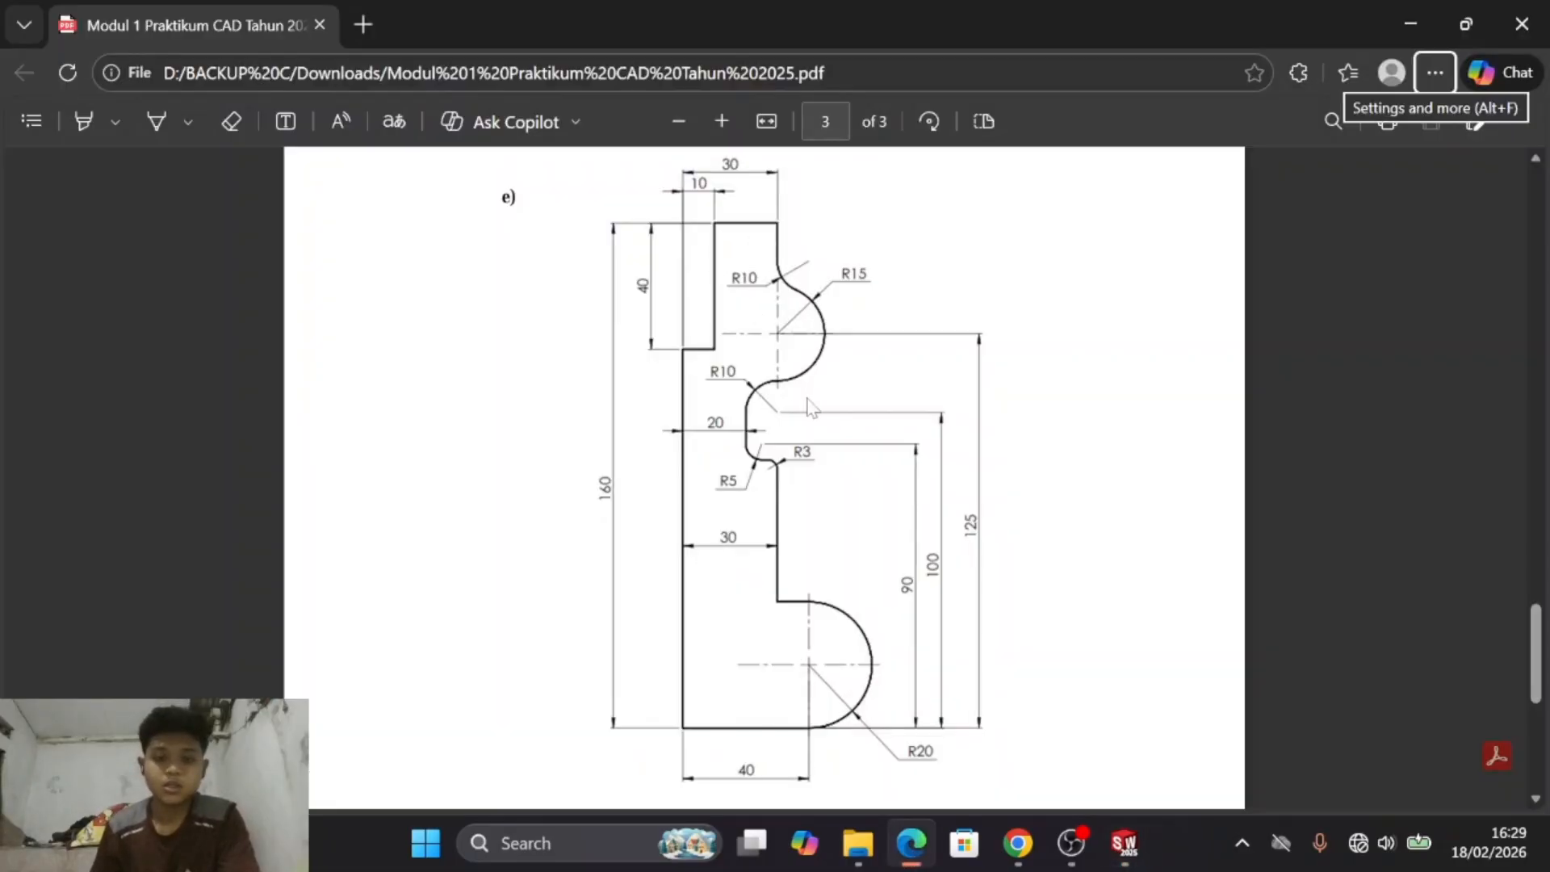
pyautogui.hotkey('alt', 'Tab')
pyautogui.press('s')
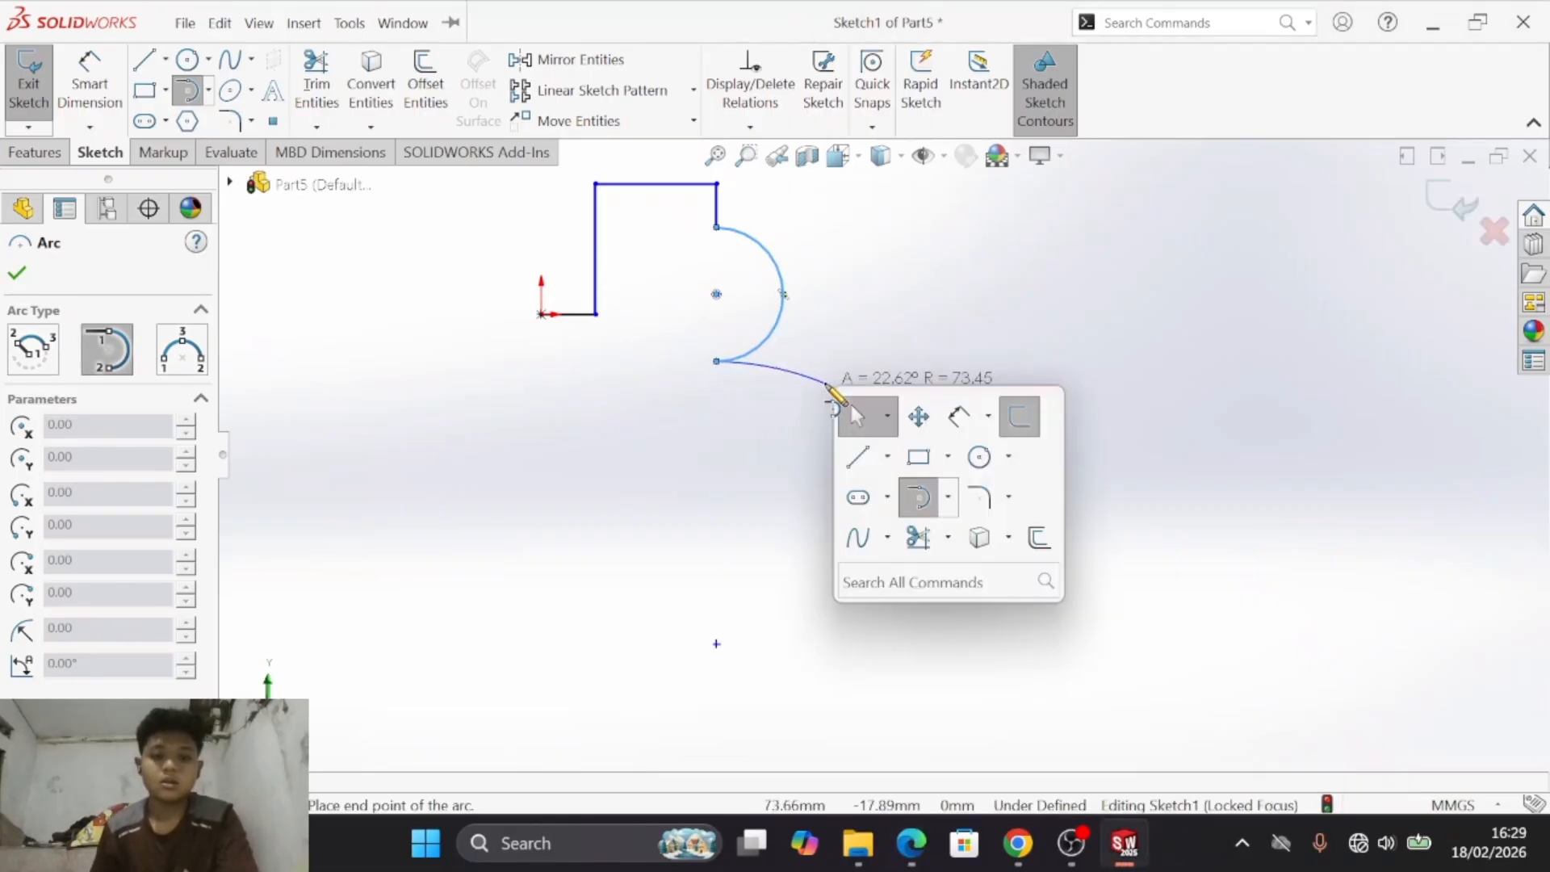
pyautogui.click(858, 454)
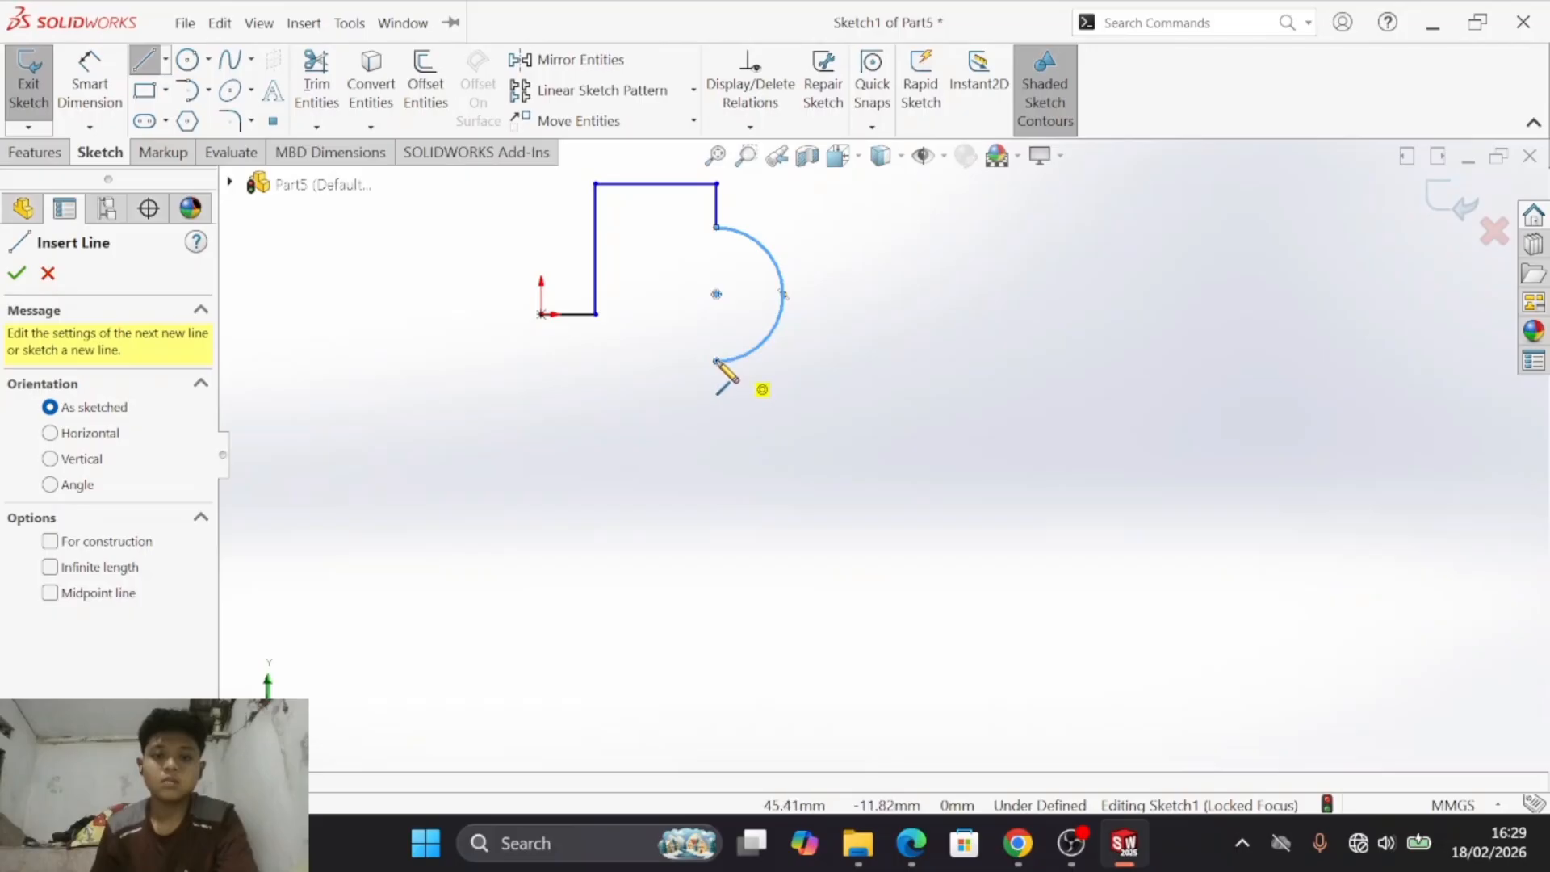
pyautogui.click(716, 361)
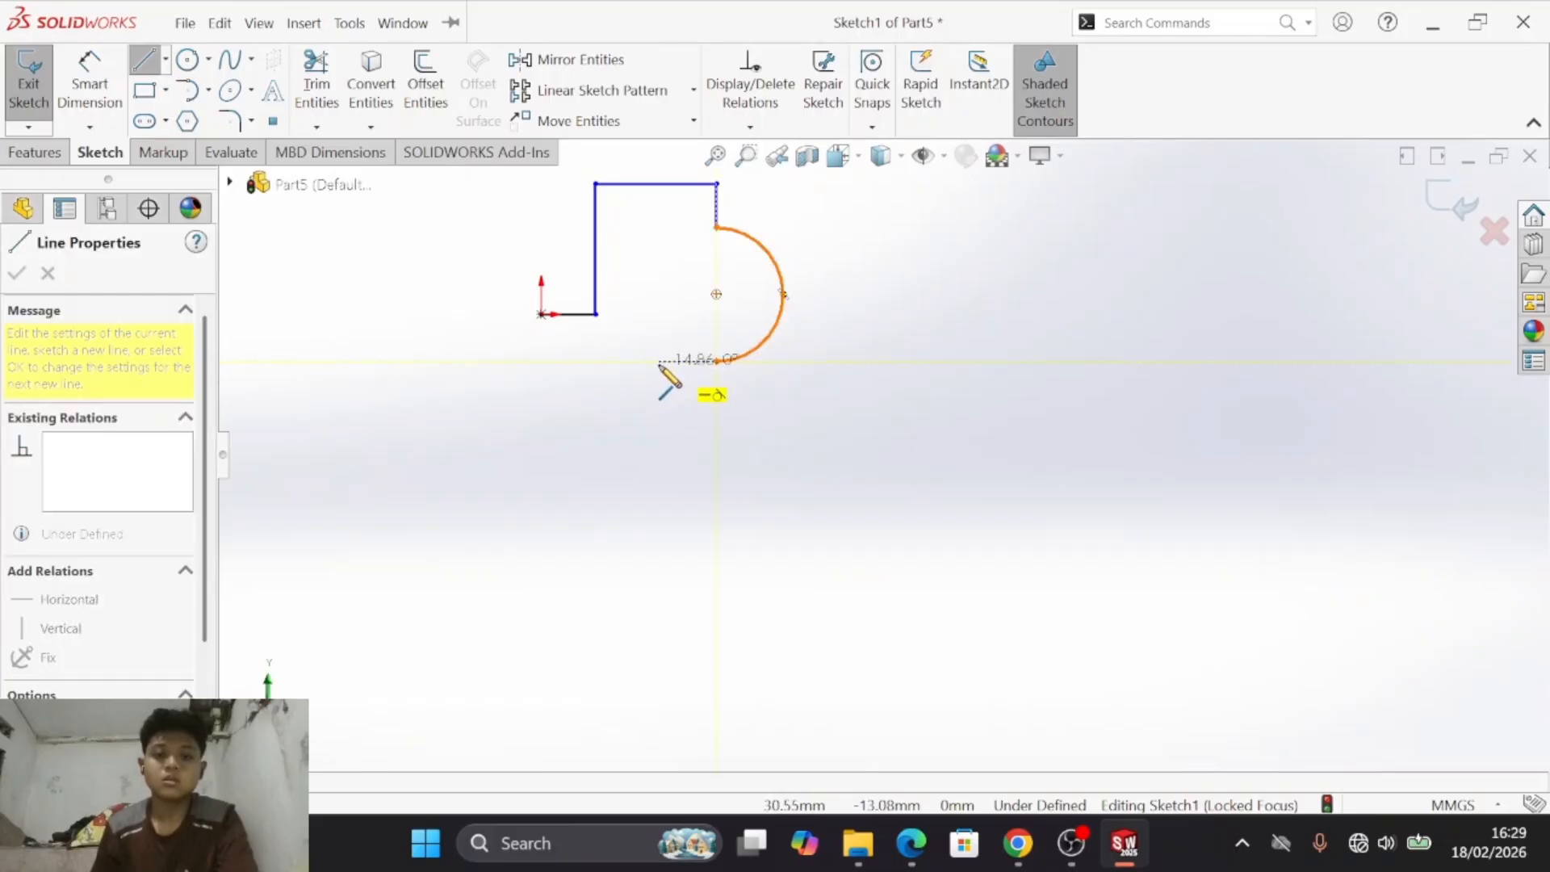
pyautogui.click(650, 361)
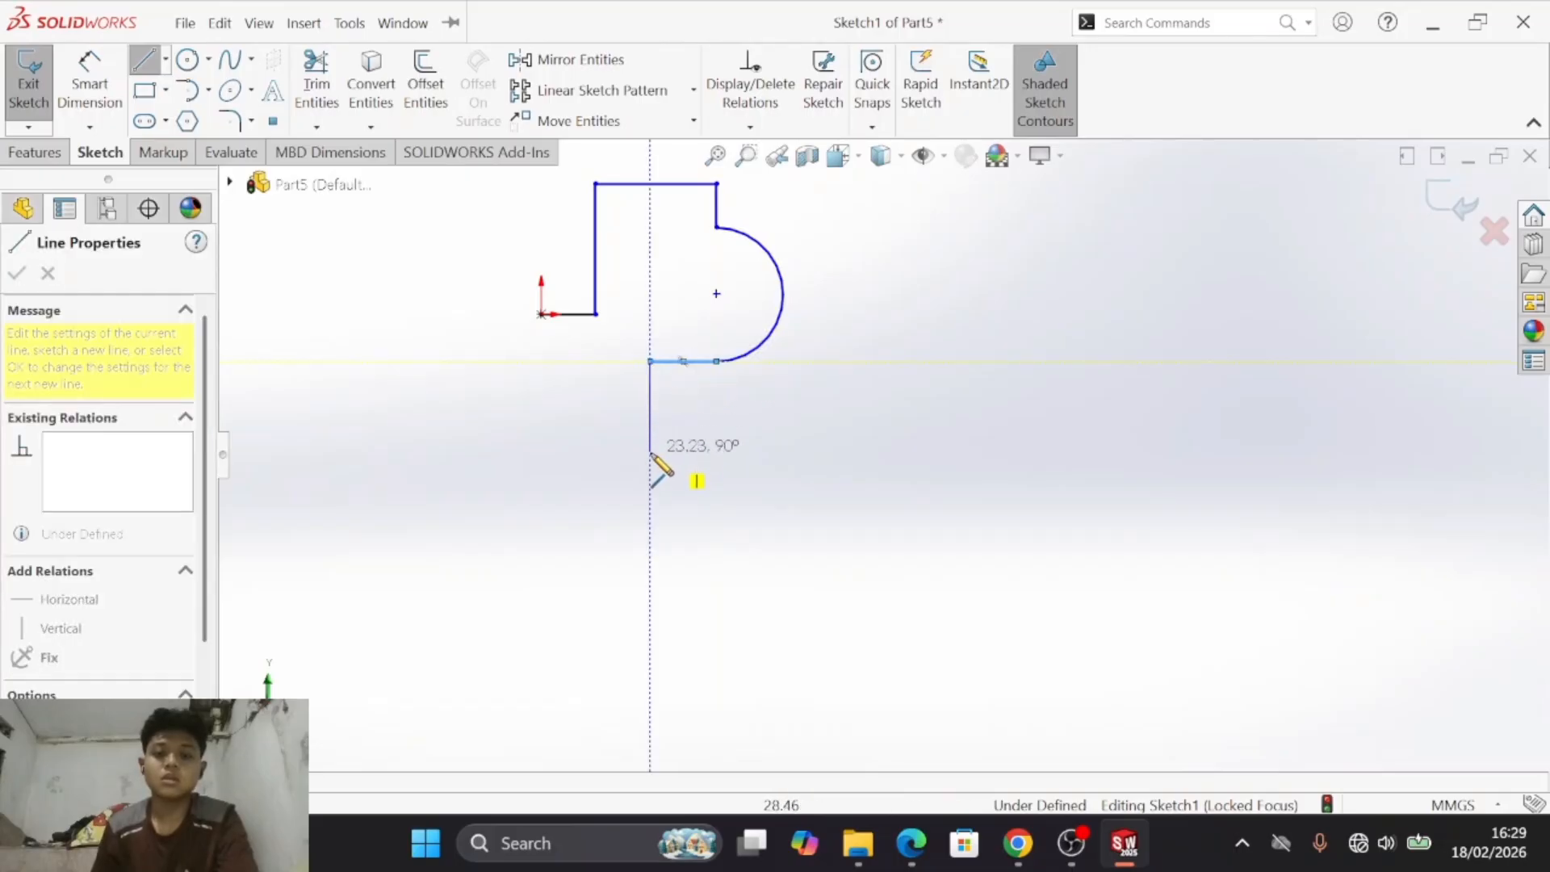
pyautogui.click(651, 457)
pyautogui.click(710, 457)
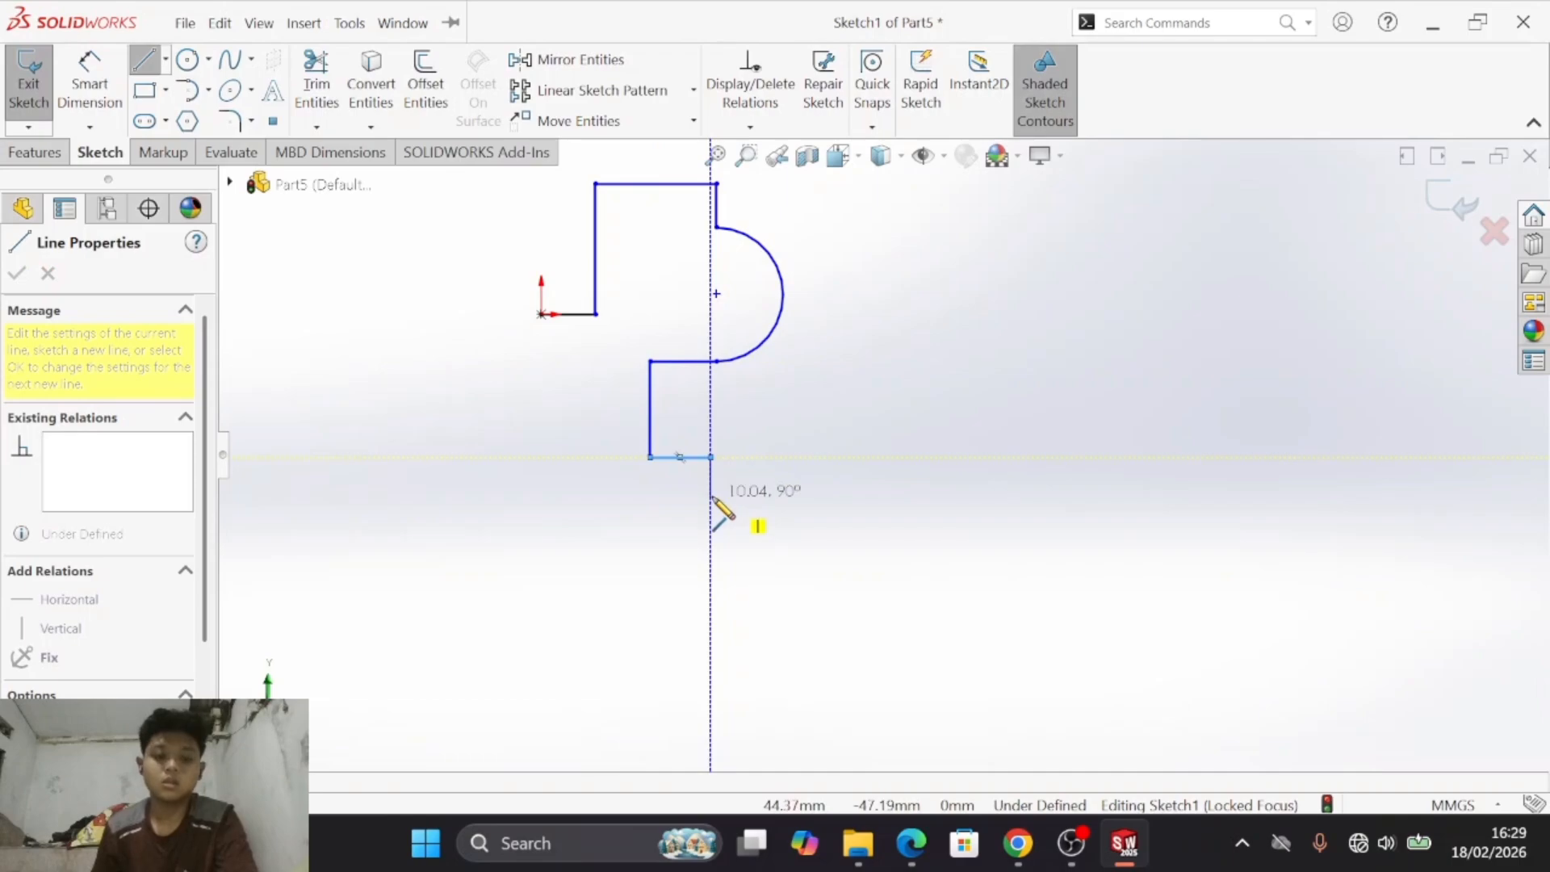
pyautogui.hotkey('alt', 'Tab')
pyautogui.hotkey('alt', 'Tab')
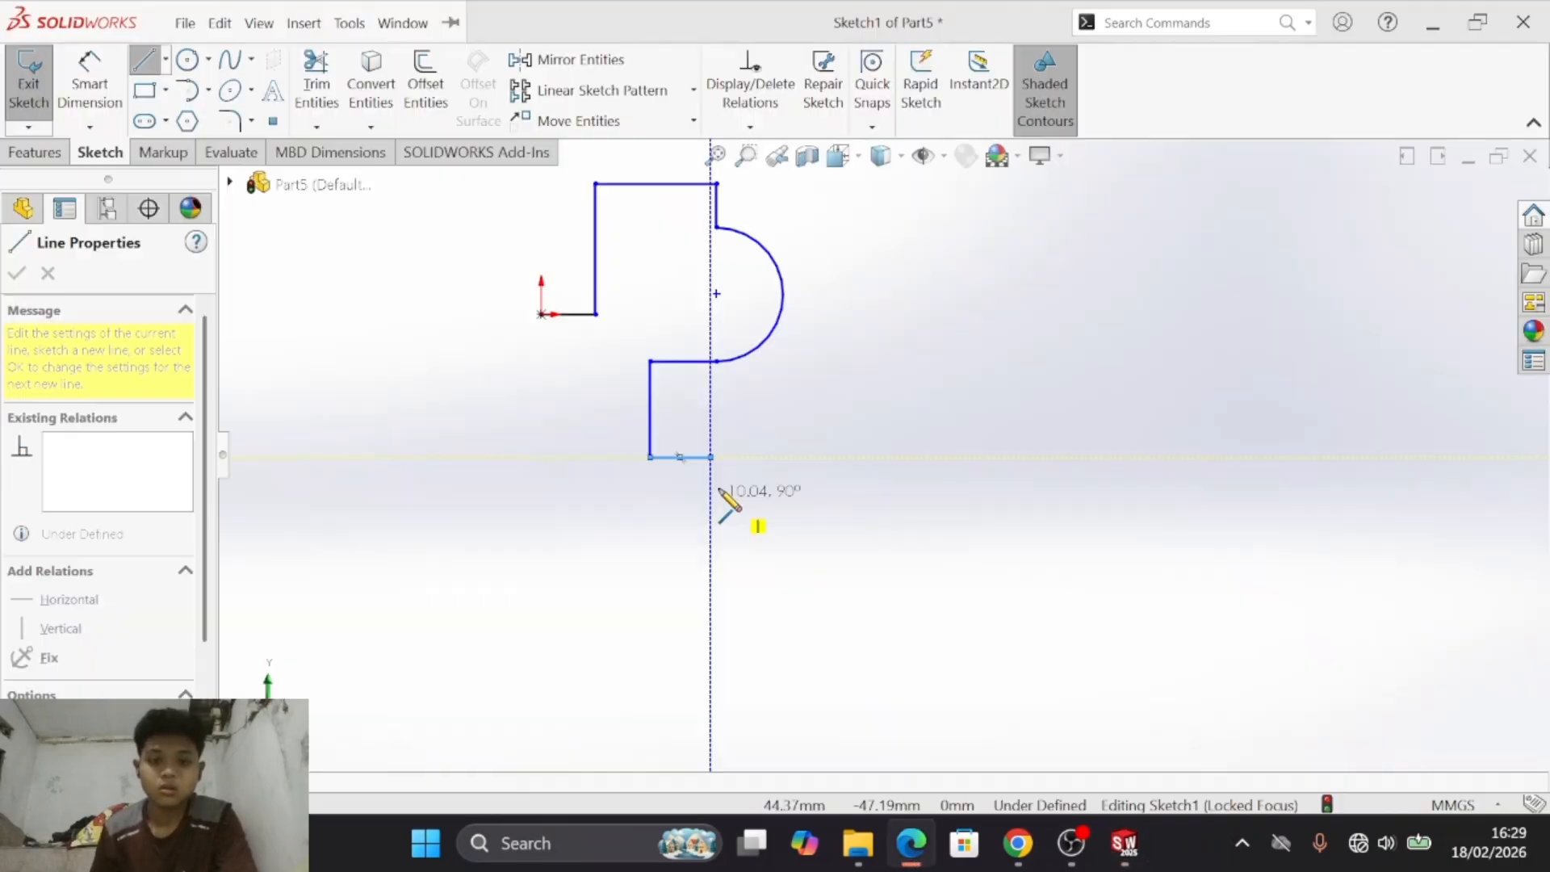
pyautogui.hotkey('ctrl', 'z')
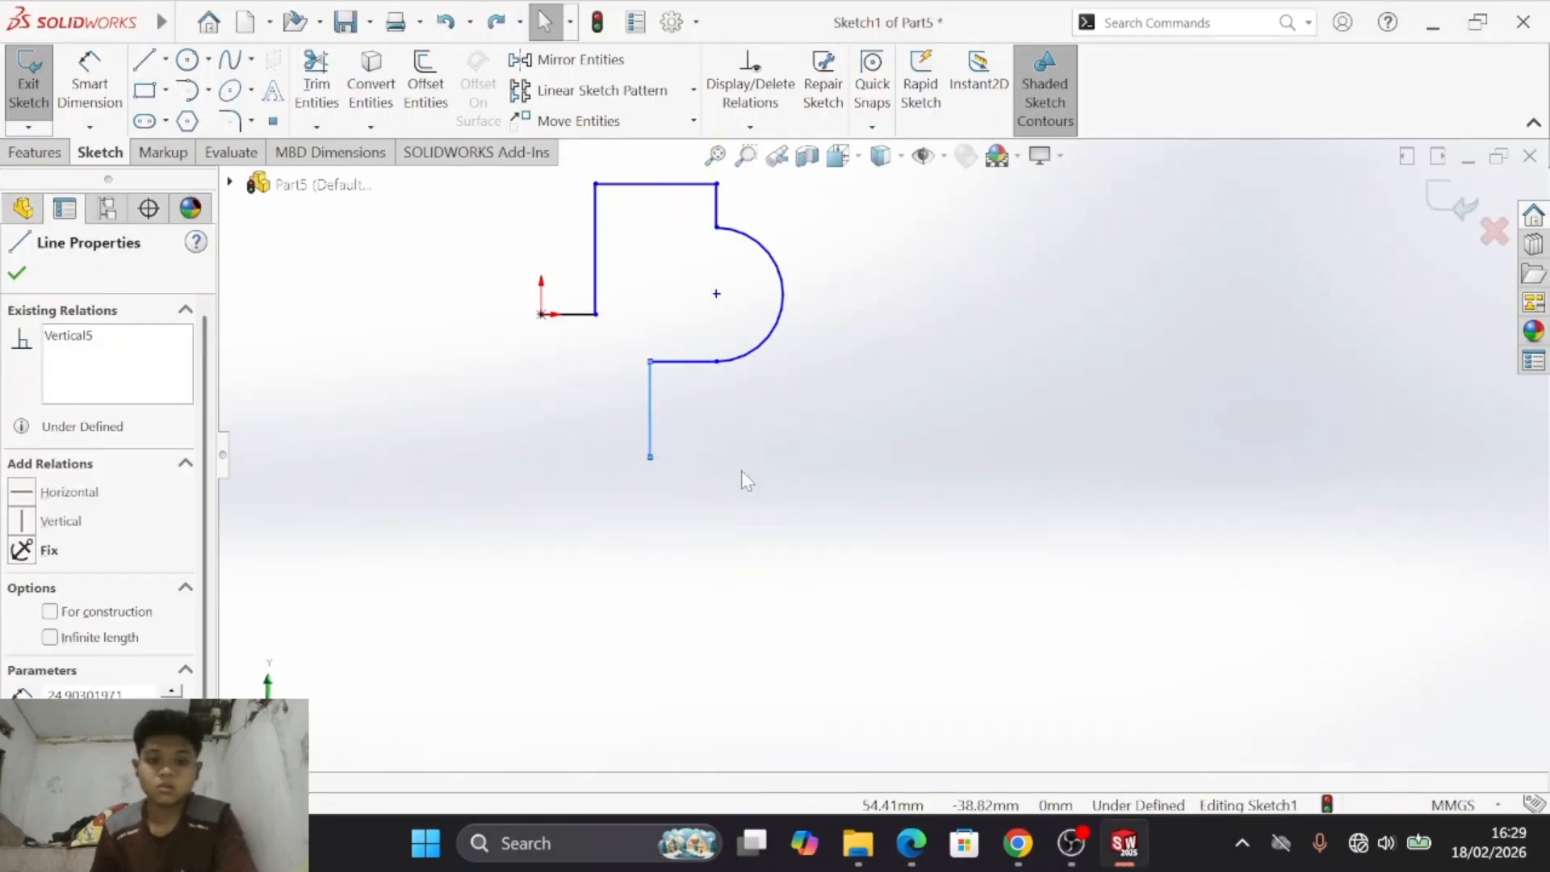
# - Continue the outline about 17 mm right to align under the arc's end, about 32 mm down and about 14 mm right
pyautogui.press('s')
pyautogui.click(544, 374)
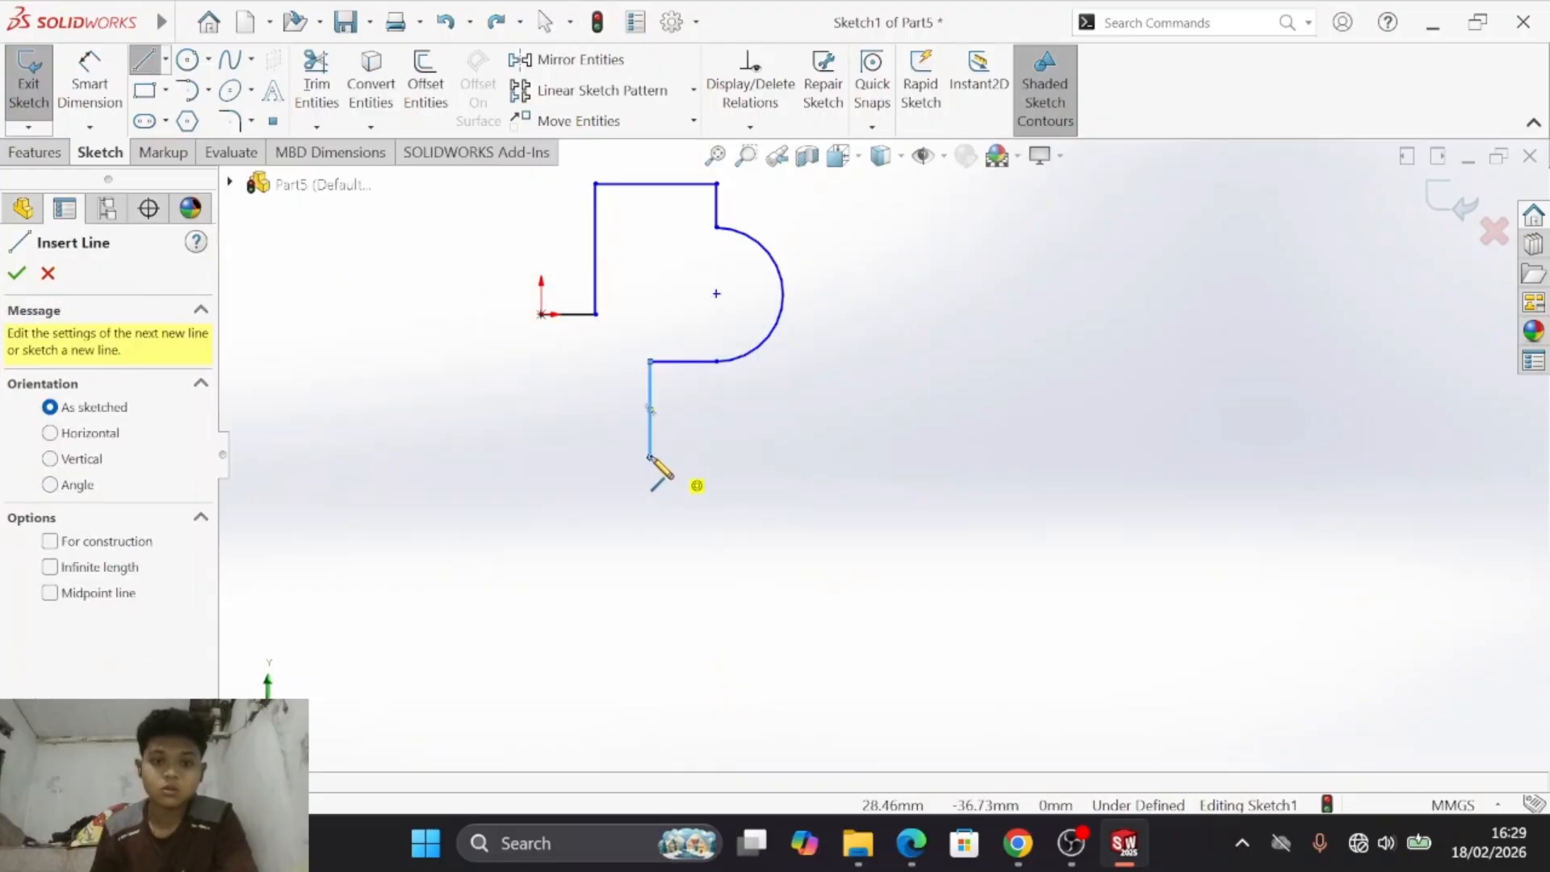
pyautogui.click(651, 458)
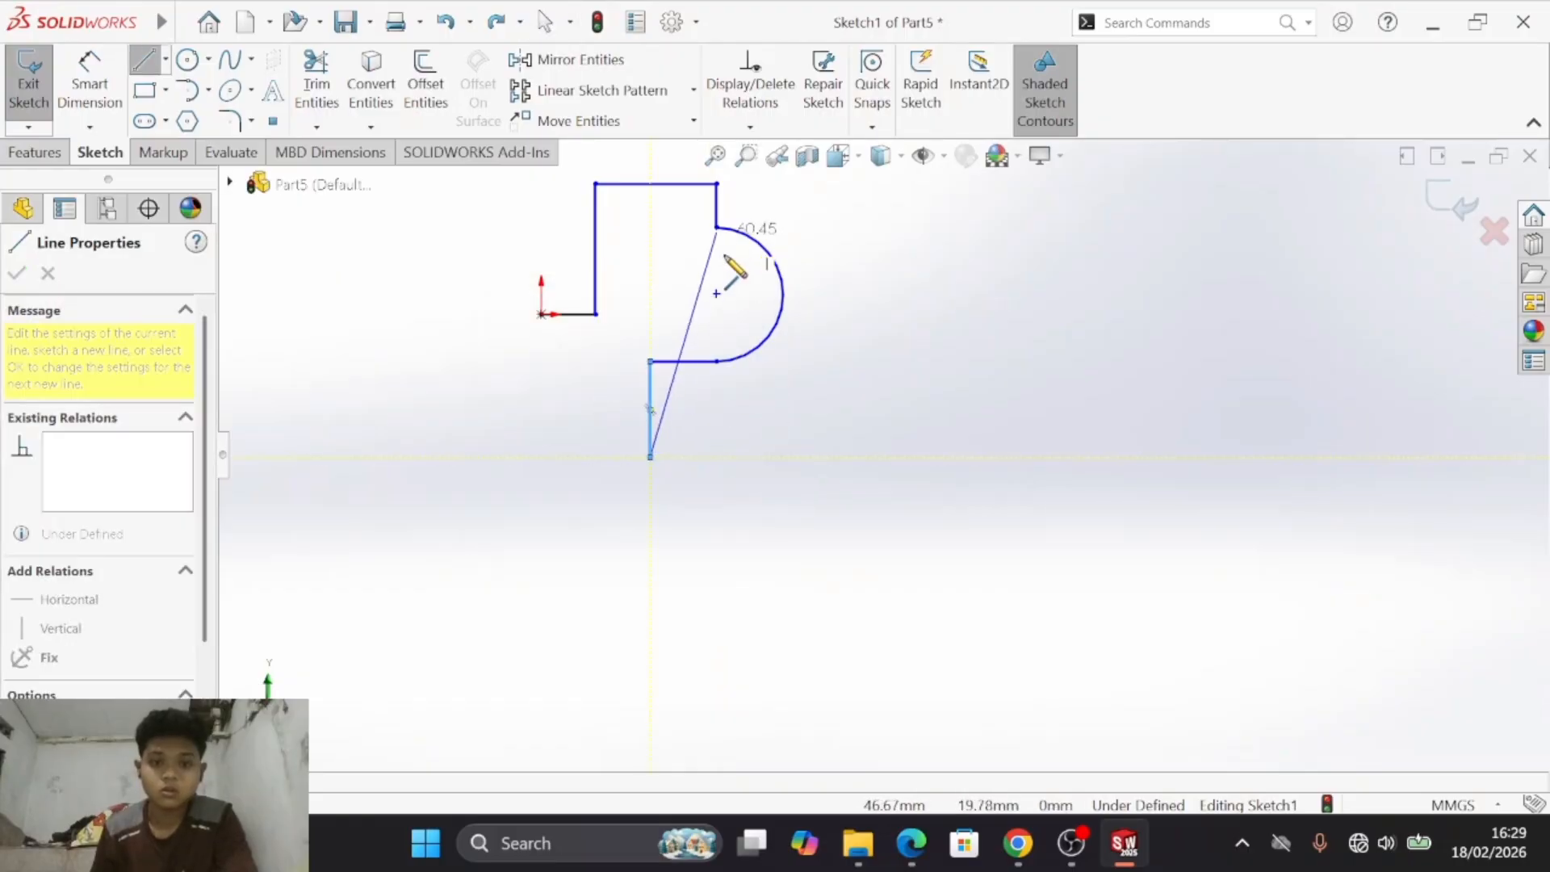
pyautogui.click(716, 457)
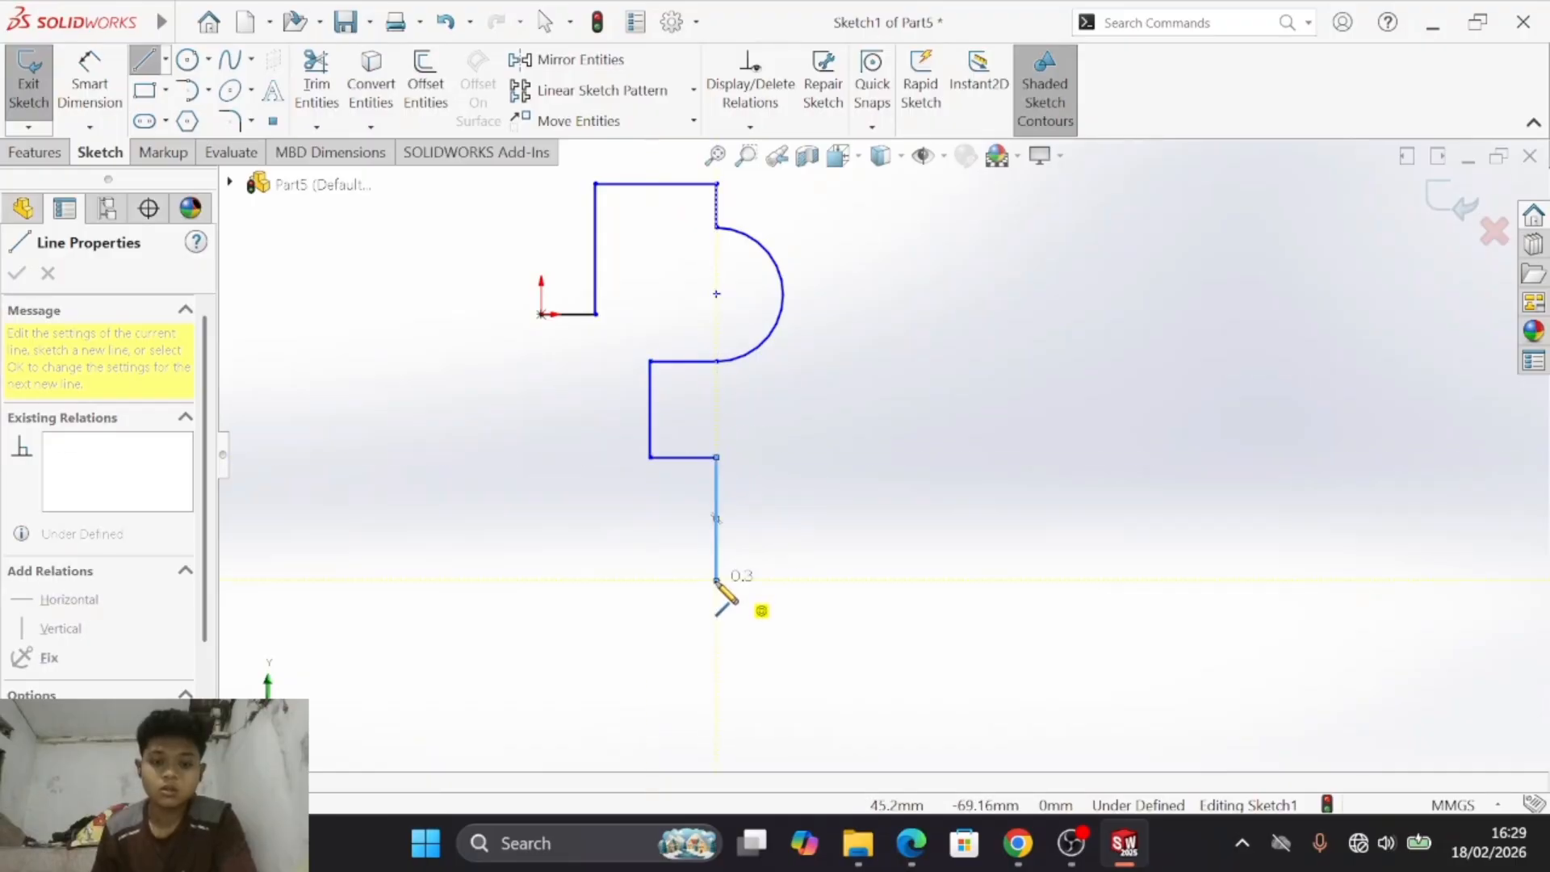
pyautogui.hotkey('alt', 'Tab')
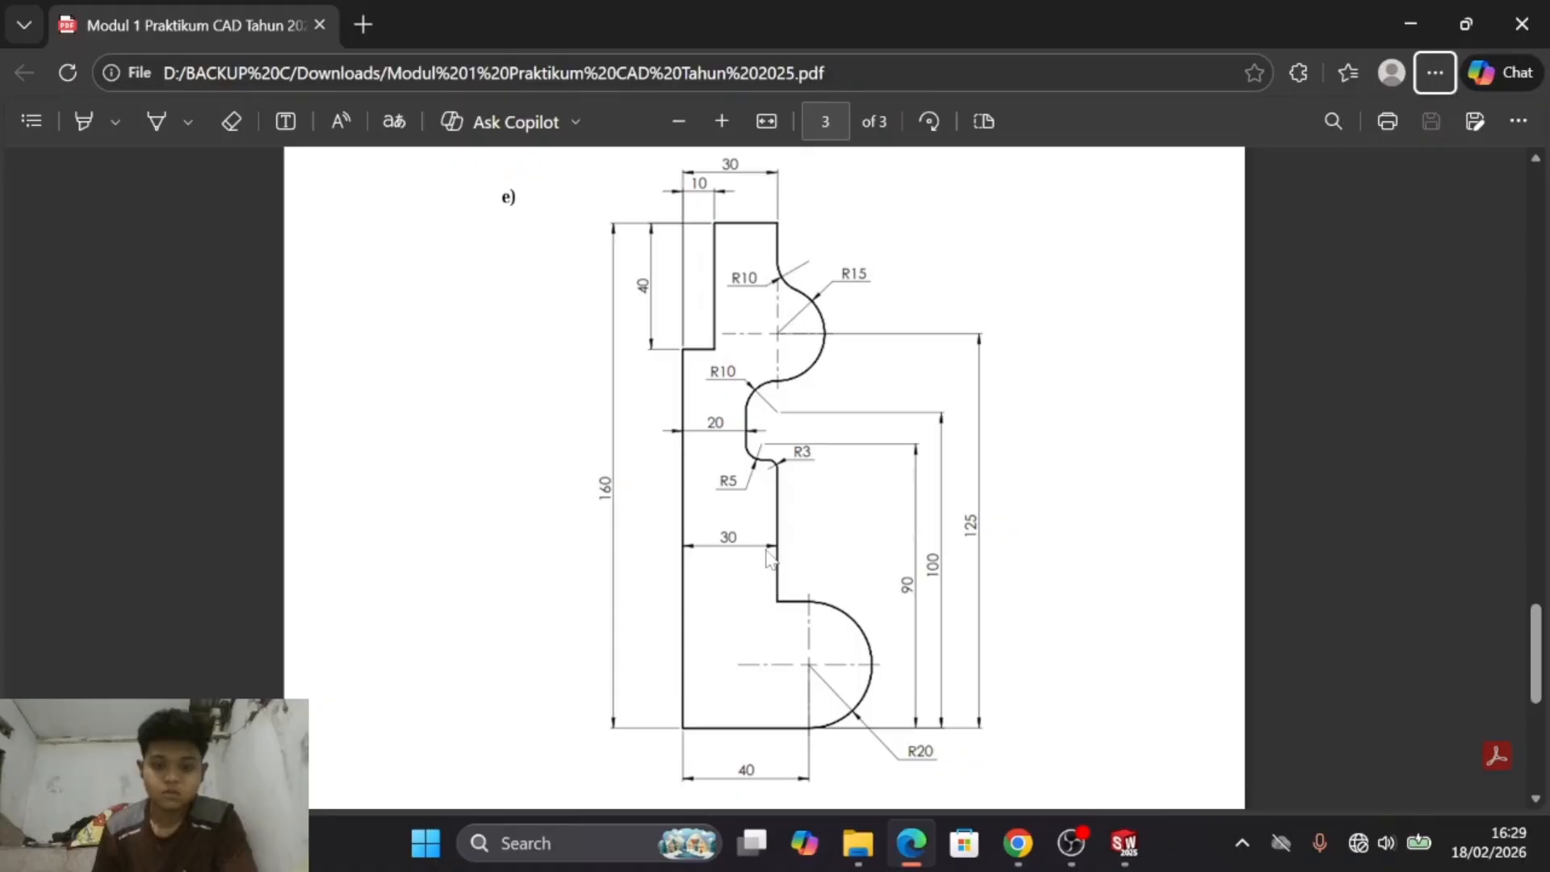
pyautogui.hotkey('alt', 'Tab')
pyautogui.click(769, 581)
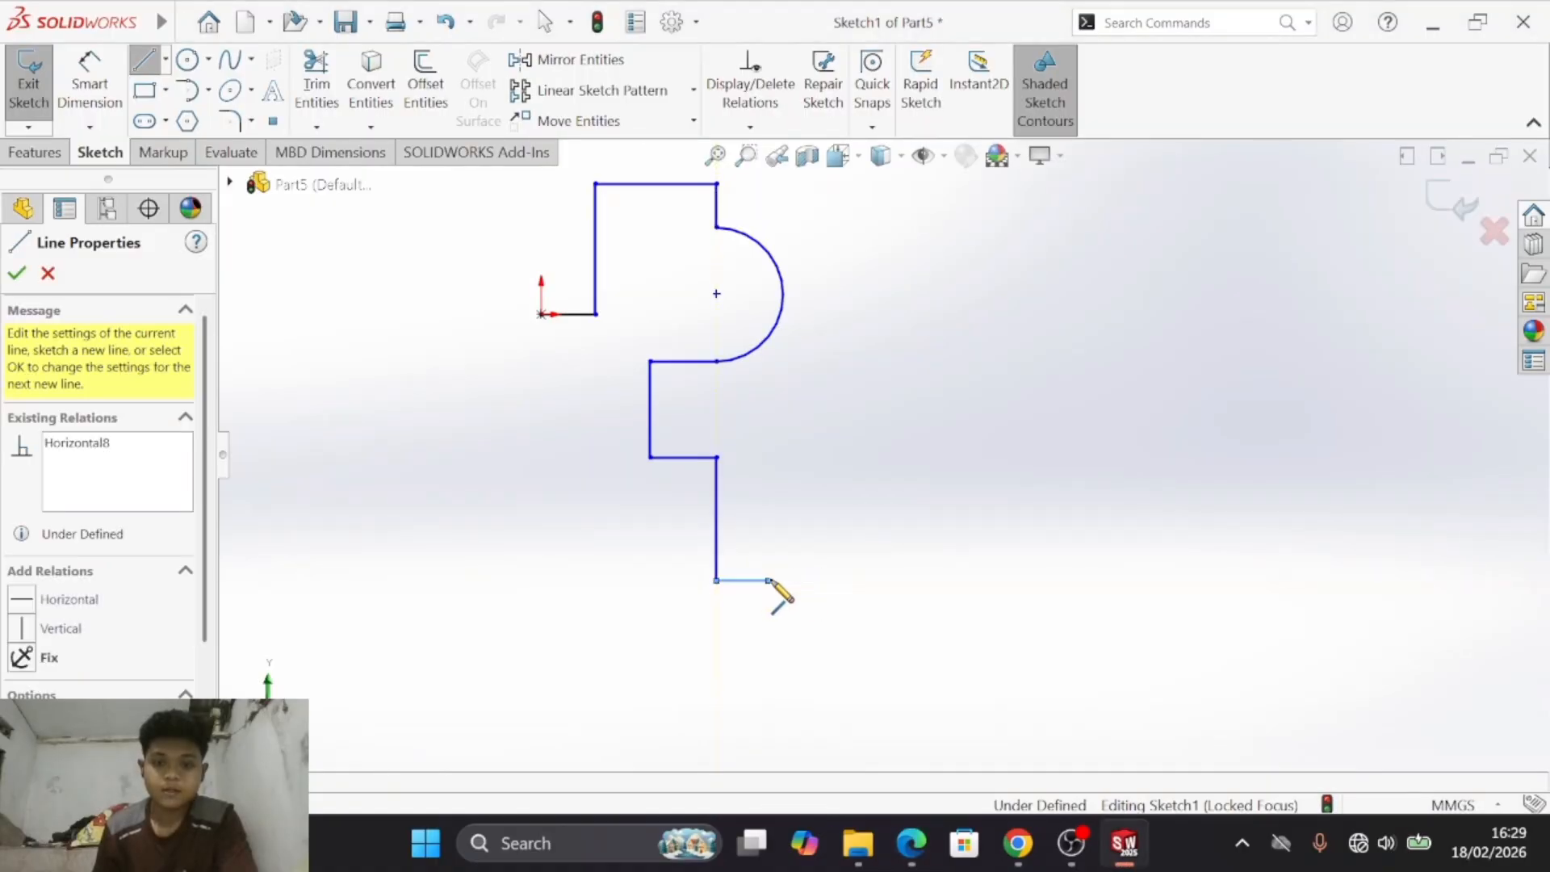
# - Sketch a 180° tangent arc of about 21 mm radius downward from the end of the lower horizontal line
pyautogui.press('s')
pyautogui.click(905, 668)
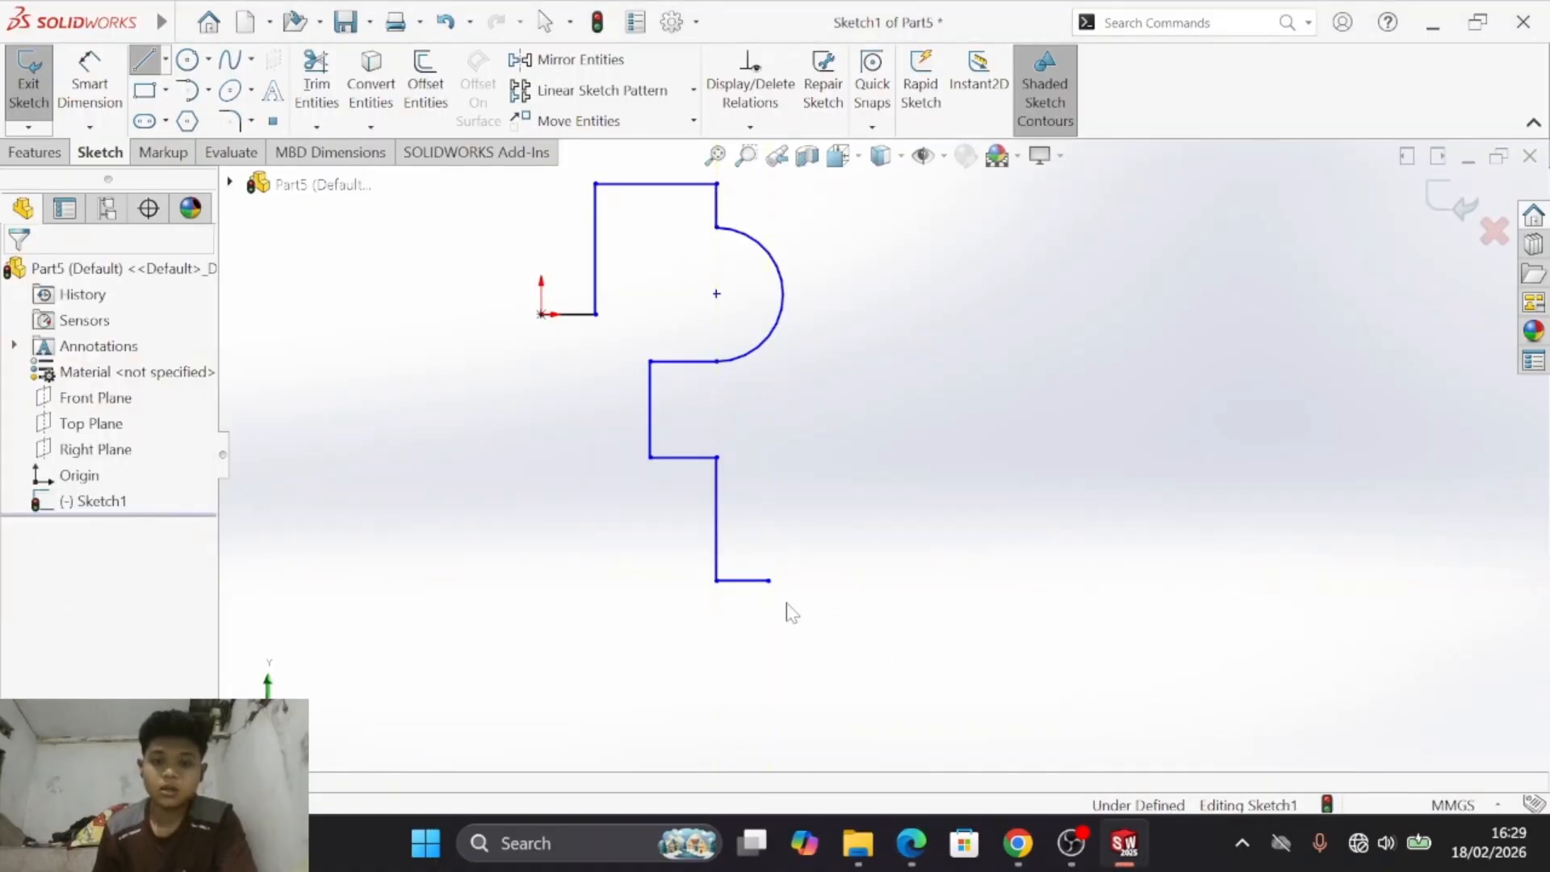
pyautogui.click(769, 581)
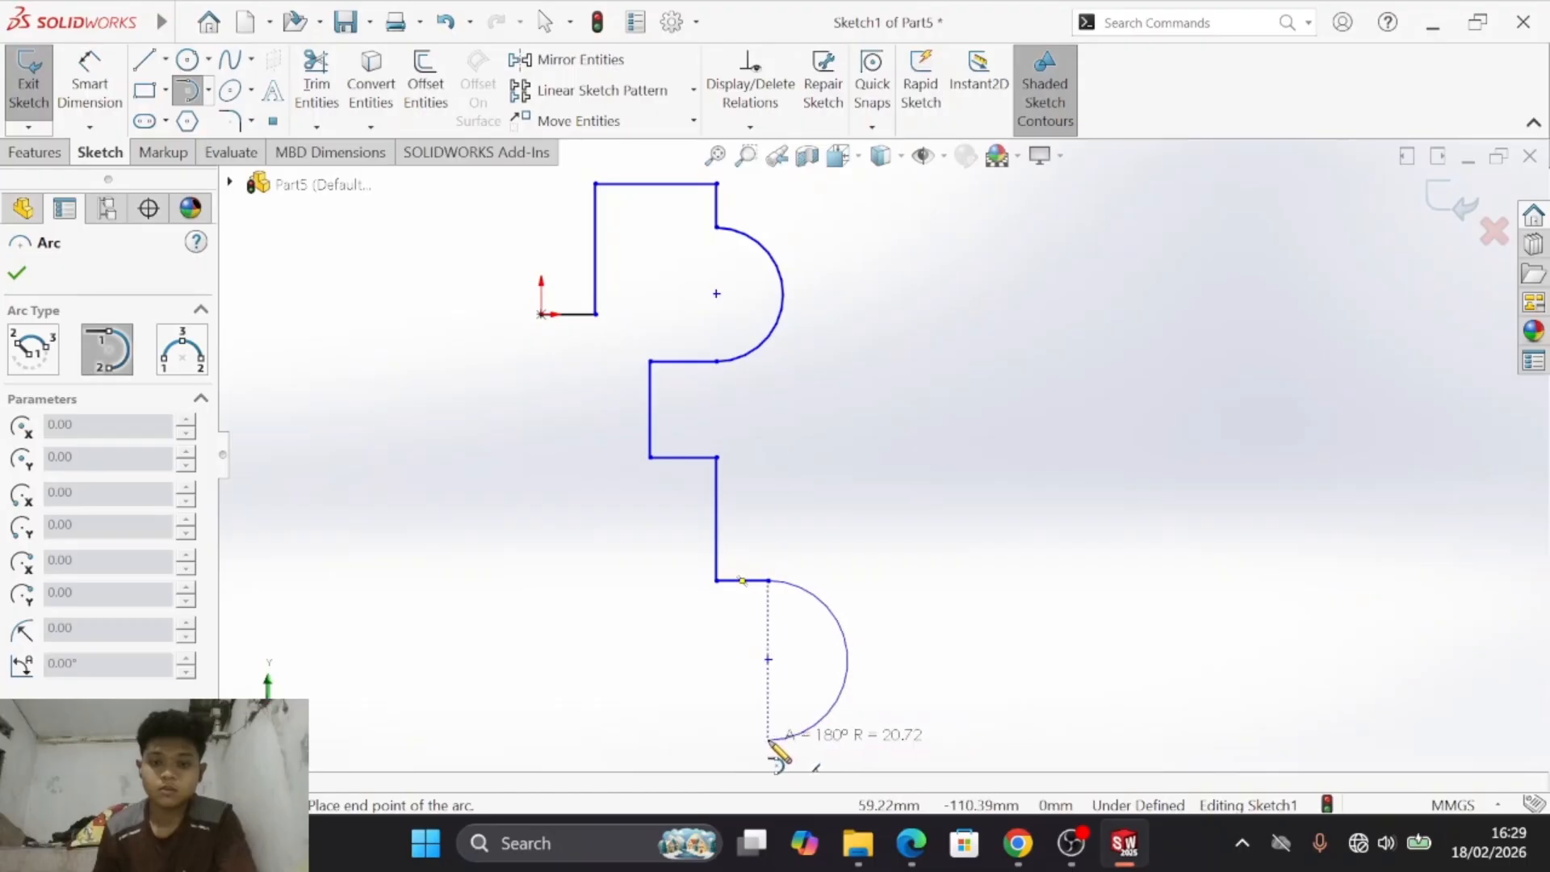
# - Close the outline with a base line about 59 mm left from the lower arc's end and a vertical line about 110 mm up to the origin
pyautogui.press('s')
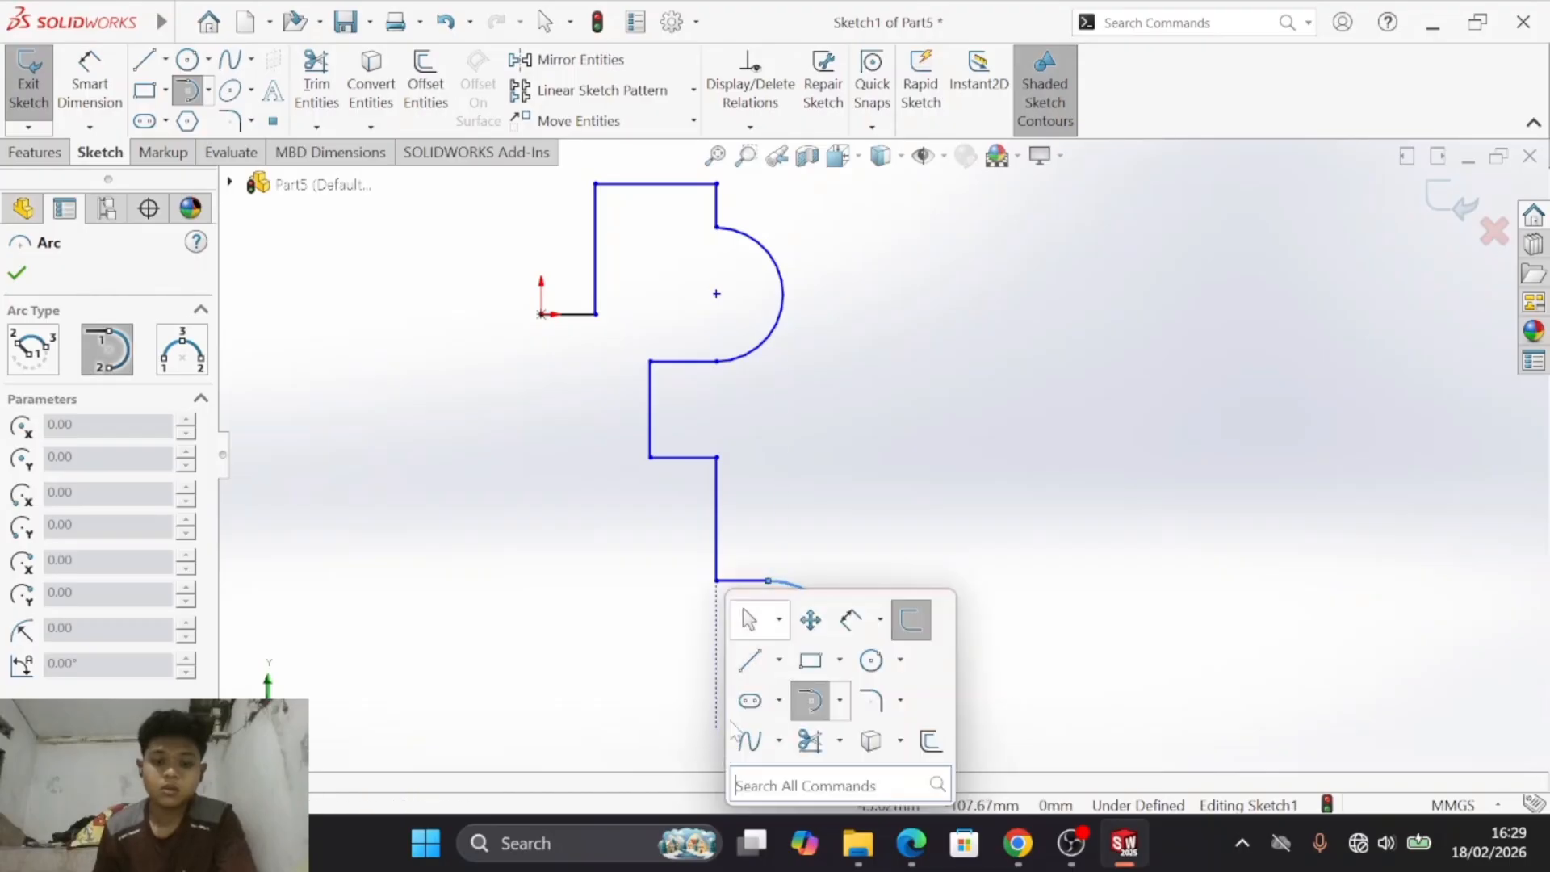
pyautogui.click(749, 660)
pyautogui.click(768, 740)
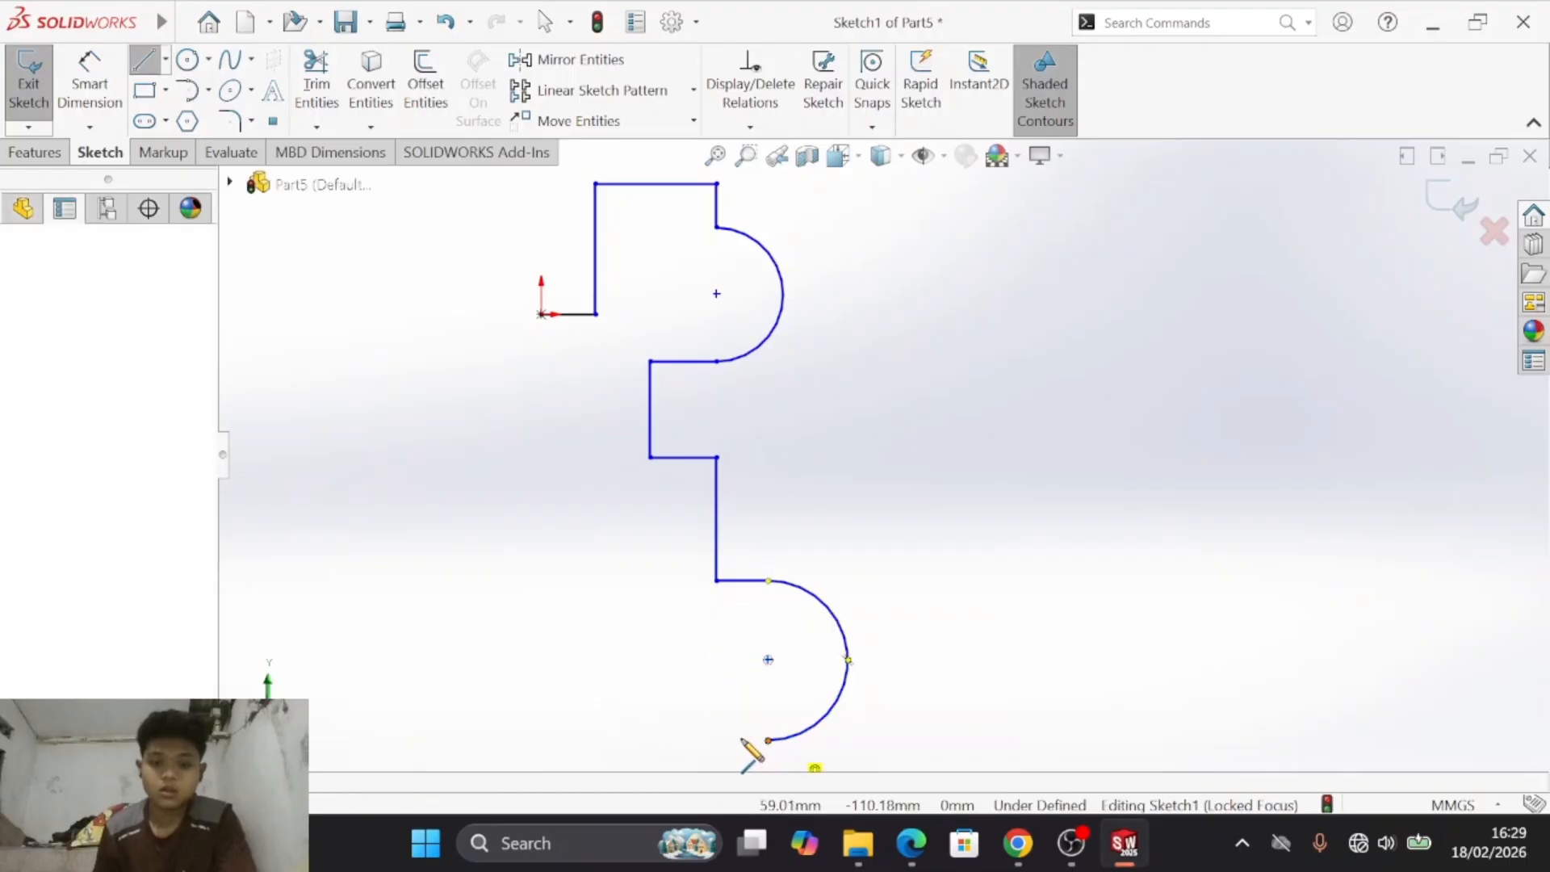
pyautogui.hotkey('alt', 'Tab')
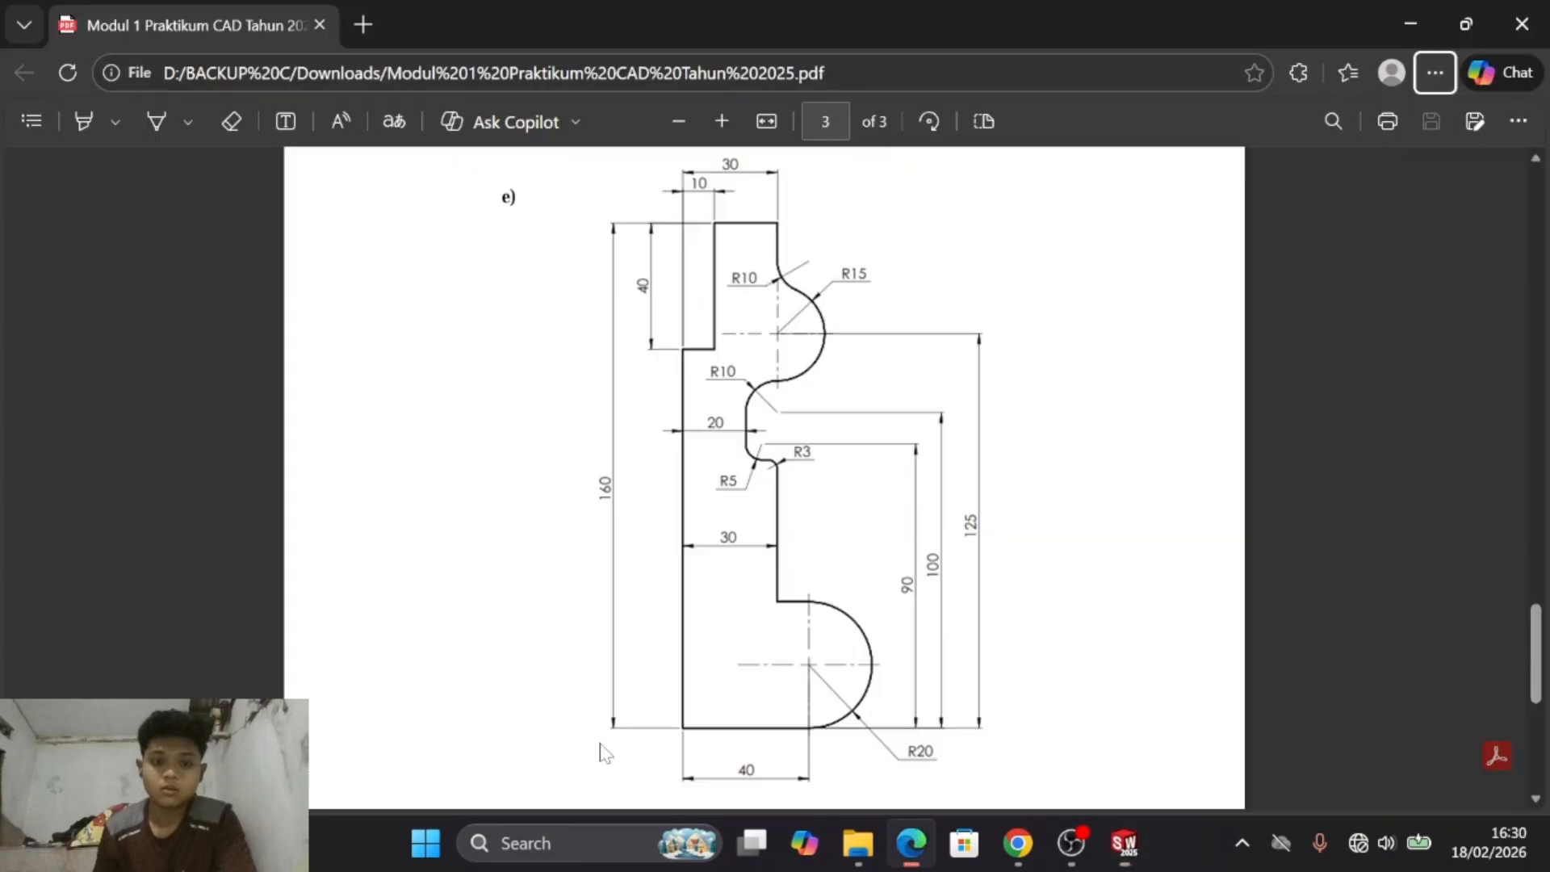
pyautogui.hotkey('alt', 'Tab')
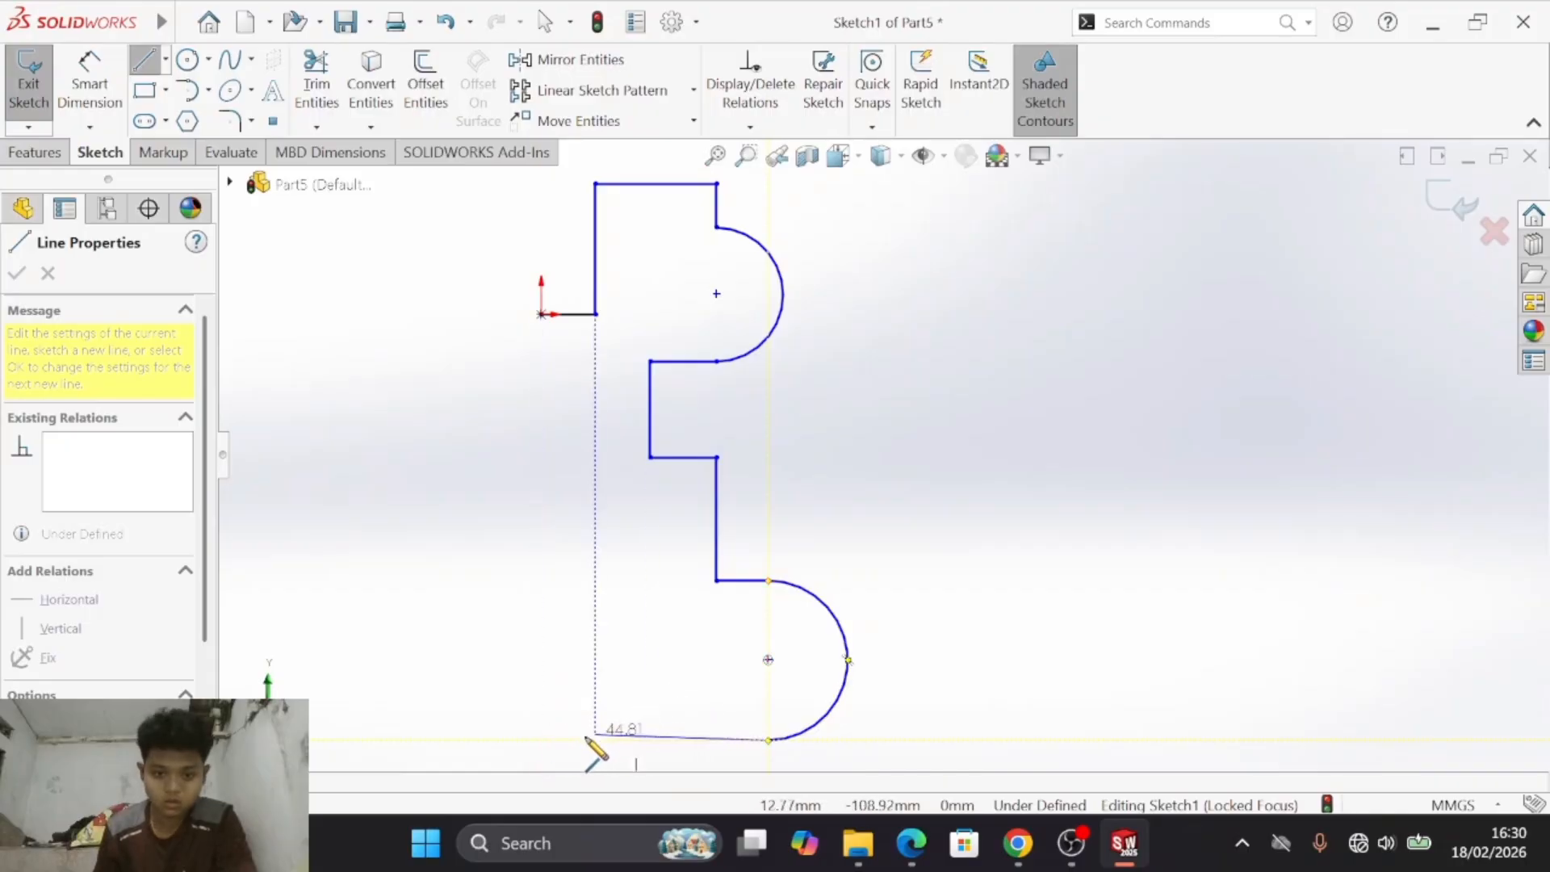
pyautogui.click(541, 740)
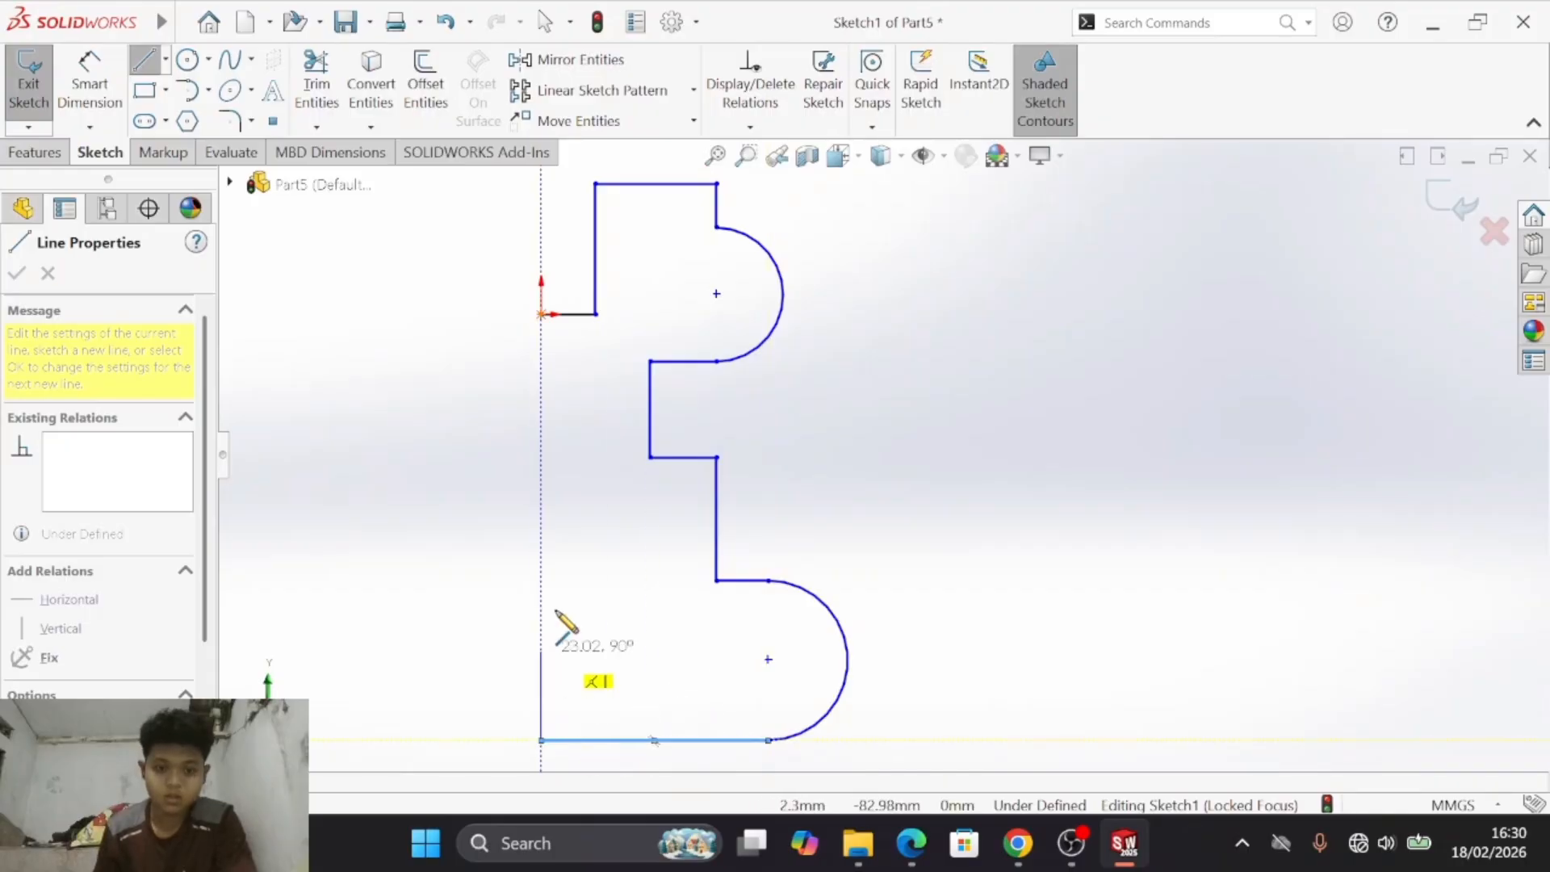
pyautogui.click(541, 314)
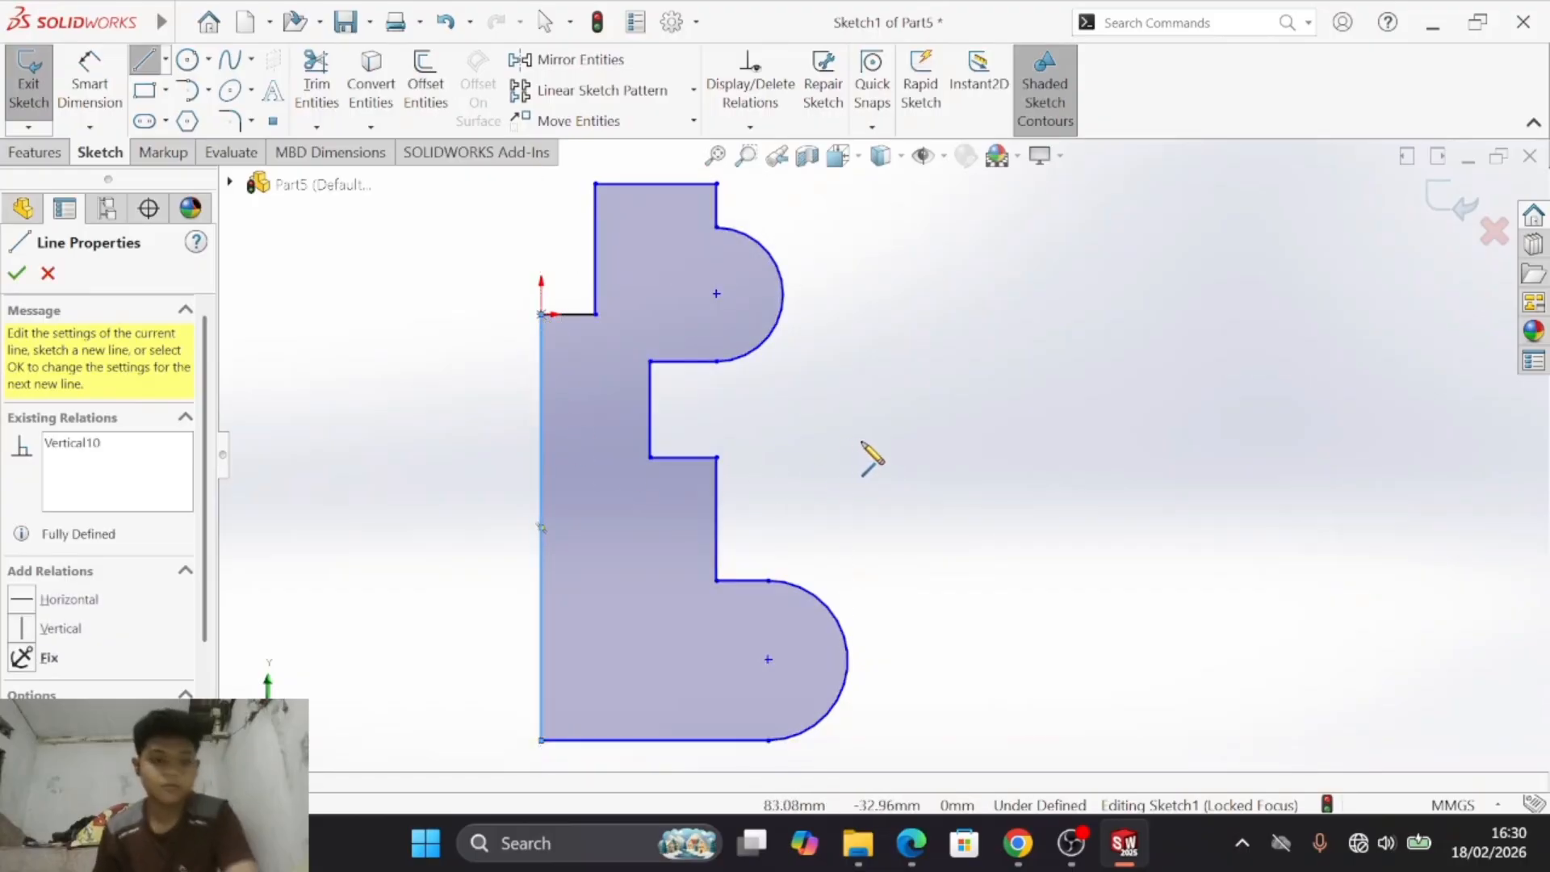
pyautogui.press('Escape')
pyautogui.click(714, 155)
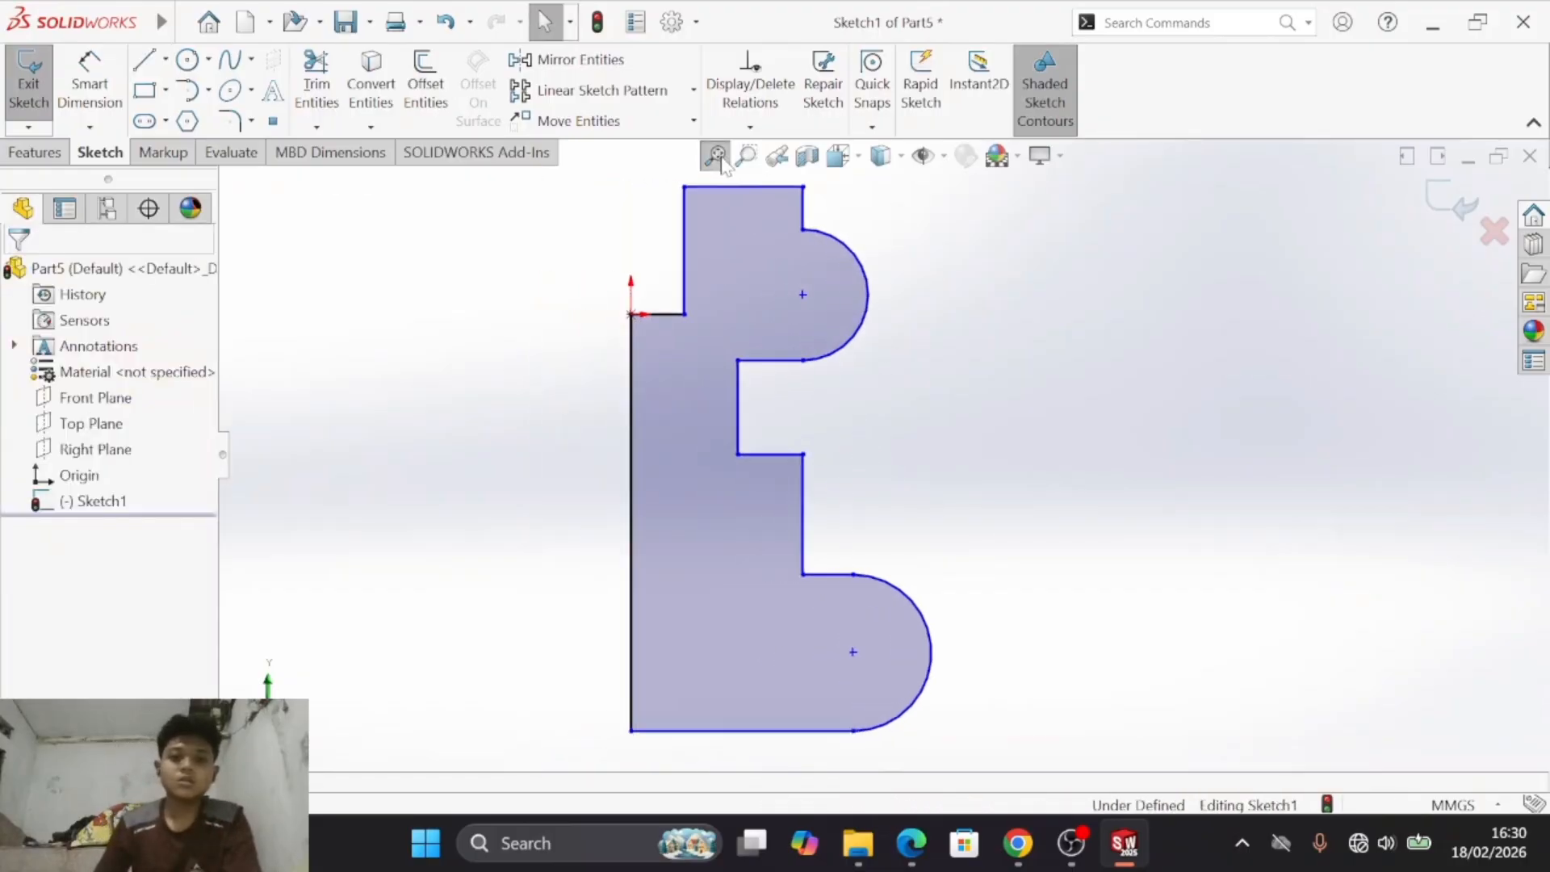
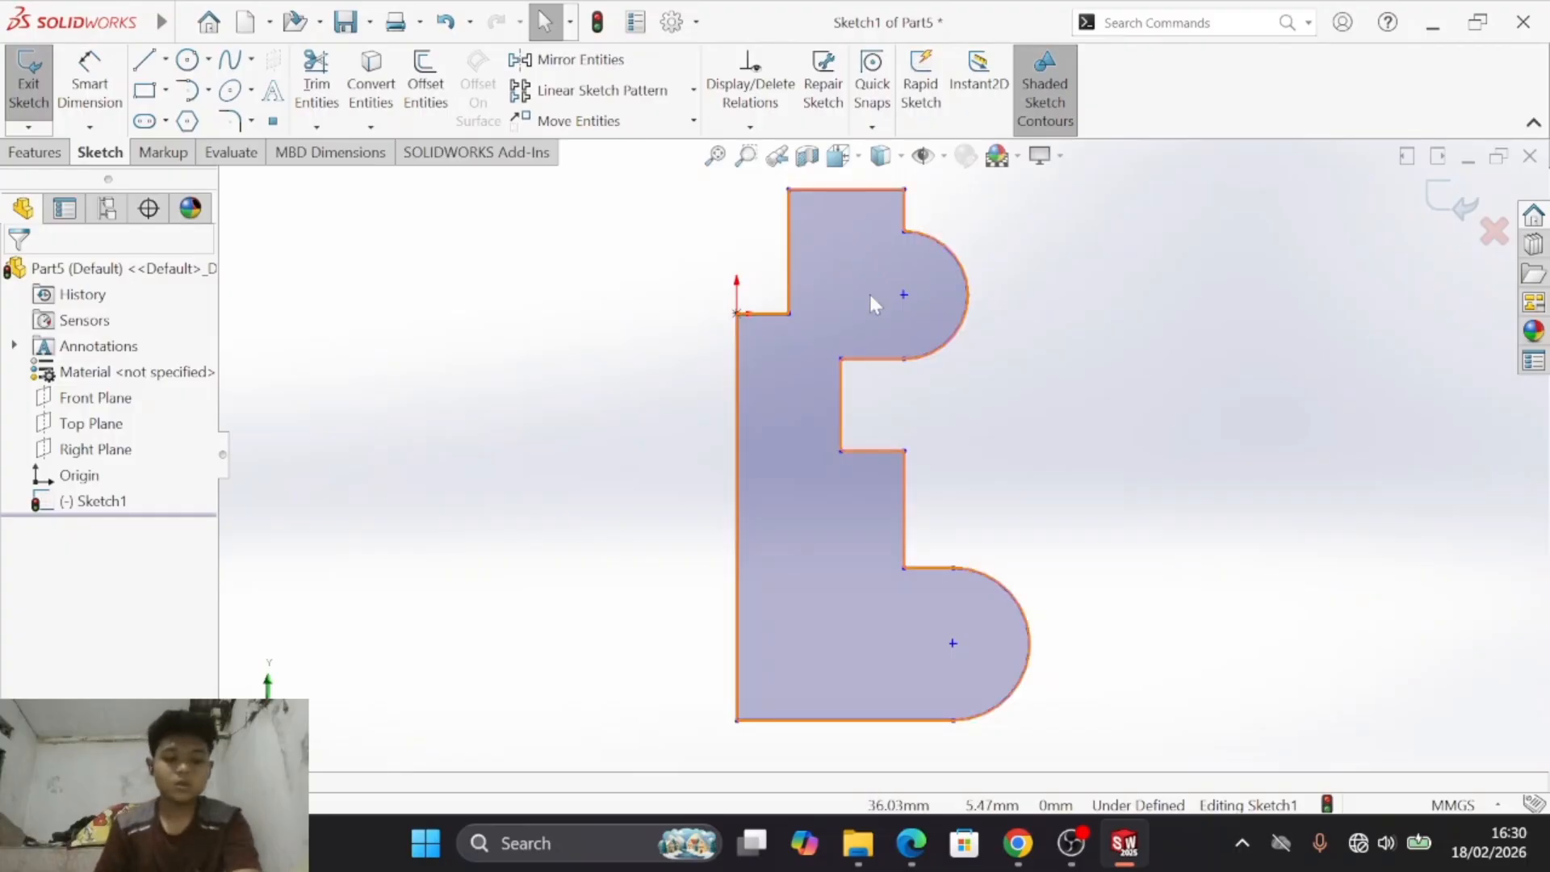
# - Following drawing e), dimension the short vertical line above the origin to 40 mm
pyautogui.hotkey('alt', 'Tab')
pyautogui.hotkey('alt', 'Tab')
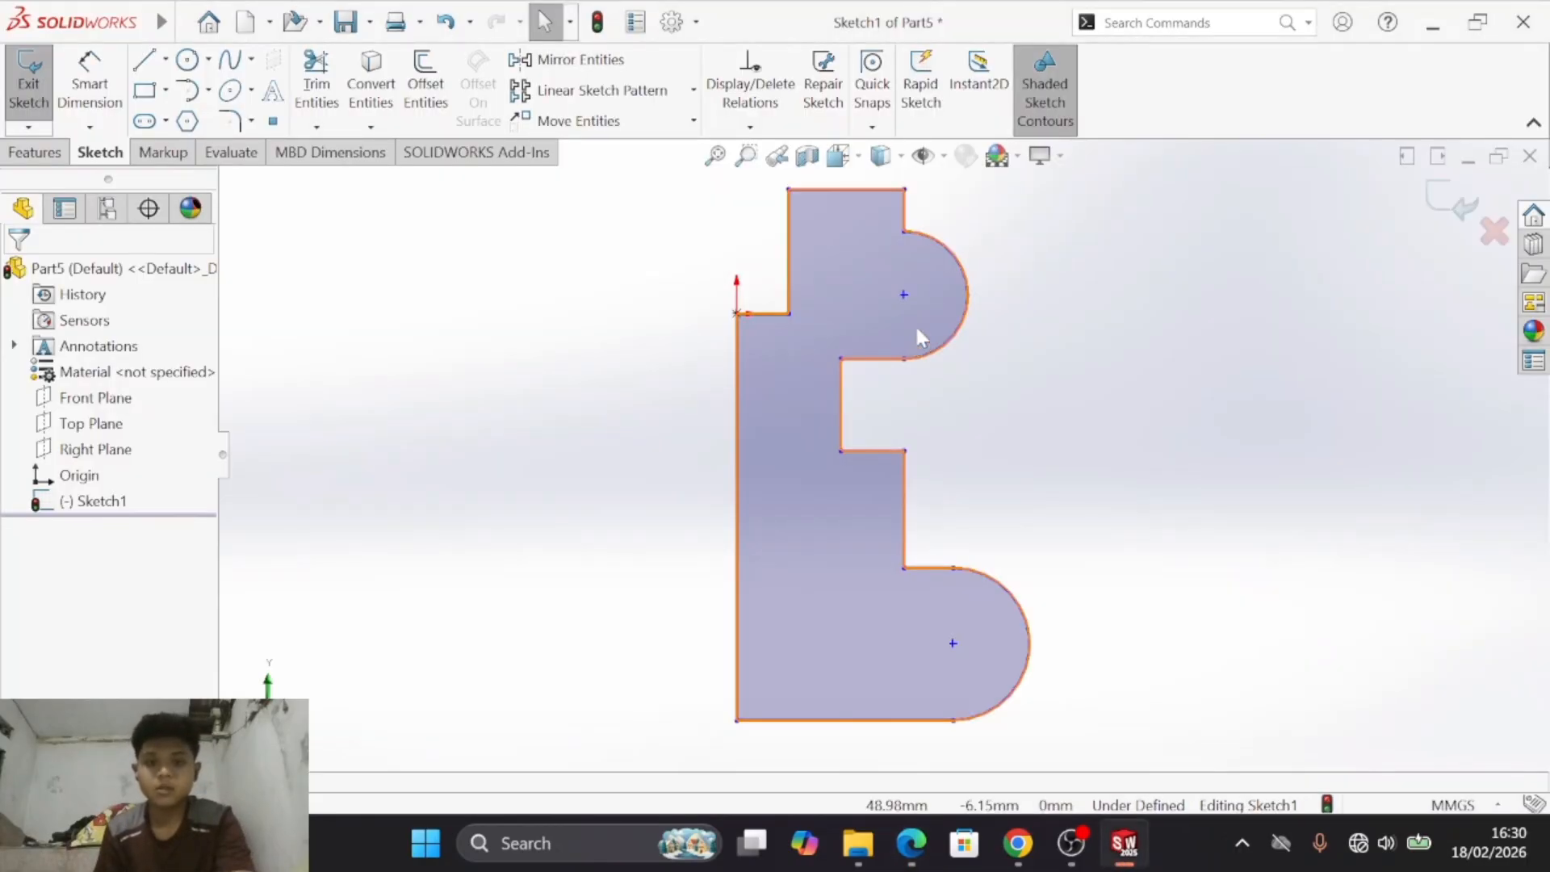
pyautogui.hotkey('alt', 'Tab')
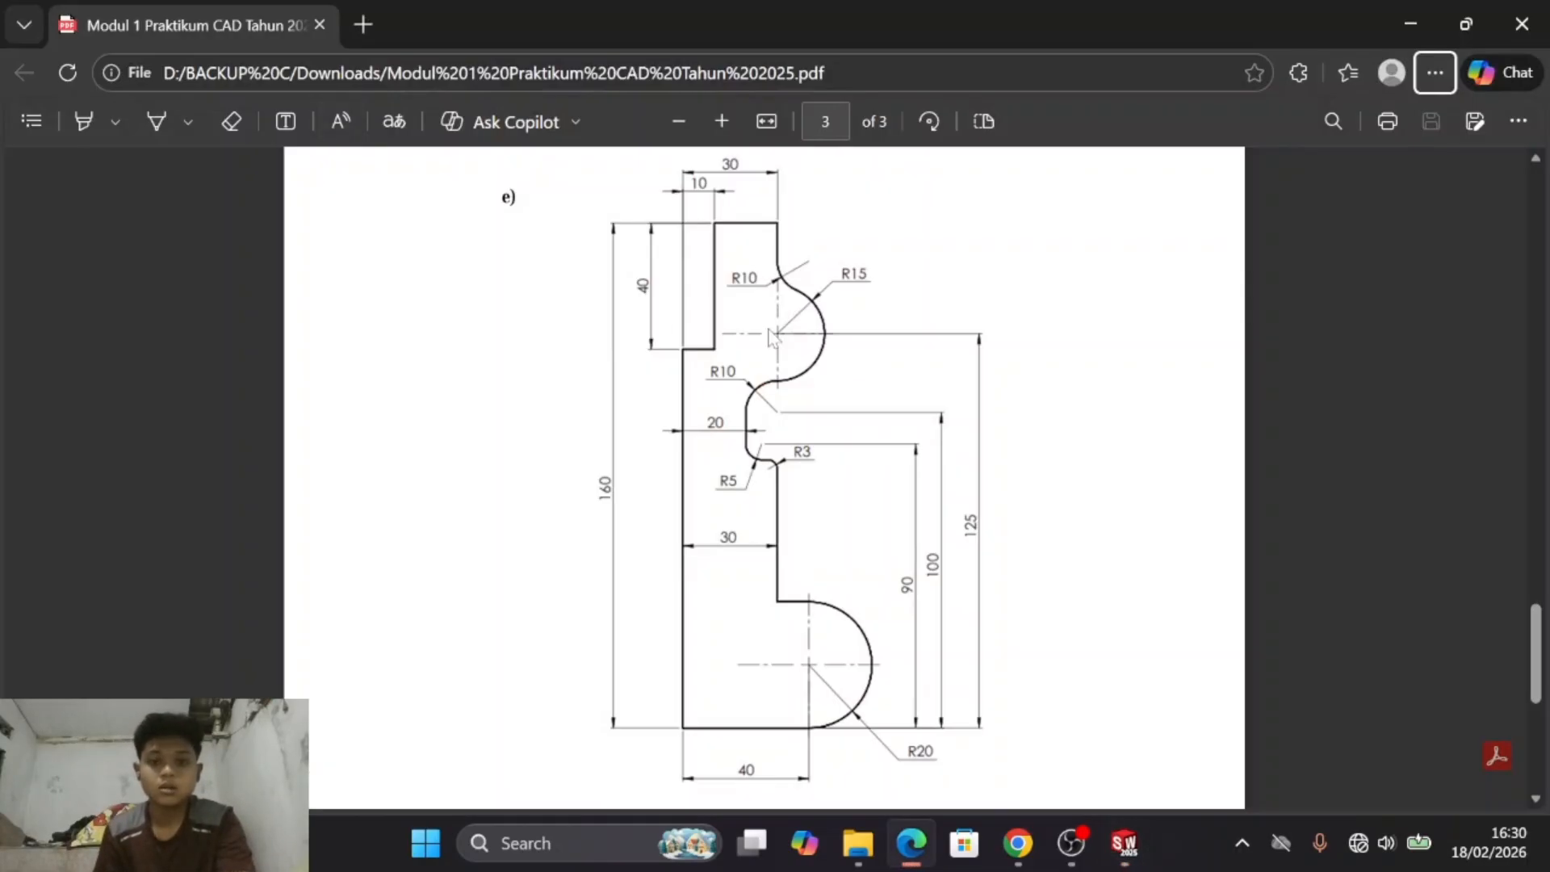
pyautogui.hotkey('alt', 'Tab')
pyautogui.click(105, 71)
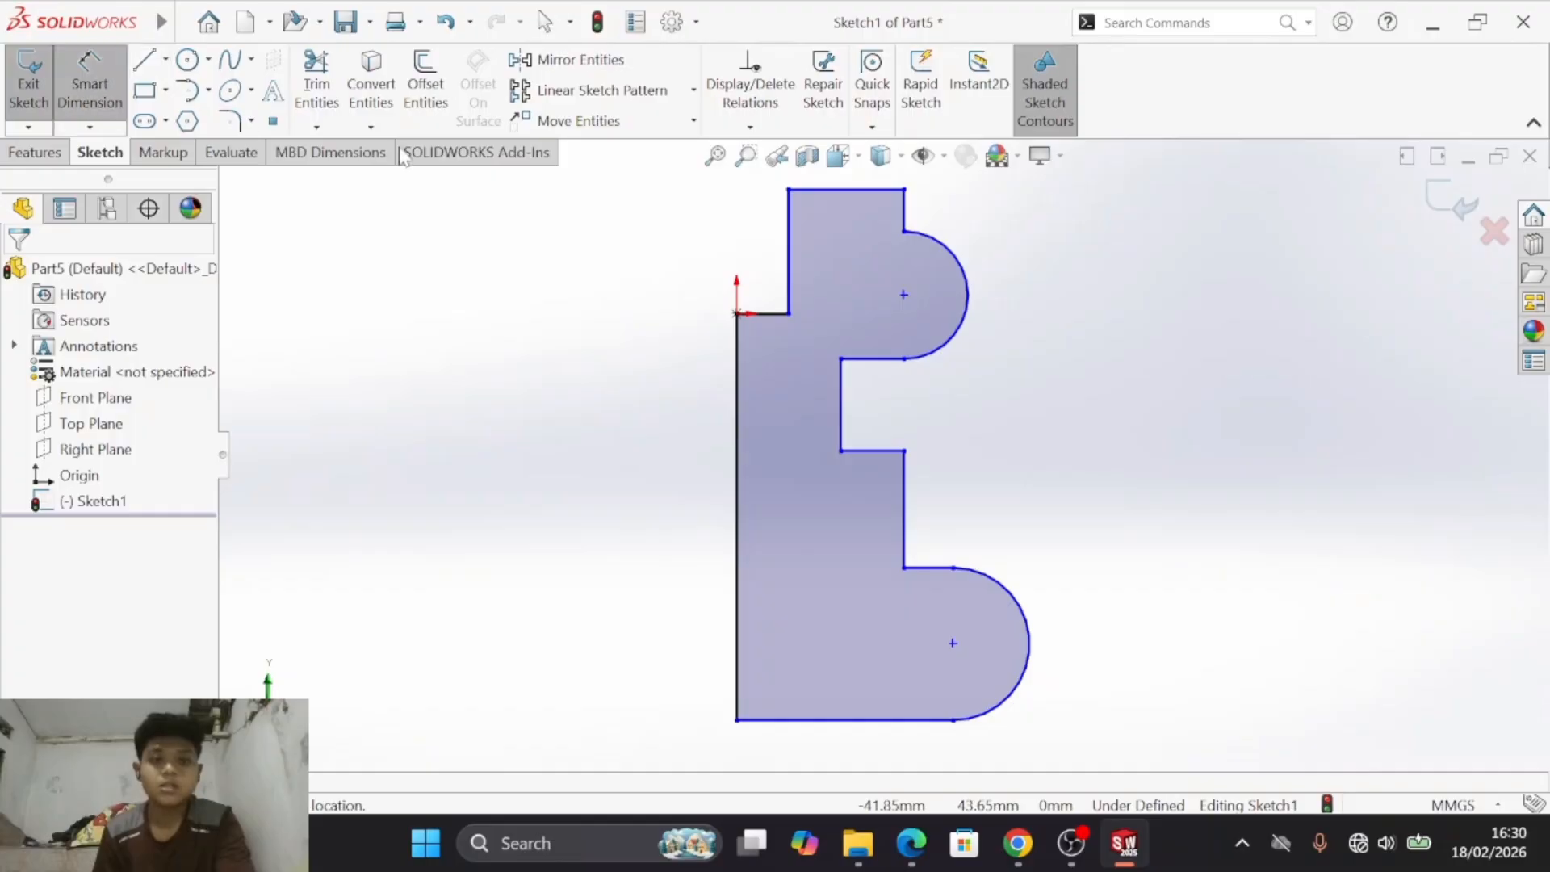
pyautogui.hotkey('alt', 'Tab')
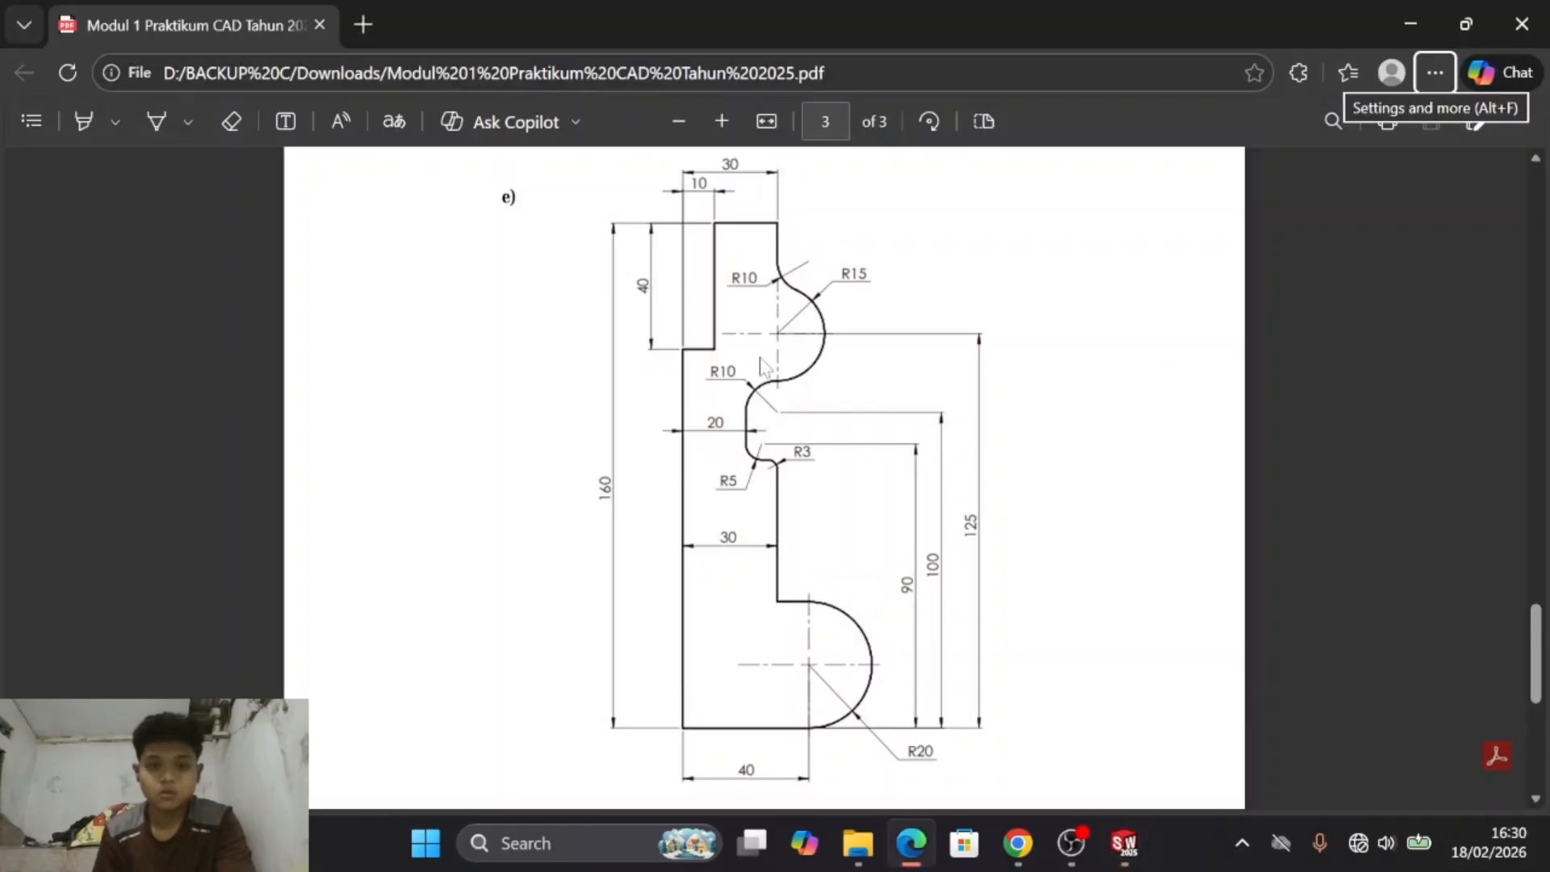
pyautogui.hotkey('alt', 'Tab')
pyautogui.click(824, 191)
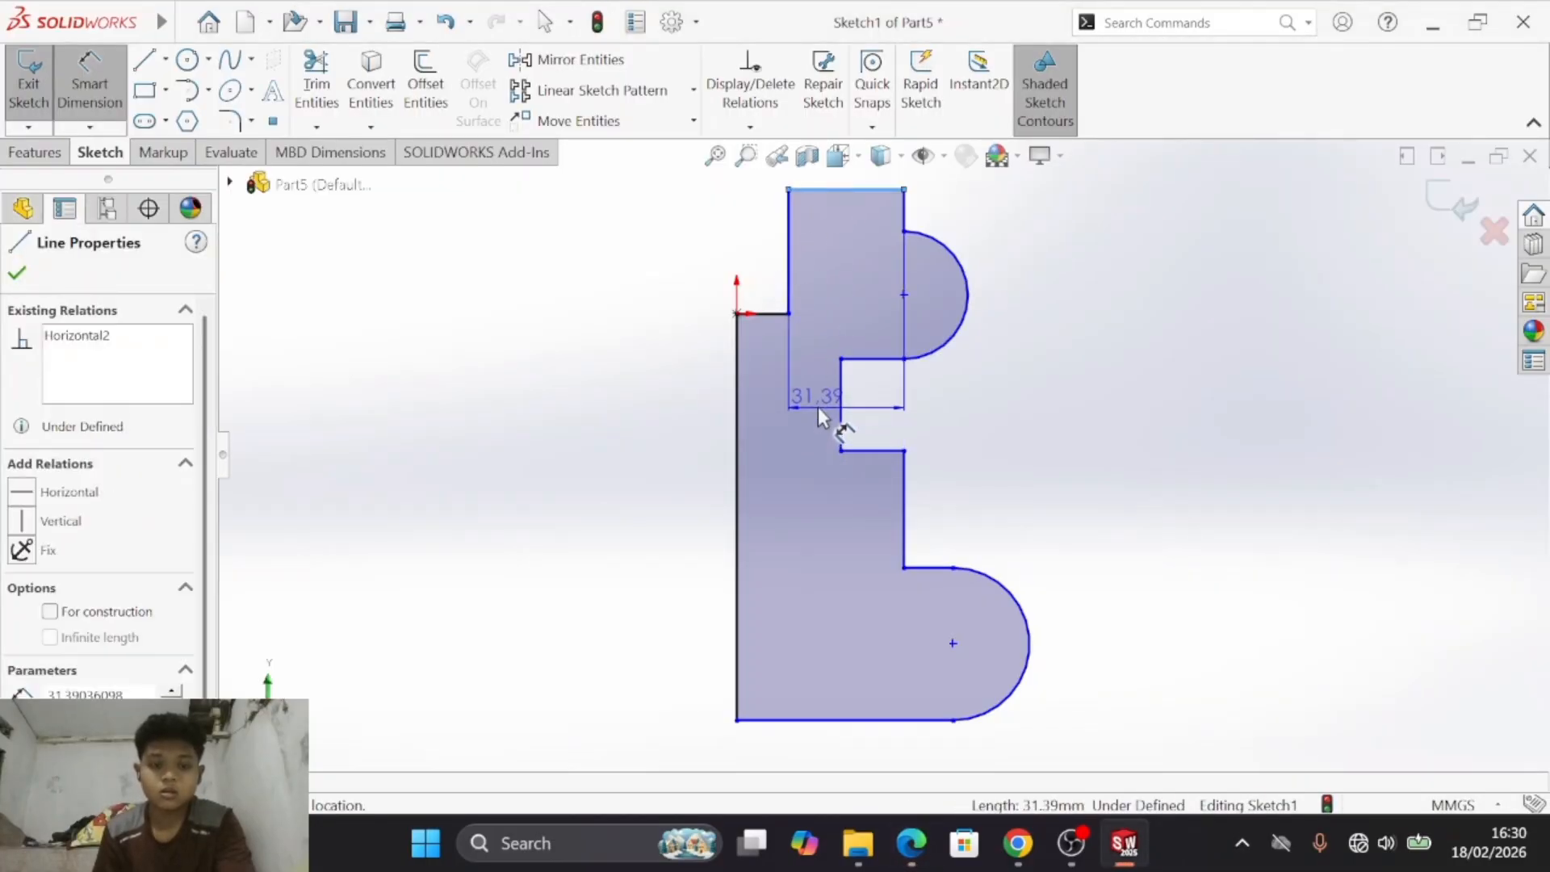
pyautogui.press('Escape')
pyautogui.click(789, 256)
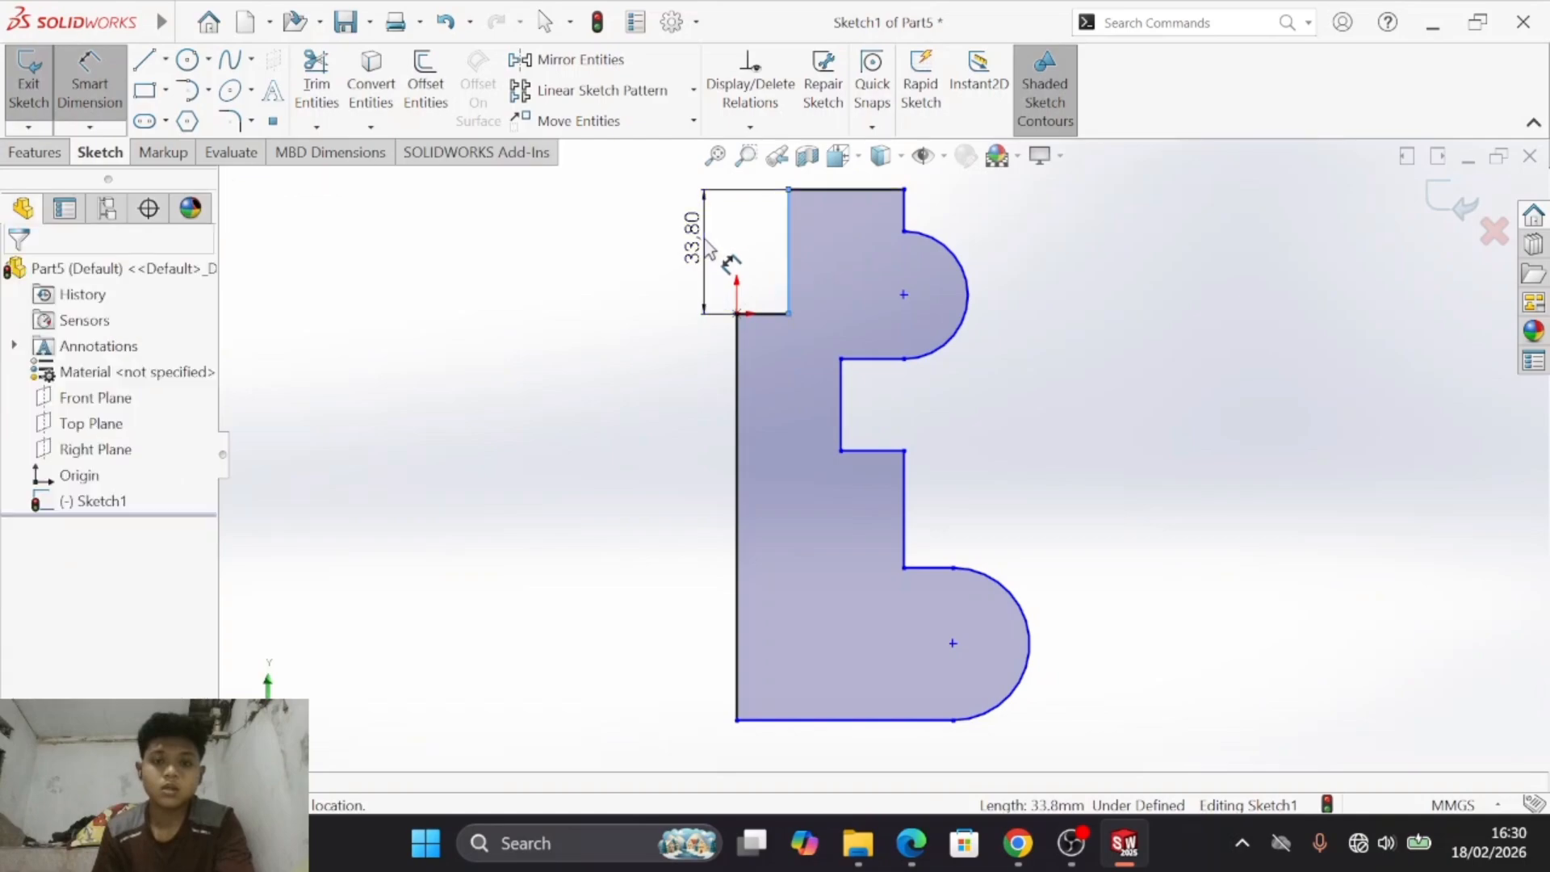
pyautogui.click(730, 263)
pyautogui.write('40')
pyautogui.press('Return')
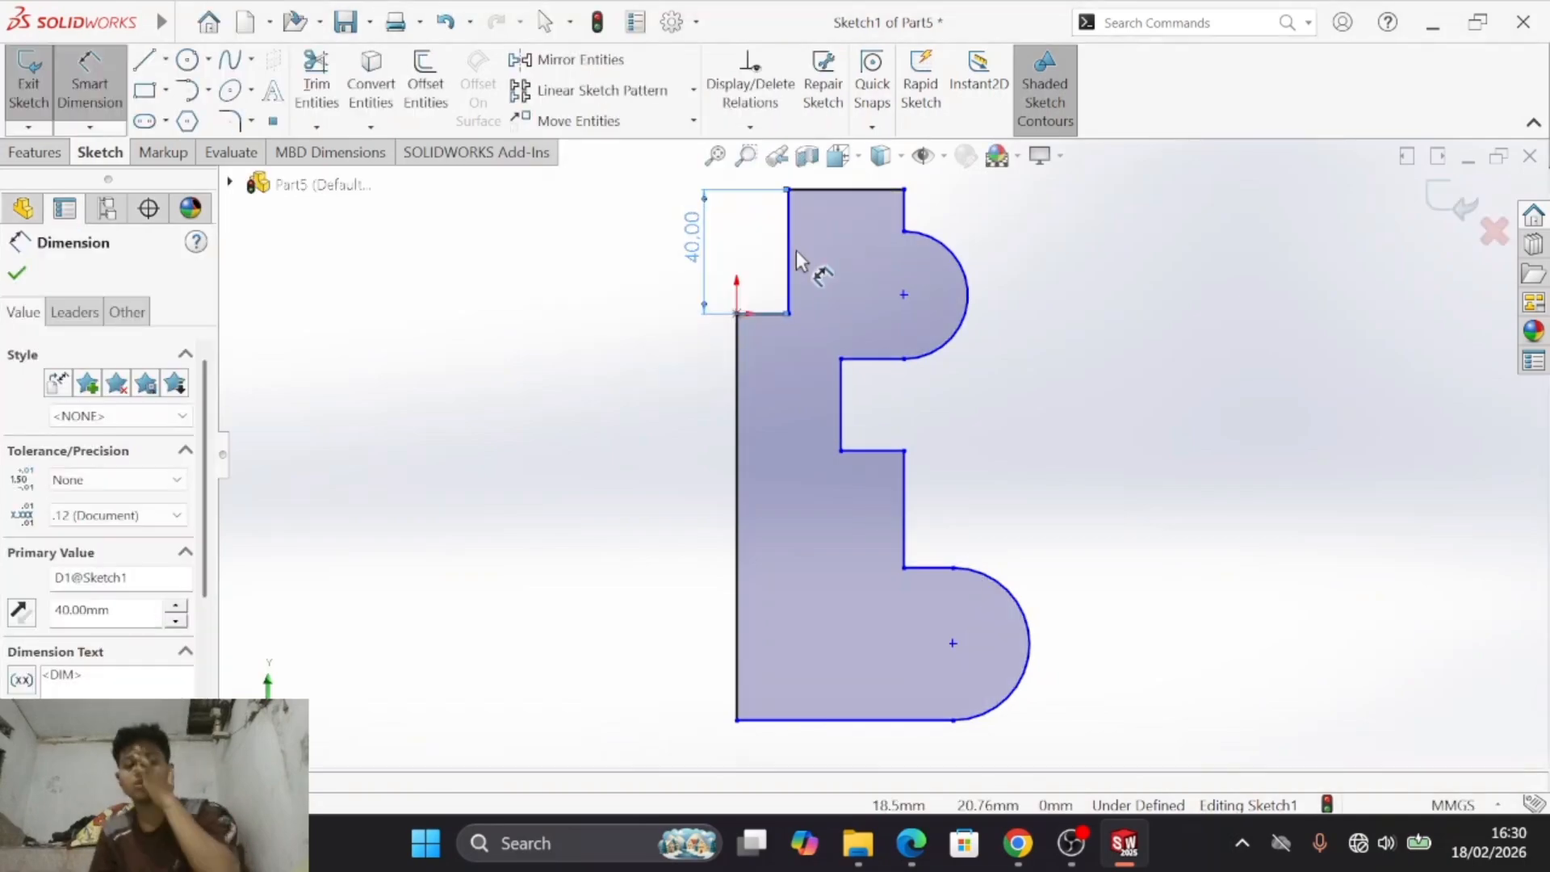
# - Dimension horizontal distances from the long left edge: 10 mm to the upper step, 30 mm to the upper right edge and 20 mm to the recess
pyautogui.press('s')
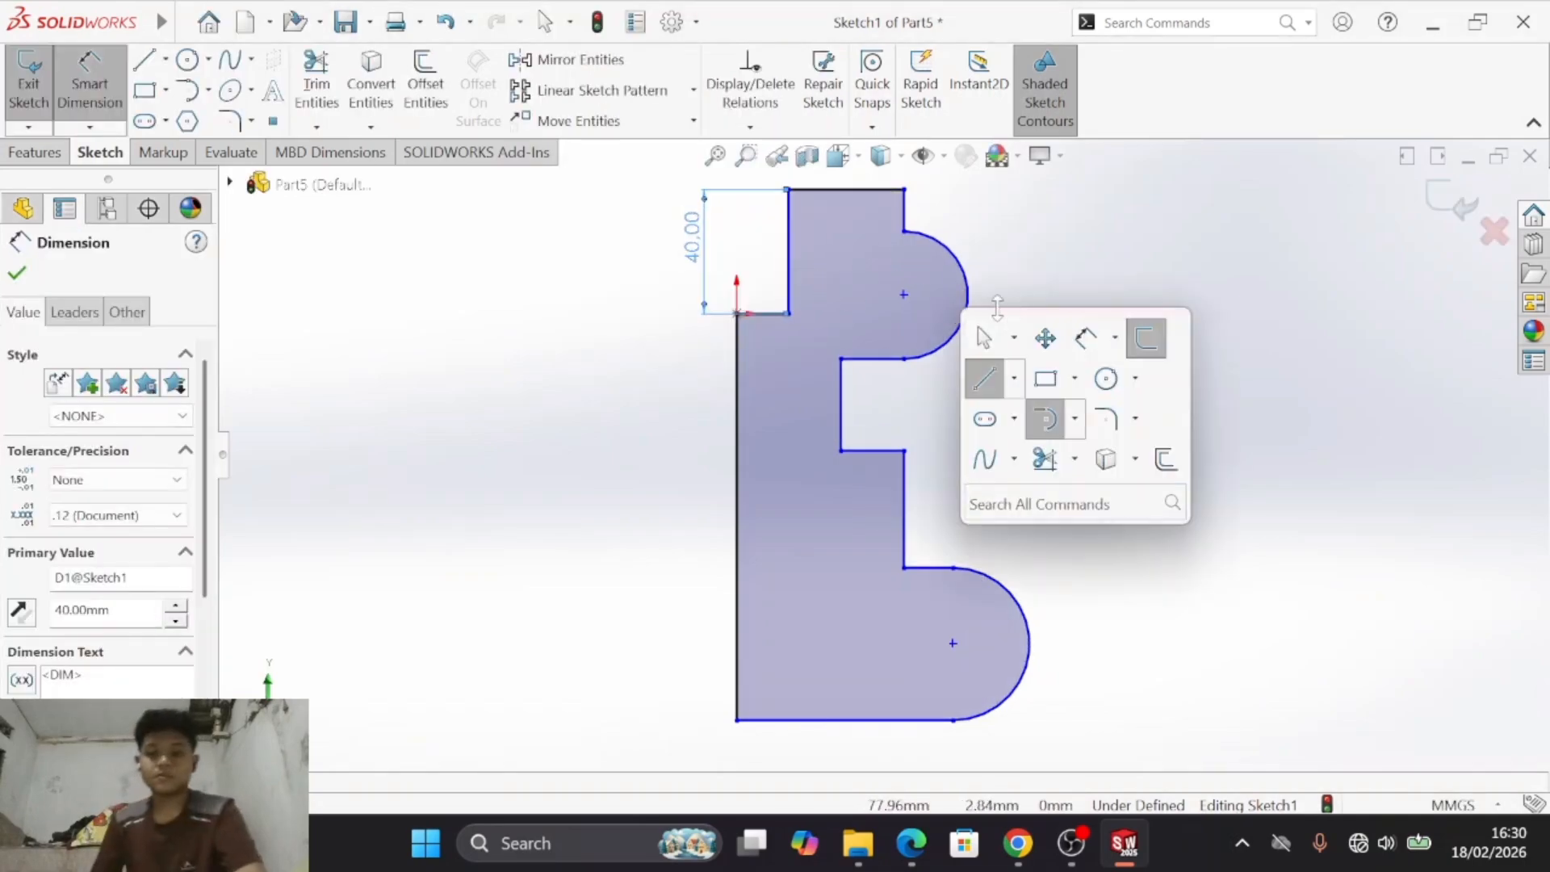
pyautogui.click(1047, 338)
pyautogui.moveTo(1069, 312); pyautogui.dragTo(1070, 376)
pyautogui.press('Escape')
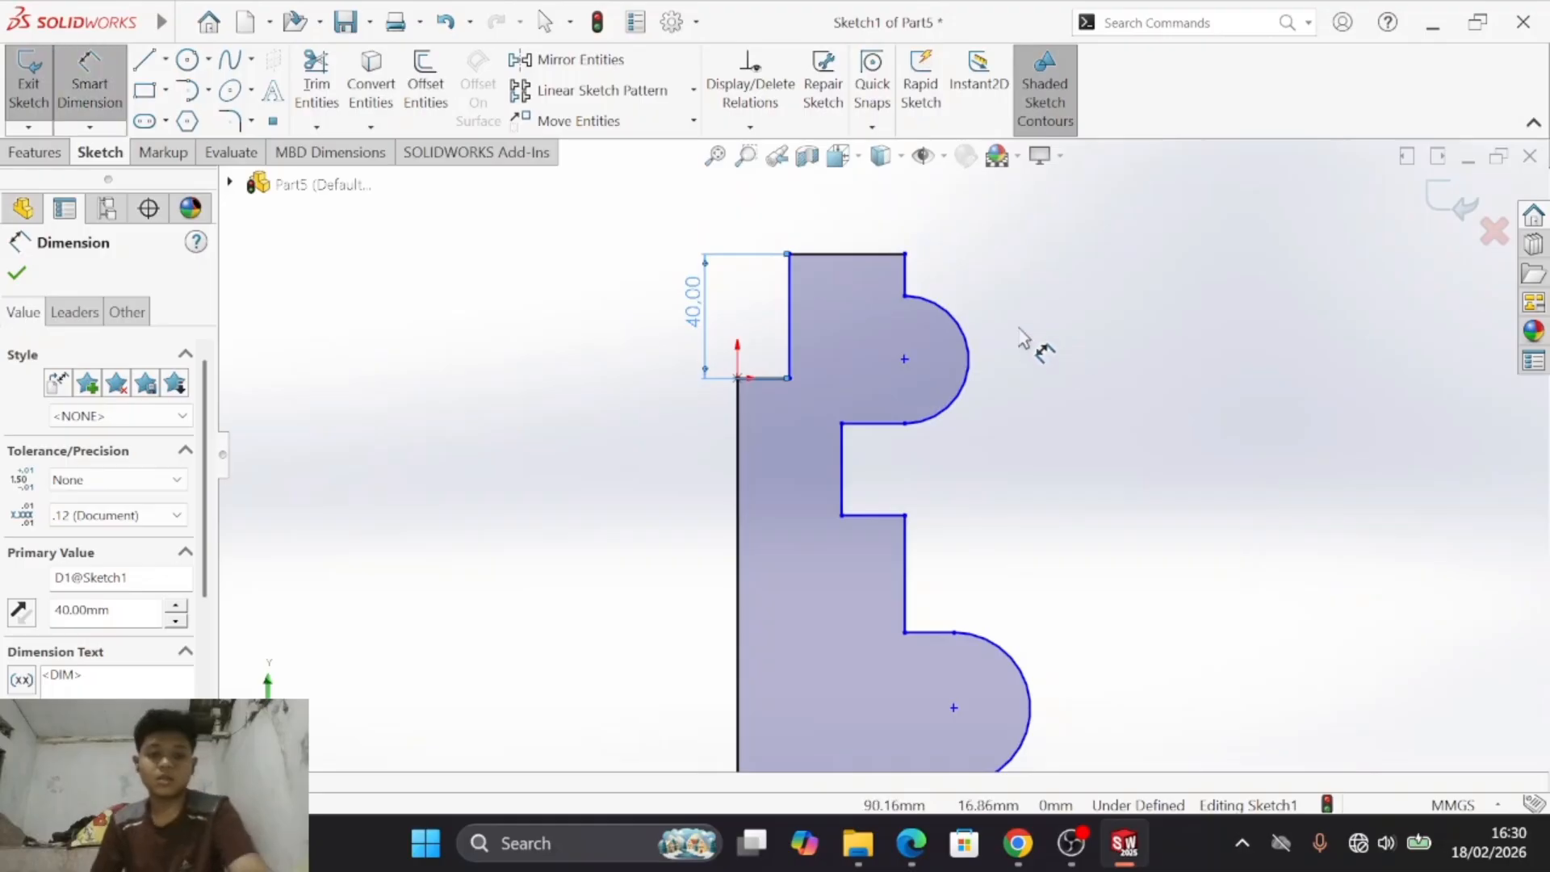
pyautogui.hotkey('alt', 'Tab')
pyautogui.hotkey('alt', 'Tab')
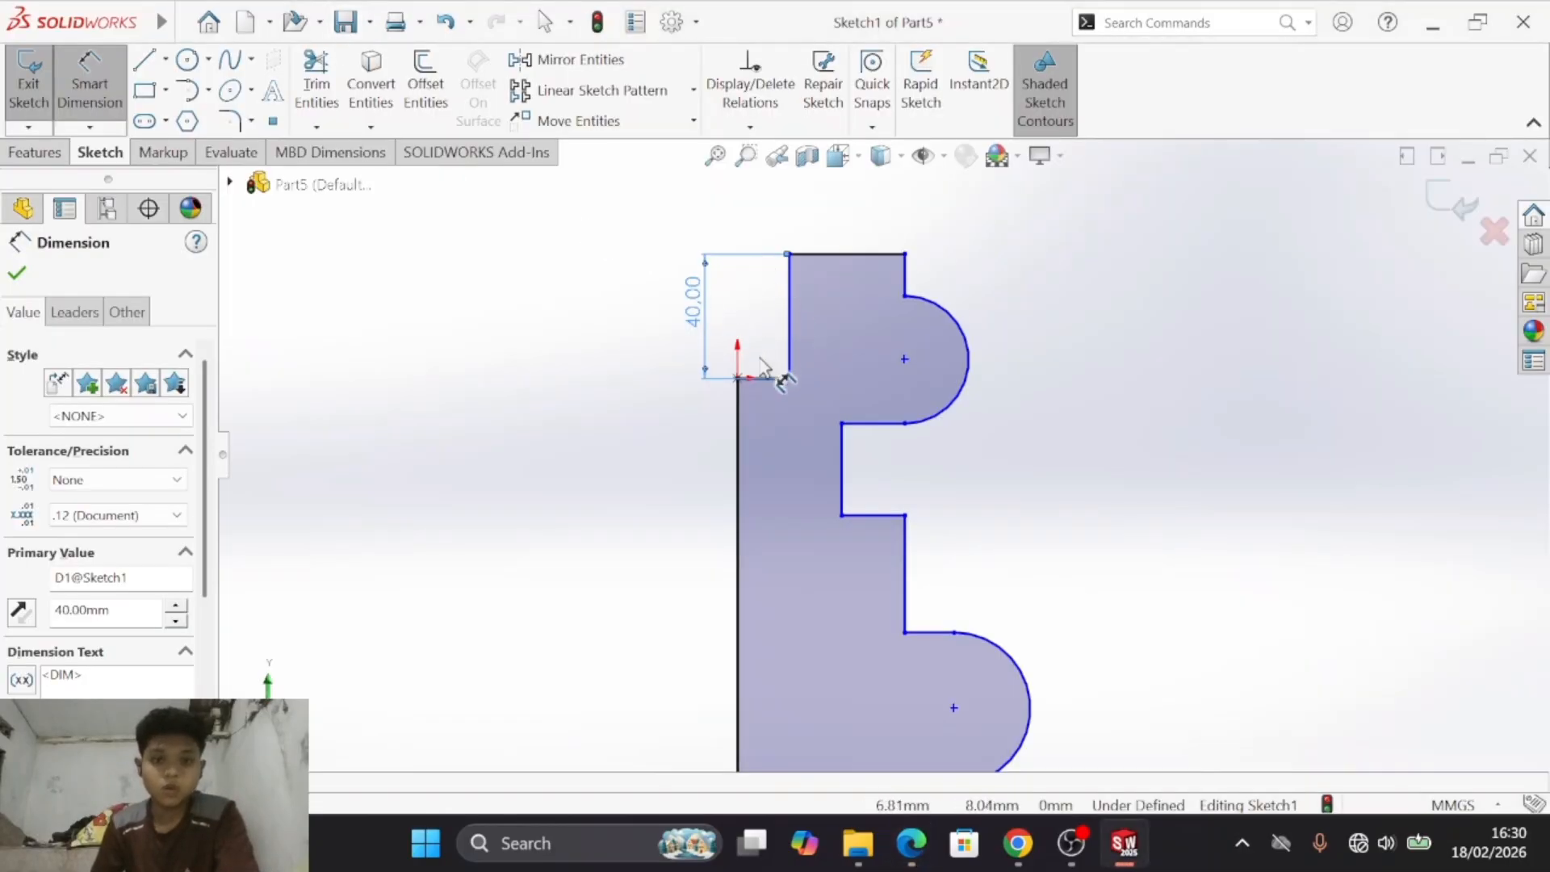
pyautogui.click(734, 398)
pyautogui.click(792, 327)
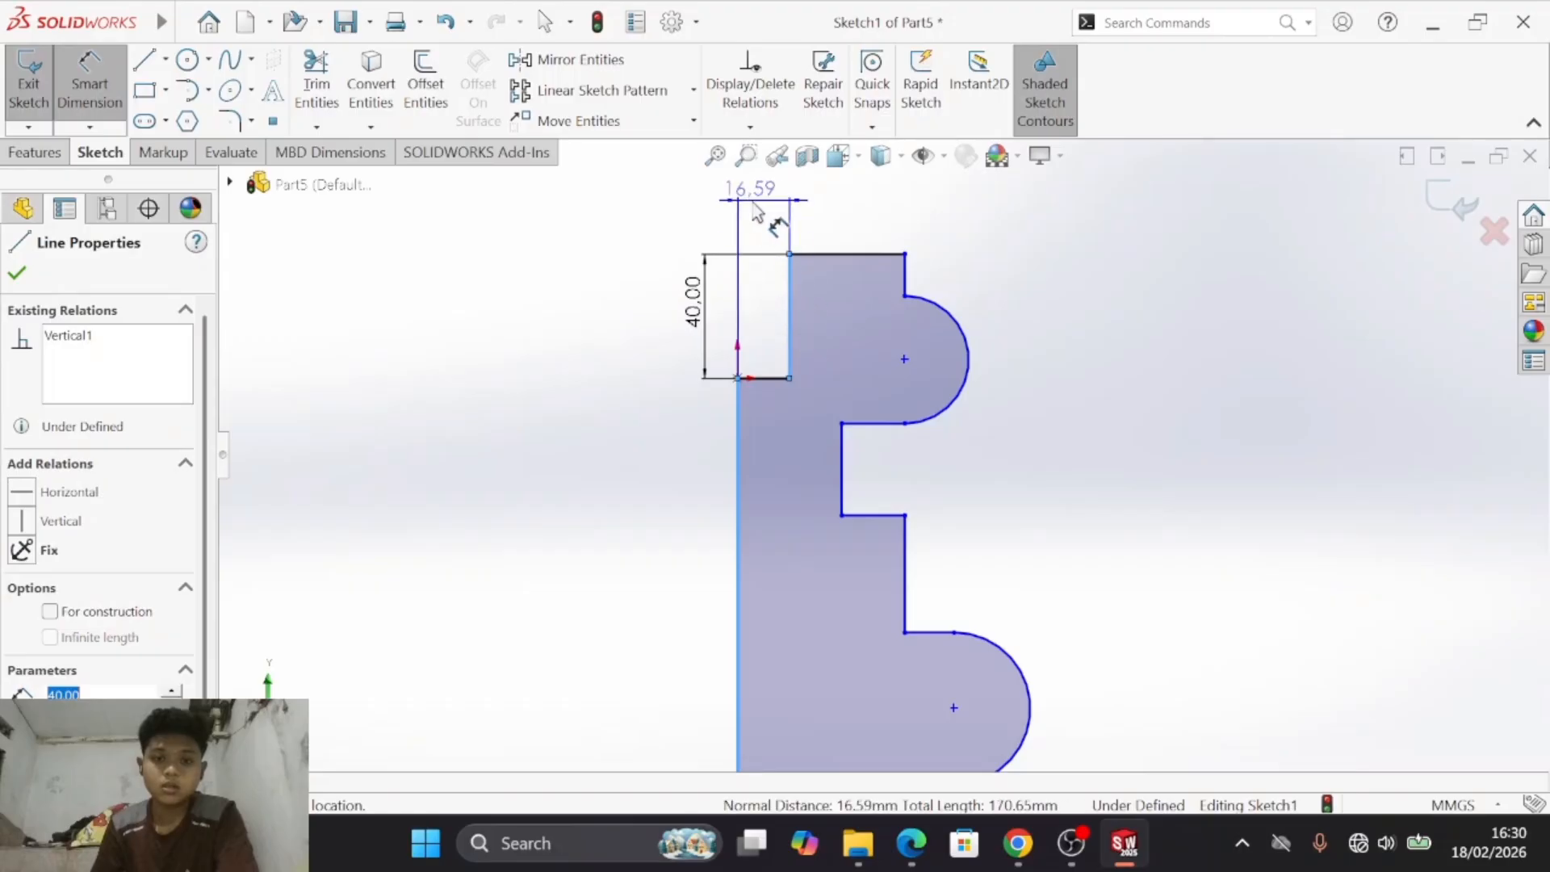
pyautogui.click(763, 205)
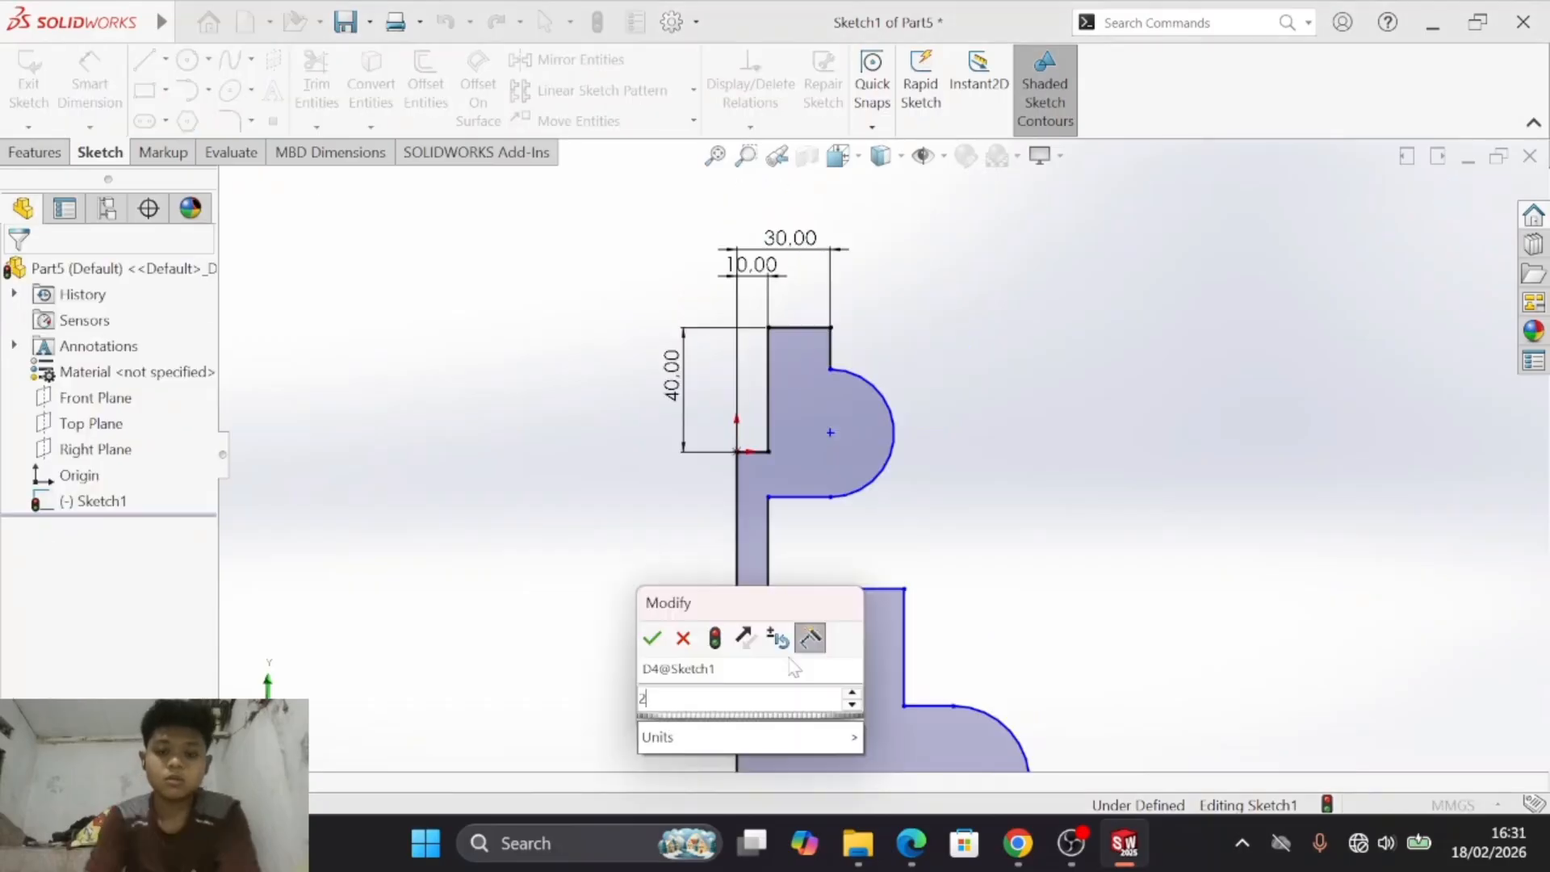
pyautogui.write('0')
pyautogui.press('Return')
pyautogui.click(786, 652)
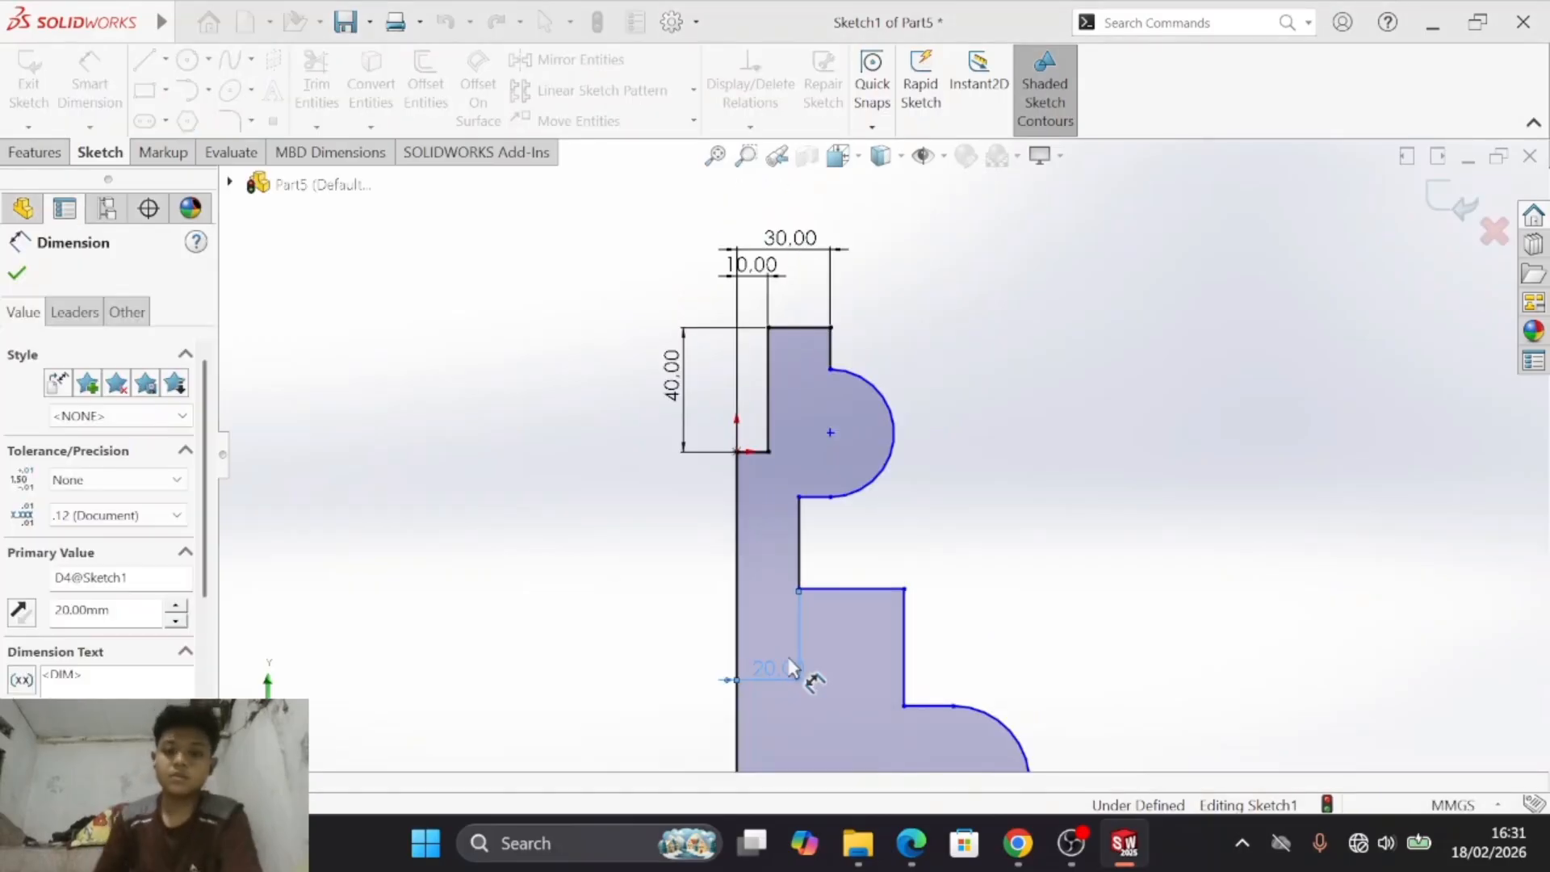
pyautogui.hotkey('alt', 'Tab')
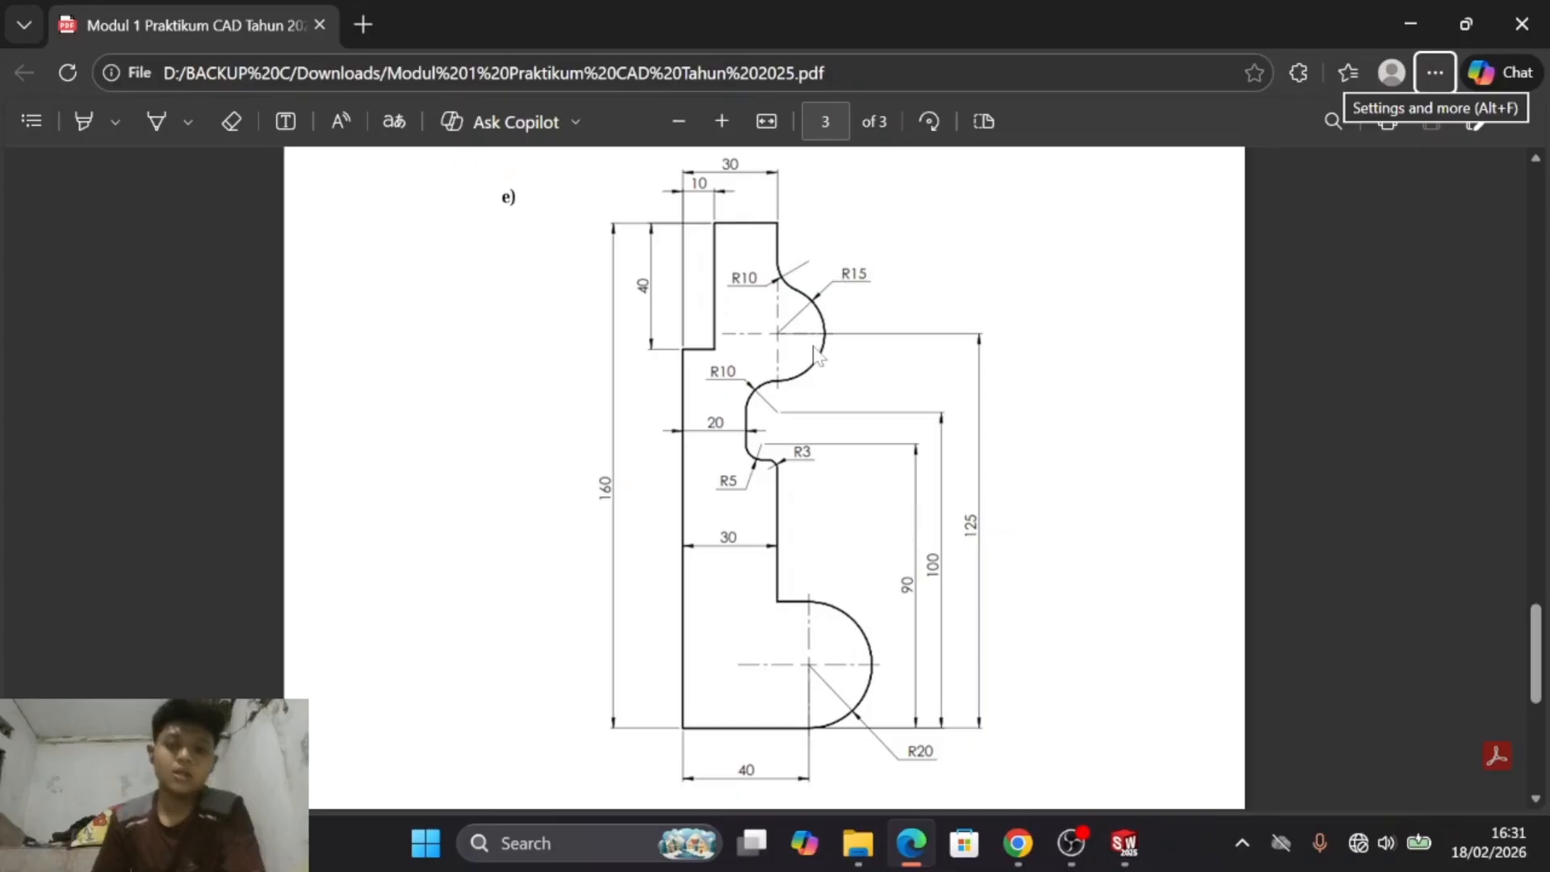
pyautogui.hotkey('alt', 'Tab')
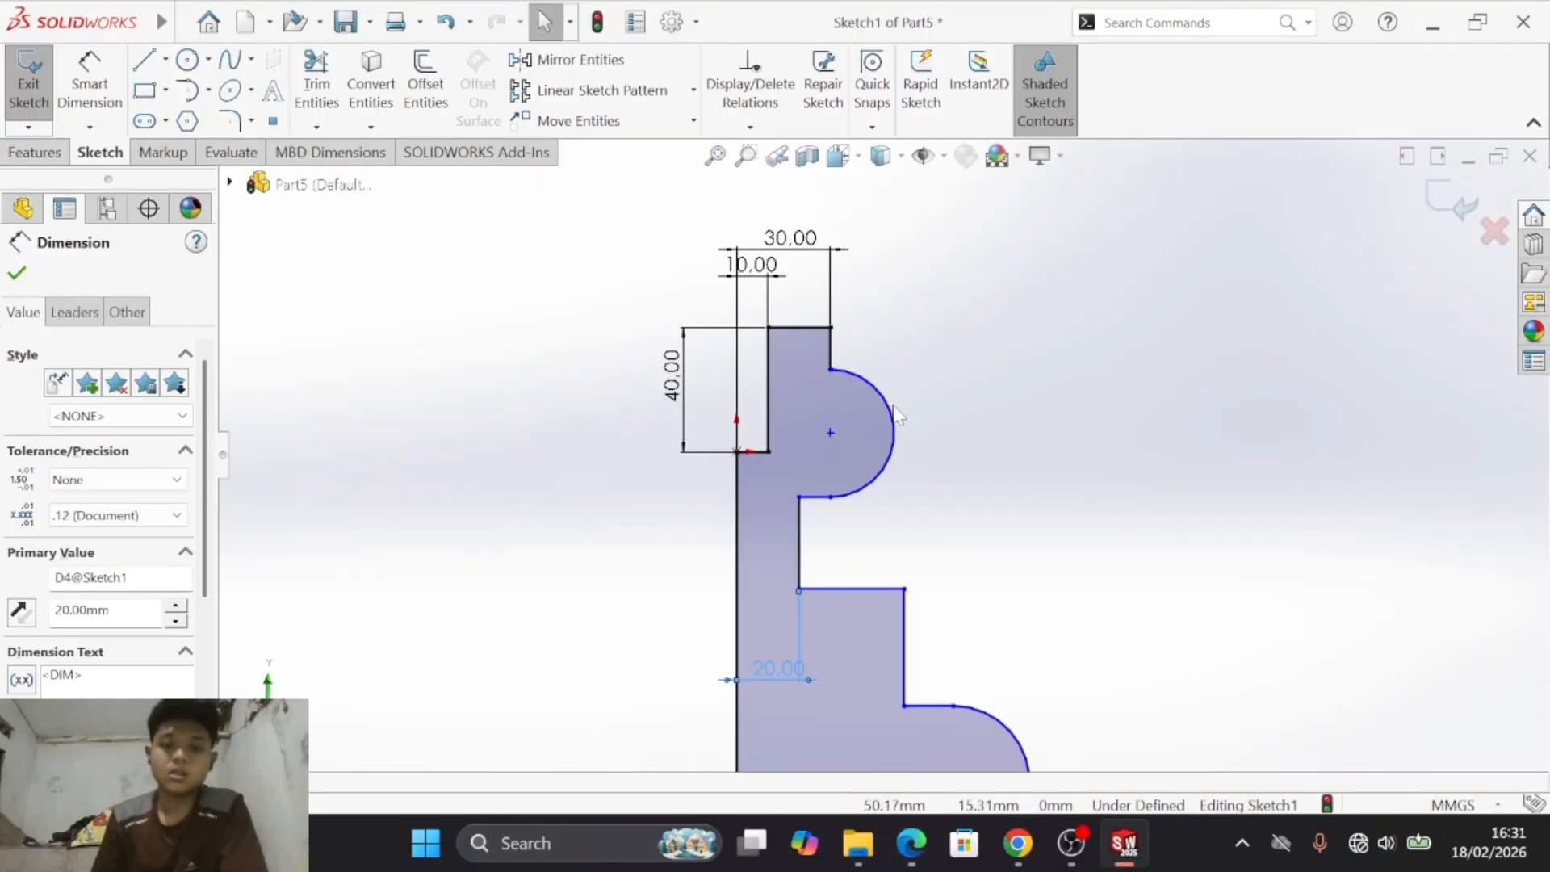
pyautogui.click(87, 79)
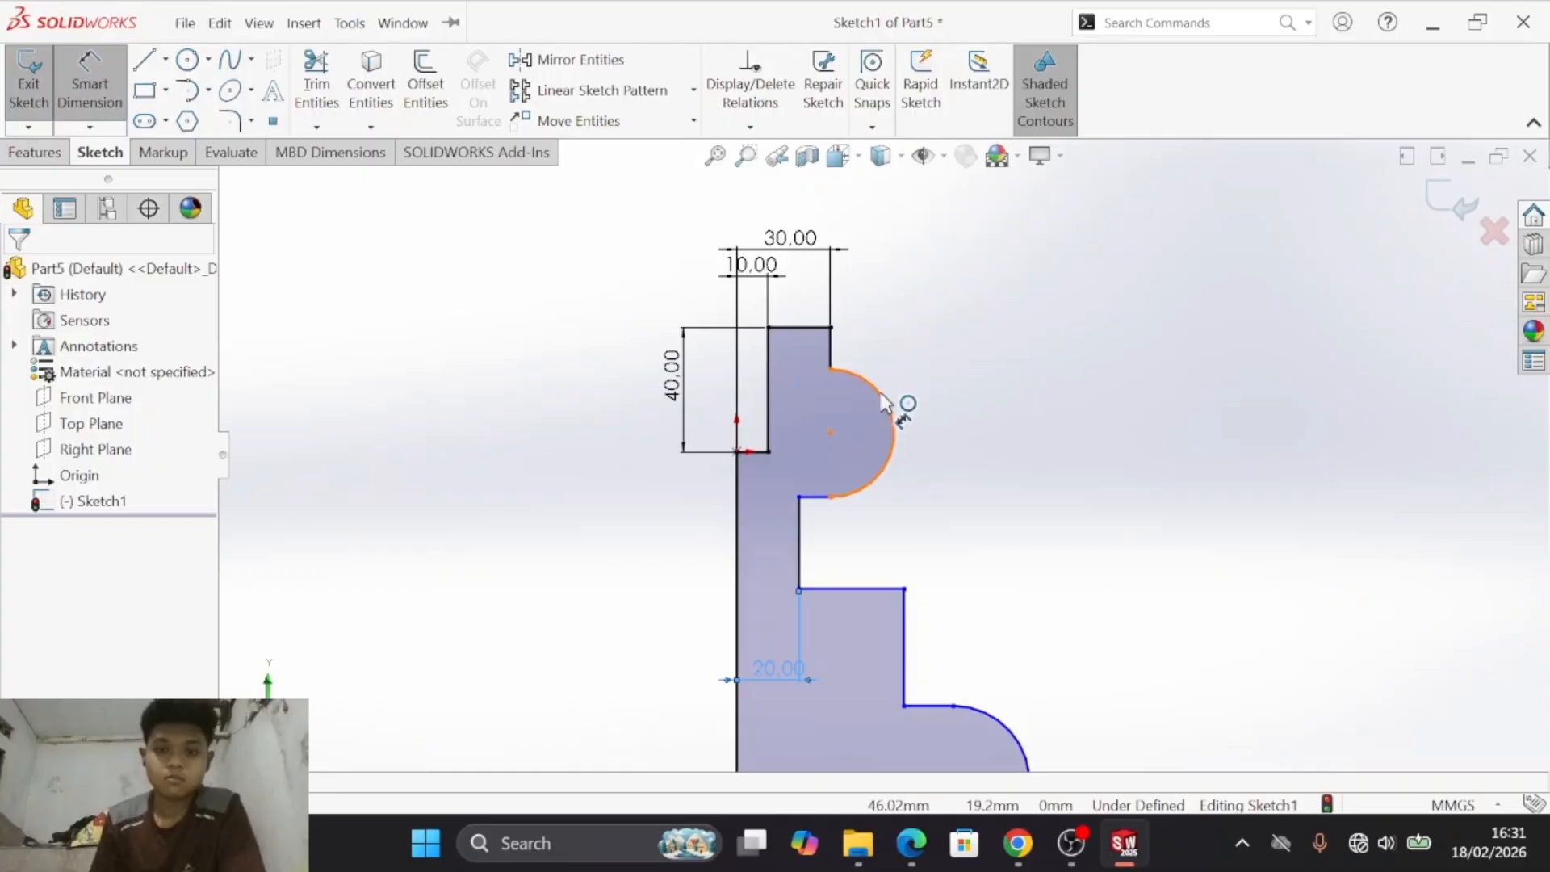
pyautogui.click(902, 427)
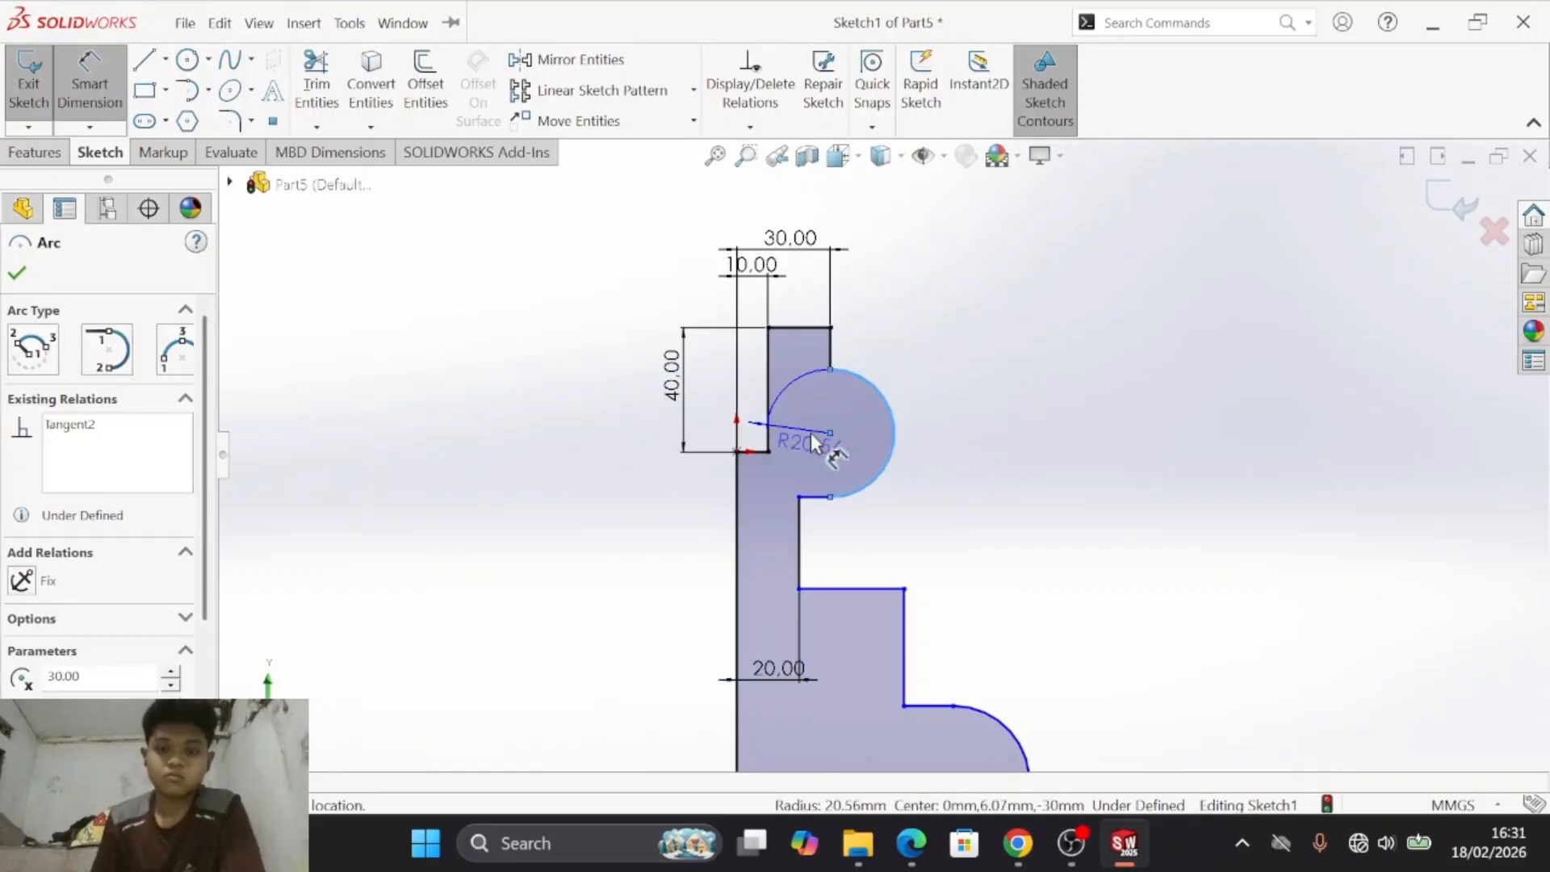
pyautogui.press('Escape')
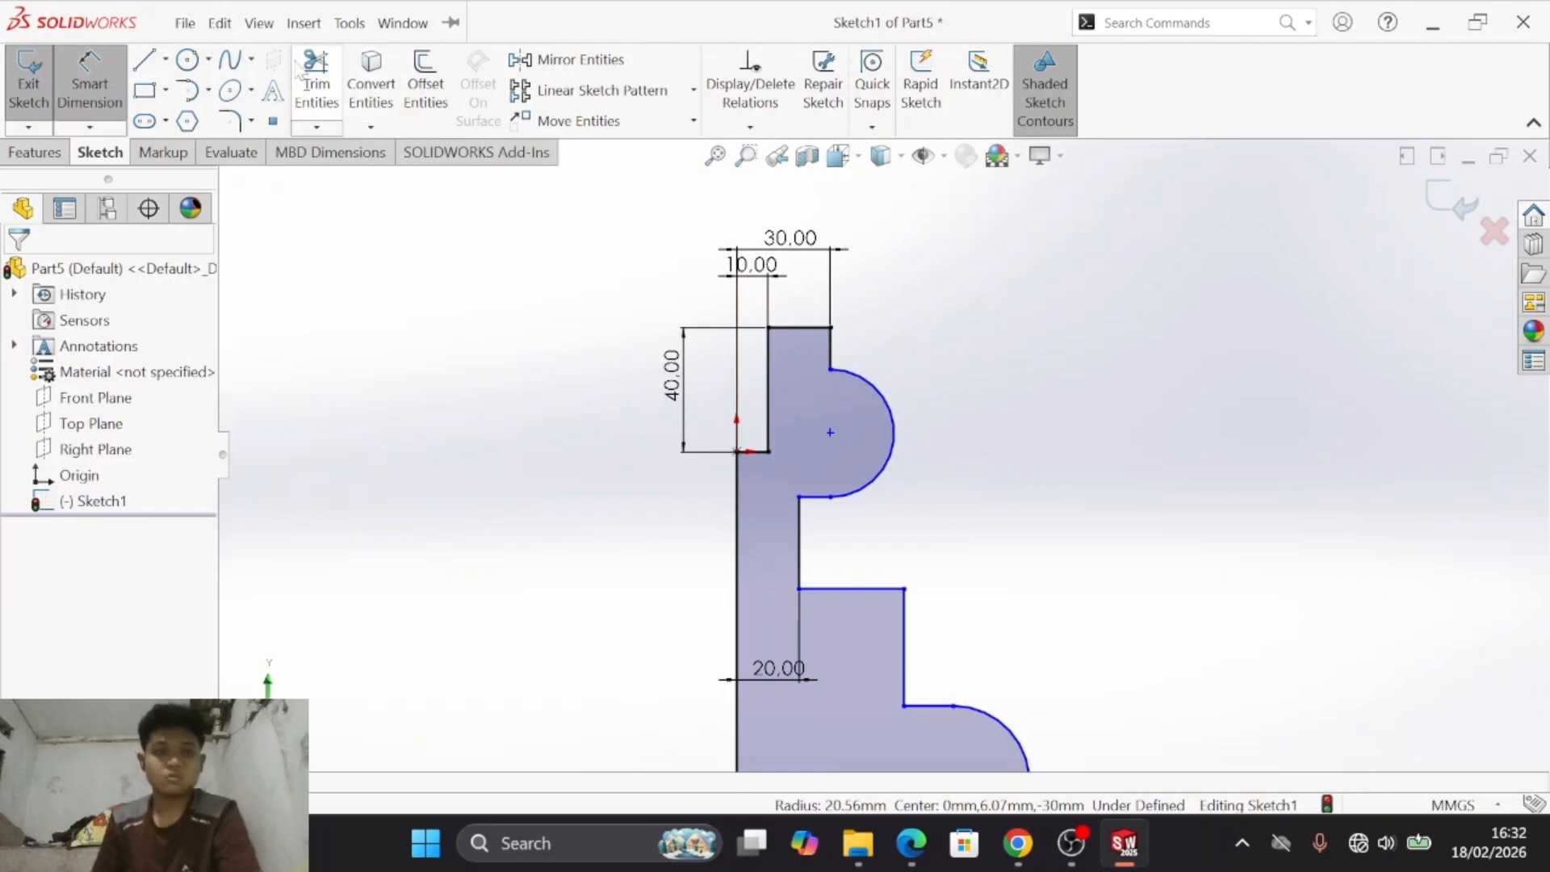
# - Dimension the vertical distance between the upper arc's two endpoints as 30 mm
pyautogui.click(831, 371)
pyautogui.click(831, 497)
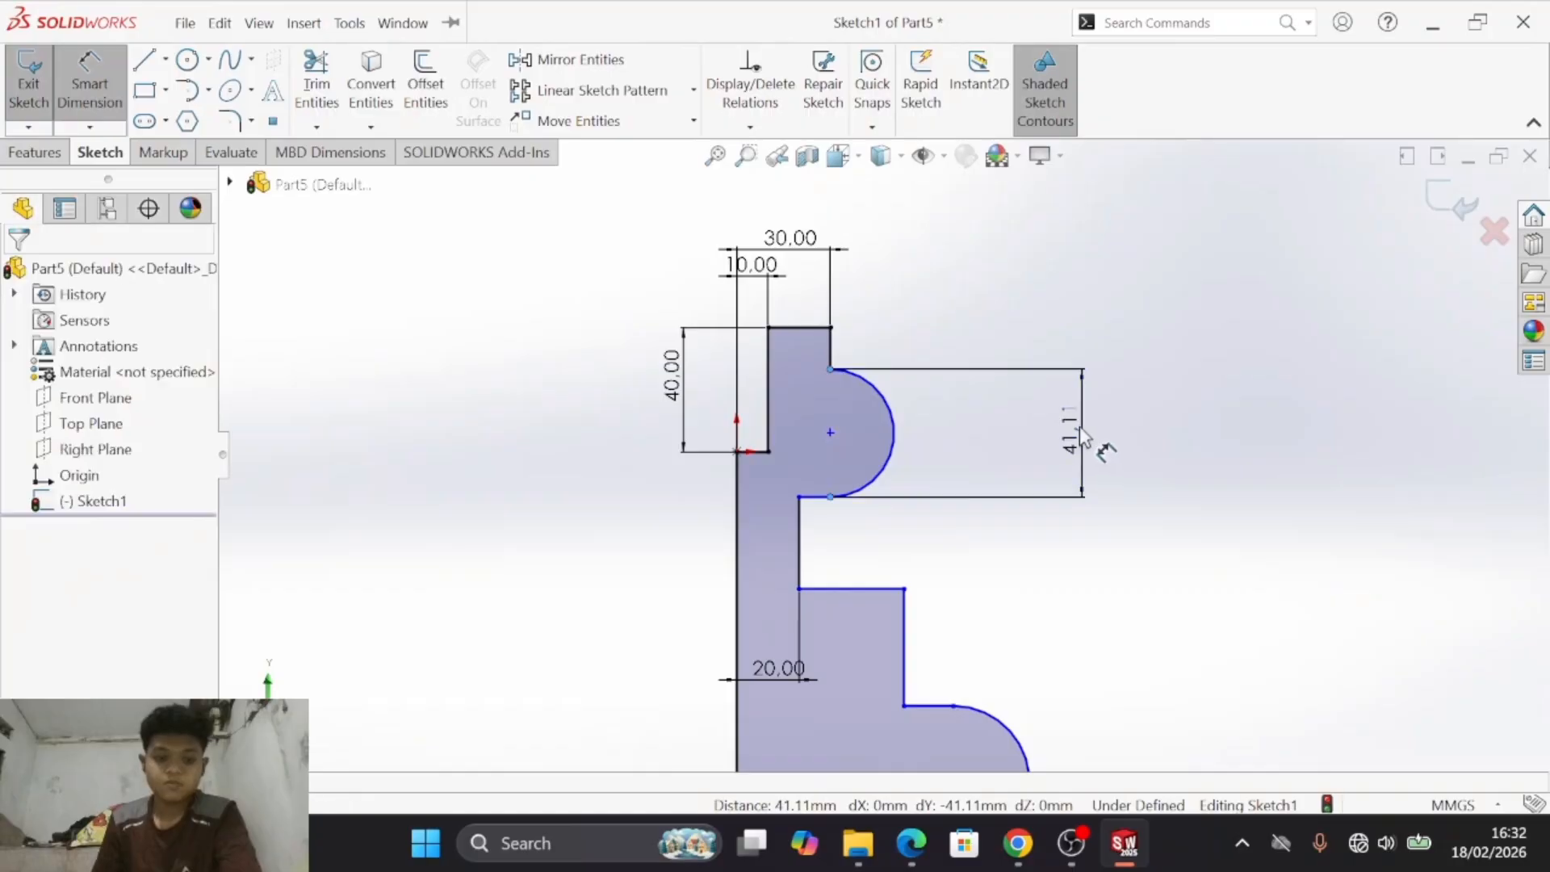
pyautogui.click(1090, 440)
pyautogui.hotkey('alt', 'Tab')
pyautogui.hotkey('alt', 'Tab')
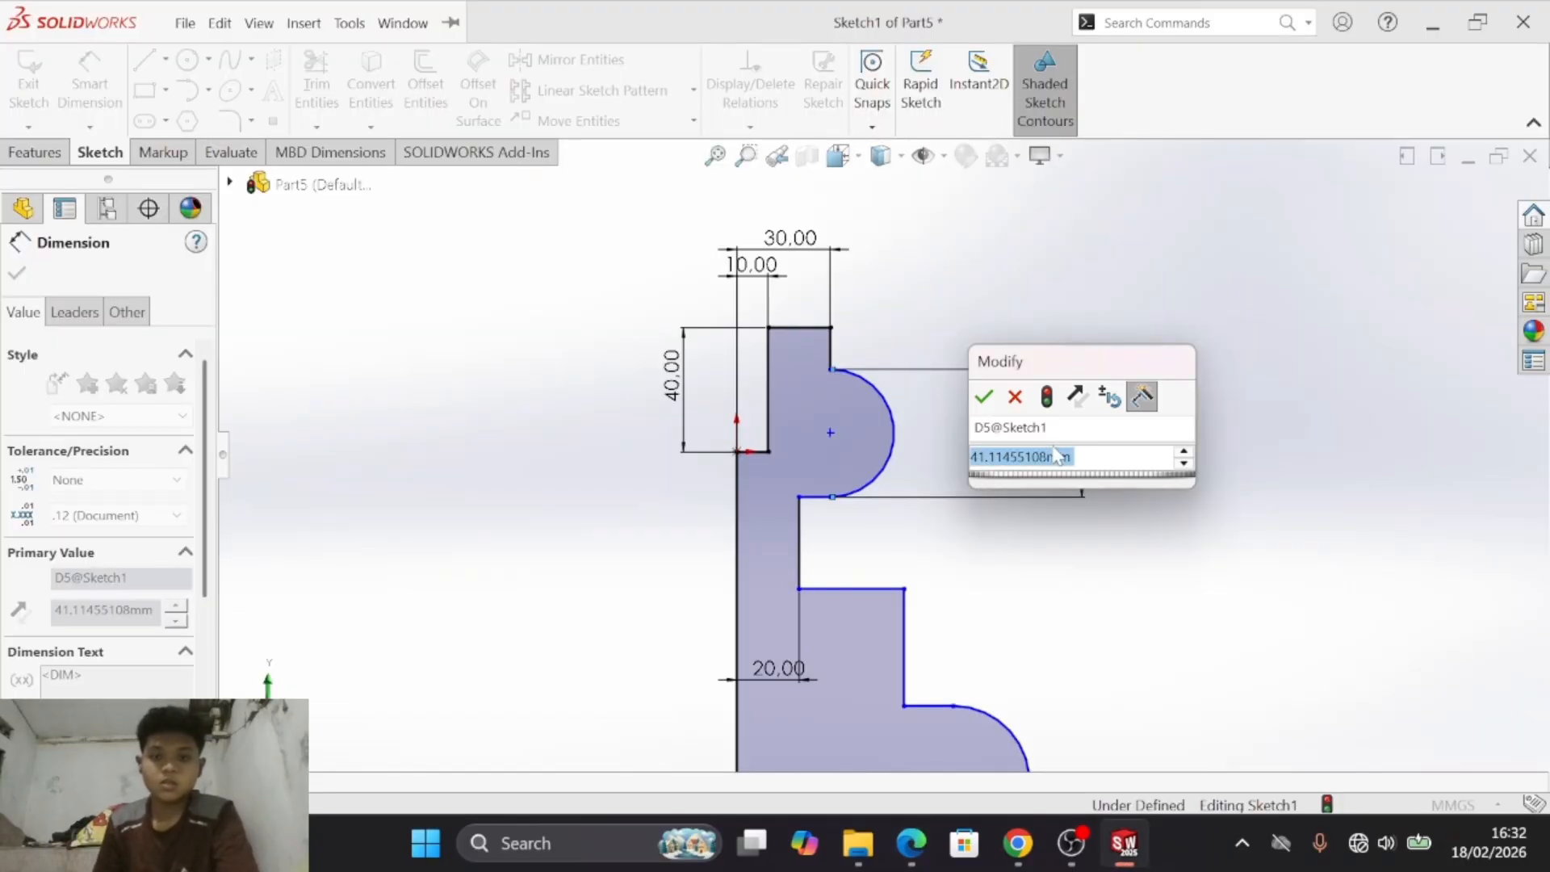
pyautogui.write('30')
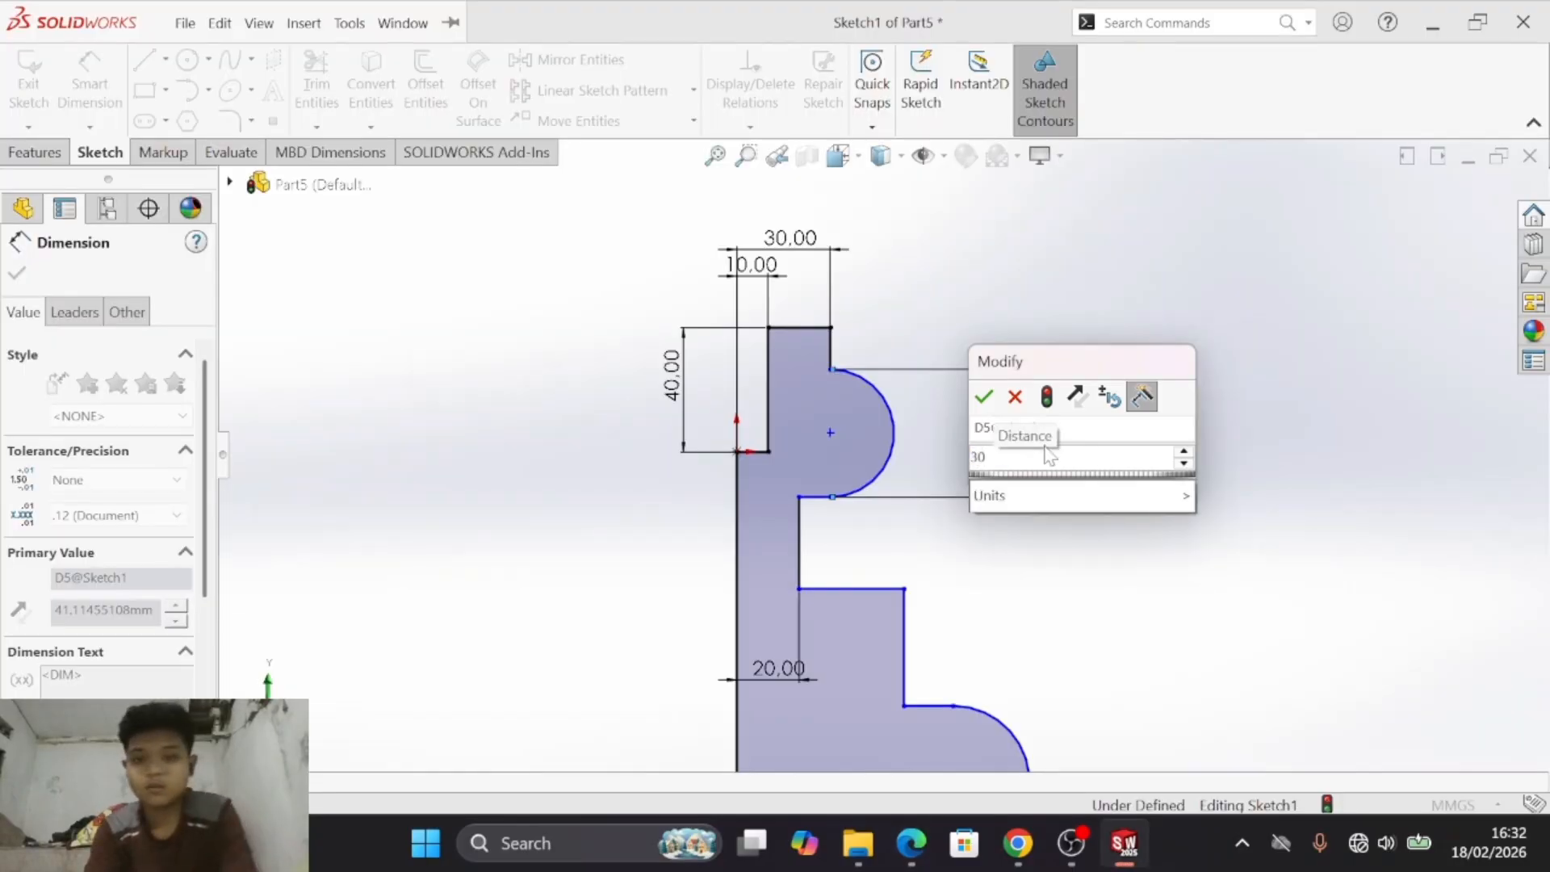
pyautogui.press('Return')
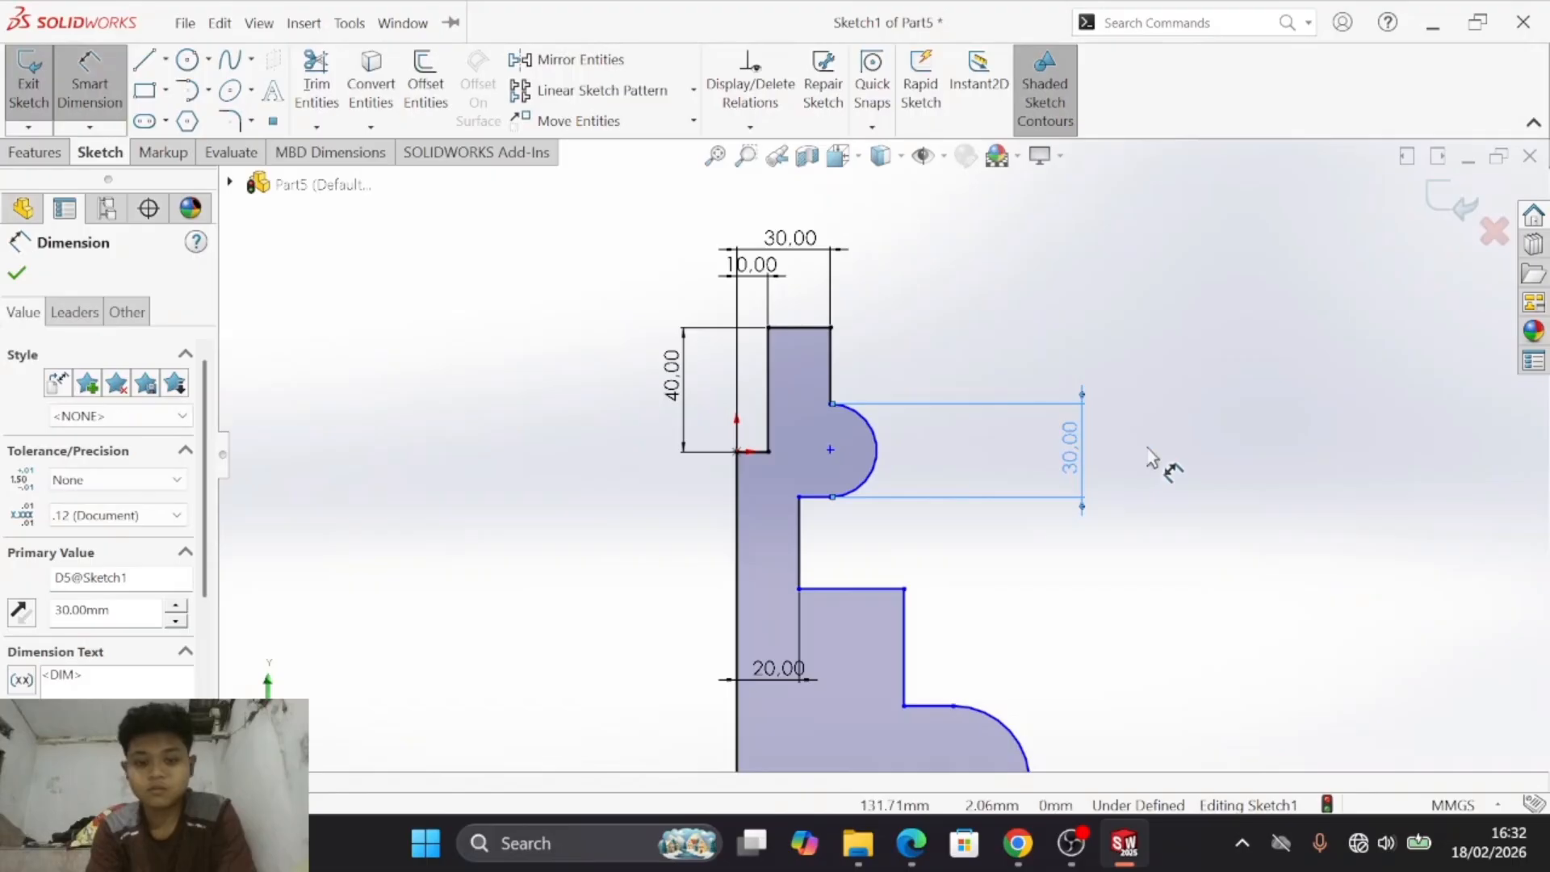
# - Undo the 30 mm dimension between the upper arc's endpoints
pyautogui.press('Escape')
pyautogui.hotkey('ctrl', 'z')
pyautogui.hotkey('ctrl', 'z')
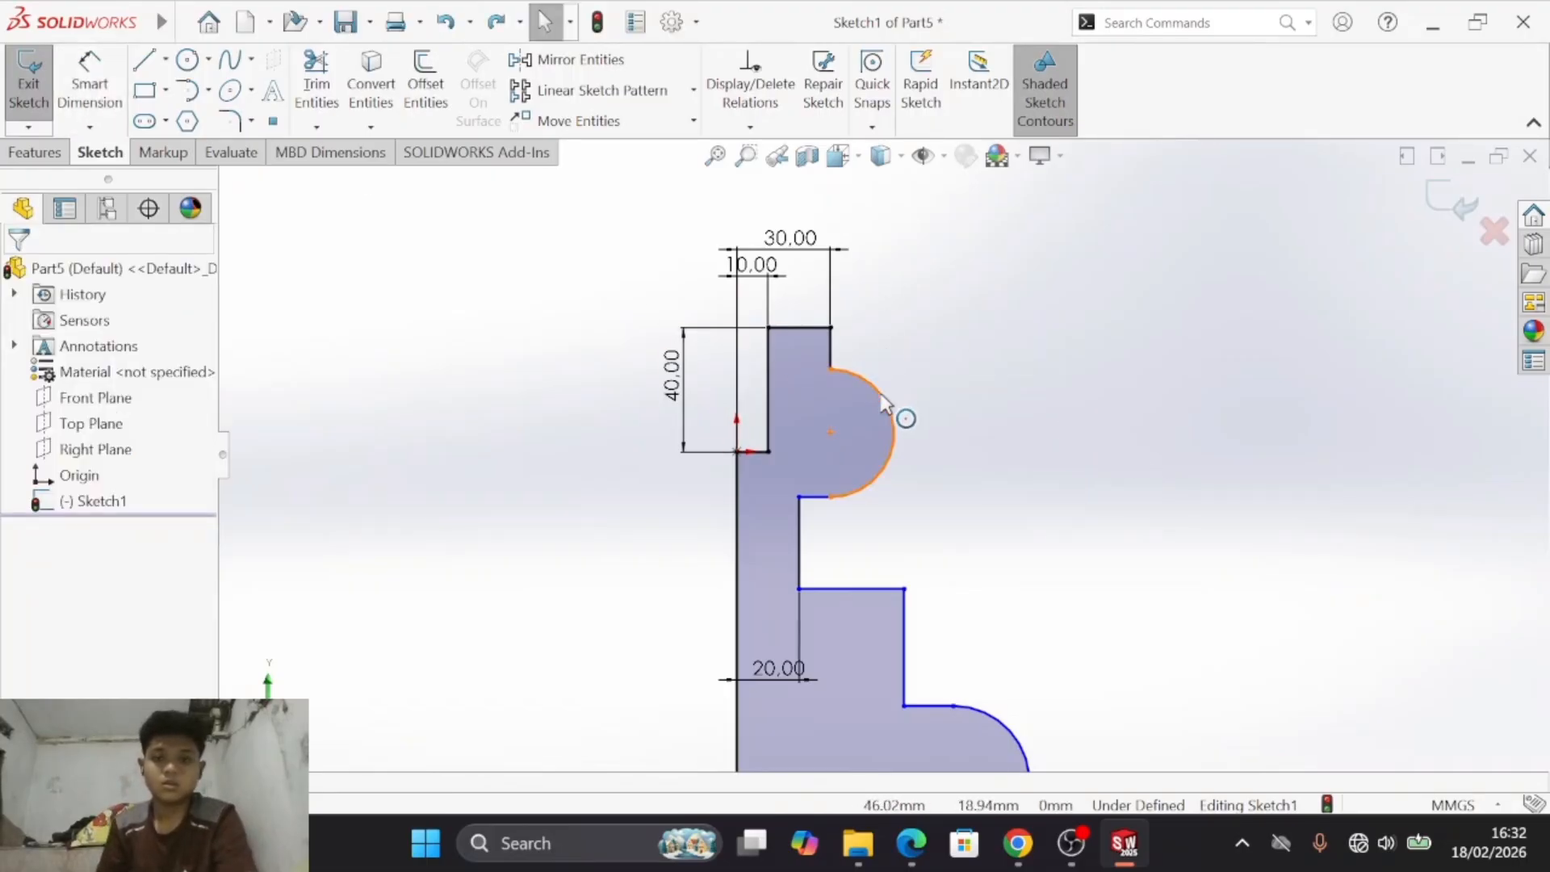
# - Dimension the upper arc's radius as 15 mm and place its centre 125 mm above the base line
pyautogui.click(886, 404)
pyautogui.click(90, 81)
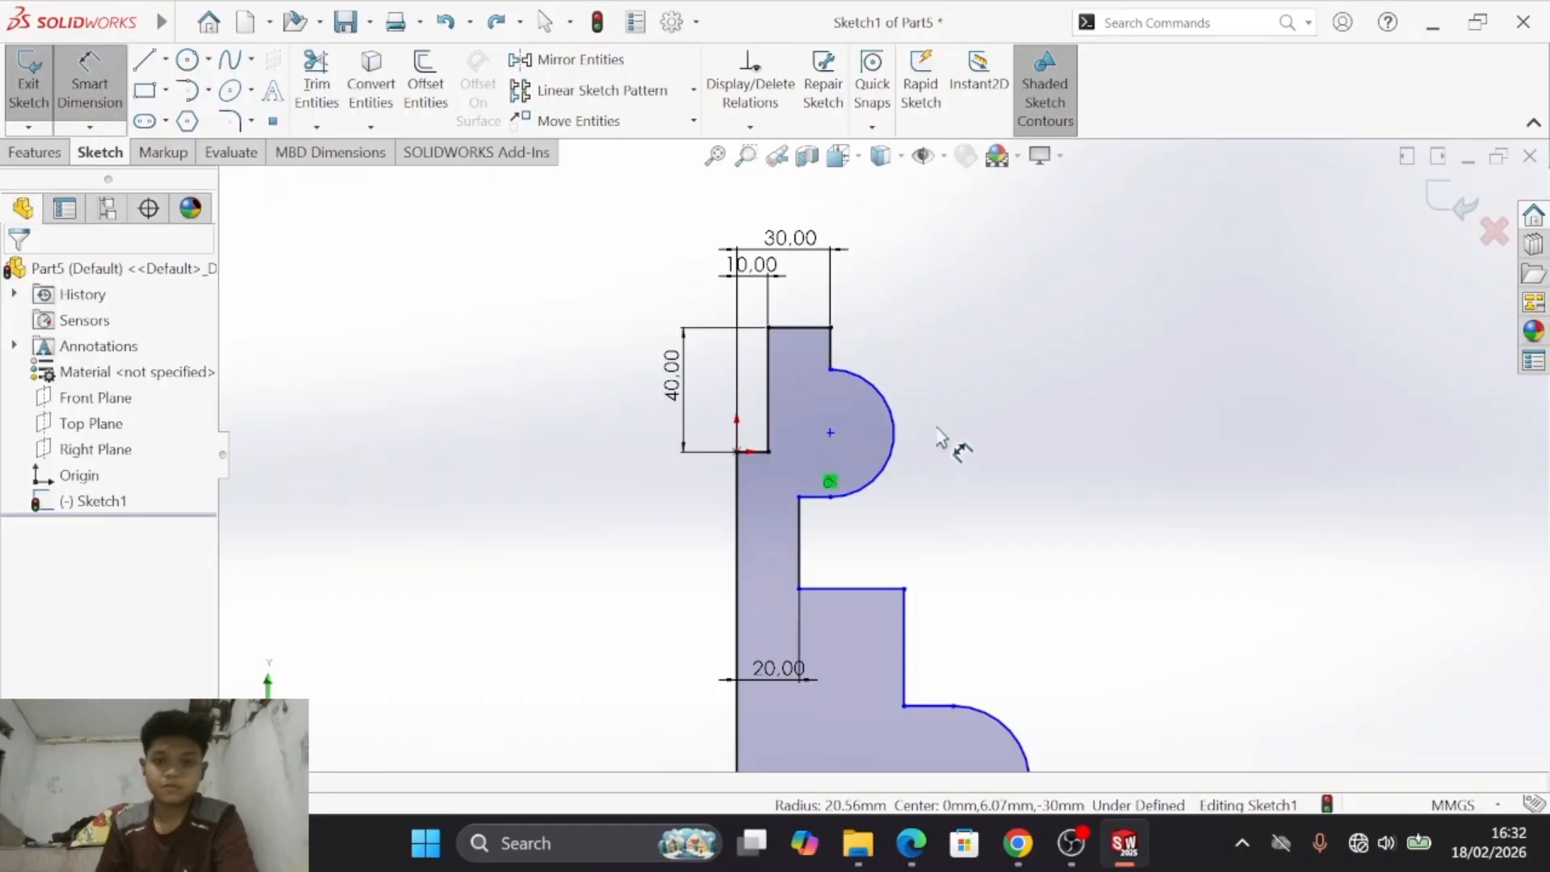
pyautogui.click(900, 456)
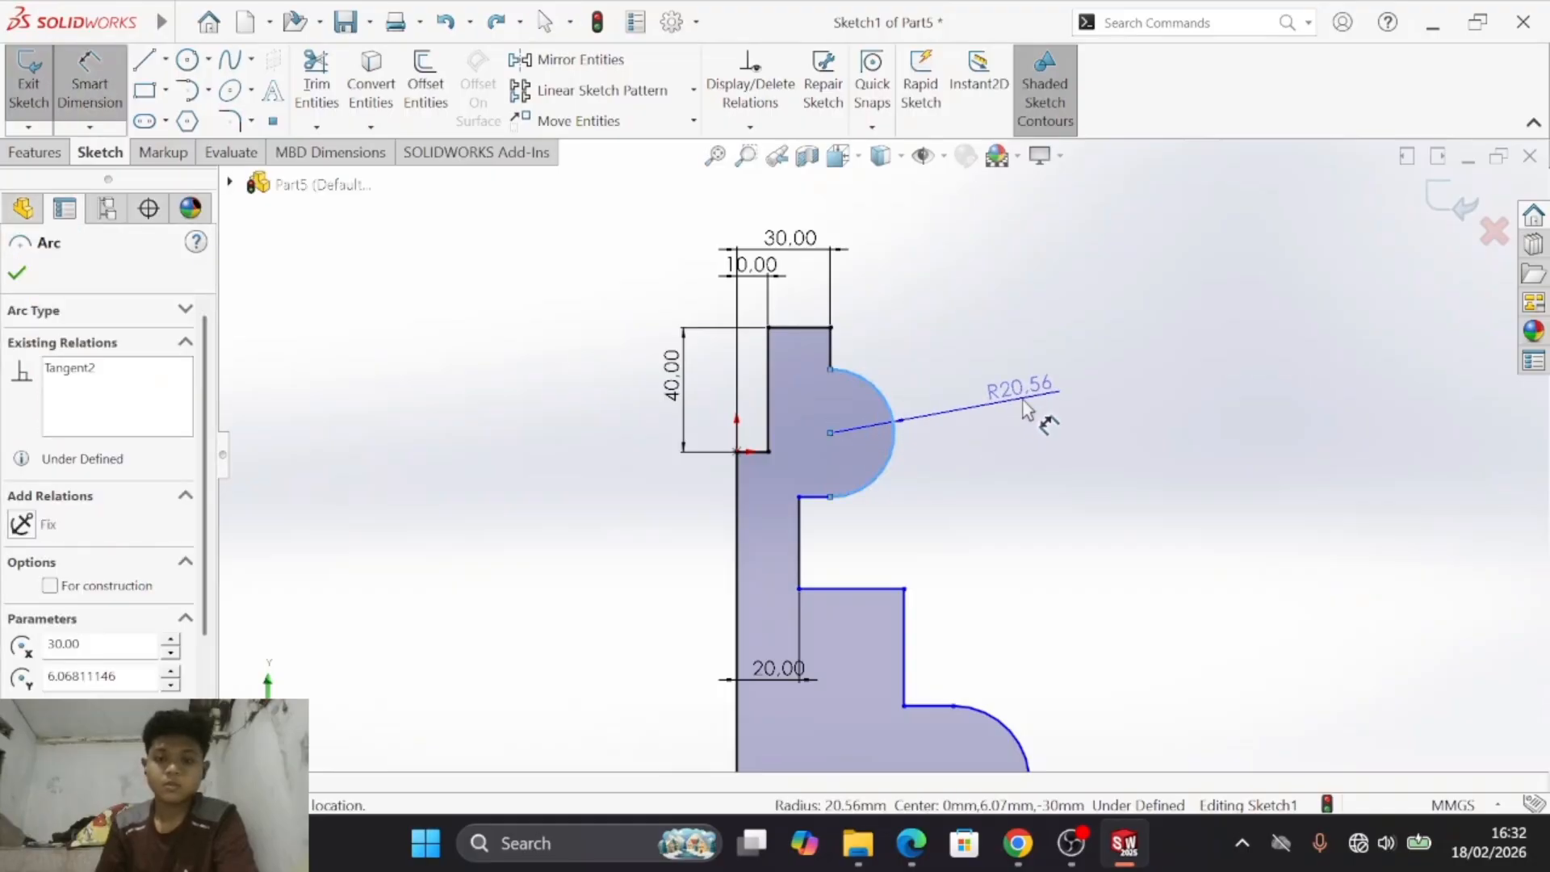
pyautogui.click(1082, 428)
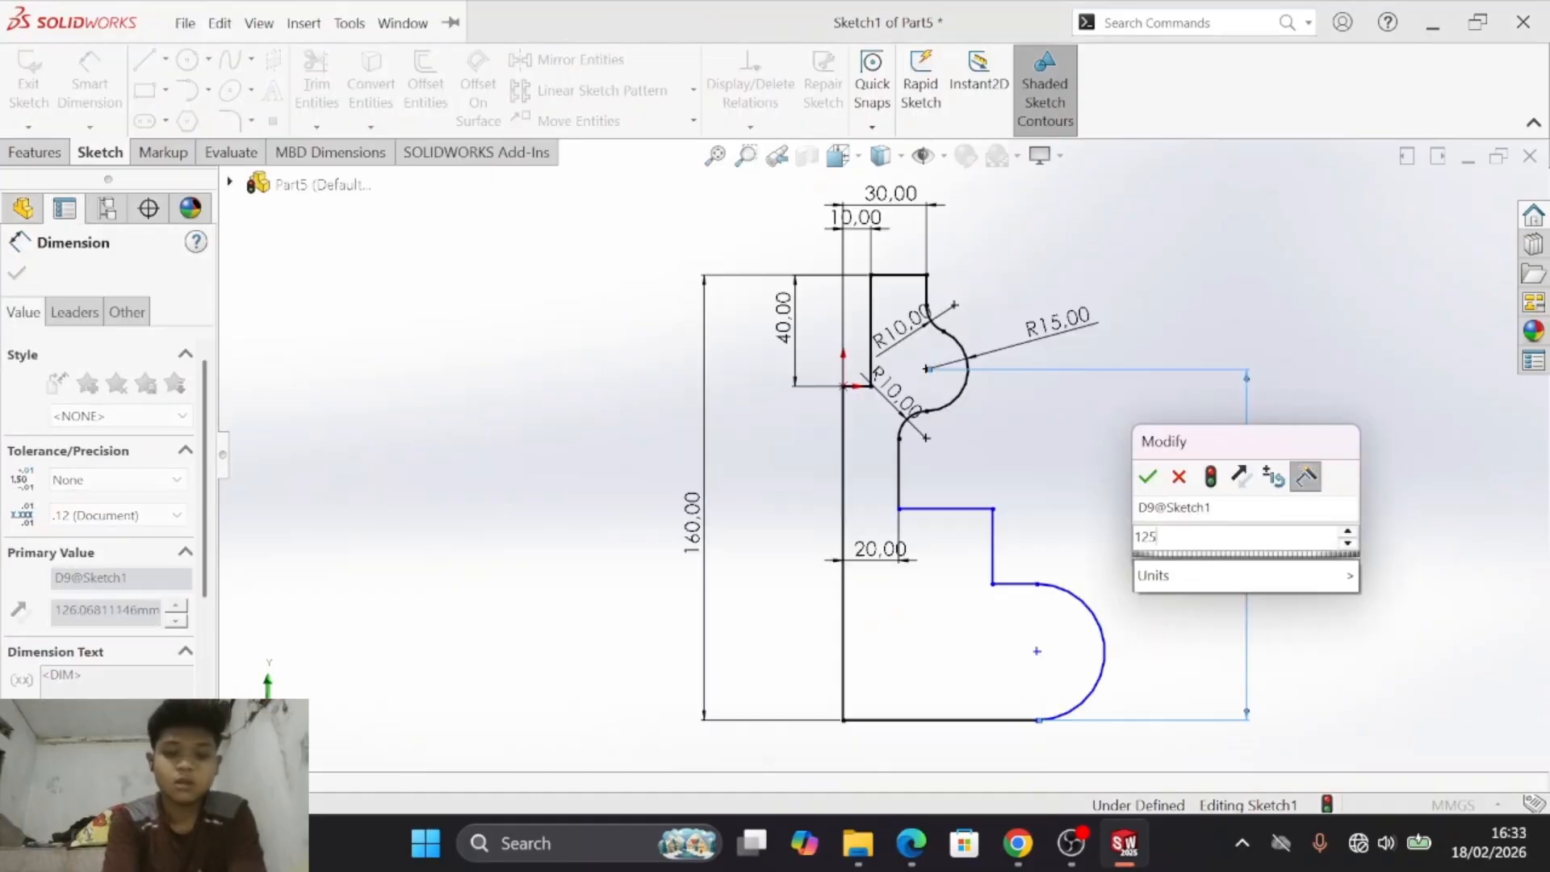
pyautogui.press('Return')
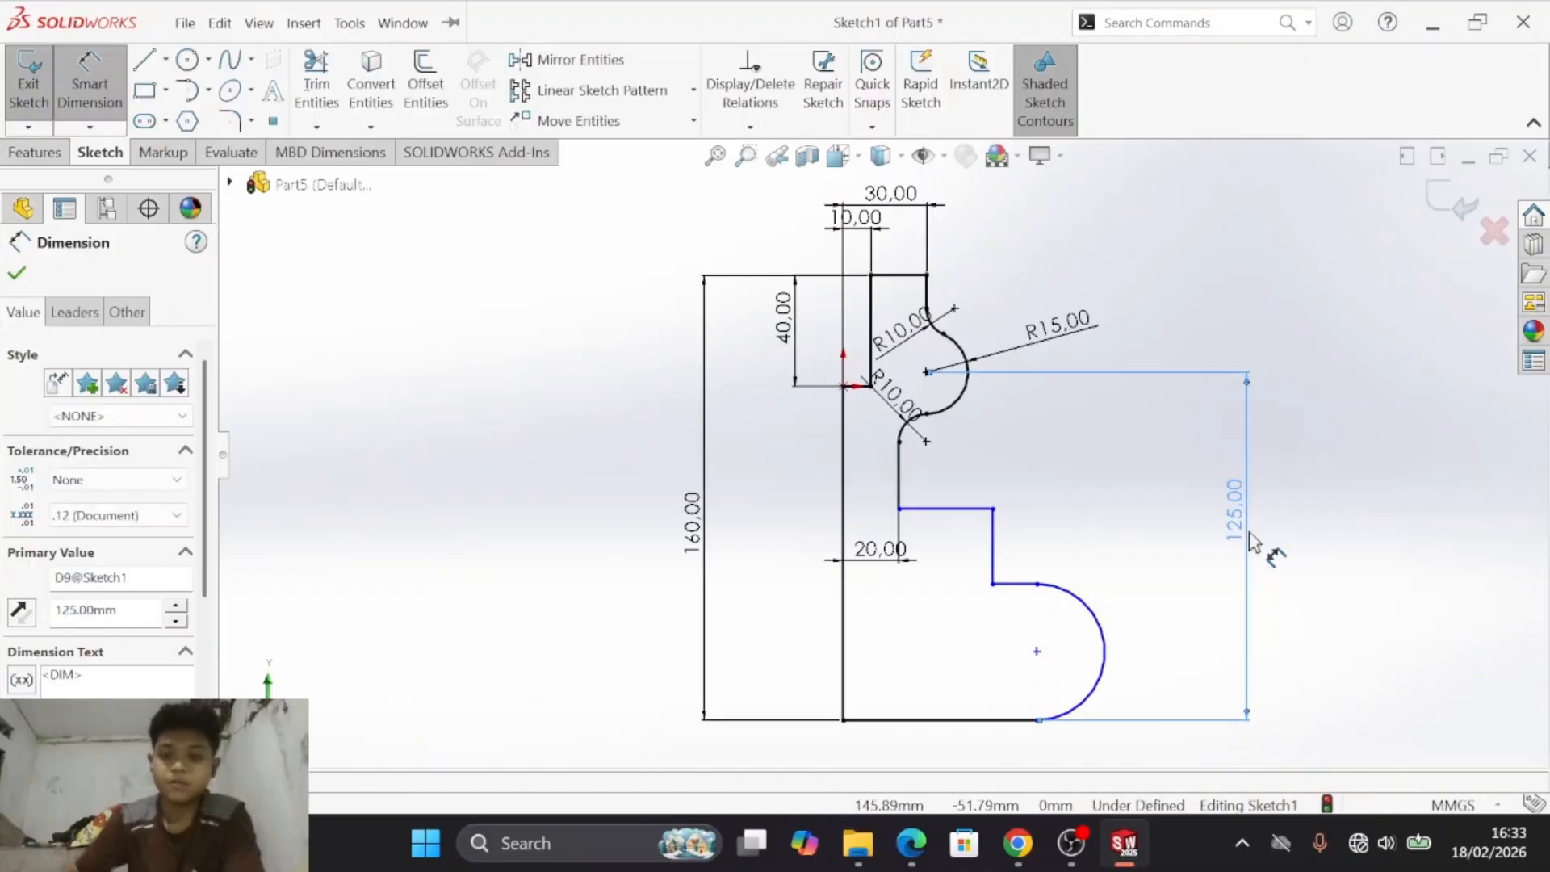
# - Following drawing e), add a 5 mm sketch fillet at the lower inner corner of the recess
pyautogui.hotkey('alt', 'Tab')
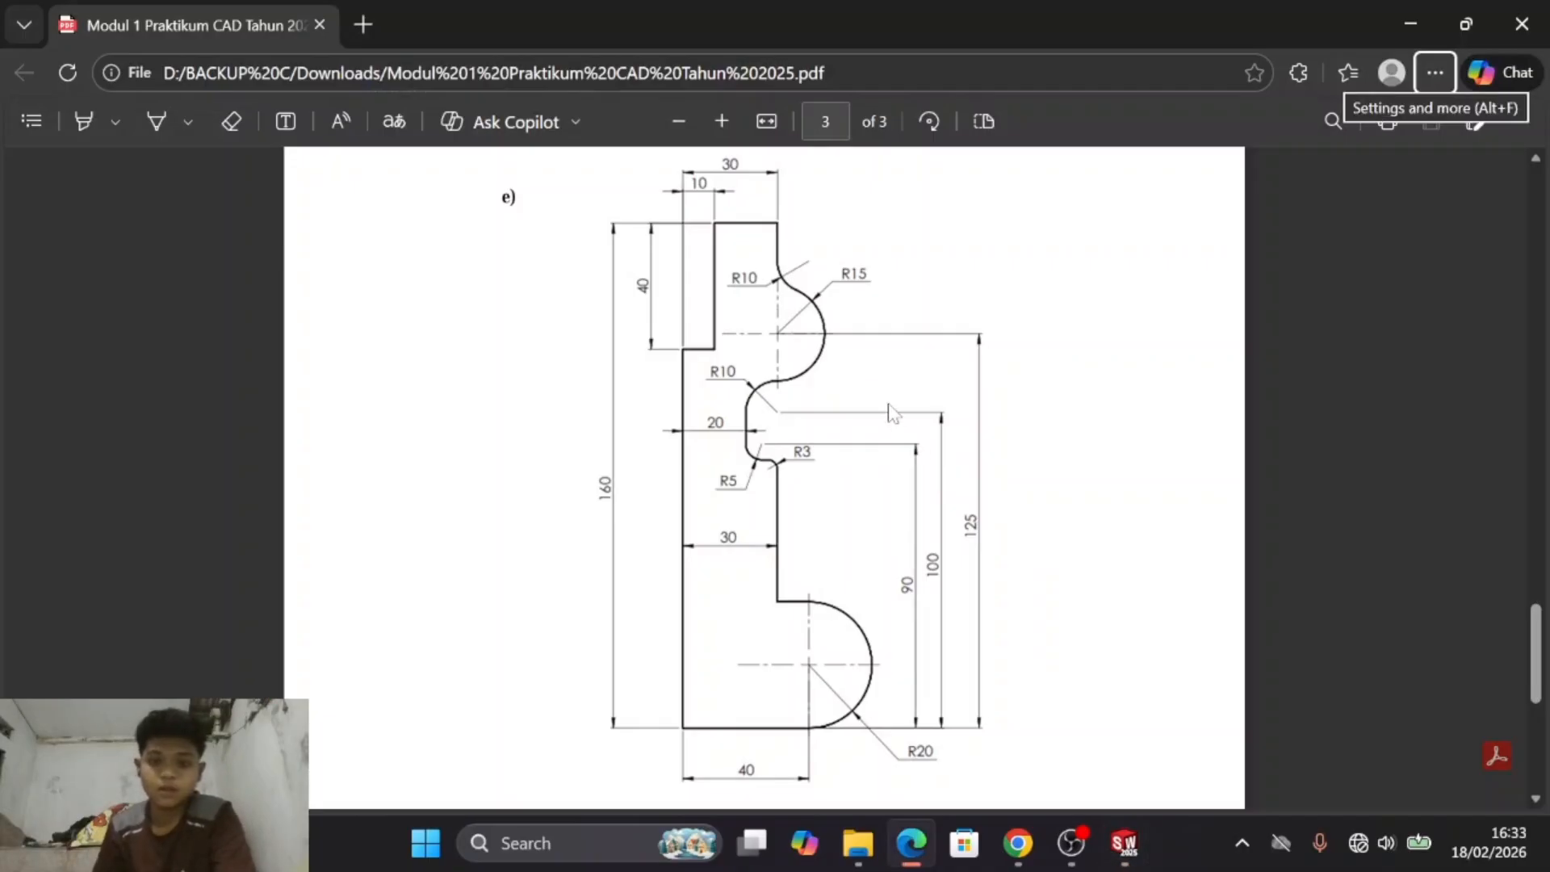
pyautogui.hotkey('alt', 'Tab')
pyautogui.hotkey('alt', 'Tab')
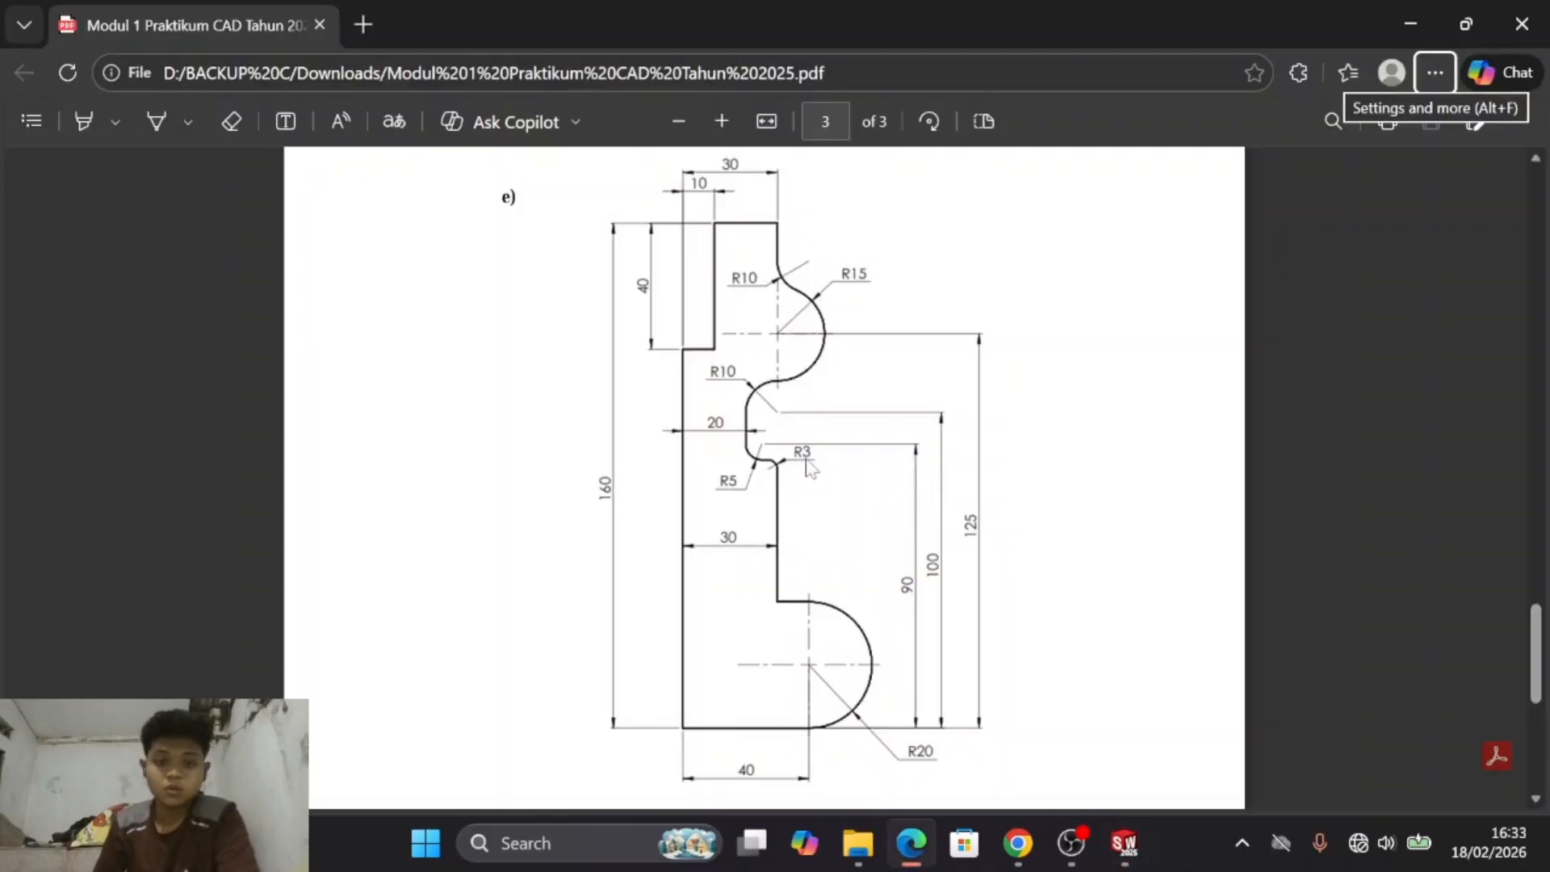
pyautogui.hotkey('alt', 'Tab')
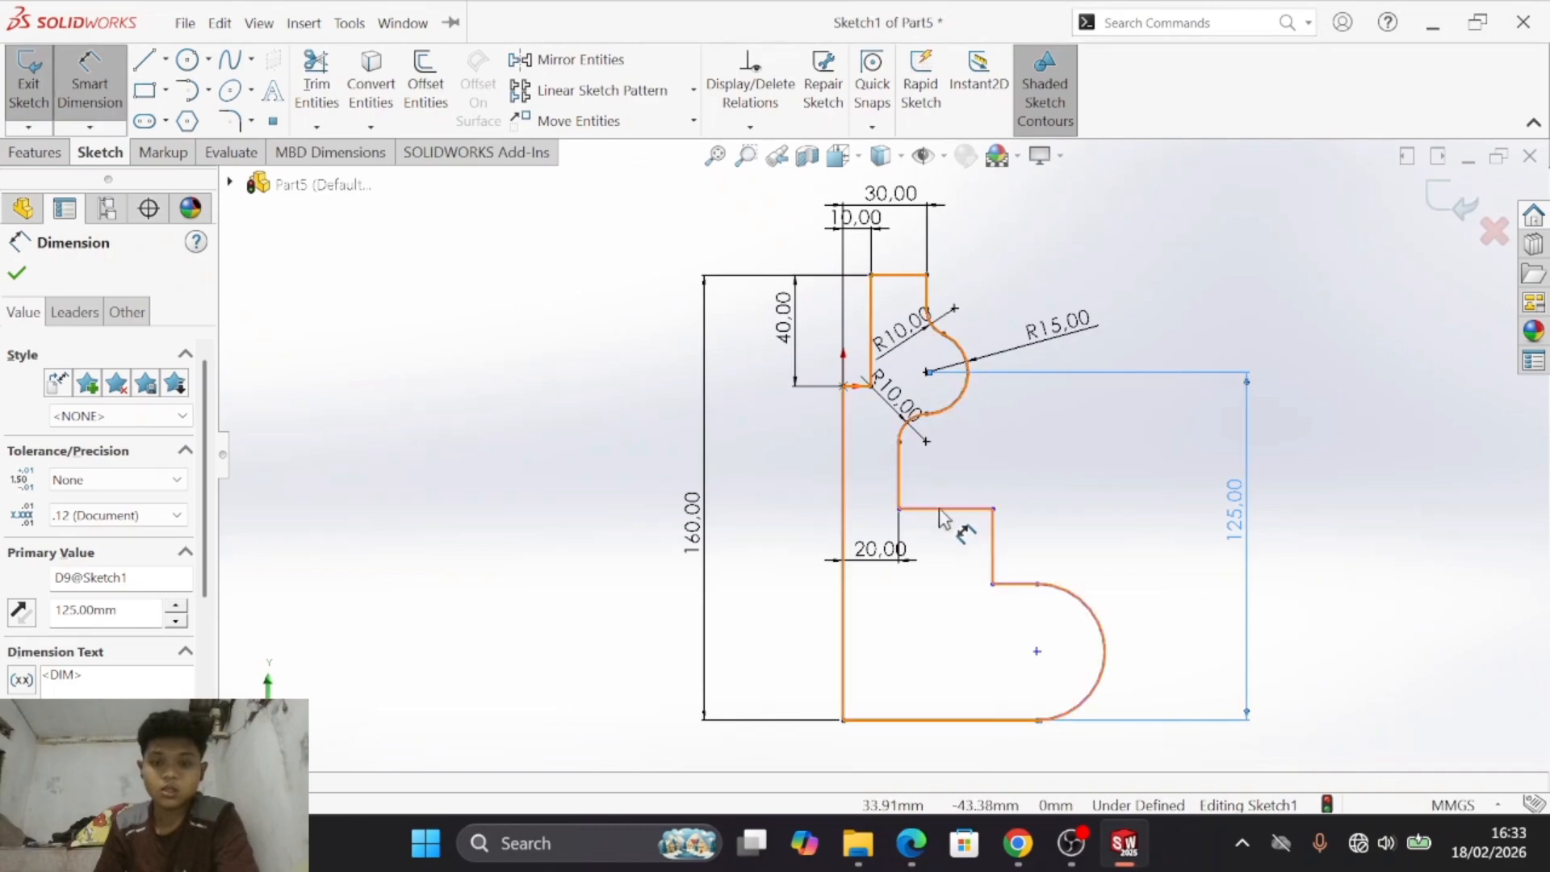
pyautogui.hotkey('alt', 'Tab')
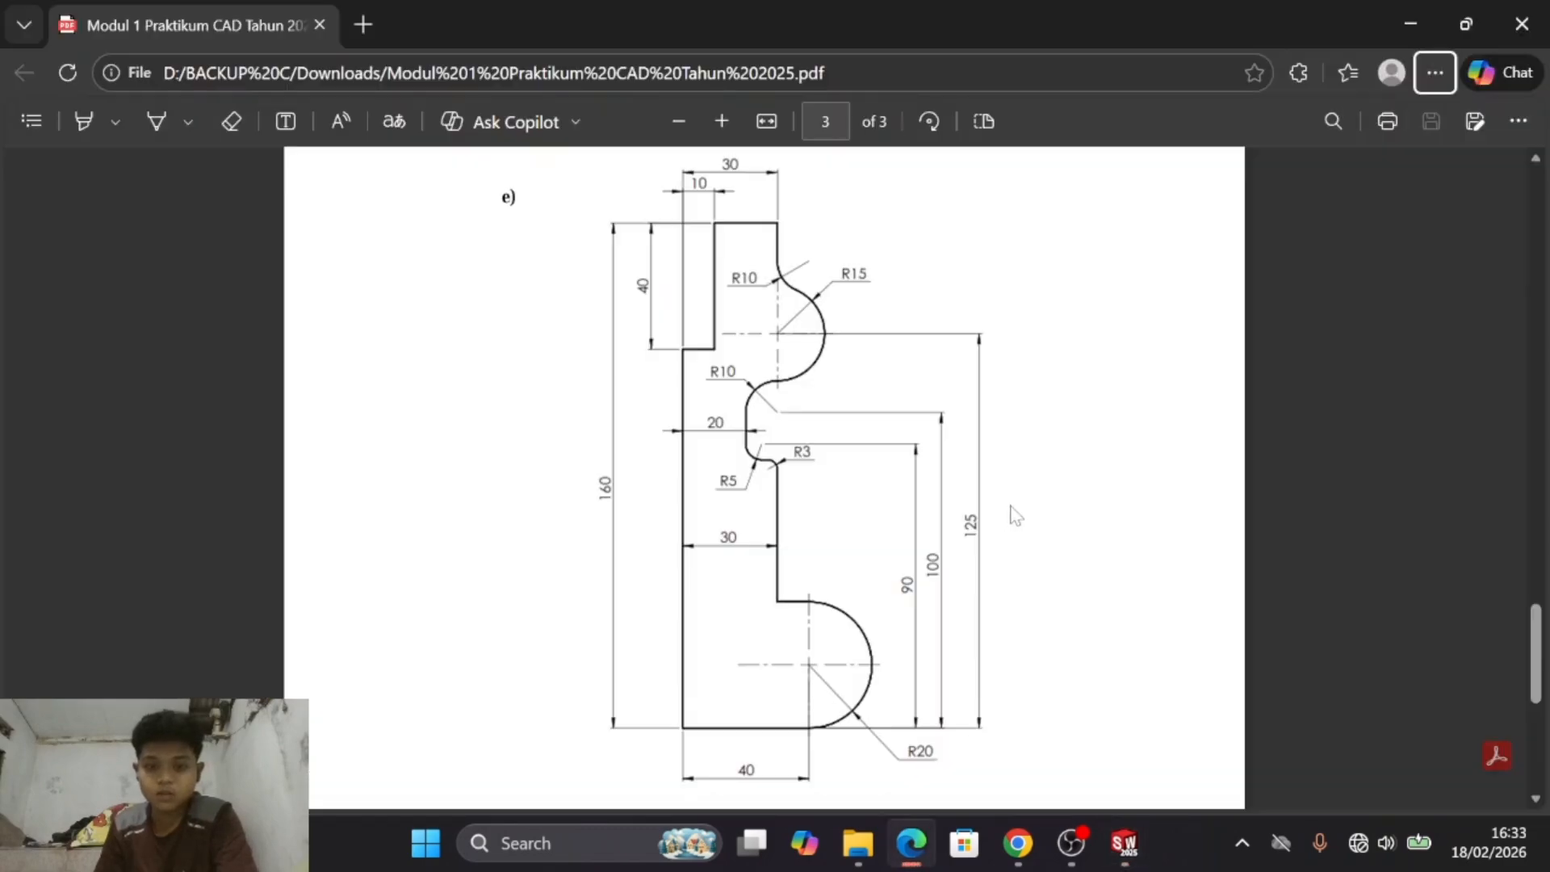
pyautogui.hotkey('alt', 'Tab')
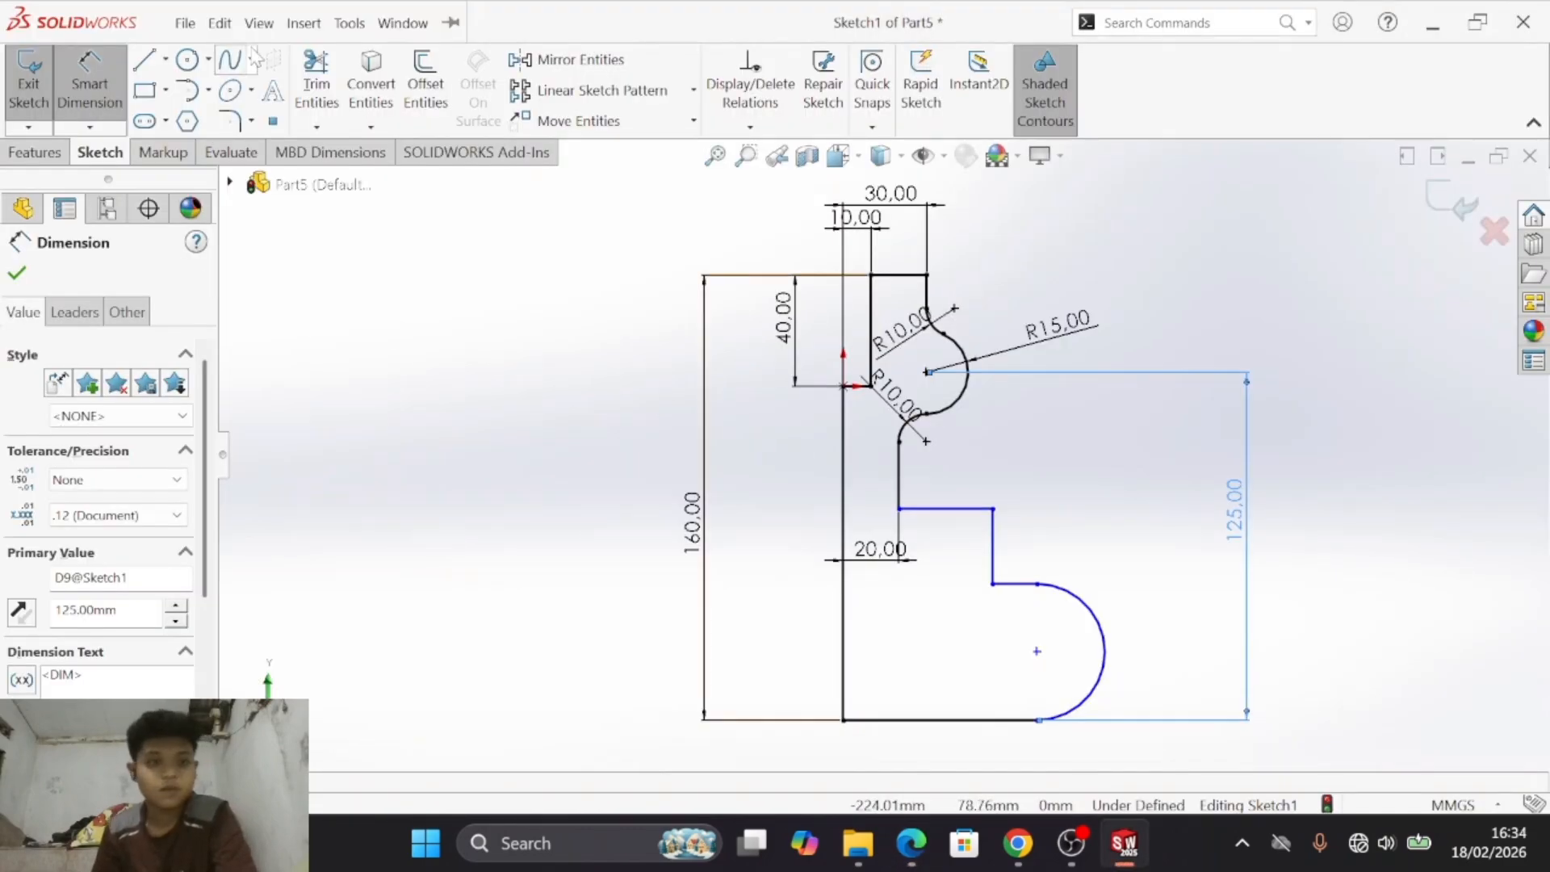
pyautogui.click(231, 123)
pyautogui.click(913, 488)
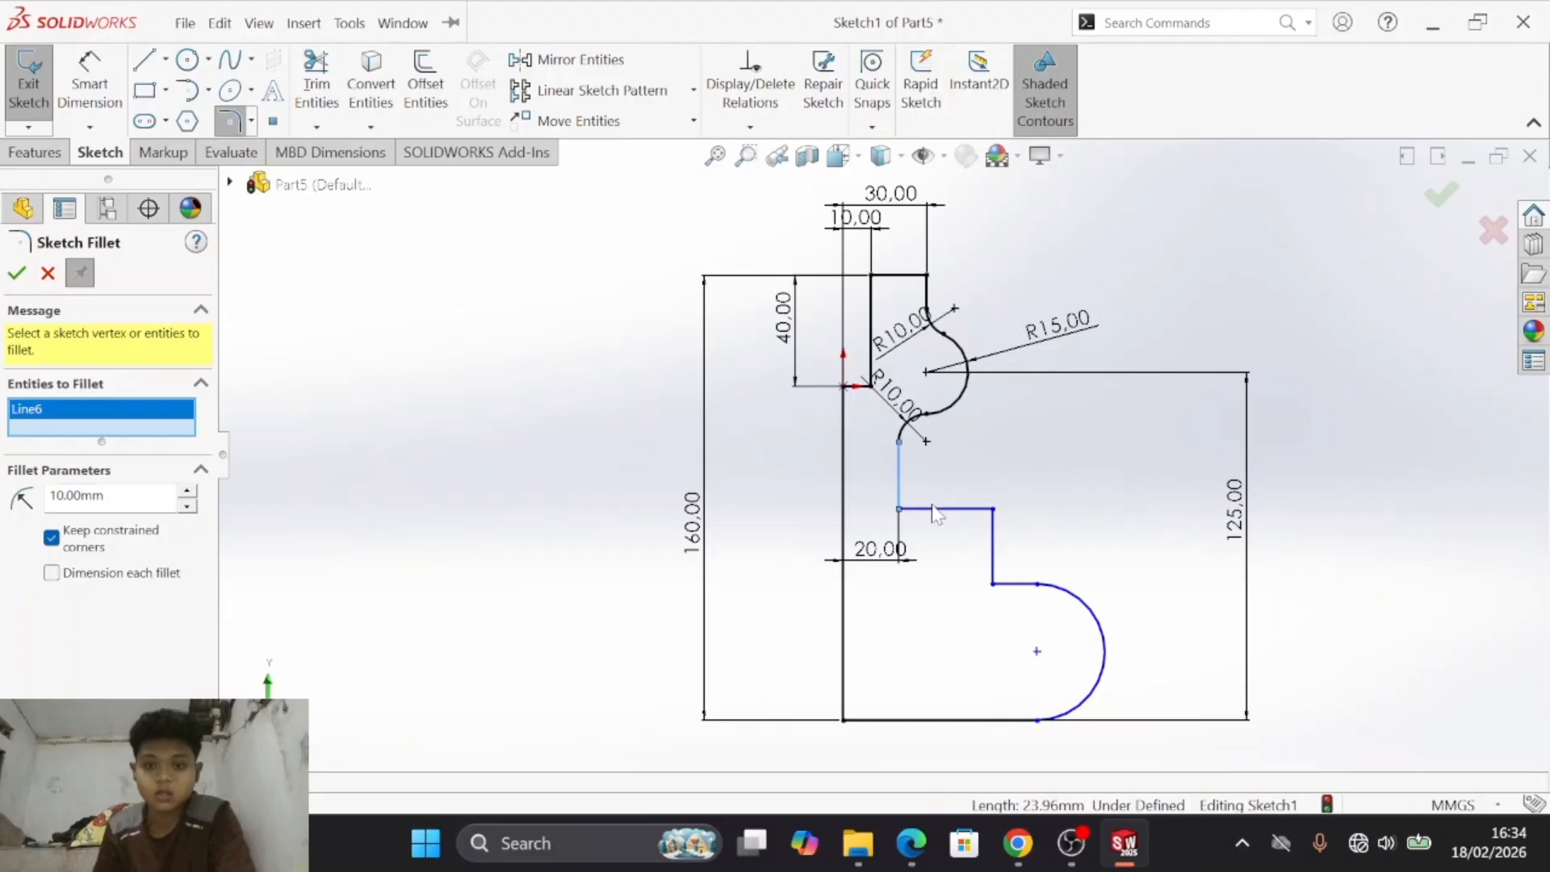
pyautogui.click(940, 509)
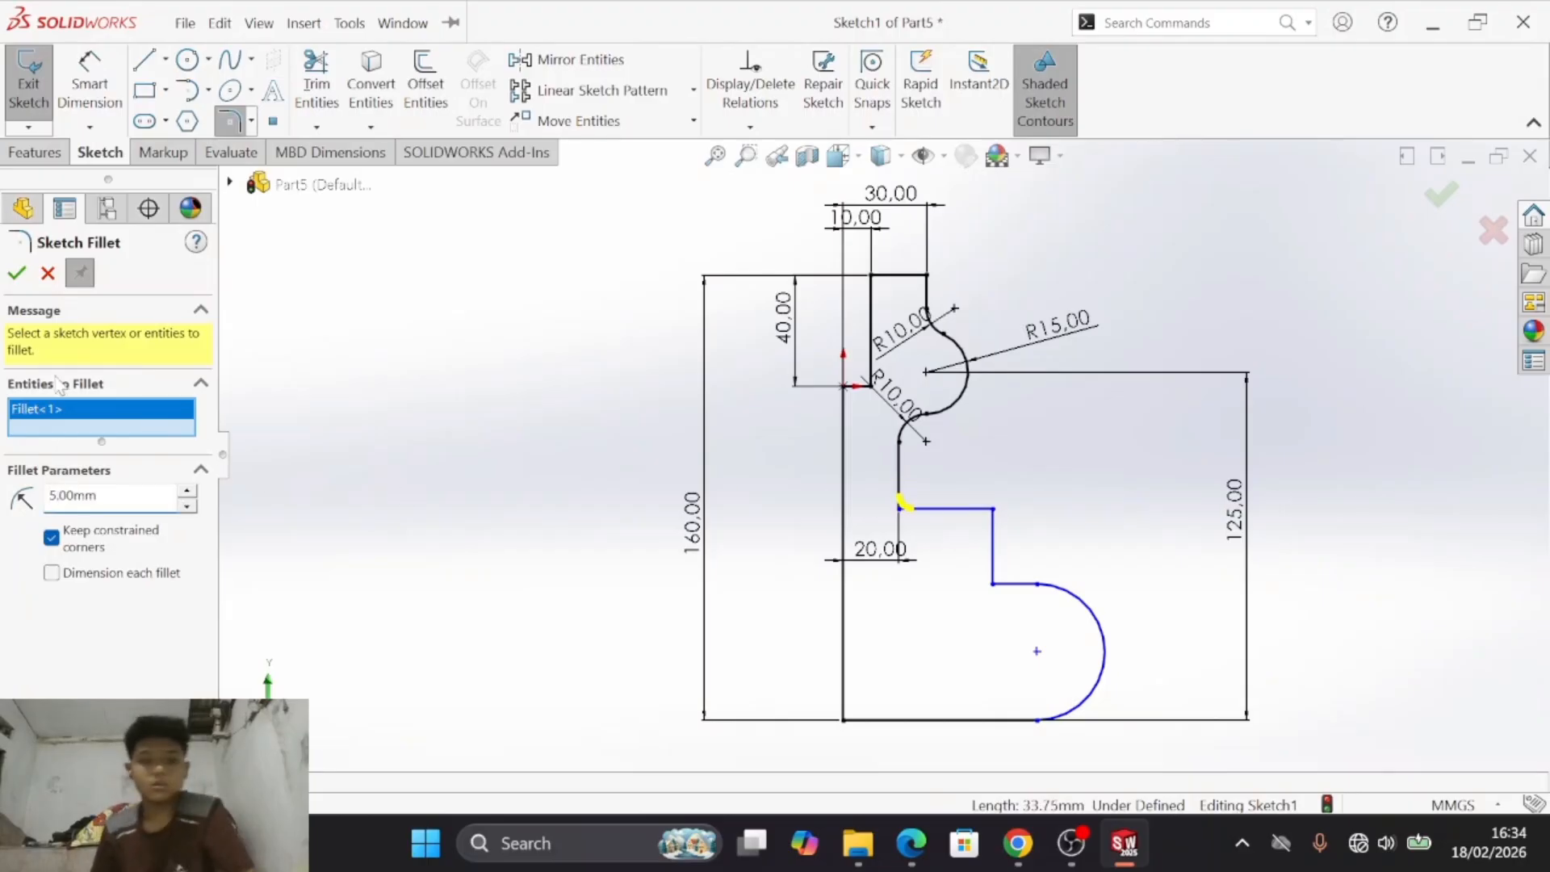
pyautogui.click(16, 273)
pyautogui.scroll(-5, 896, 499)
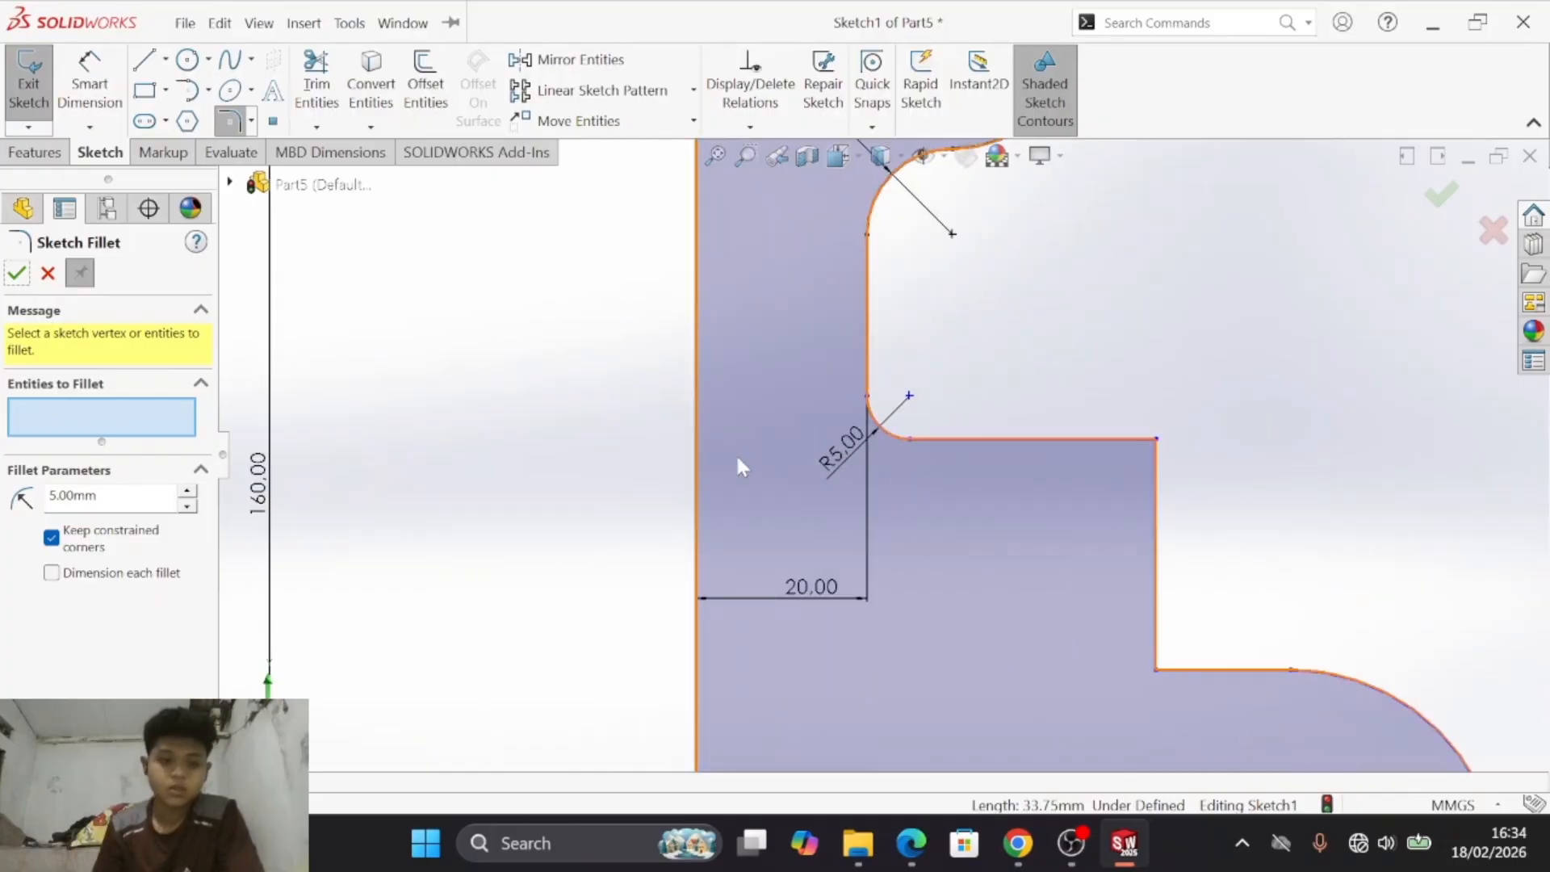
pyautogui.press('Escape')
pyautogui.click(232, 119)
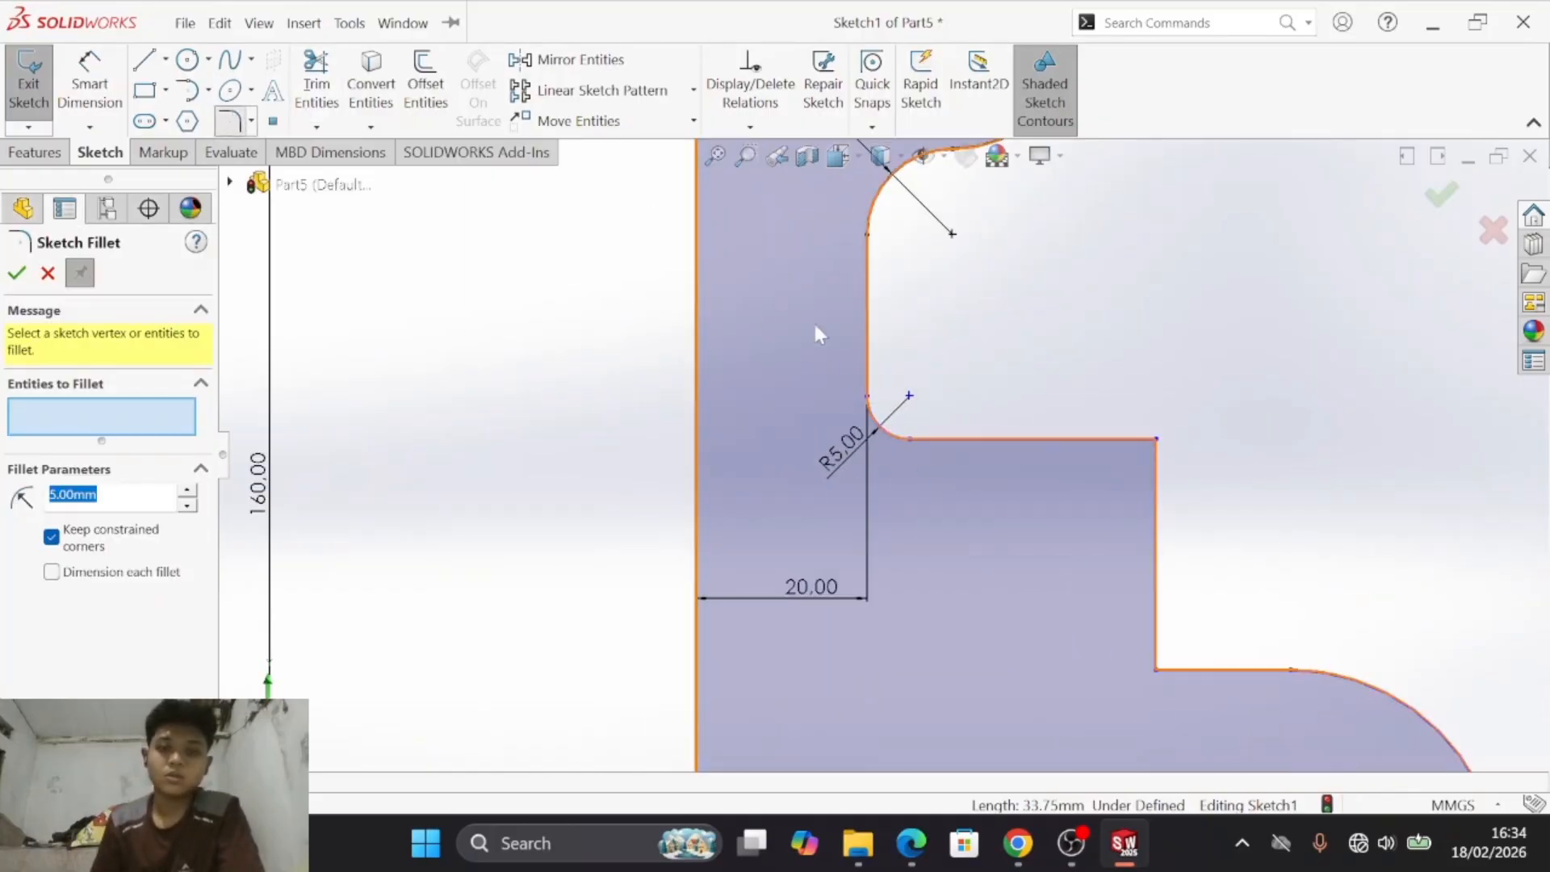
pyautogui.click(1058, 439)
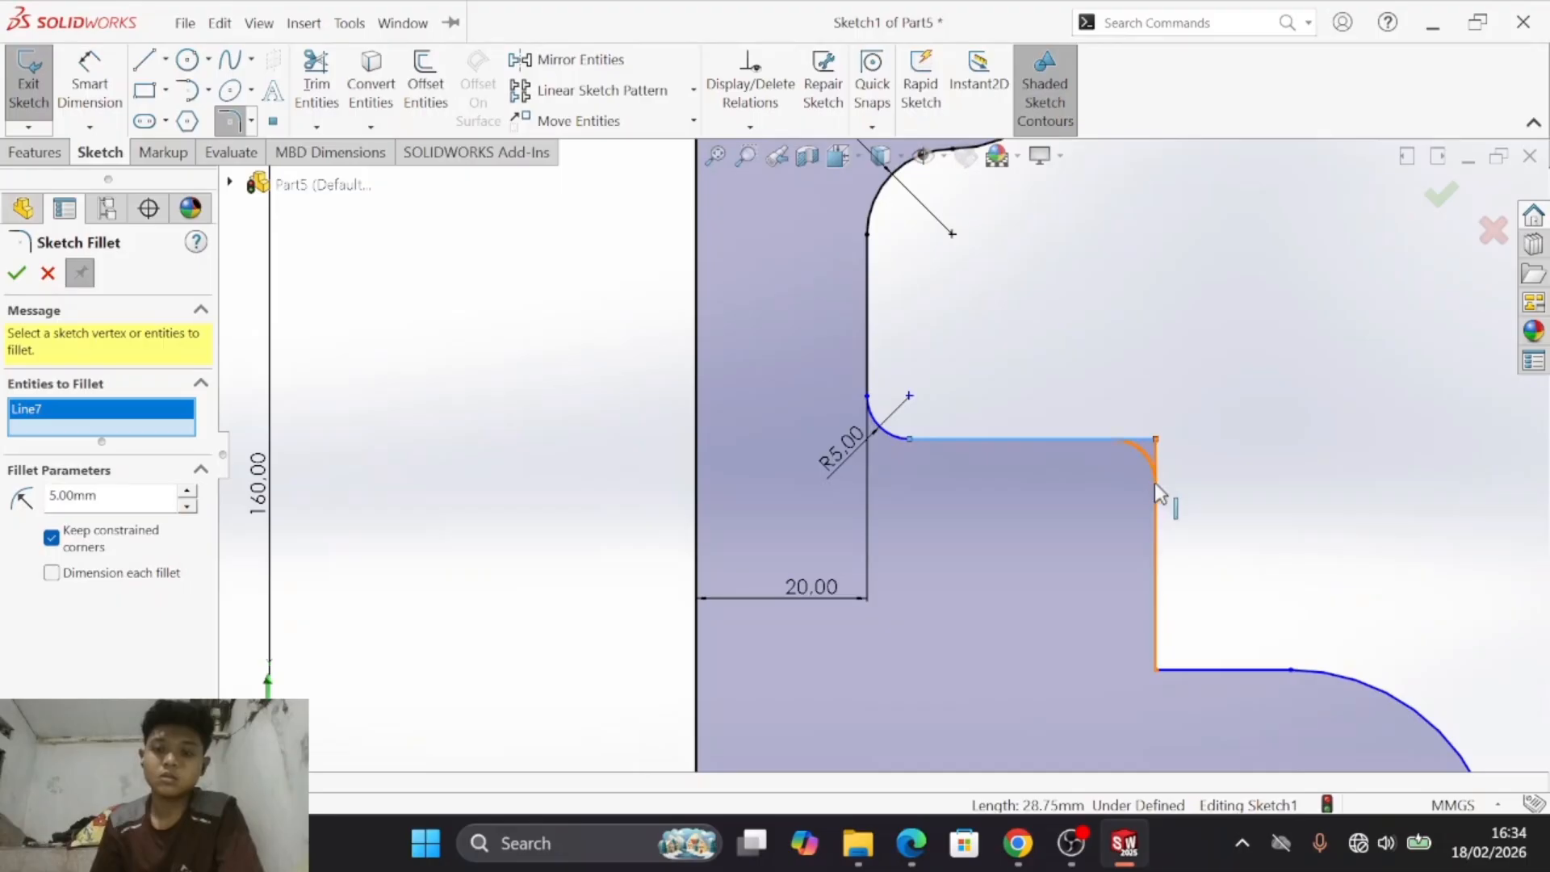
pyautogui.click(1156, 485)
pyautogui.press('Escape')
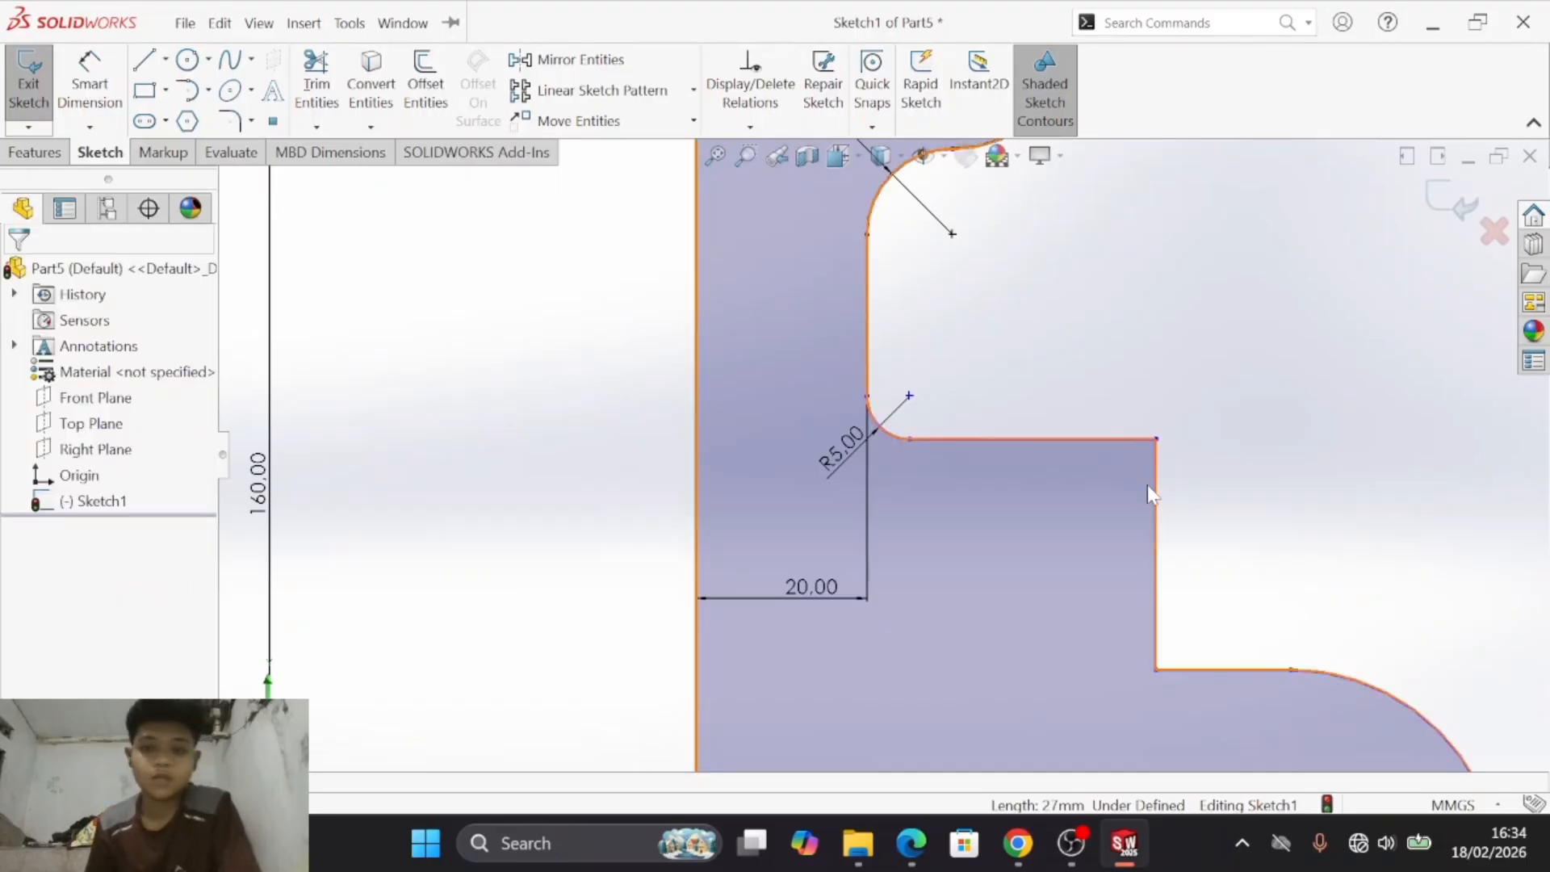
# - Following drawing e), move the recess's 20 mm dimension up and set the vertical edge below the recess 30 mm from the long vertical edge
pyautogui.hotkey('alt', 'Tab')
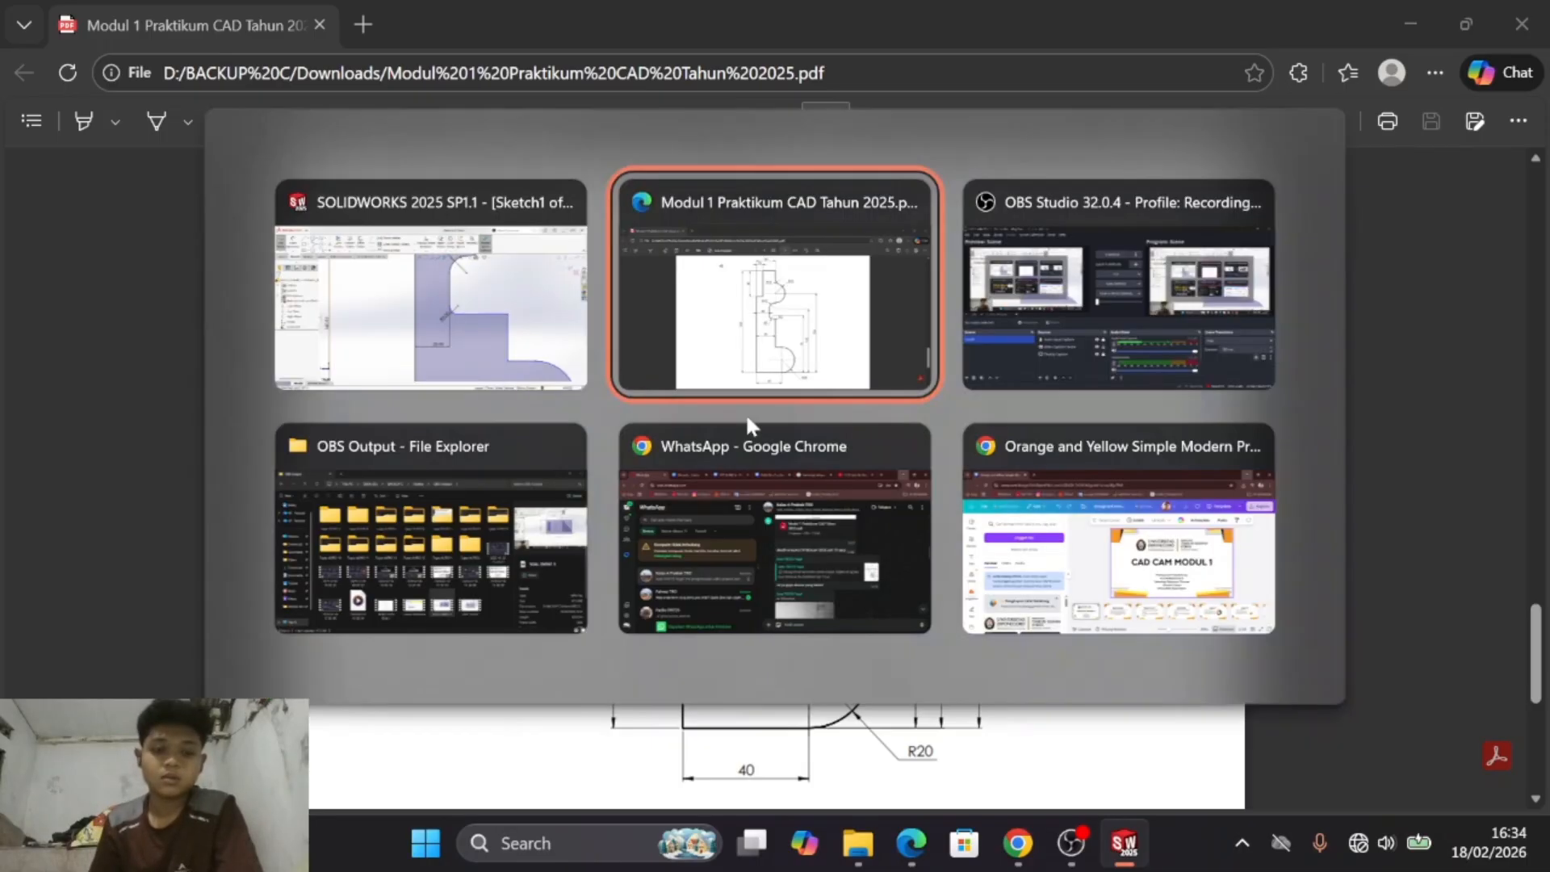
pyautogui.hotkey('alt', 'Tab')
pyautogui.scroll(2, 936, 555)
pyautogui.scroll(2, 959, 549)
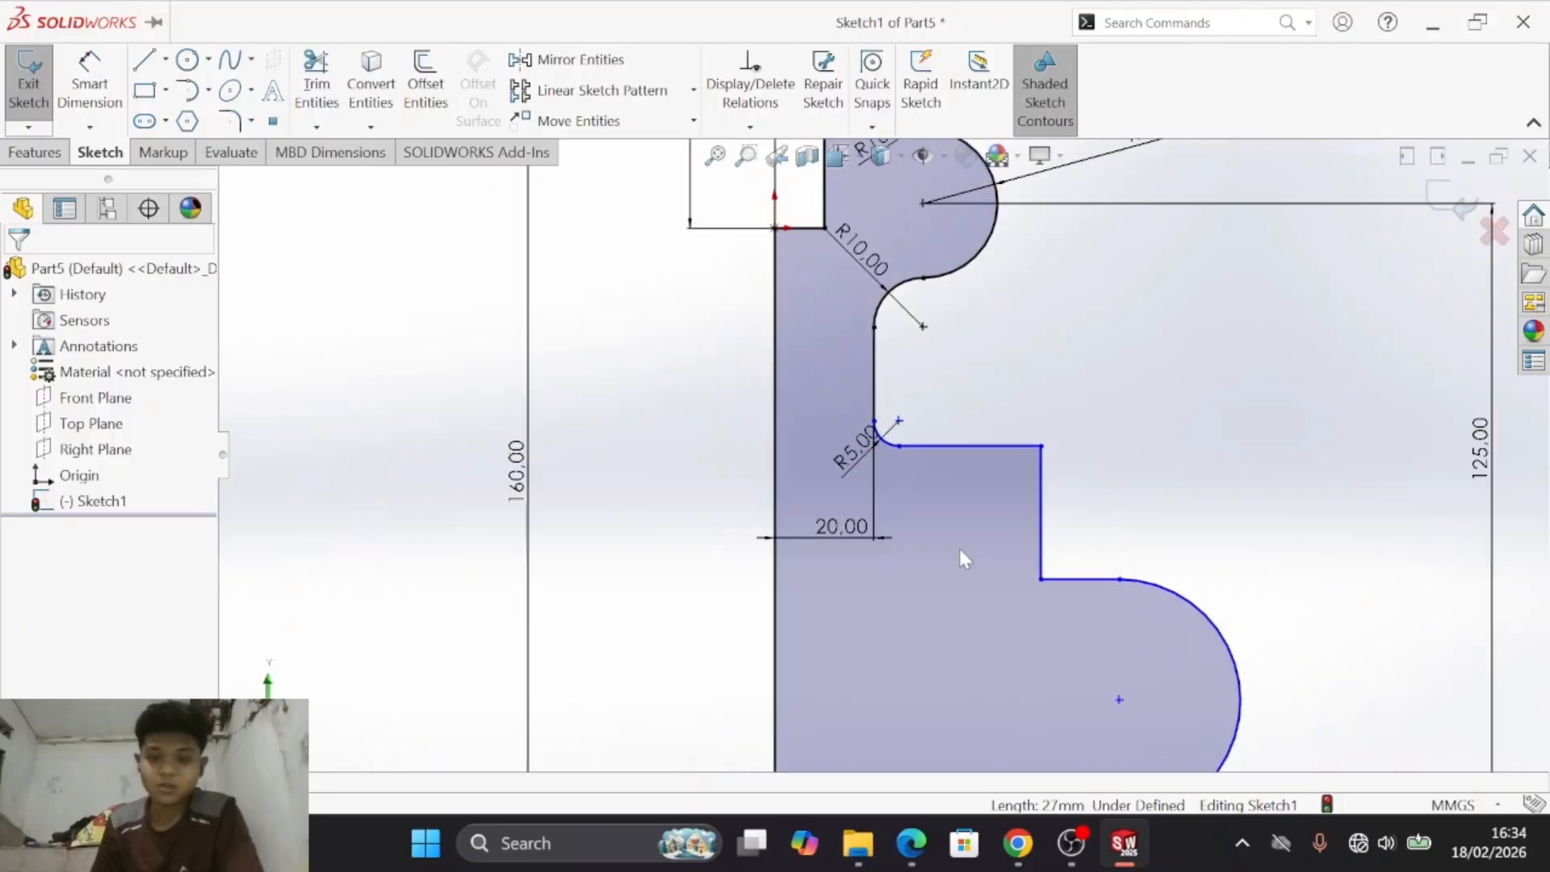
pyautogui.click(819, 360)
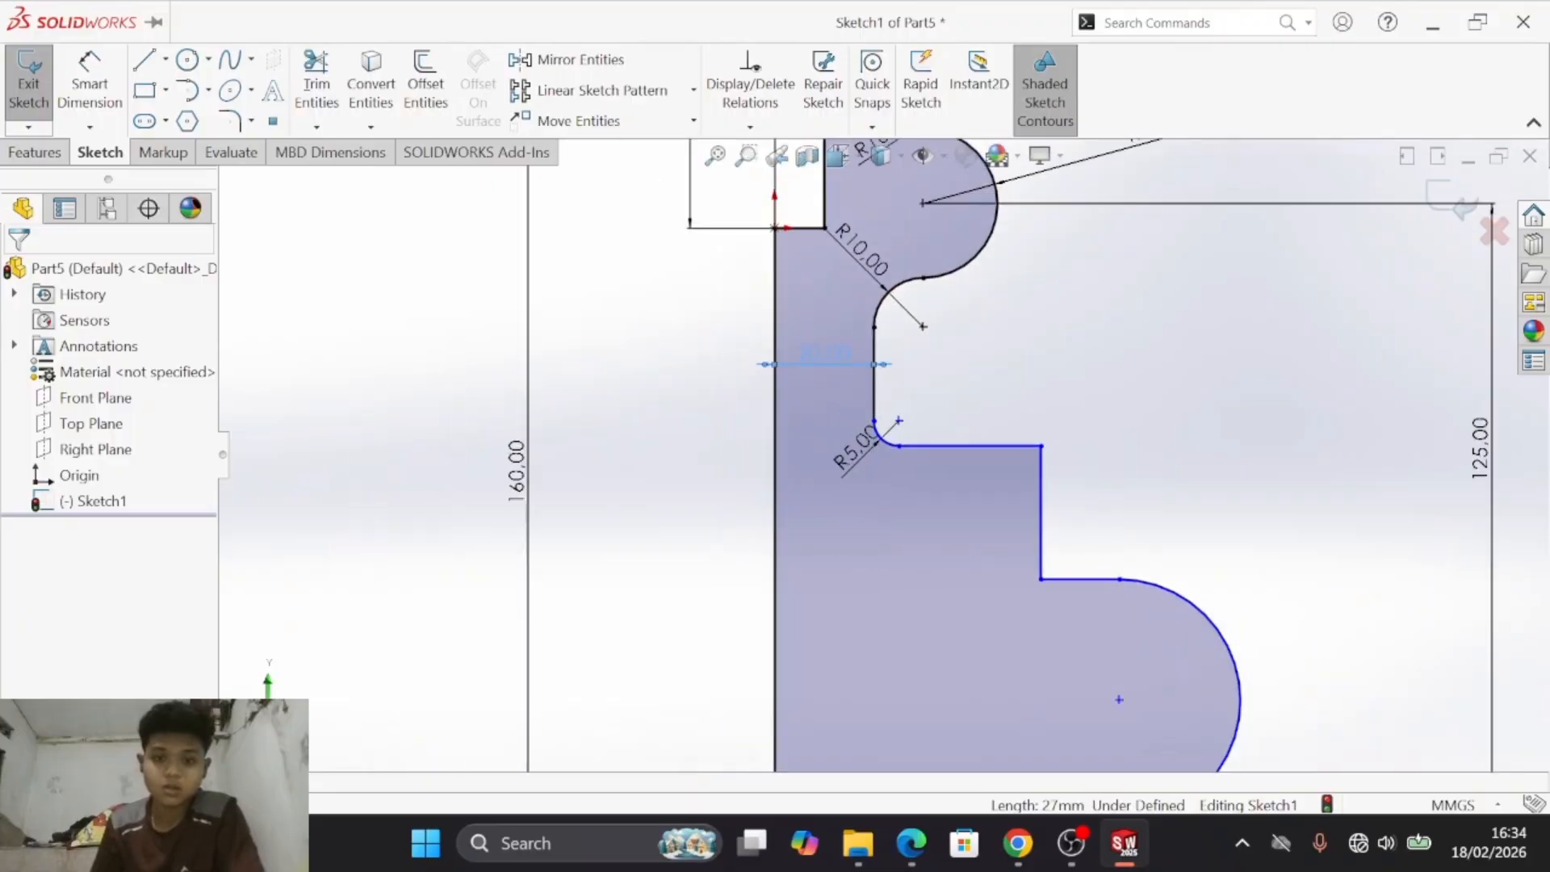
pyautogui.click(118, 112)
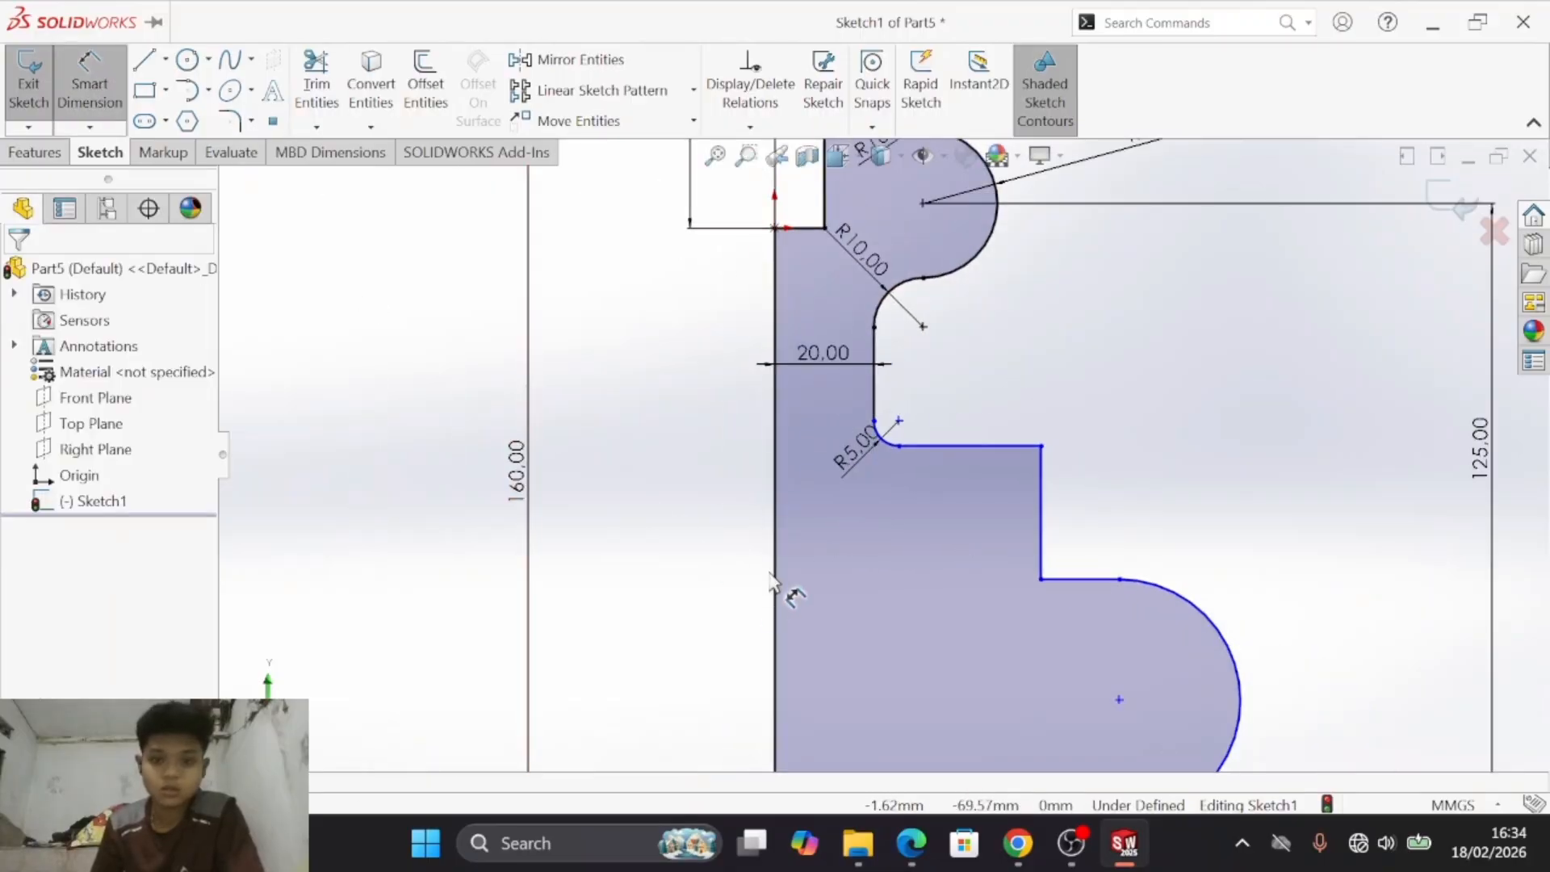
pyautogui.click(777, 590)
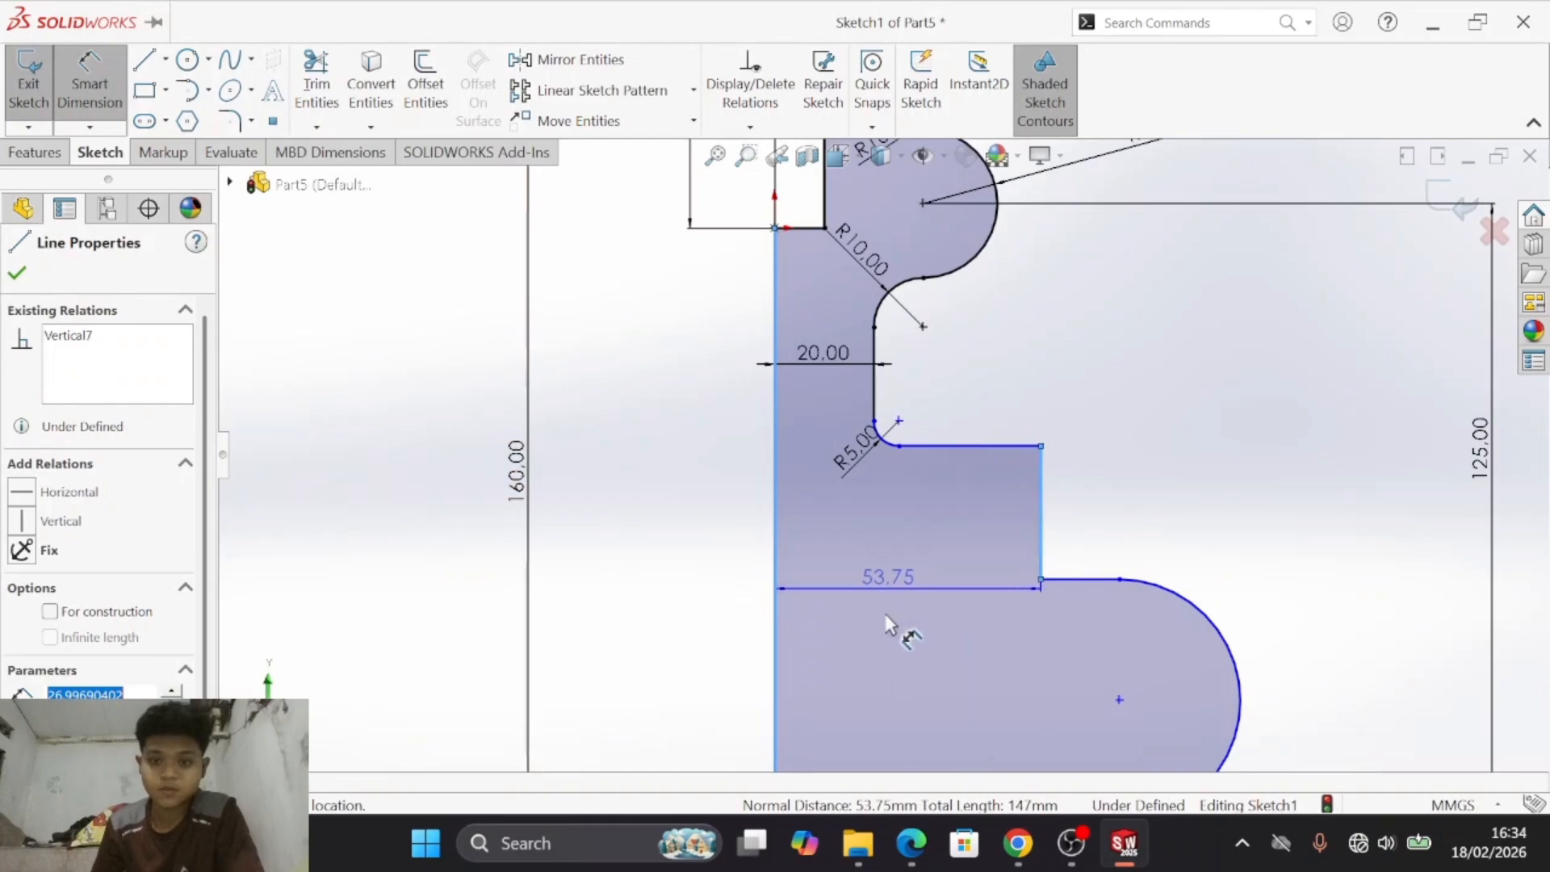
pyautogui.click(912, 669)
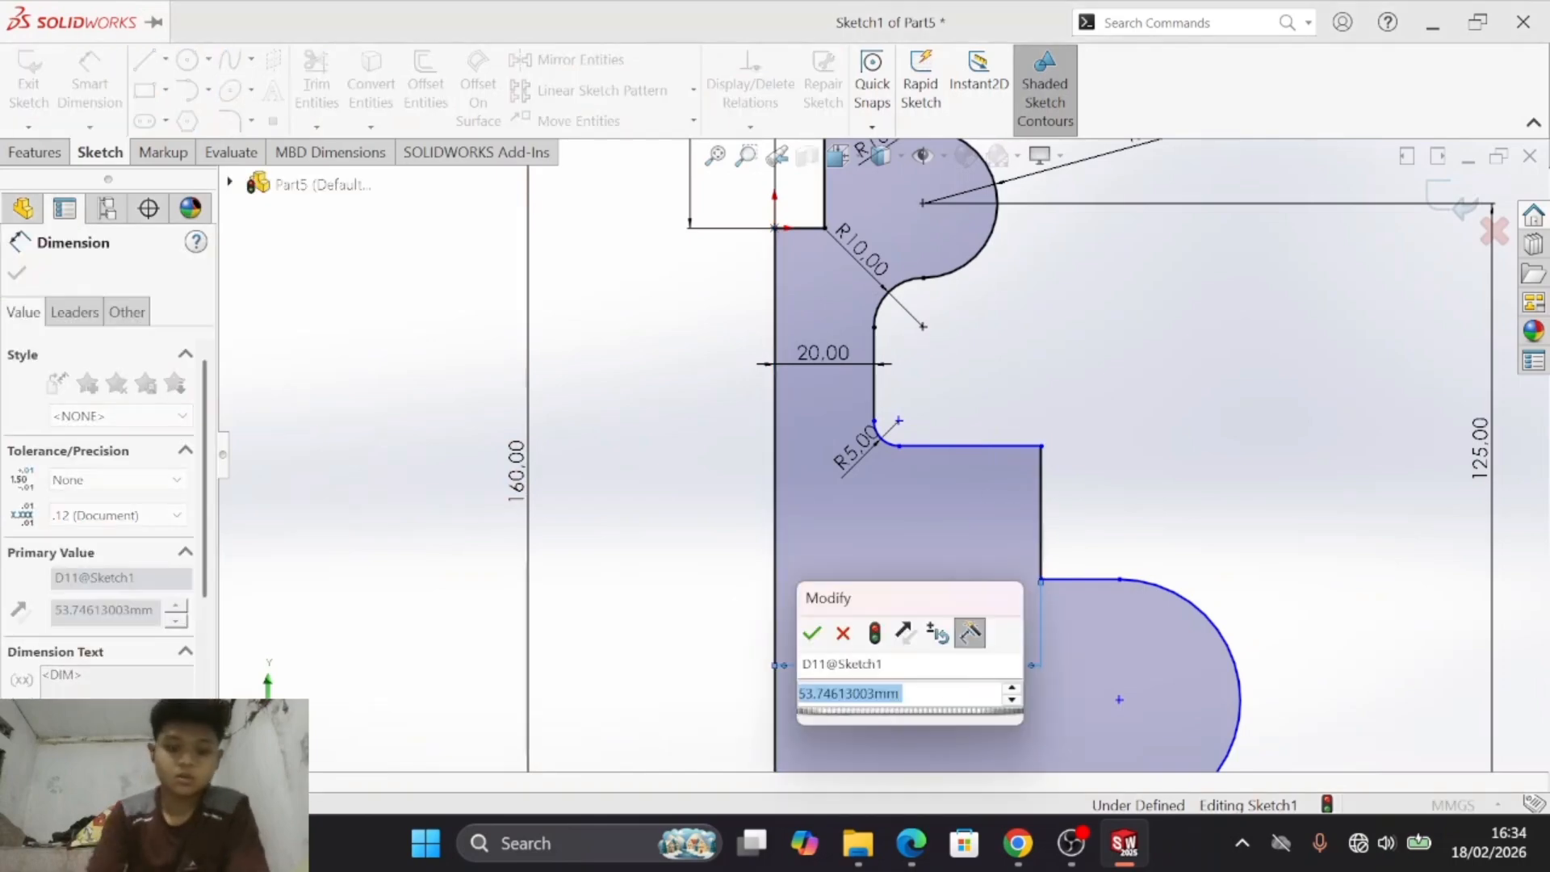
pyautogui.write('30')
pyautogui.press('Return')
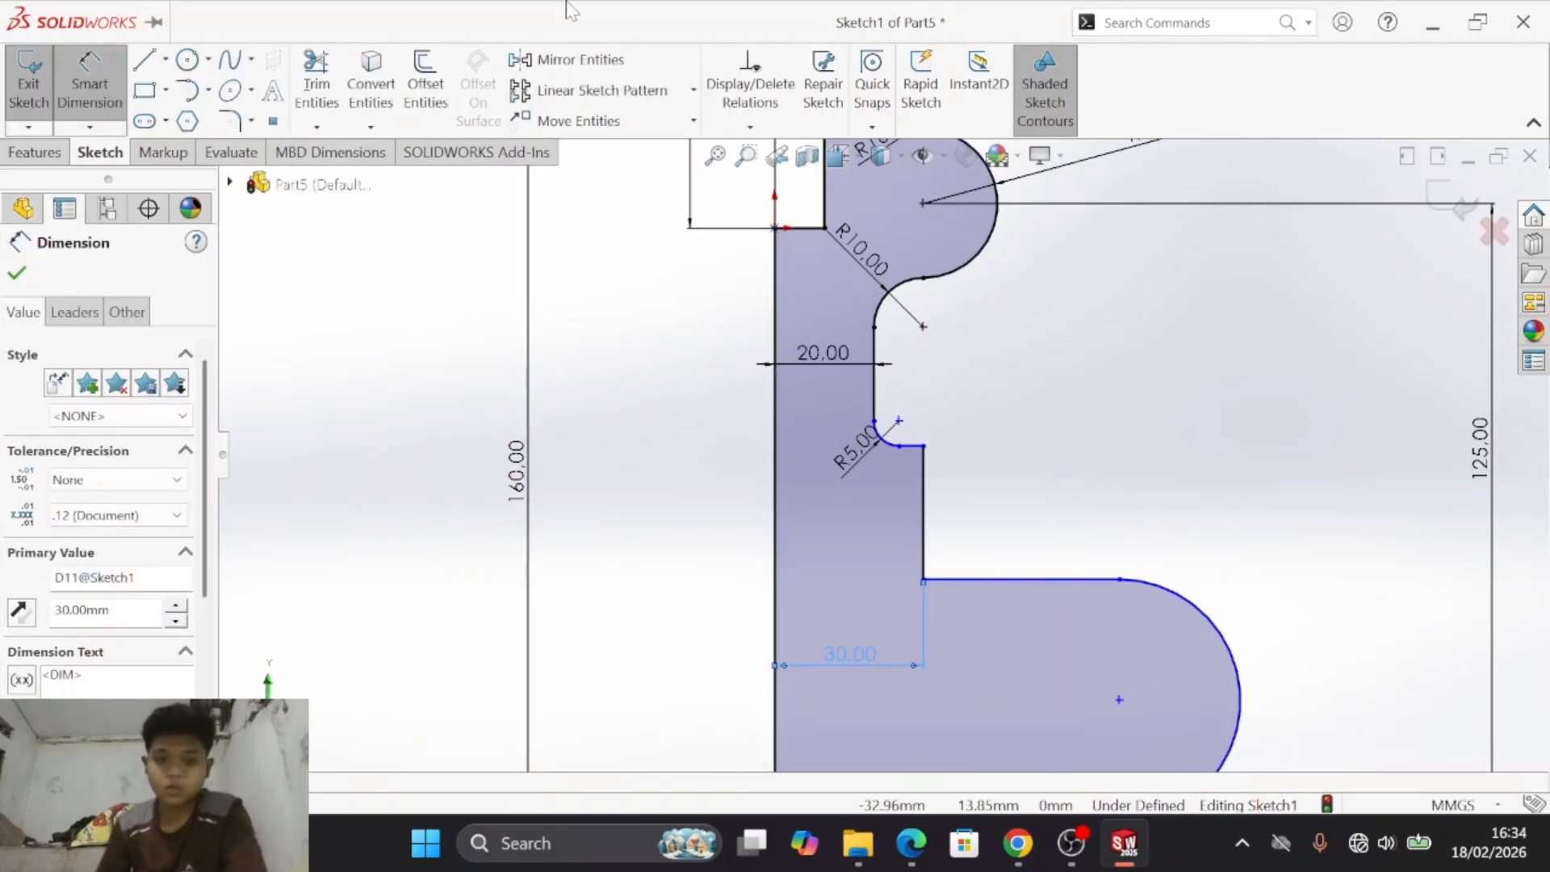
# - Add a 3 mm sketch fillet at the outer corner just below the recess, where the short ledge meets the vertical edge
pyautogui.click(241, 128)
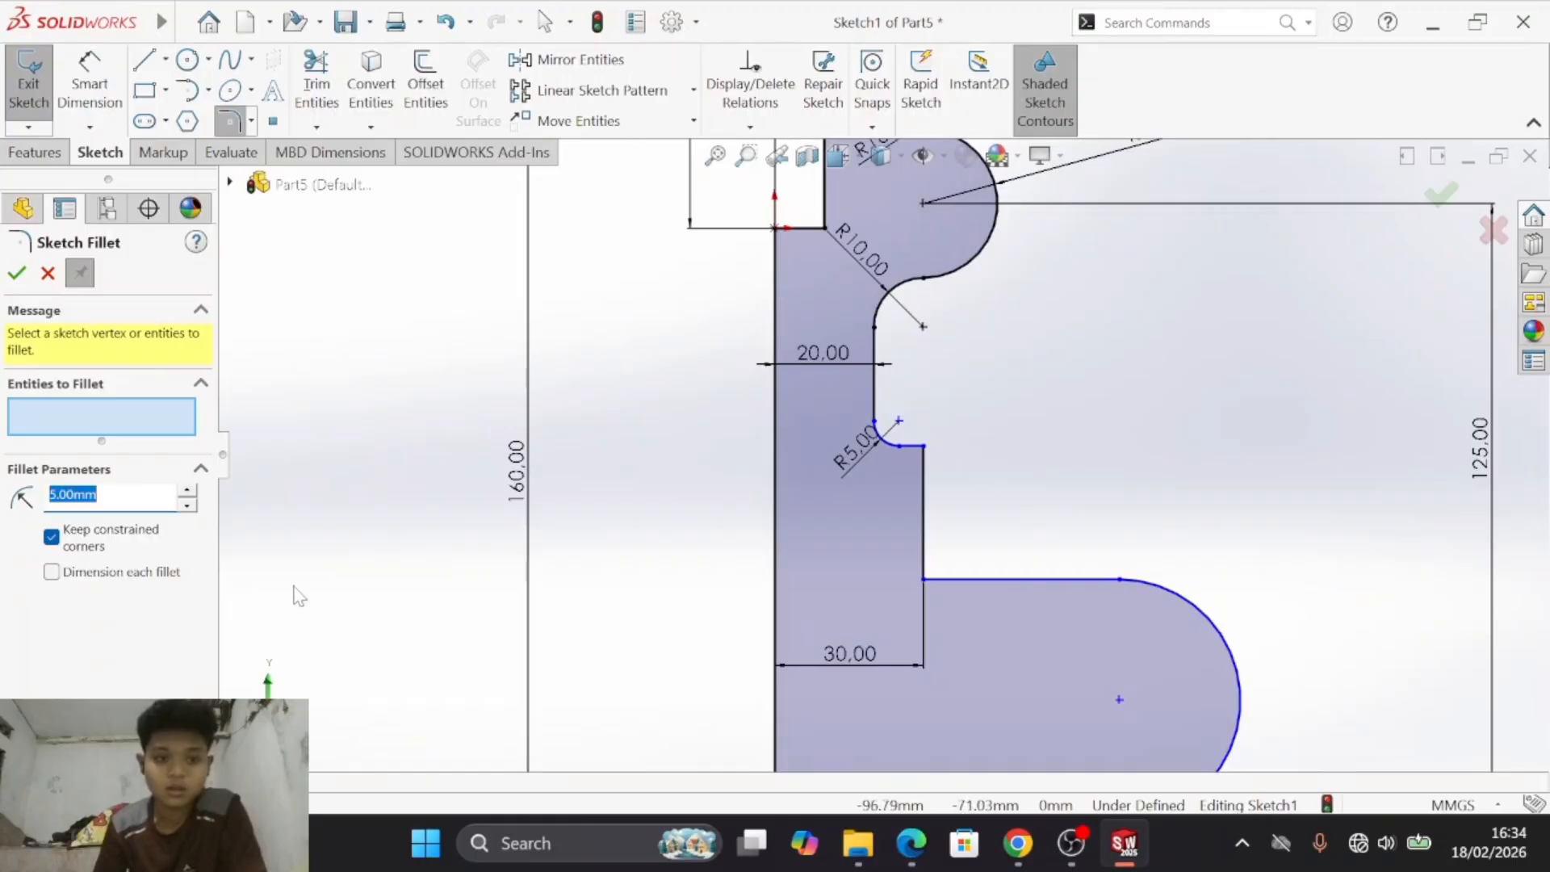
pyautogui.click(17, 274)
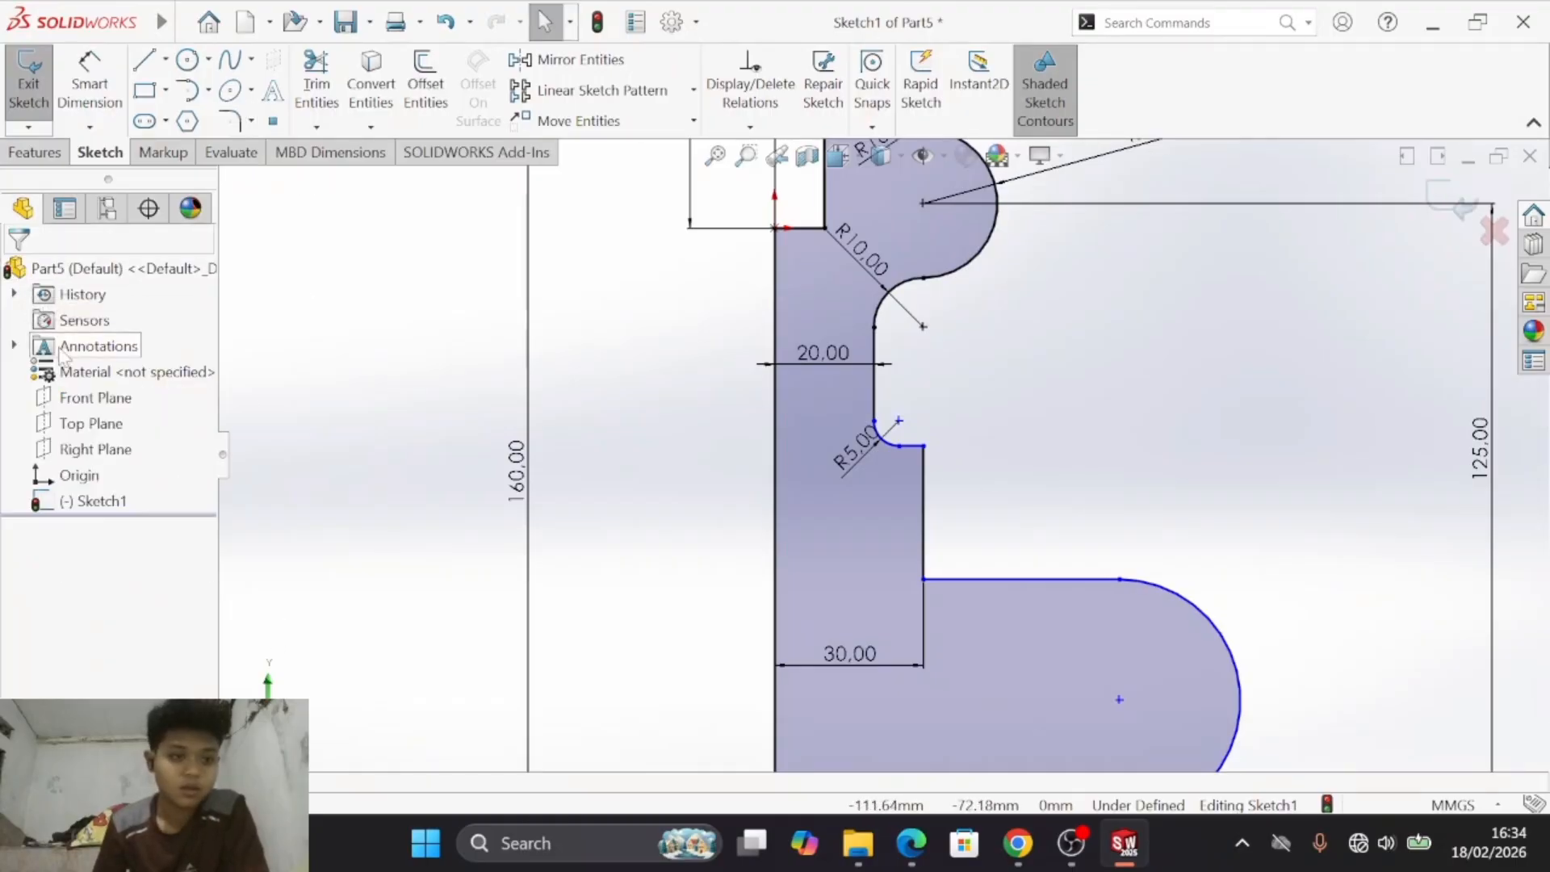
pyautogui.click(218, 121)
pyautogui.click(924, 465)
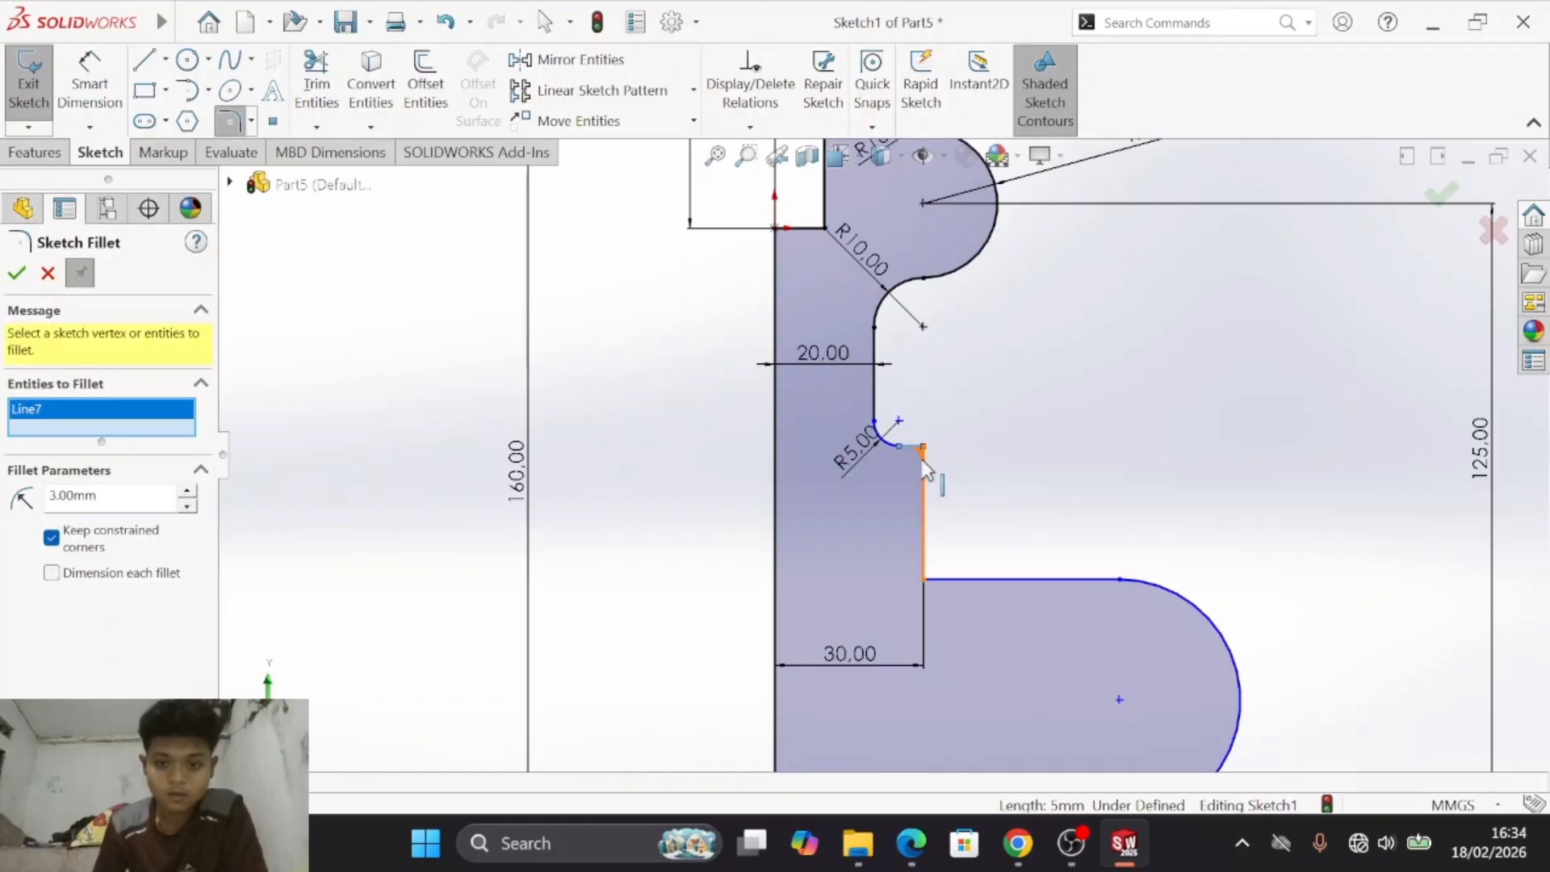
pyautogui.click(923, 451)
pyautogui.click(17, 274)
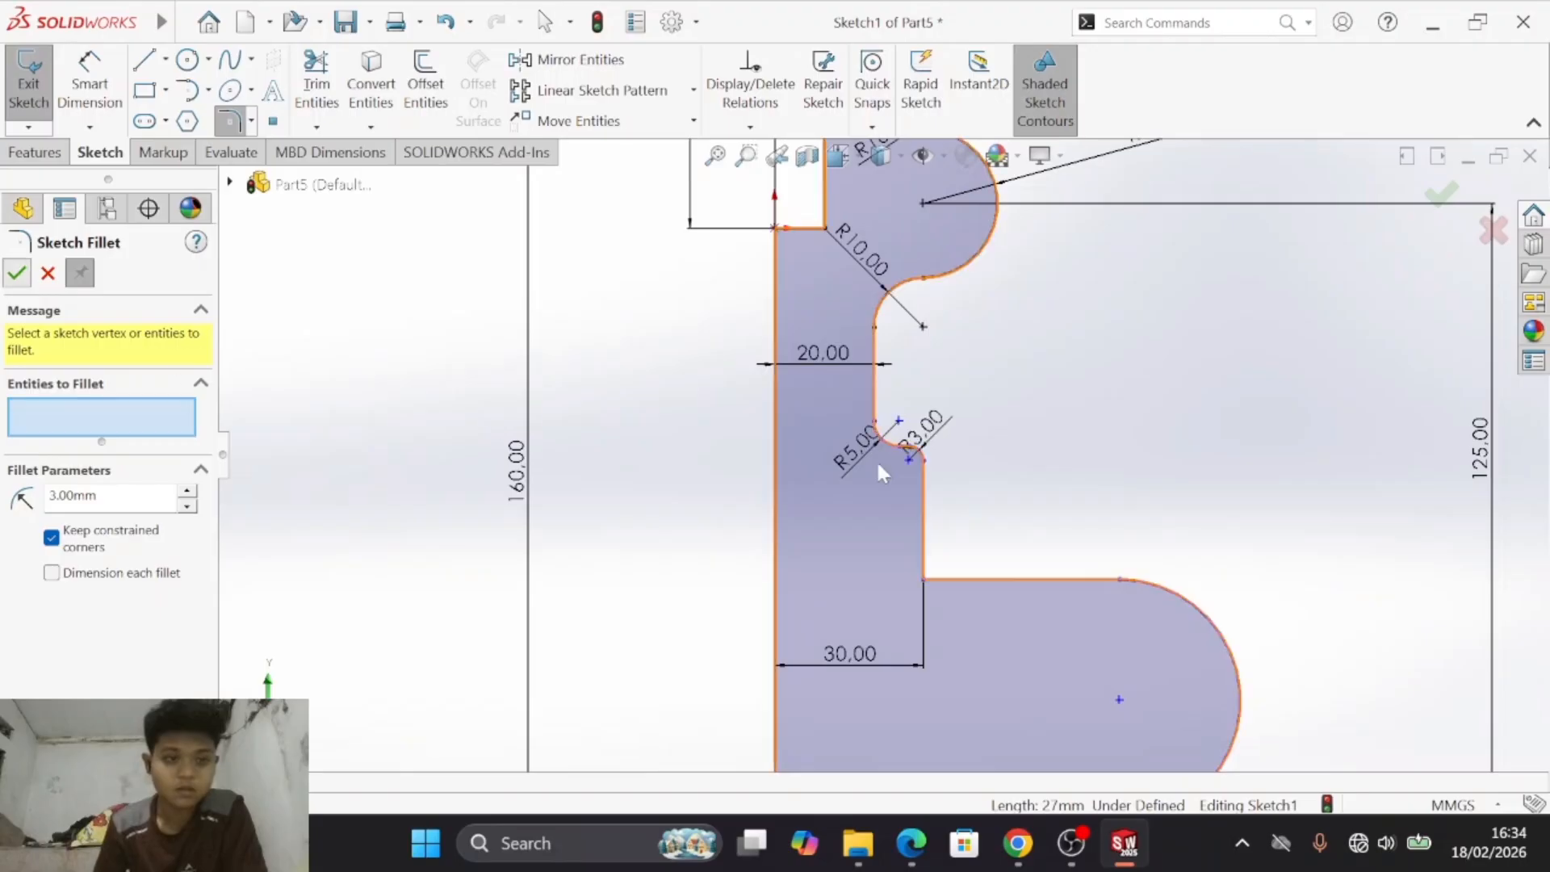
pyautogui.scroll(2, 948, 457)
pyautogui.scroll(-4, 948, 457)
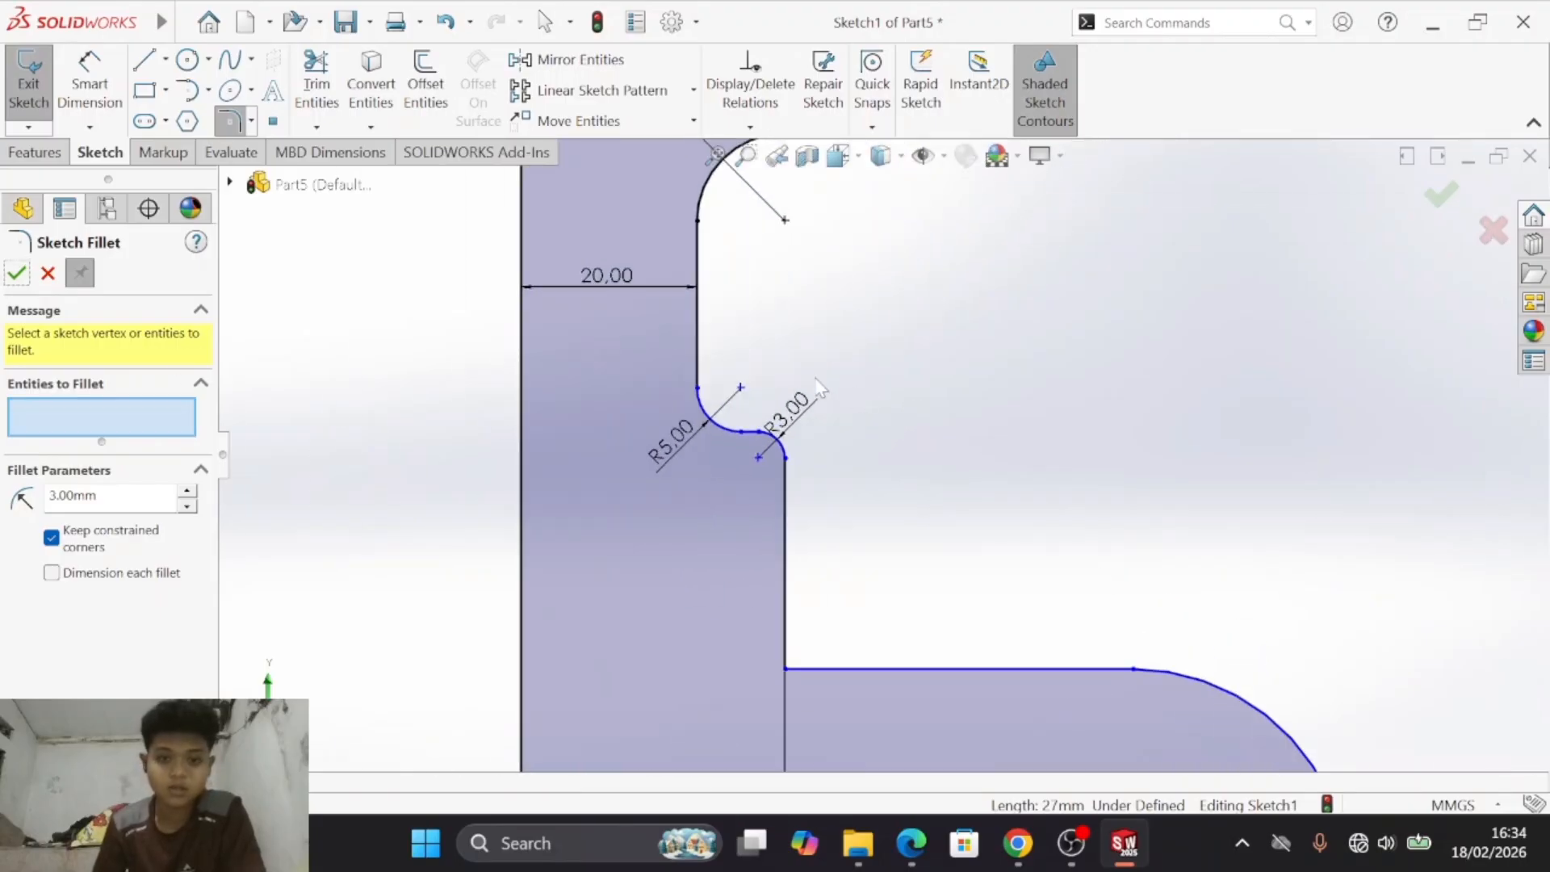
# - Following drawing e), add a driven vertical dimension from the base line to the centre of the recess's upper R10 fillet
pyautogui.hotkey('alt', 'Tab')
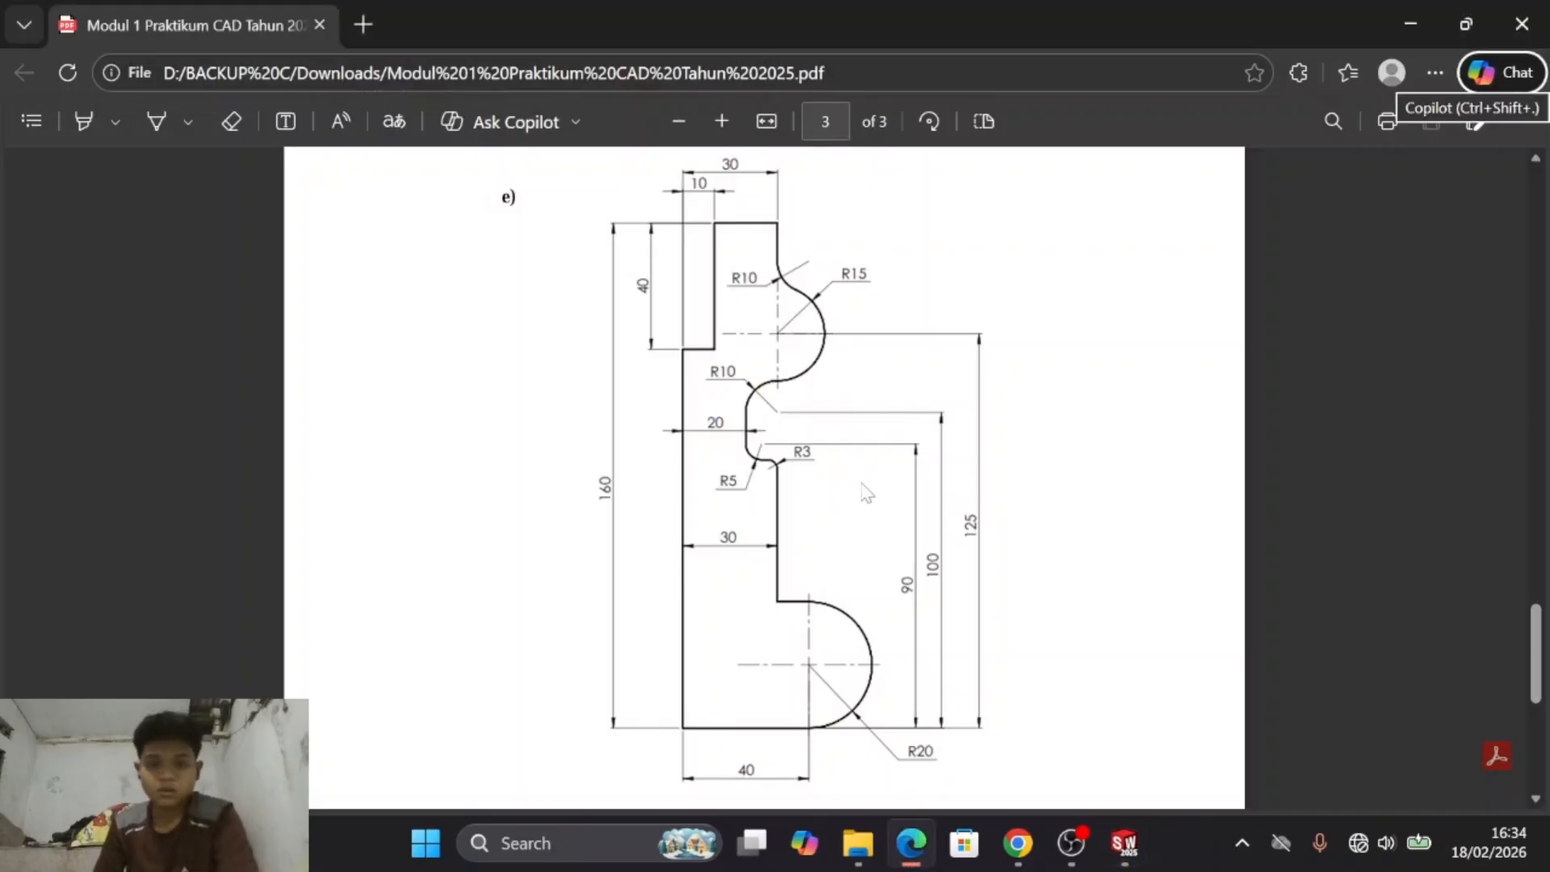
pyautogui.hotkey('alt', 'Tab')
pyautogui.scroll(3, 871, 375)
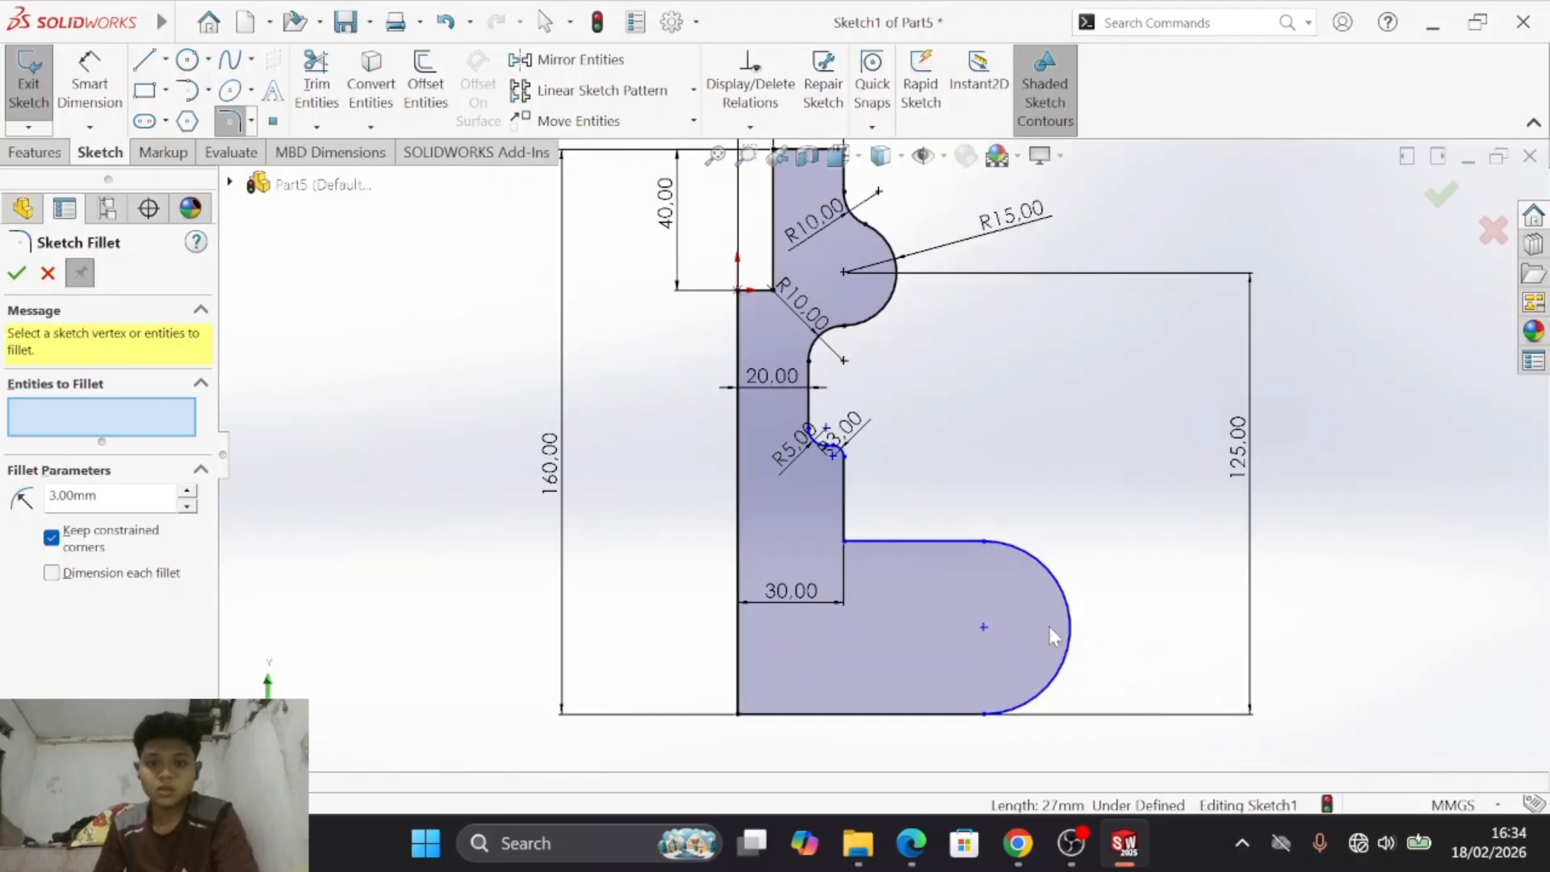
pyautogui.scroll(1, 853, 579)
pyautogui.click(89, 84)
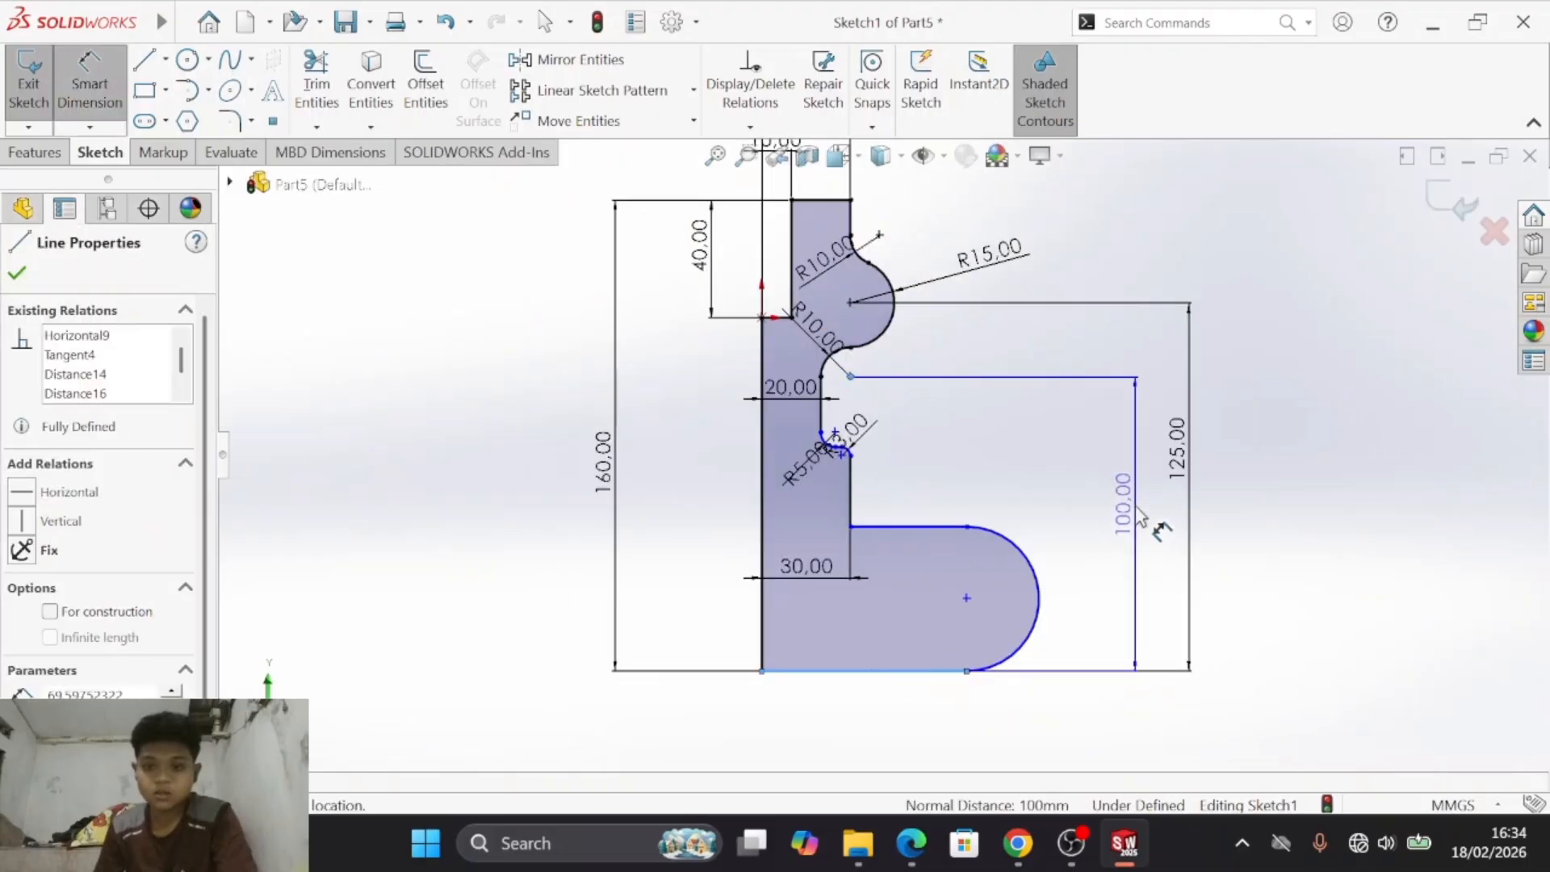
pyautogui.moveTo(1146, 517); pyautogui.dragTo(1135, 515)
pyautogui.click(1138, 521)
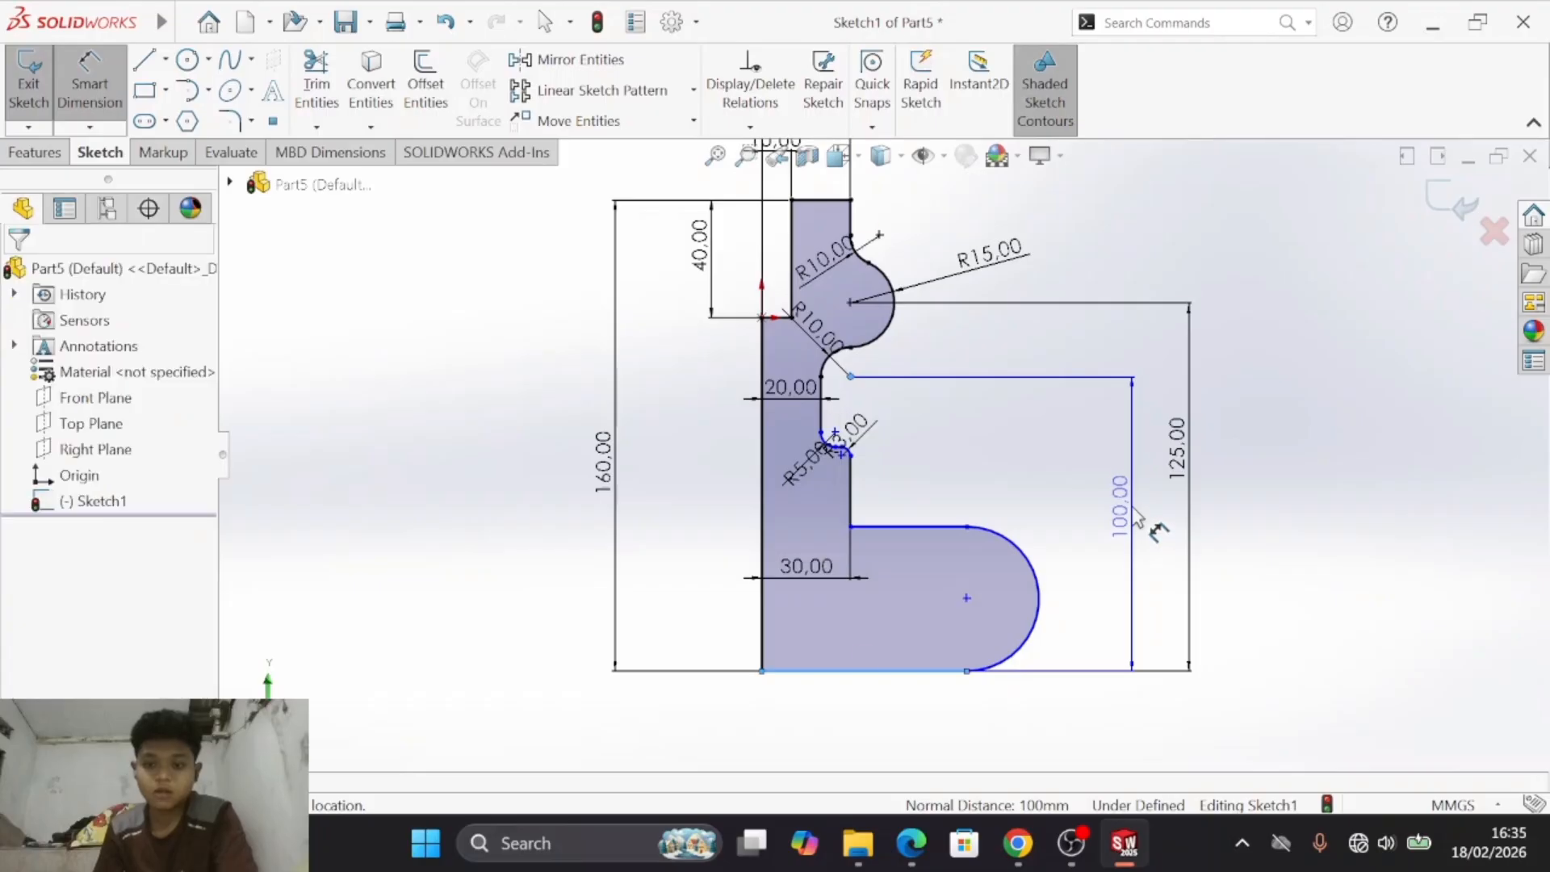
pyautogui.click(910, 439)
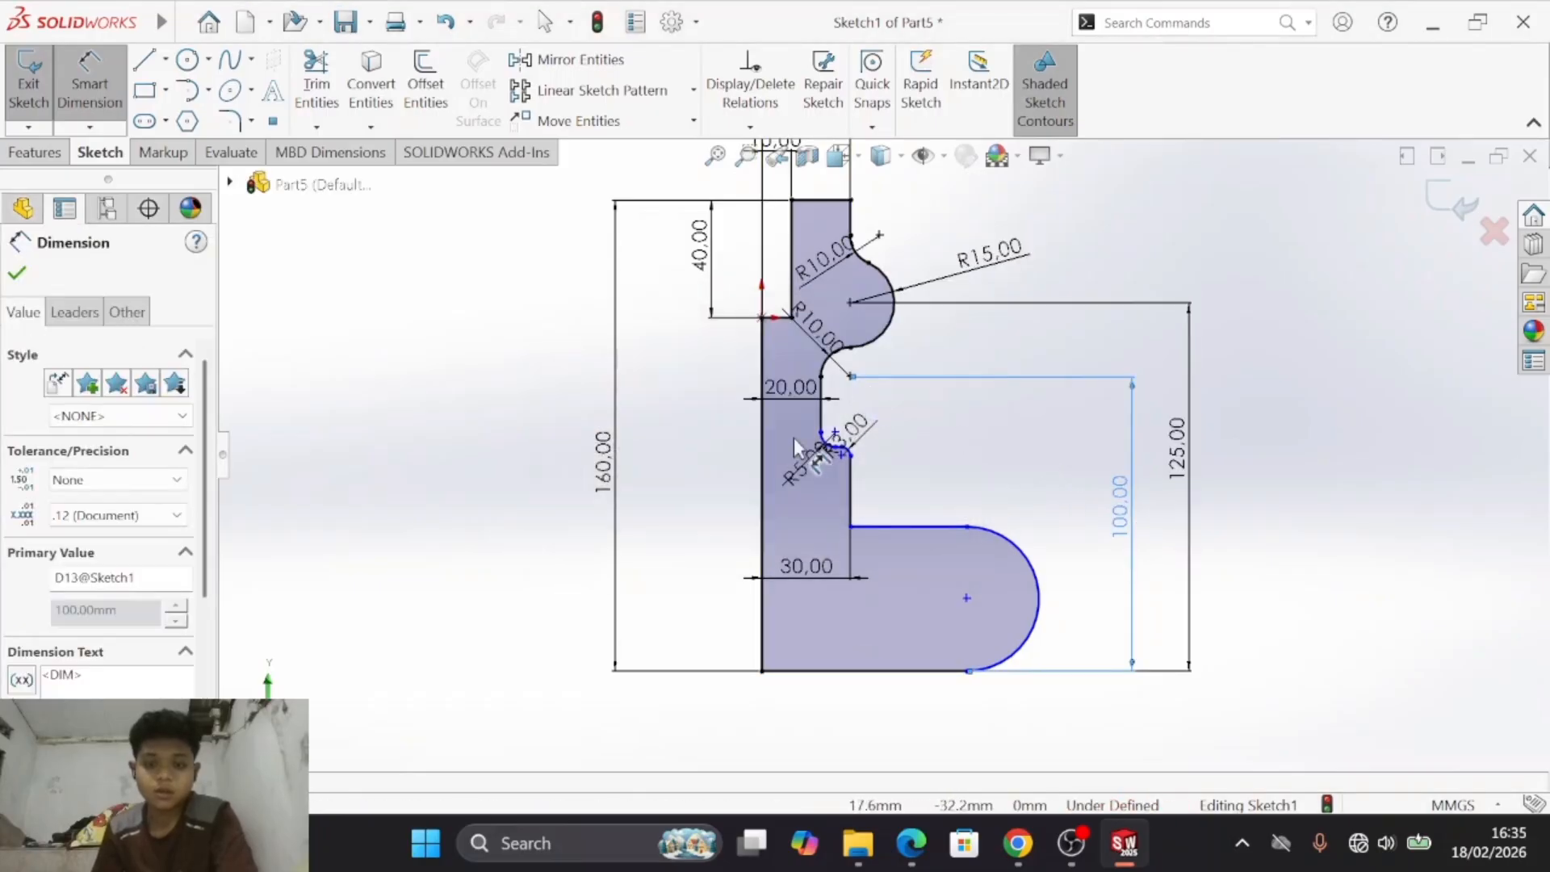
# - Dimension the centre of the recess's 5 mm fillet 90 mm above the base line, as in drawing e)
pyautogui.hotkey('alt', 'Tab')
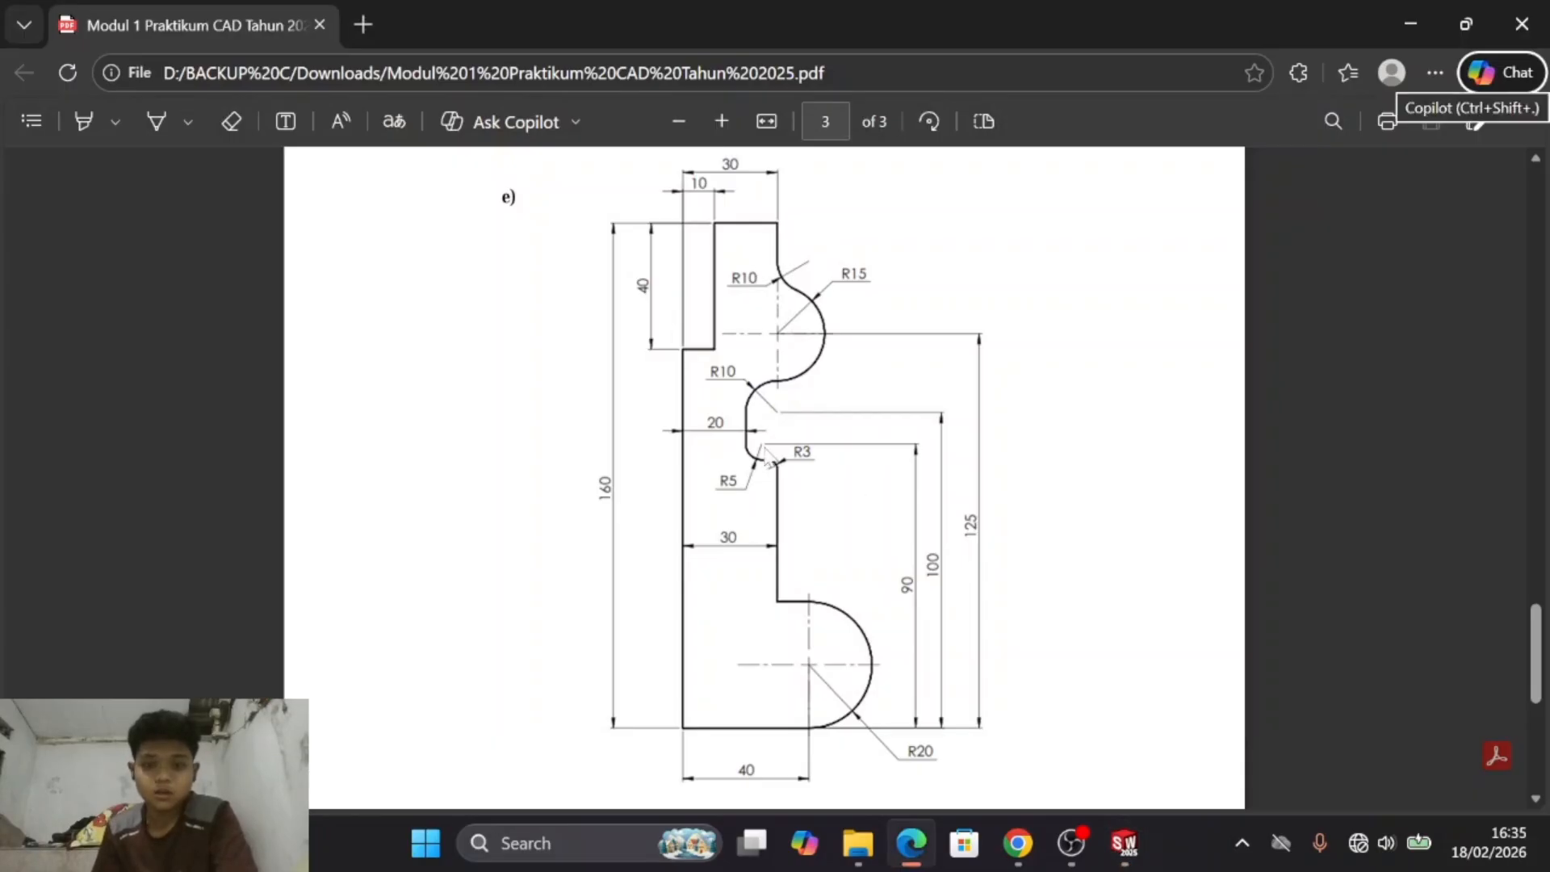
pyautogui.hotkey('alt', 'Tab')
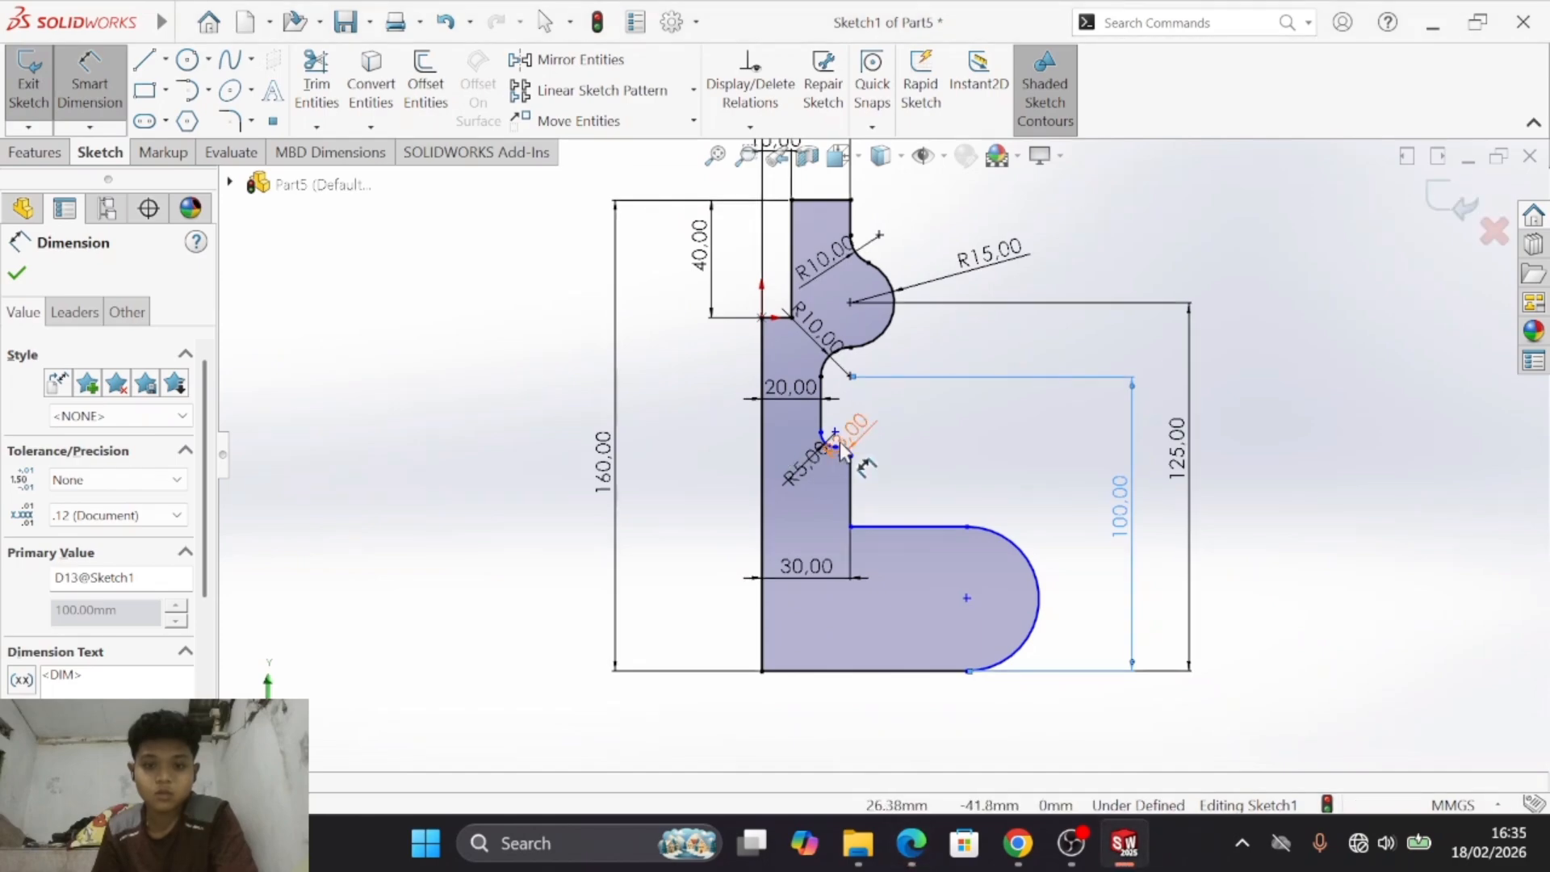
pyautogui.scroll(2, 851, 432)
pyautogui.scroll(-5, 928, 458)
pyautogui.click(914, 497)
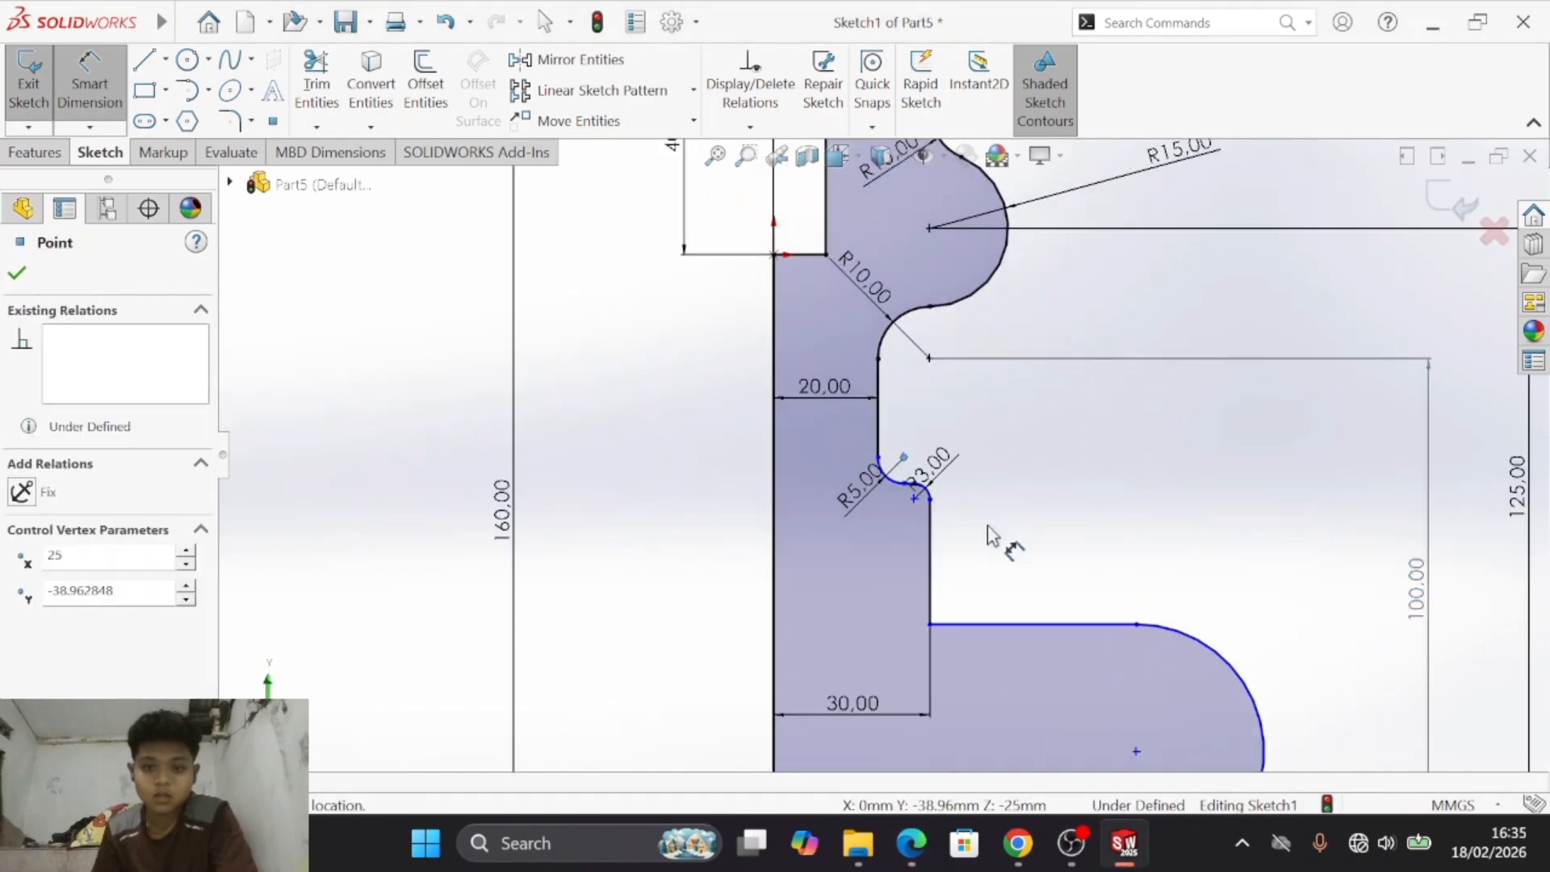
pyautogui.scroll(4, 996, 536)
pyautogui.click(937, 626)
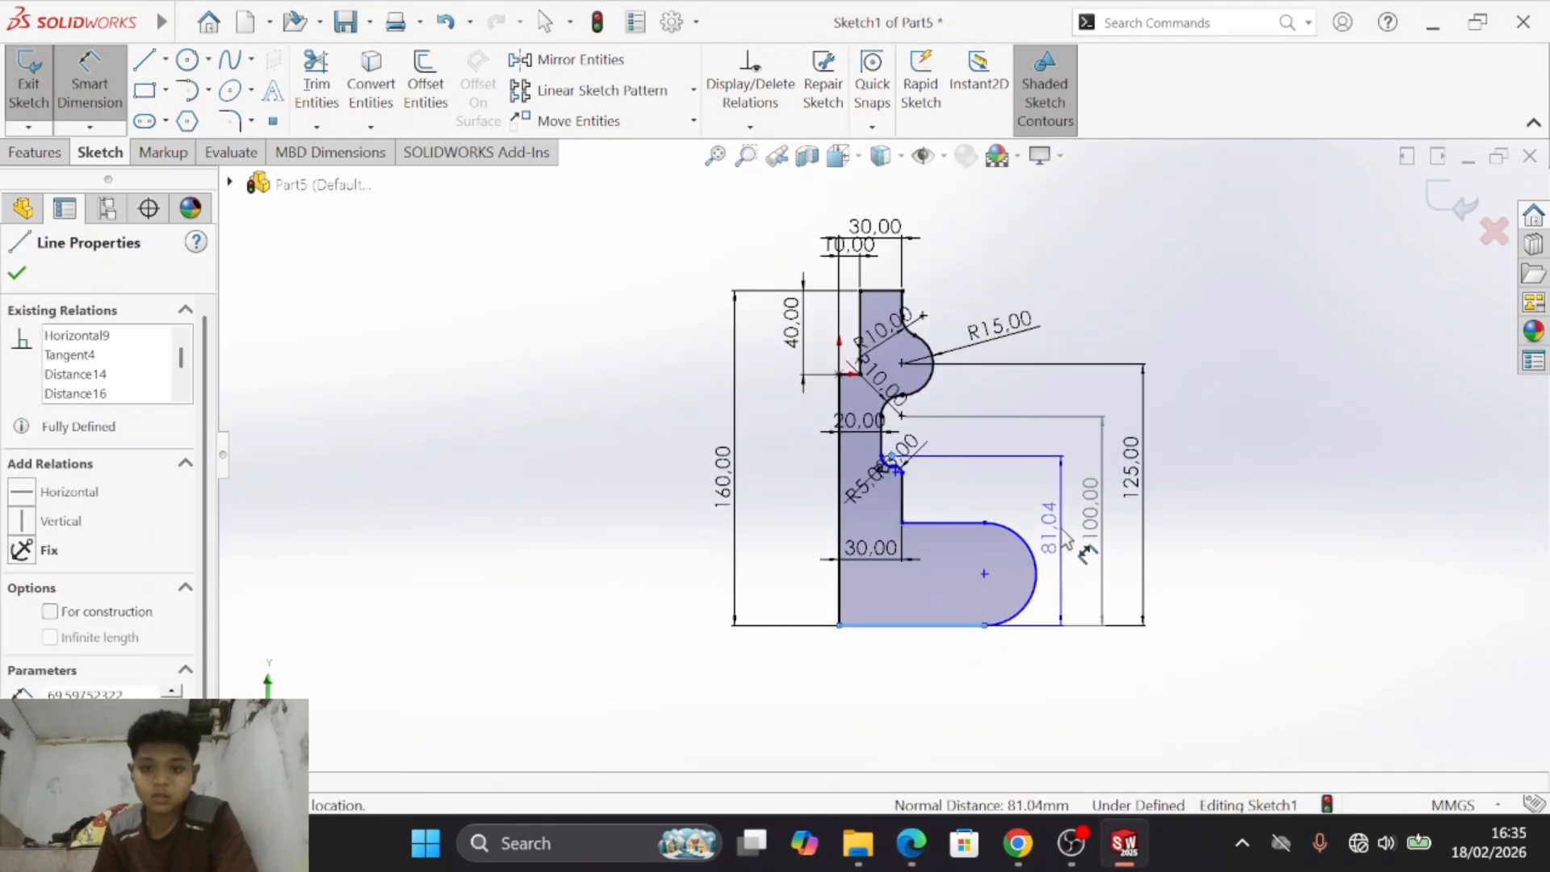
pyautogui.click(1069, 537)
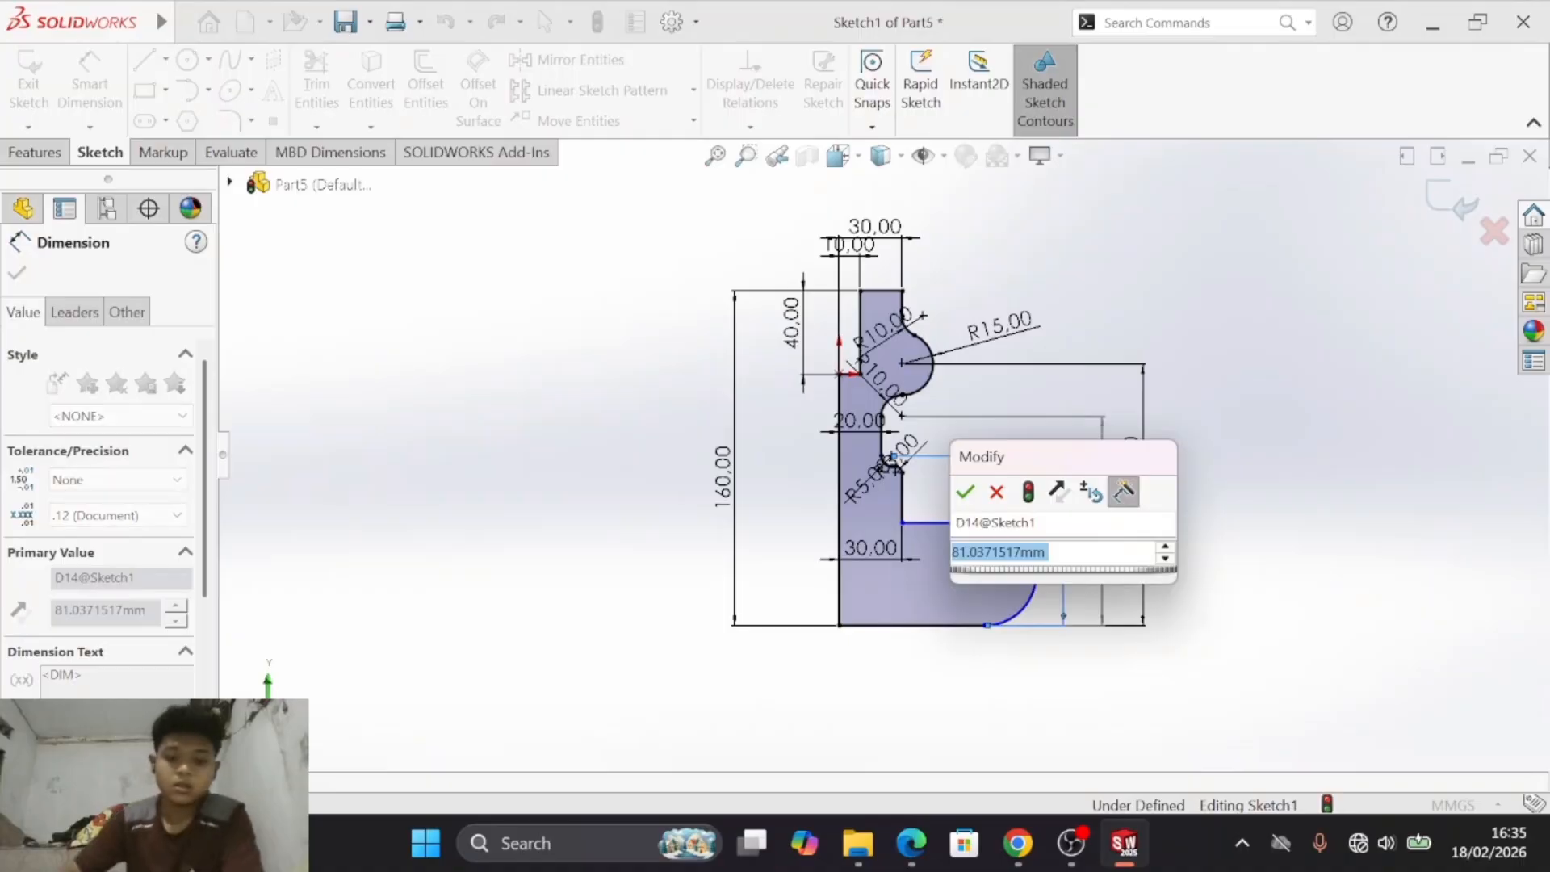
pyautogui.write('90')
pyautogui.press('Return')
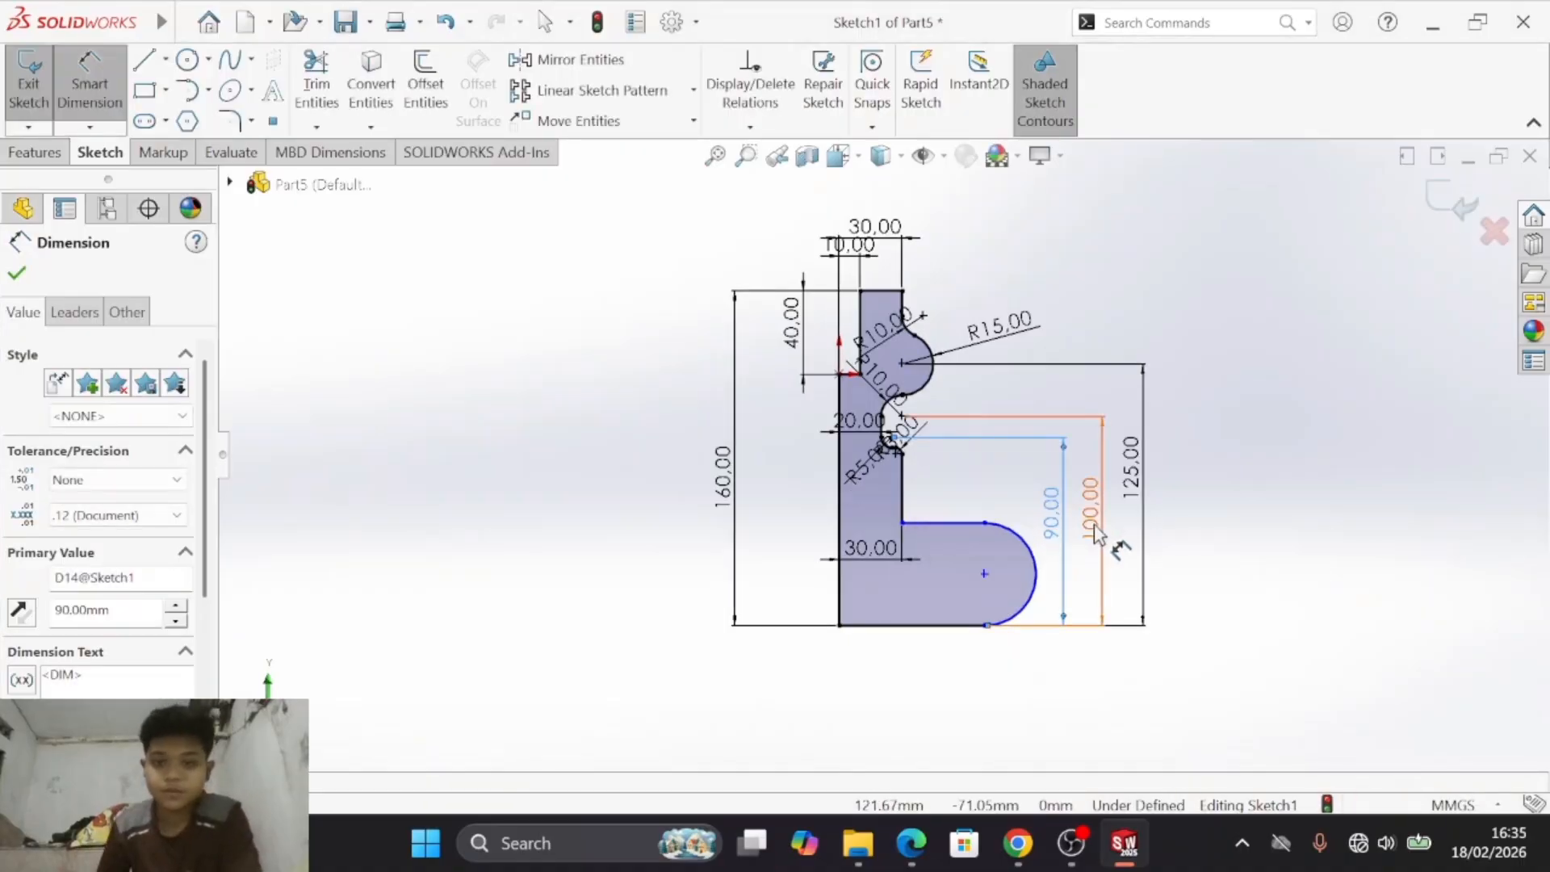
# - Following drawing e), set the radius of the large lower arc to 20 mm
pyautogui.scroll(-5, 906, 467)
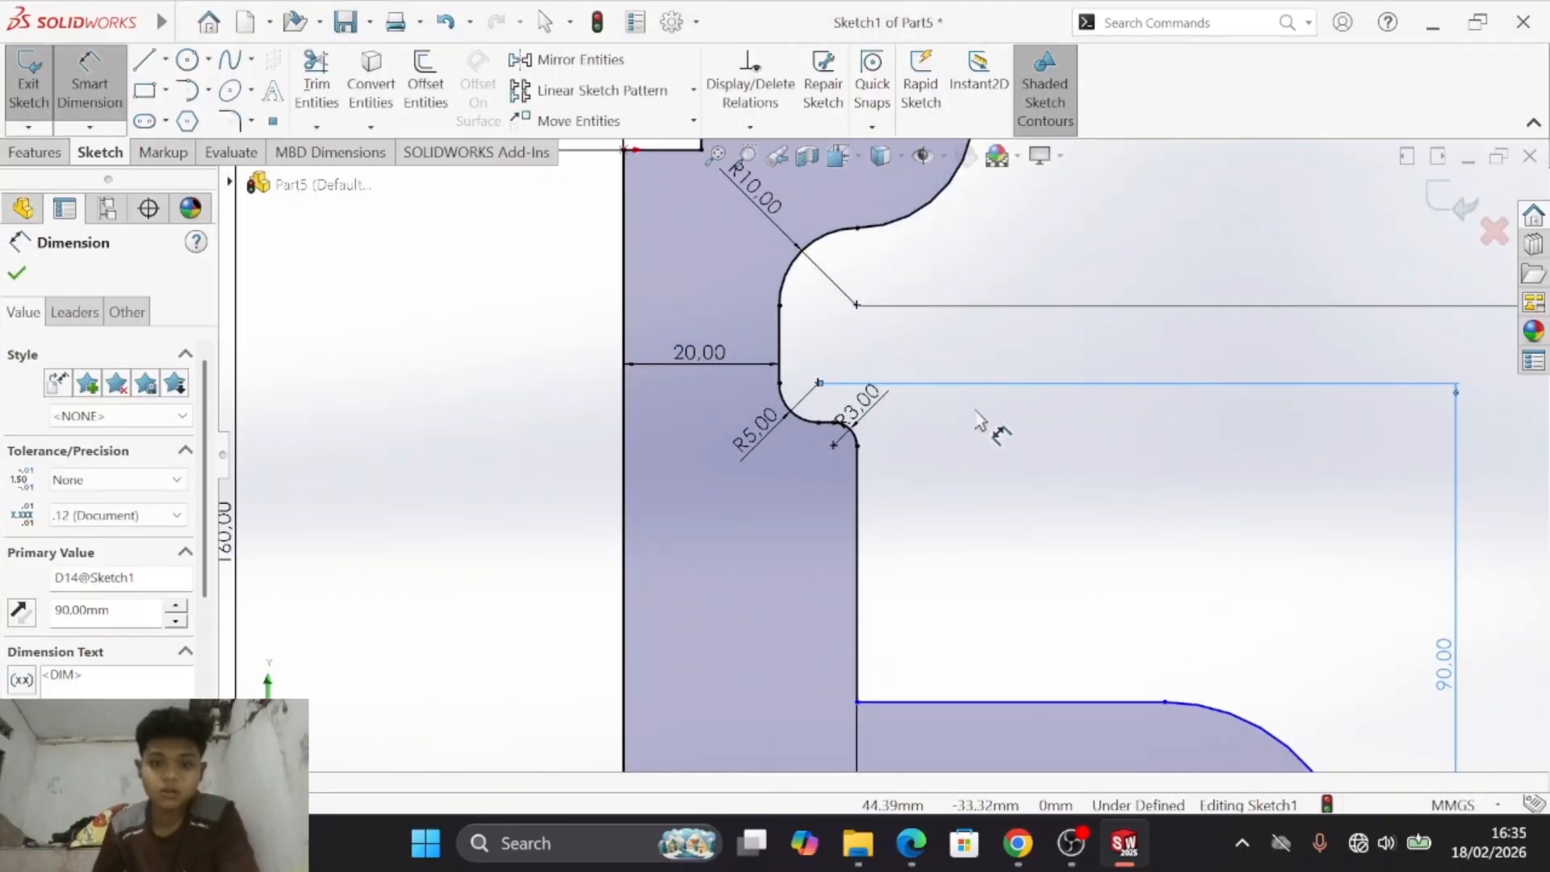
pyautogui.press('f')
pyautogui.hotkey('alt', 'Tab')
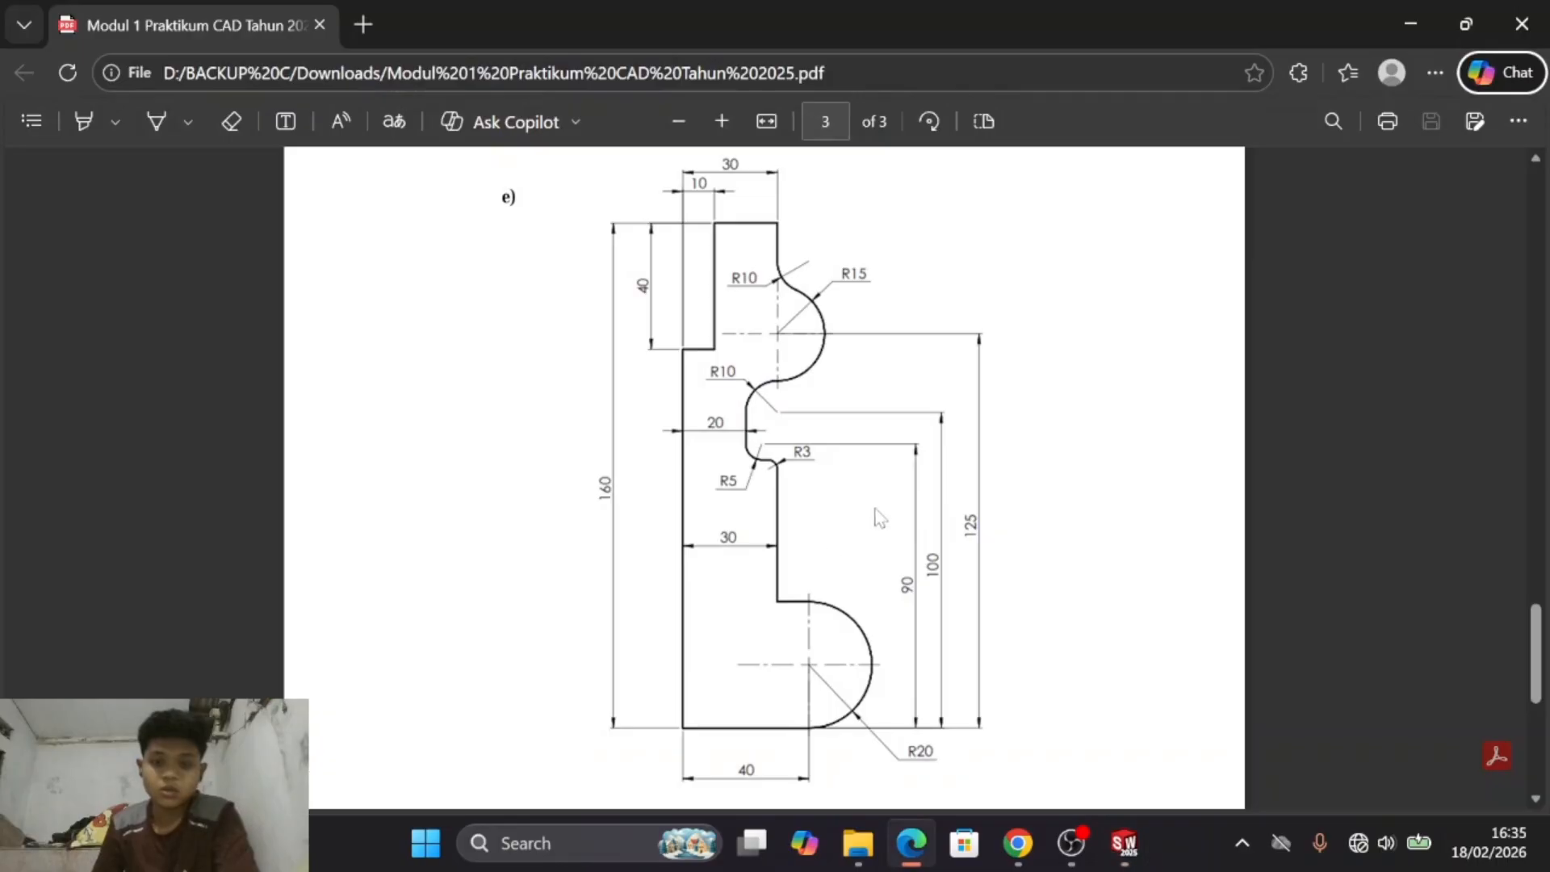
pyautogui.hotkey('alt', 'Tab')
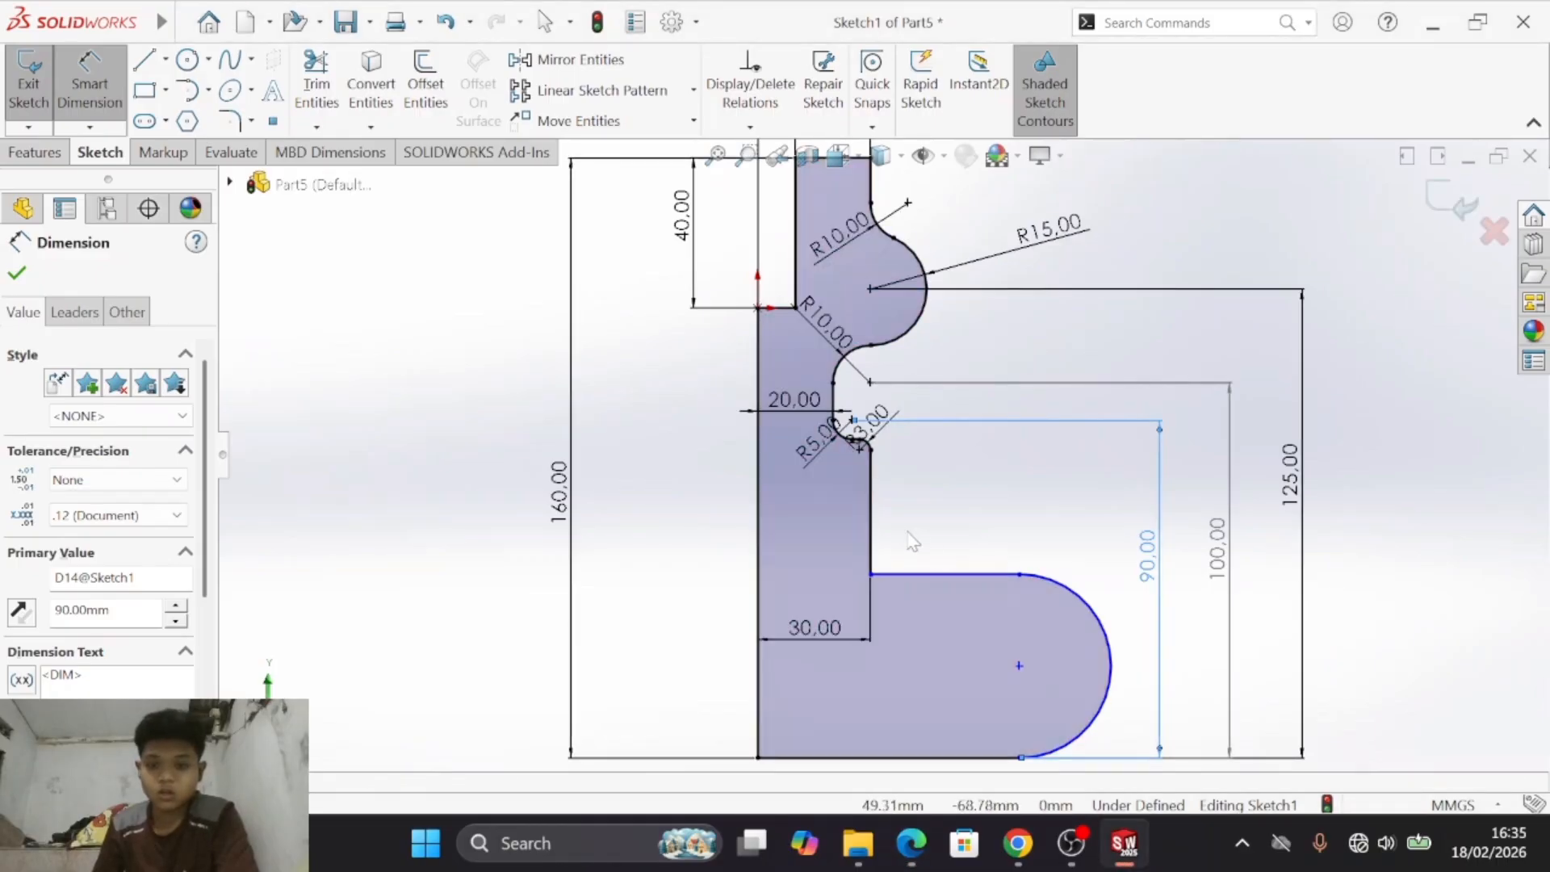
pyautogui.hotkey('alt', 'Tab')
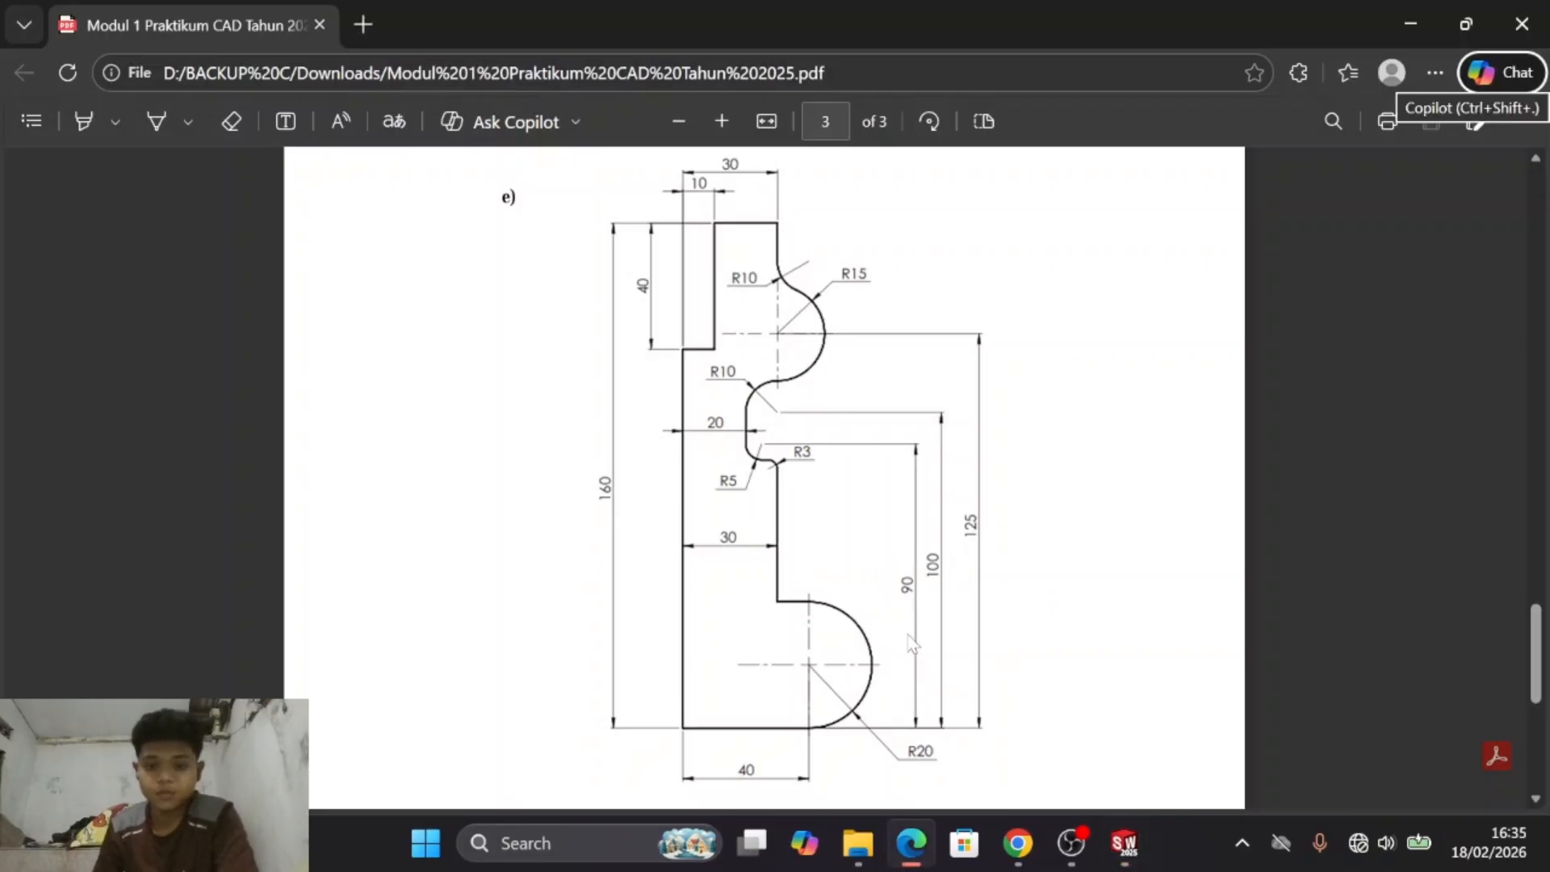
pyautogui.scroll(-1, 892, 646)
pyautogui.hotkey('alt', 'Tab')
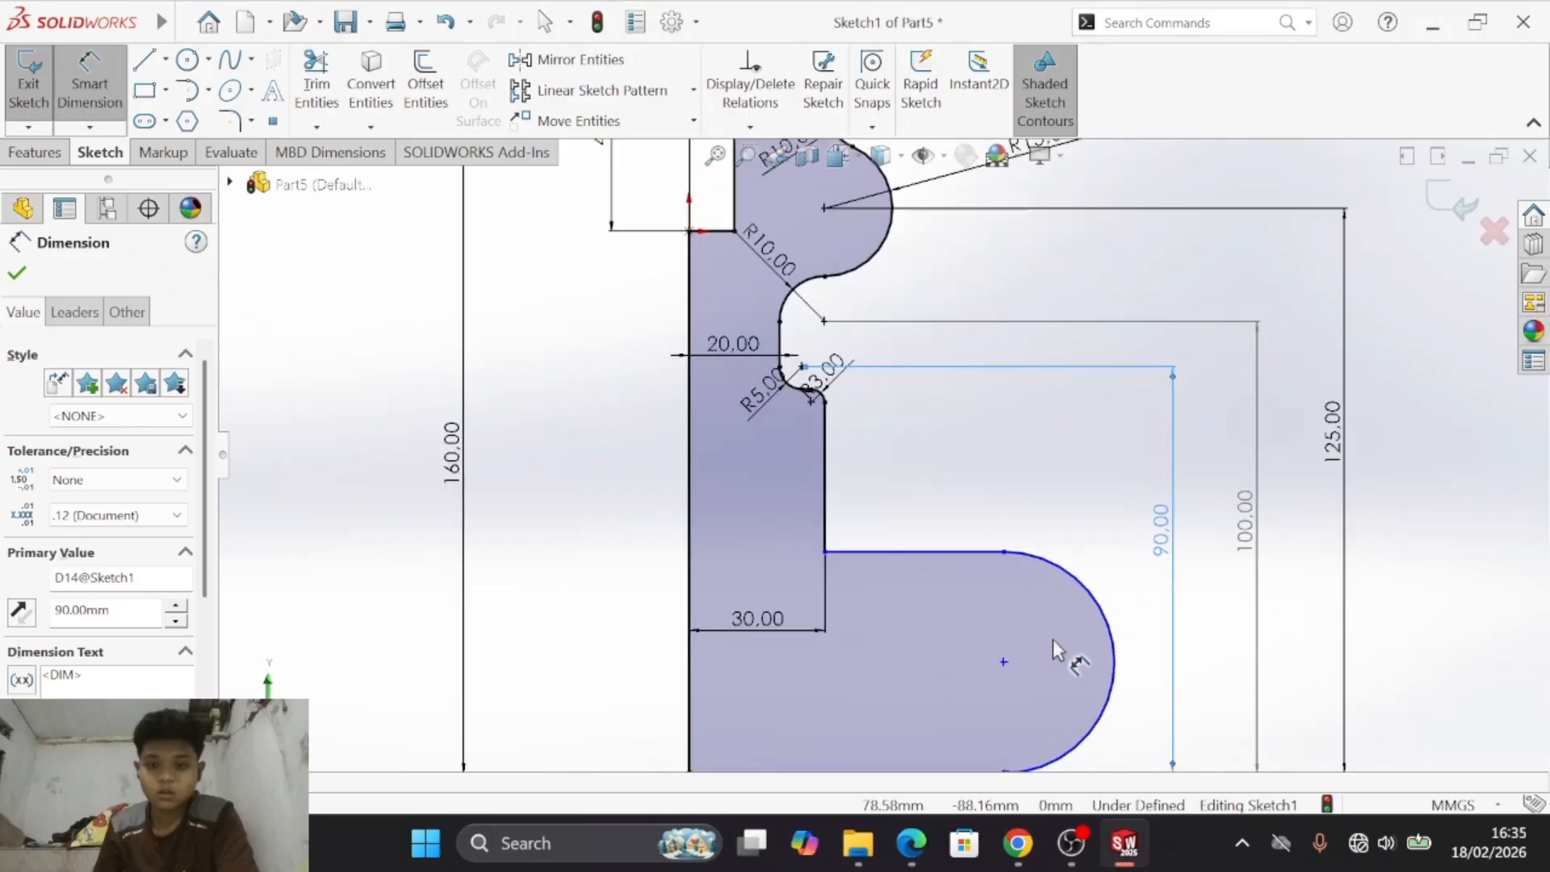
pyautogui.click(1005, 625)
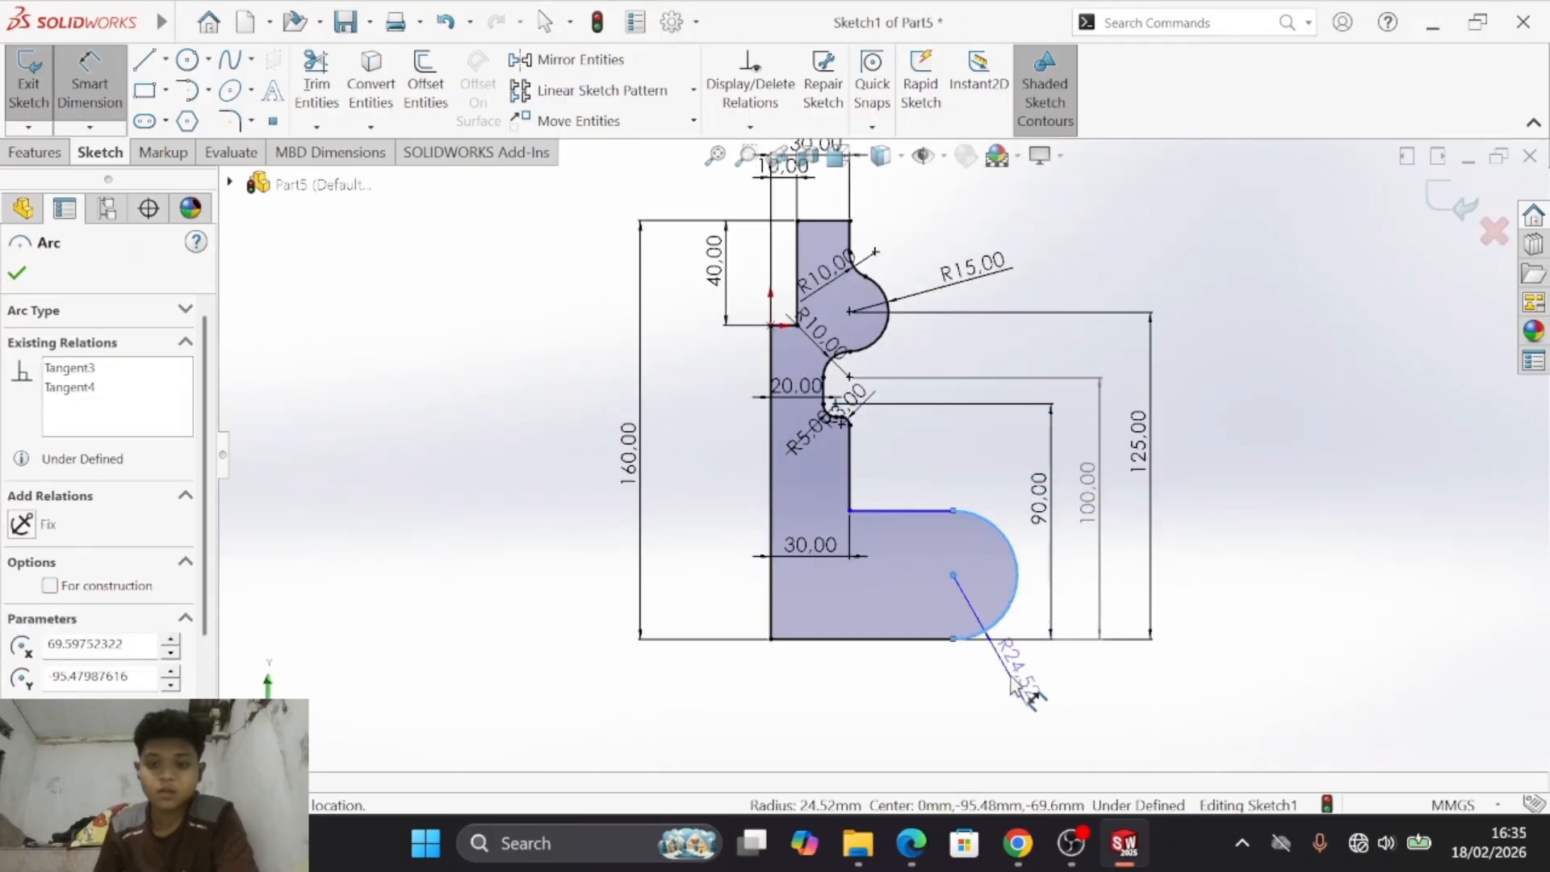
pyautogui.click(1036, 721)
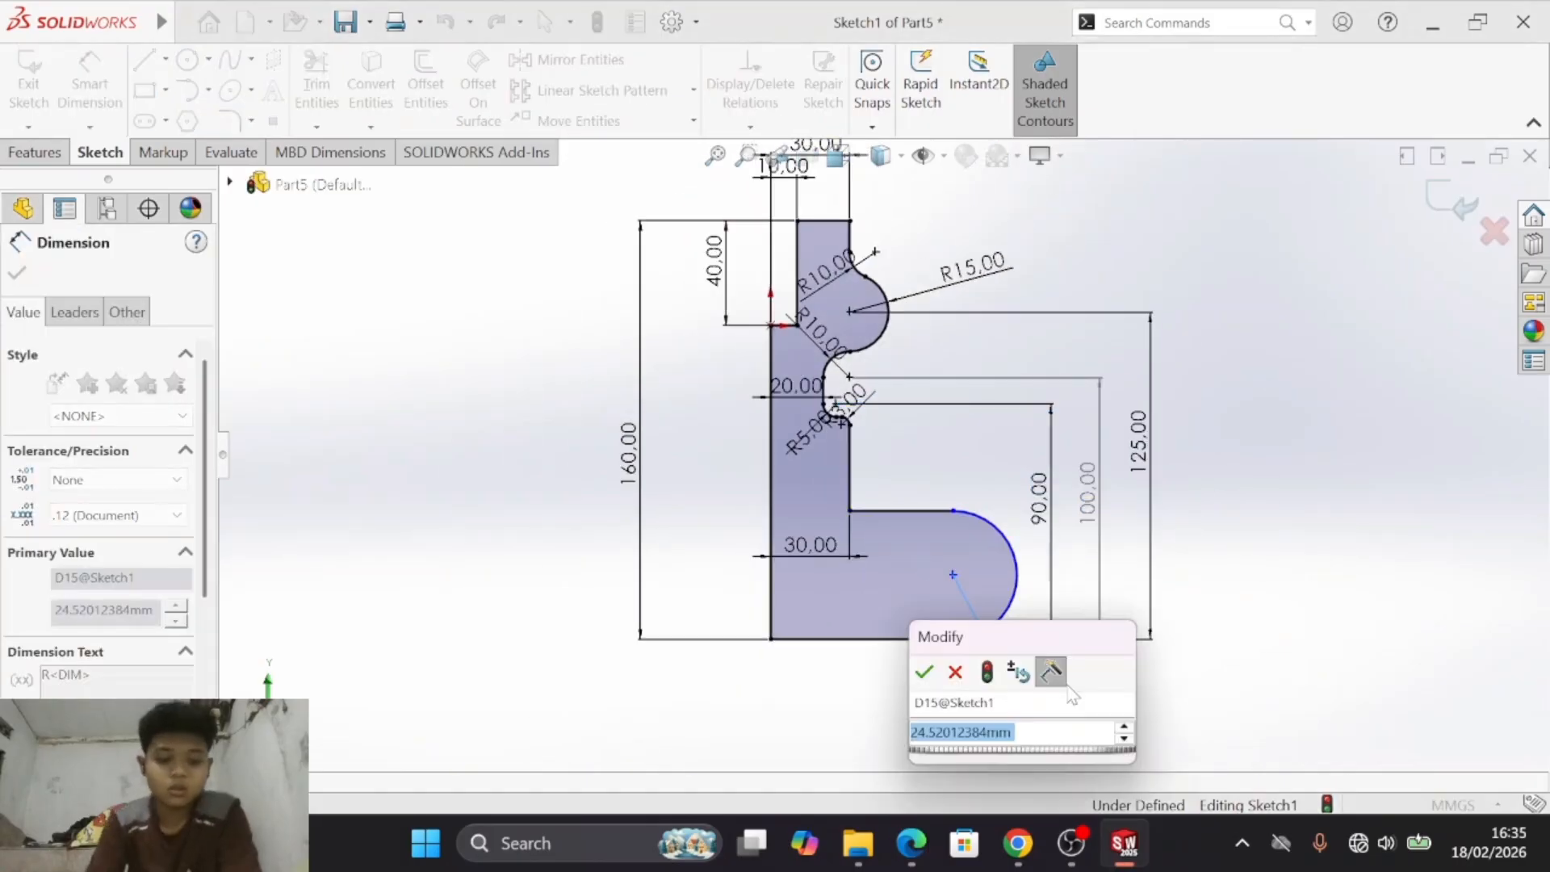
pyautogui.hotkey('alt', 'Tab')
pyautogui.hotkey('alt', 'Tab')
pyautogui.write('20')
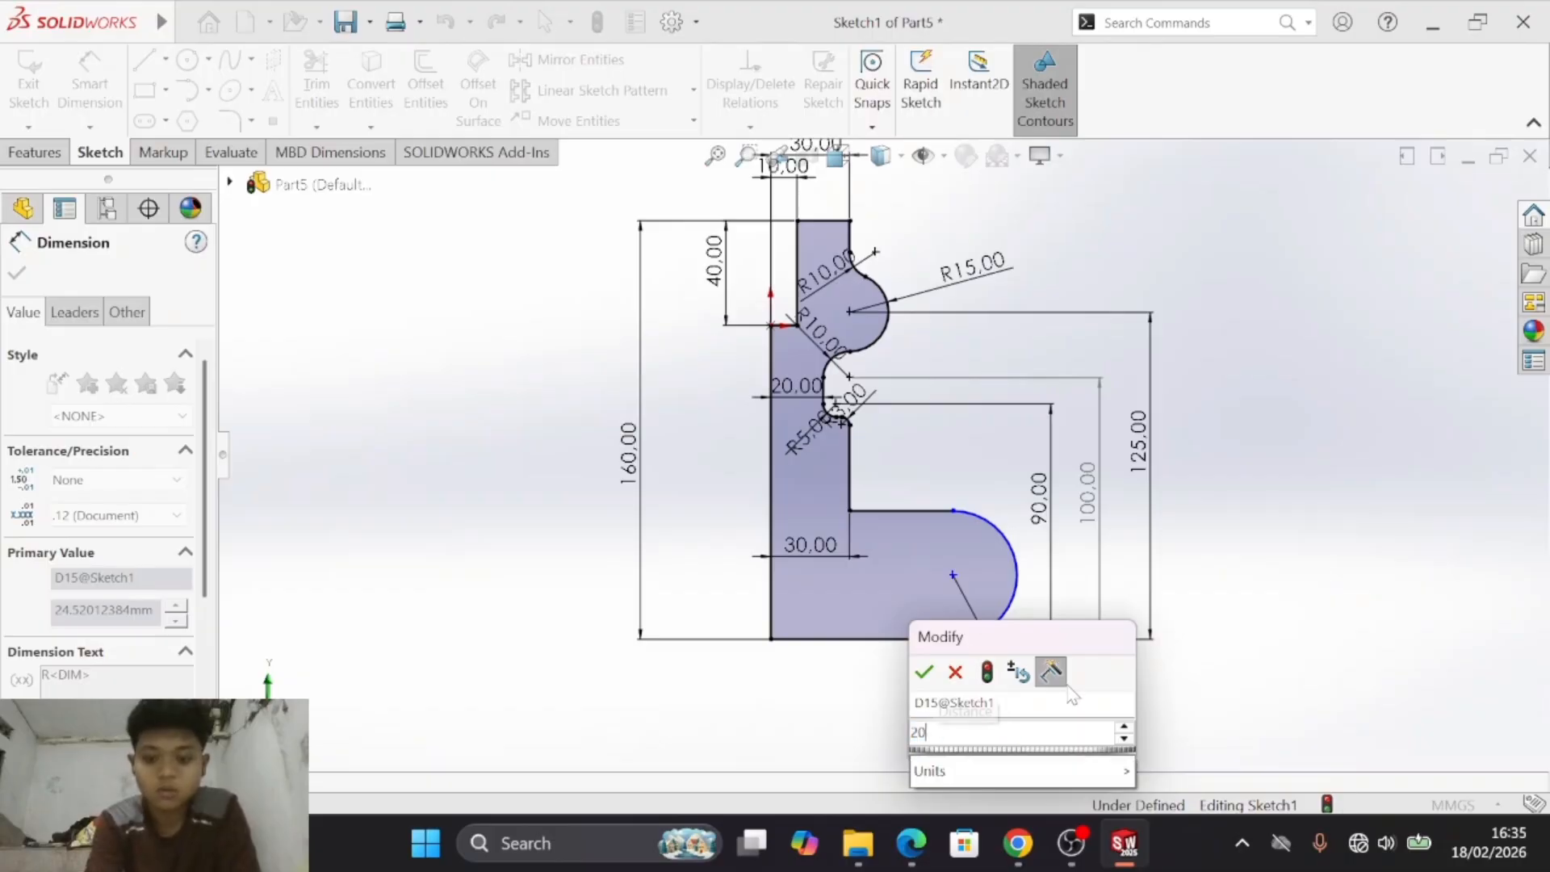
pyautogui.press('Return')
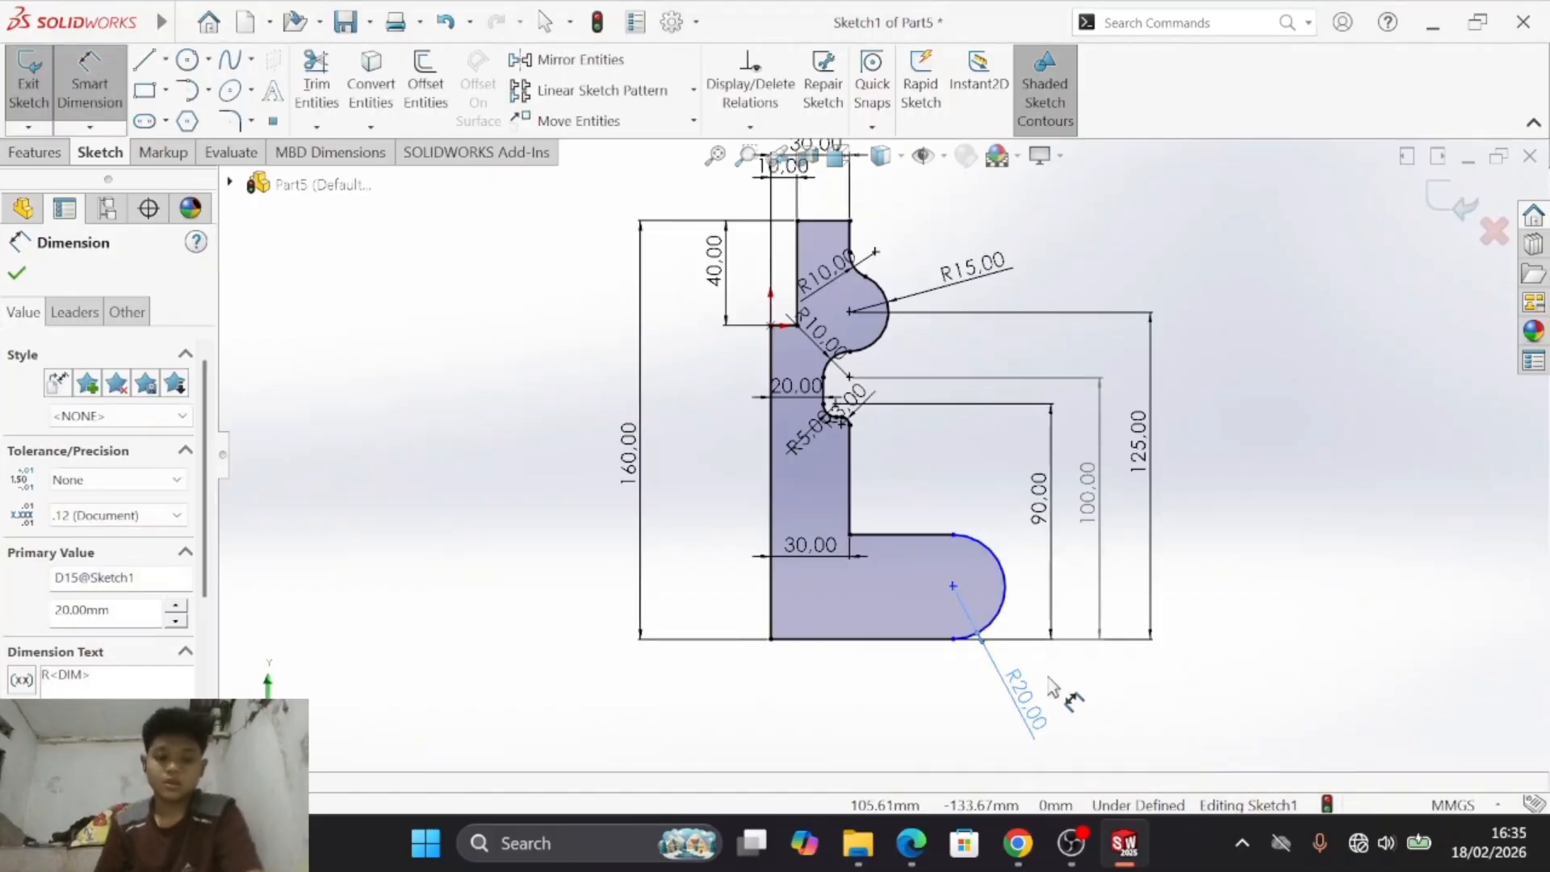
# - Following drawing e), dimension the centre of the lower arc 40 mm horizontally from the long vertical edge
pyautogui.hotkey('alt', 'Tab')
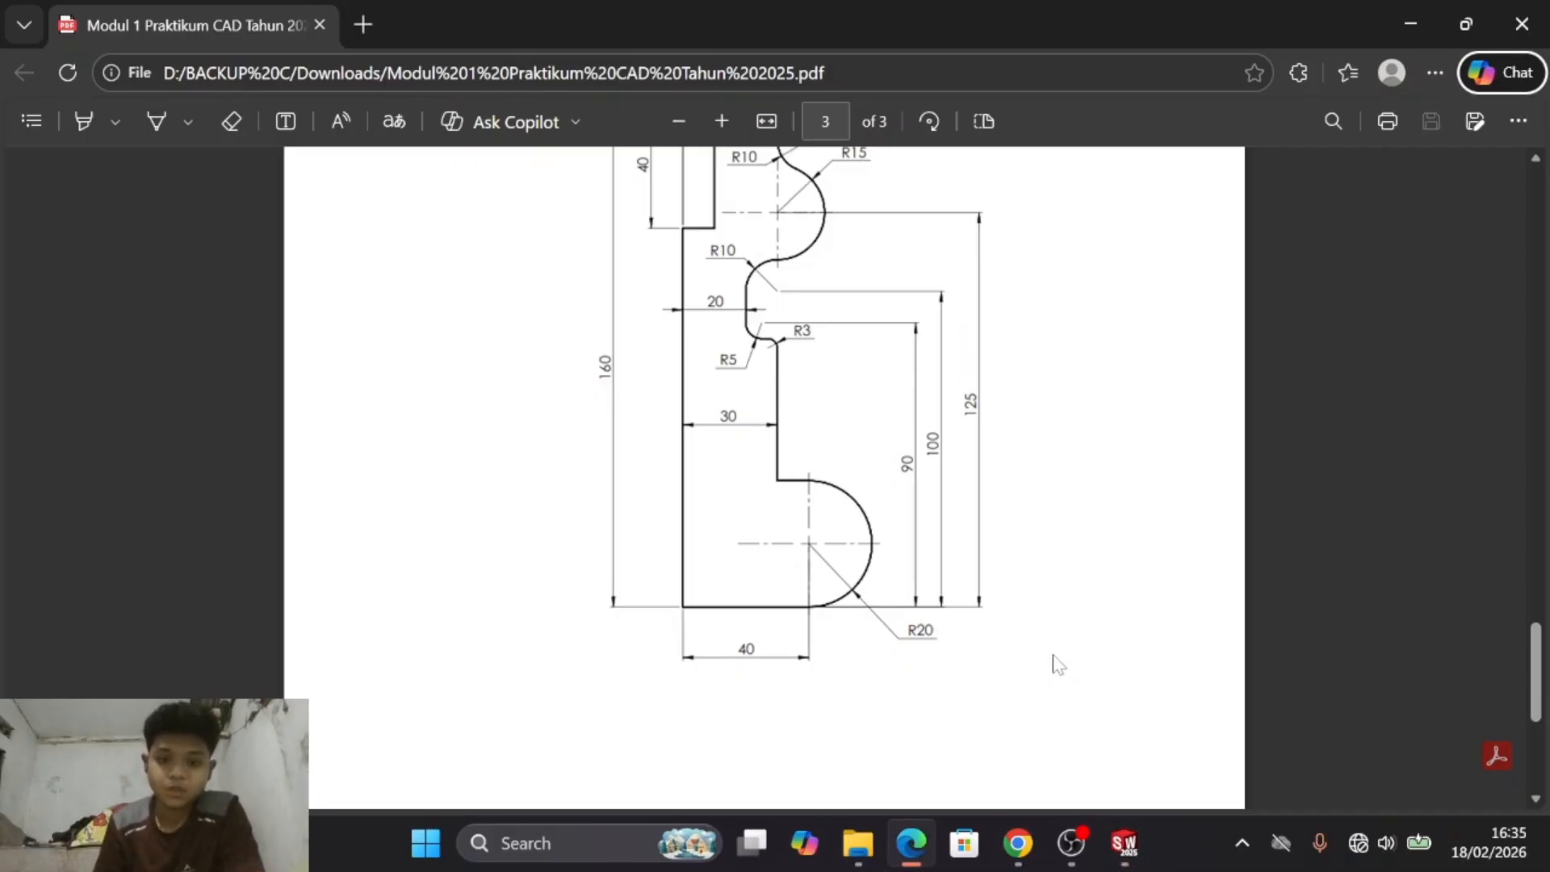
pyautogui.hotkey('alt', 'Tab')
pyautogui.click(772, 597)
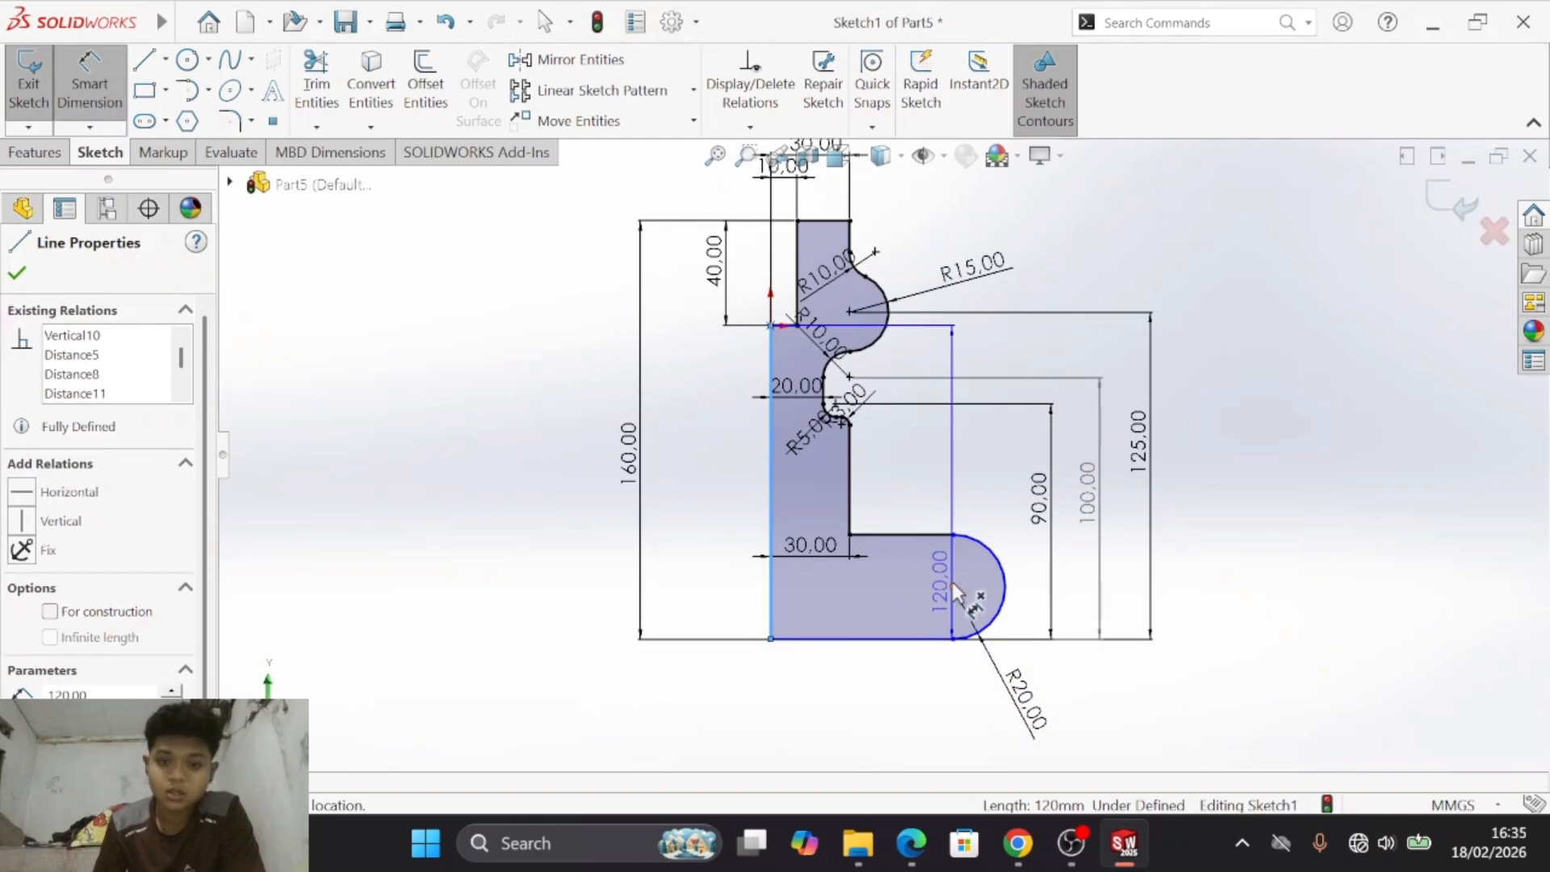
pyautogui.click(954, 586)
pyautogui.click(862, 730)
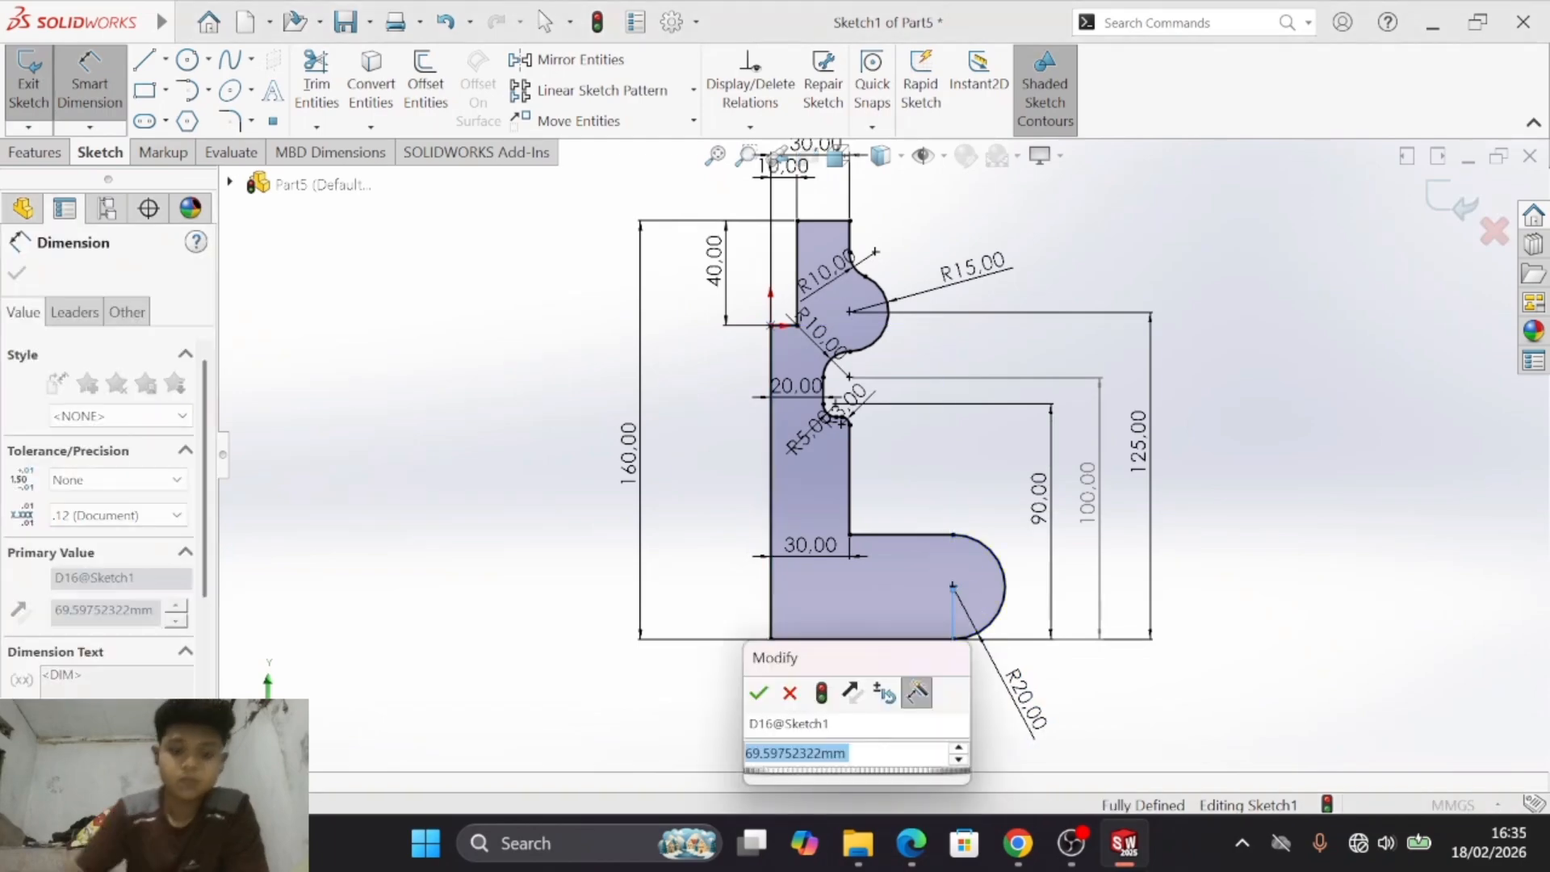
pyautogui.write('40')
pyautogui.press('Return')
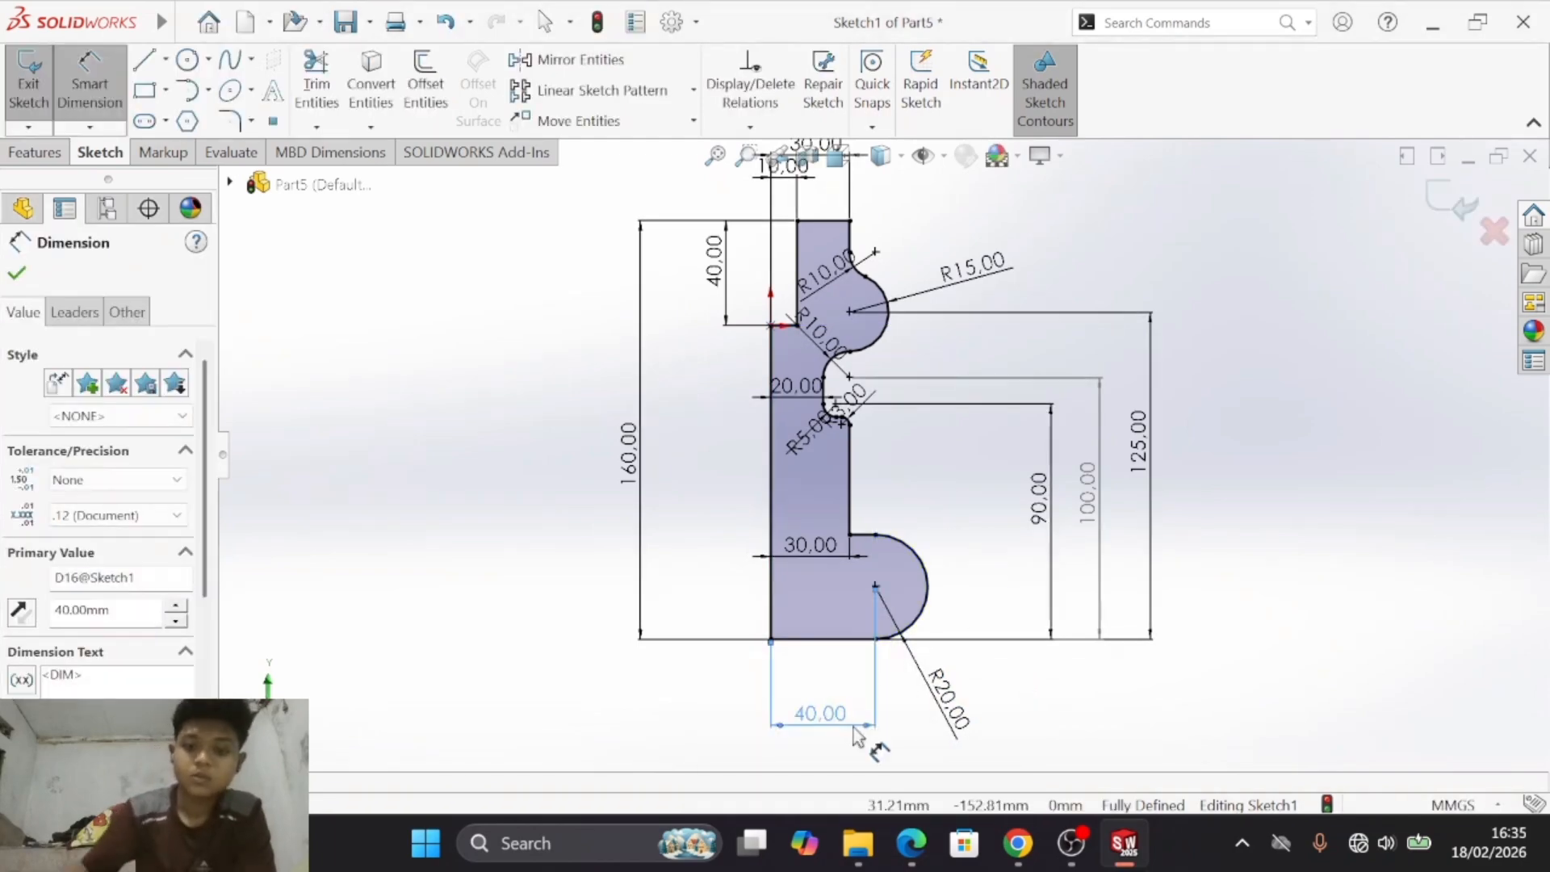
pyautogui.click(944, 484)
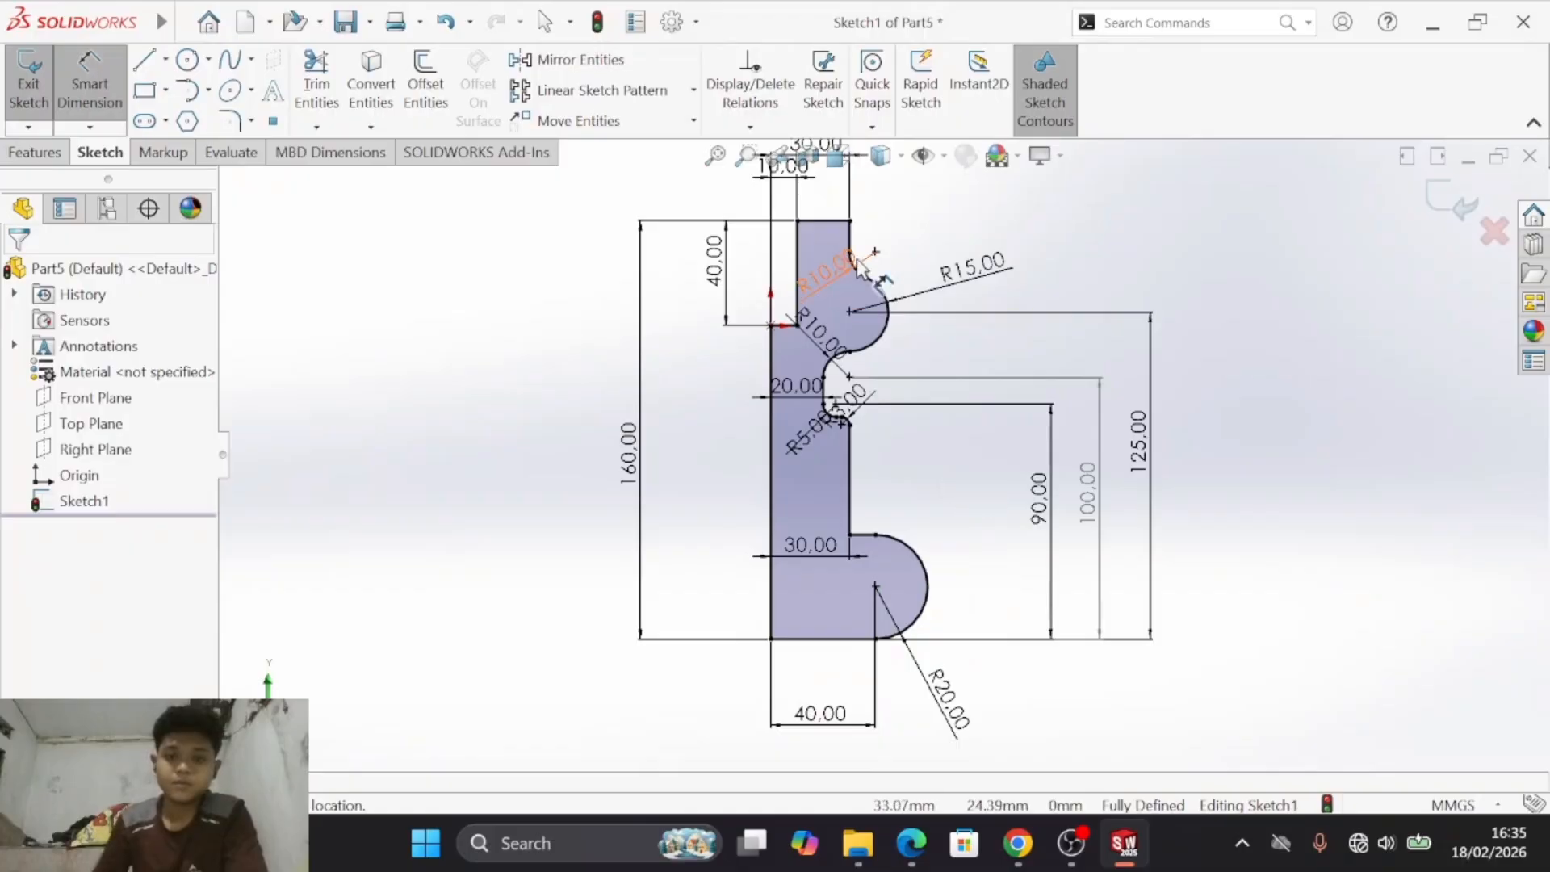
# - Move the 90 mm, 100 mm and 125 mm vertical dimensions closer to the profile, spaced side by side as in drawing e)
pyautogui.click(715, 155)
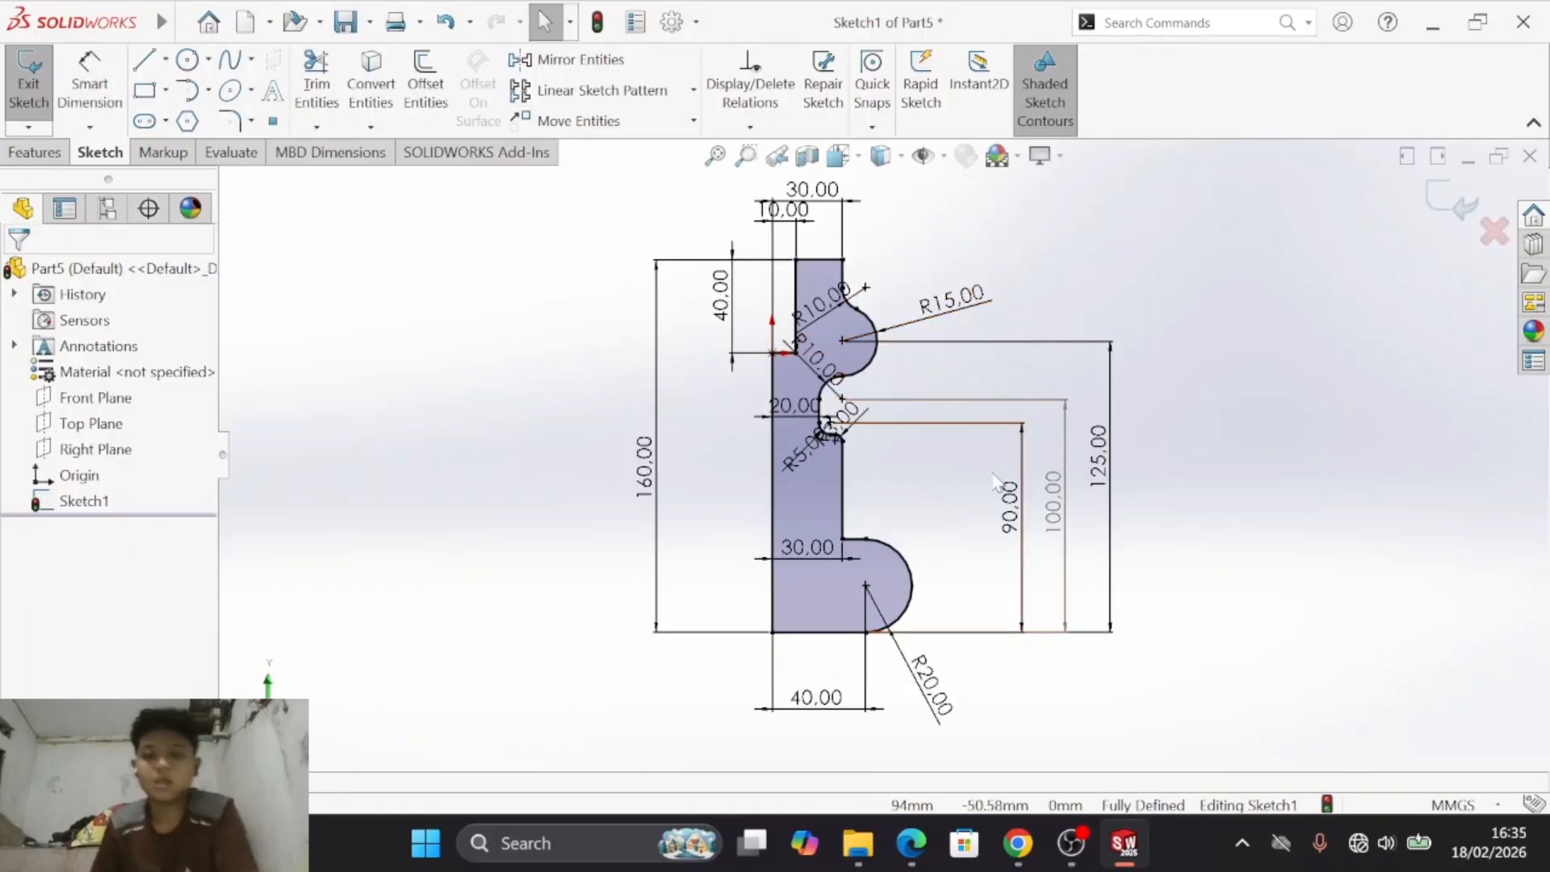
pyautogui.hotkey('alt', 'Tab')
pyautogui.hotkey('alt', 'Tab')
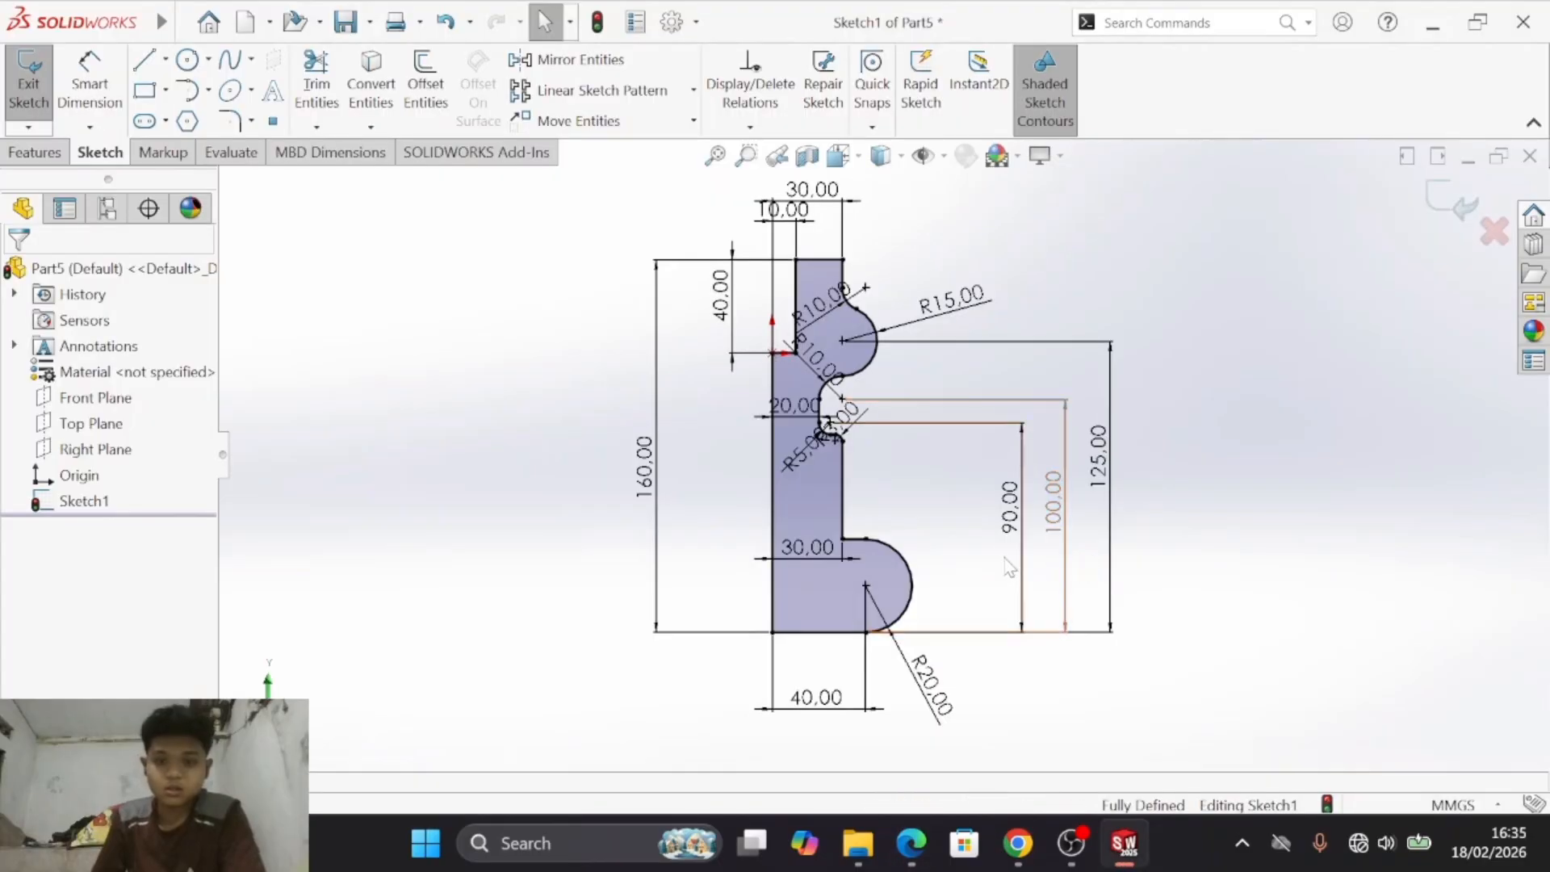
pyautogui.click(1078, 532)
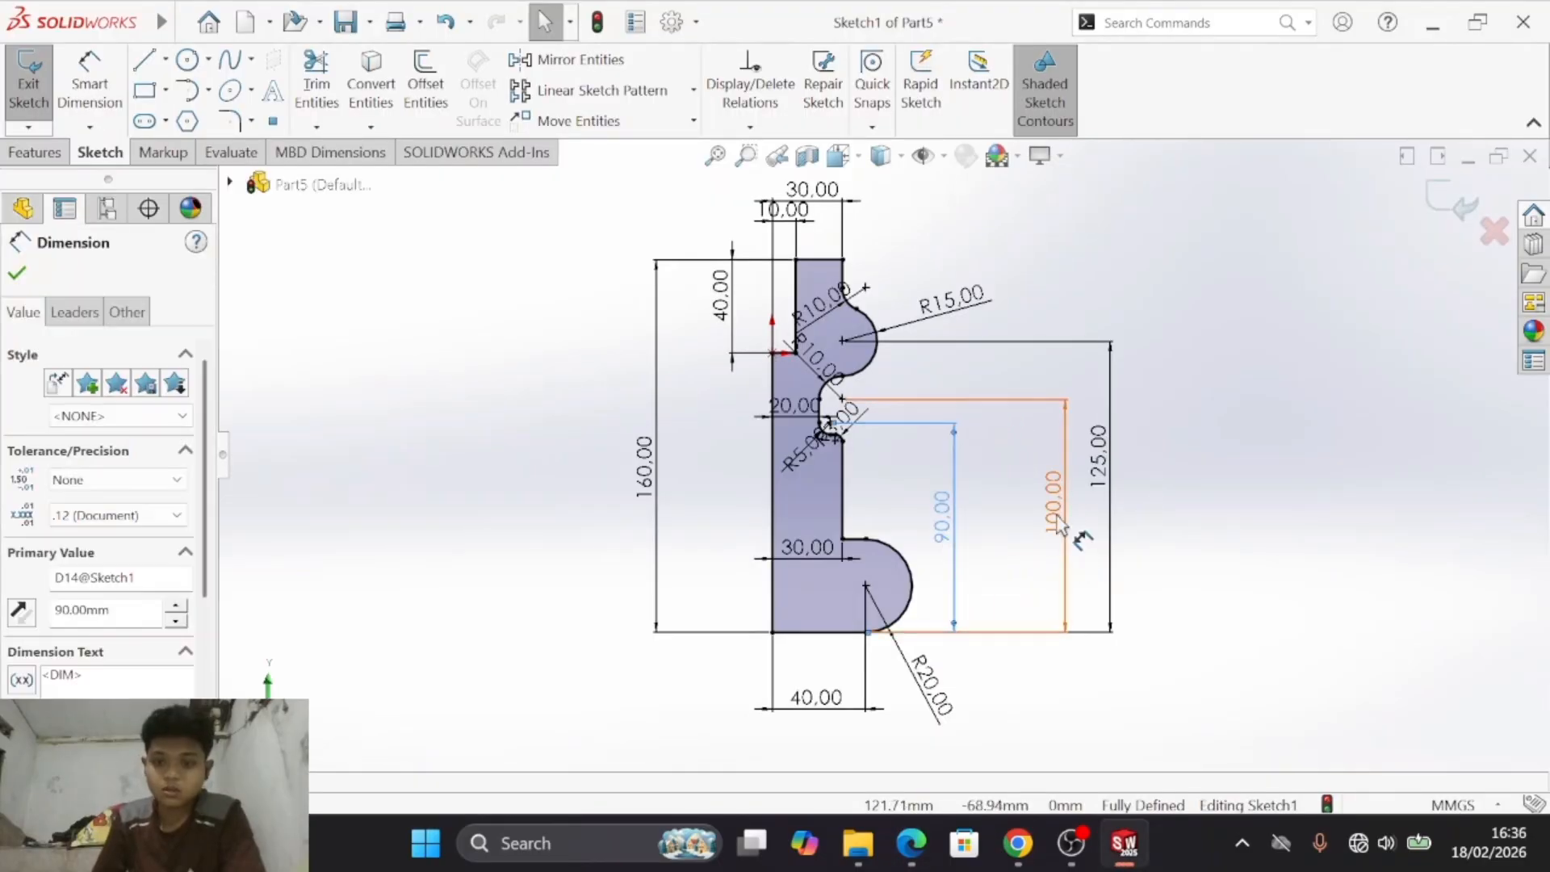
pyautogui.moveTo(1078, 533); pyautogui.dragTo(1001, 533)
pyautogui.moveTo(1106, 483)
pyautogui.mouseDown()
pyautogui.moveTo(1021, 482)
pyautogui.moveTo(1049, 484)
pyautogui.mouseUp()
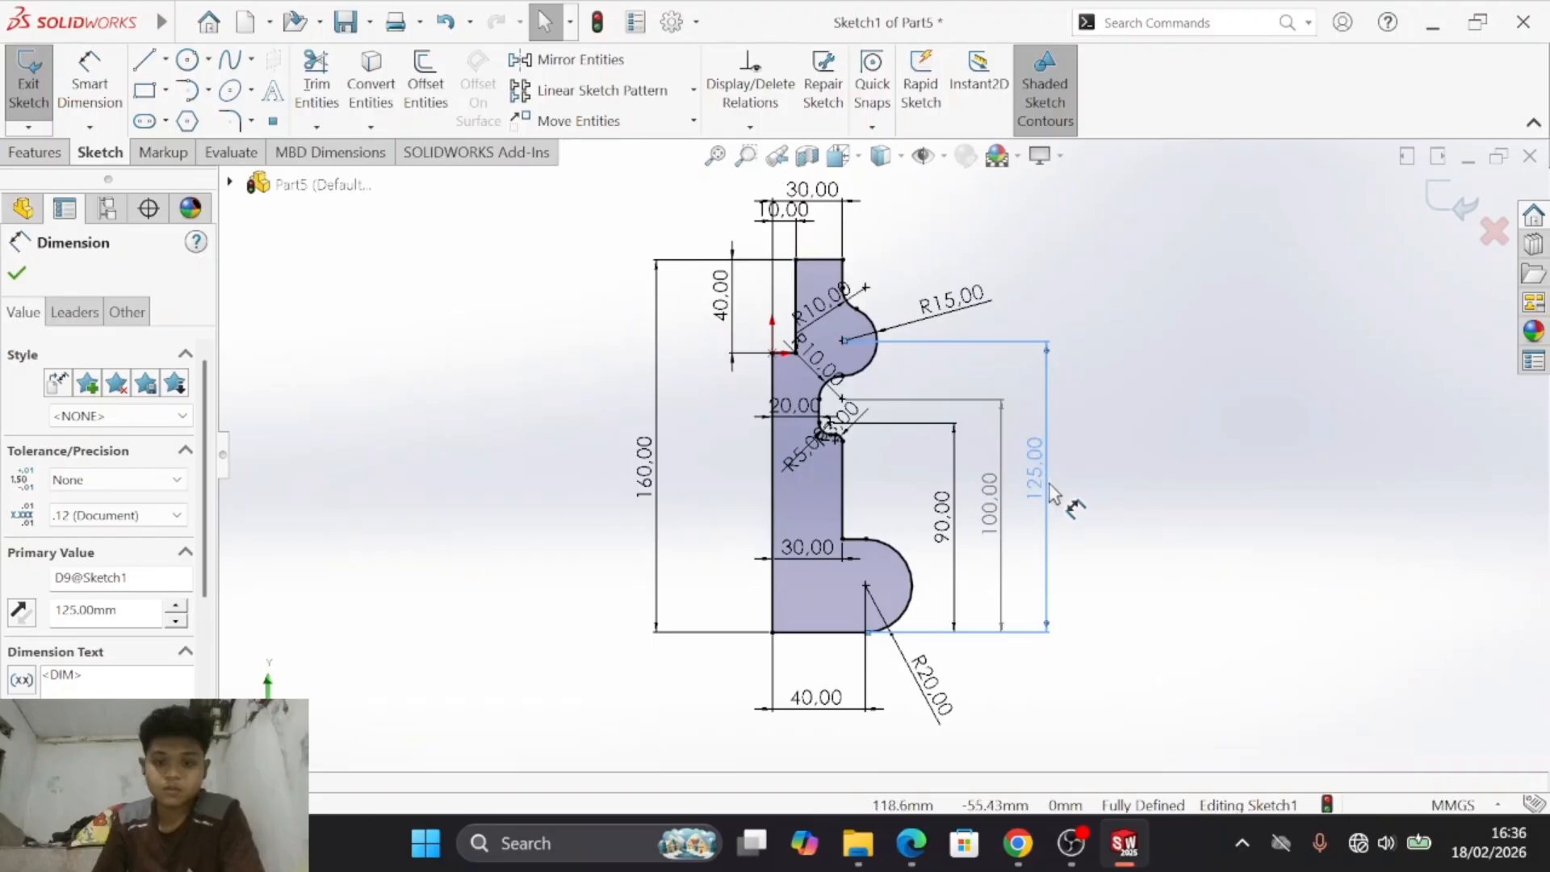
pyautogui.hotkey('alt', 'Tab')
# - Move the 160 mm height dimension closer to the profile and the 10 mm dimension nearer the top edge
pyautogui.hotkey('alt', 'Tab')
pyautogui.moveTo(645, 459); pyautogui.dragTo(673, 472)
pyautogui.hotkey('alt', 'Tab')
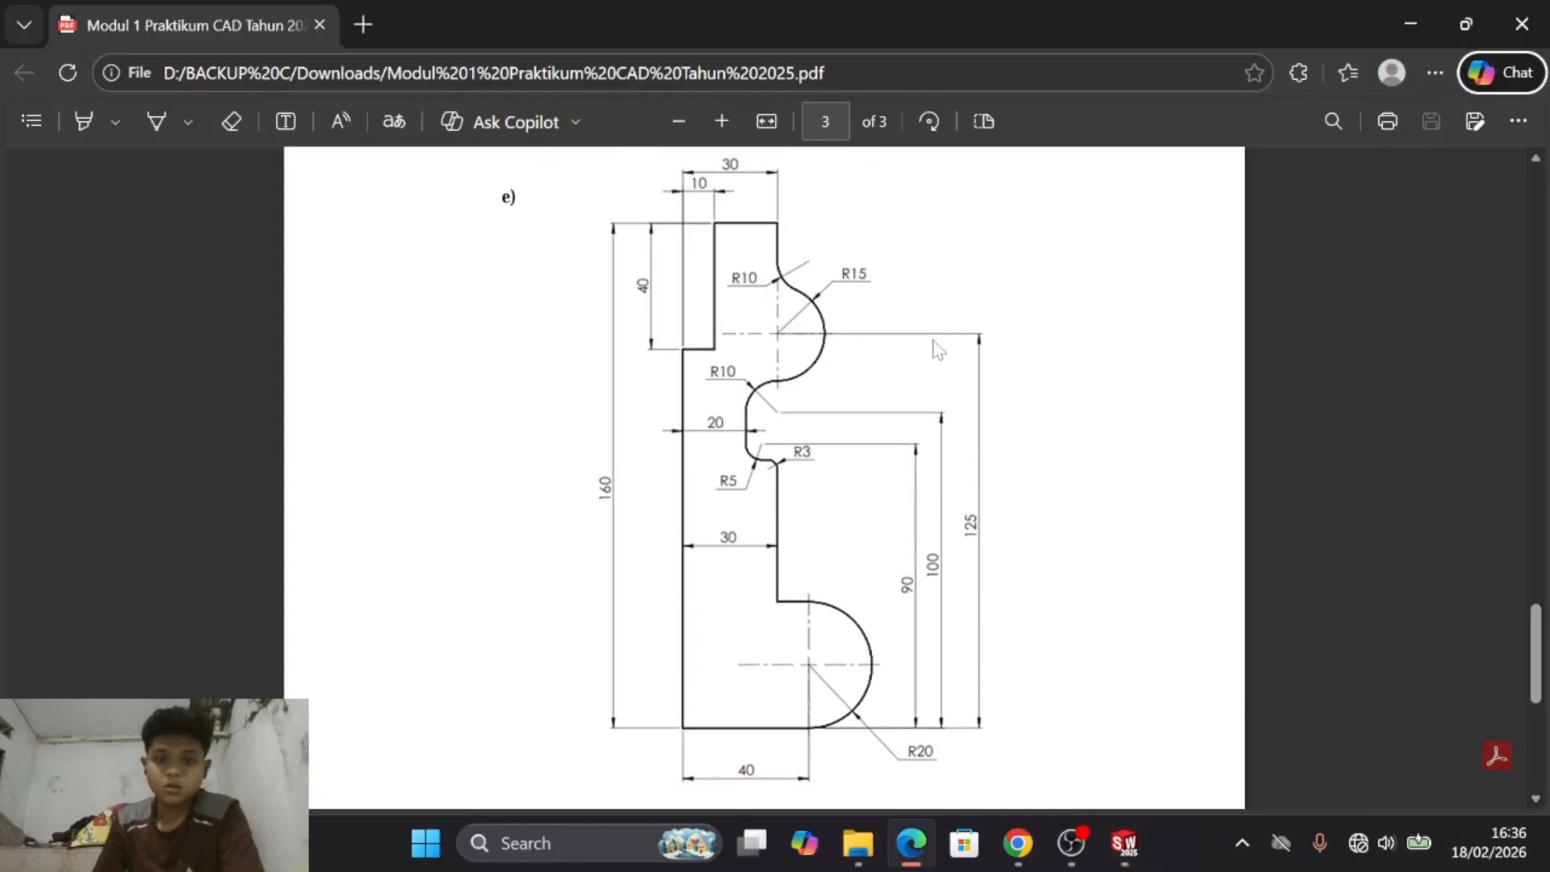
pyautogui.hotkey('alt', 'Tab')
pyautogui.moveTo(803, 261); pyautogui.dragTo(804, 264)
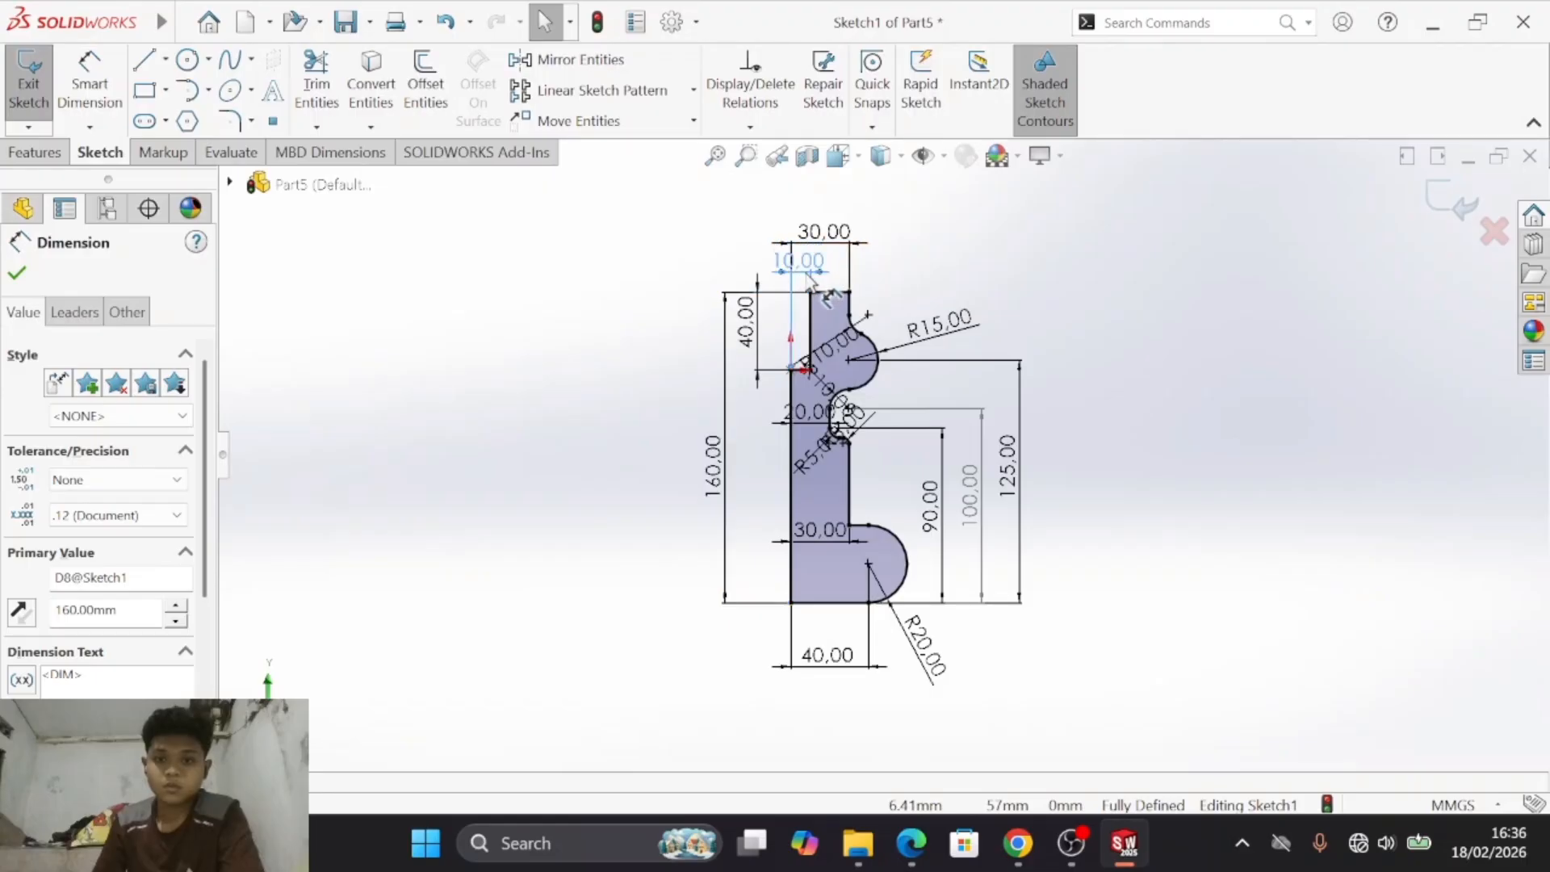
# - Compare the upper part of the sketch with drawing e), checking the top step's dimensions and the radii of the bulge and fillets
pyautogui.scroll(4, 863, 323)
pyautogui.scroll(-9, 863, 327)
pyautogui.scroll(4, 936, 601)
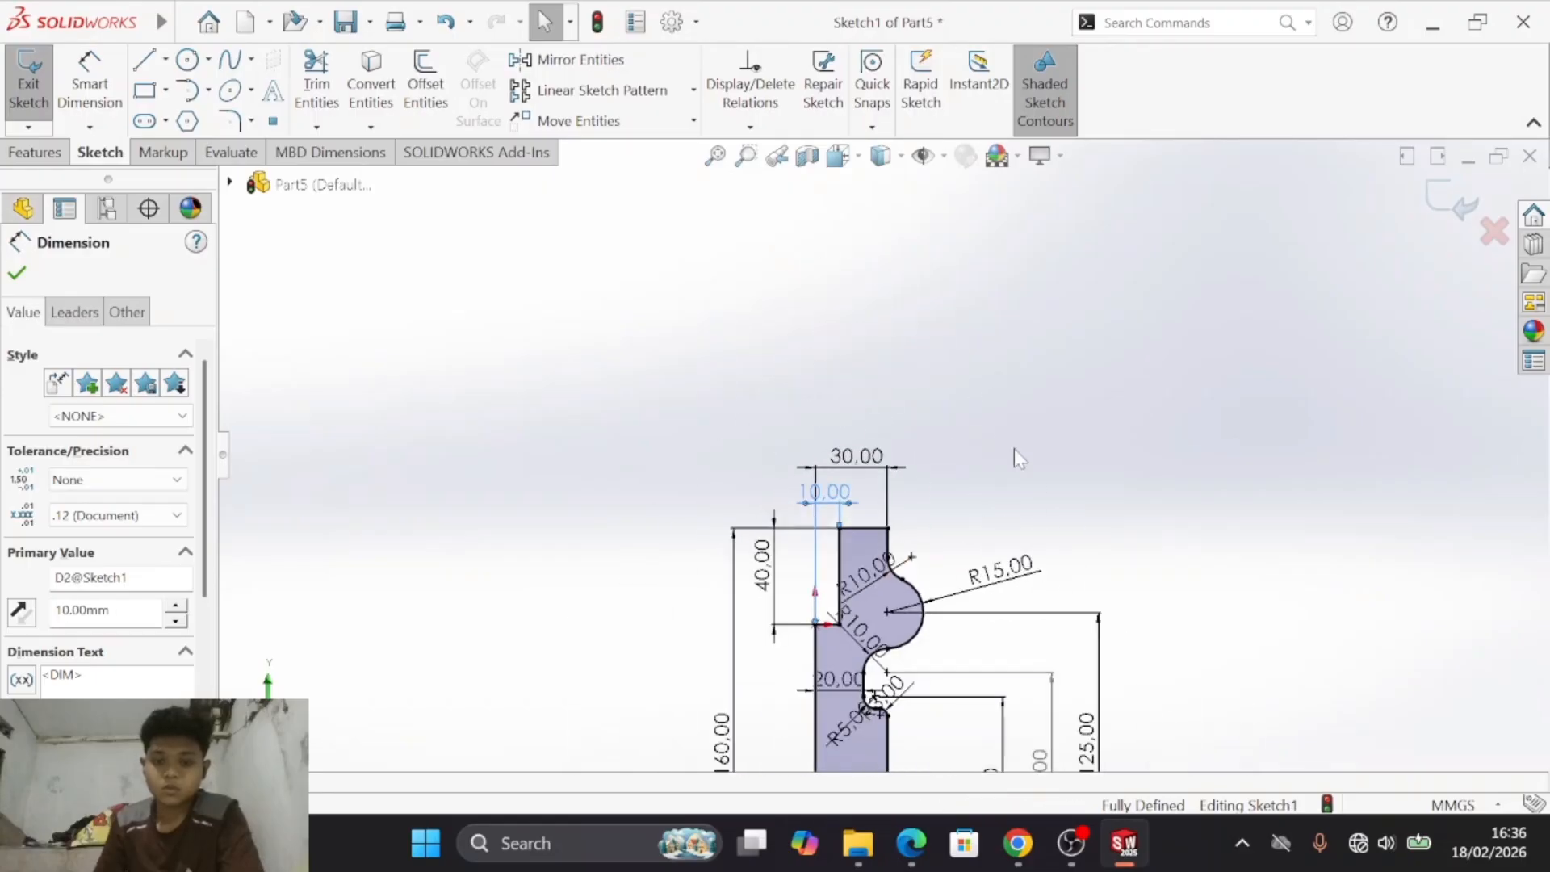
pyautogui.press('s')
pyautogui.click(1133, 471)
pyautogui.moveTo(1014, 507); pyautogui.dragTo(1028, 350)
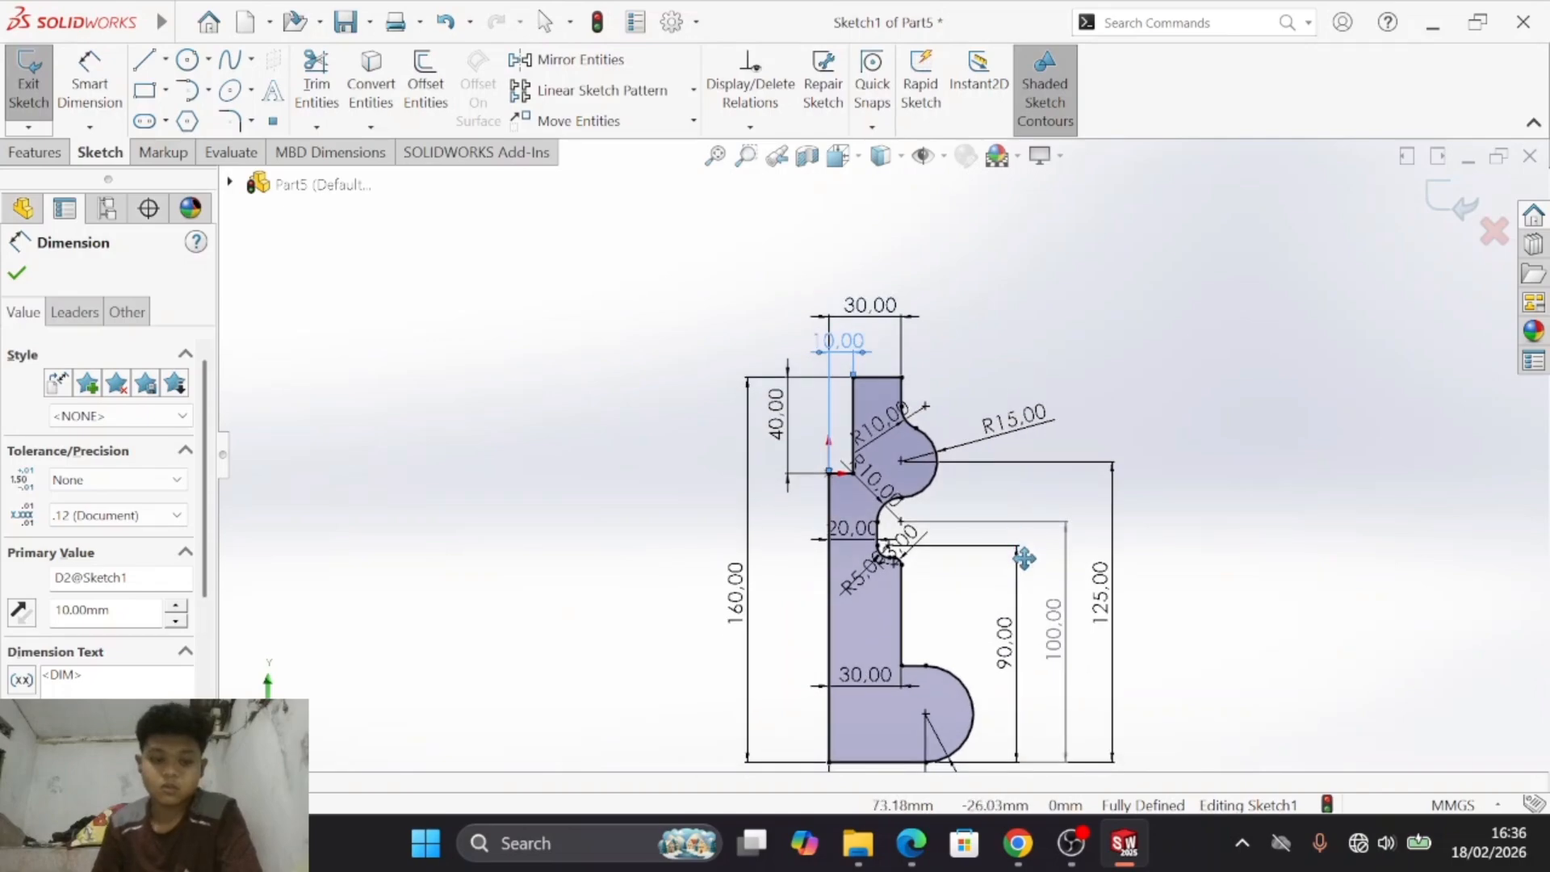
pyautogui.moveTo(990, 588); pyautogui.dragTo(994, 515)
pyautogui.scroll(1, 920, 440)
pyautogui.moveTo(931, 303); pyautogui.dragTo(921, 380)
pyautogui.scroll(-5, 922, 383)
pyautogui.moveTo(938, 472); pyautogui.dragTo(966, 258)
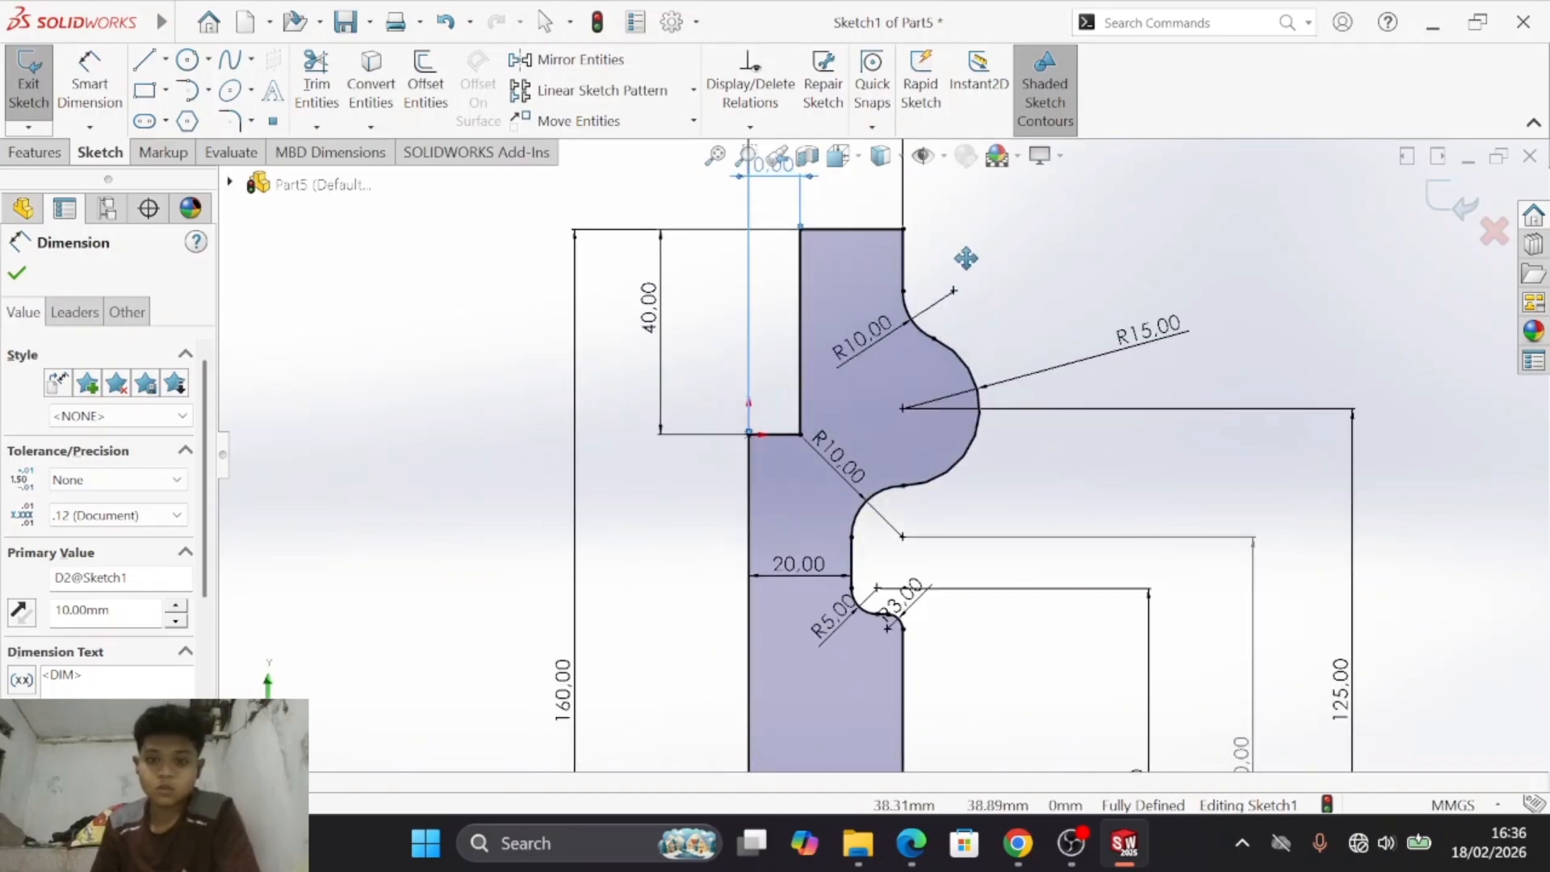
pyautogui.hotkey('alt', 'Tab')
pyautogui.hotkey('alt', 'Tab')
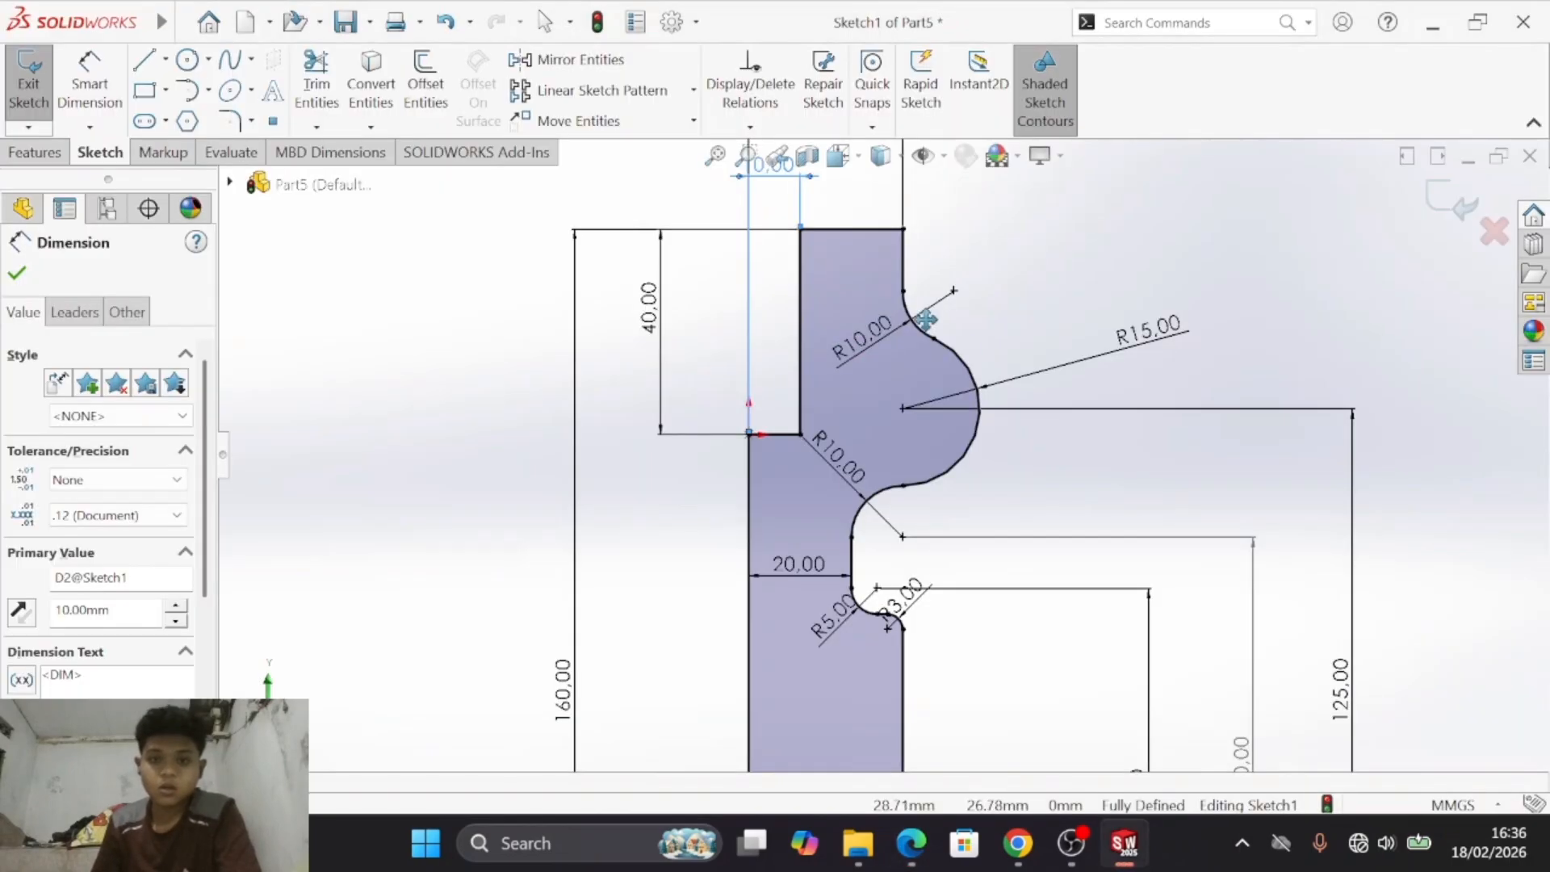
pyautogui.moveTo(937, 519)
pyautogui.mouseDown()
pyautogui.moveTo(875, 267)
pyautogui.moveTo(899, 574)
pyautogui.mouseUp()
pyautogui.scroll(2, 924, 508)
pyautogui.moveTo(815, 461); pyautogui.dragTo(863, 424)
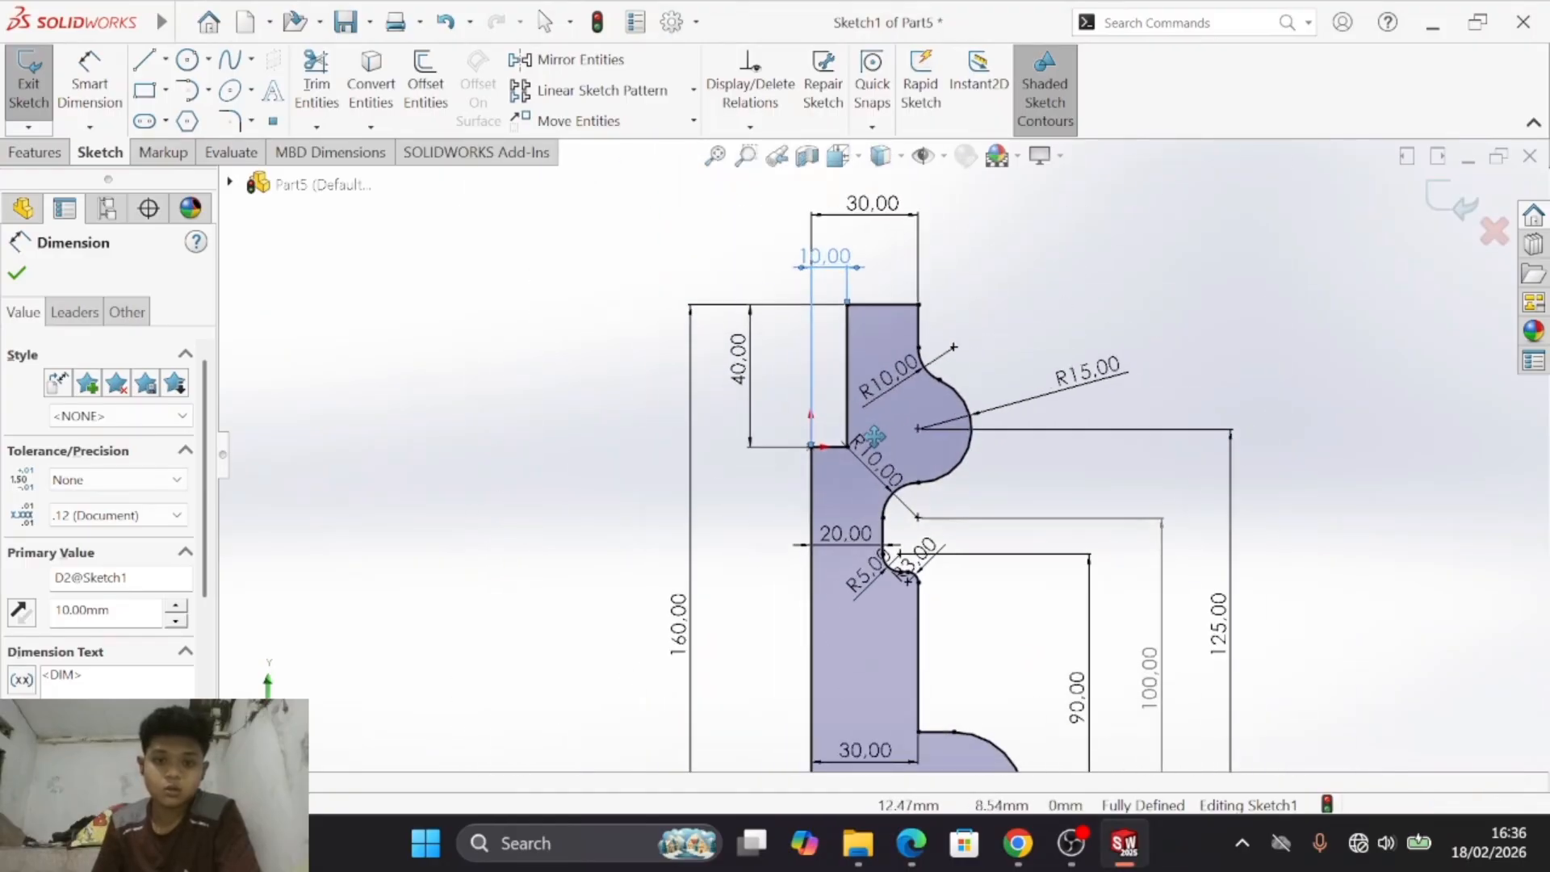
pyautogui.hotkey('alt', 'Tab')
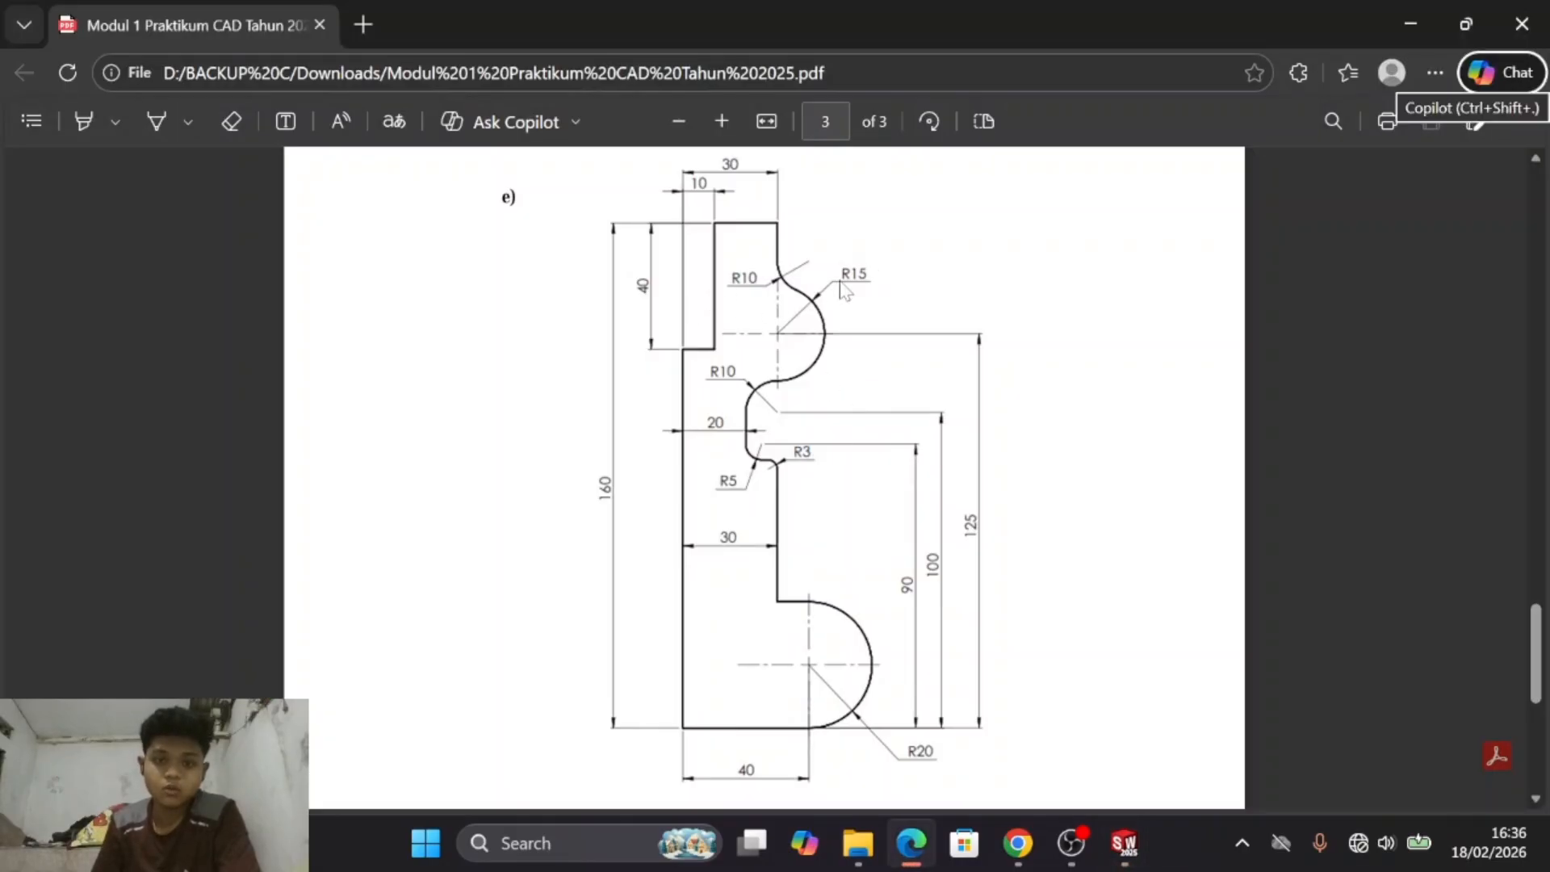
pyautogui.hotkey('alt', 'Tab')
pyautogui.hotkey('alt', 'Tab')
pyautogui.hotkey('alt', 'Tab')
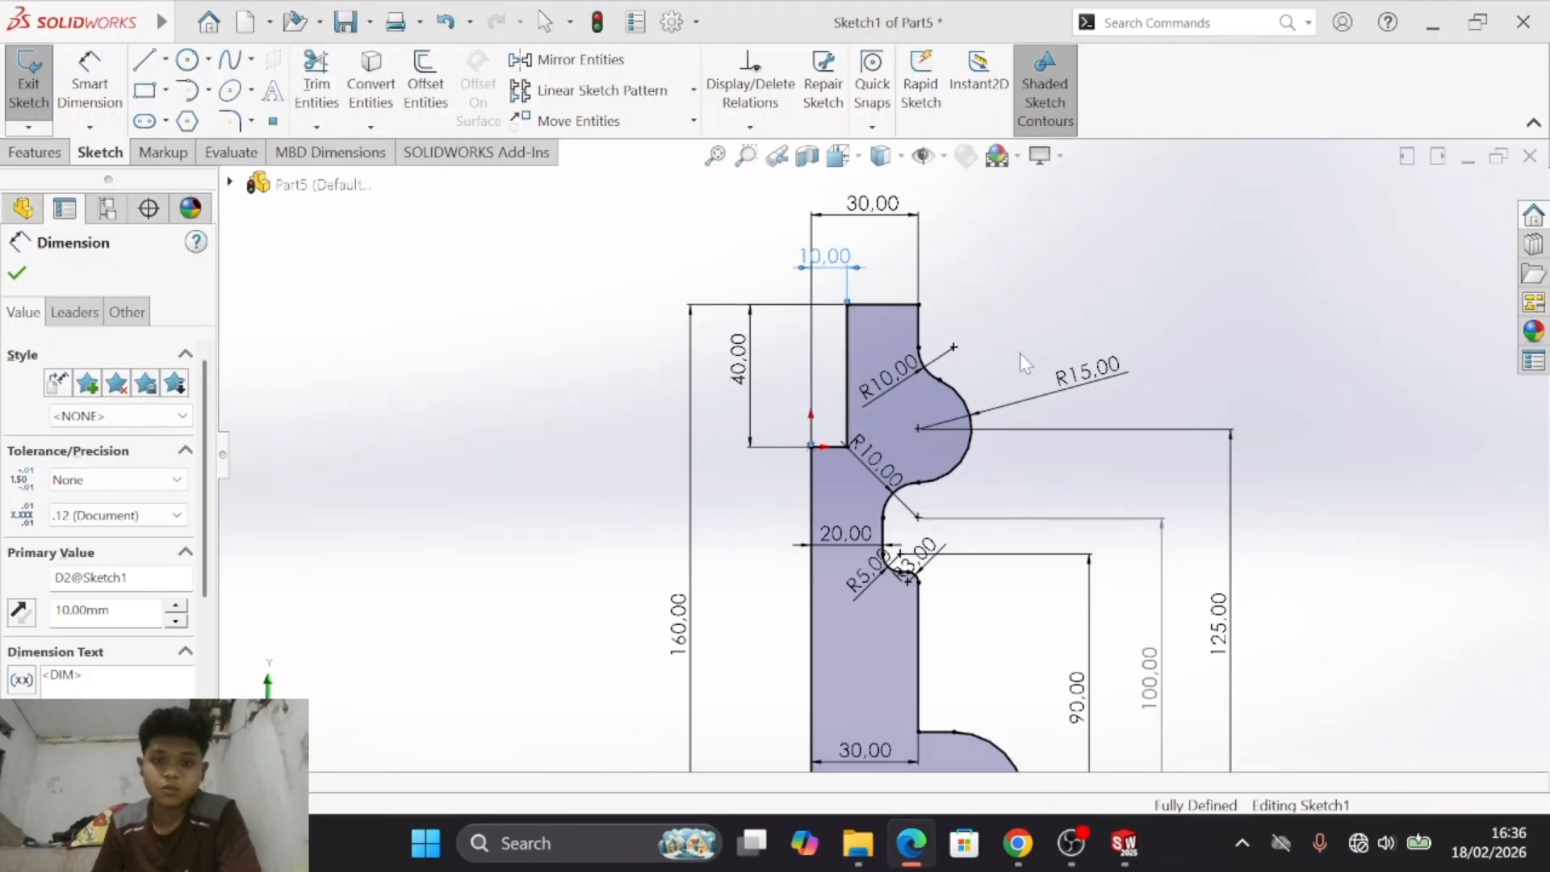
pyautogui.scroll(-1, 937, 460)
pyautogui.scroll(1, 981, 360)
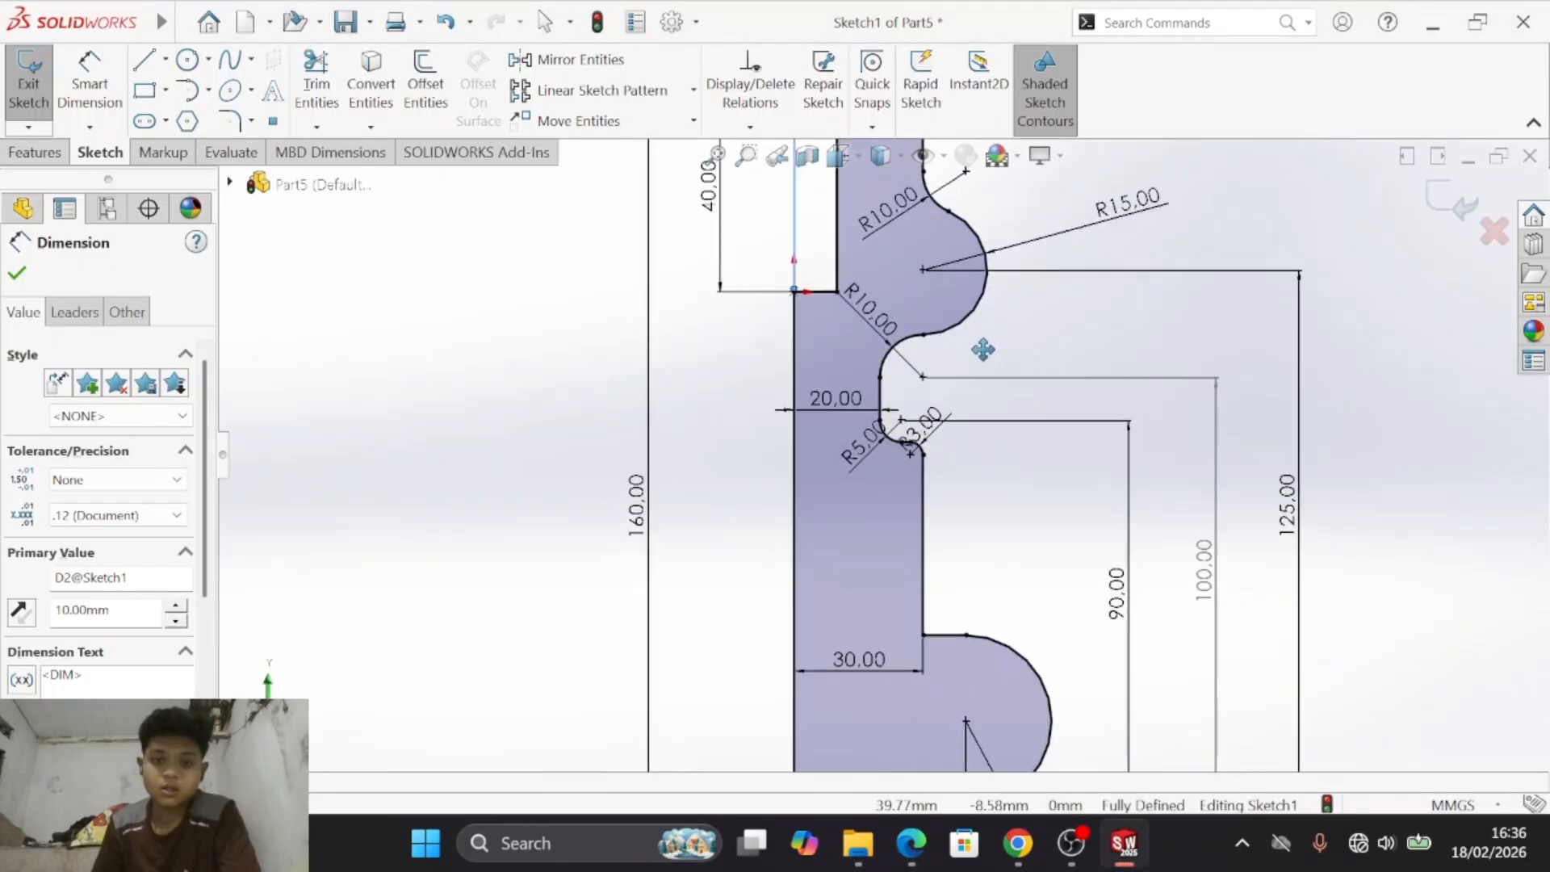
# - Check the recess's fillets and the lower part's widths, heights and arc radius against drawing e)
pyautogui.hotkey('alt', 'Tab')
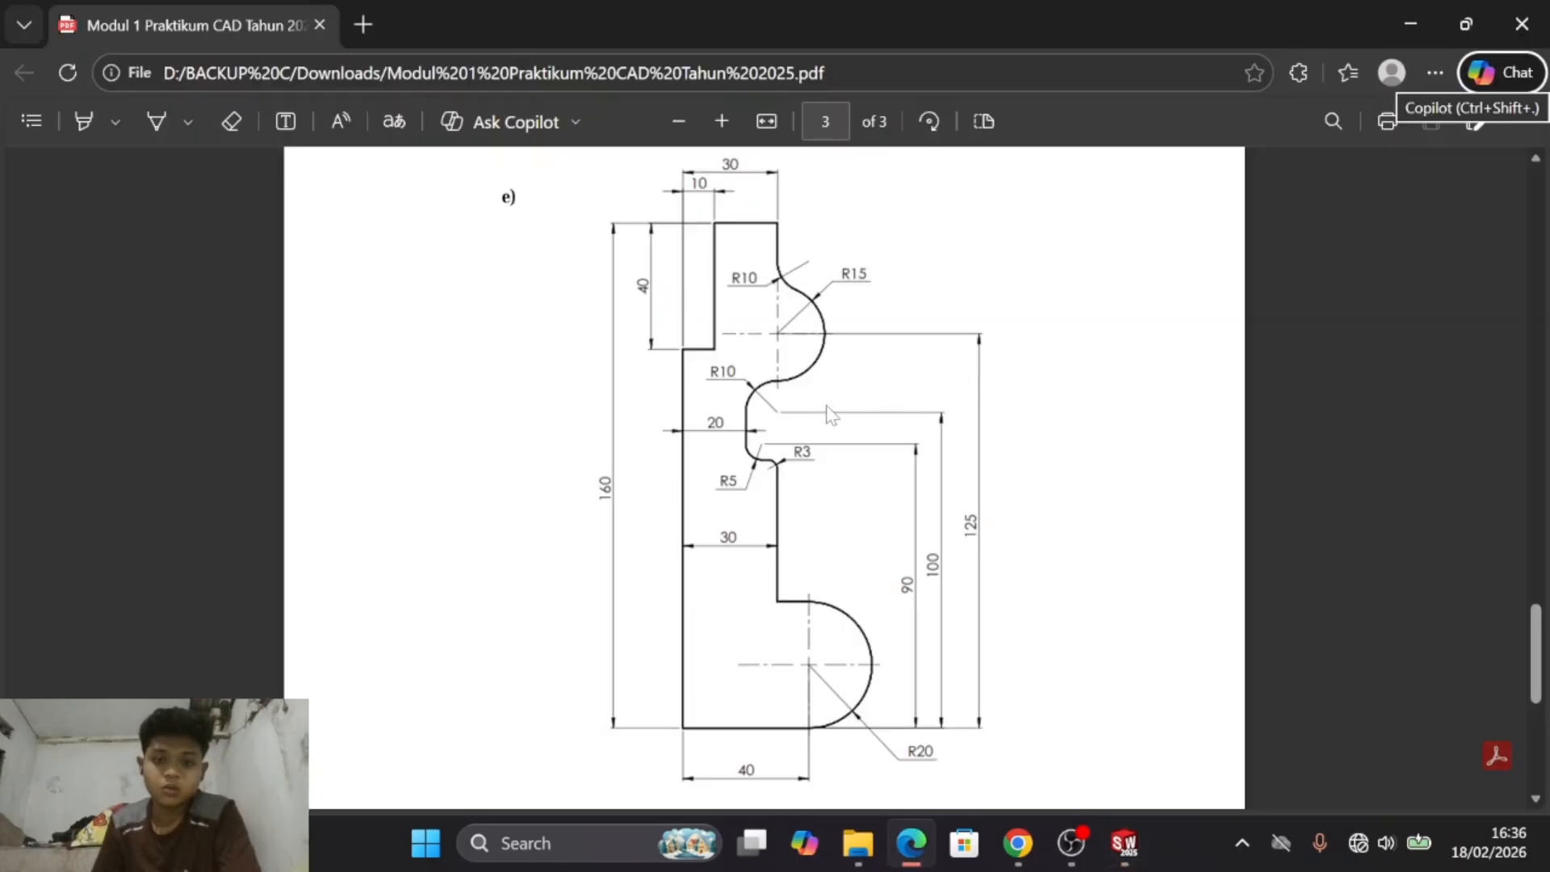
pyautogui.hotkey('alt', 'Tab')
pyautogui.hotkey('alt', 'Tab')
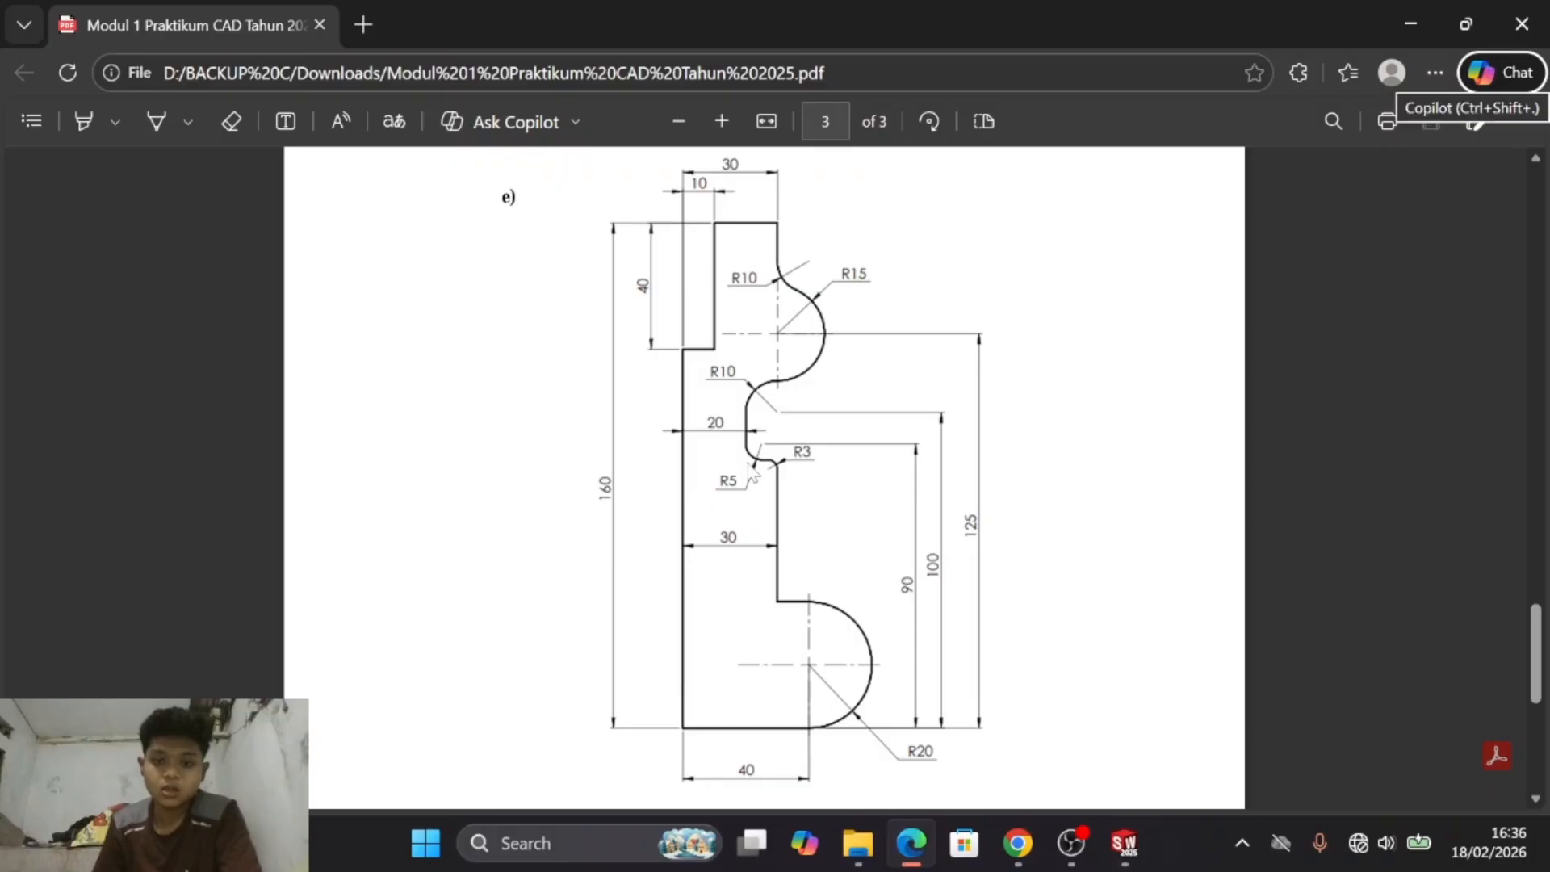
pyautogui.hotkey('alt', 'Tab')
pyautogui.keyDown('ctrl'); pyautogui.moveTo(970, 346); pyautogui.dragTo(972, 410, button='middle'); pyautogui.keyUp('ctrl')
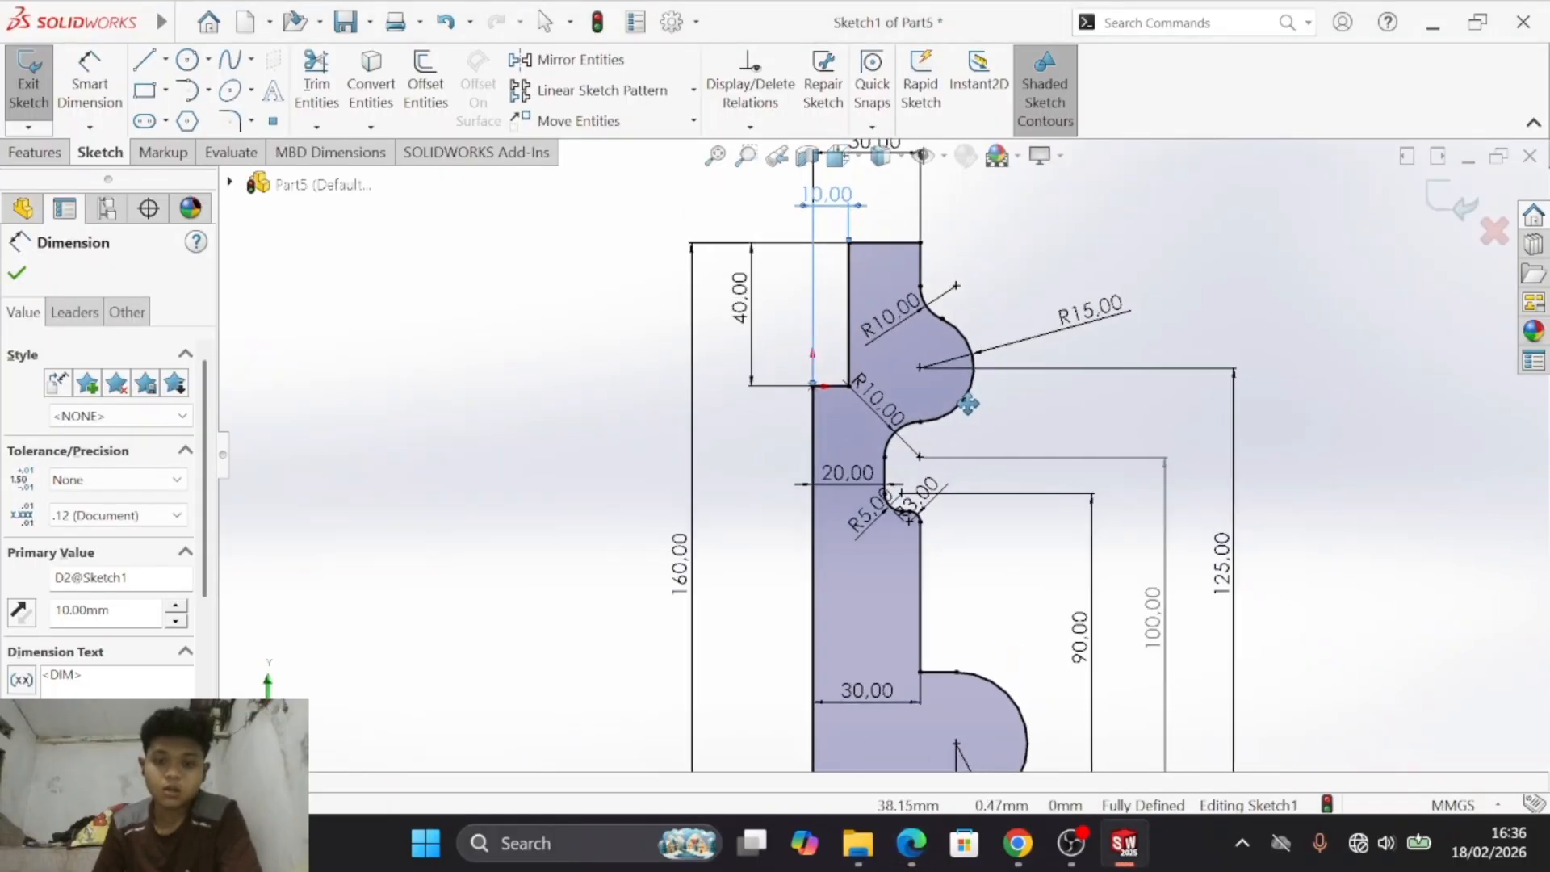
pyautogui.hotkey('alt', 'Tab')
pyautogui.hotkey('alt', 'Tab')
pyautogui.keyDown('ctrl'); pyautogui.moveTo(870, 349); pyautogui.dragTo(868, 427, button='middle'); pyautogui.keyUp('ctrl')
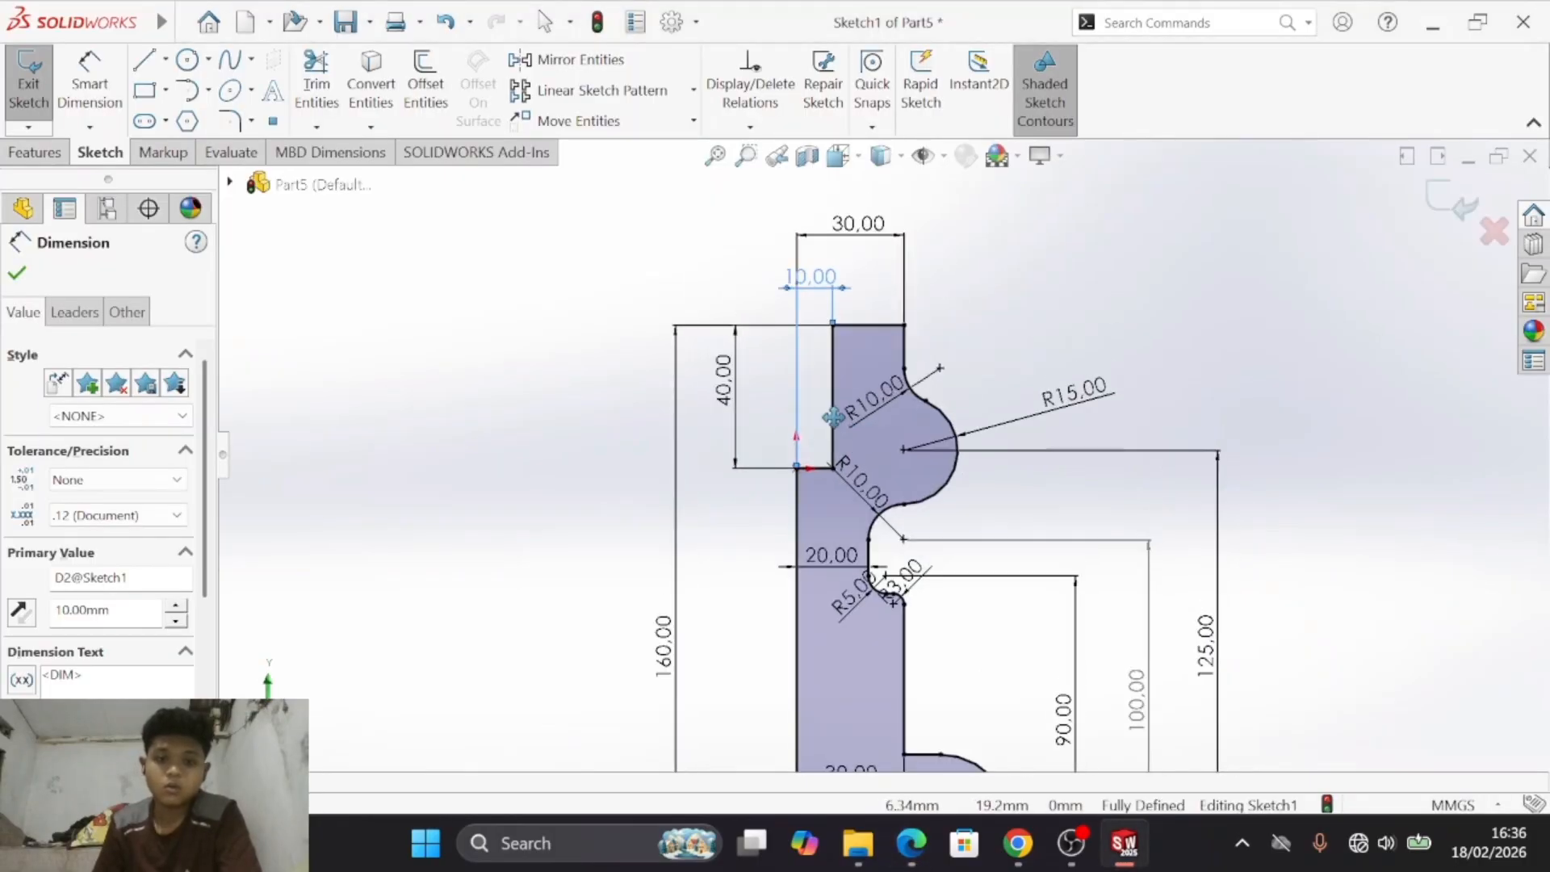
pyautogui.hotkey('alt', 'Tab')
pyautogui.hotkey('alt', 'Tab')
pyautogui.hotkey('alt', 'Tab')
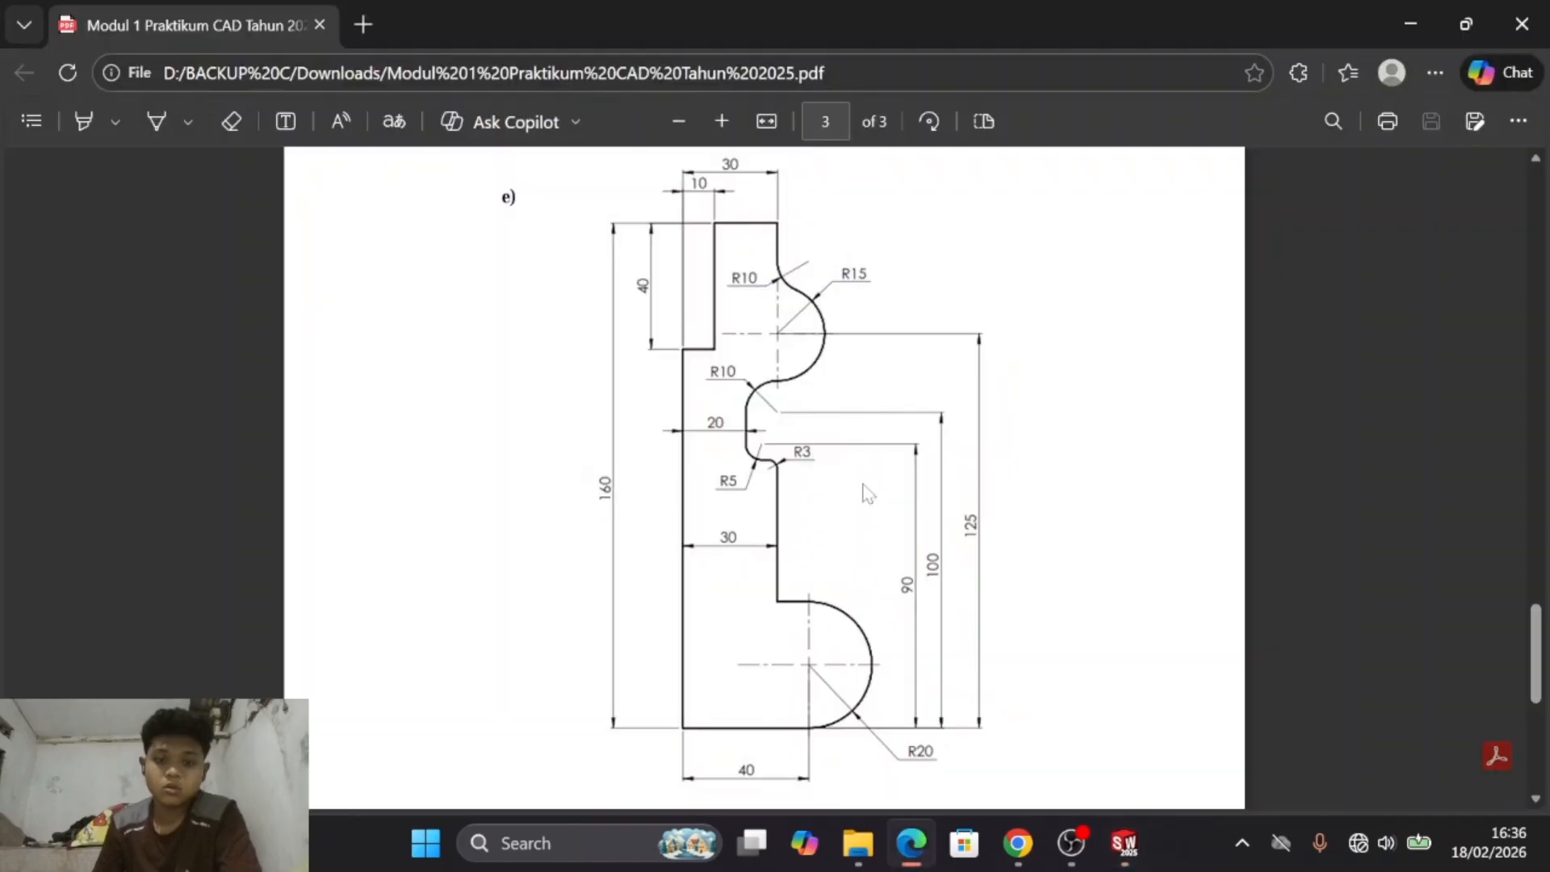
pyautogui.scroll(-3, 866, 488)
pyautogui.hotkey('alt', 'Tab')
pyautogui.moveTo(884, 516)
pyautogui.keyDown('ctrl'); pyautogui.mouseDown(button='middle')
pyautogui.moveTo(888, 440)
pyautogui.moveTo(788, 309)
pyautogui.mouseUp(button='middle'); pyautogui.keyUp('ctrl')
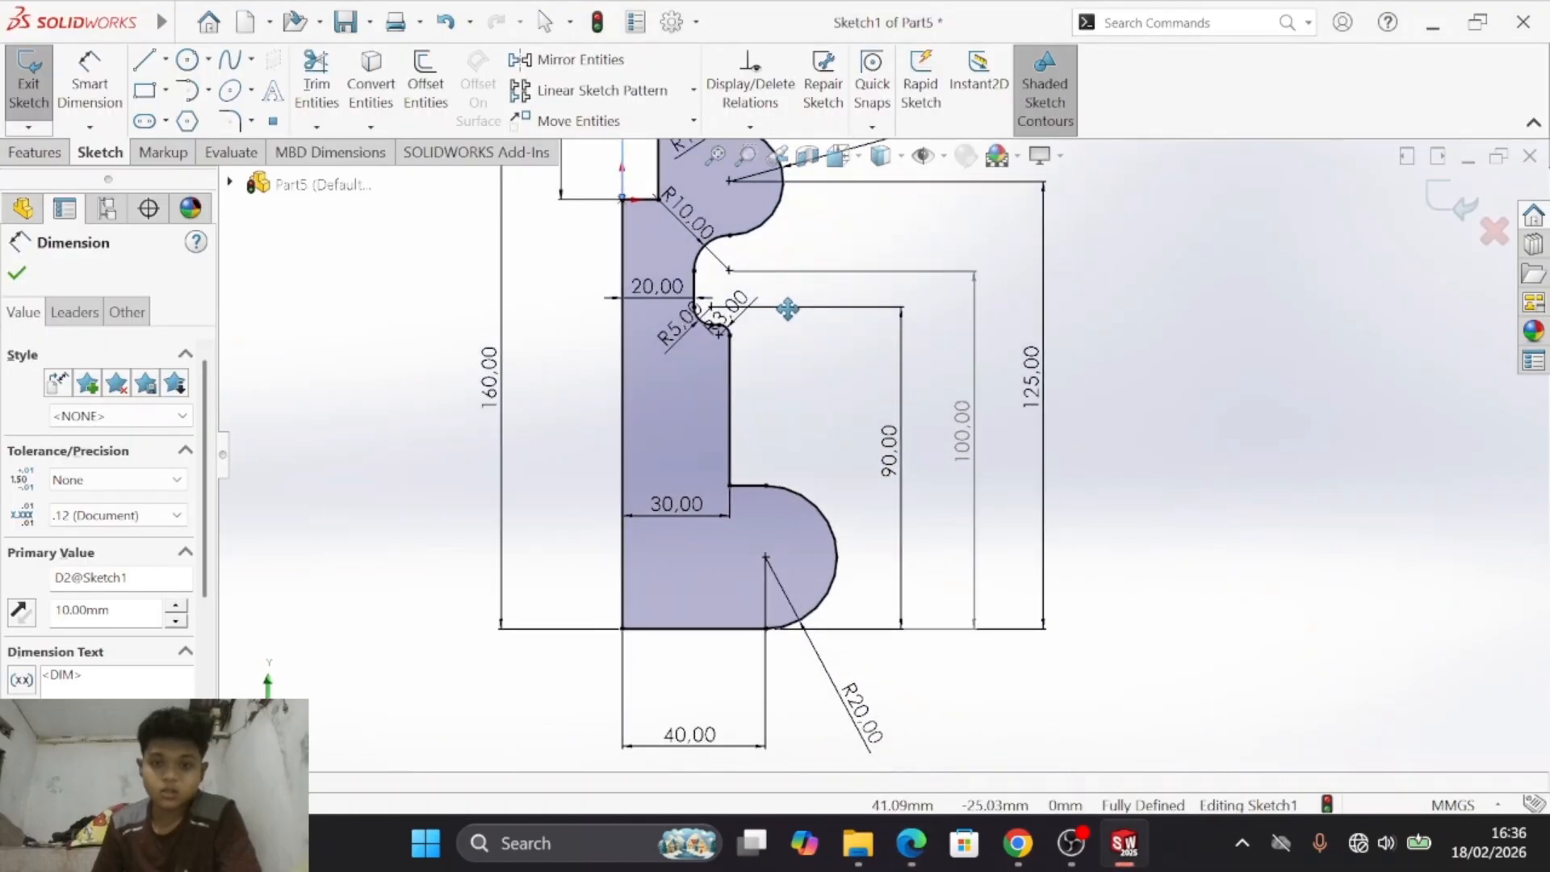
pyautogui.keyDown('ctrl'); pyautogui.moveTo(690, 513); pyautogui.dragTo(690, 513, button='middle'); pyautogui.keyUp('ctrl')
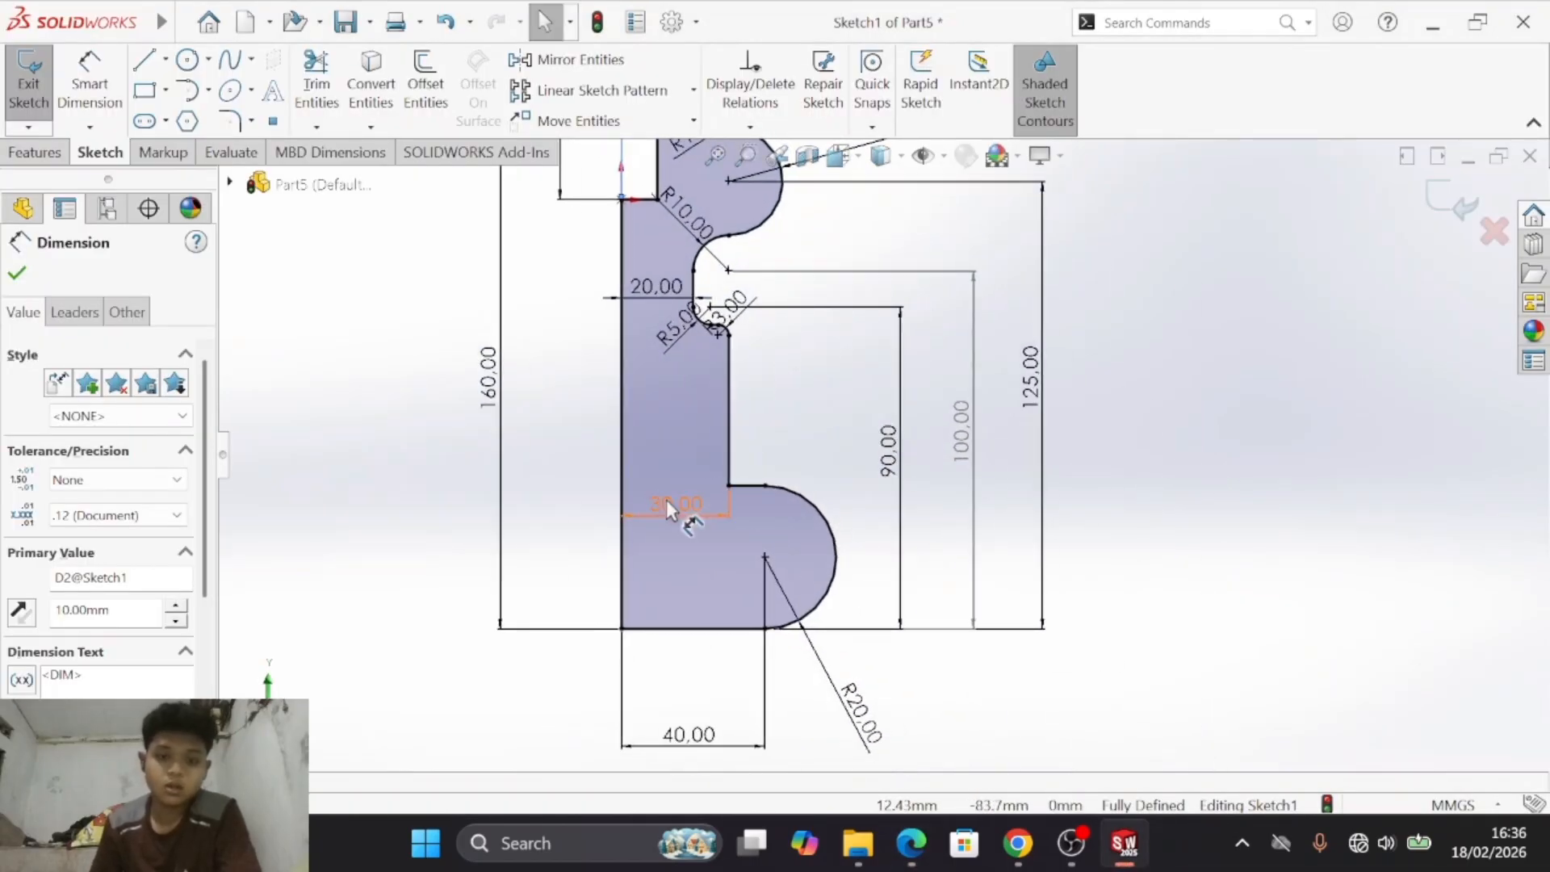
# - Reposition the lower 30 mm width dimension and the recess's R3 and R5 radius dimensions so their texts no longer overlap
pyautogui.click(812, 379)
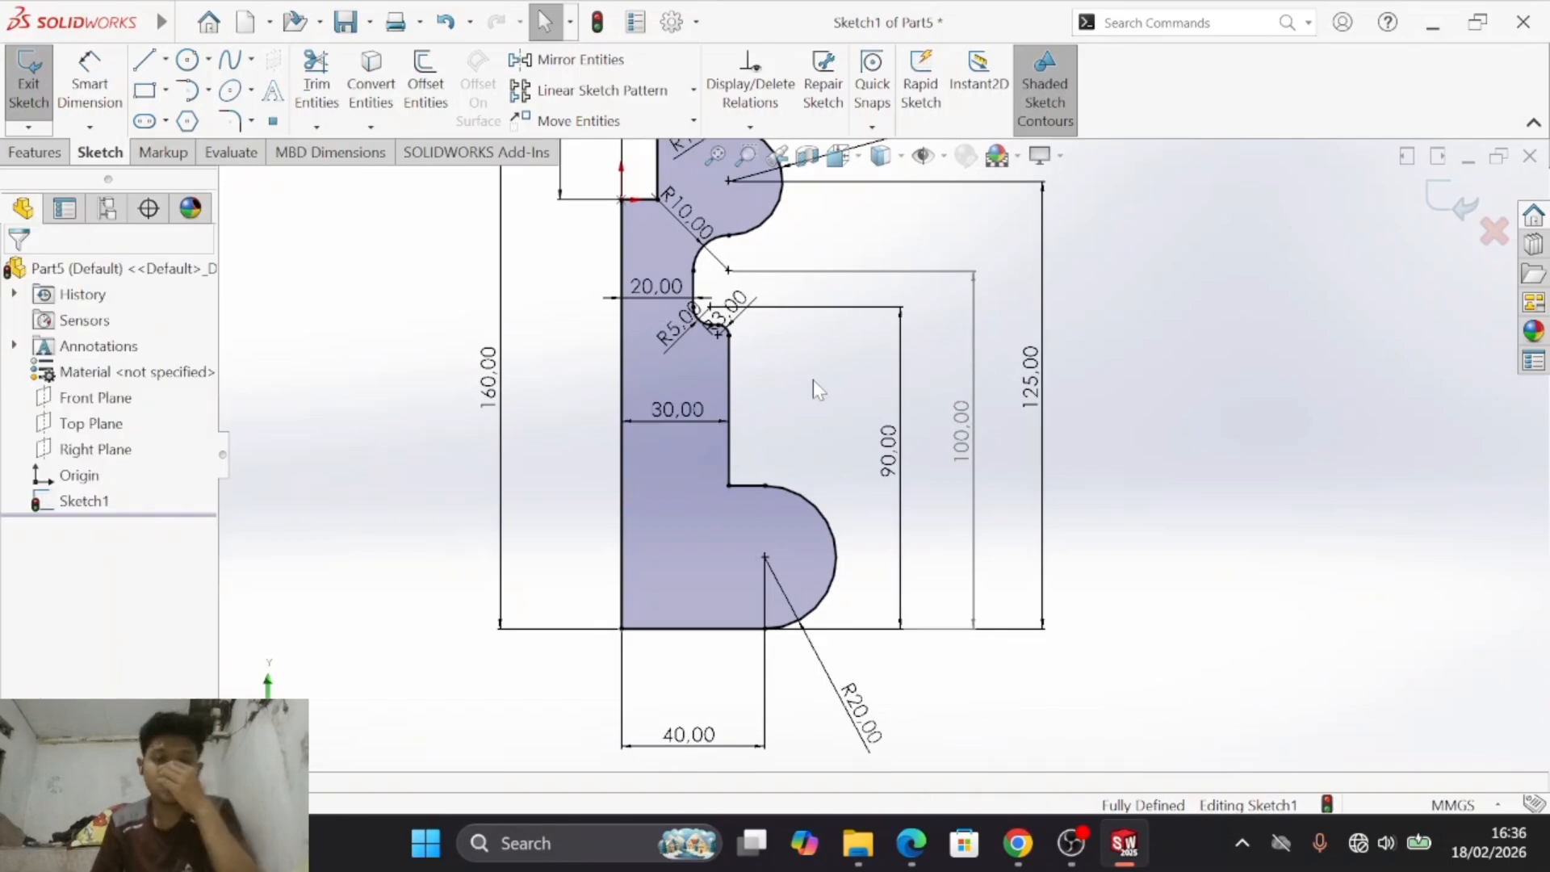
pyautogui.click(772, 356)
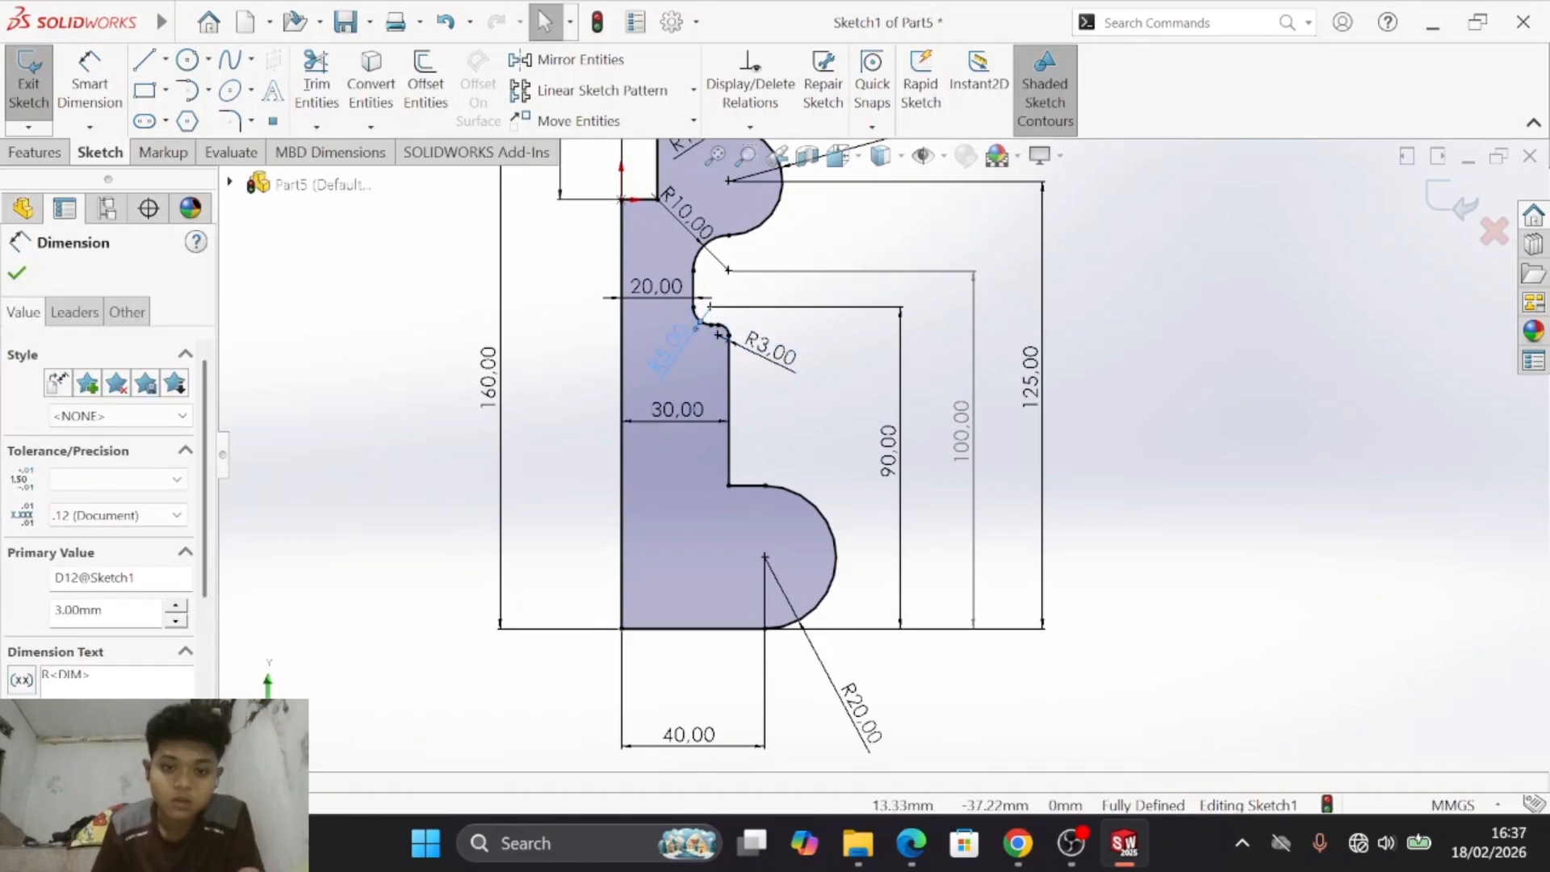
pyautogui.click(933, 289)
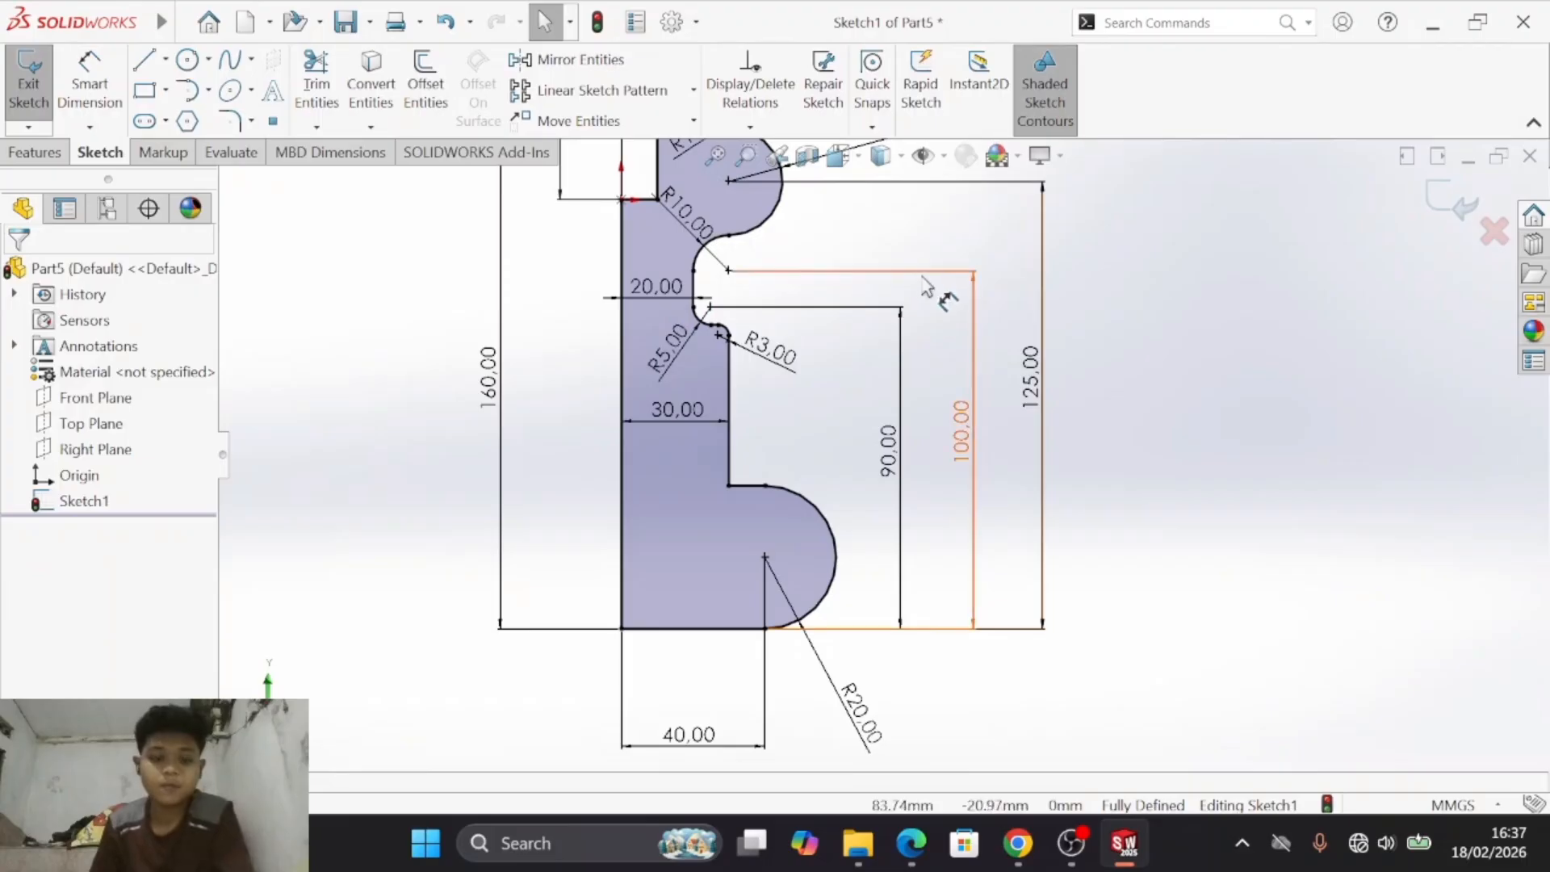
# - Compare the sketch's upper step, bulge and recess radii with drawing e) in the module PDF
pyautogui.press('s')
pyautogui.keyDown('ctrl'); pyautogui.moveTo(958, 301); pyautogui.dragTo(999, 414, button='middle'); pyautogui.keyUp('ctrl')
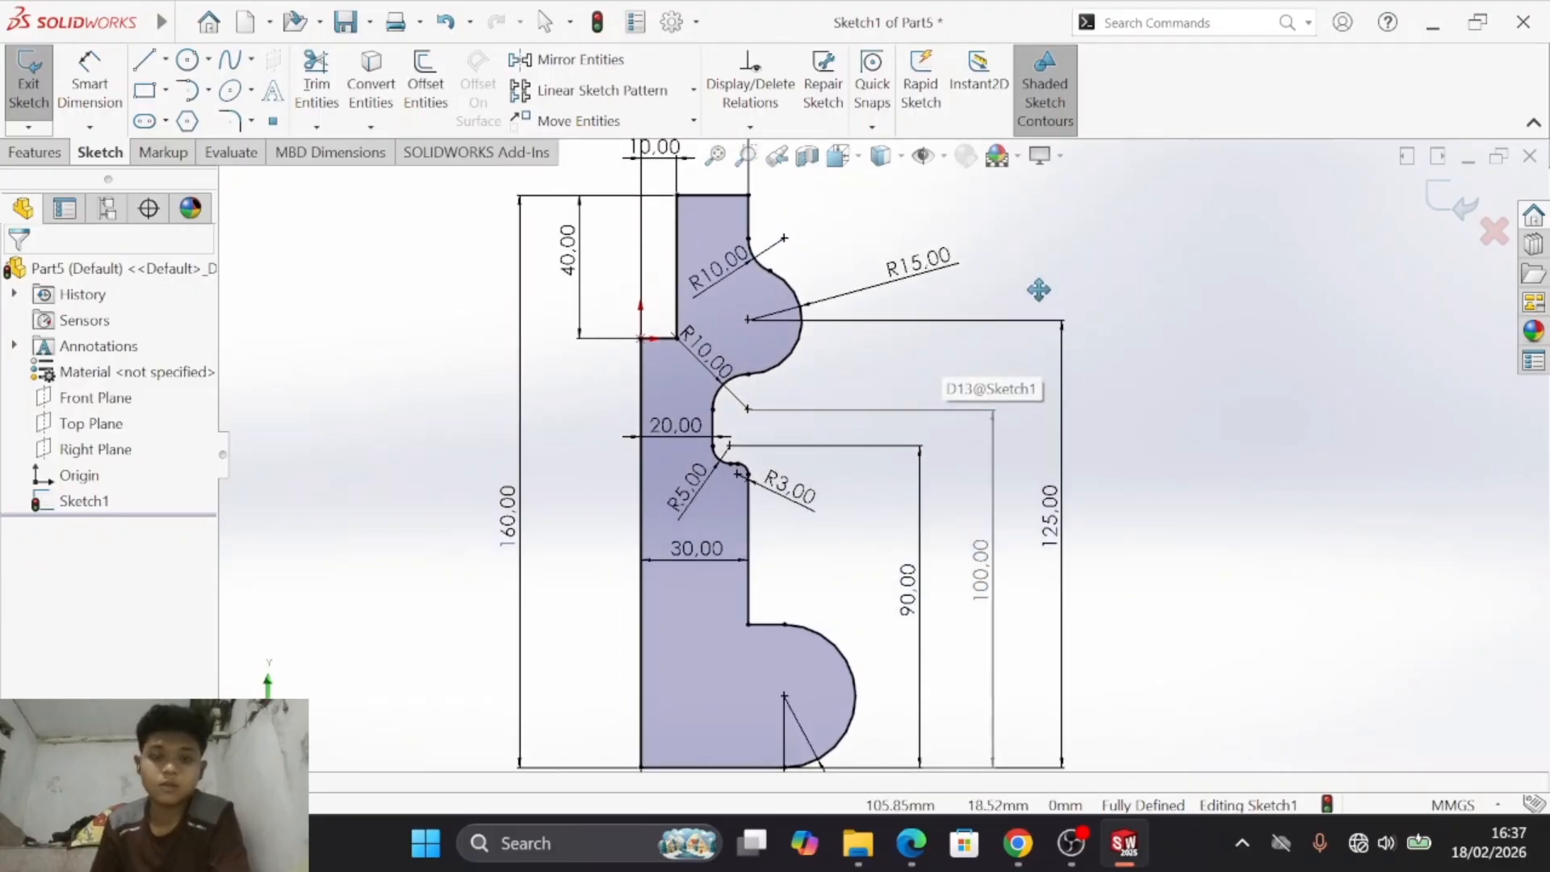
pyautogui.hotkey('alt', 'Tab')
pyautogui.scroll(2, 946, 212)
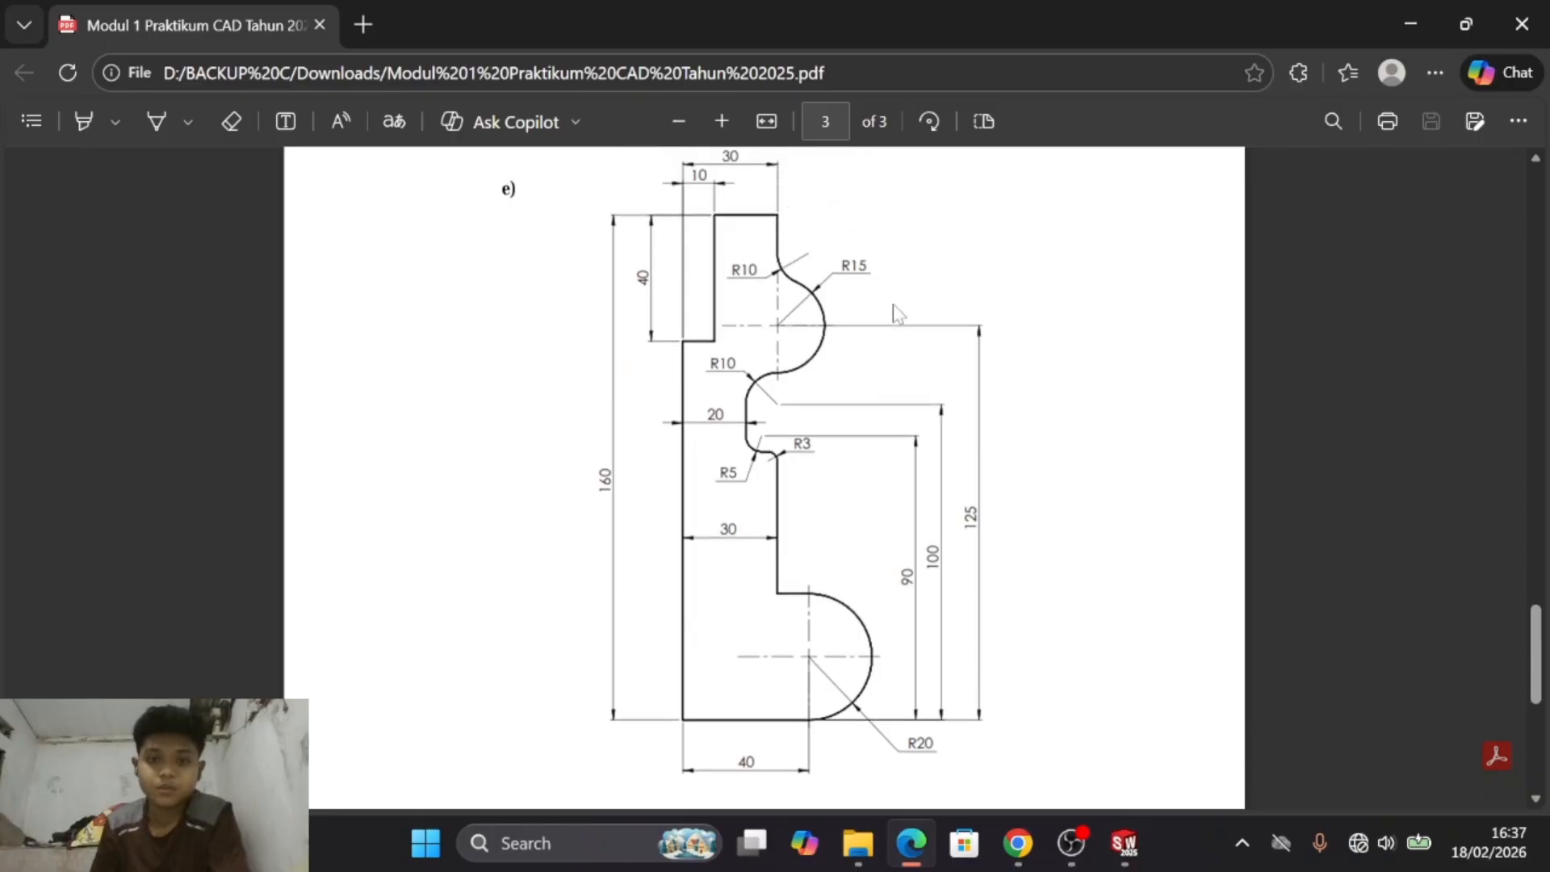
pyautogui.hotkey('alt', 'Tab')
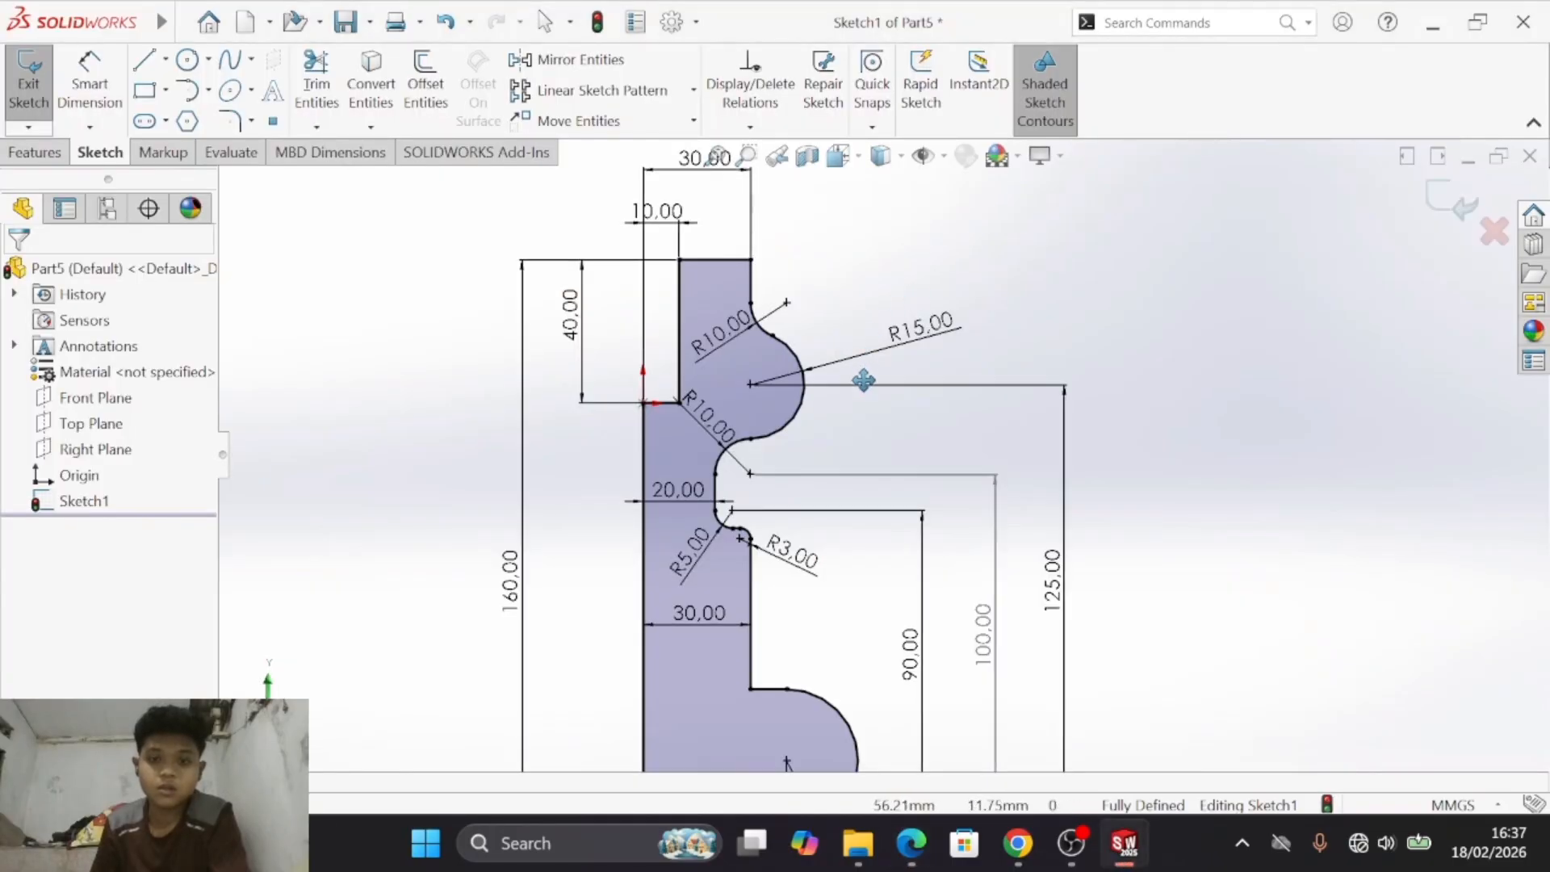
pyautogui.hotkey('alt', 'Tab')
# - Check the 90 mm, 100 mm and 125 mm heights and the lower part's dimensions against drawing e)
pyautogui.hotkey('alt', 'Tab')
pyautogui.scroll(-1, 946, 563)
pyautogui.scroll(1, 944, 555)
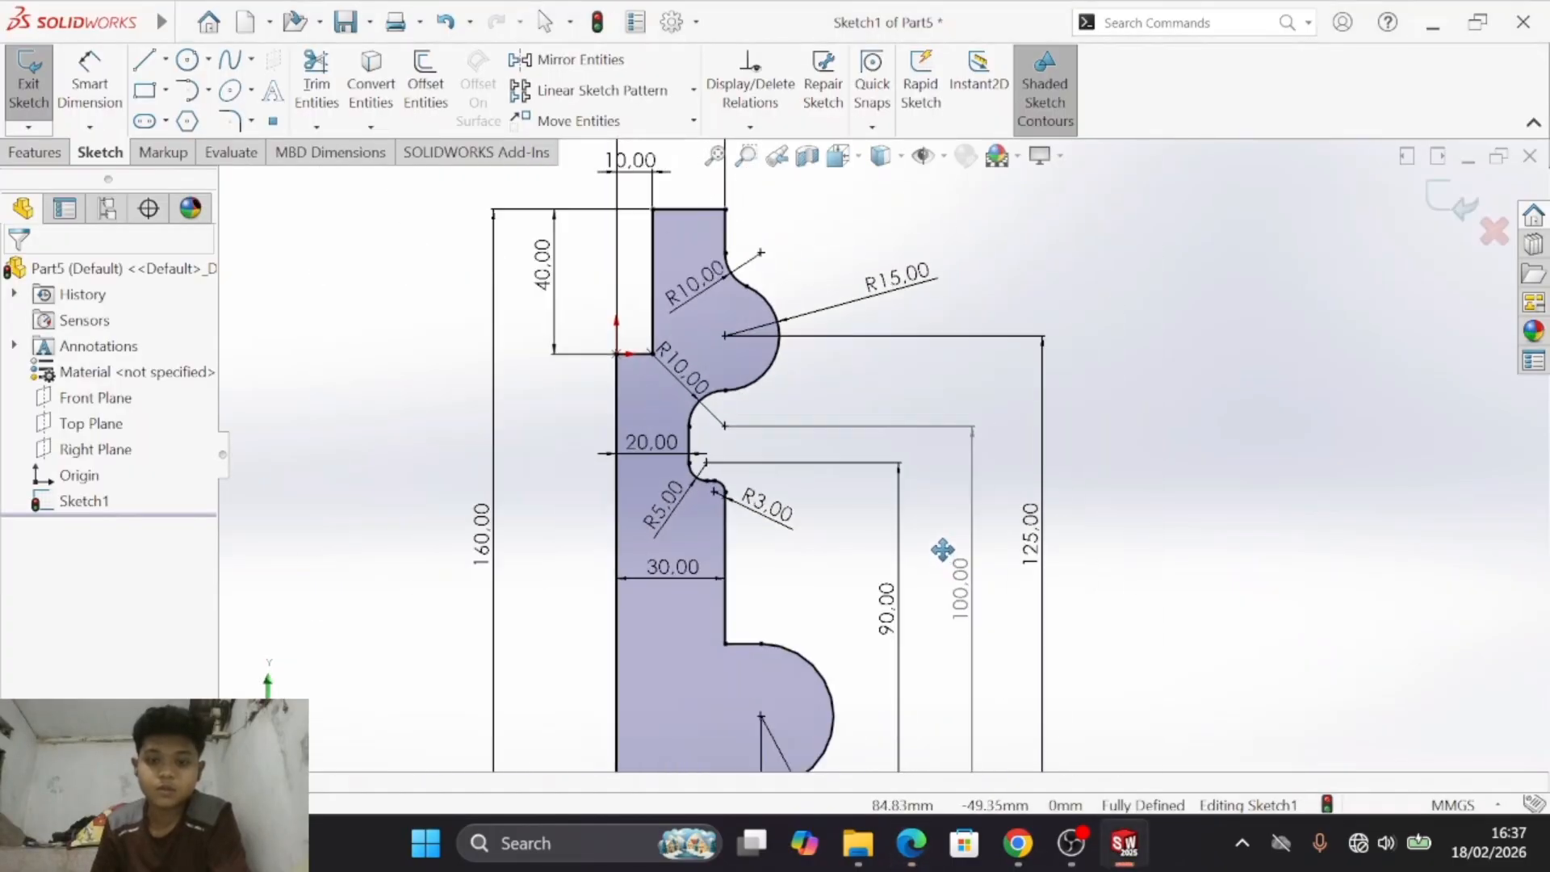
pyautogui.scroll(2, 942, 550)
pyautogui.hotkey('alt', 'Tab')
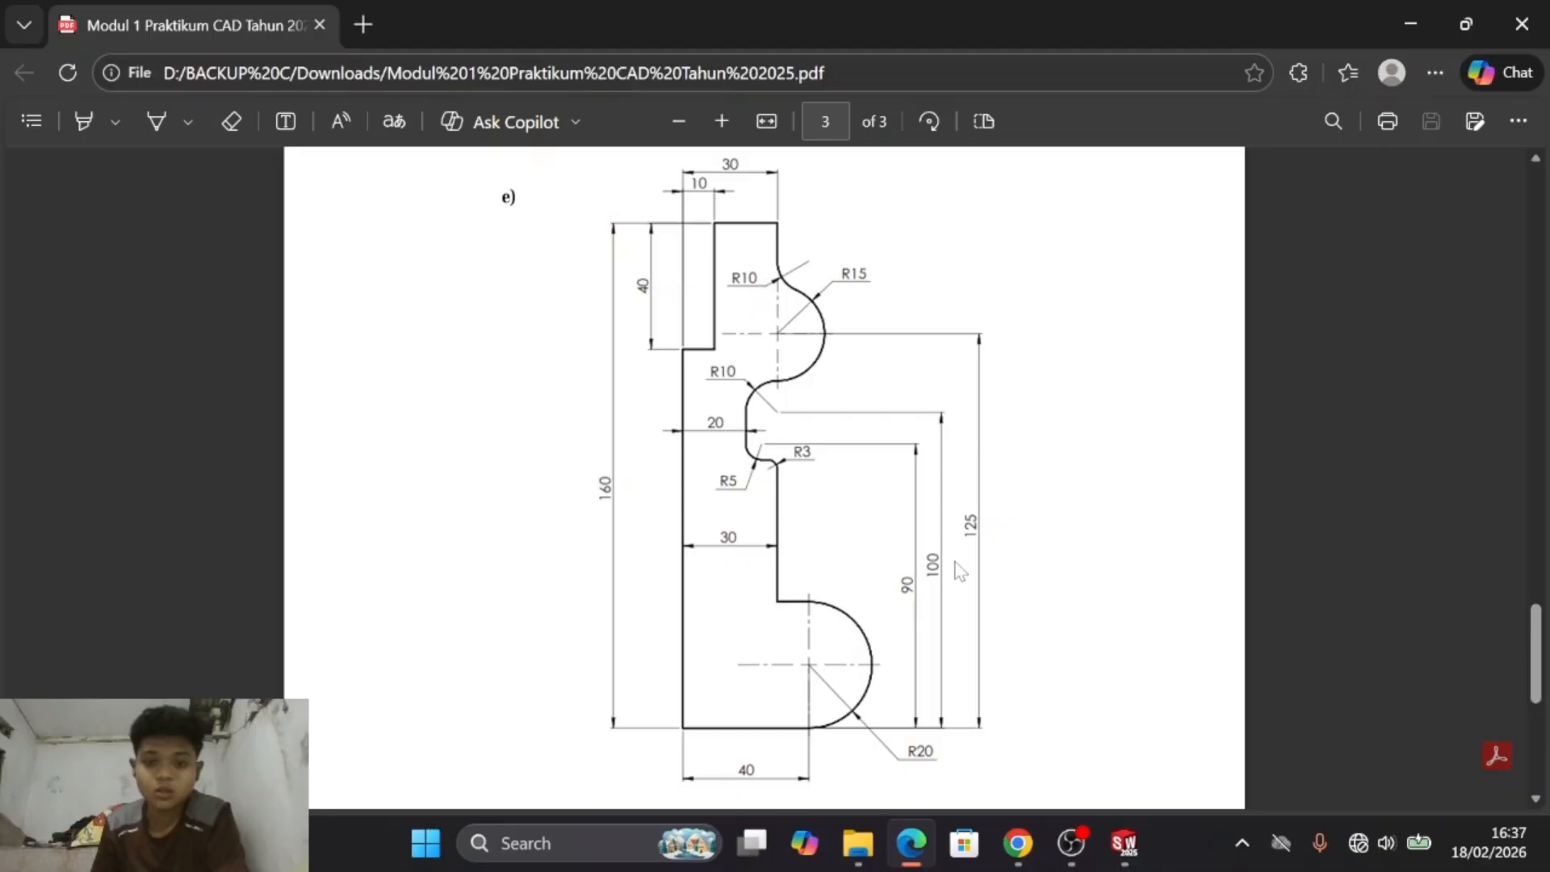
pyautogui.hotkey('alt', 'Tab')
pyautogui.hotkey('alt', 'Tab')
pyautogui.hotkey('alt', 'Tab')
pyautogui.keyDown('ctrl'); pyautogui.moveTo(989, 539); pyautogui.dragTo(1087, 453, button='middle'); pyautogui.keyUp('ctrl')
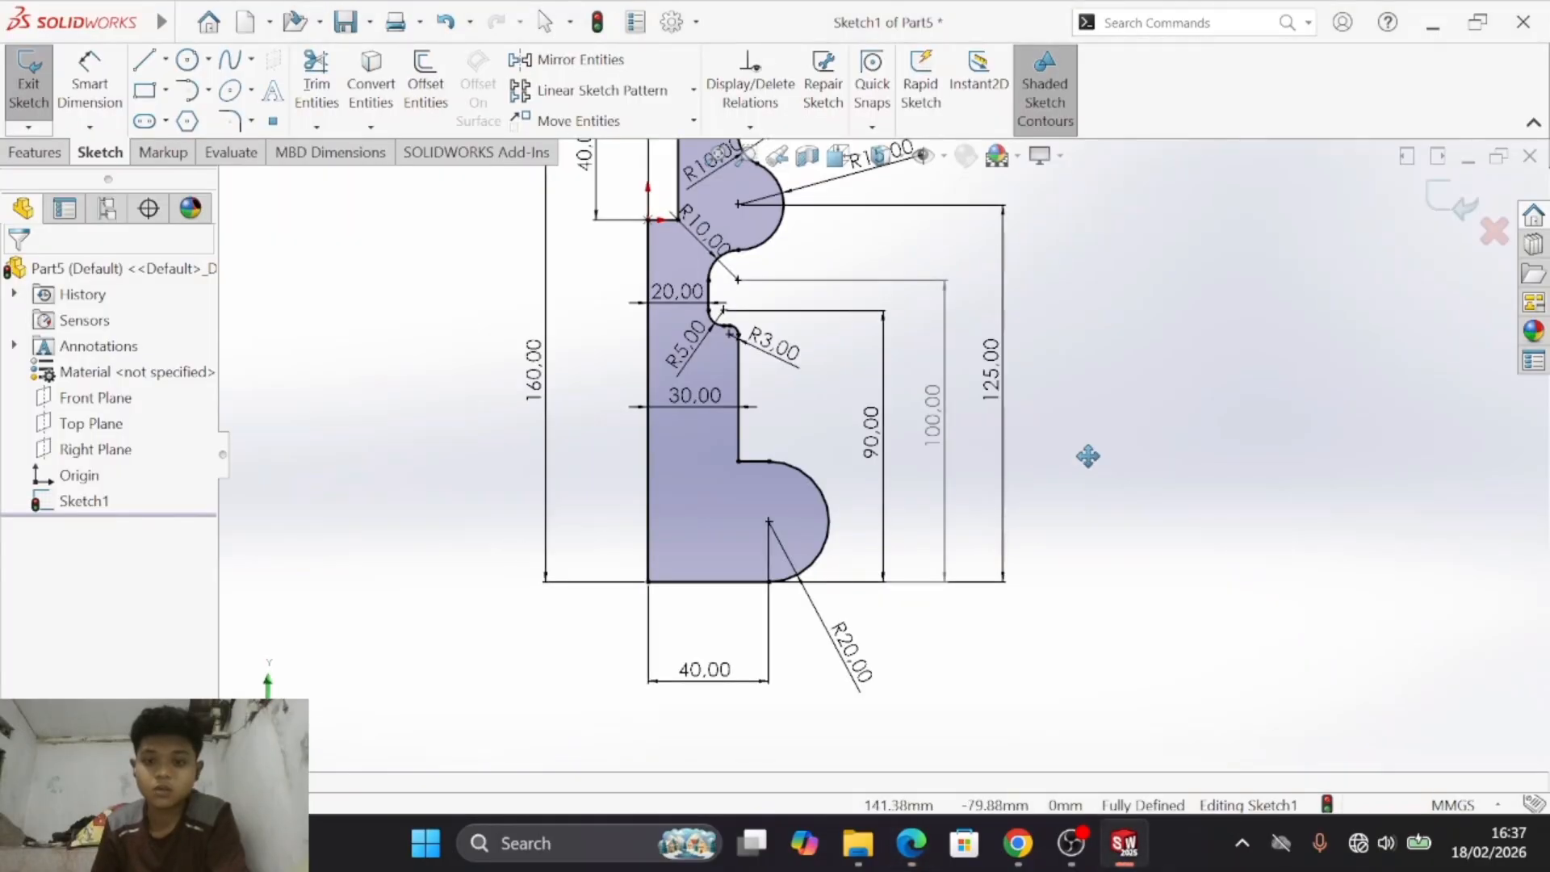
pyautogui.moveTo(896, 267)
pyautogui.keyDown('ctrl'); pyautogui.mouseDown(button='middle')
pyautogui.moveTo(983, 353)
pyautogui.moveTo(969, 384)
pyautogui.mouseUp(button='middle'); pyautogui.keyUp('ctrl')
pyautogui.hotkey('alt', 'Tab')
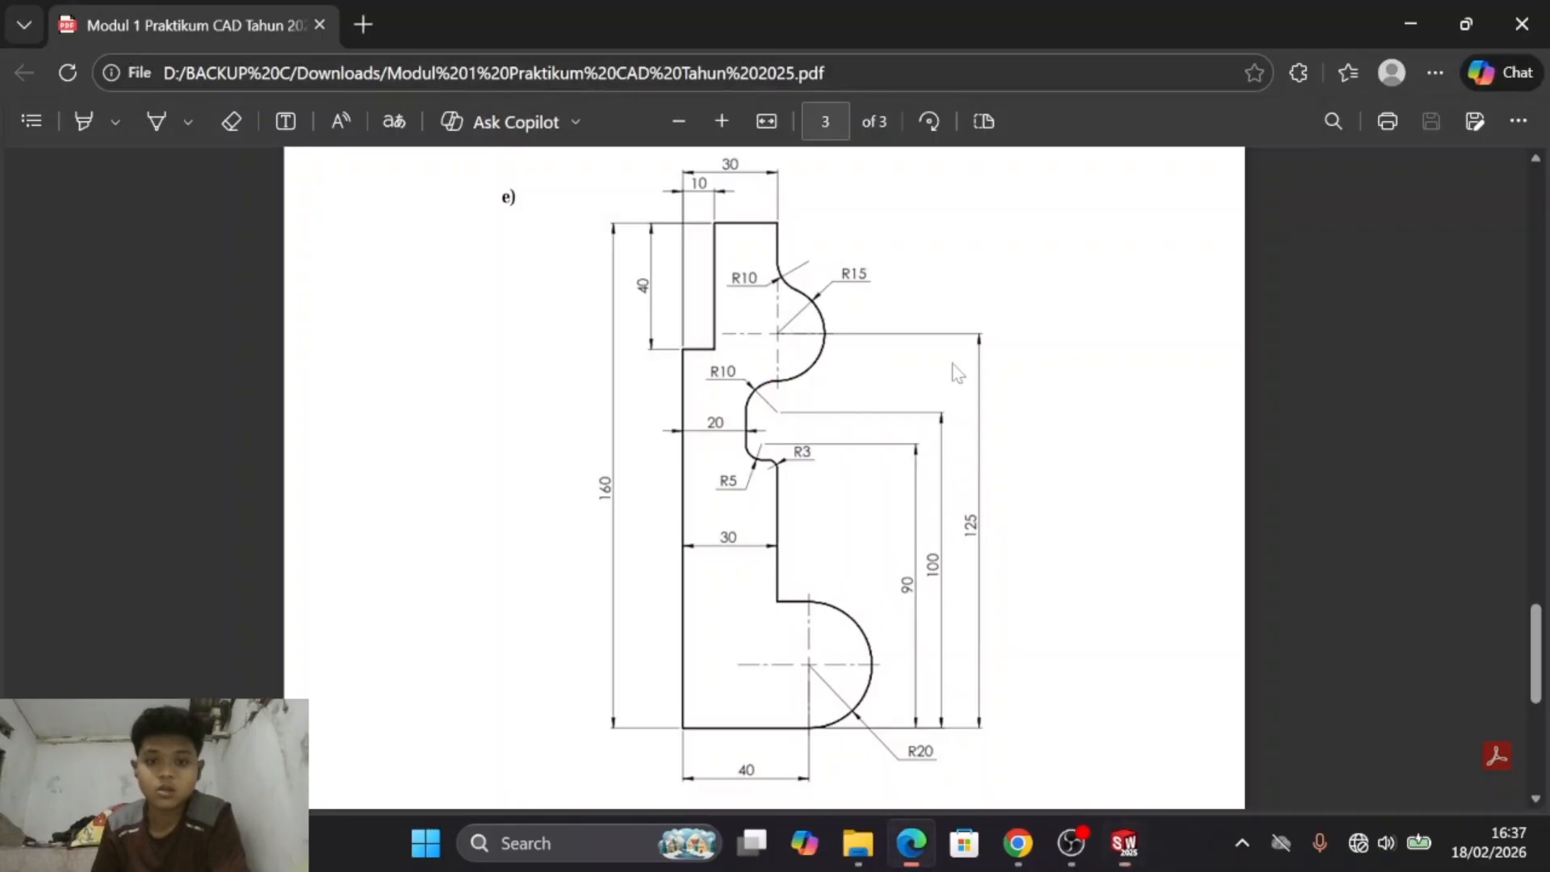
pyautogui.hotkey('alt', 'Tab')
pyautogui.moveTo(858, 429)
pyautogui.keyDown('ctrl'); pyautogui.mouseDown(button='middle')
pyautogui.moveTo(839, 315)
pyautogui.moveTo(857, 472)
pyautogui.moveTo(966, 484)
pyautogui.moveTo(972, 299)
pyautogui.mouseUp(button='middle'); pyautogui.keyUp('ctrl')
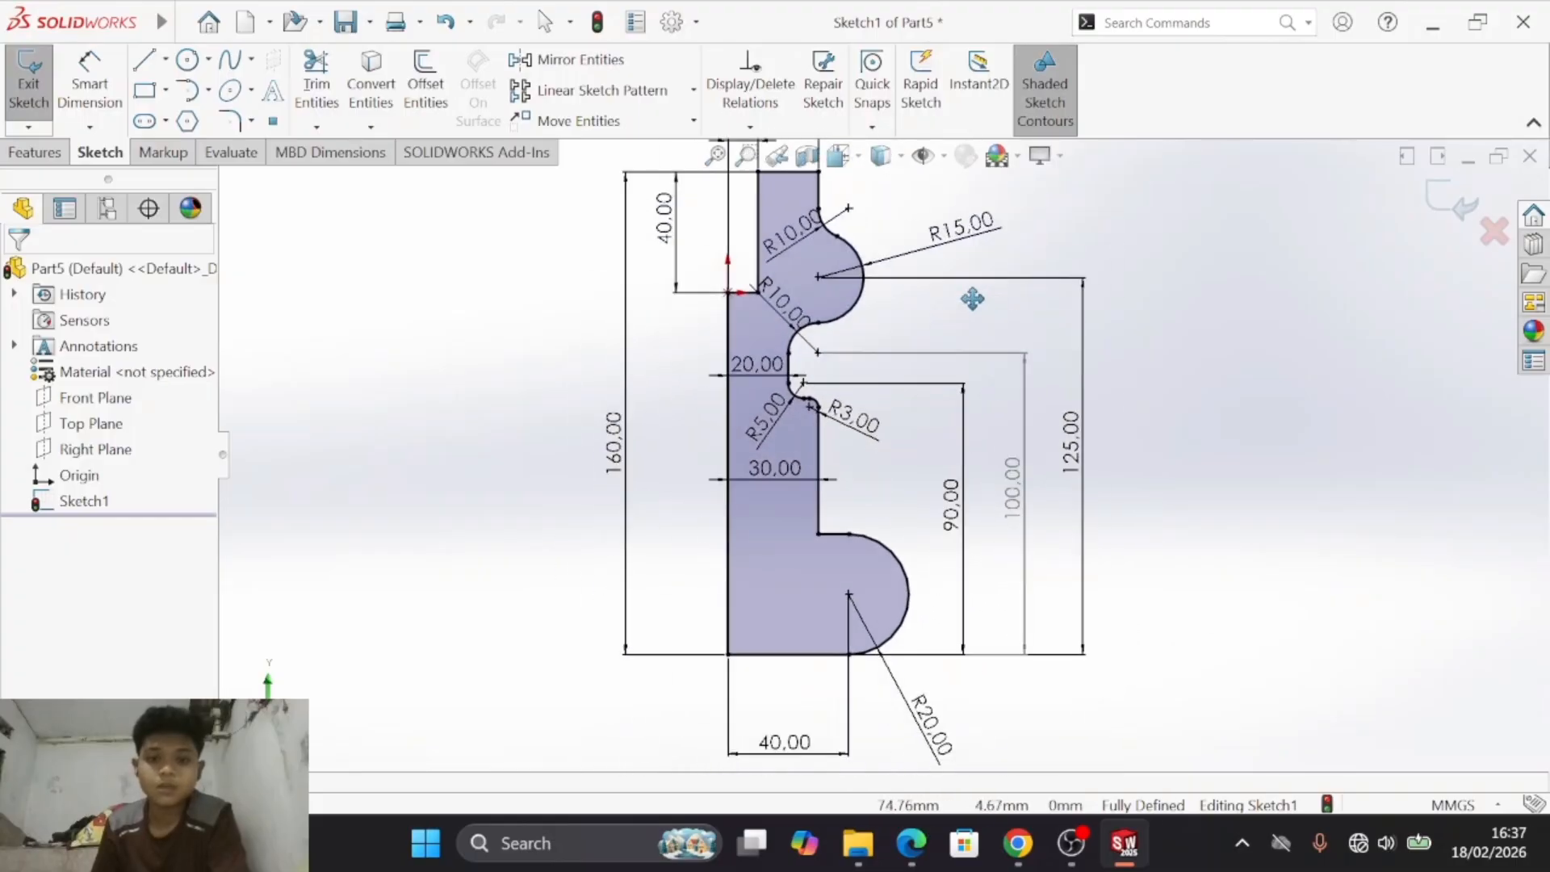
pyautogui.hotkey('alt', 'Tab')
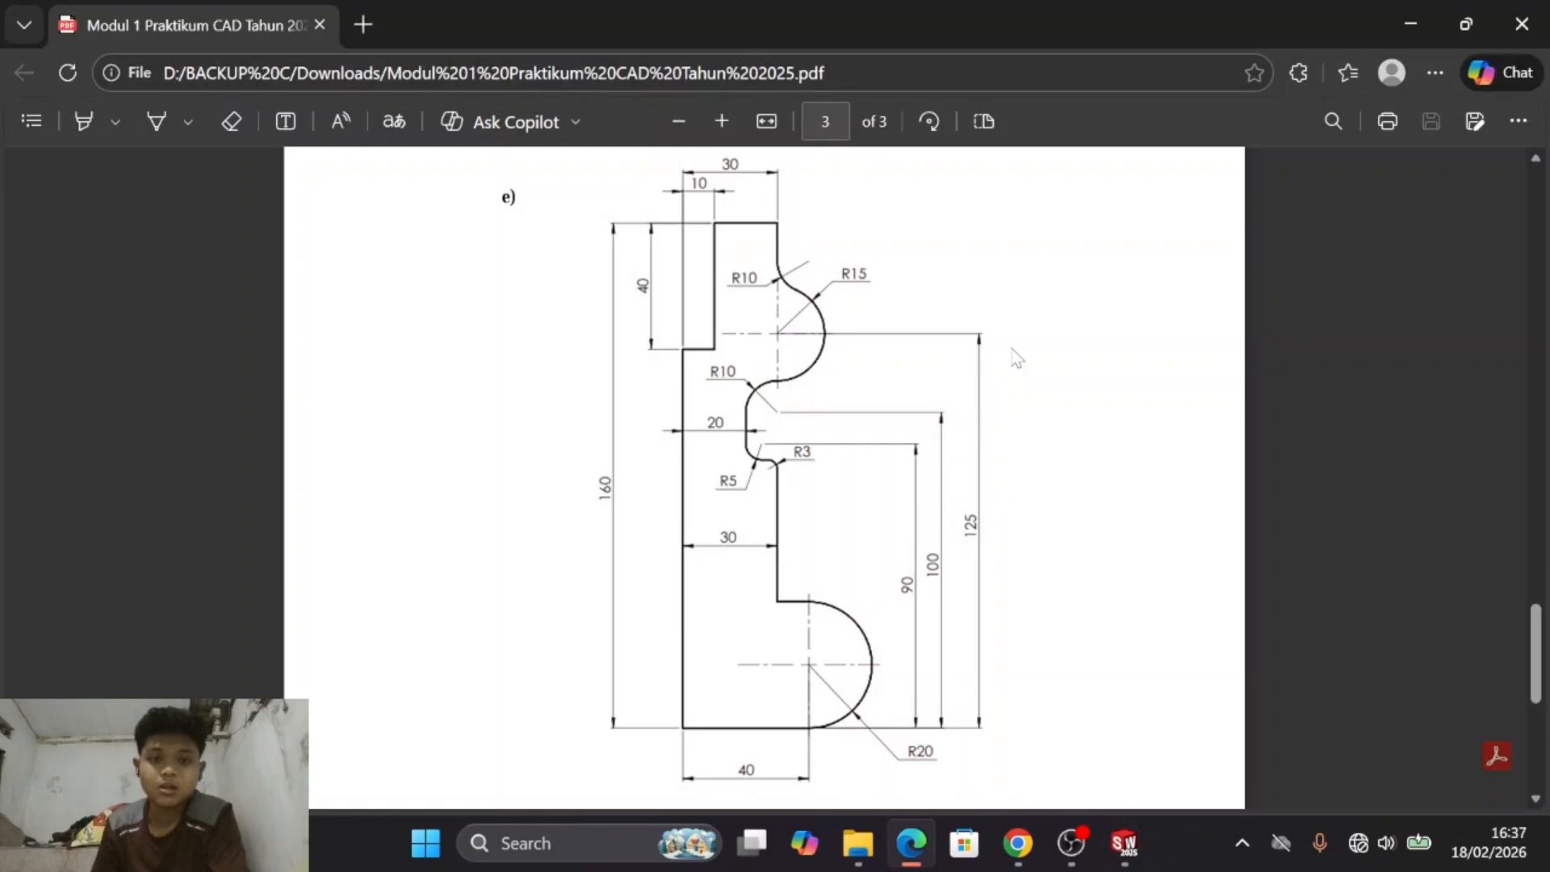
pyautogui.hotkey('alt', 'Tab')
pyautogui.moveTo(1048, 384)
pyautogui.keyDown('ctrl'); pyautogui.mouseDown(button='middle')
pyautogui.moveTo(1111, 453)
pyautogui.moveTo(862, 409)
pyautogui.moveTo(877, 373)
pyautogui.moveTo(864, 443)
pyautogui.moveTo(929, 371)
pyautogui.mouseUp(button='middle'); pyautogui.keyUp('ctrl')
pyautogui.hotkey('alt', 'Tab')
pyautogui.hotkey('alt', 'Tab')
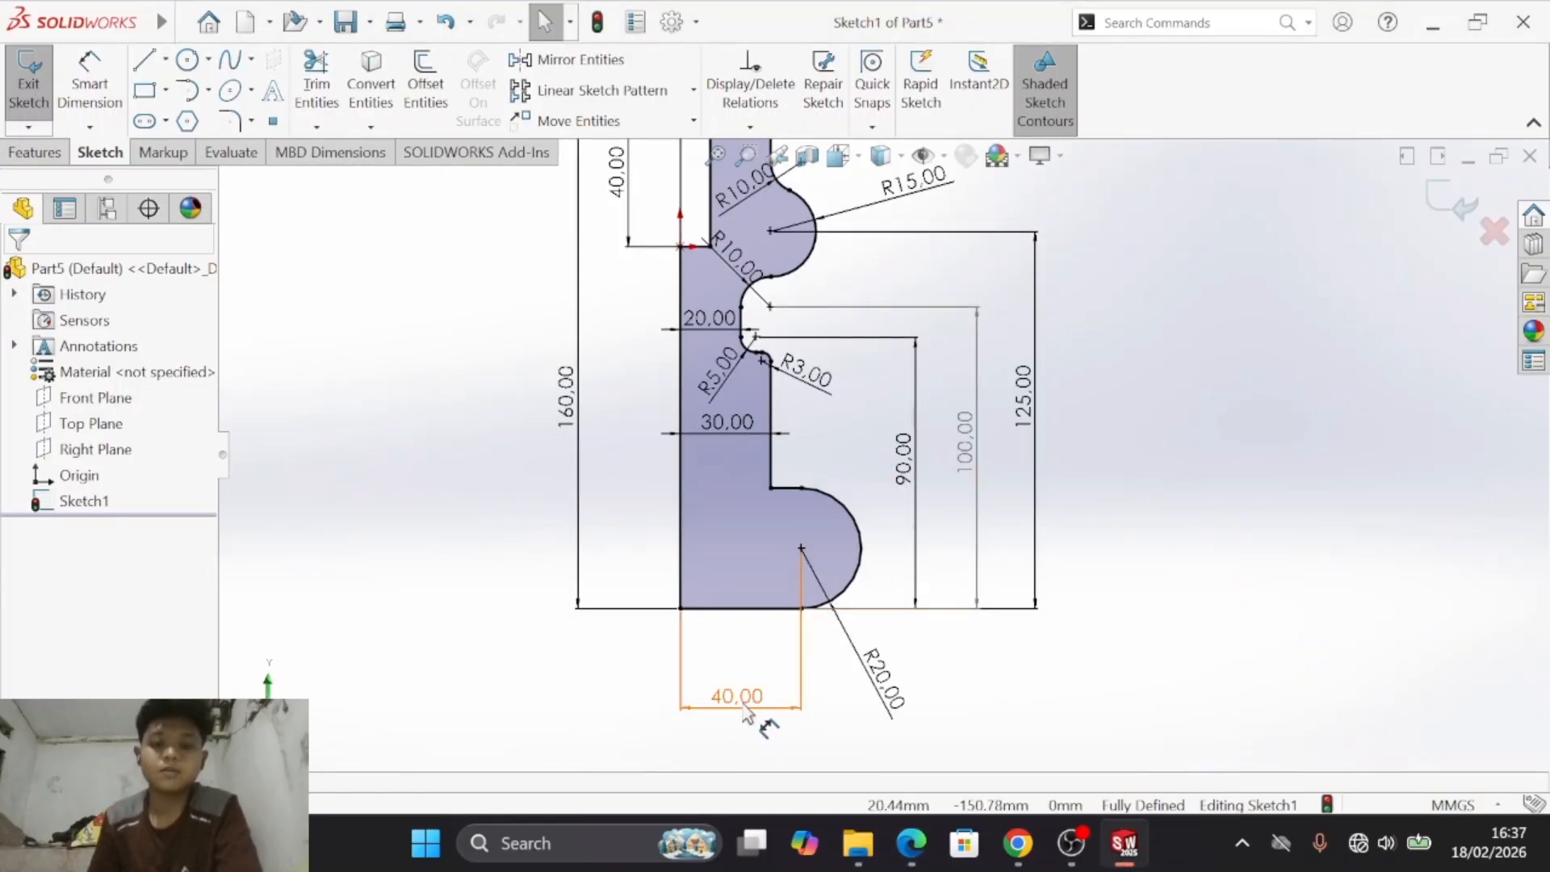
# - Move the 40 mm bottom width dimension closer to the lower edge and recheck the sketch against drawing e)
pyautogui.moveTo(767, 710); pyautogui.dragTo(751, 655)
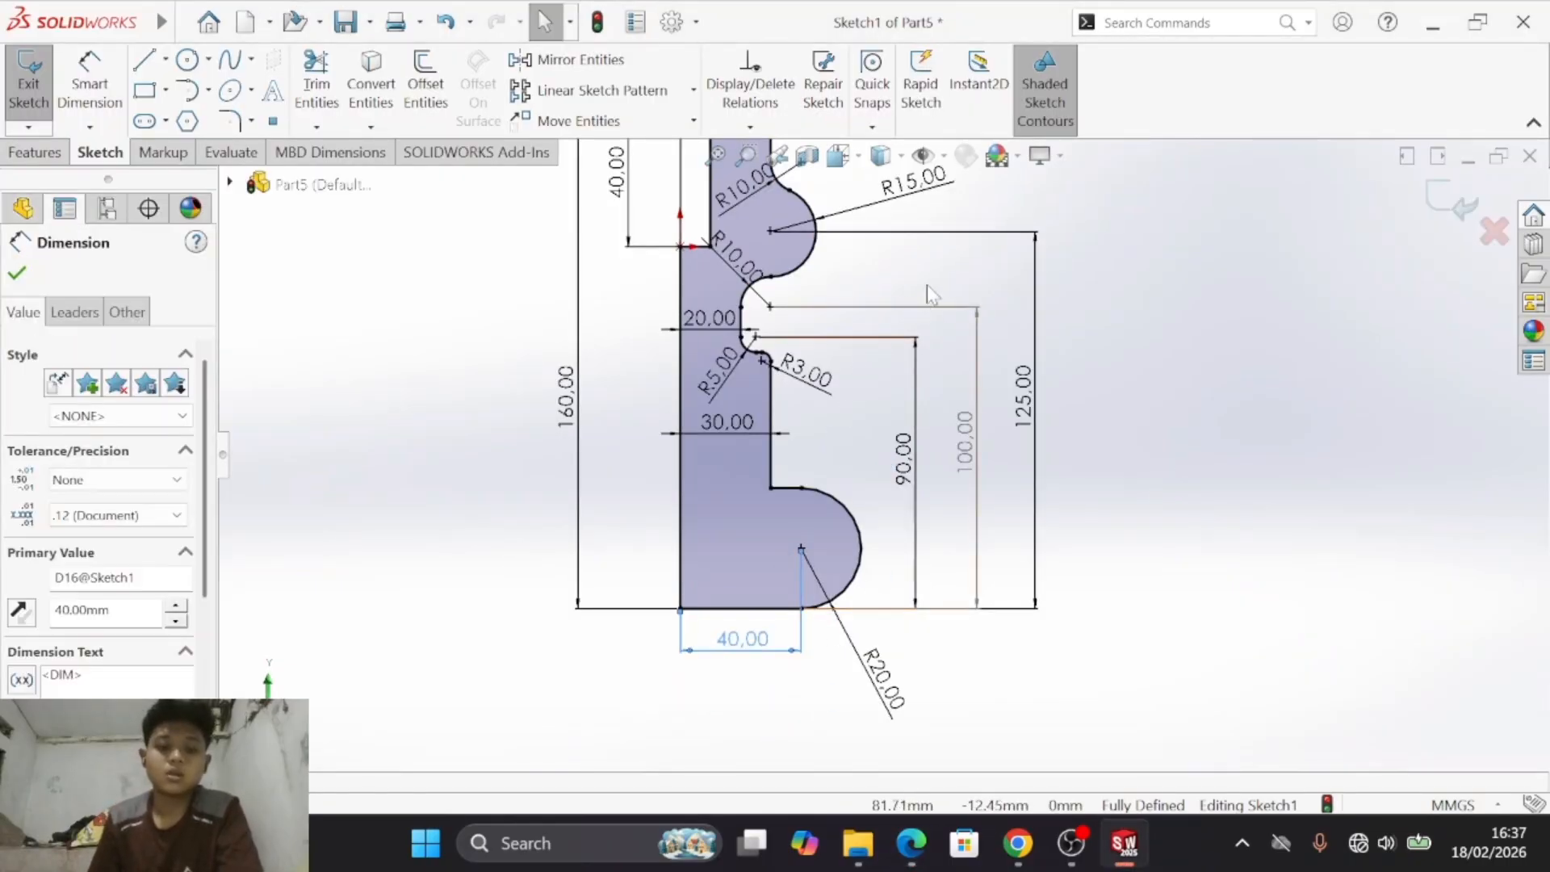
pyautogui.press('s')
pyautogui.moveTo(1014, 303)
pyautogui.keyDown('ctrl'); pyautogui.mouseDown(button='middle')
pyautogui.moveTo(1031, 510)
pyautogui.moveTo(1021, 453)
pyautogui.mouseUp(button='middle'); pyautogui.keyUp('ctrl')
pyautogui.hotkey('alt', 'Tab')
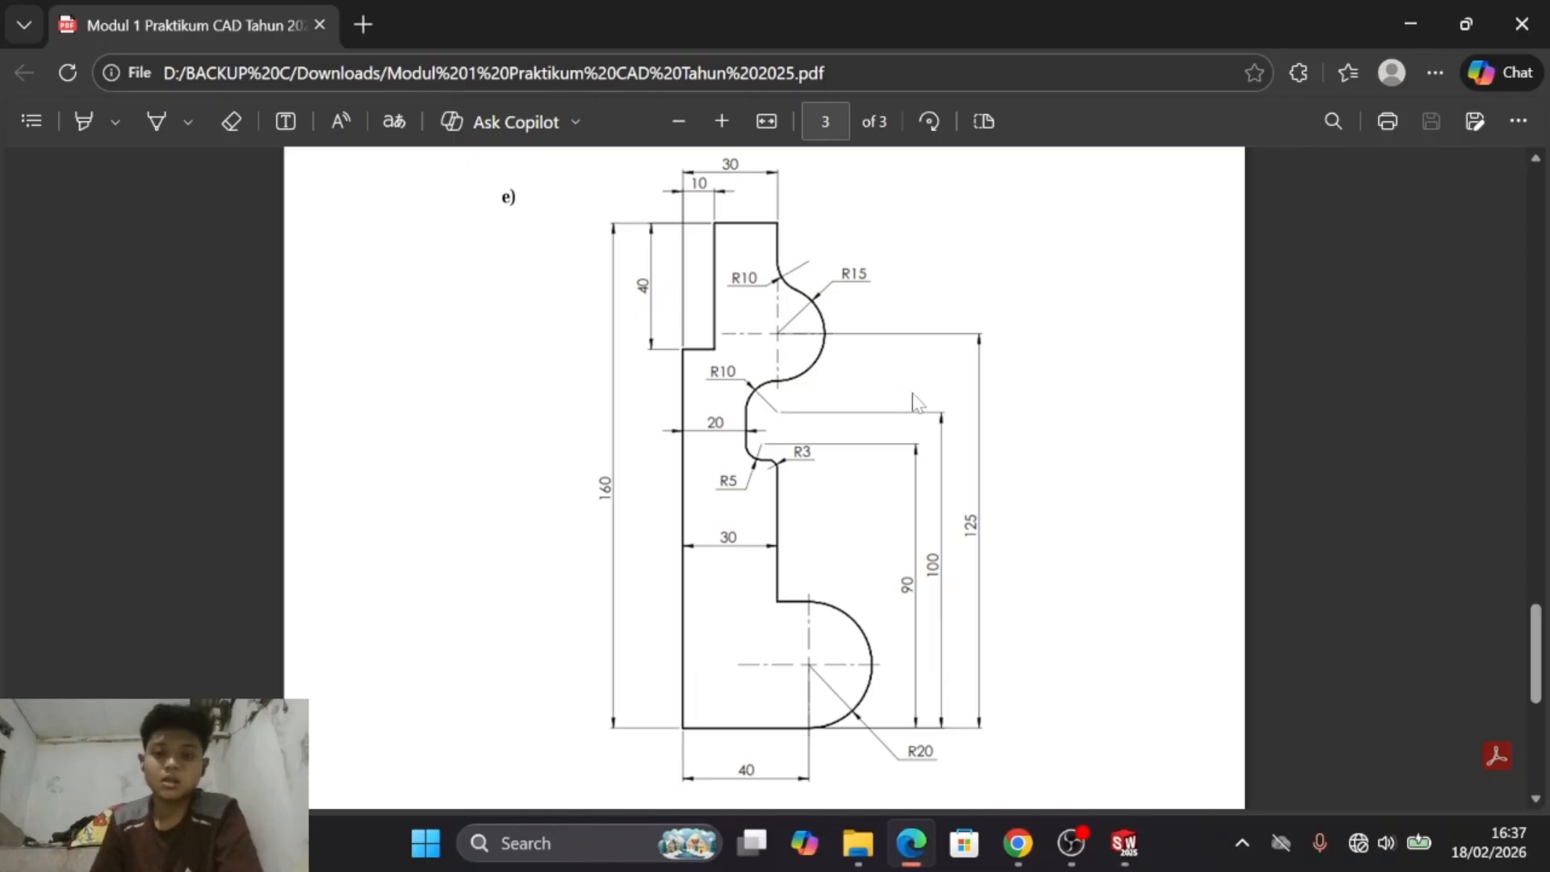
pyautogui.hotkey('alt', 'Tab')
# - Save the part under the file name Part5
pyautogui.press('Escape')
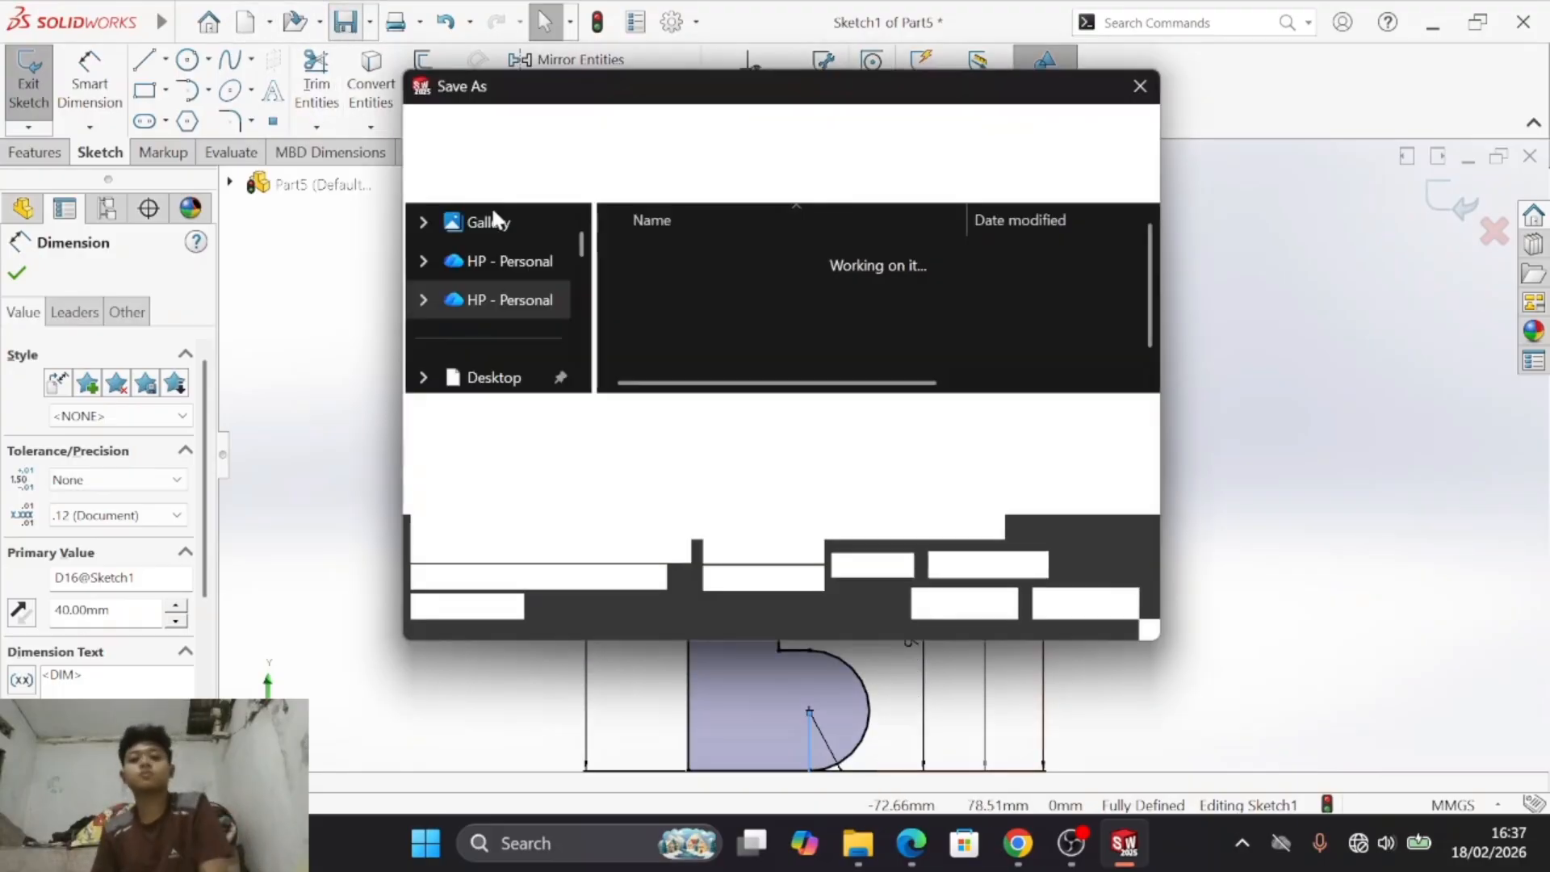
pyautogui.click(964, 607)
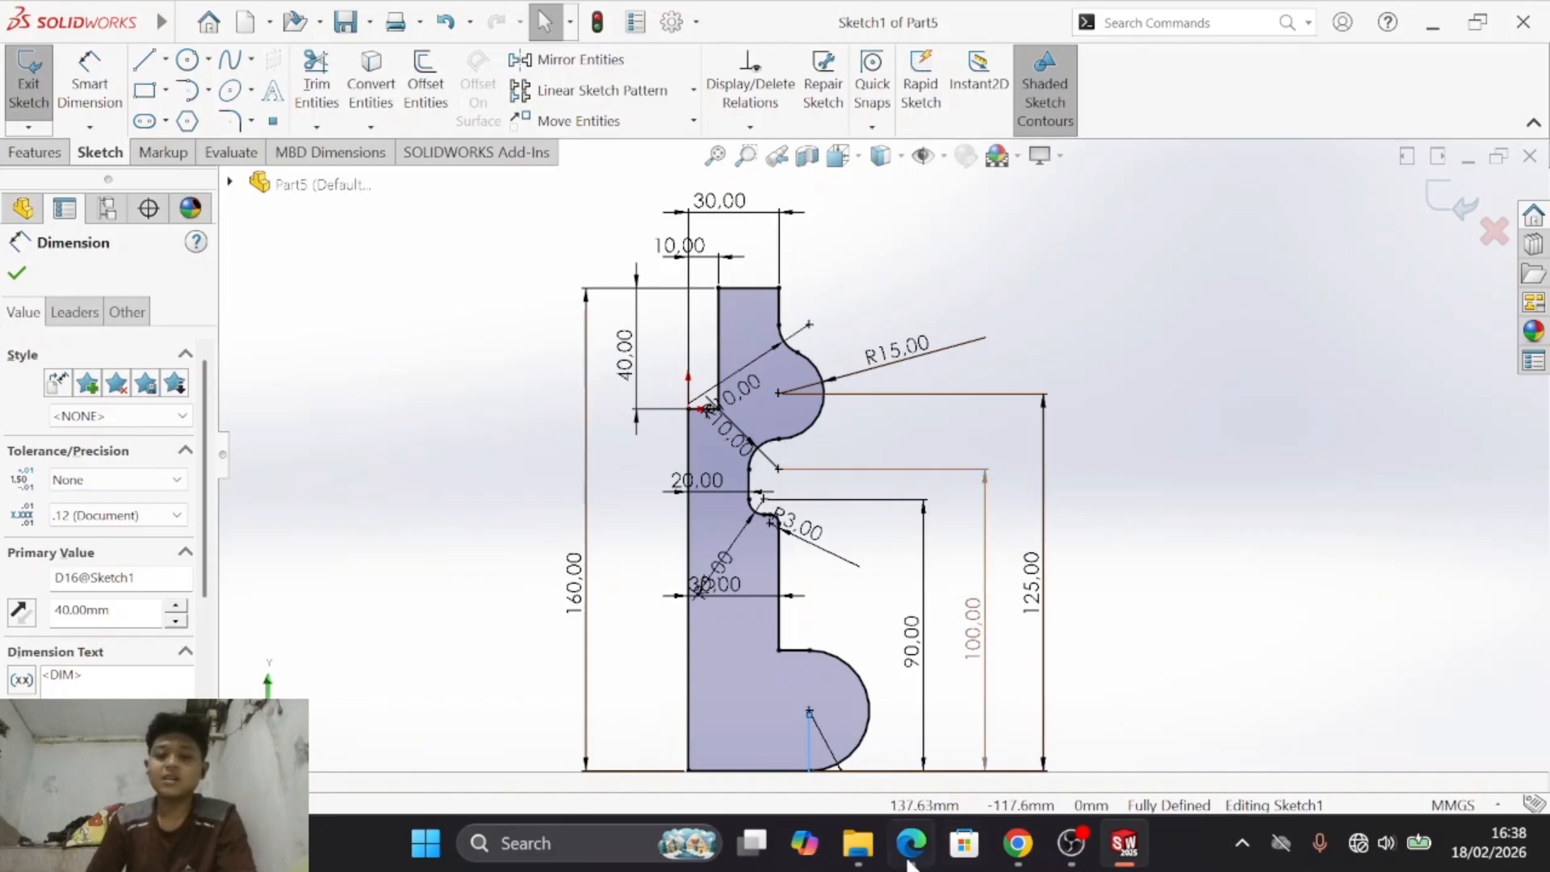
# - Switch to the module PDF in Edge and look back through the exercise drawings on its three pages
pyautogui.click(911, 844)
pyautogui.scroll(-4, 929, 630)
pyautogui.scroll(10, 928, 629)
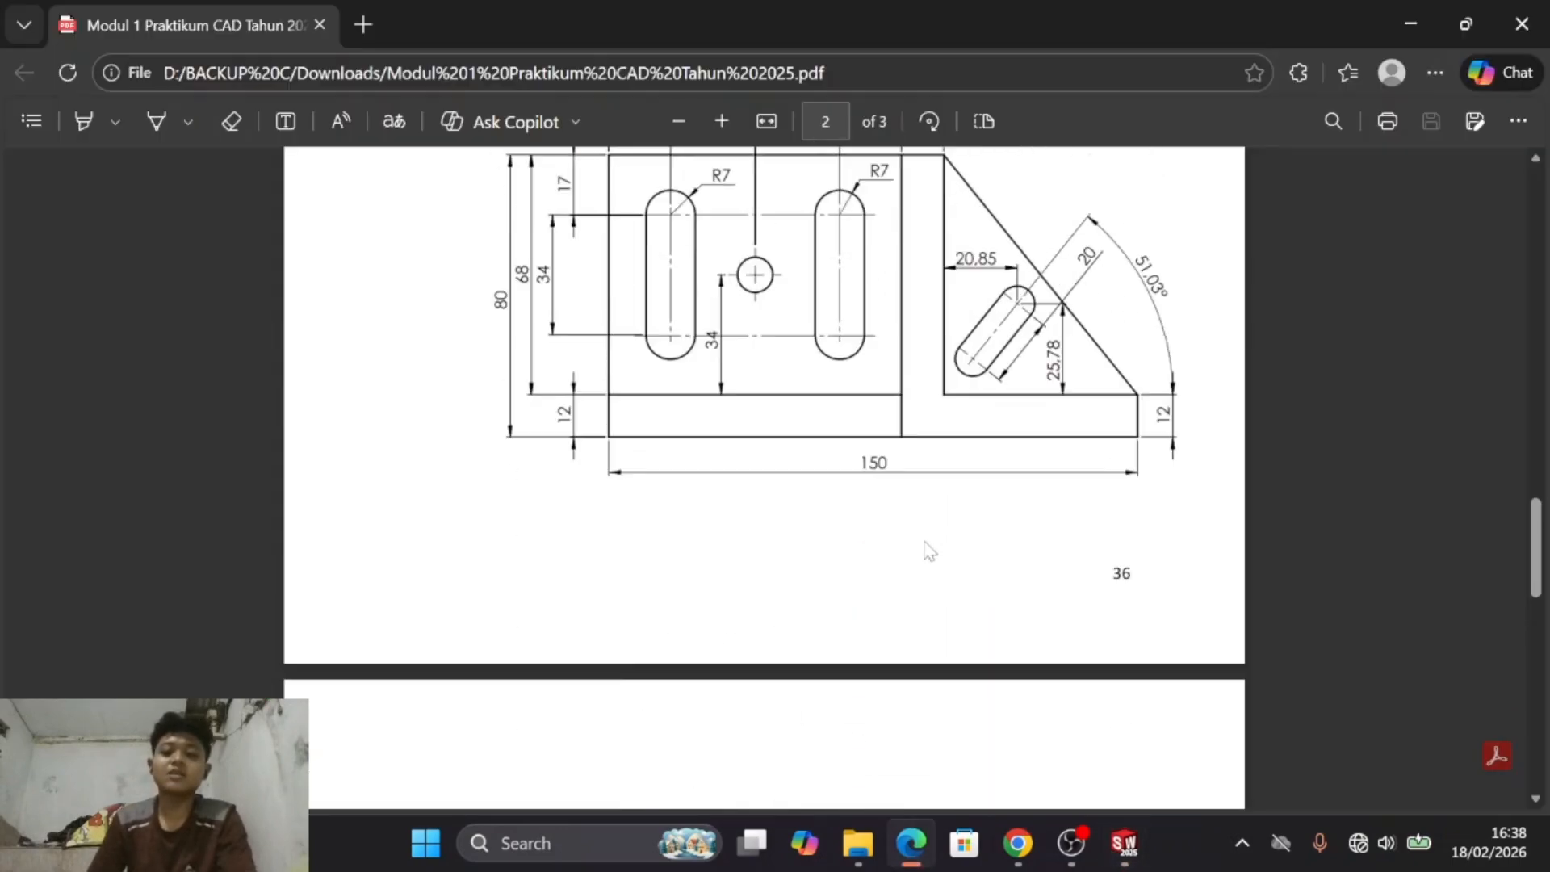
pyautogui.scroll(20, 930, 551)
pyautogui.scroll(-20, 926, 565)
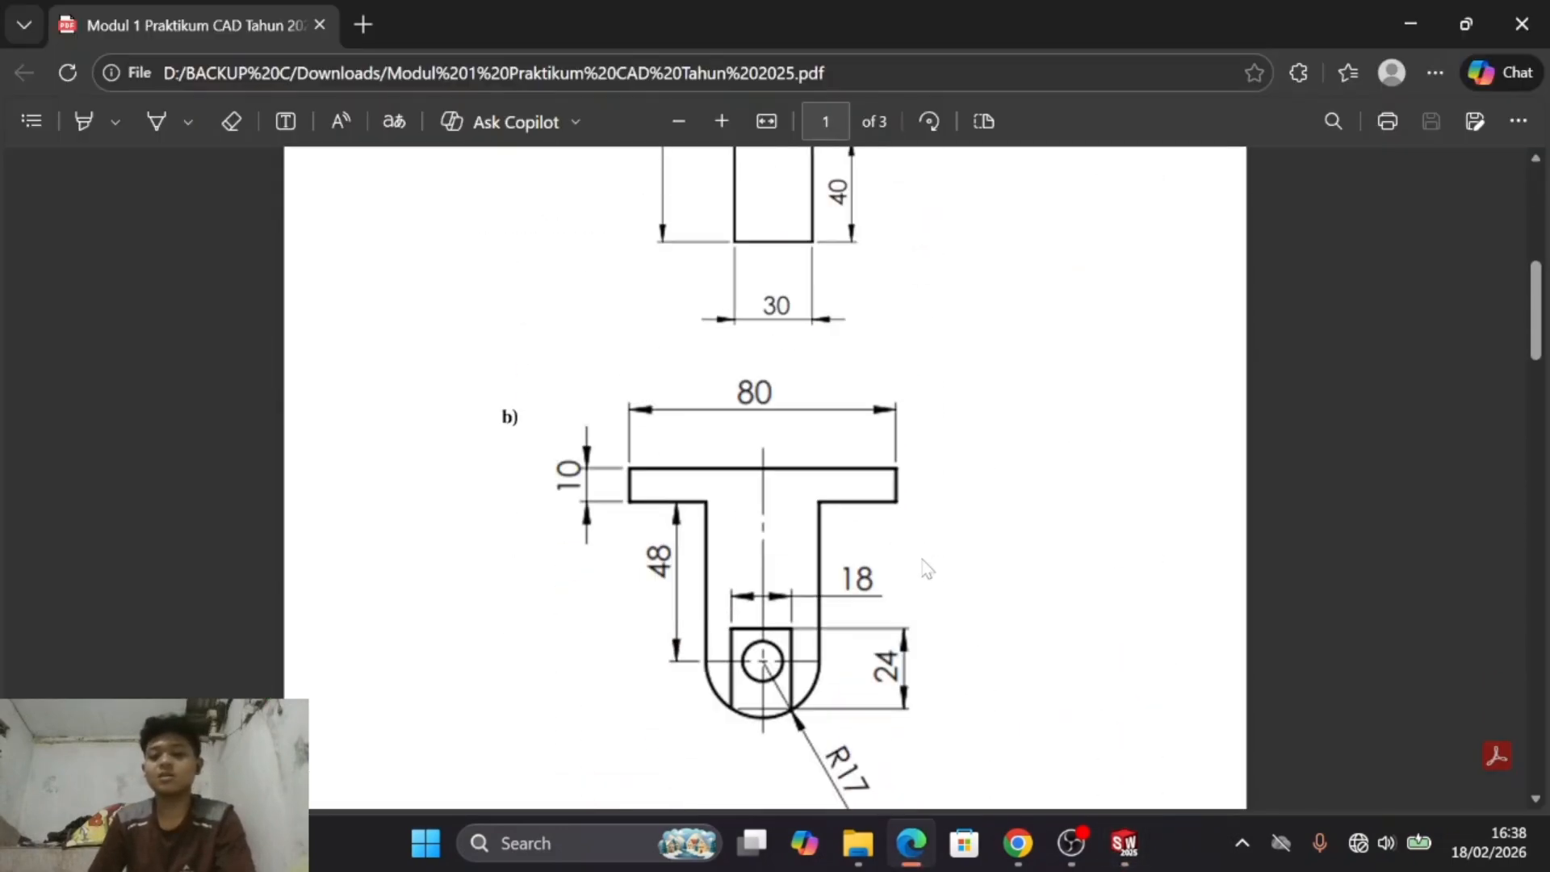
pyautogui.scroll(3, 926, 568)
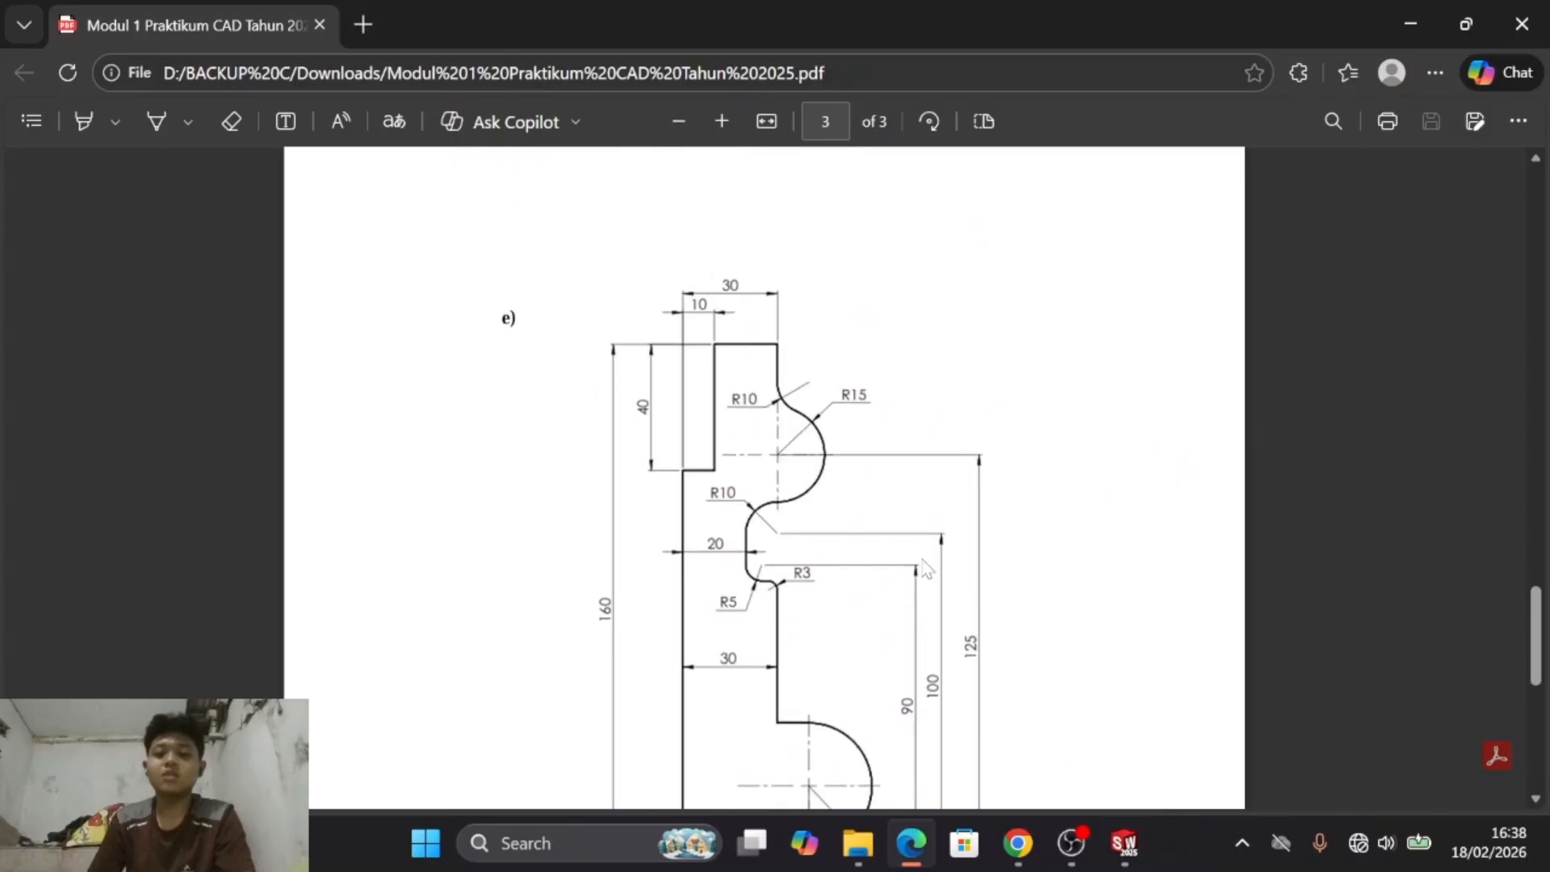
# - Return to SOLIDWORKS and reposition the lower 30 mm, R5 and both R10 dimensions so they are readable around the bulge and recess
pyautogui.click(1117, 857)
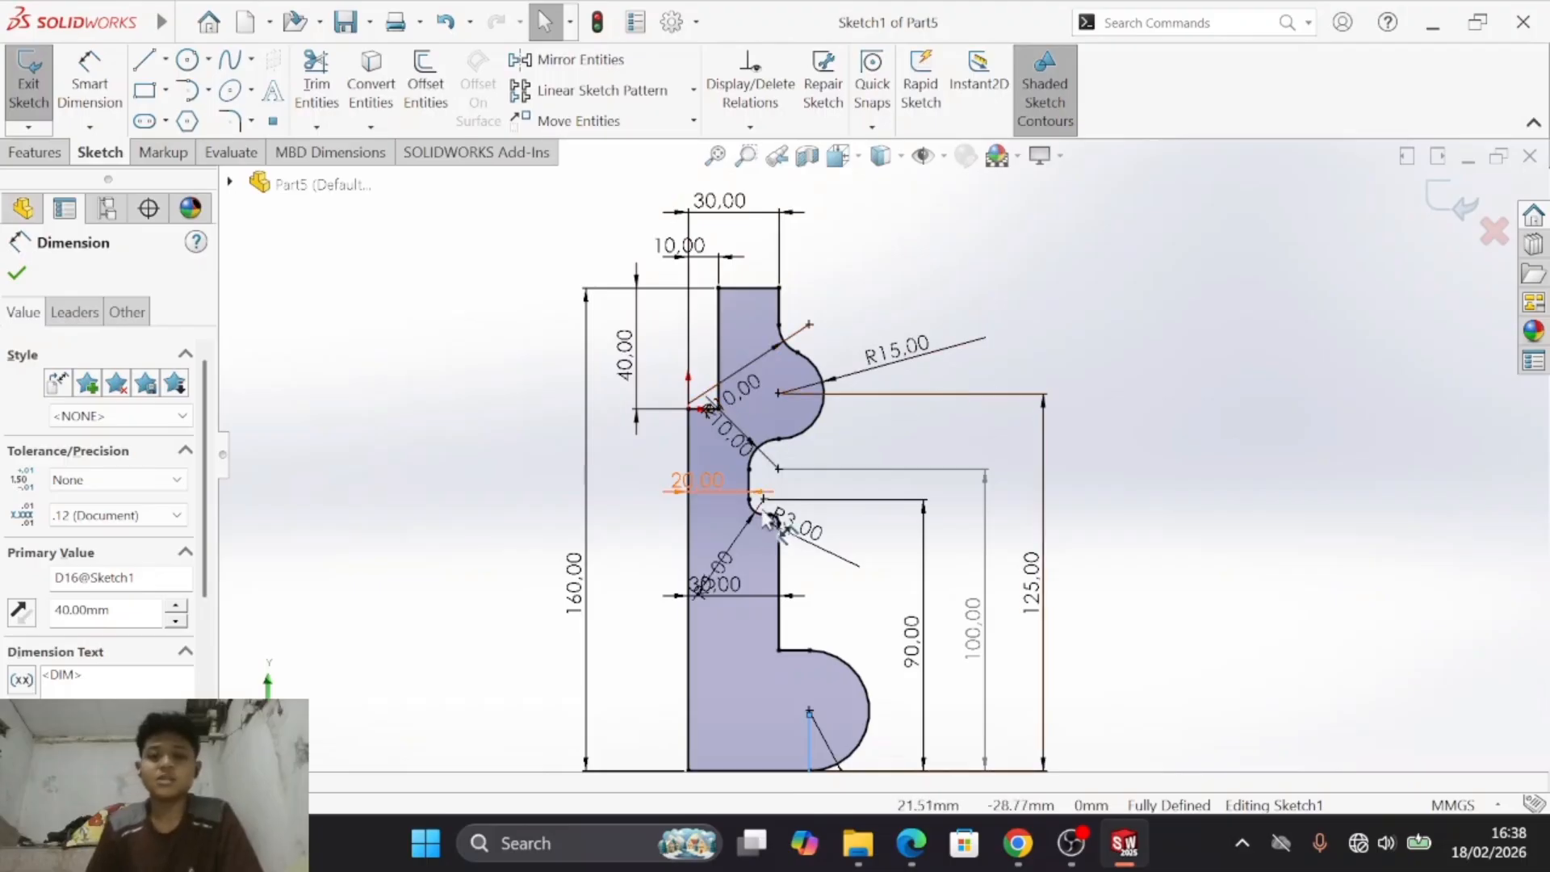
pyautogui.press('Escape')
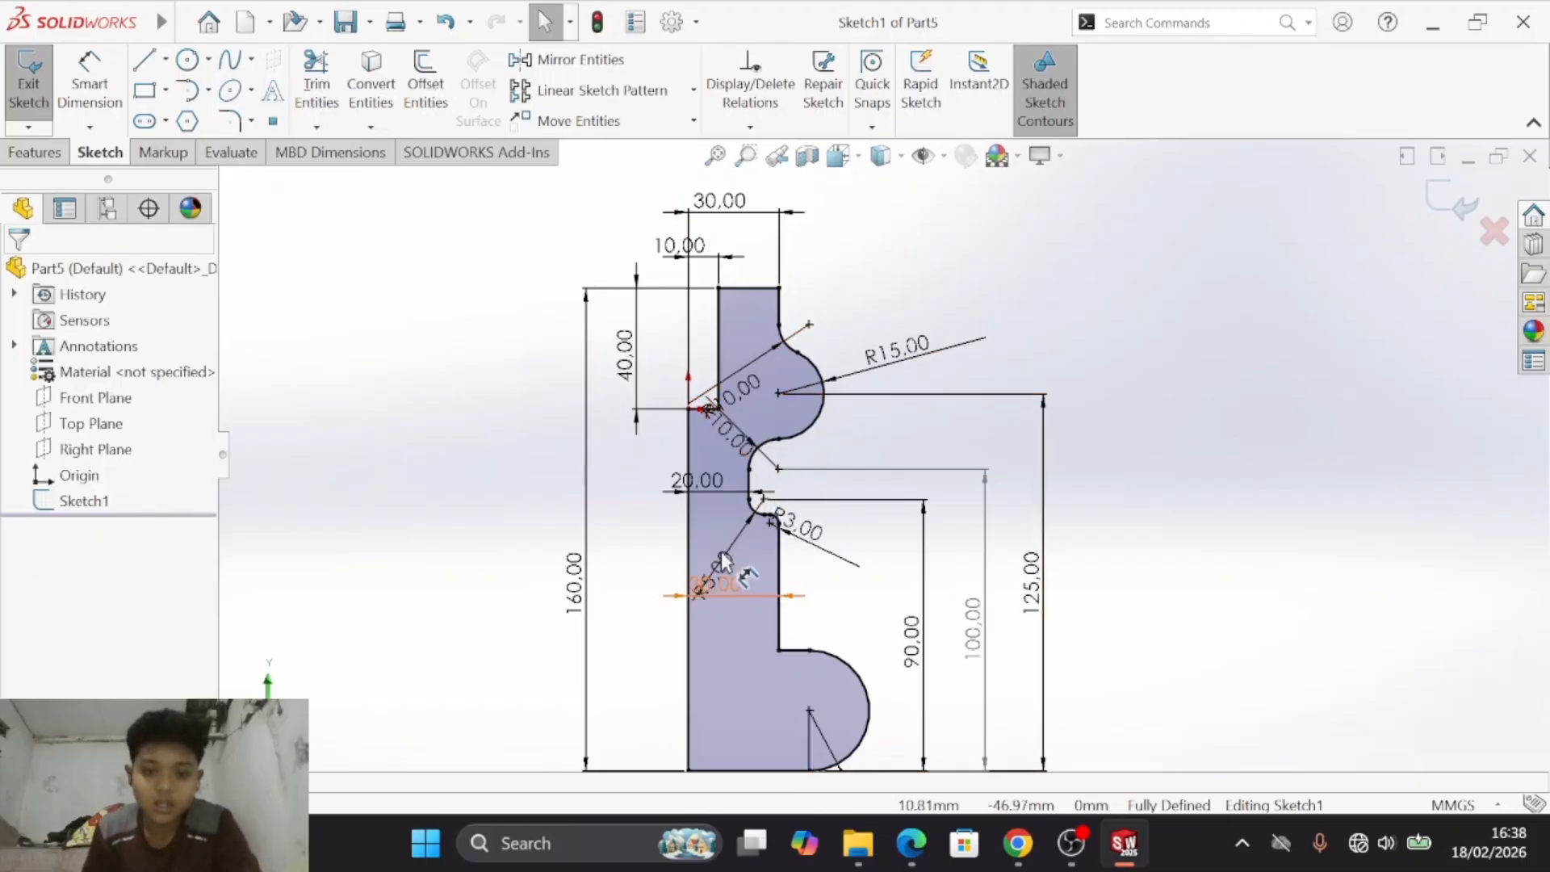
pyautogui.click(733, 575)
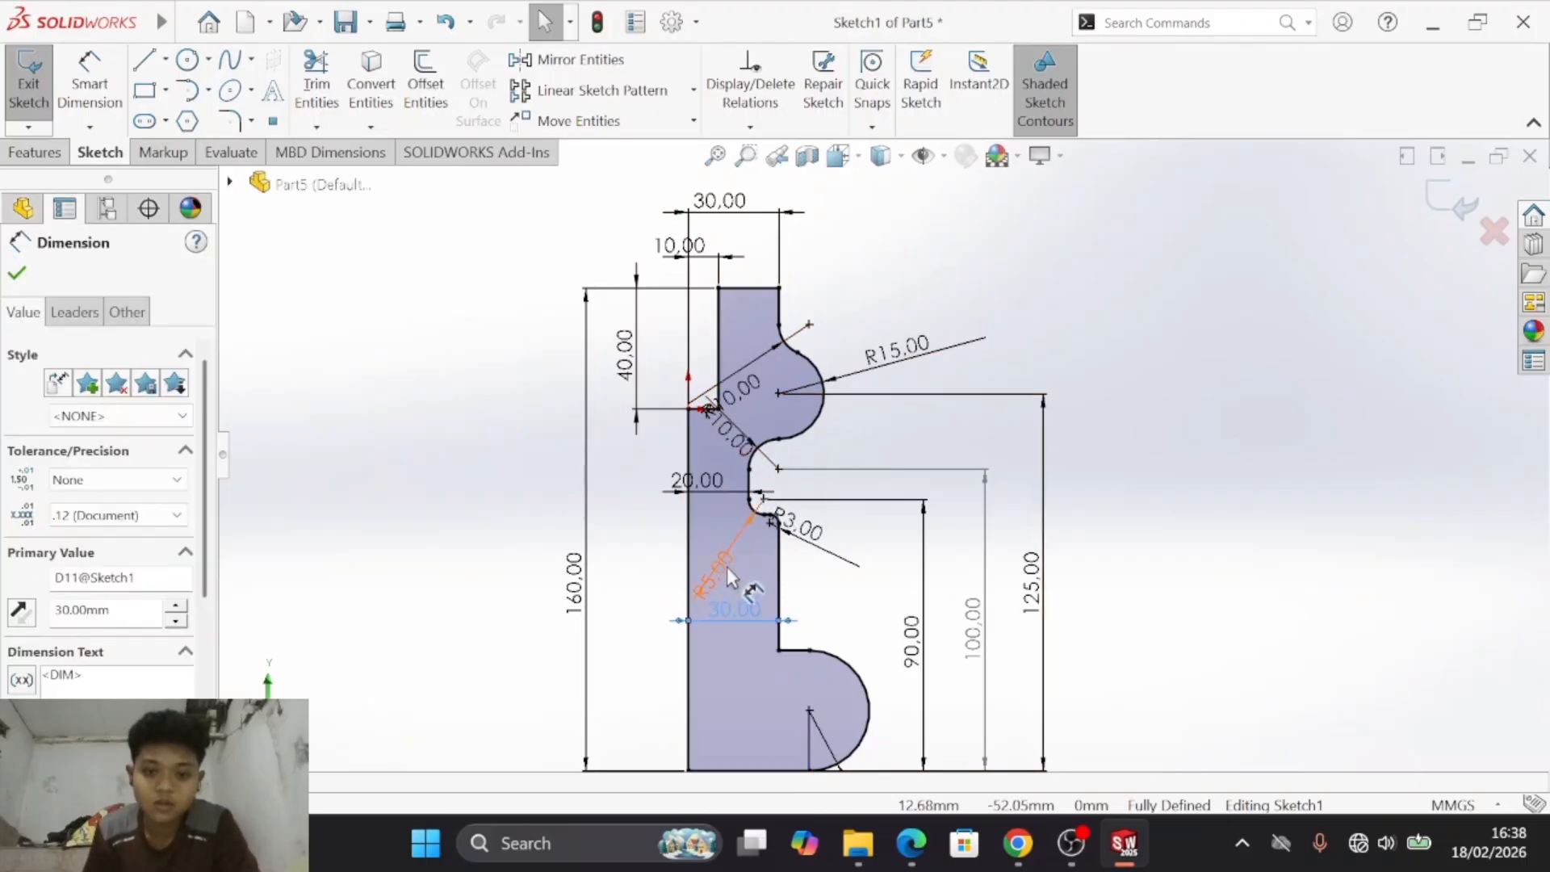
pyautogui.click(725, 541)
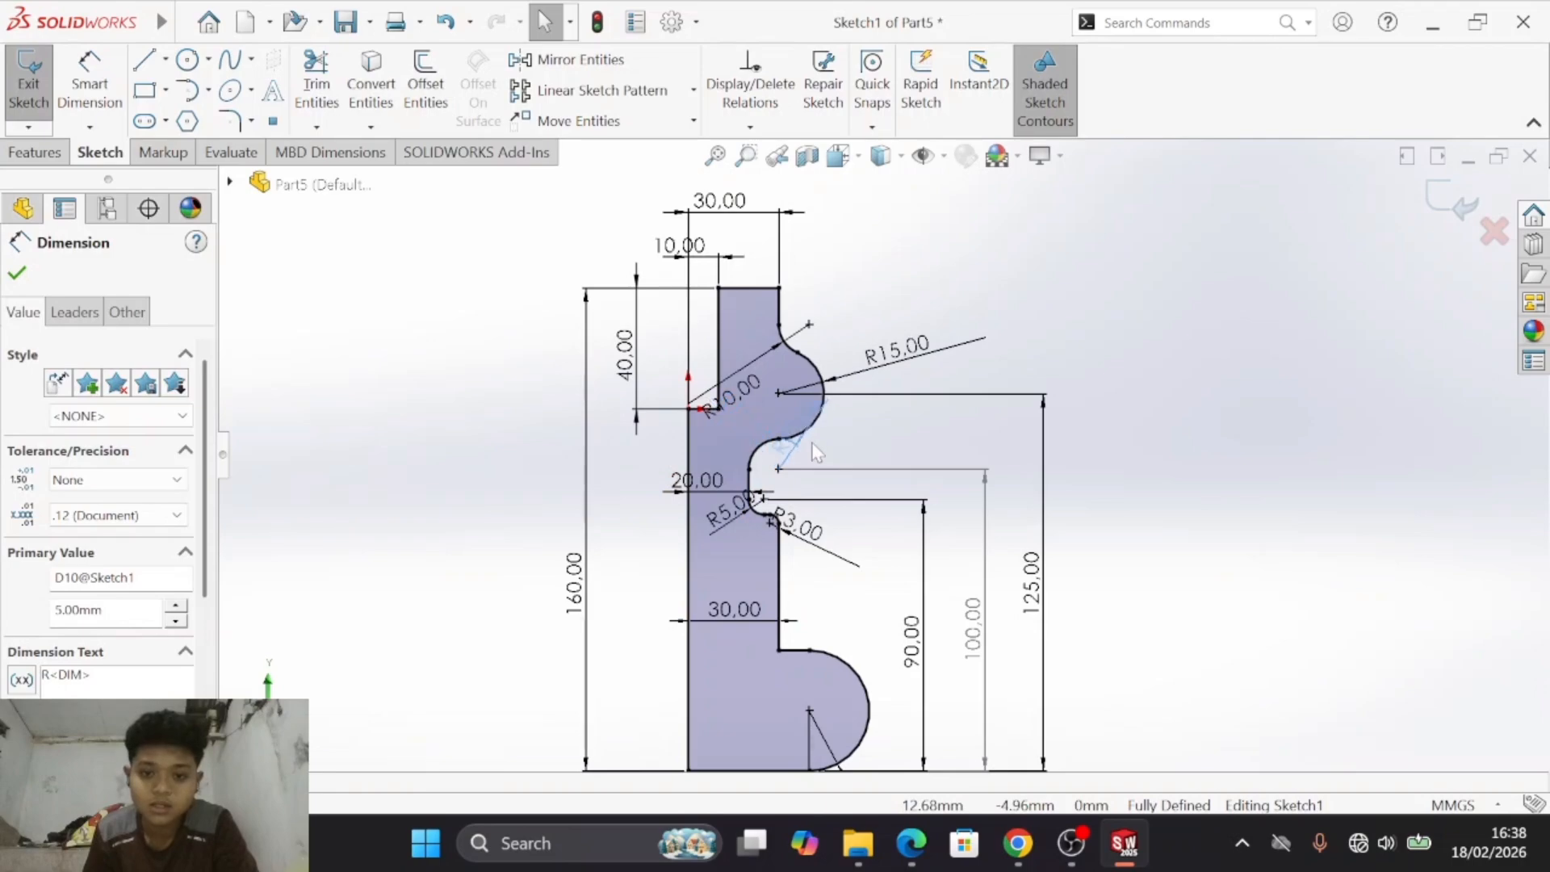
pyautogui.click(855, 445)
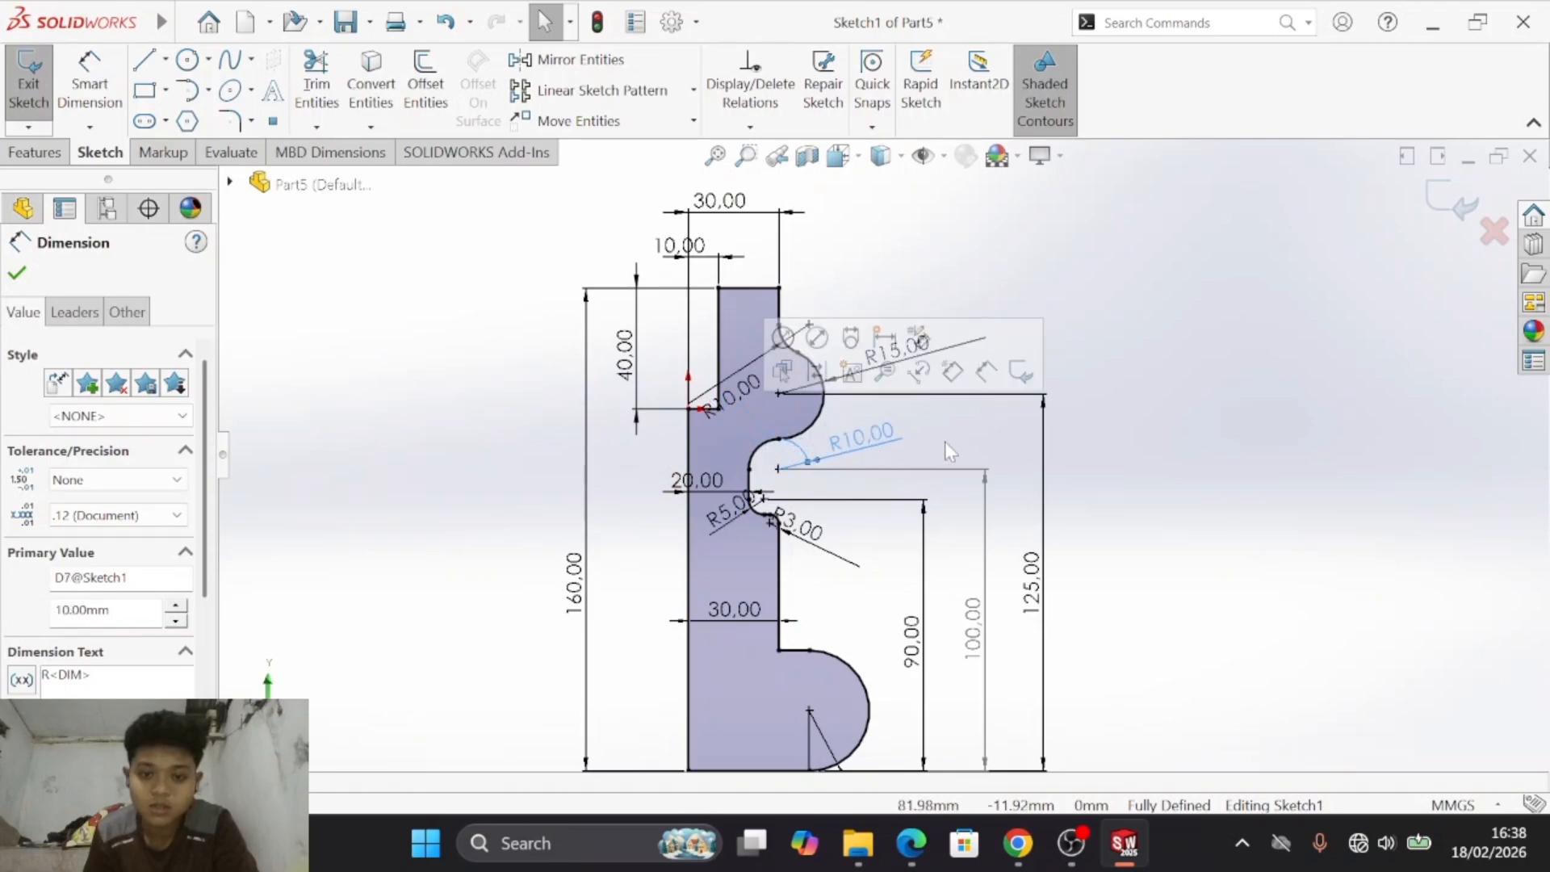
pyautogui.click(1150, 290)
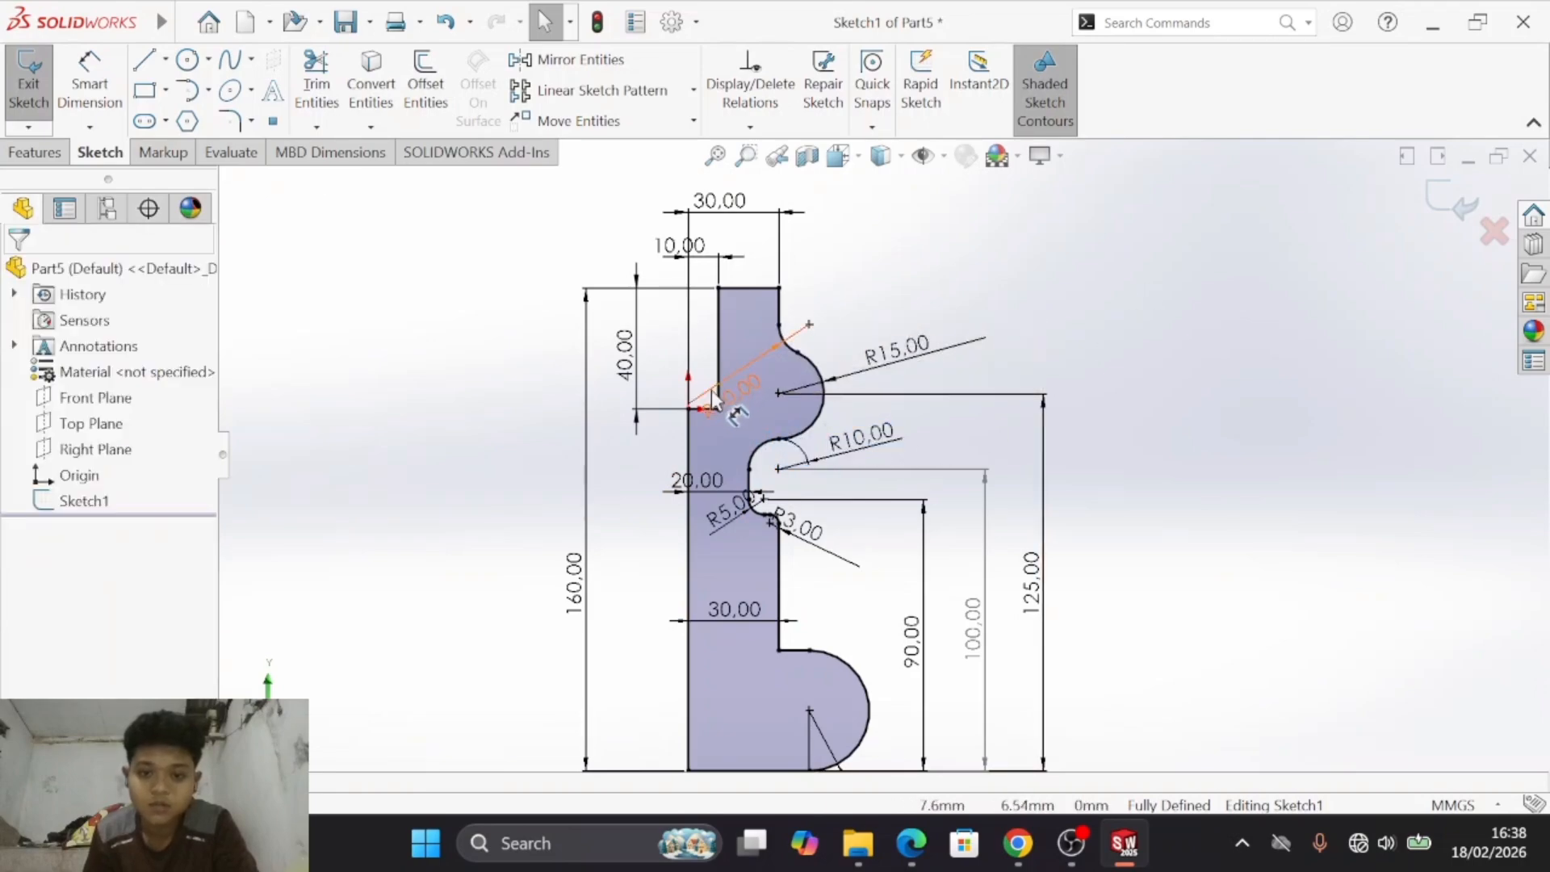
pyautogui.click(748, 416)
pyautogui.click(1078, 306)
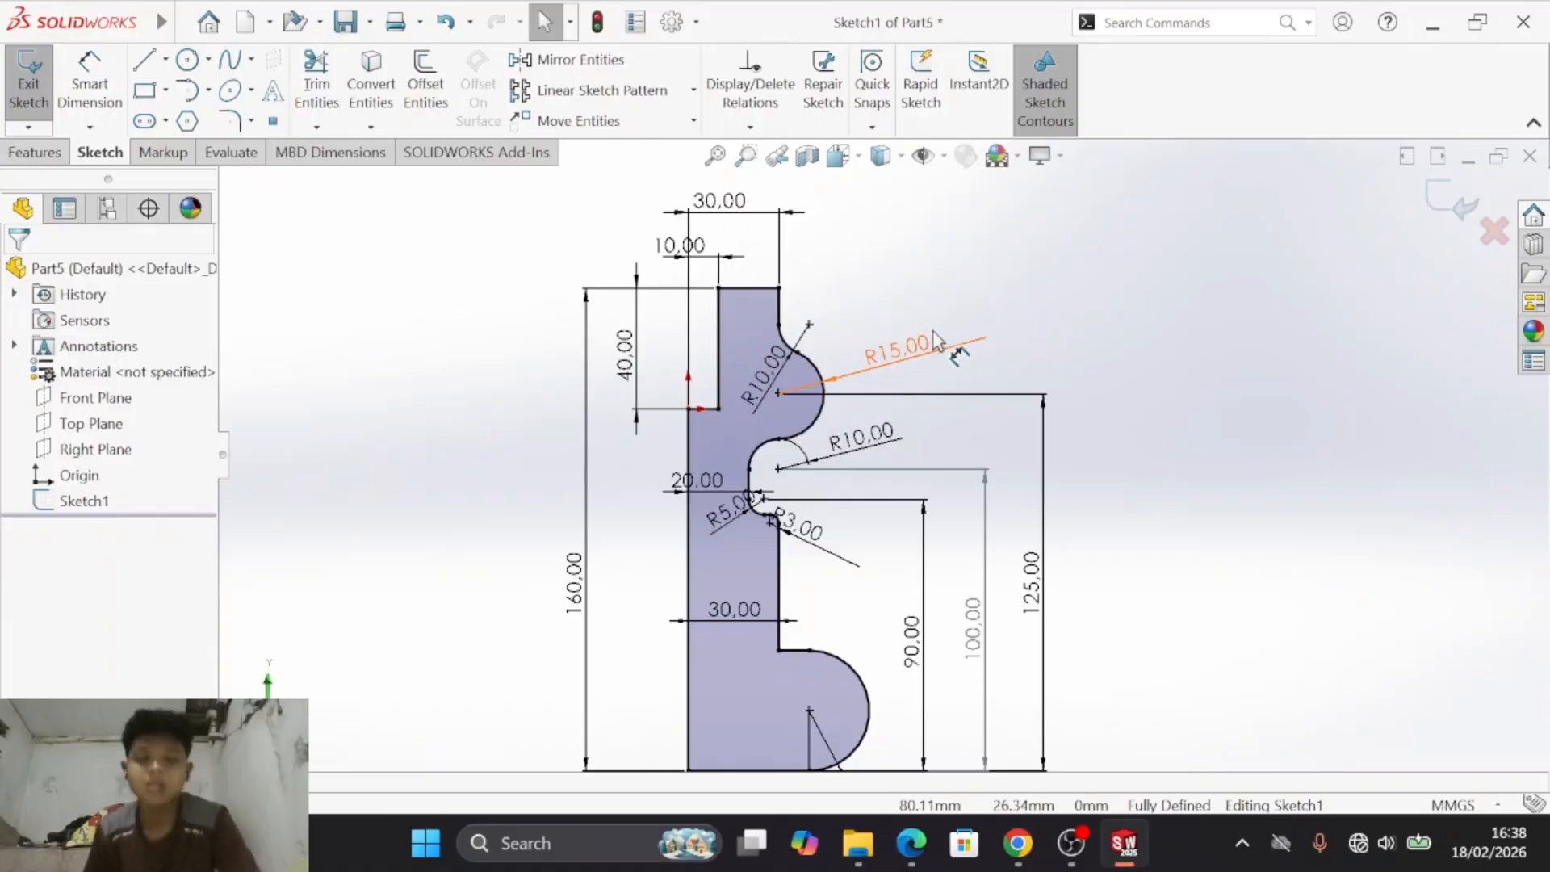
pyautogui.scroll(-1, 1114, 347)
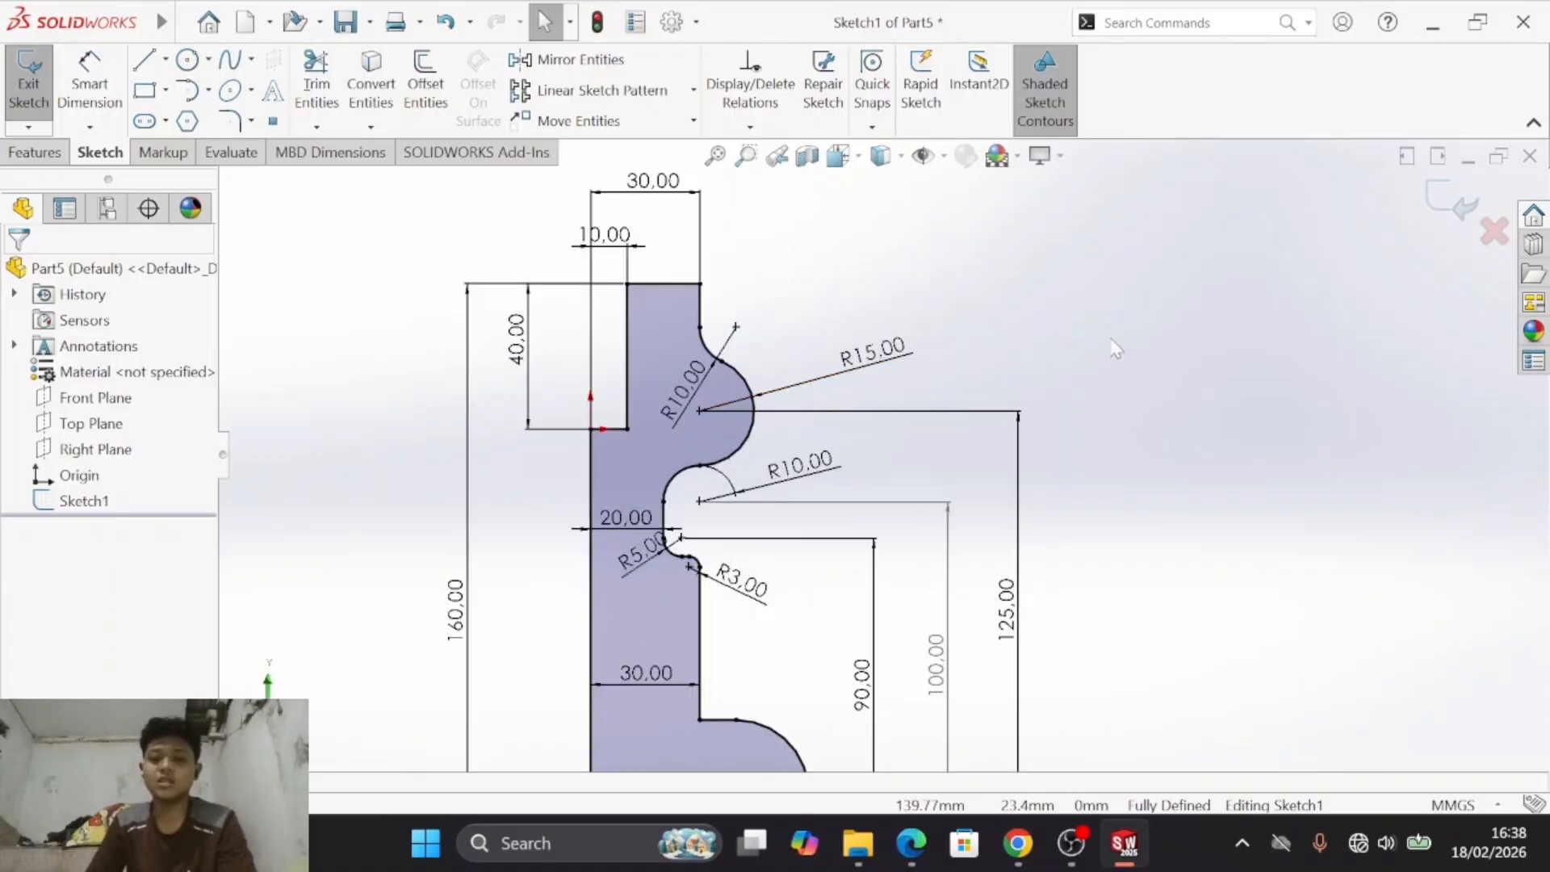
pyautogui.scroll(1, 1082, 353)
pyautogui.press('s')
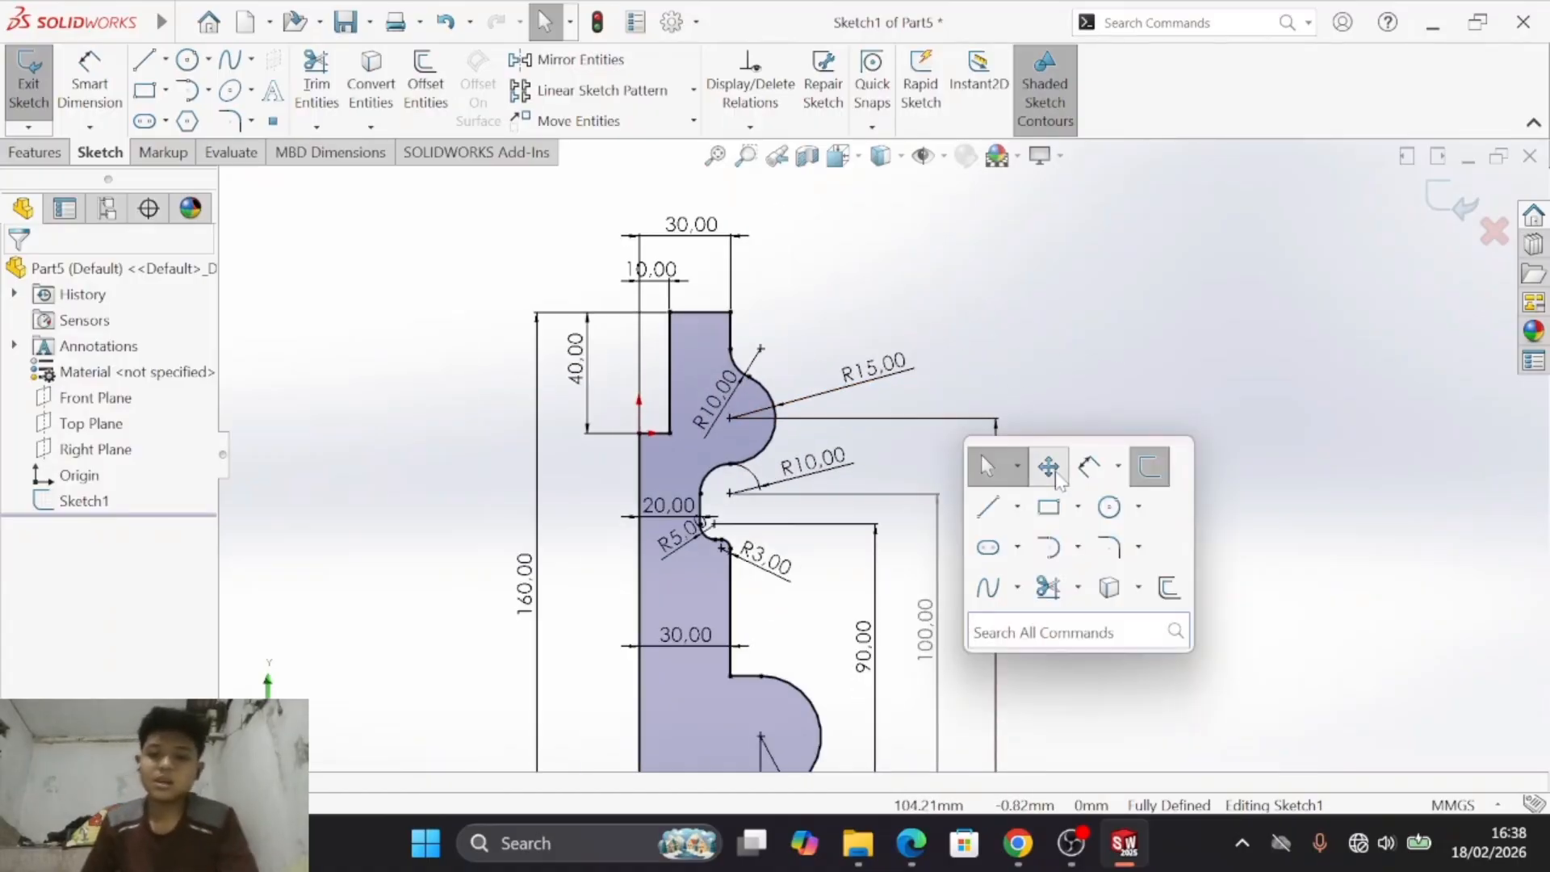
pyautogui.click(1055, 470)
pyautogui.moveTo(1003, 550); pyautogui.dragTo(1096, 453)
pyautogui.moveTo(1094, 470); pyautogui.dragTo(1094, 473)
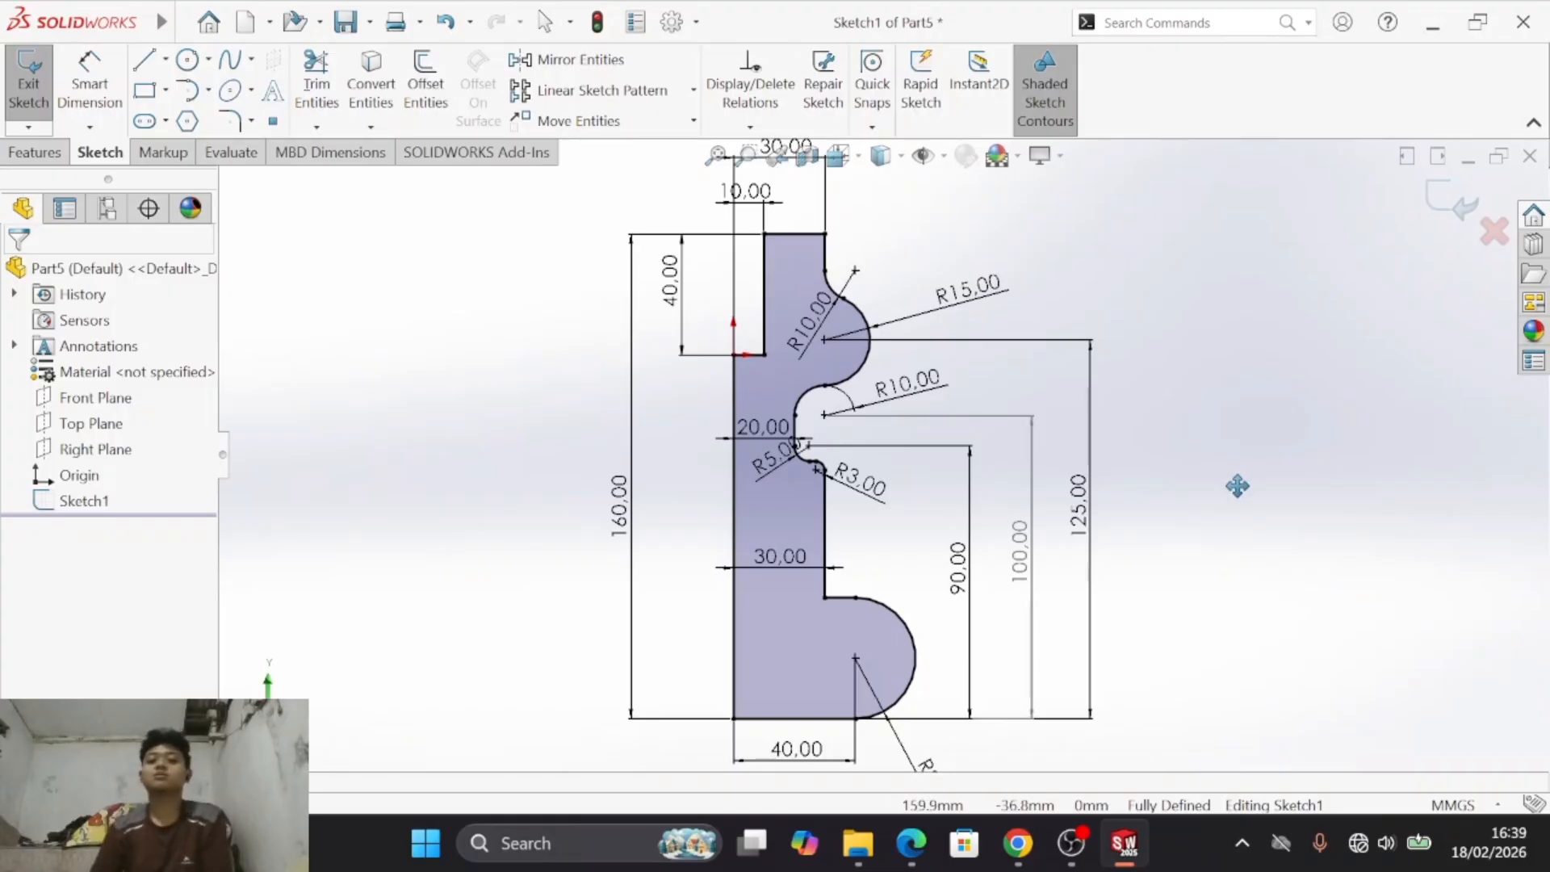
pyautogui.moveTo(1091, 267); pyautogui.dragTo(1080, 278)
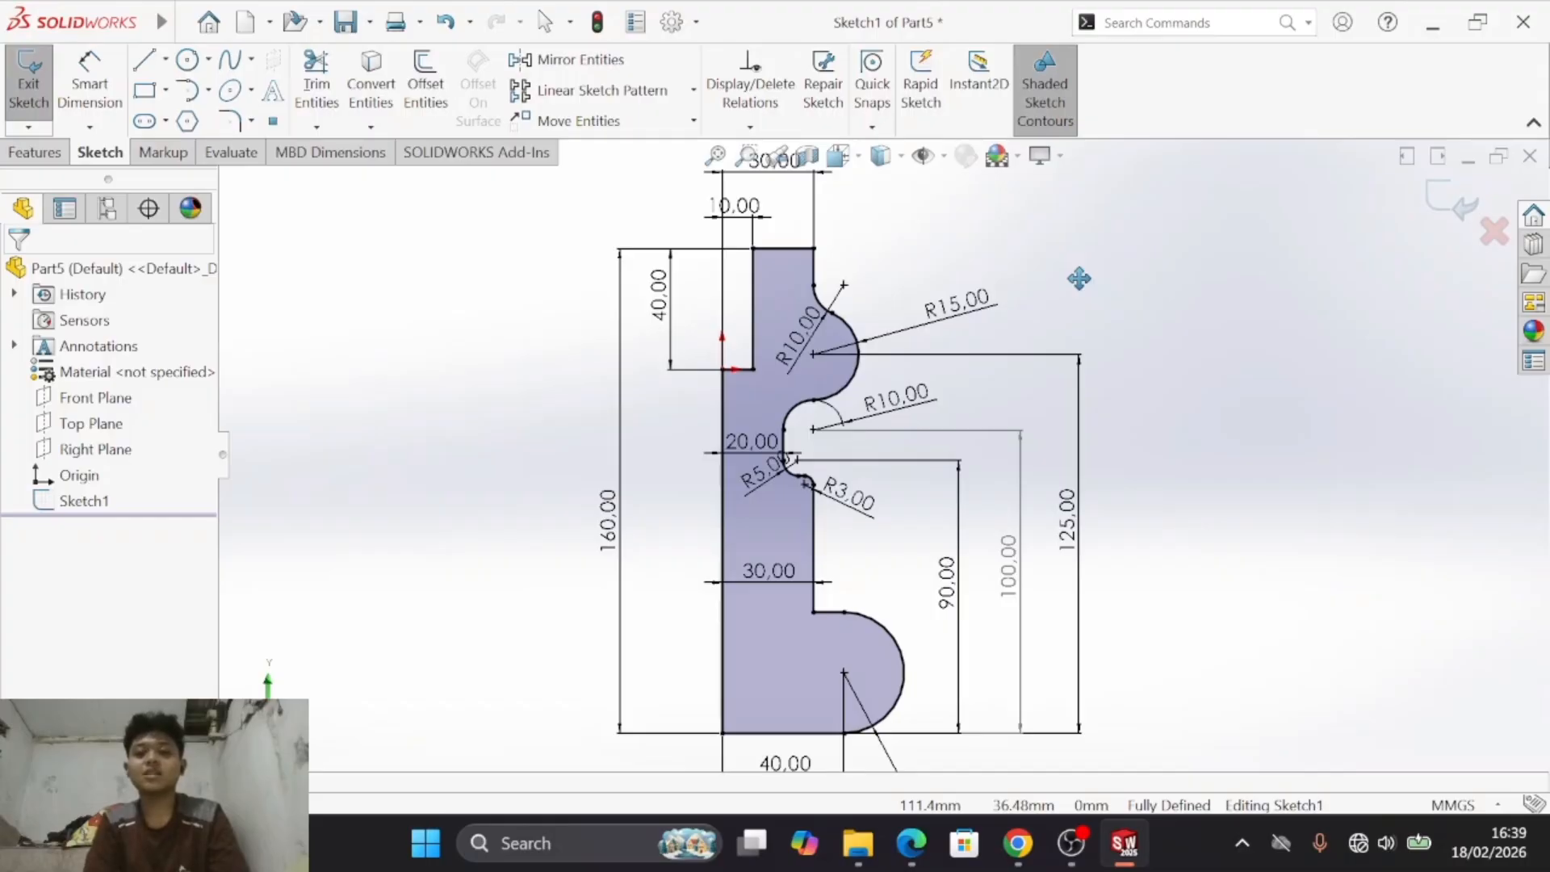